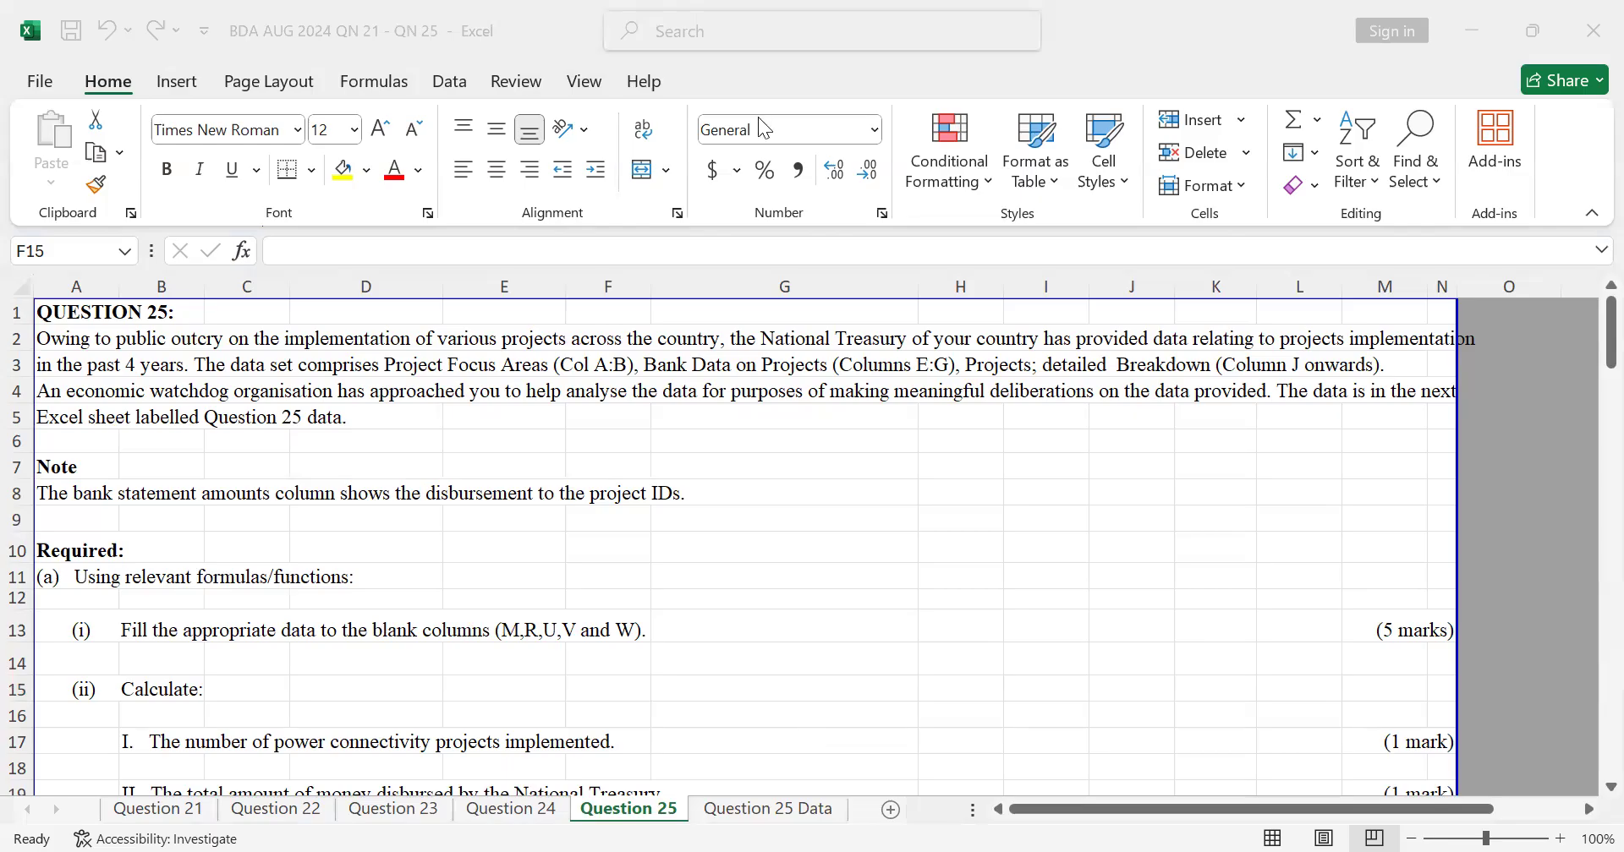
Insert a blank column before column A on the Question 25 sheet
scroll(373, 275, "down", 3)
scroll(1316, 359, "up", 1)
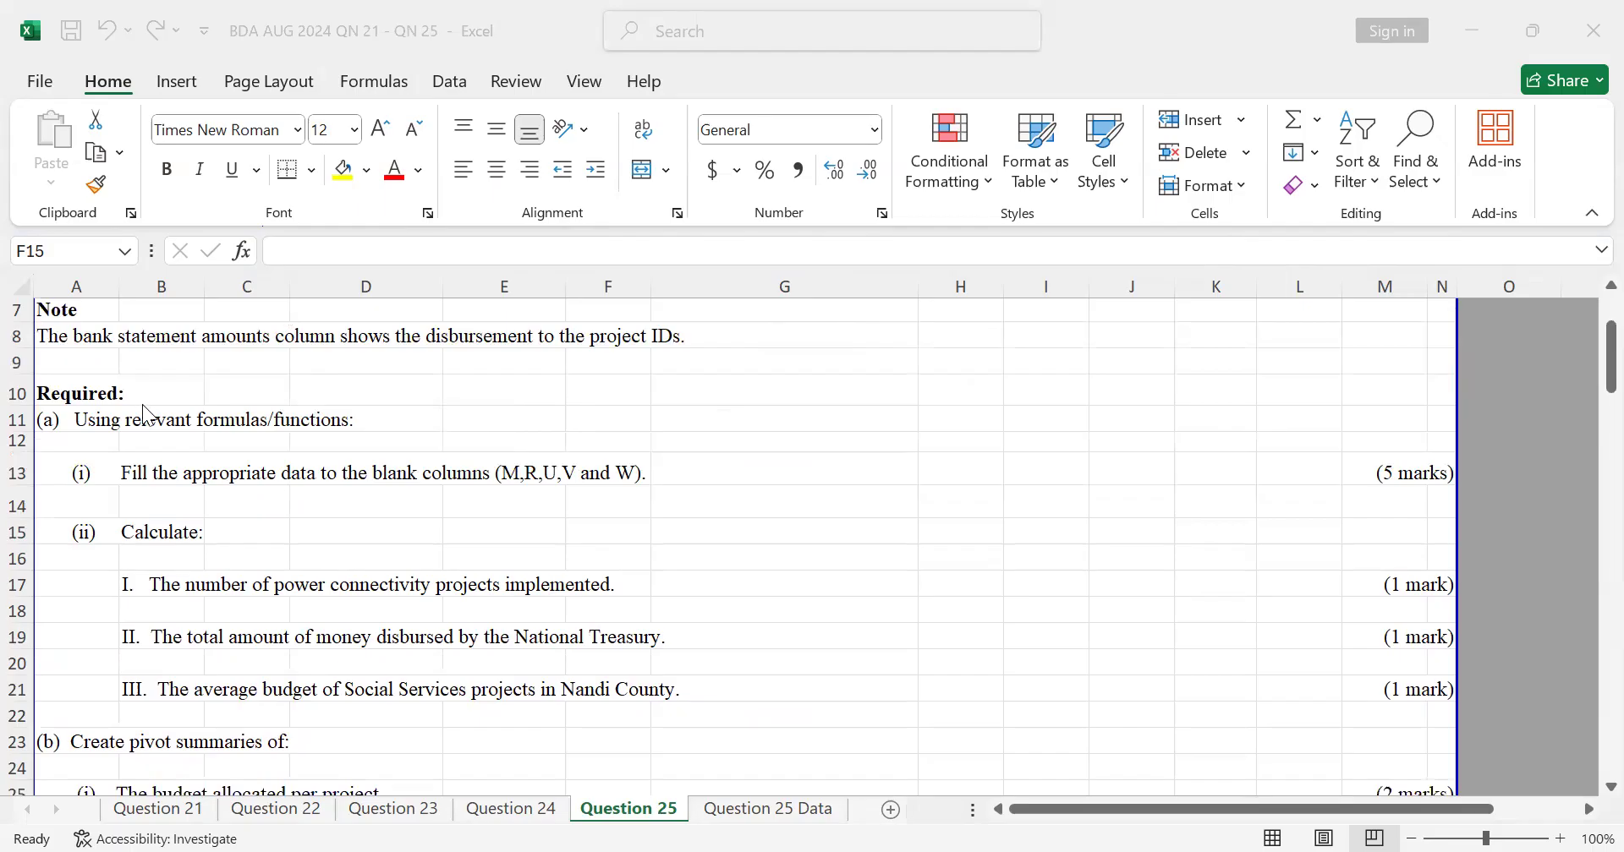
left_click(74, 282)
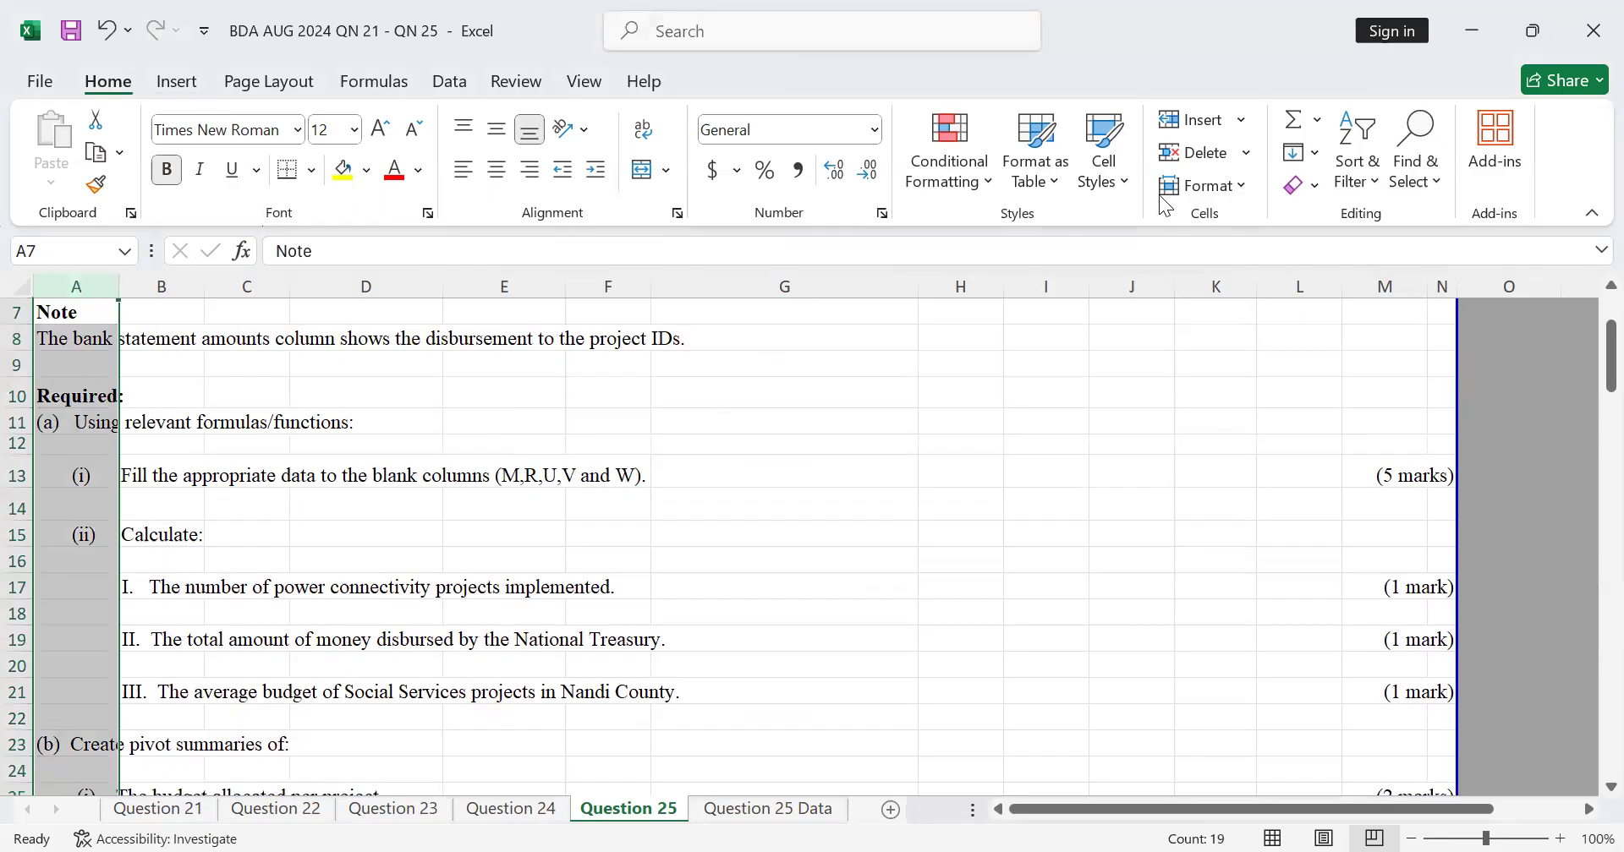
left_click(1202, 155)
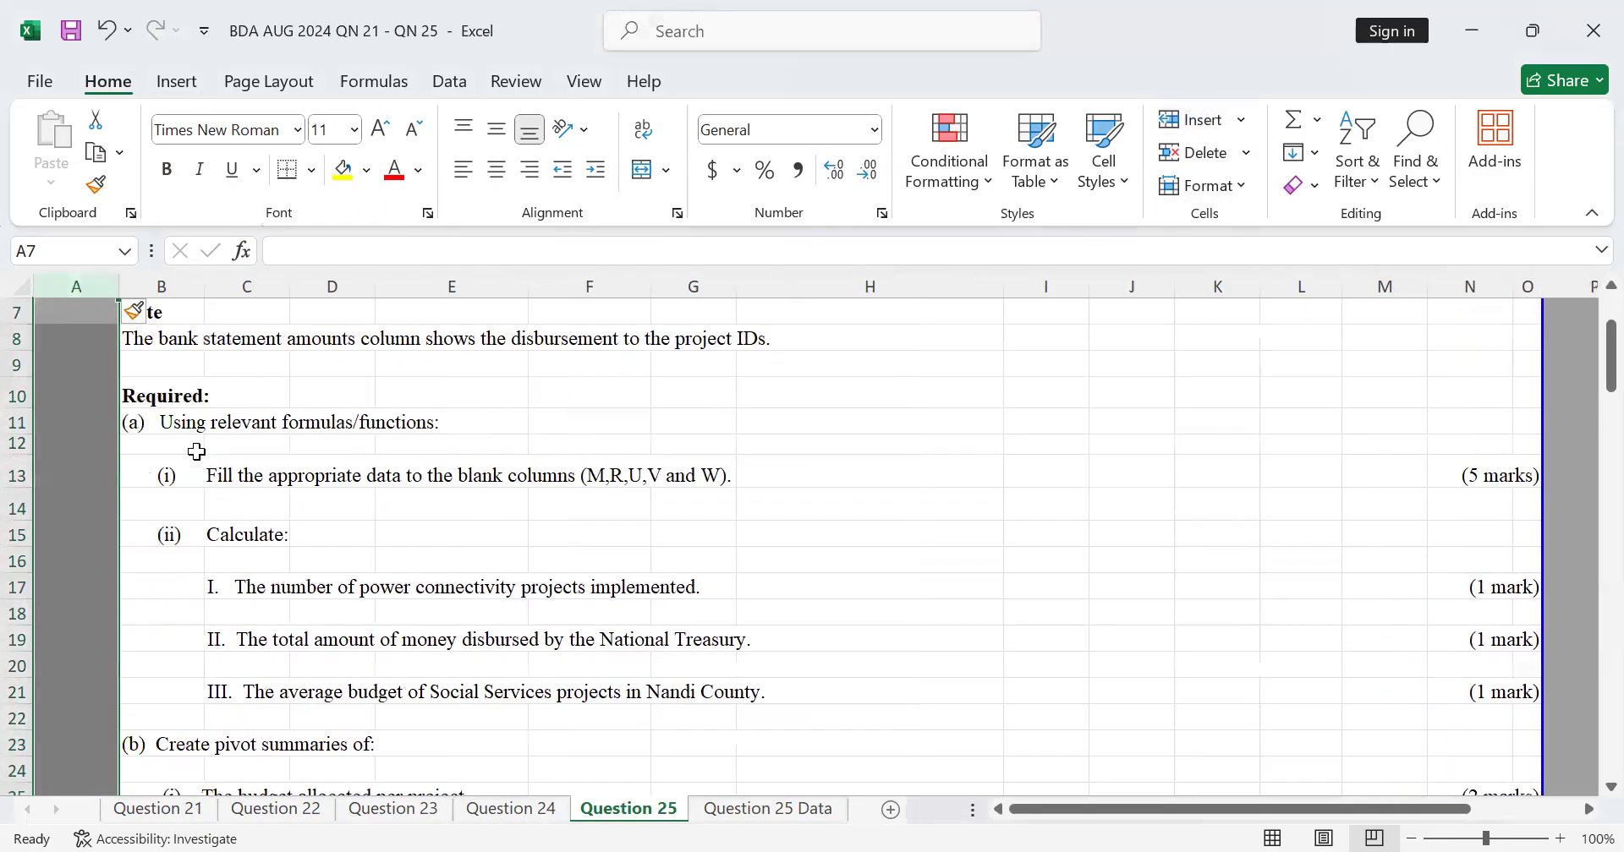
left_click(212, 424)
scroll(1292, 571, "up", 2)
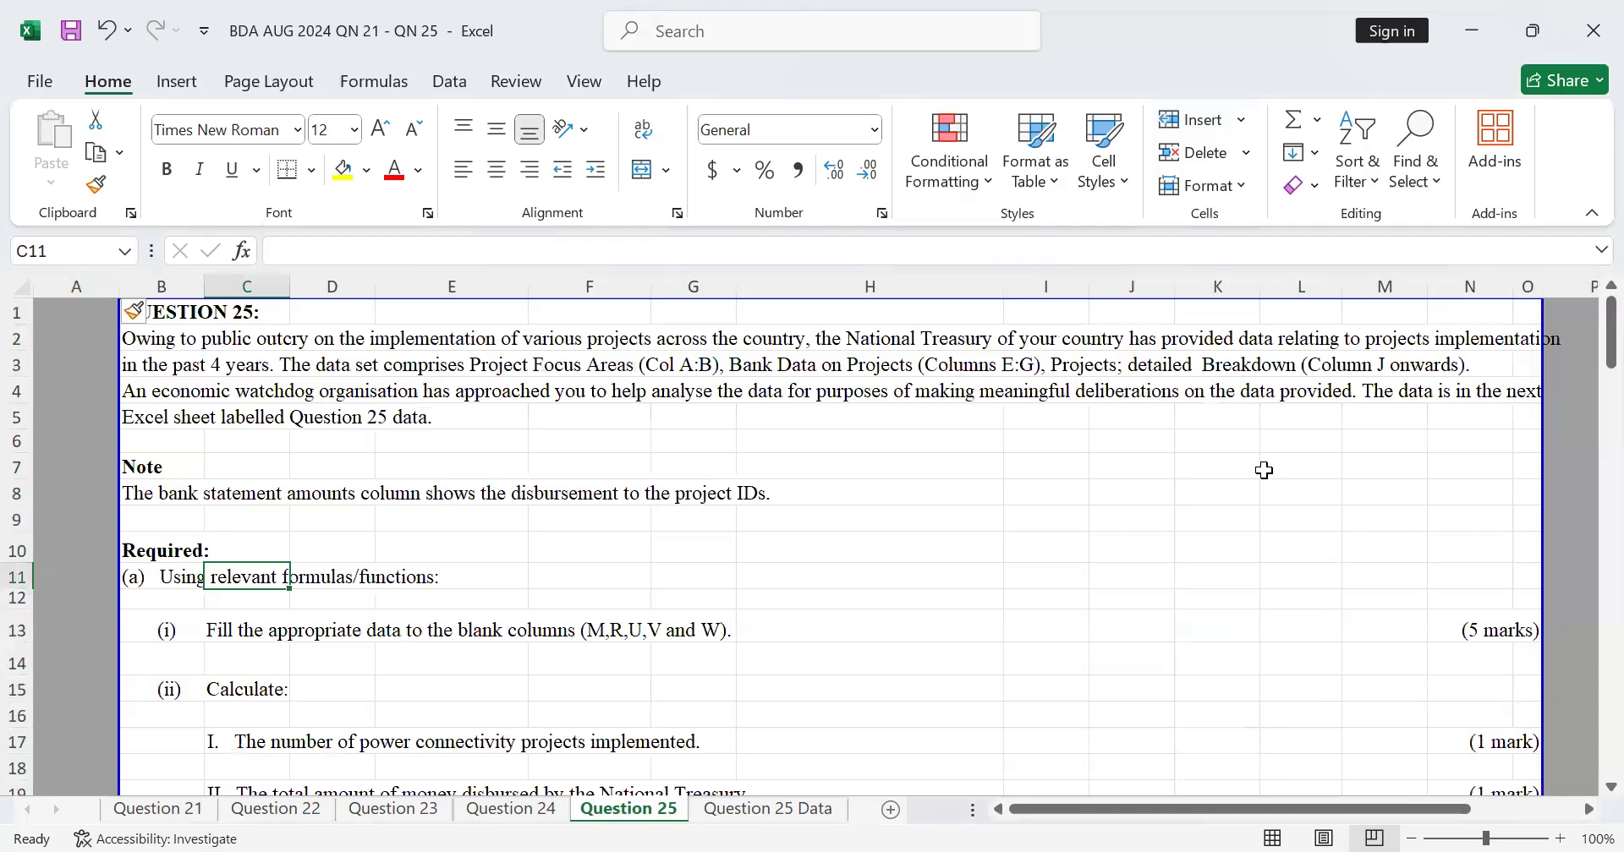
Read the Question 25 background, note and required tasks, including the blank columns M, R, U, V and W
scroll(1263, 470, "down", 3)
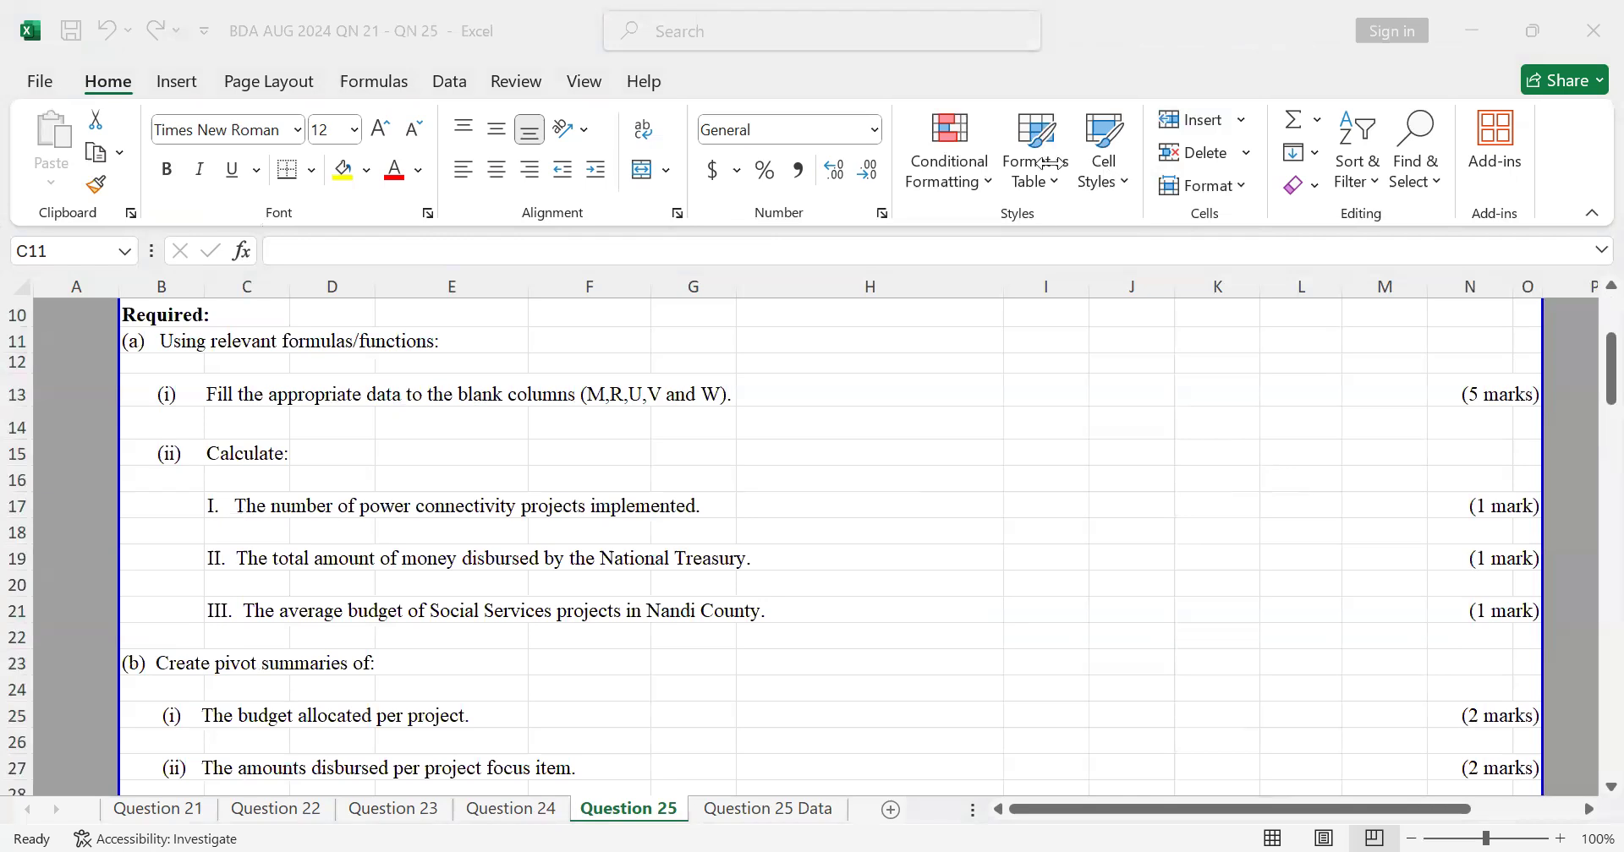
scroll(550, 401, "up", 3)
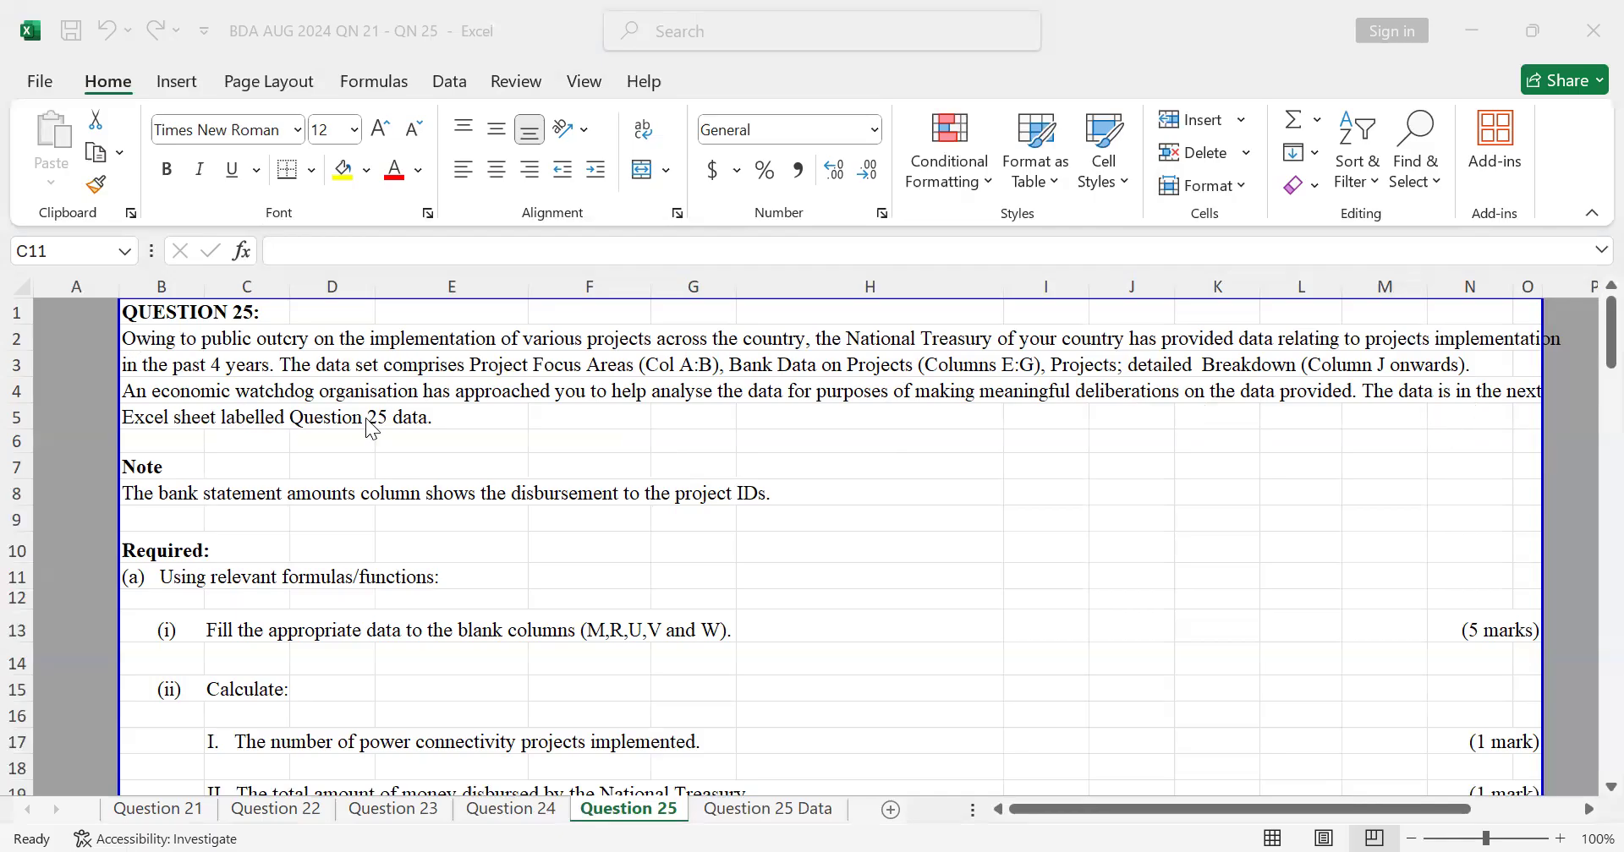
scroll(298, 471, "down", 1)
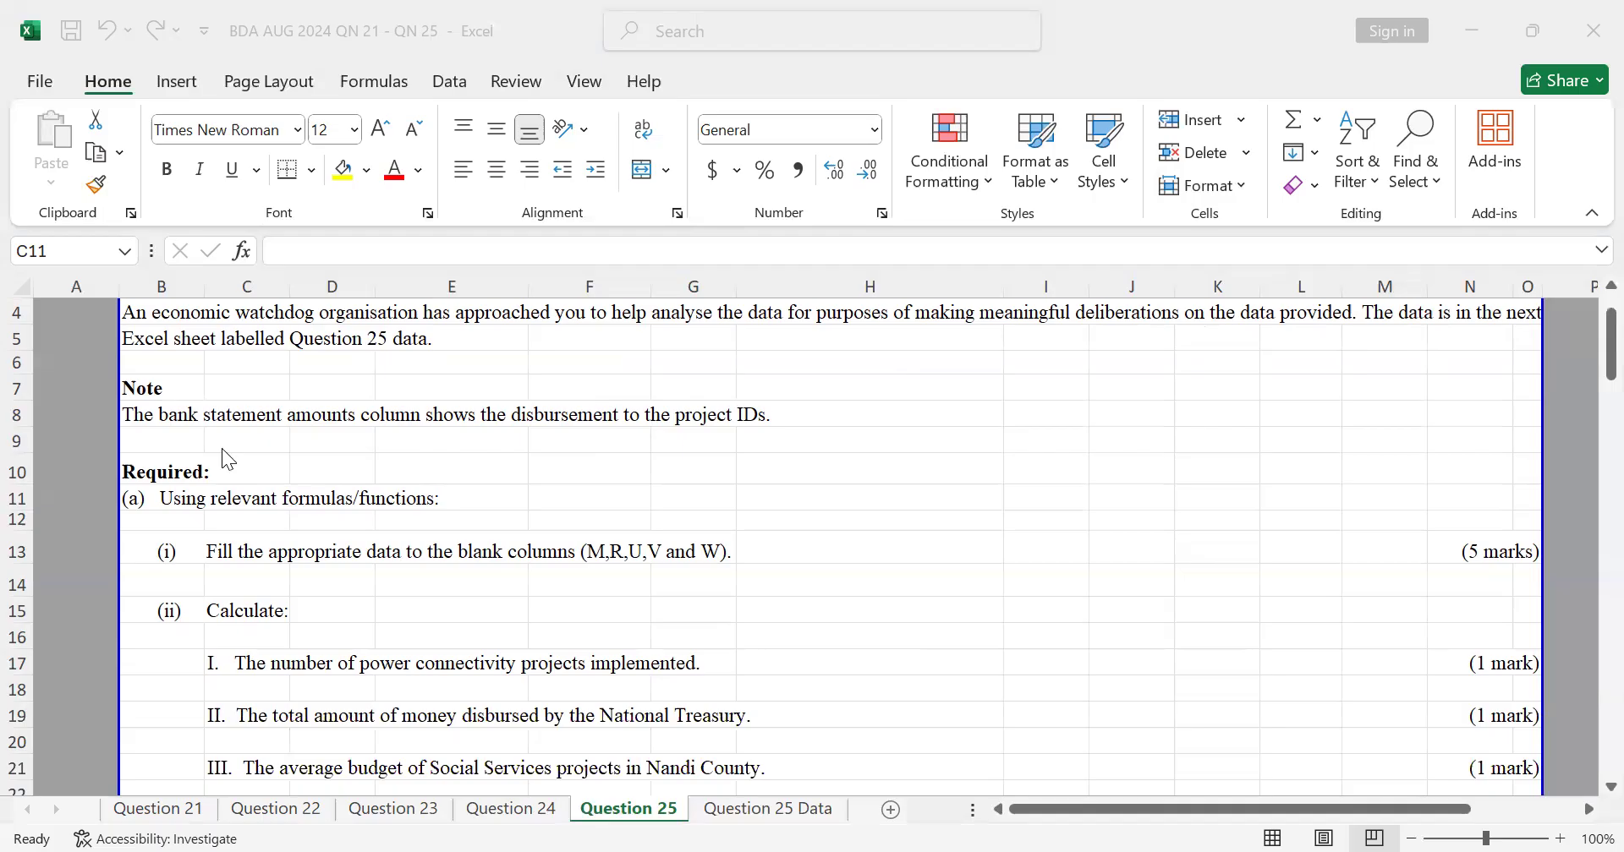
scroll(191, 497, "down", 1)
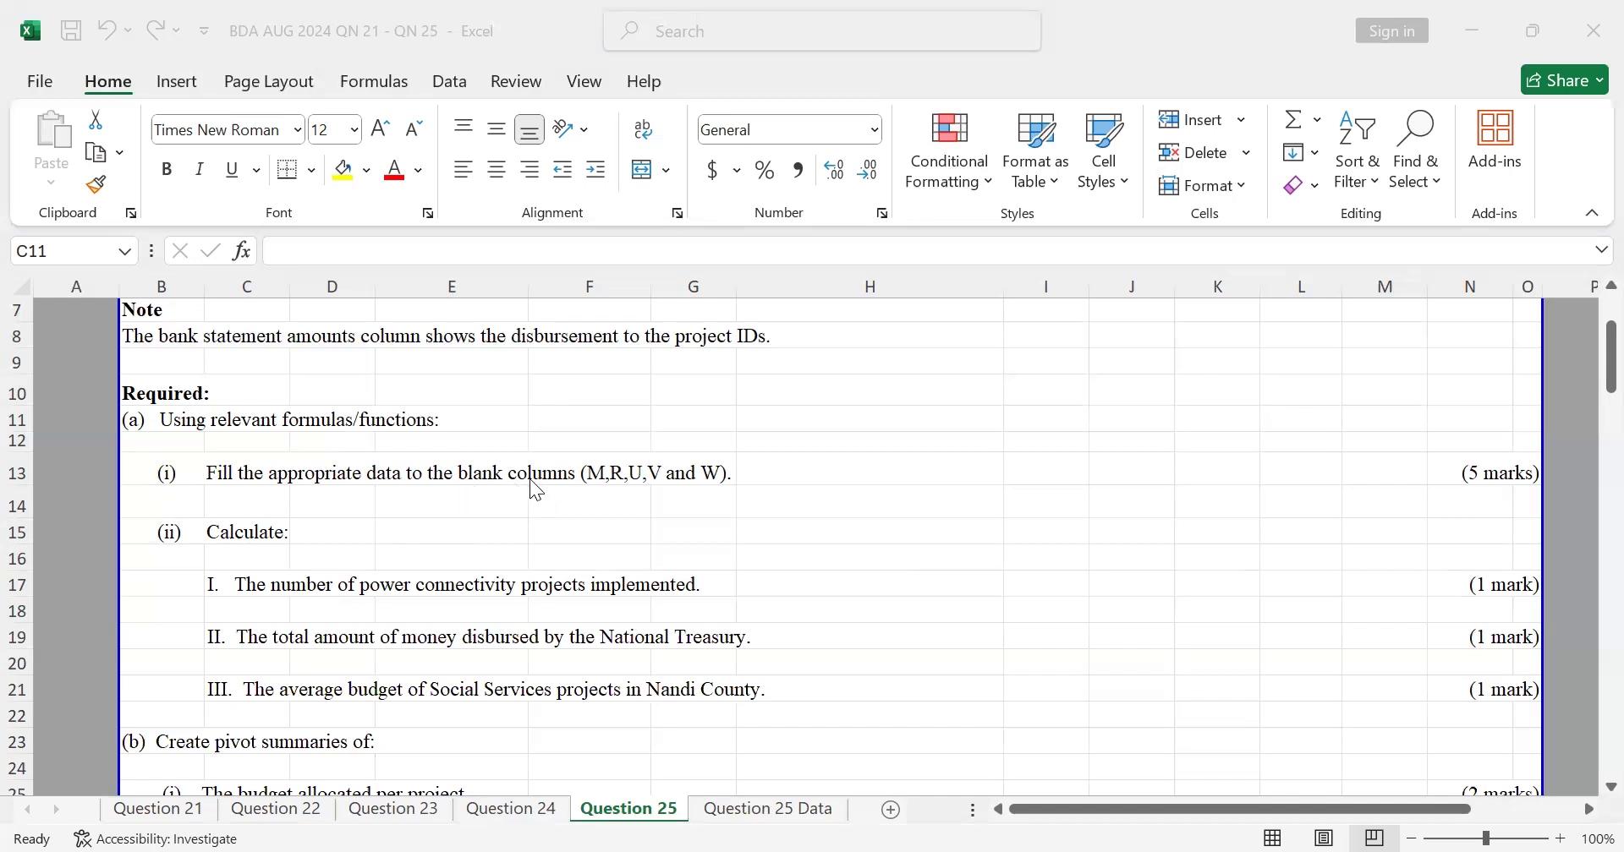
scroll(597, 478, "up", 2)
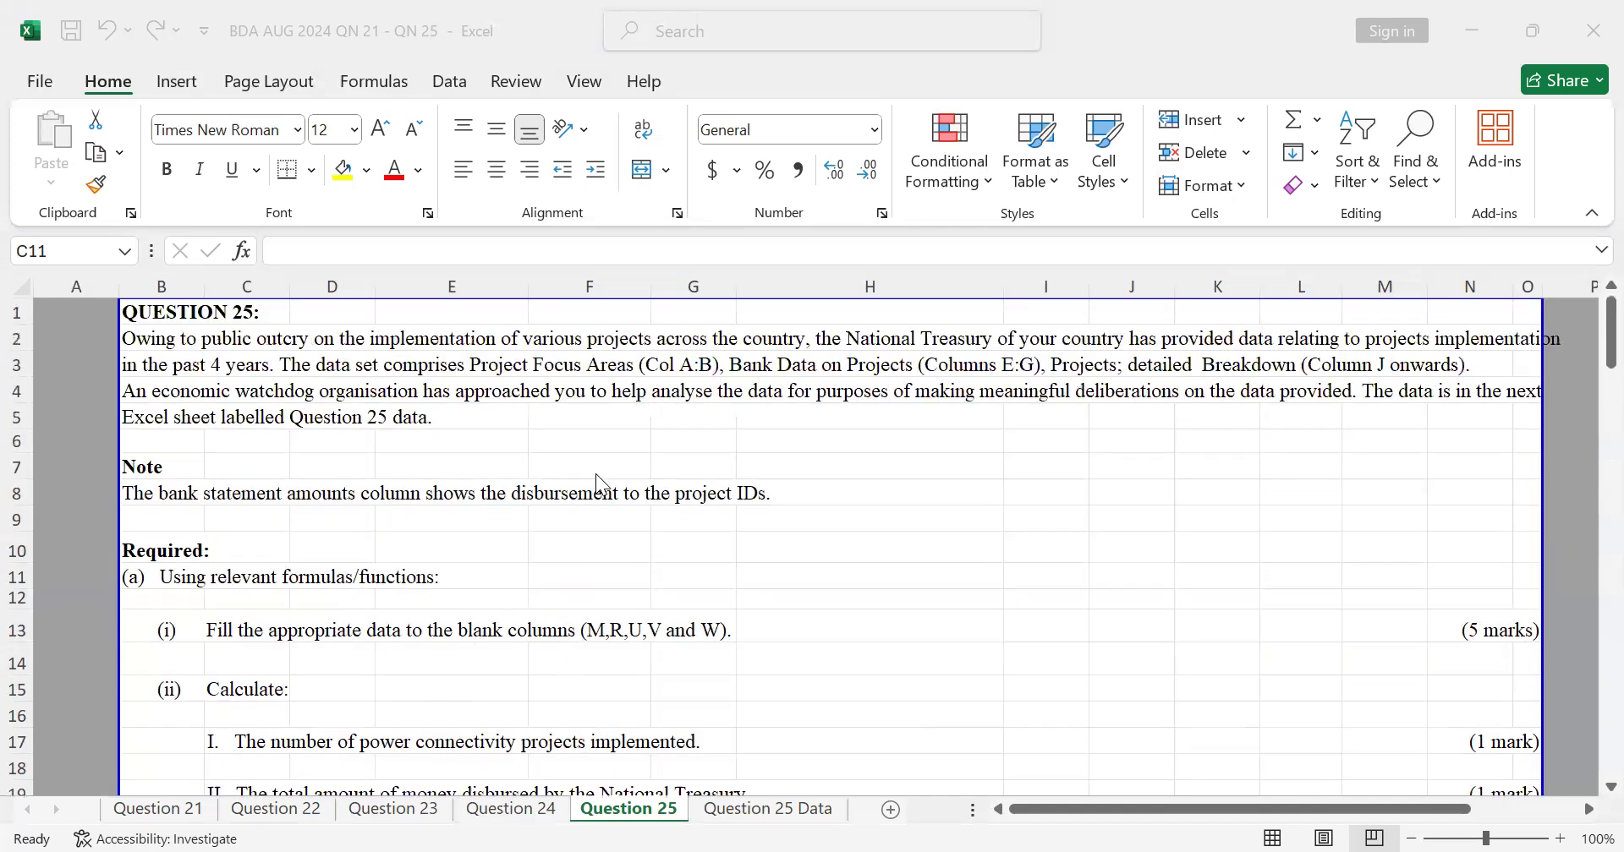
scroll(590, 473, "down", 3)
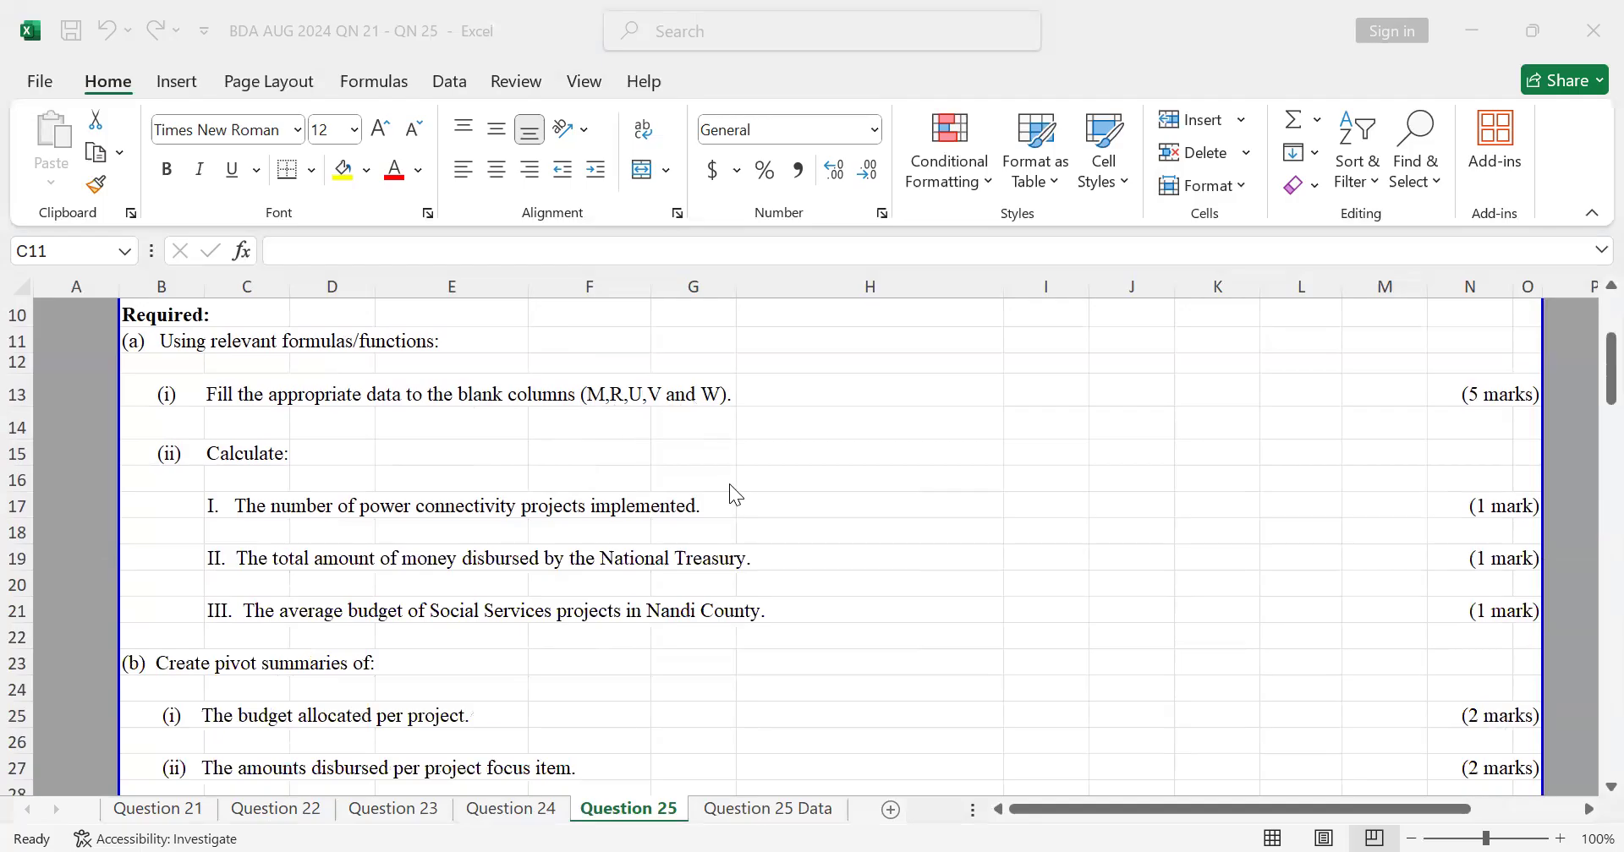
scroll(731, 490, "up", 1)
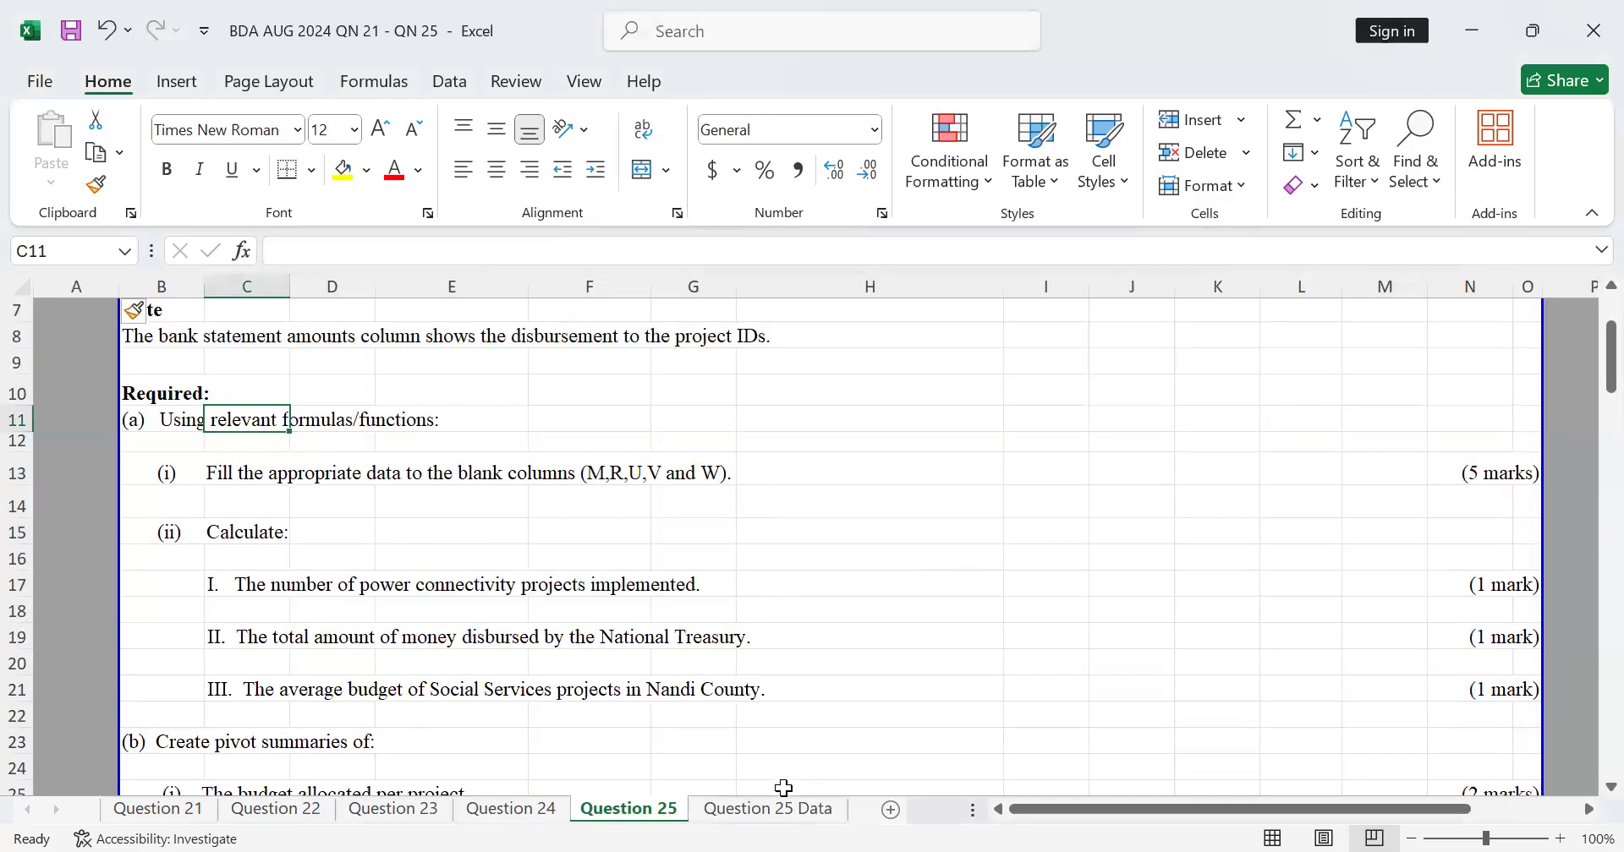
Open the Question 25 Data sheet and examine its project focus, bank disbursement and project breakdown data
left_click(804, 812)
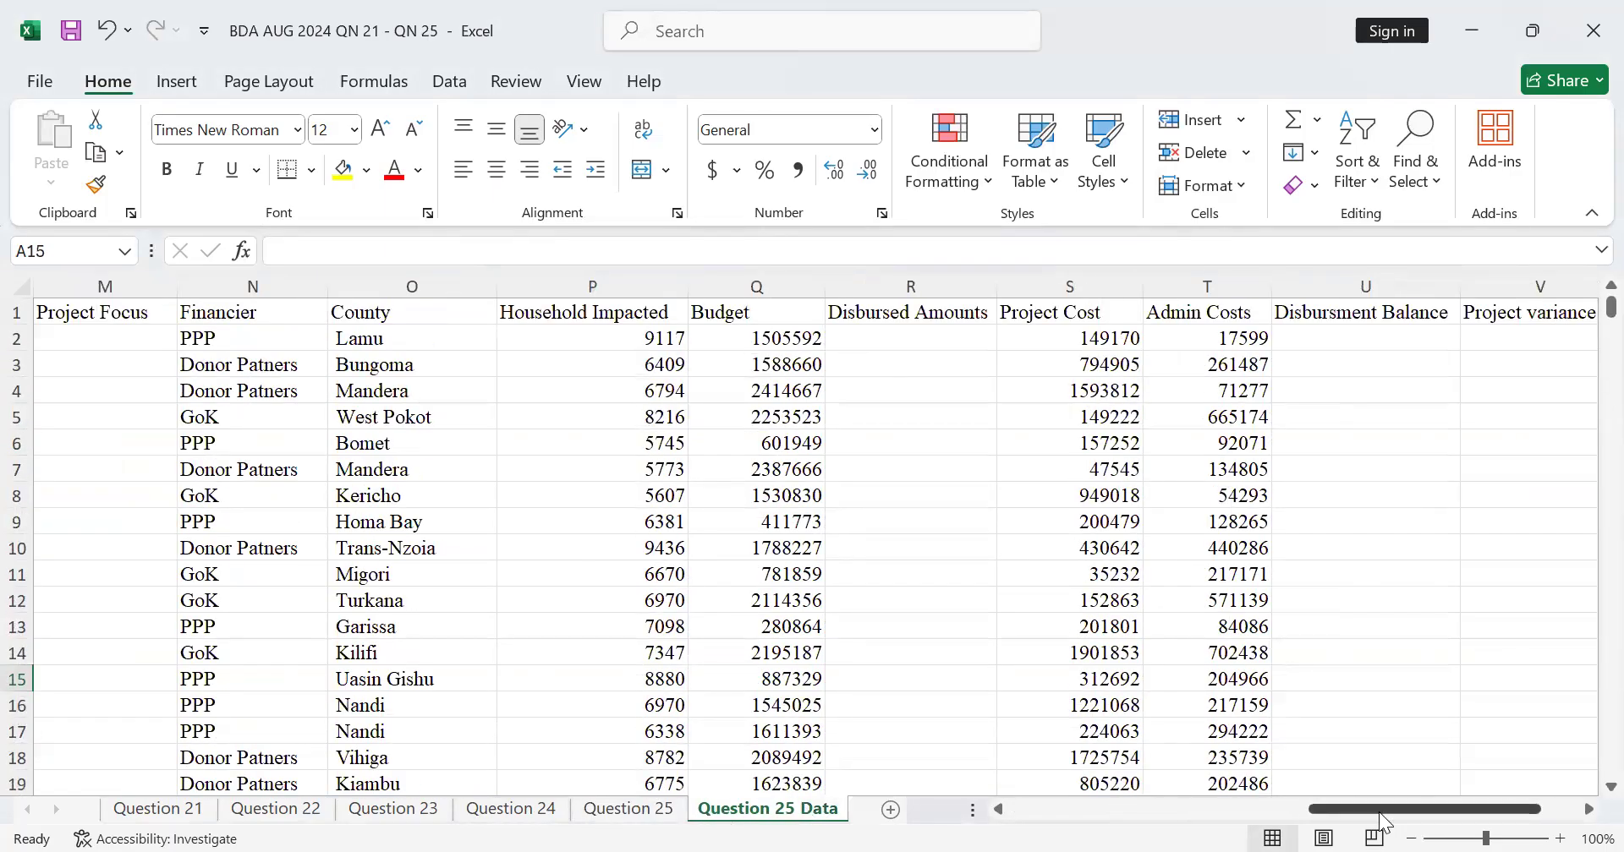
left_click_drag(1380, 812, 1036, 812)
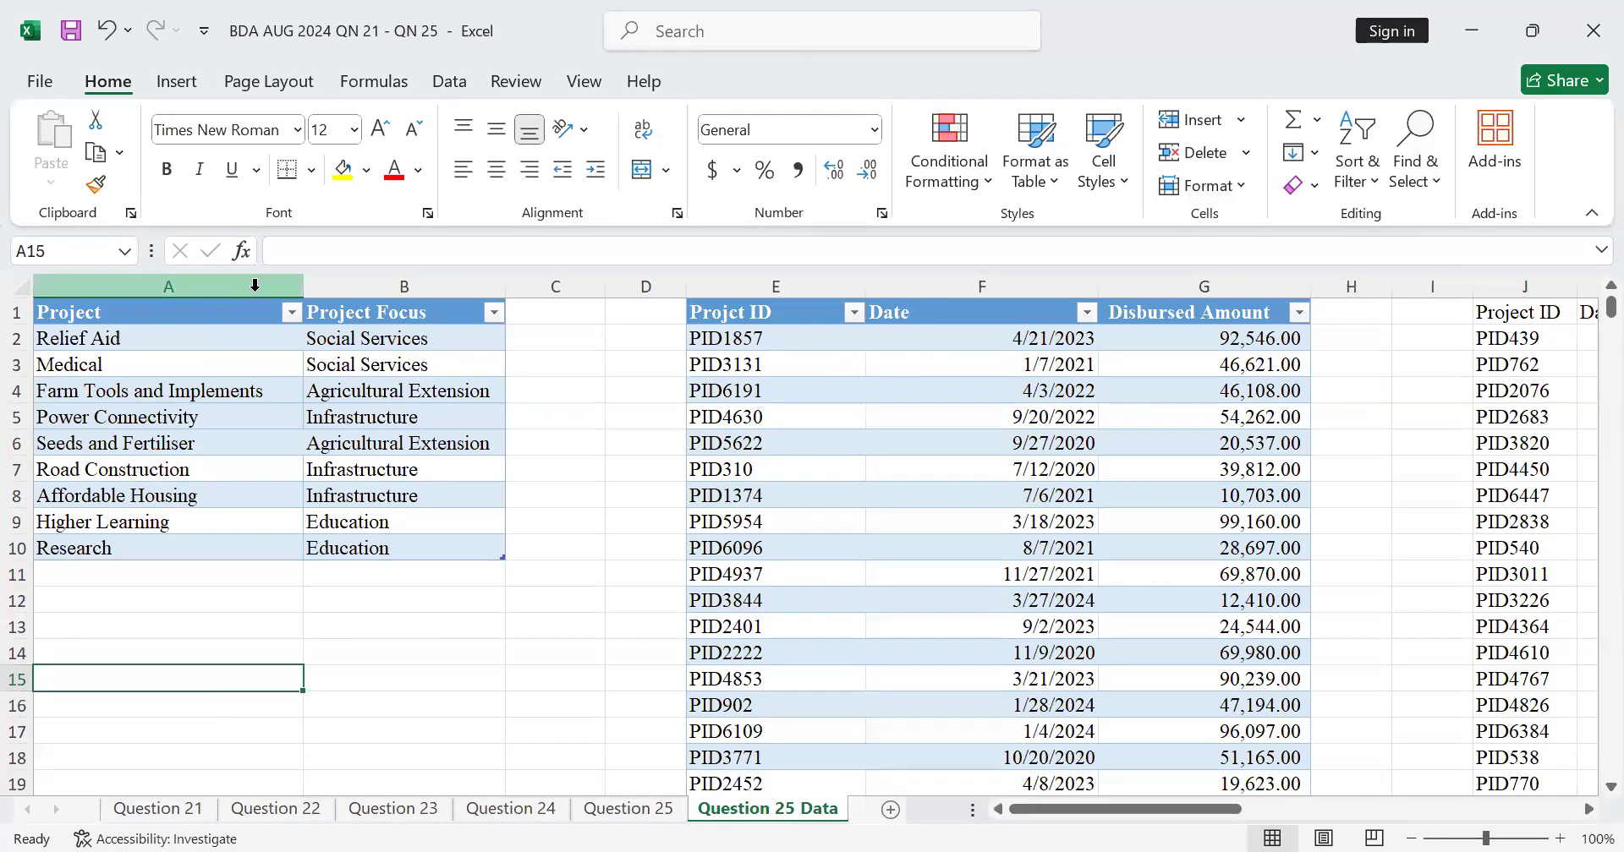
left_click(96, 322)
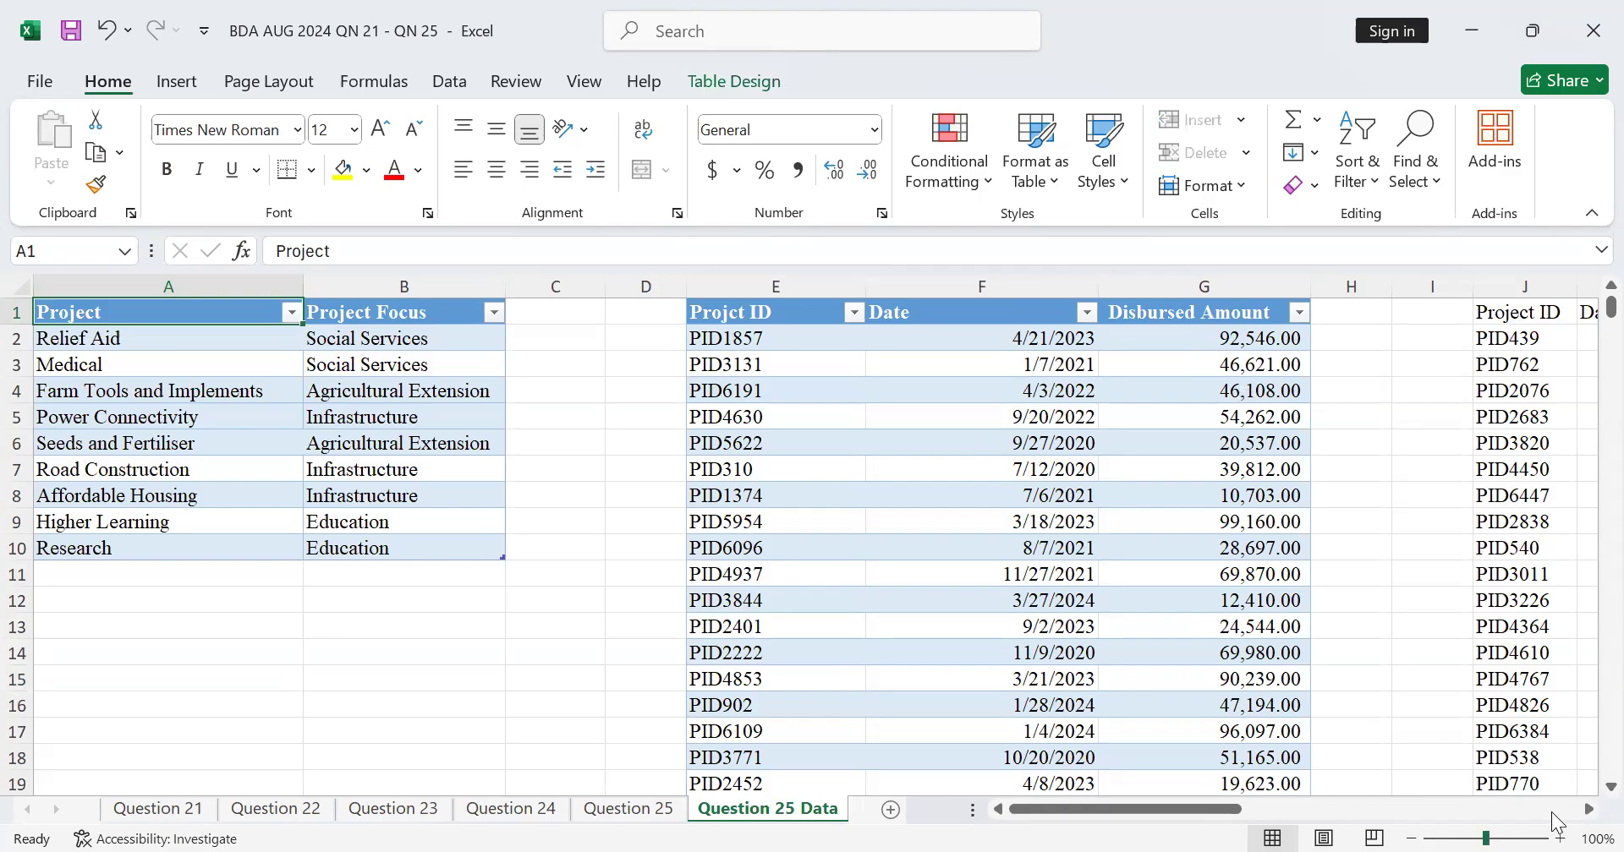
scroll(1578, 814, "right", 5)
scroll(1578, 821, "right", 5)
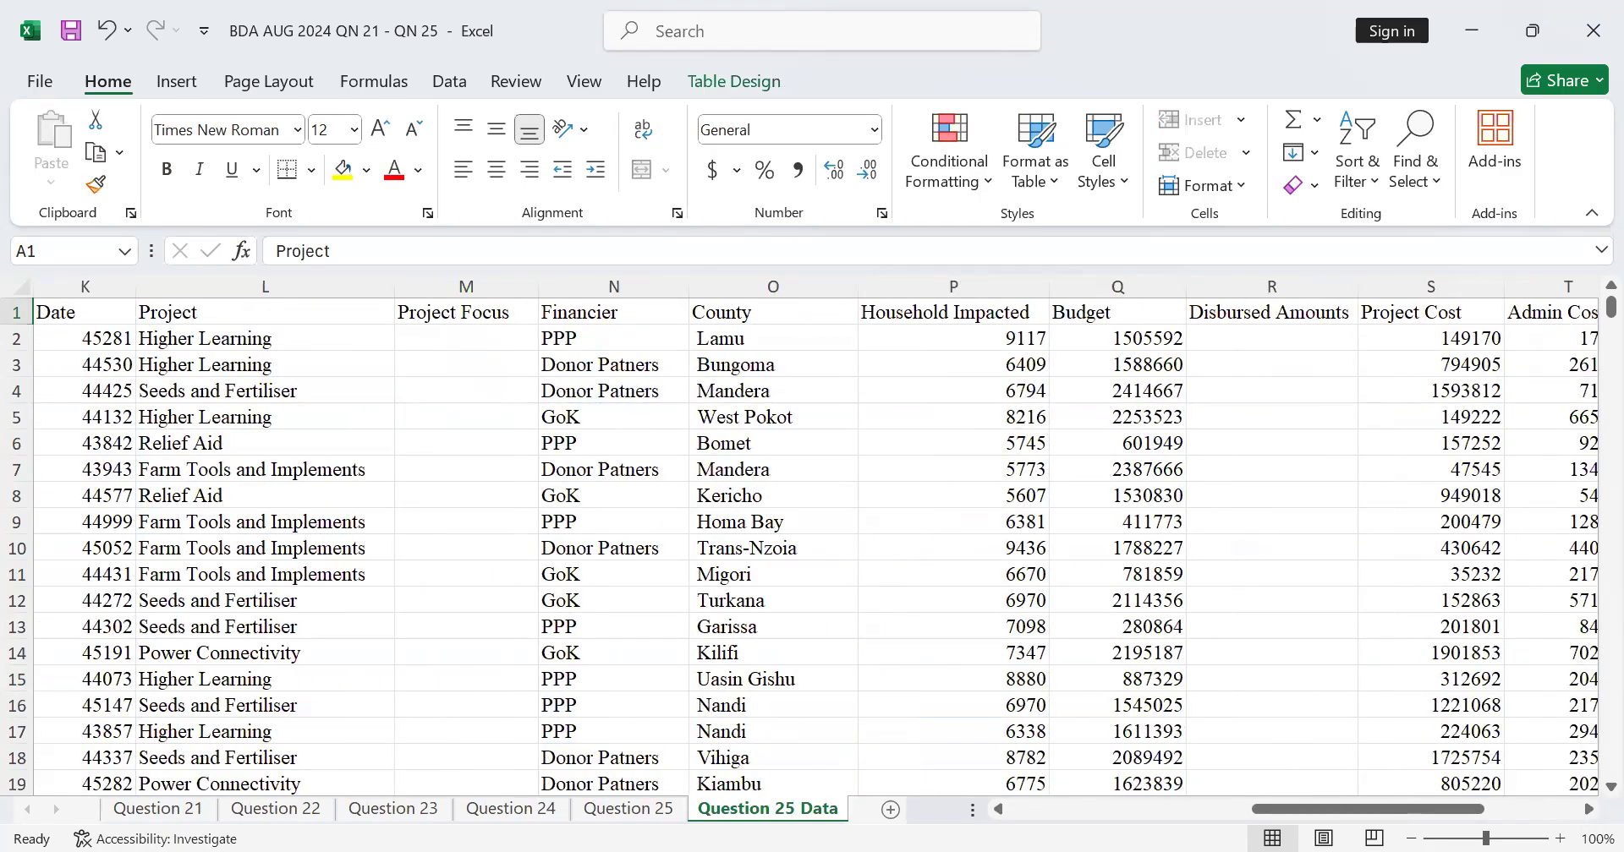
left_click(1183, 810)
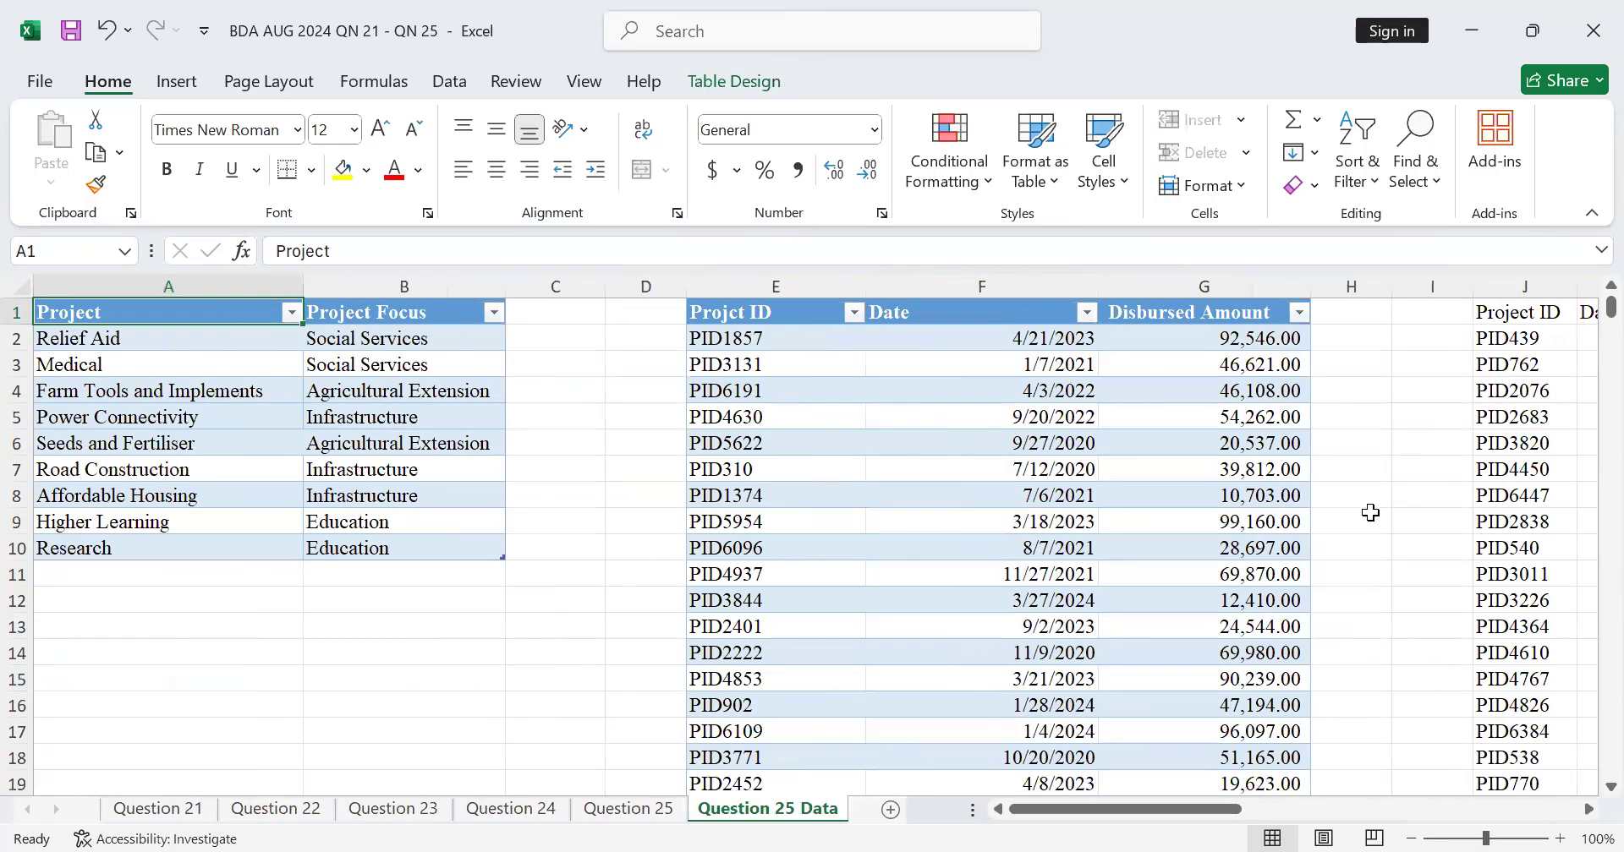
Format the project breakdown's Date column K as Short Date
left_click(1573, 810)
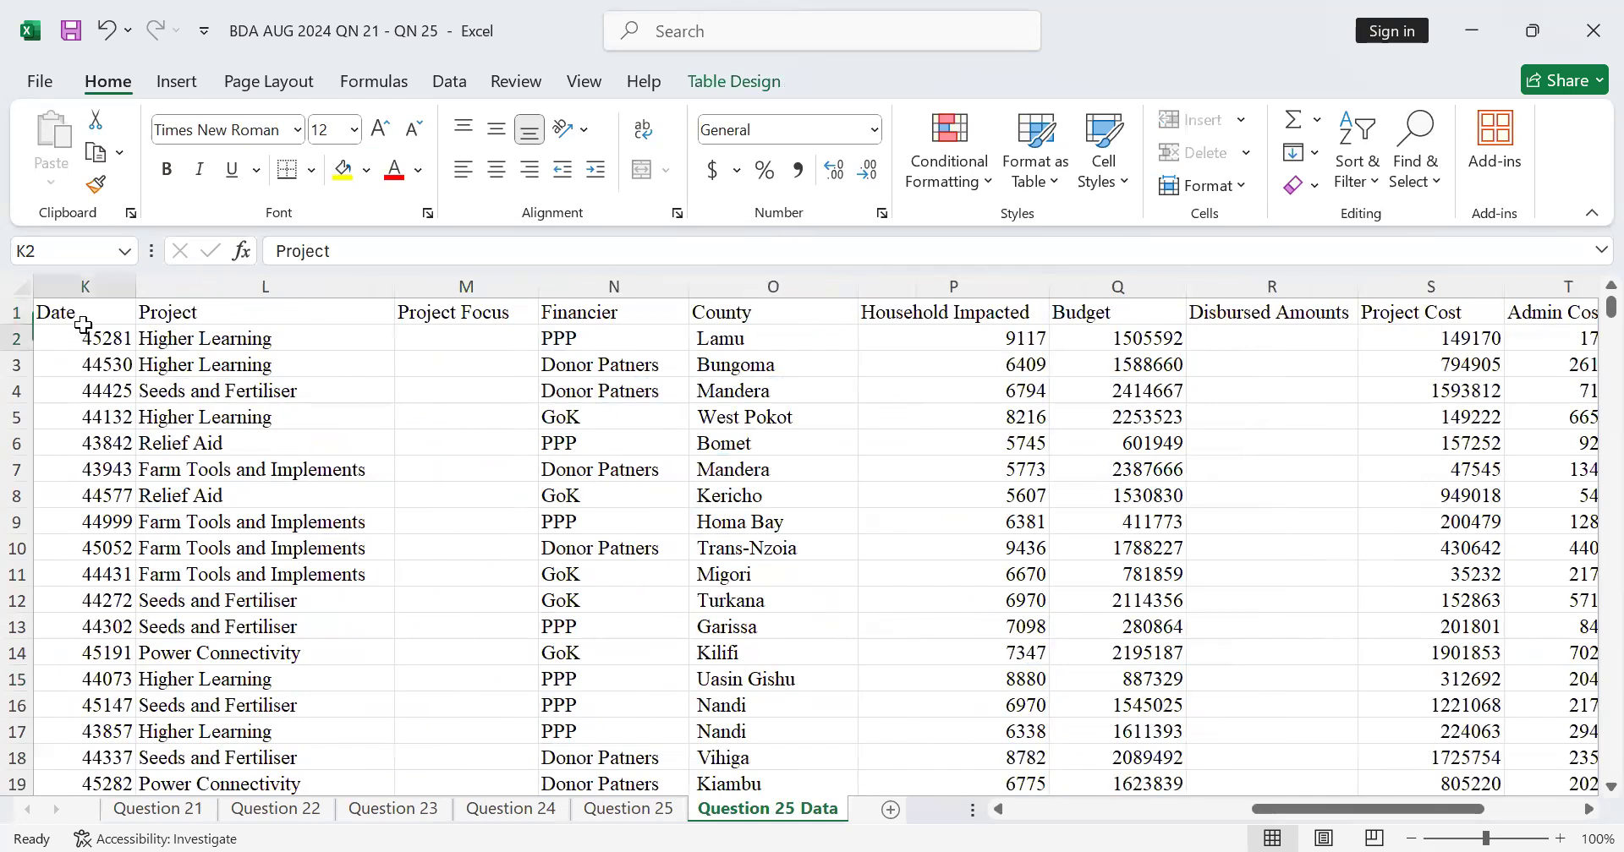
left_click(78, 338)
left_click(81, 301)
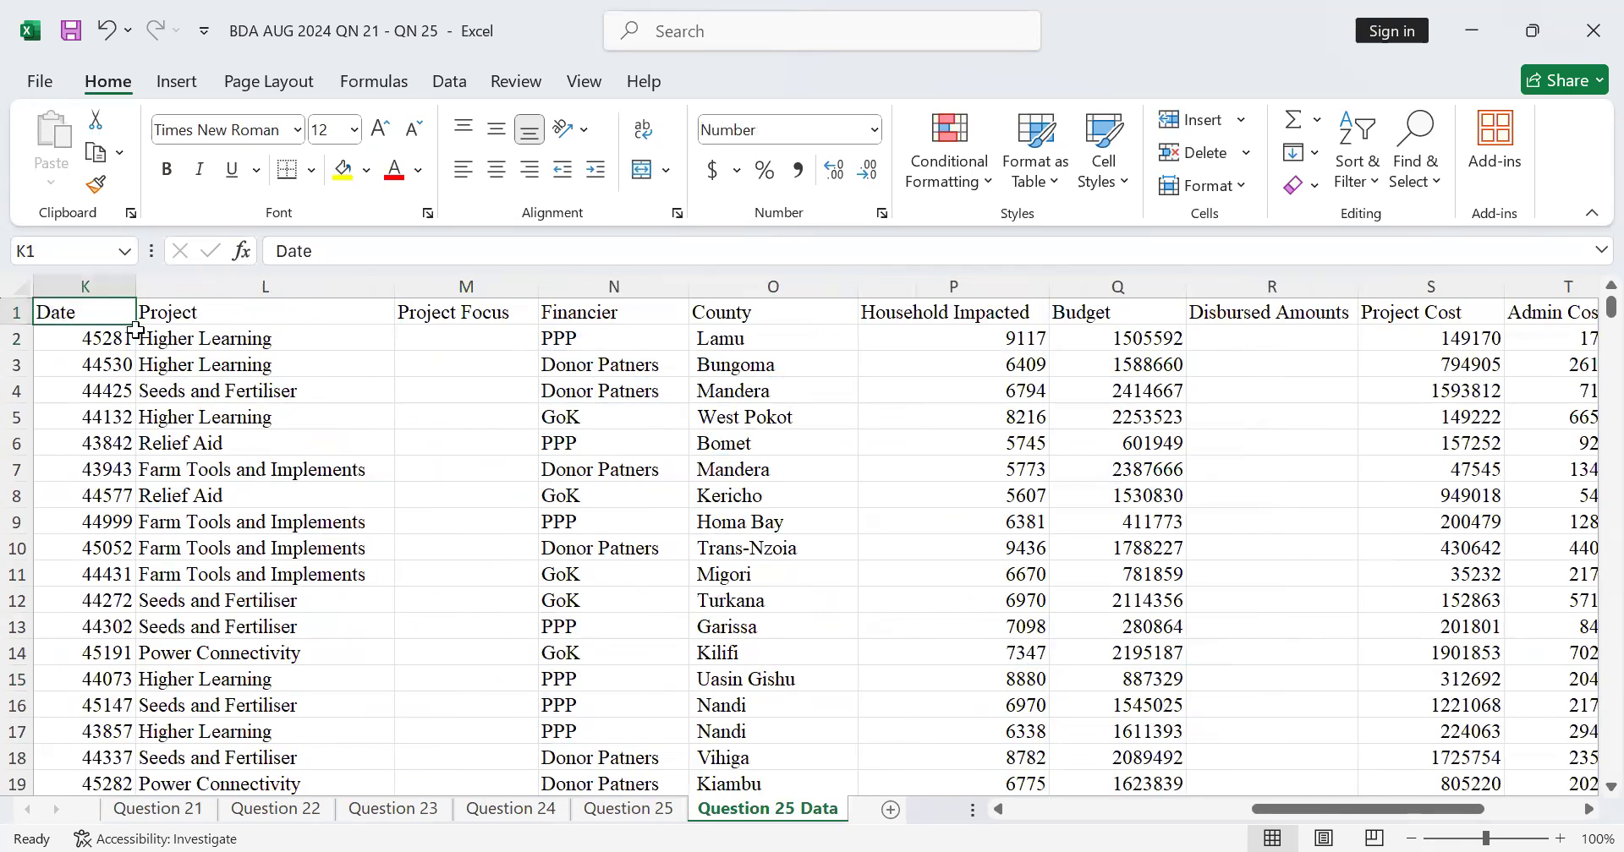
left_click(118, 272)
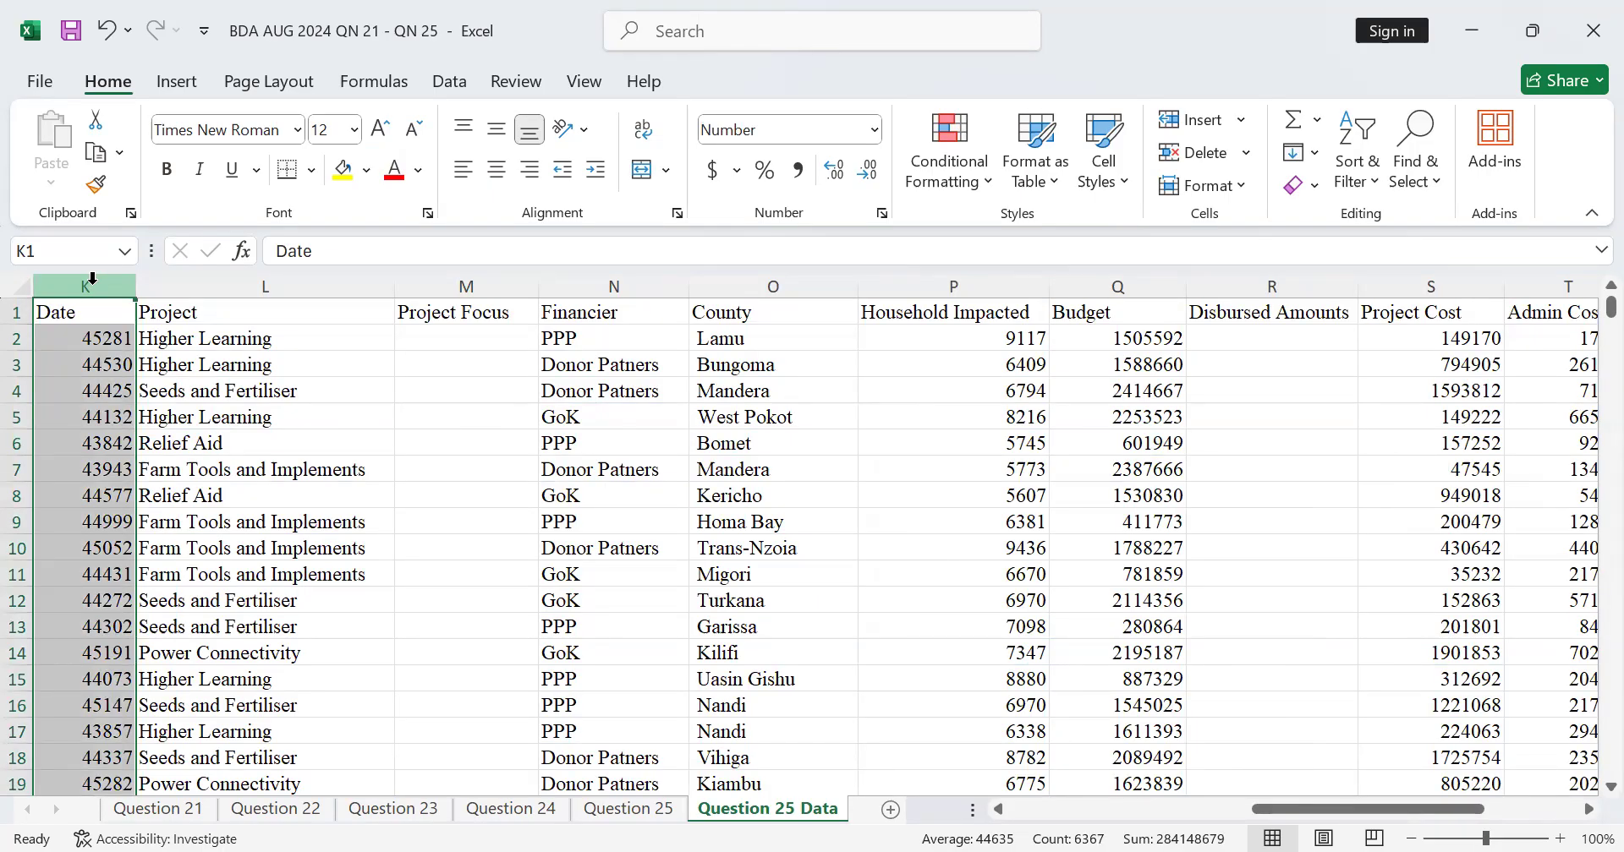
left_click(867, 133)
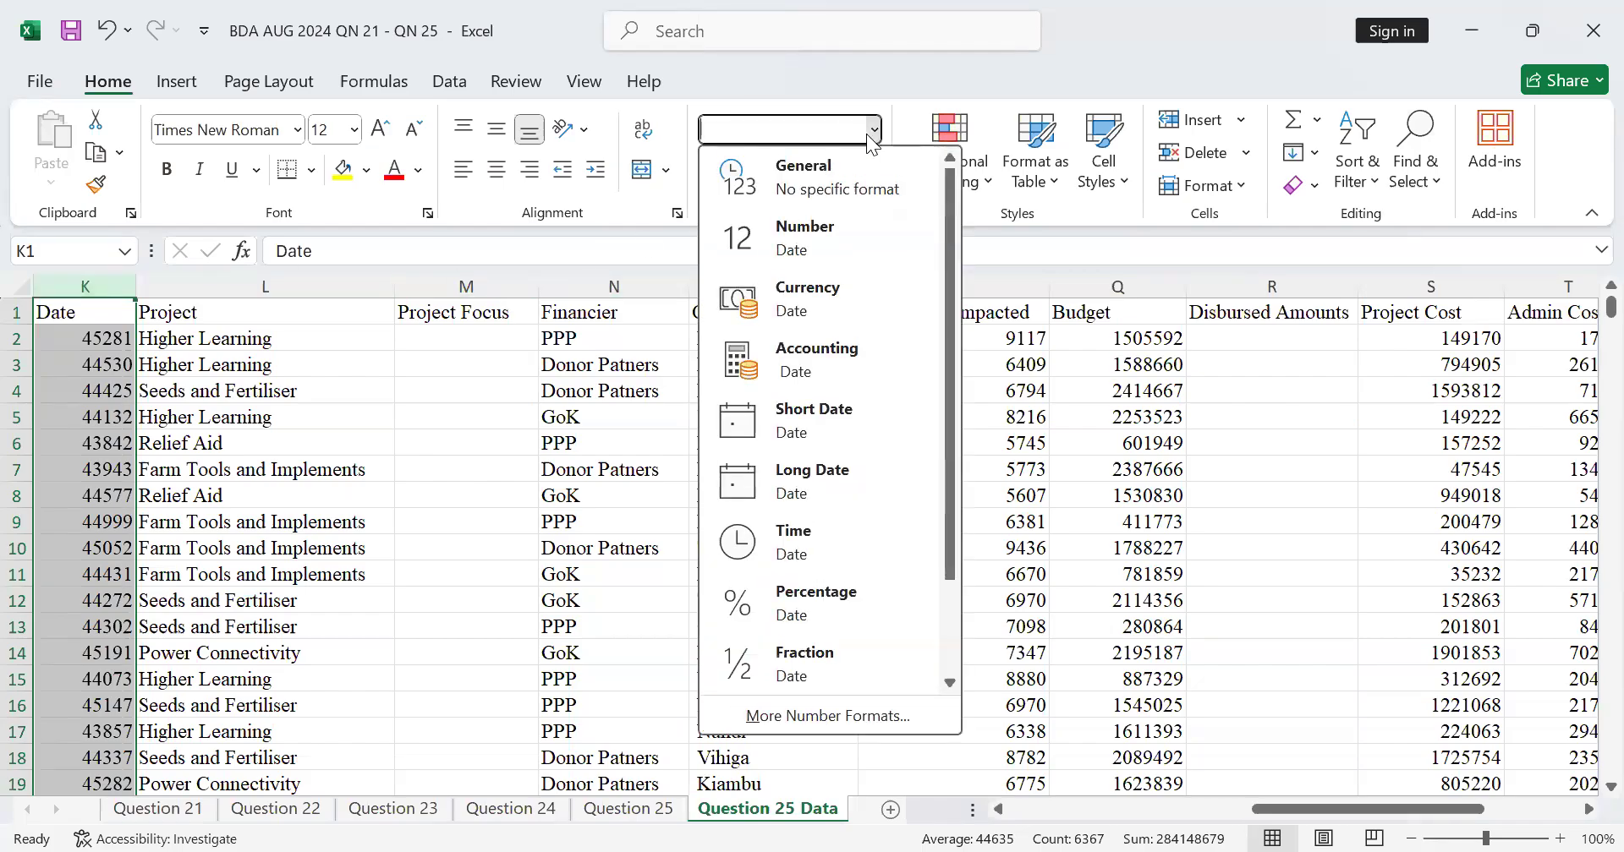
left_click(818, 429)
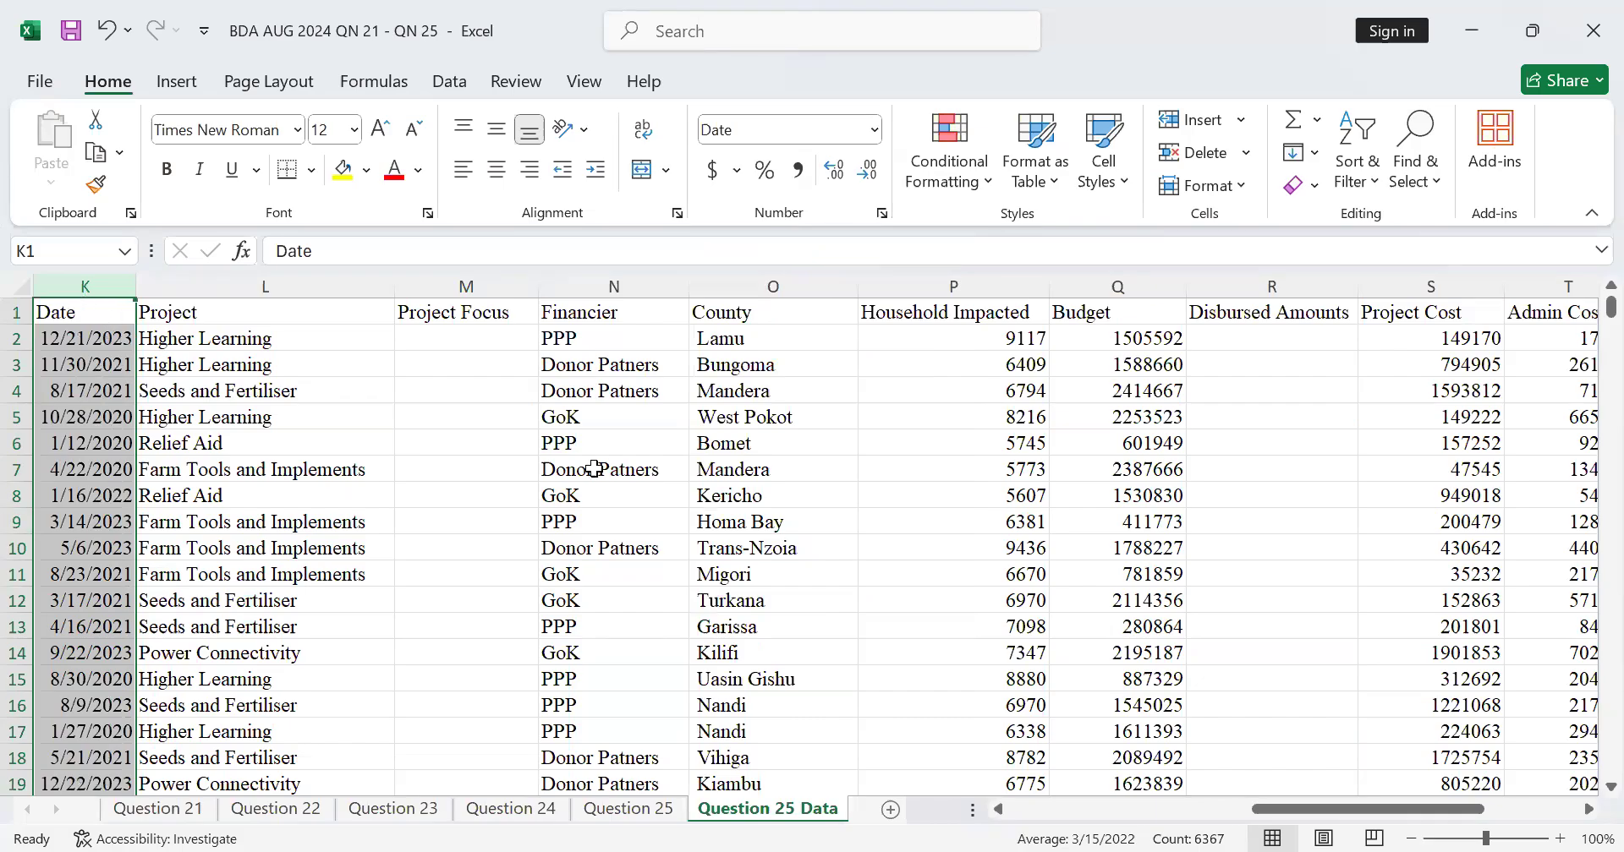
left_click(85, 336)
left_click(88, 307)
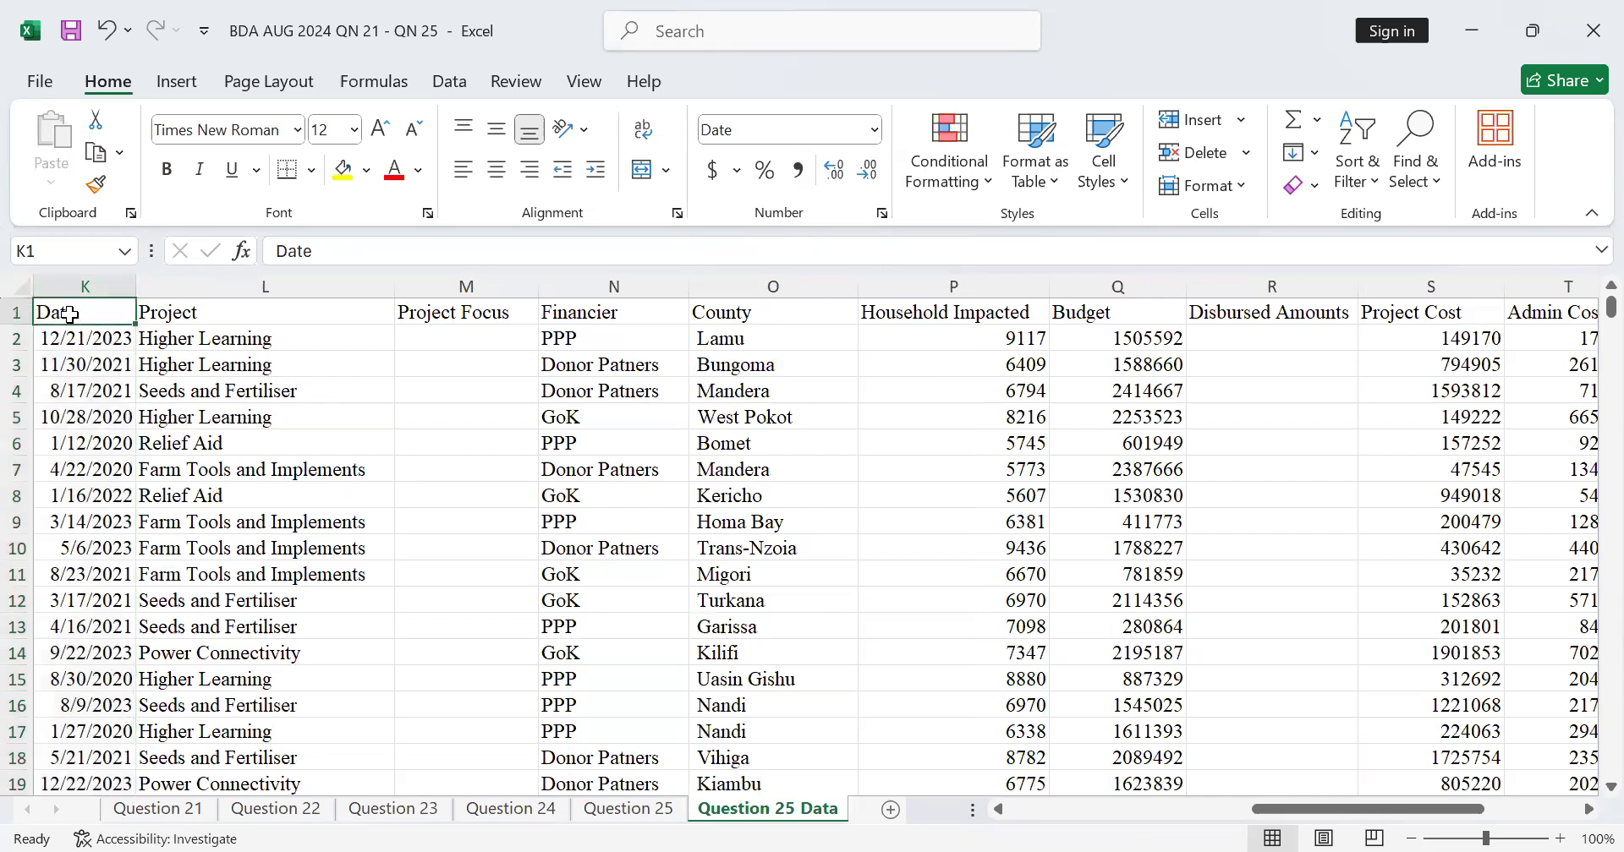
Examine the project breakdown headings from Project to Var Status against the project focus and bank disbursement tables
left_click(213, 319)
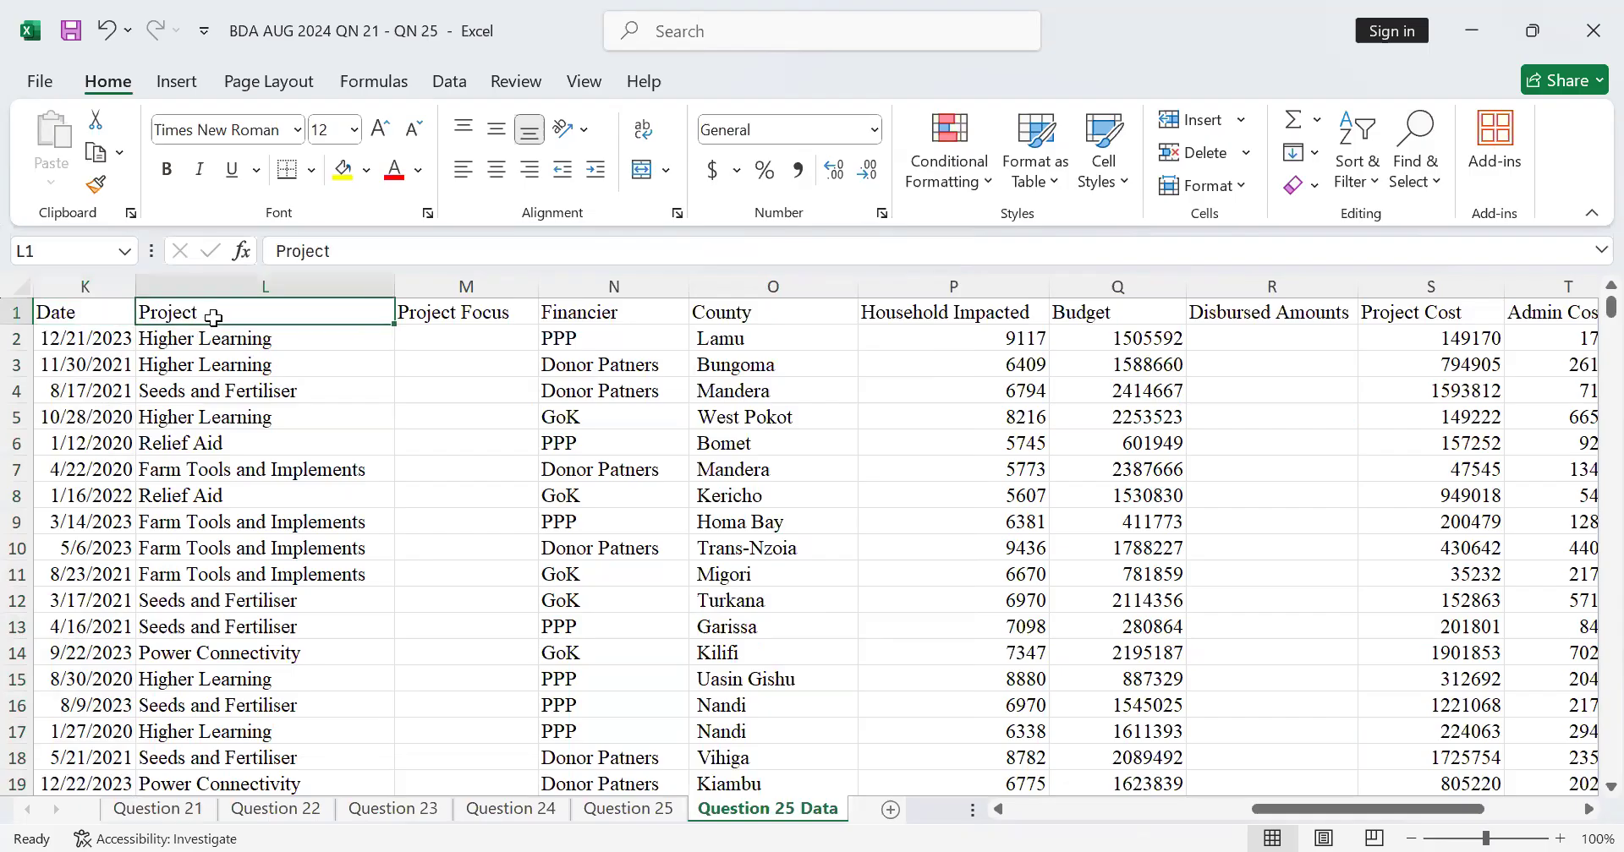
left_click(495, 313)
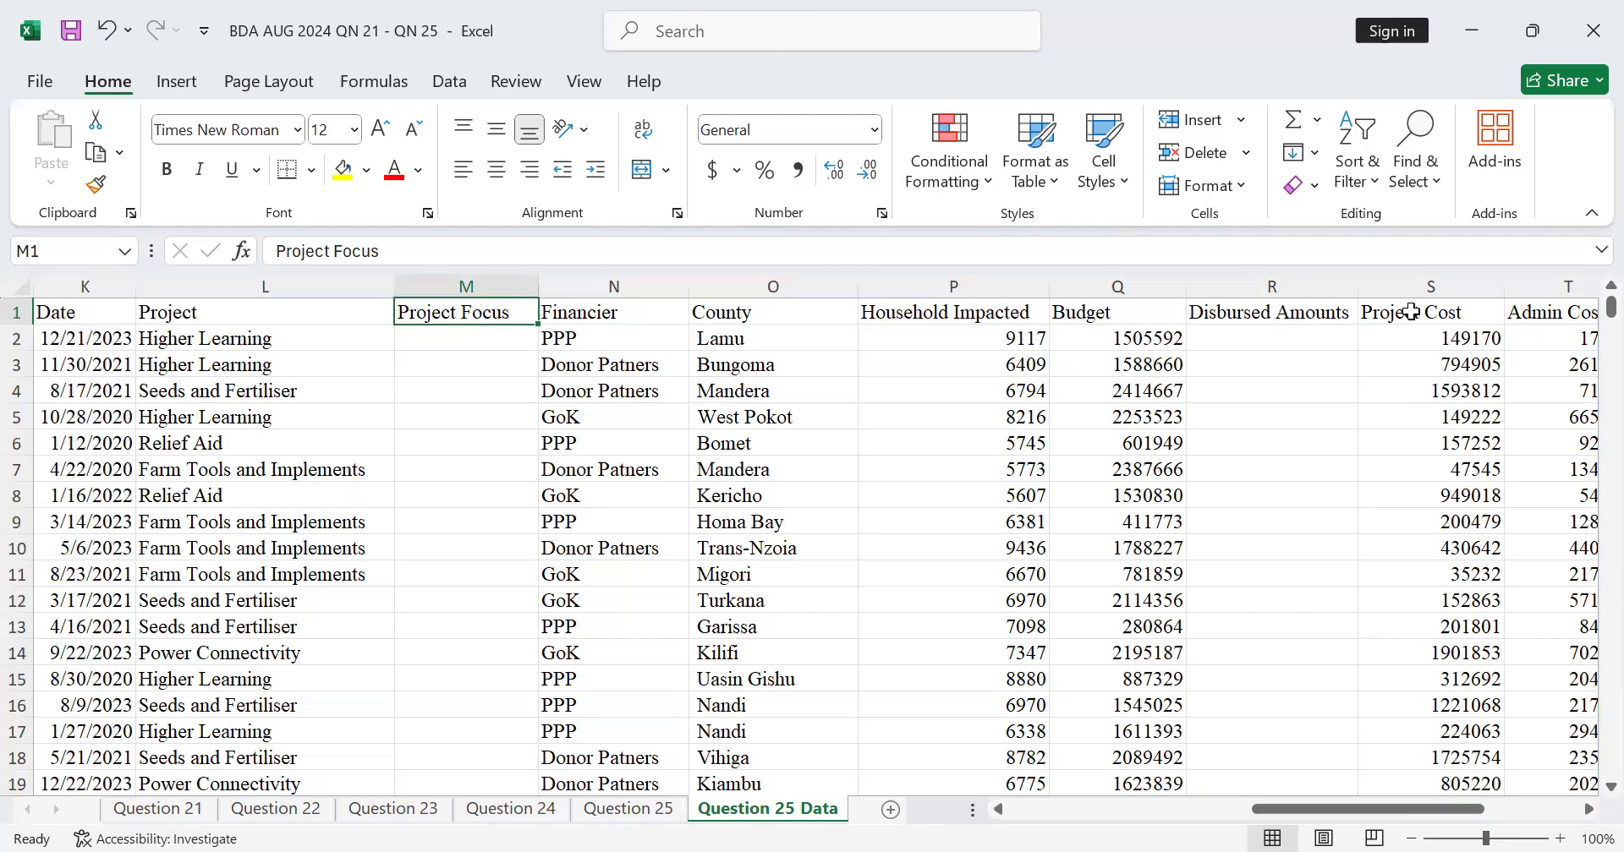
left_click(1446, 317)
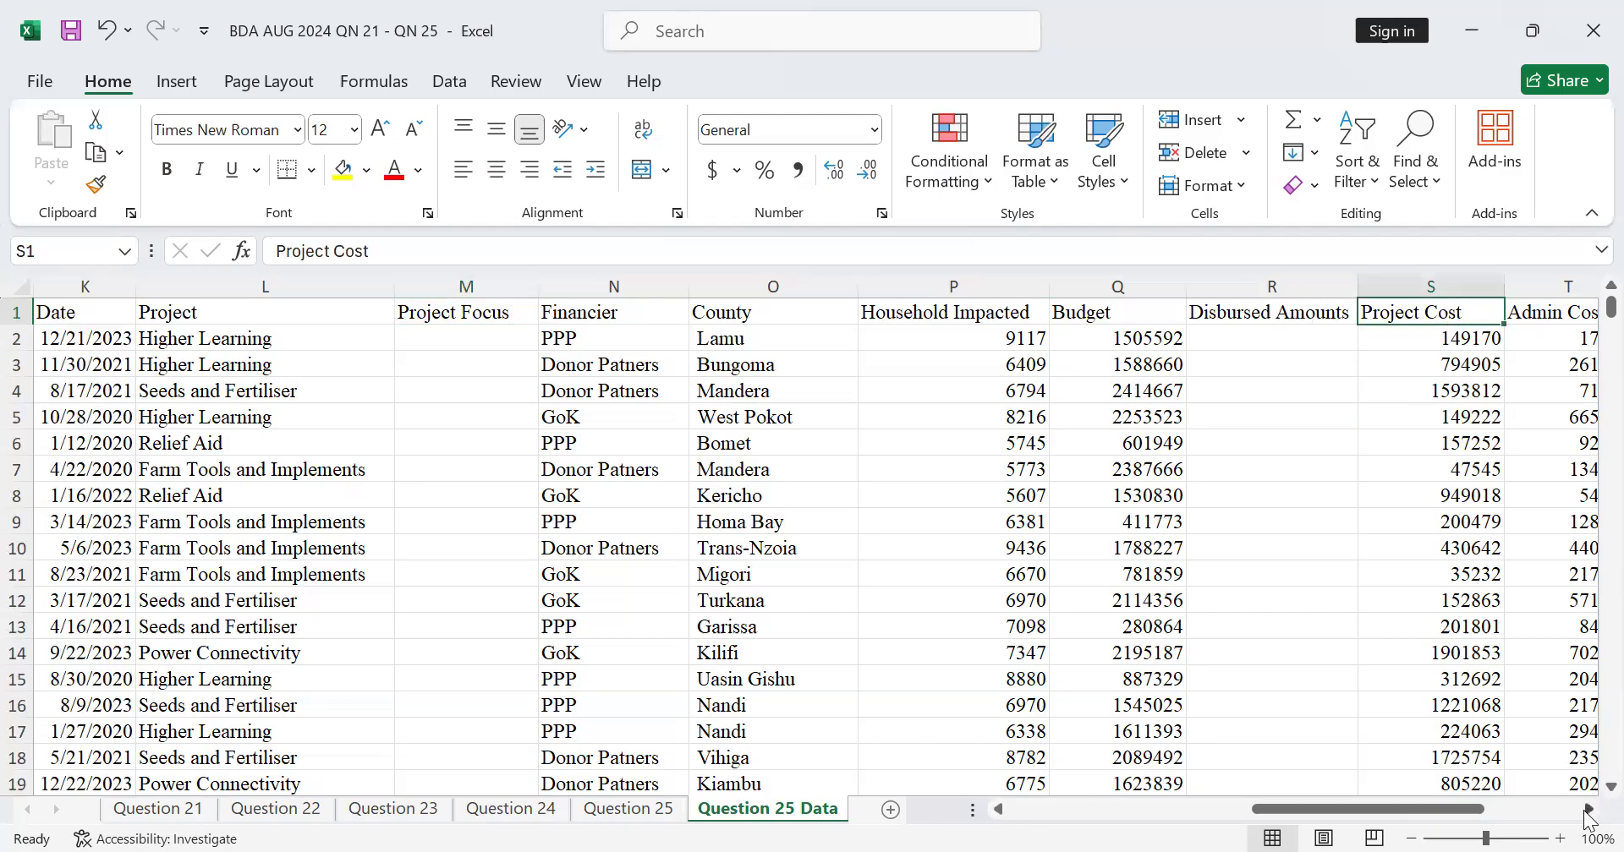
scroll(1585, 807, "right", 3)
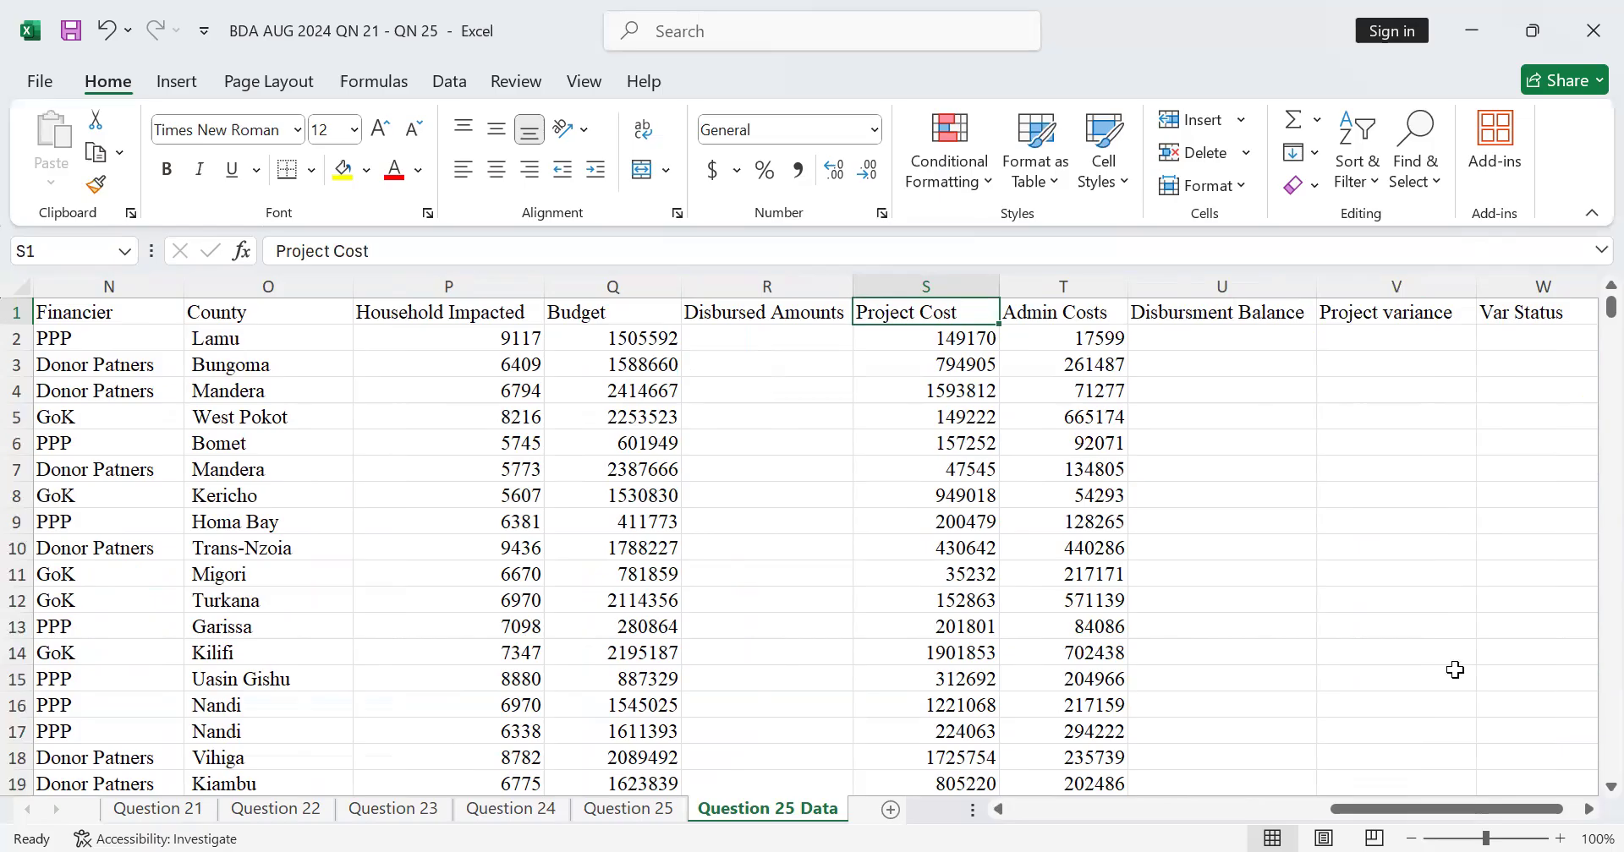
left_click_drag(1383, 812, 968, 814)
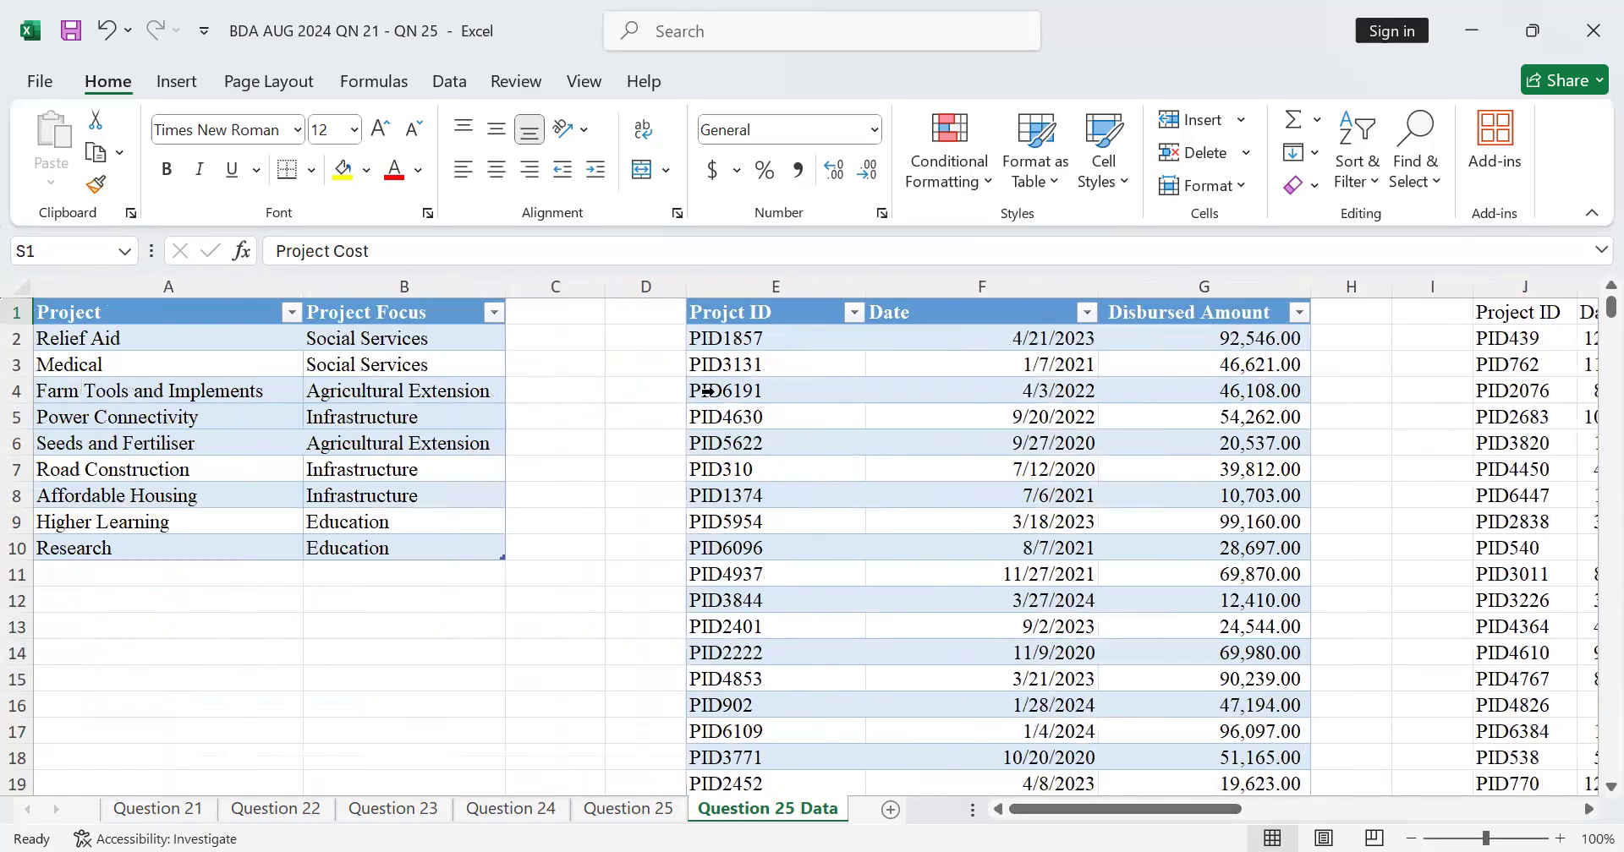
left_click(1588, 809)
left_click(1588, 809)
left_click(1588, 810)
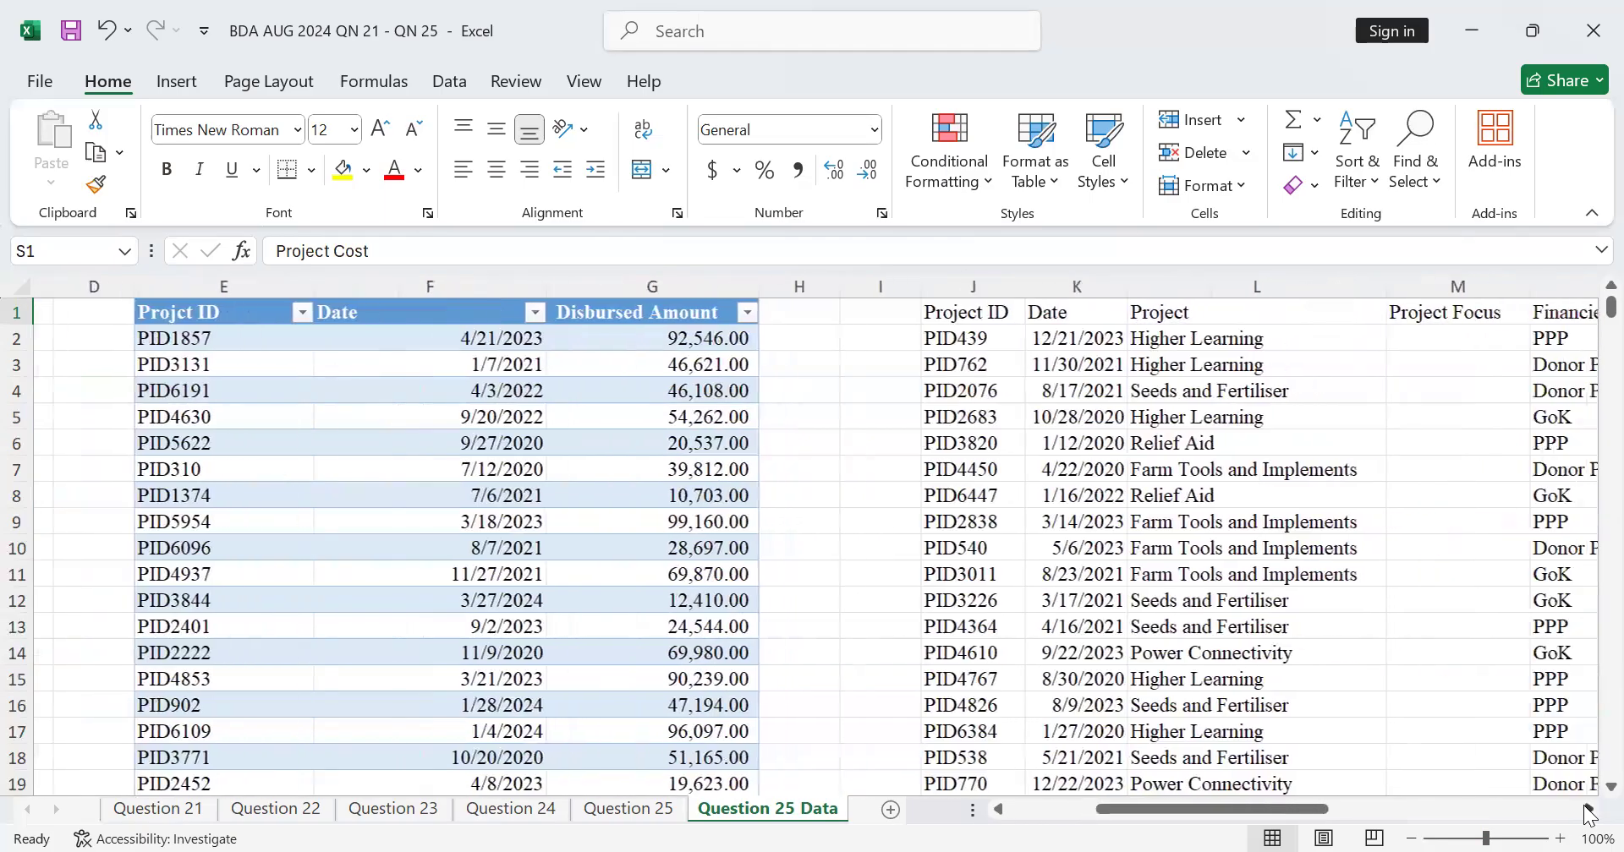
left_click(1589, 809)
left_click(1588, 810)
left_click(1588, 809)
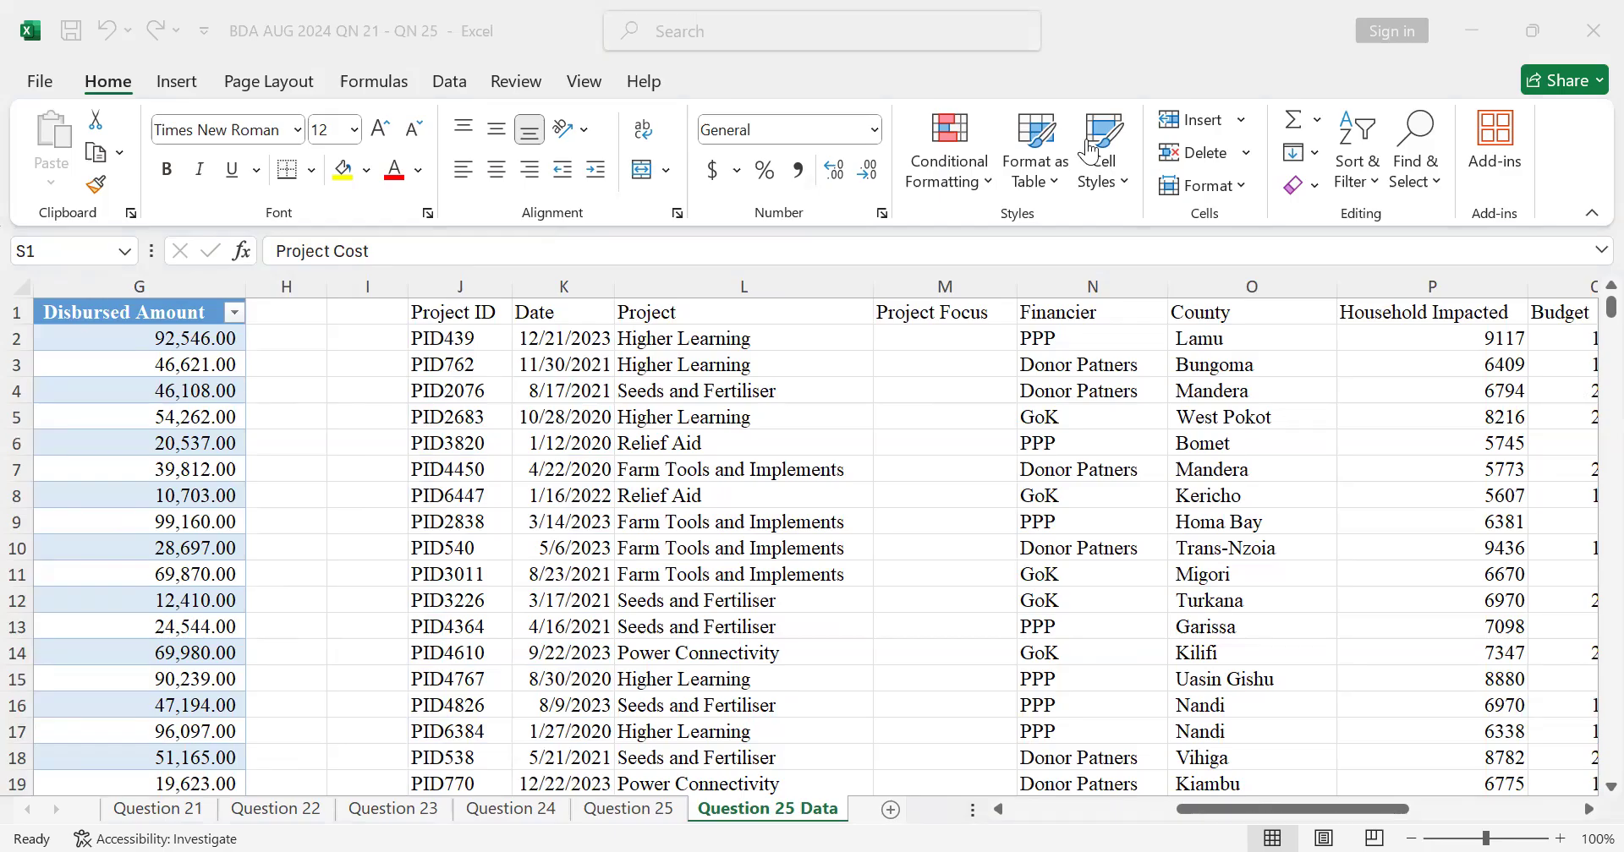
Reapply the Short Date format to the Date column K
left_click(568, 315)
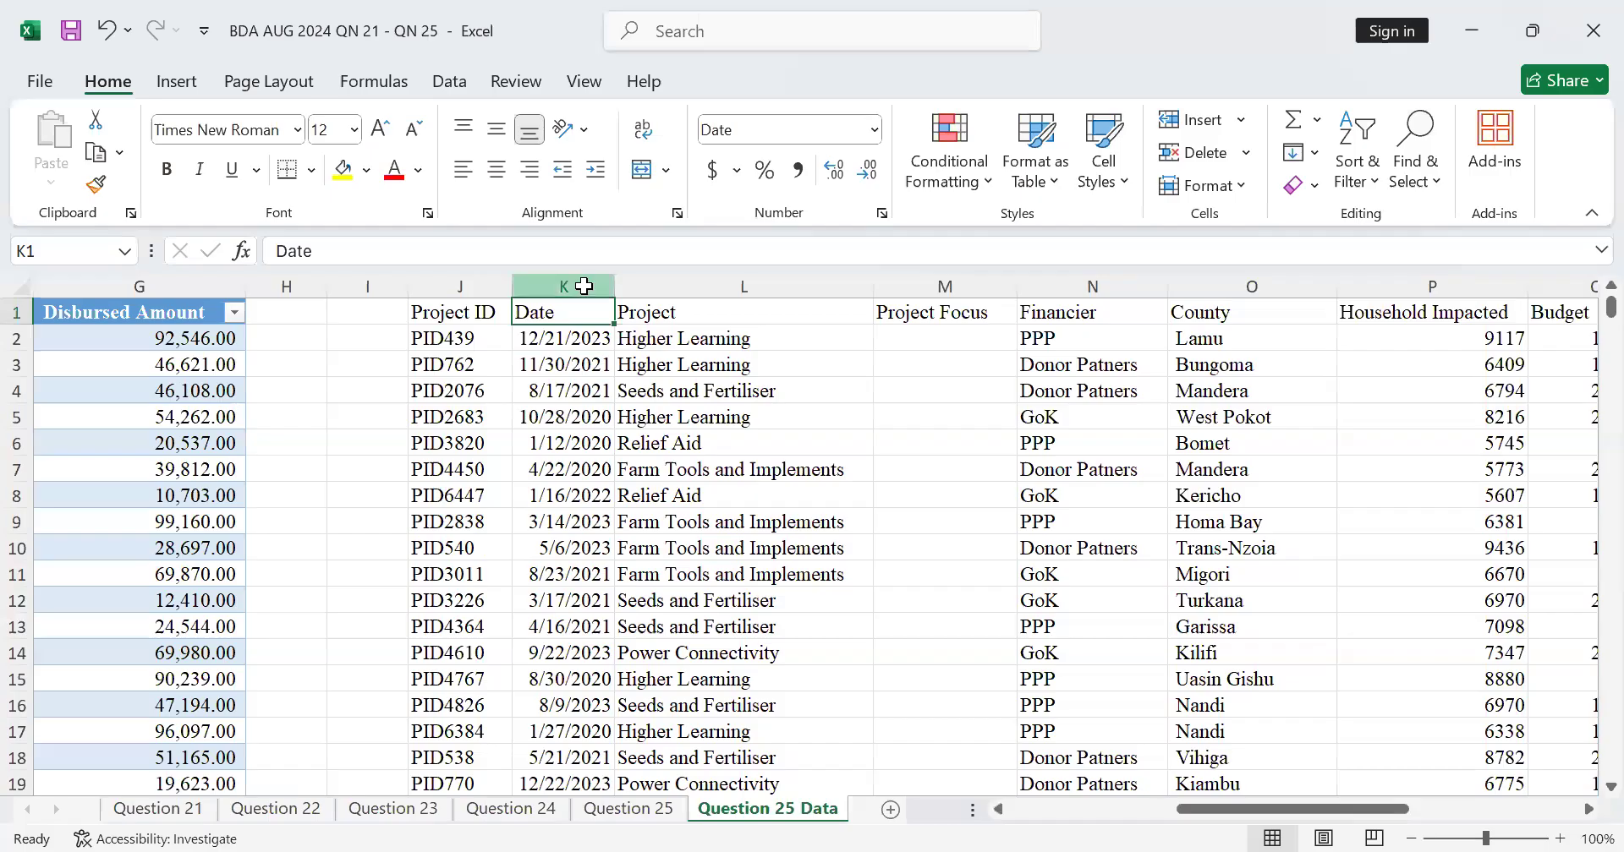
left_click(584, 283)
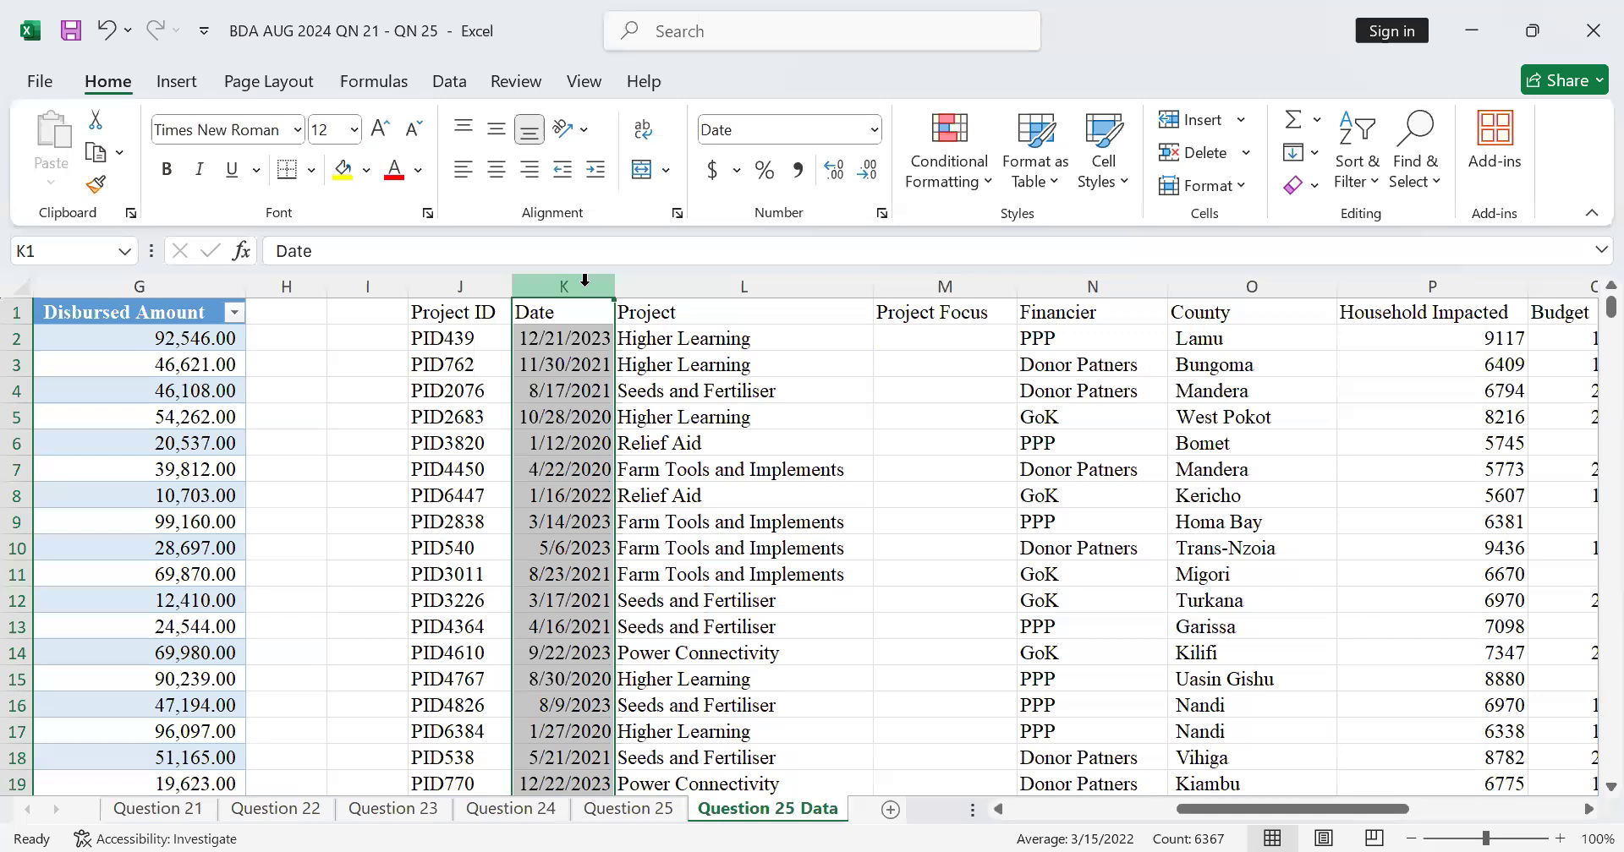
left_click(872, 131)
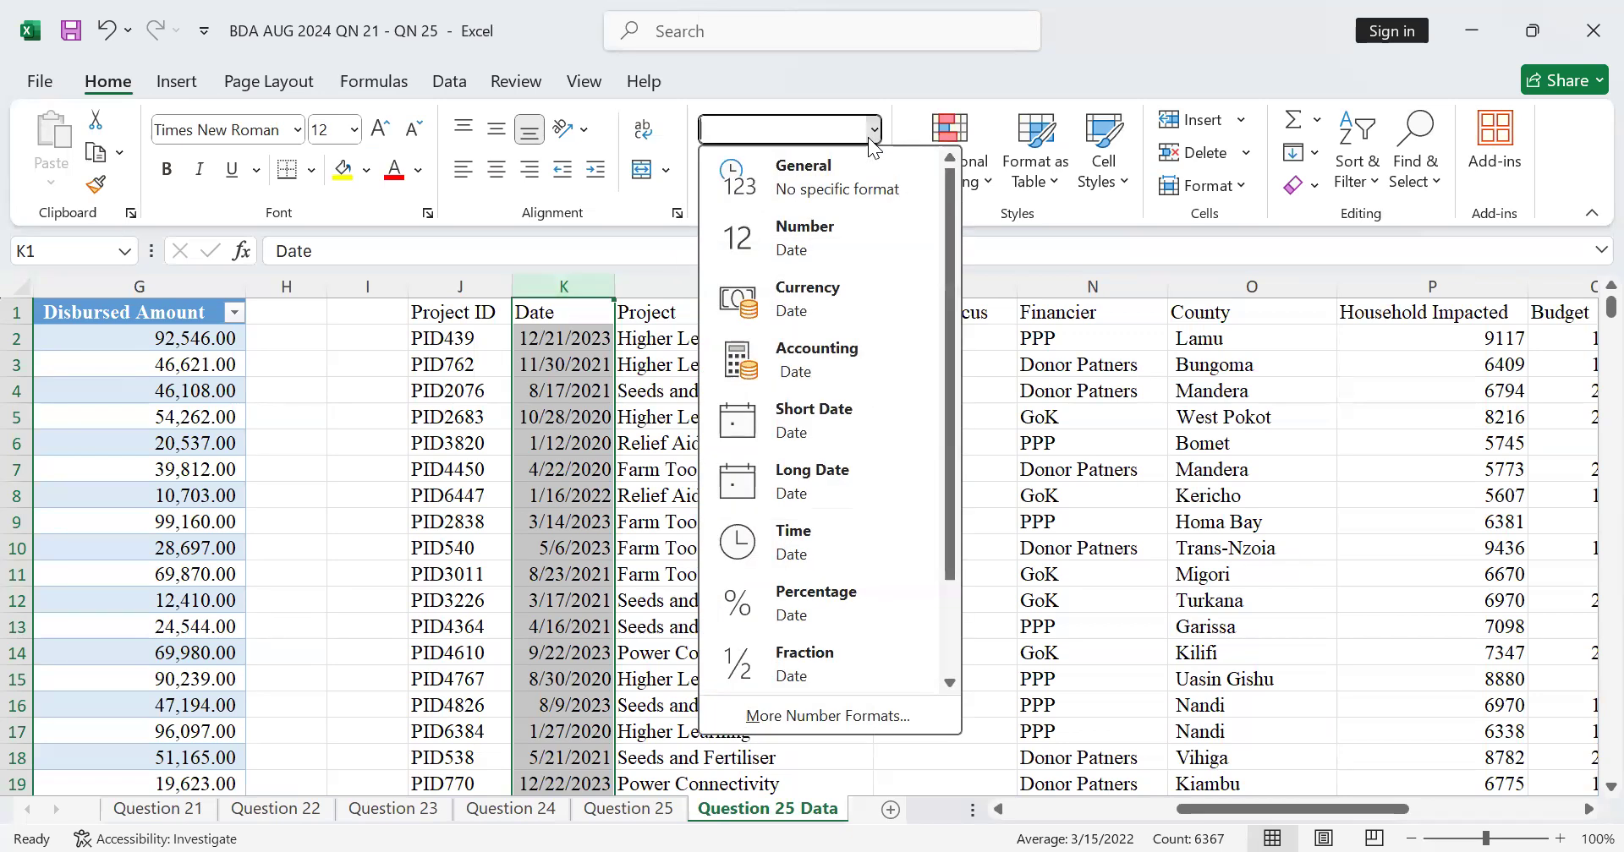
left_click(843, 416)
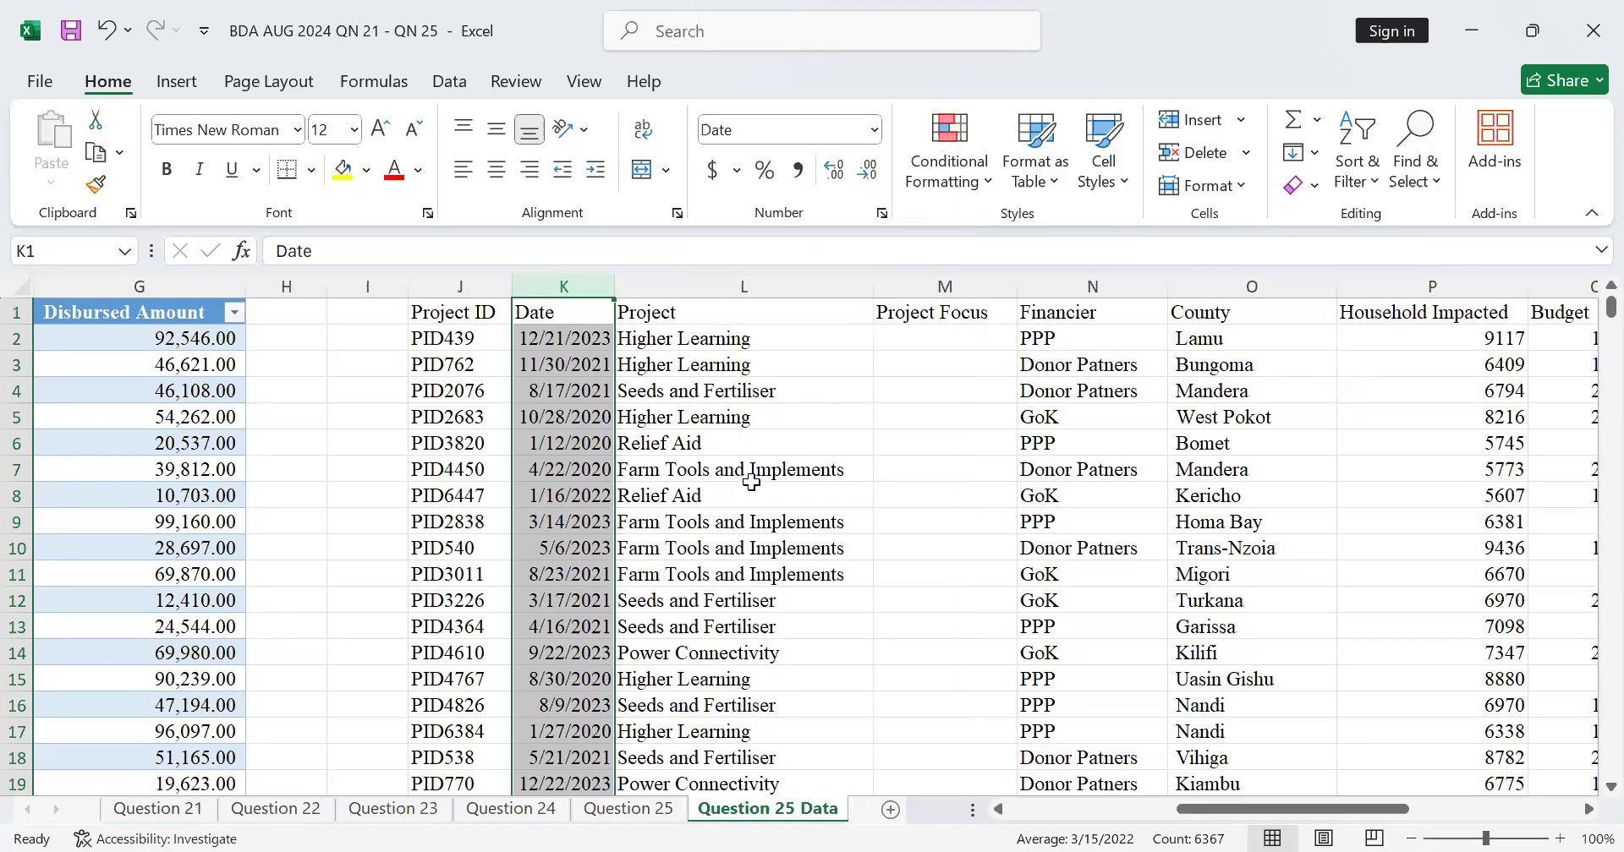
Compare the project names in column L and the blank Project Focus column M with the project focus table in columns A and B
left_click(731, 343)
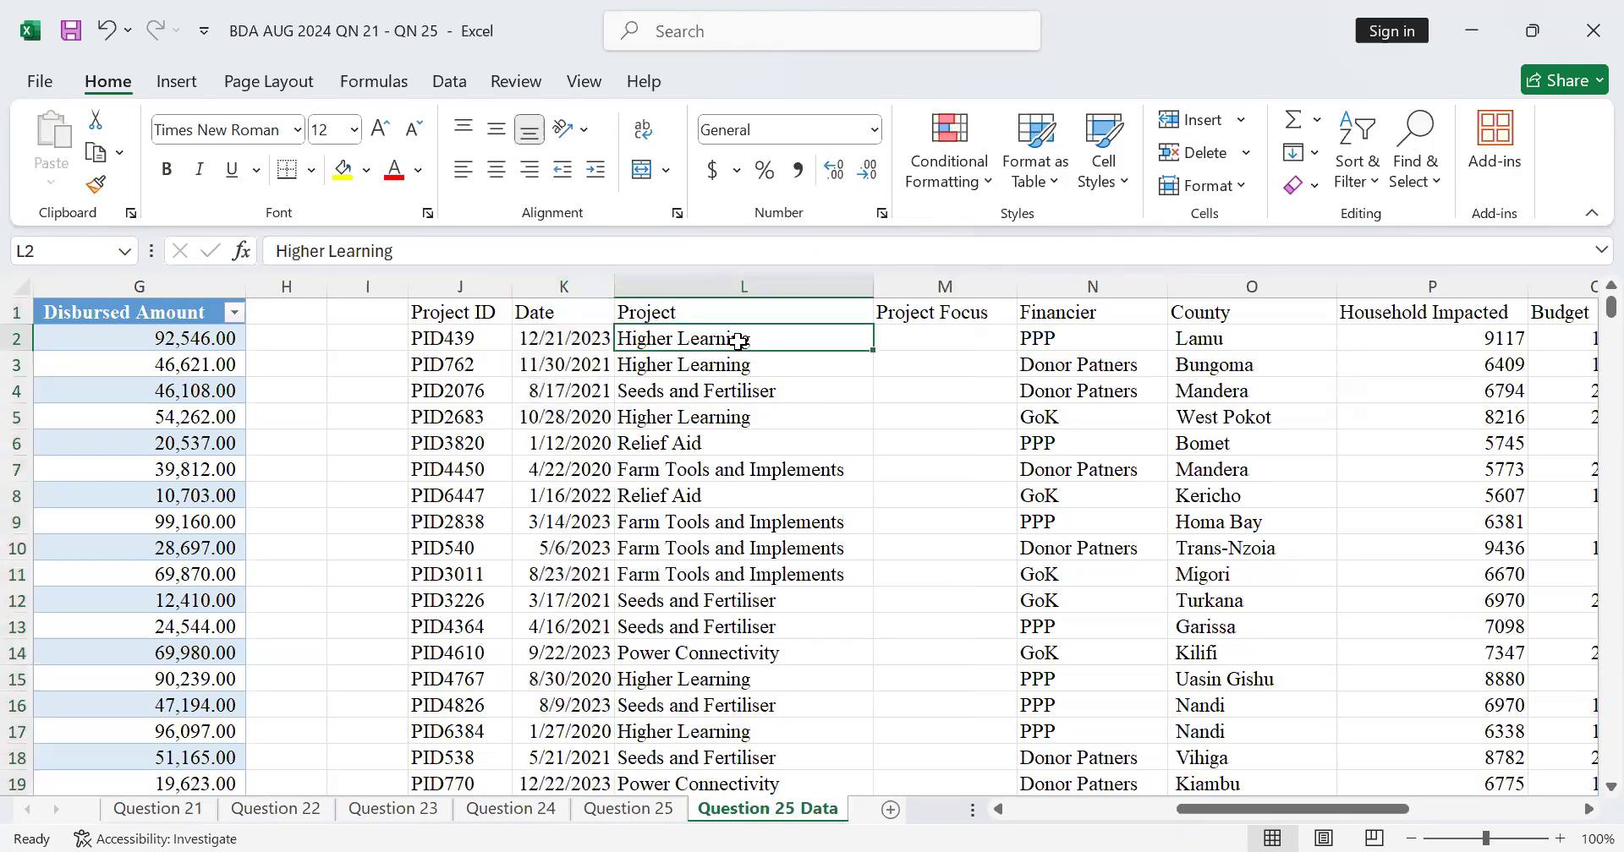
left_click(985, 350)
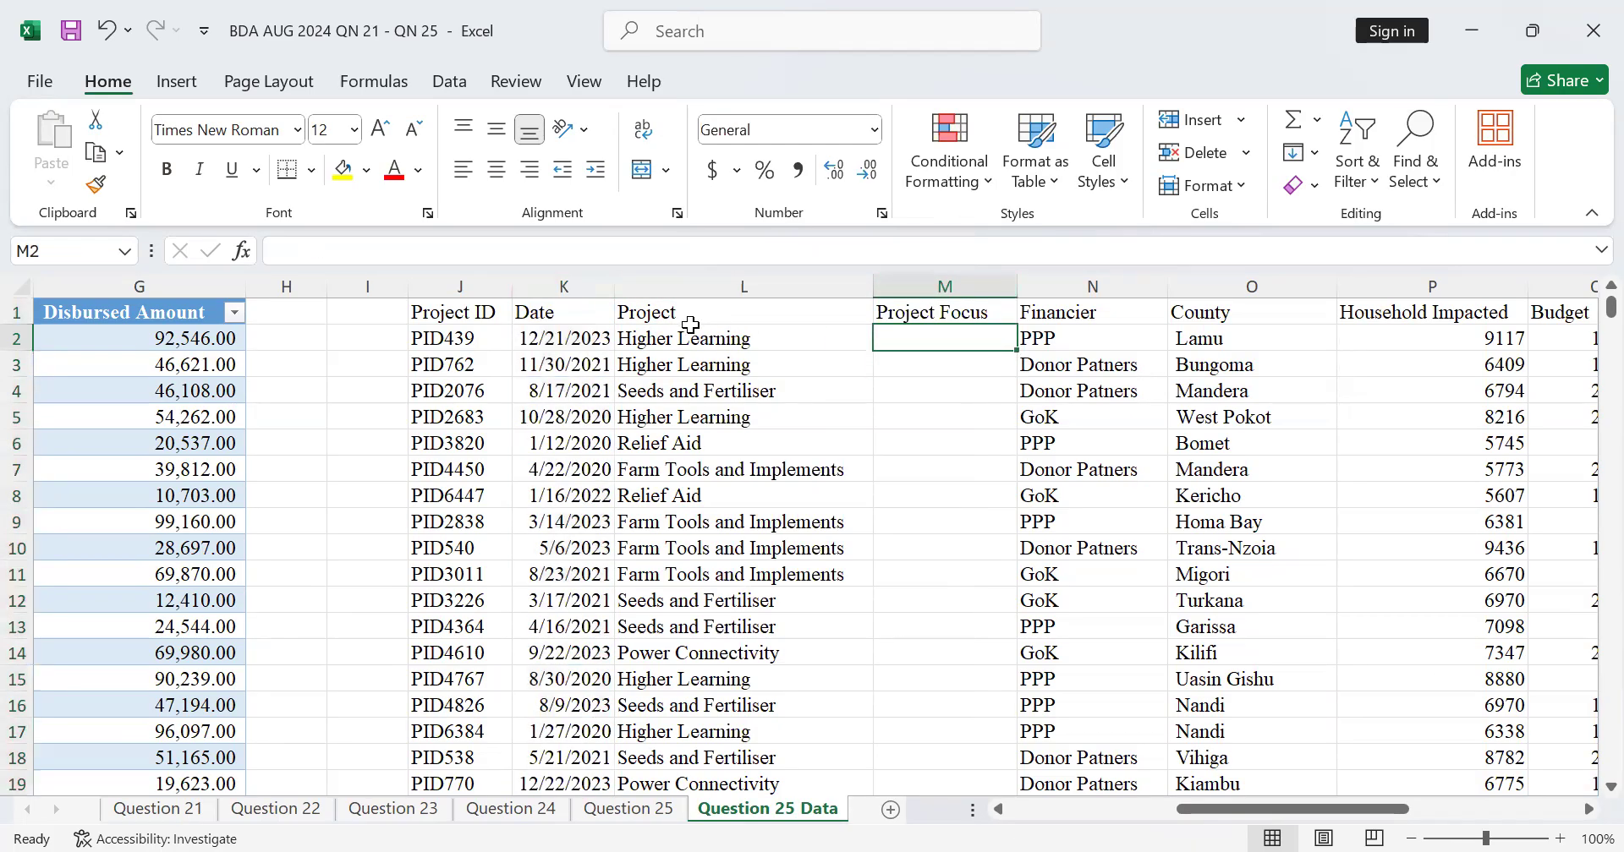
left_click_drag(1260, 807, 1000, 803)
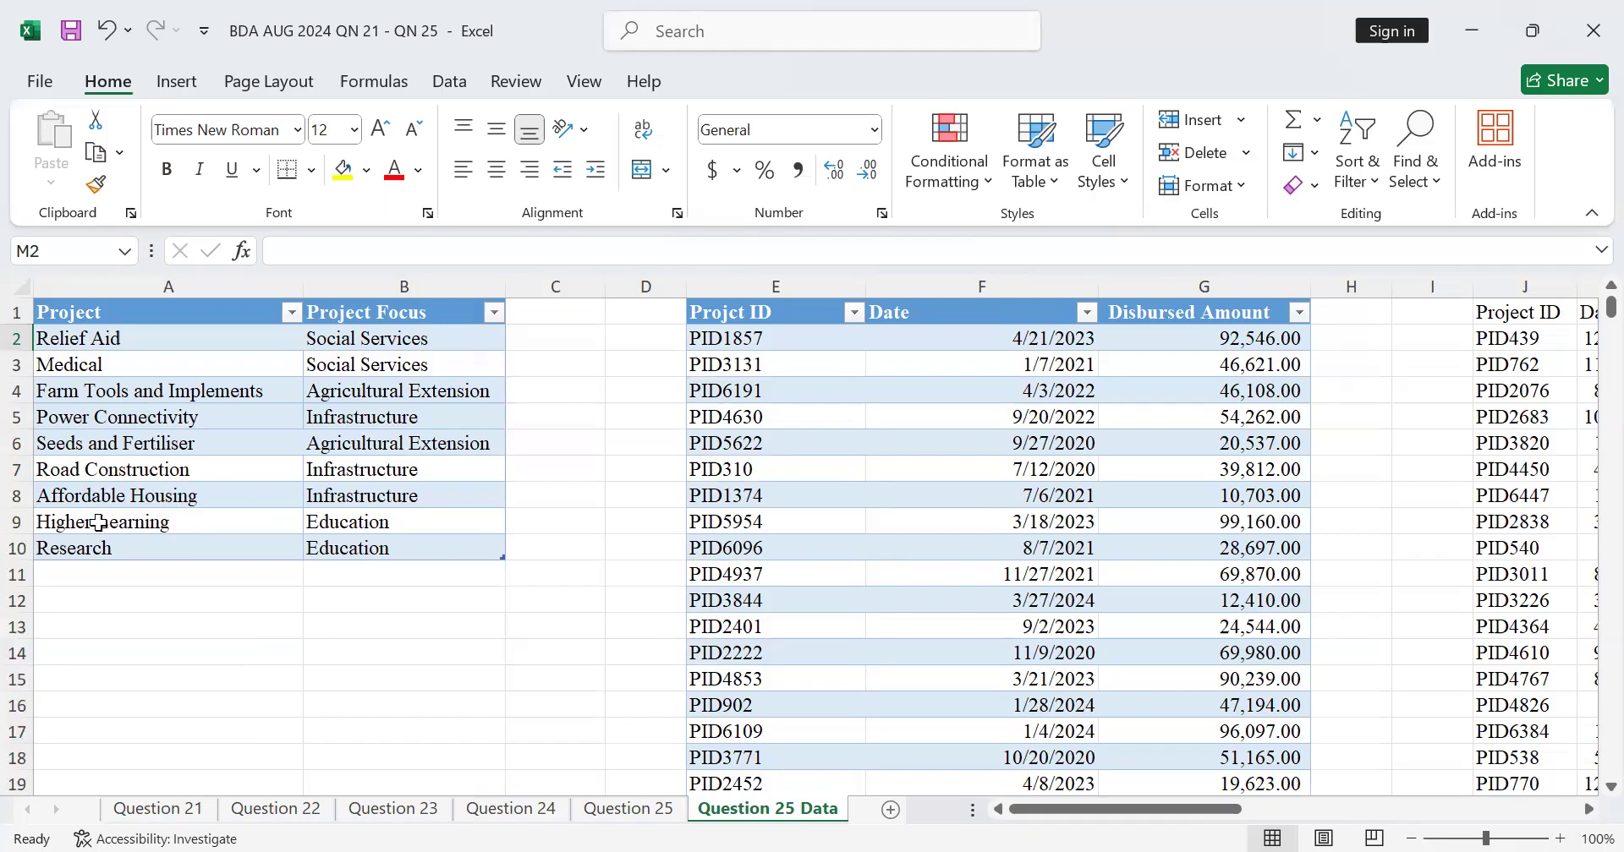
left_click(1587, 810)
left_click(1587, 810)
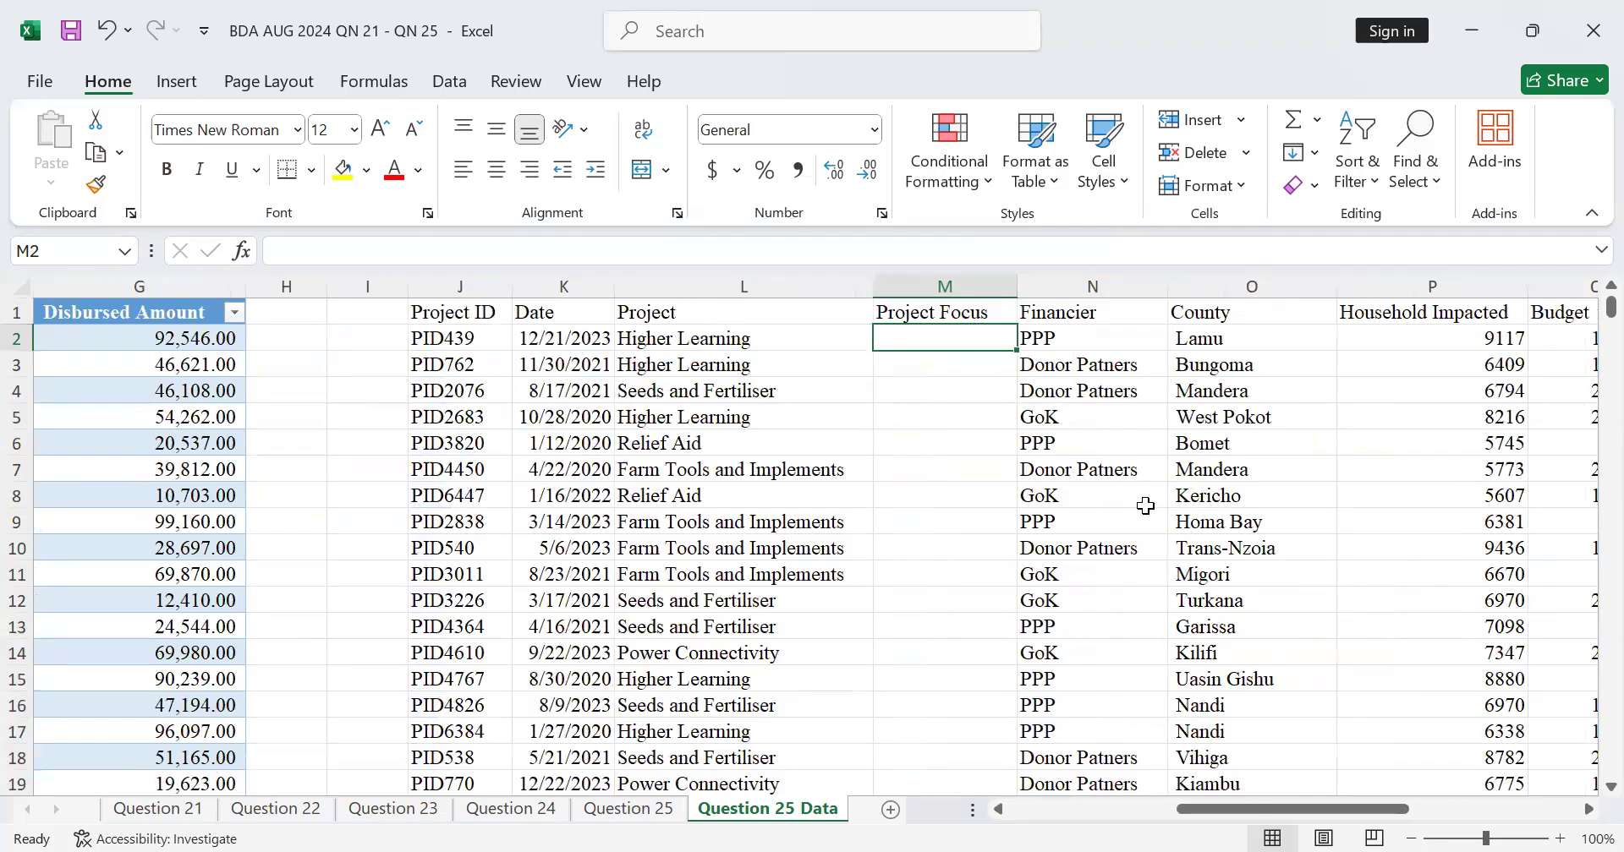
left_click(1195, 785)
left_click_drag(1205, 810, 983, 813)
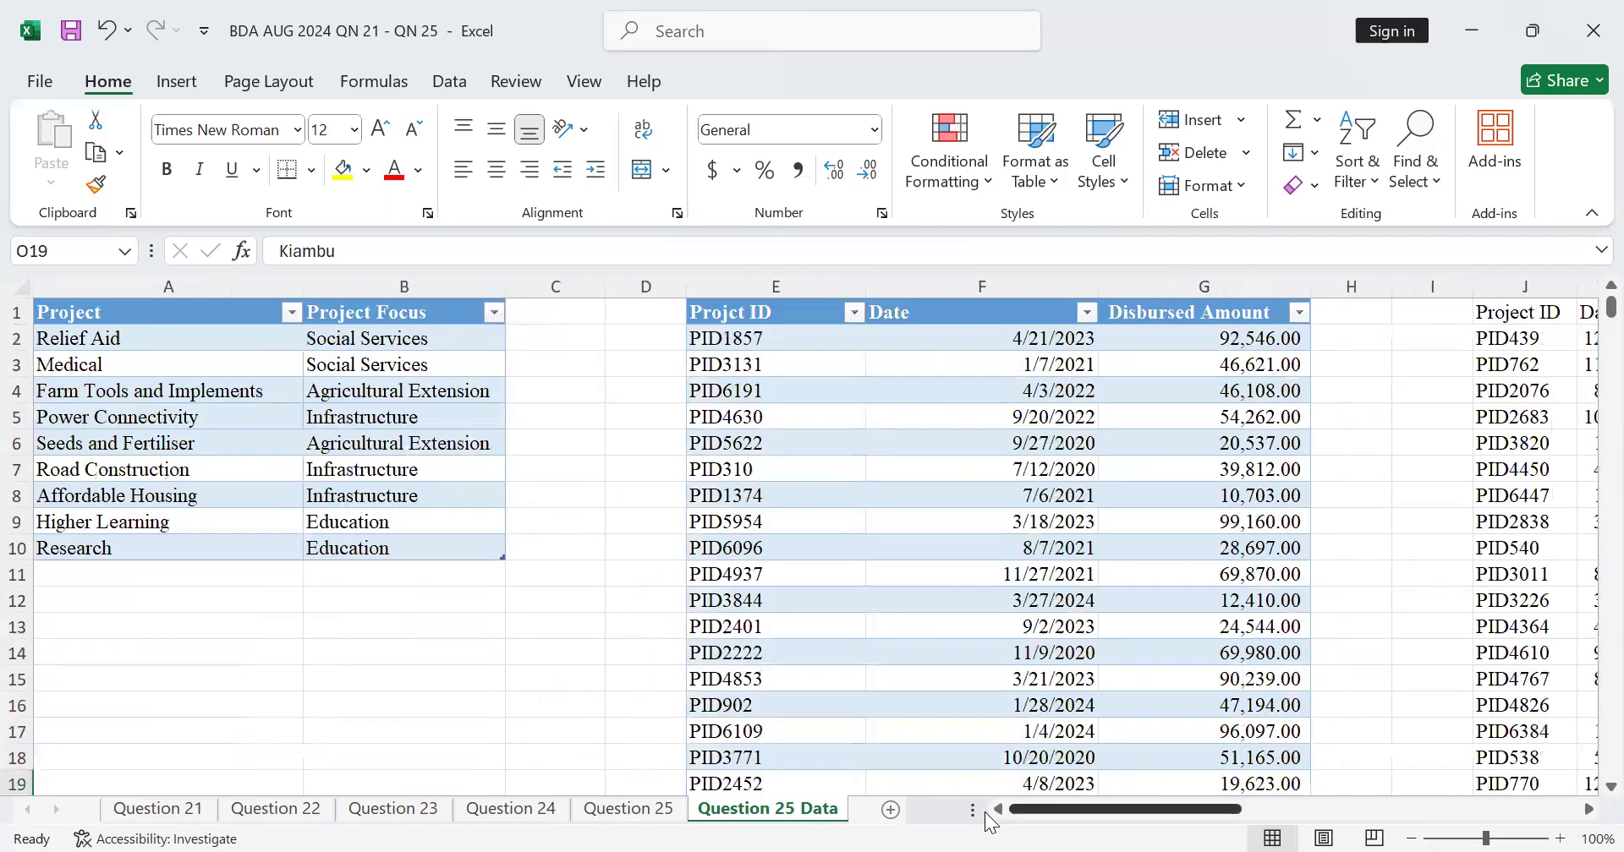
left_click_drag(1588, 810, 1588, 809)
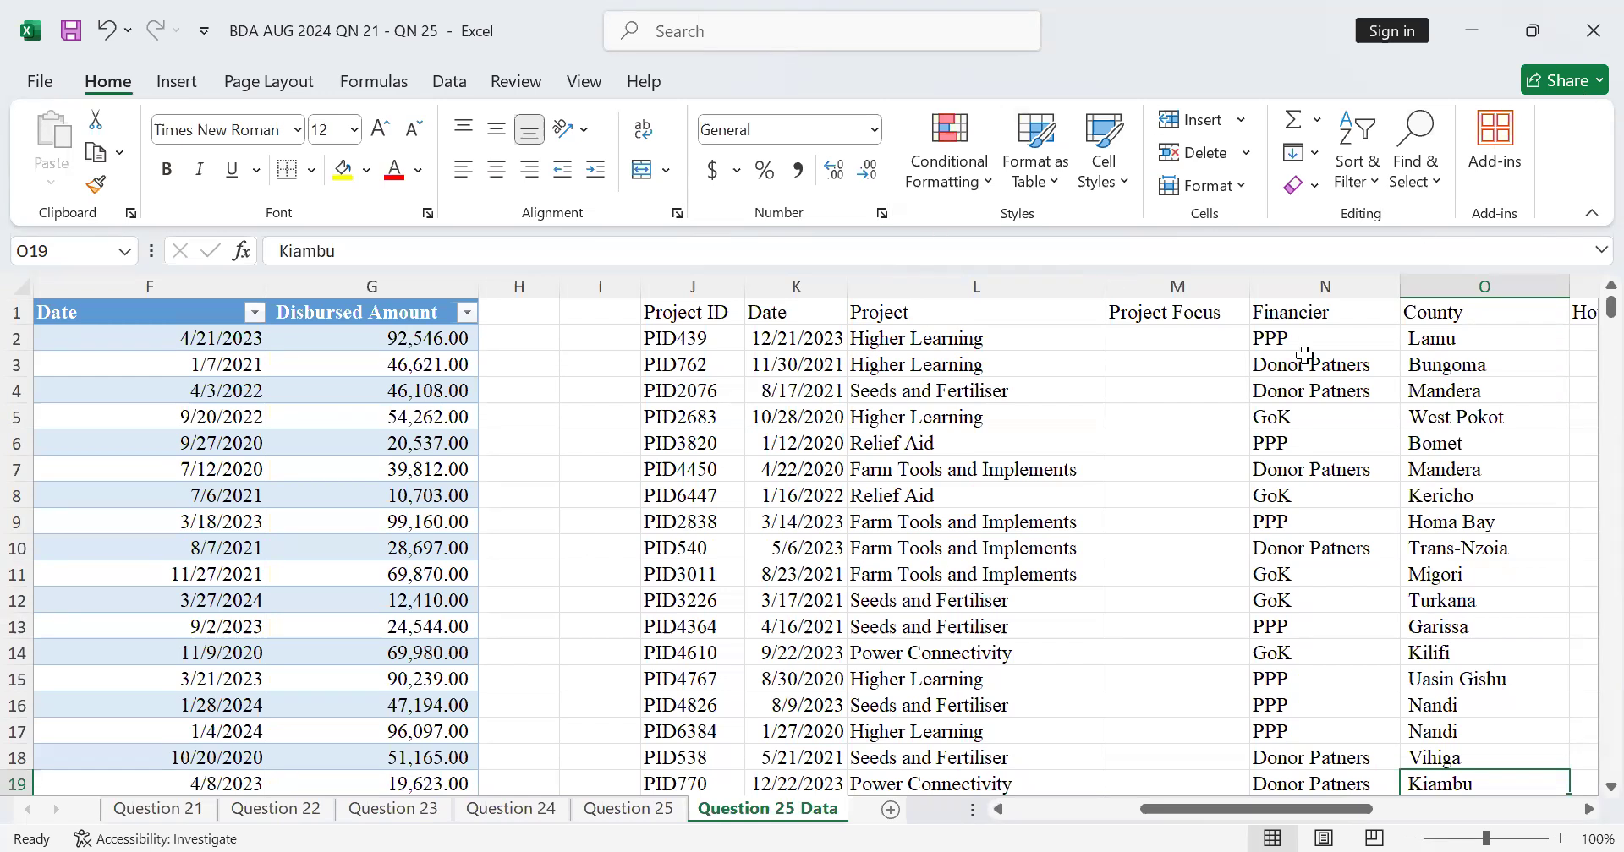
Start a VLOOKUP formula in M2, the first blank Project Focus cell
left_click(1134, 342)
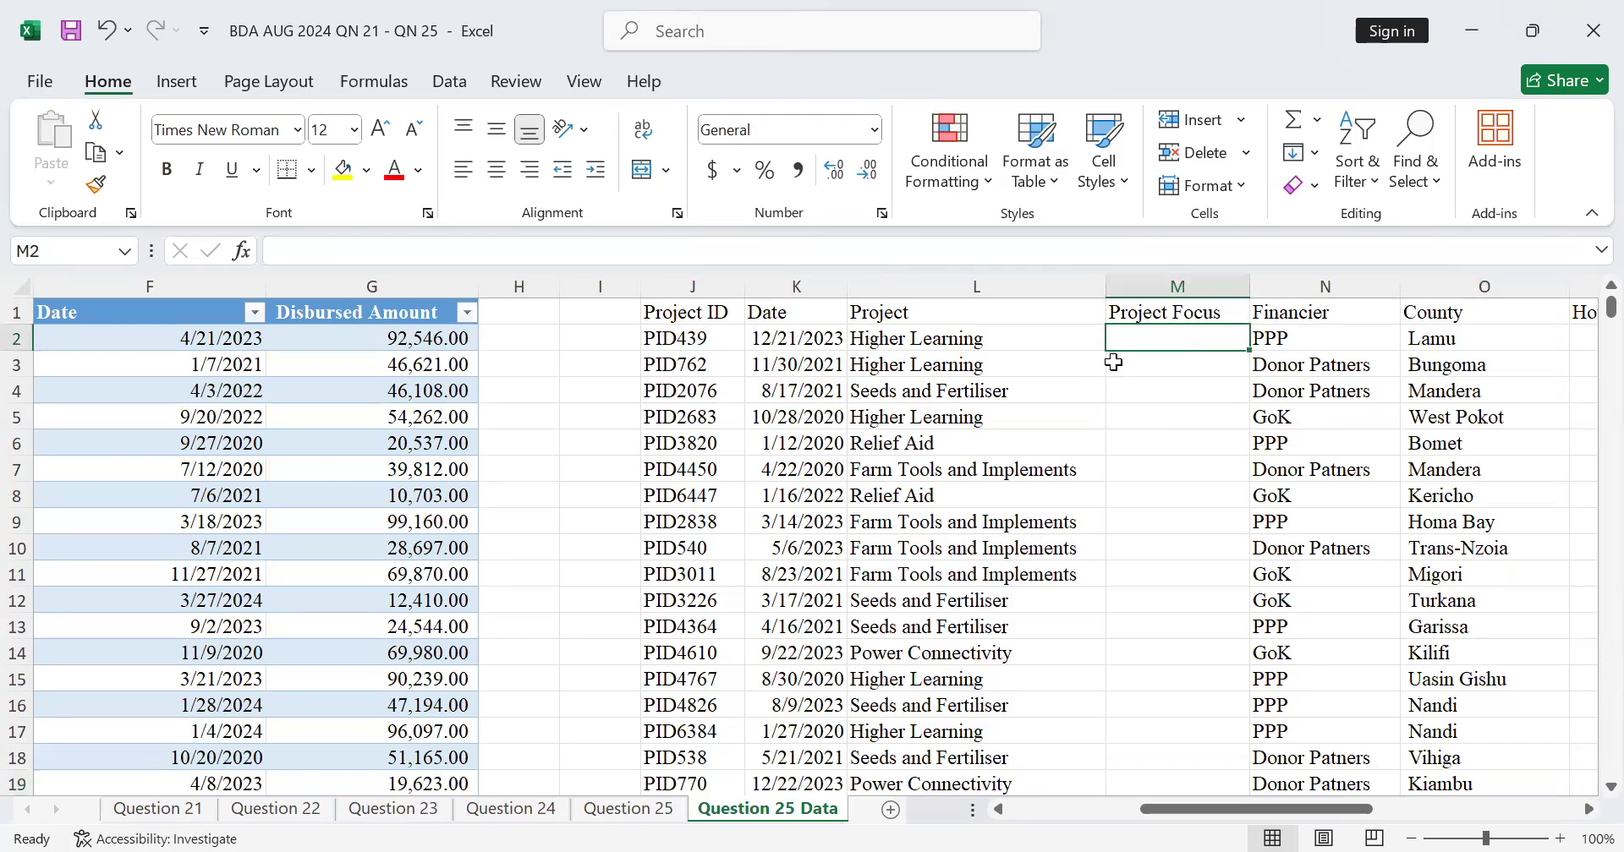
type("0")
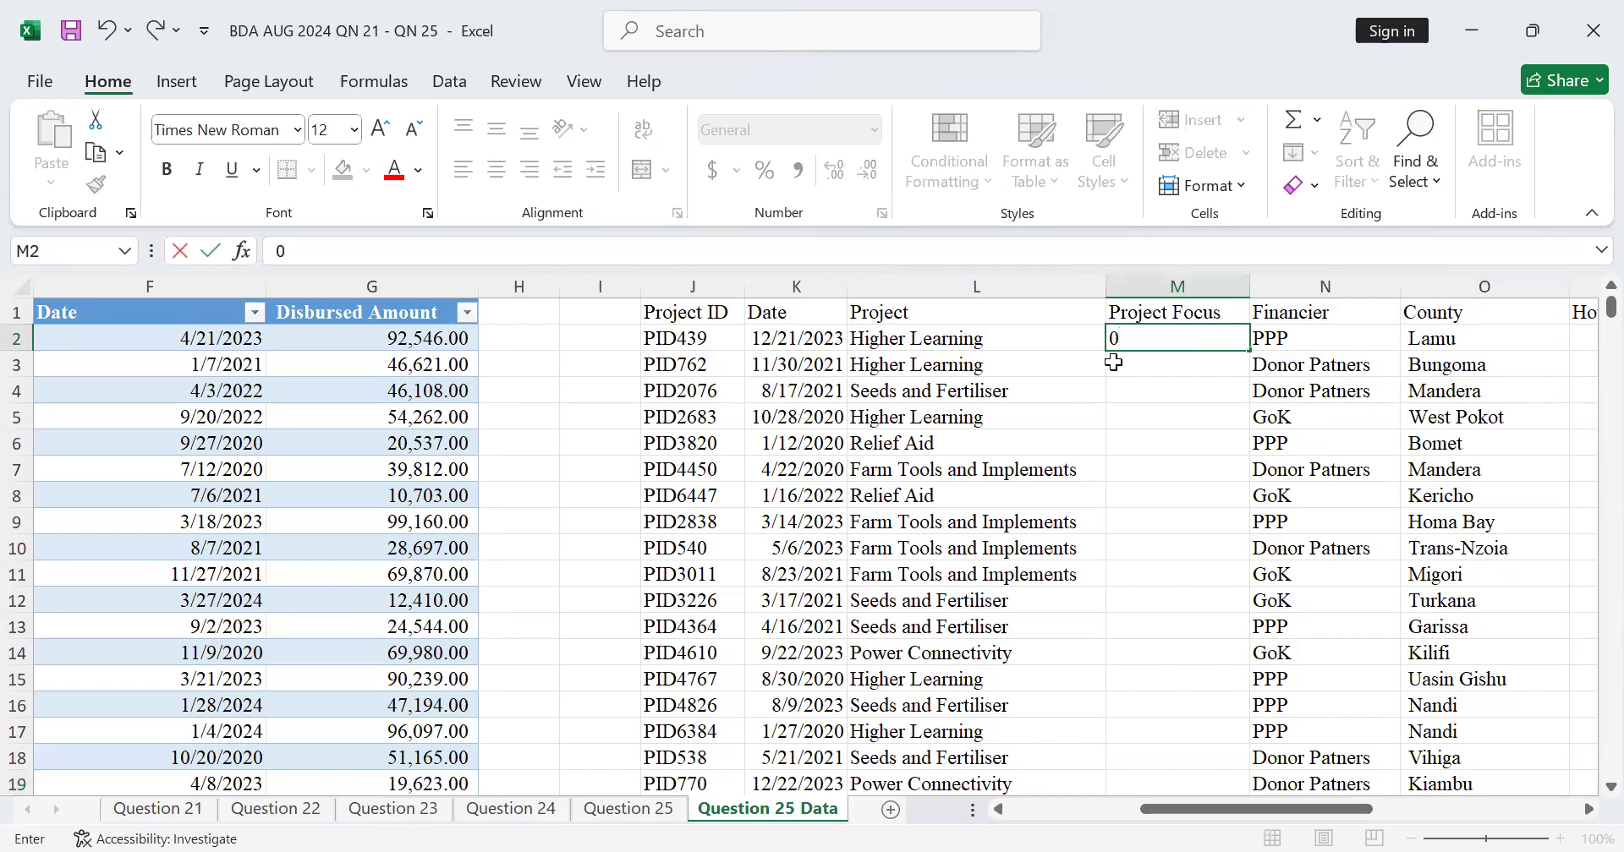
key("BackSpace")
type("=")
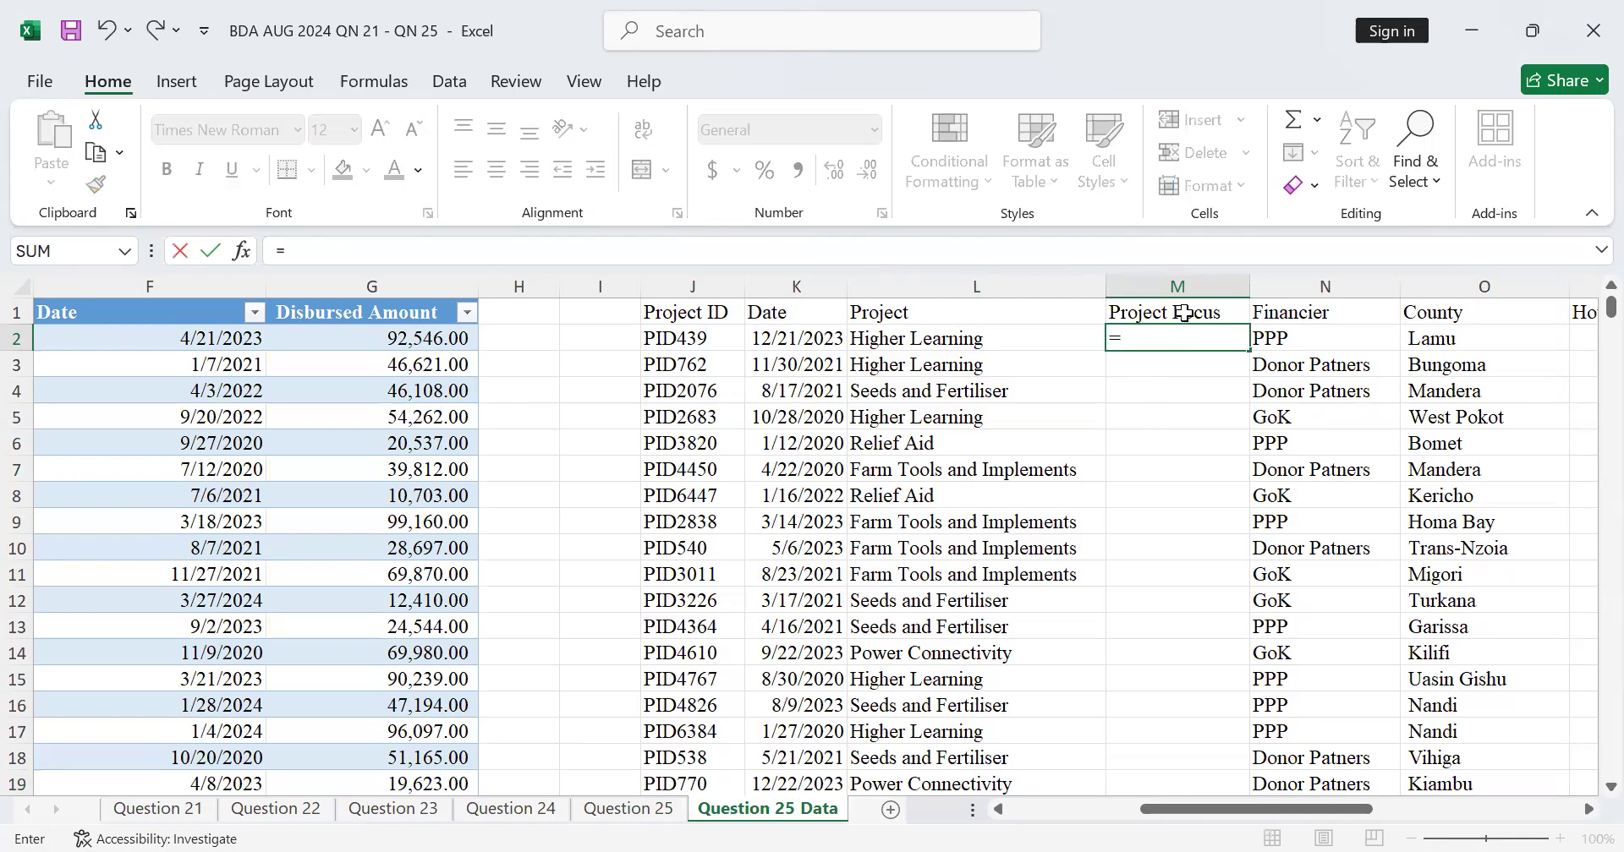
type("vlo")
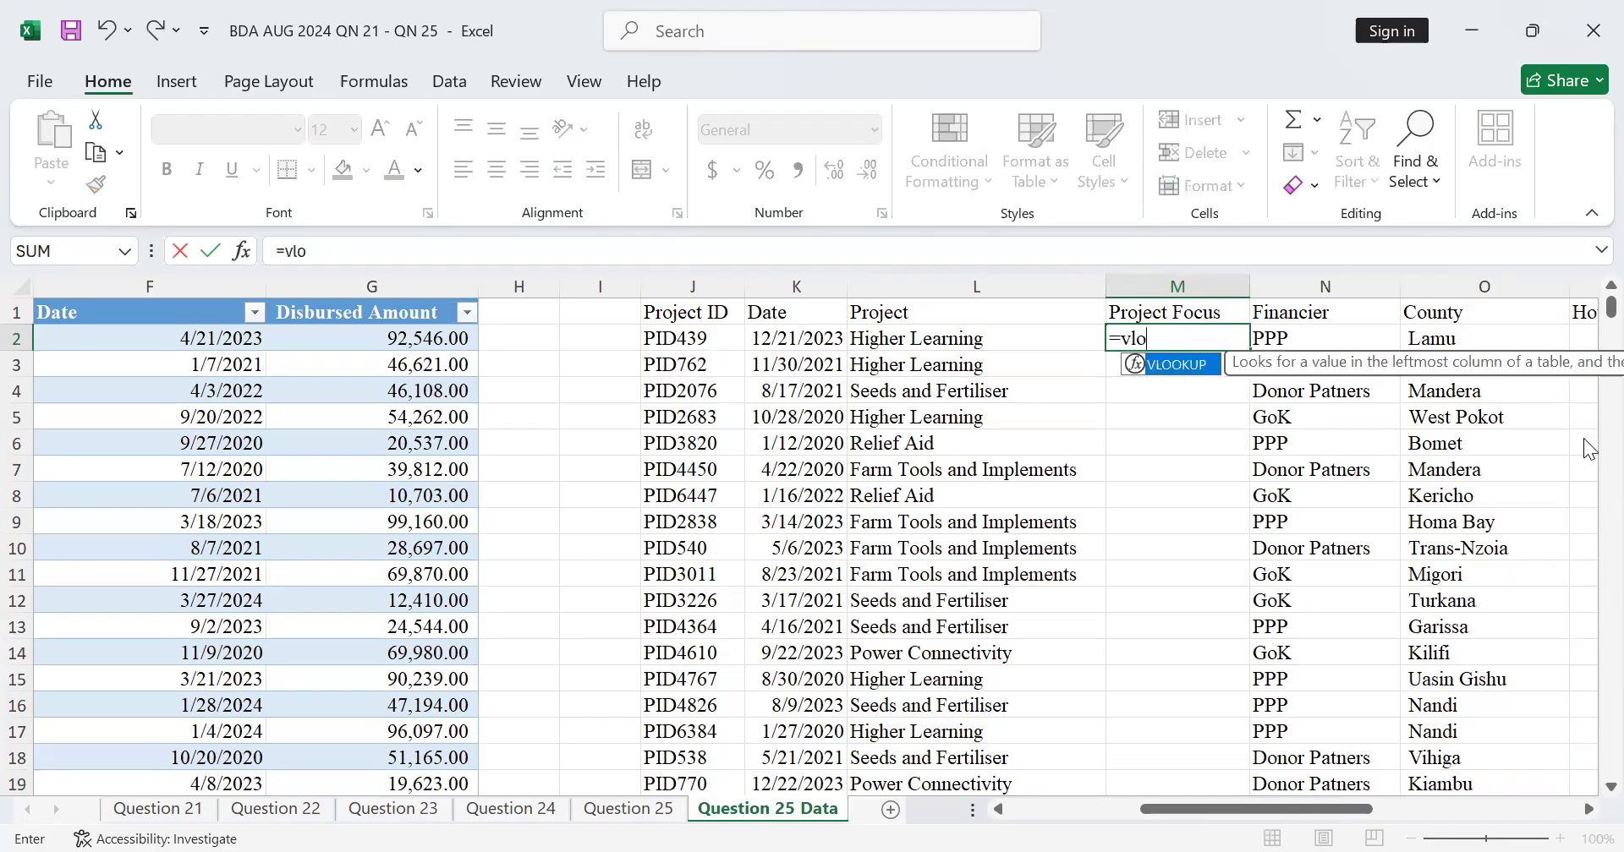
Examine the project breakdown headings through Var Status and the project focus table used for the lookup
left_click(1587, 811)
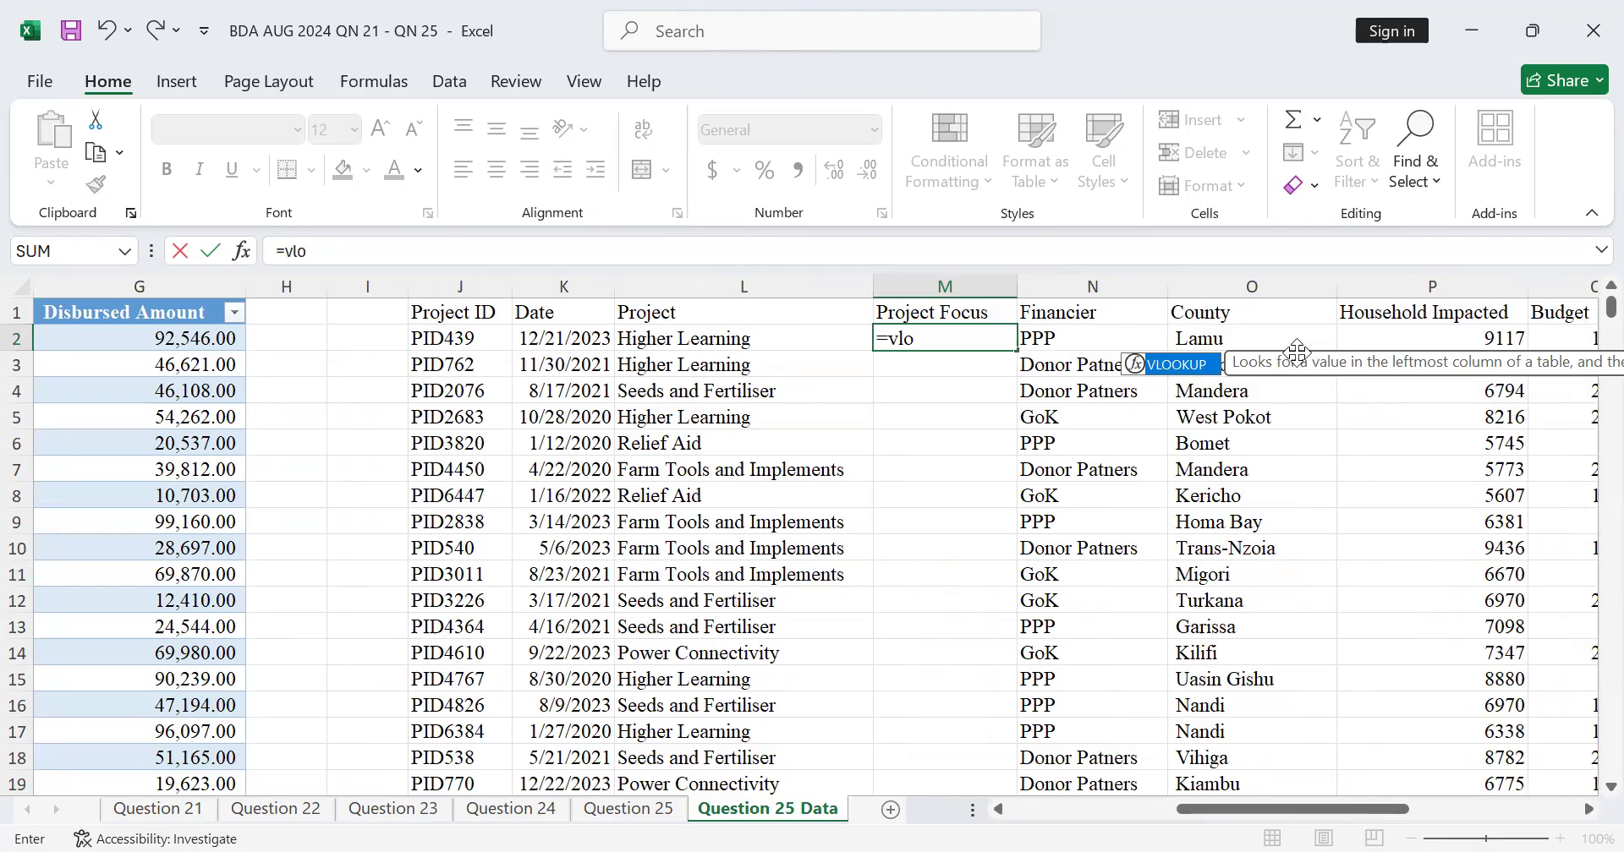
left_click(1588, 811)
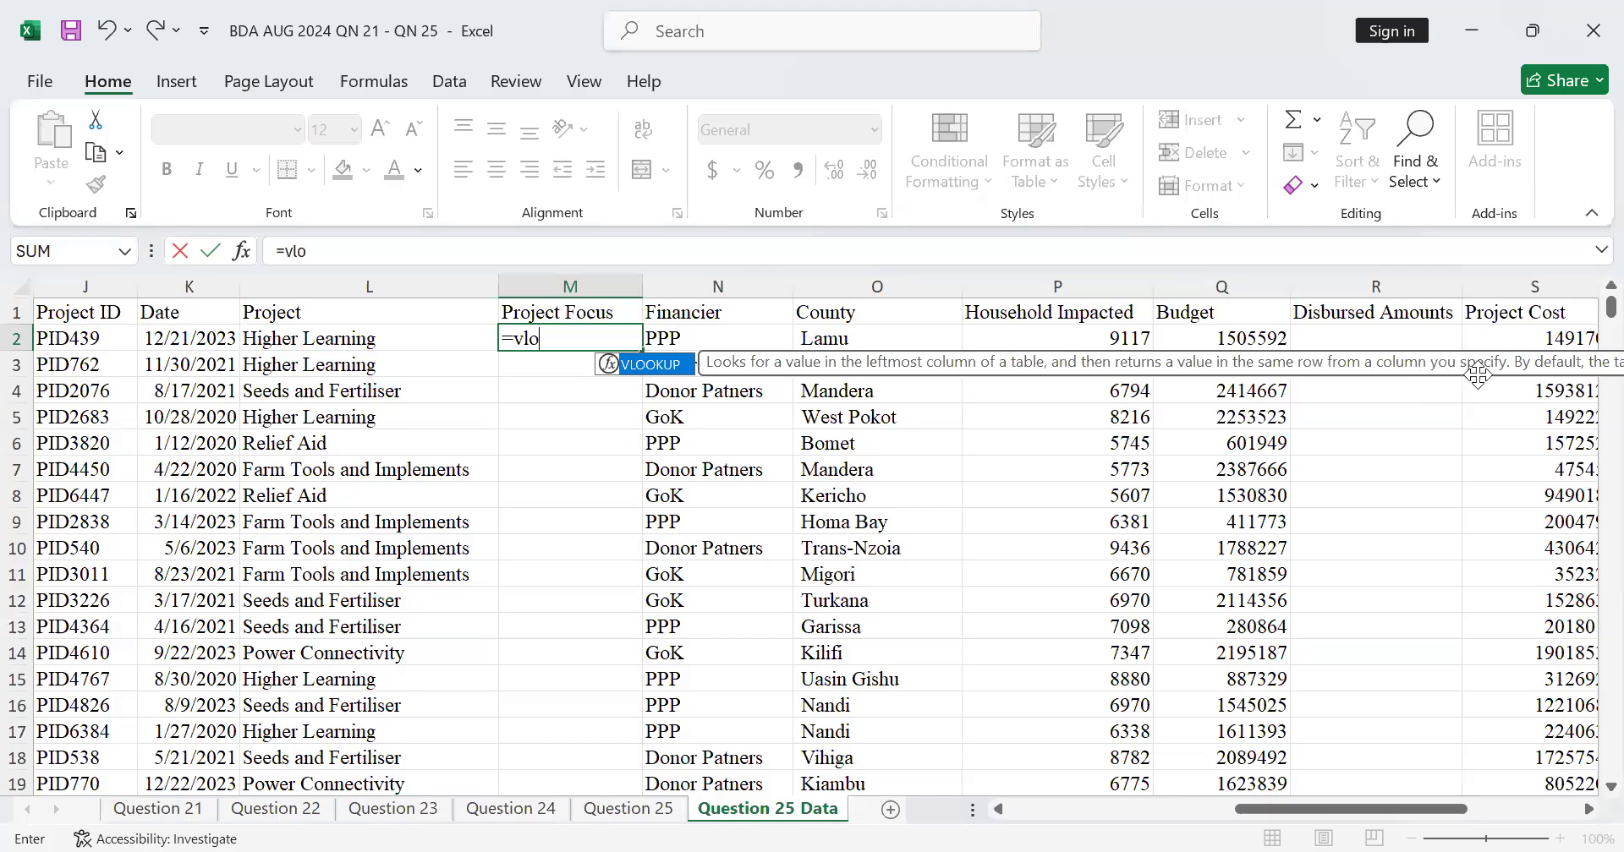
left_click(1587, 809)
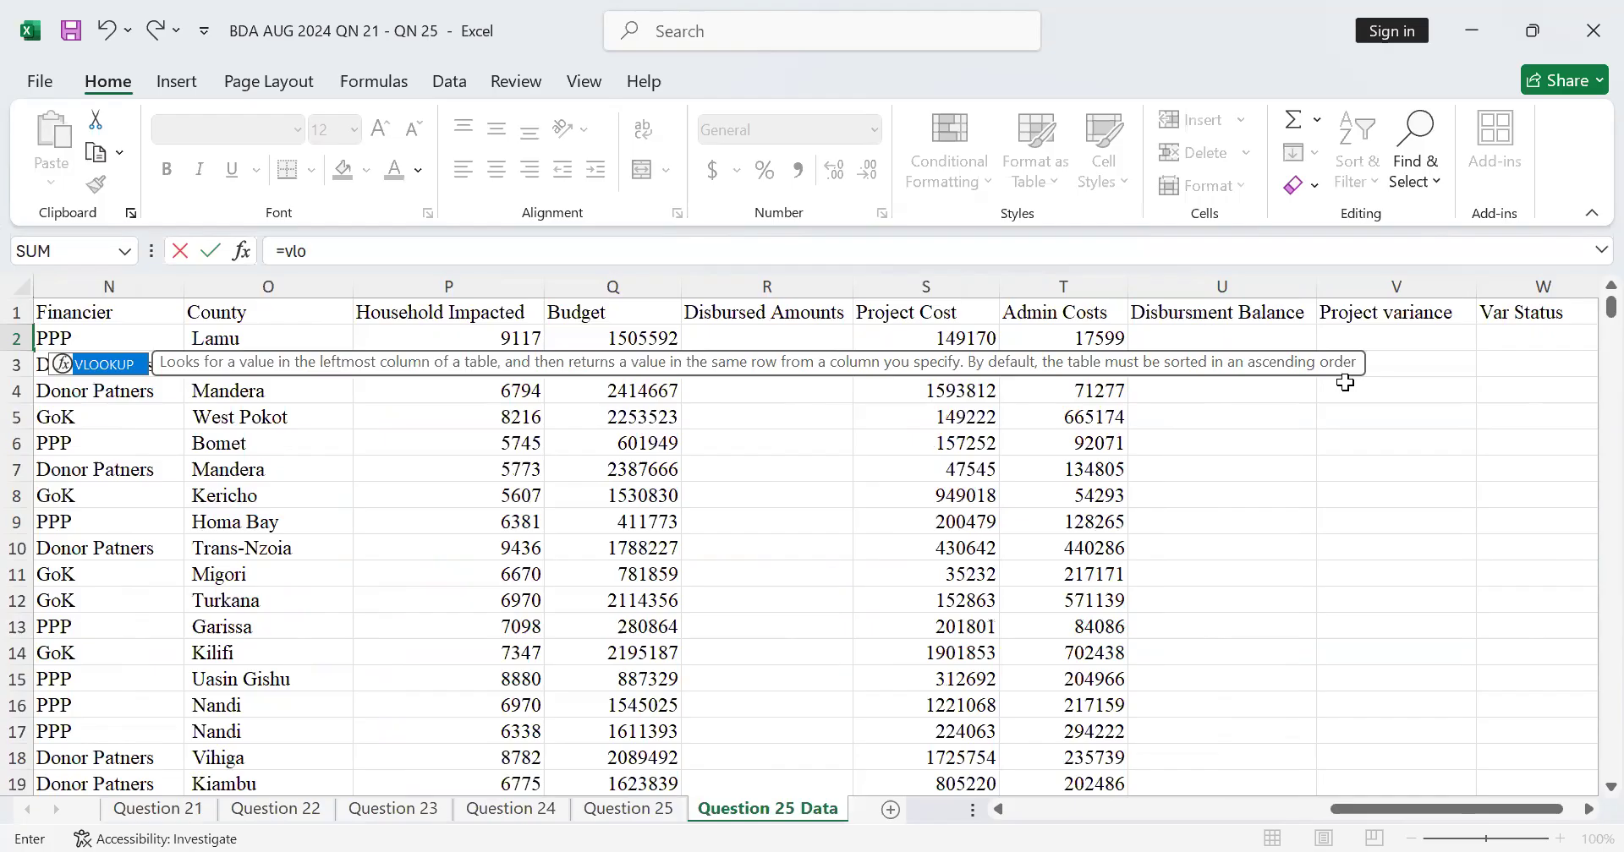
left_click_drag(1354, 809, 915, 799)
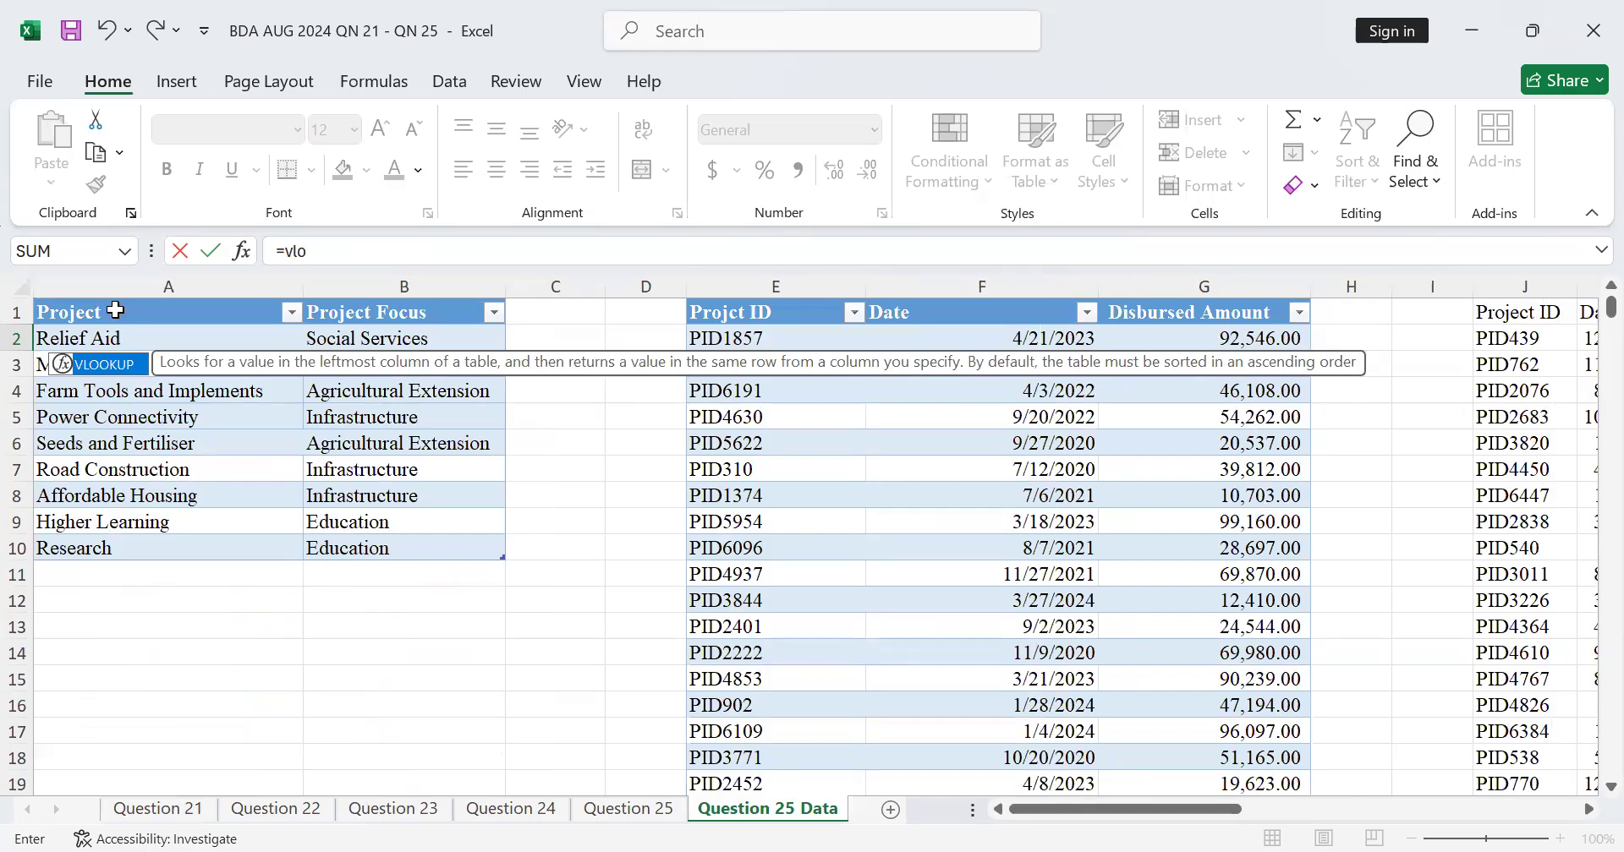
left_click(1588, 811)
left_click(1588, 810)
left_click(1588, 810)
left_click(1589, 810)
left_click(1588, 810)
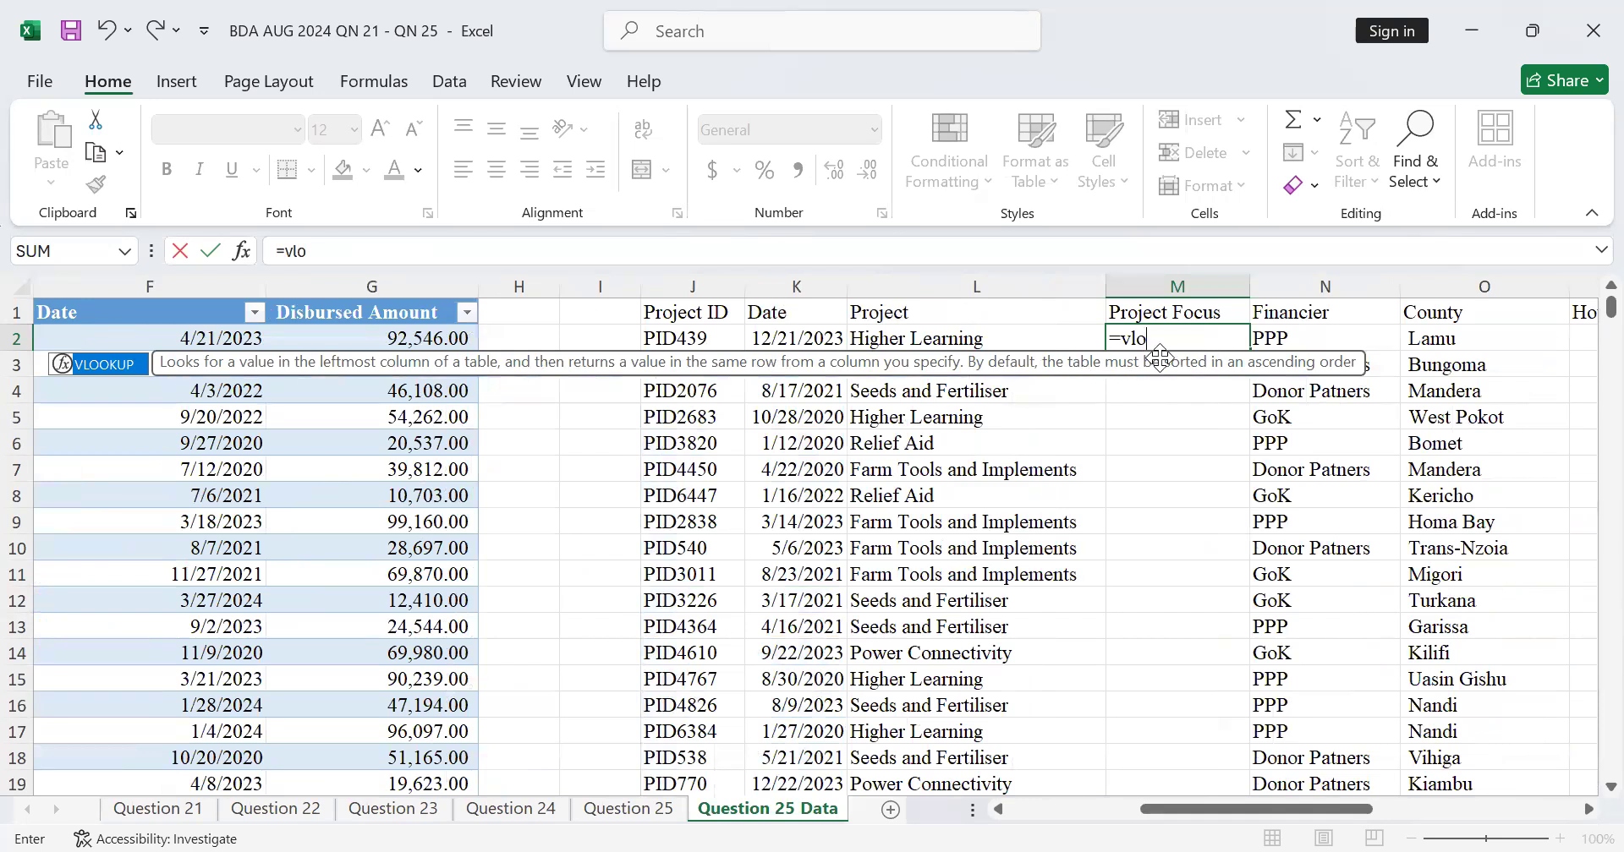
Insert the VLOOKUP function in M2 with the column-locked project cell $L2 as its lookup value
double_click(95, 365)
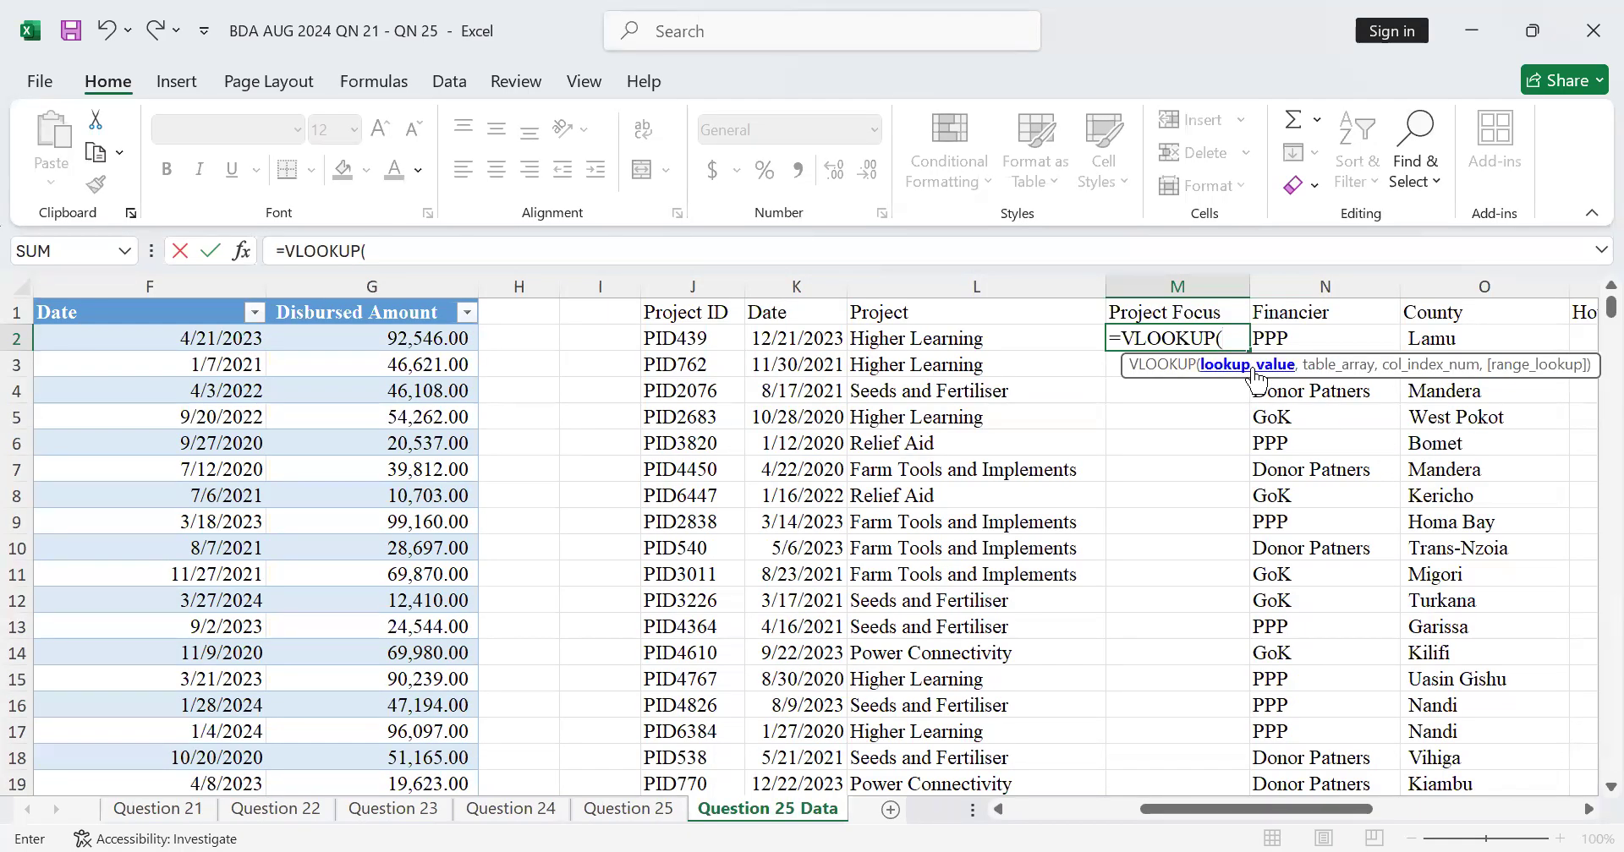
left_click(915, 334)
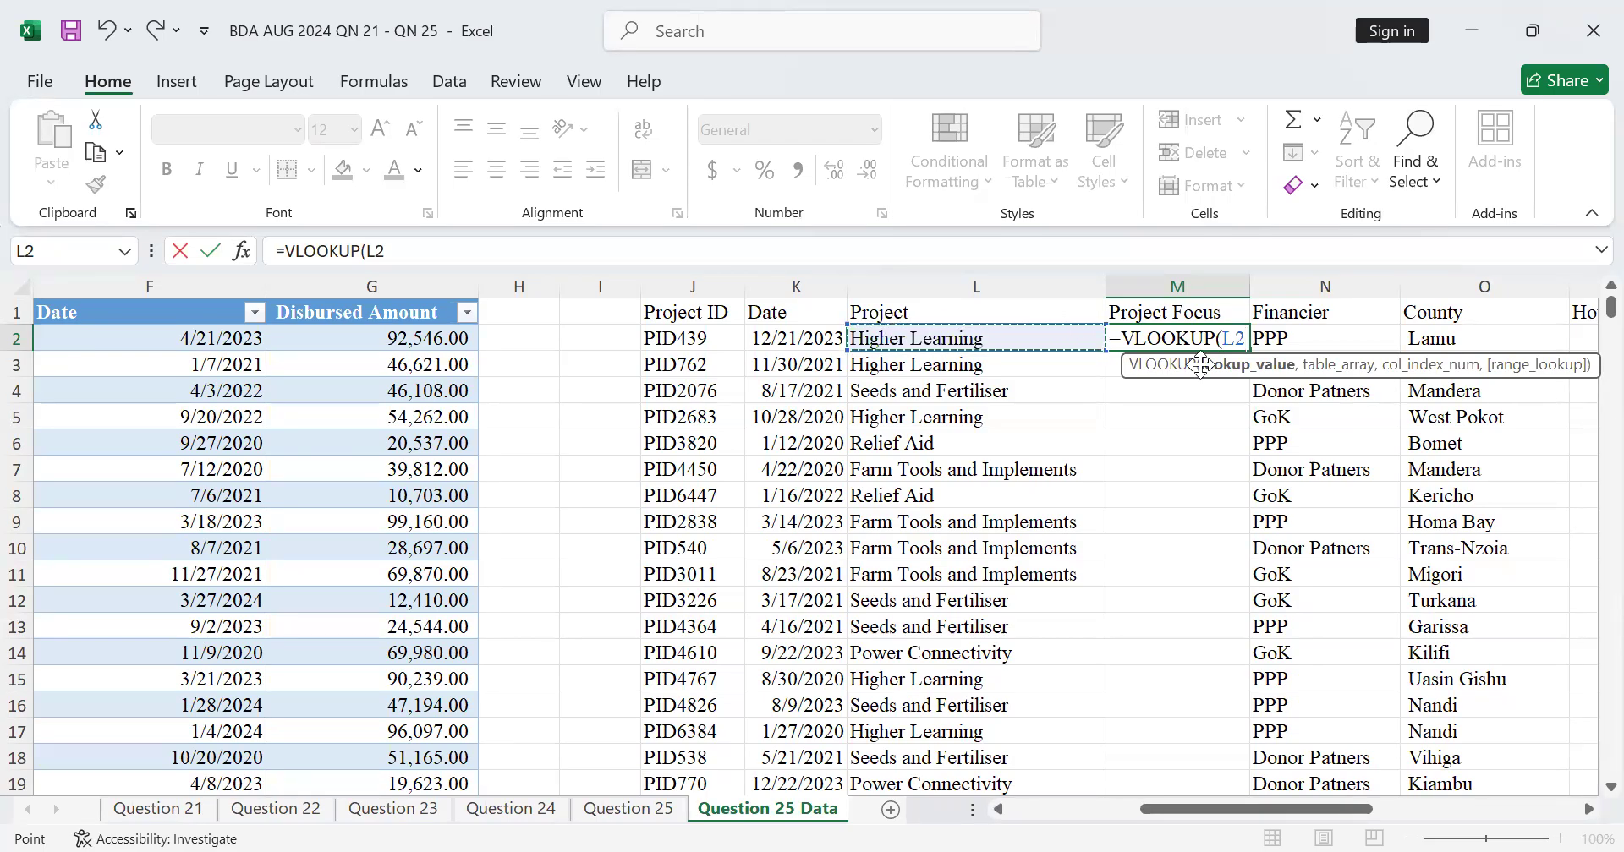
left_click(1218, 339)
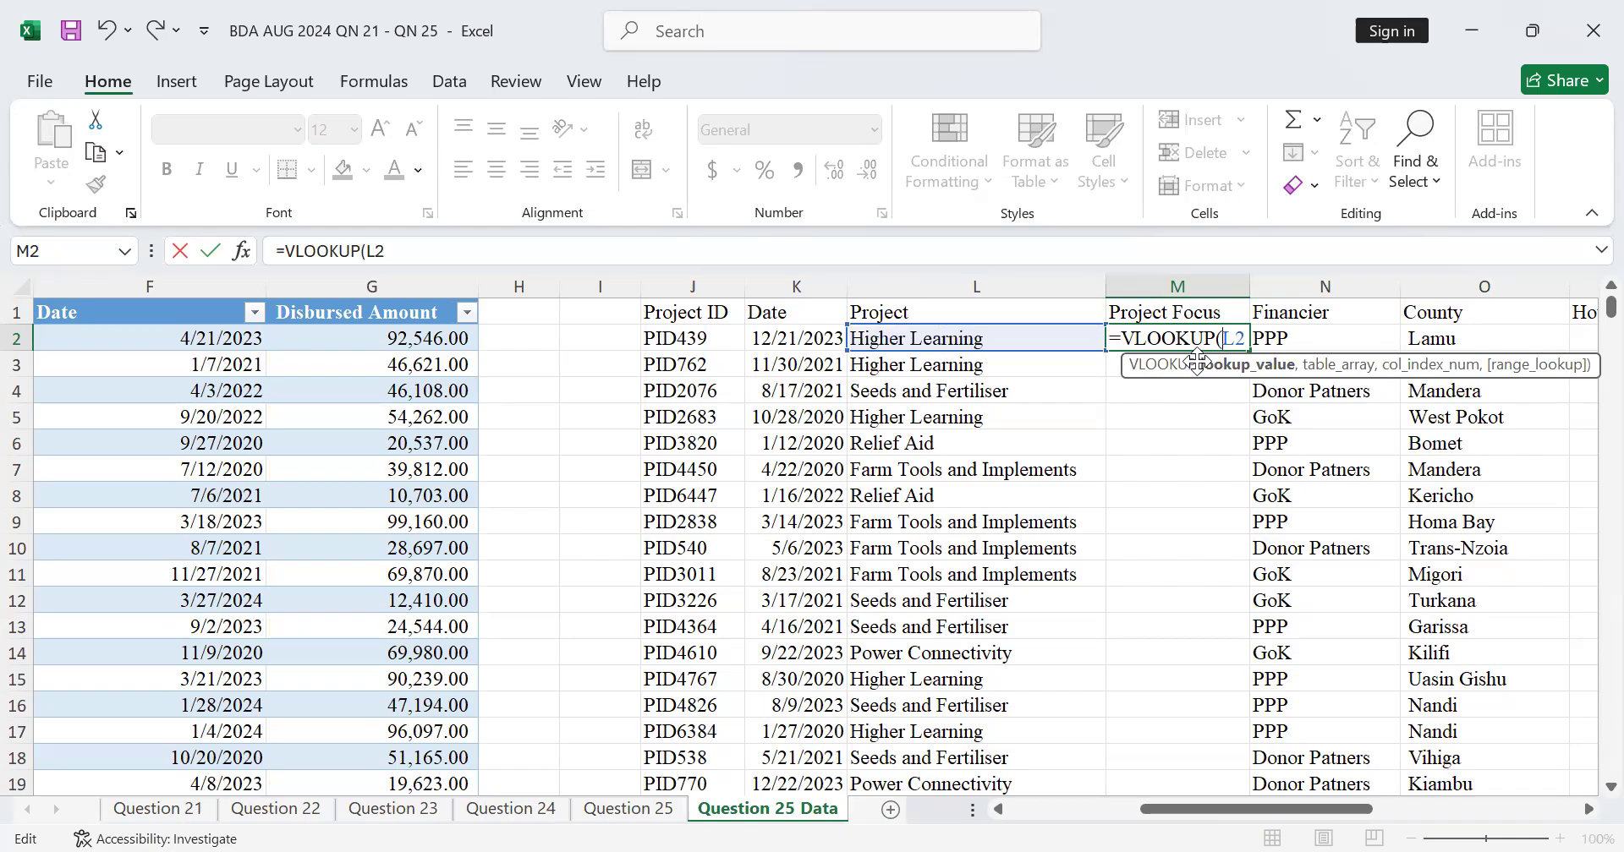
type("$")
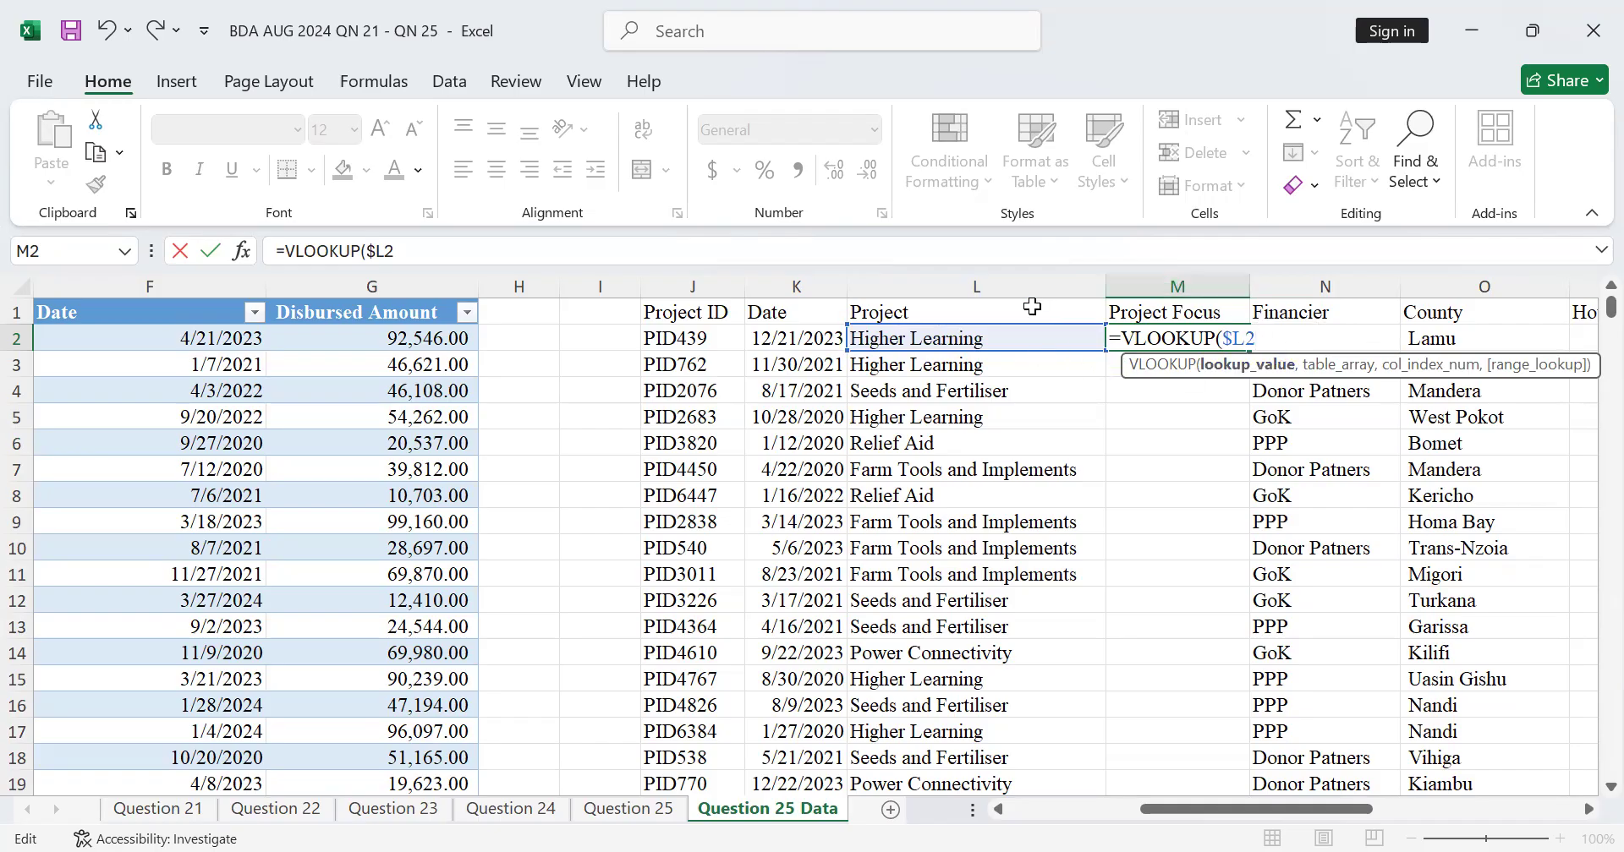
type(",")
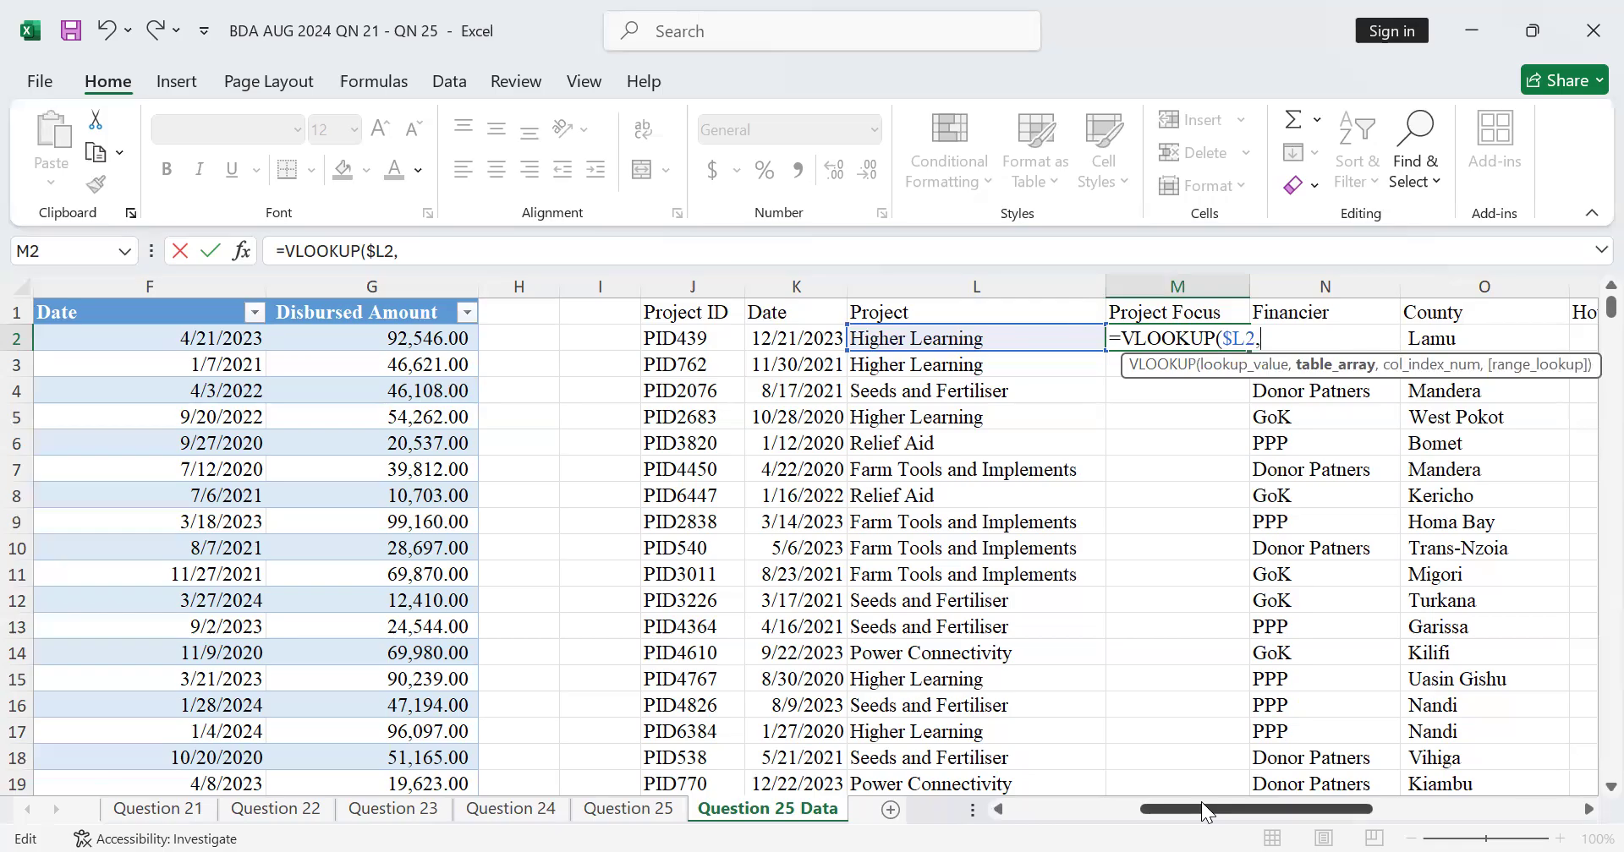
Use the entire project focus table, Table36[#All], as the lookup's table array and 2 as its column index
left_click_drag(1202, 804, 1039, 813)
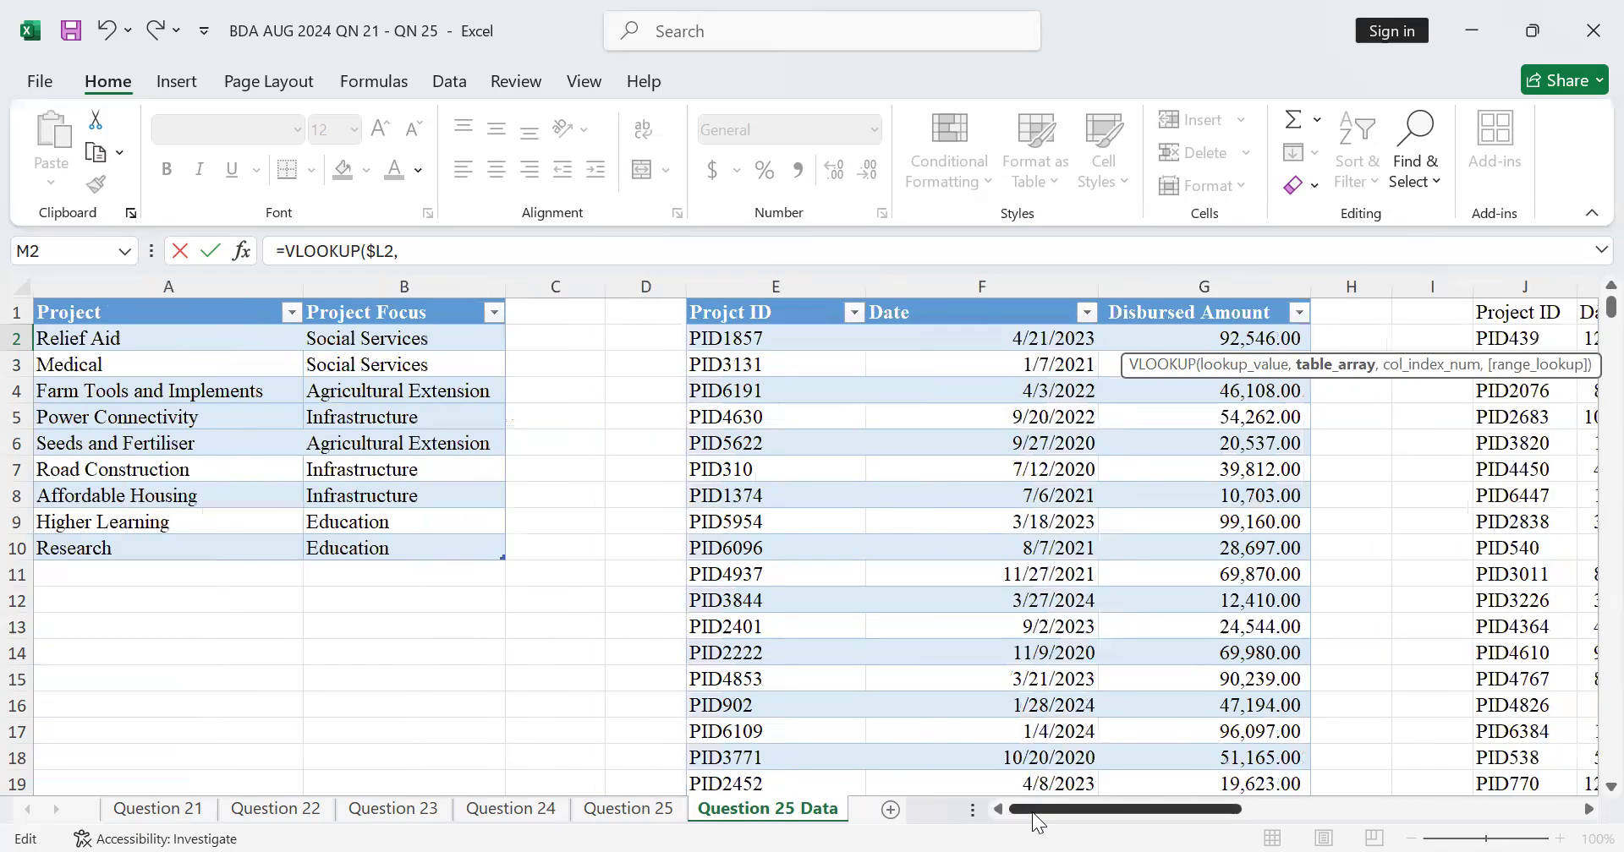
left_click_drag(52, 311, 331, 545)
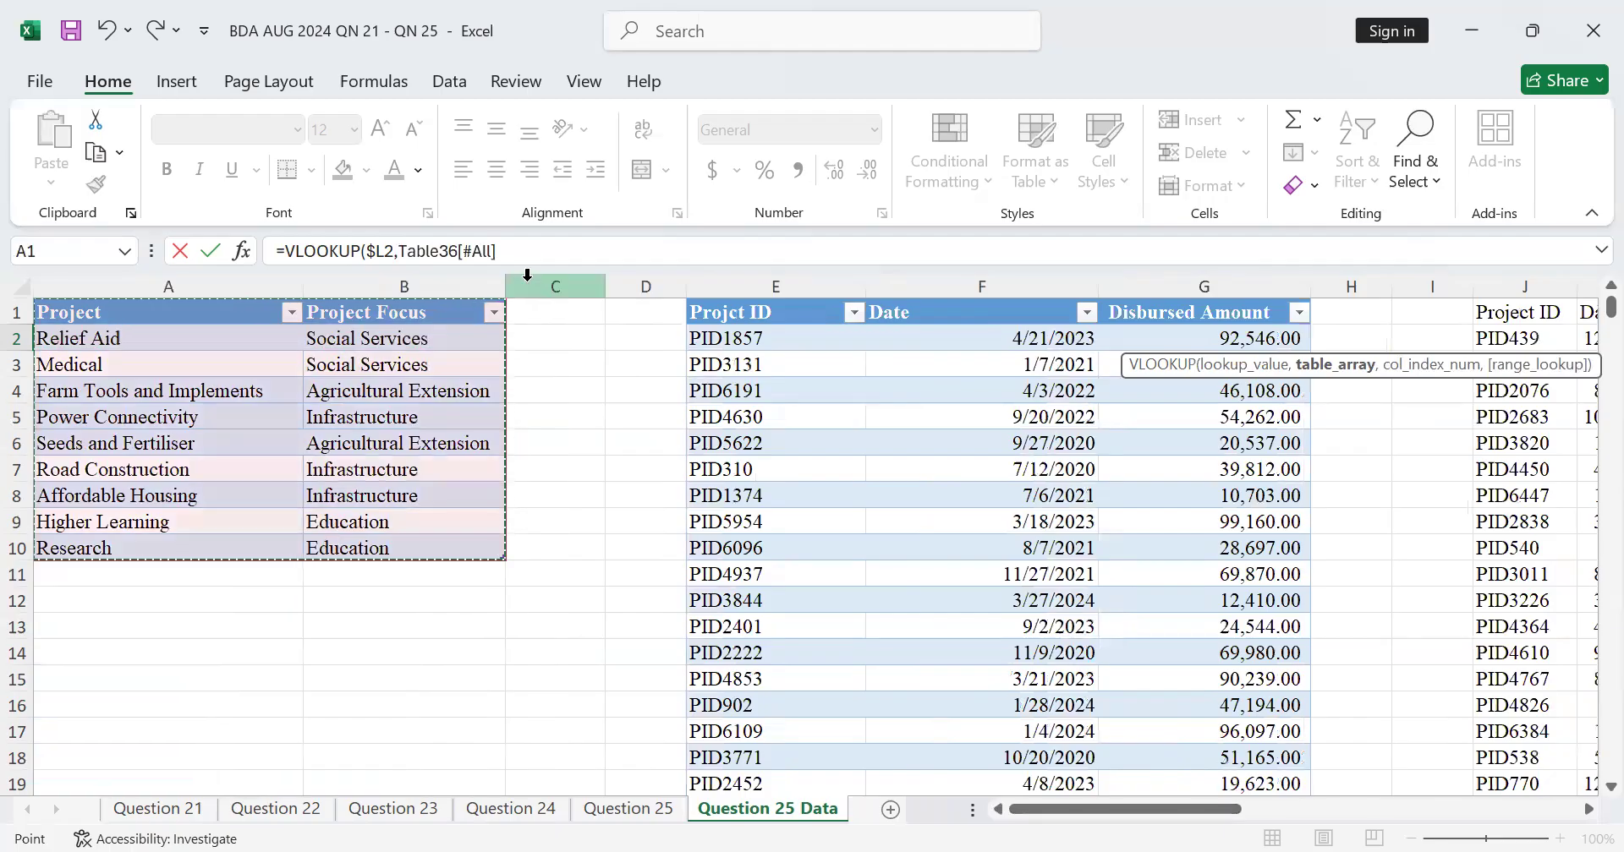
type(",")
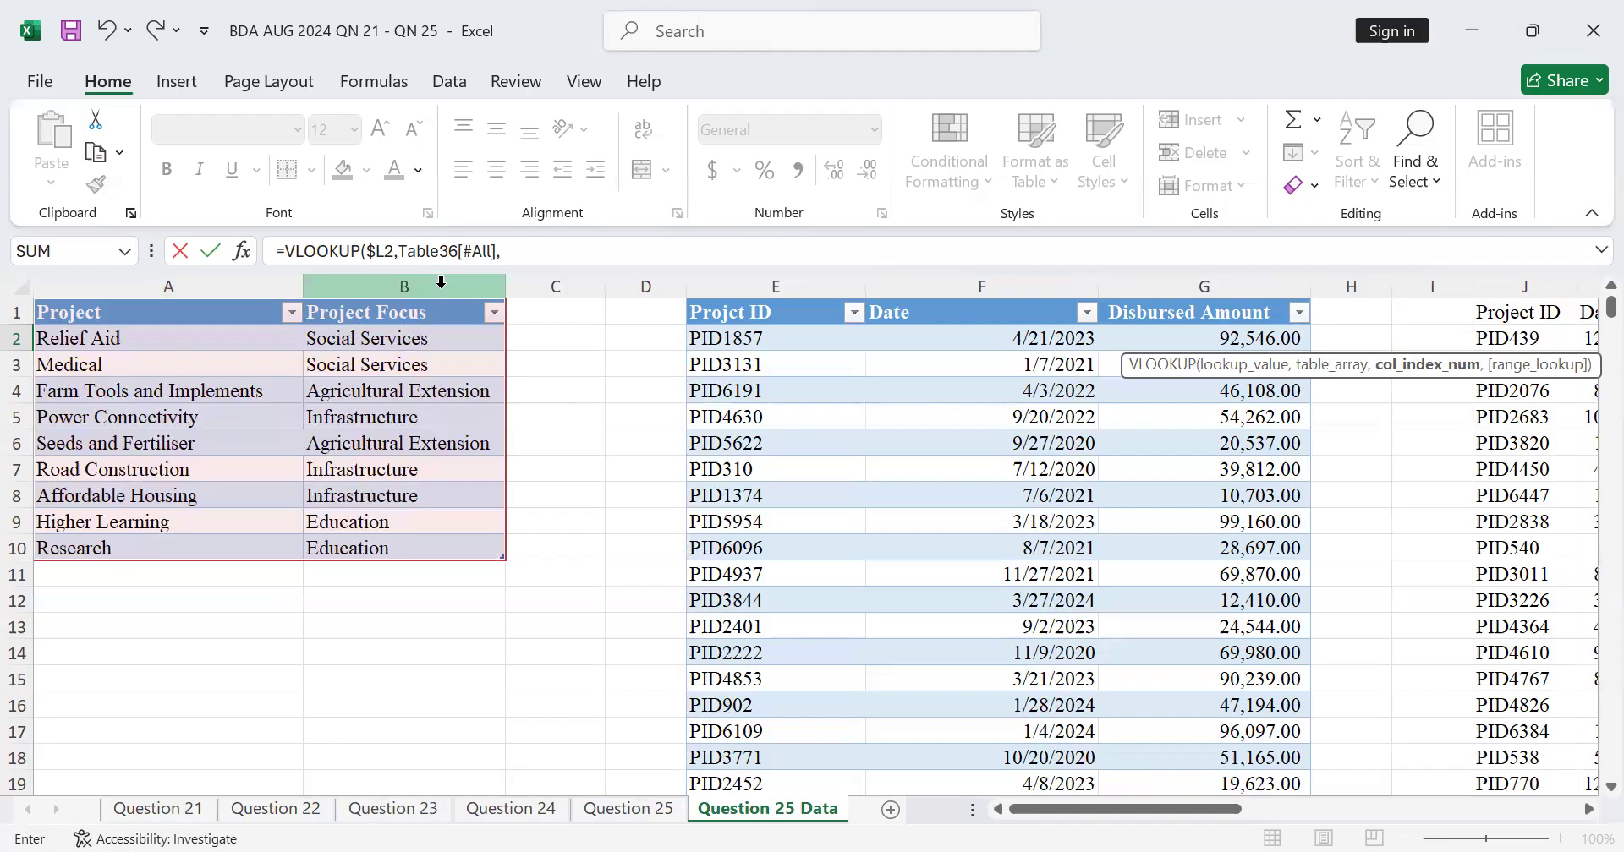
left_click(513, 248)
type("2")
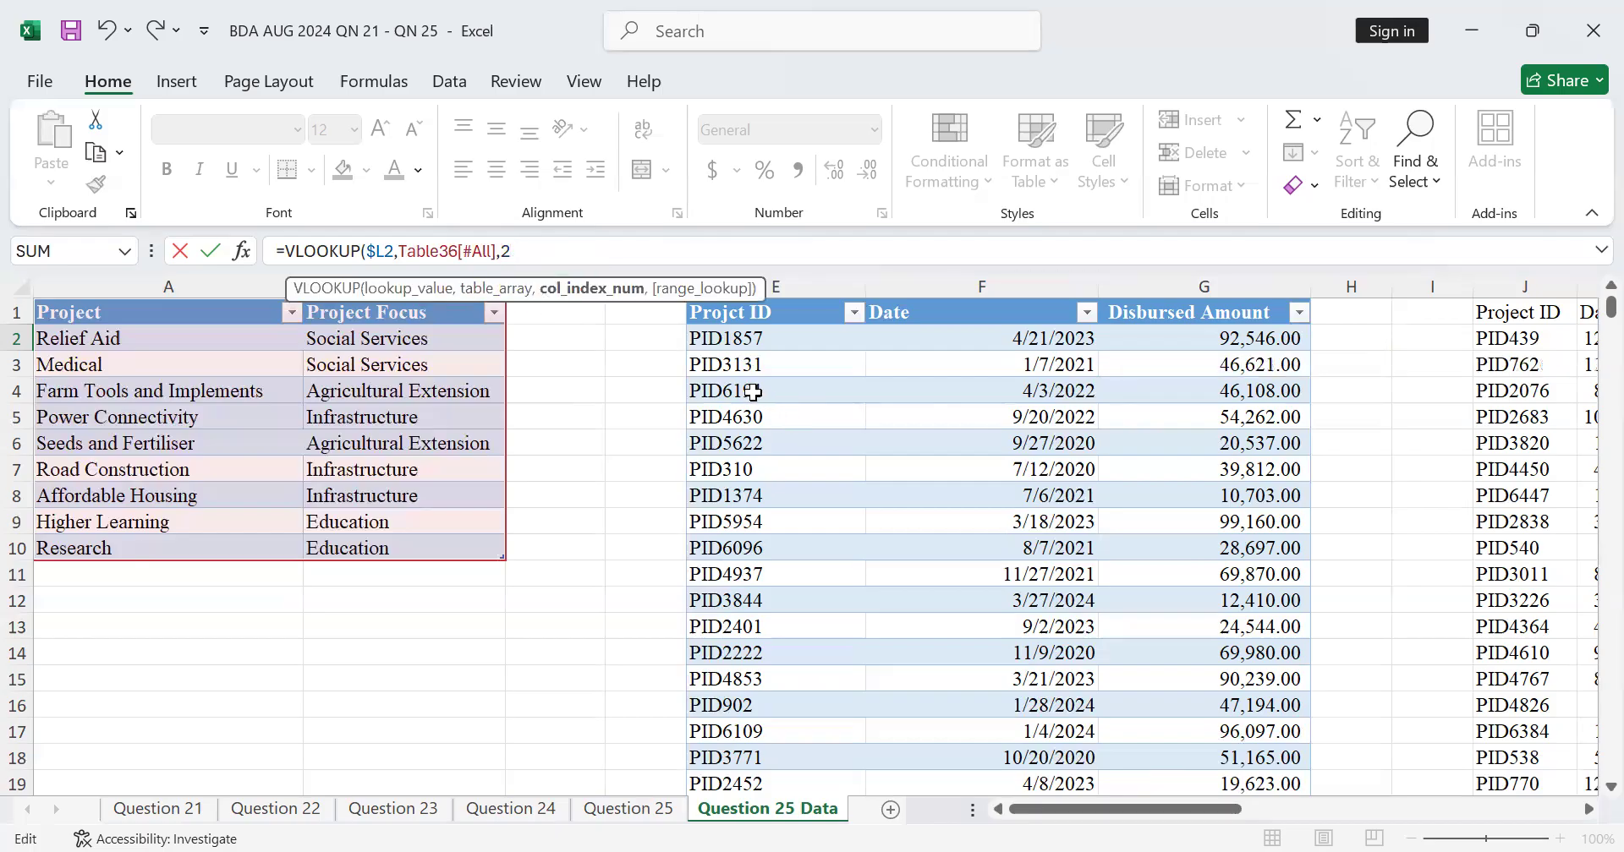
Leave the range lookup argument empty and complete the M2 formula as =VLOOKUP($L2,Table36[#All],2,)
type(",")
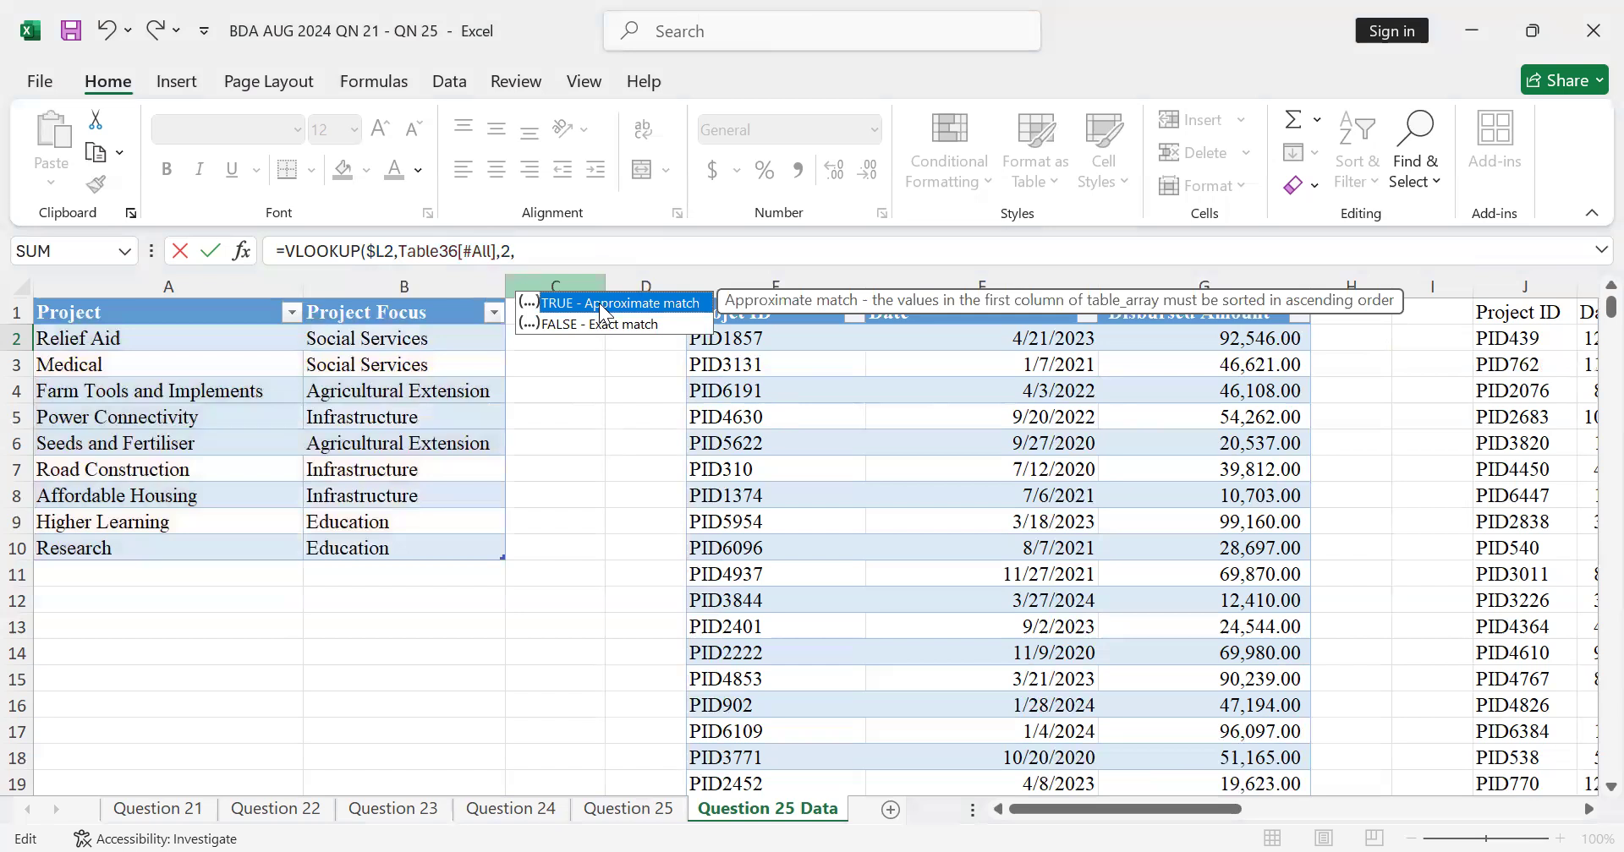
left_click(536, 257)
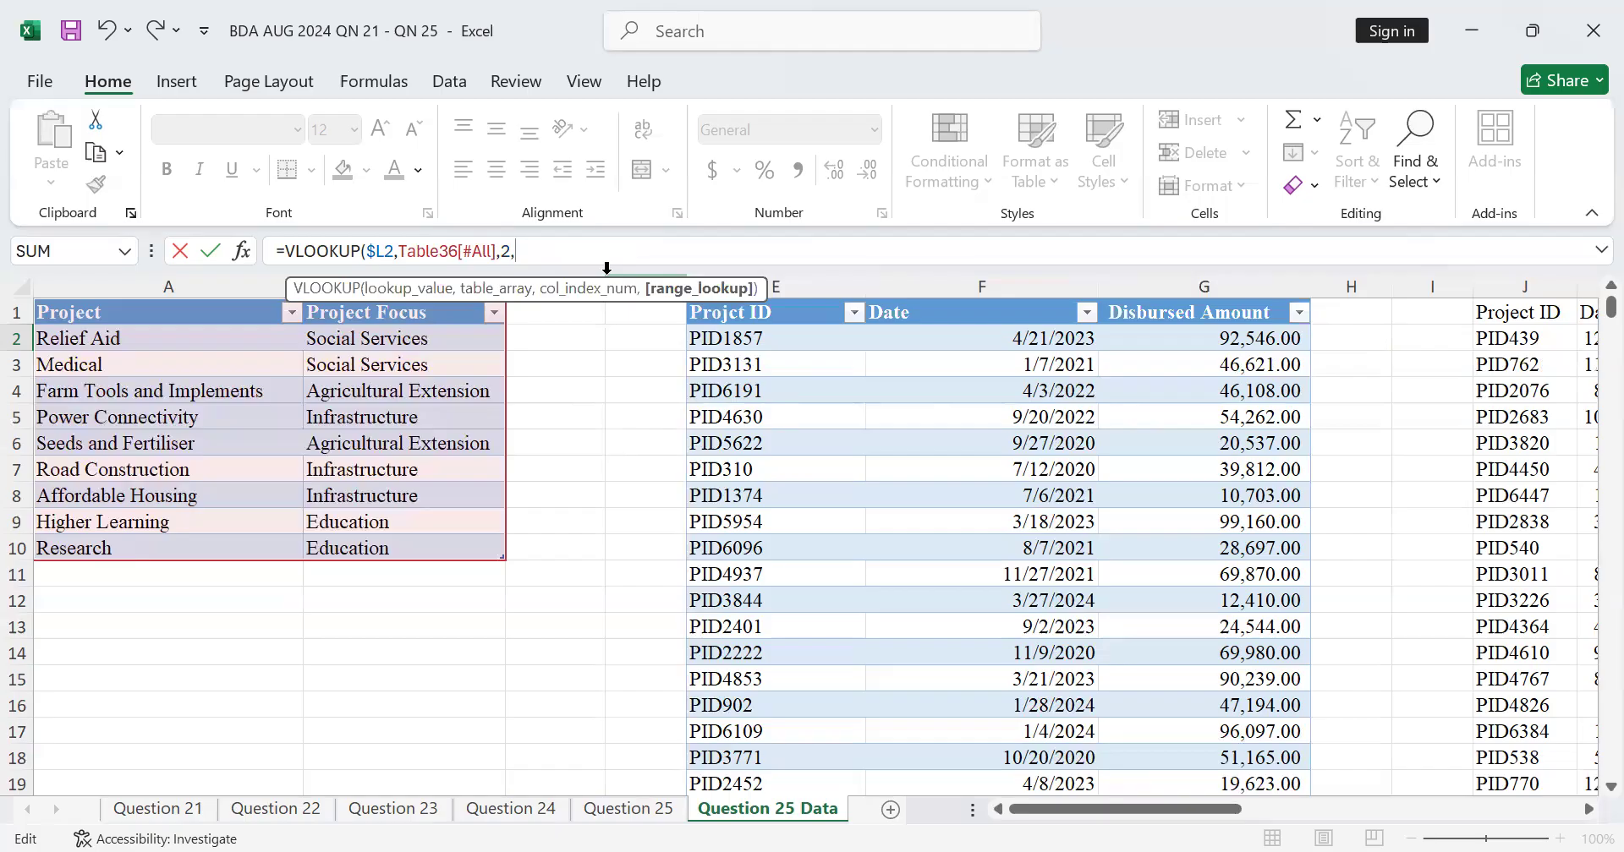
type("(")
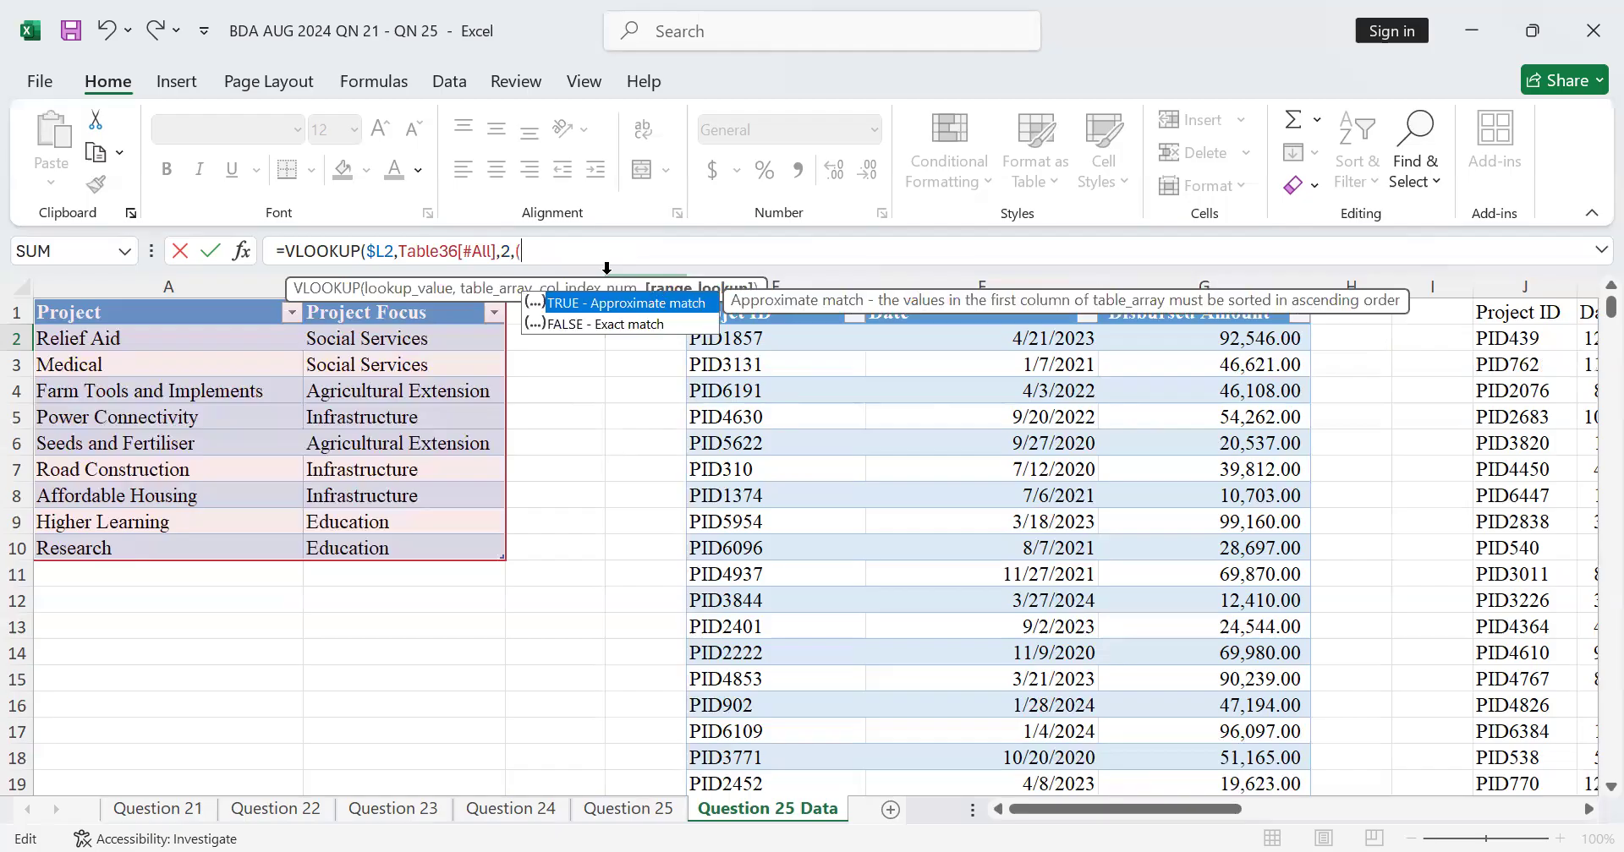
key("BackSpace")
type("*")
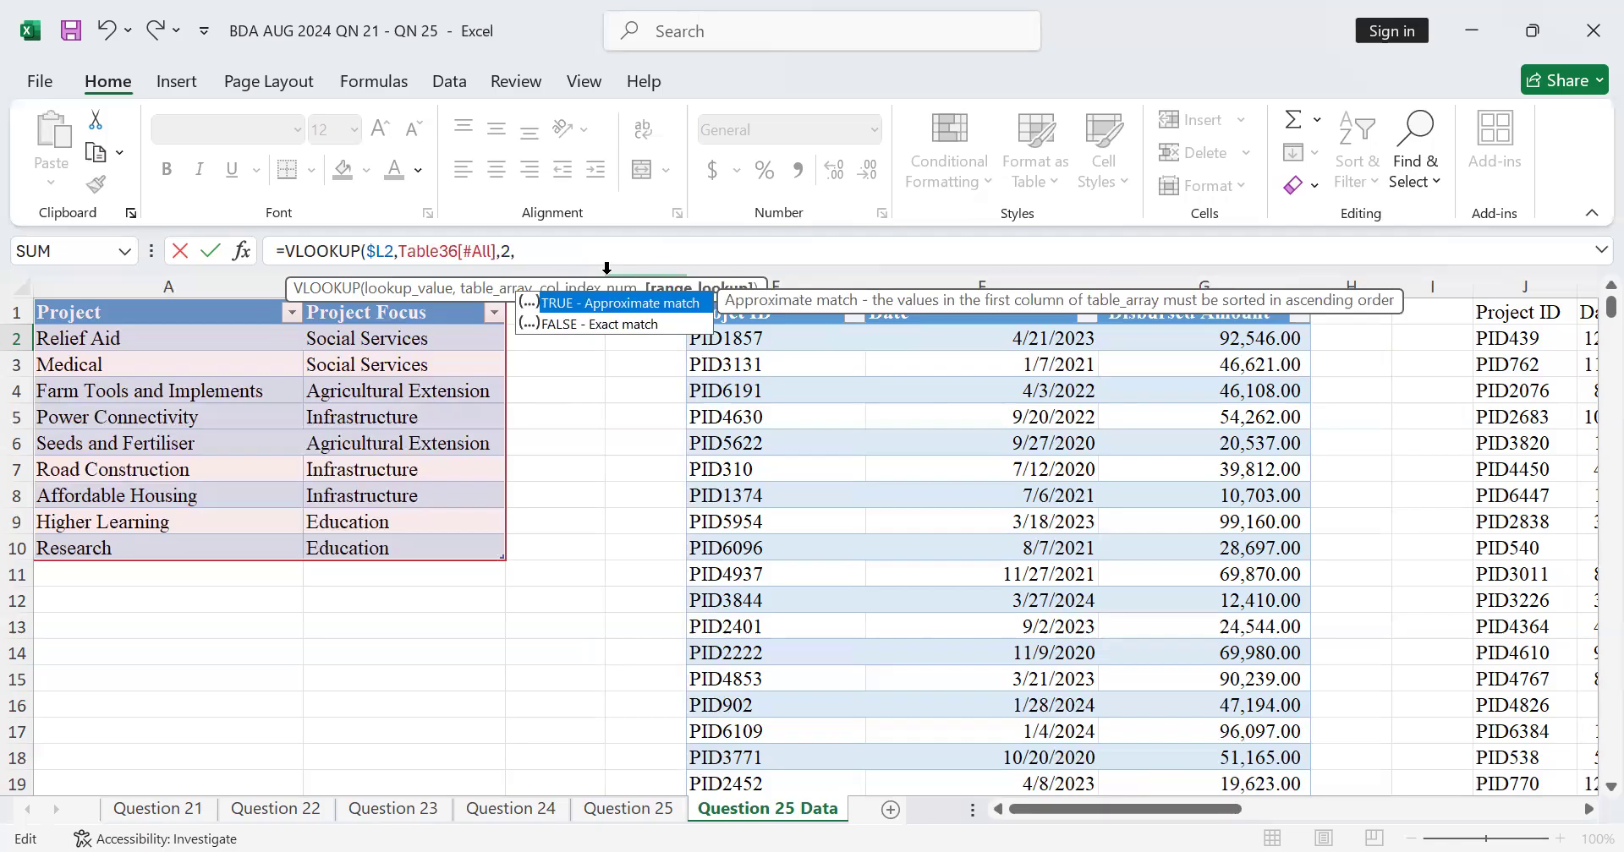
type(")")
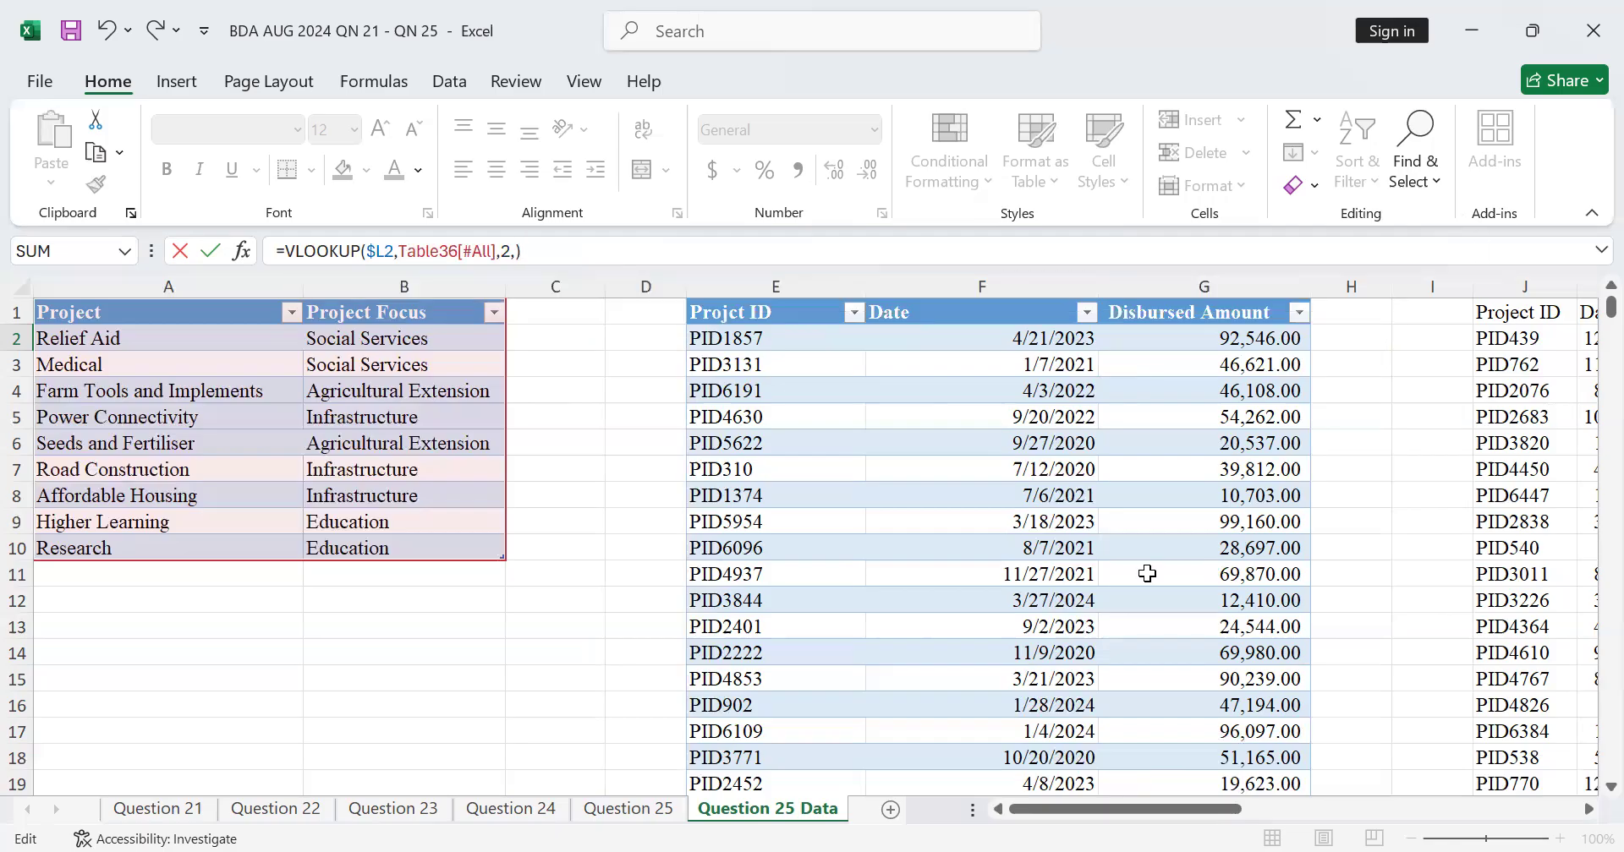
key("Return")
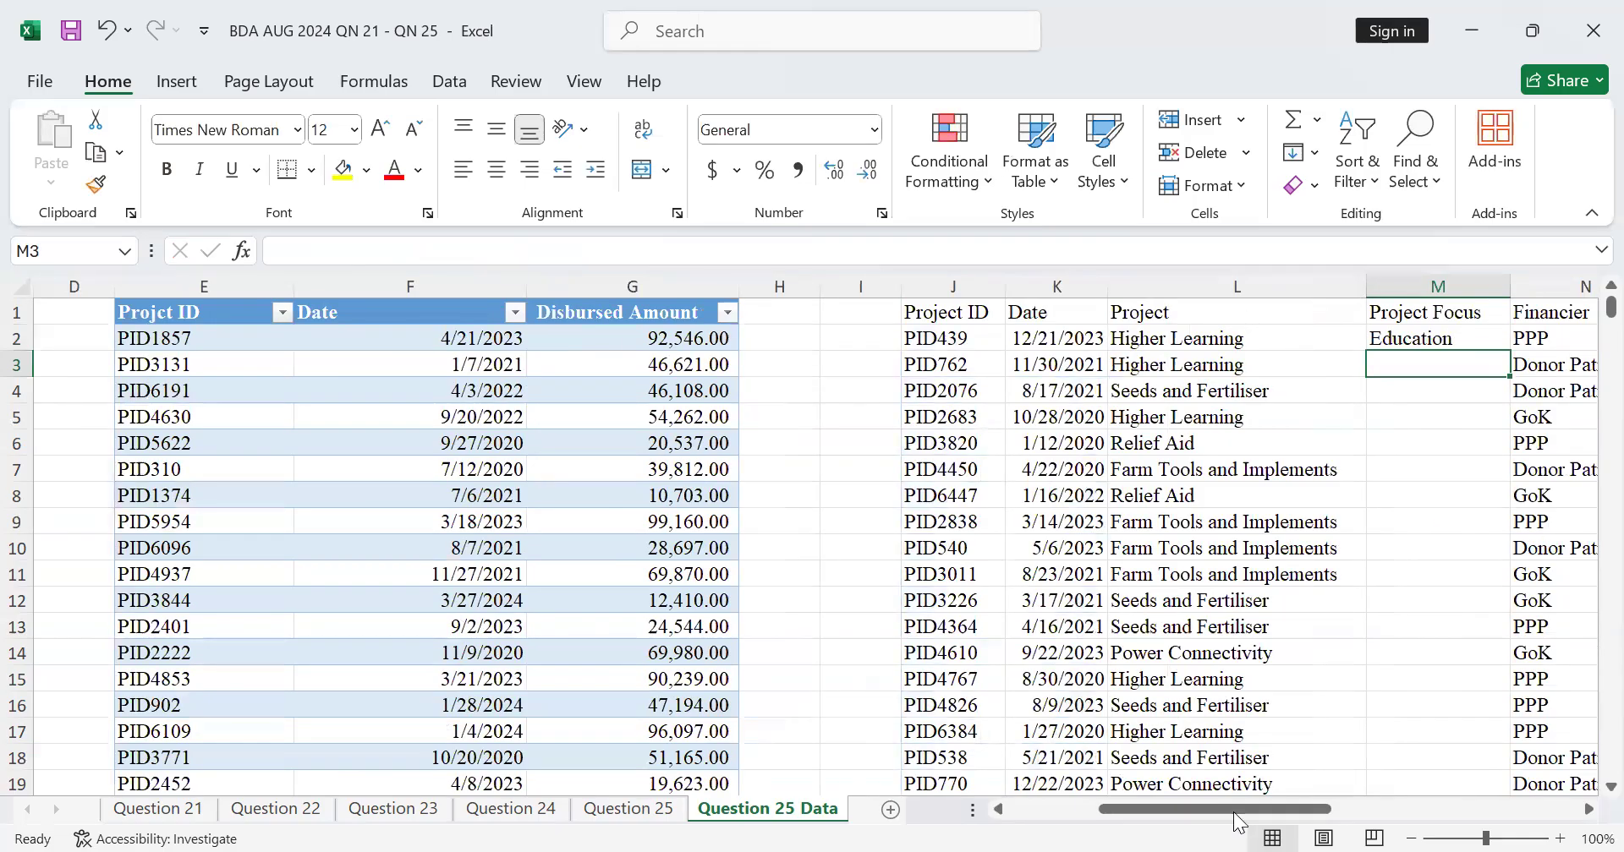
Fill the VLOOKUP formula from M2 down the whole Project Focus column
left_click_drag(1146, 819, 1008, 820)
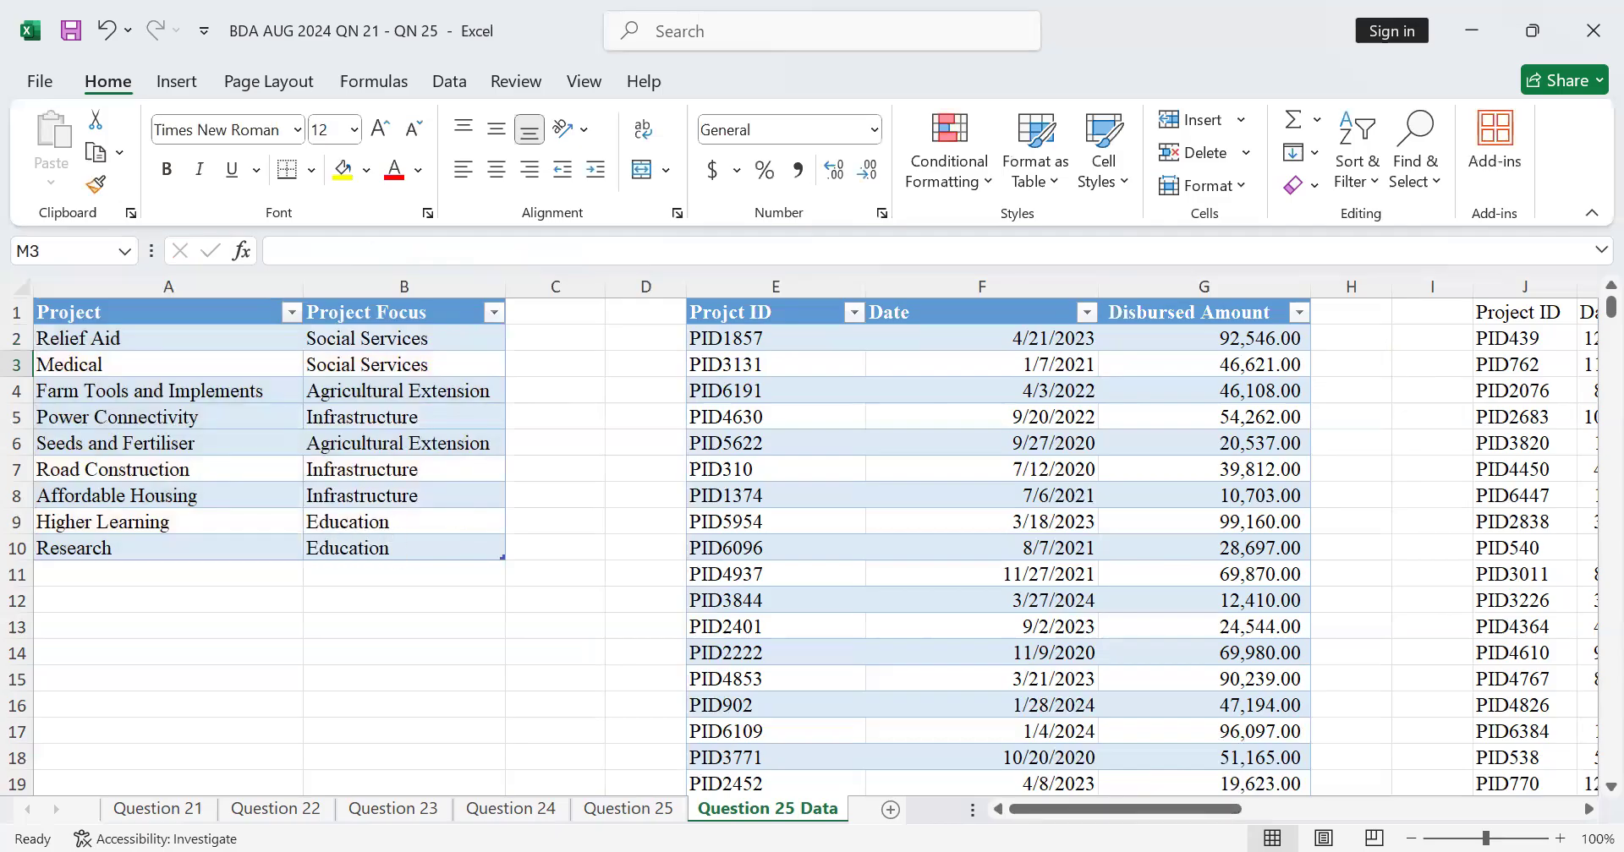
scroll(1567, 822, "right", 5)
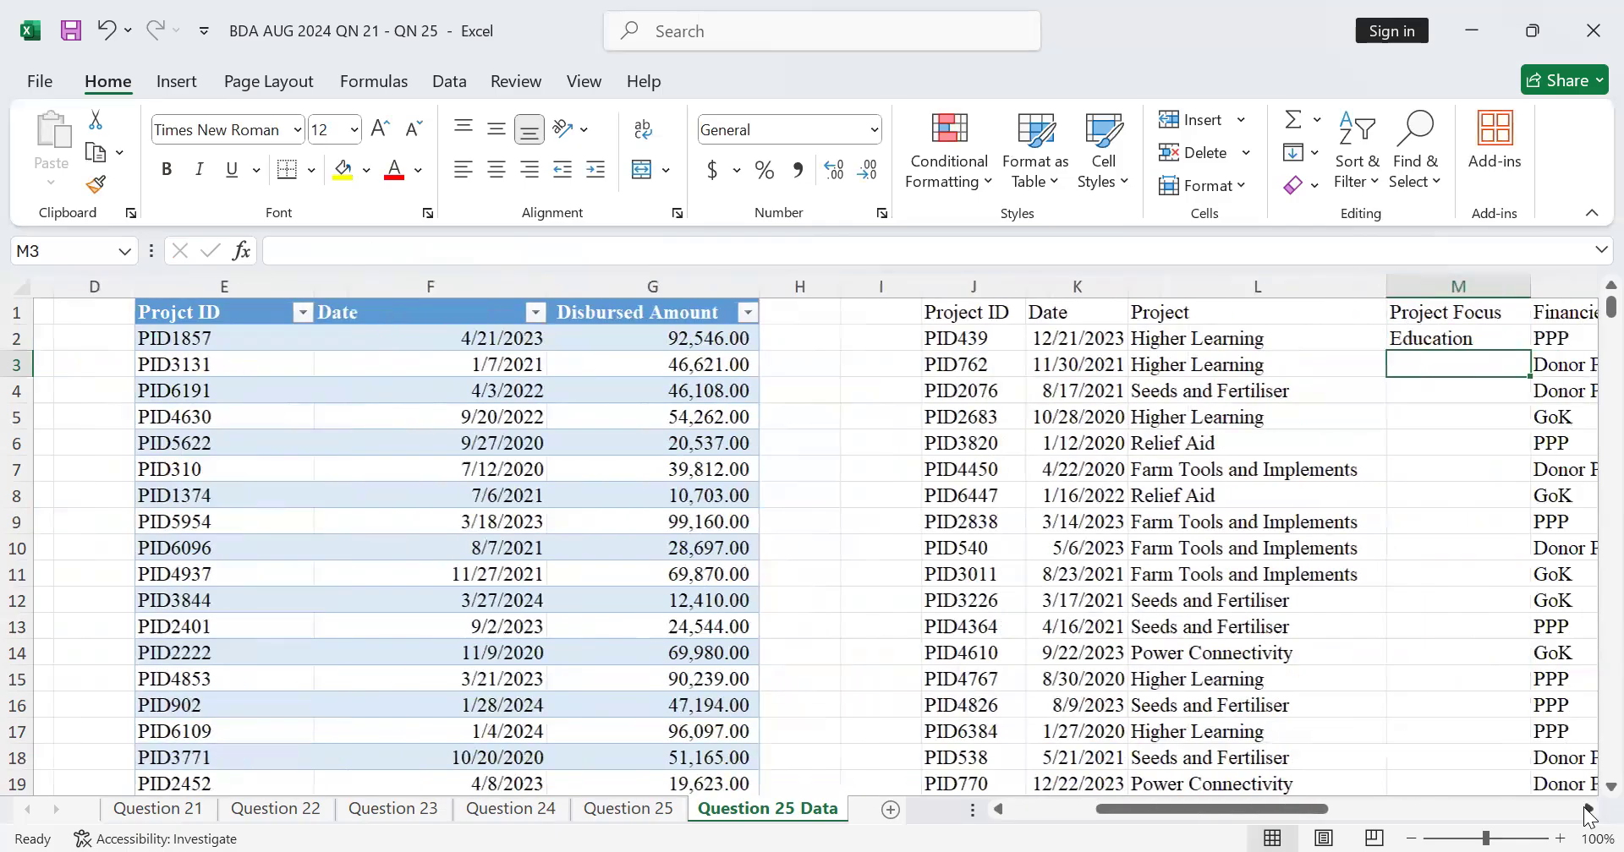
left_click(1231, 339)
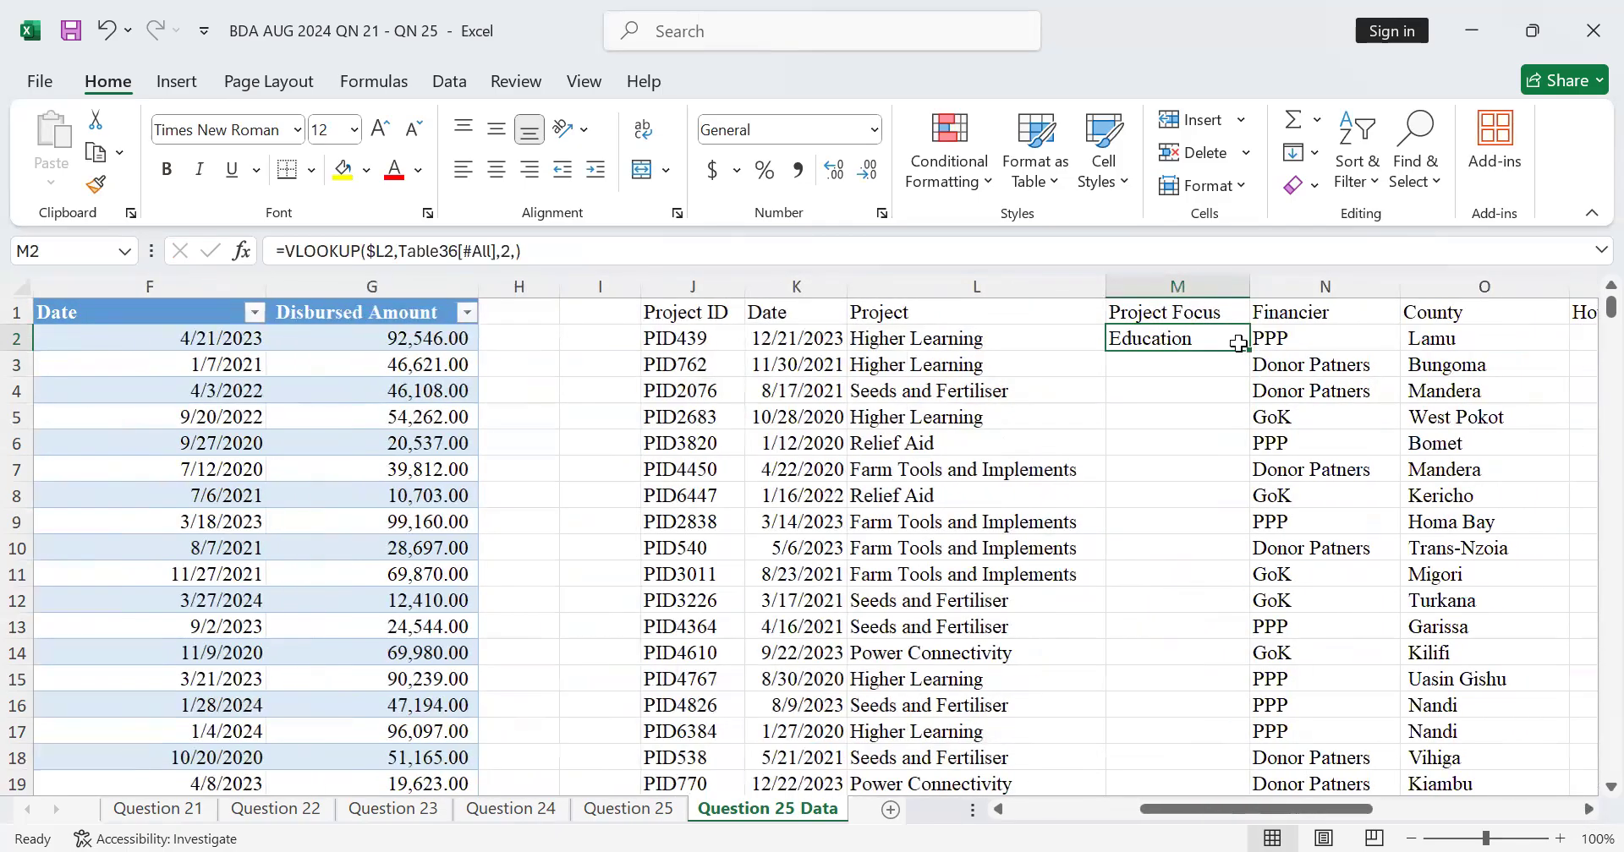
double_click(1250, 348)
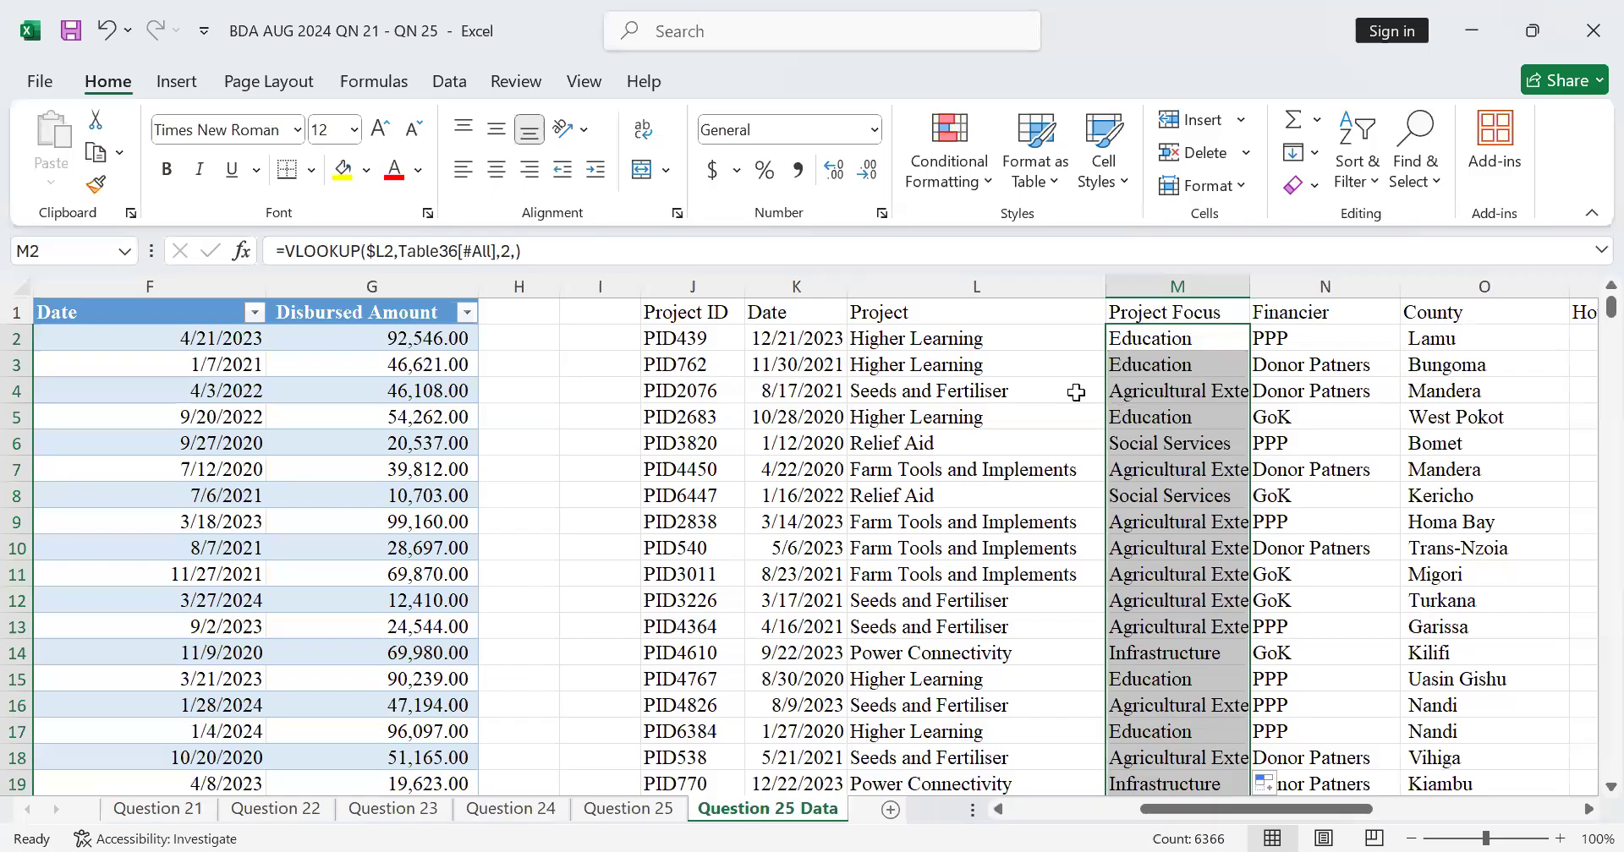
scroll(1209, 474, "down", 1)
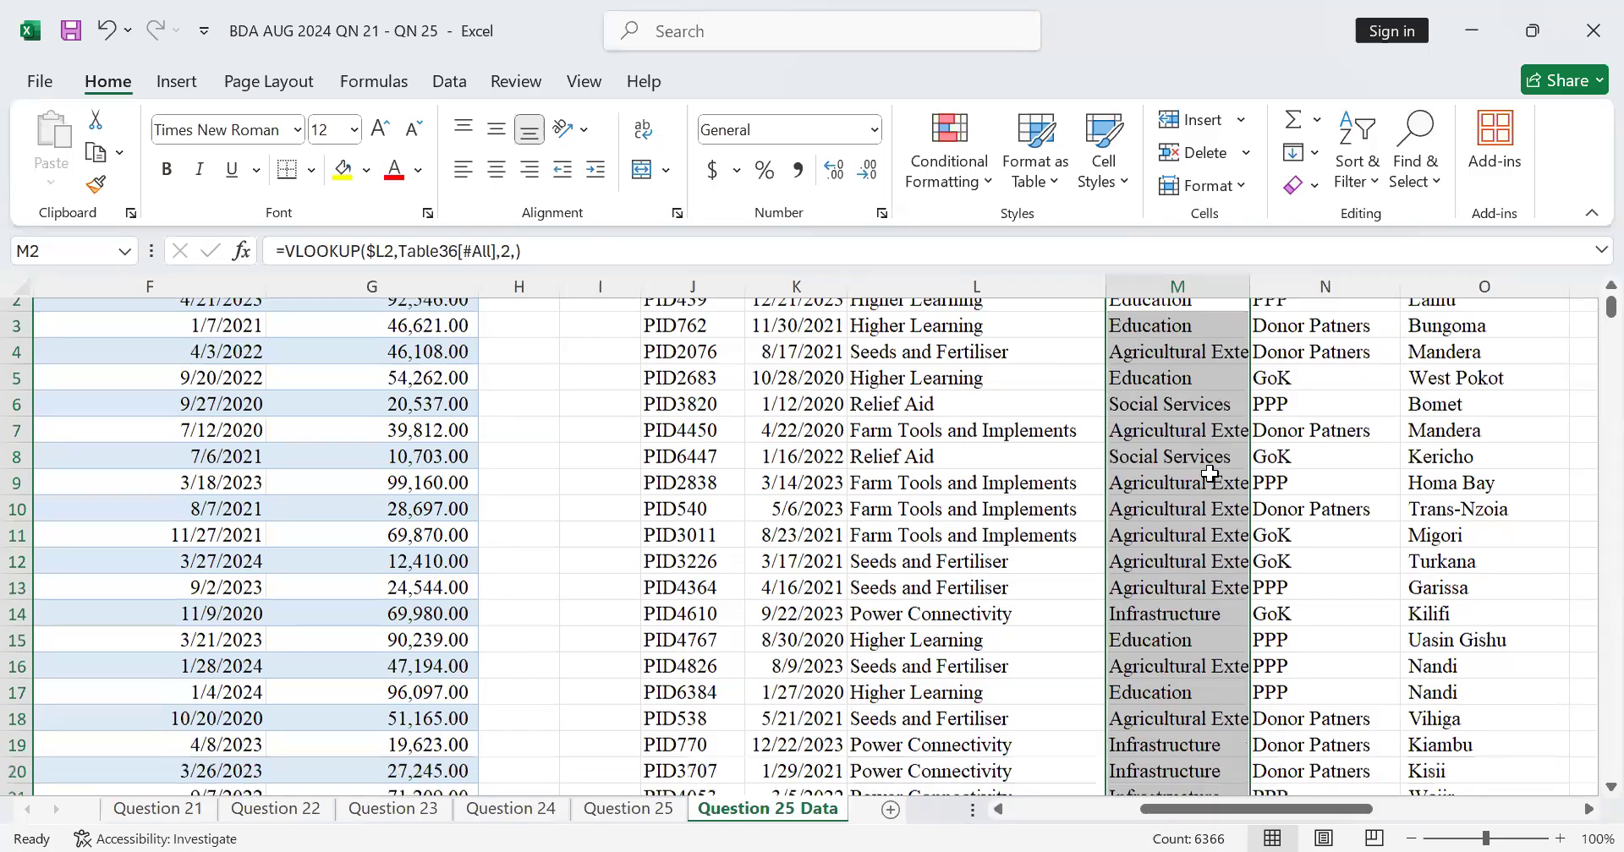
Review the filled Project Focus values and look across the main data to the blank Disbursed Amounts column
scroll(1209, 473, "down", 7)
scroll(1209, 474, "up", 7)
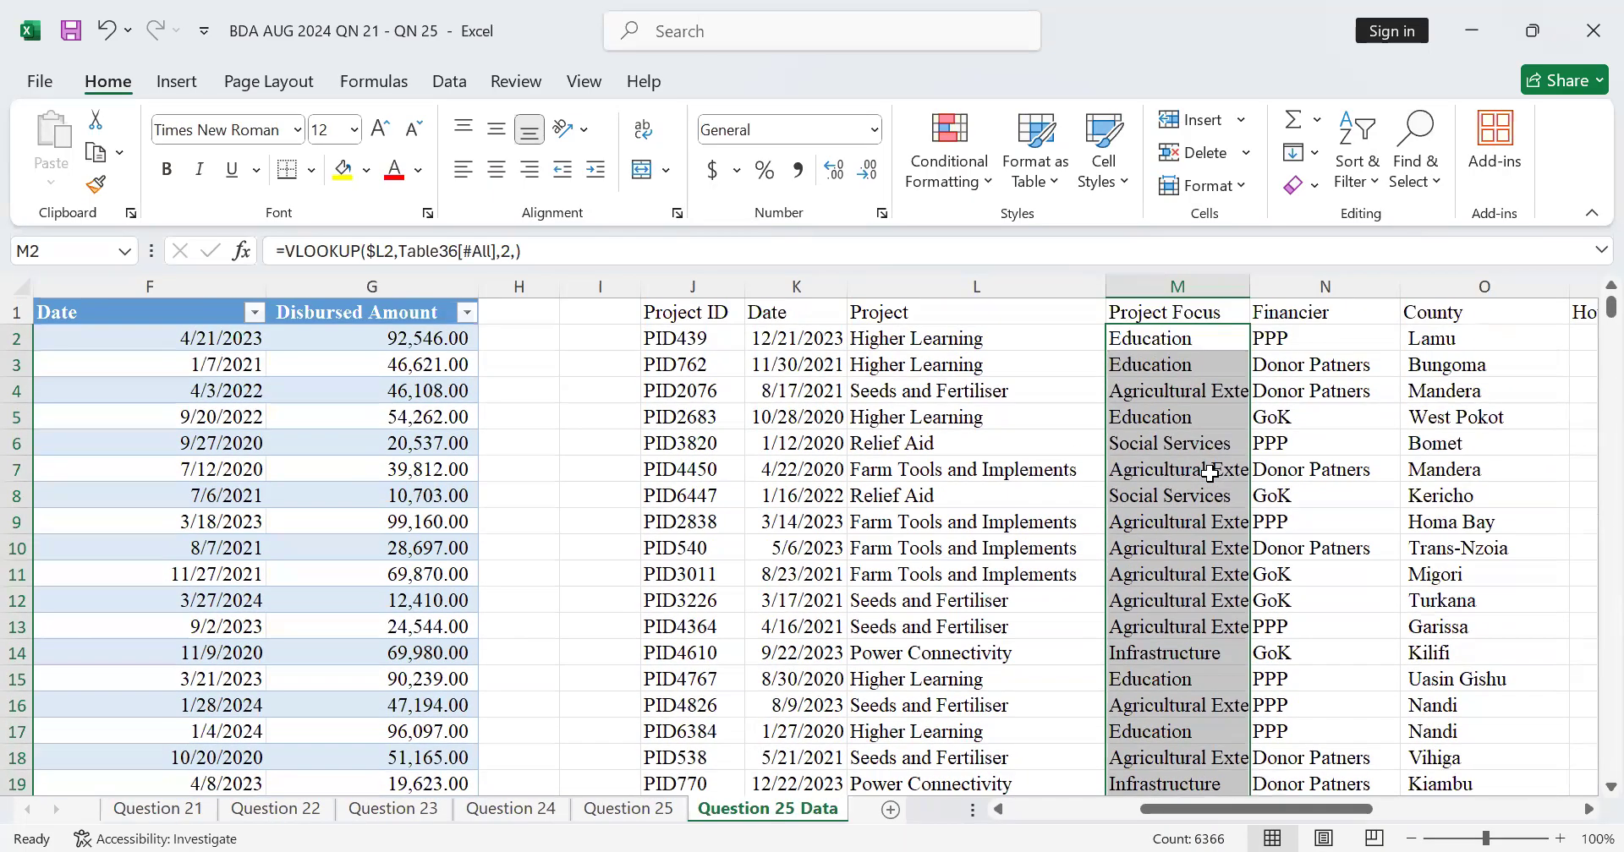
left_click(1192, 315)
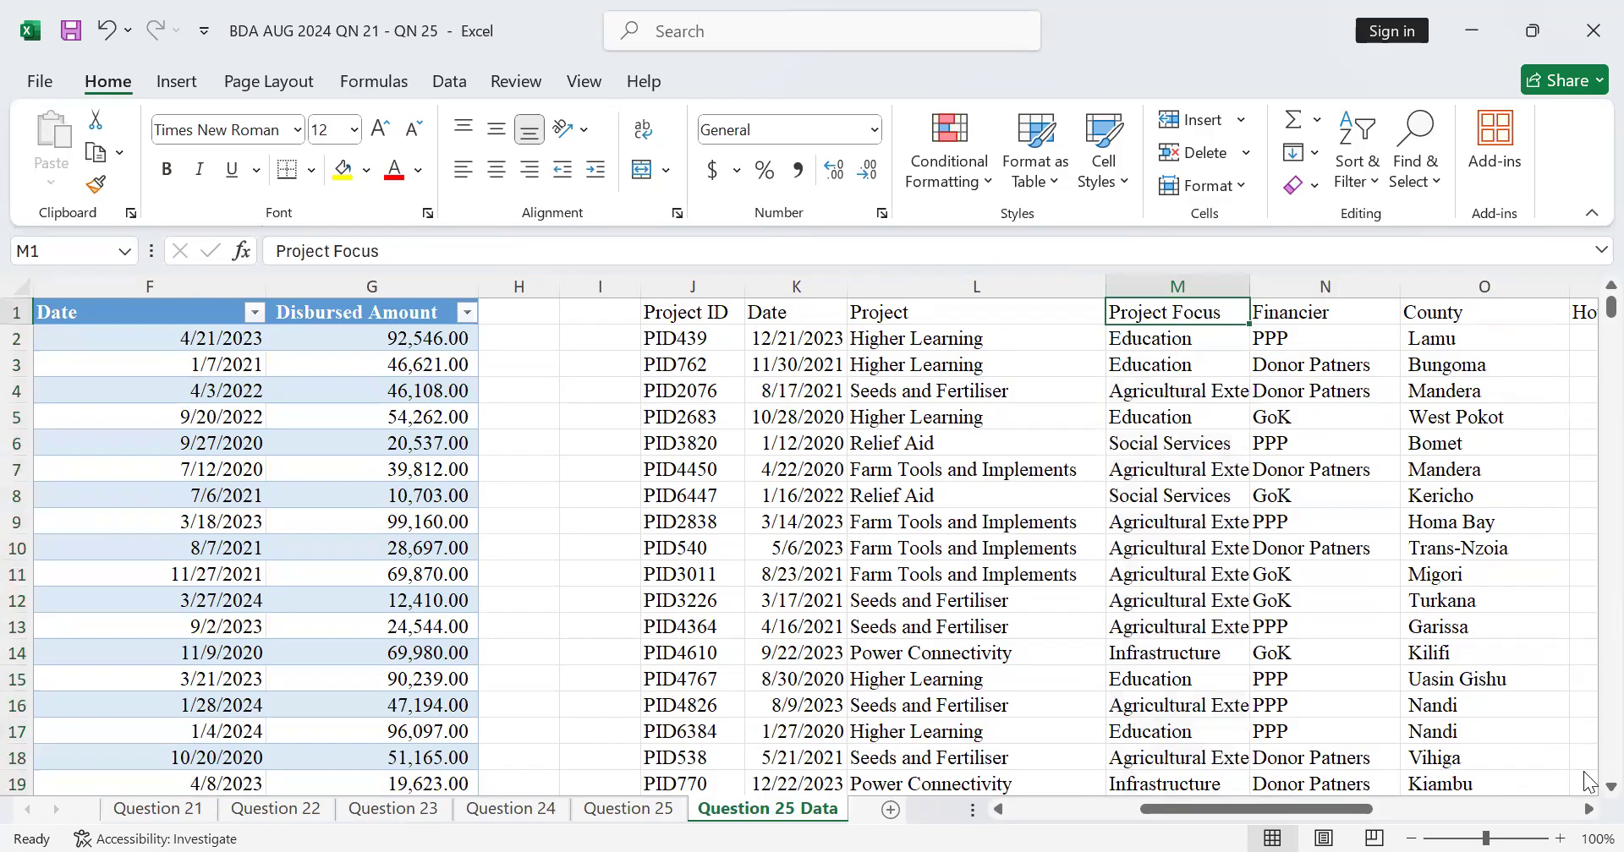
left_click(1588, 809)
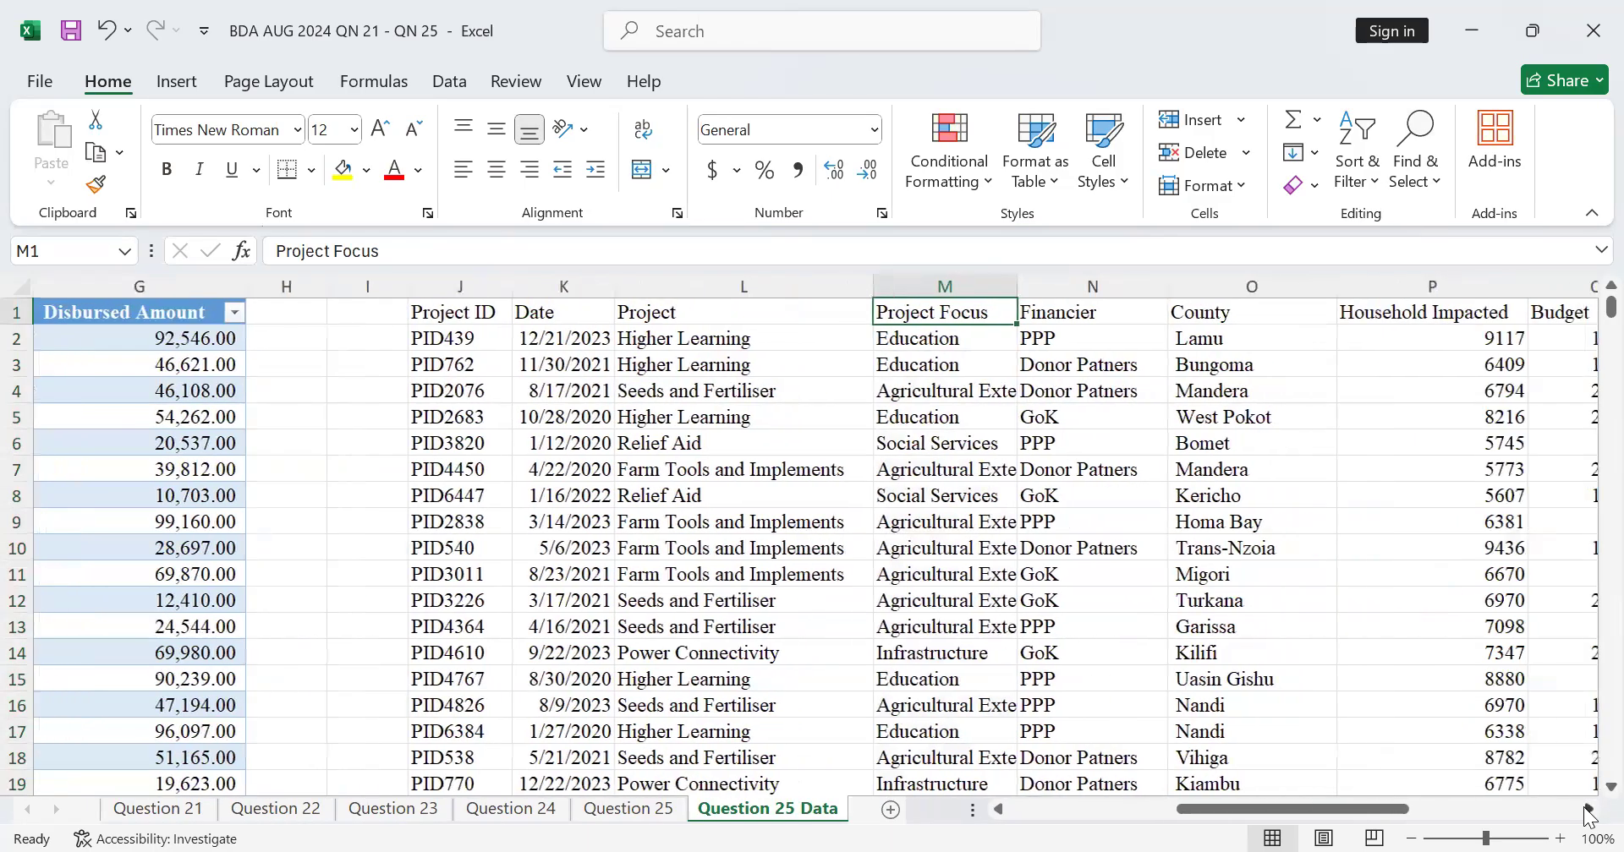
left_click(1588, 809)
left_click(1589, 810)
left_click(1589, 809)
left_click(1588, 809)
left_click(1588, 809)
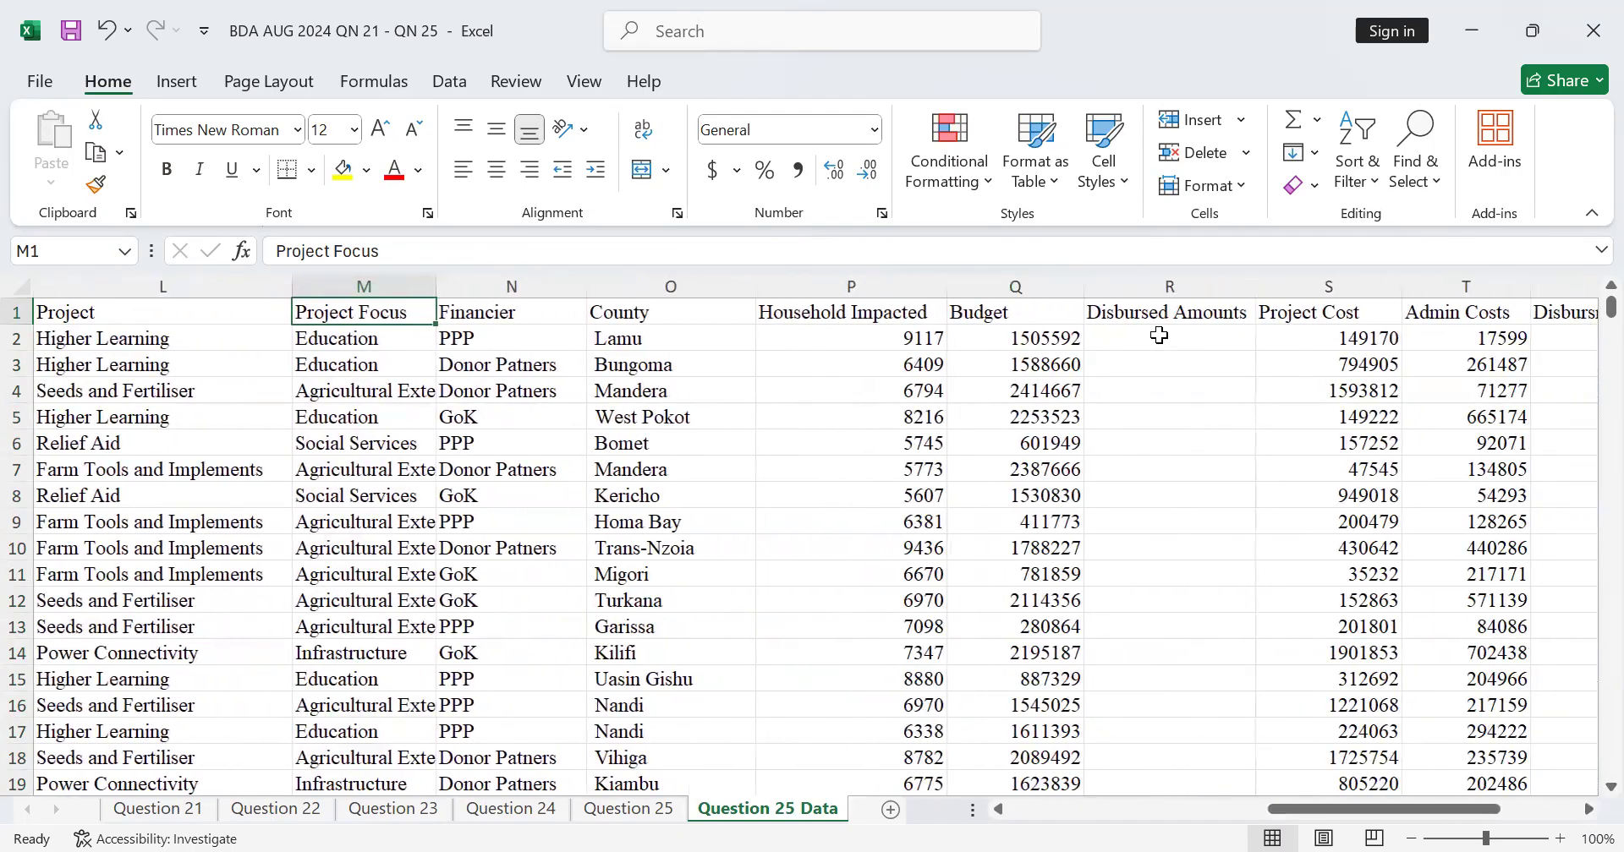
Select R2 under Disbursed Amounts and compare the disbursement table's columns with those of the main project data
left_click(1146, 338)
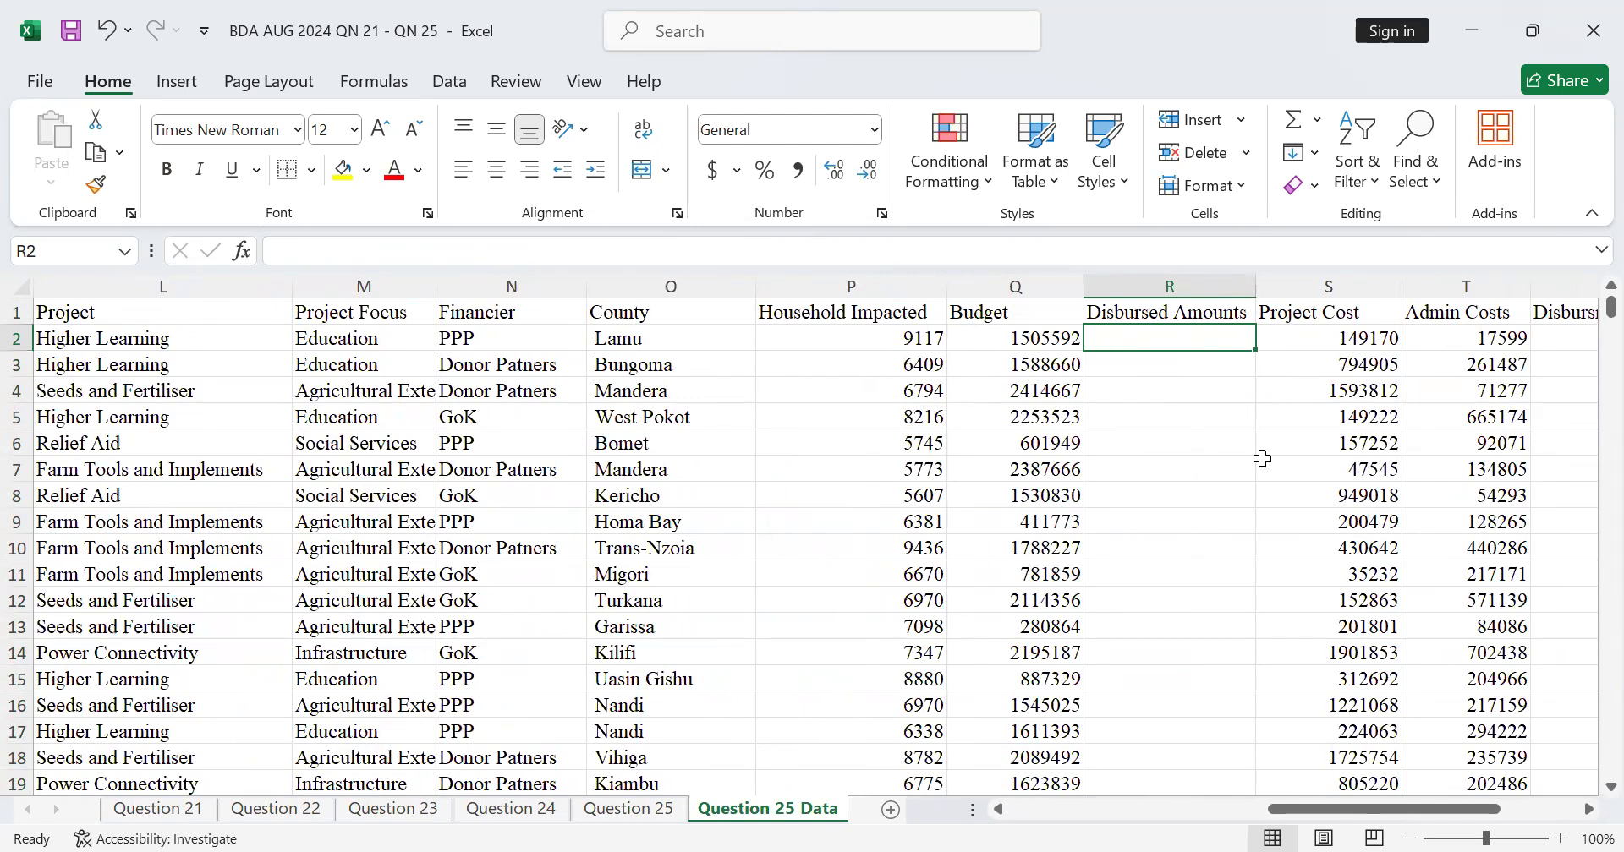
left_click_drag(1317, 817, 935, 795)
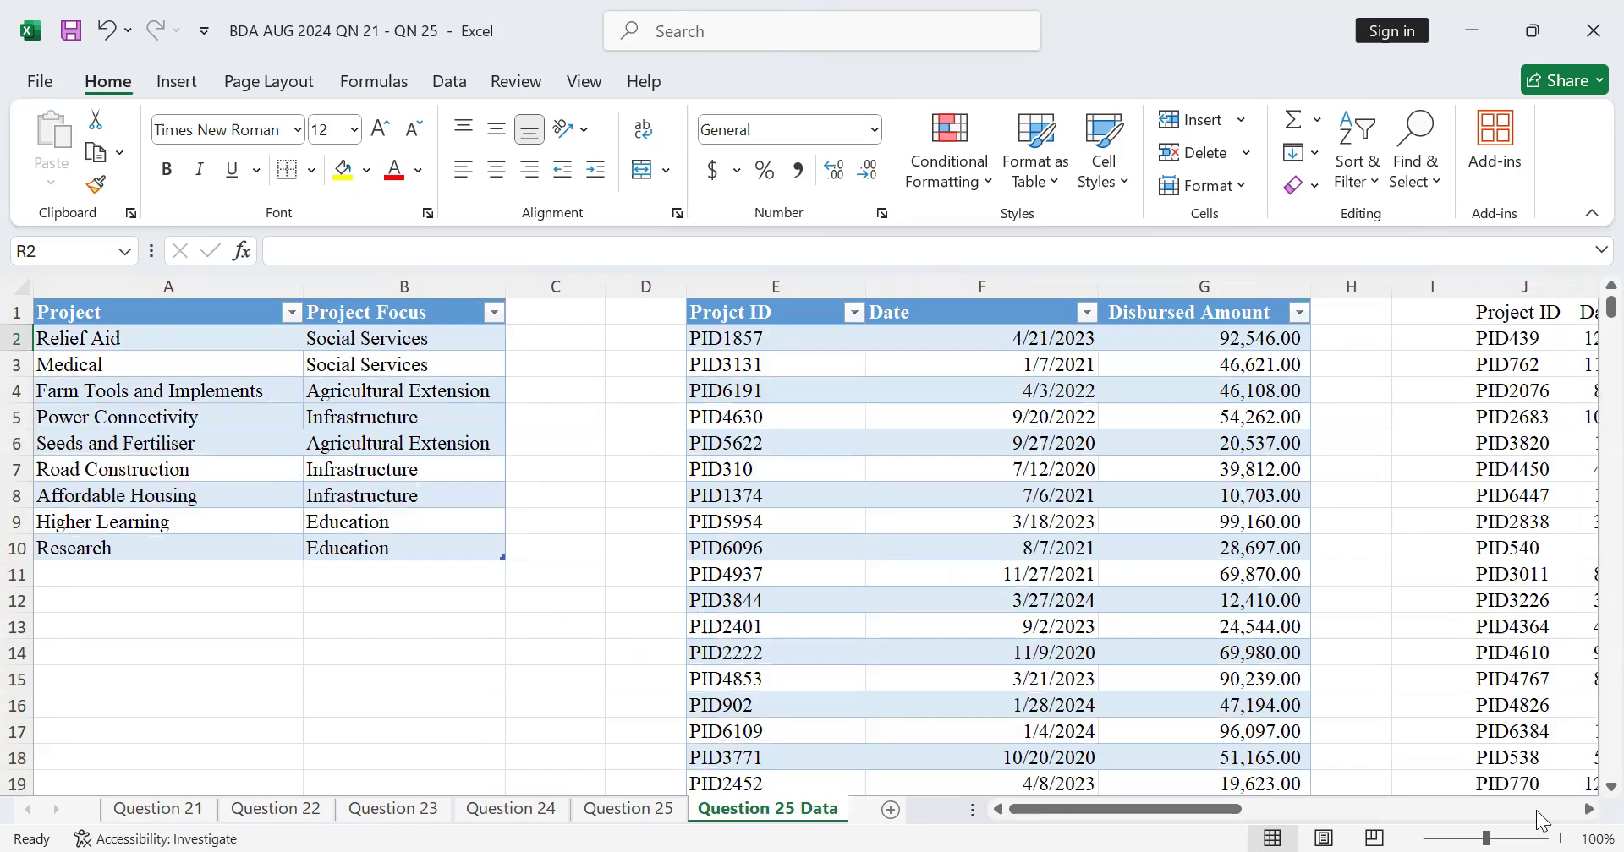
left_click(1588, 809)
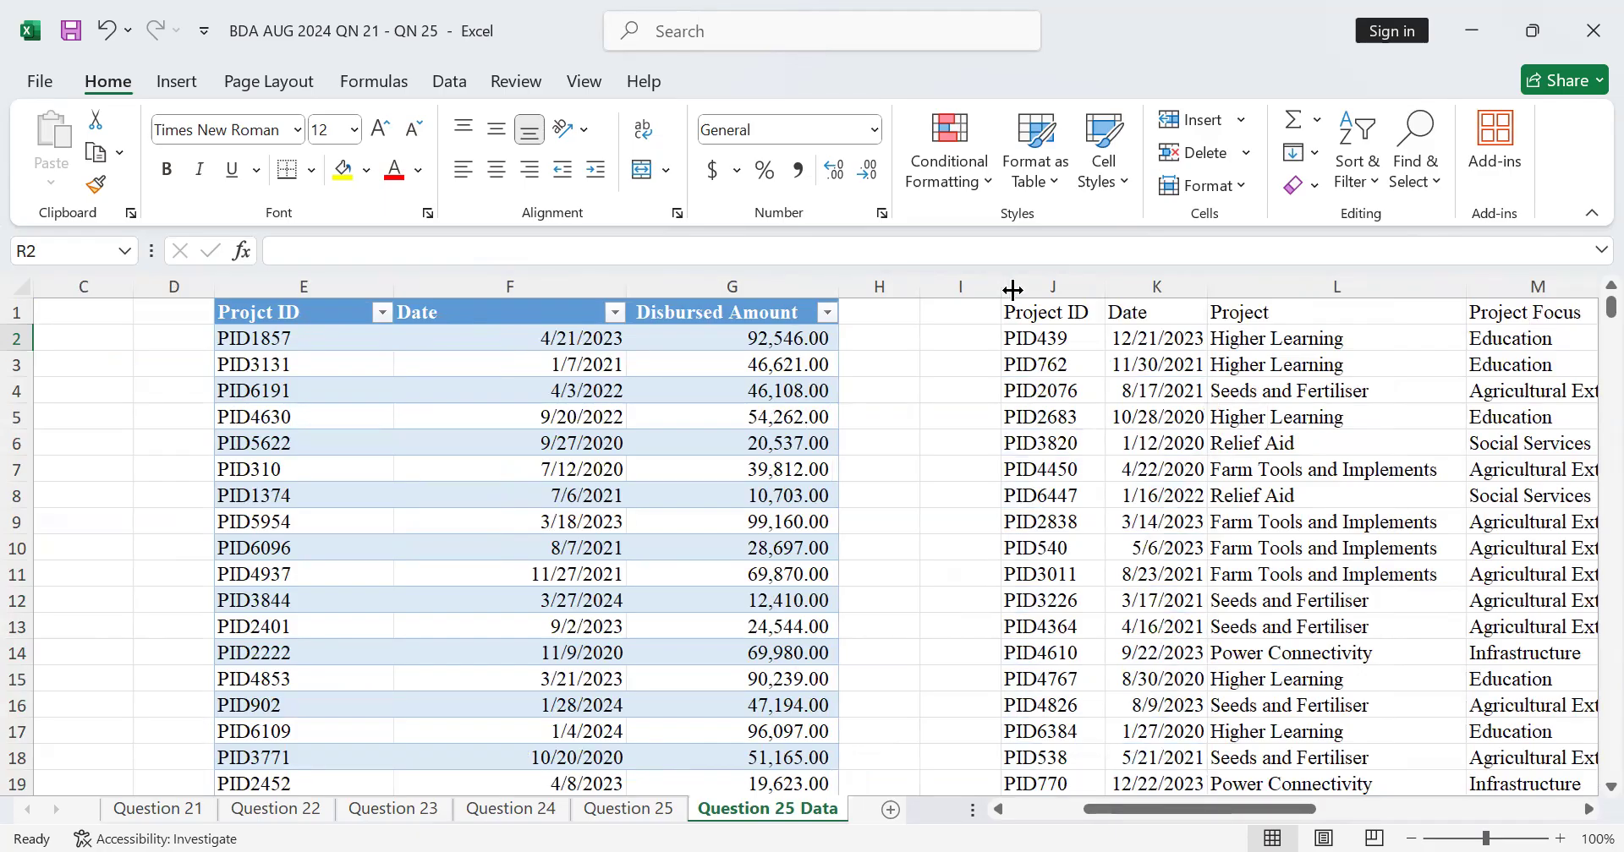
left_click(1584, 814)
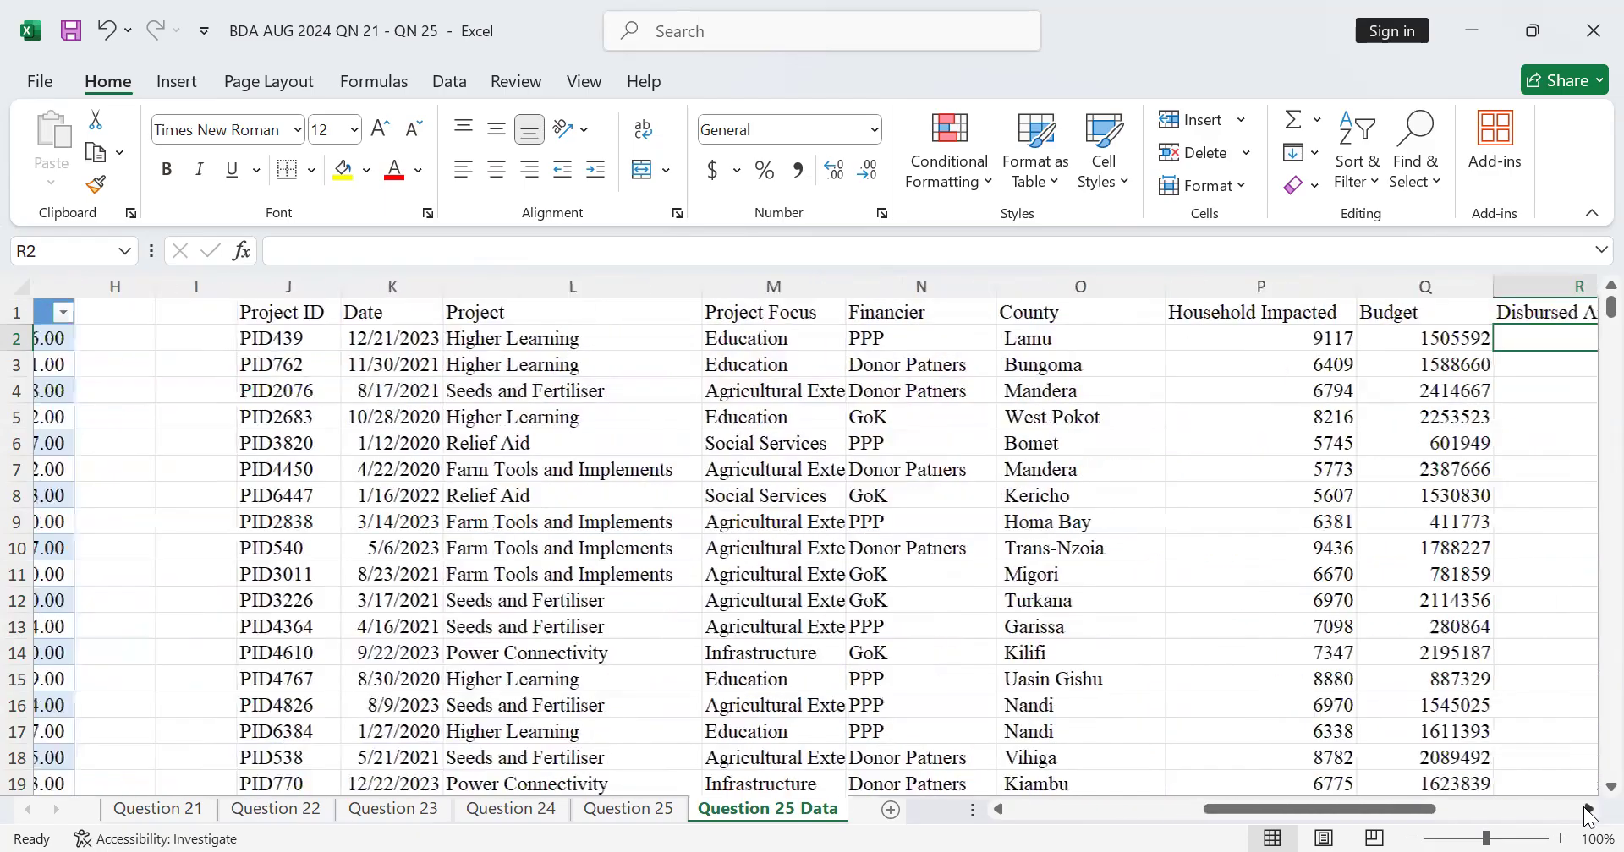
left_click(1588, 812)
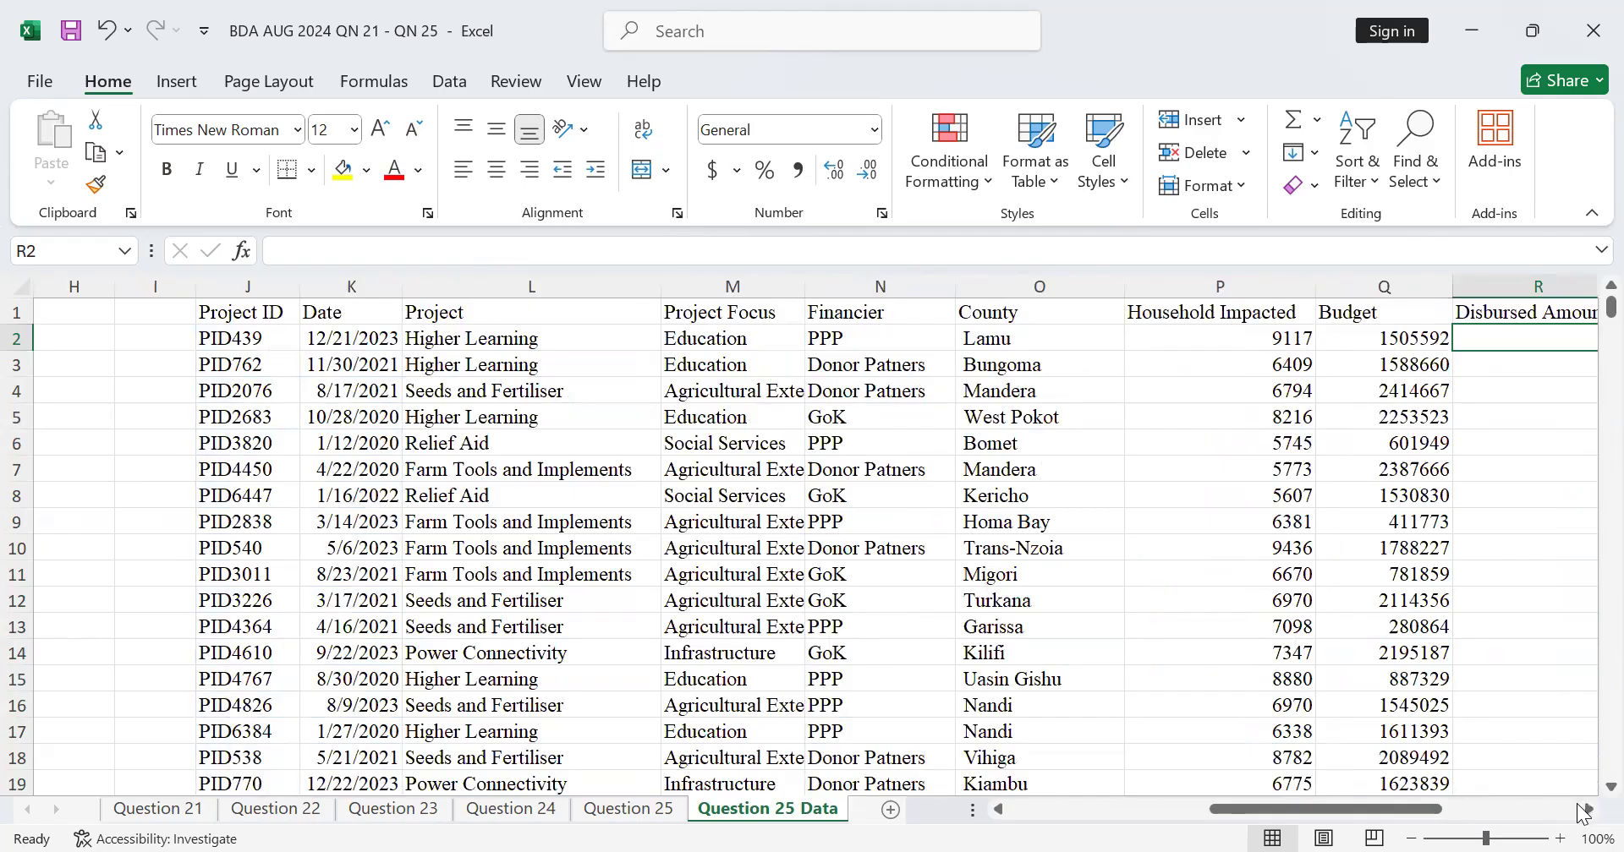
left_click(1582, 810)
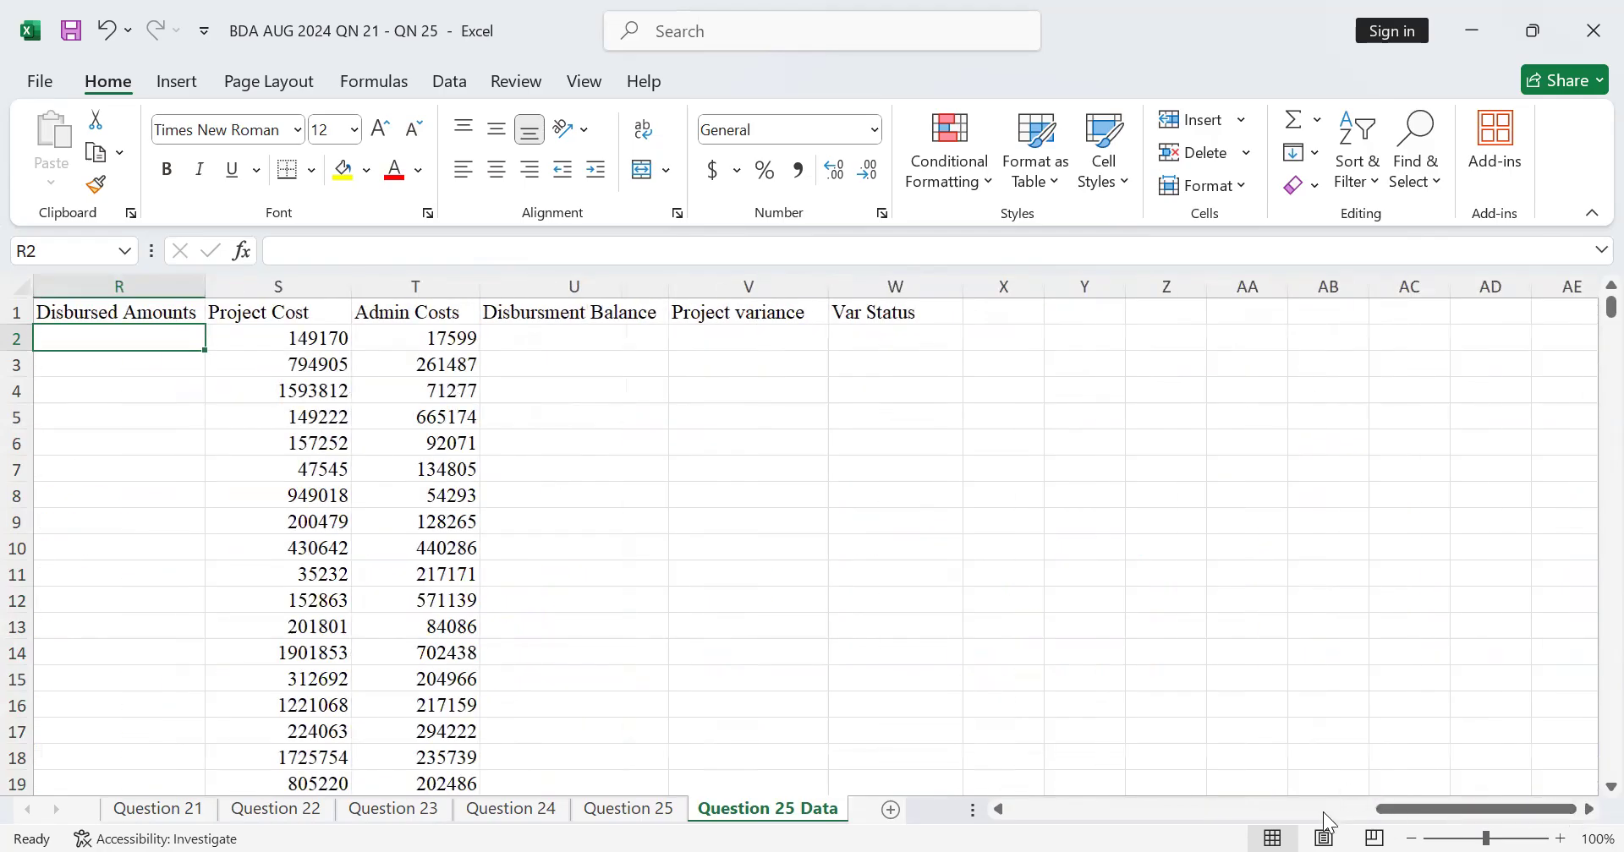
left_click(1286, 812)
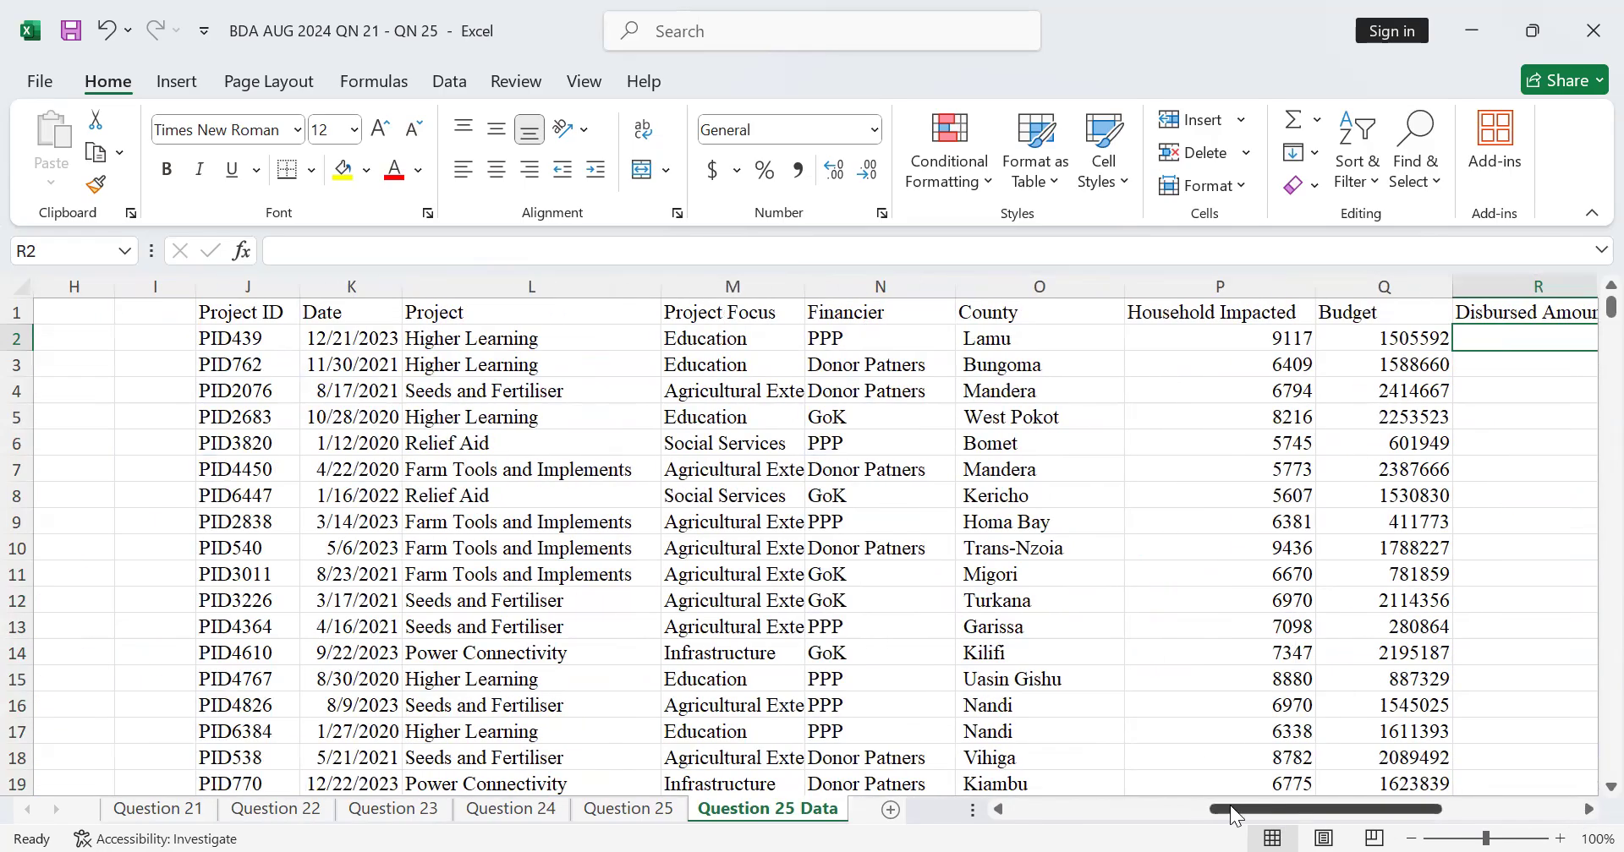
left_click(1069, 810)
left_click_drag(1587, 814, 1587, 814)
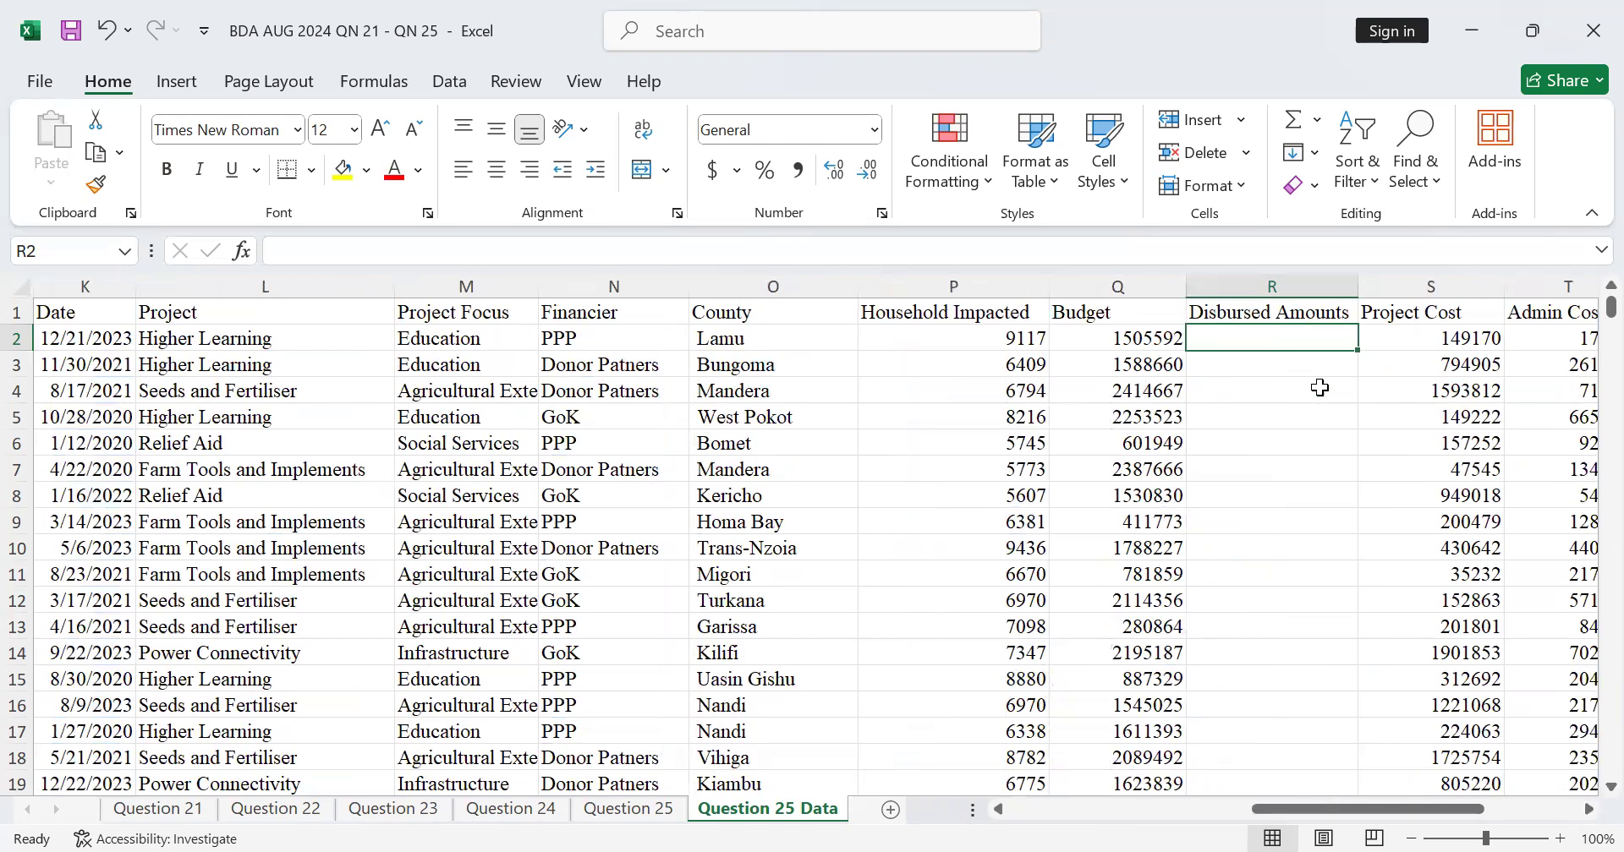
Insert the VLOOKUP function in R2 with the column-locked project ID cell $J2 as its lookup value
type("=")
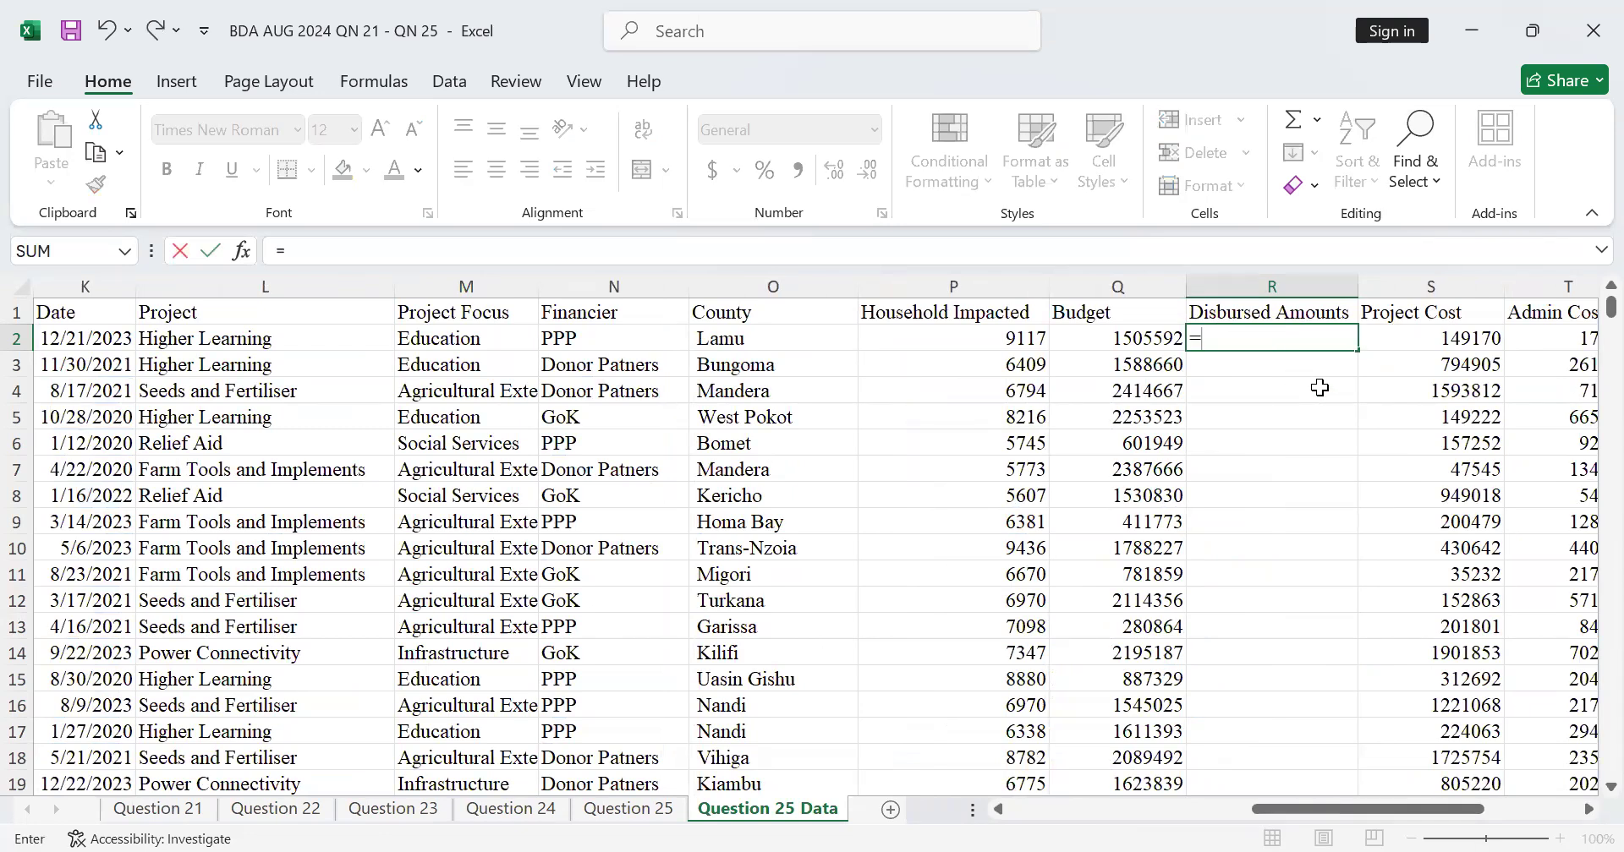
type("v")
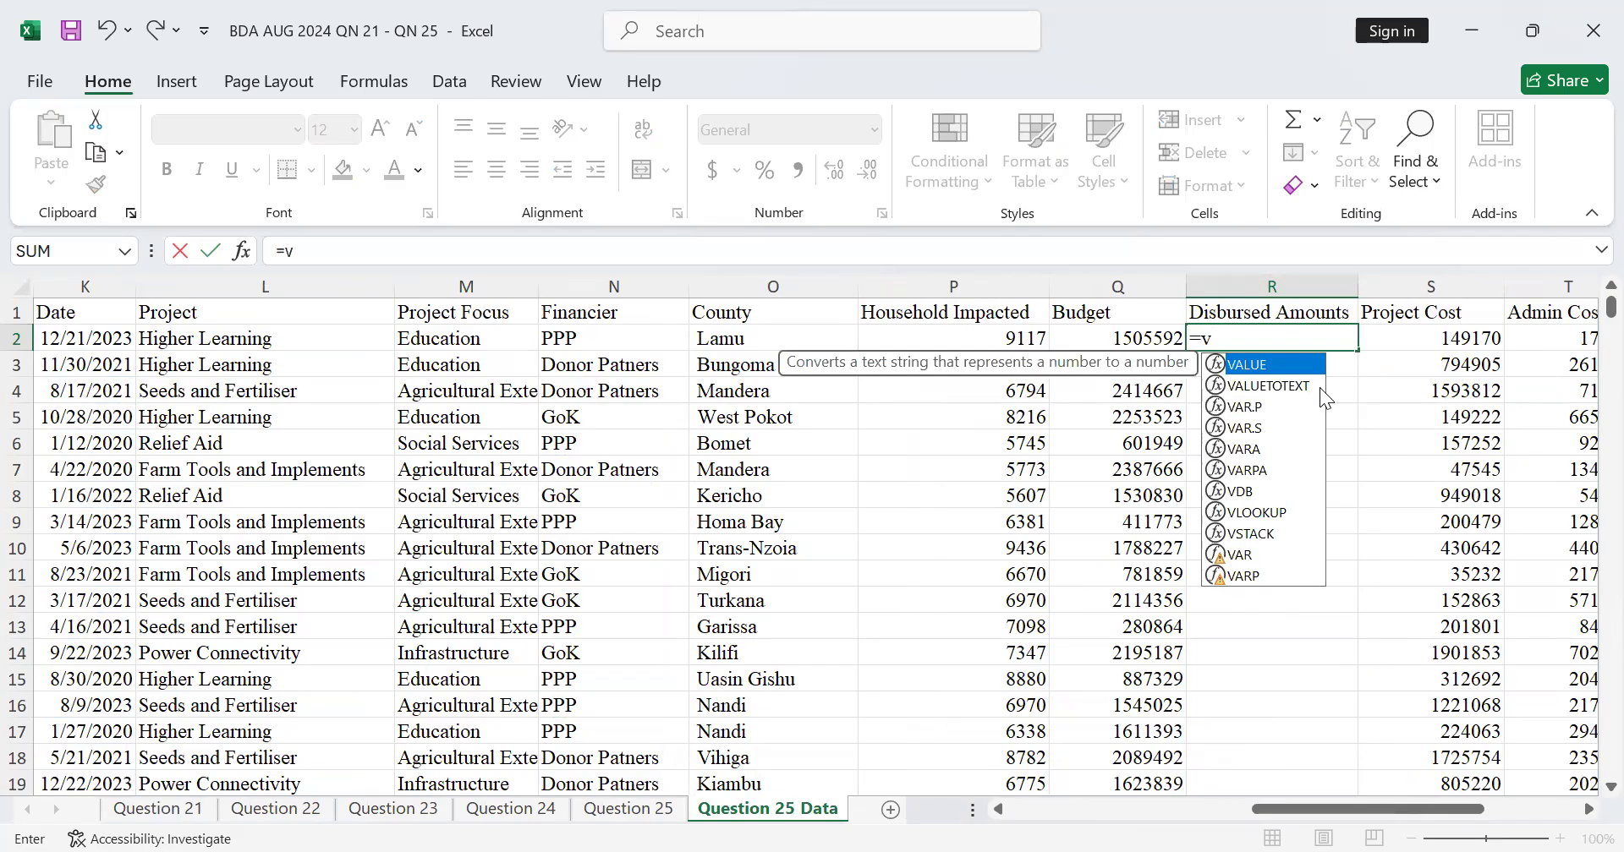
type("lo")
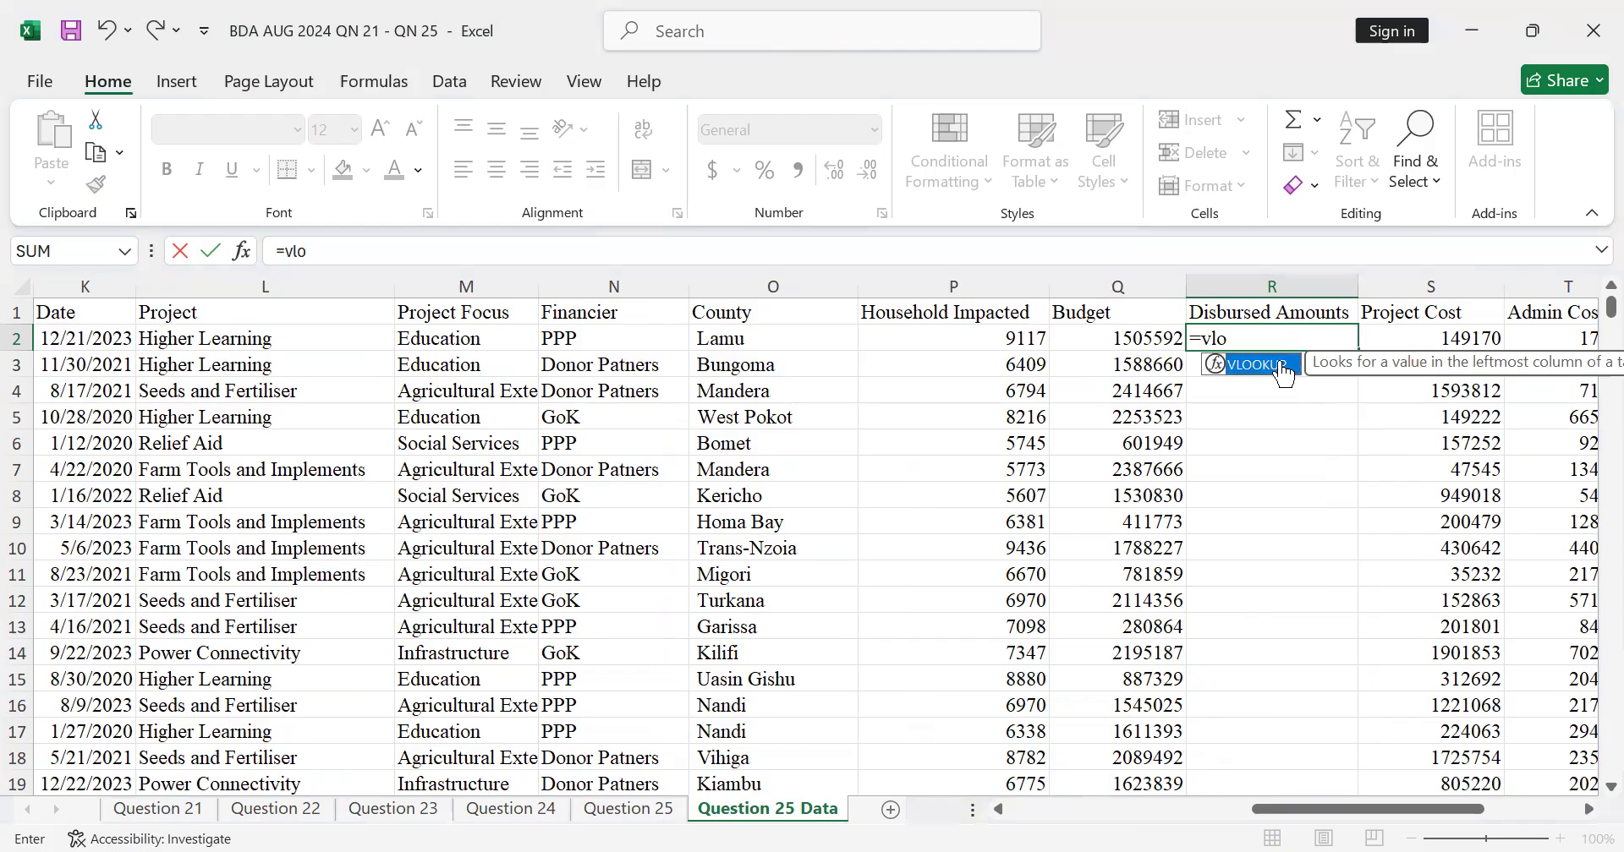
double_click(1283, 370)
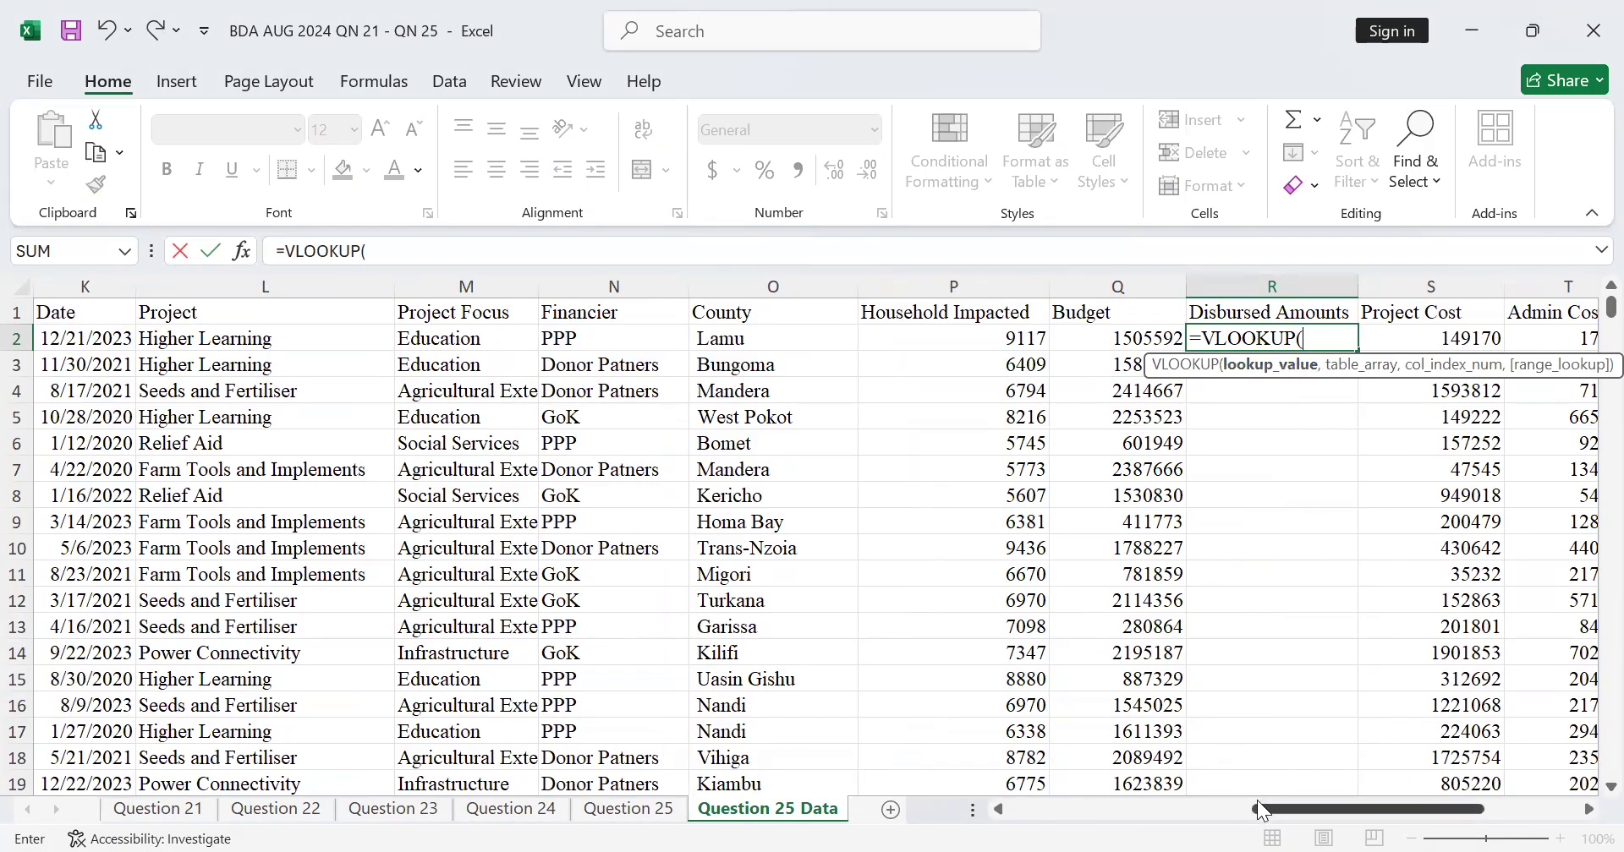
left_click_drag(1260, 810, 1087, 822)
left_click(1093, 339)
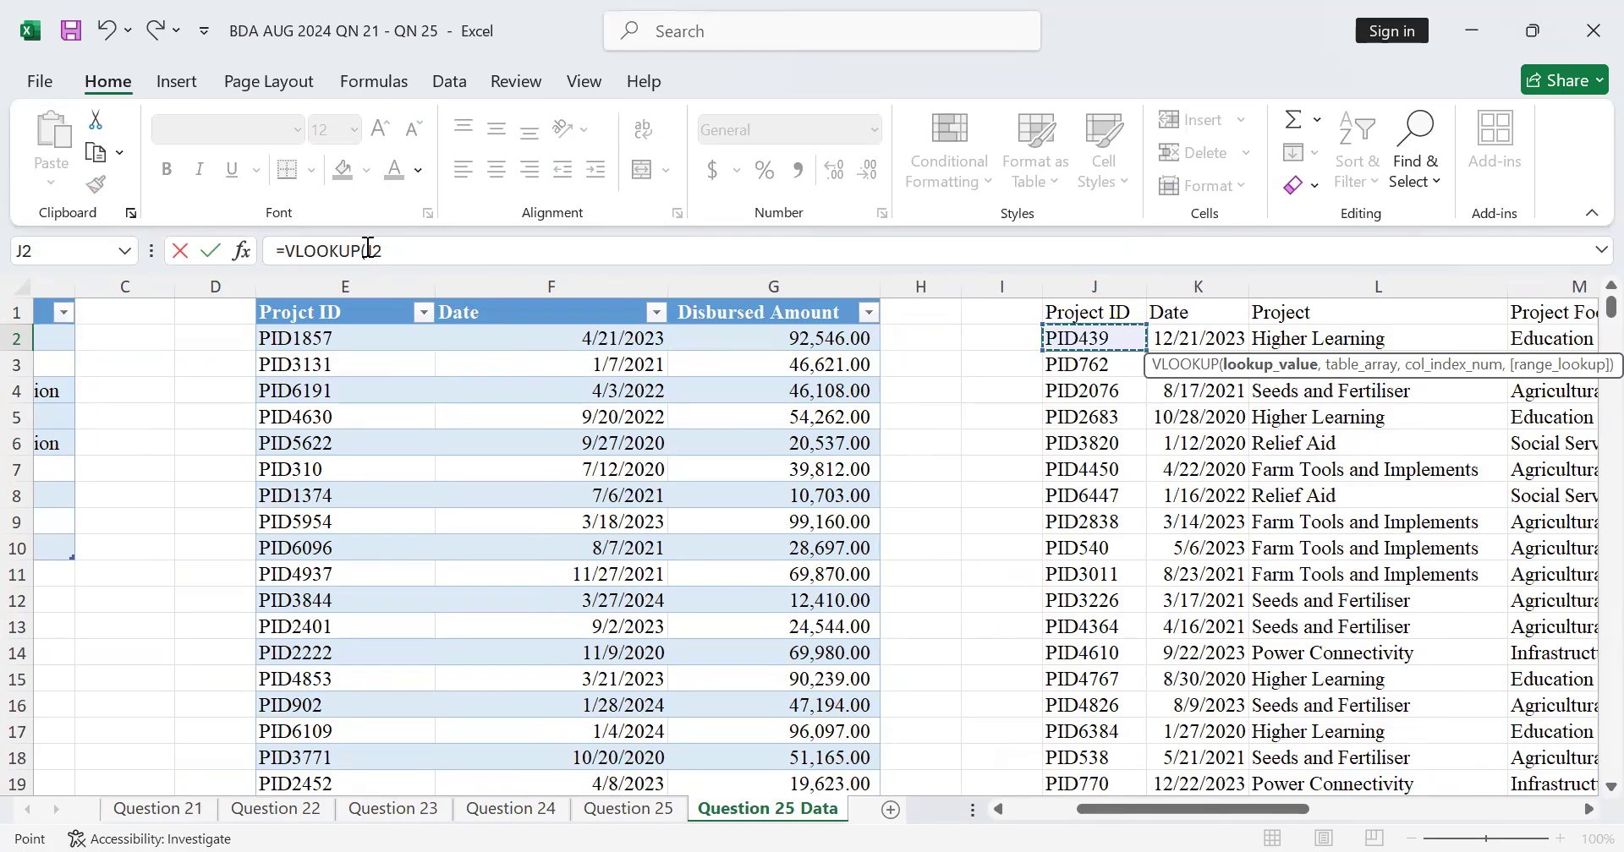
left_click(395, 247)
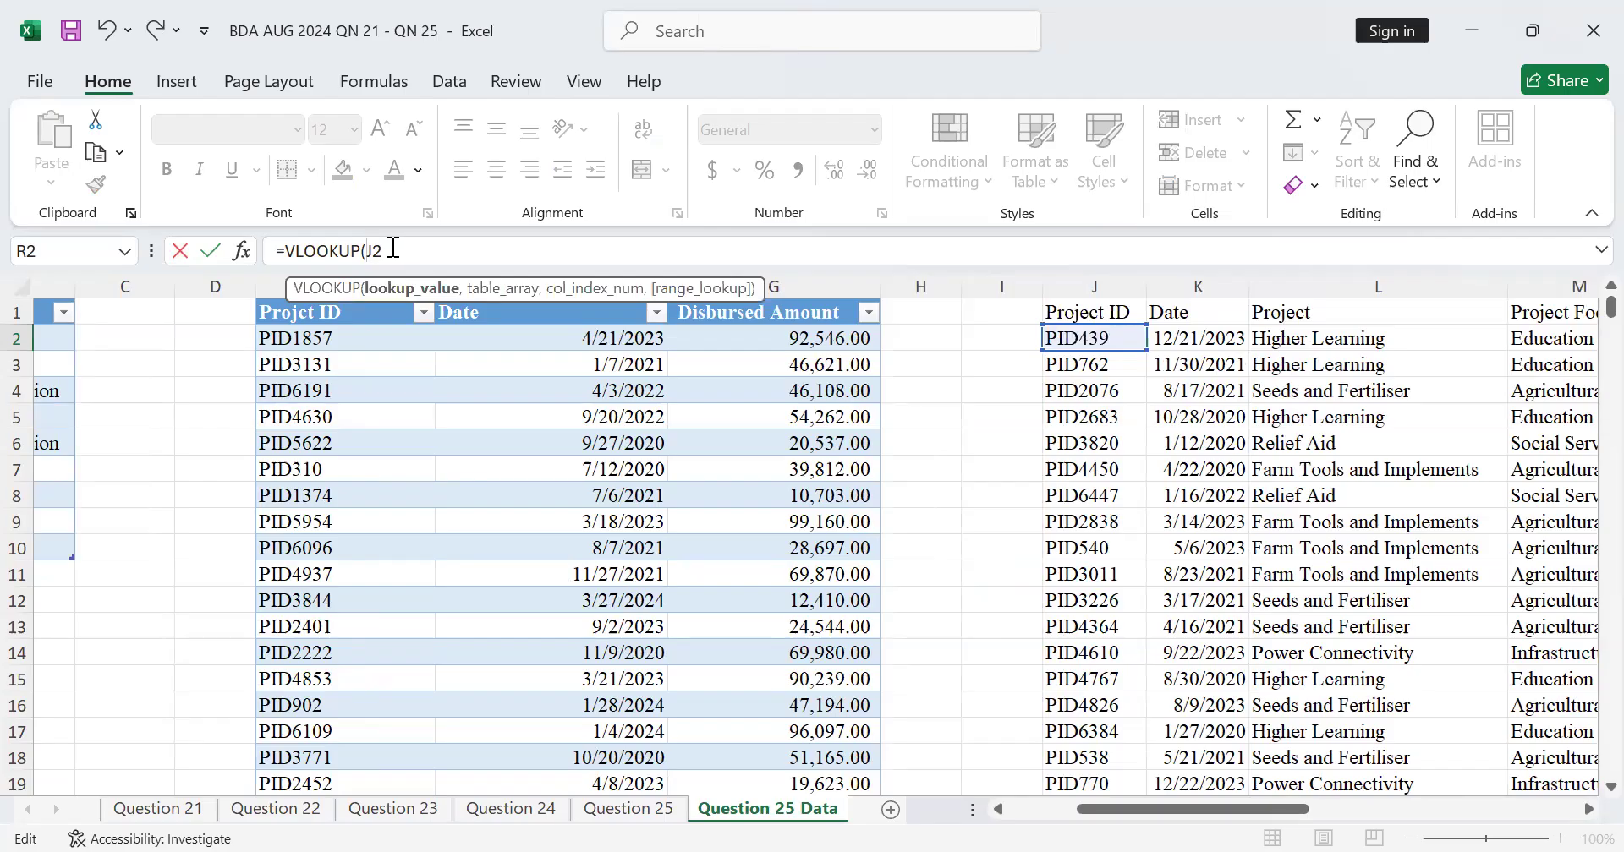
key("Left")
key("Left")
type(",")
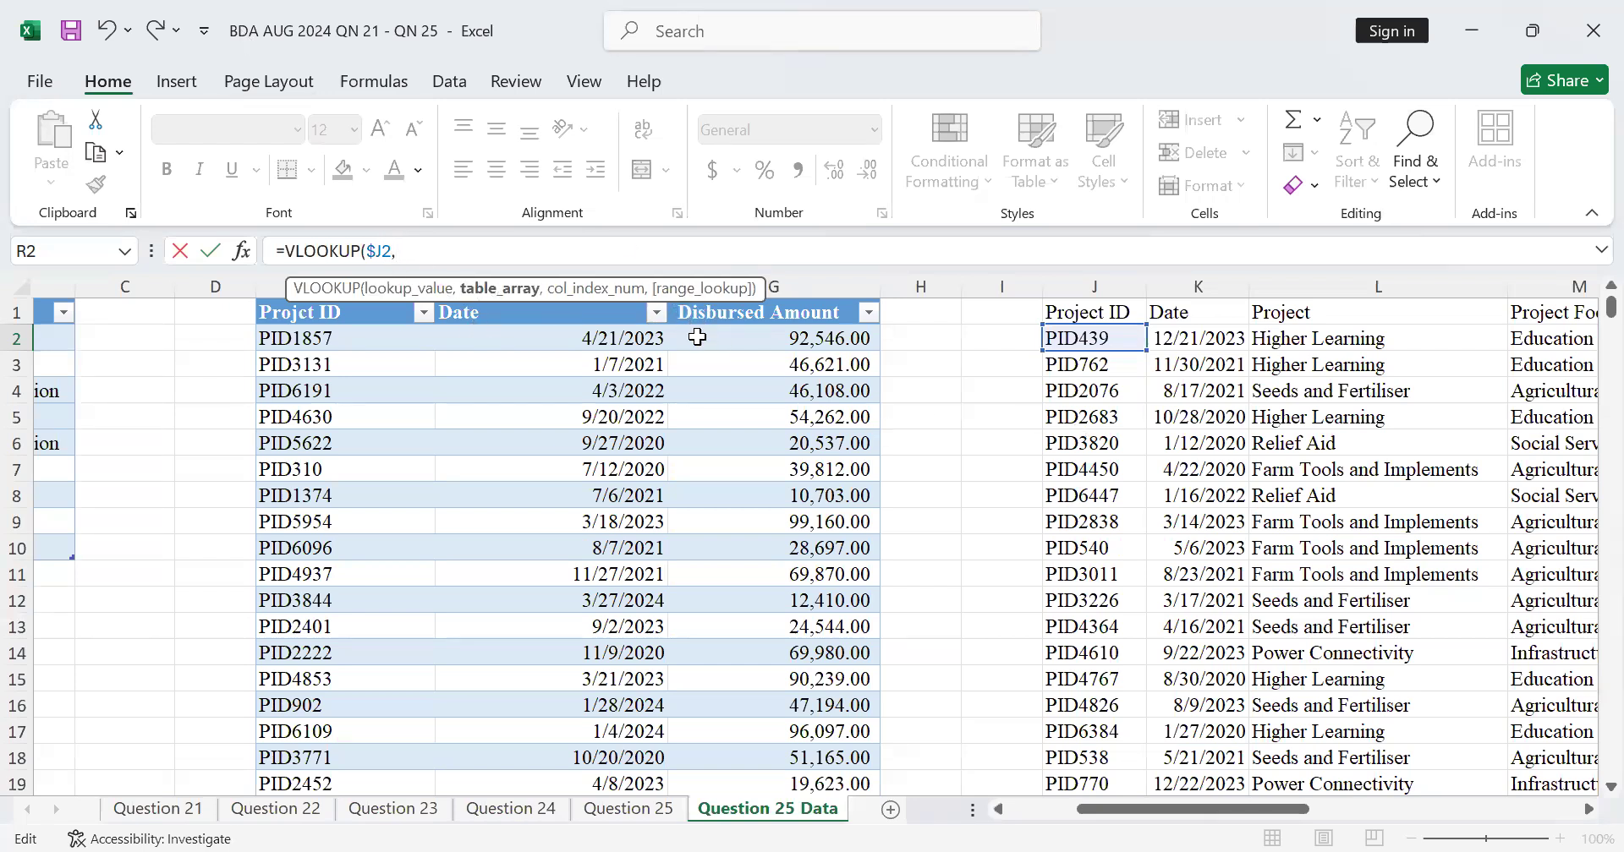
Use the disbursement table's columns E:G as the table array of the R2 lookup
left_click(305, 320)
left_click_drag(331, 324, 783, 314)
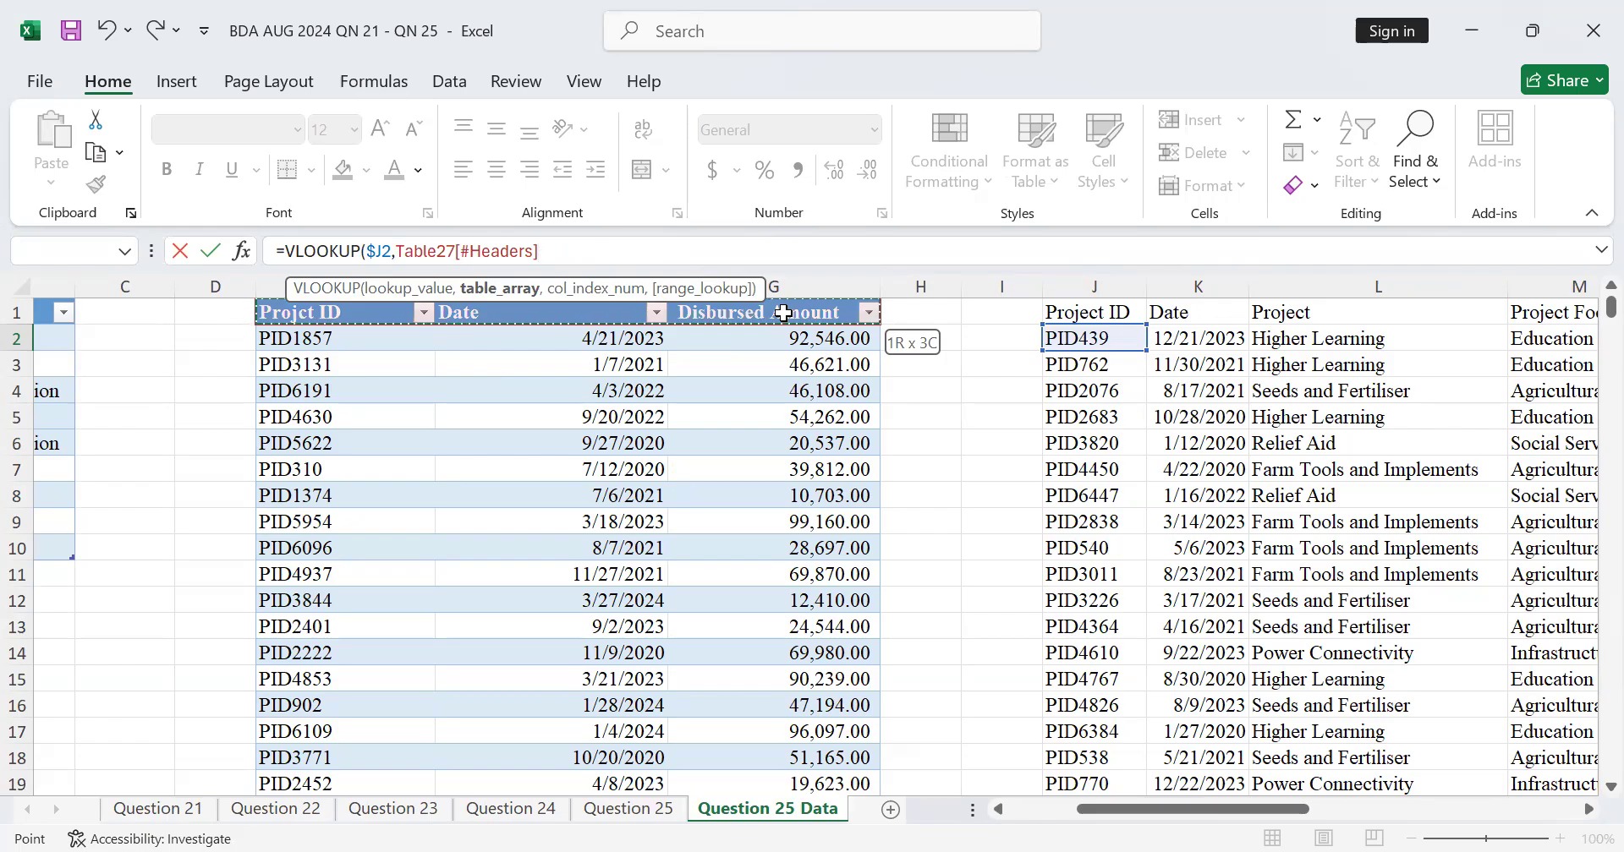
key("ctrl+shift+Down")
key("ctrl+shift+Down")
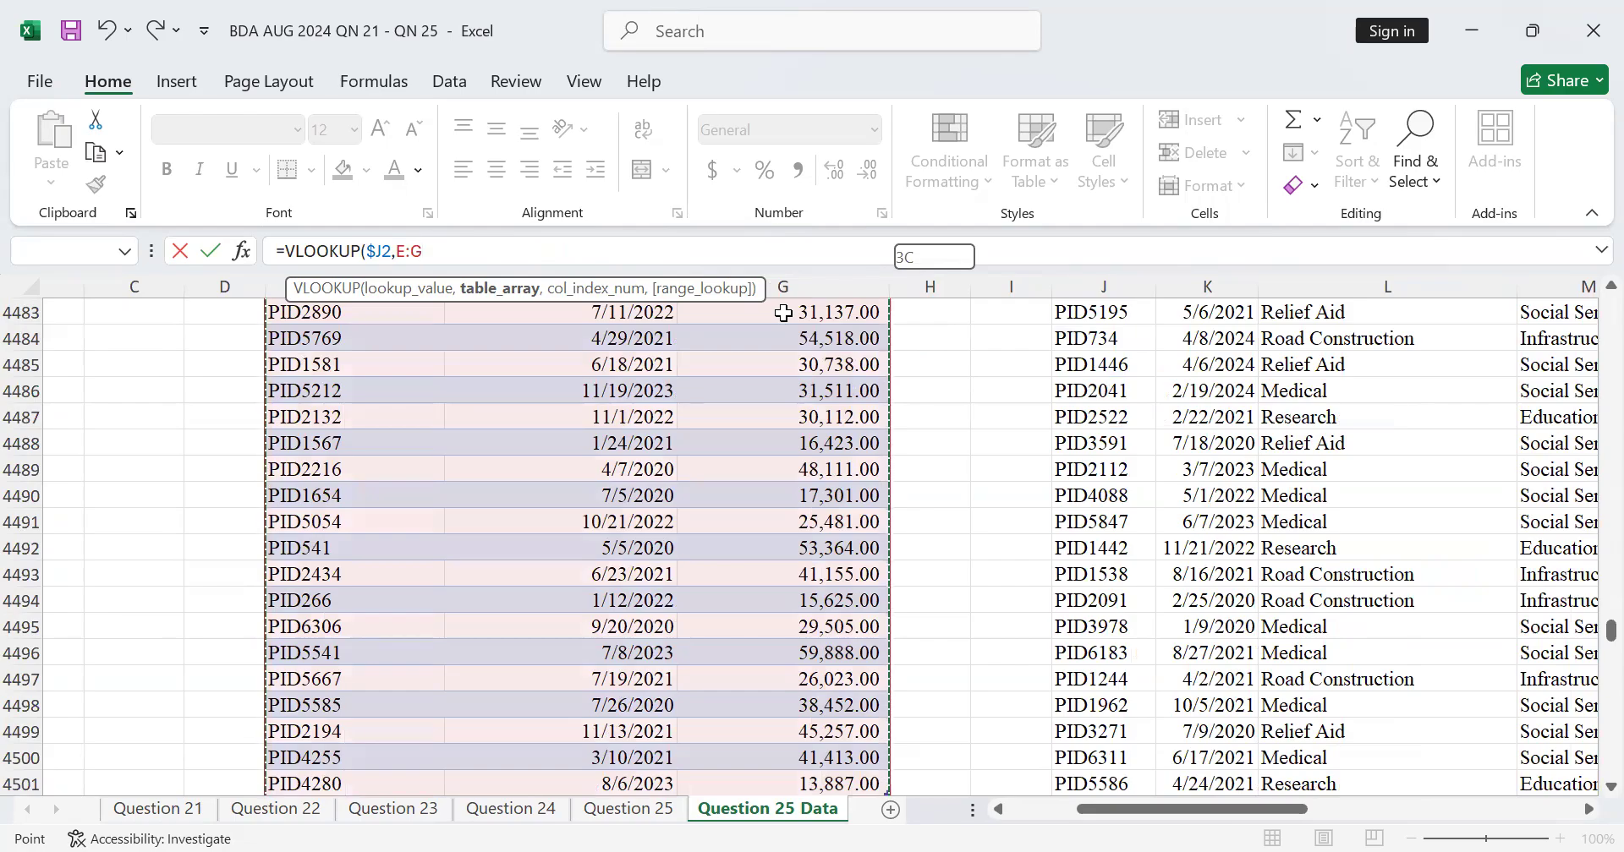
type(",")
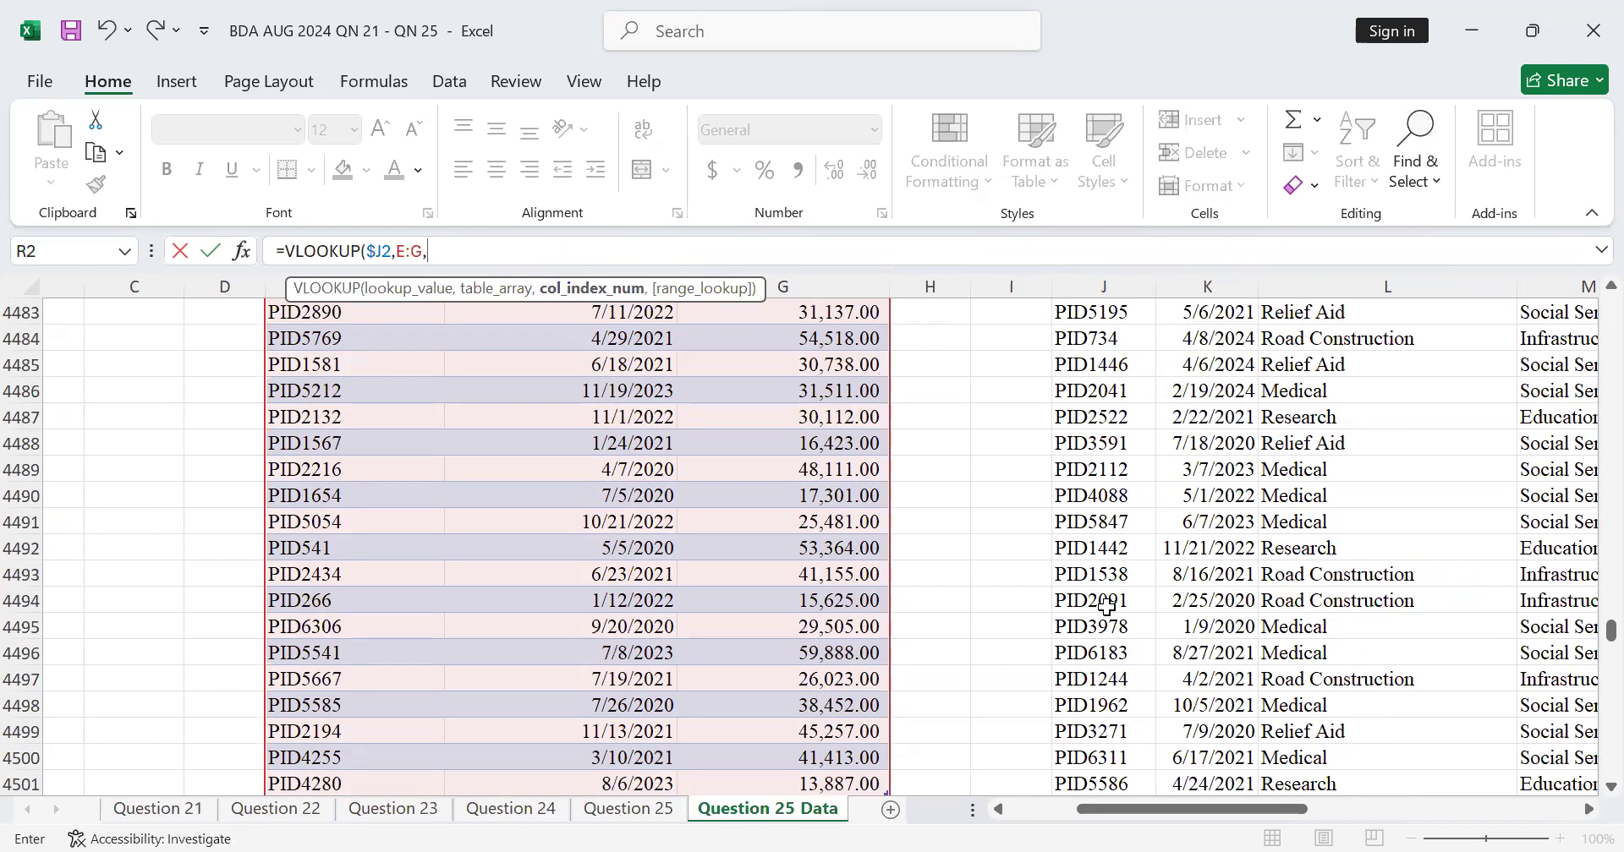
Set column index 3, leave the range lookup argument empty and complete R2 as =VLOOKUP($J2,E:G,3,)
scroll(1588, 651, "up", 20)
left_click_drag(1590, 638, 1588, 303)
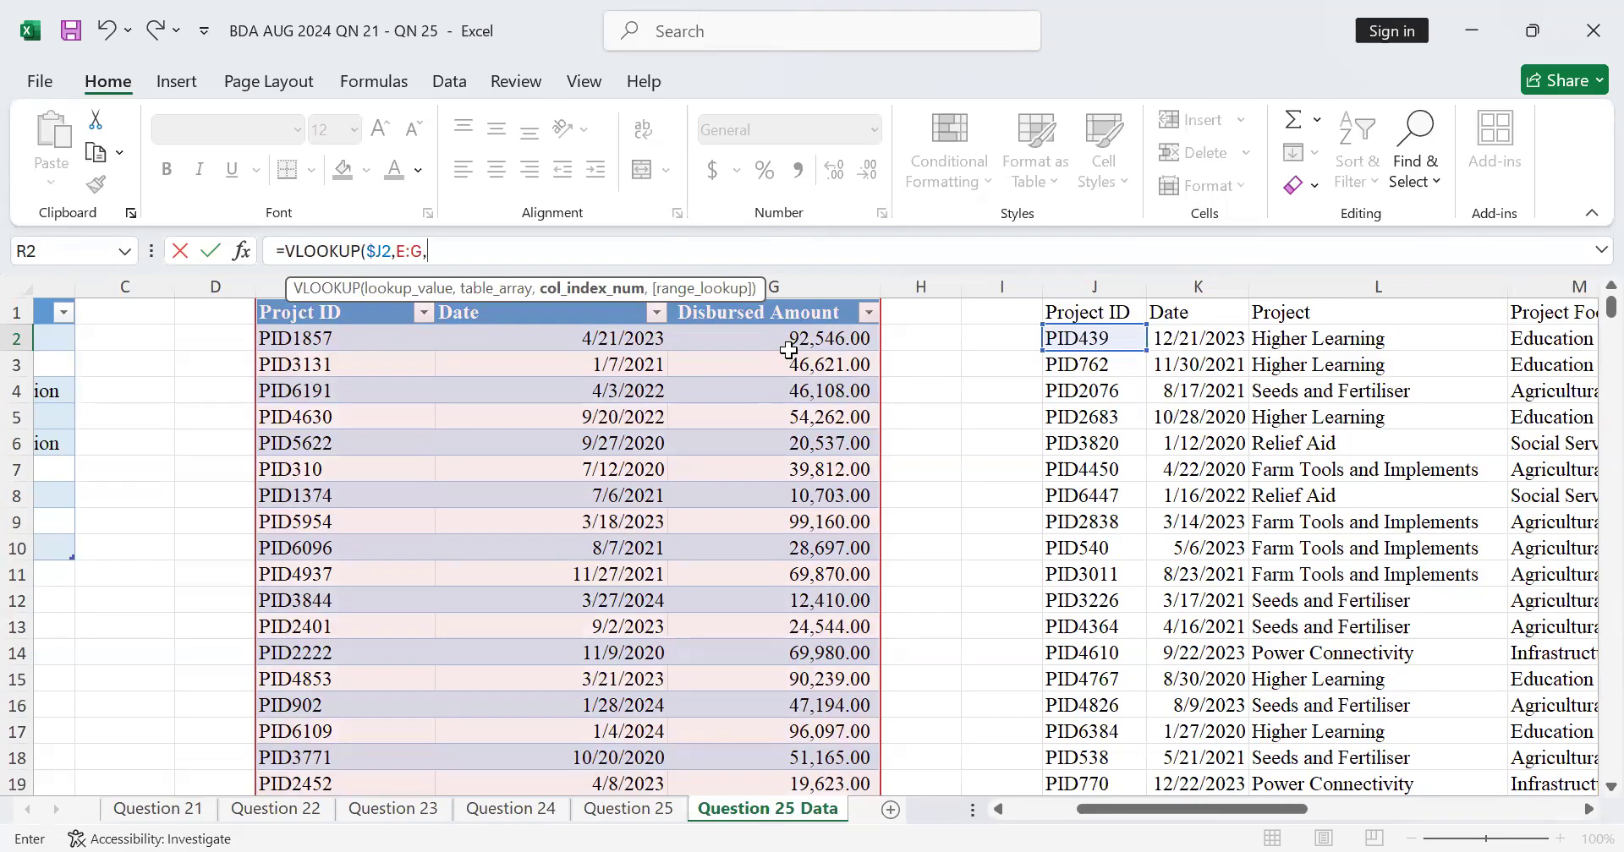
type("3,")
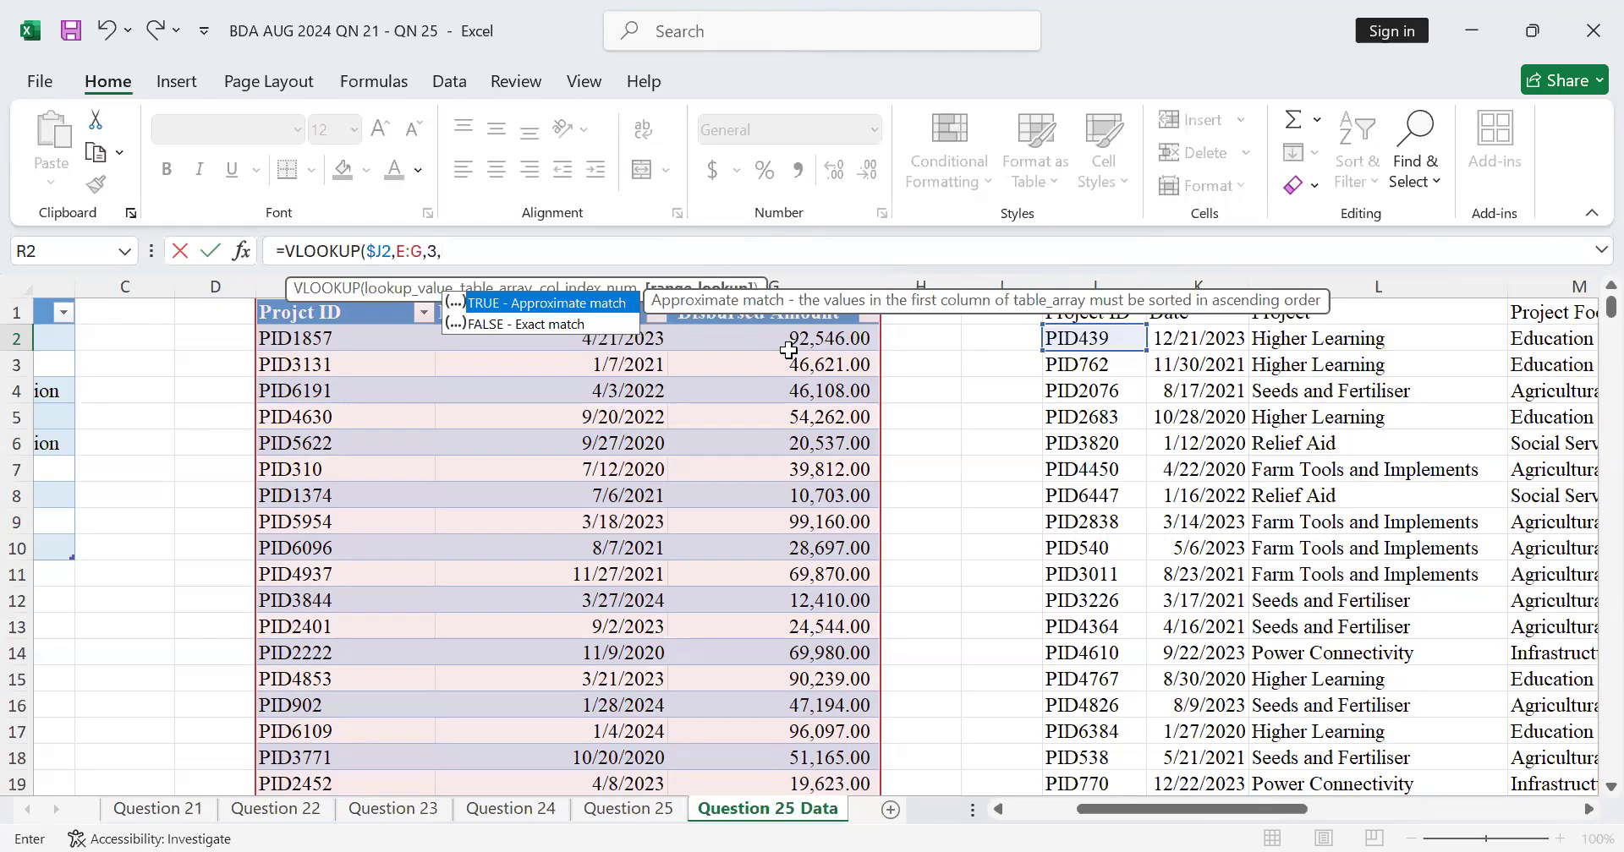
type("0)")
key("Return")
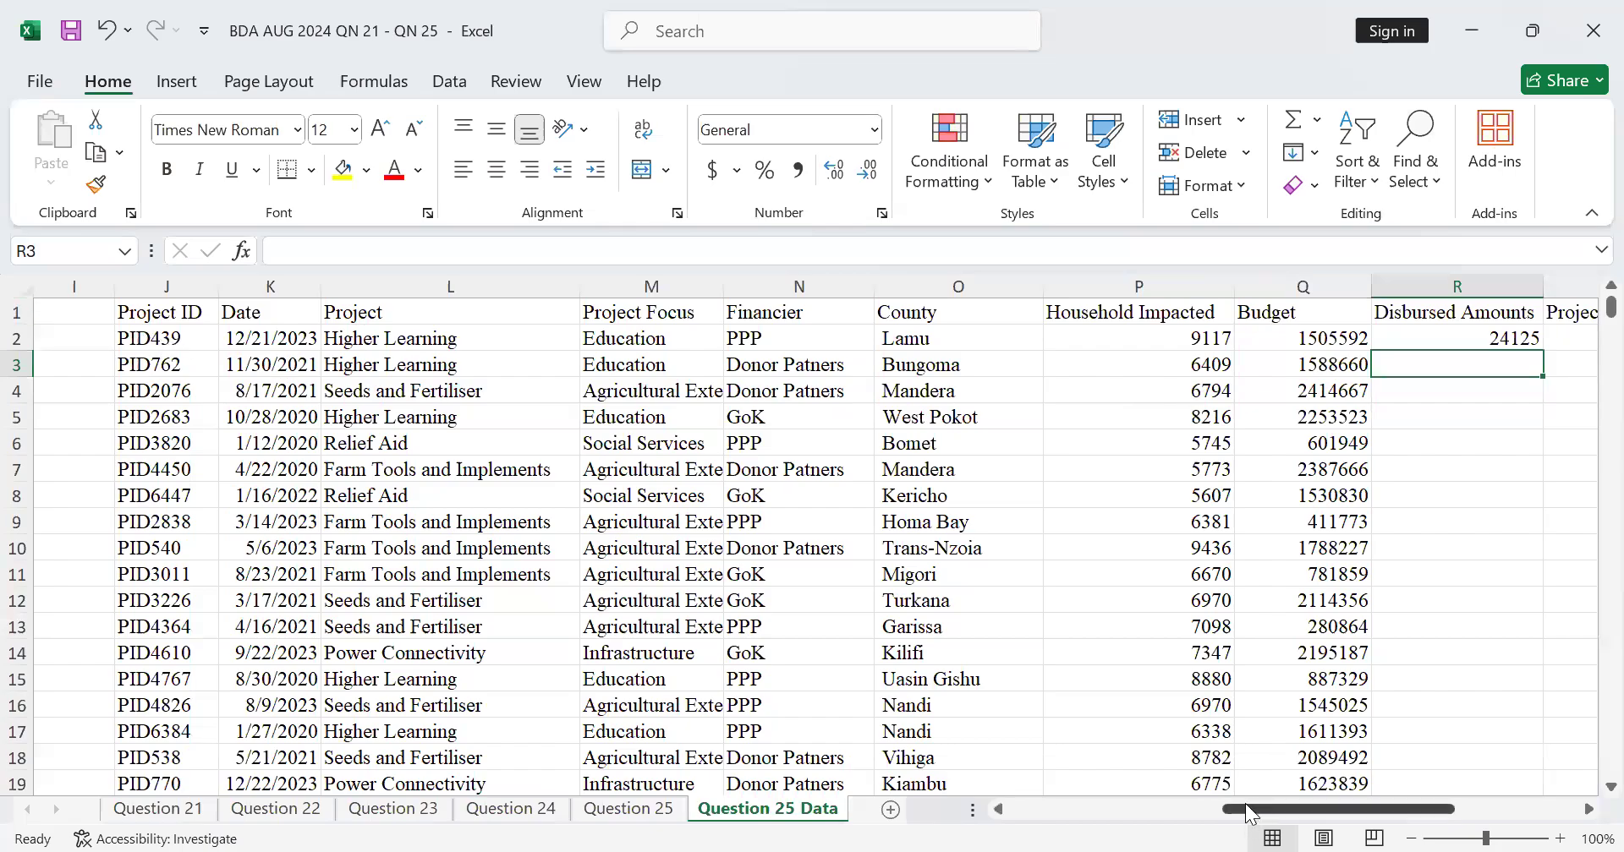
Fill the VLOOKUP formula from R2 down the whole Disbursed Amounts column and review the results
left_click_drag(1245, 809, 1031, 810)
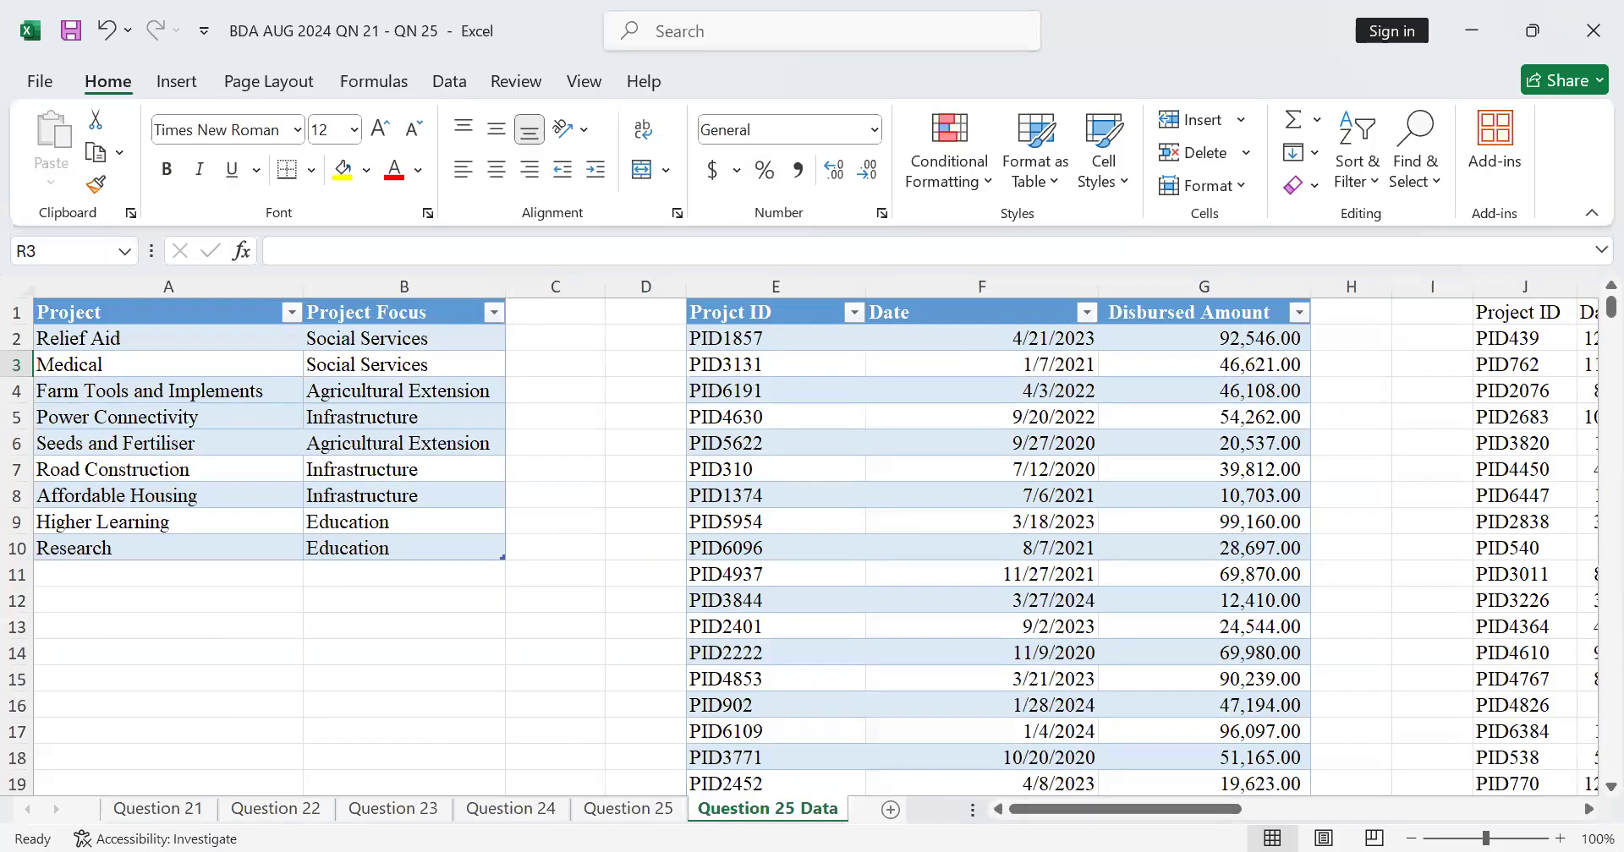
left_click(1587, 810)
left_click(1587, 810)
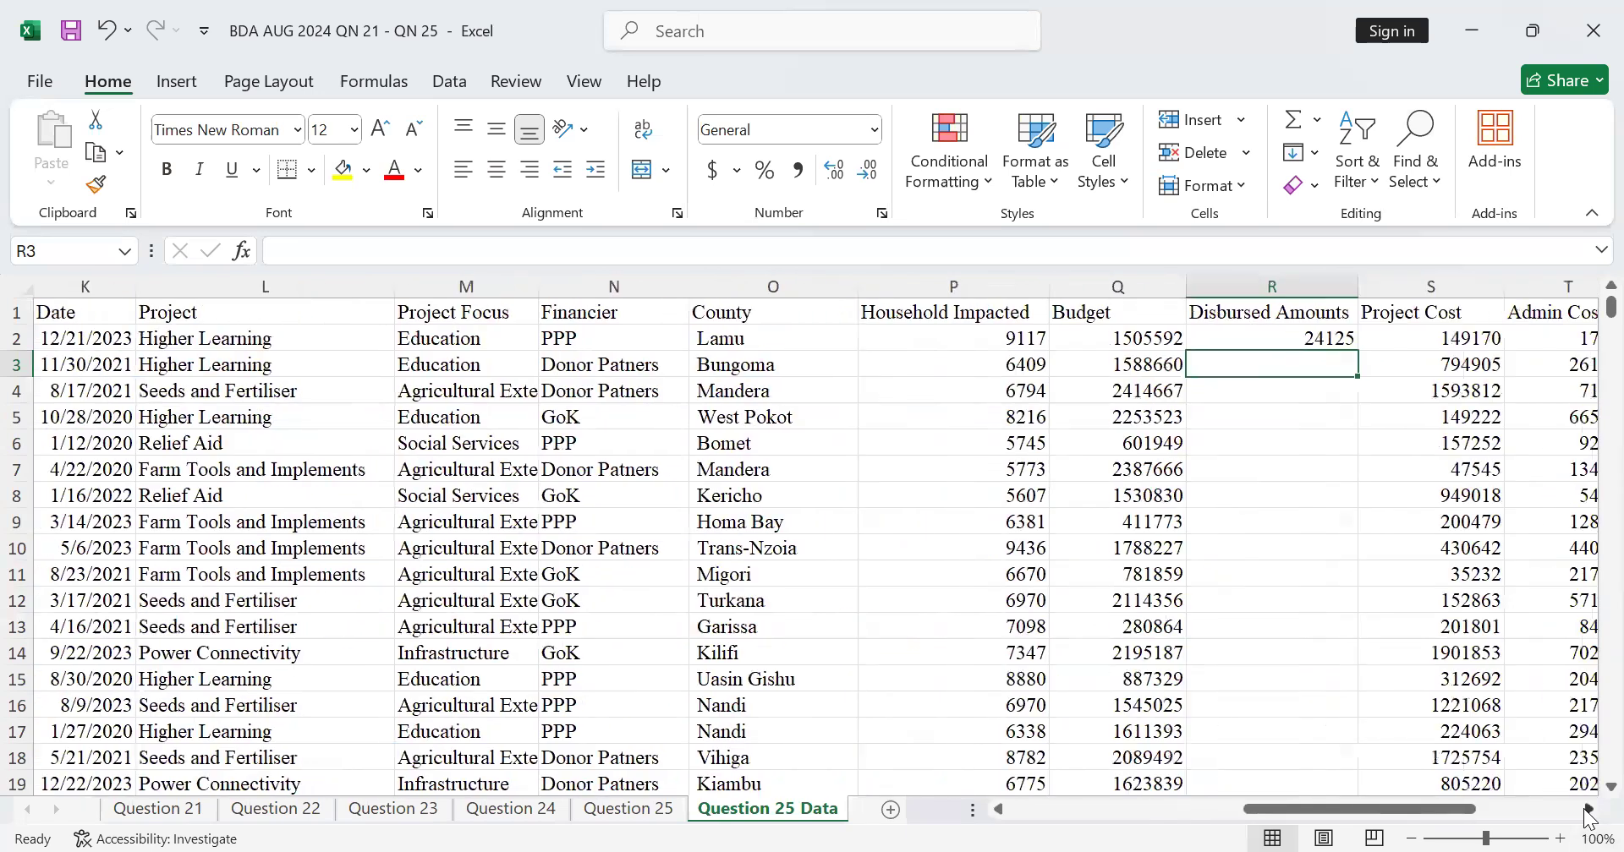
left_click(931, 342)
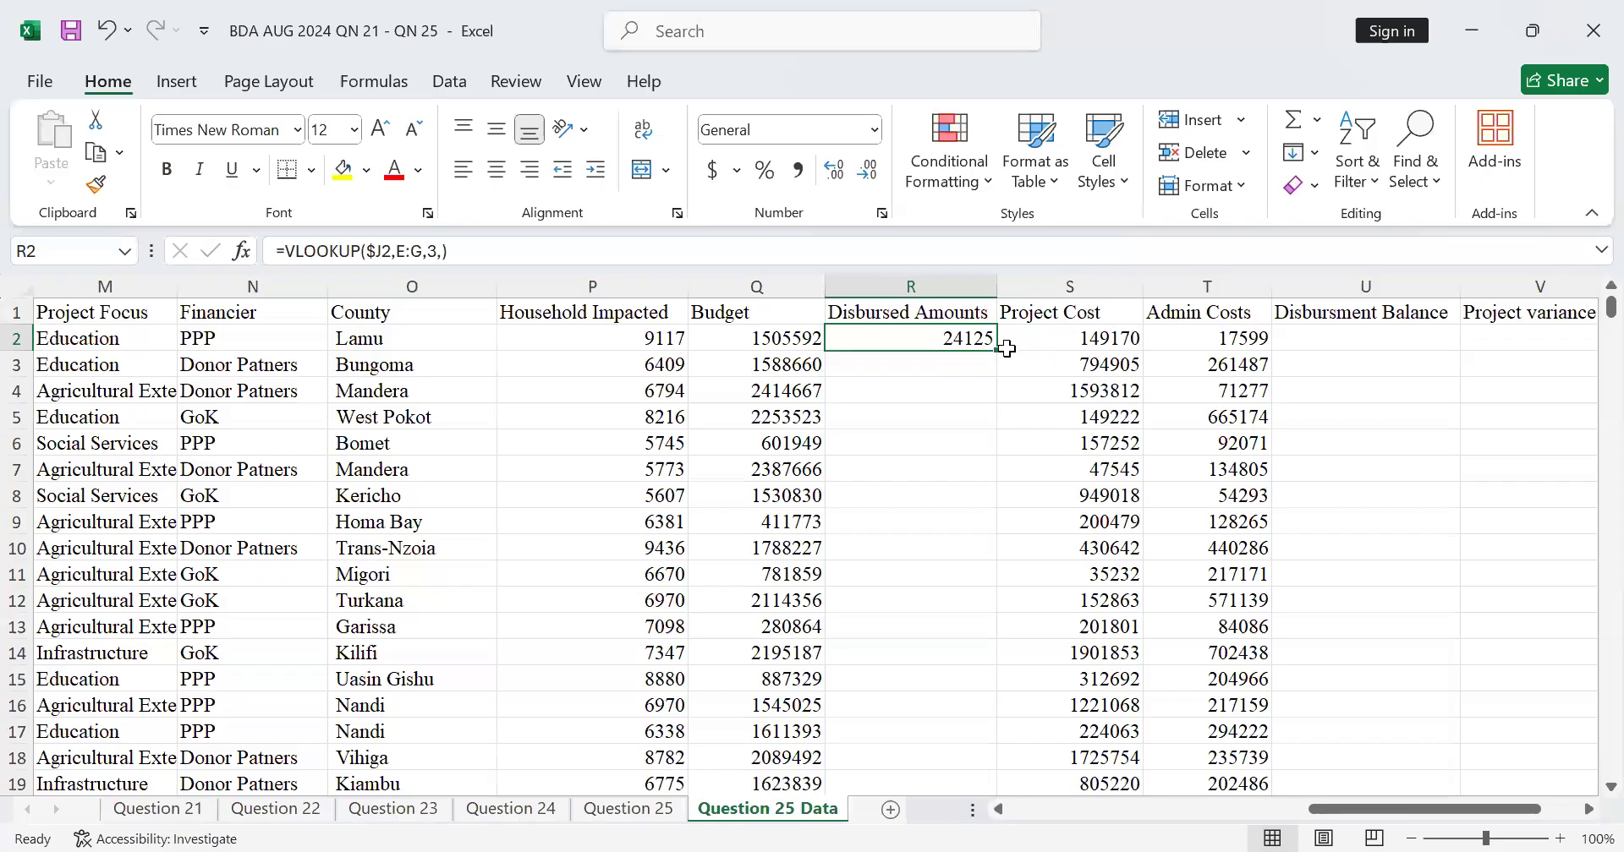
left_click_drag(999, 347, 999, 347)
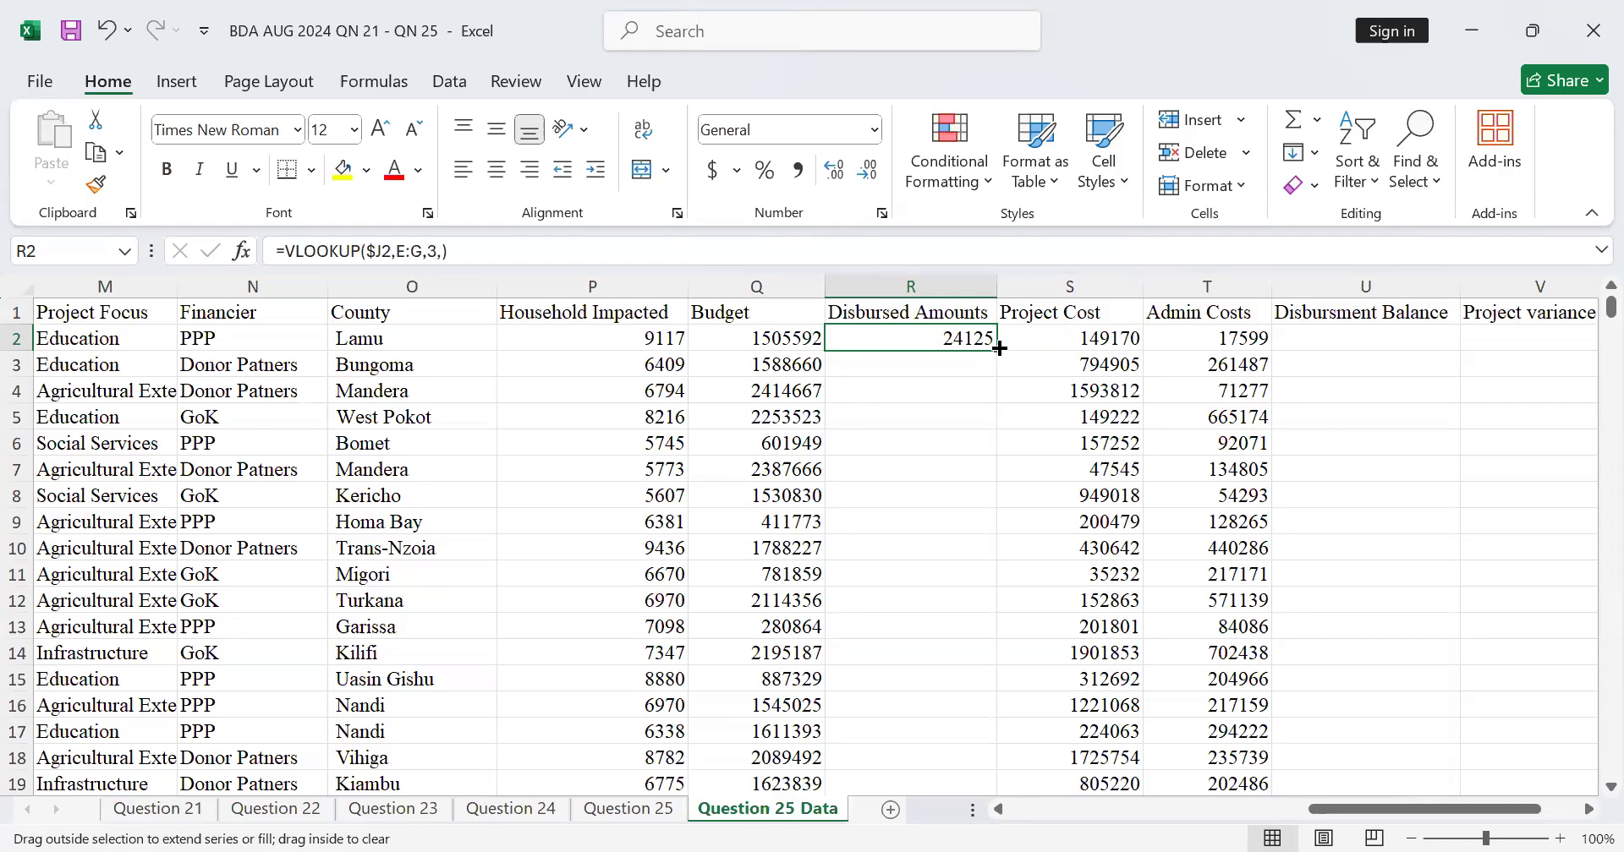
left_click_drag(999, 347, 999, 348)
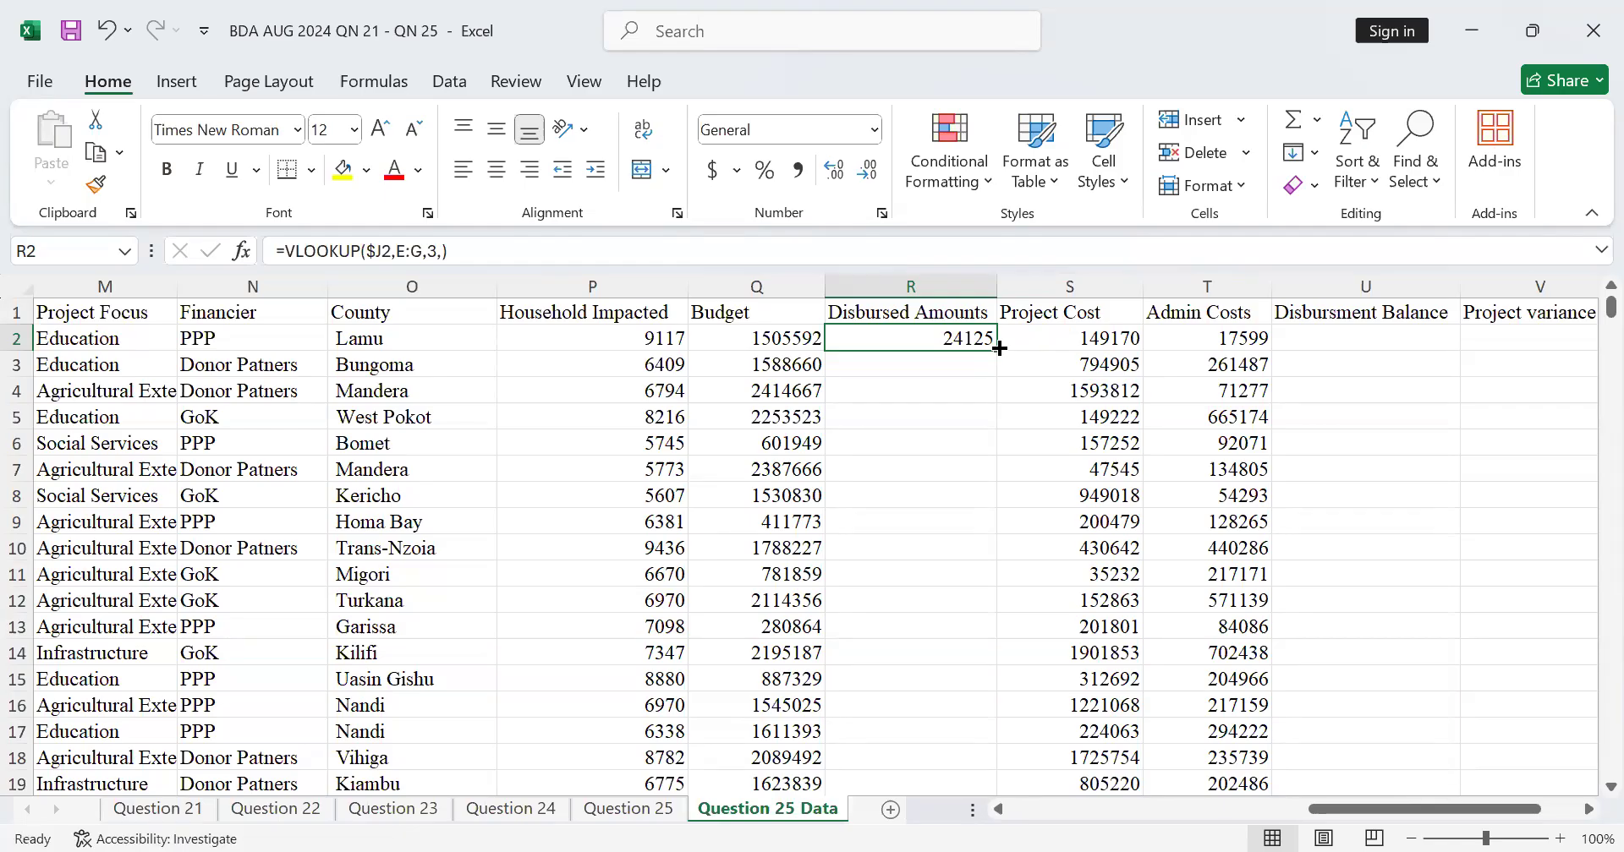
double_click(999, 348)
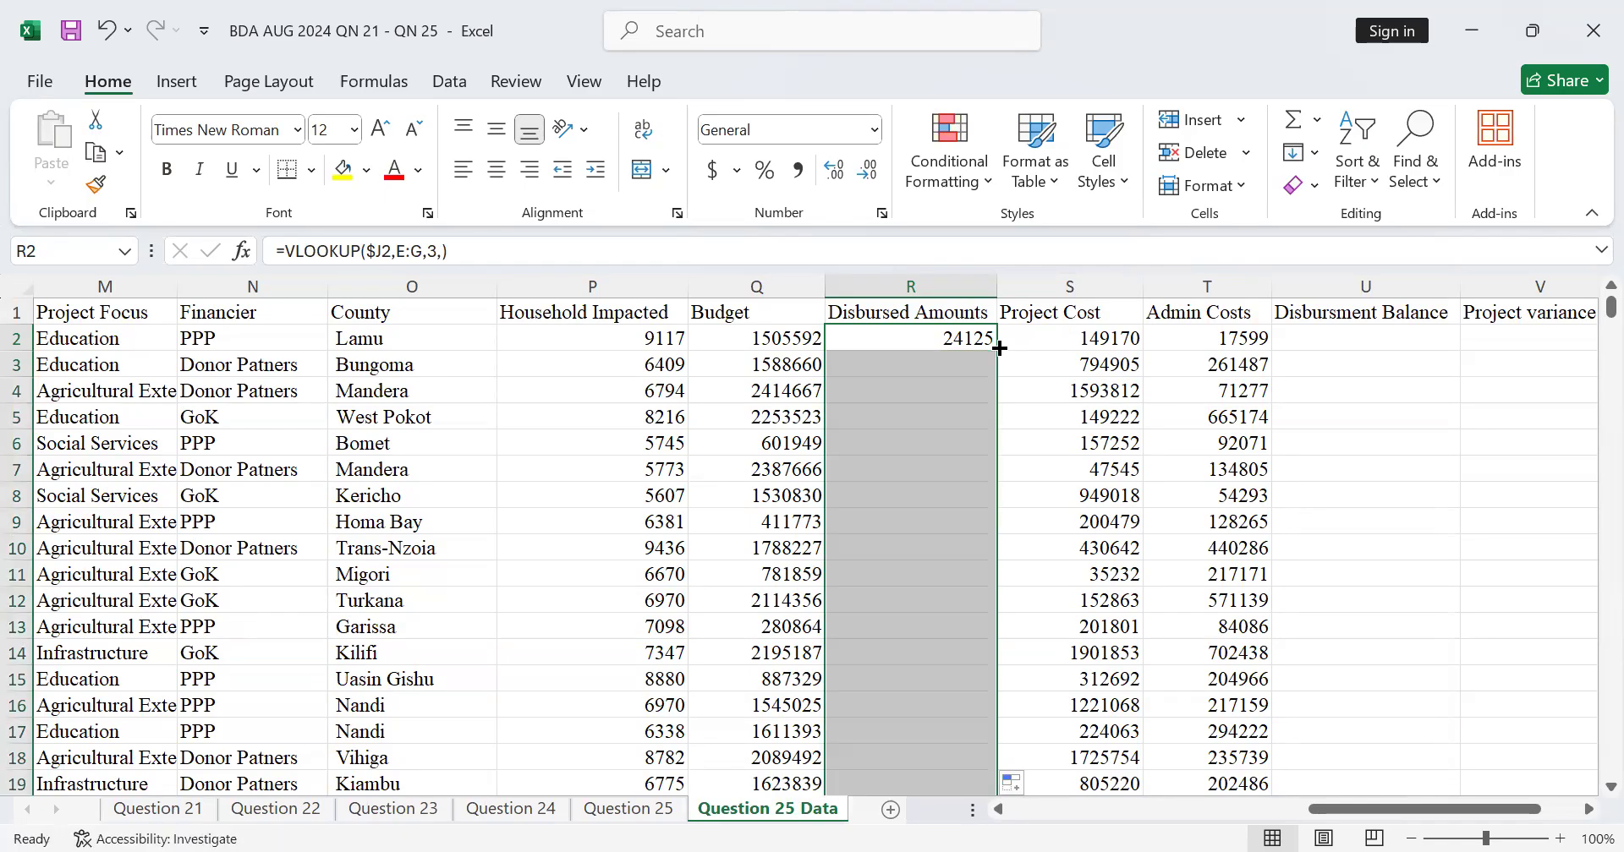
scroll(999, 348, "down", 6)
scroll(1001, 376, "up", 6)
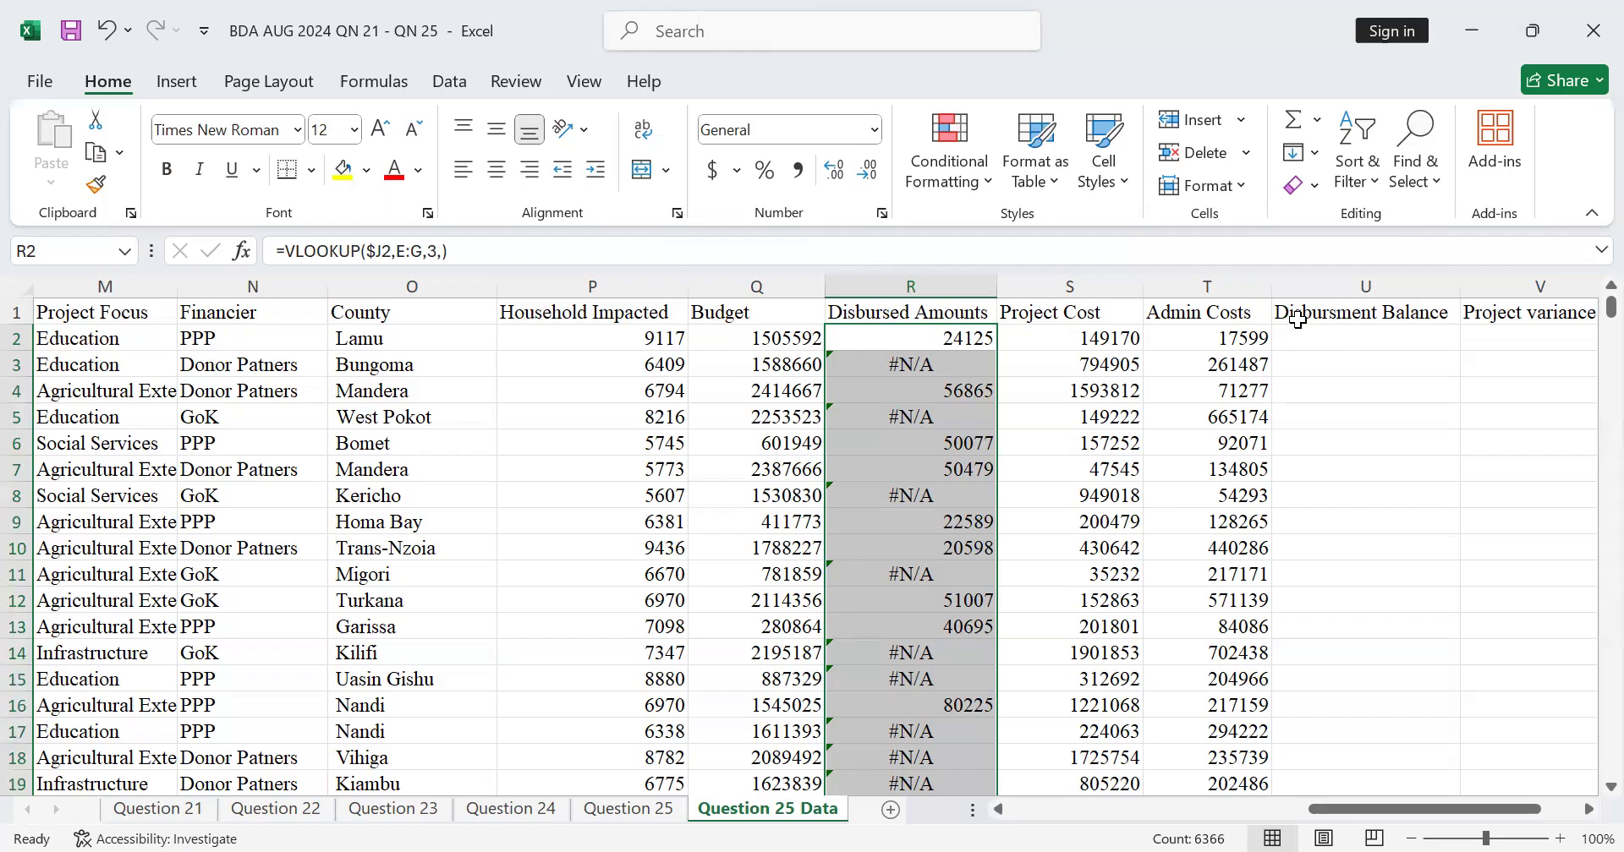
Start wrapping the VLOOKUP formula in R2 of Disbursed Amounts in an IFERROR function
left_click(988, 338)
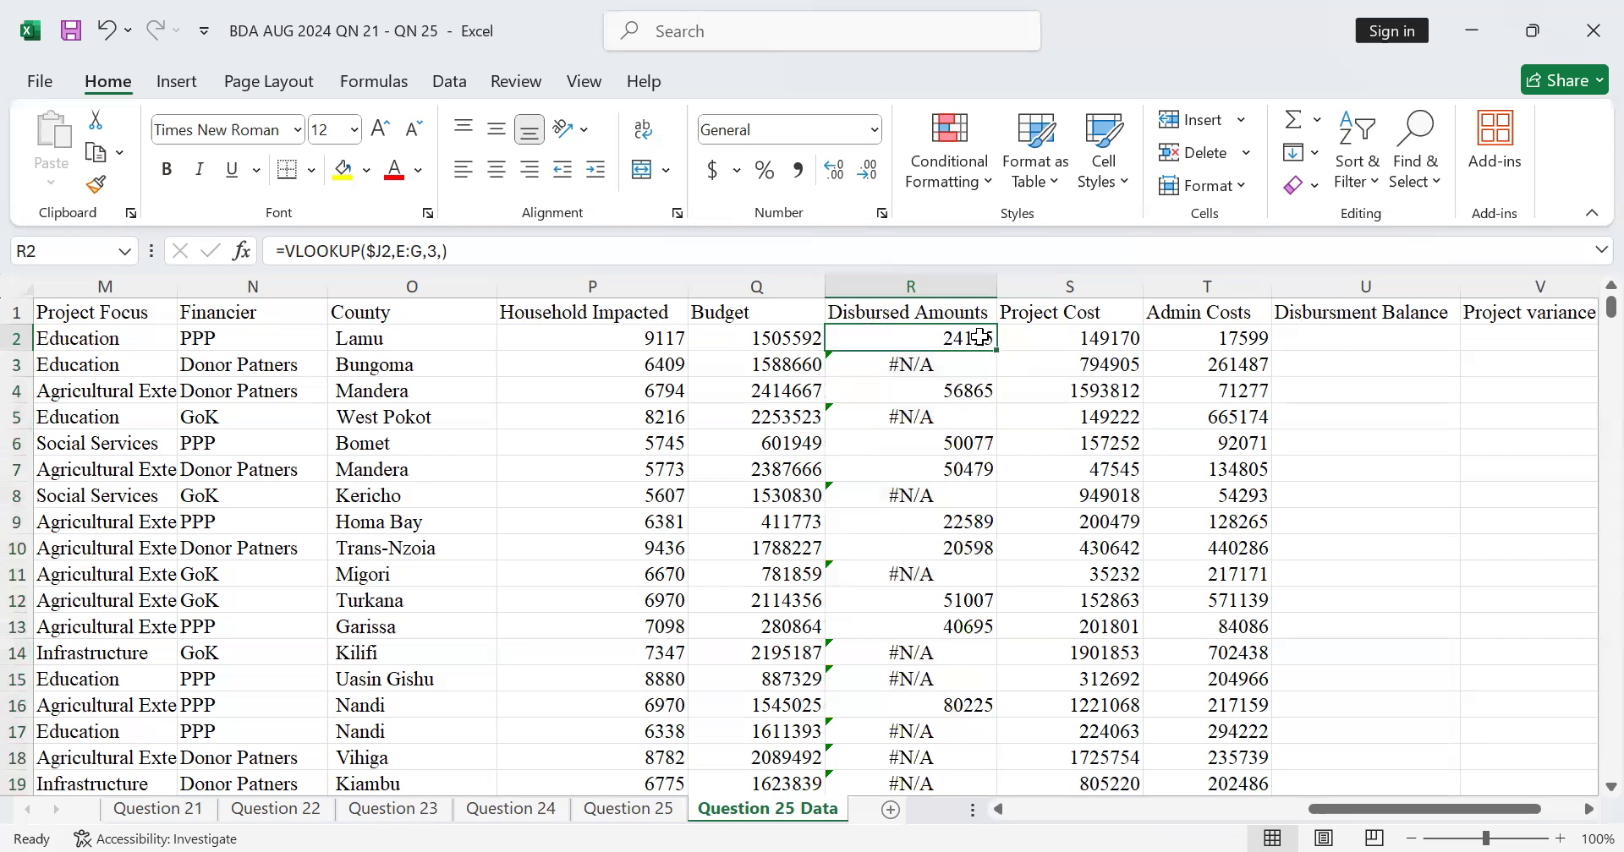
double_click(981, 338)
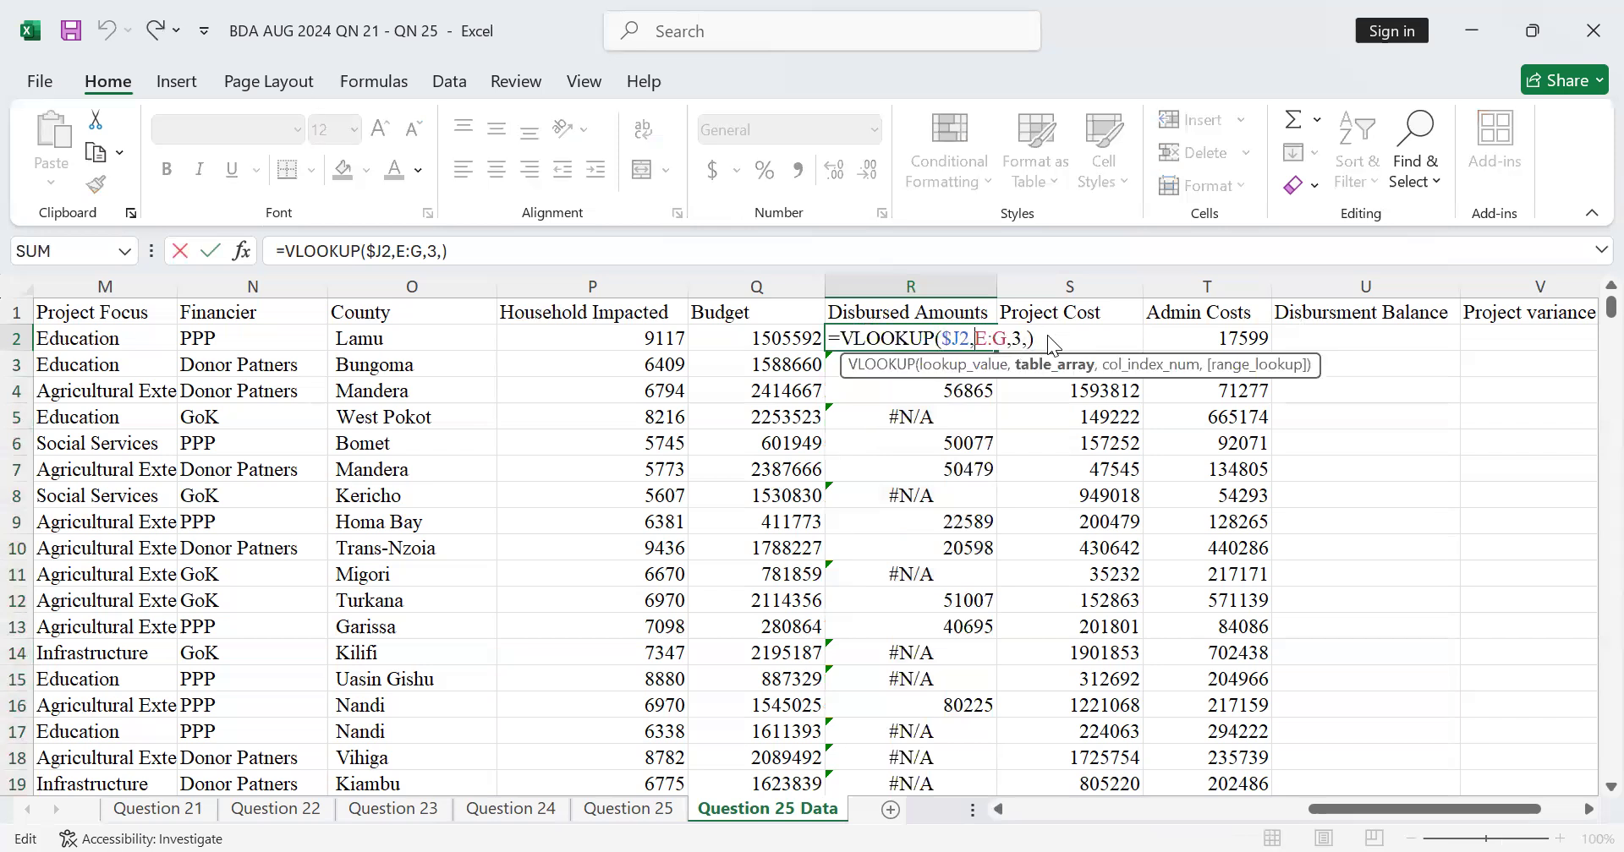
left_click(847, 338)
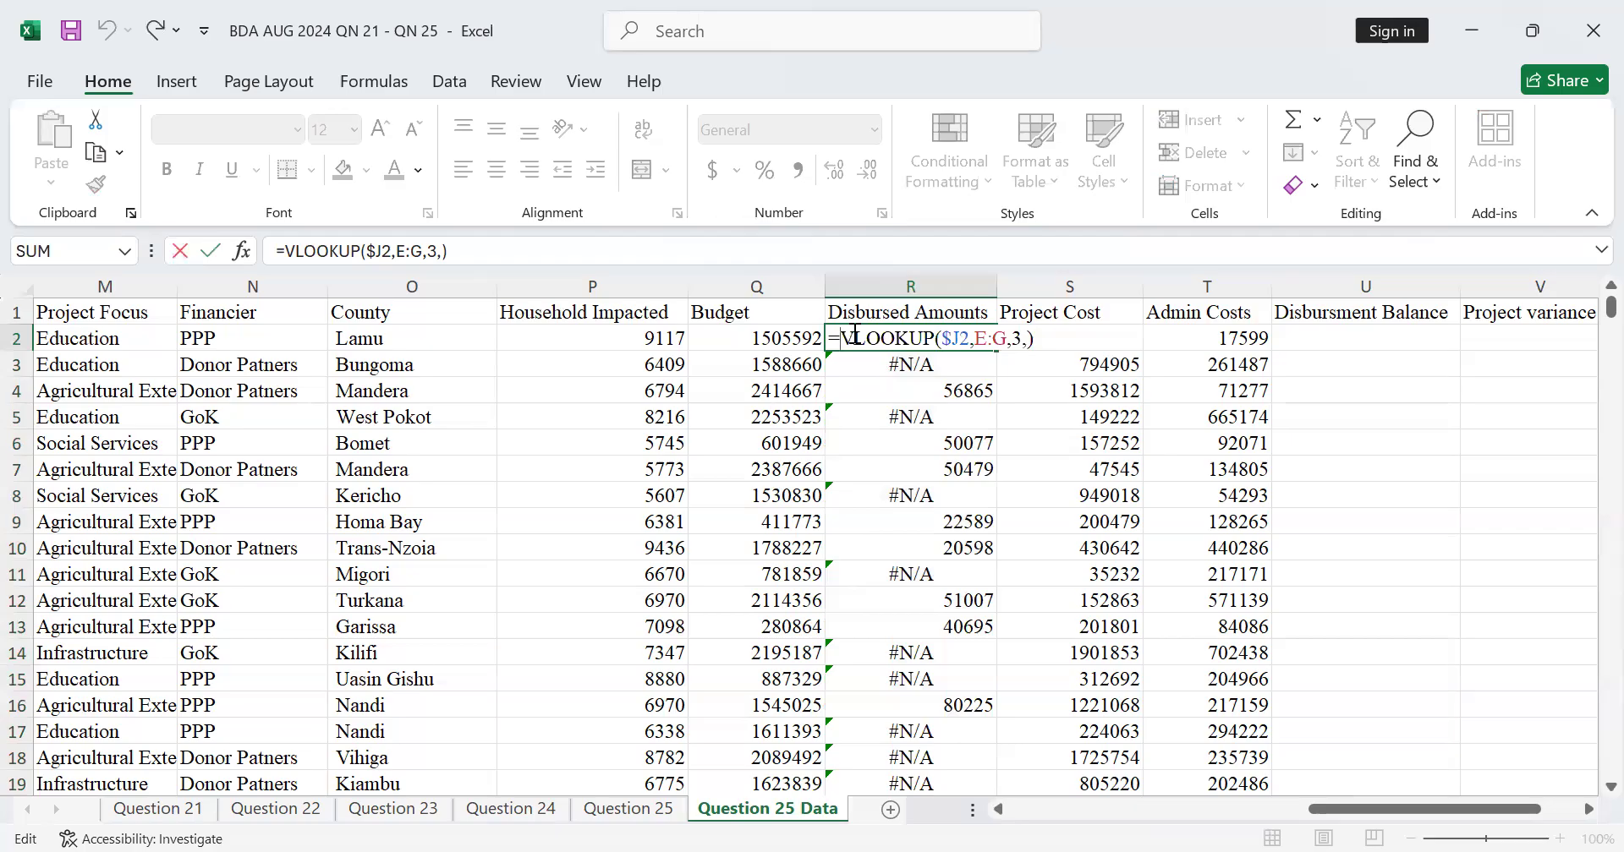
type("if")
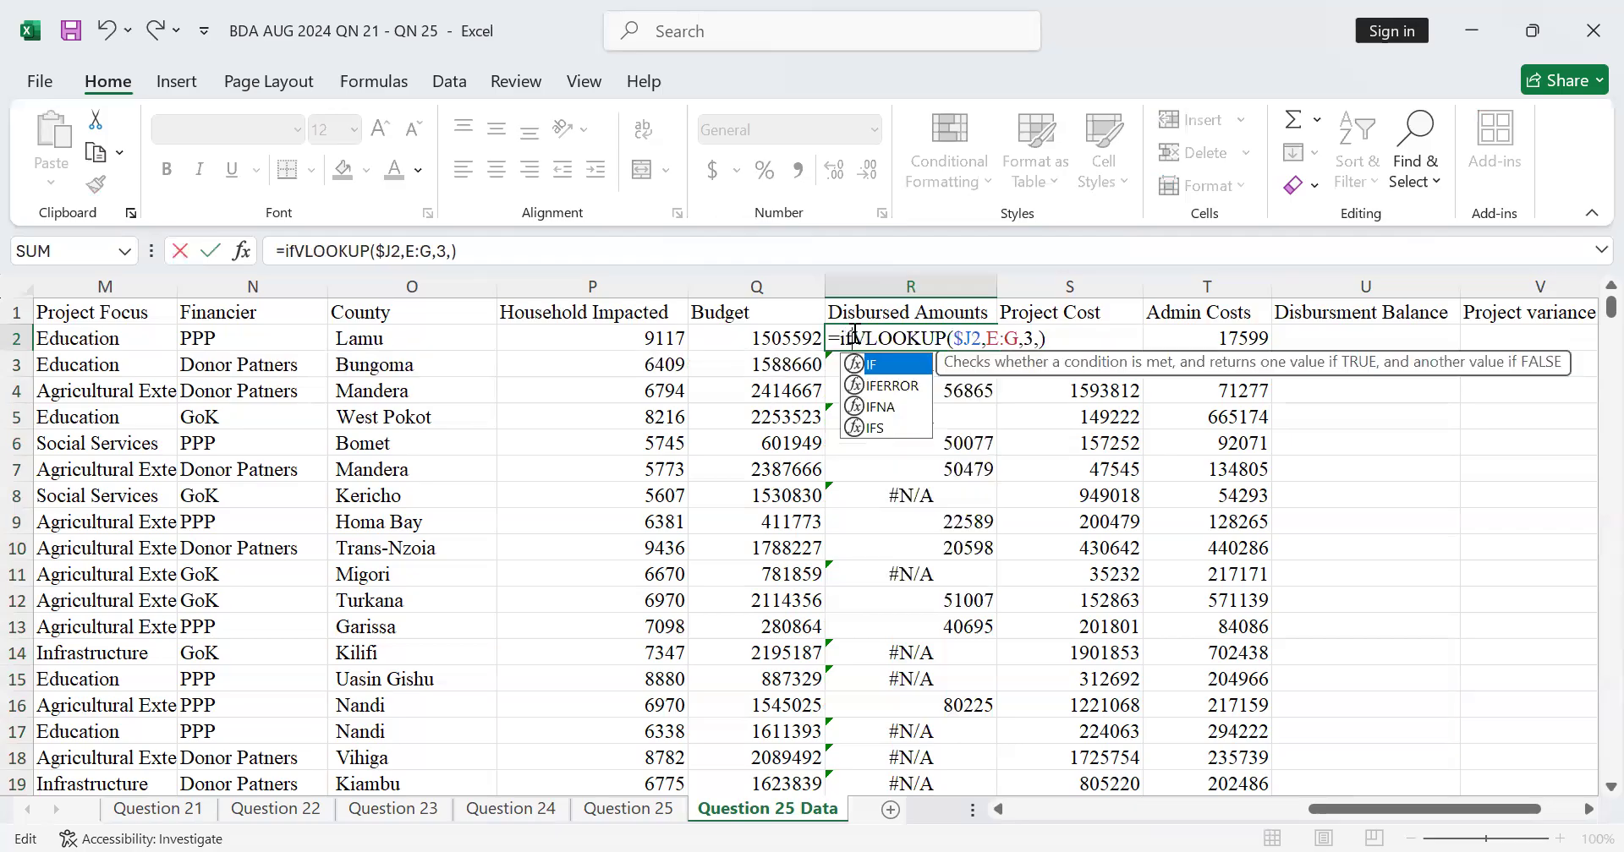
left_click(893, 386)
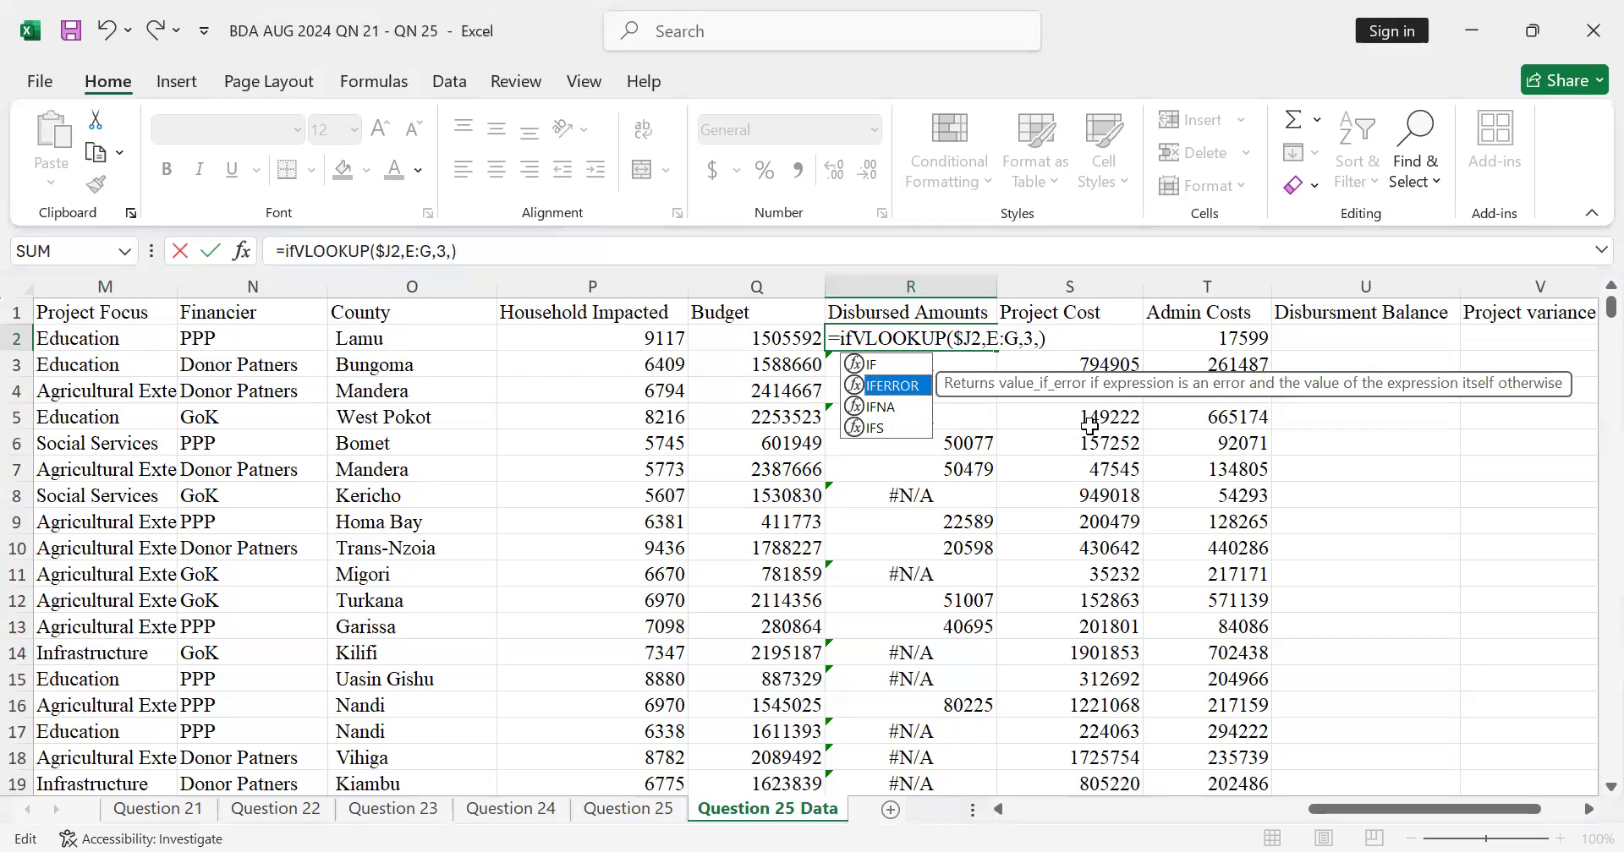
double_click(921, 400)
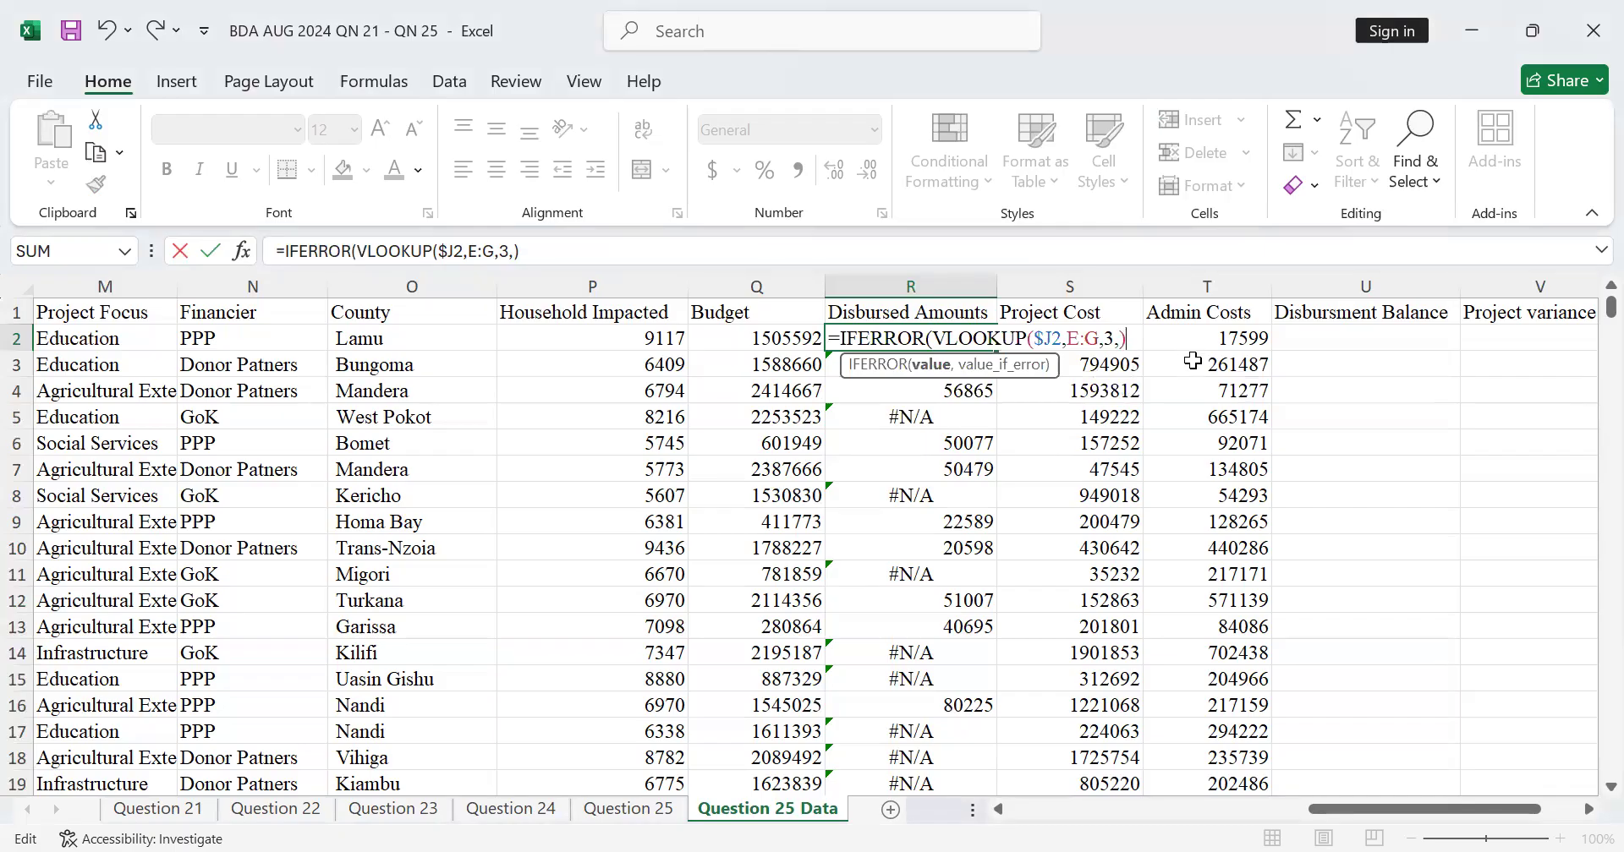
Give IFERROR the fallback value "0" and complete R2 as =IFERROR(VLOOKUP($J2,E:G,3,),"0")
type(",")
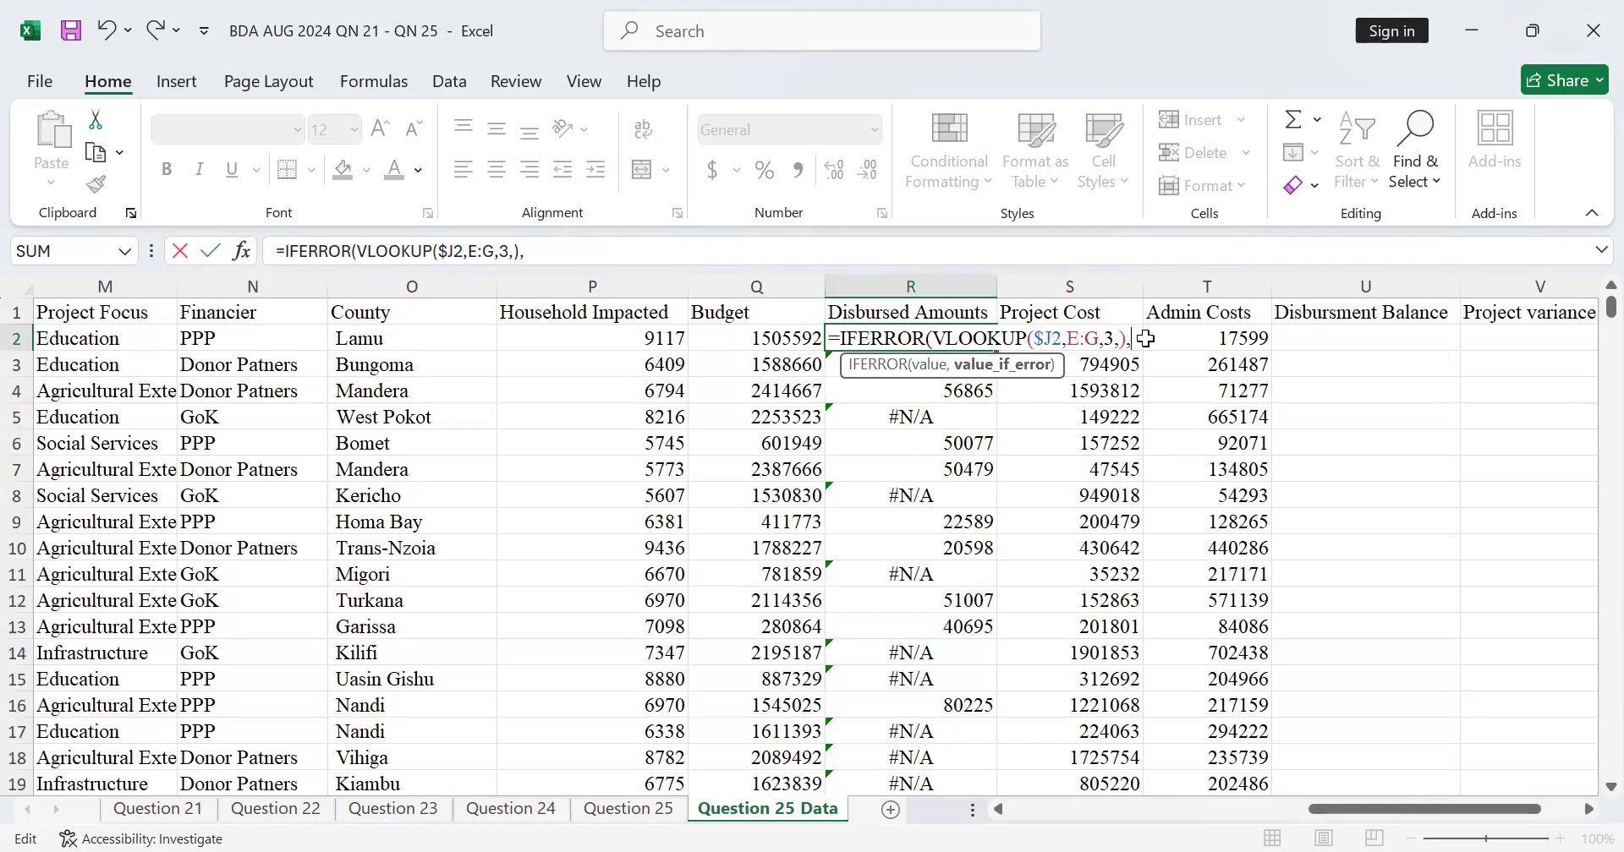
type("\"0")
key("BackSpace")
type(")")
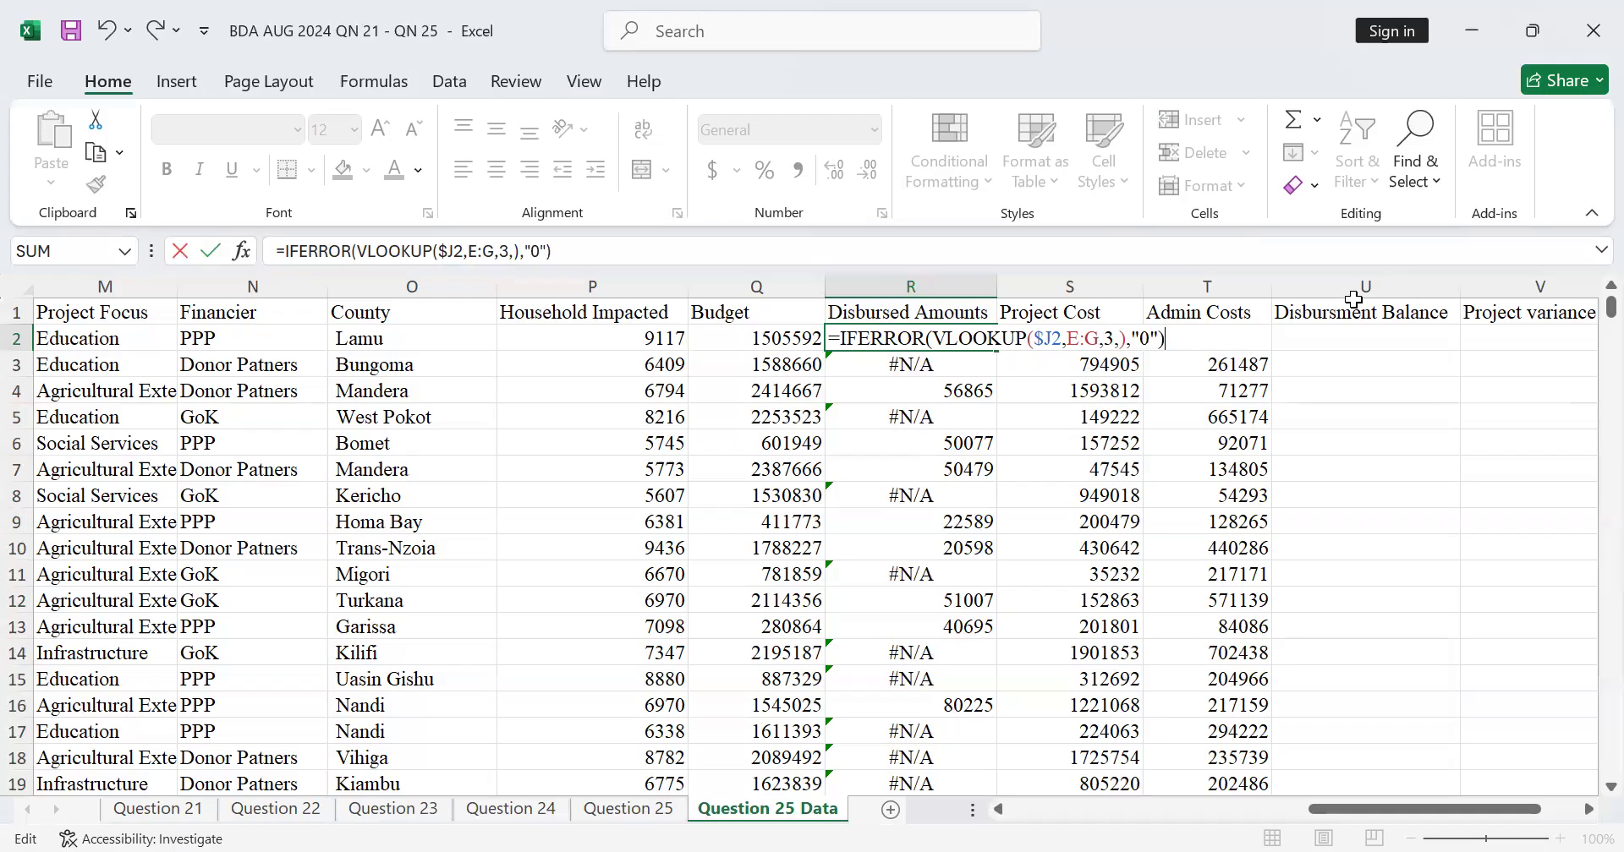
key("Return")
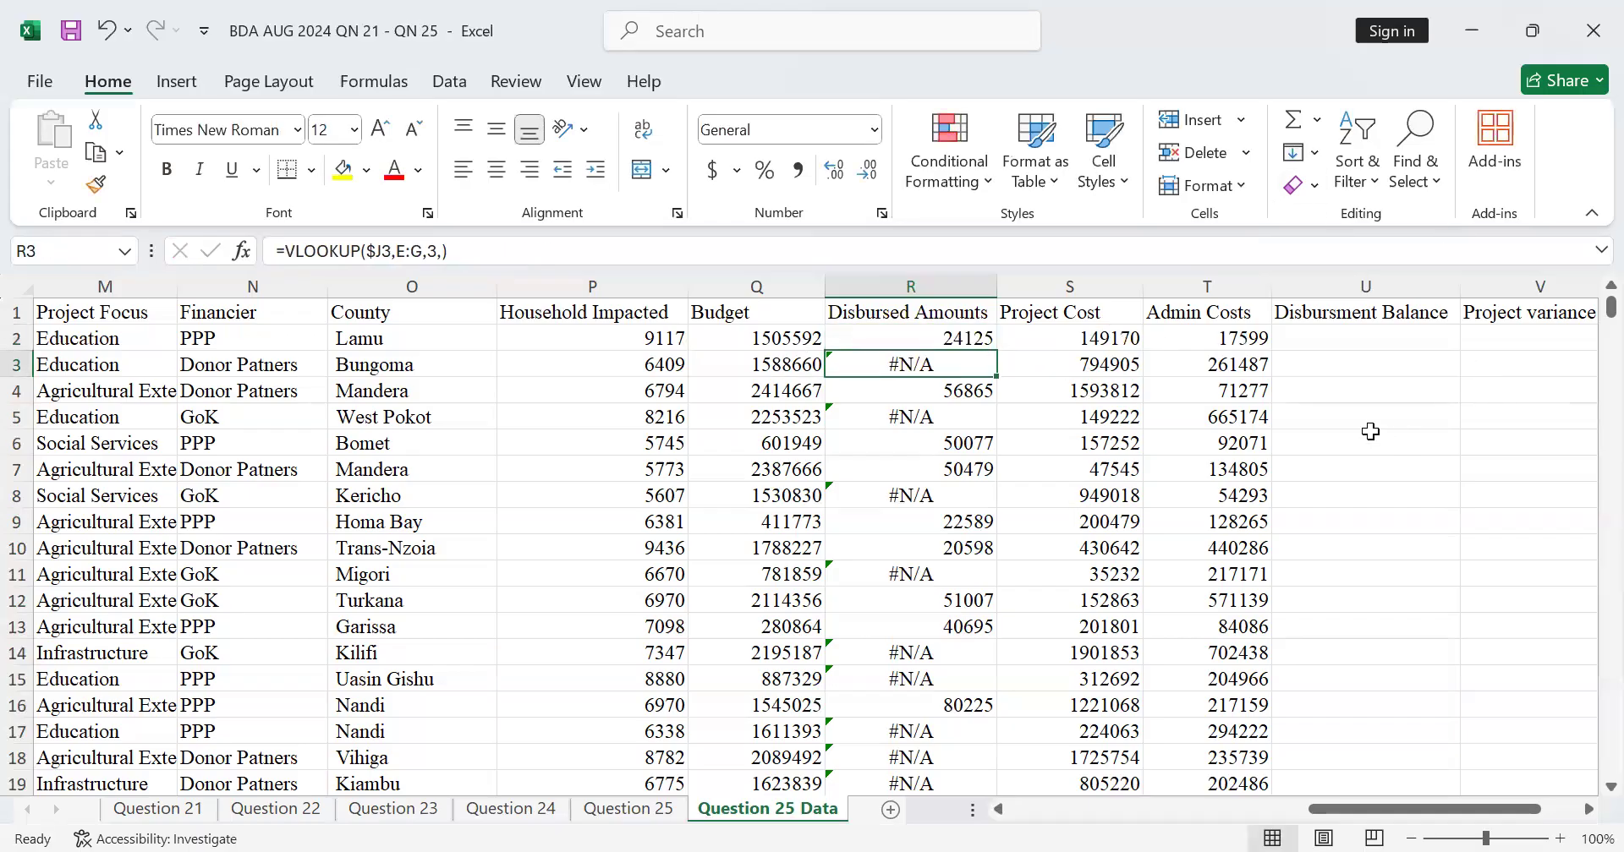
Fill the IFERROR formula from R2 down the whole Disbursed Amounts column and check the filled rows
left_click(962, 338)
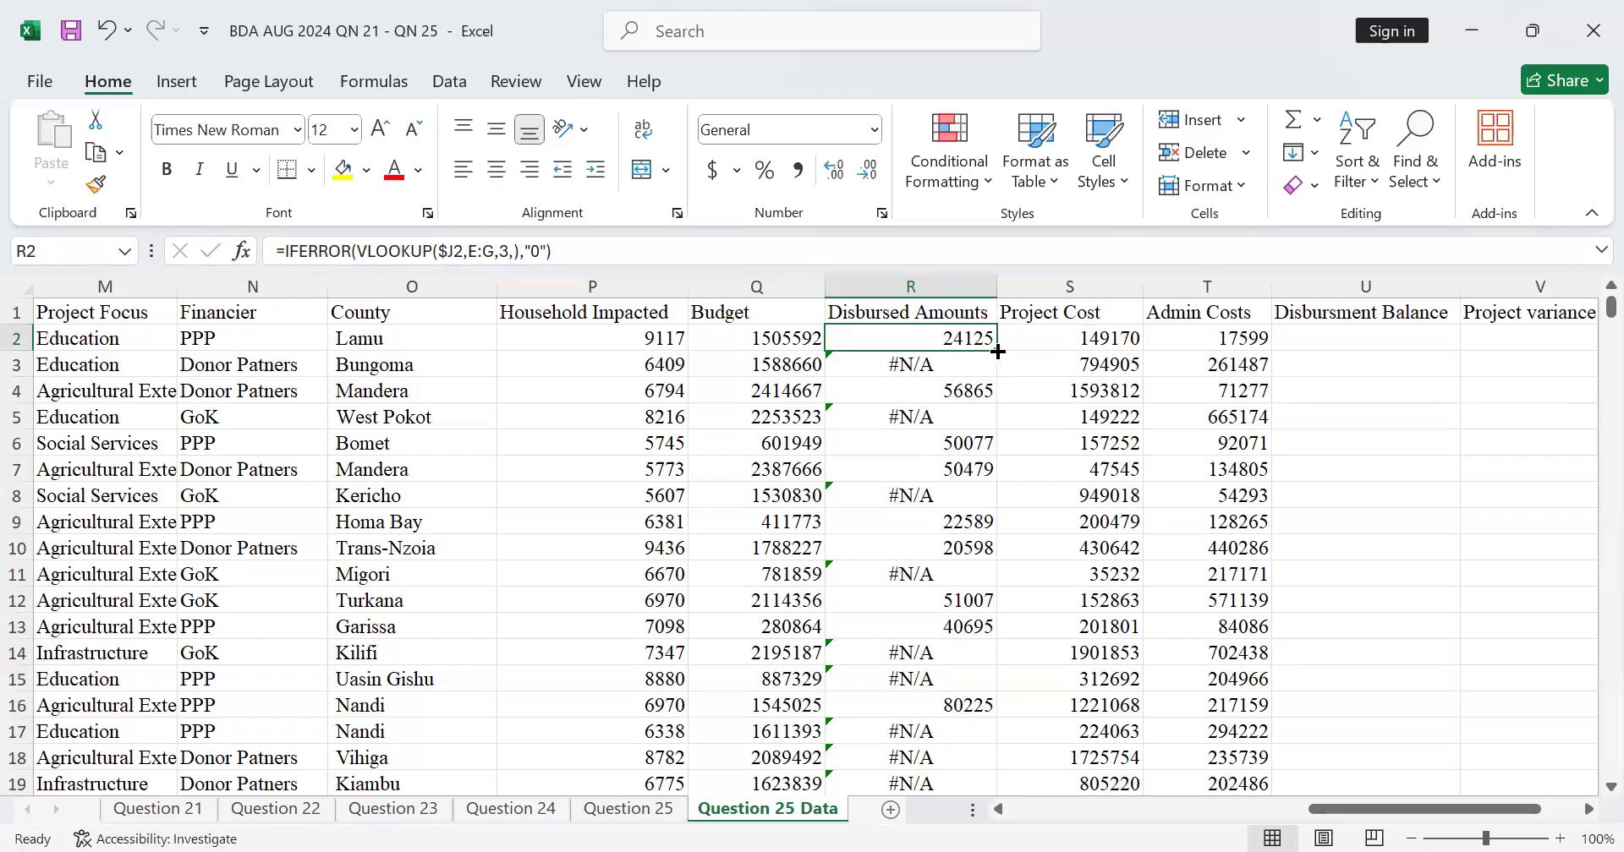
double_click(998, 352)
scroll(872, 460, "down", 6)
scroll(872, 460, "up", 6)
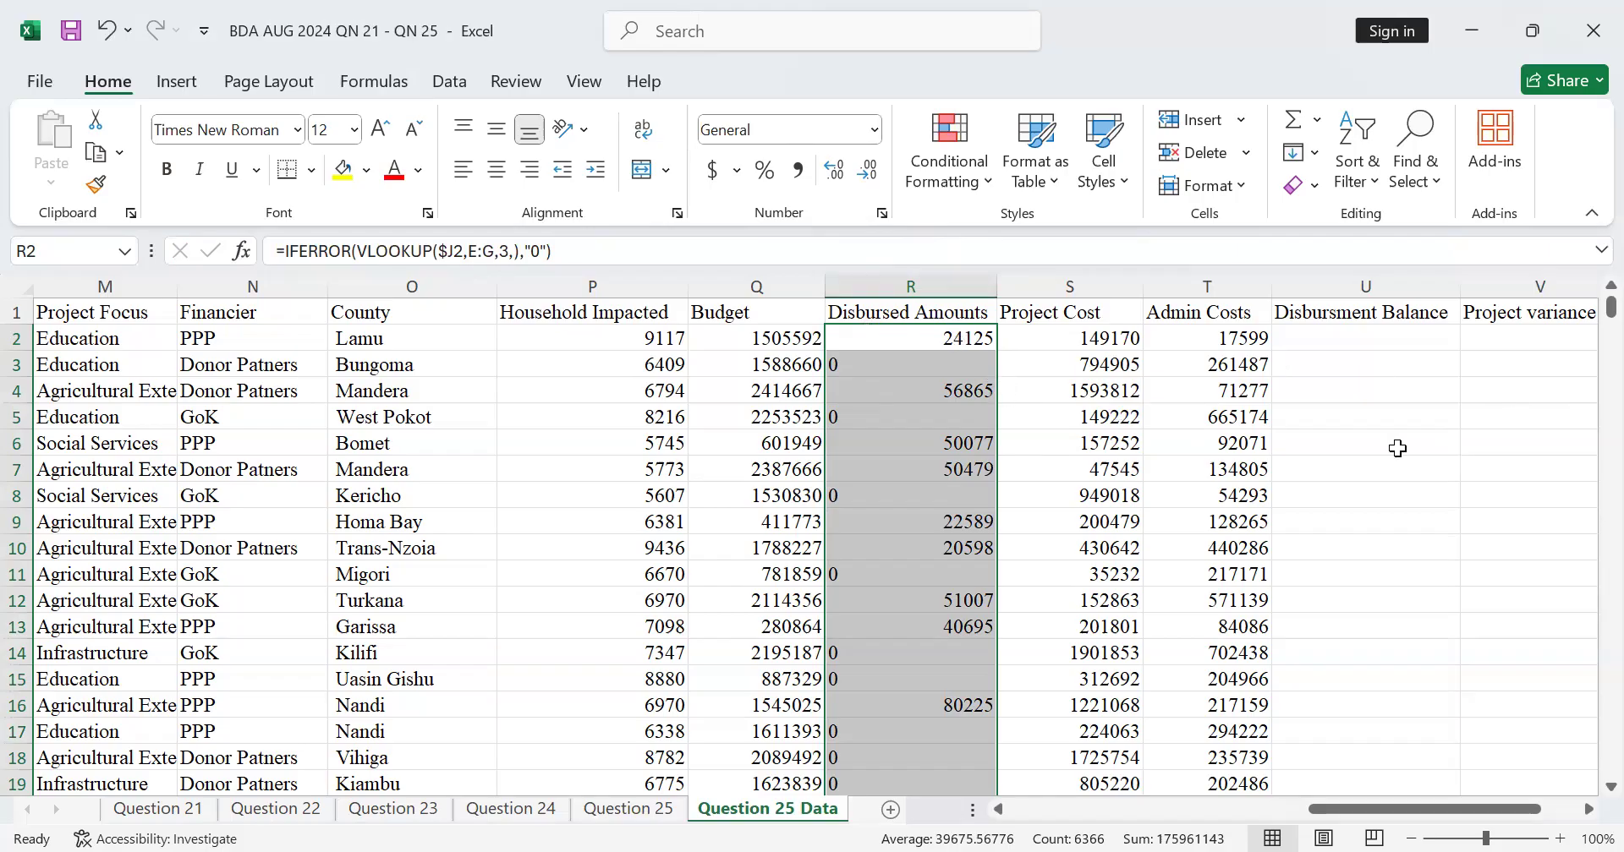
Calculate the Disbursment Balance in U2 as budget minus disbursed amount with =Q2-R2
left_click(1363, 337)
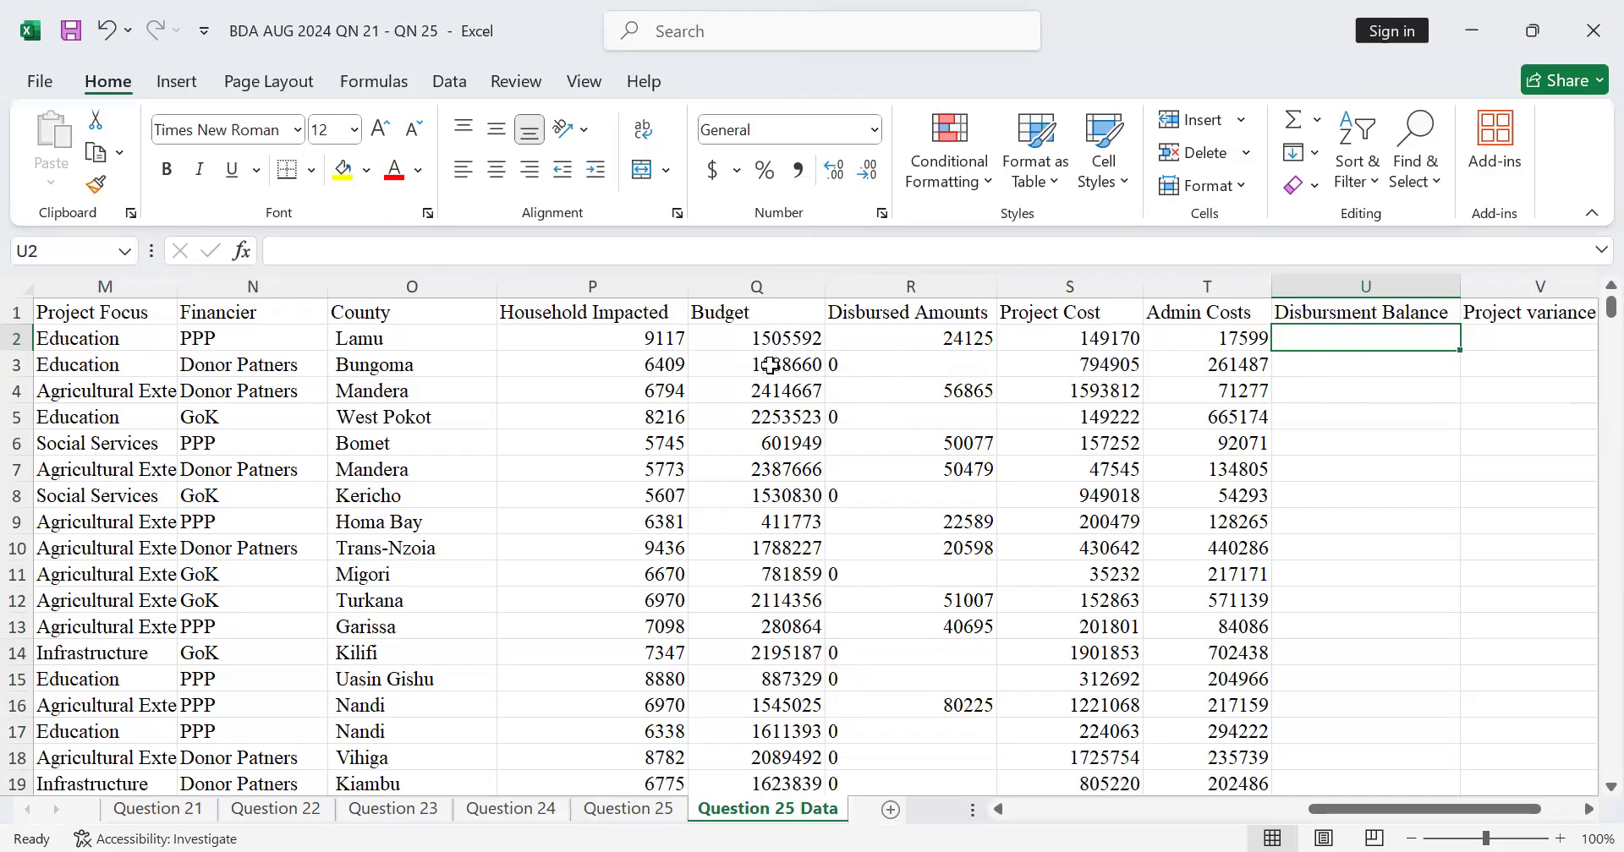
type("=")
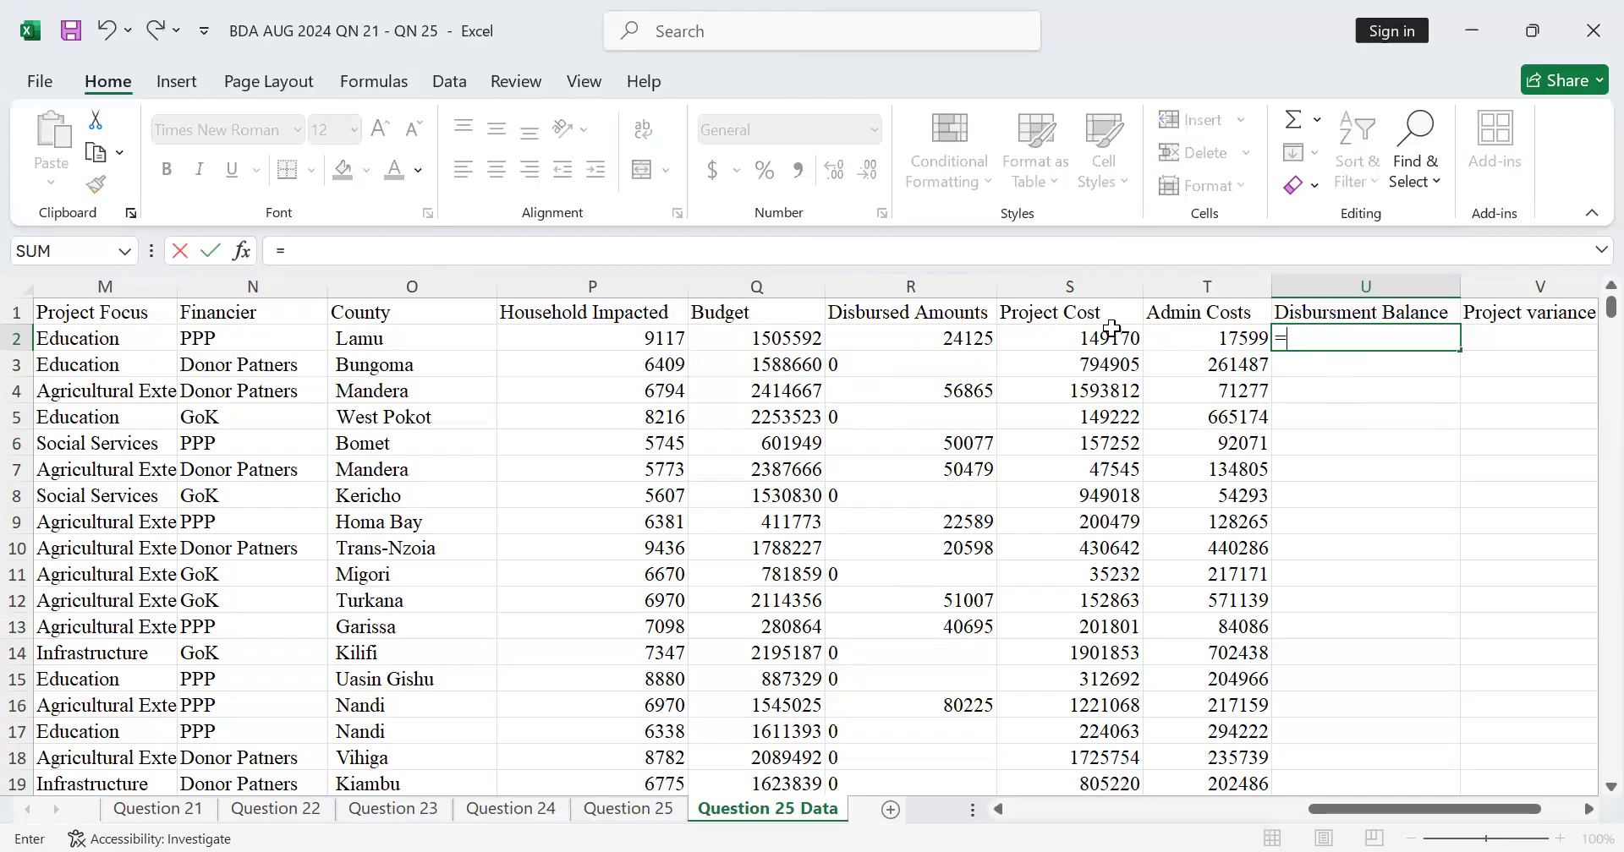
left_click(786, 340)
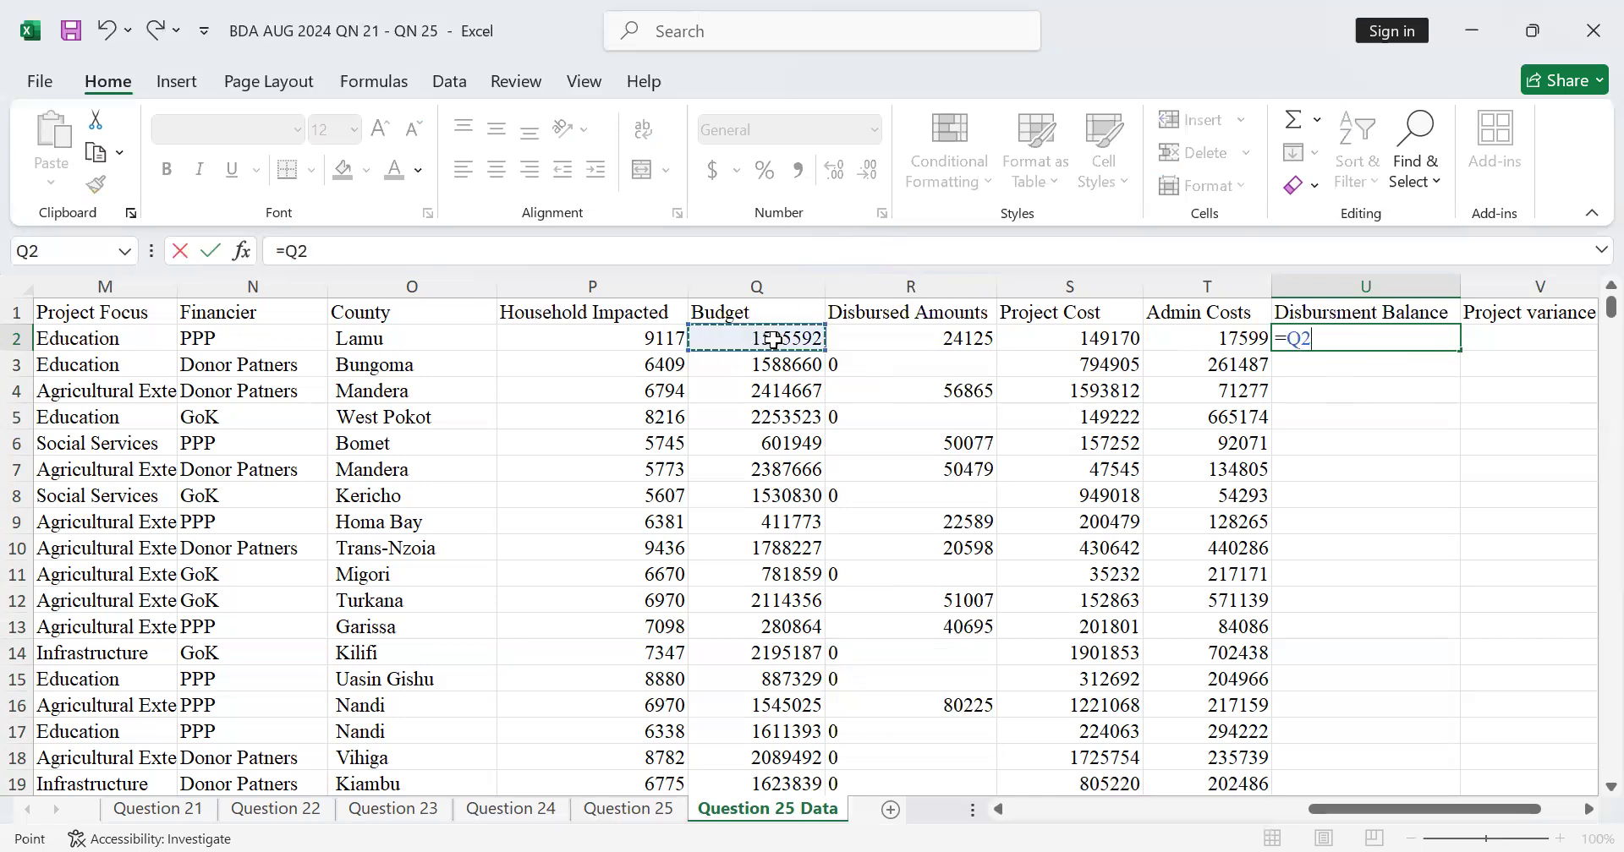
type("-")
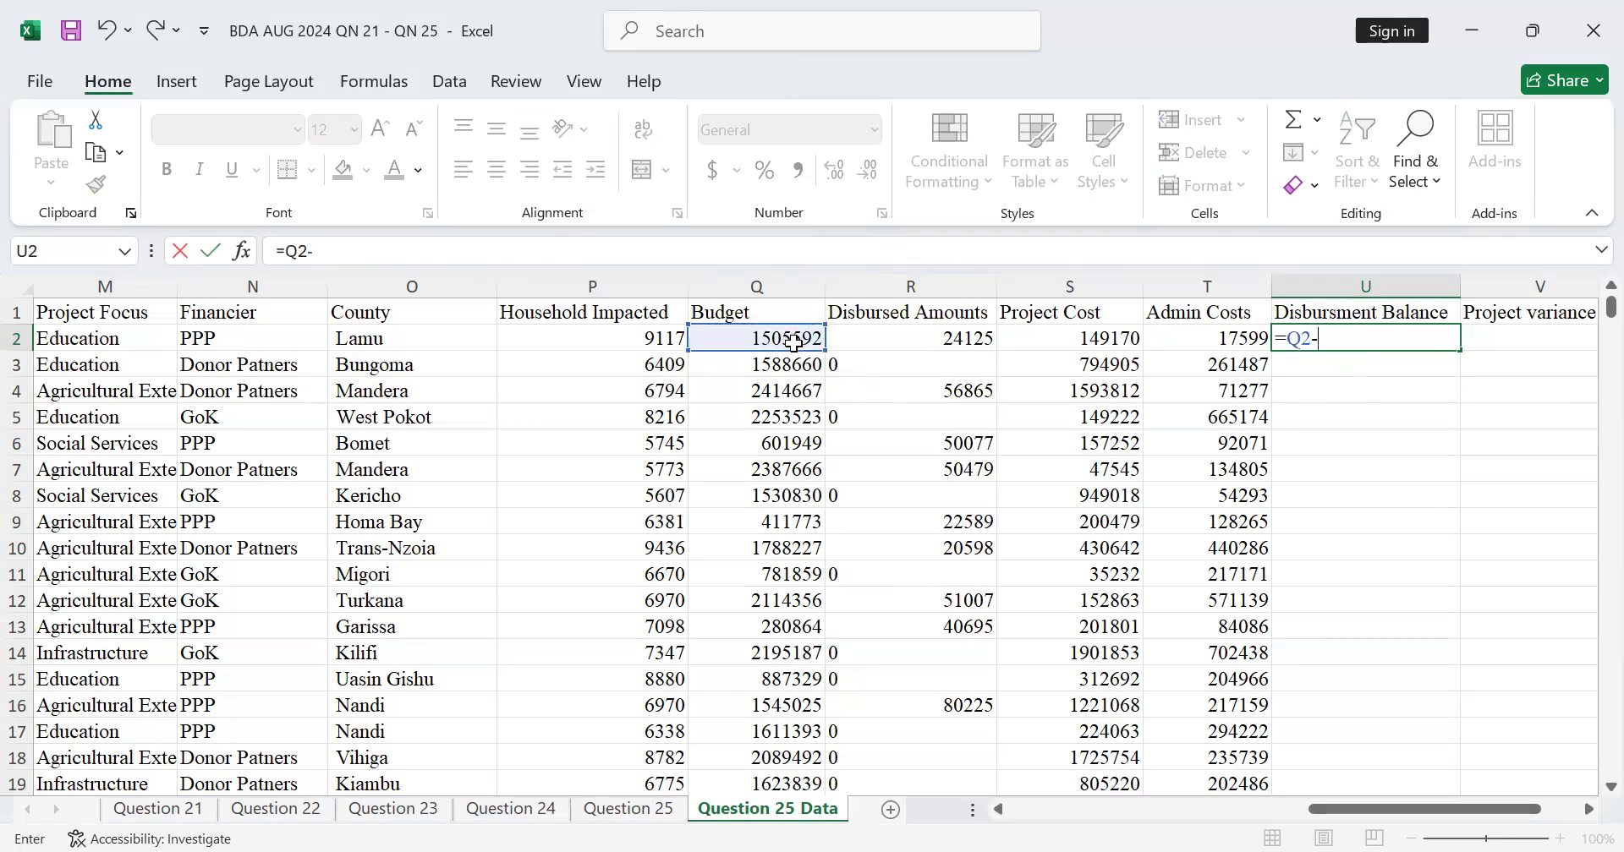
left_click(879, 337)
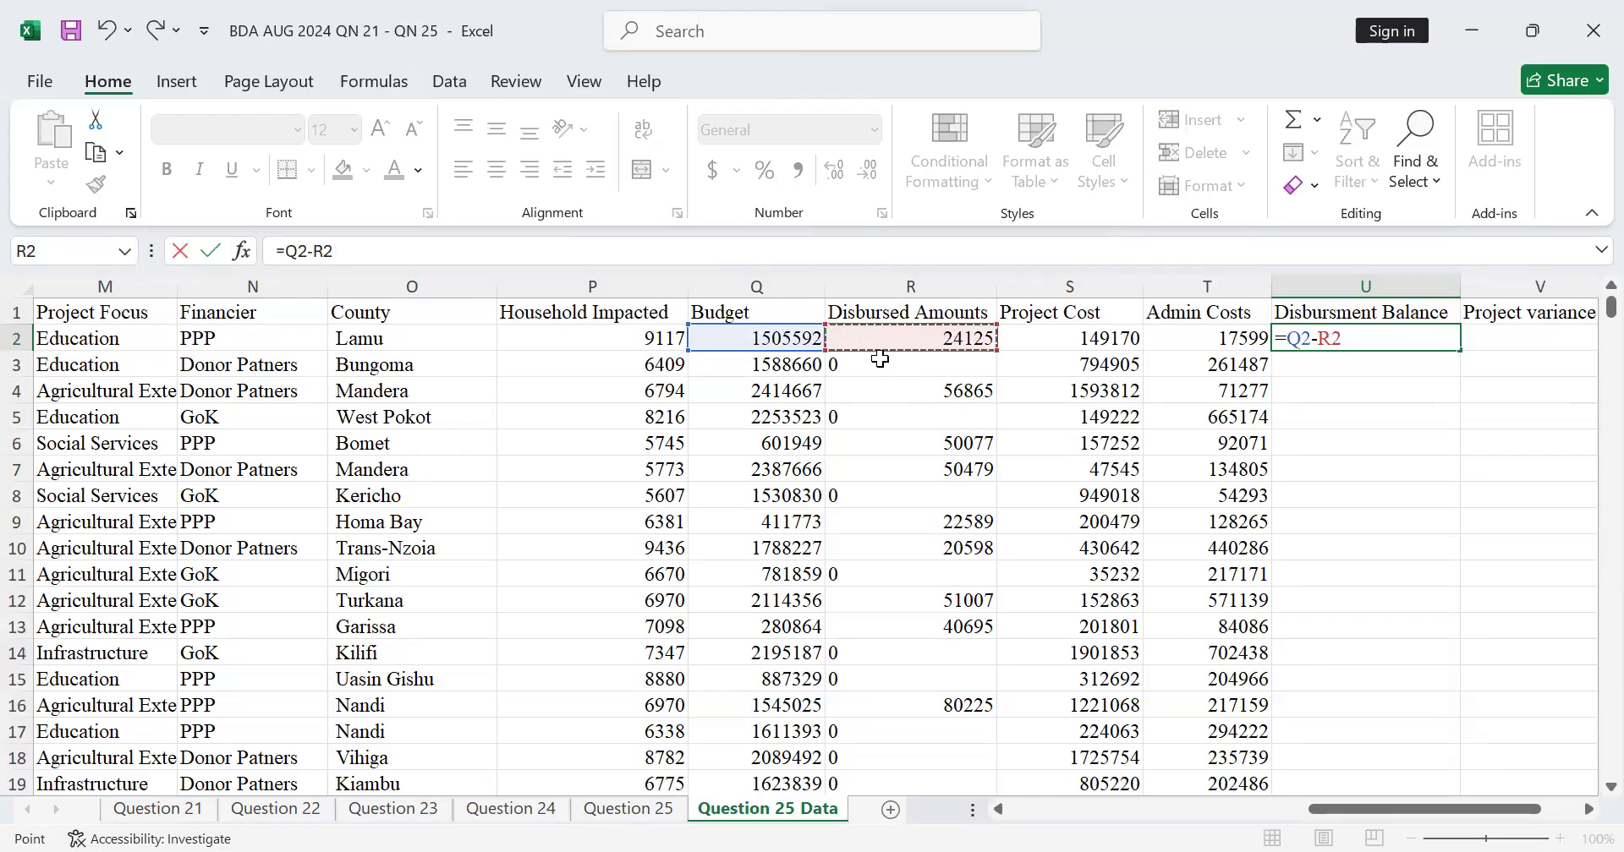
key("Return")
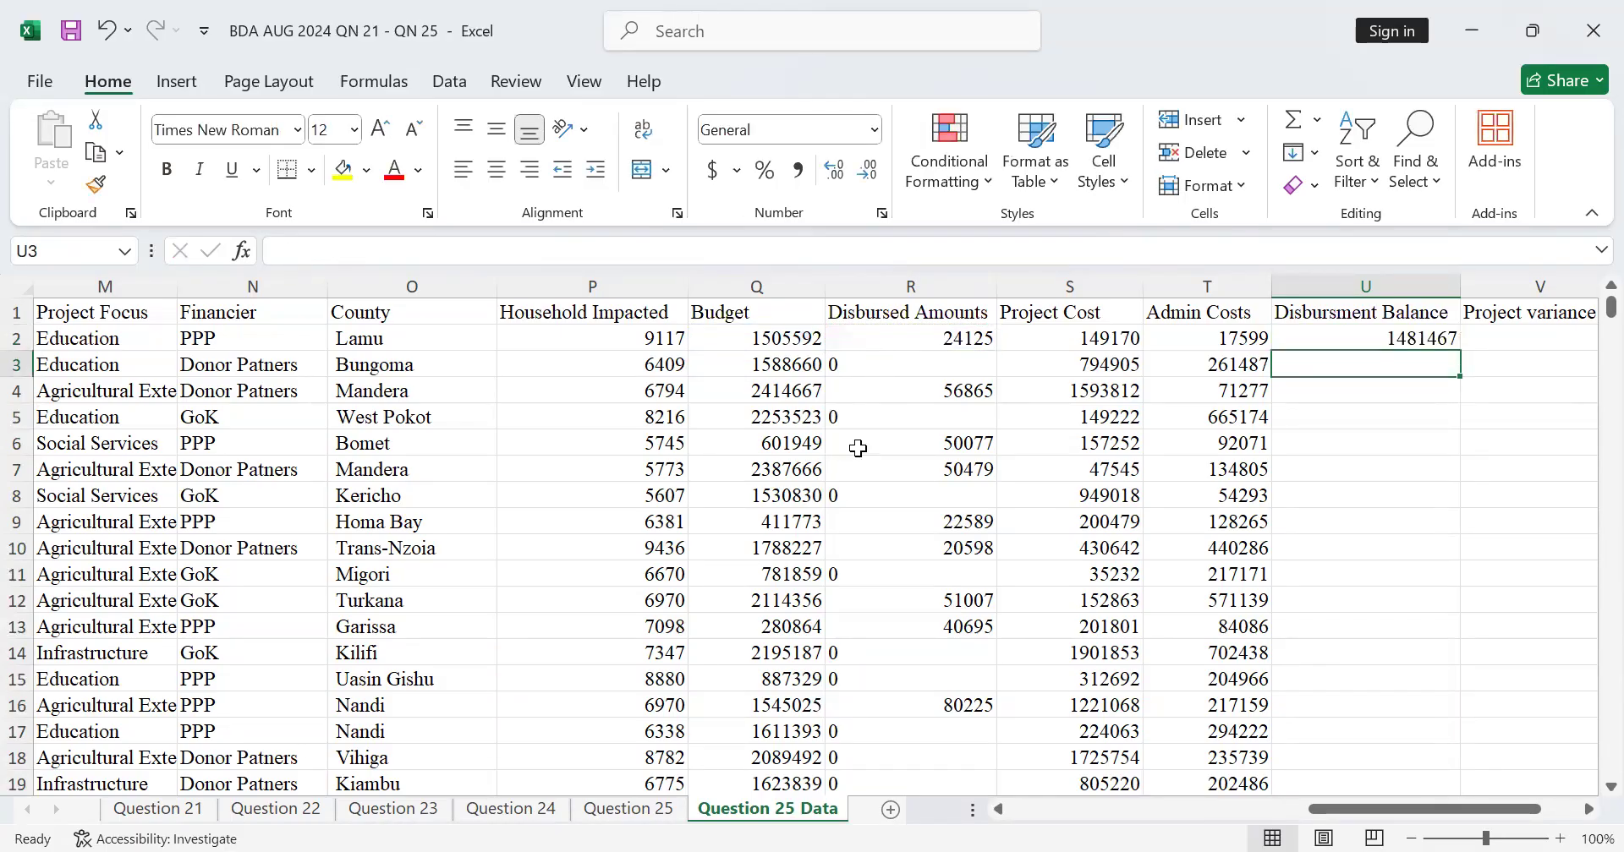
Fill the balance formula from U2 down the whole Disbursment Balance column and check the filled rows
left_click(1425, 338)
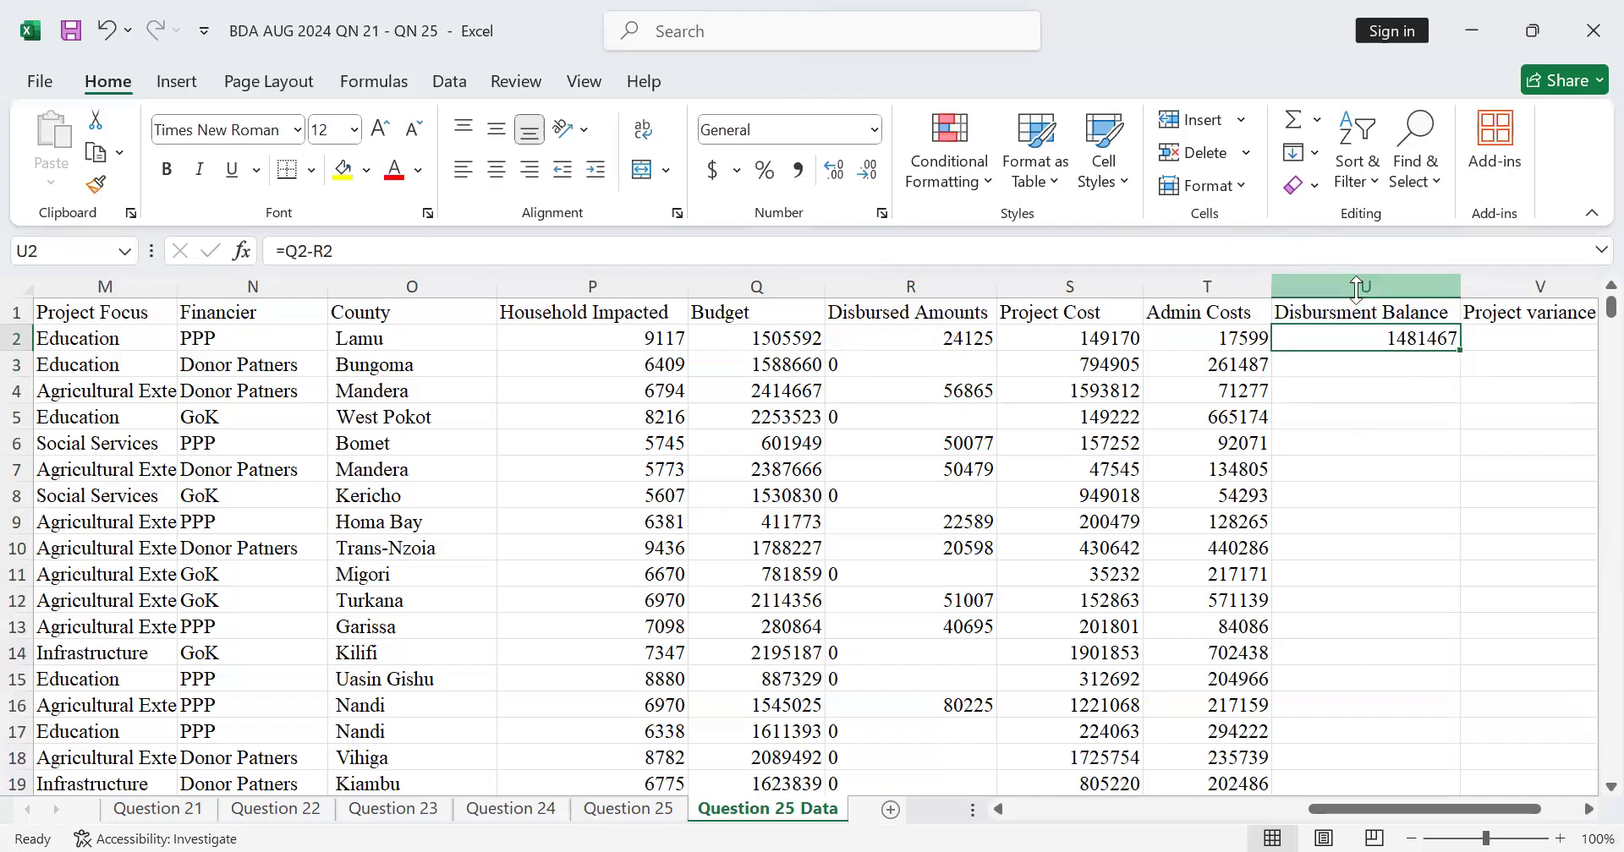
double_click(1464, 351)
scroll(1421, 376, "down", 7)
scroll(1421, 376, "down", 5)
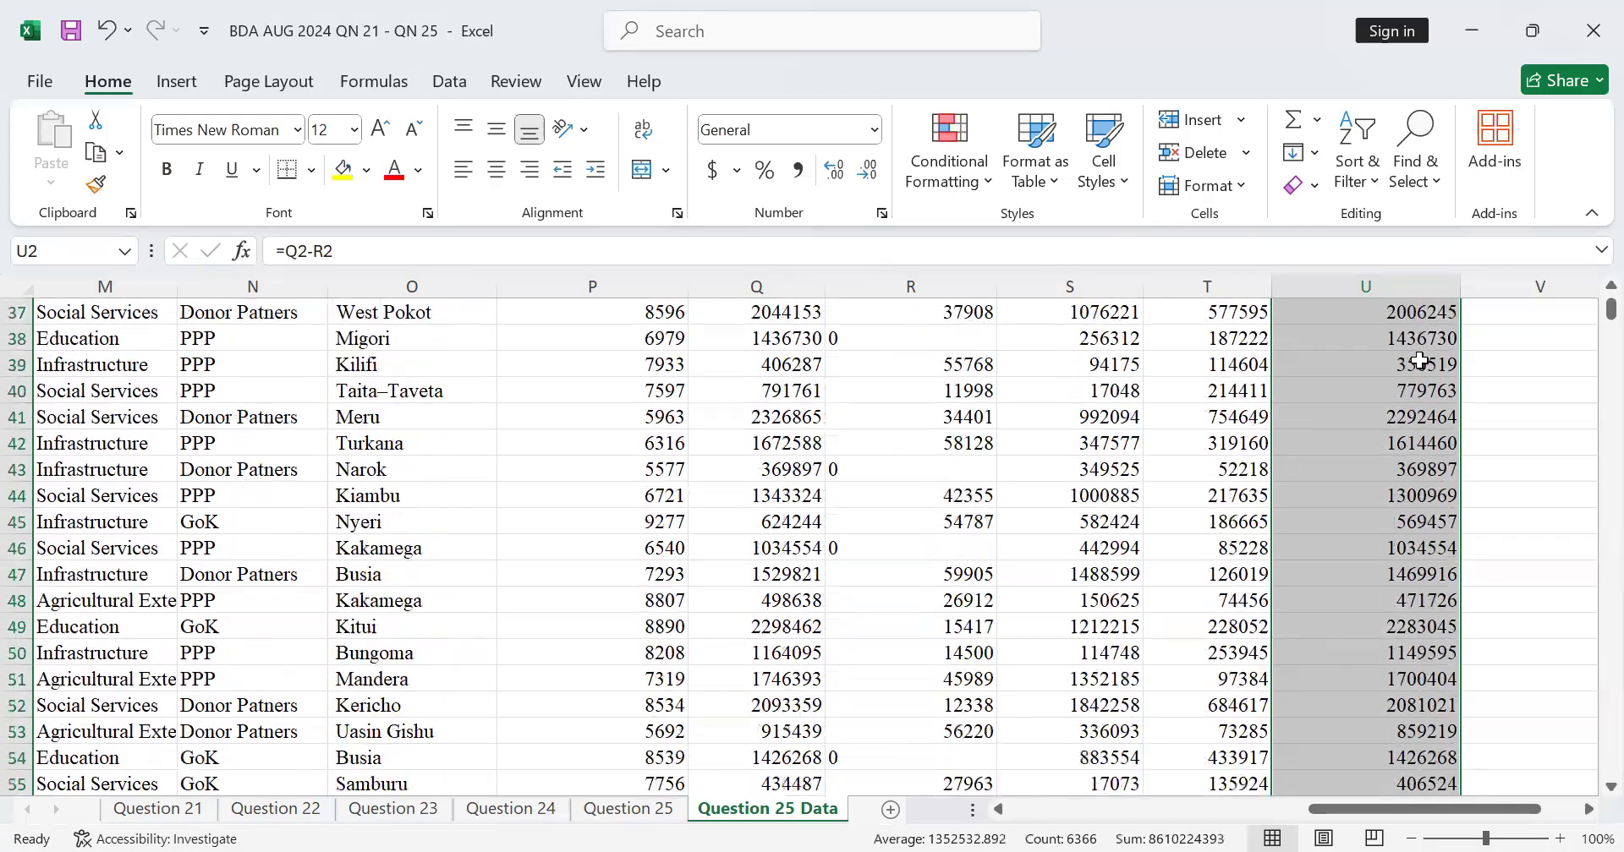
scroll(1422, 364, "up", 12)
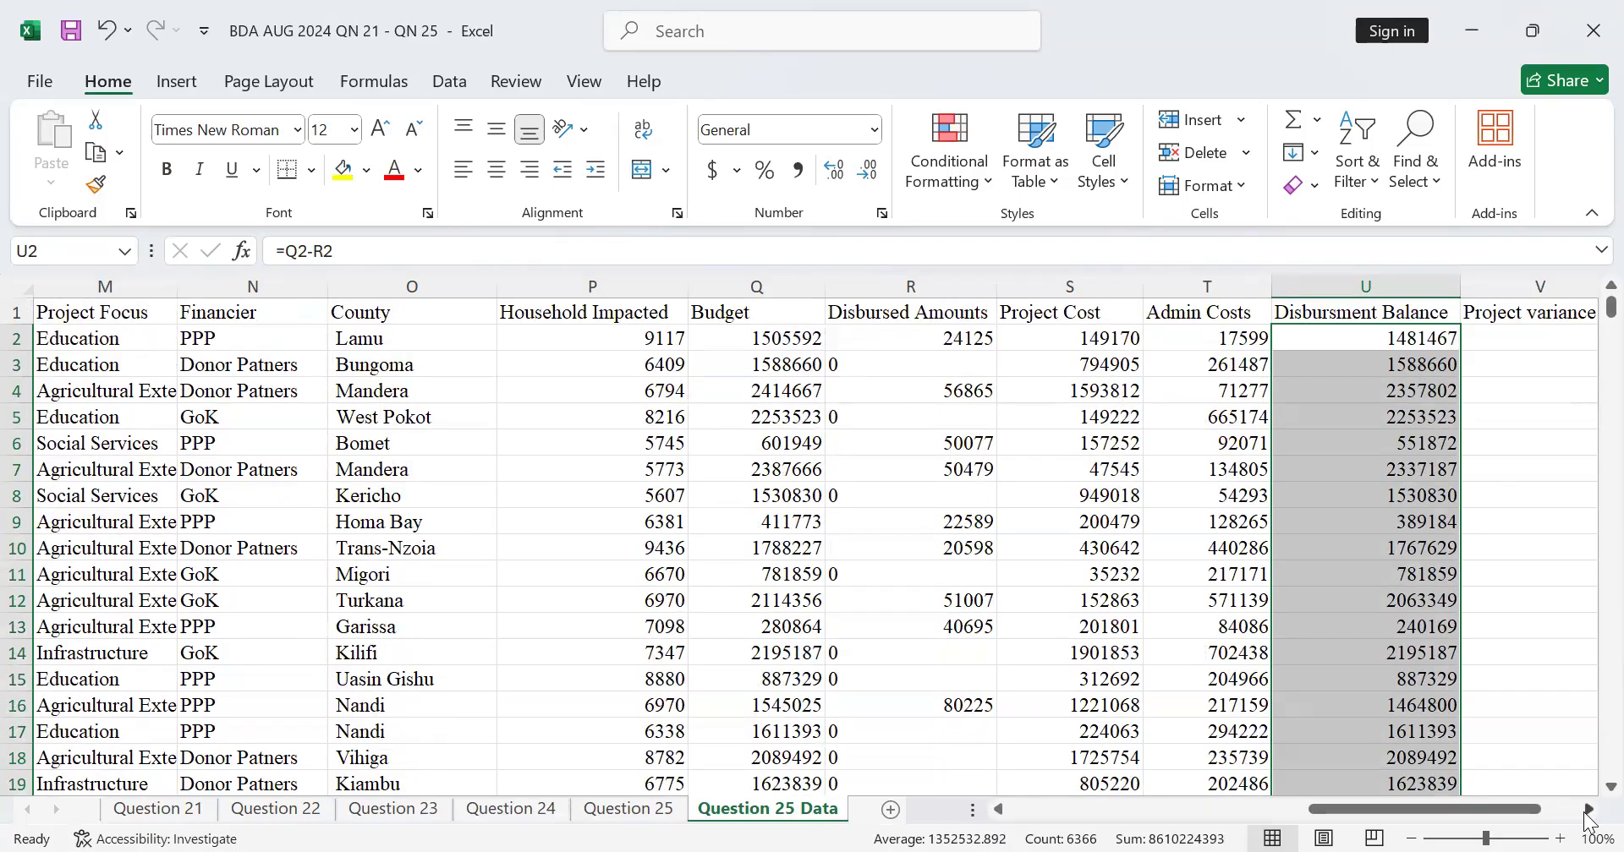
Calculate the Project variance in V2 as budget minus project and admin costs with =Q2-(S2+T2)
left_click(1588, 810)
left_click(1588, 809)
left_click(1588, 810)
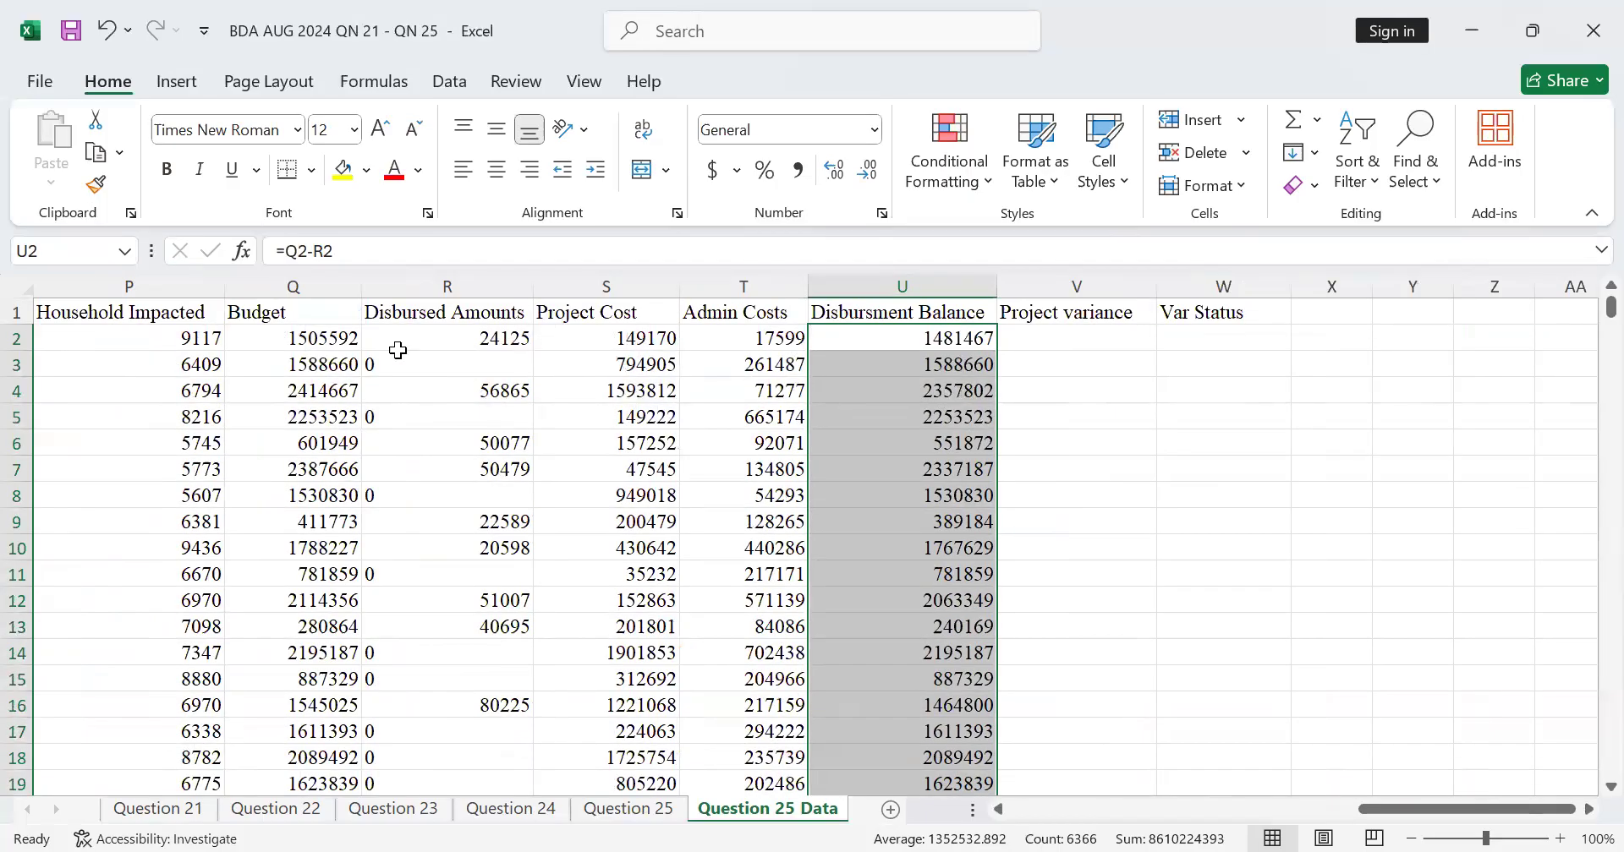
left_click(1062, 343)
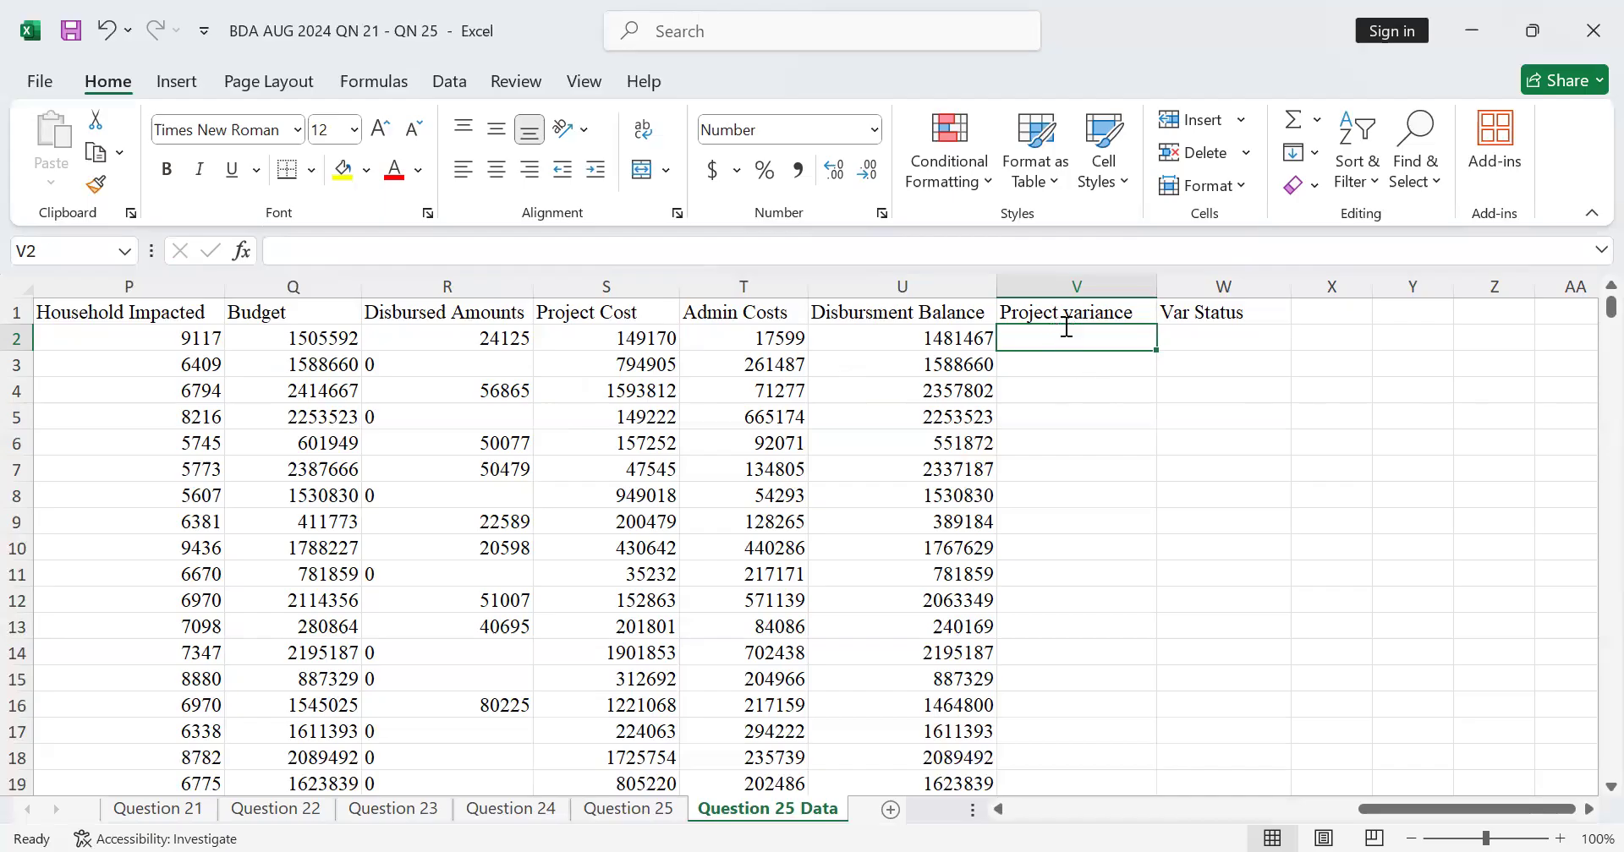
type("=")
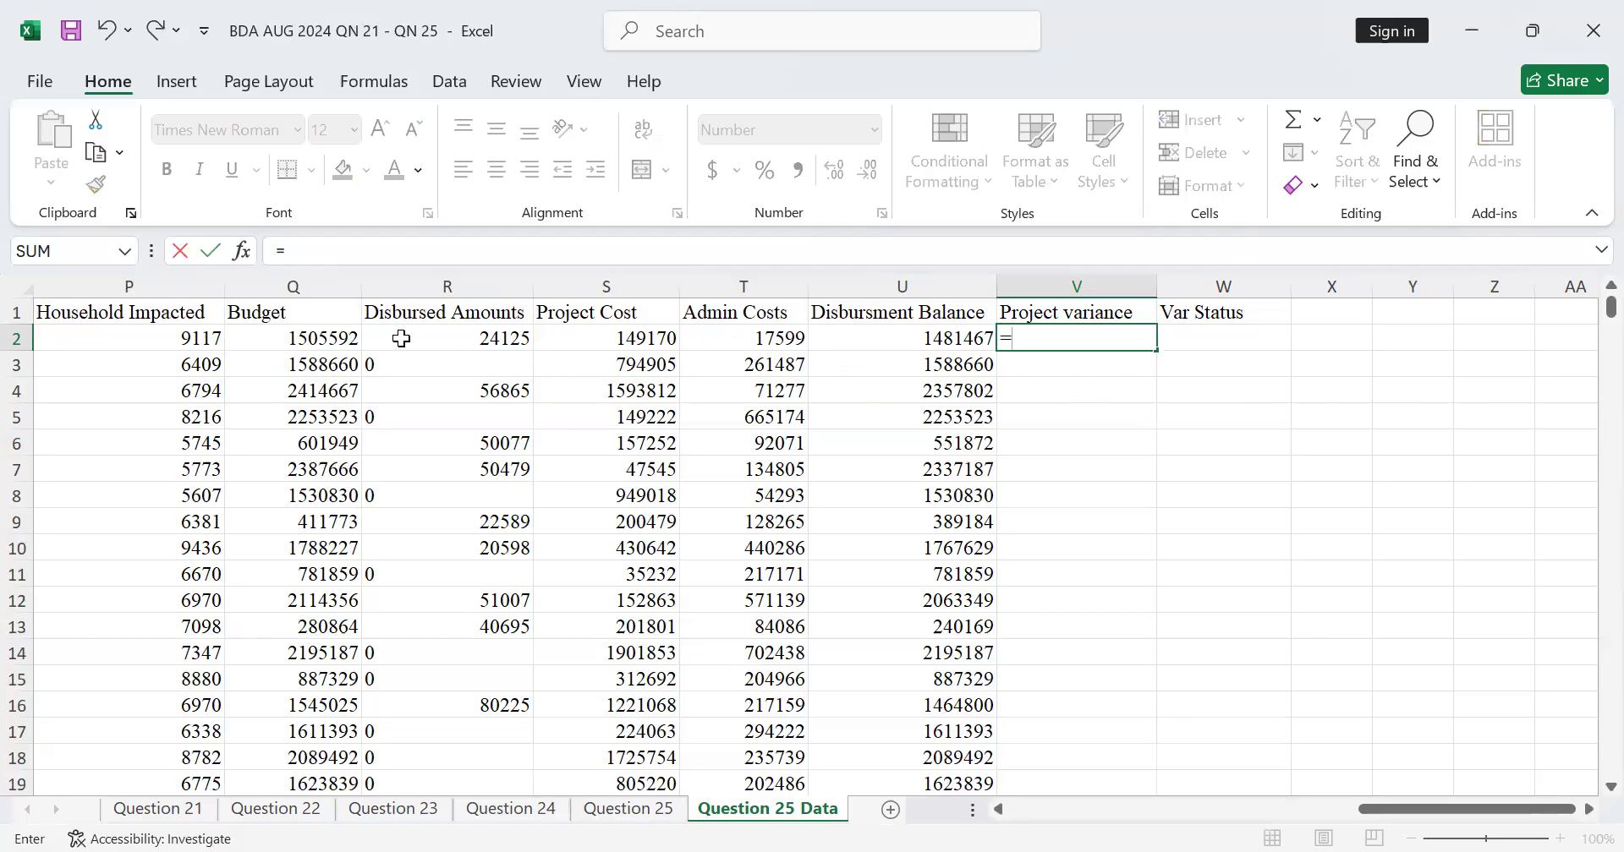
left_click(337, 338)
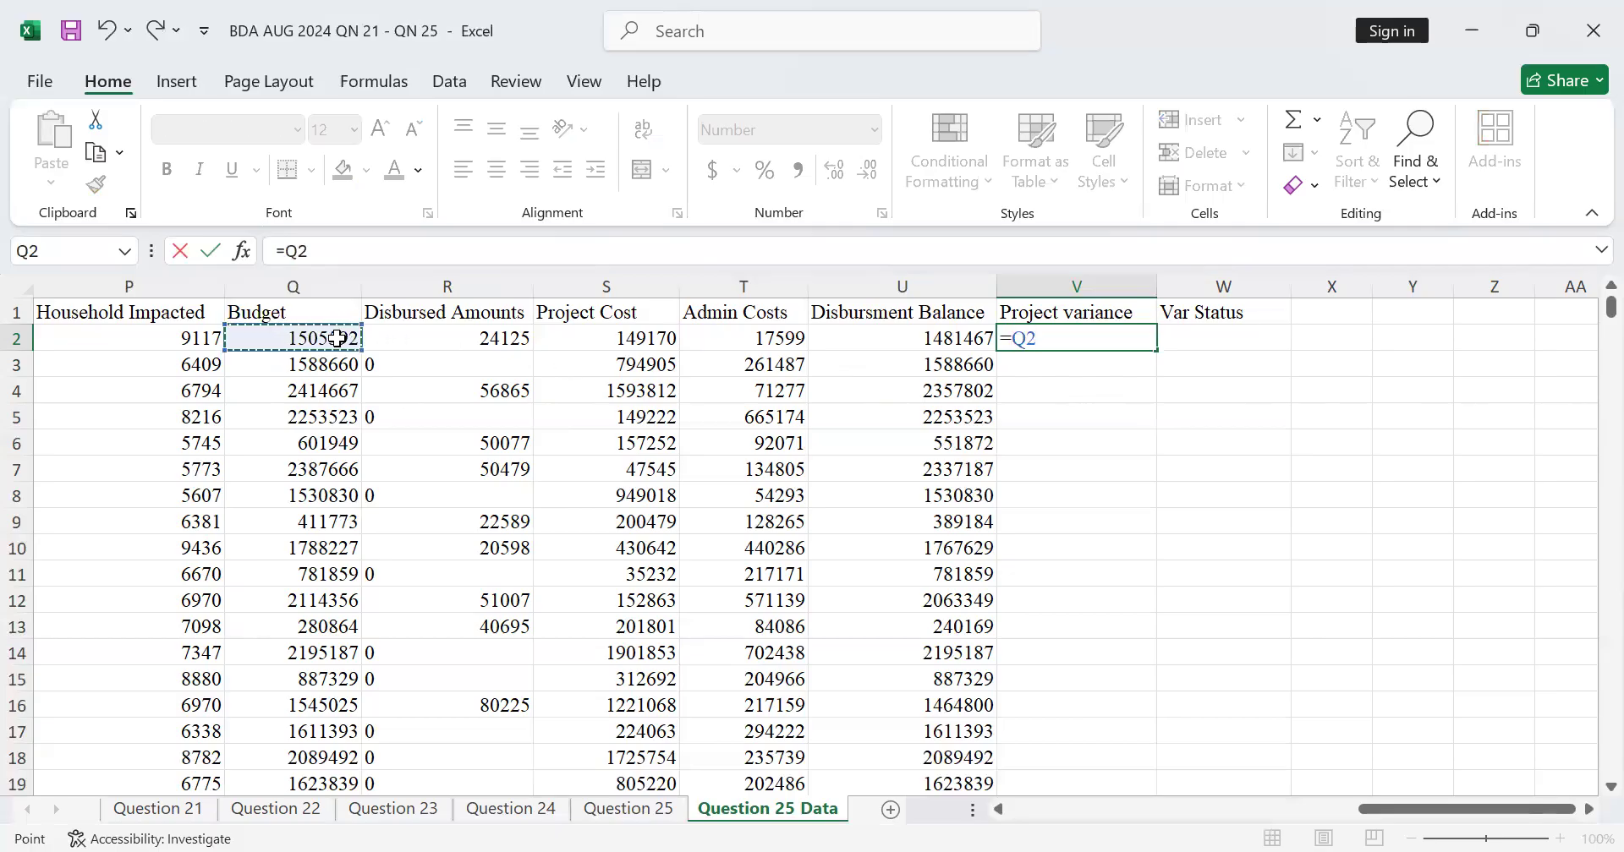
type("-(")
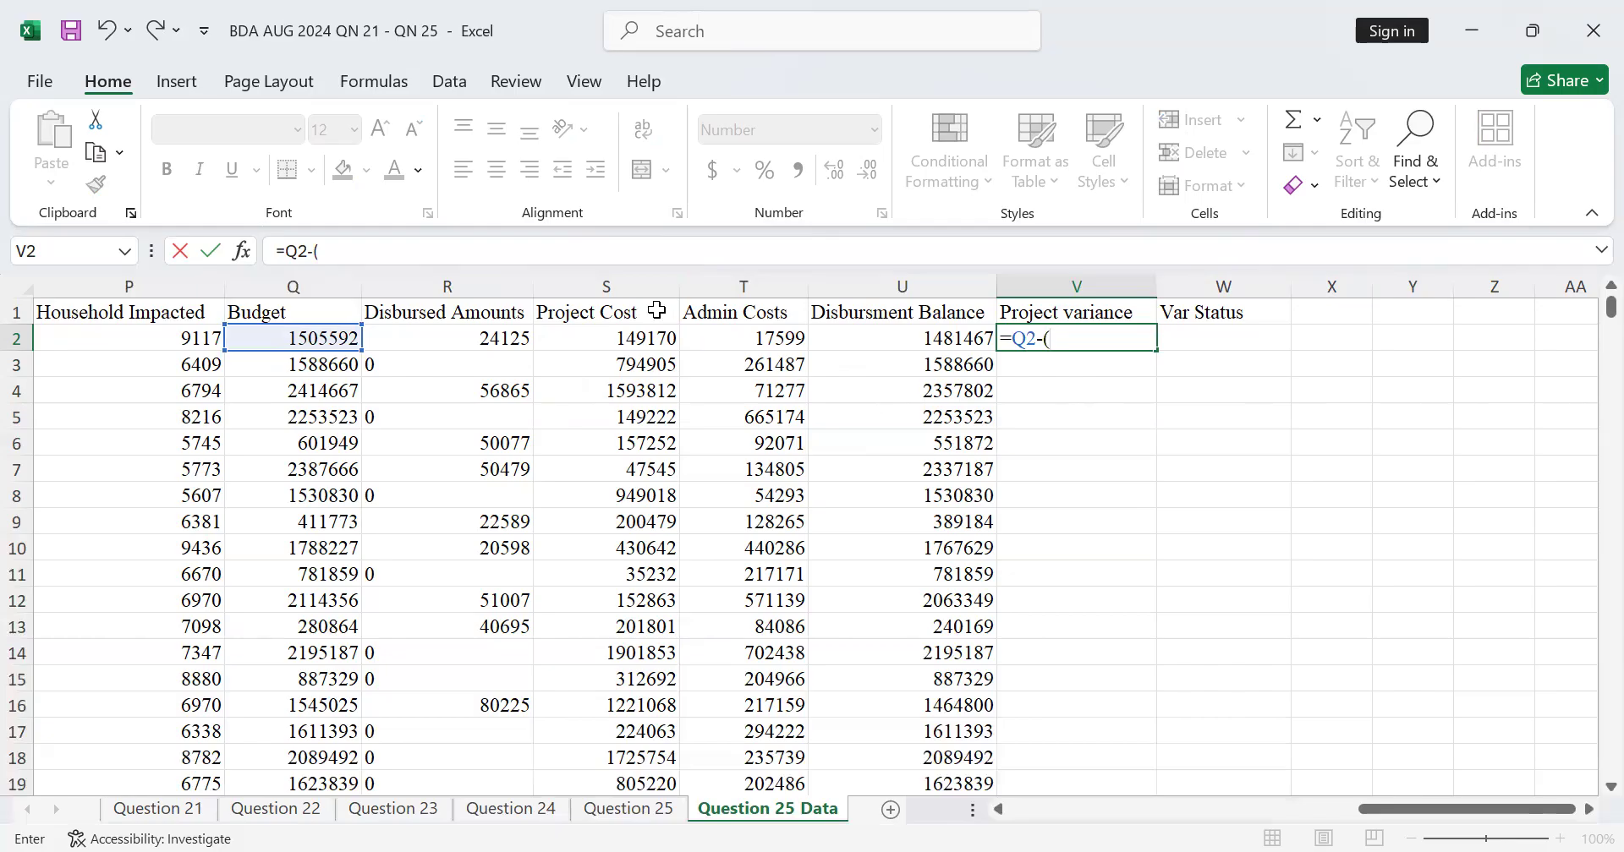
left_click(612, 341)
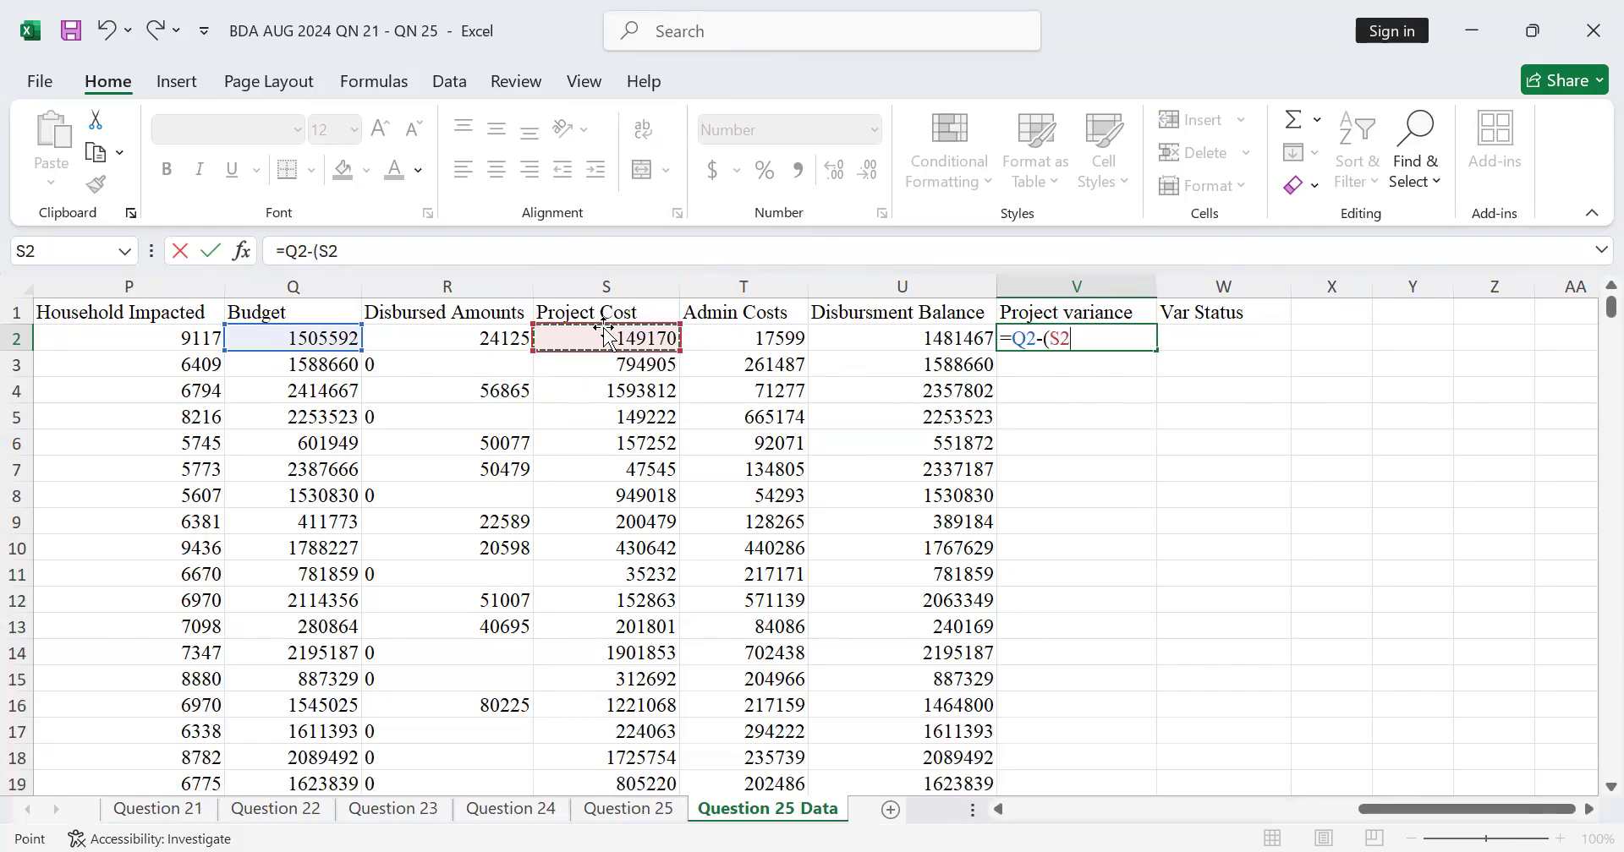
type("_")
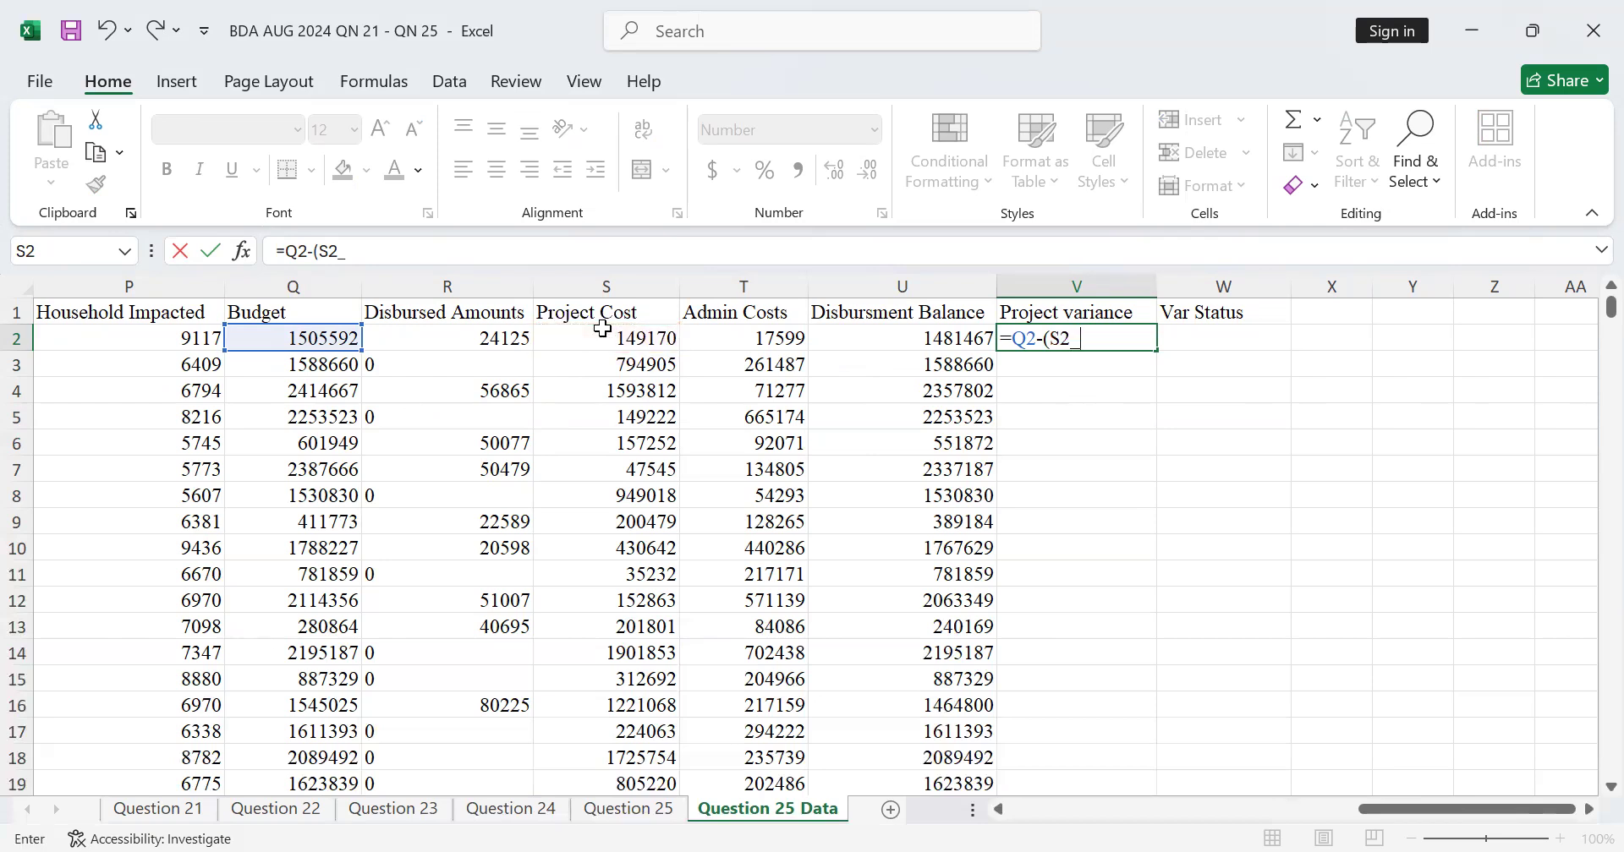
key("BackSpace")
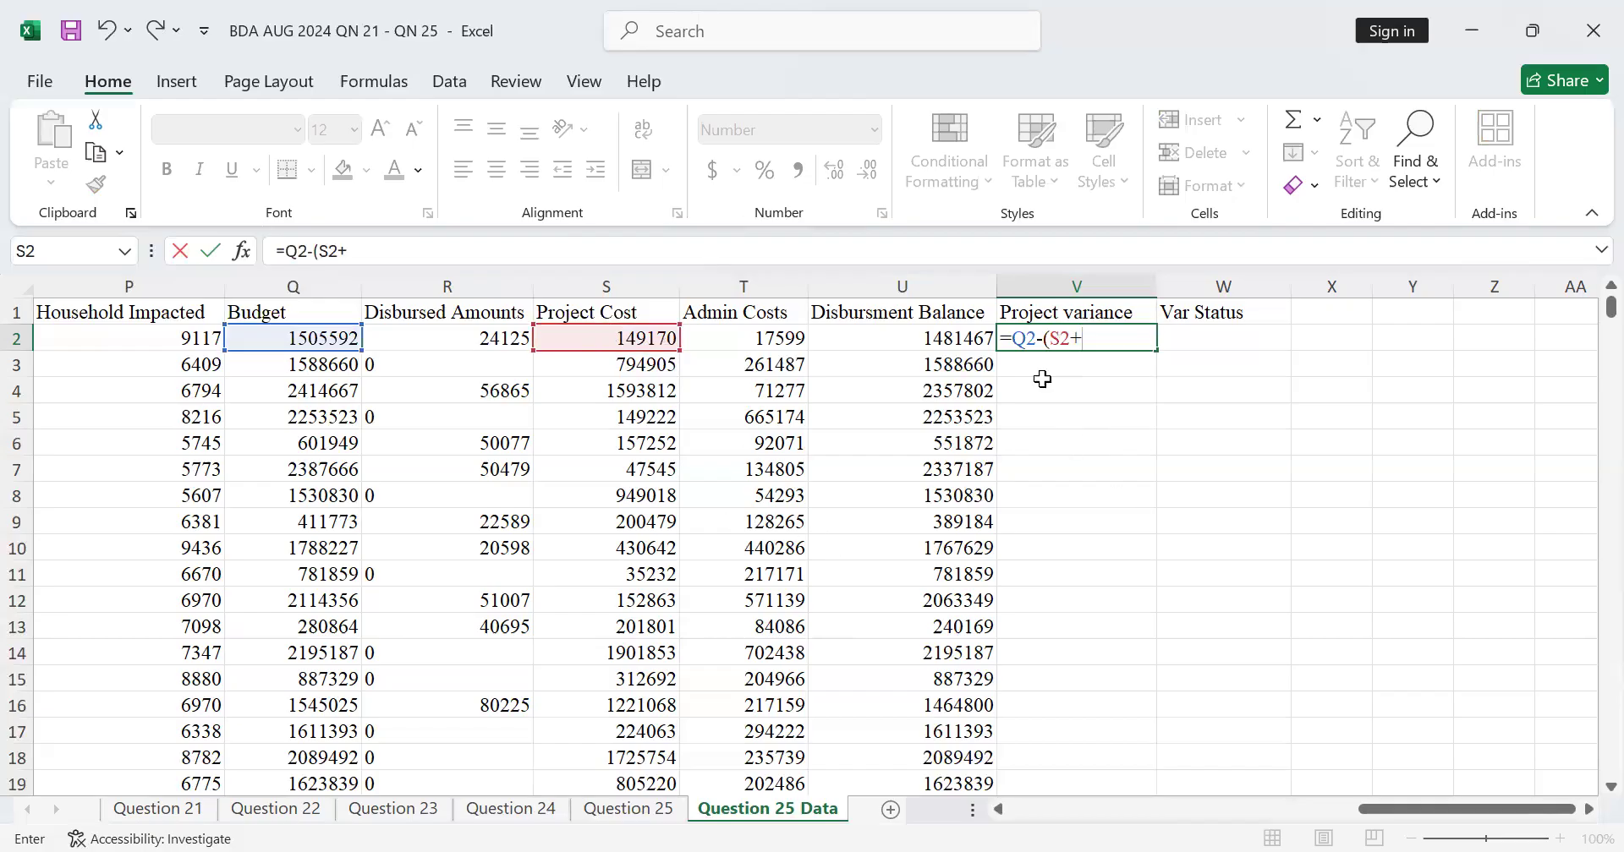
left_click(758, 337)
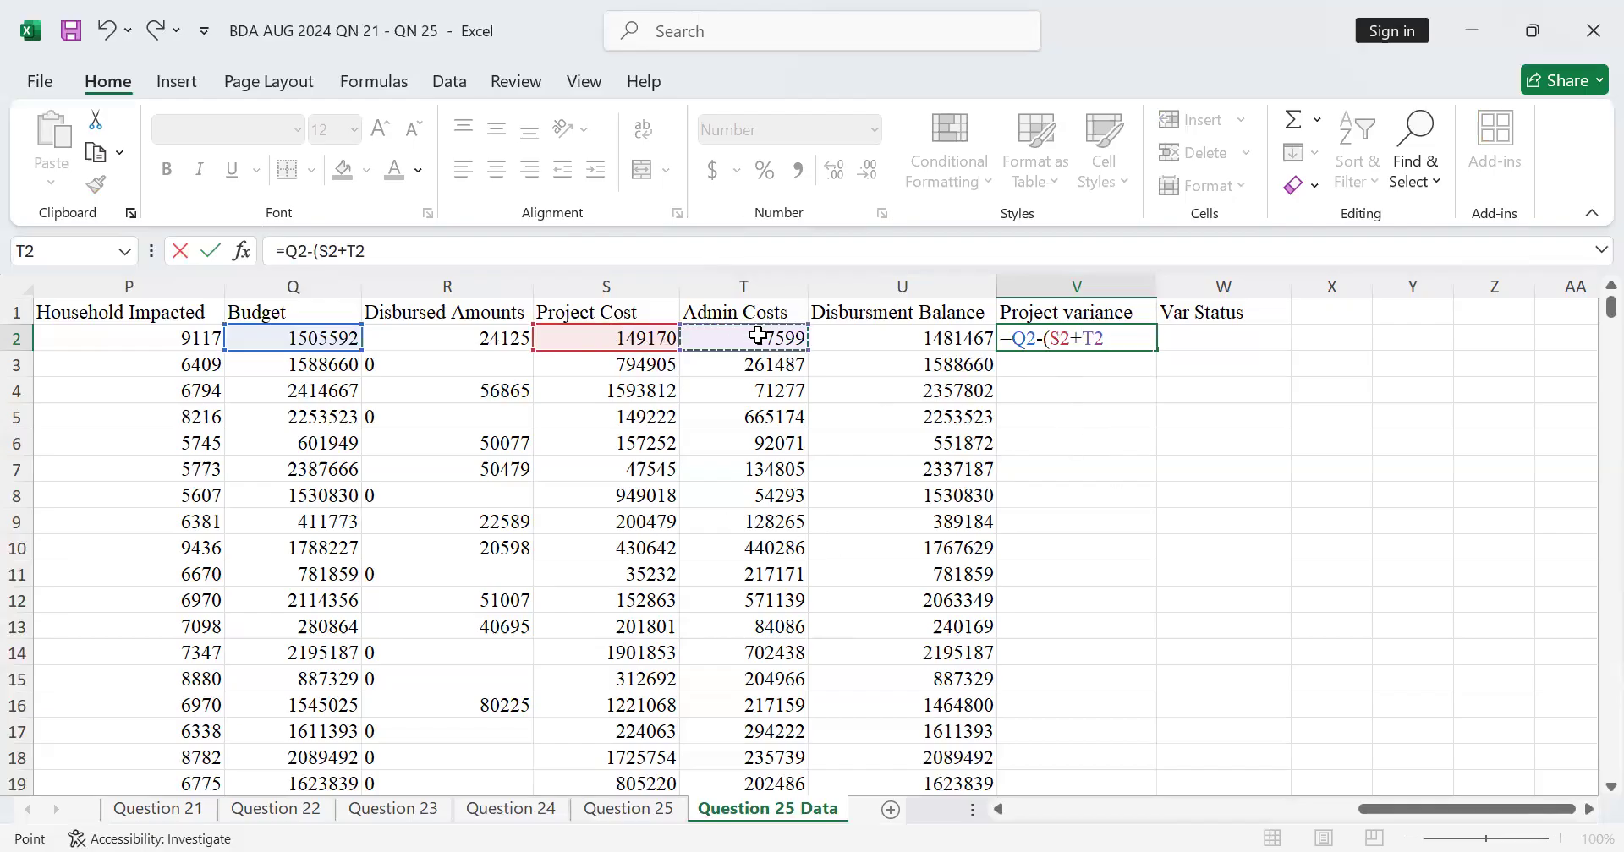
type(")")
key("Return")
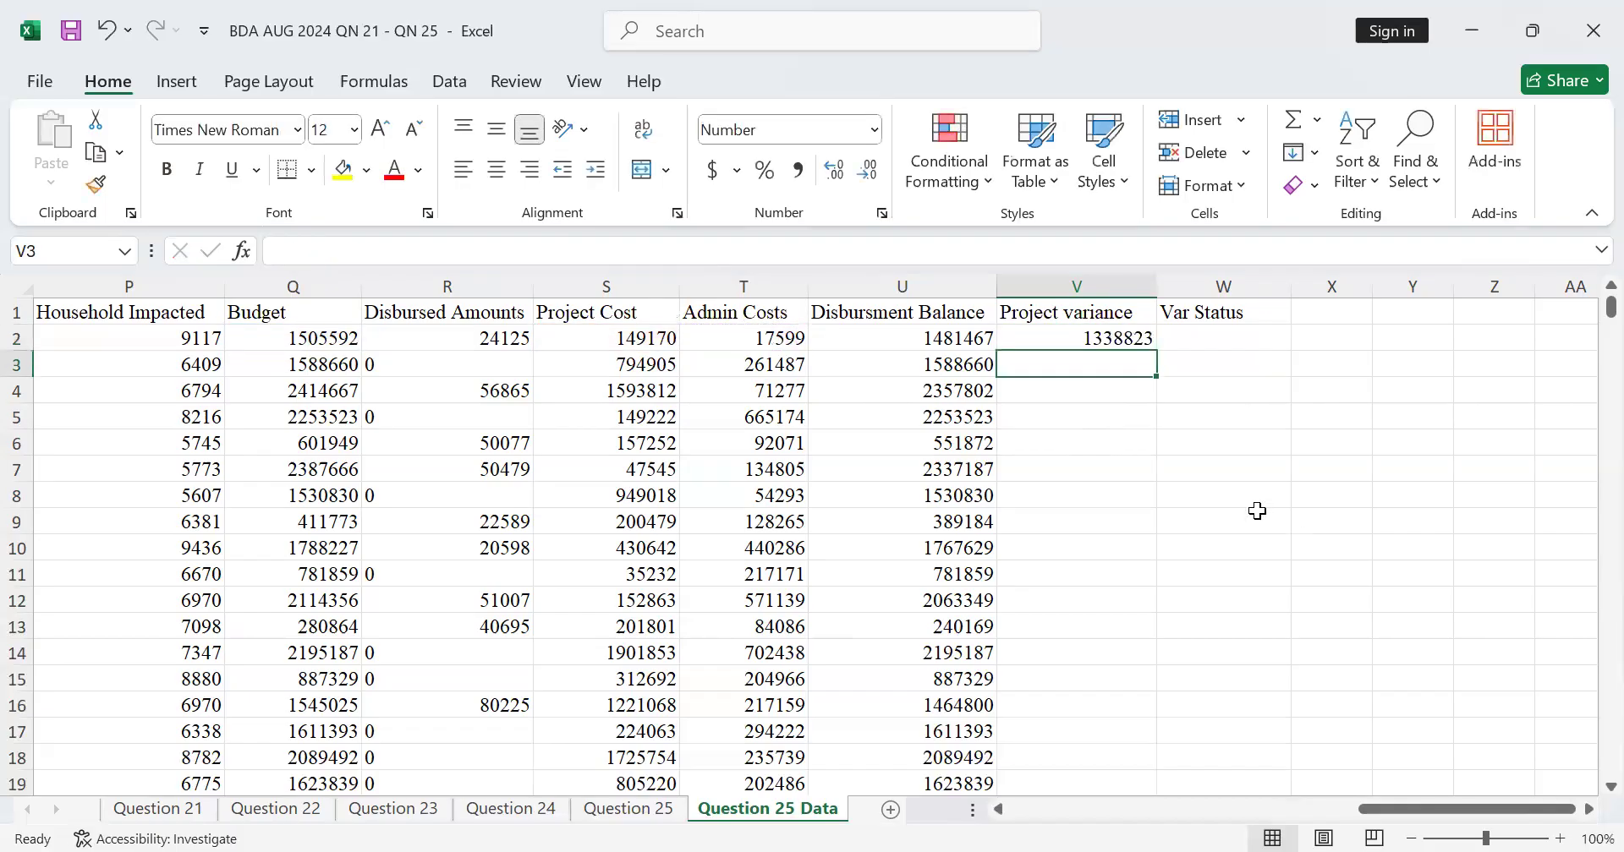
Fill the variance formula from V2 down the whole Project variance column and review the filled rows
left_click(1130, 334)
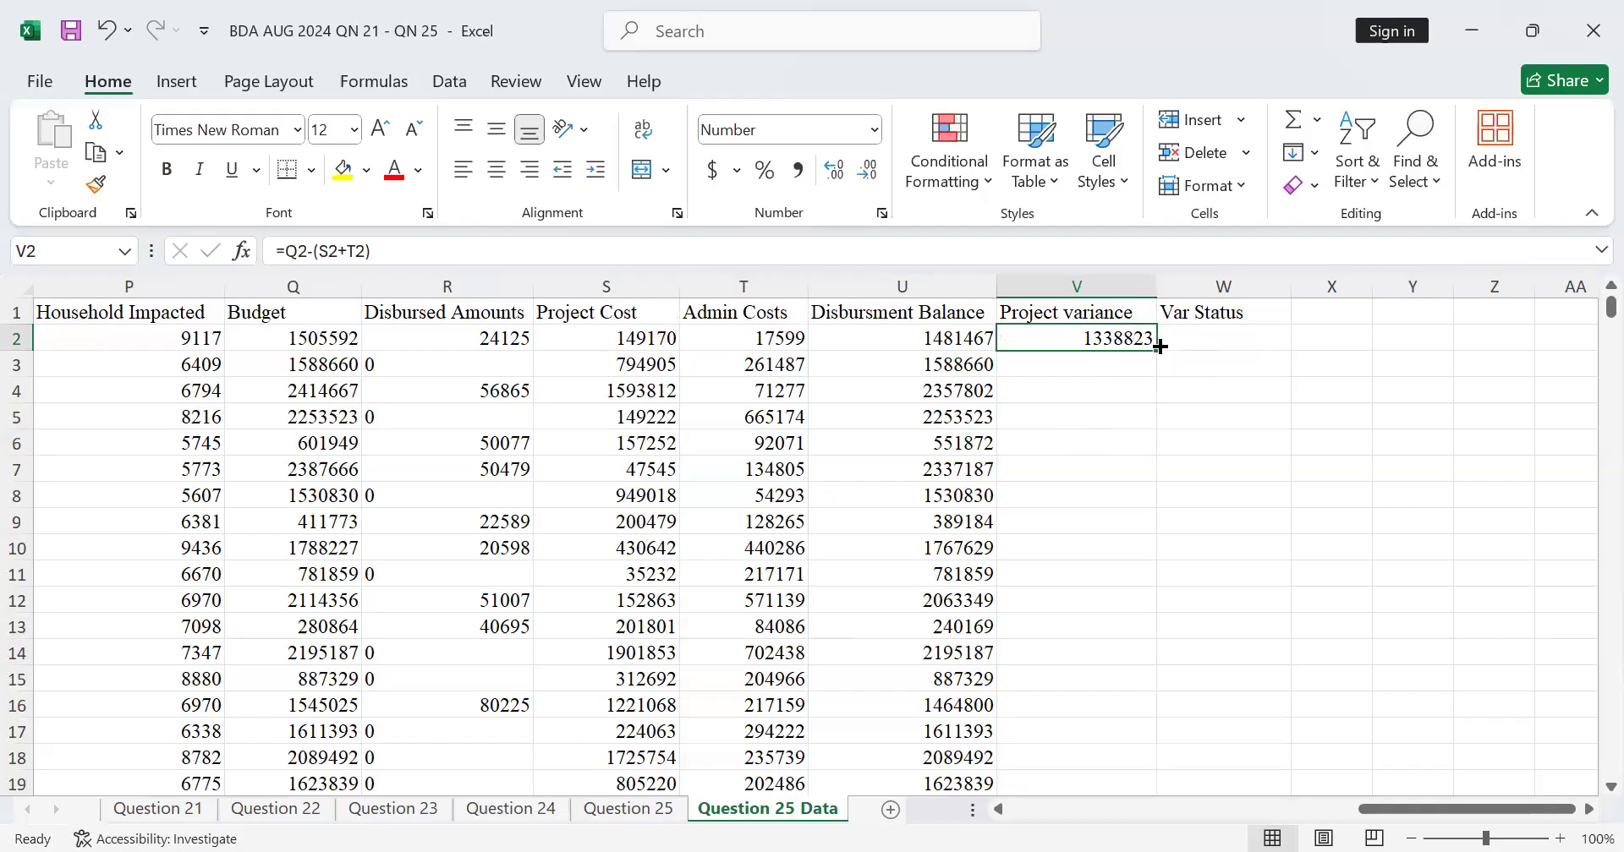
double_click(1160, 348)
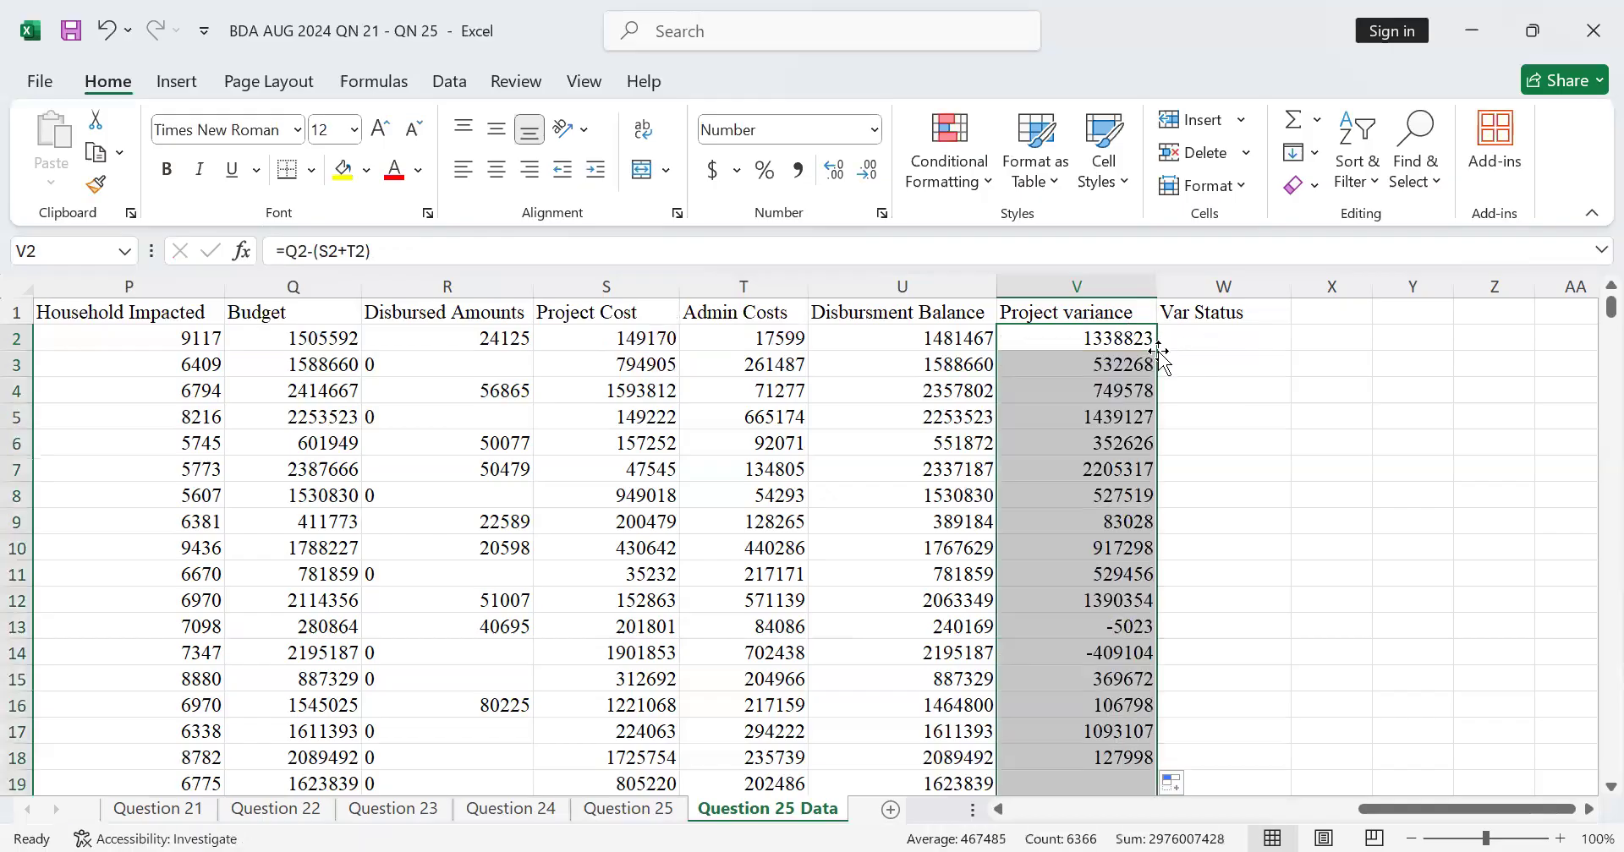
scroll(1121, 386, "down", 4)
scroll(1121, 385, "up", 4)
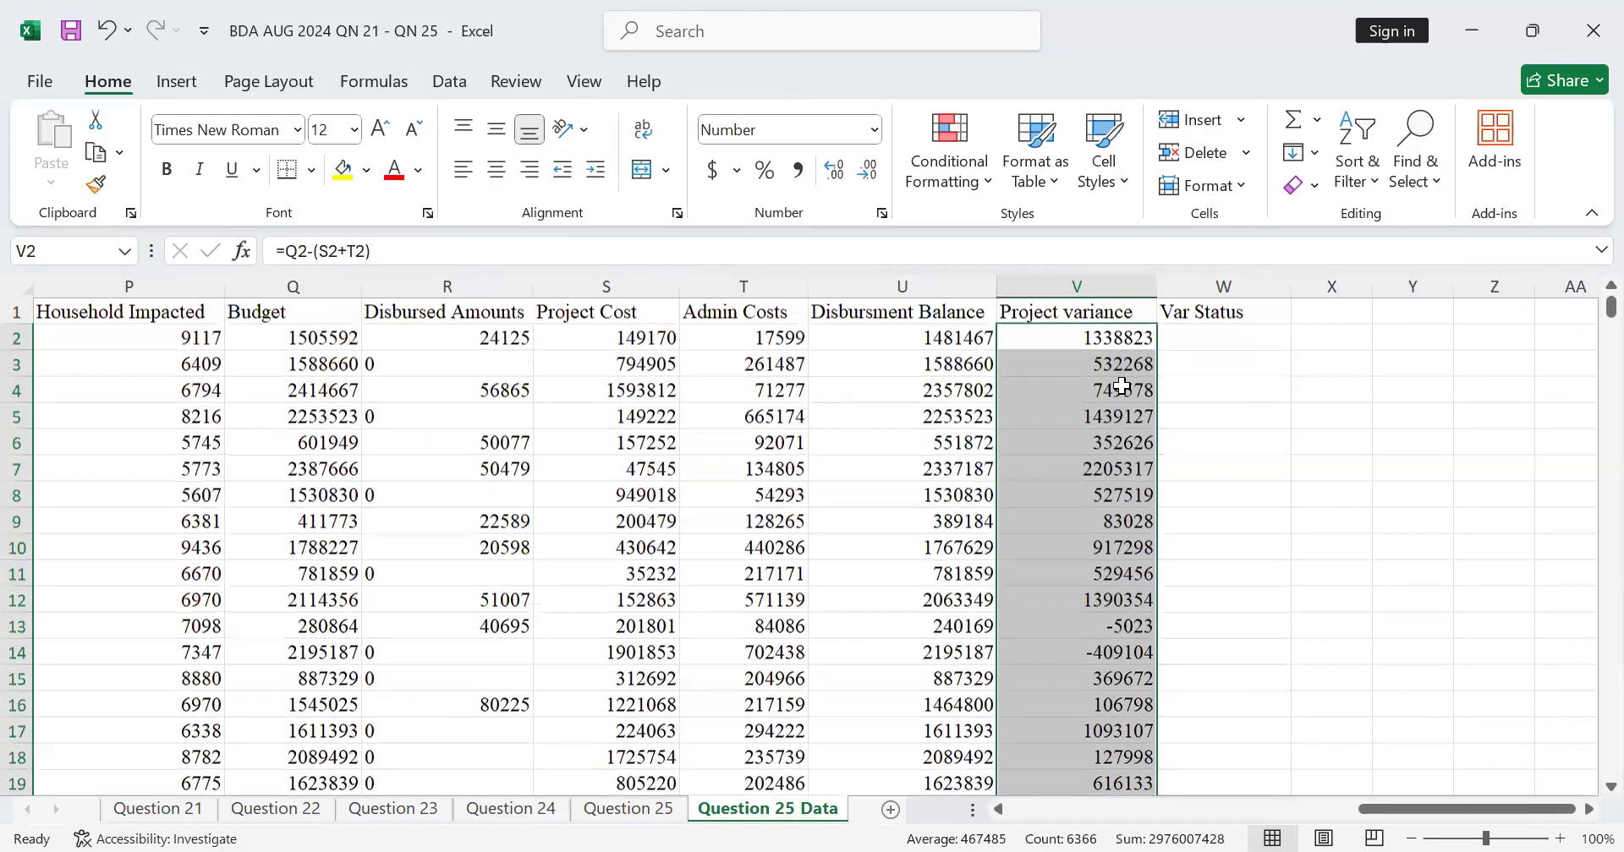
scroll(1121, 385, "down", 11)
scroll(1122, 386, "down", 10)
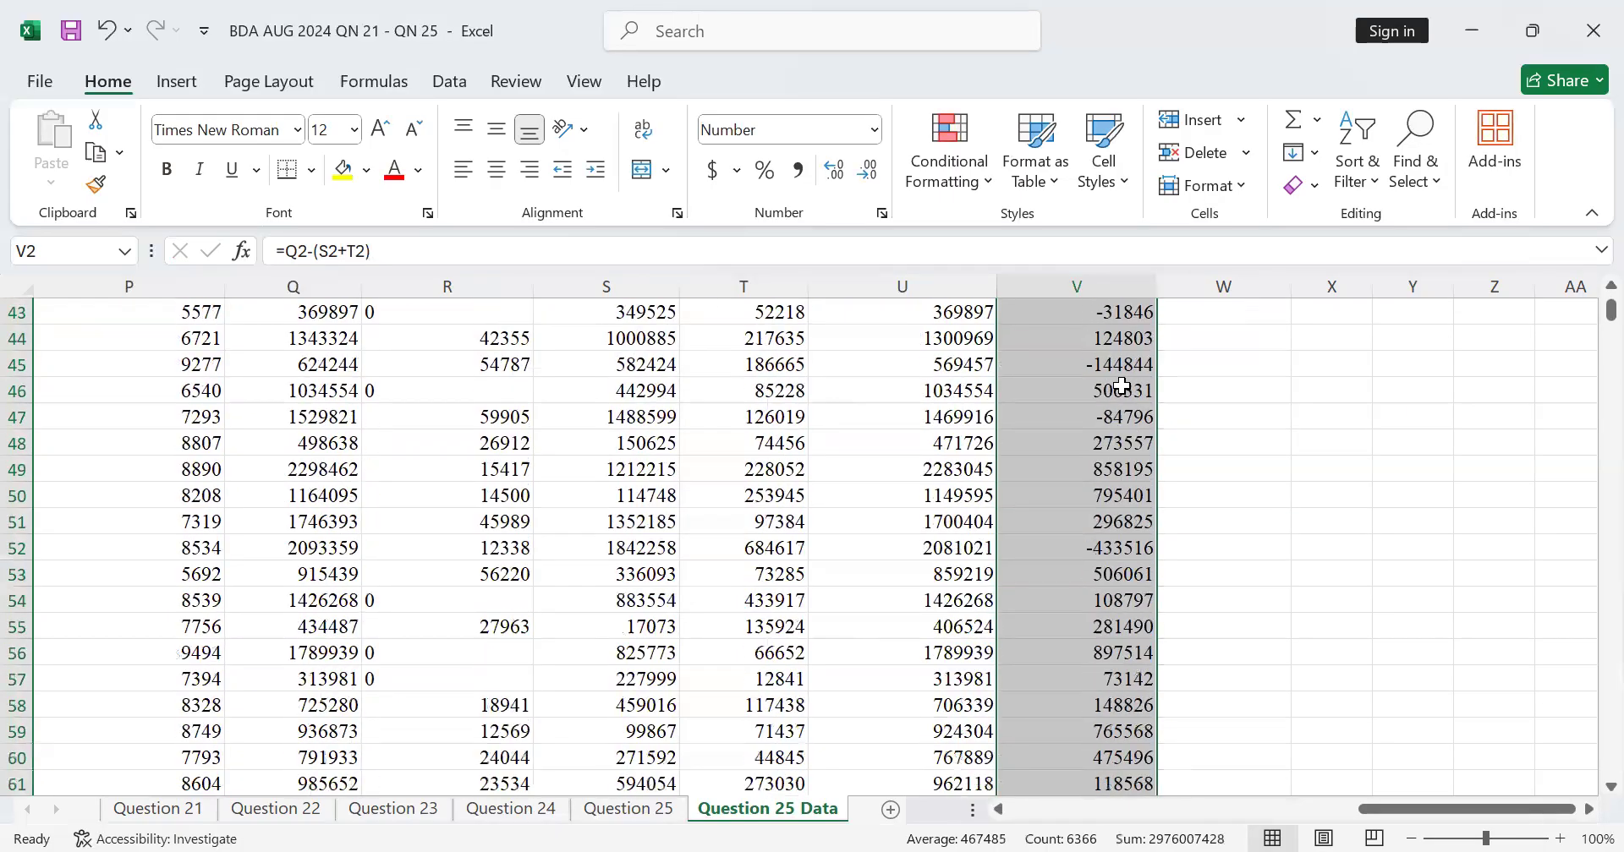
scroll(1120, 381, "up", 6)
scroll(1120, 381, "up", 15)
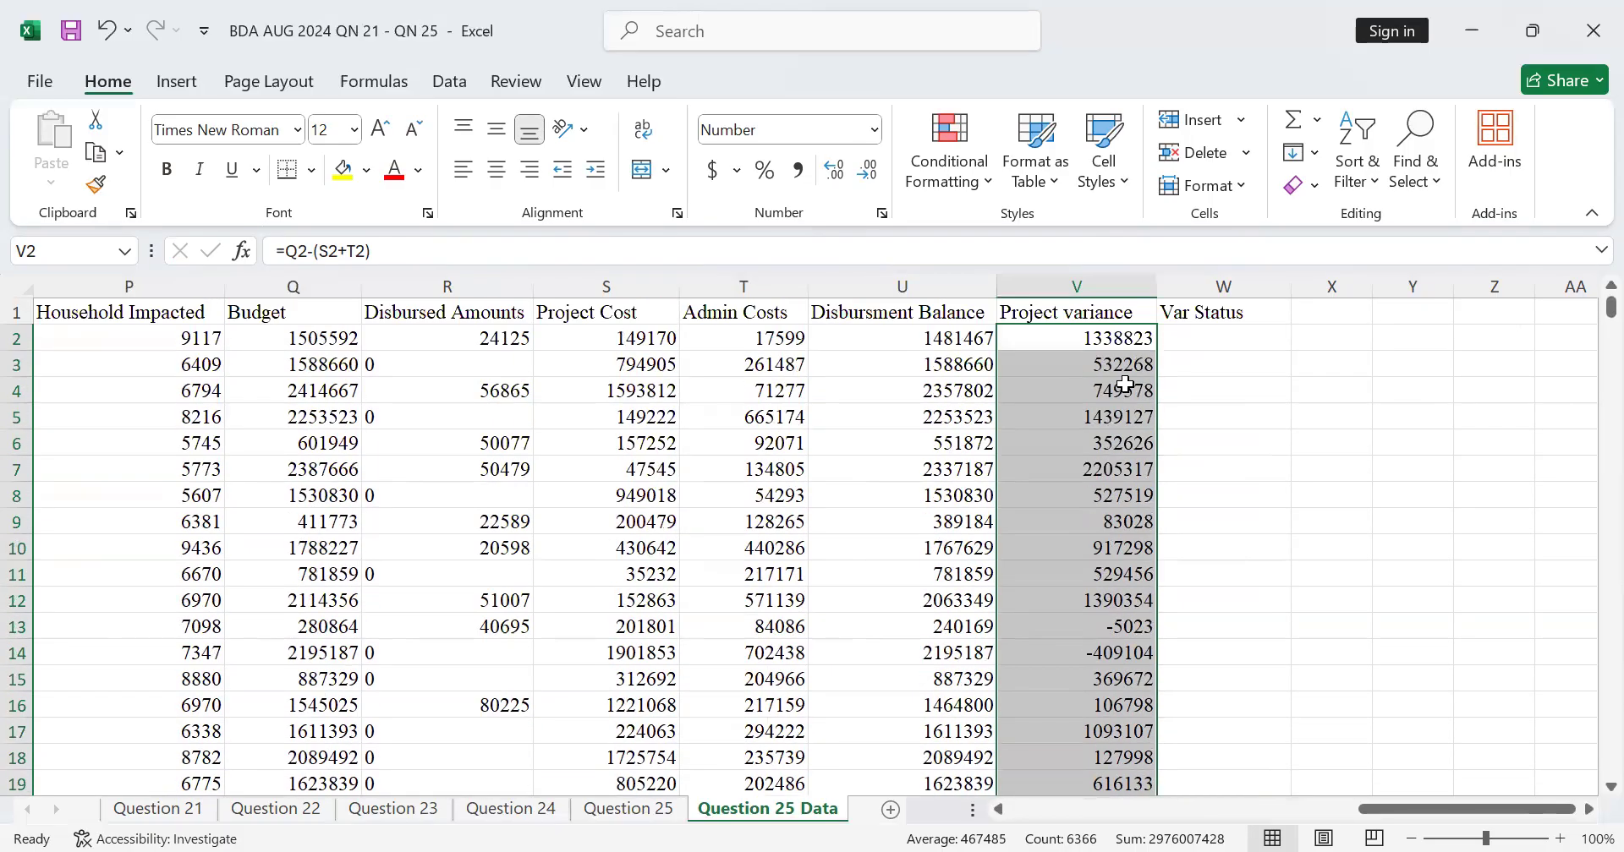
left_click(1137, 311)
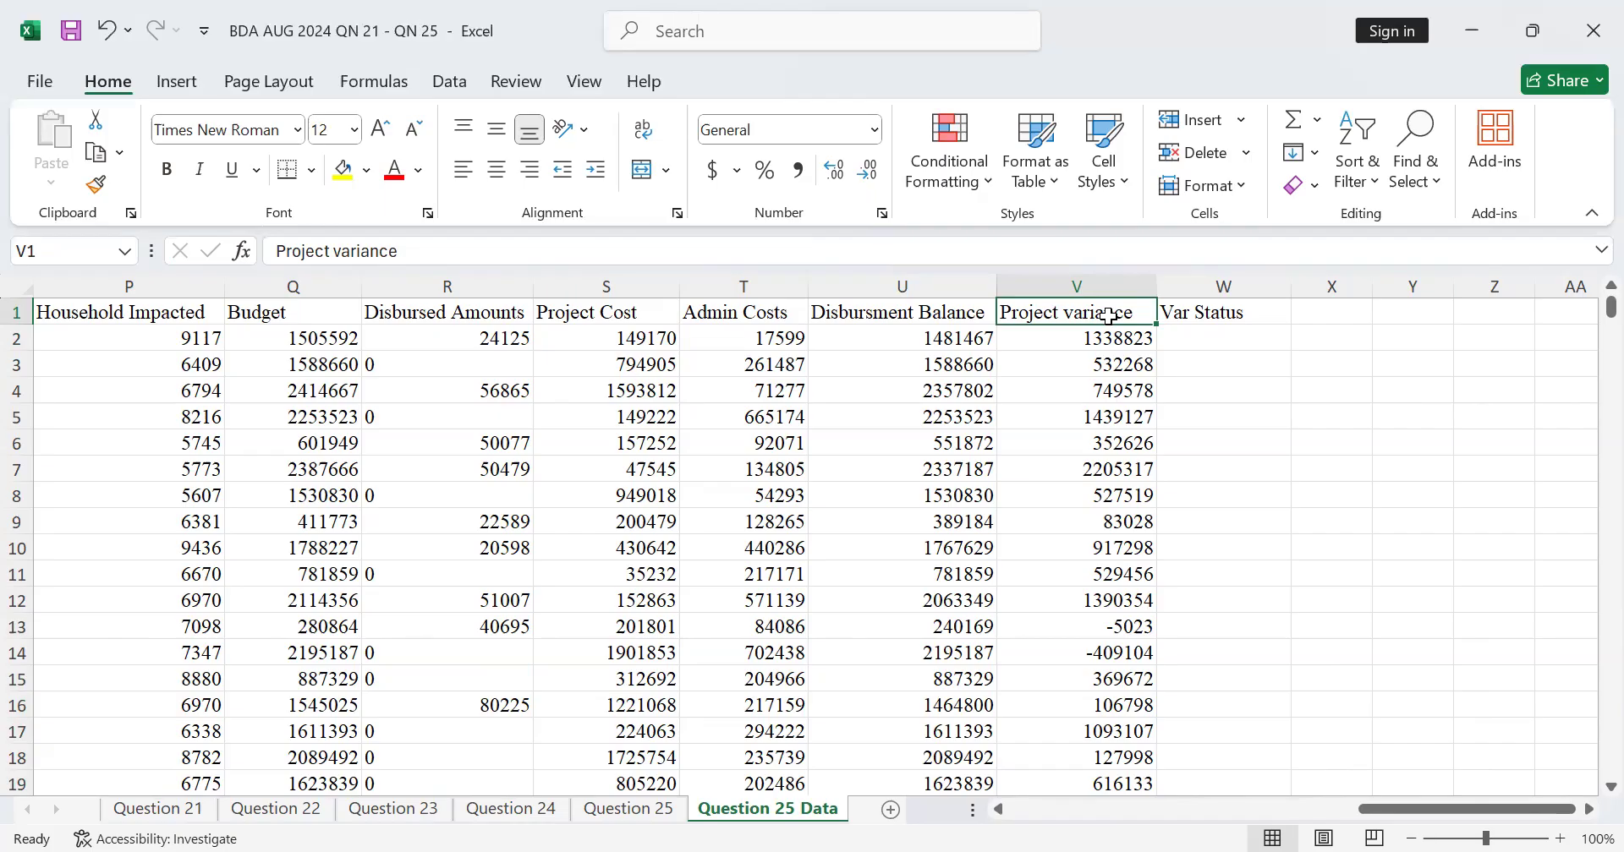
left_click(1195, 317)
left_click(1163, 338)
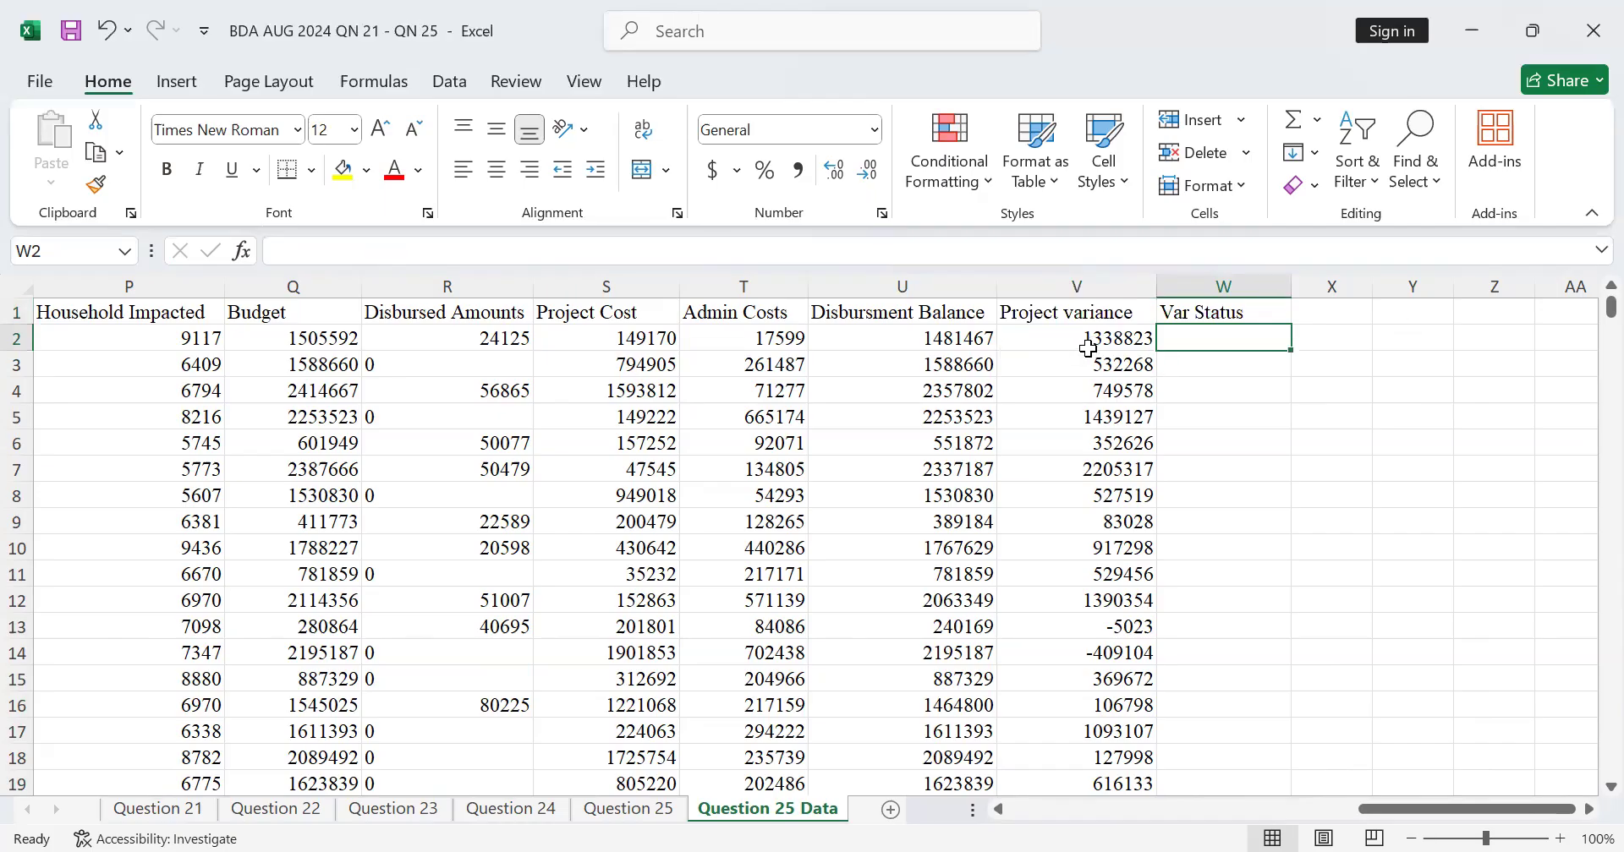
left_click(1088, 345)
Start the Var Status formula in W2 with an IF testing whether project cost plus admin costs is below budget, =IF(S2+T2<Q2
left_click(1214, 338)
type("IF")
key("BackSpace")
key("BackSpace")
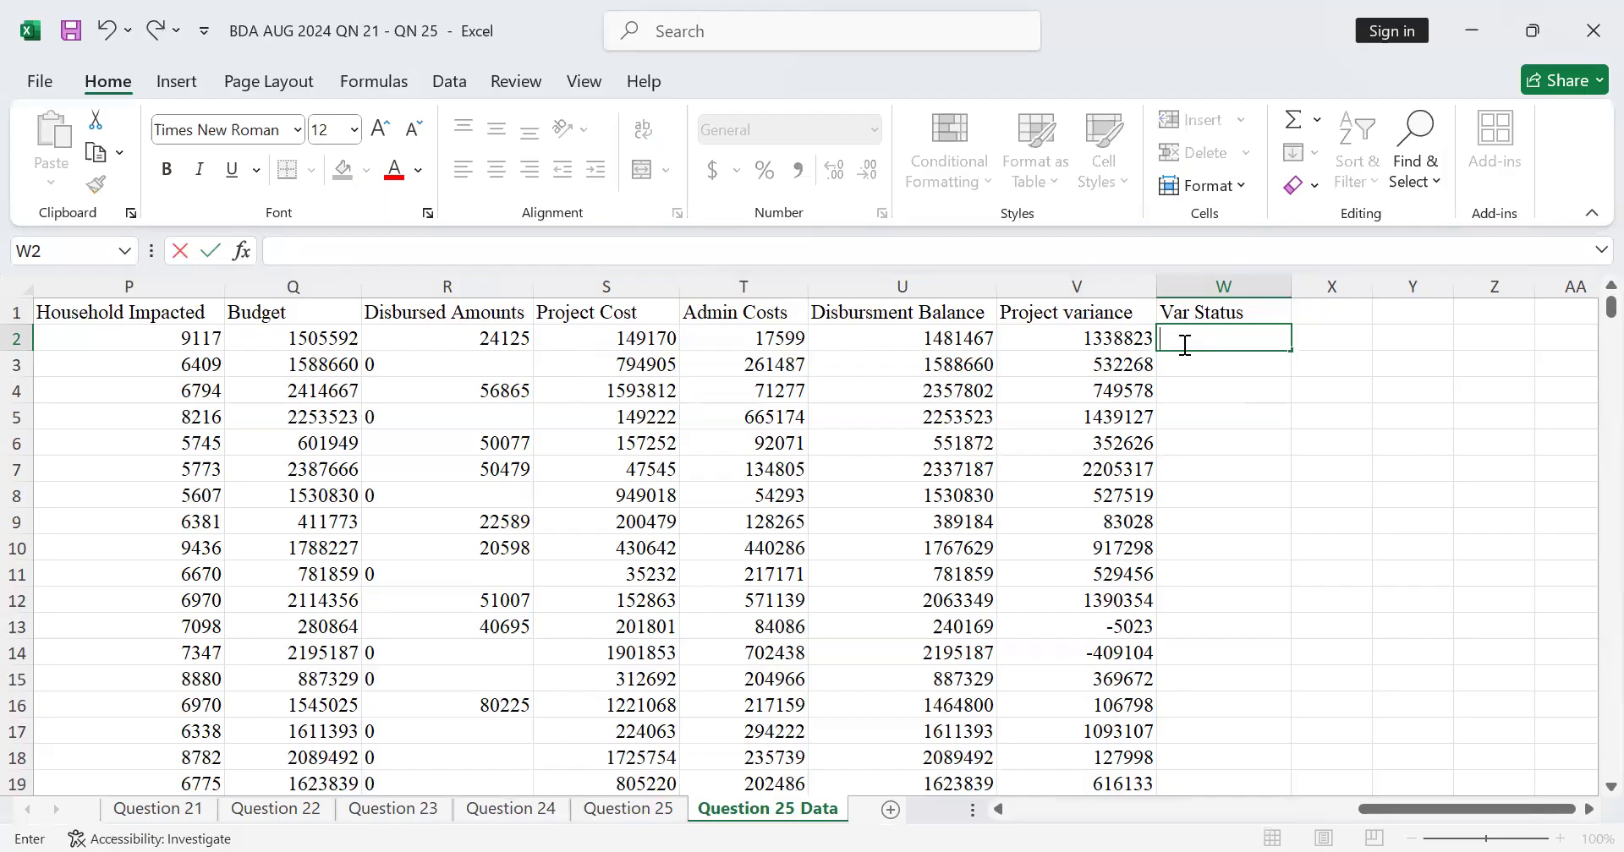
type(")")
key("BackSpace")
type("=")
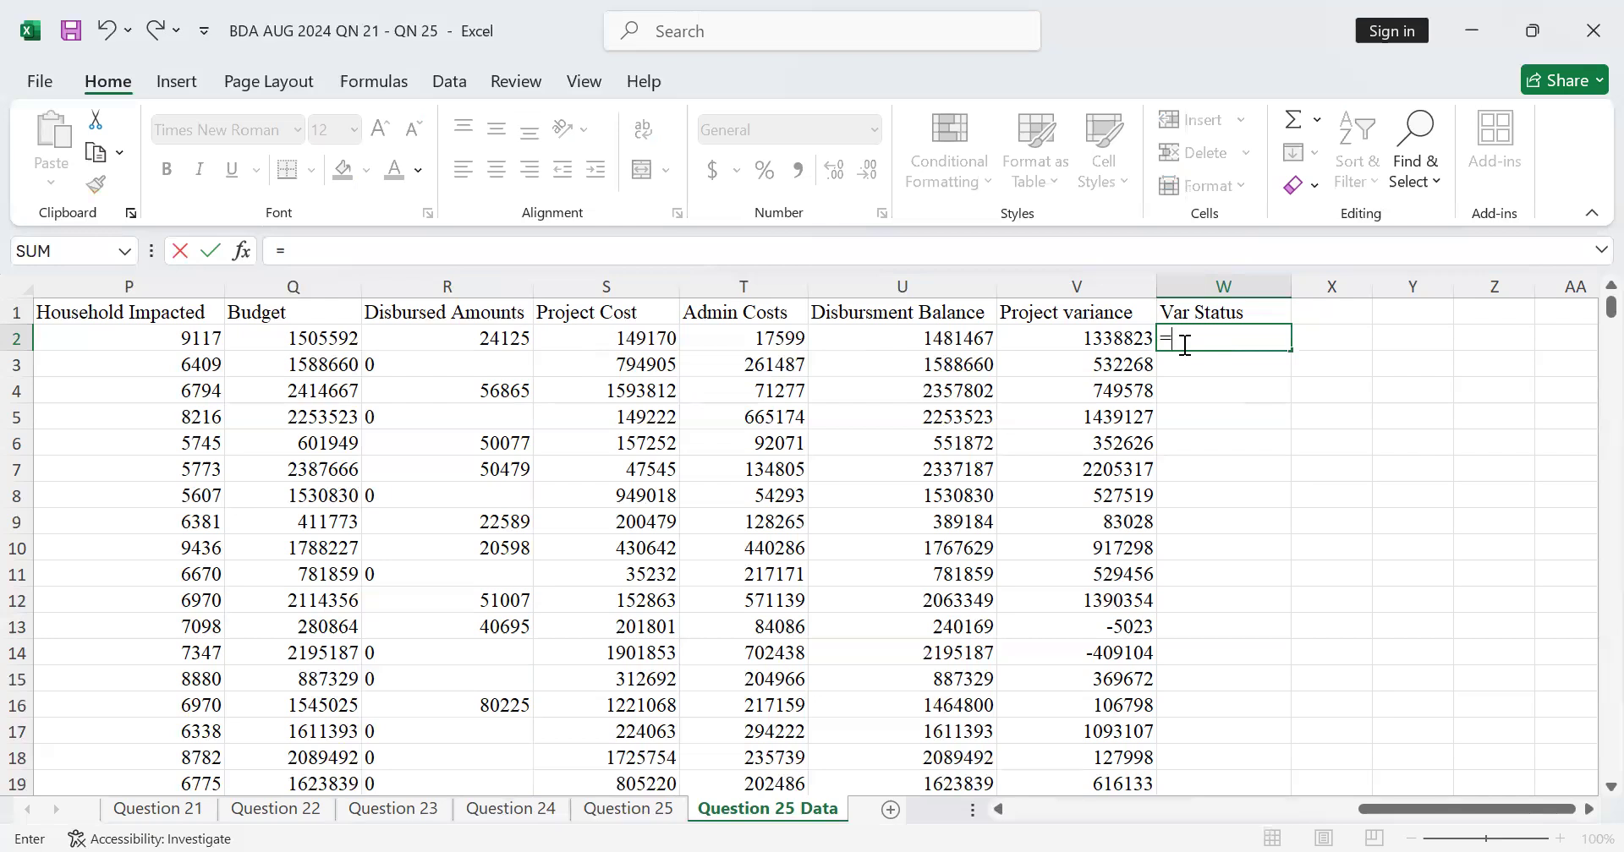
type("I")
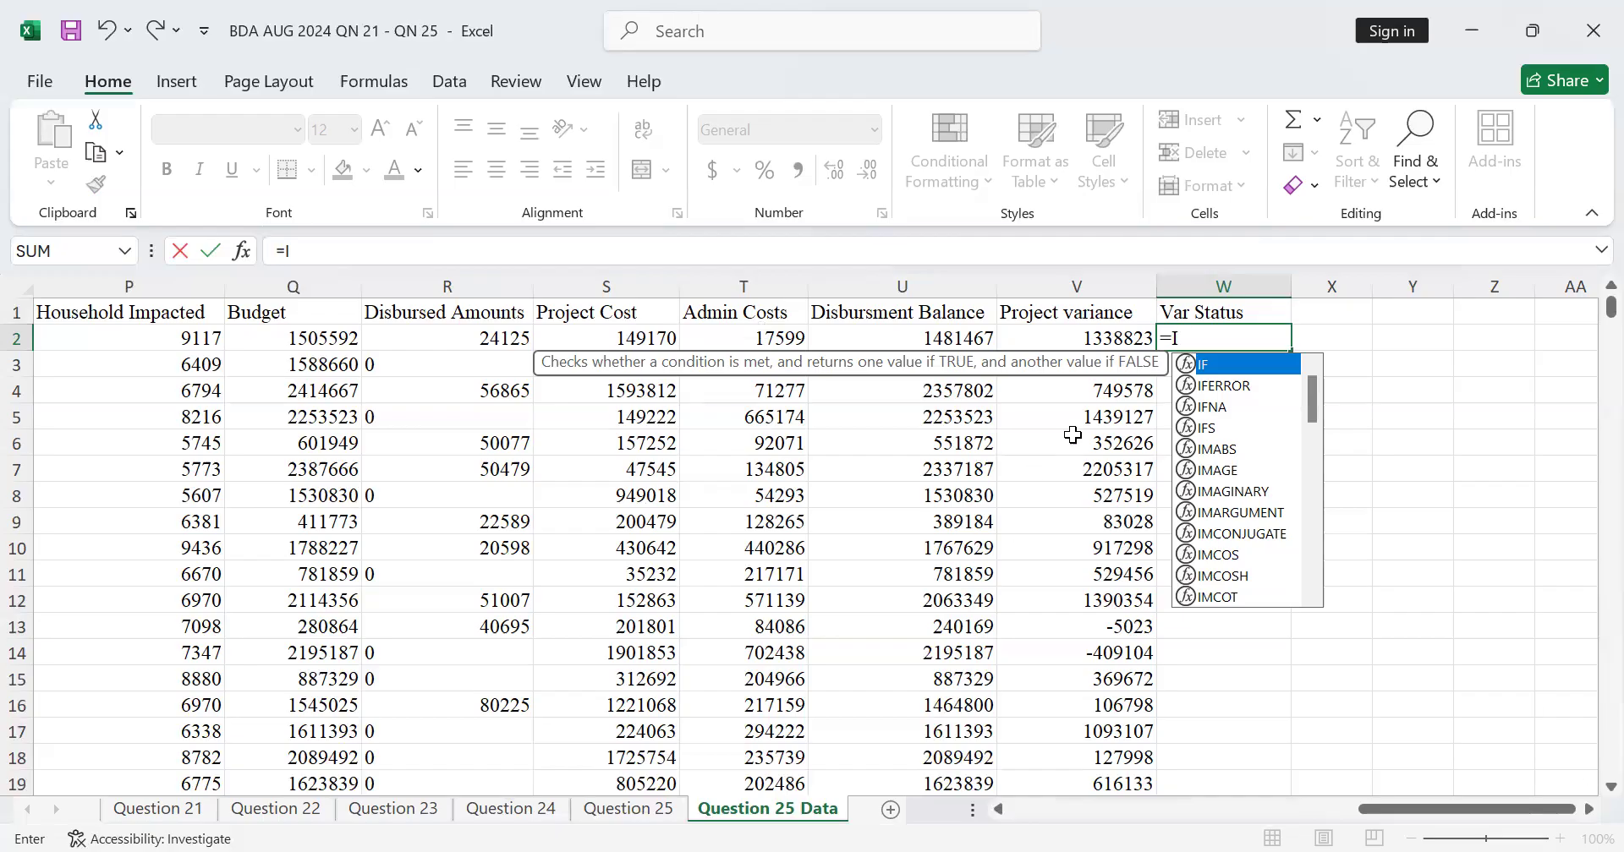
double_click(1228, 370)
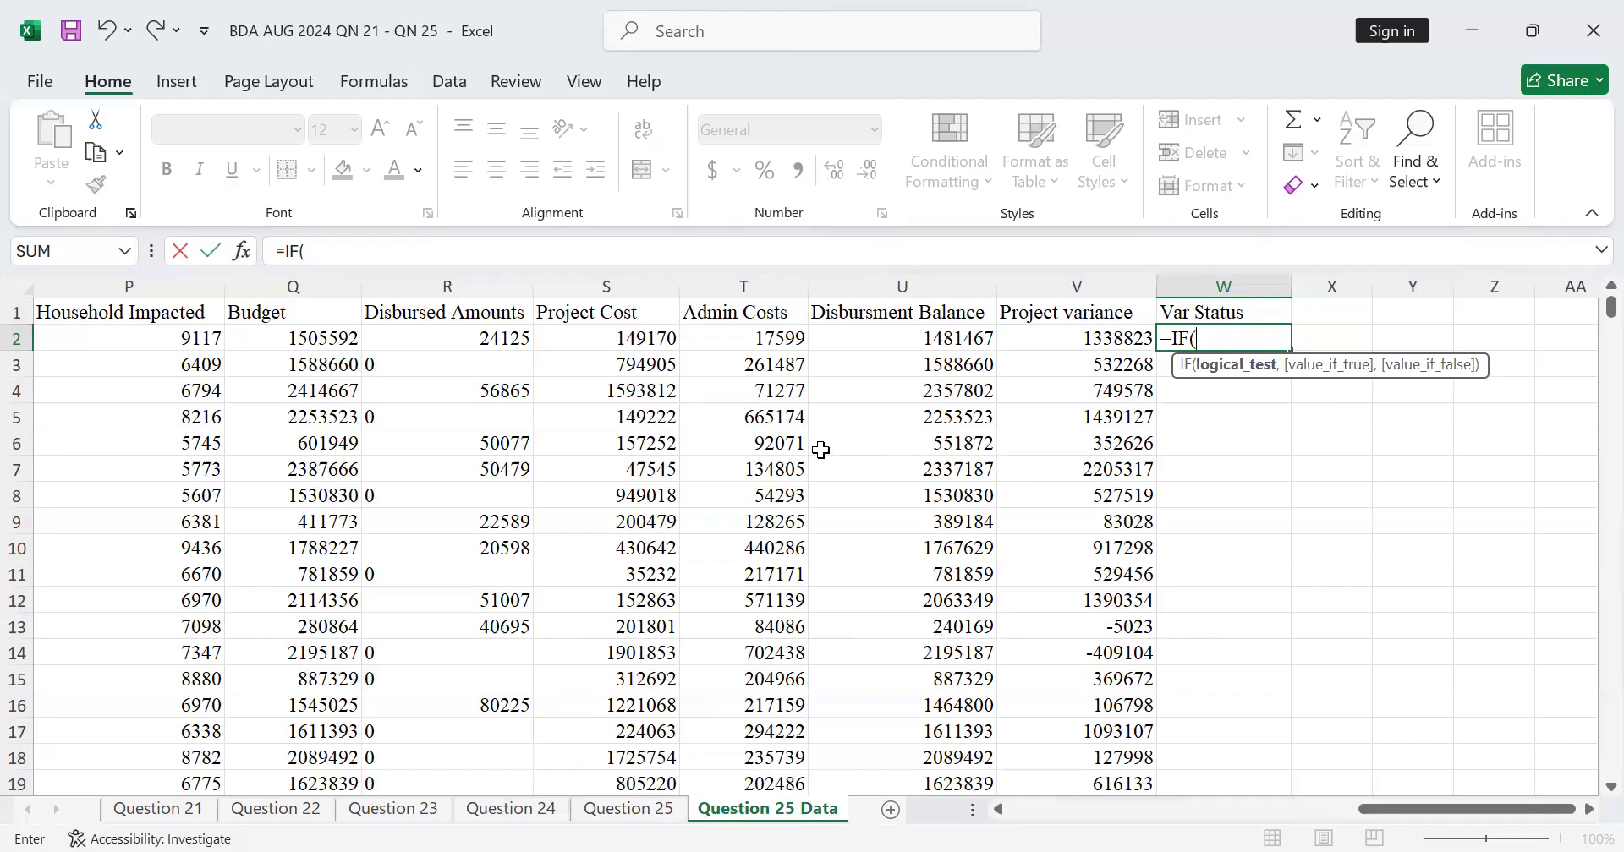
left_click(646, 339)
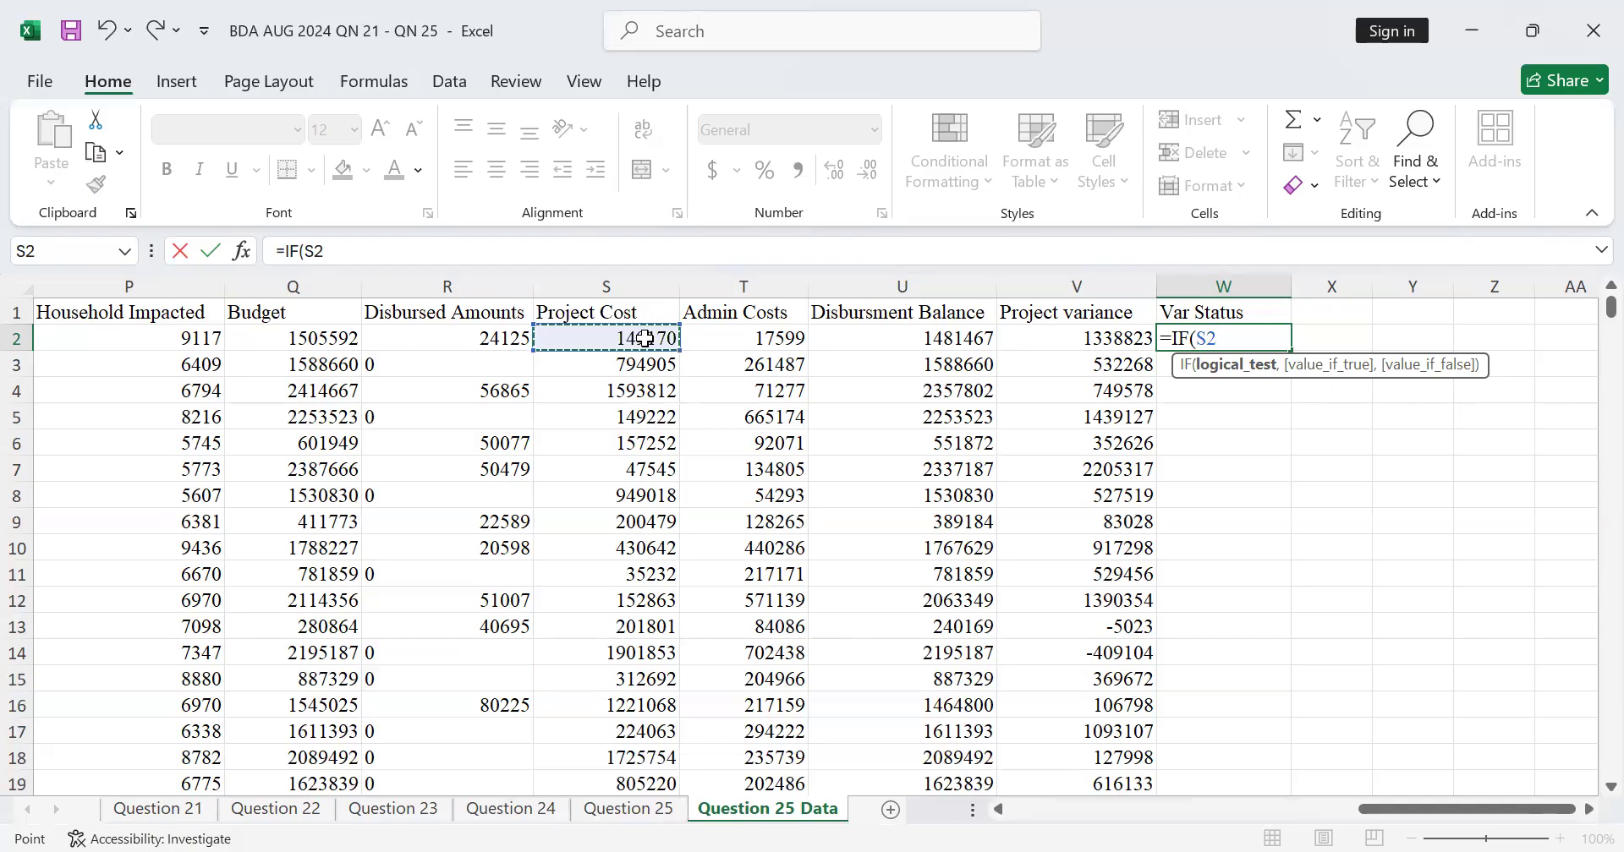
type("=")
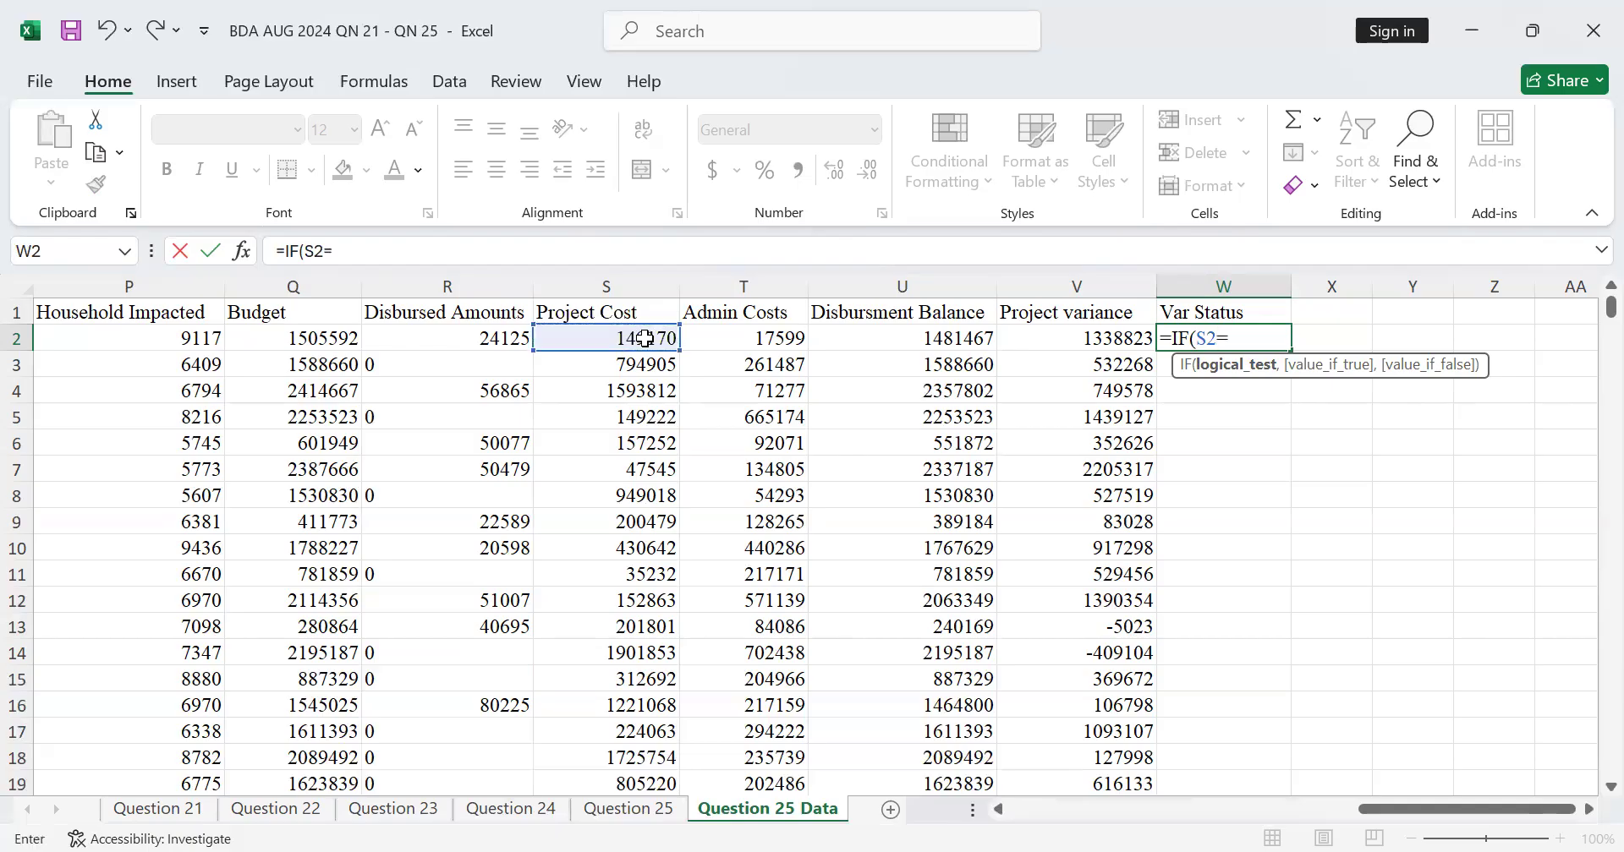
key("BackSpace")
left_click(764, 338)
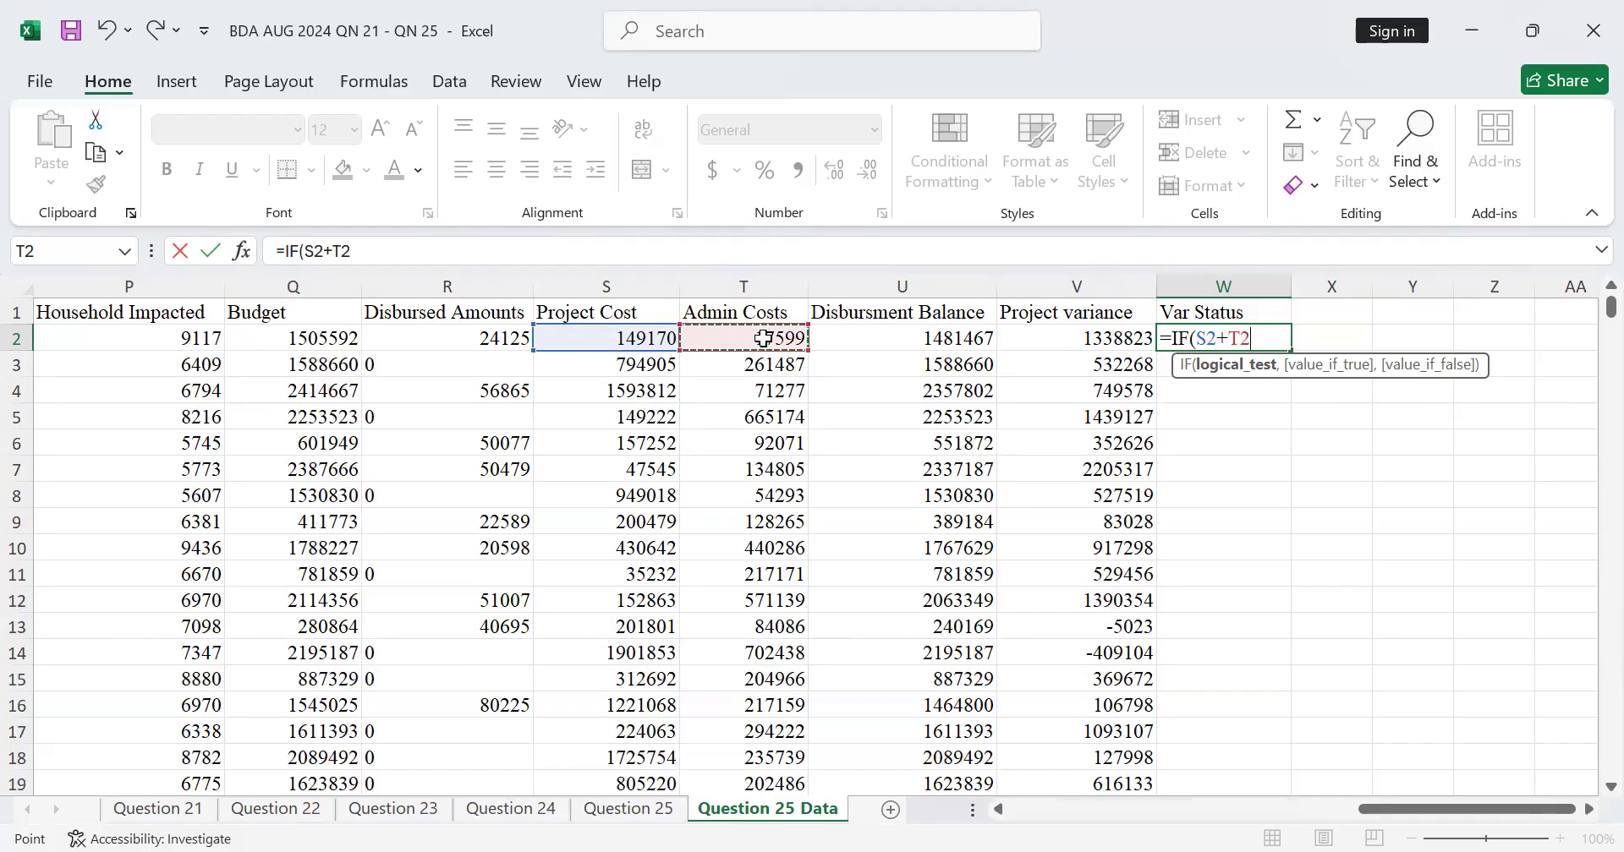
type(">")
type("<")
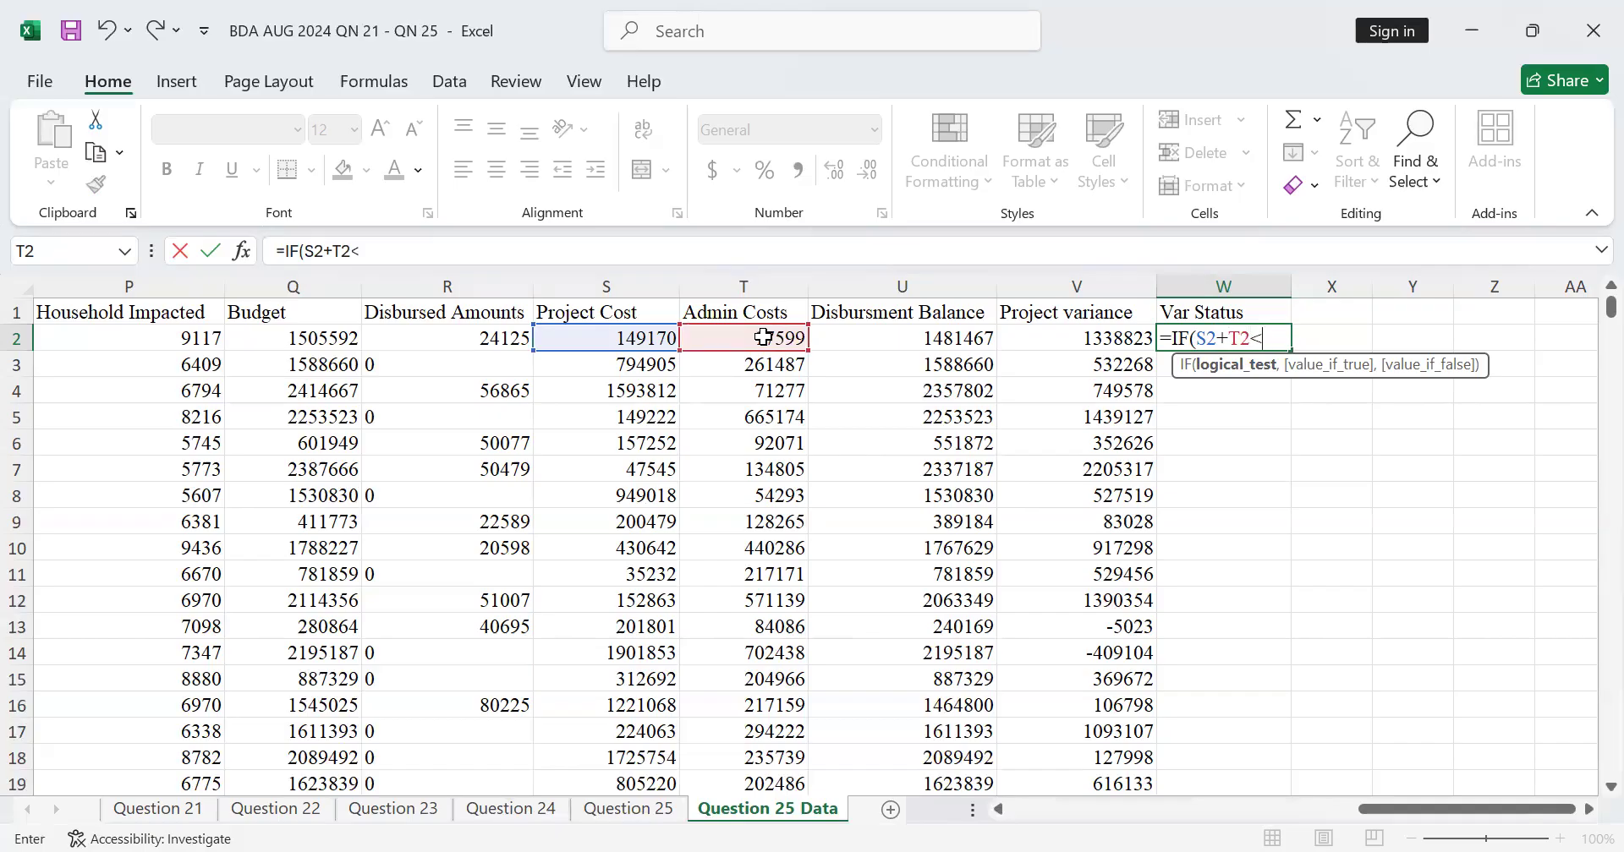
left_click(313, 341)
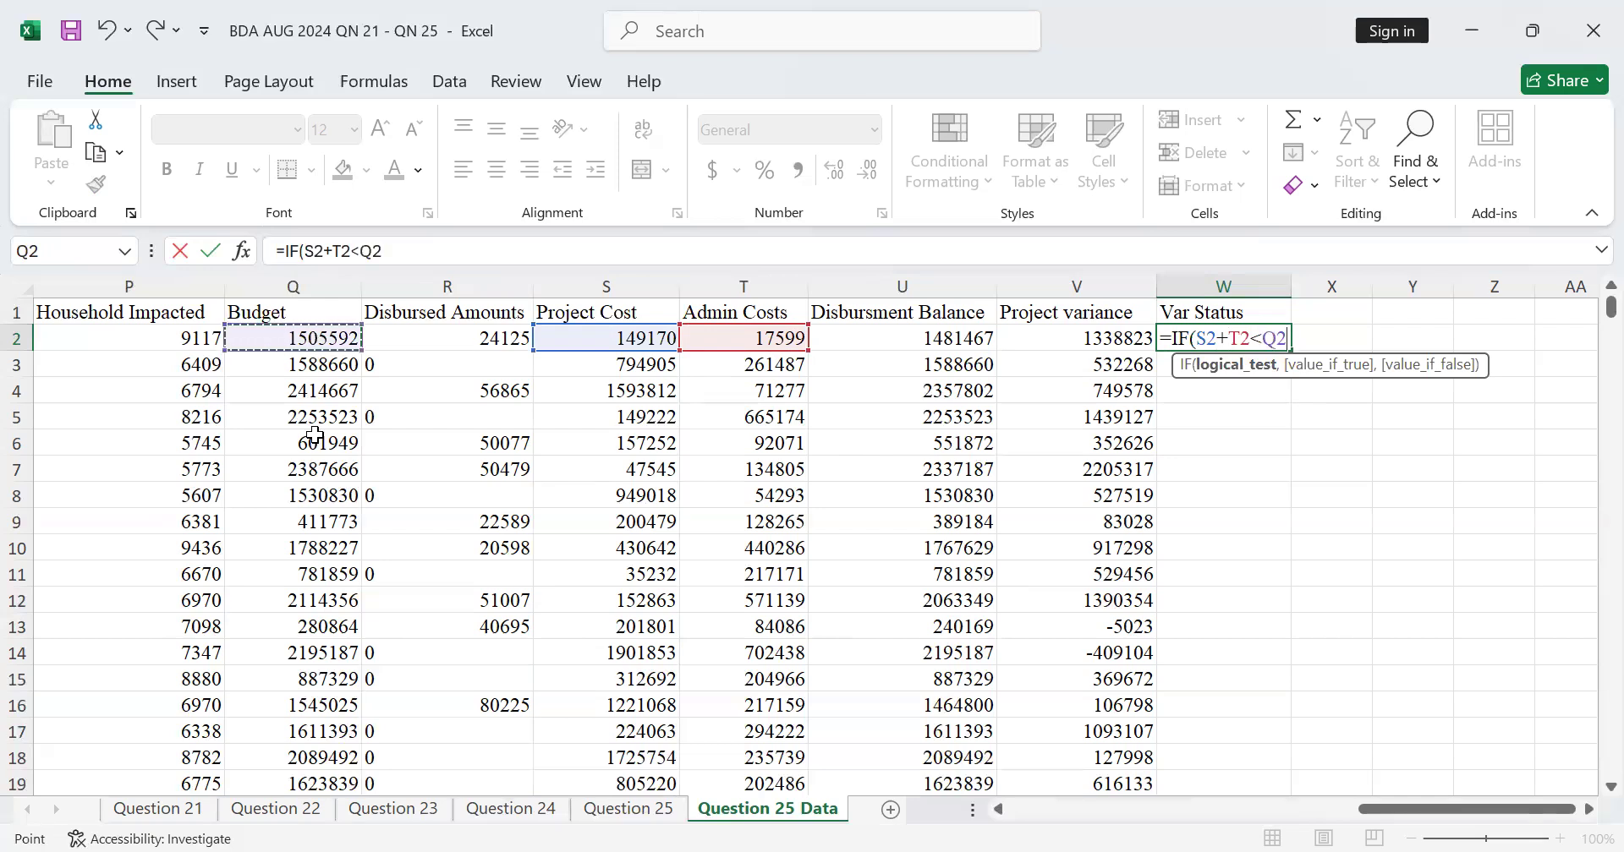
type(",")
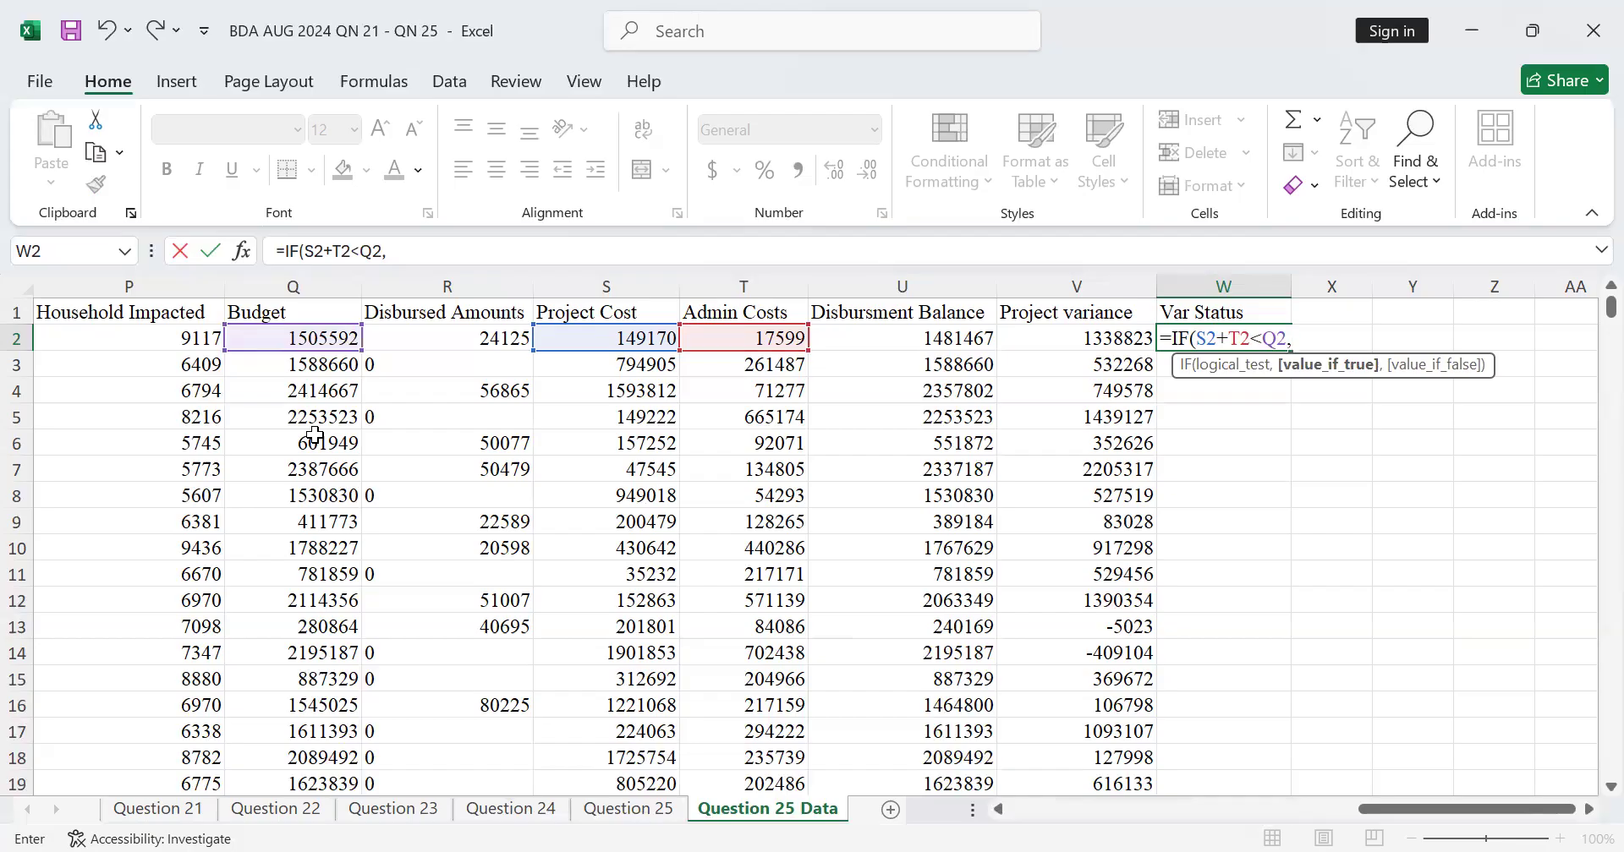
Make the W2 formula return "Favourable" when the test is true
type("{")
key("BackSpace")
type("\"FA")
key("BackSpace")
type("avouy=")
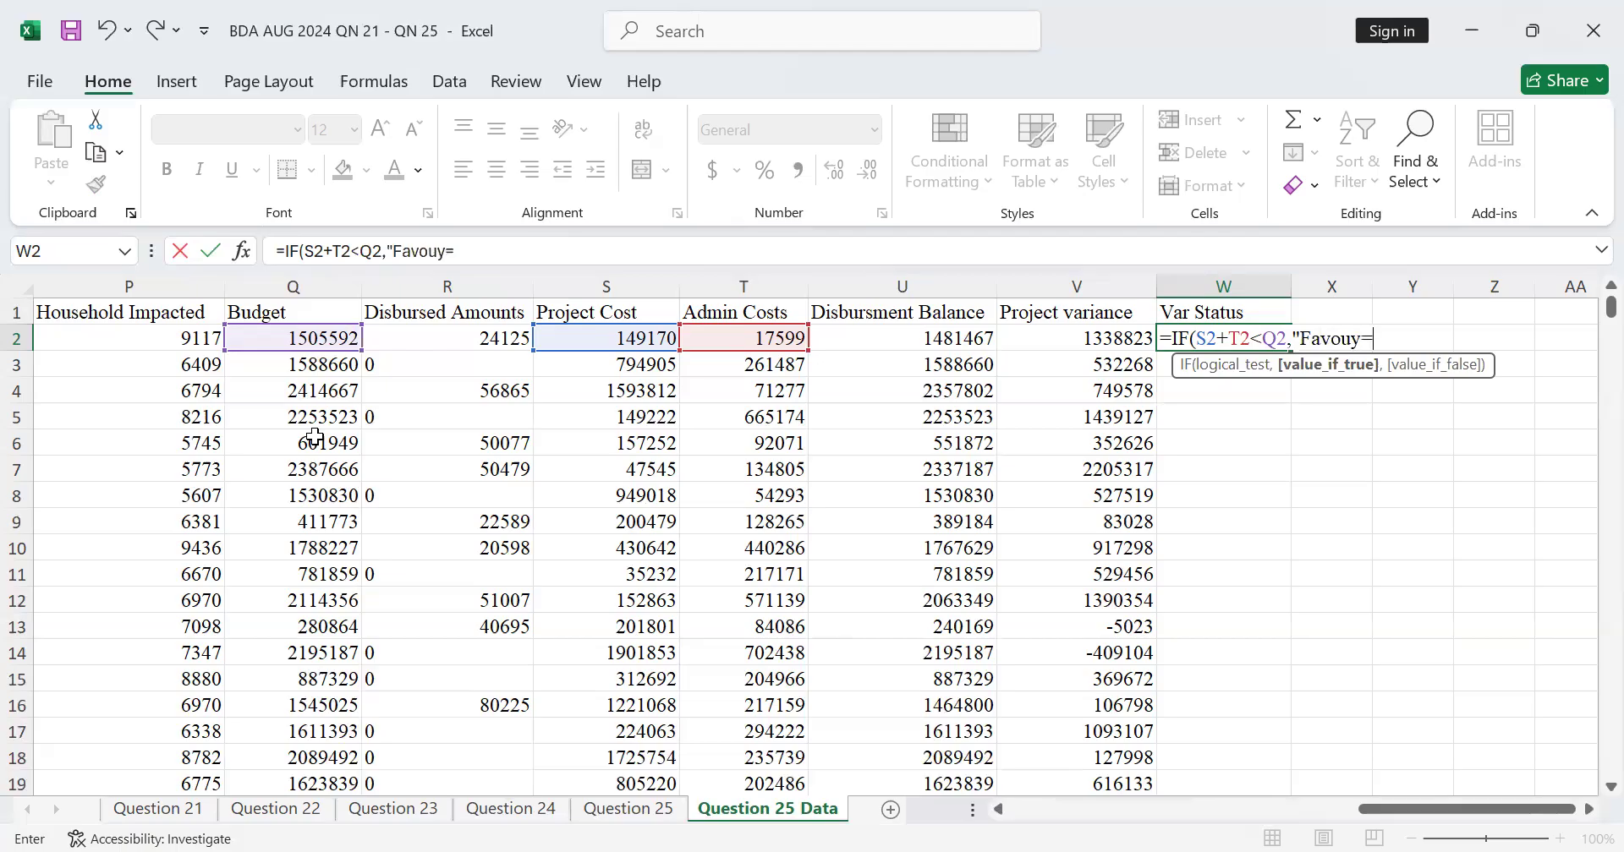
key("BackSpace")
type("rable\",")
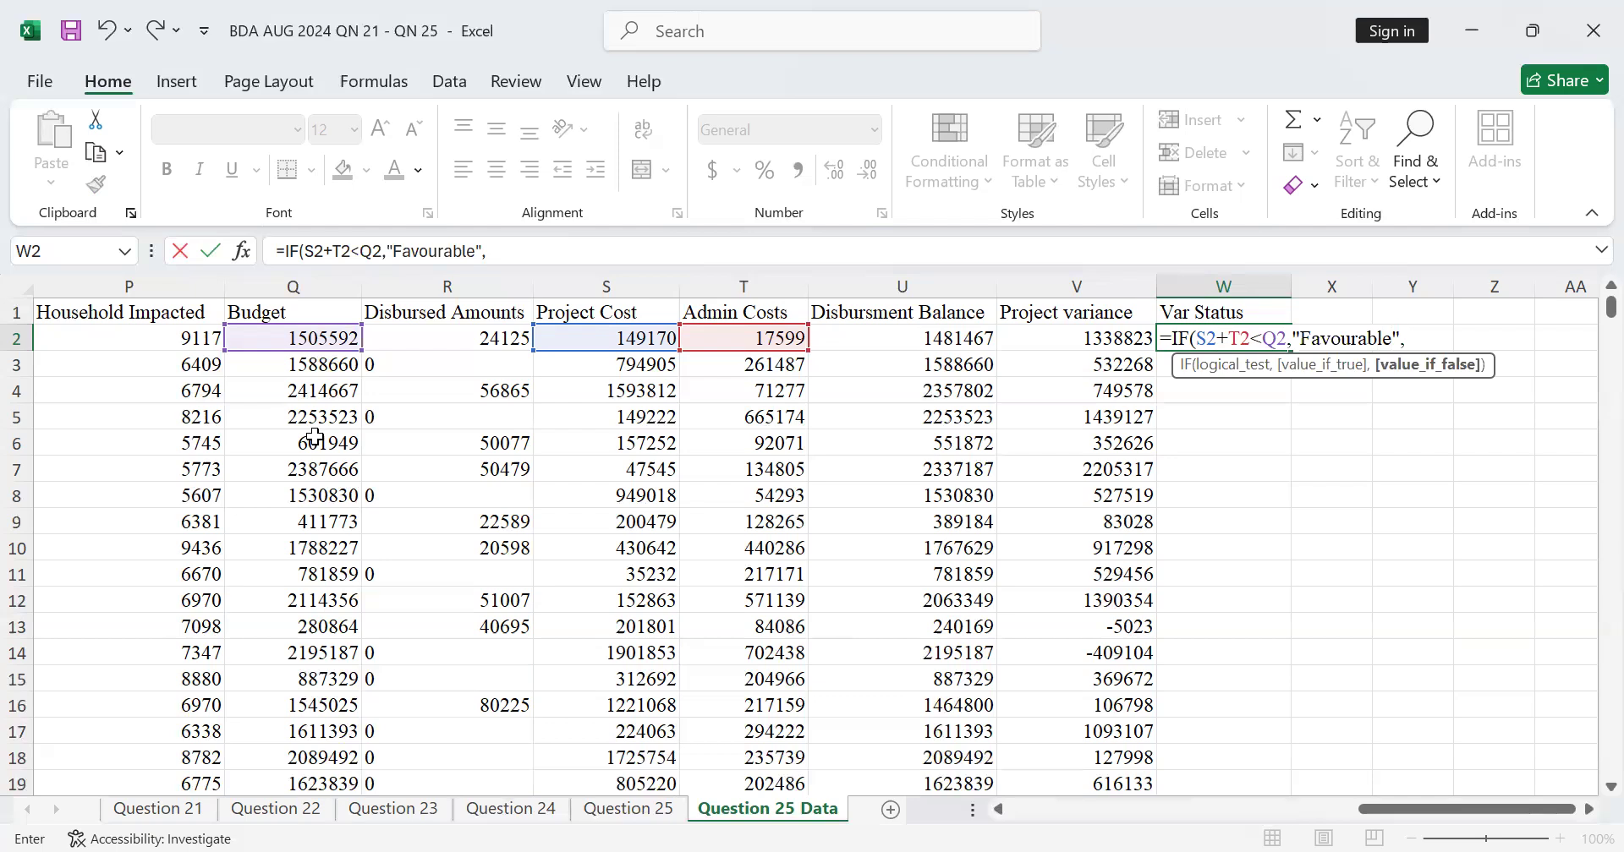
Make the W2 formula return "Adverse" when the test is false, then close and enter it
type(":")
key("BackSpace")
type("\"adverse")
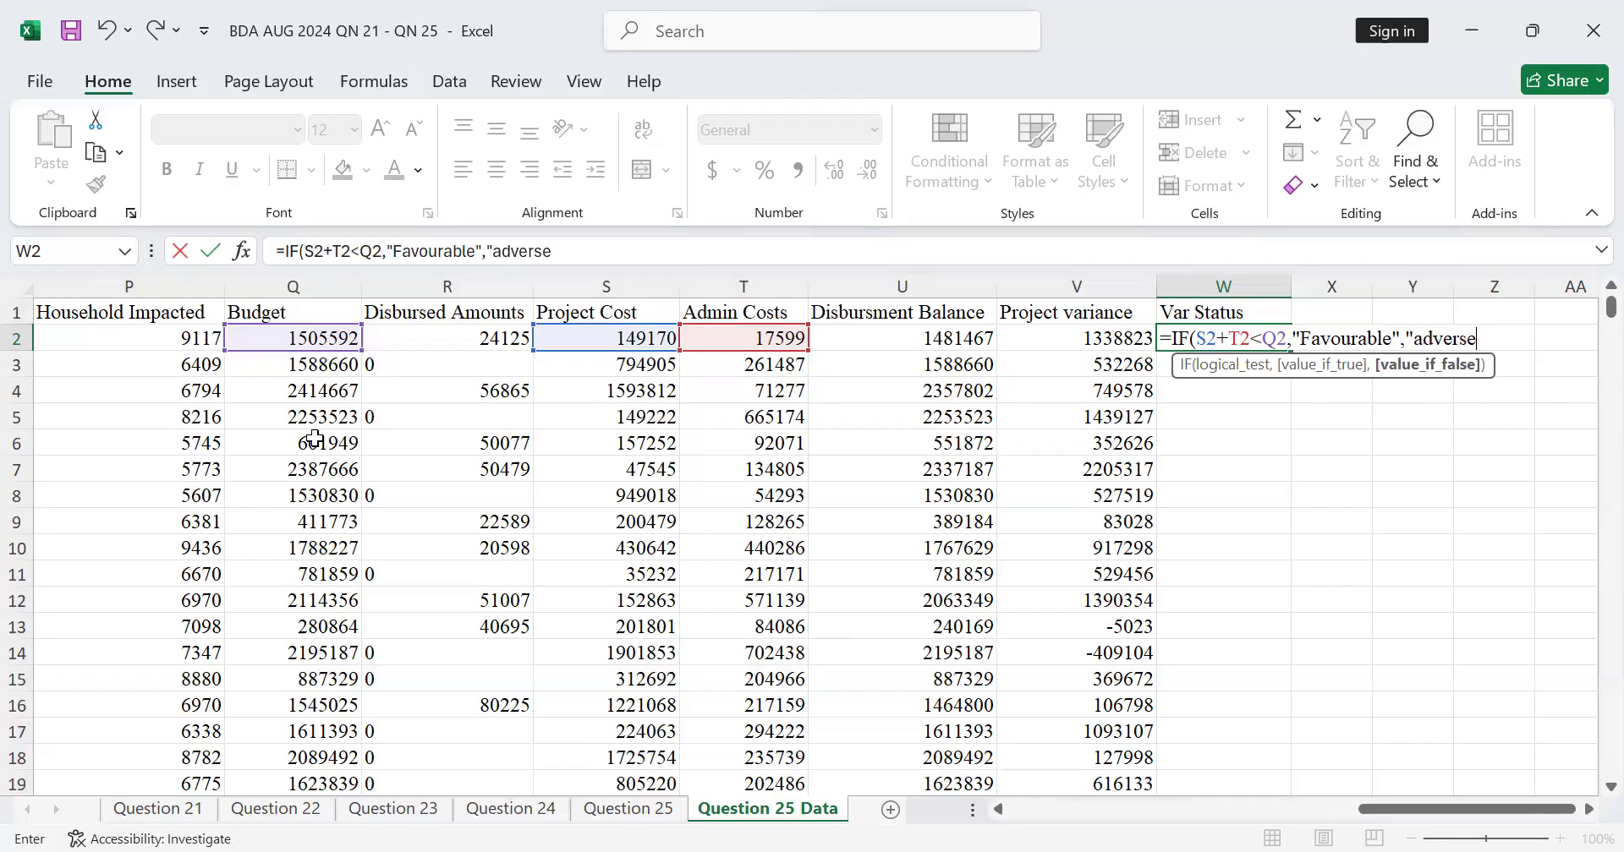
type(":")
key("BackSpace")
type("\")")
left_click(1420, 338)
key("BackSpace")
type("A")
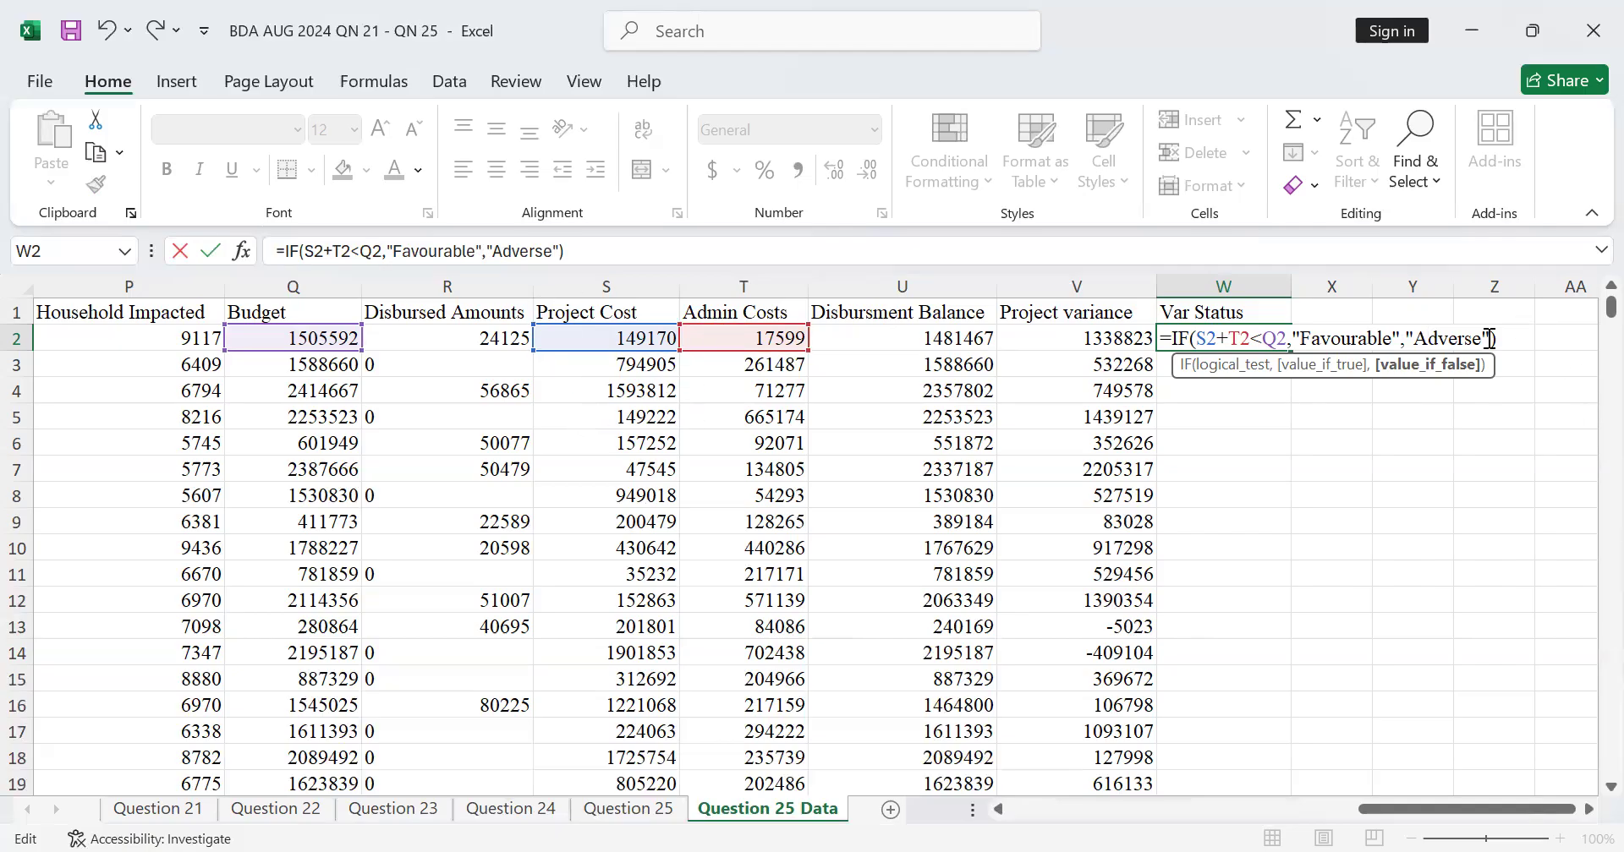
key("Return")
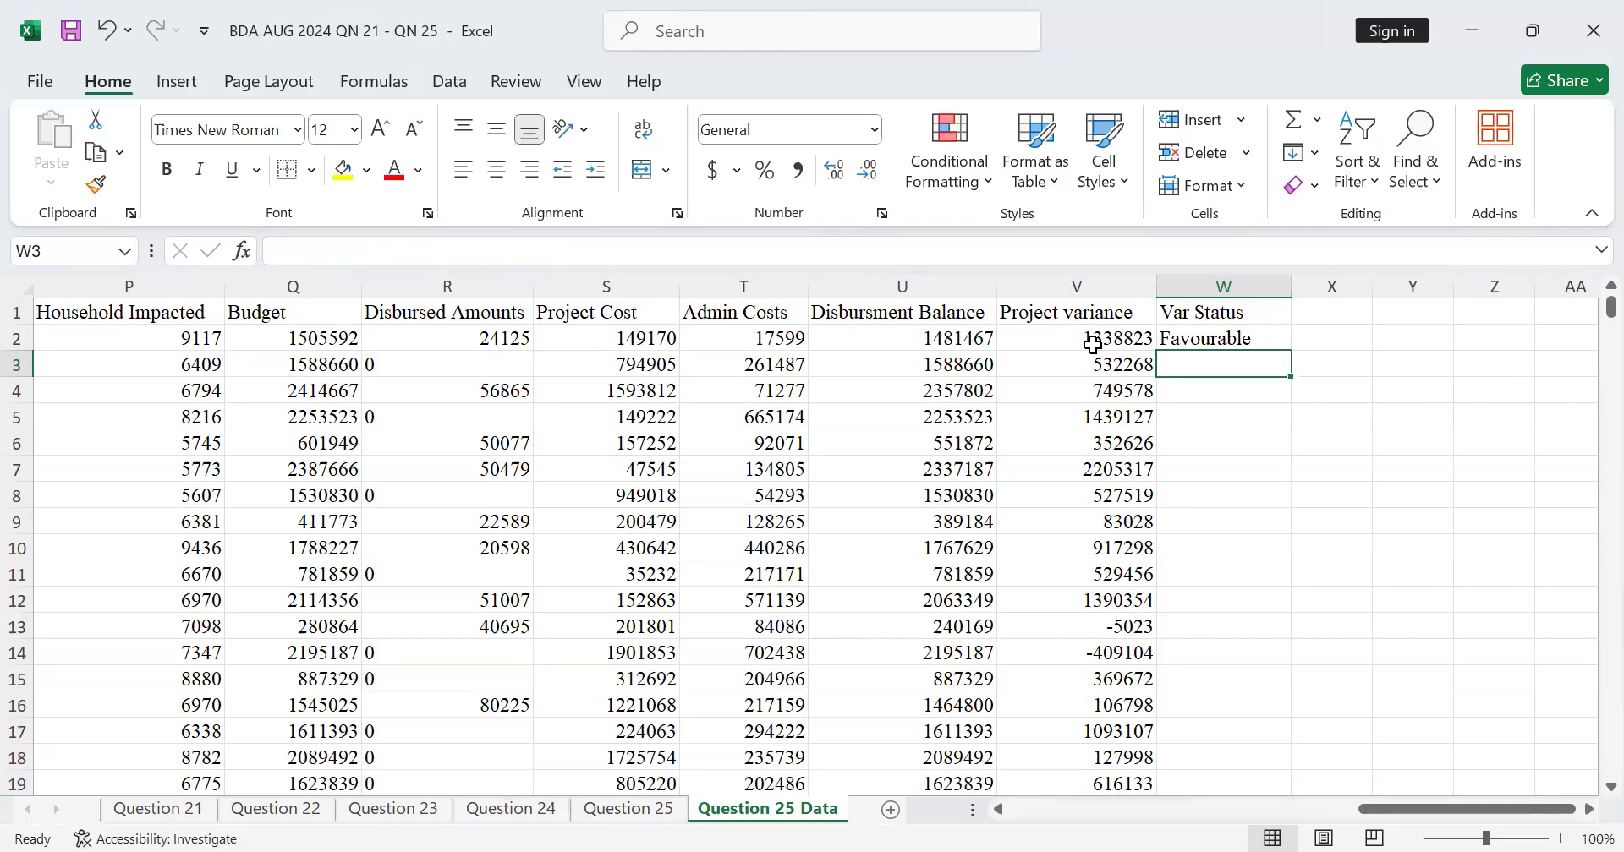
Fill the status formula from W2 down the whole Var Status column and check the filled rows
left_click(1267, 329)
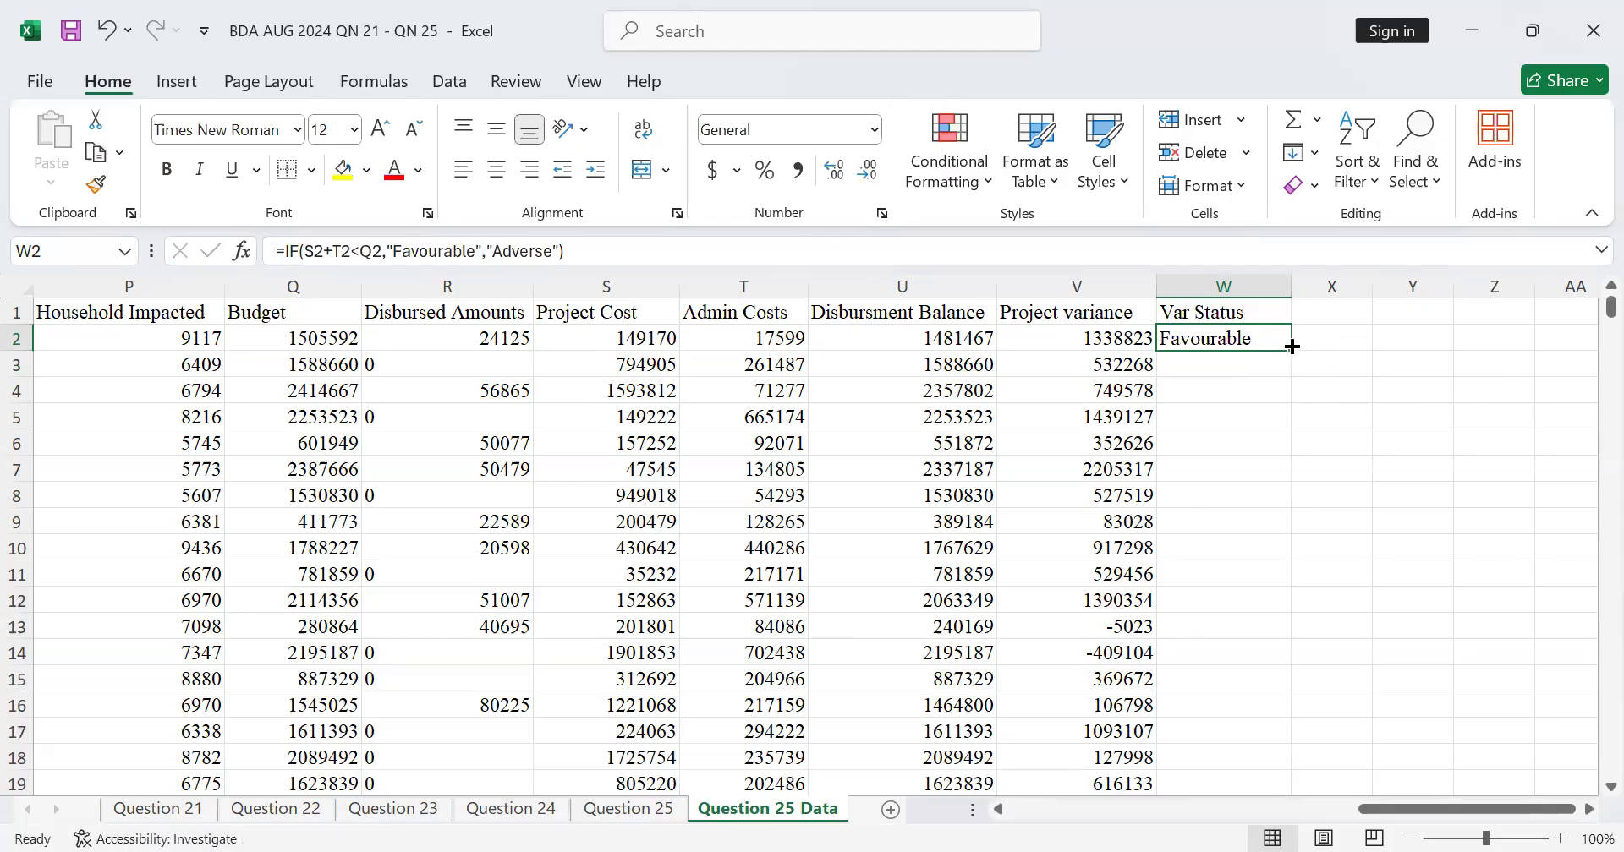
double_click(1292, 348)
scroll(1262, 518, "down", 7)
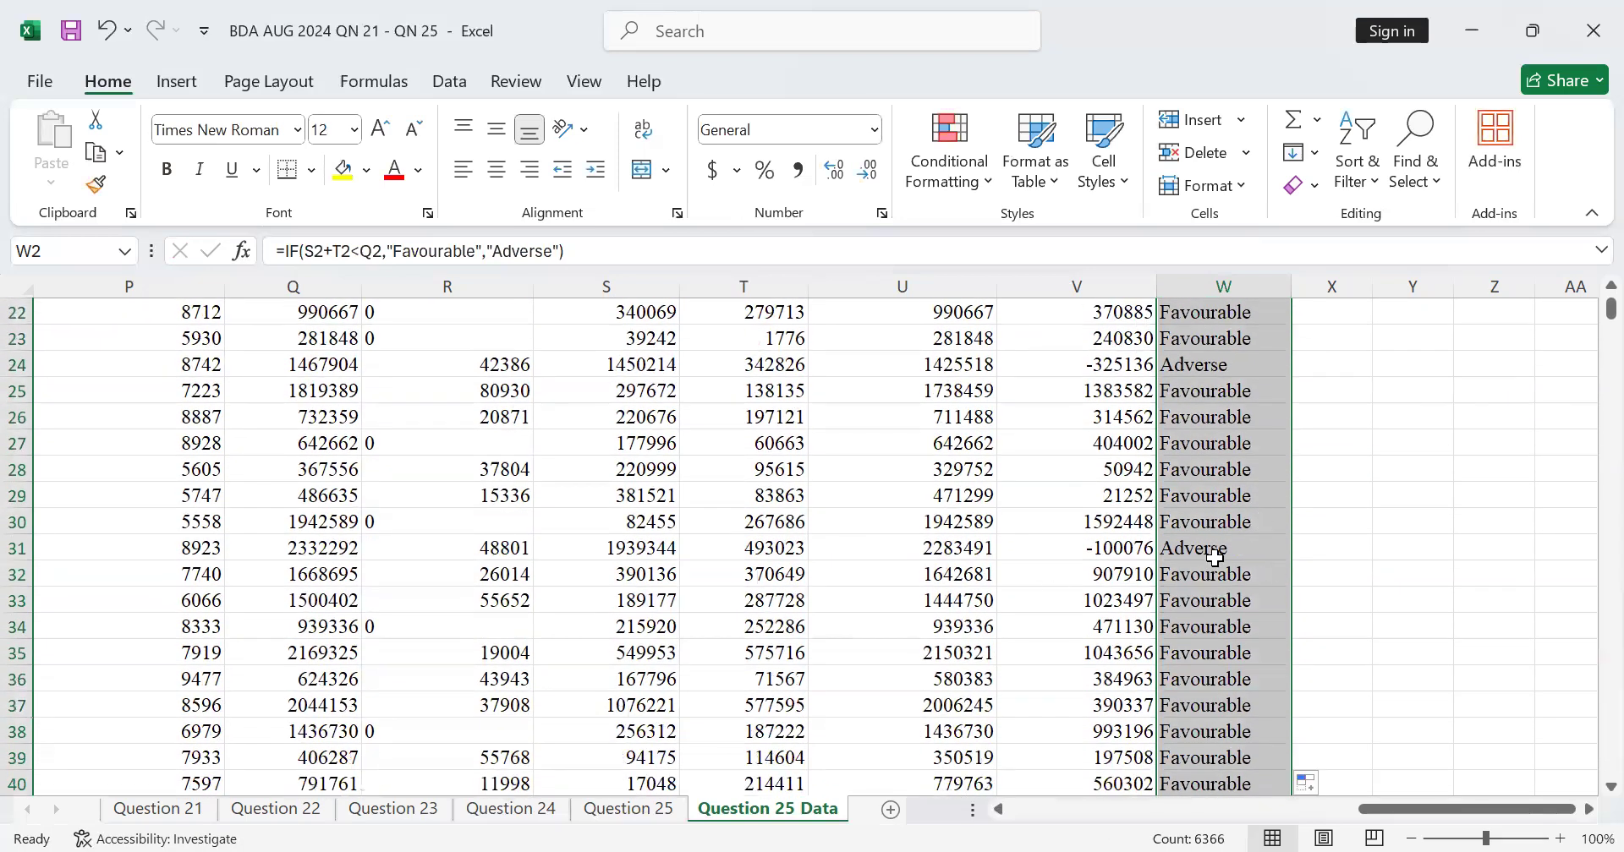
scroll(1222, 550, "up", 7)
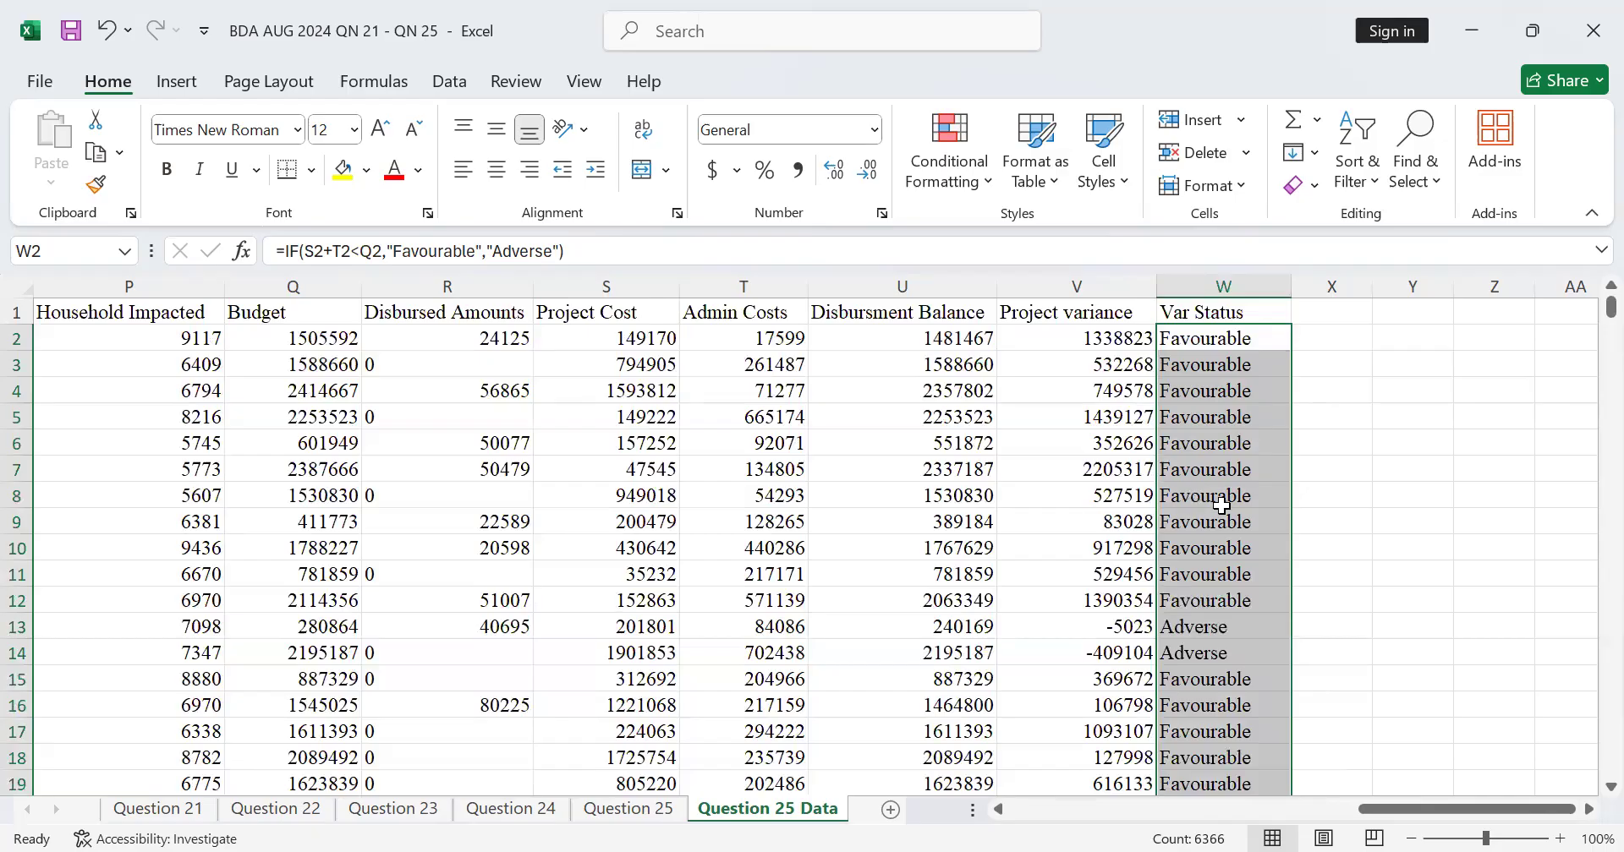
scroll(877, 569, "down", 5)
Review the remaining requirements on the Question 25 sheet, from the part (a)(ii) calculations through the pivot summaries and visualisations
left_click(628, 810)
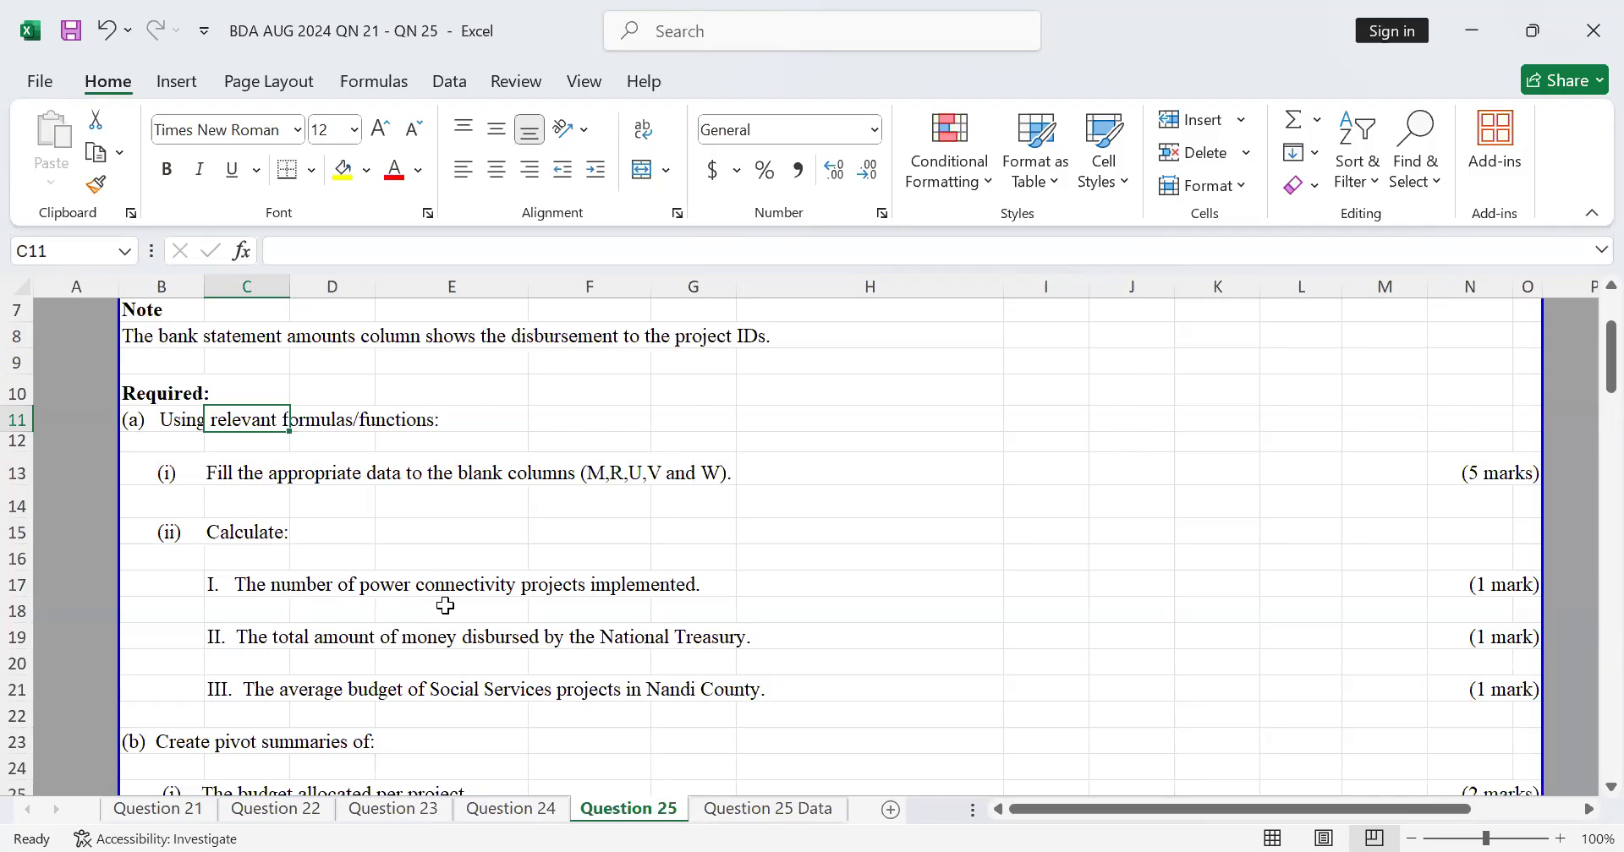
scroll(446, 606, "up", 1)
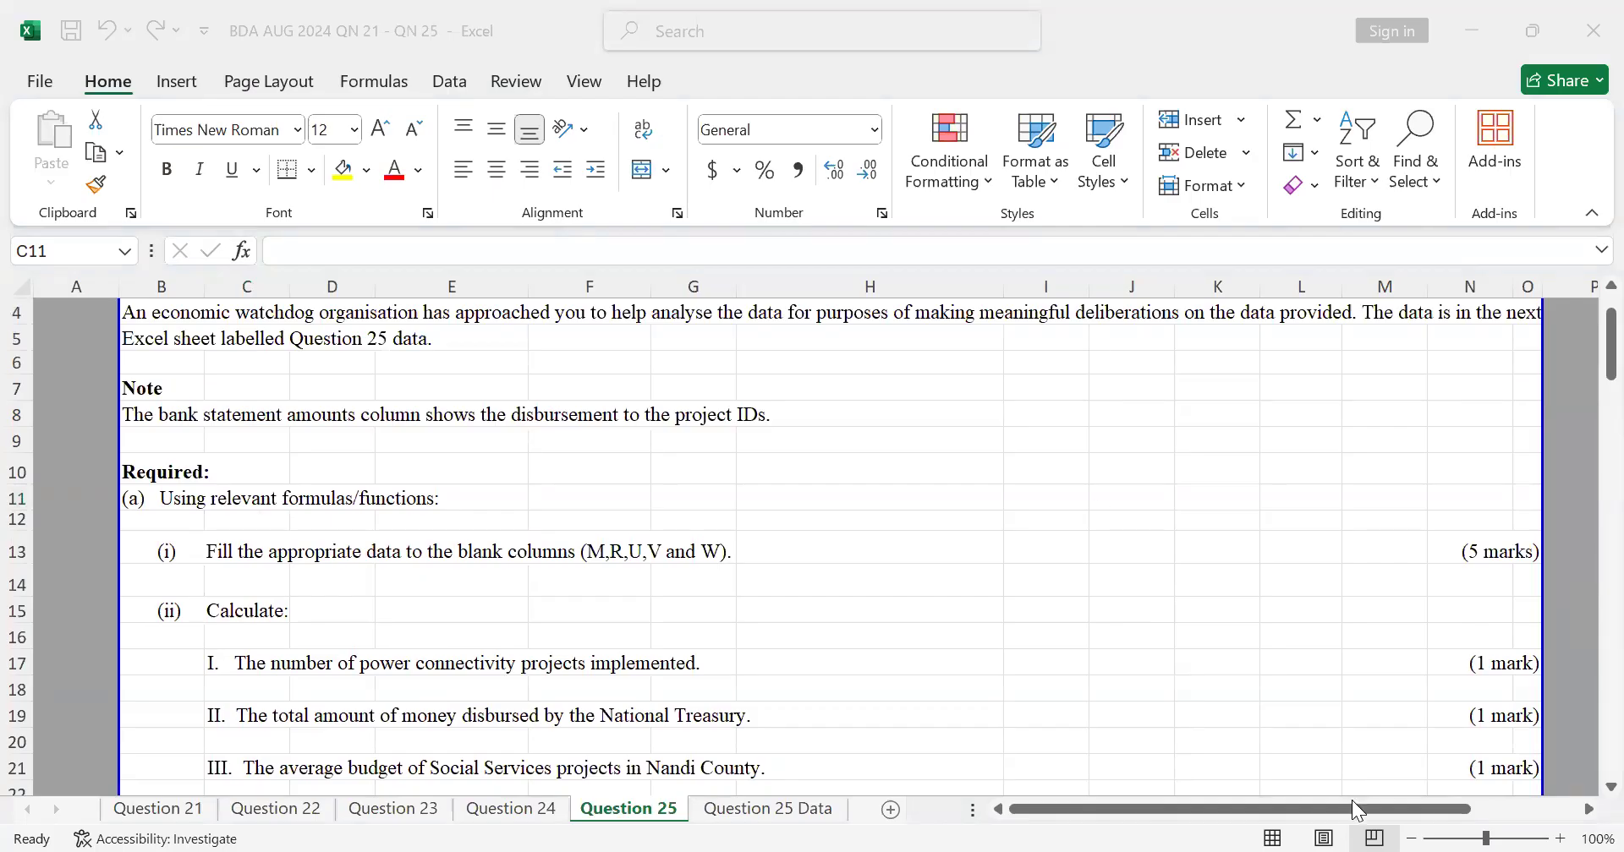
scroll(671, 668, "up", 1)
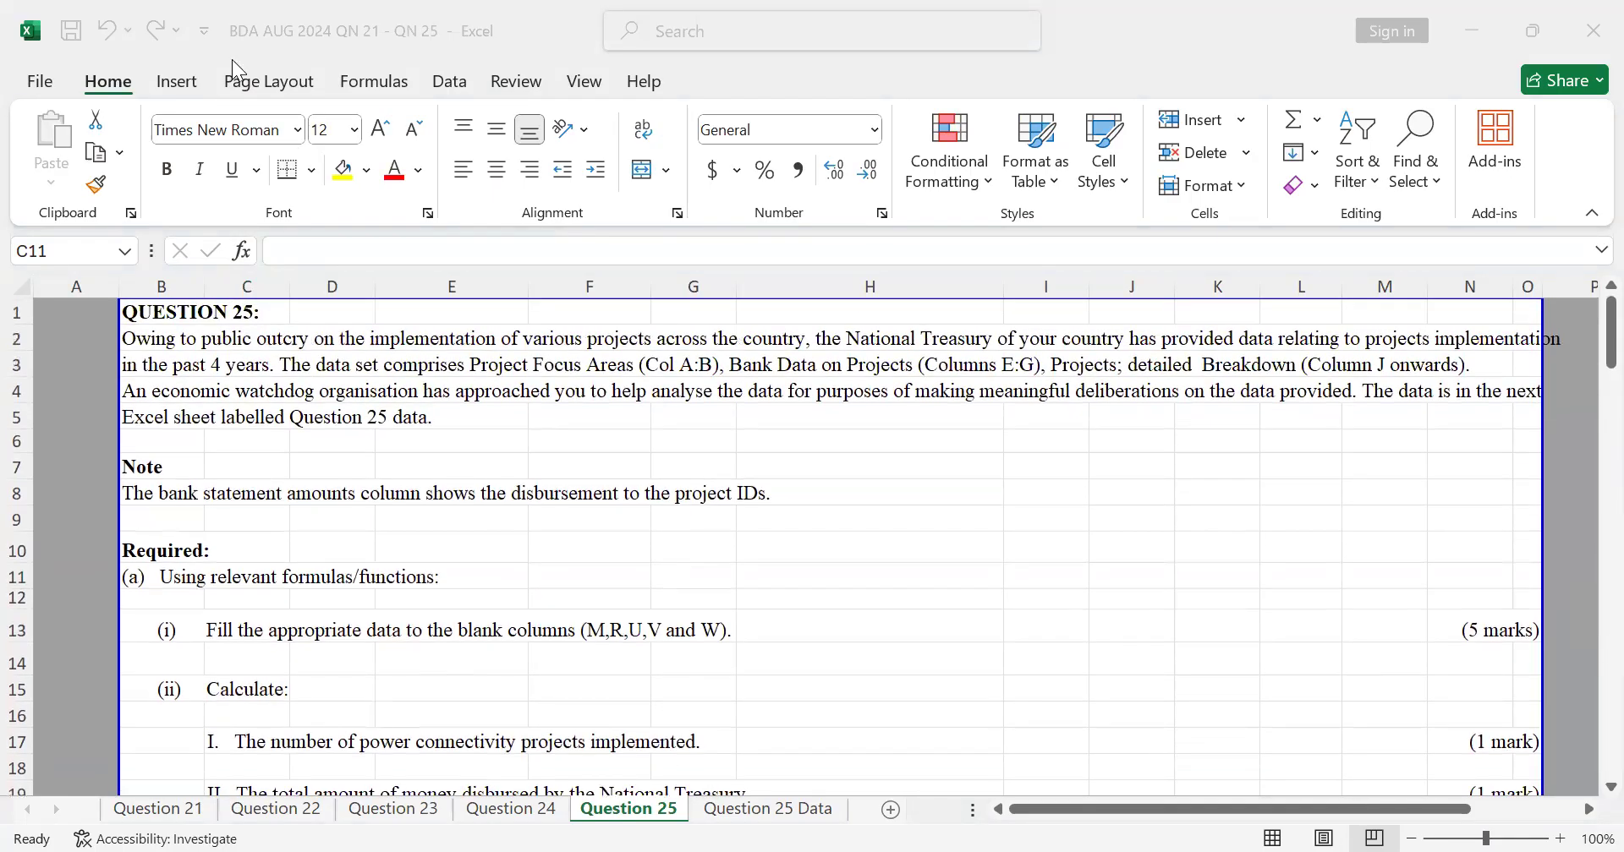
left_click(84, 9)
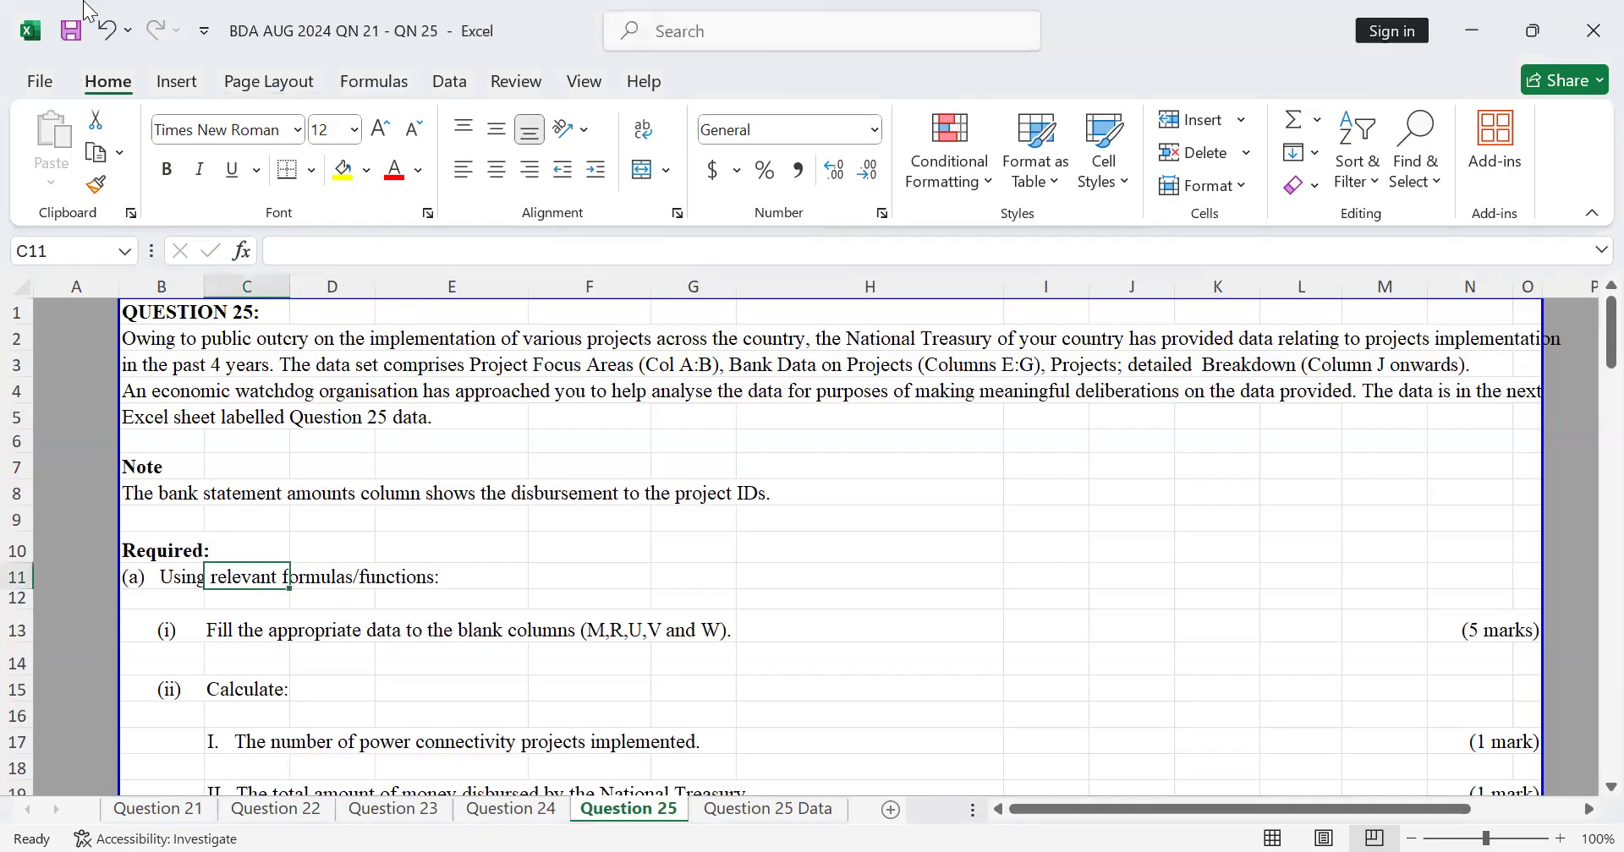
left_click(86, 23)
scroll(781, 738, "down", 2)
scroll(784, 734, "down", 2)
scroll(787, 729, "up", 4)
scroll(407, 730, "down", 3)
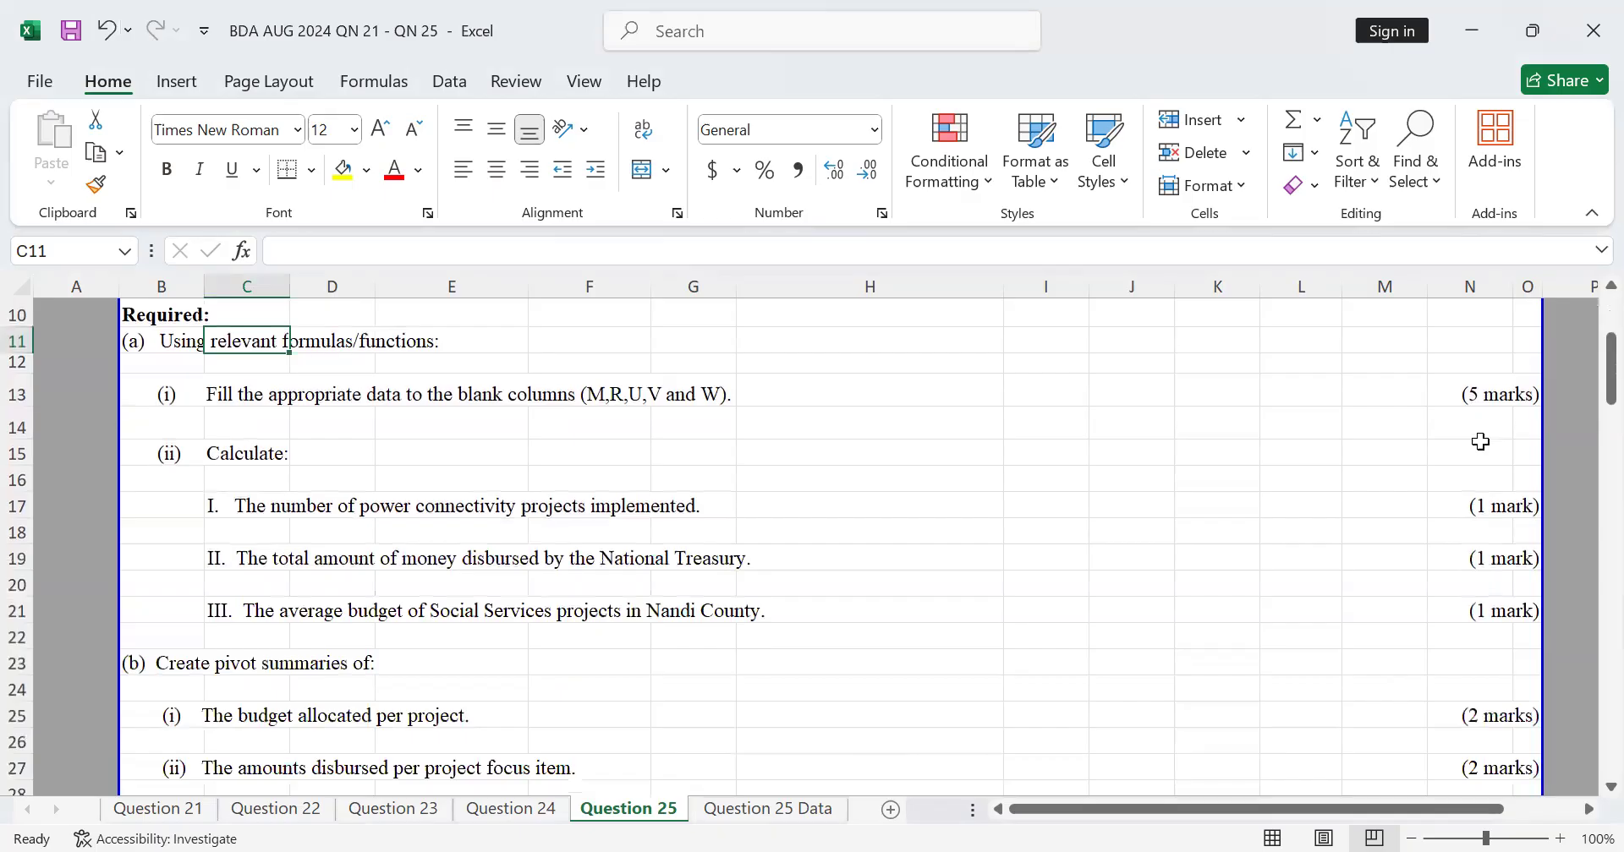
left_click(1477, 390)
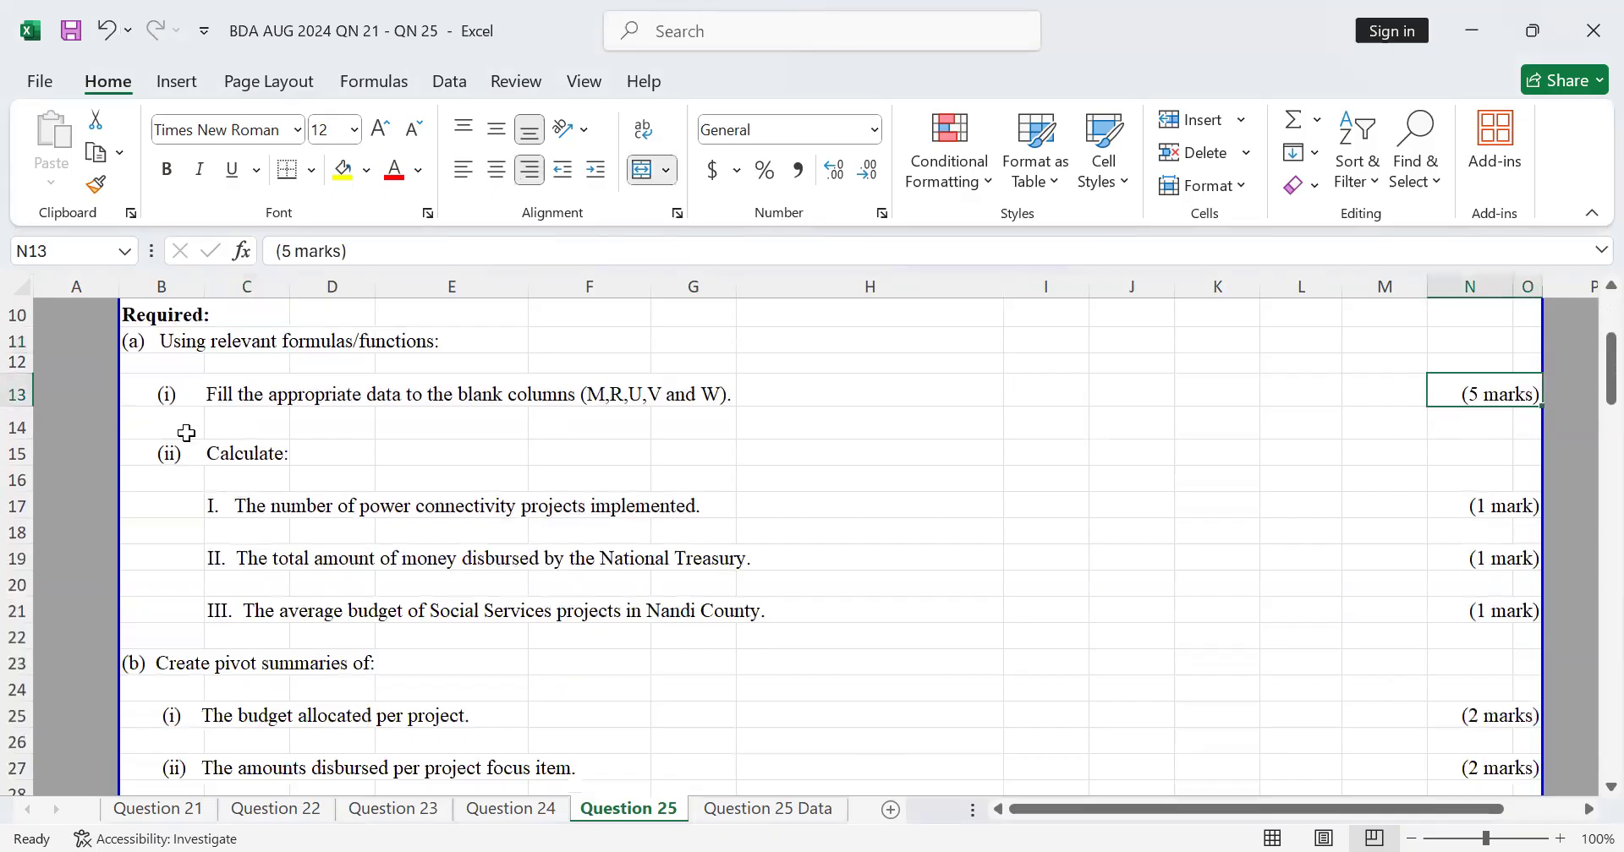
left_click(271, 461)
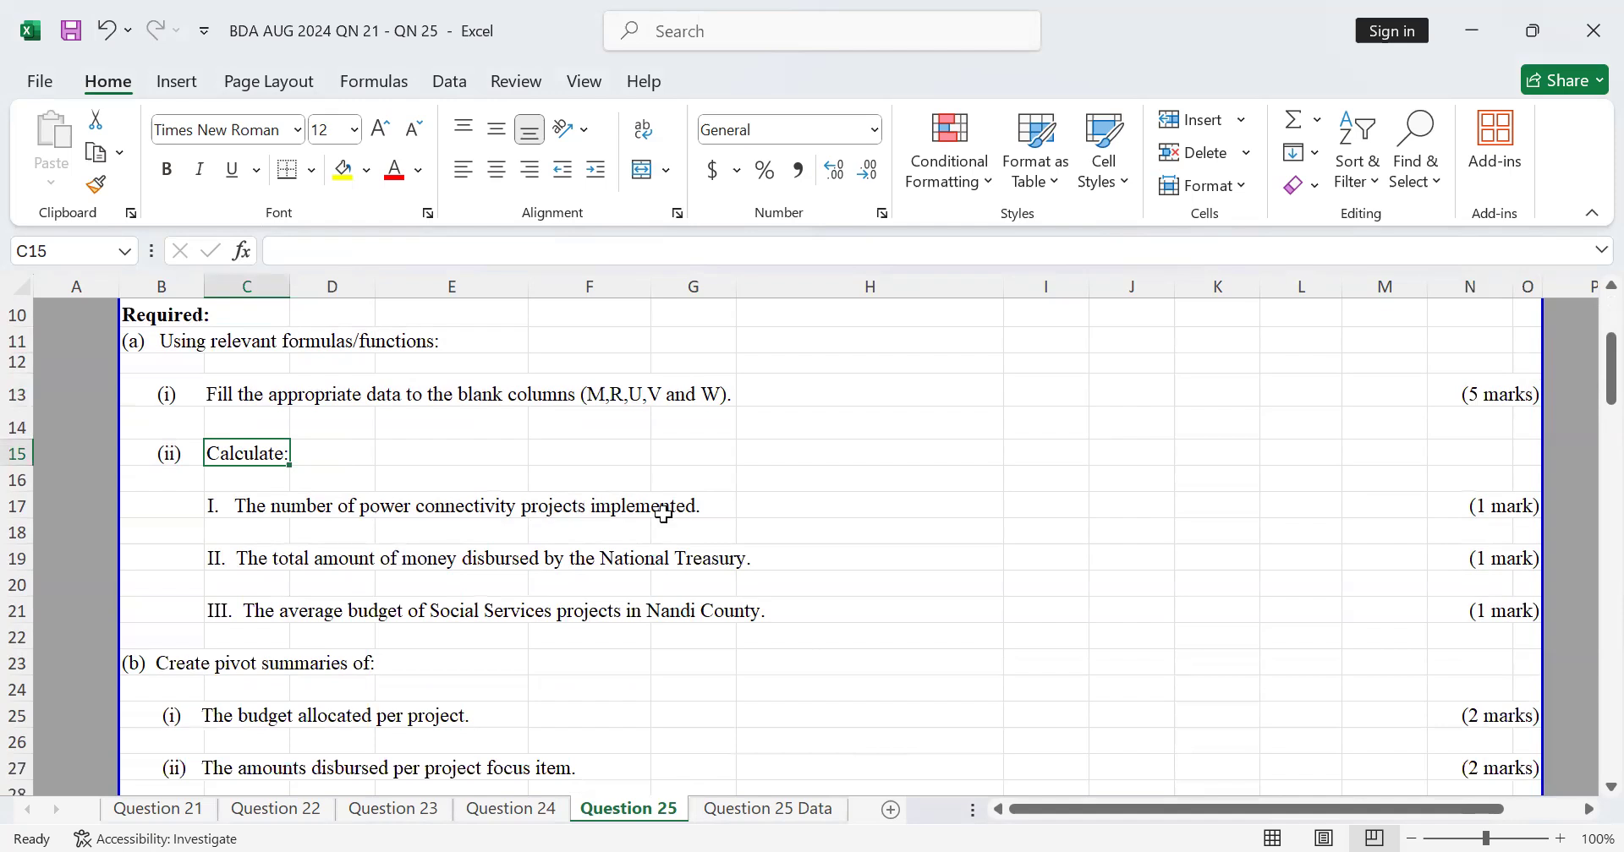
scroll(664, 515, "down", 4)
scroll(664, 514, "up", 3)
scroll(664, 515, "down", 4)
scroll(664, 514, "up", 1)
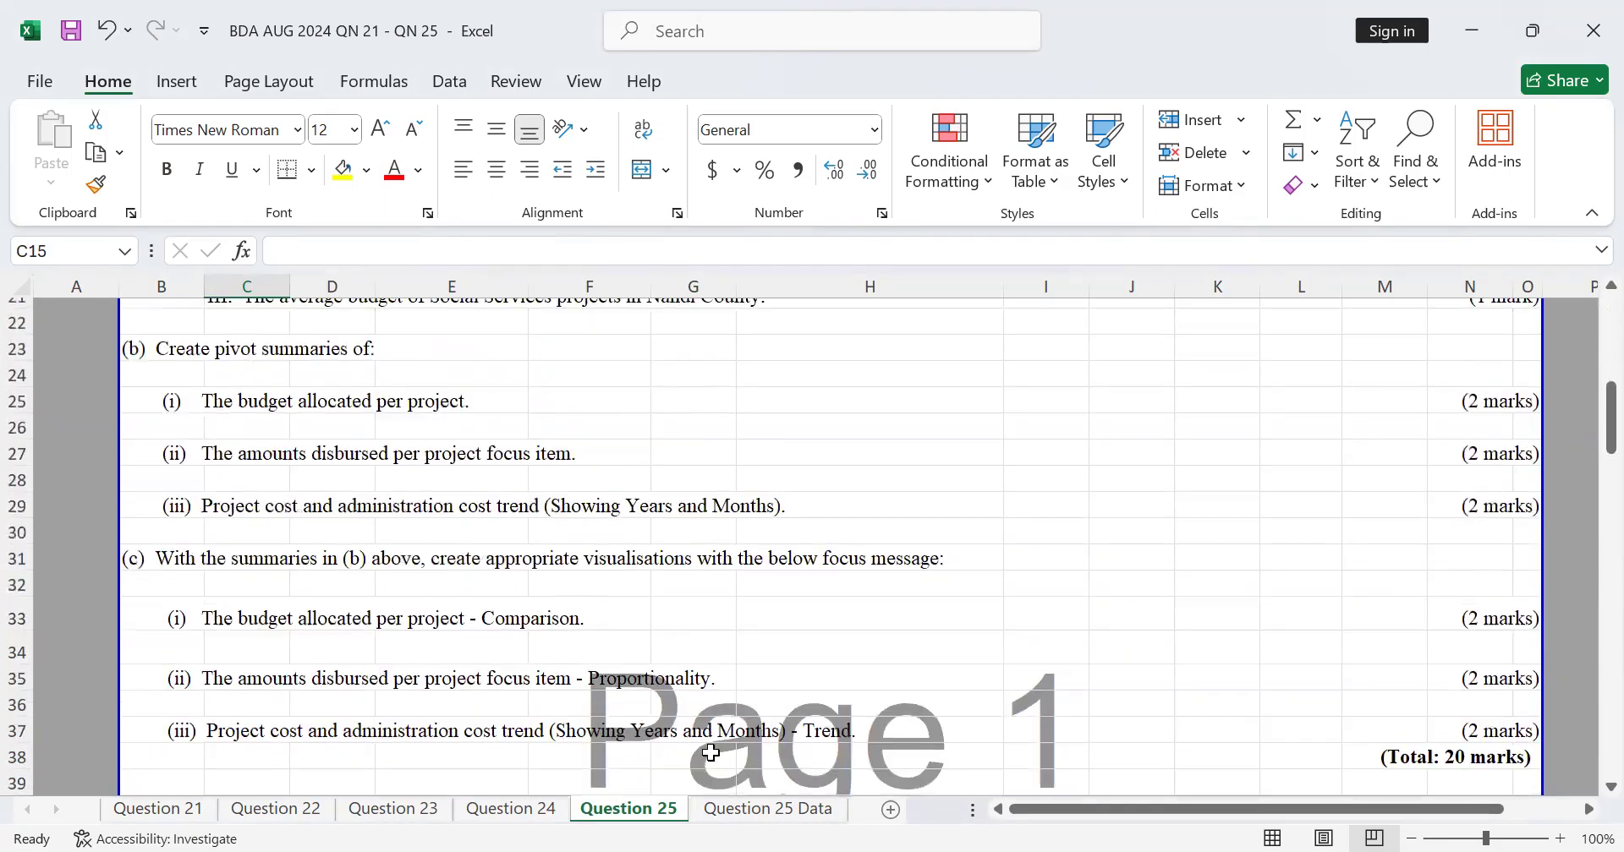
Label L6369 below the Question 25 Data records with the power connectivity question text by linking it to ='Question 25'!C17
left_click(765, 813)
scroll(770, 588, "down", 16)
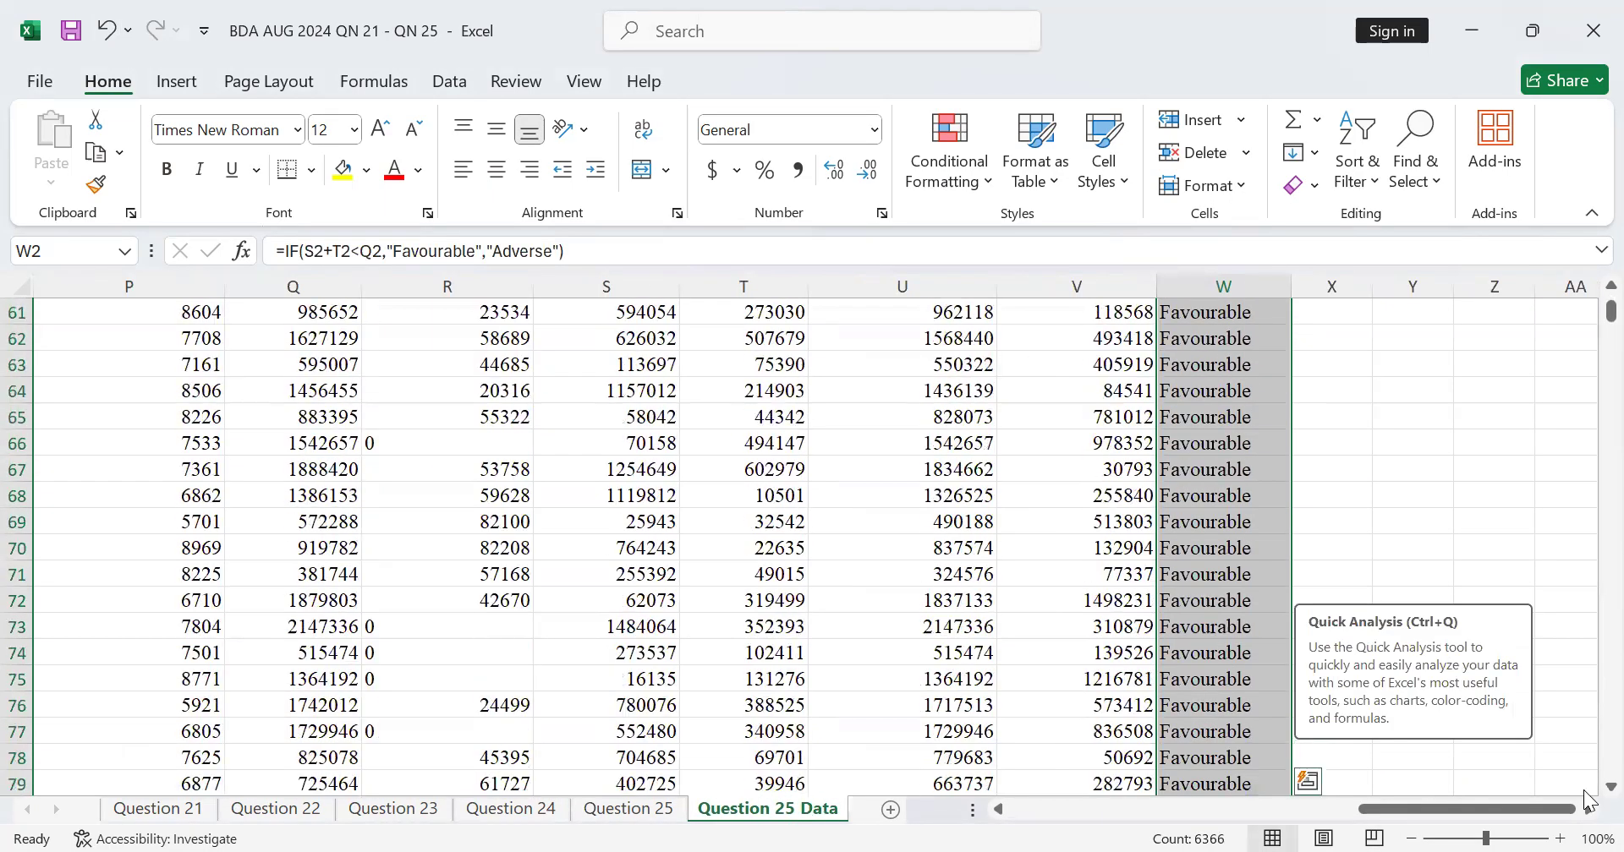
left_click(1583, 679)
left_click_drag(1611, 312, 1586, 790)
scroll(750, 732, "down", 3)
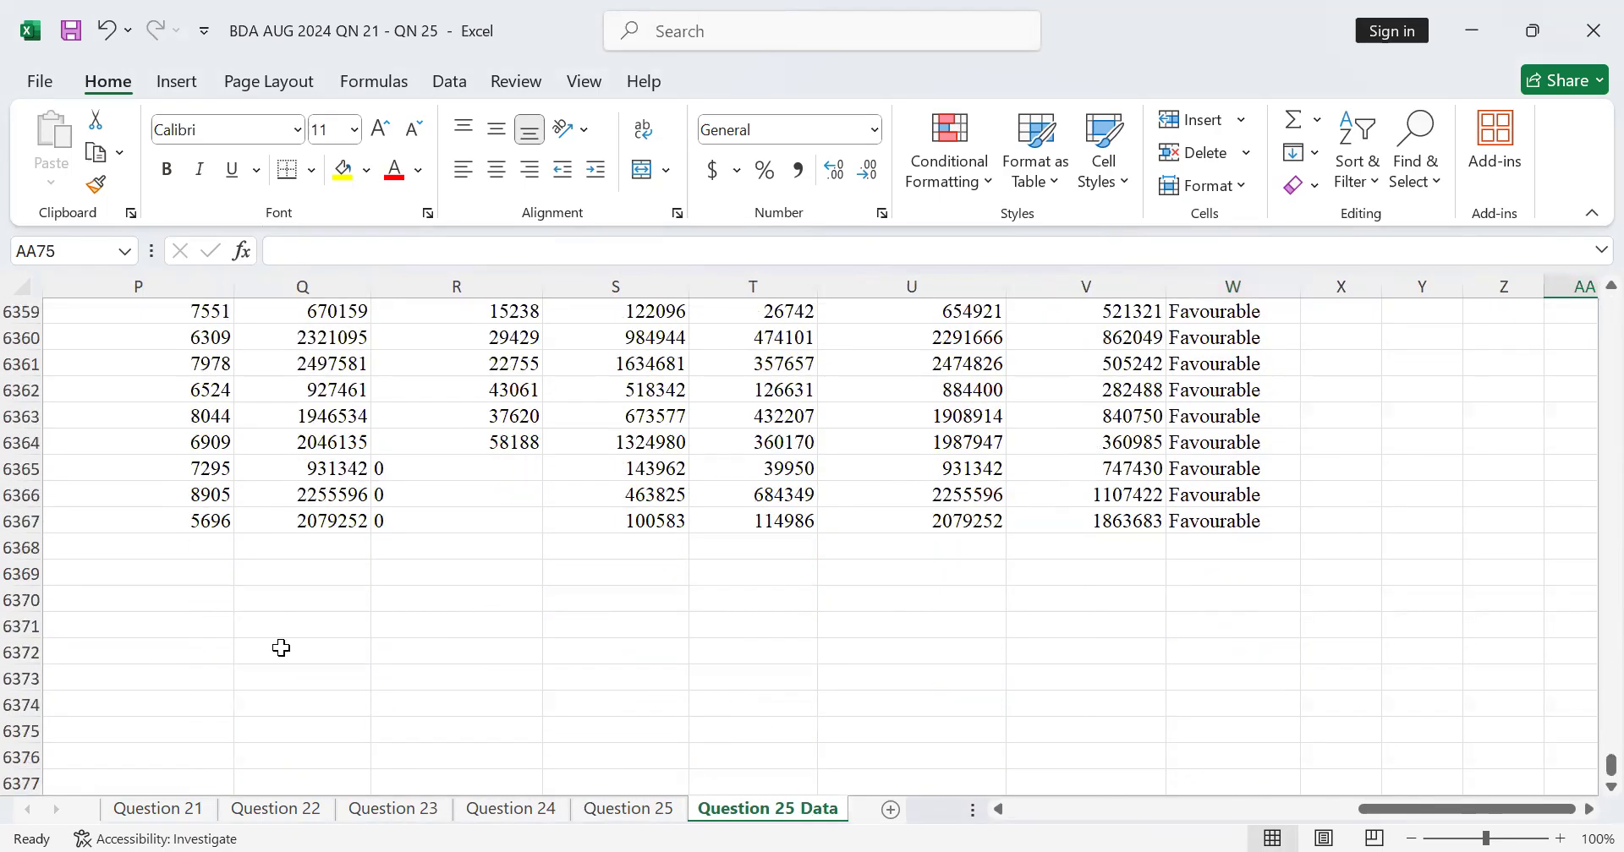
left_click_drag(1363, 810, 1242, 822)
left_click(541, 572)
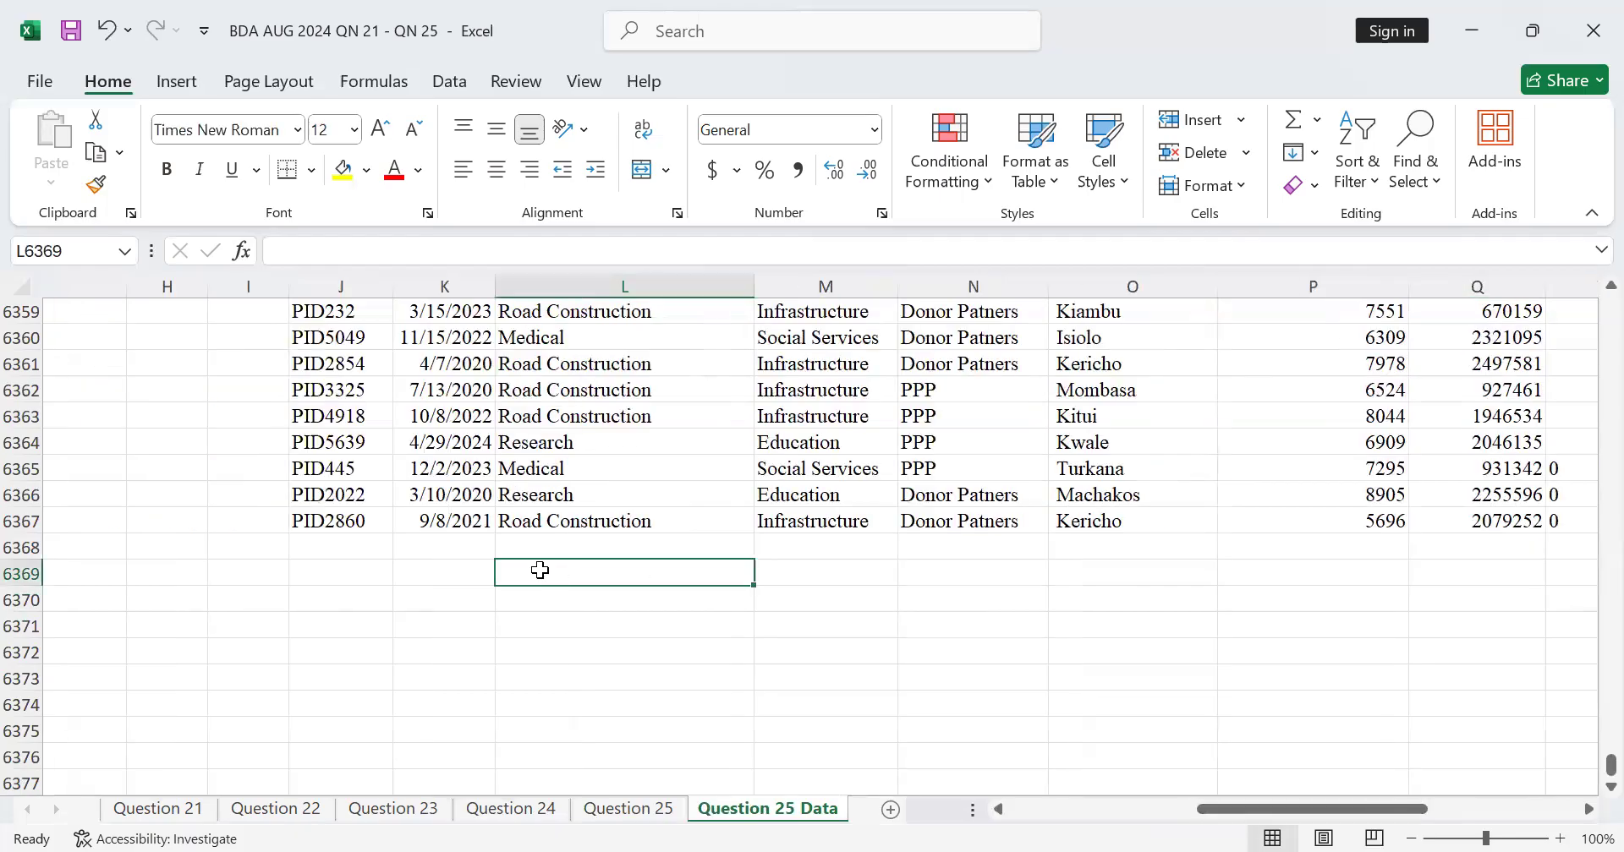
type("=")
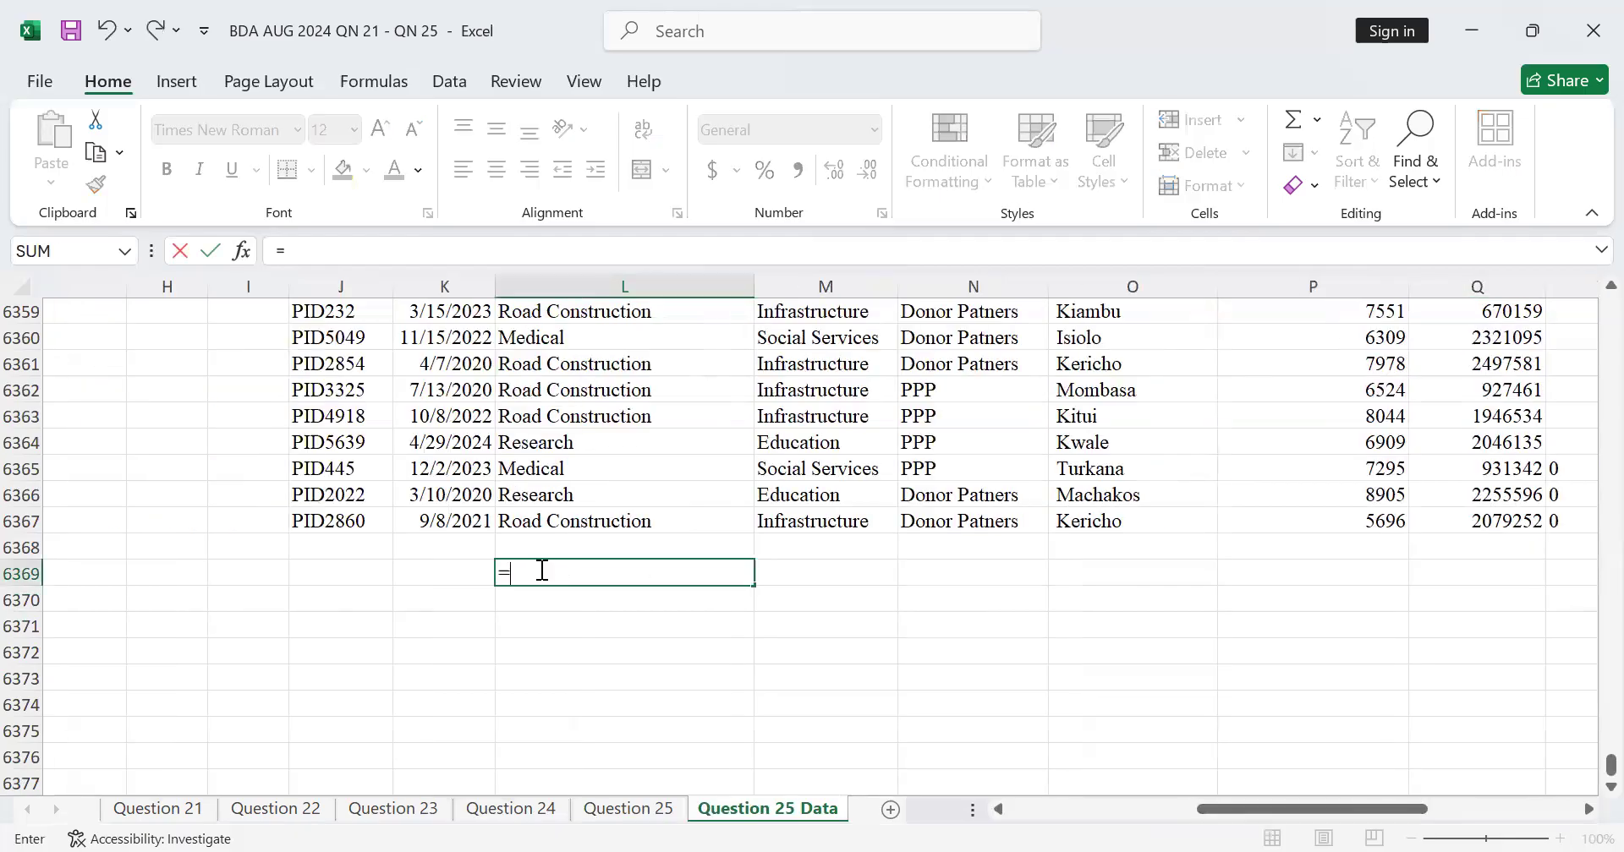
left_click(626, 815)
scroll(282, 435, "up", 3)
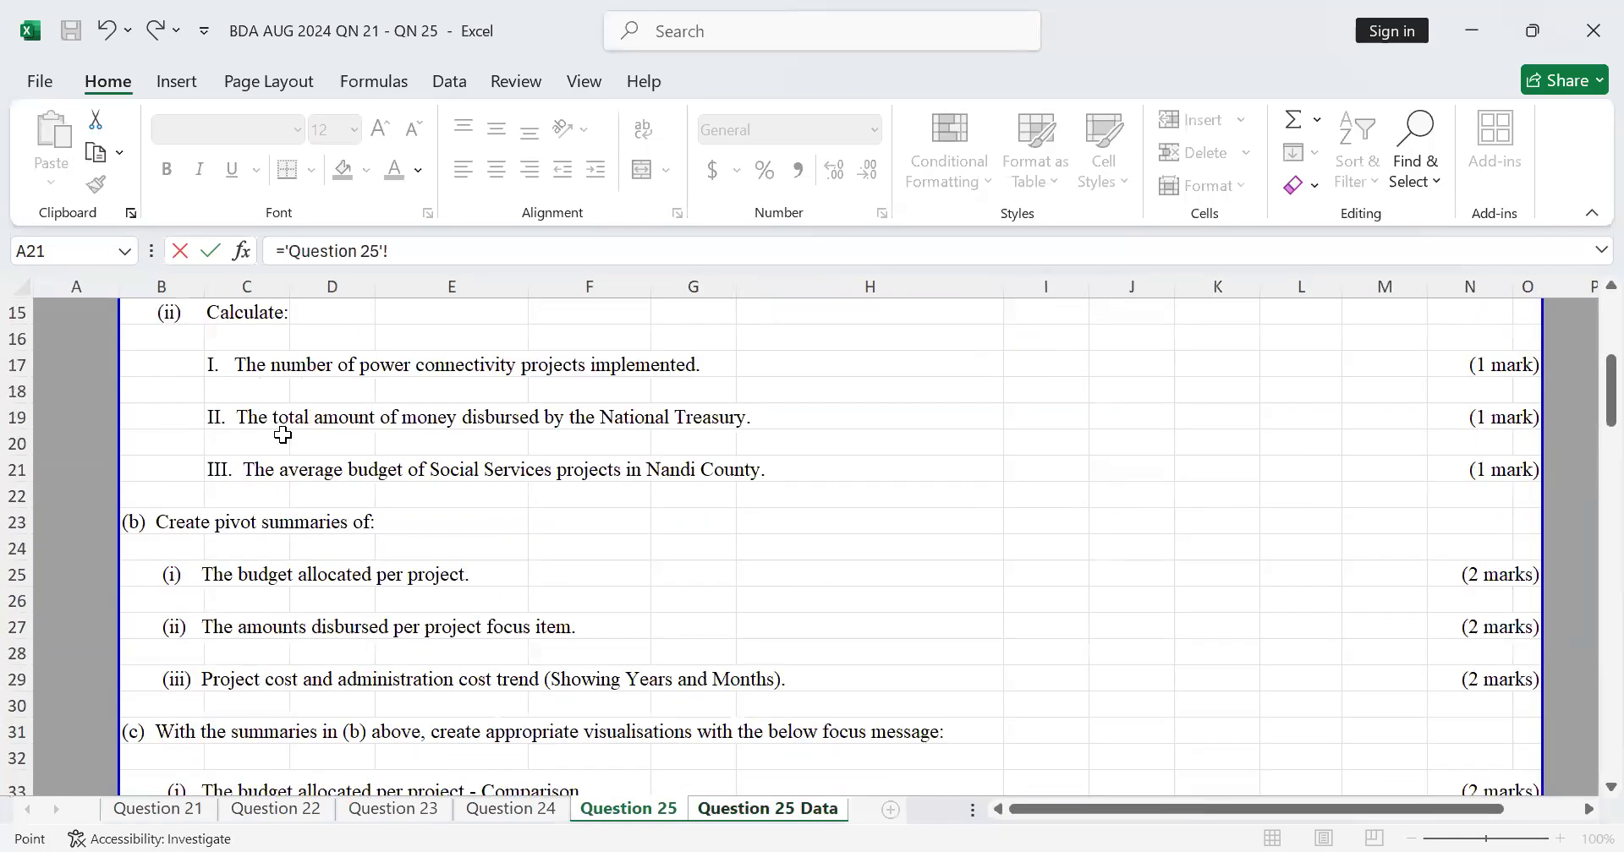
left_click(239, 443)
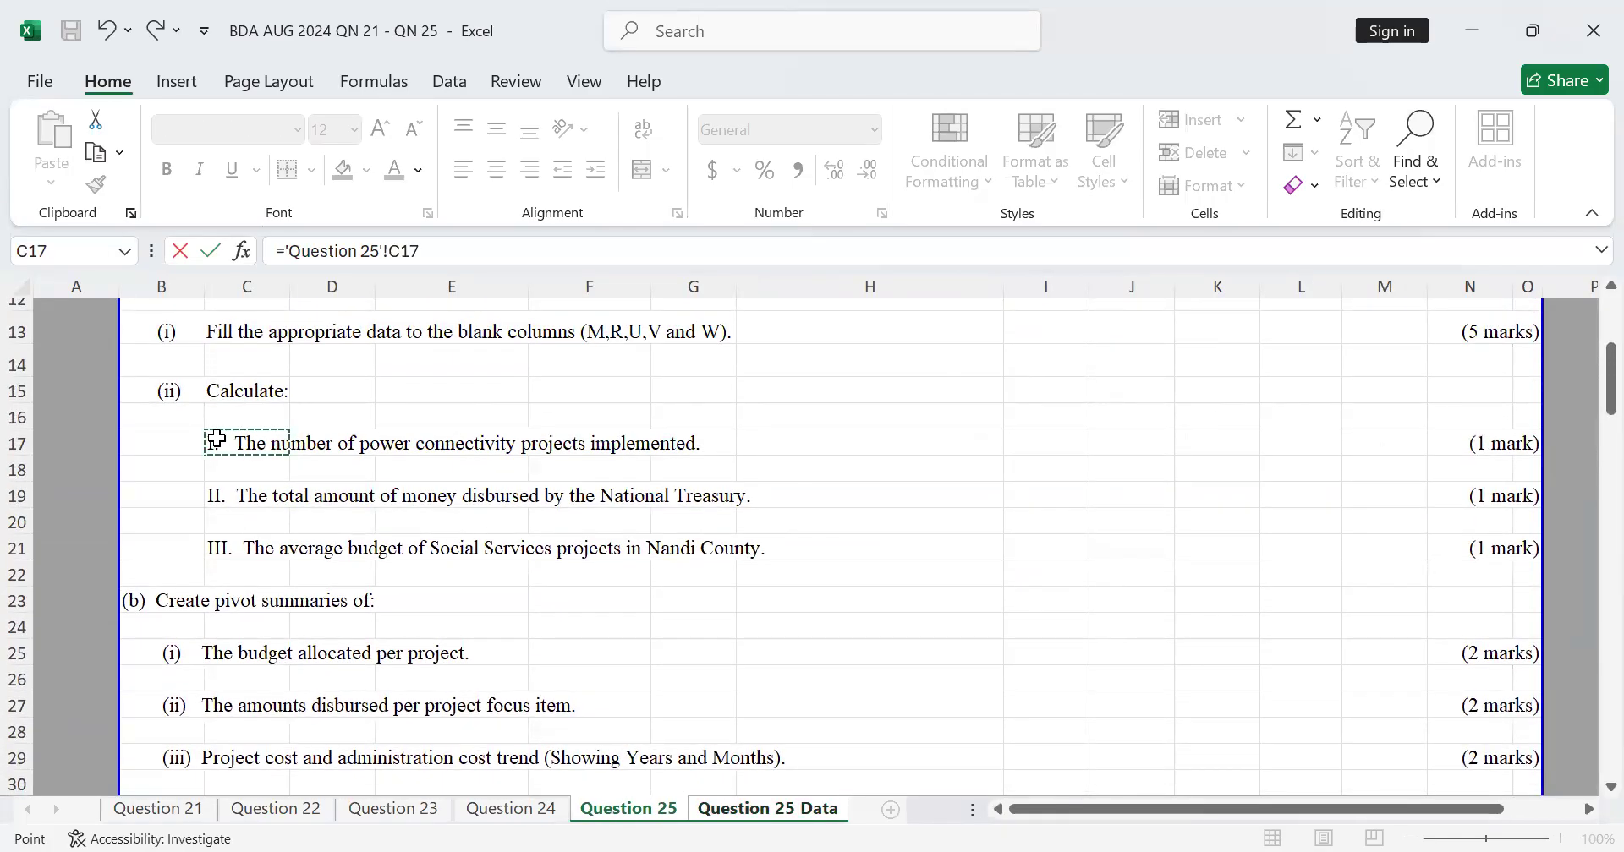
key("Return")
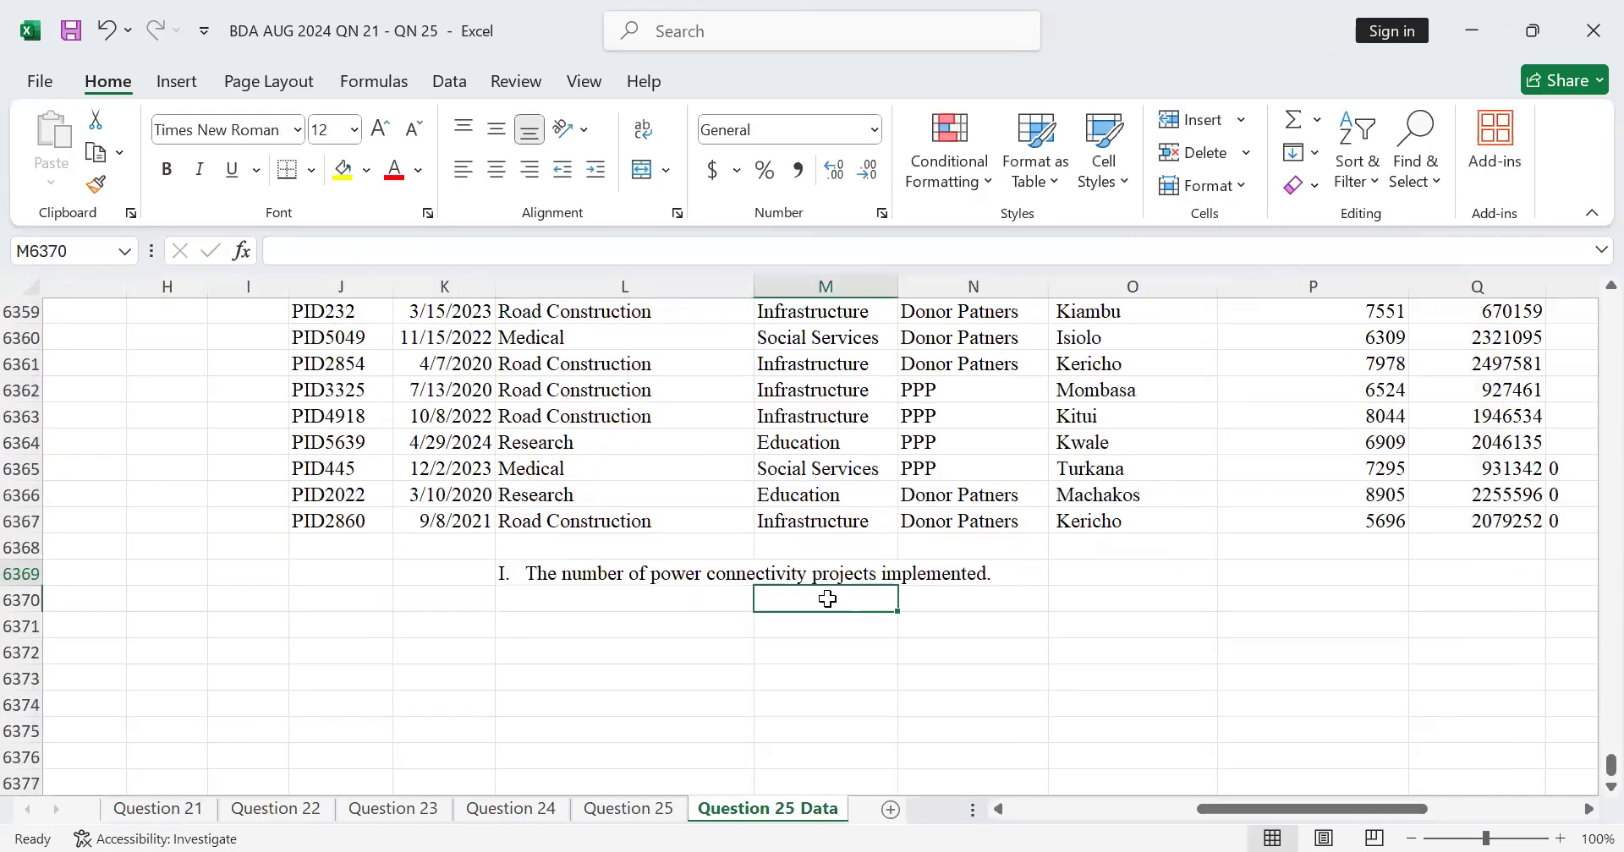
Select O6369 beside the power connectivity label and look over the last project records above it
left_click(1080, 573)
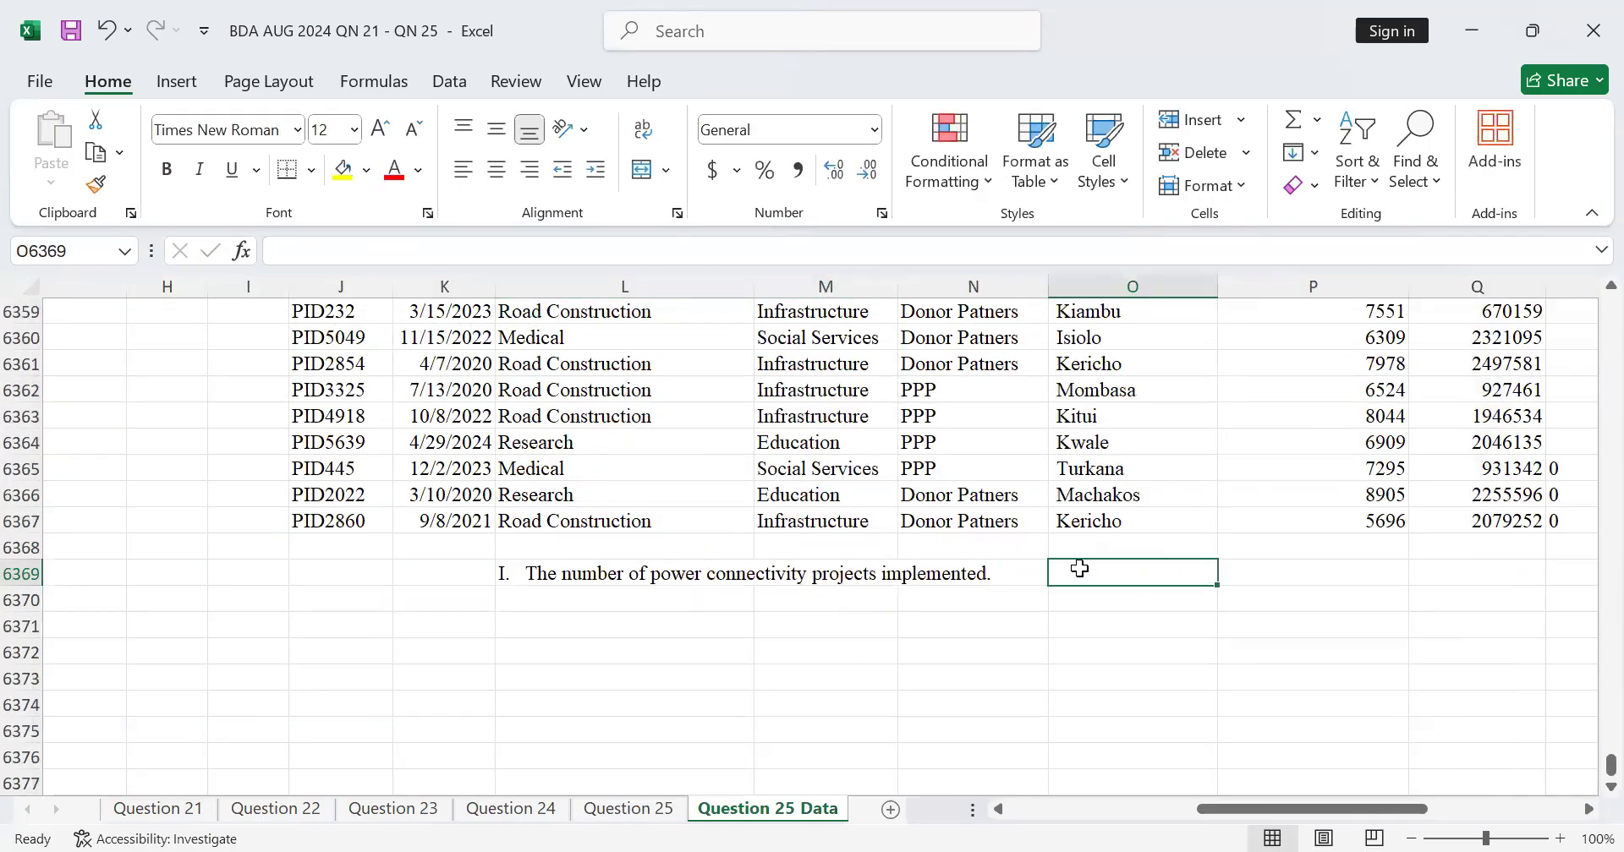
scroll(1081, 571, "up", 2)
scroll(1081, 563, "down", 4)
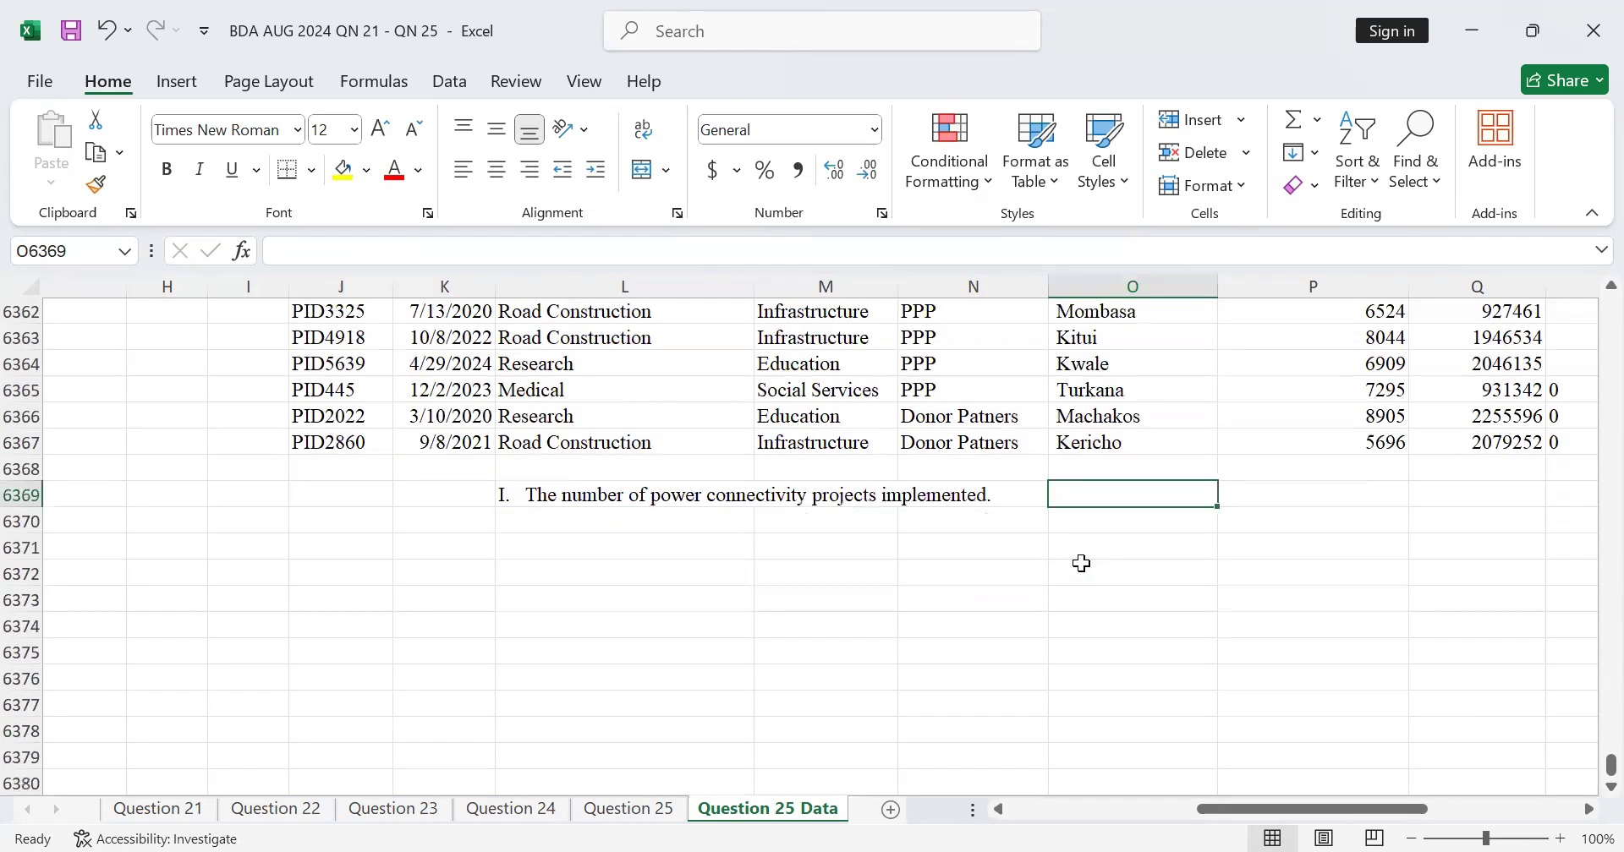
scroll(1082, 563, "up", 10)
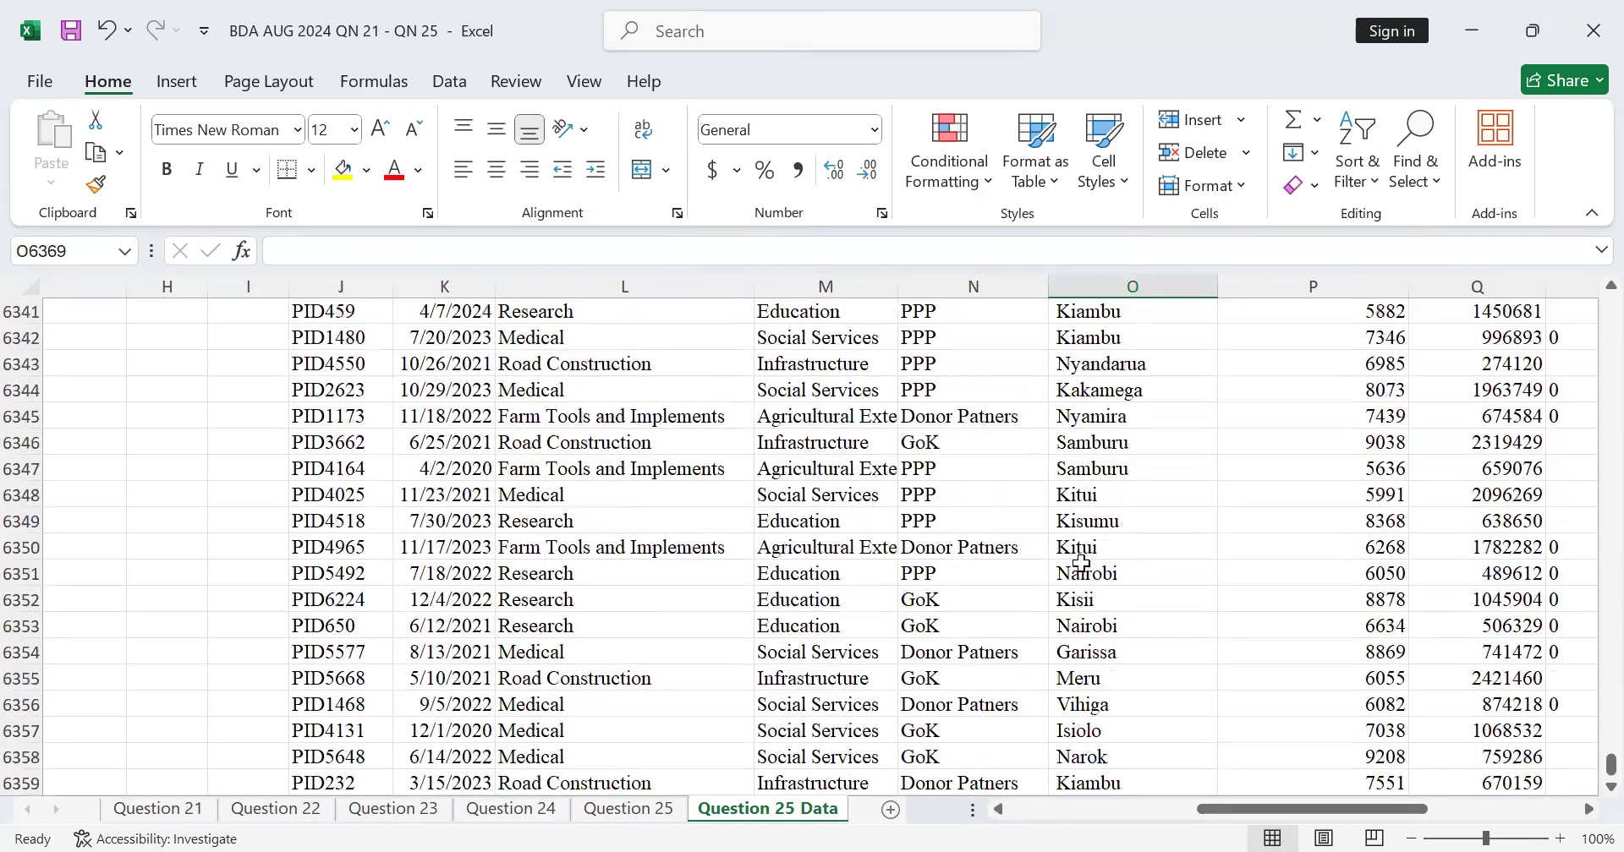
scroll(1083, 564, "up", 8)
scroll(1085, 567, "down", 9)
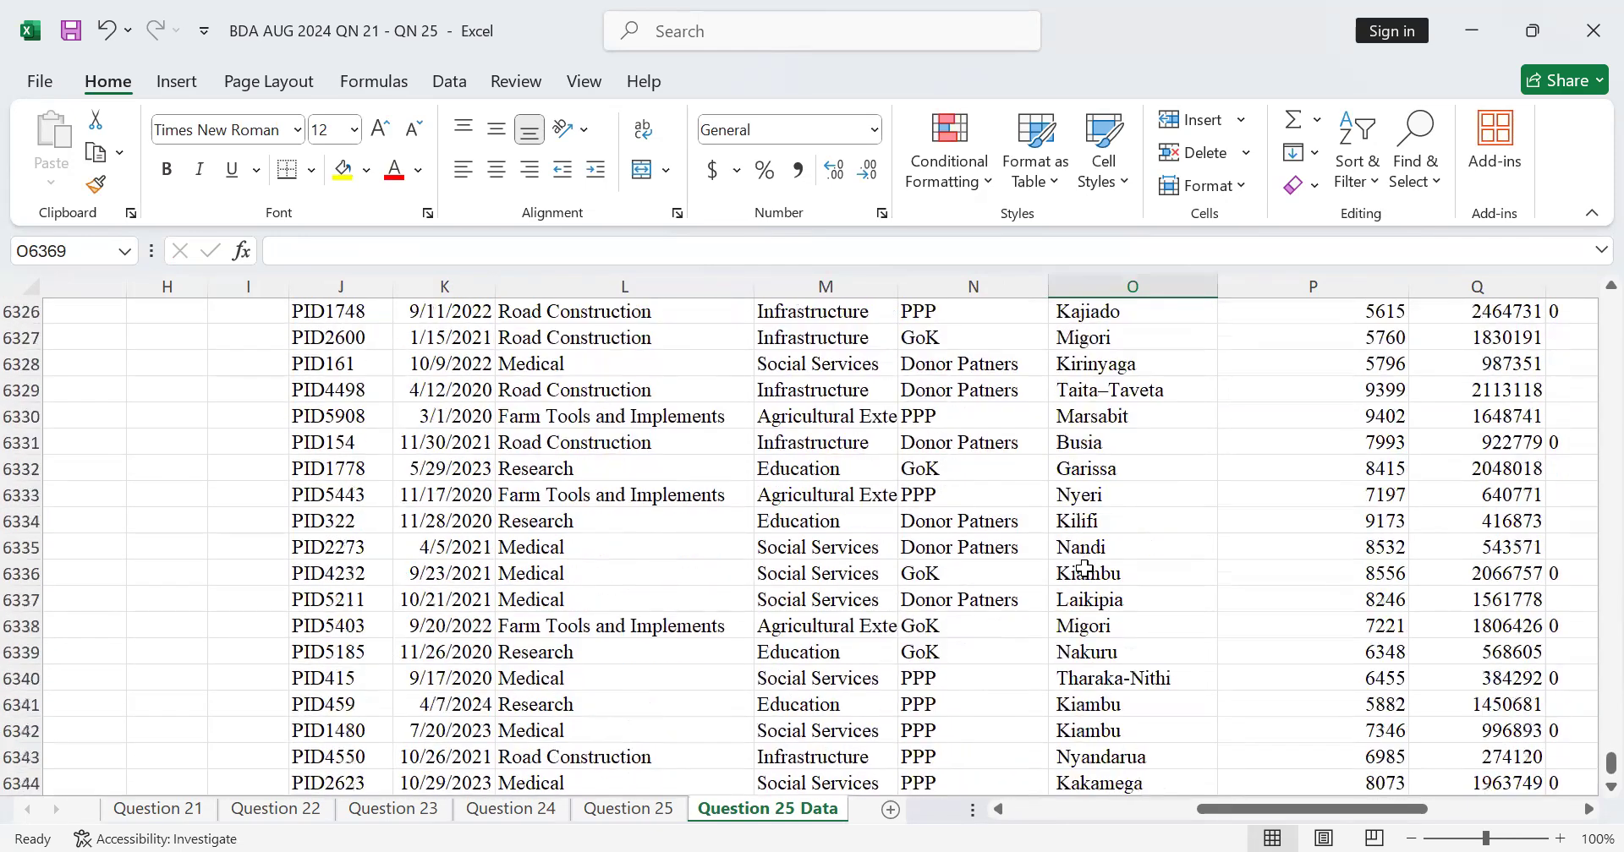
scroll(1084, 568, "down", 7)
scroll(1084, 569, "up", 2)
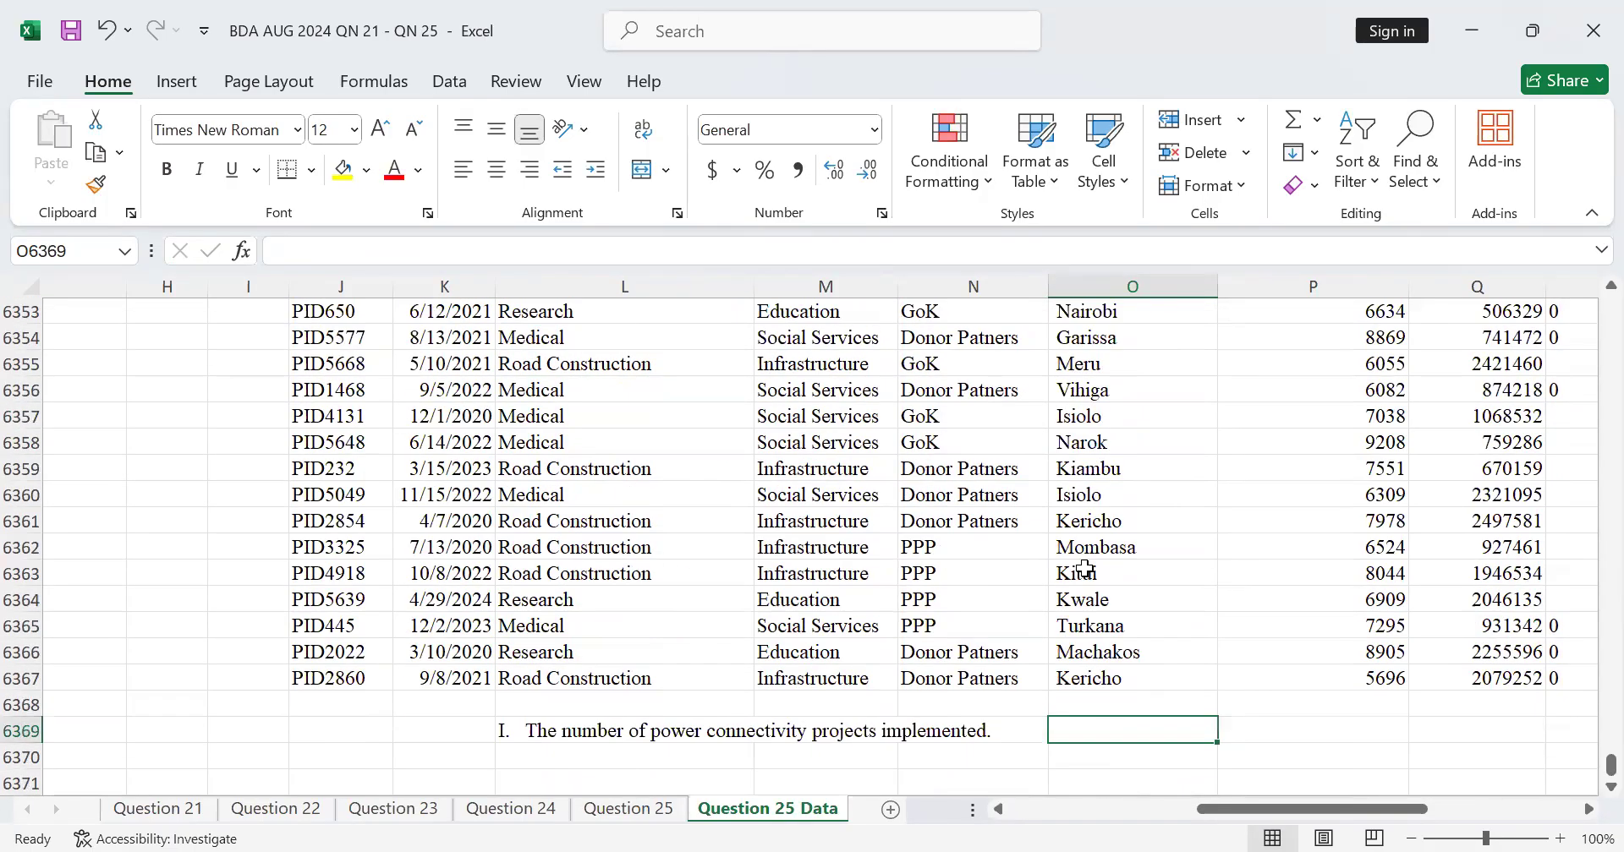
scroll(1084, 568, "down", 3)
scroll(1085, 567, "up", 3)
scroll(1084, 567, "down", 1)
scroll(1084, 568, "down", 2)
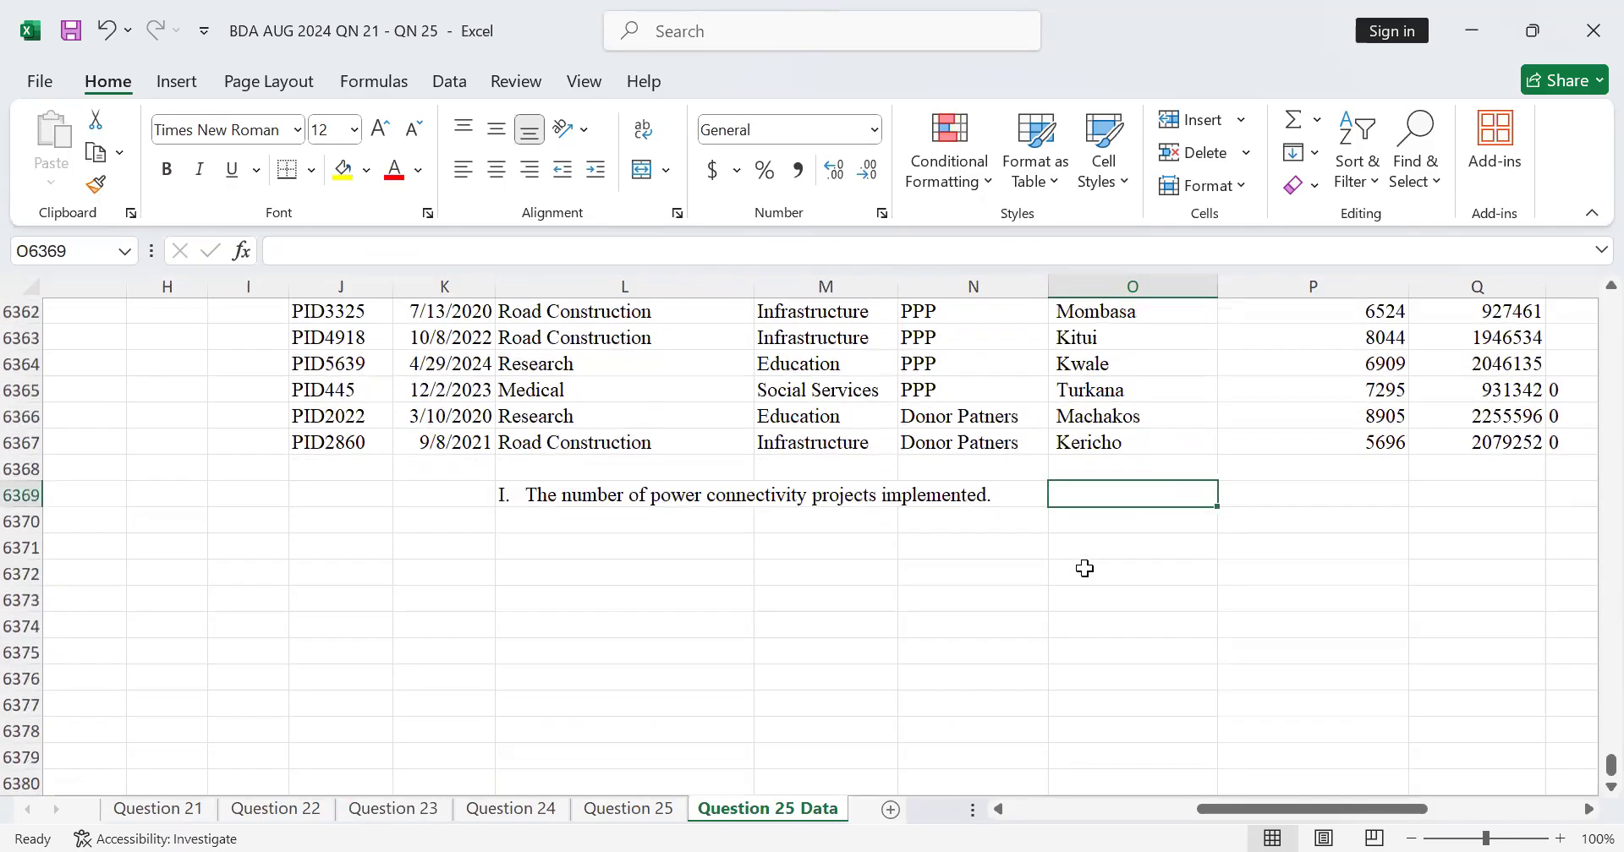
scroll(1084, 568, "up", 11)
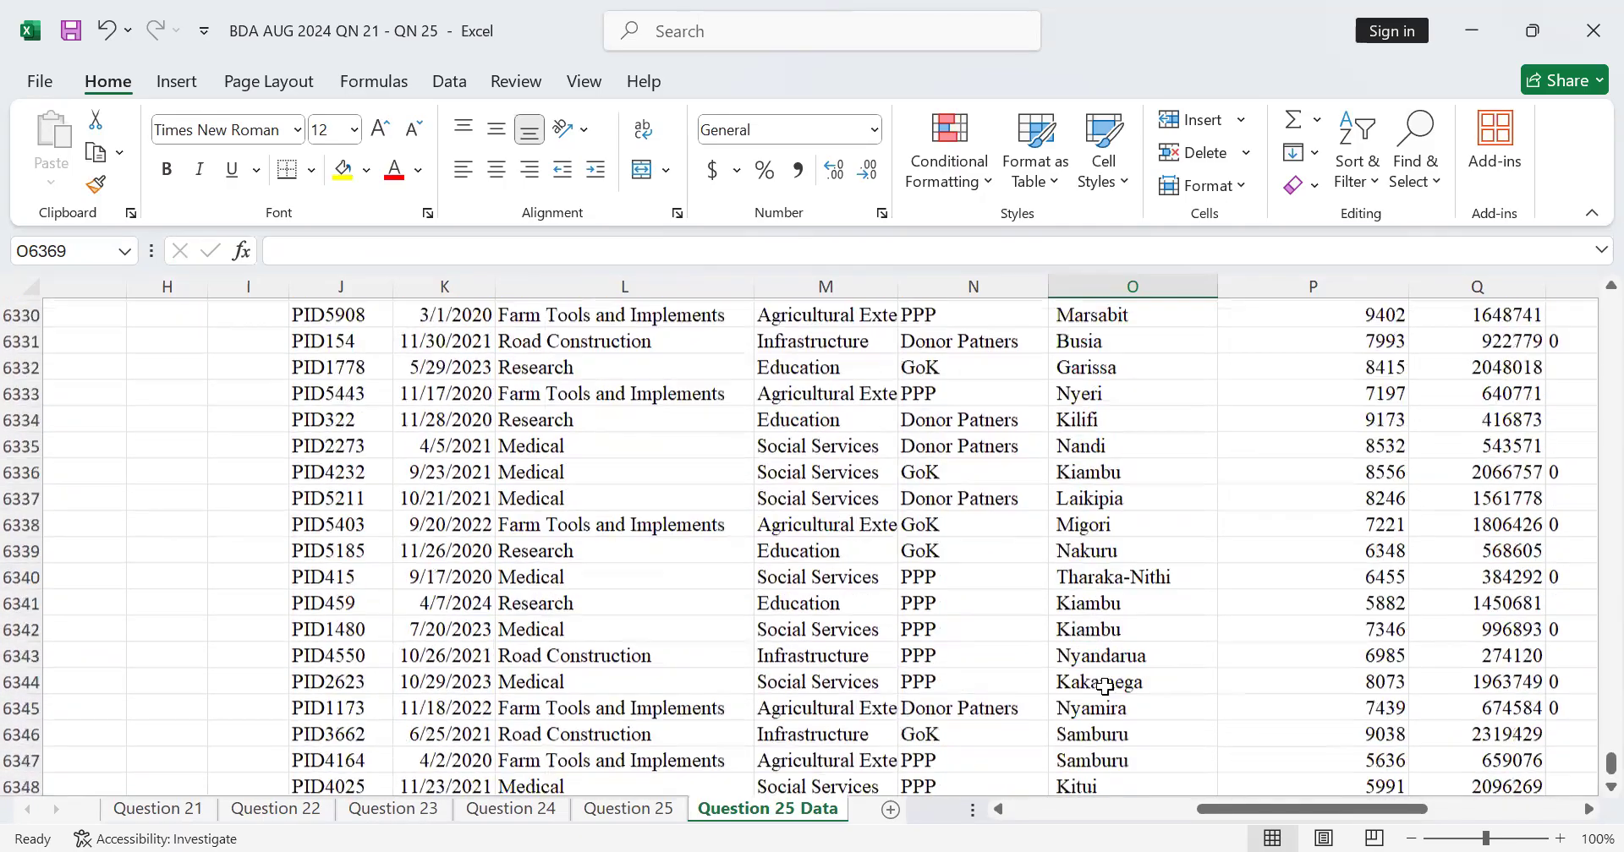
scroll(1146, 689, "down", 11)
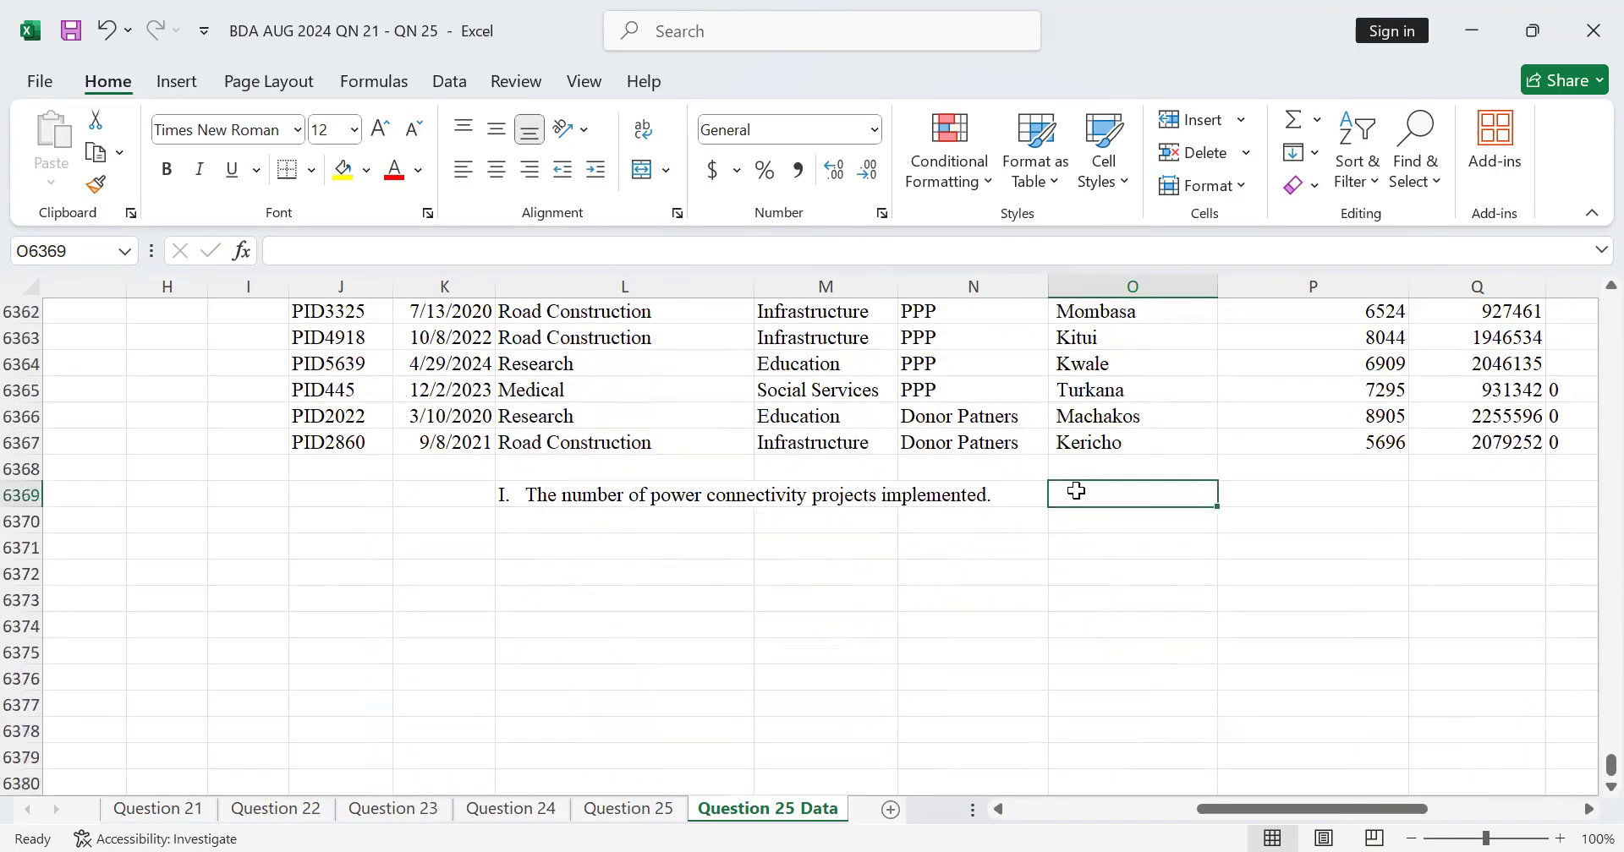
Start a COUNTIF formula in O6369 for the number of power connectivity projects
type("=")
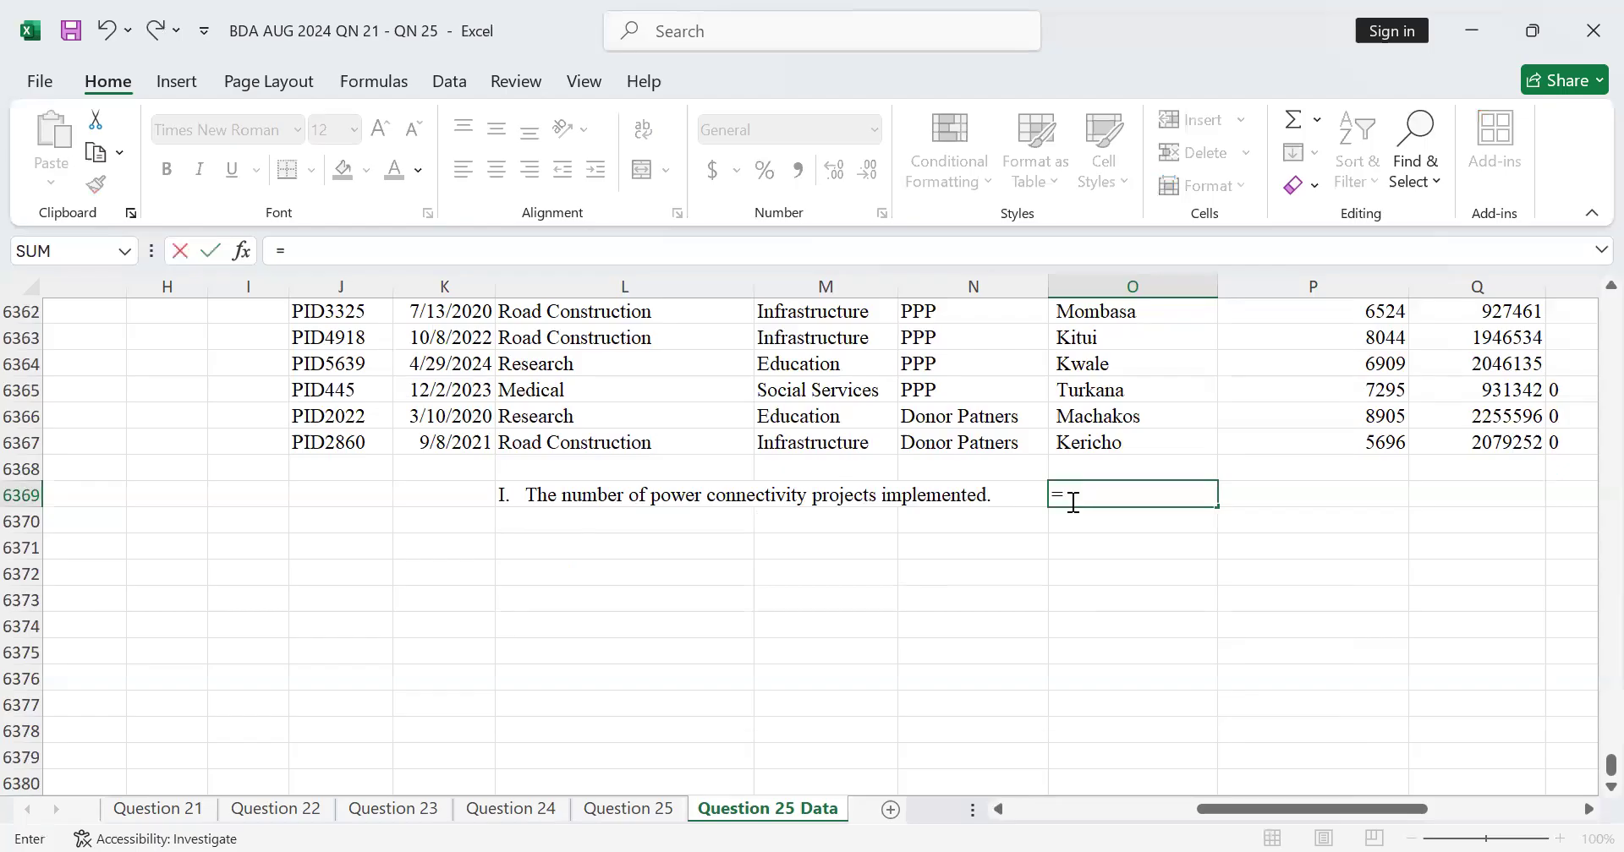
type("CO")
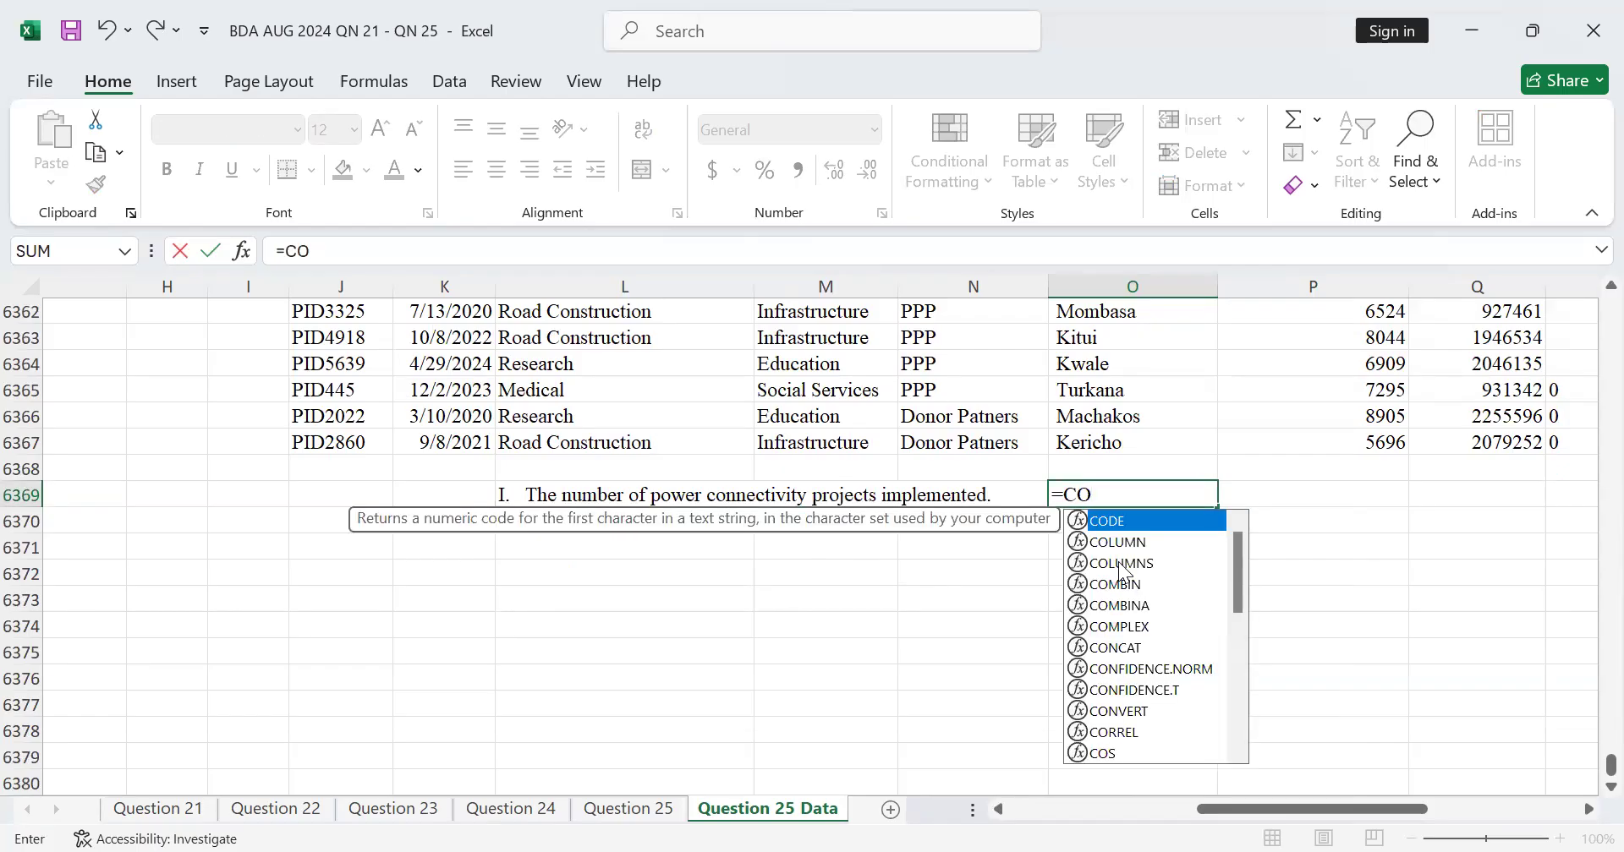
type("UN")
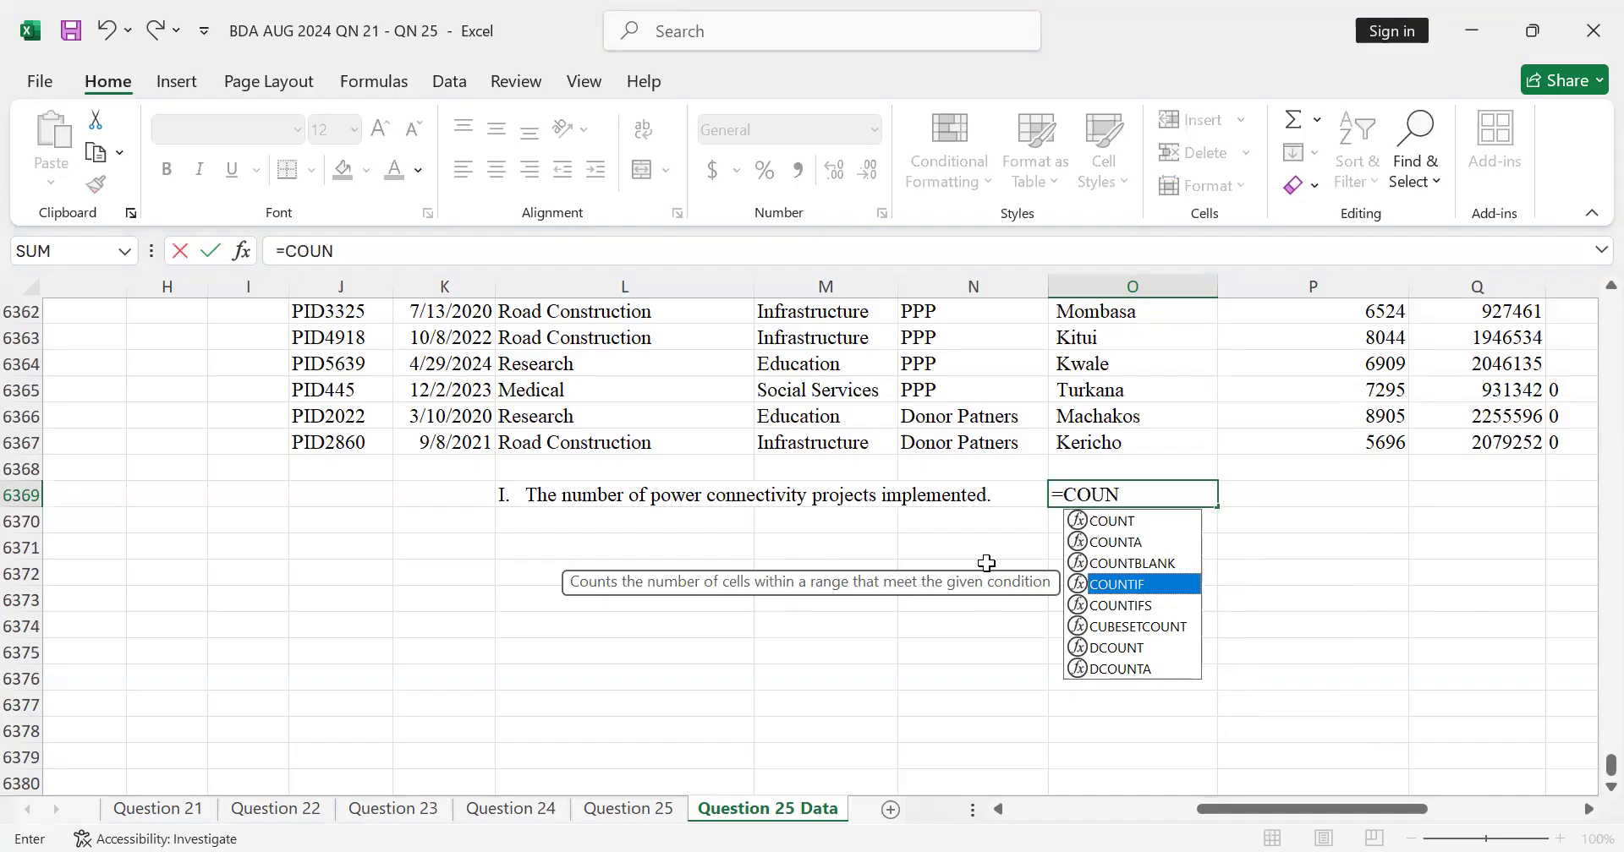
double_click(1132, 590)
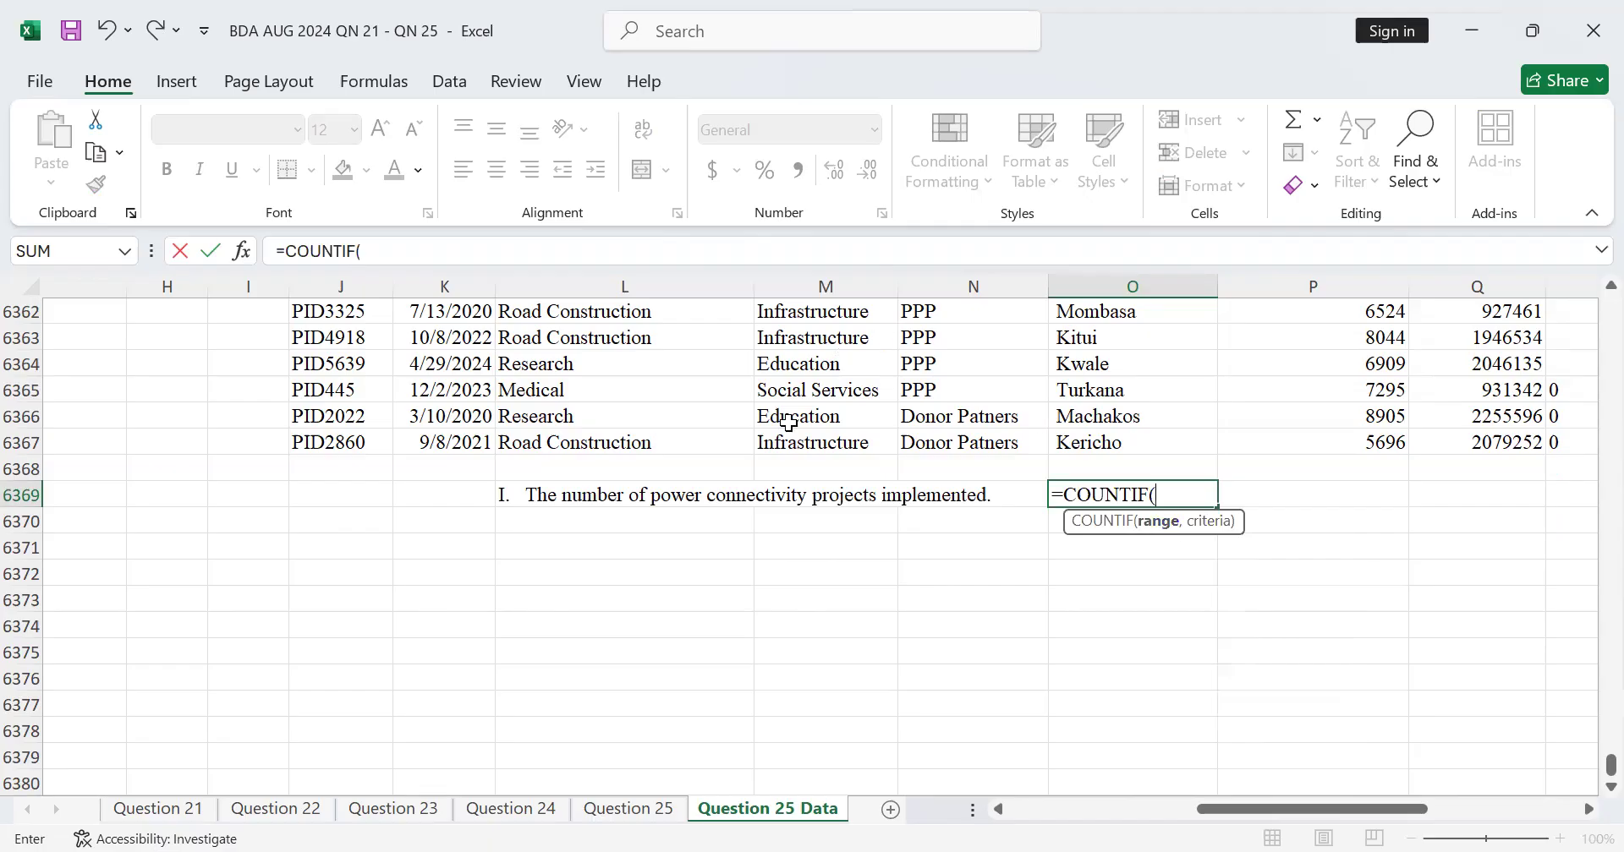
scroll(791, 425, "up", 16)
scroll(1568, 596, "down", 5)
scroll(1568, 596, "down", 5)
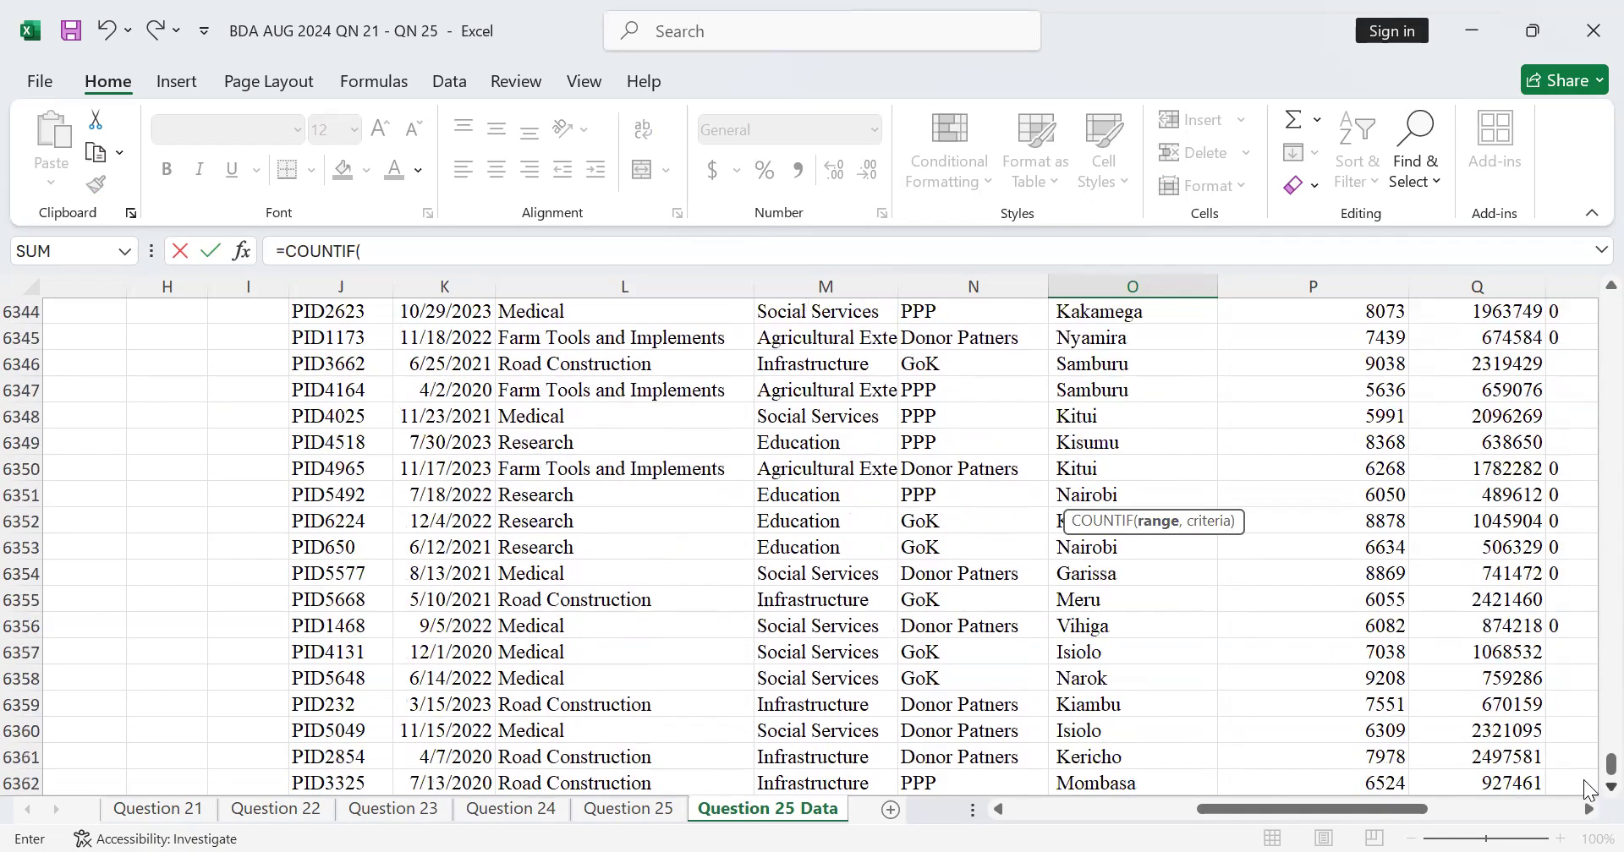
left_click_drag(1590, 768, 1590, 279)
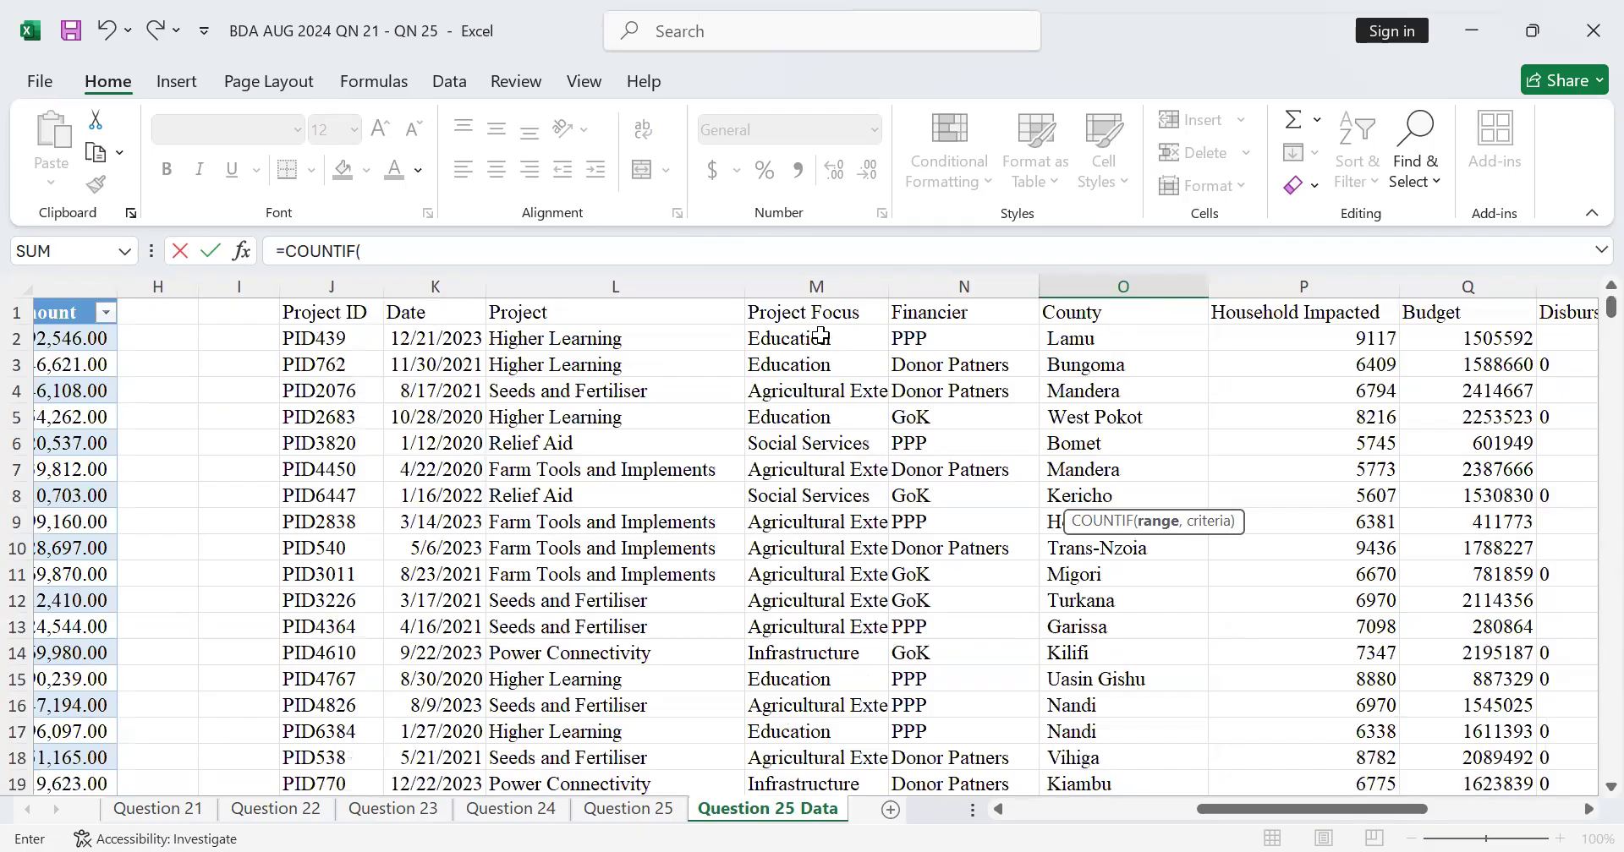
left_click(609, 338)
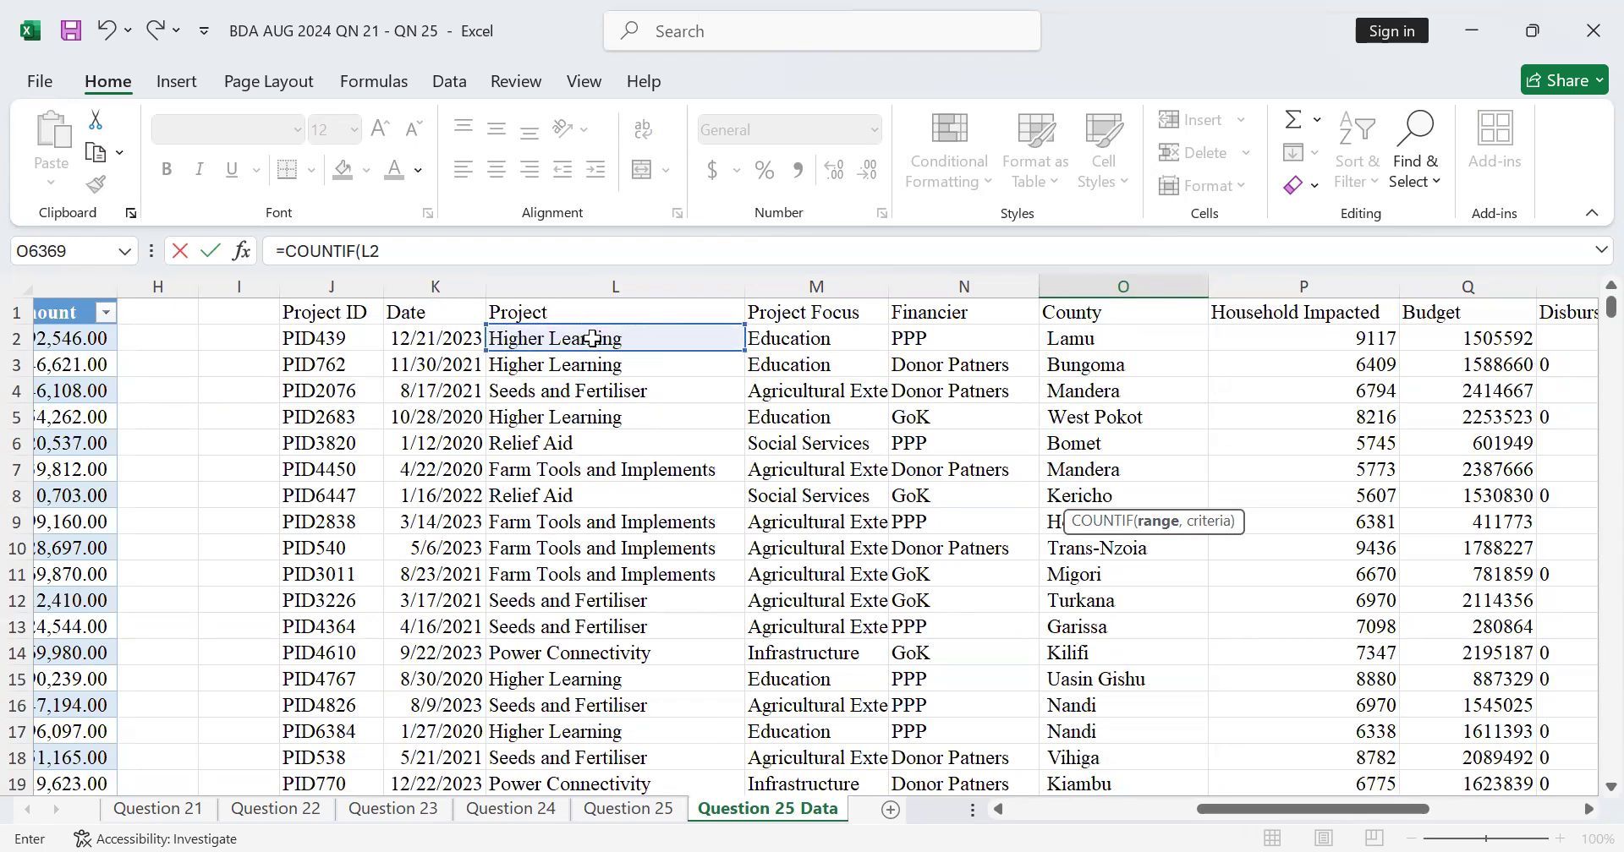
scroll(592, 338, "down", 5)
scroll(592, 338, "up", 5)
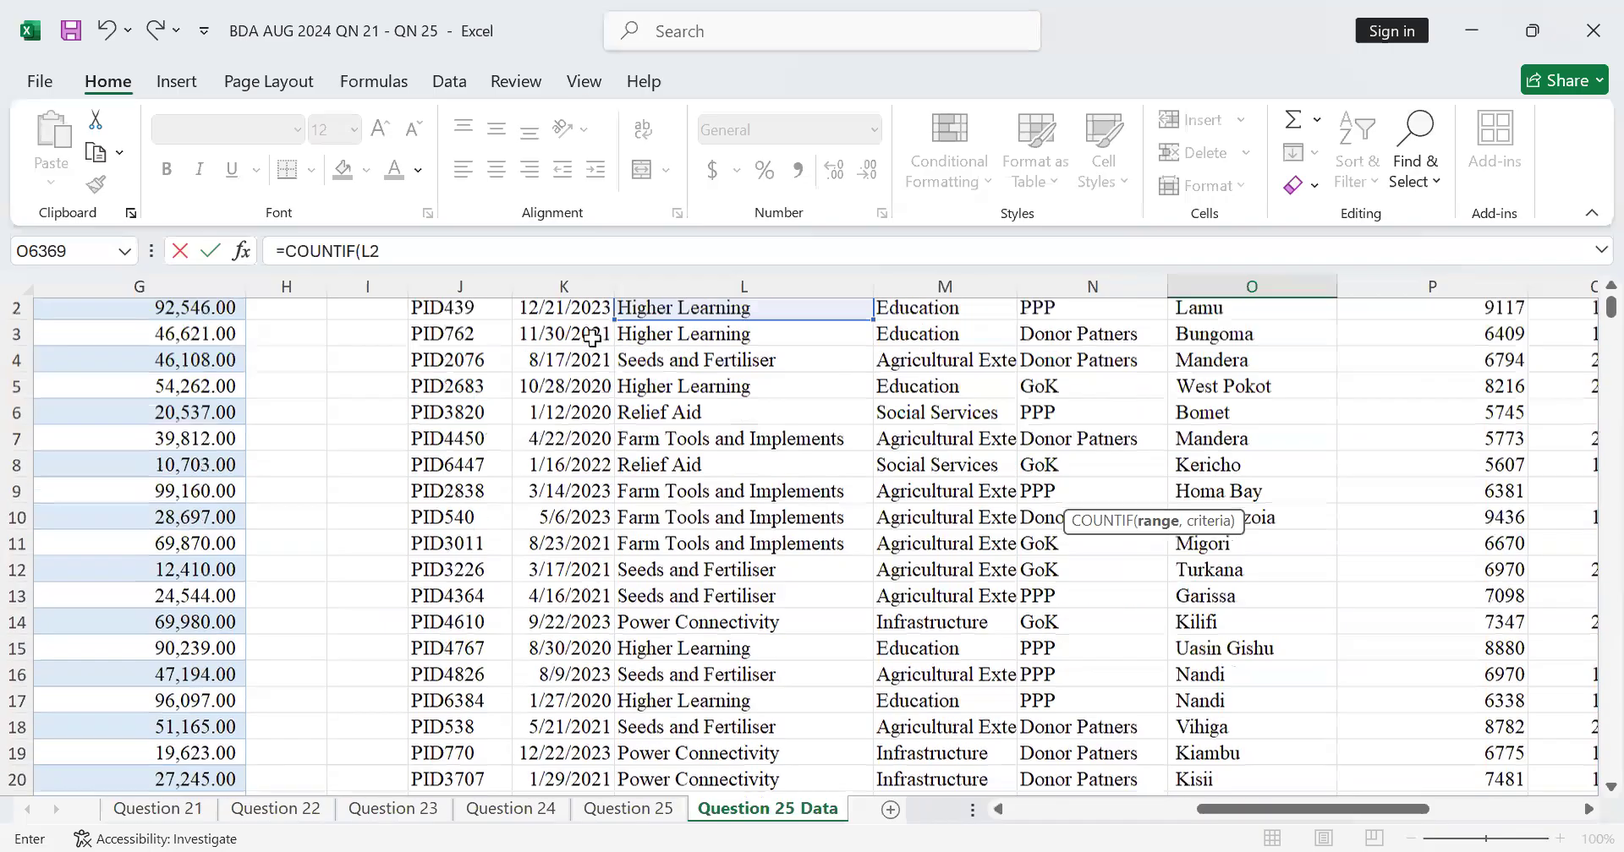
scroll(592, 338, "left", 2)
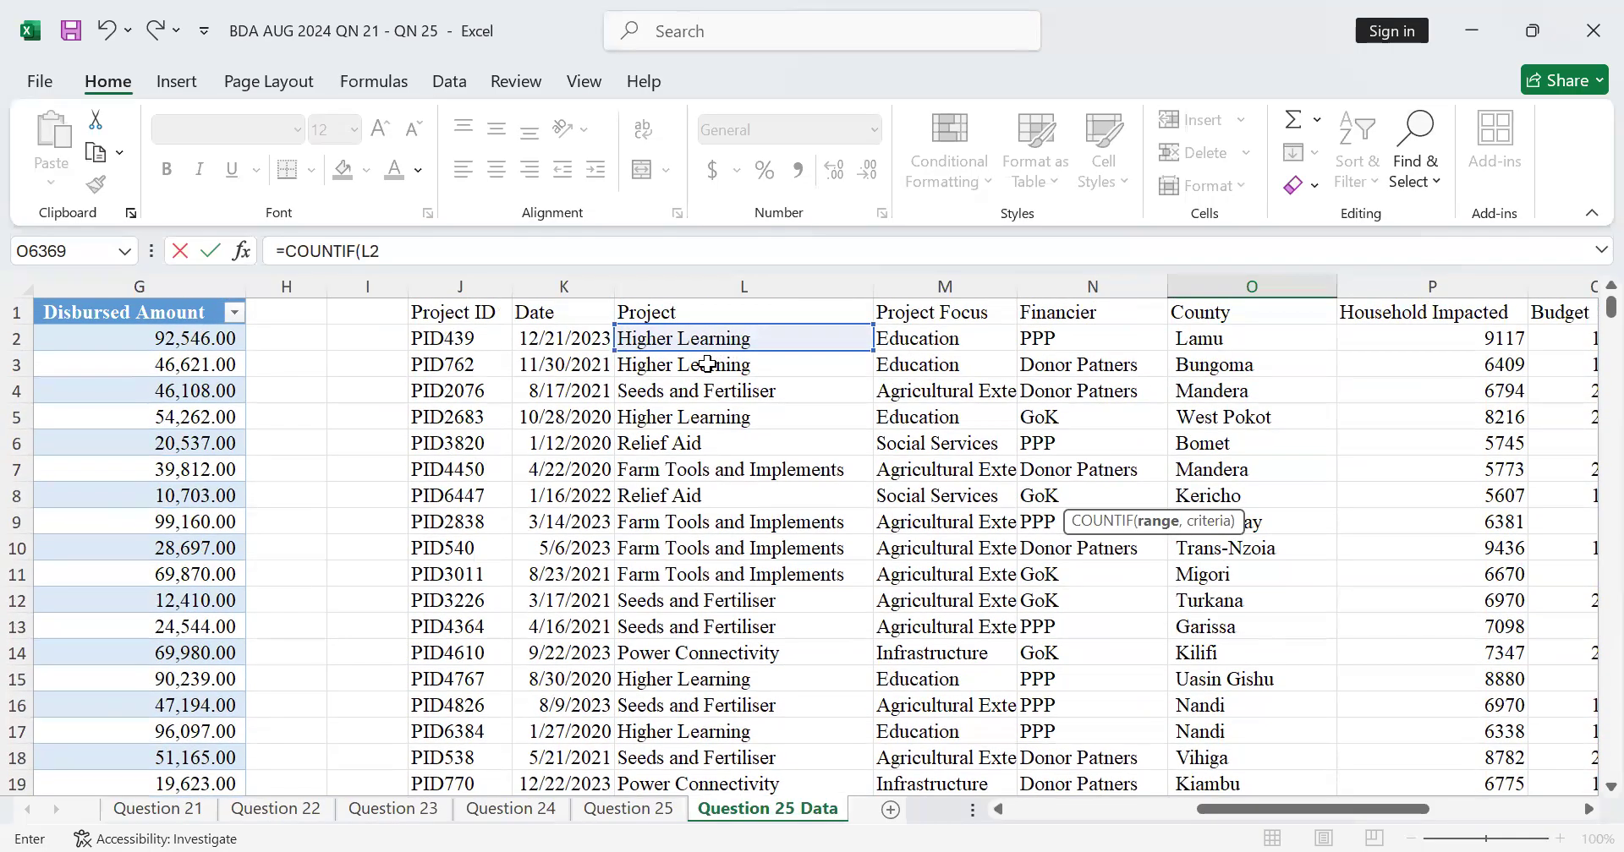
key("Return")
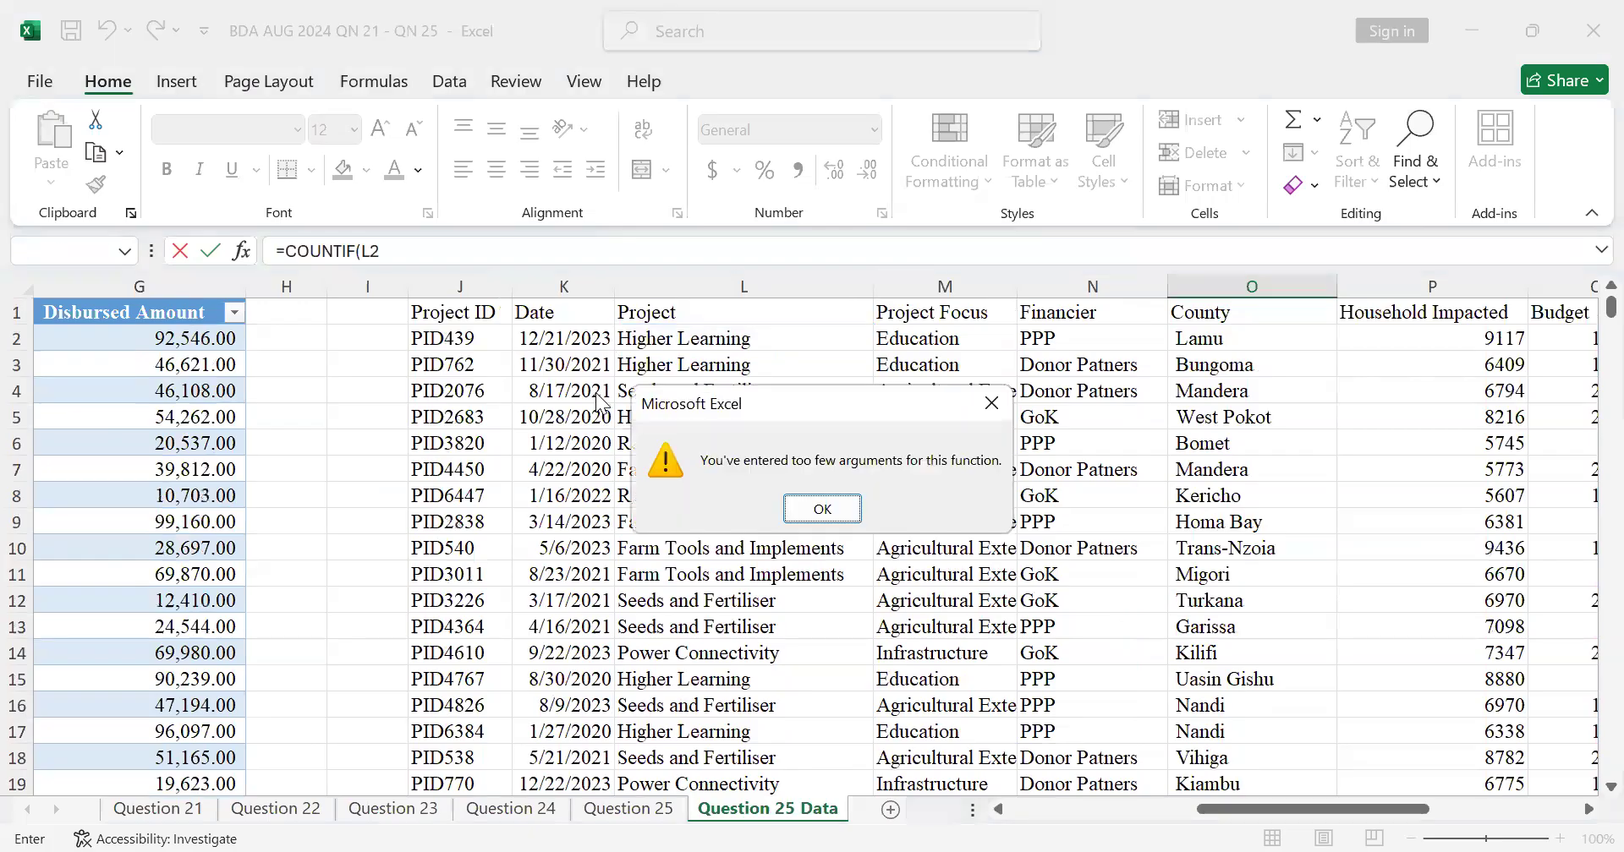
left_click(833, 510)
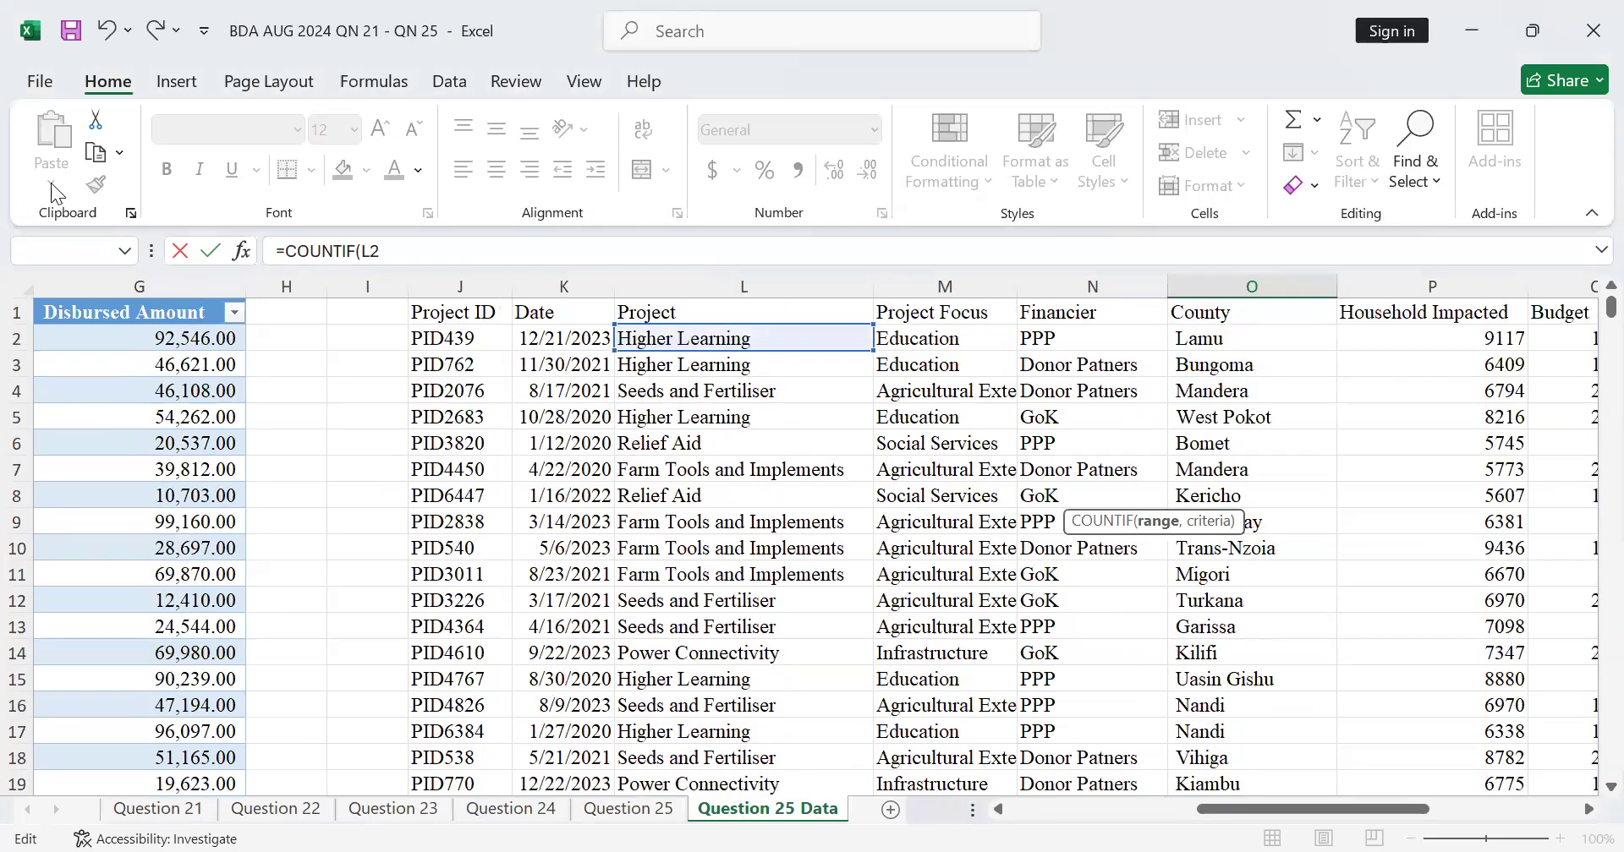
left_click(103, 34)
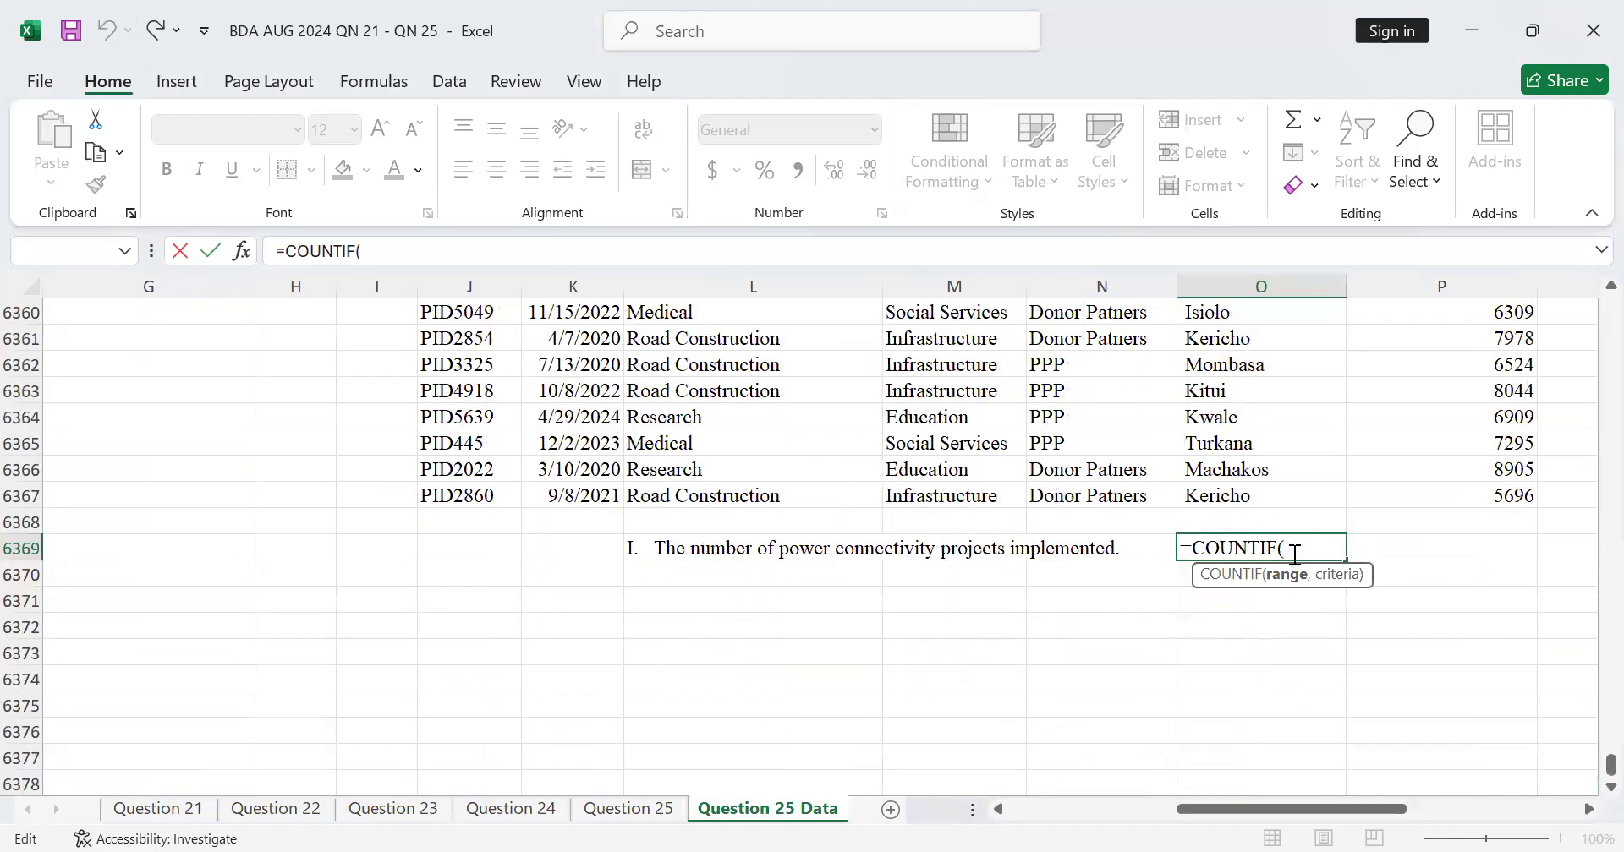
Set the COUNTIF range to all Project column records, L2:L6367, and check where the range ends
scroll(1294, 555, "up", 14)
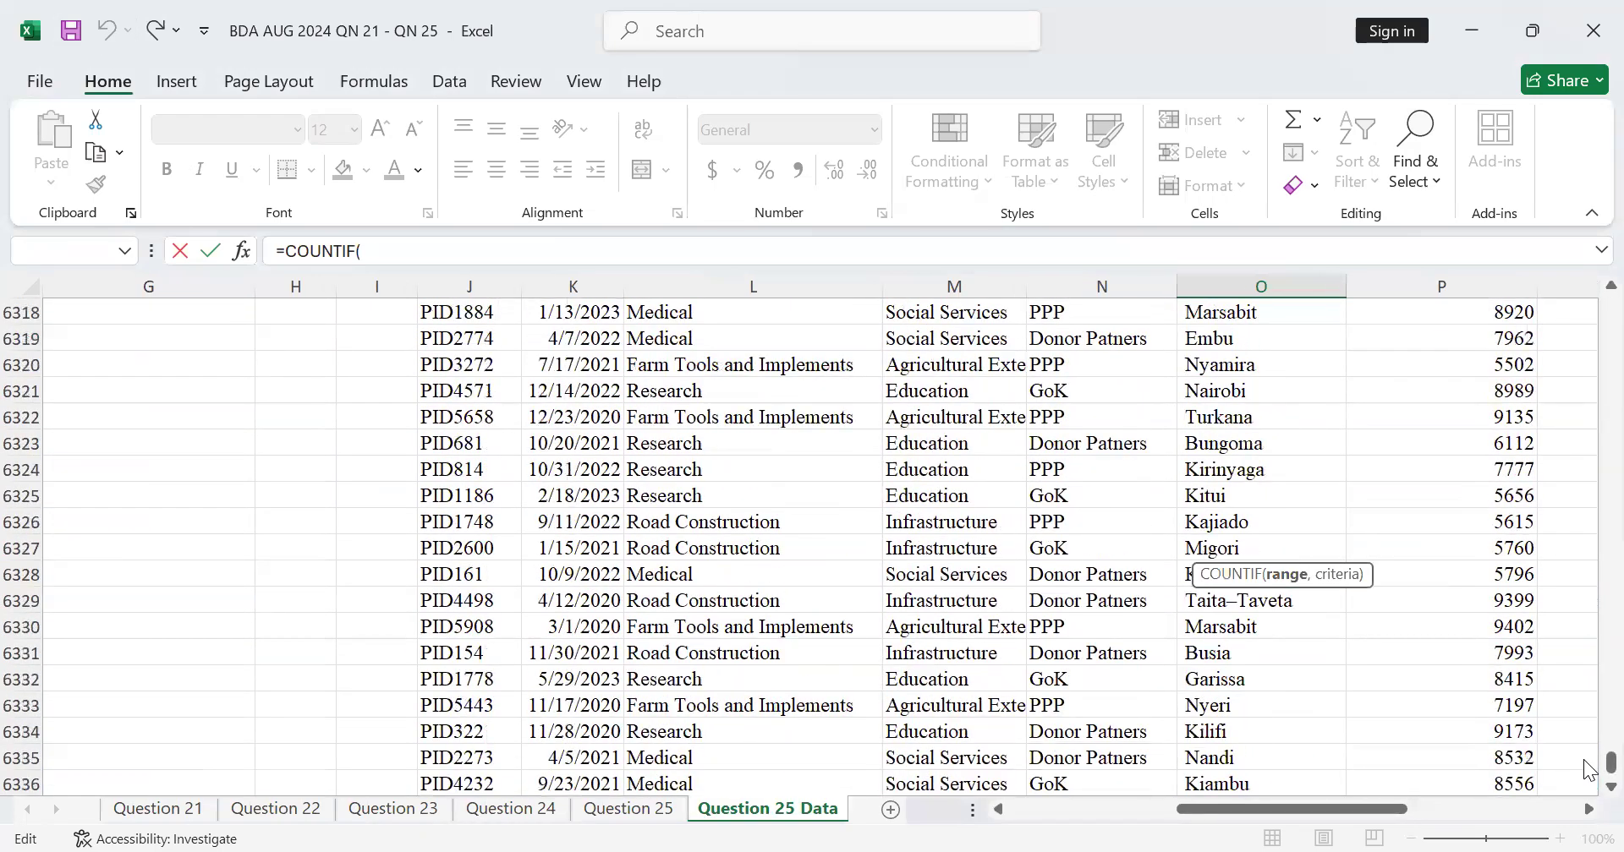
left_click_drag(1587, 765, 1573, 279)
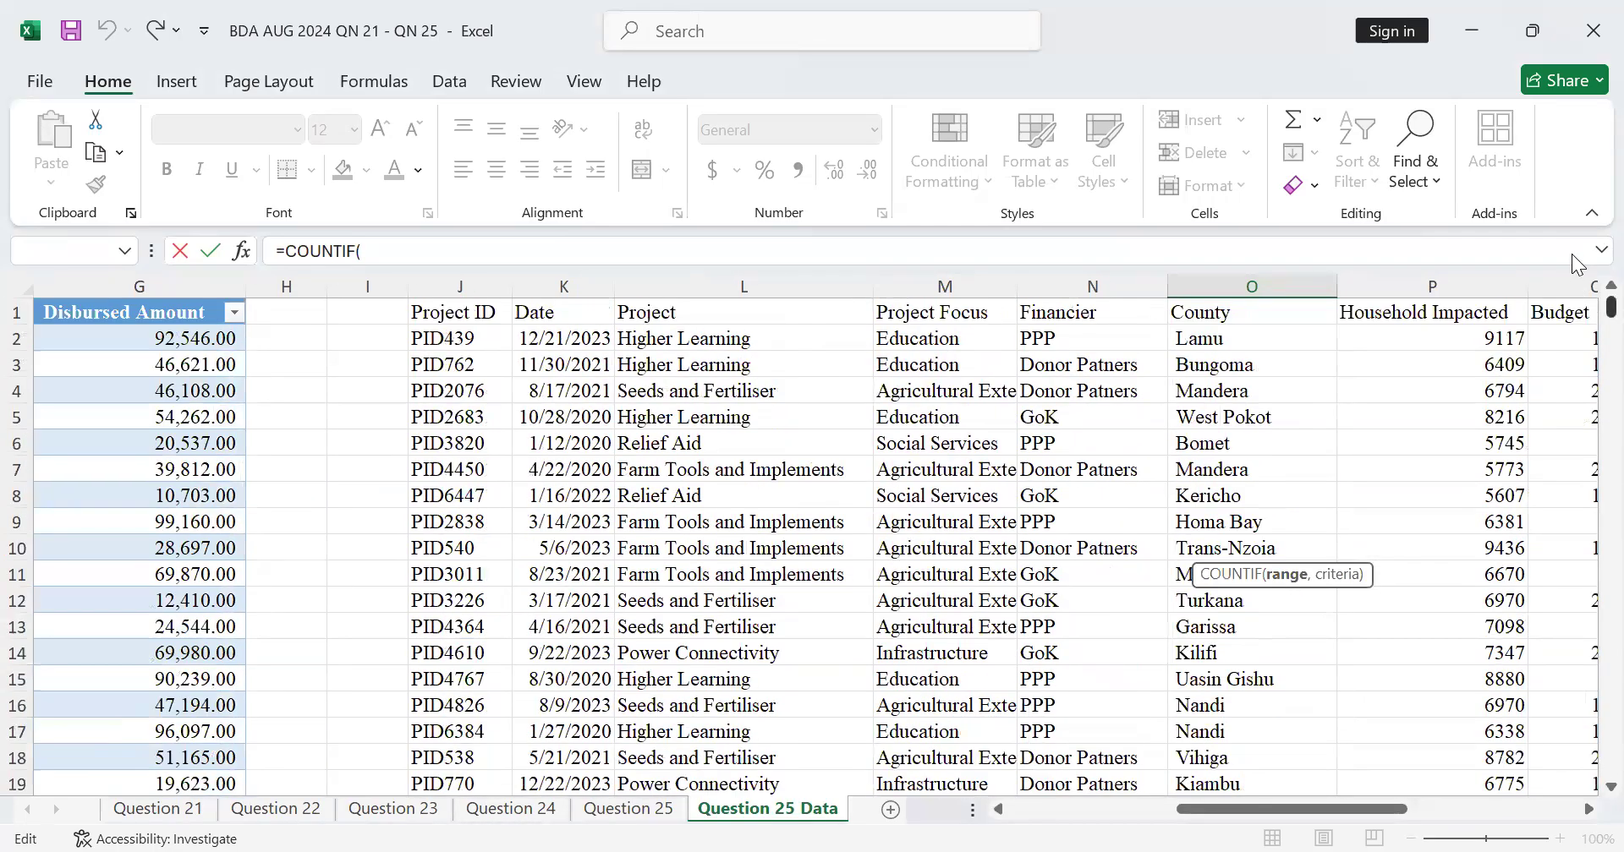
left_click(671, 336)
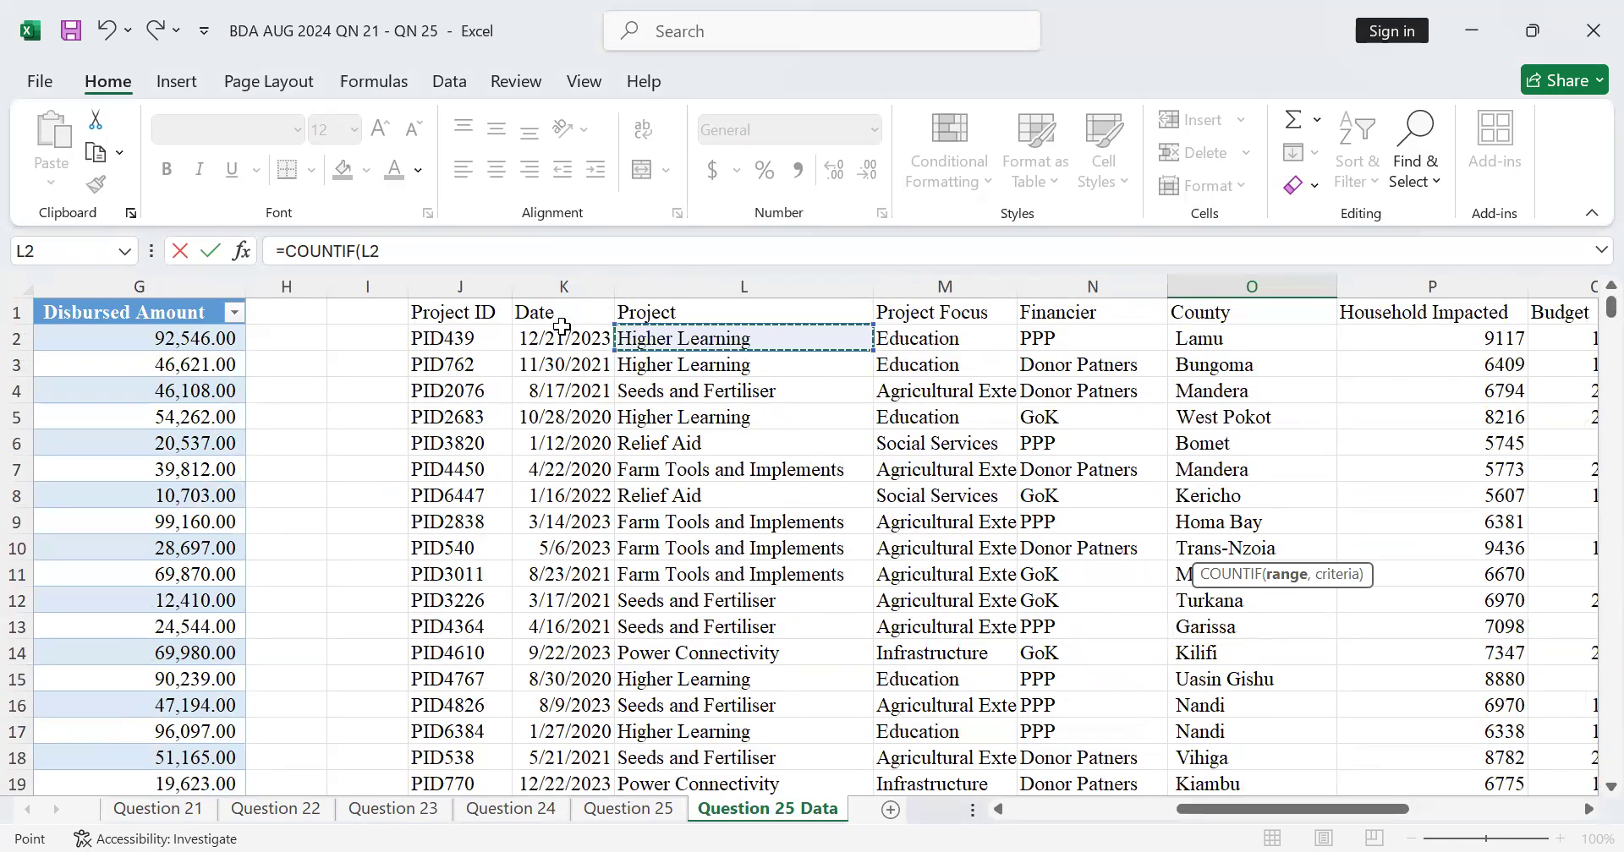
key("shift+Down")
key("shift+Down")
key("shift+Down")
key("shift+Down")
key("shift+Down")
key("shift+Down")
key("shift+Down")
key("shift+Down")
key("shift+Down")
key("shift+Down")
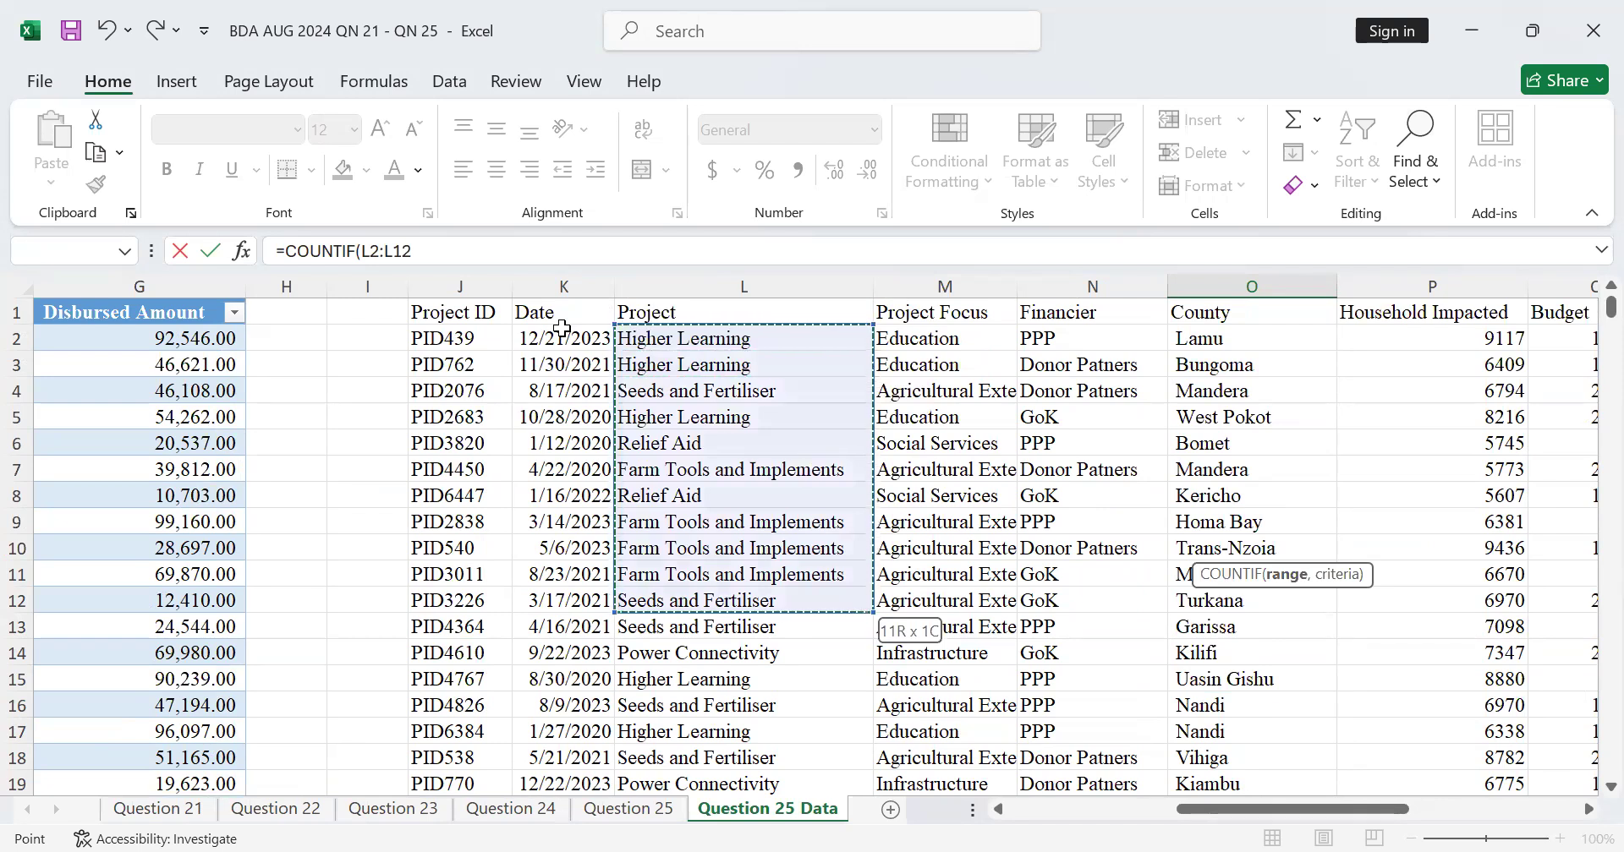
key("ctrl+shift+Down")
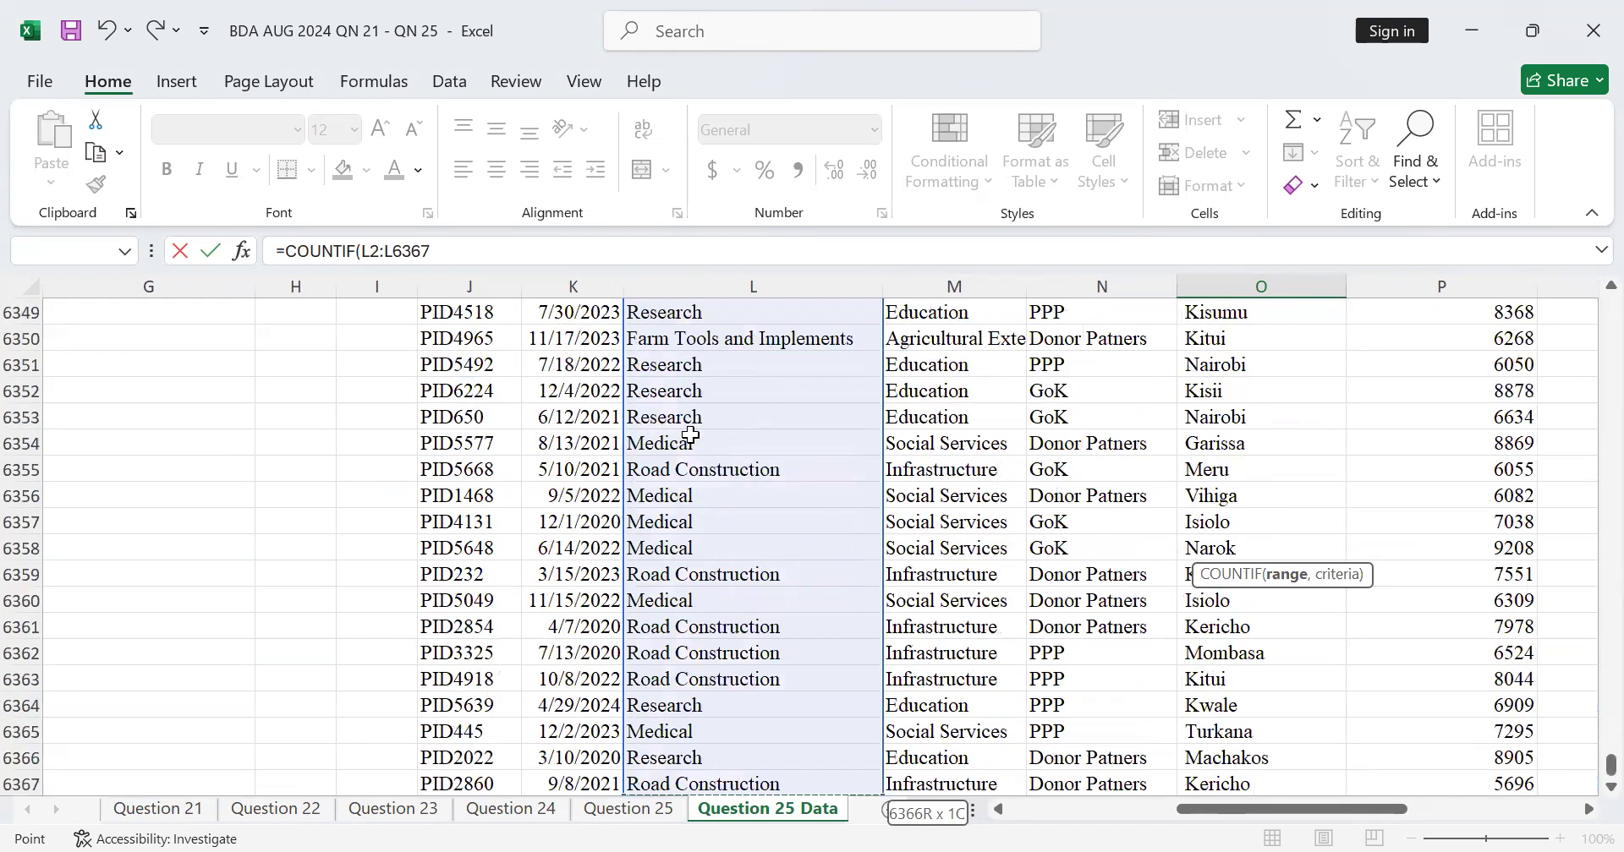
scroll(691, 435, "down", 3)
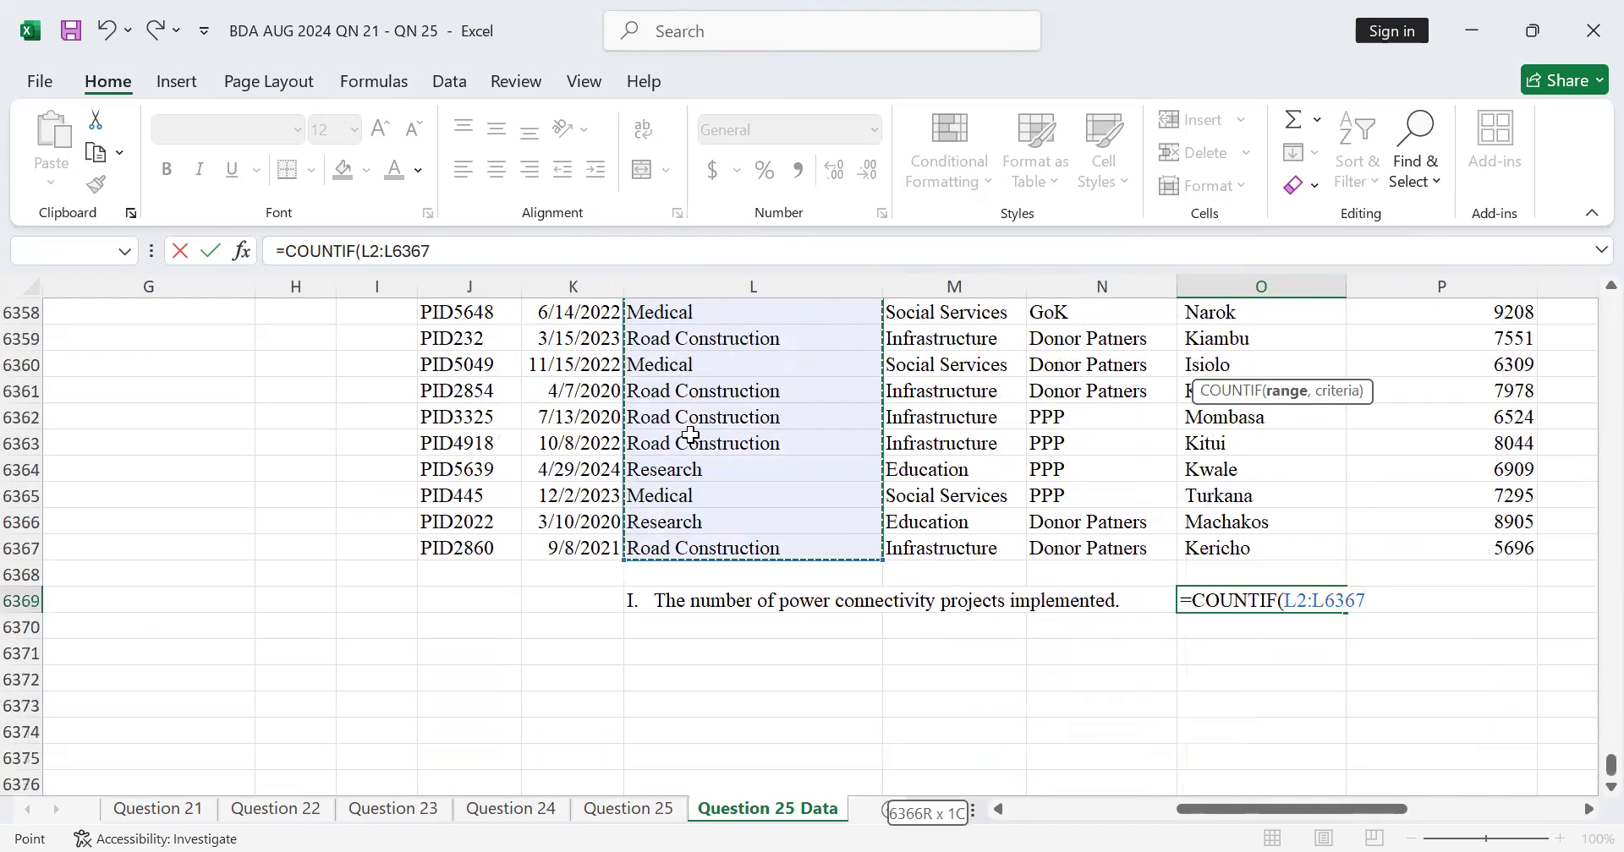
scroll(691, 434, "up", 4)
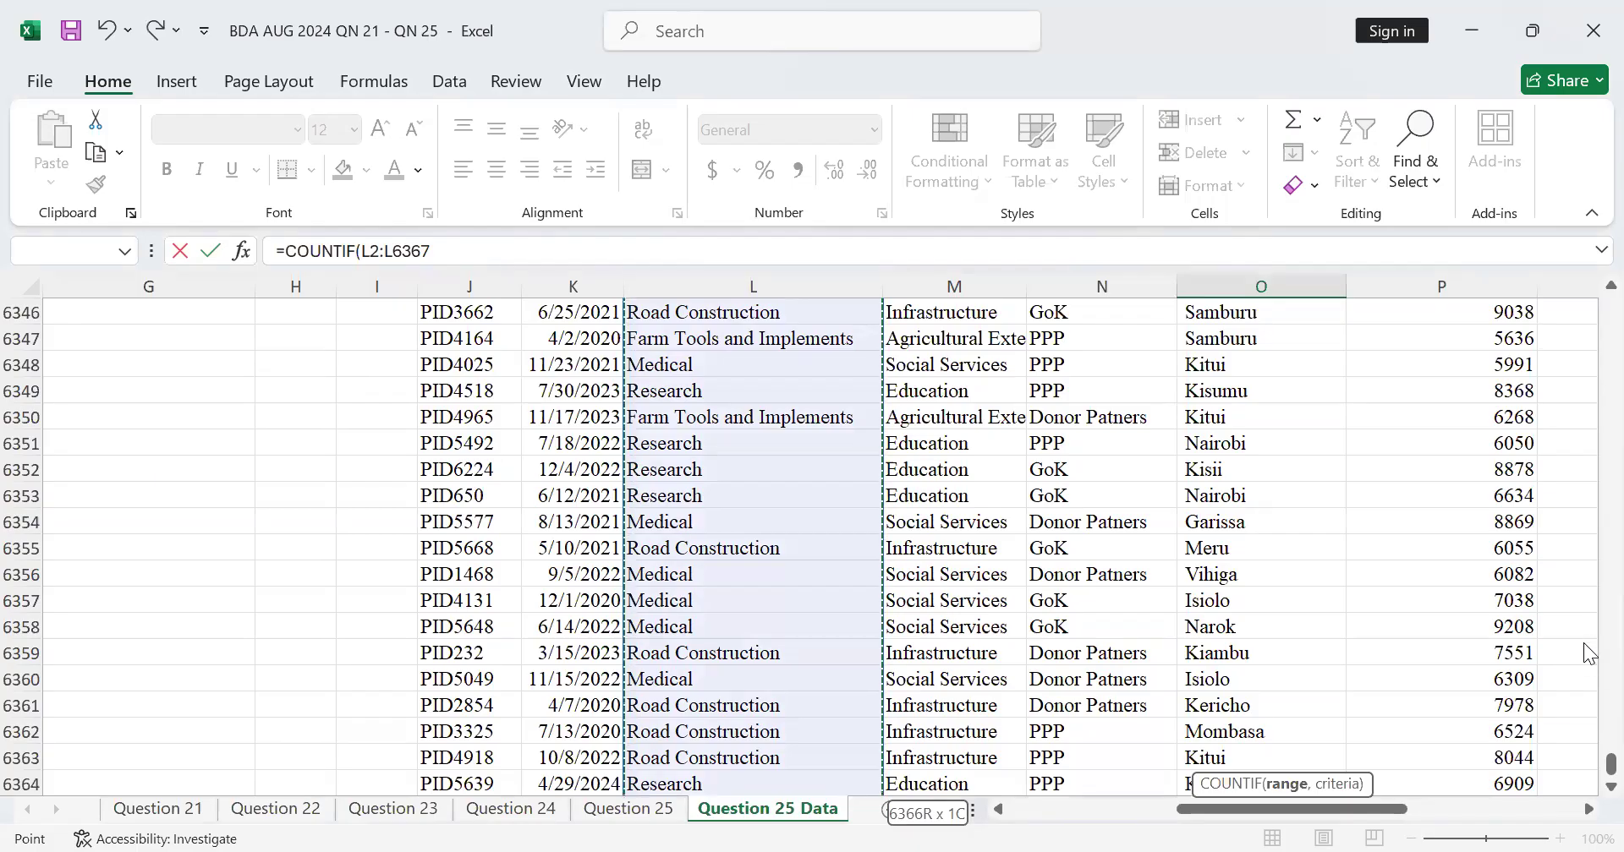
scroll(887, 543, "down", 2)
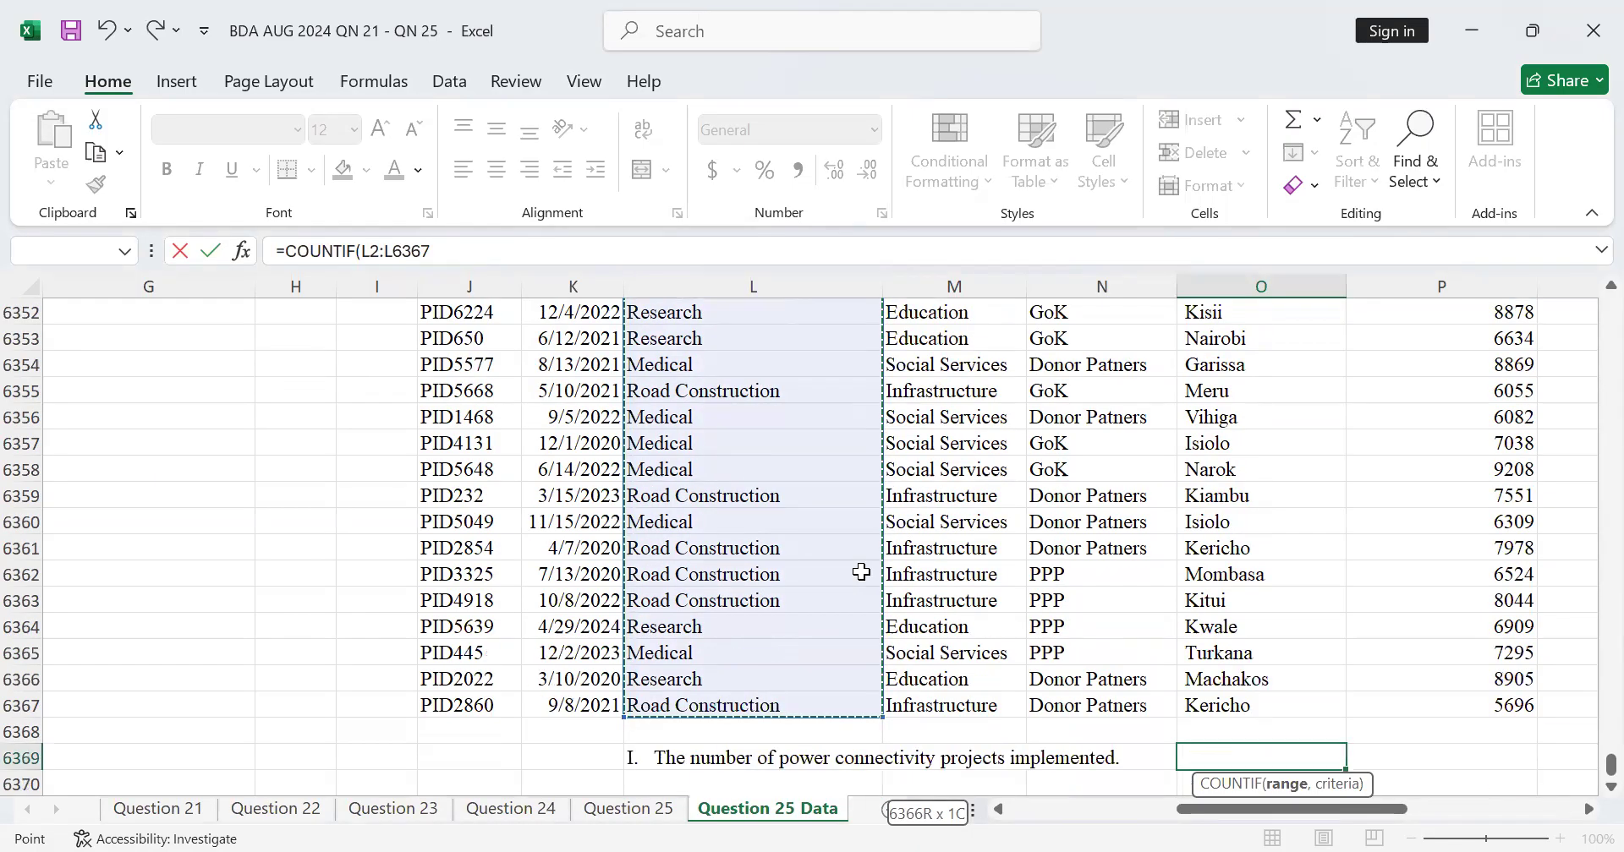
scroll(657, 574, "down", 1)
scroll(765, 552, "up", 5)
scroll(749, 595, "up", 1)
scroll(746, 583, "down", 5)
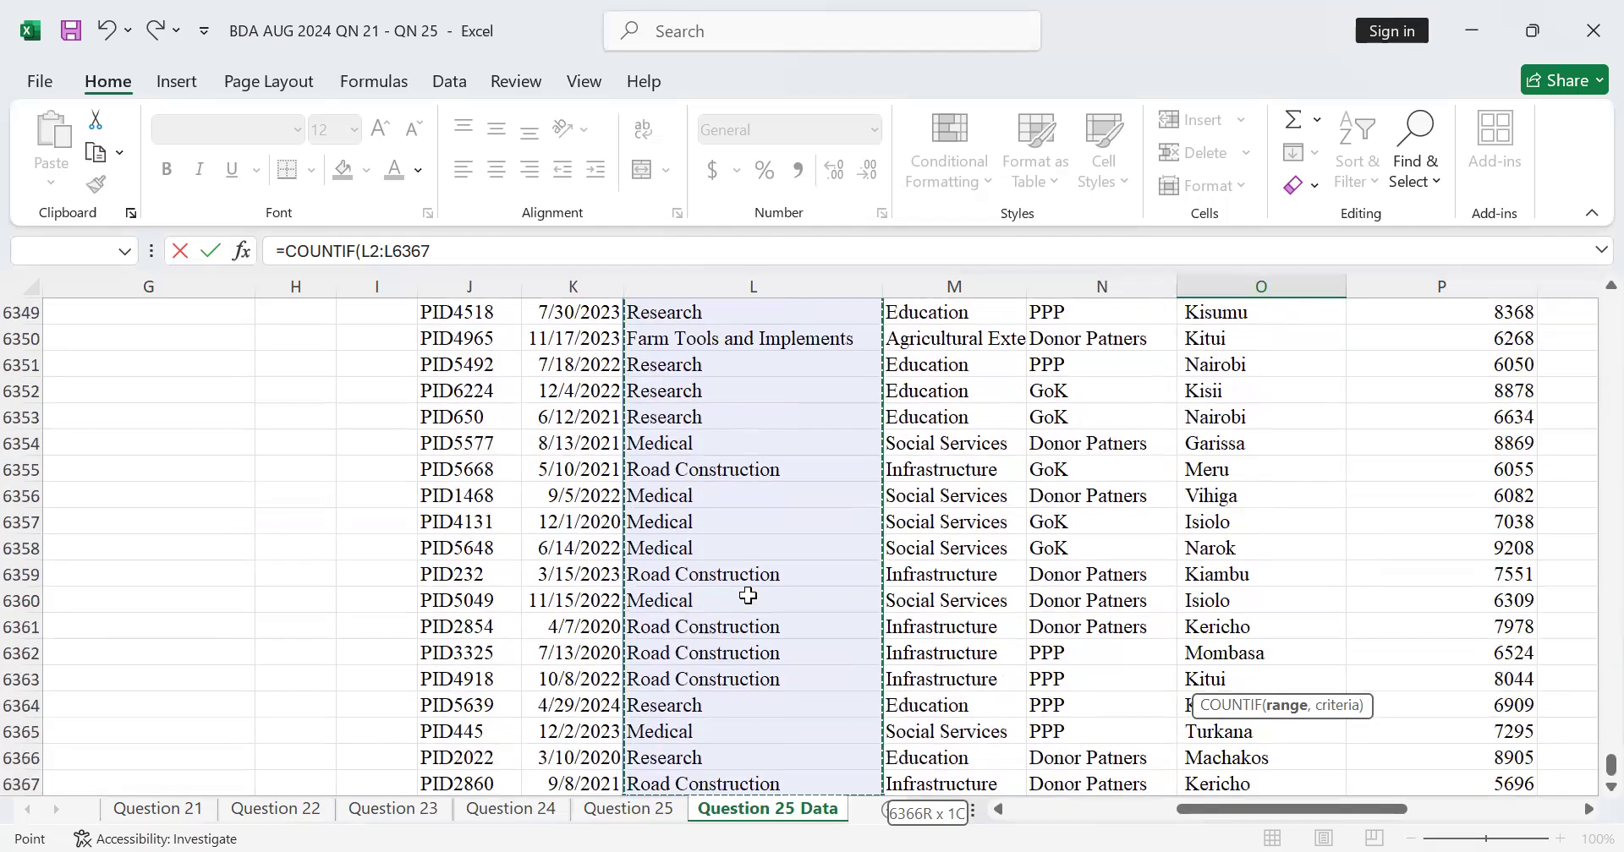
scroll(744, 575, "down", 3)
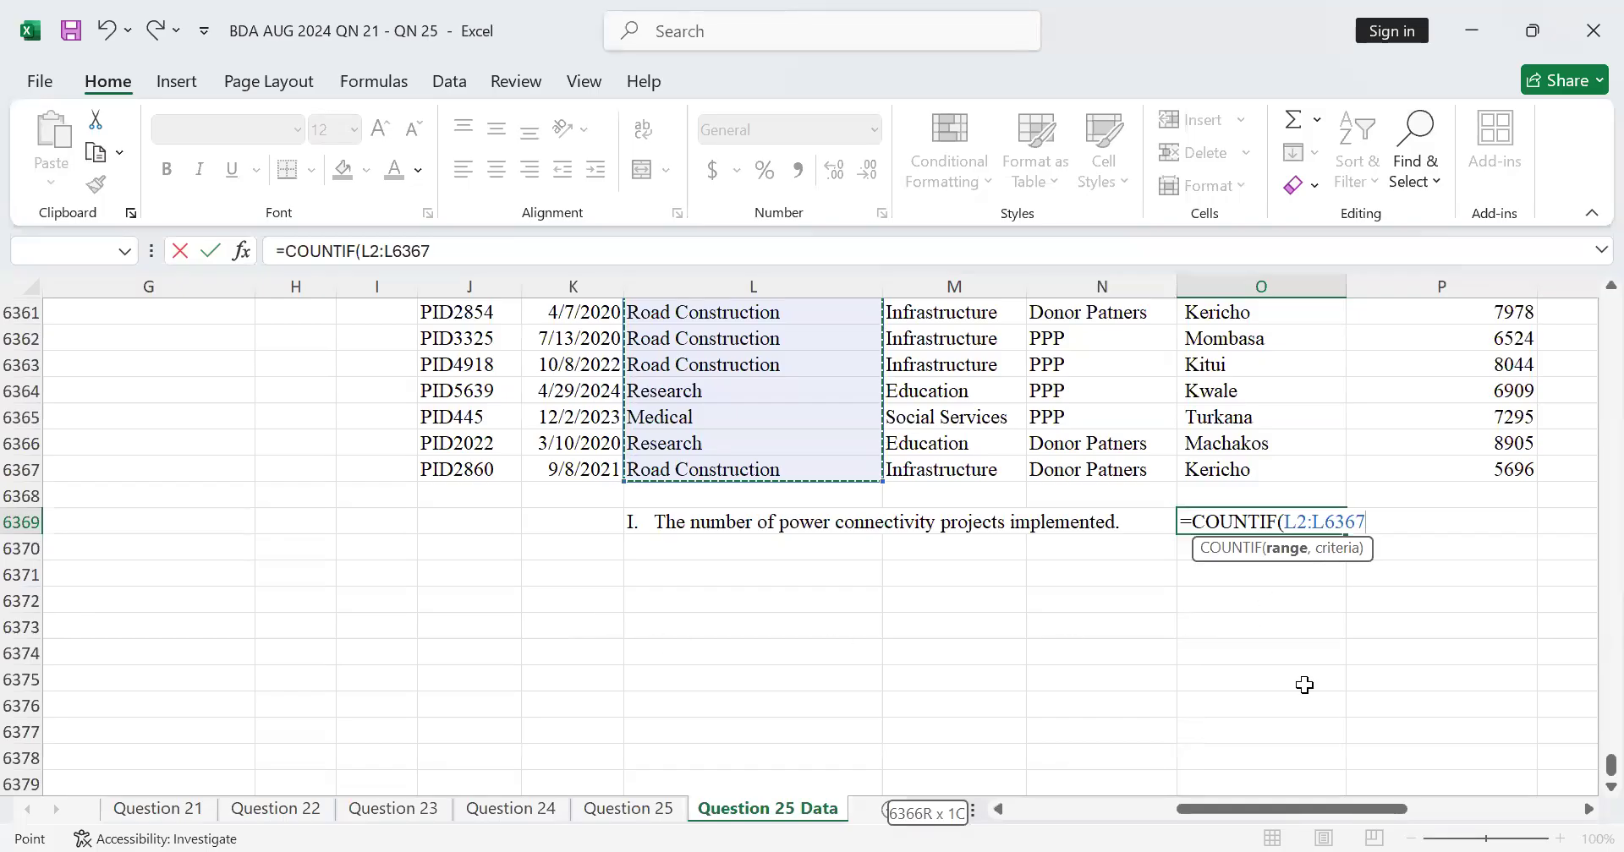
Finish the range argument of the COUNTIF and look through the Project column records for the power connectivity wording
type(",")
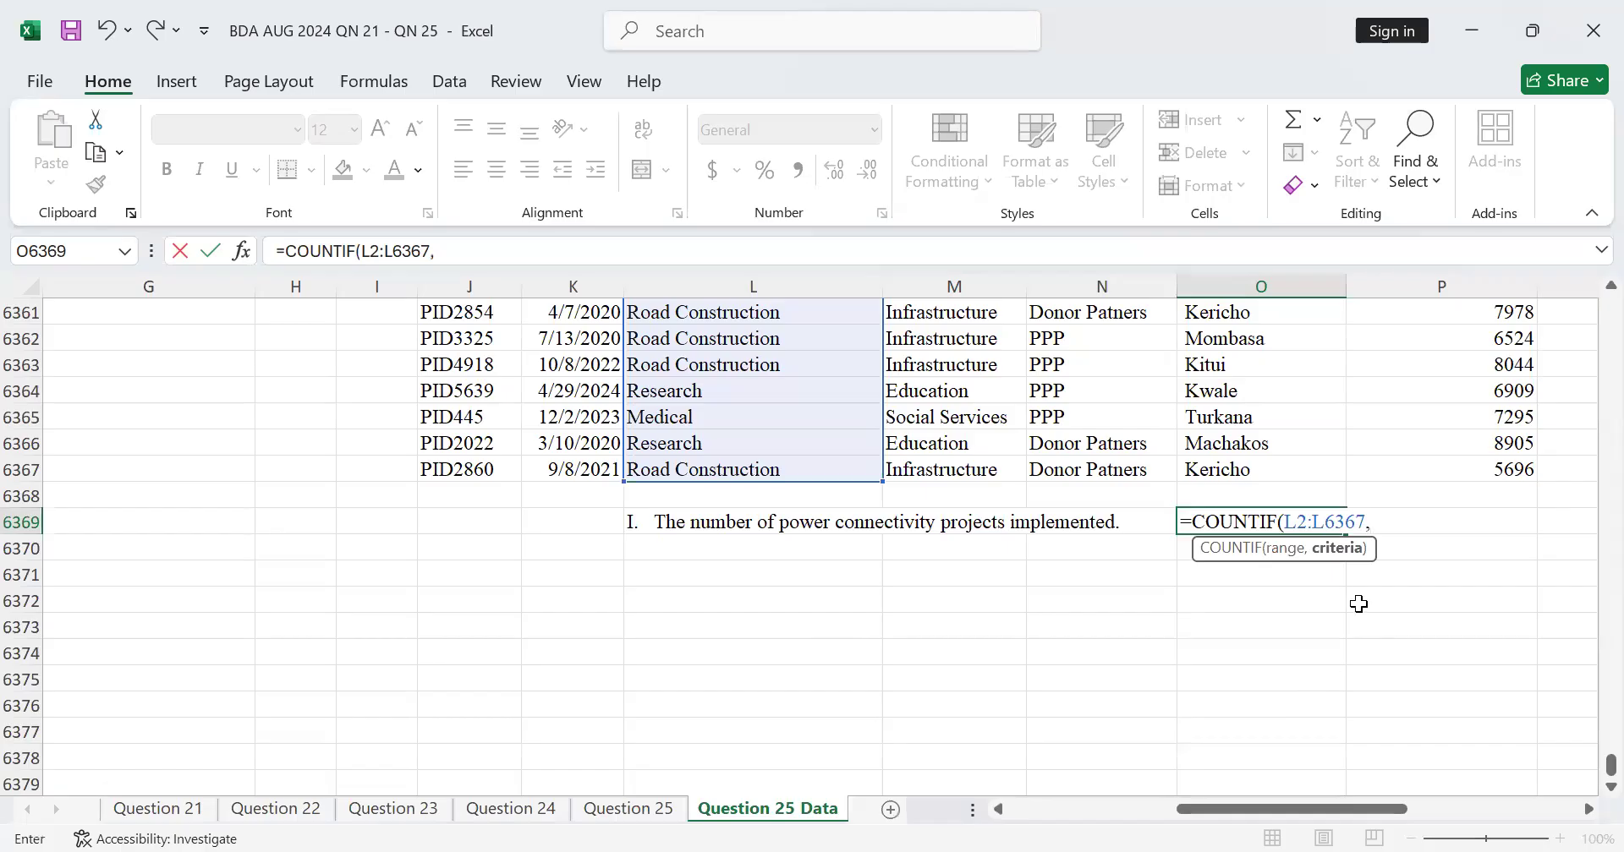
scroll(763, 439, "up", 16)
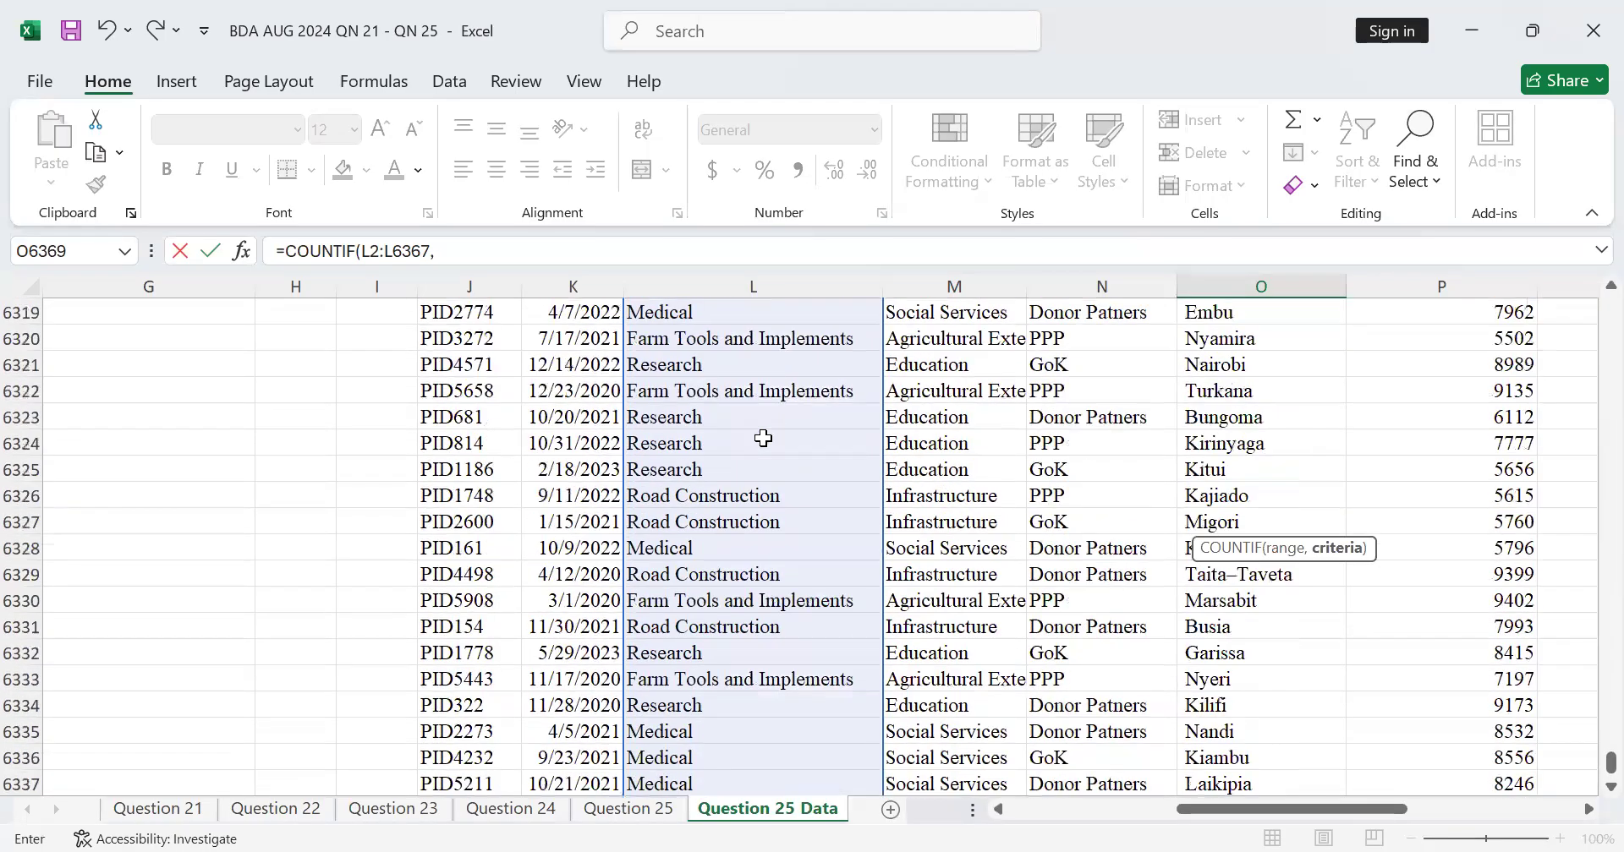
scroll(763, 438, "up", 19)
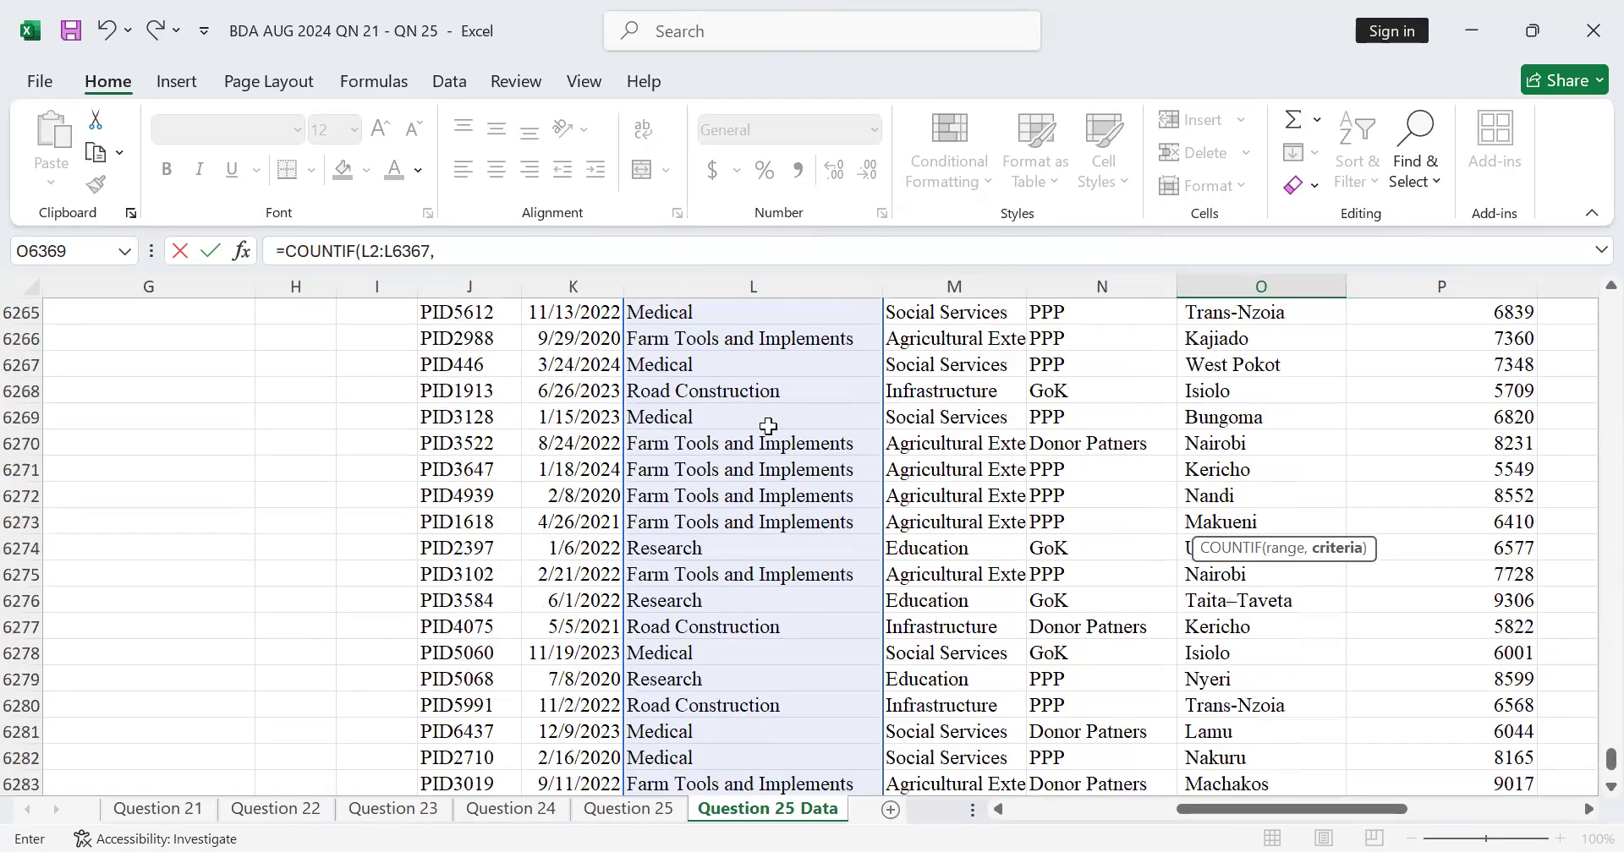
scroll(768, 427, "up", 13)
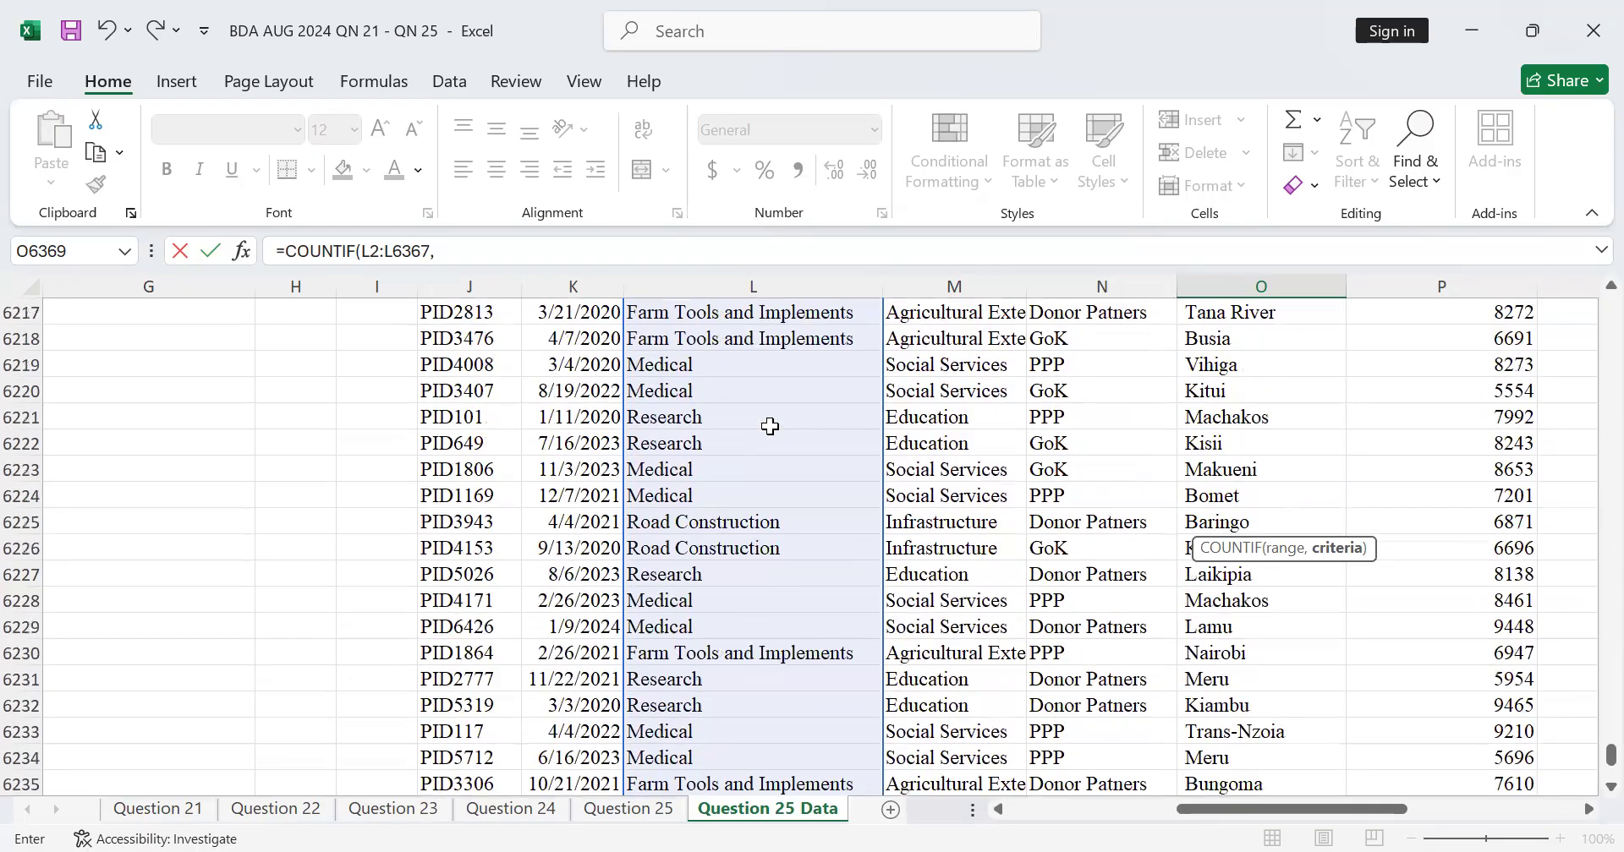
scroll(770, 427, "up", 20)
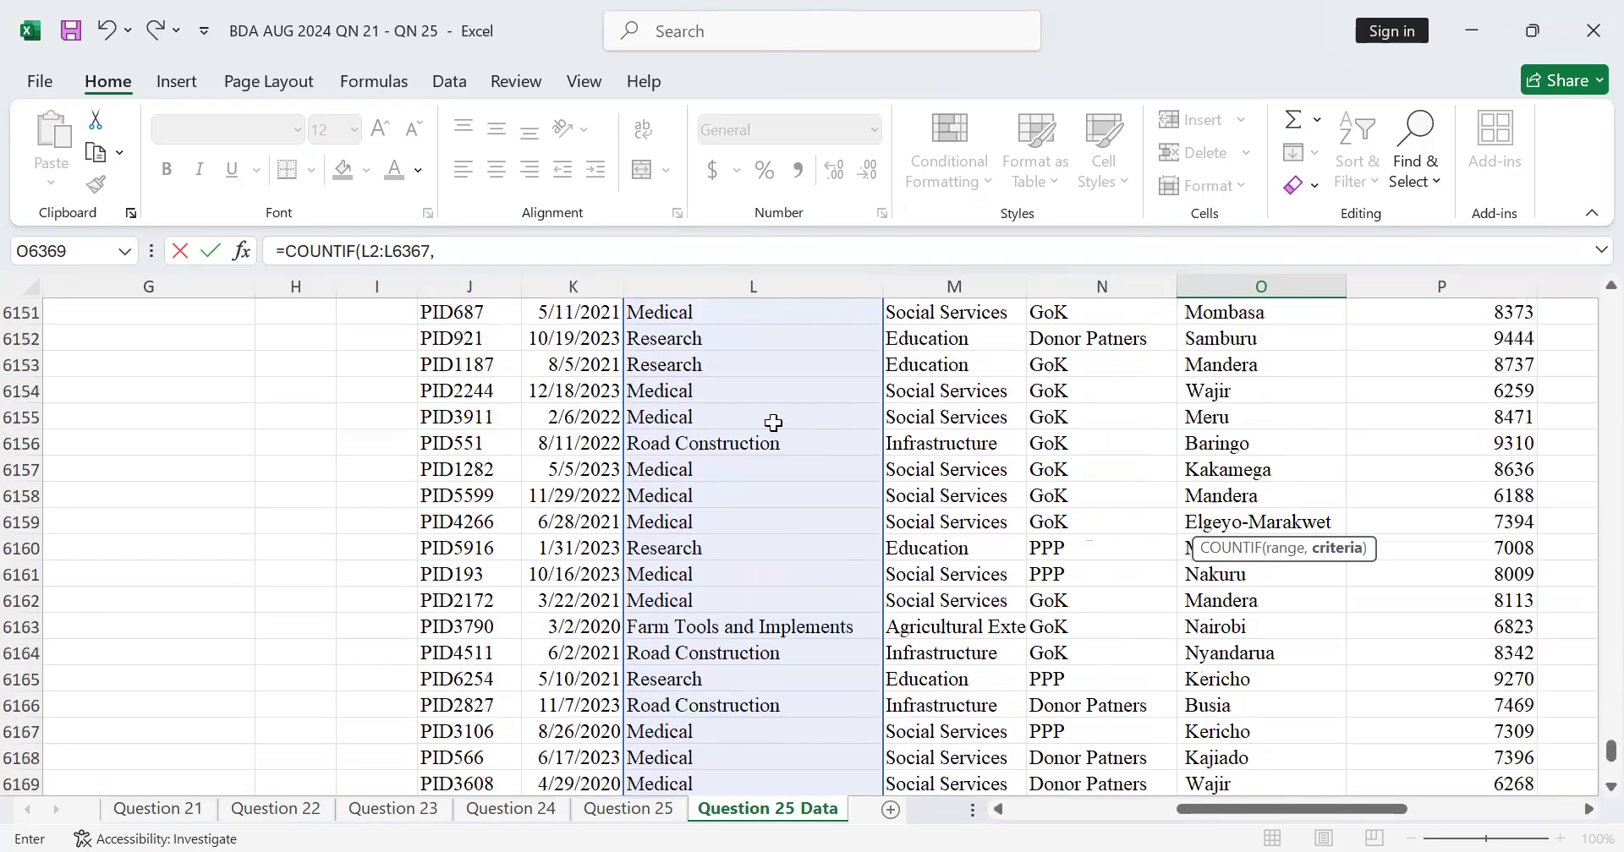
scroll(774, 423, "up", 20)
scroll(774, 422, "up", 20)
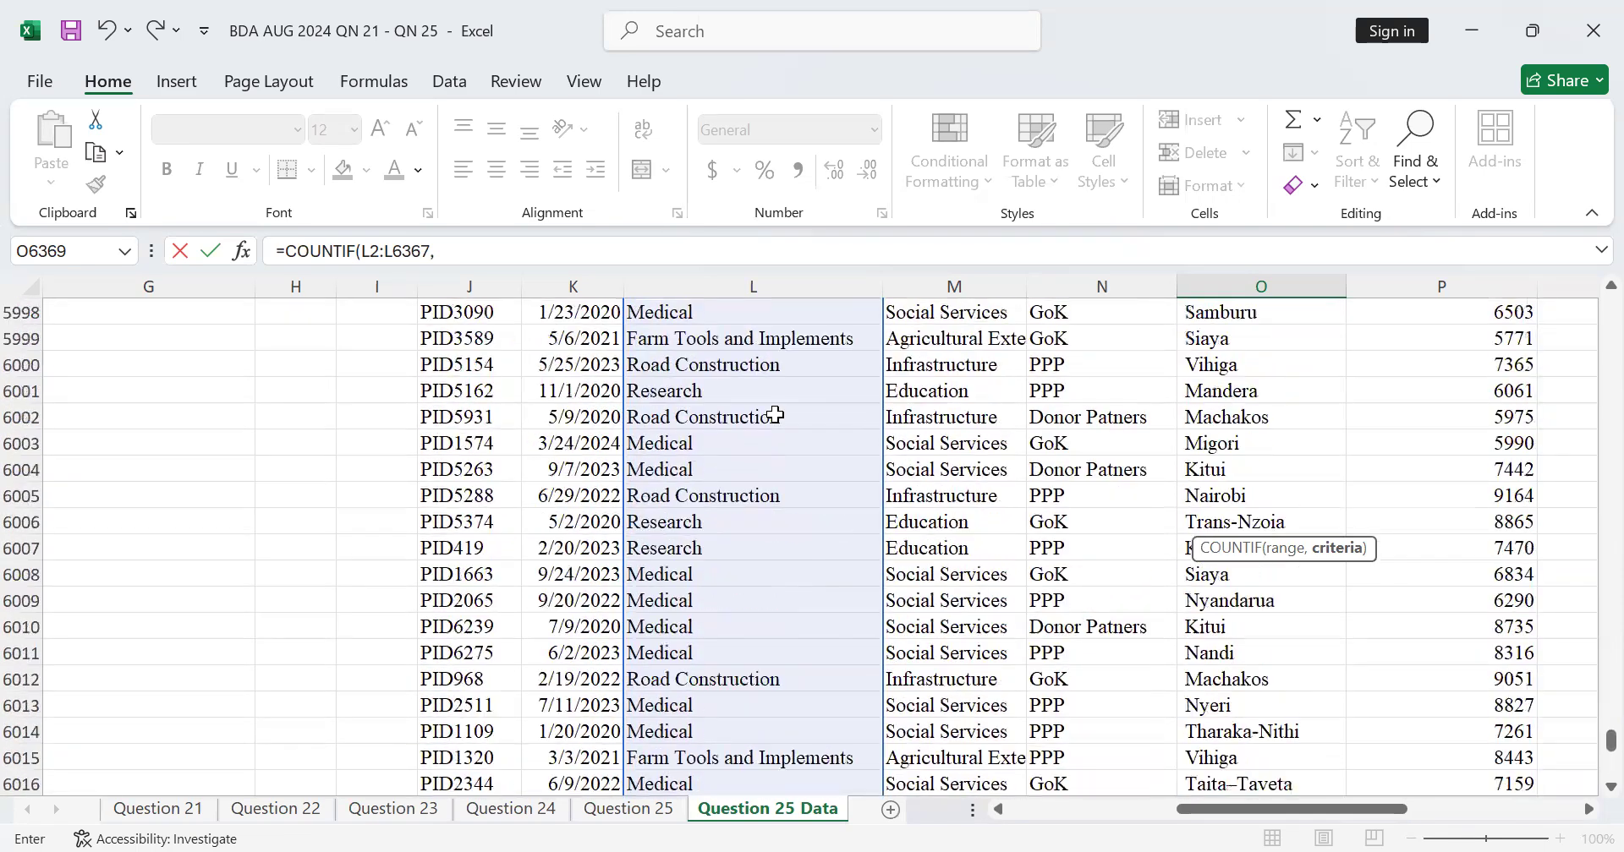
scroll(775, 415, "up", 20)
scroll(774, 415, "up", 20)
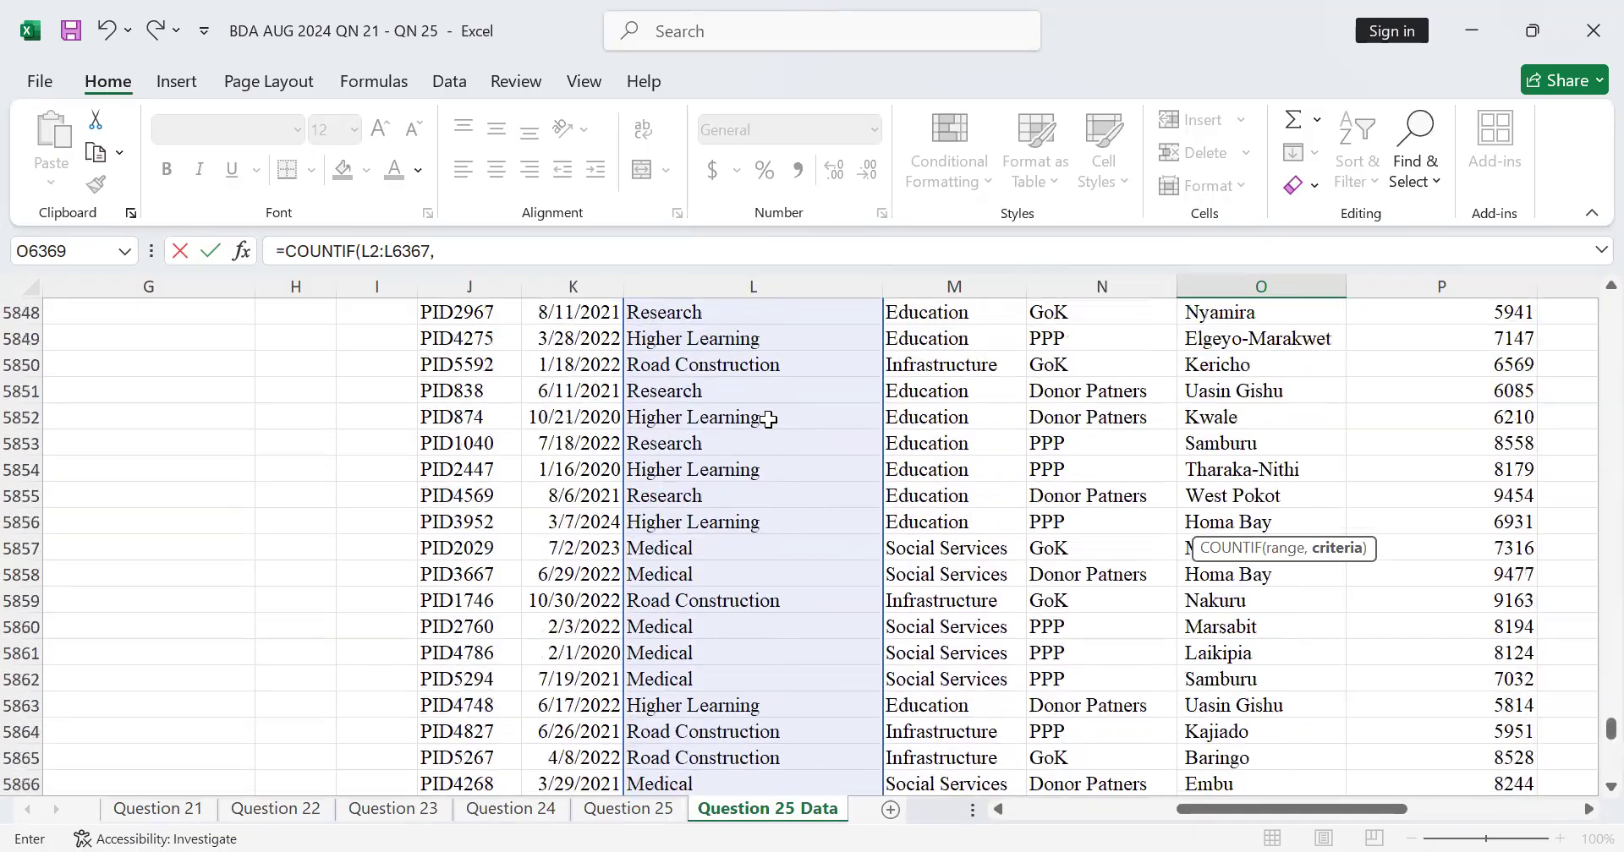
scroll(768, 420, "down", 20)
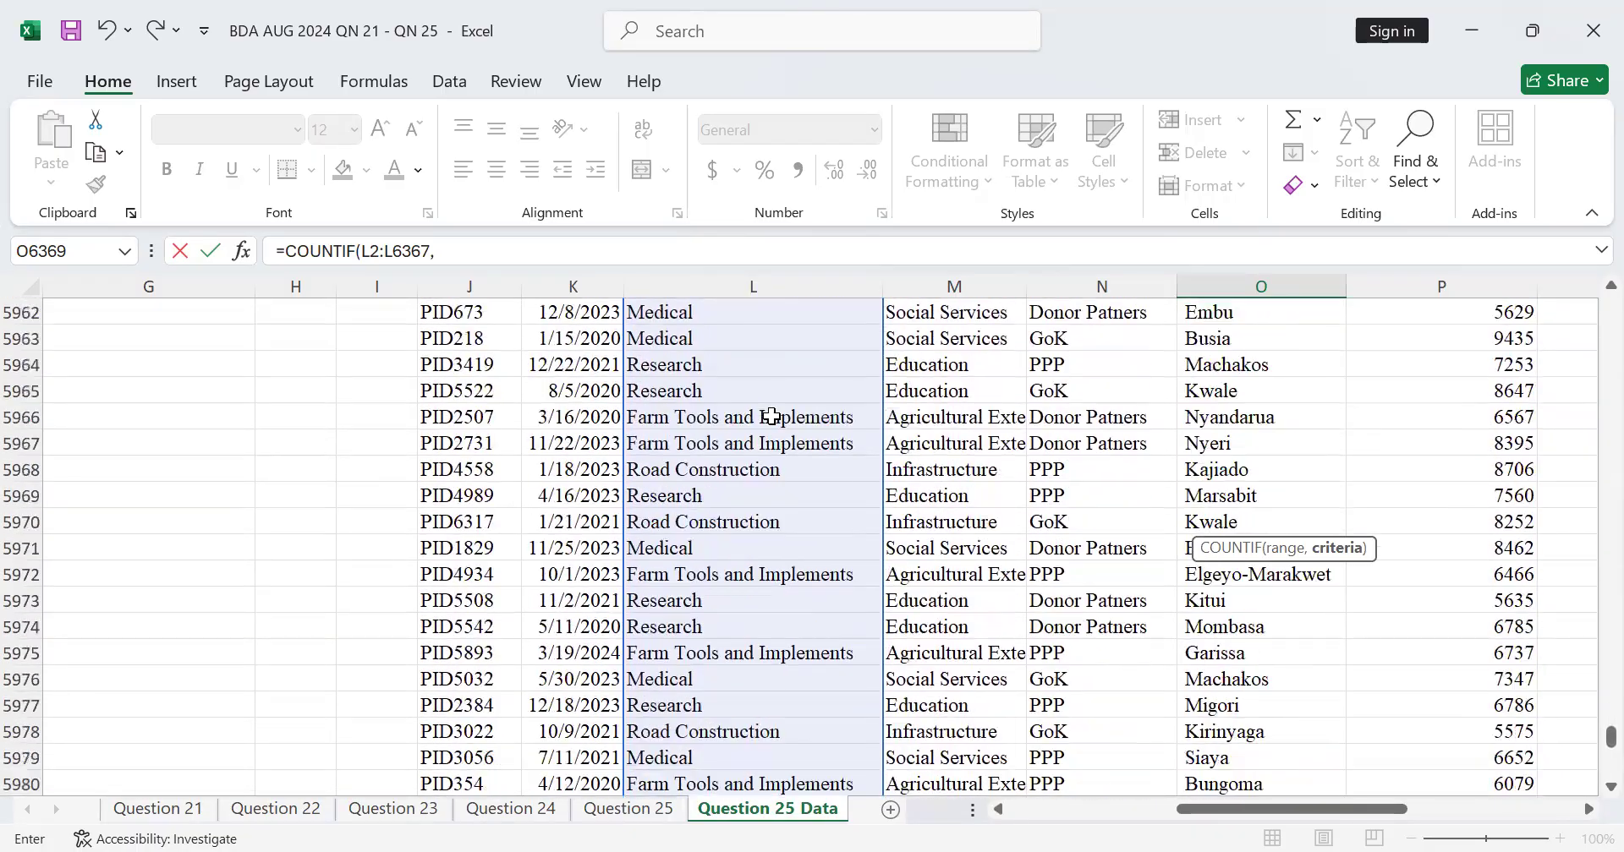
scroll(771, 416, "down", 20)
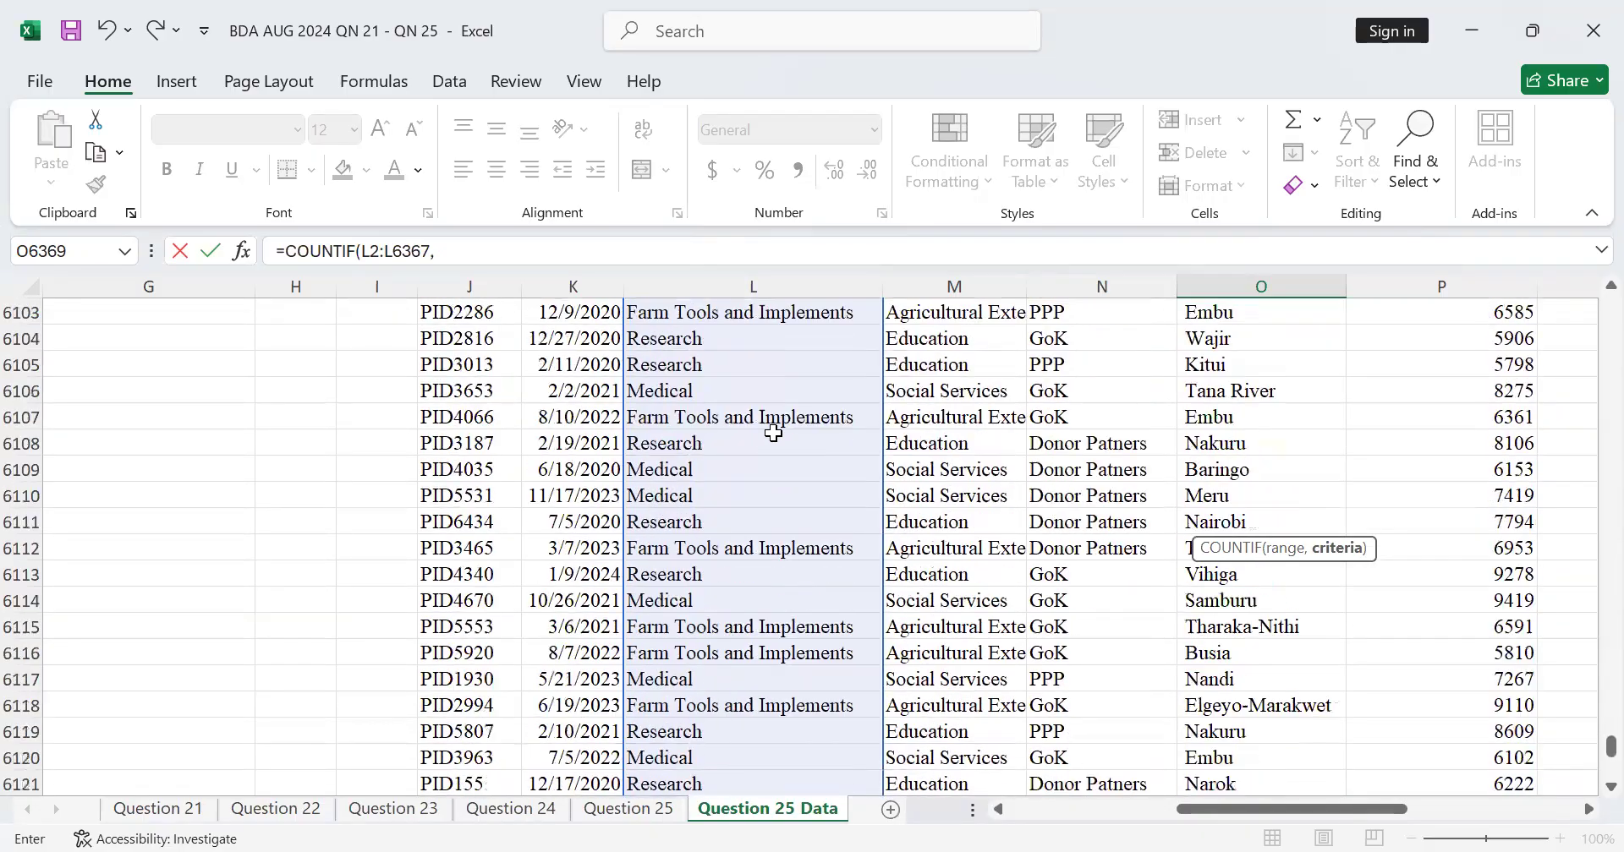
scroll(774, 433, "down", 20)
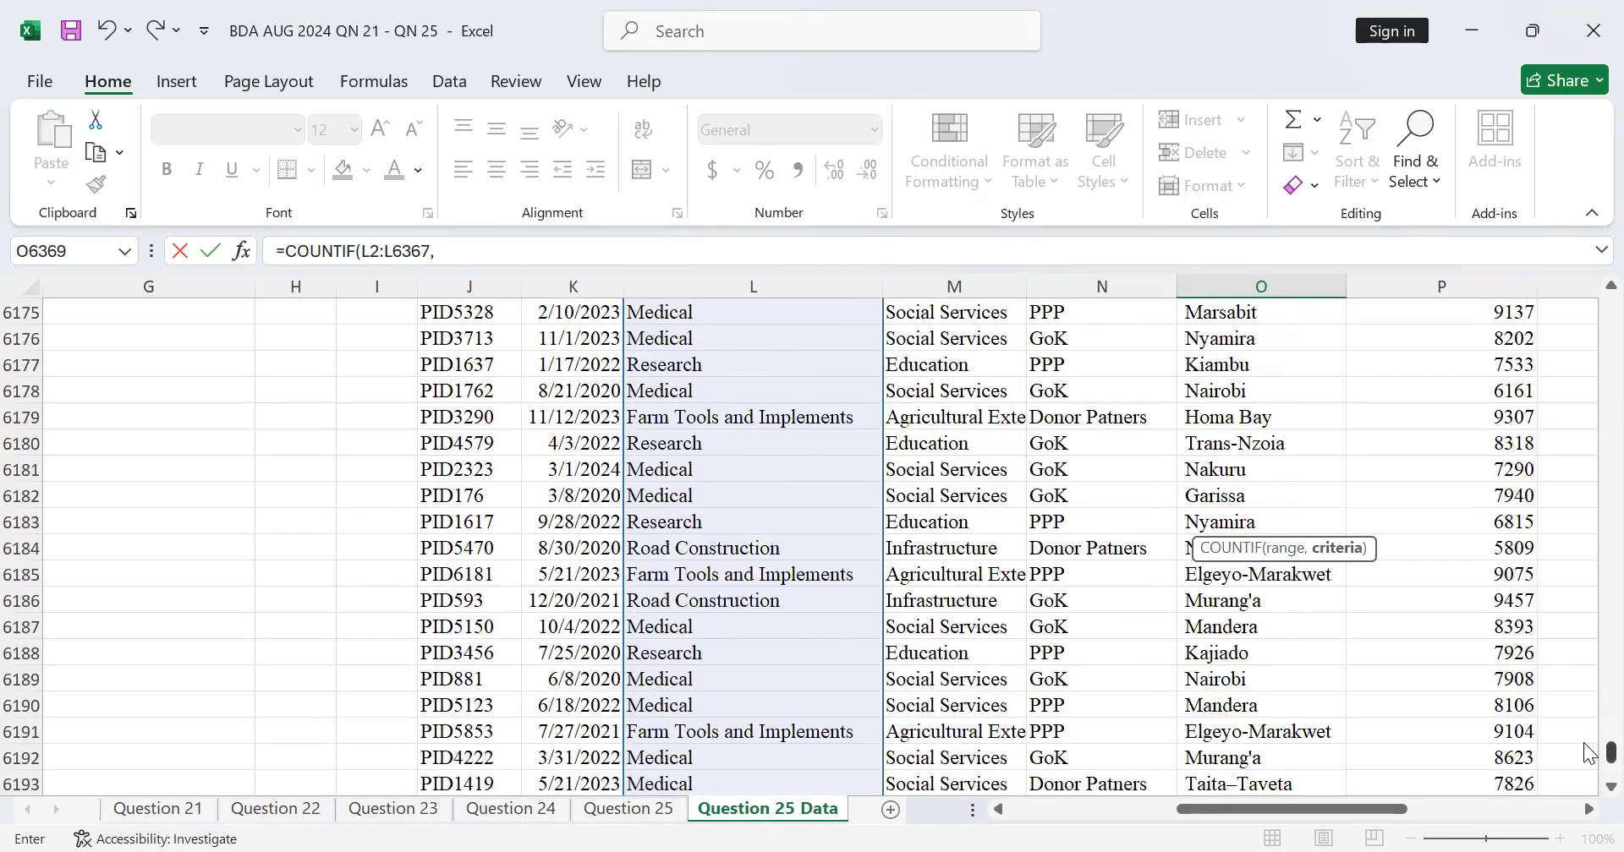
scroll(1588, 753, "down", 20)
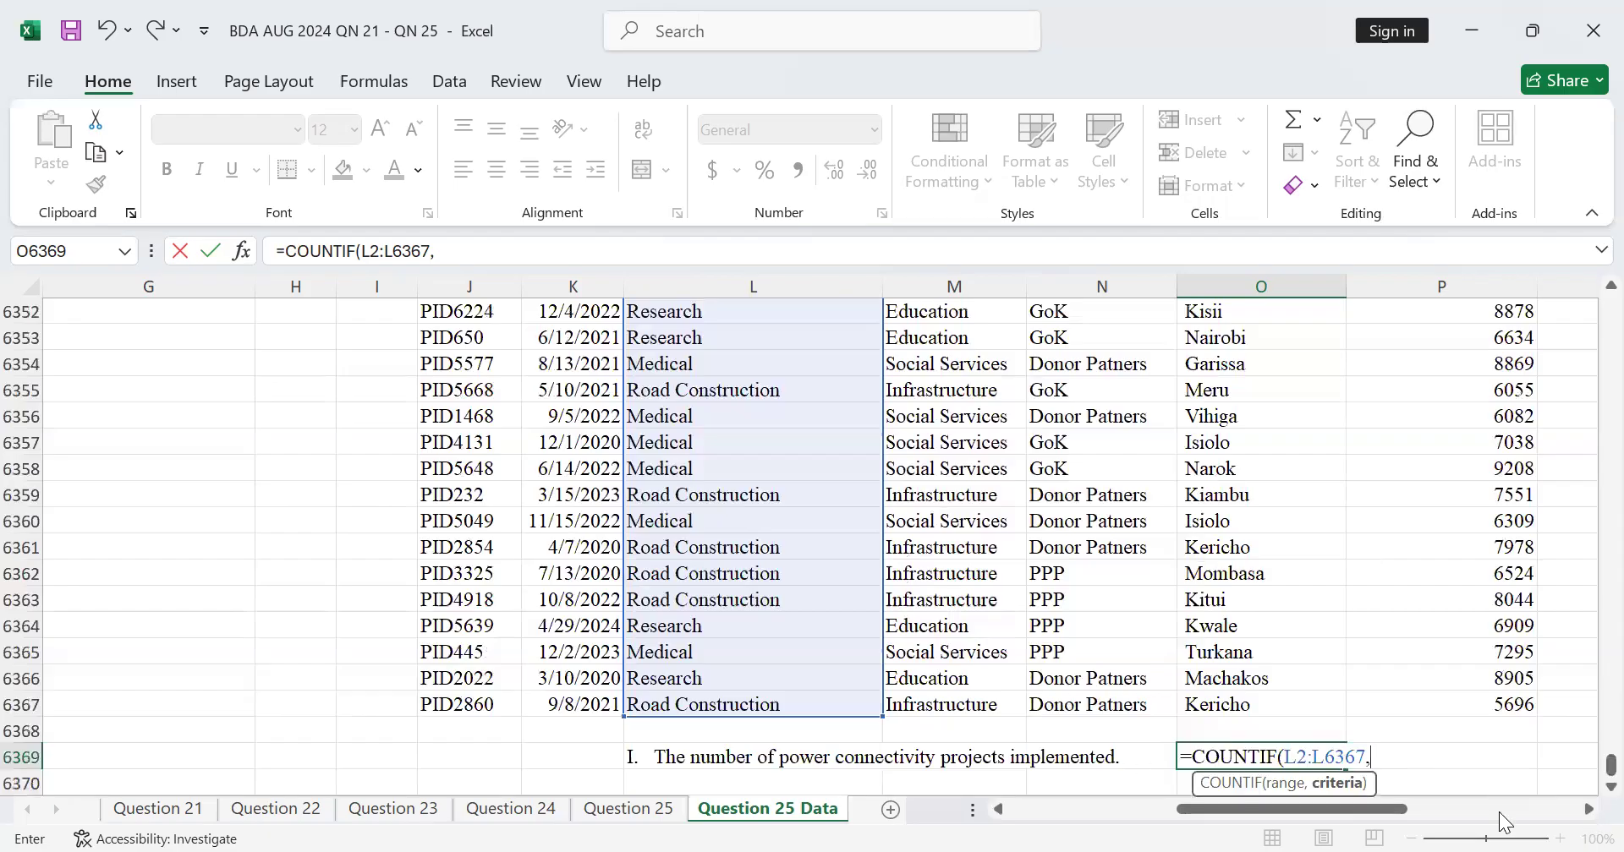
Set the COUNTIF criteria in O6369 to "Power connectivity" and complete the formula
type("\"PO")
key("BackSpace")
type("ro")
key("BackSpace")
key("BackSpace")
type("ower conn")
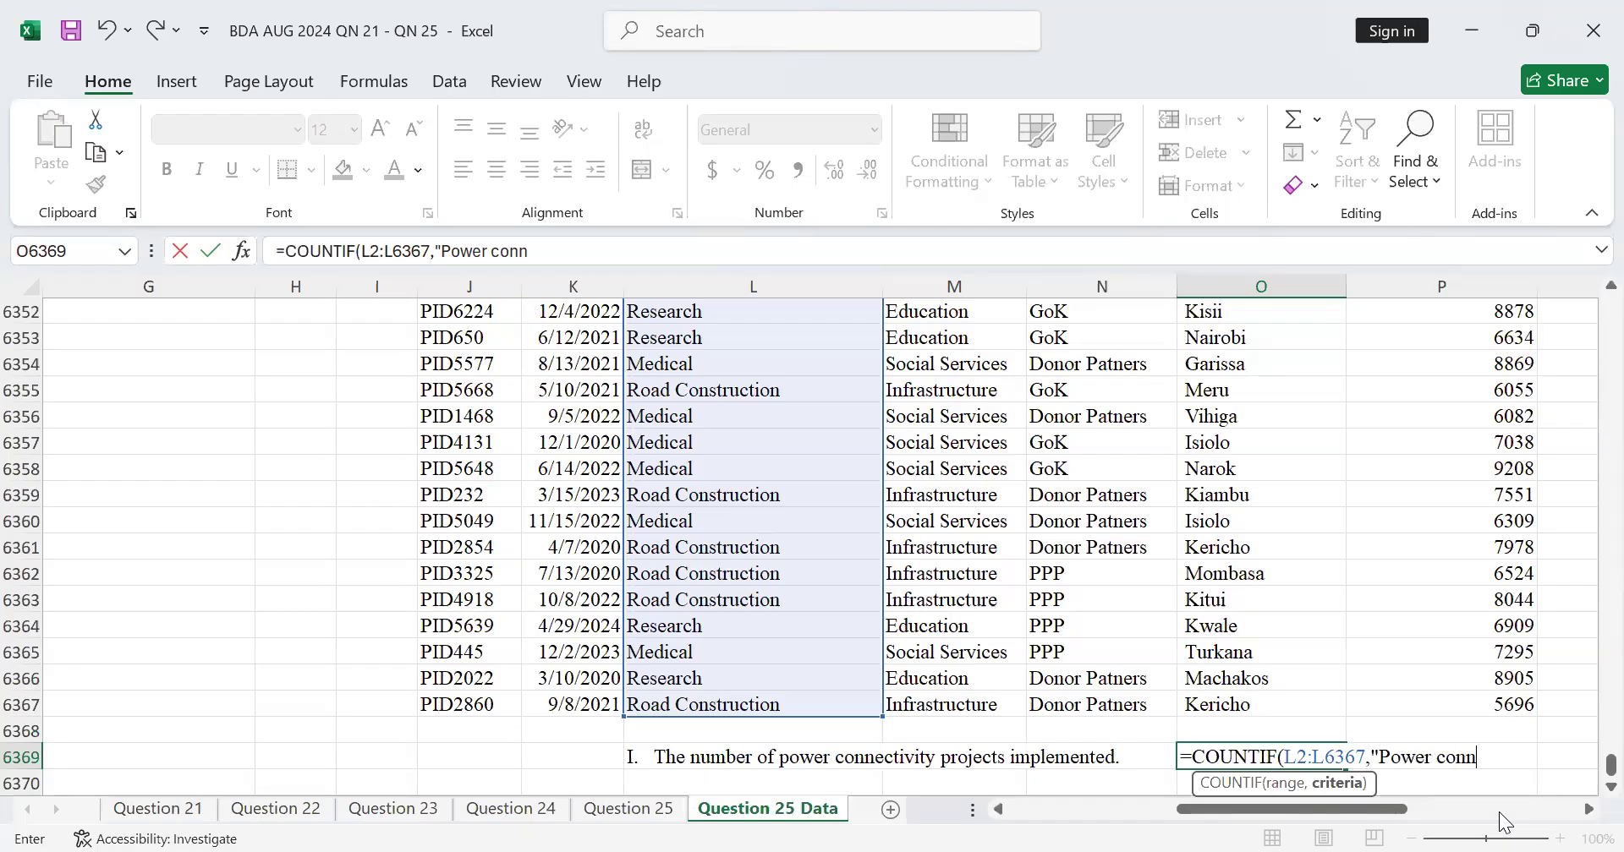
type("ectivity\")")
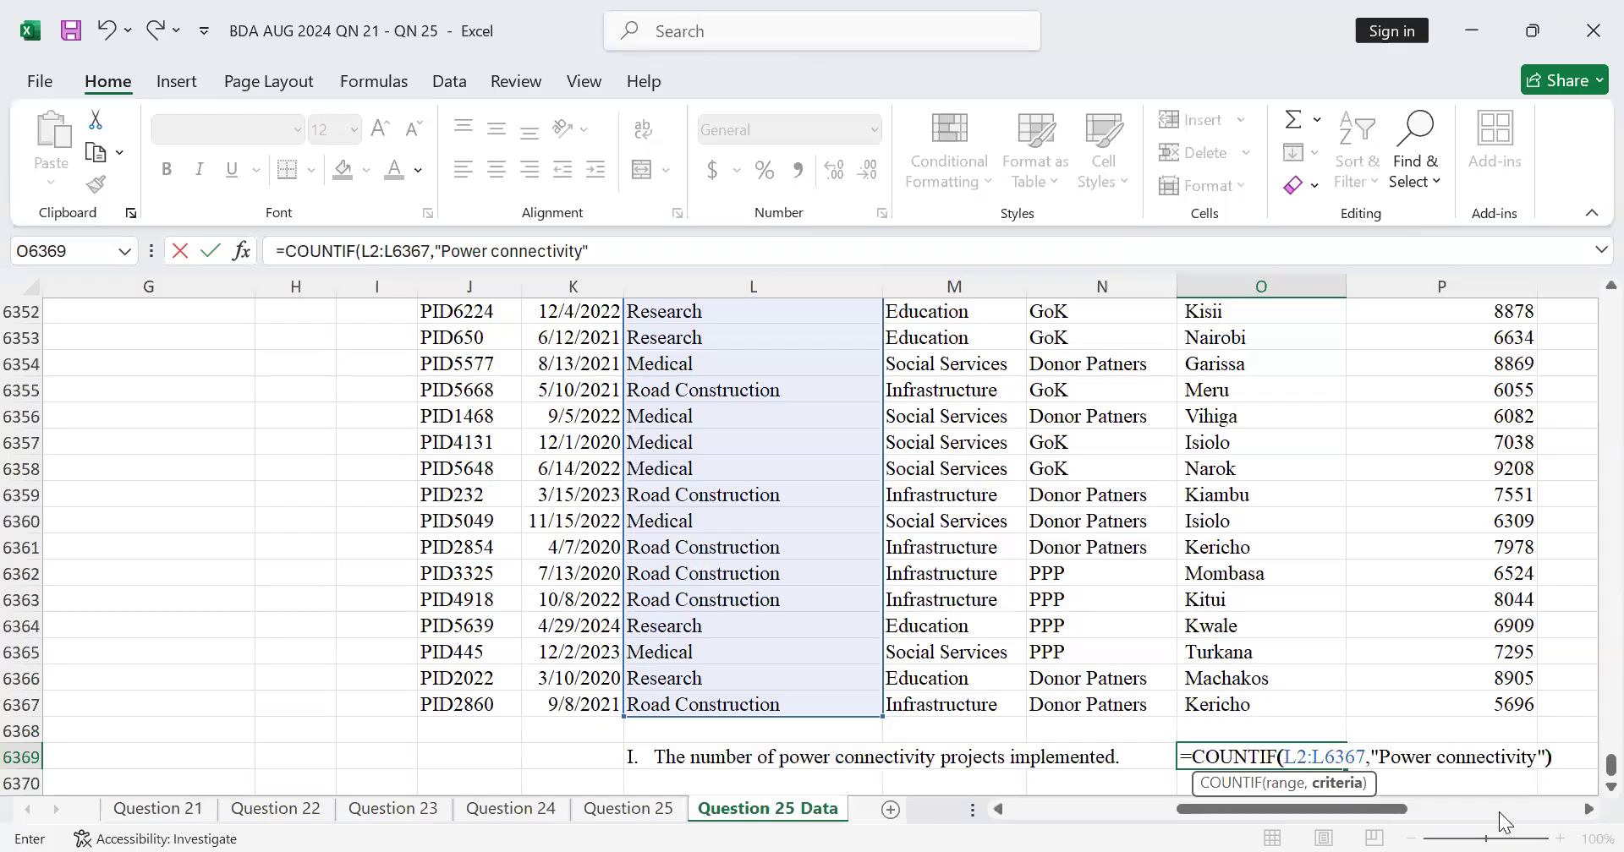
key("Return")
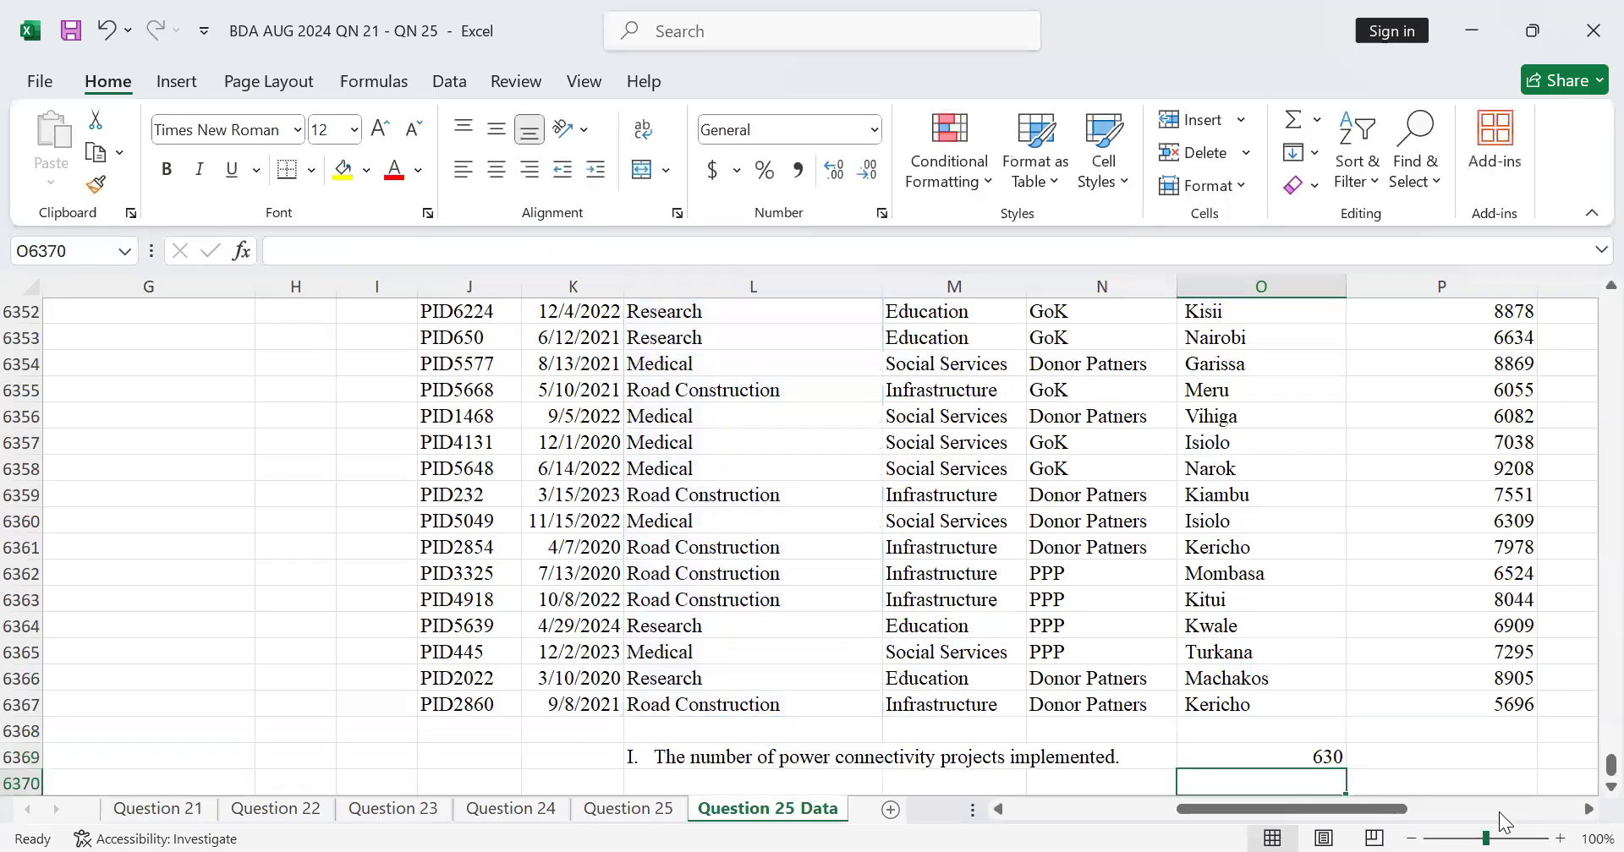
Review the power connectivity label and its COUNTIF result in row 6369 below the last project records
scroll(1396, 490, "down", 5)
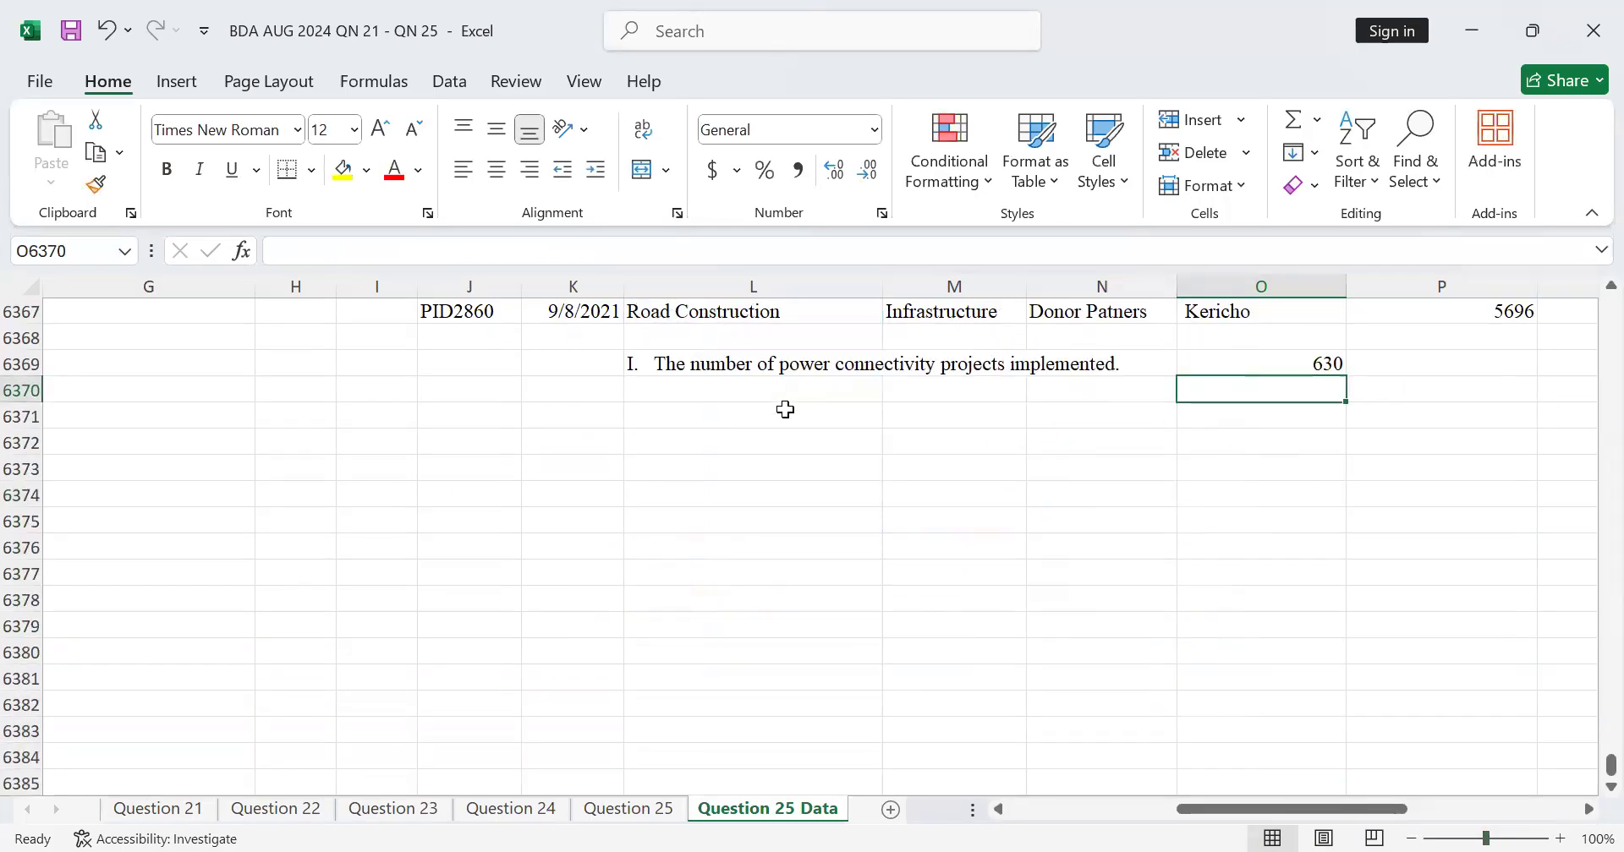
left_click(1324, 365)
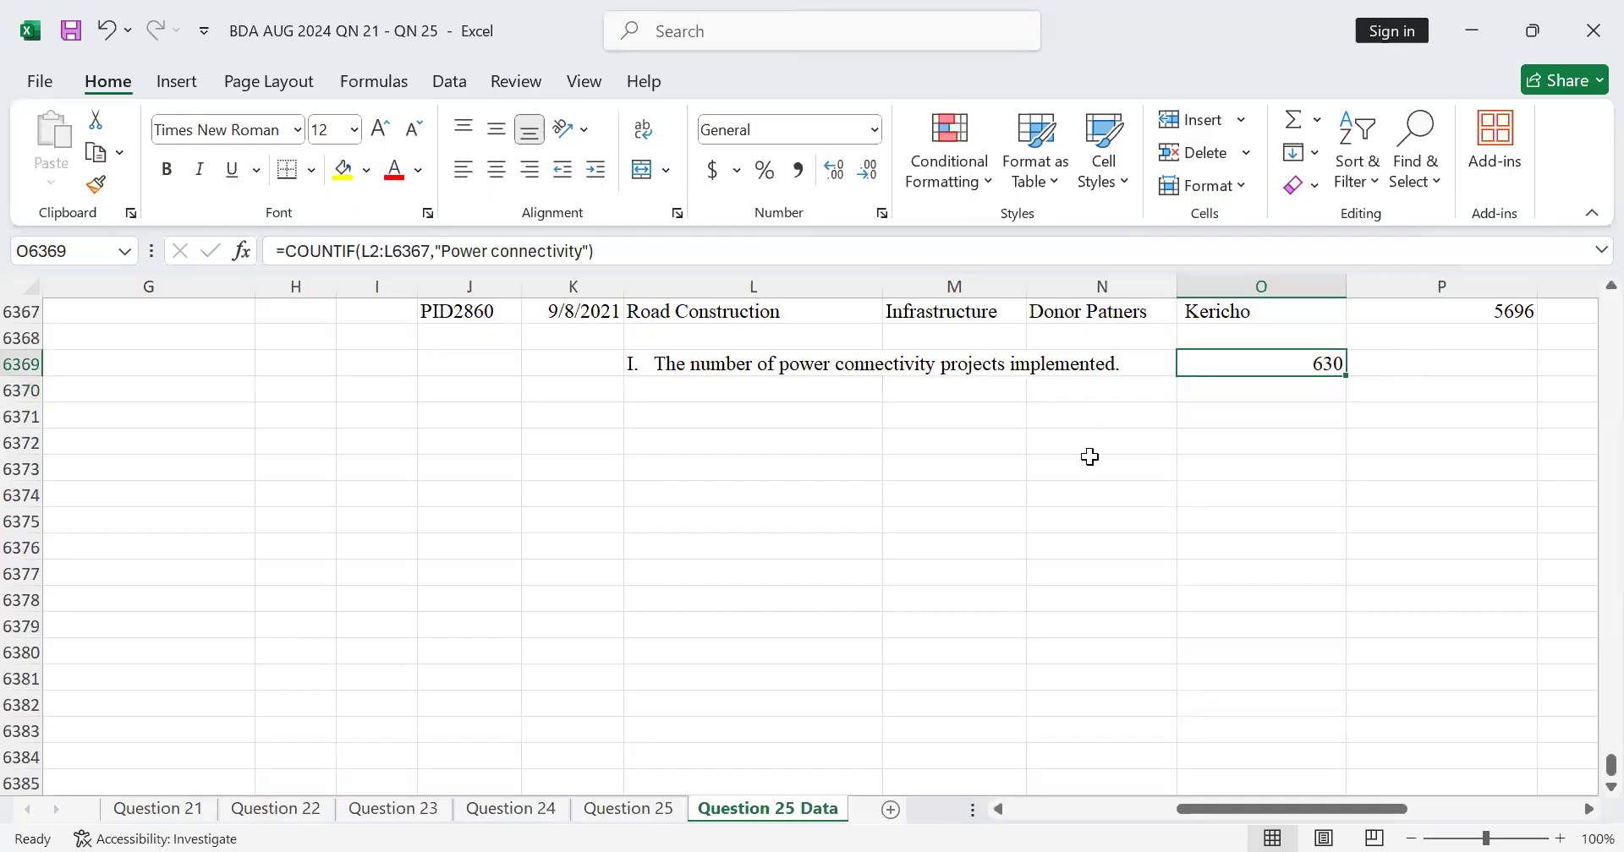
left_click(683, 364)
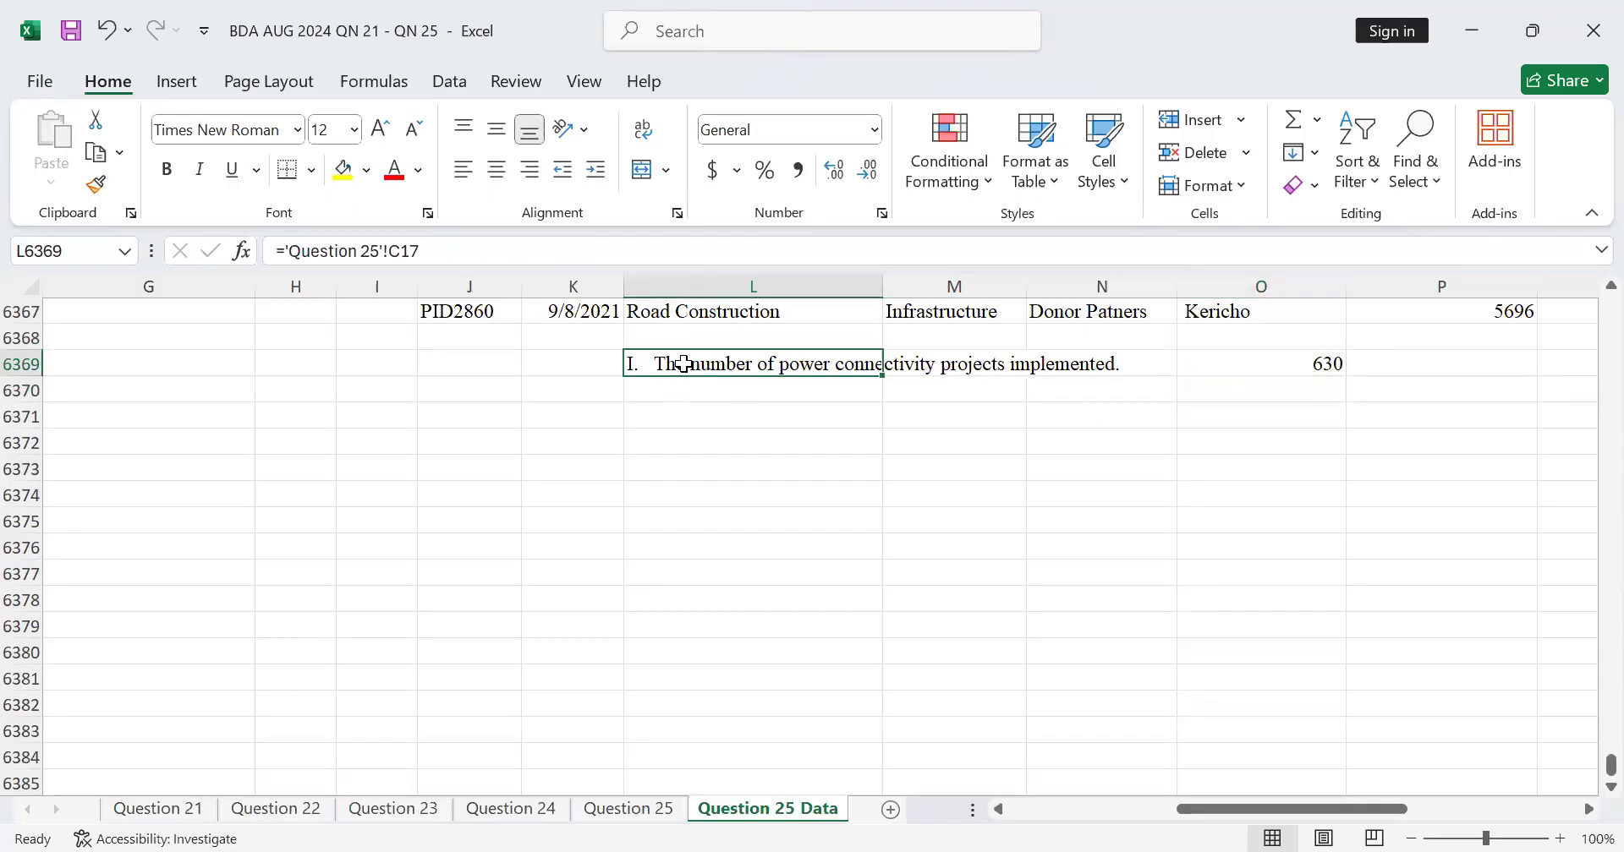
left_click_drag(684, 365, 1321, 375)
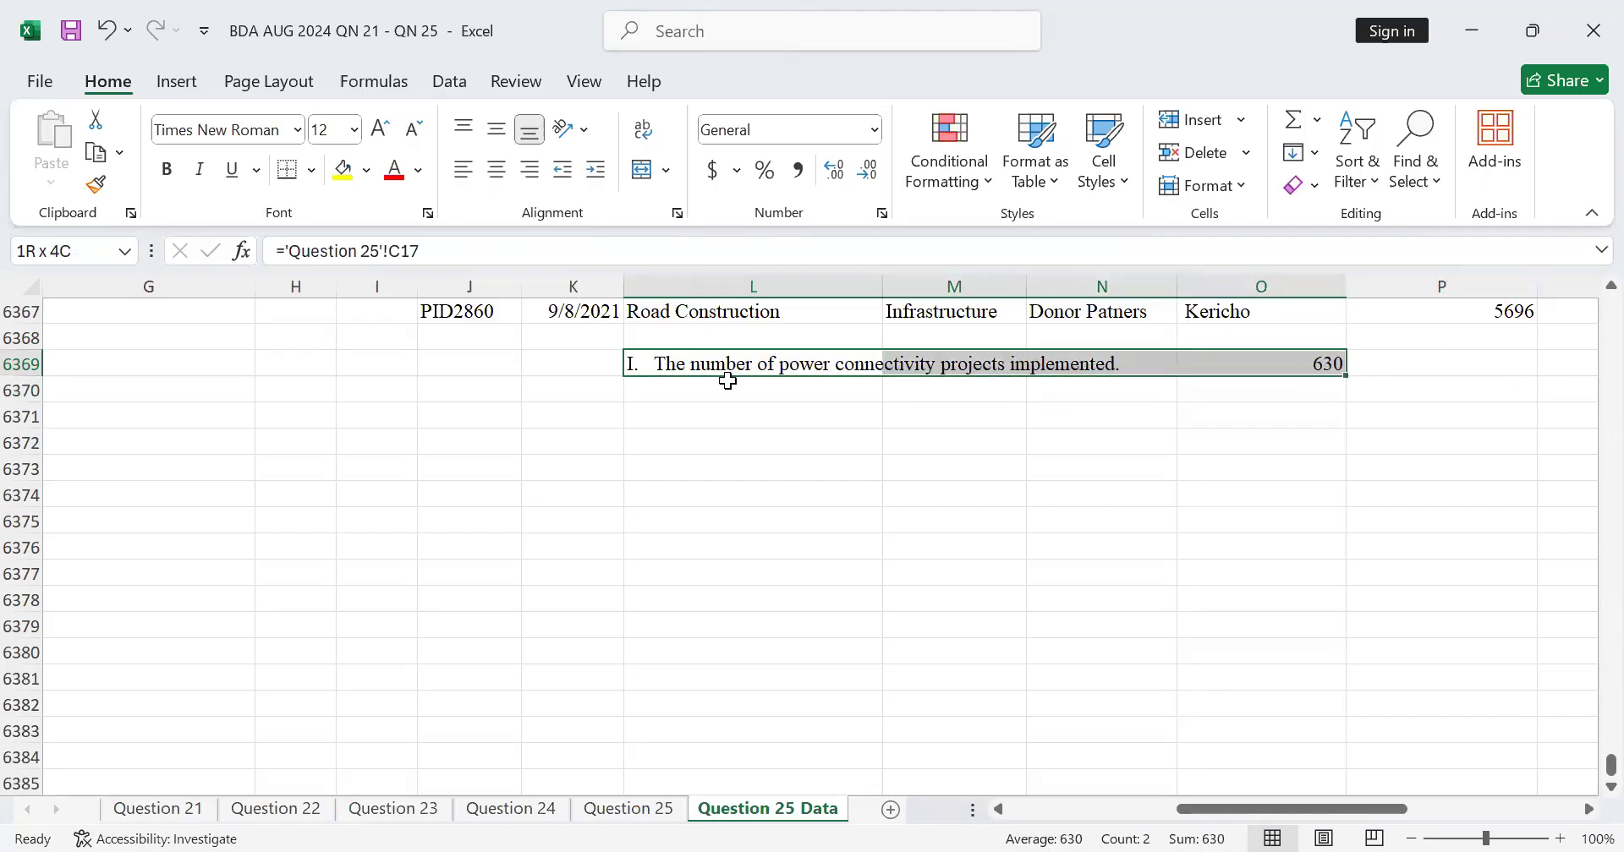
left_click(711, 408)
left_click(711, 389)
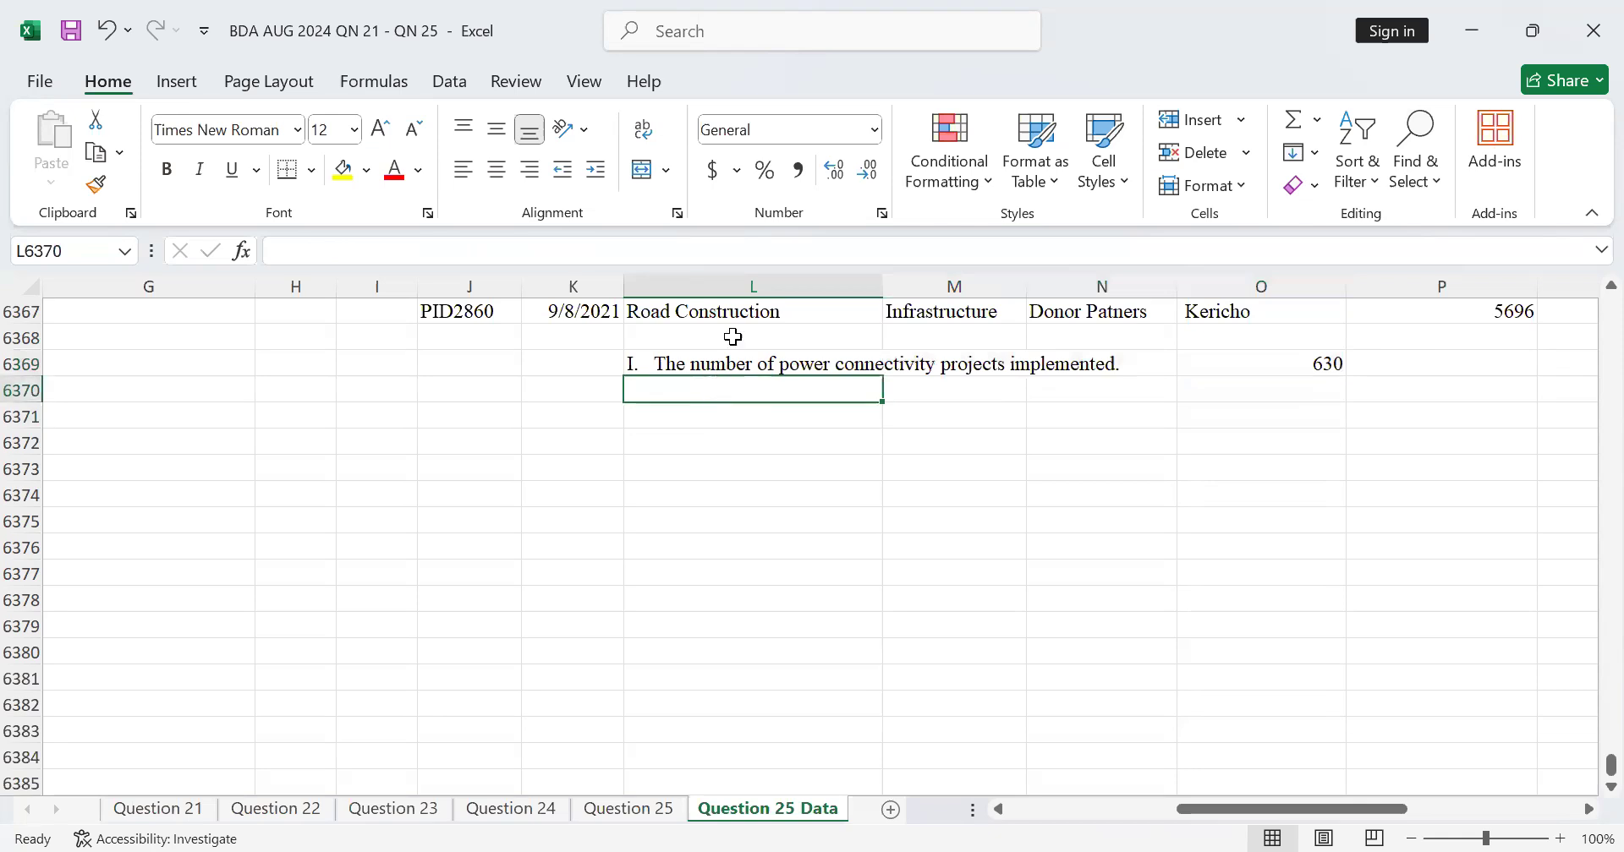
scroll(733, 336, "up", 5)
scroll(733, 337, "down", 4)
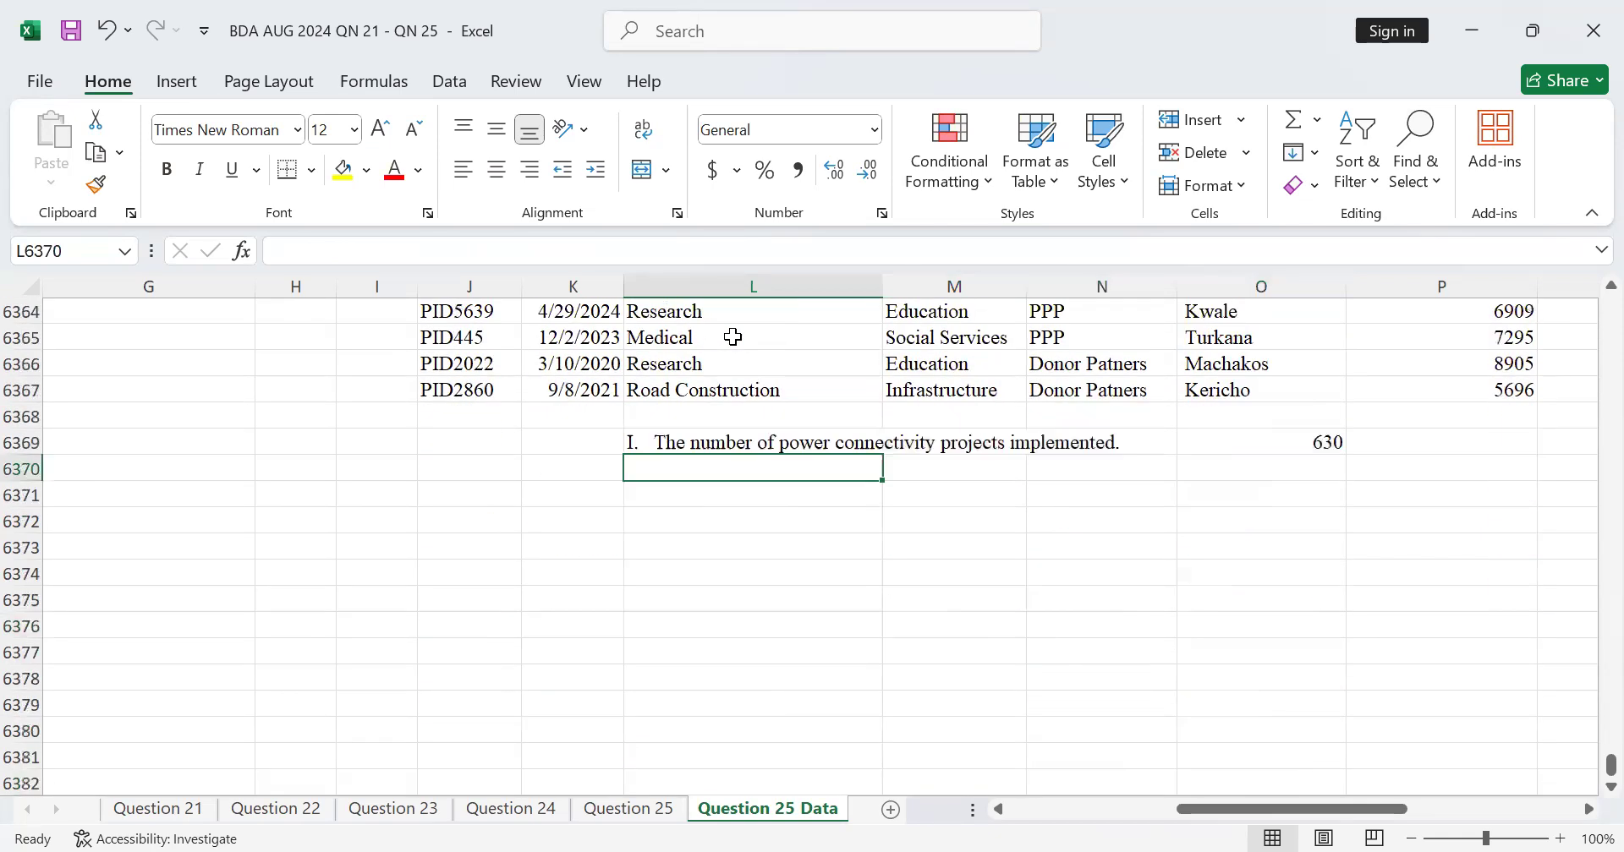
scroll(733, 336, "up", 2)
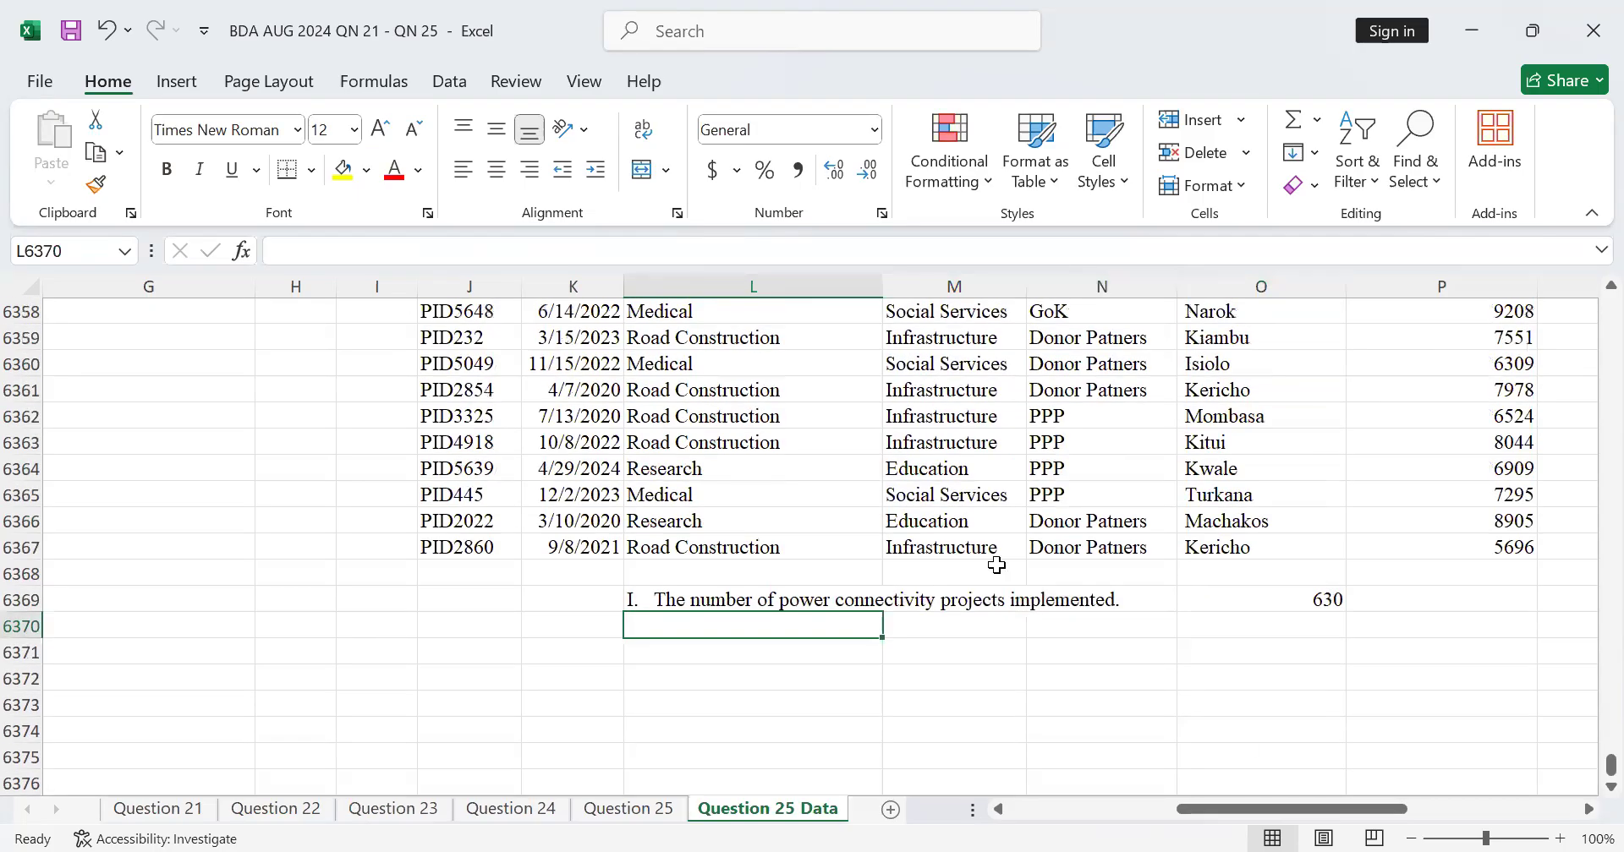
left_click(1281, 597)
Label L6371 with the National Treasury disbursement question text by linking it to ='Question 25'!C19
left_click(682, 648)
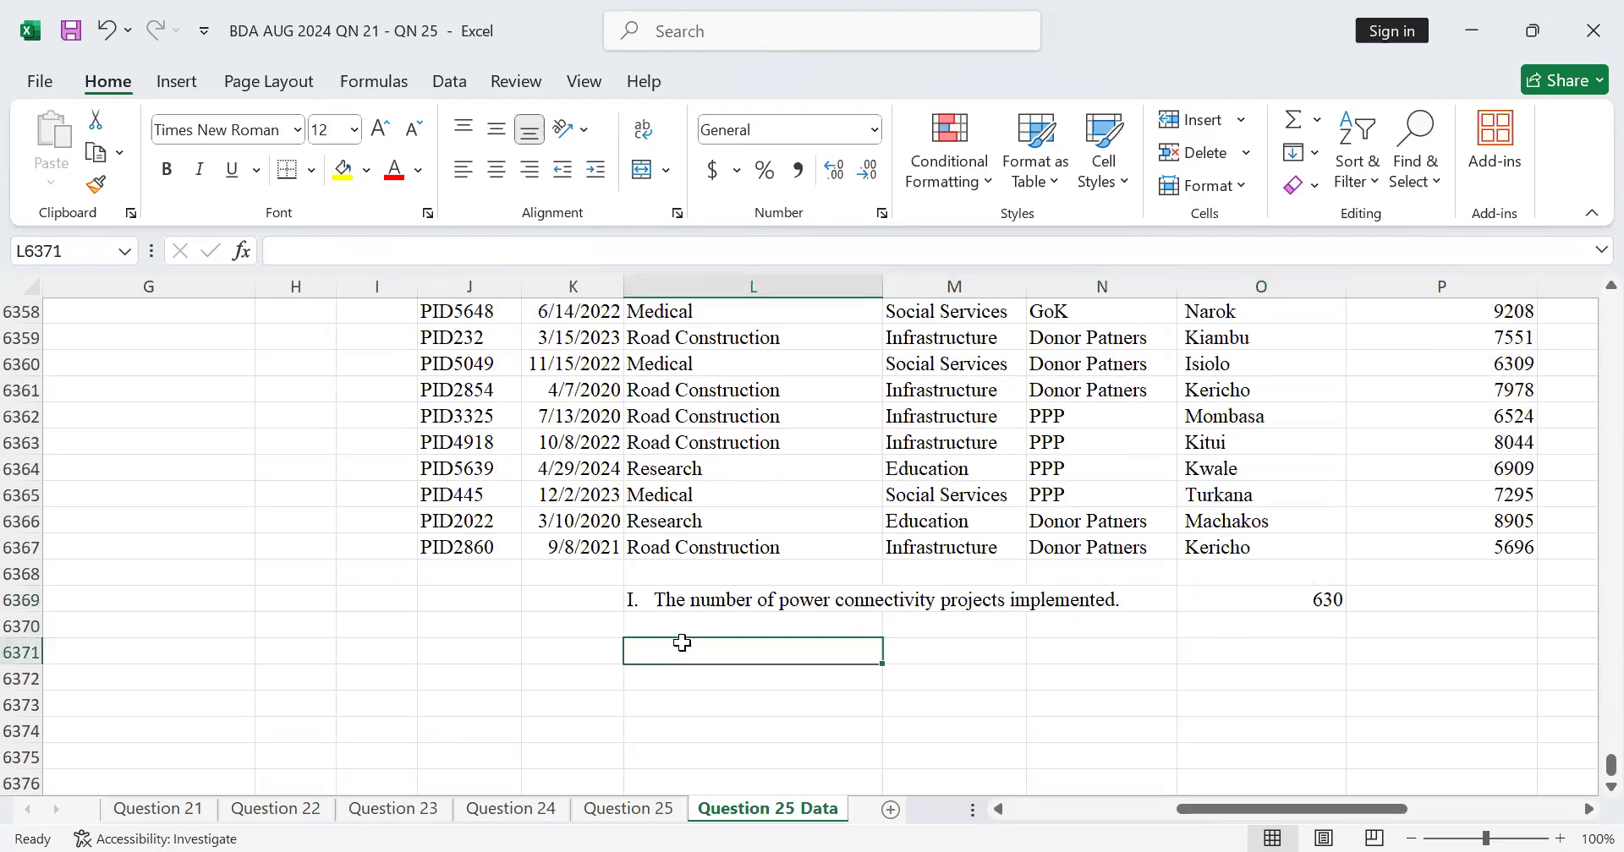
type("='Question 25'!")
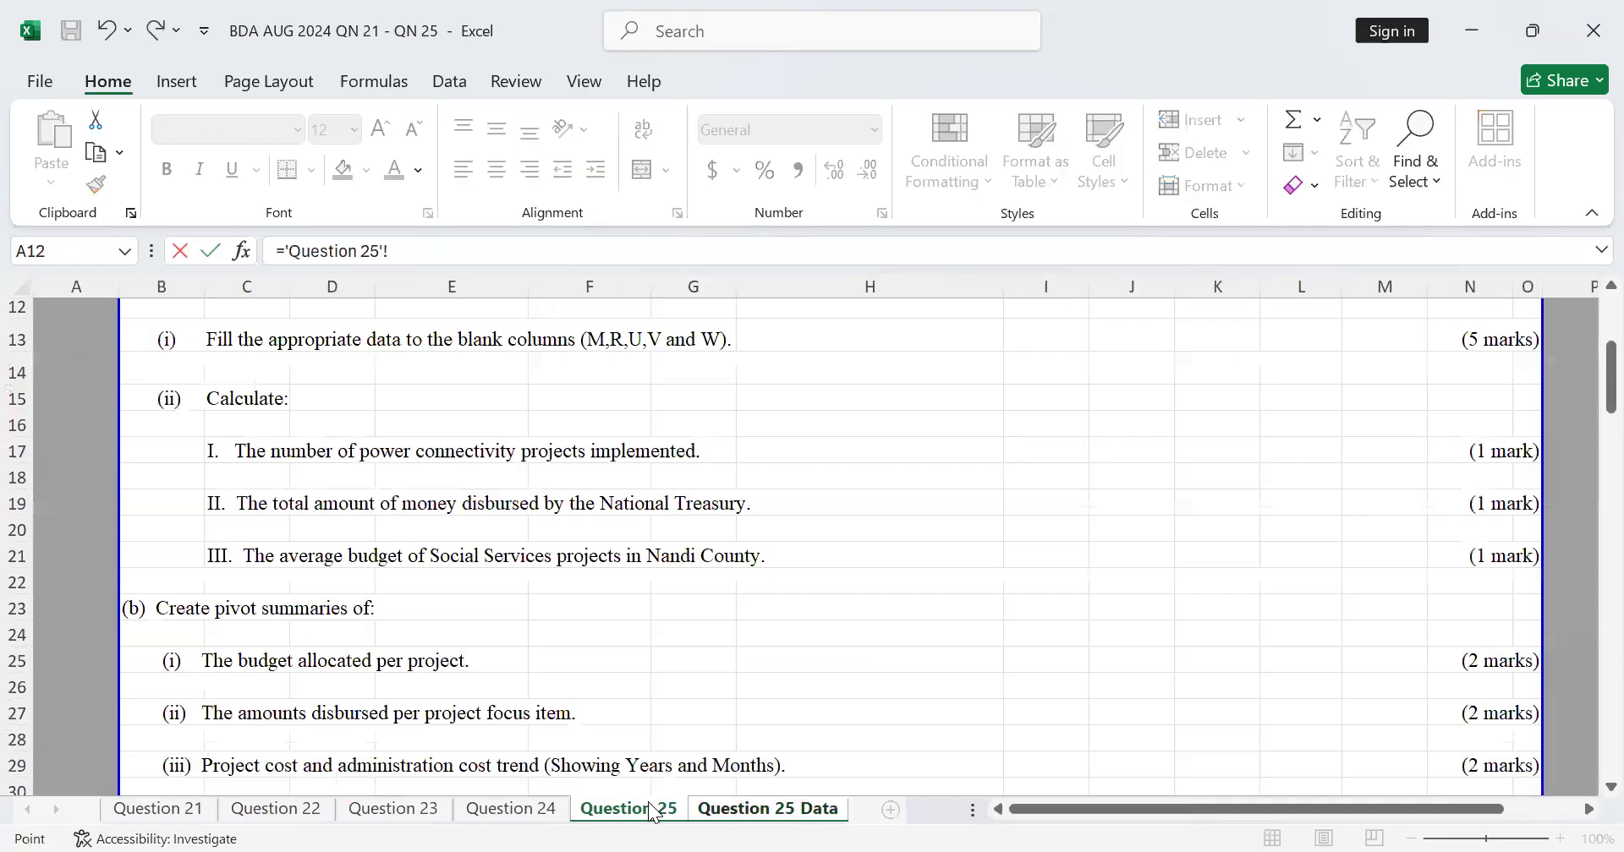
left_click(647, 809)
scroll(364, 502, "up", 2)
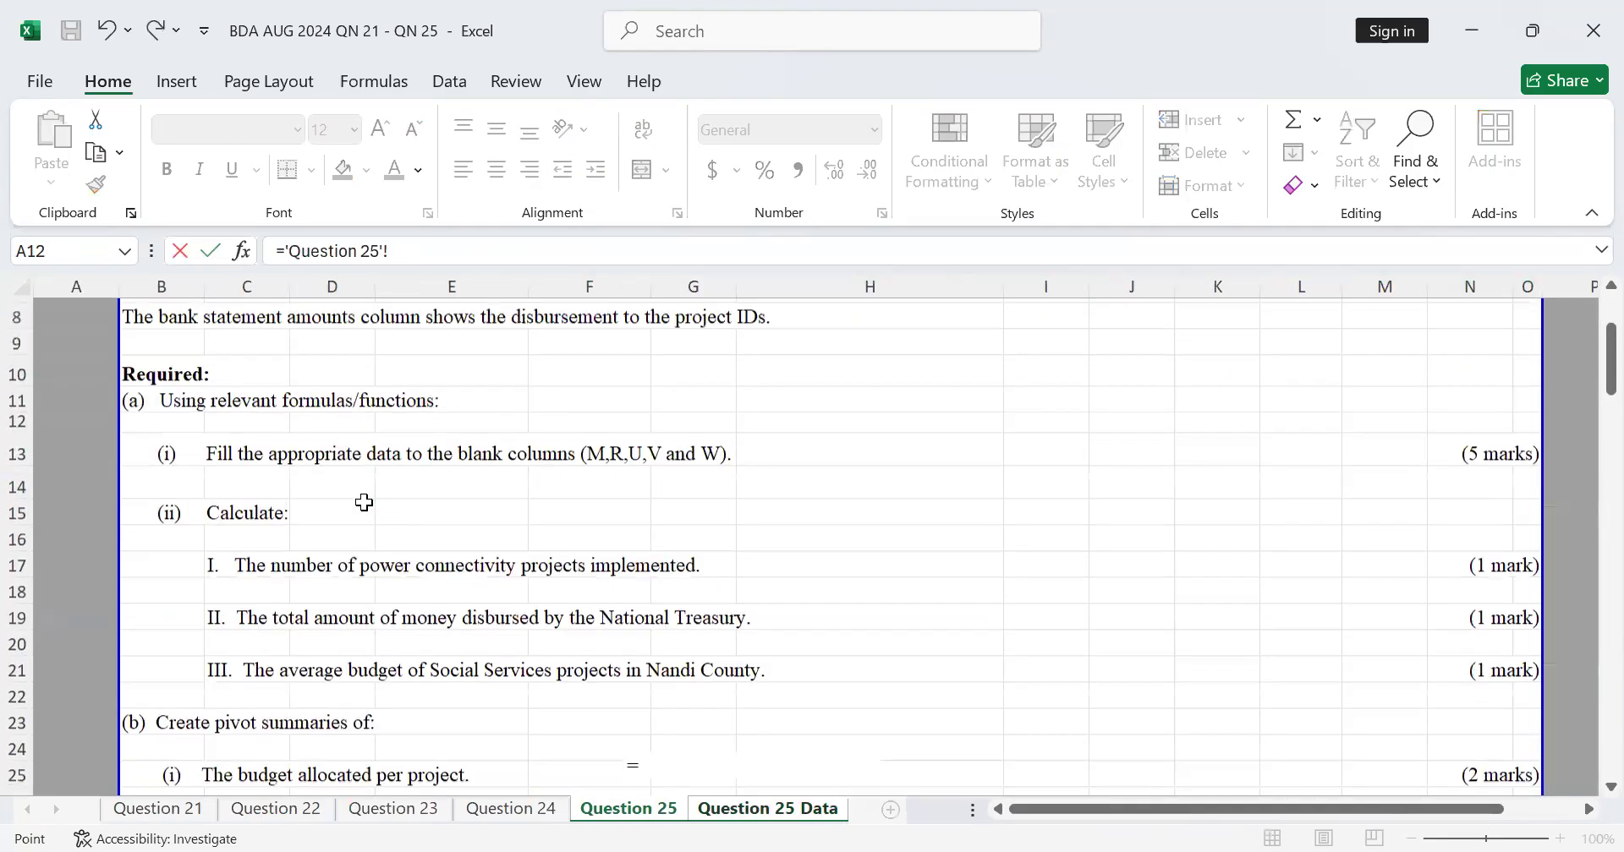
scroll(360, 636, "down", 1)
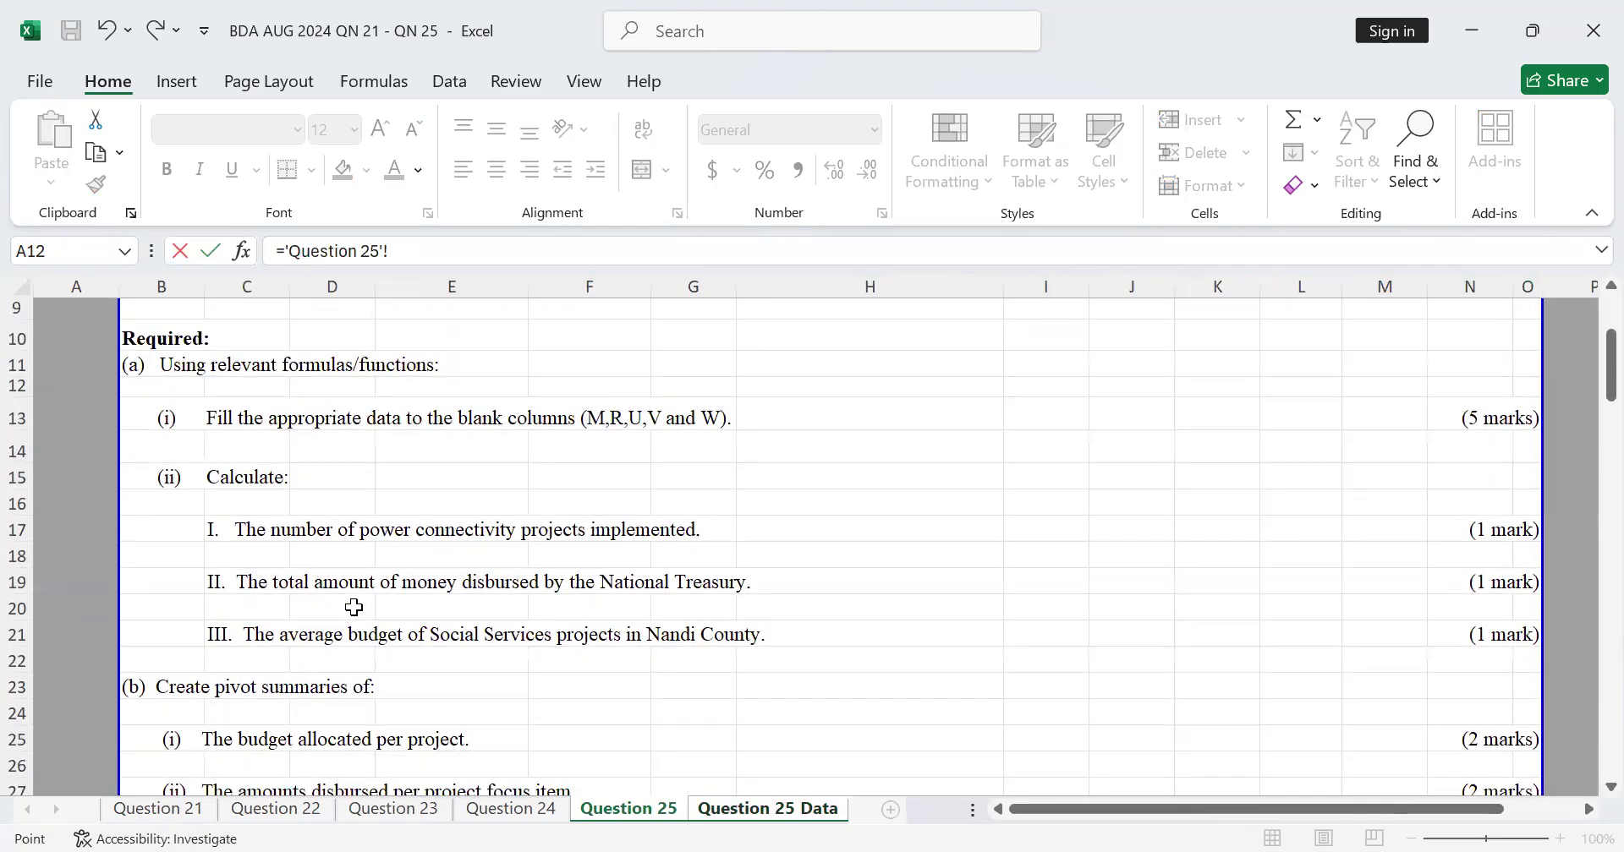
left_click(256, 575)
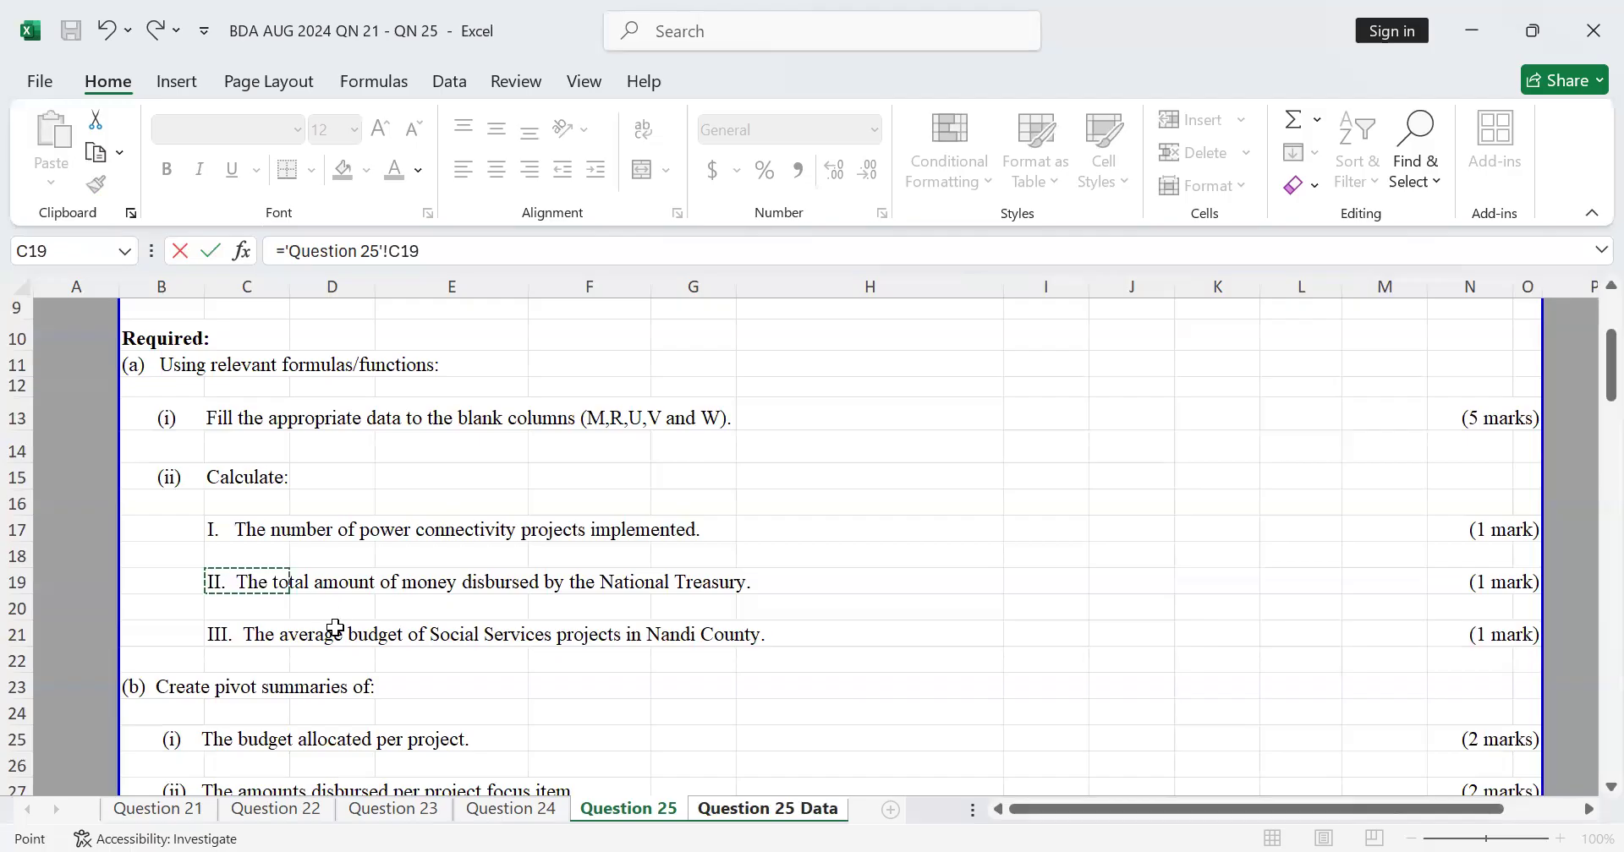
key("Return")
Examine the project records' column headings and the separate disbursement table for the source of the disbursed amounts
left_click(1114, 680)
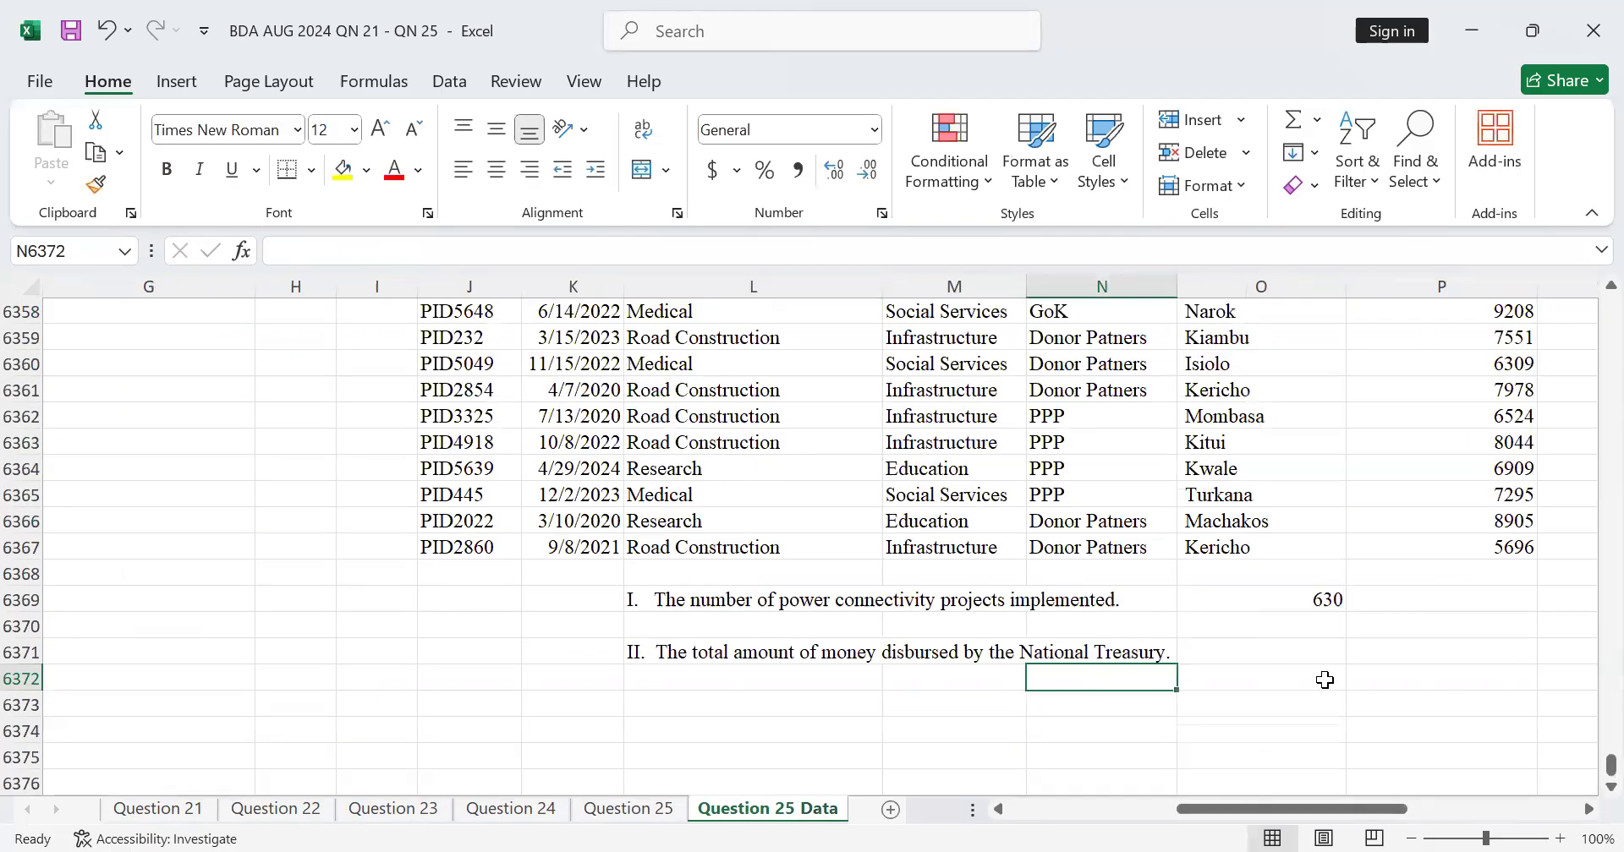
left_click(1321, 680)
scroll(1233, 681, "up", 4)
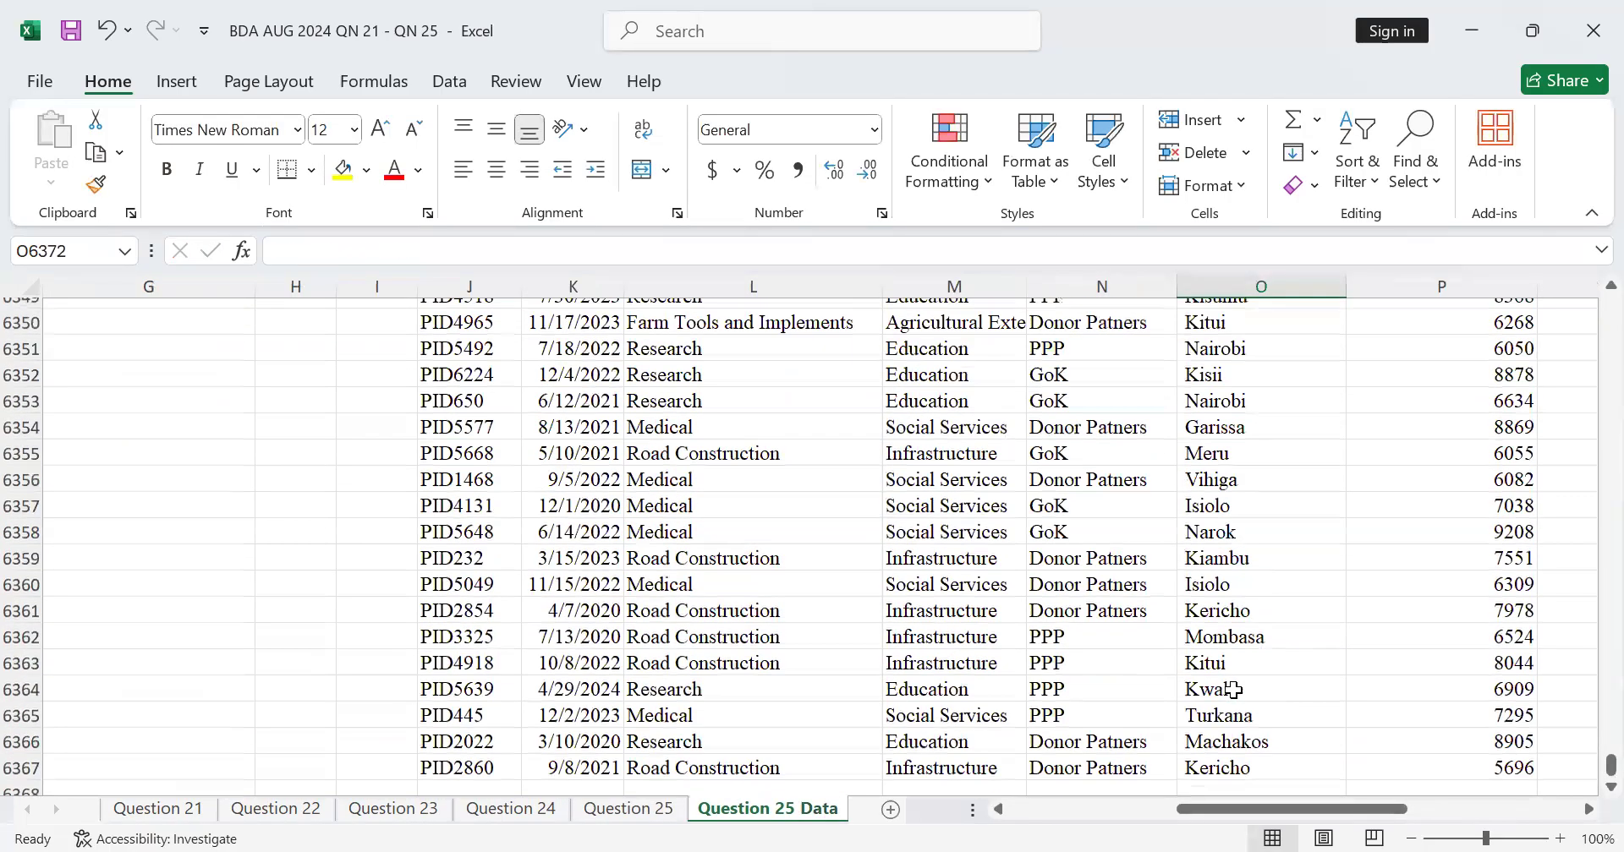
scroll(1466, 721, "down", 4)
left_click_drag(1196, 817, 1432, 823)
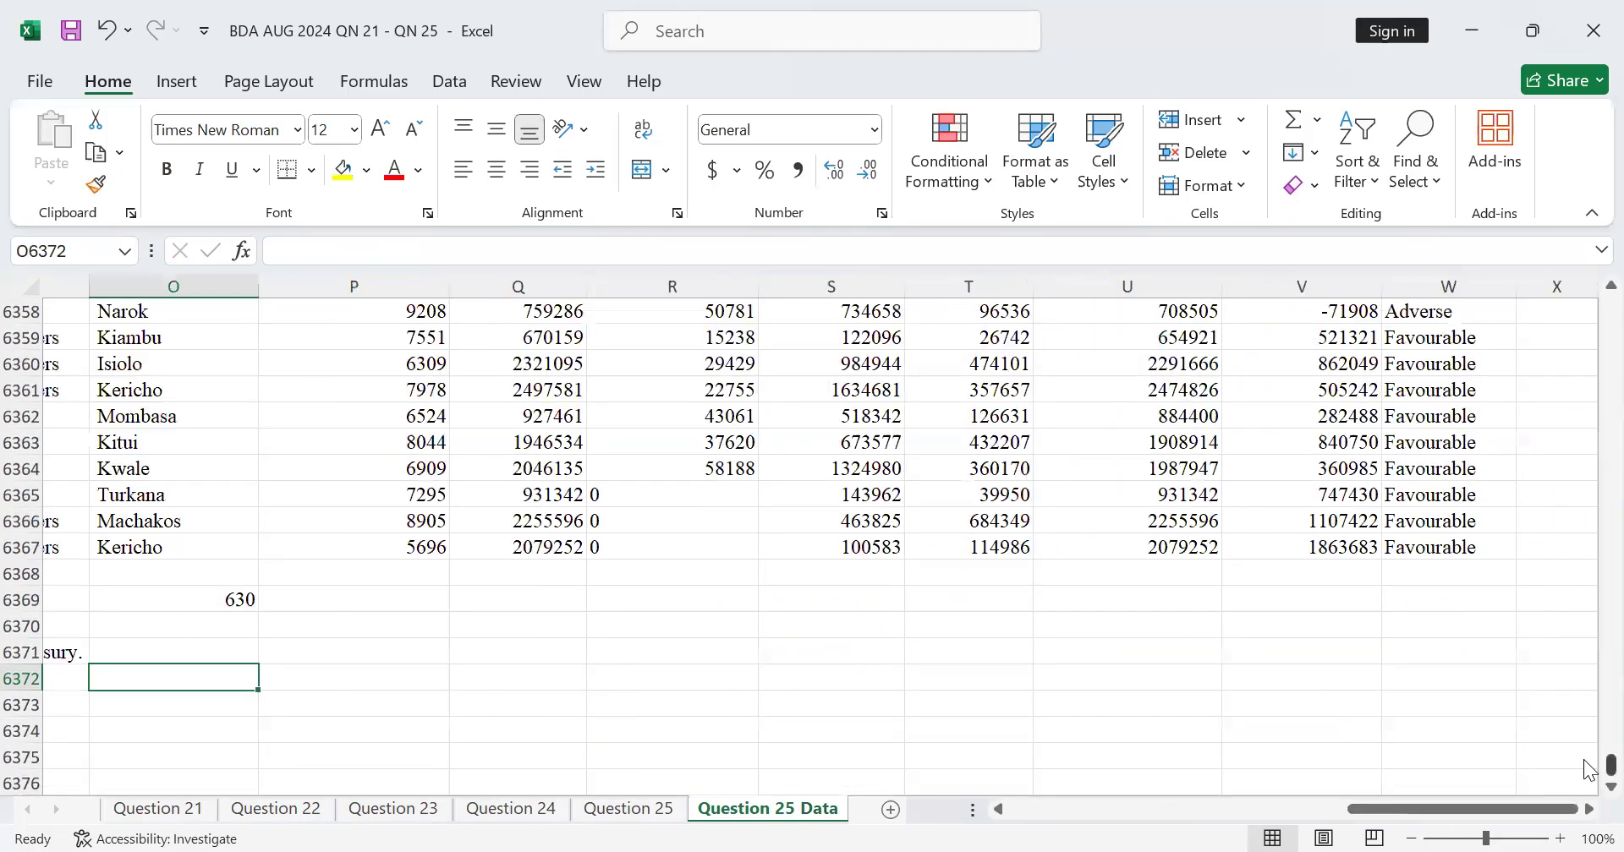
left_click_drag(1610, 765, 1590, 270)
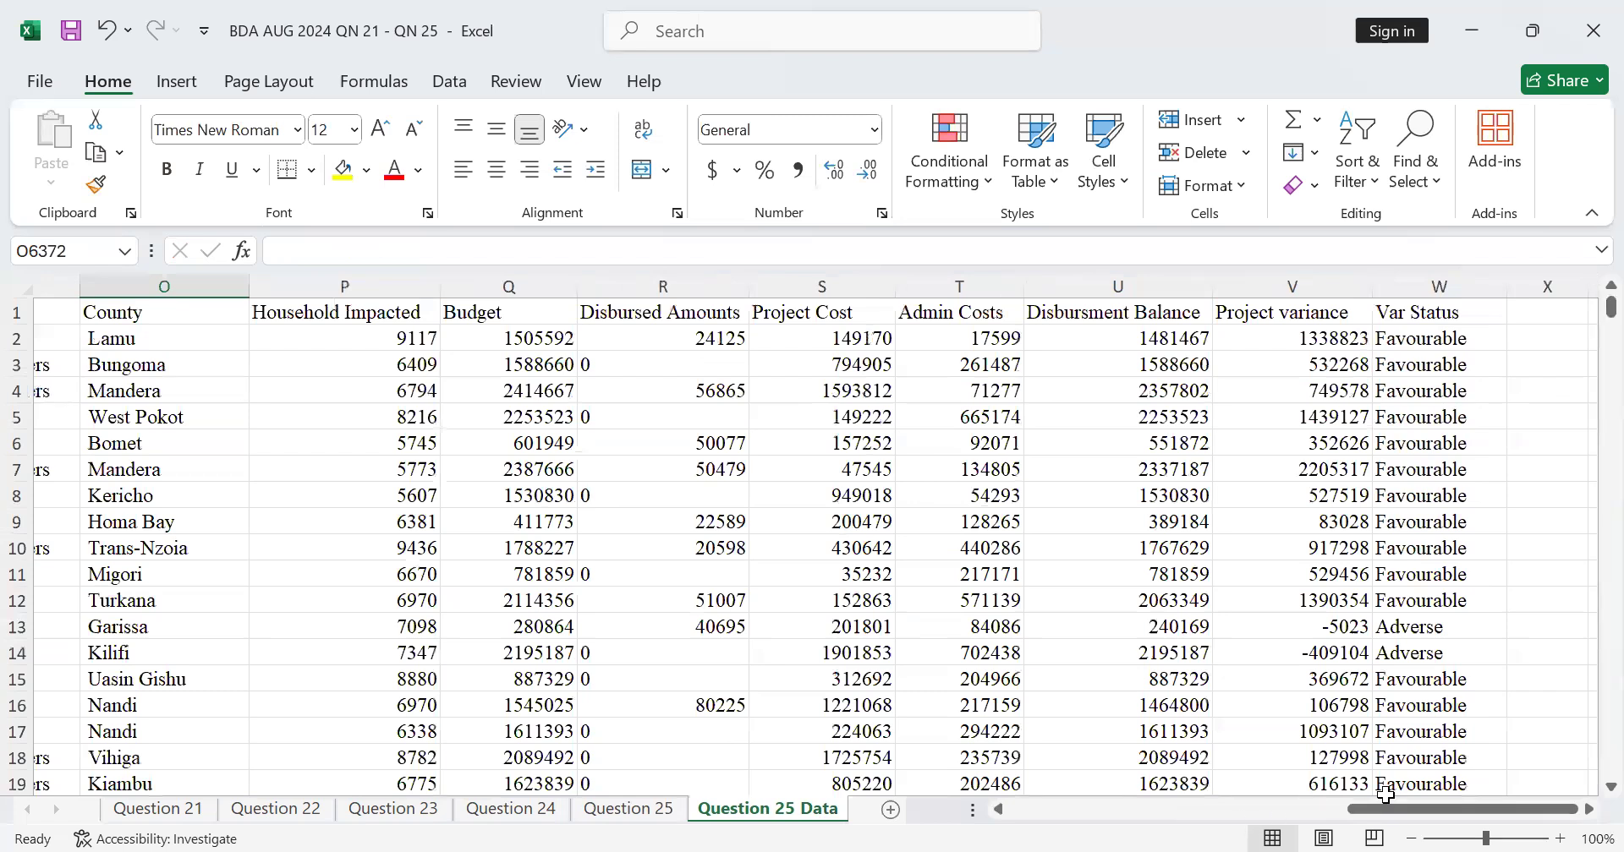
left_click_drag(1363, 820, 1019, 823)
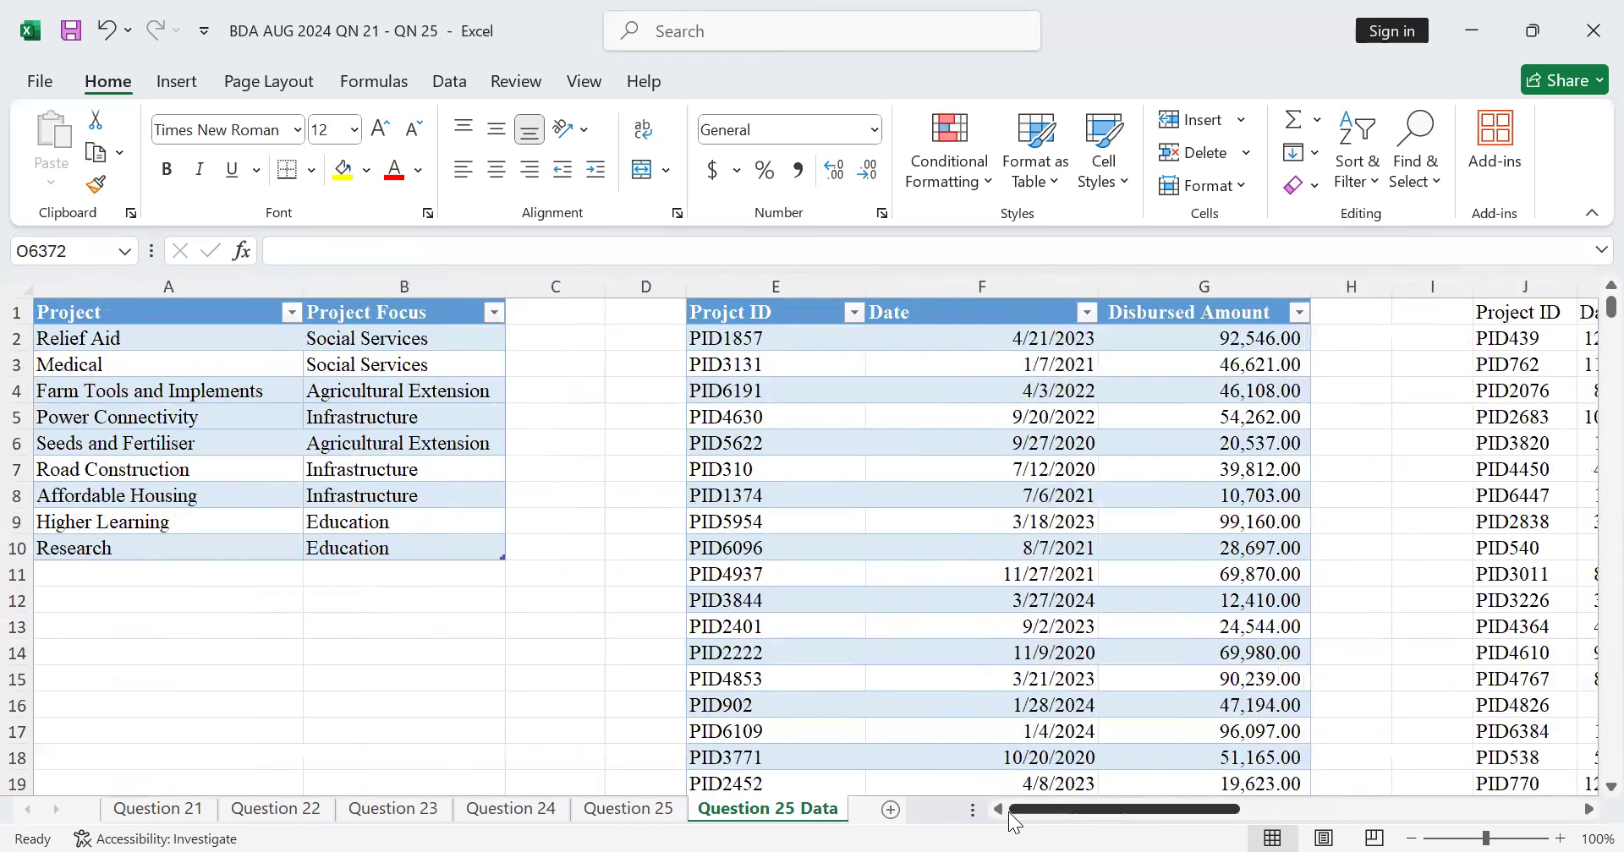
Select G4502, directly below the last Disbursed Amount record in the disbursement table
scroll(1556, 492, "down", 1)
left_click_drag(1607, 307, 1586, 633)
scroll(1209, 700, "up", 1)
scroll(1222, 681, "down", 1)
left_click(1200, 700)
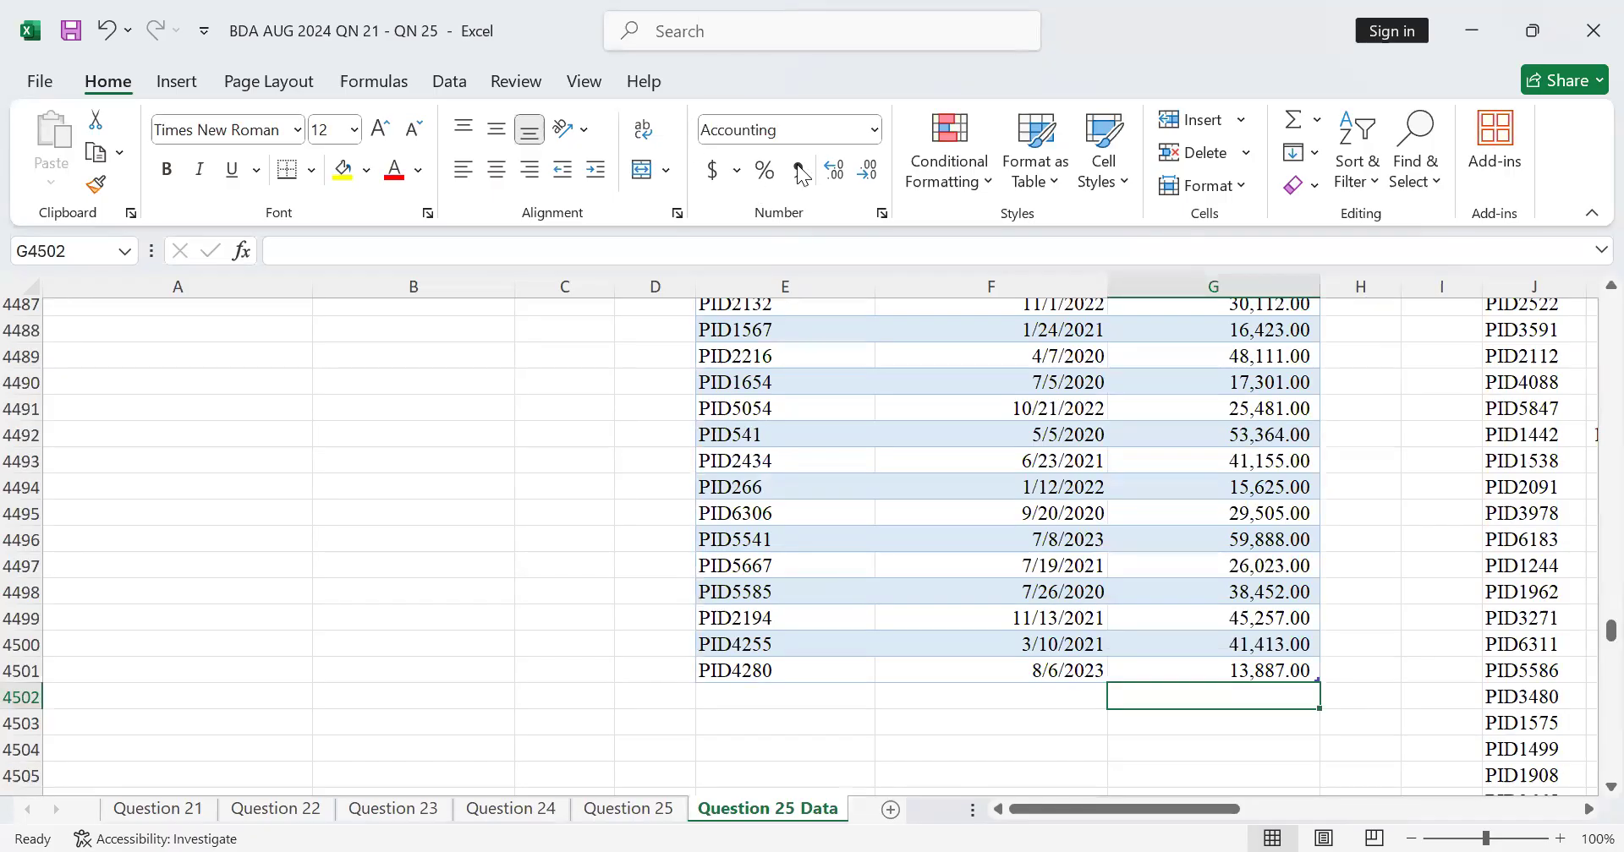
key("alt+Tab")
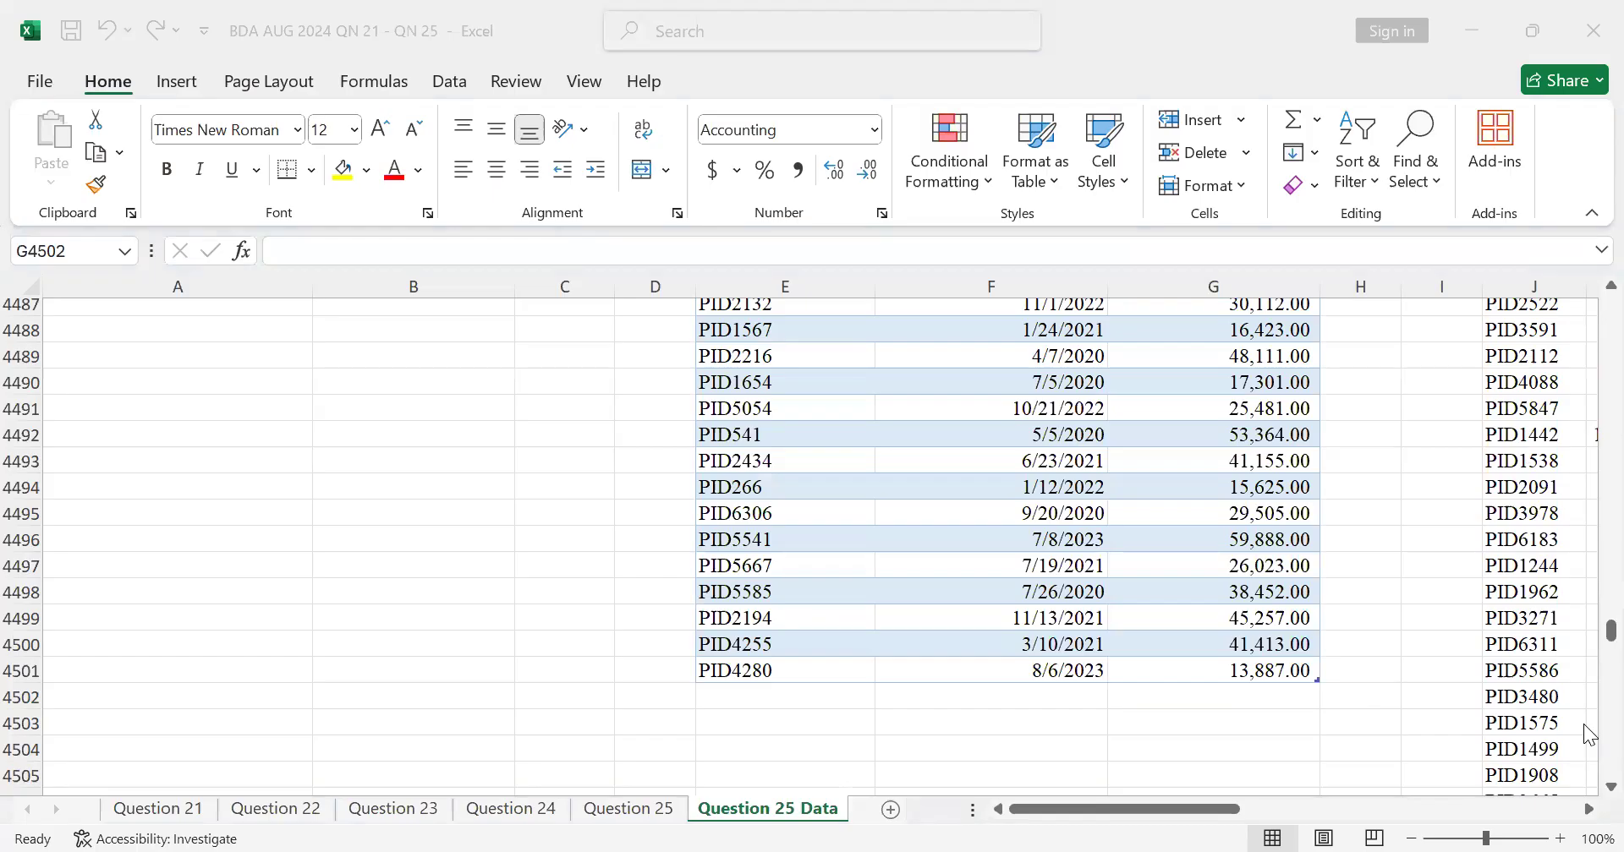
key("alt+Tab")
scroll(1584, 646, "down", 6)
scroll(1587, 596, "up", 6)
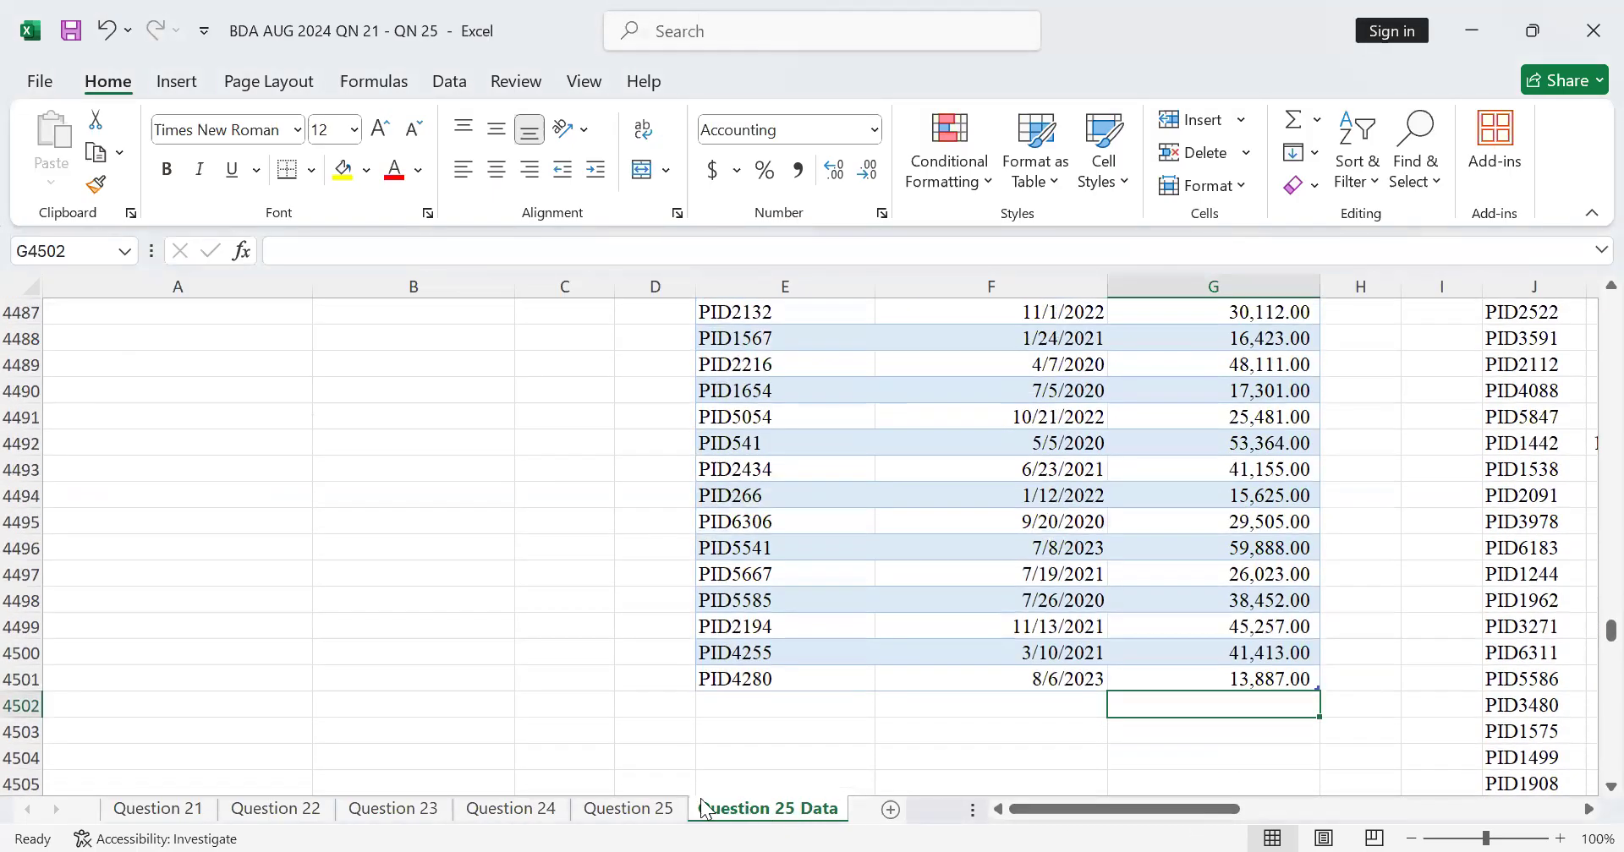
scroll(1569, 732, "down", 4)
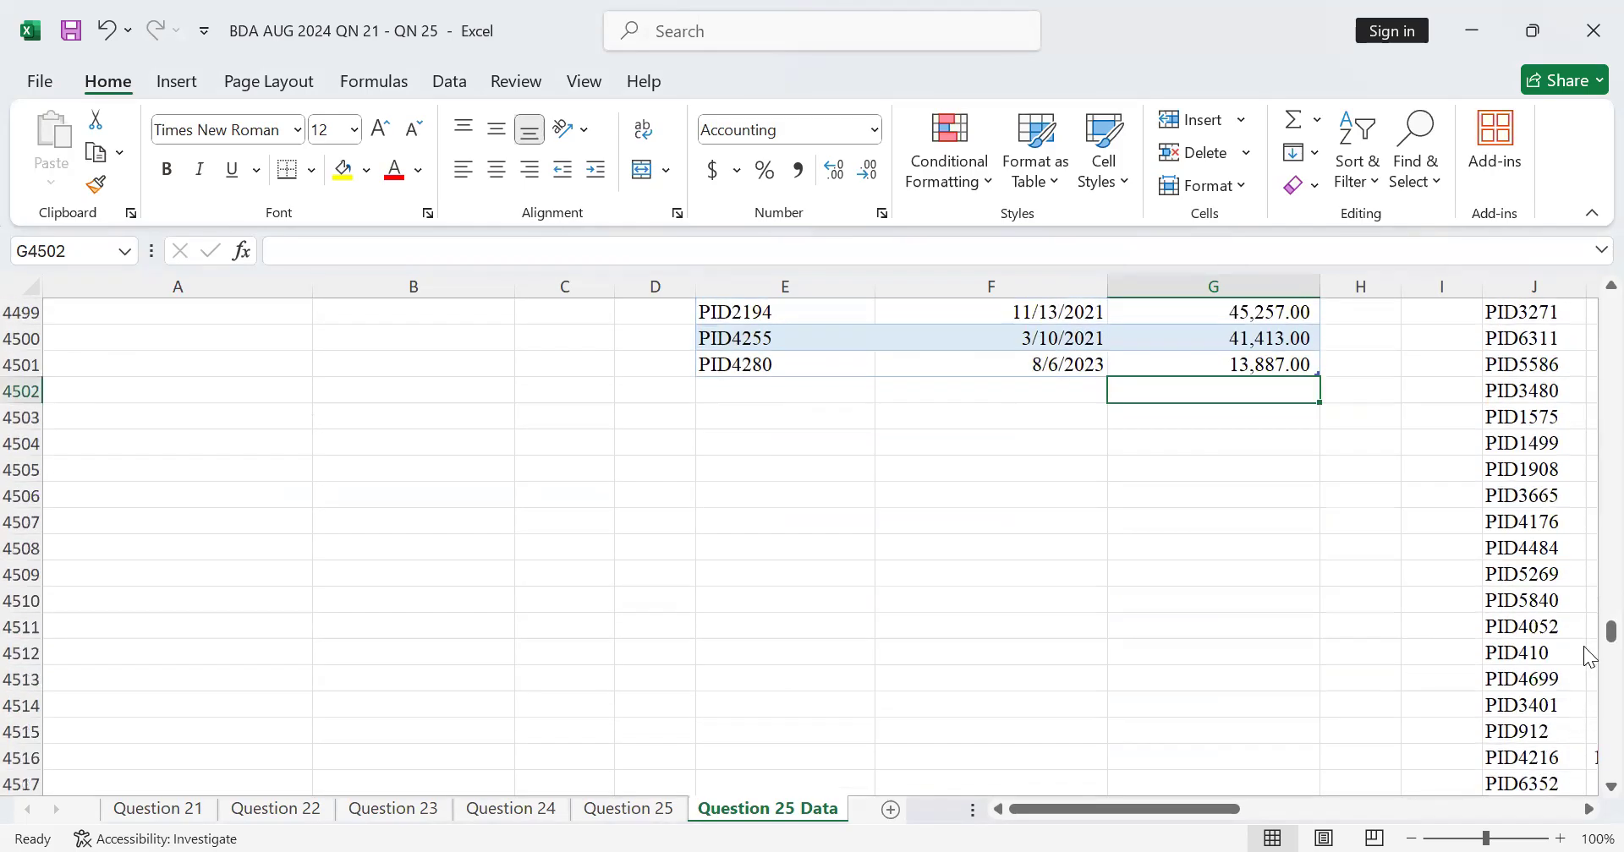
Clear the power connectivity count from O6369 below the project records
left_click_drag(1588, 645, 1590, 772)
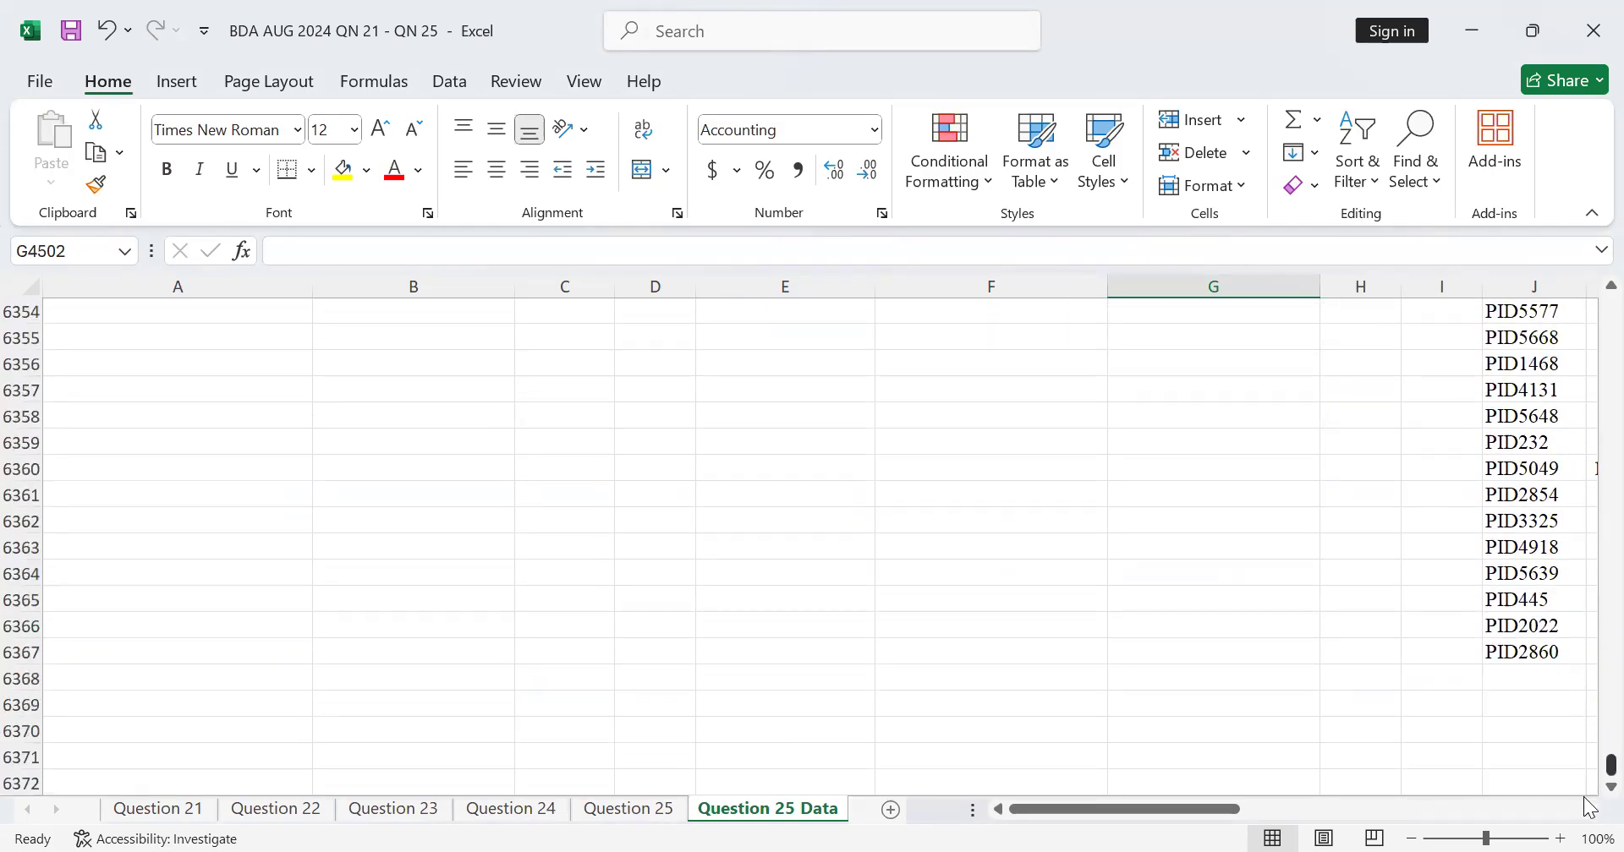
left_click(1589, 810)
left_click(1586, 810)
left_click(1586, 810)
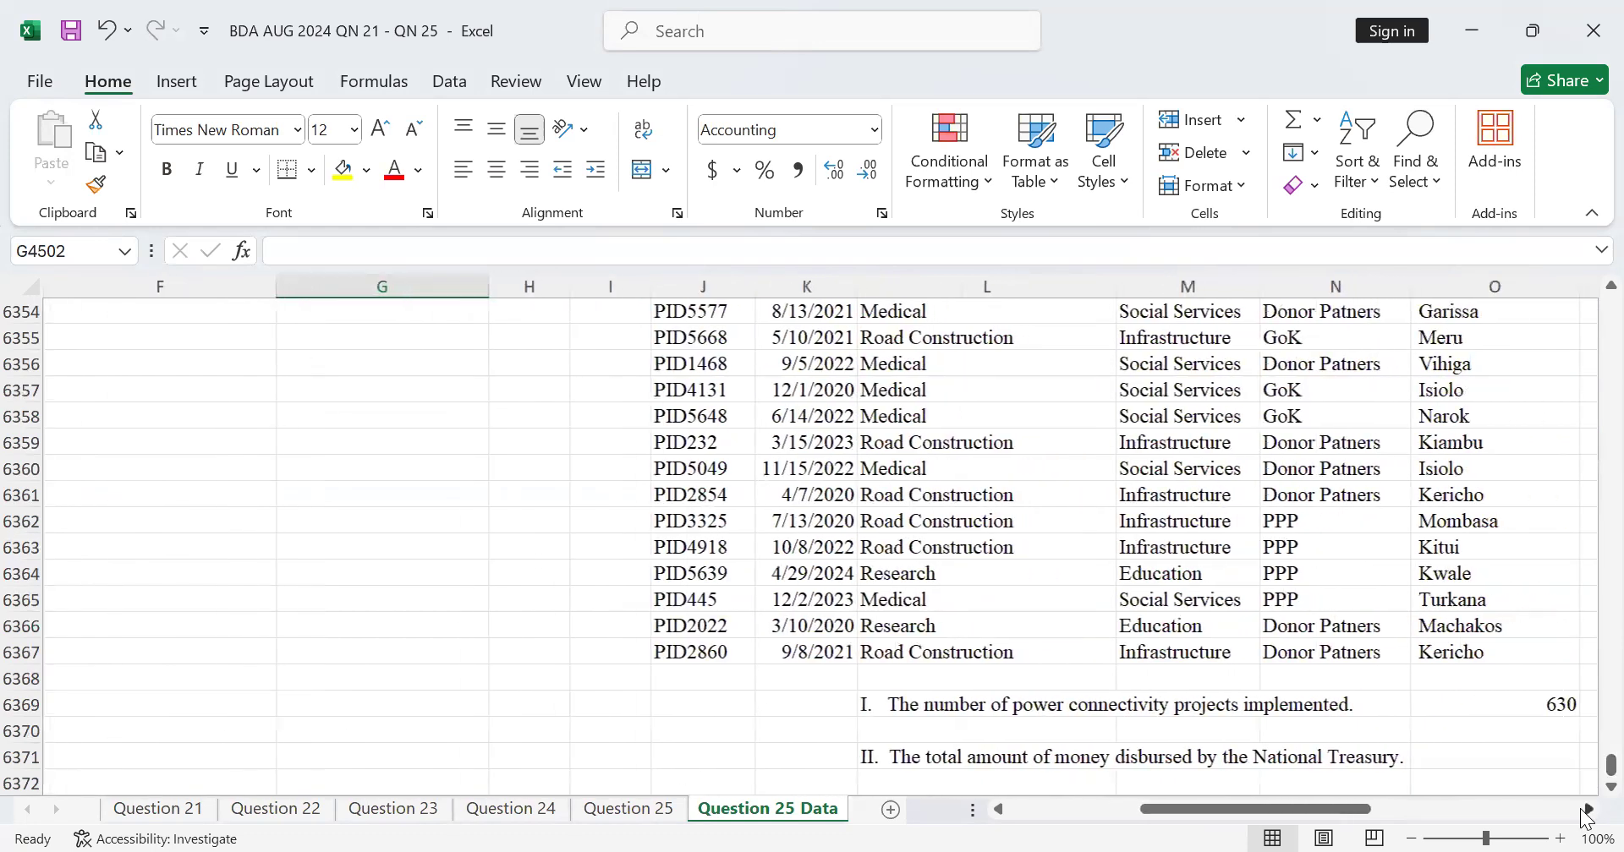
left_click(1586, 810)
left_click(1235, 705)
key("Delete")
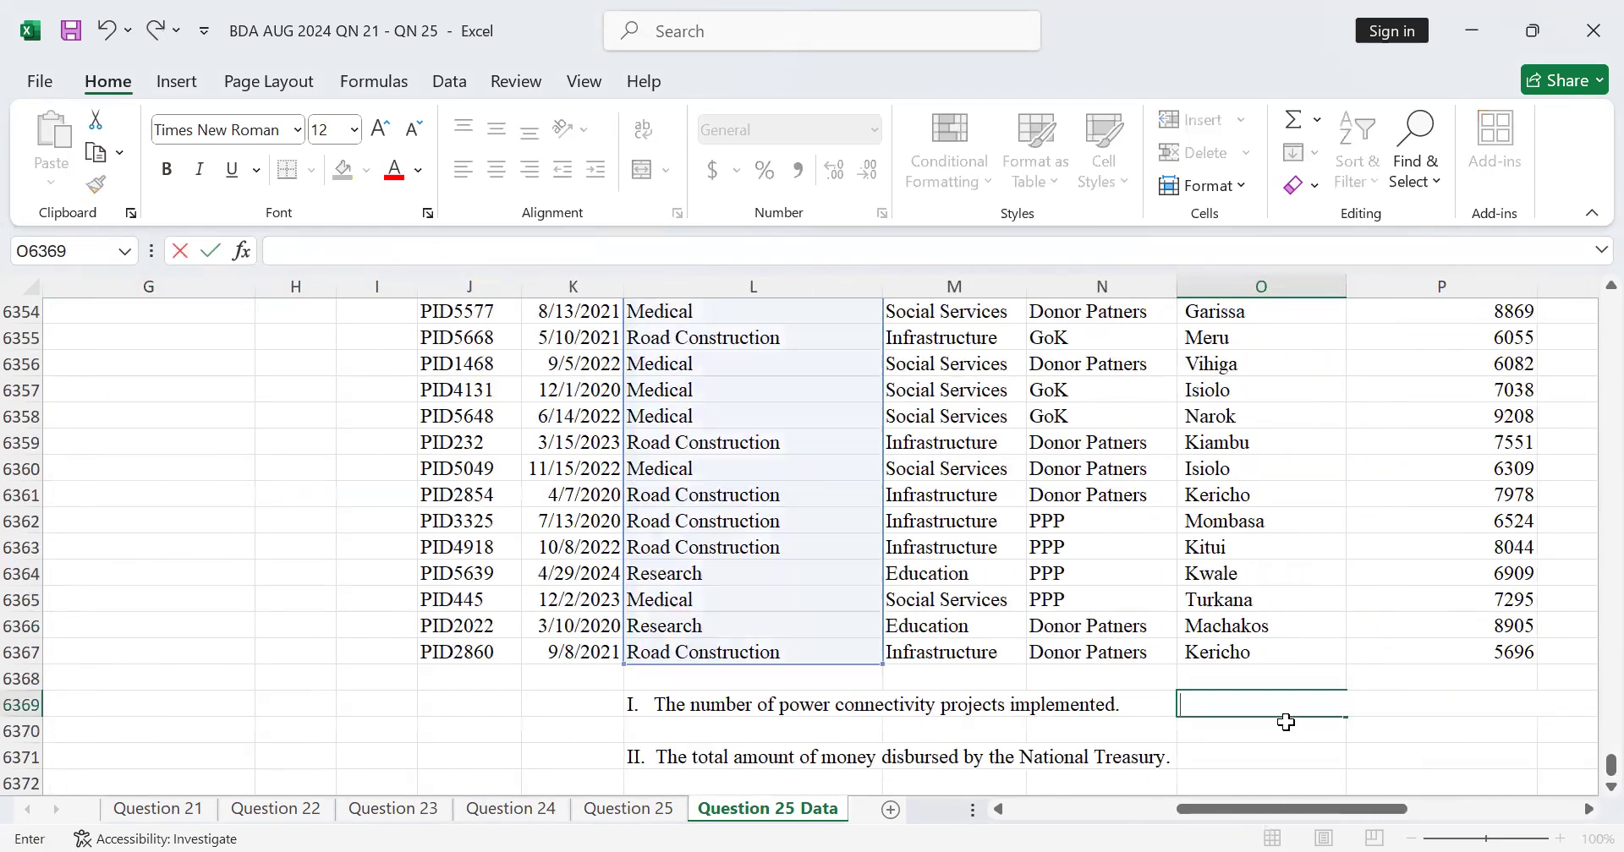
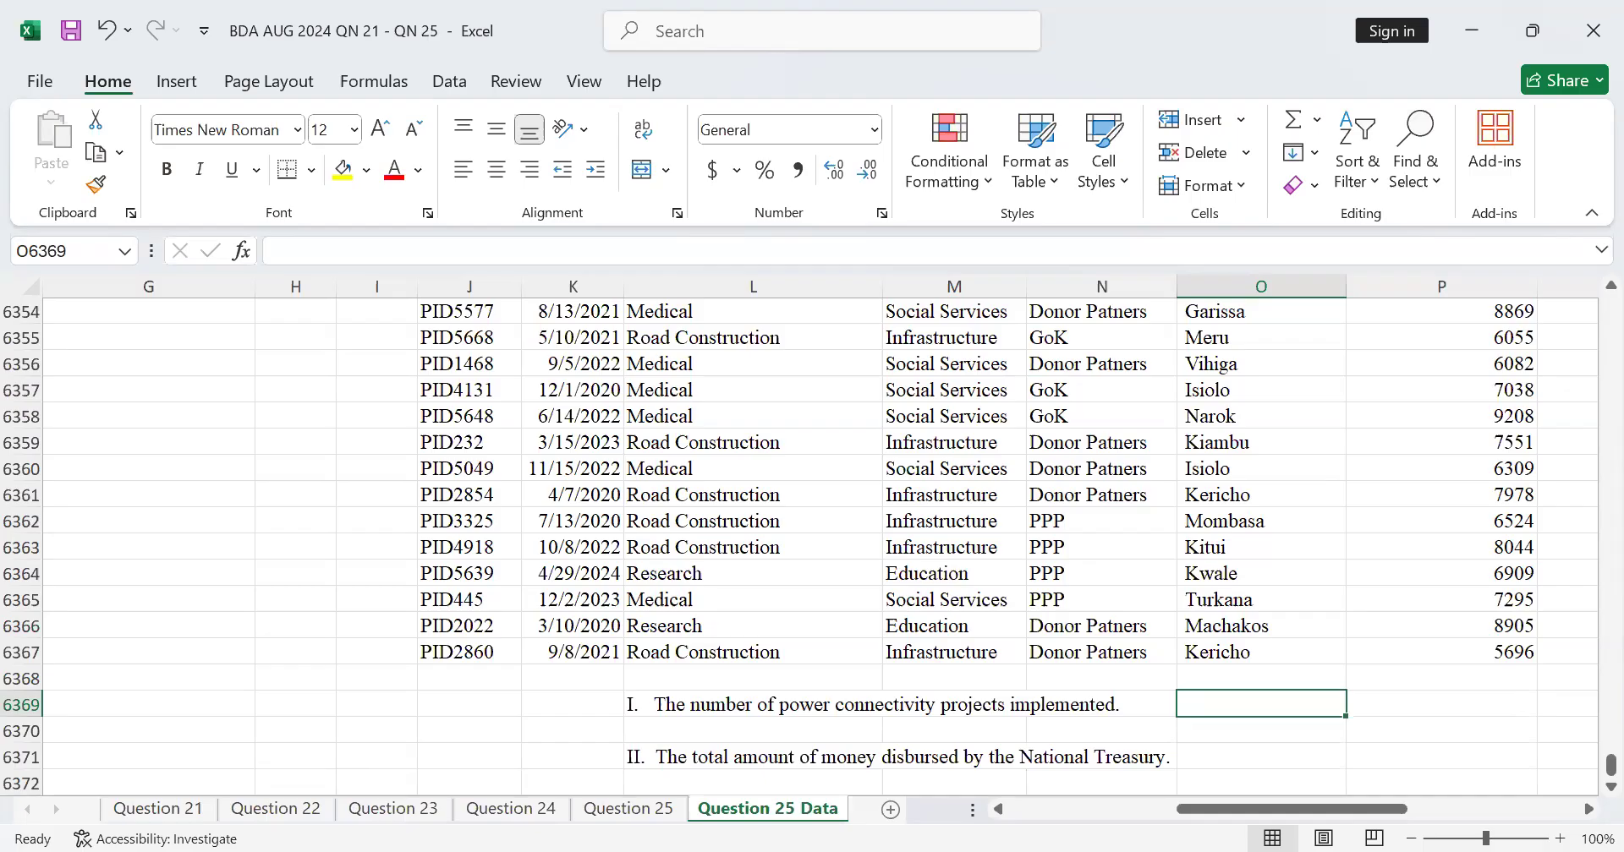
Start a COUNTIF formula in O6369 using the Project column records L2:L6367, without the header, as its range
type("=")
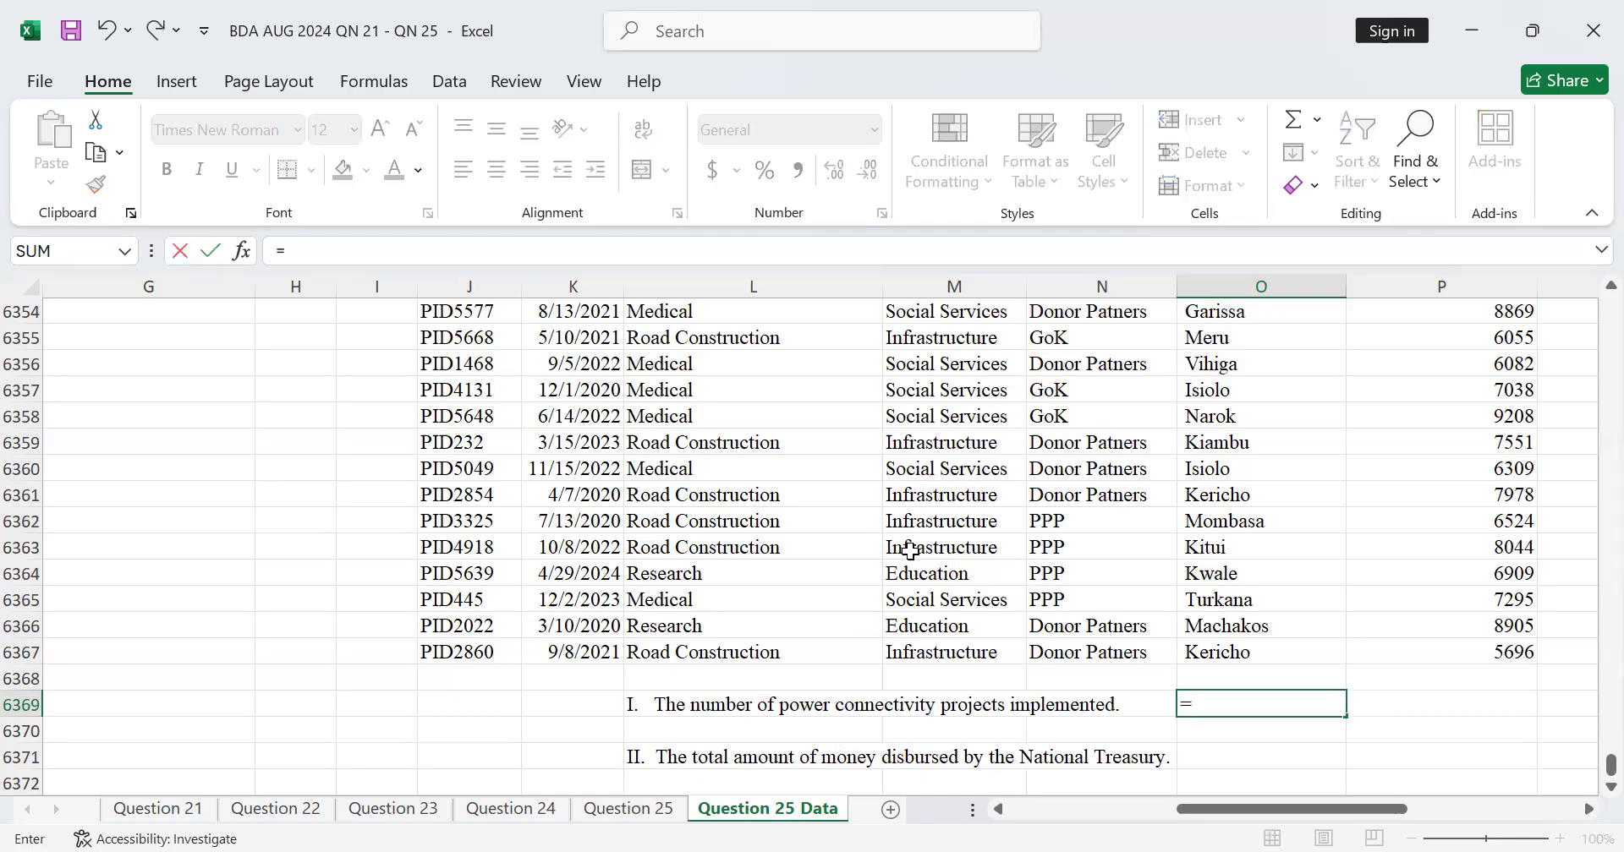
type("coun")
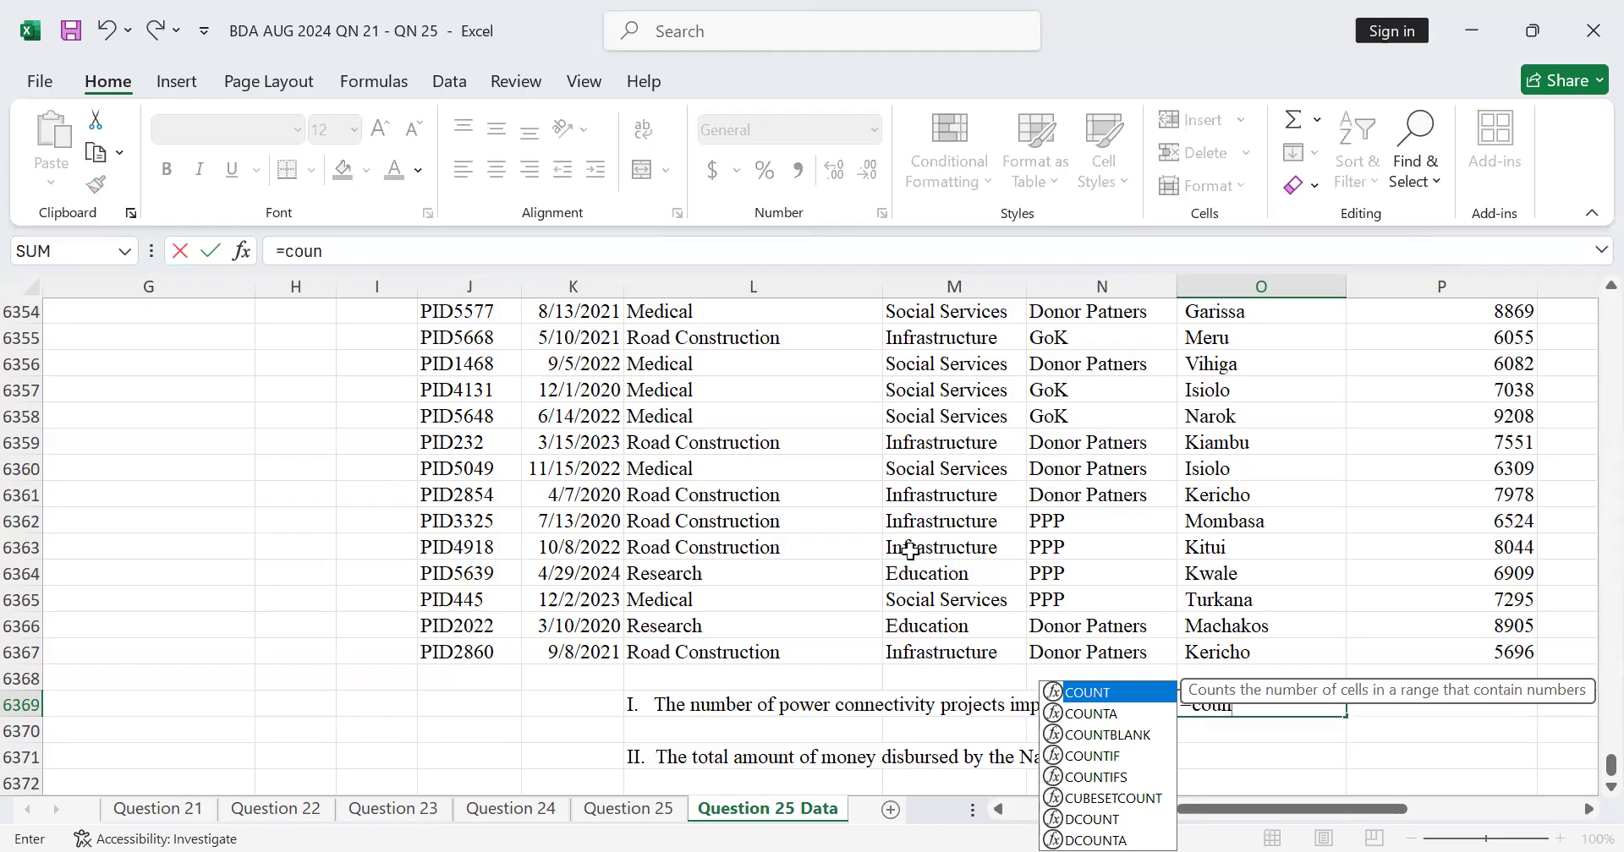
left_click(1096, 756)
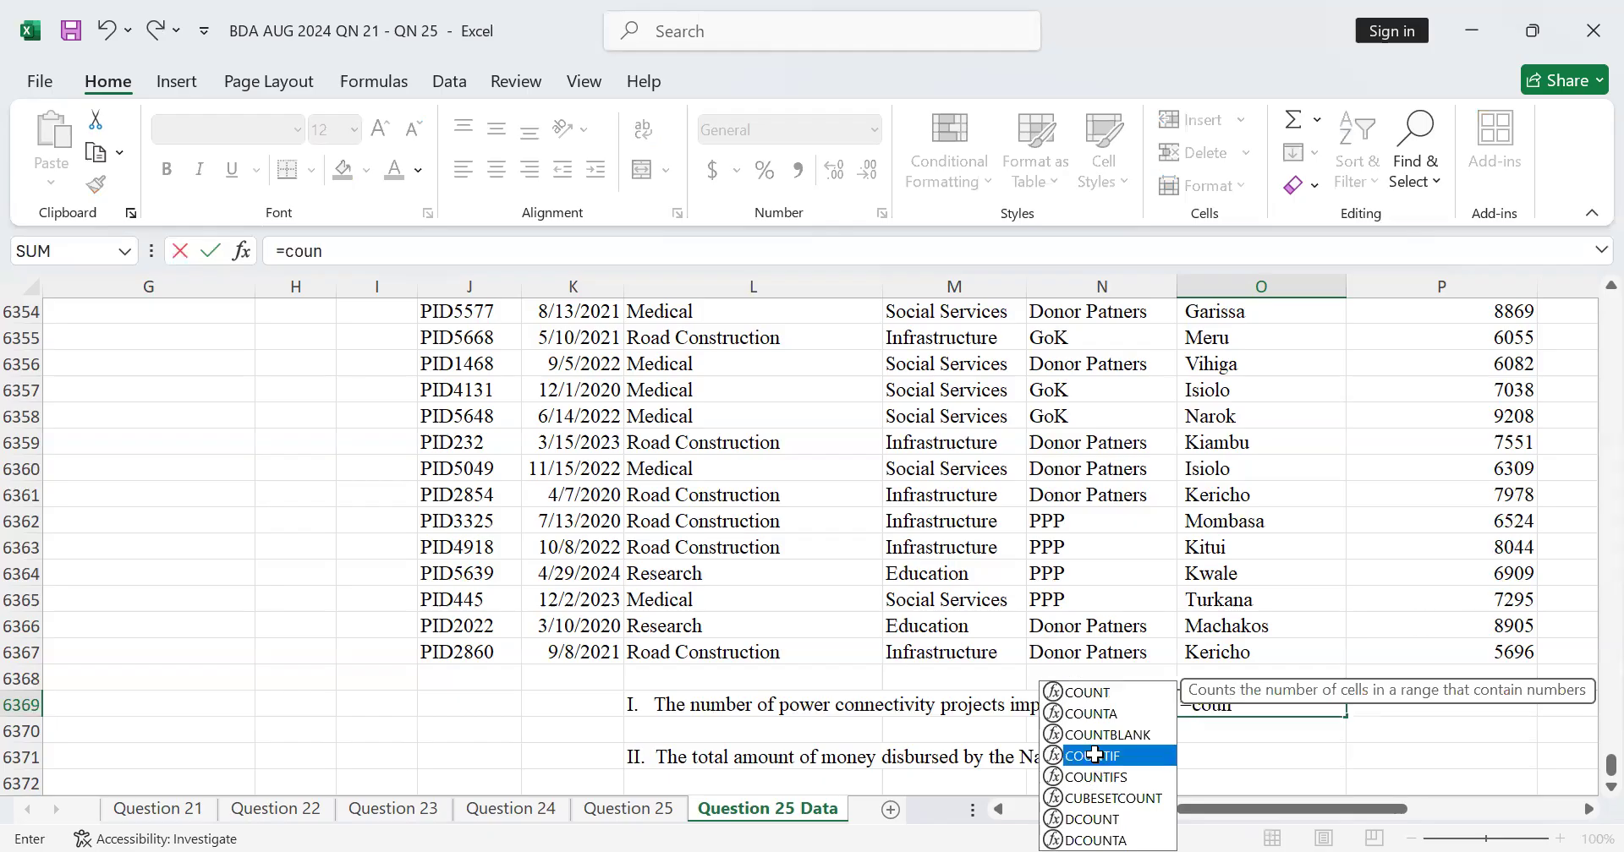
double_click(1096, 756)
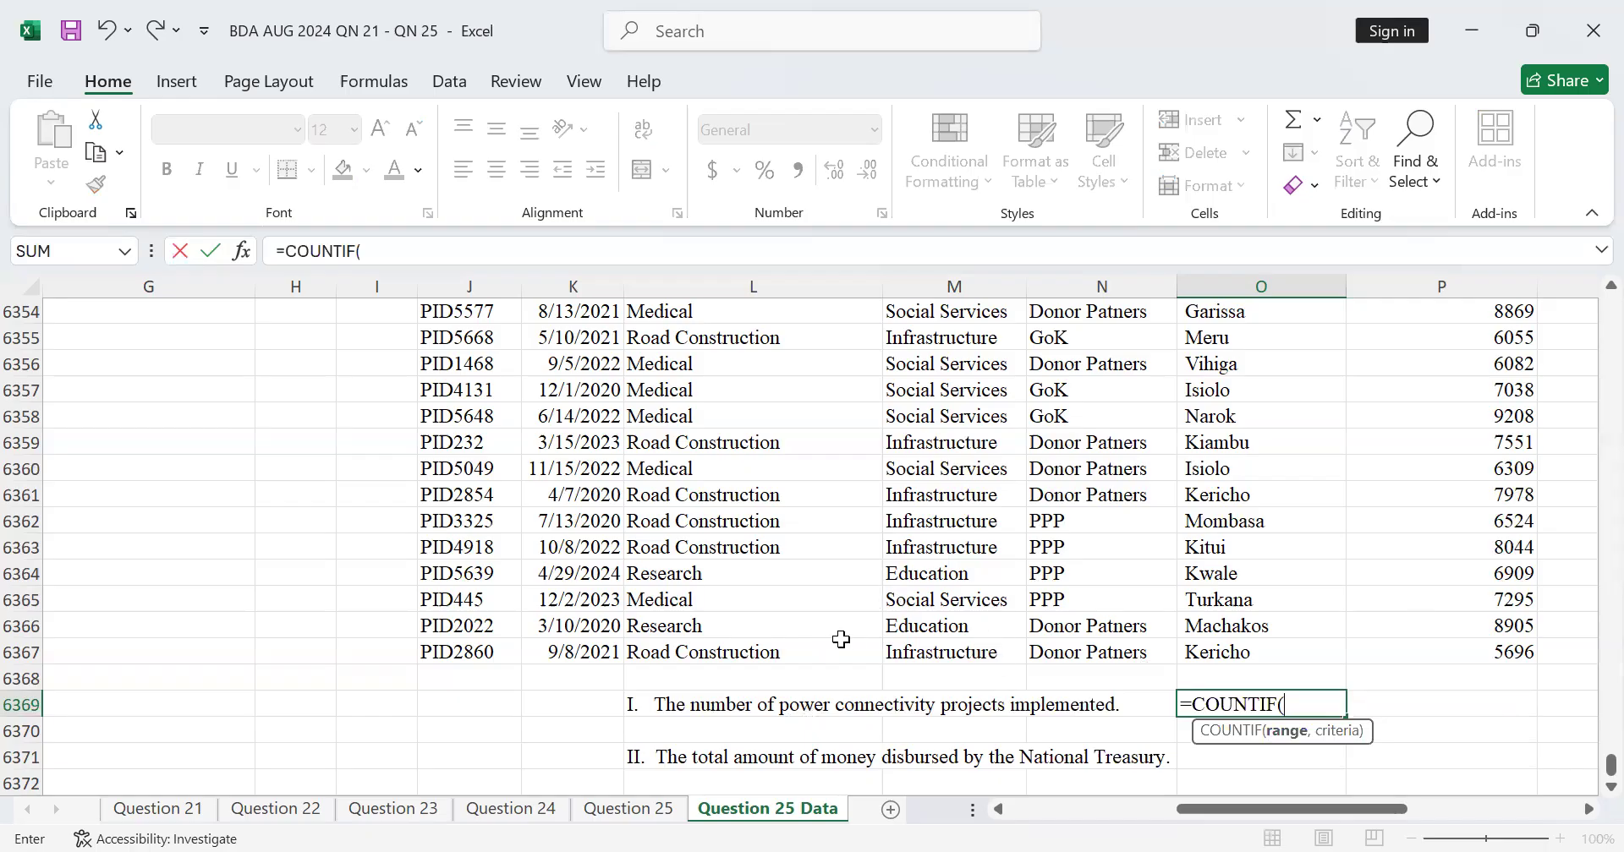
left_click(797, 653)
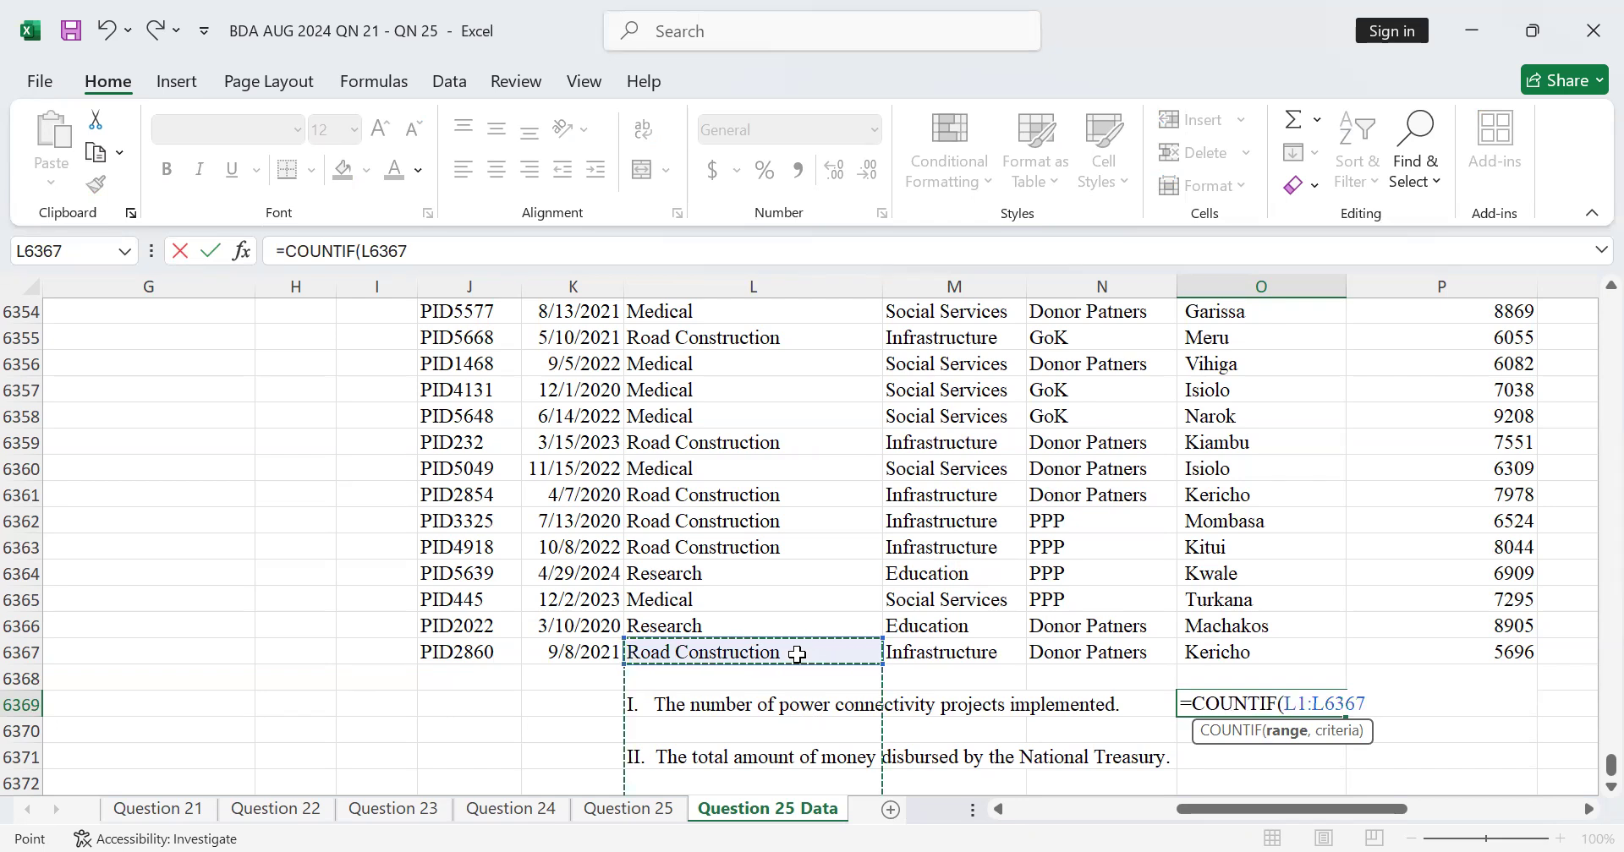
key("ctrl+shift+Up")
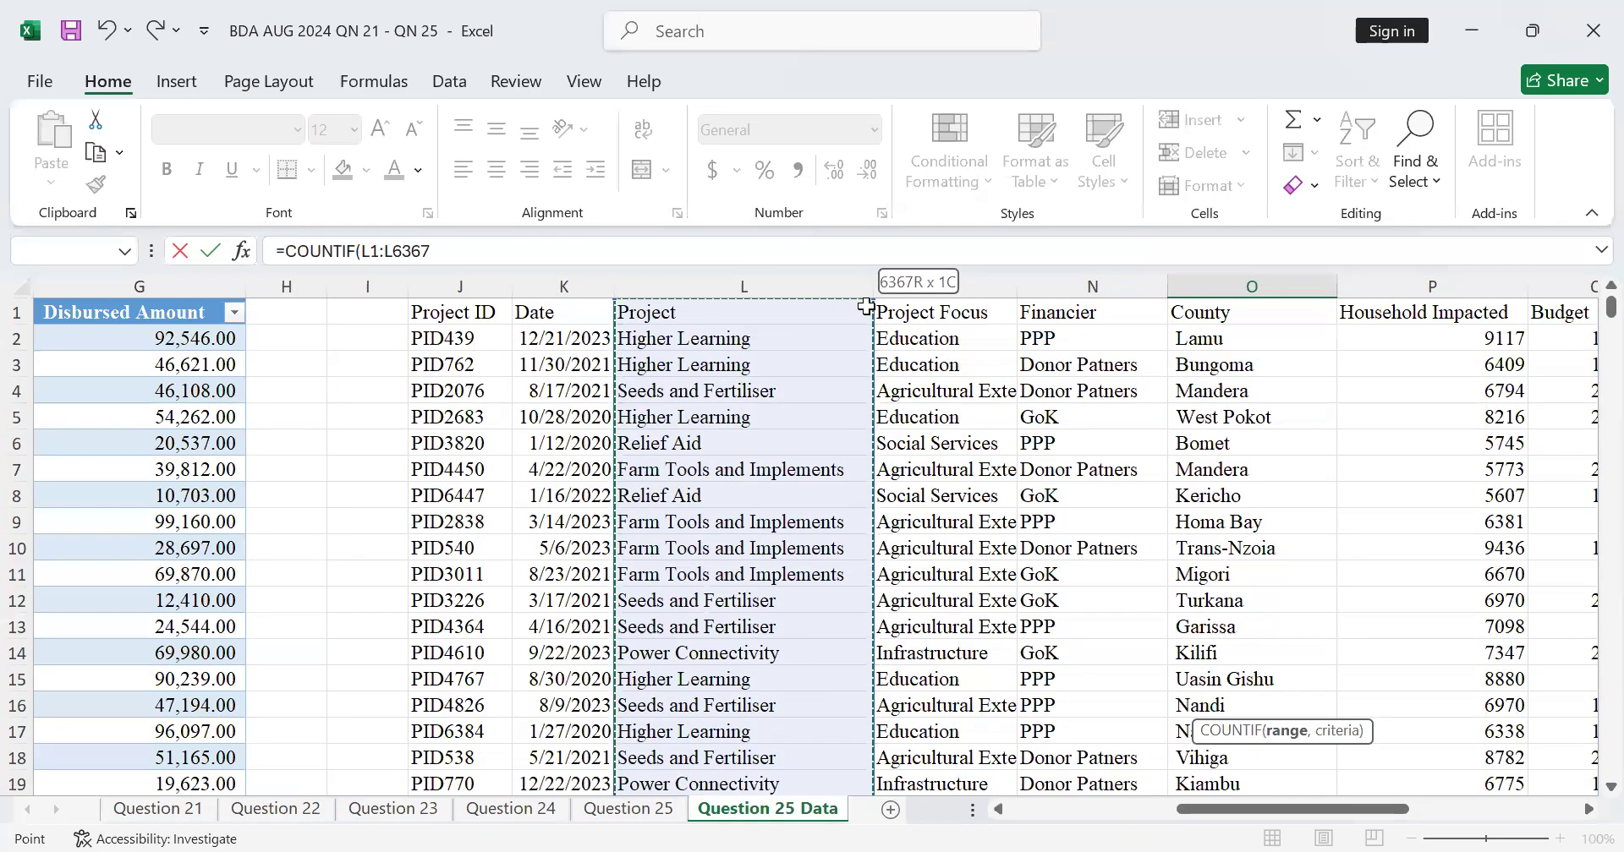
left_click_drag(867, 302, 868, 316)
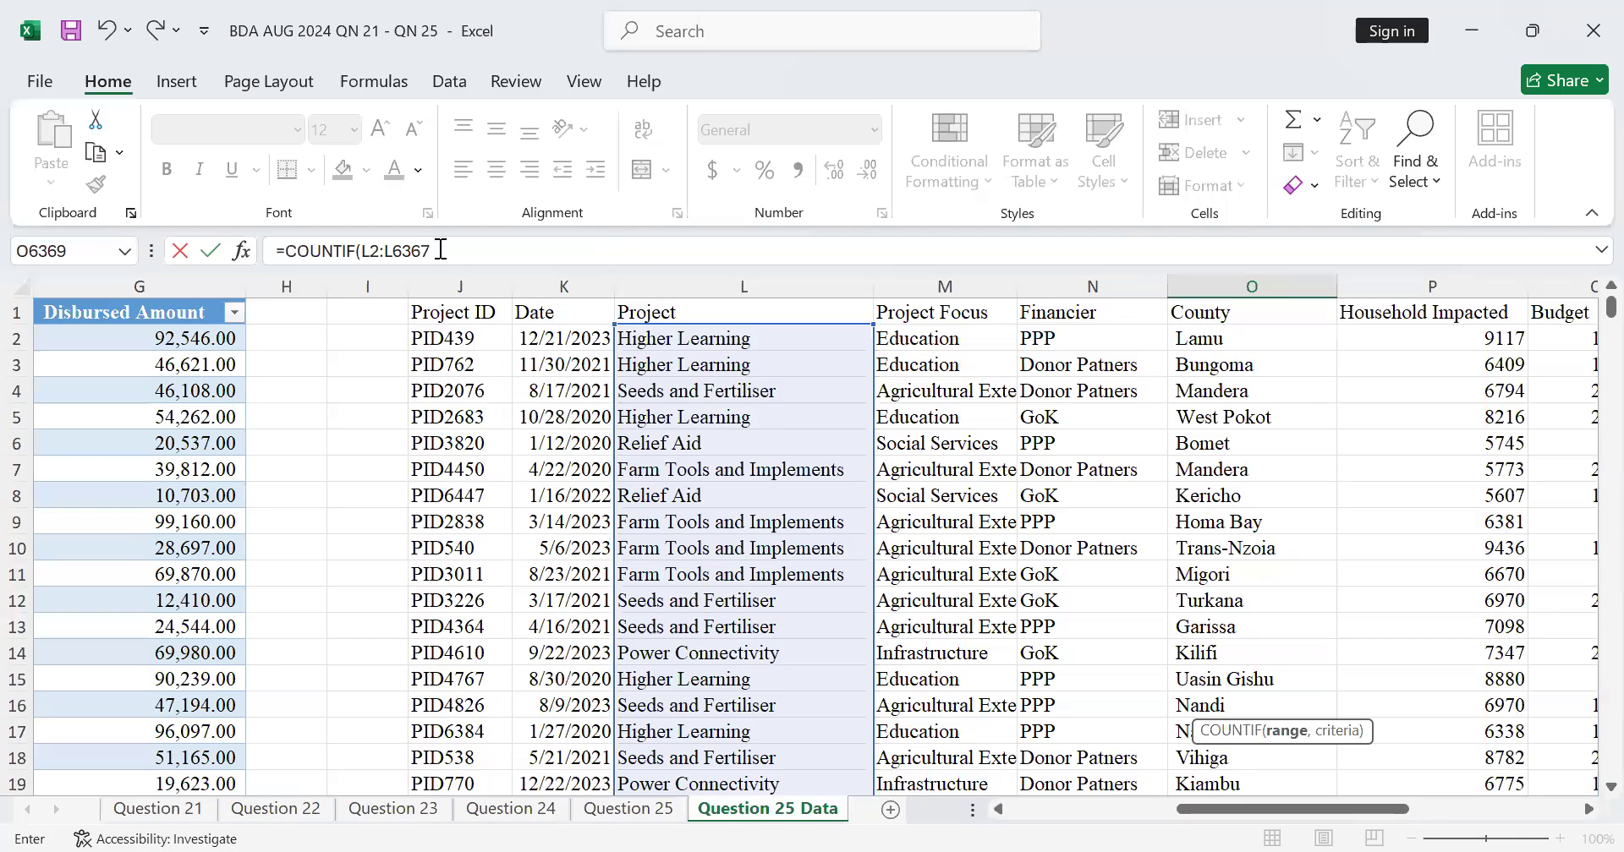
Complete the O6369 formula with the criterion "Power connectivity" to give =COUNTIF(L2:L6367,"Power connectivity")
left_click(611, 256)
type(",")
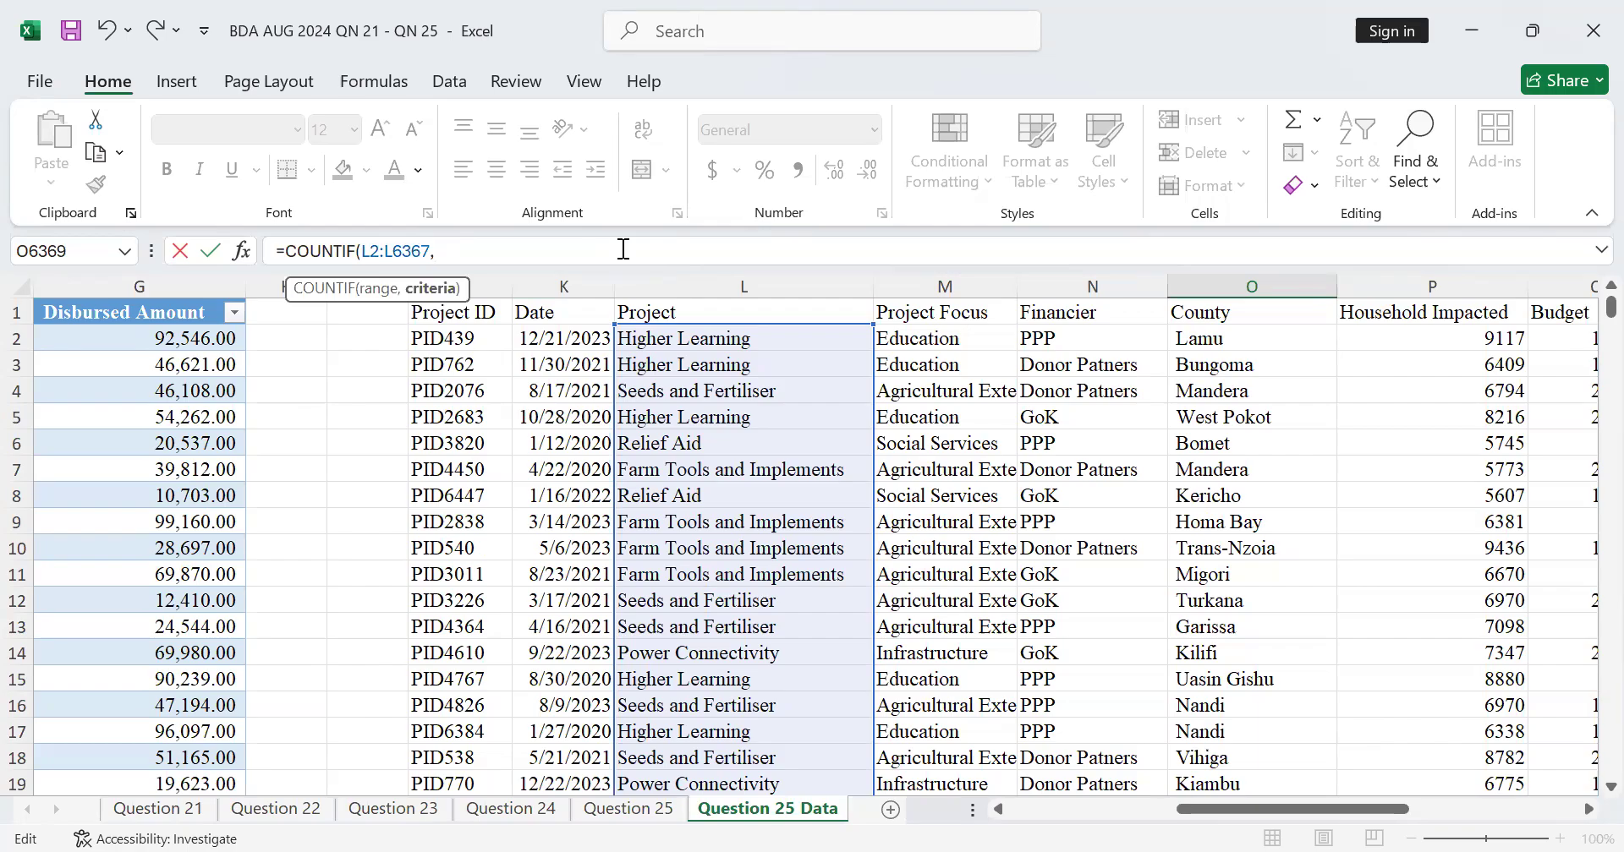
type("\"Power connectivity")
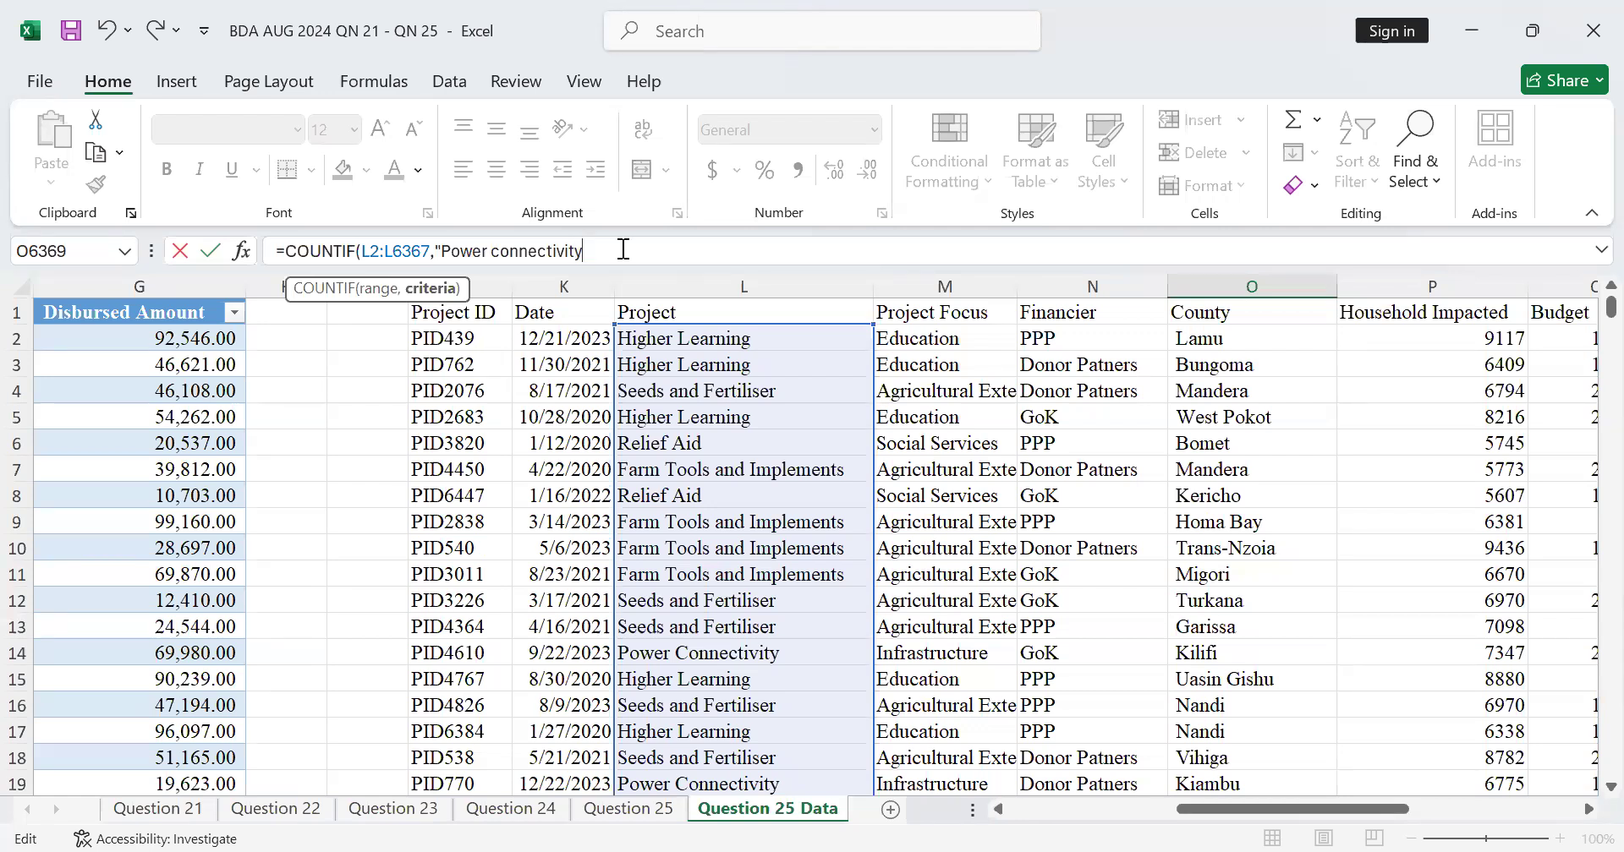
type("\")")
key("Return")
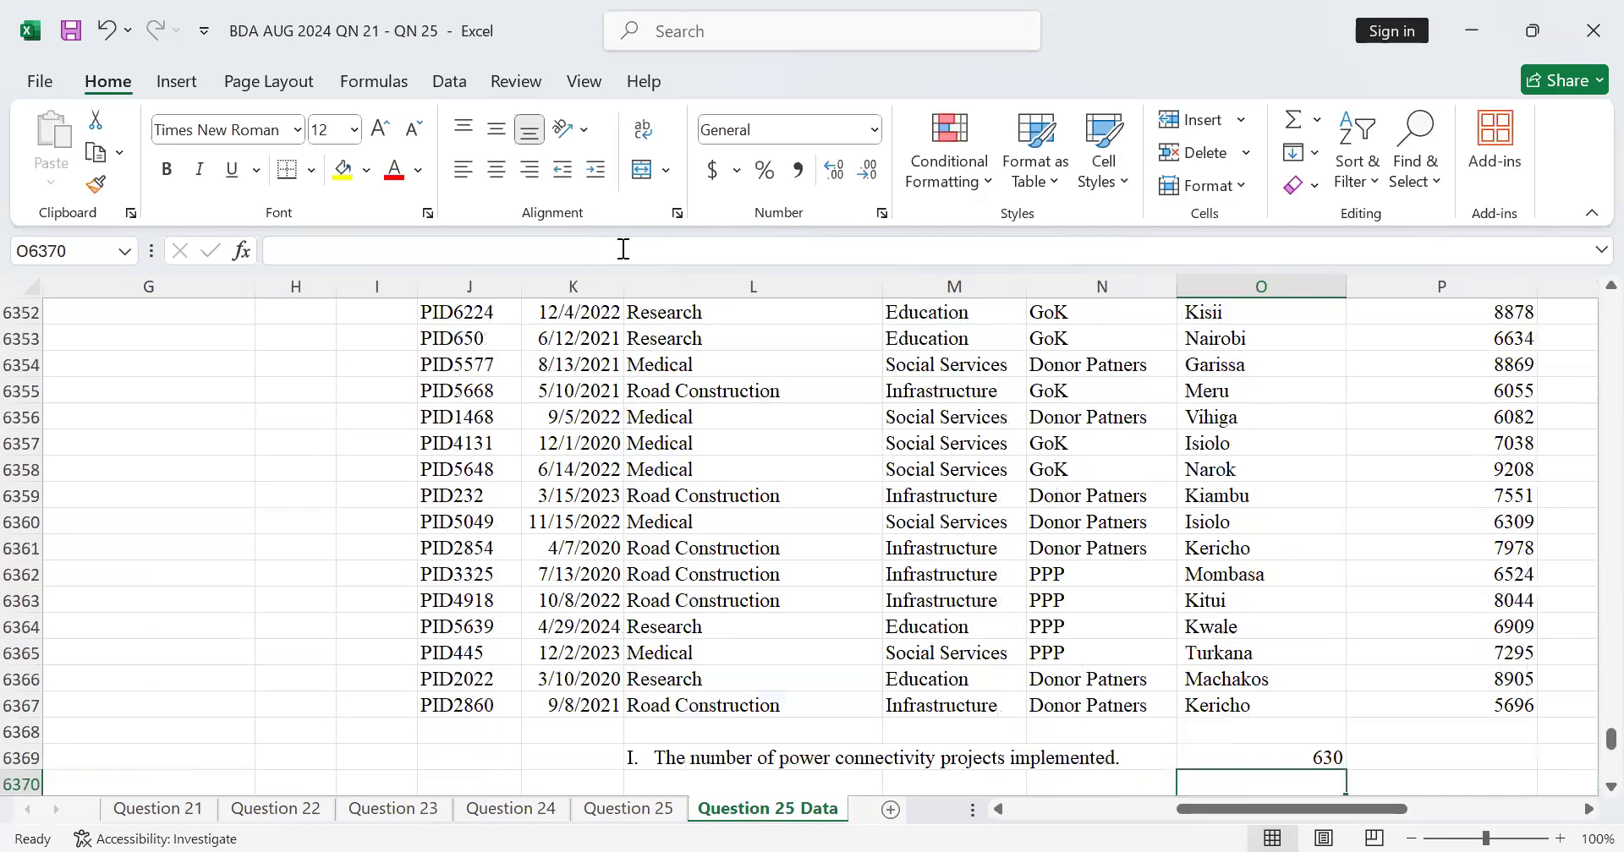
scroll(1350, 656, "down", 3)
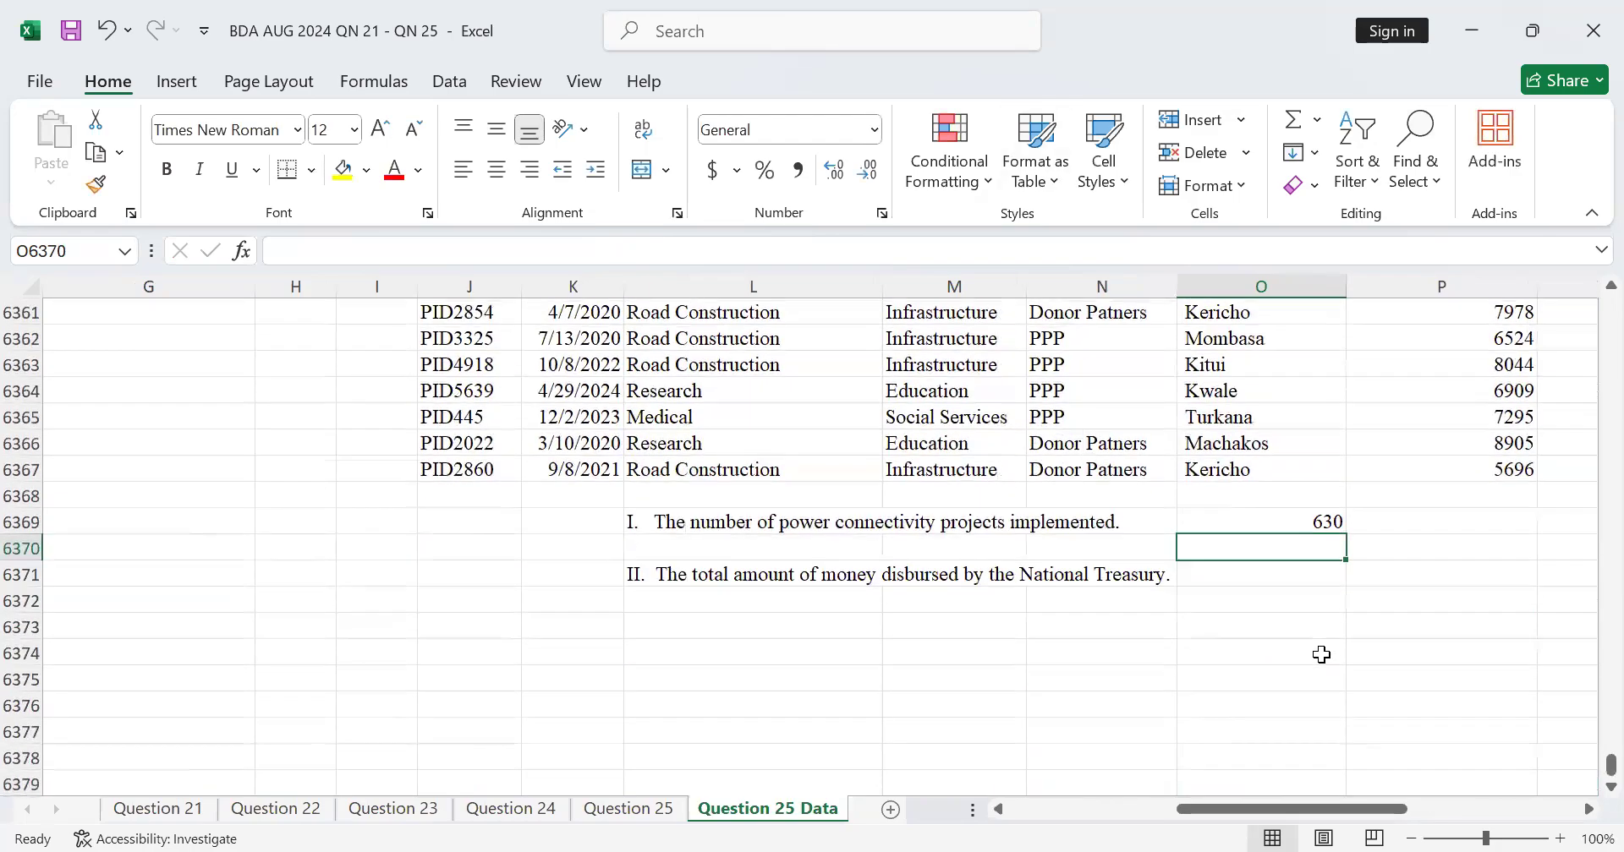
left_click(1324, 520)
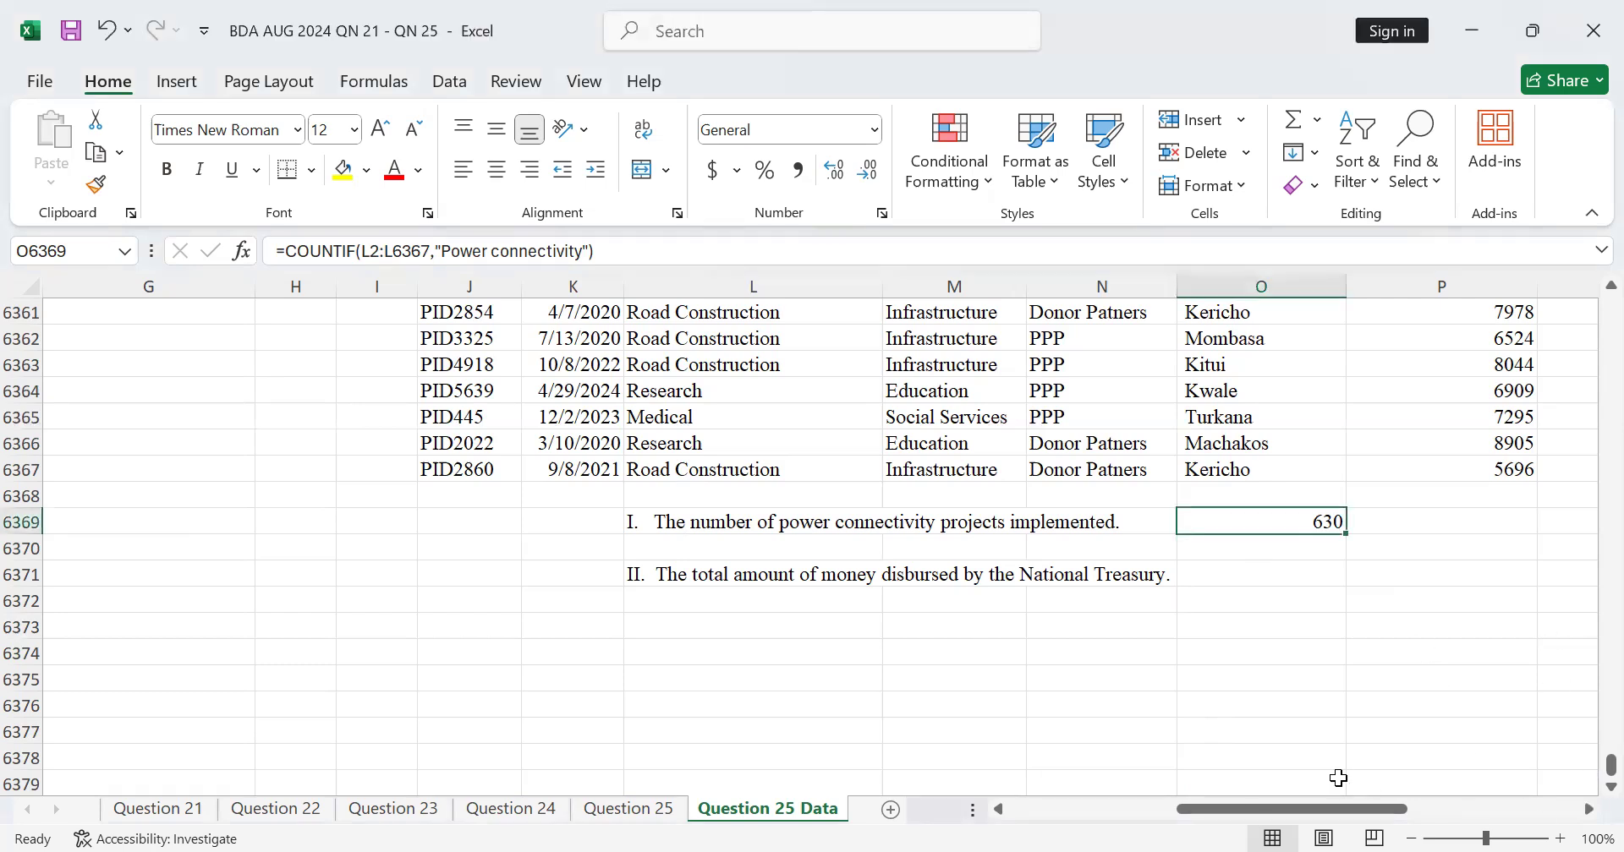
Total the Disbursed Amount column with AutoSum in G4502, directly below the last disbursement record
left_click(1141, 812)
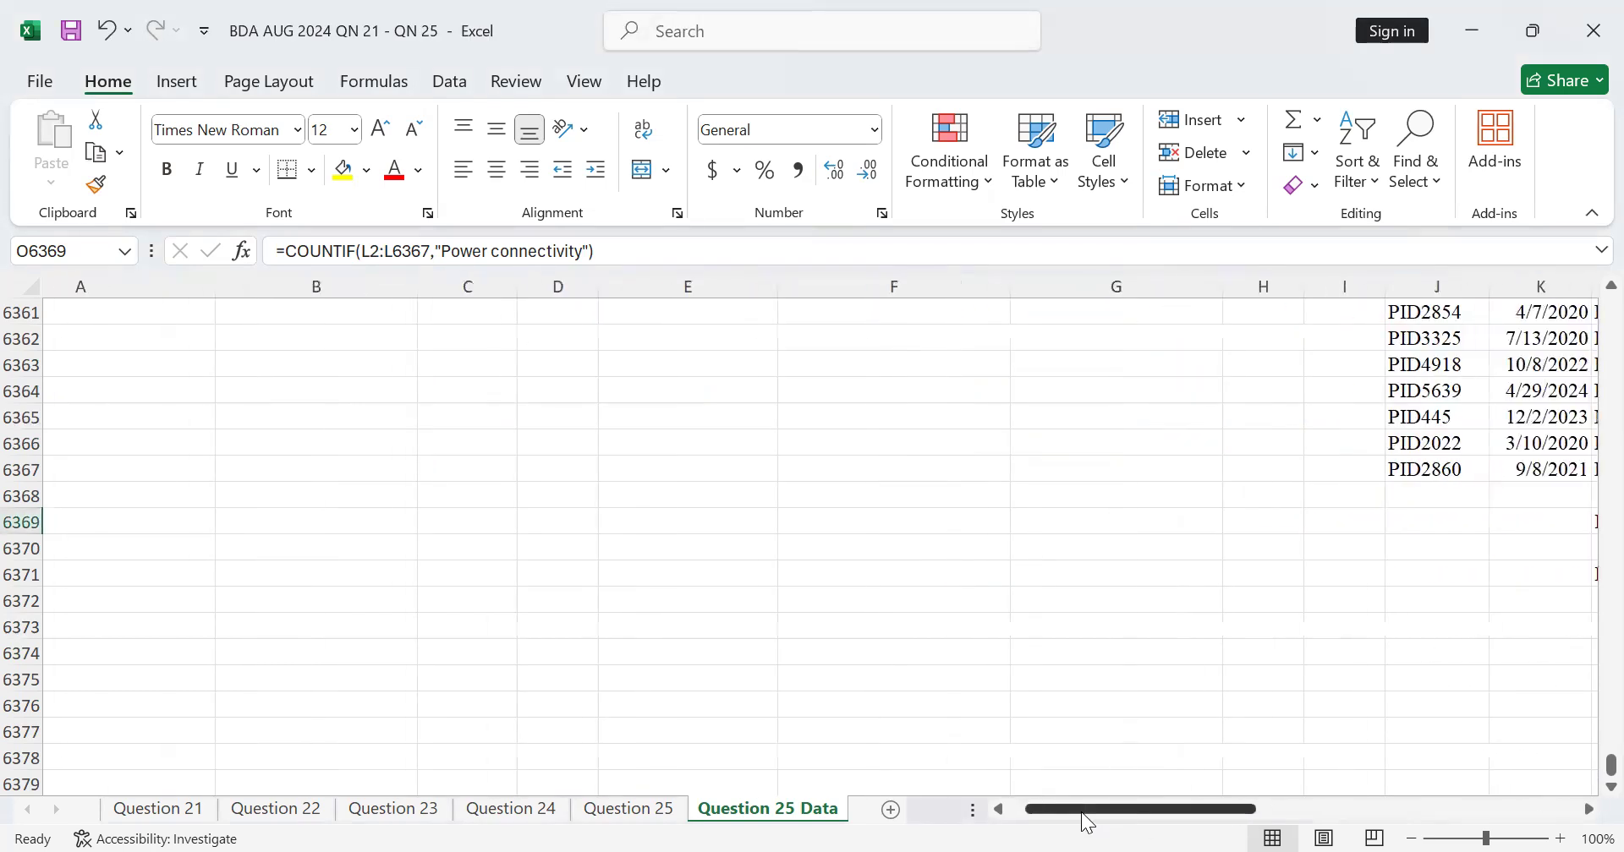
scroll(1592, 777, "up", 1)
left_click_drag(1610, 766, 1590, 644)
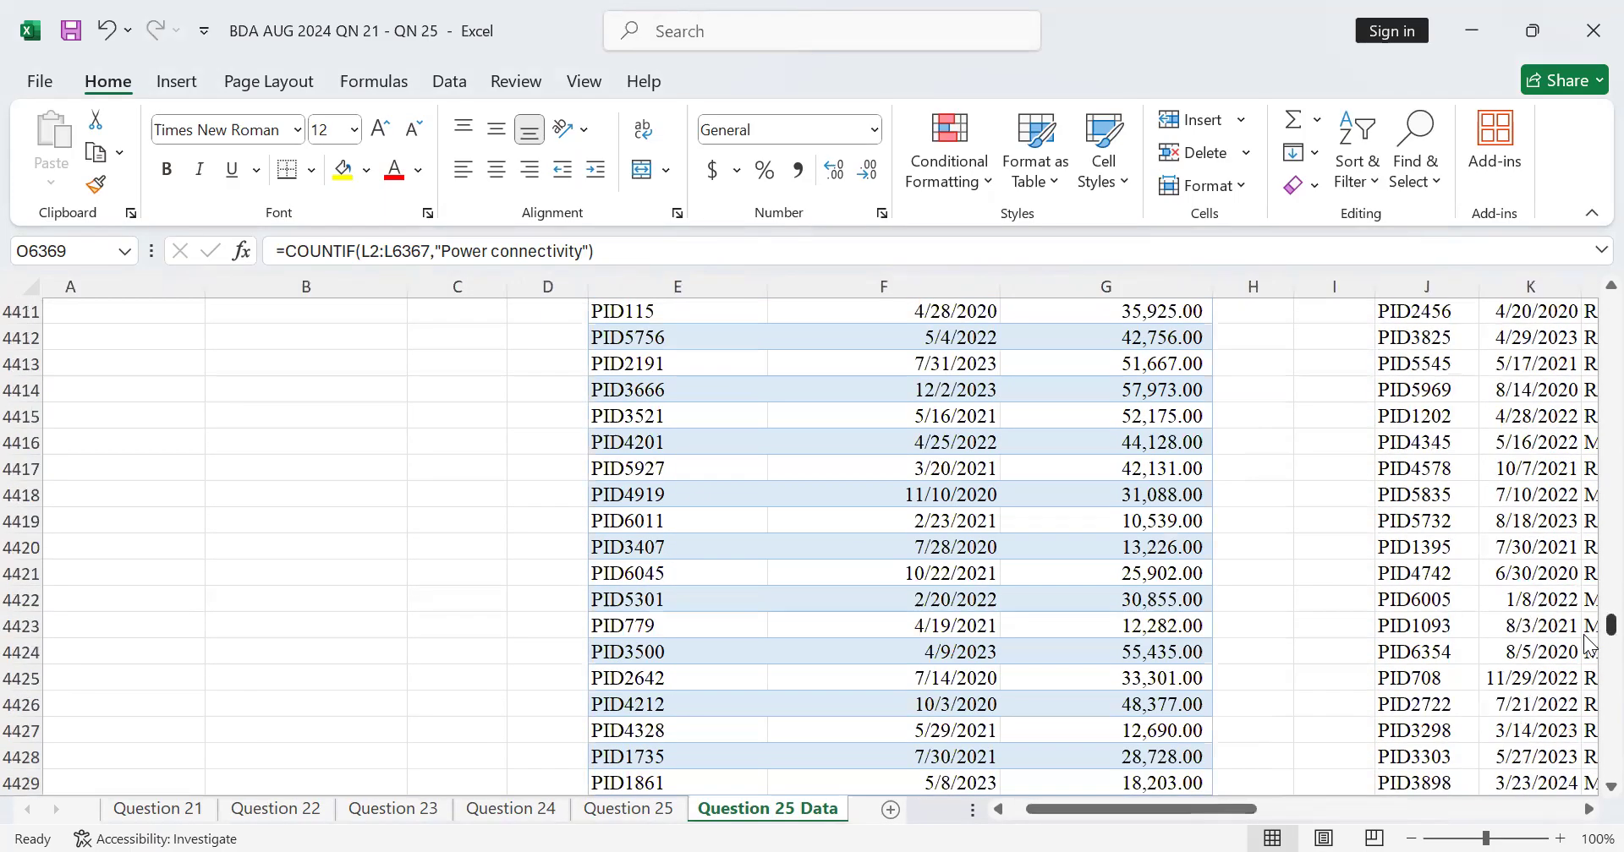
scroll(870, 652, "down", 20)
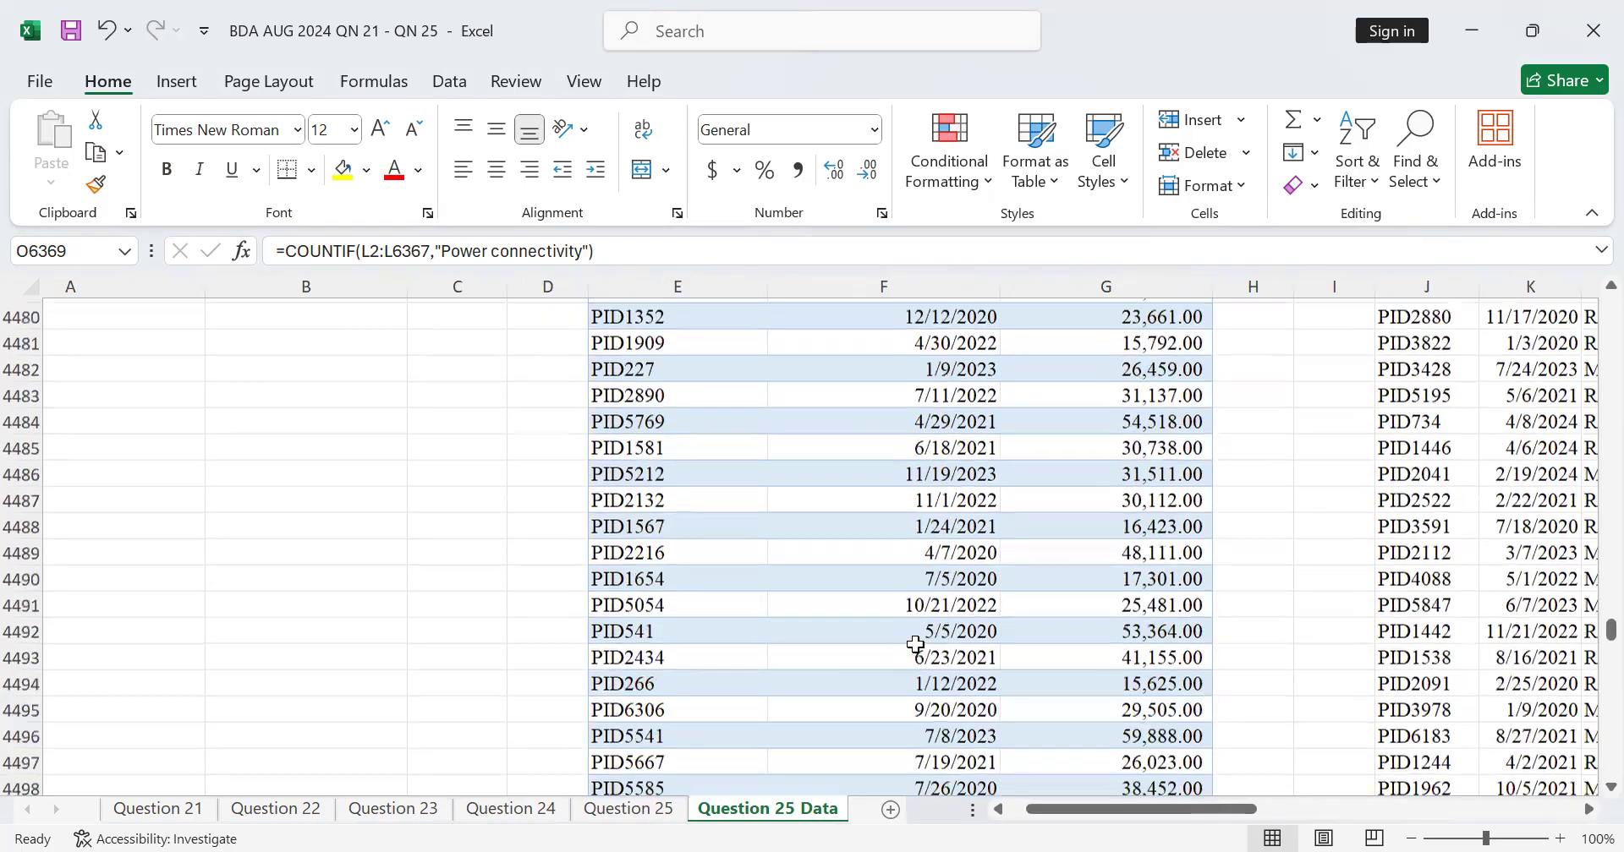
scroll(941, 636, "up", 4)
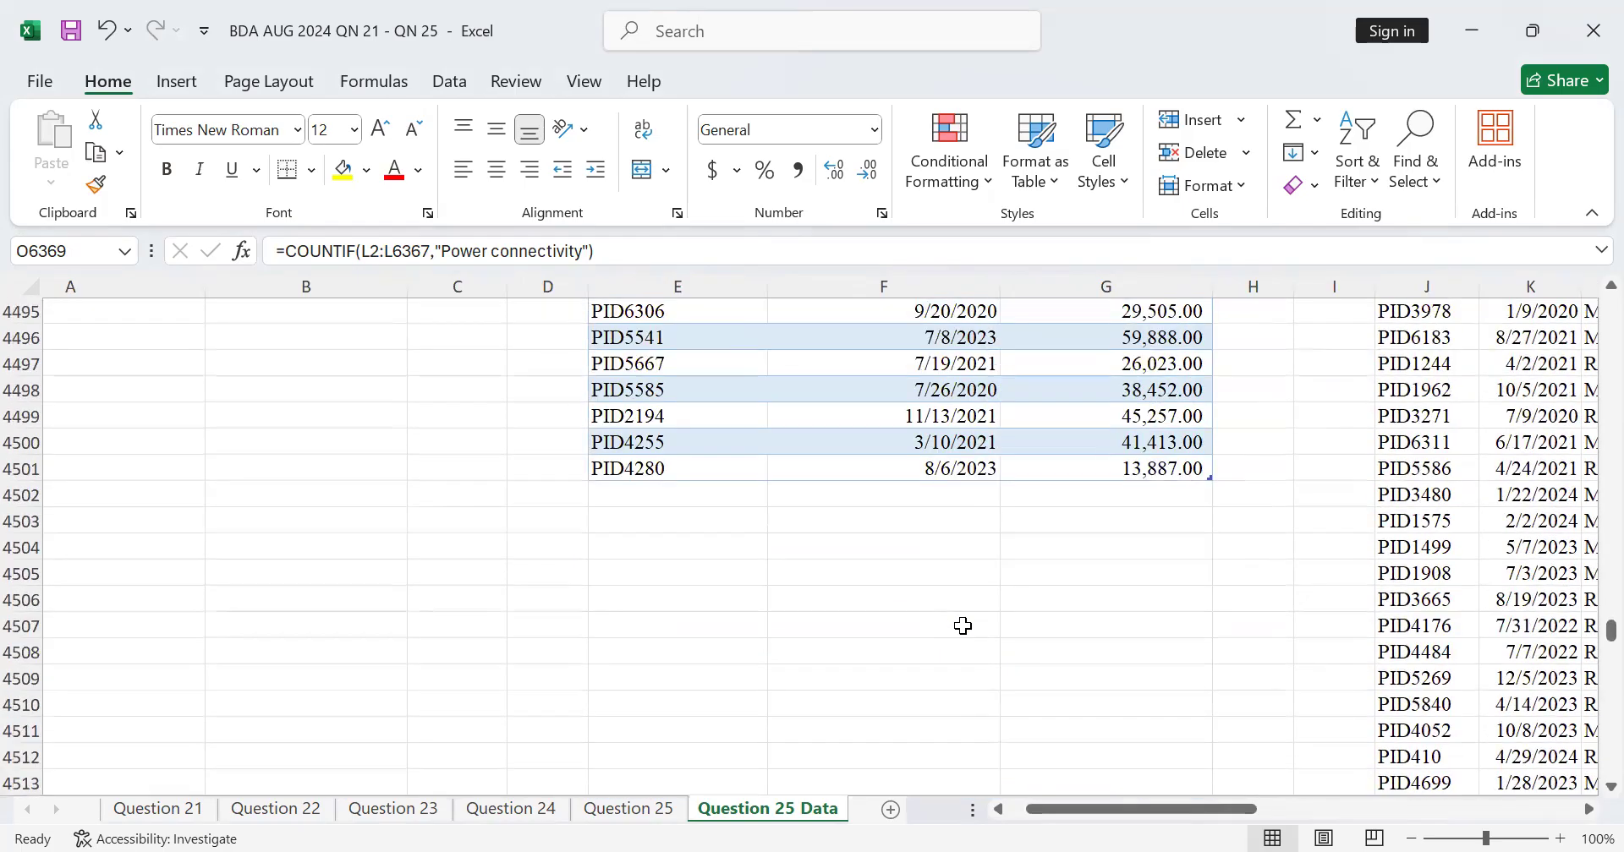
left_click(1078, 653)
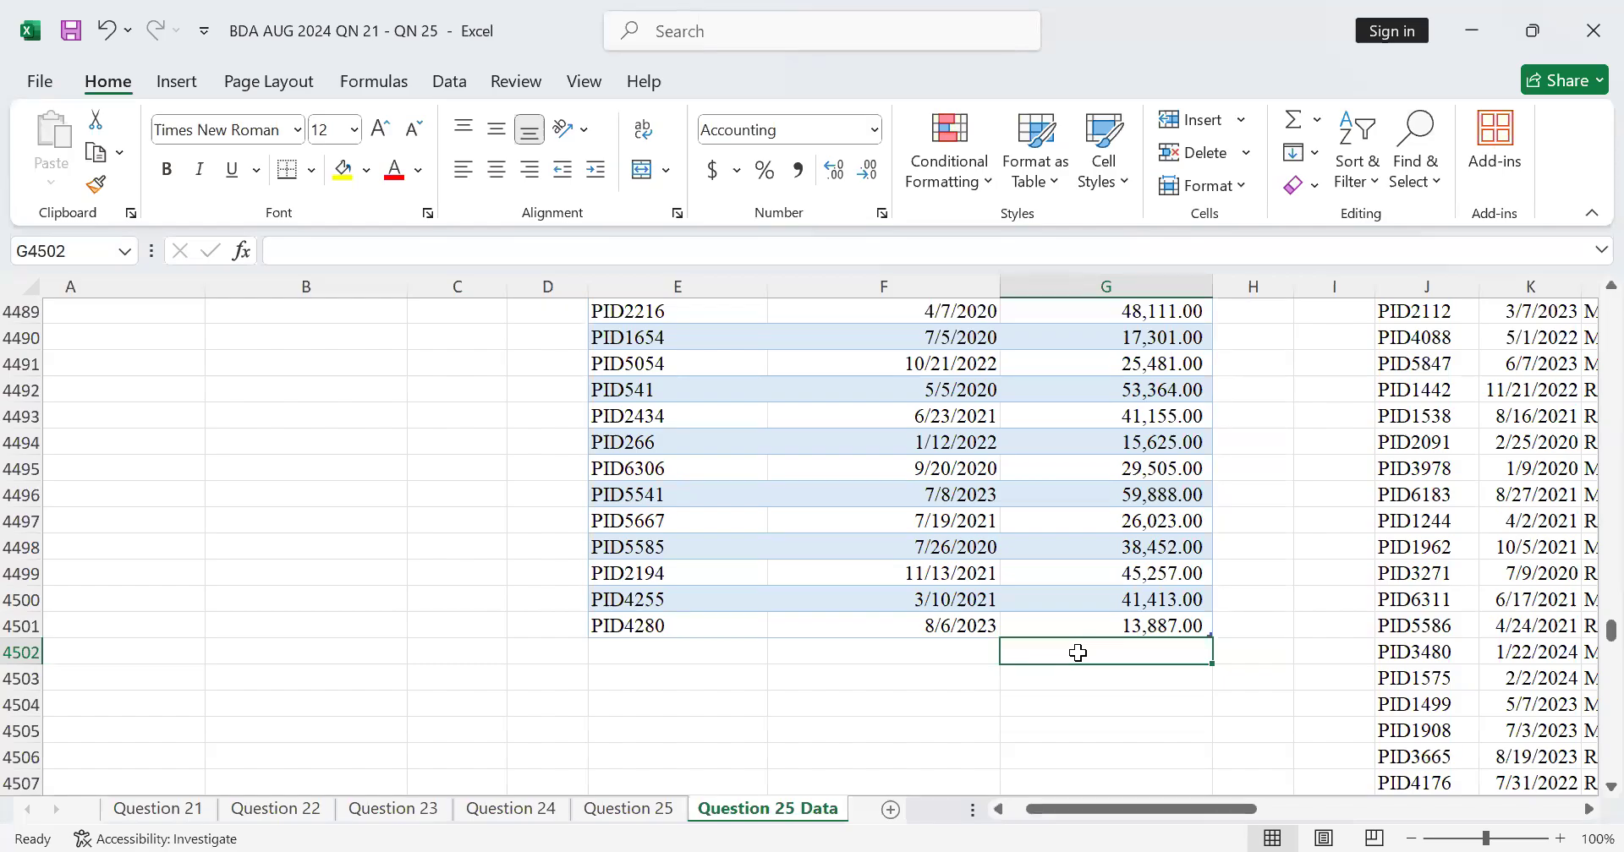
key("alt")
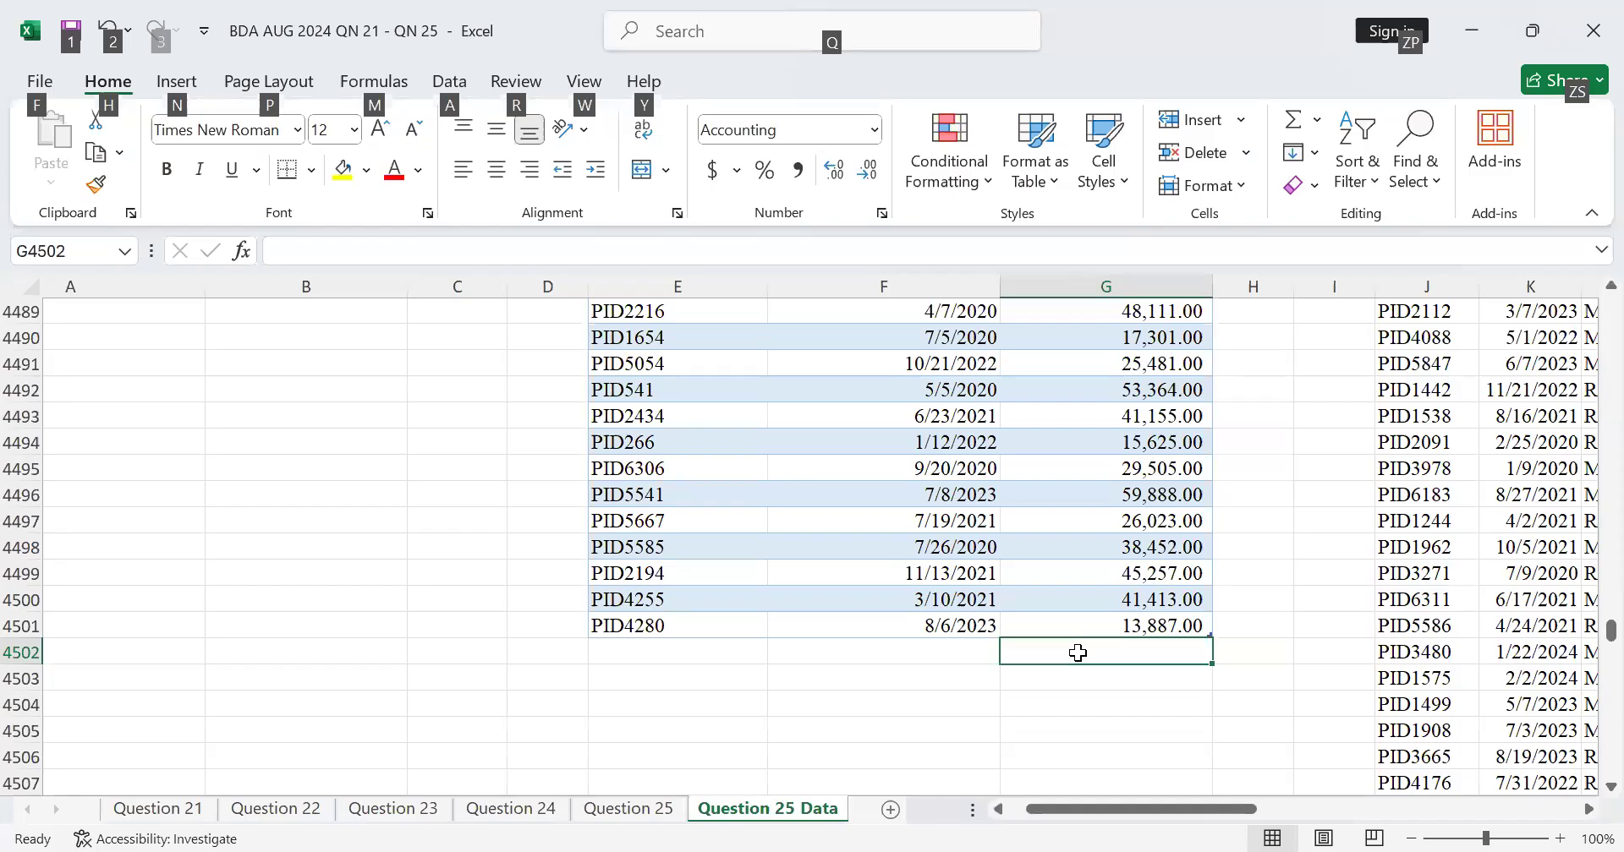
key("alt+equal")
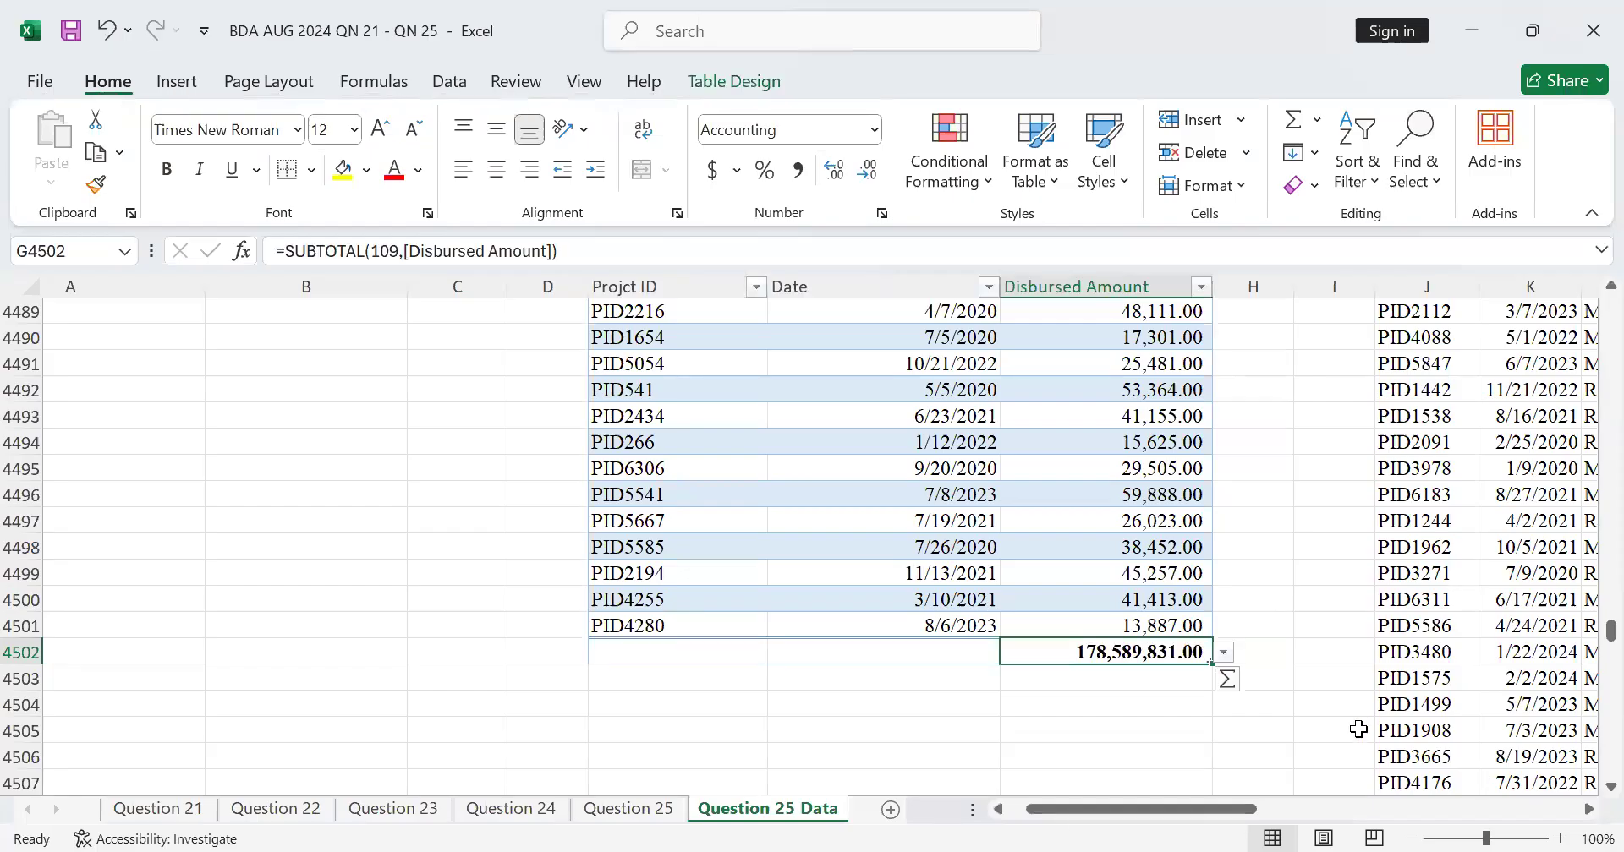
left_click(1139, 685)
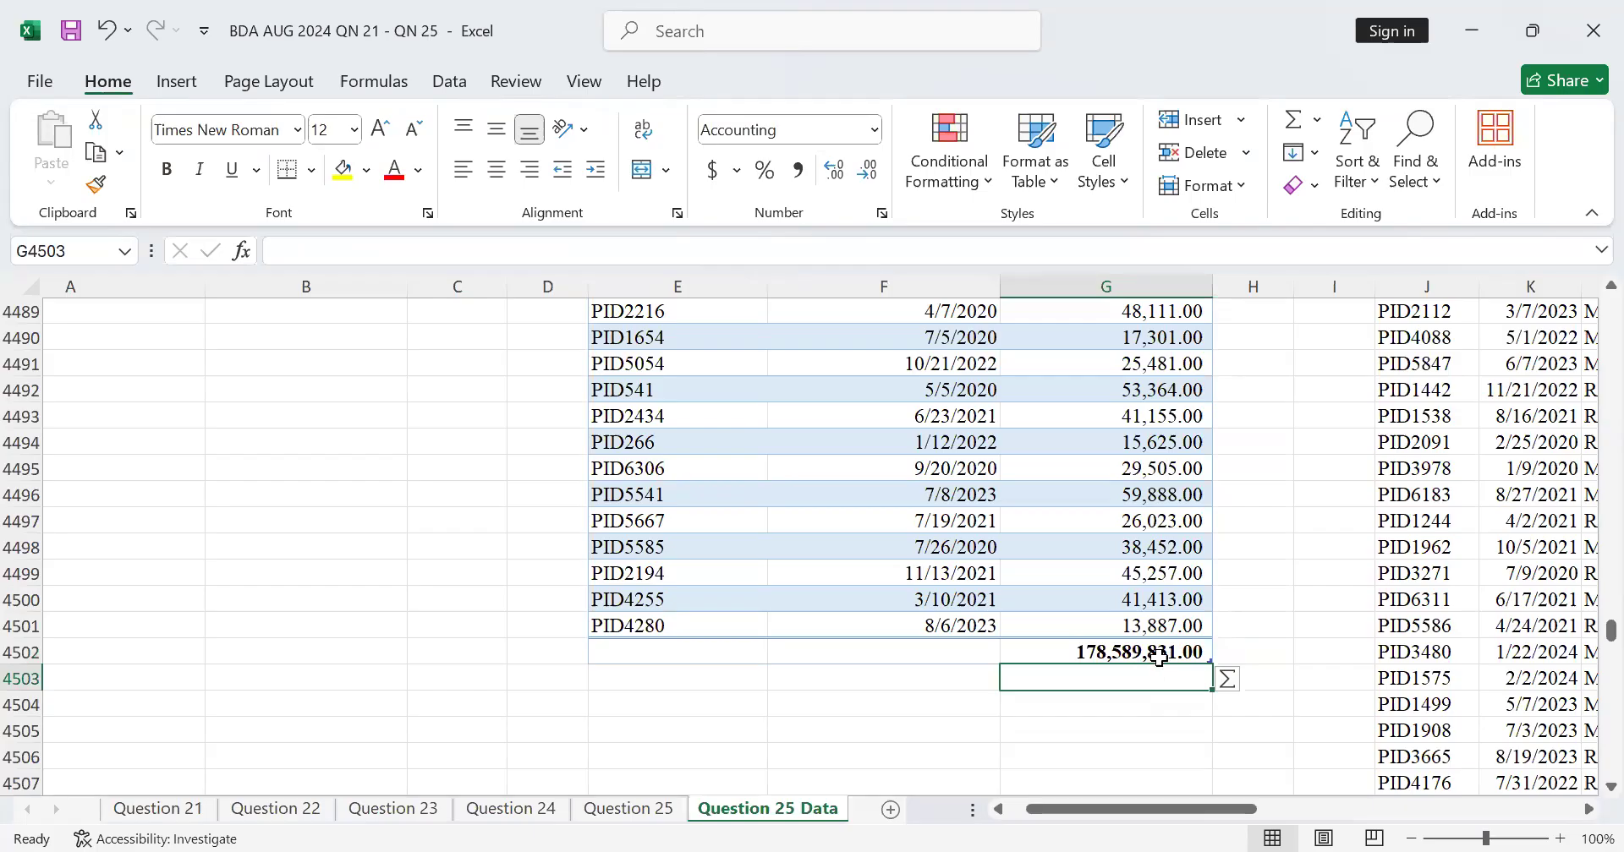
left_click(1167, 655)
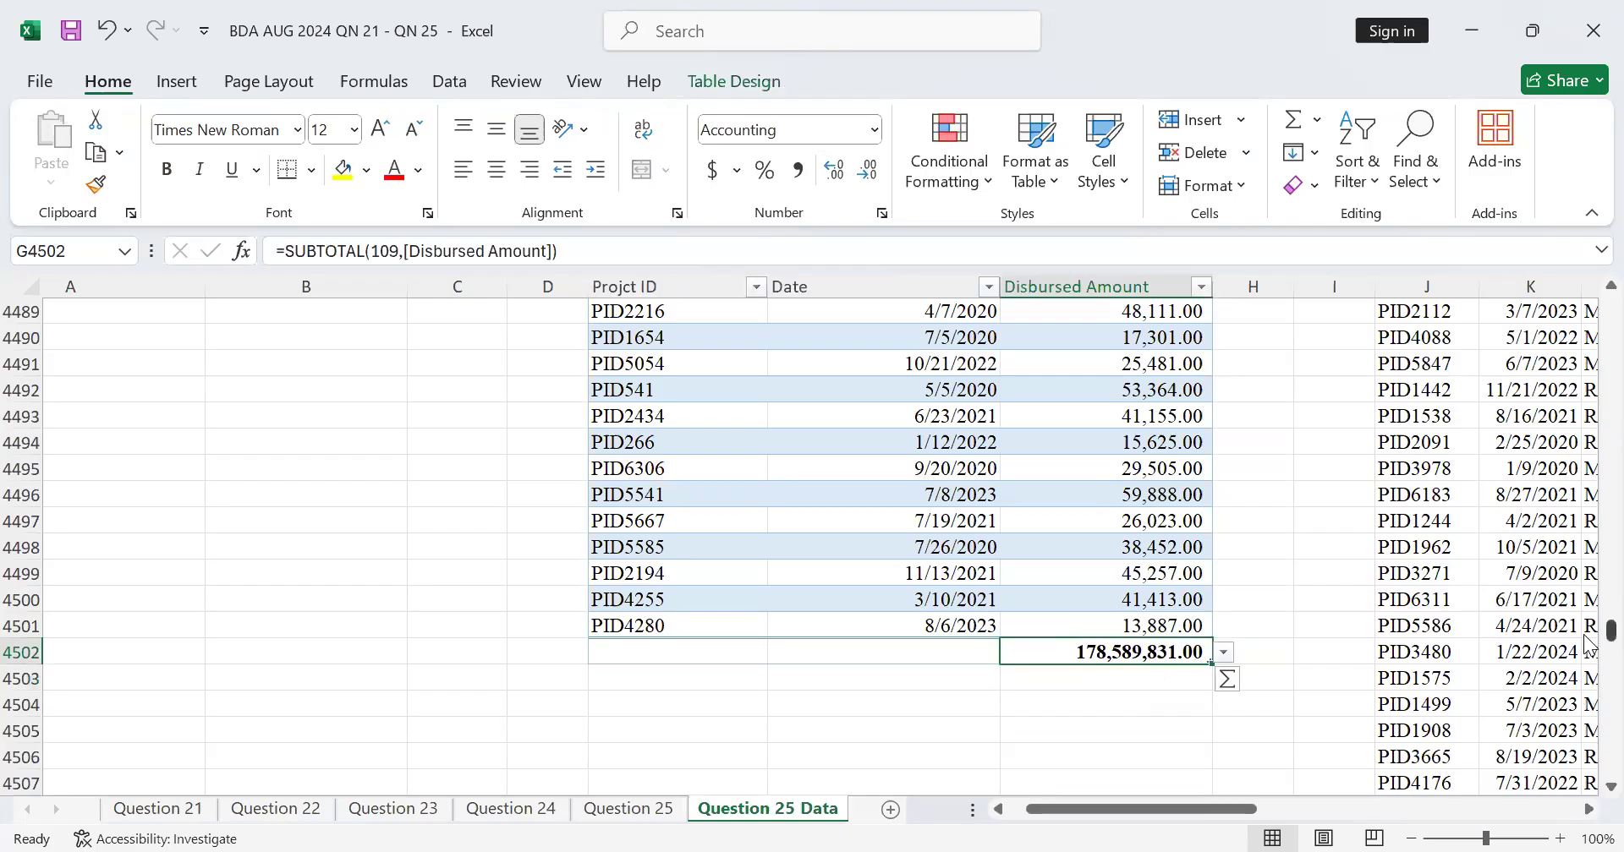
Link O6371, beside the National Treasury label, to the Disbursed Amount total in G4502 with =Table27[[#Totals],[Disbursed Amount]]
left_click_drag(1589, 644, 1590, 809)
left_click(1587, 809)
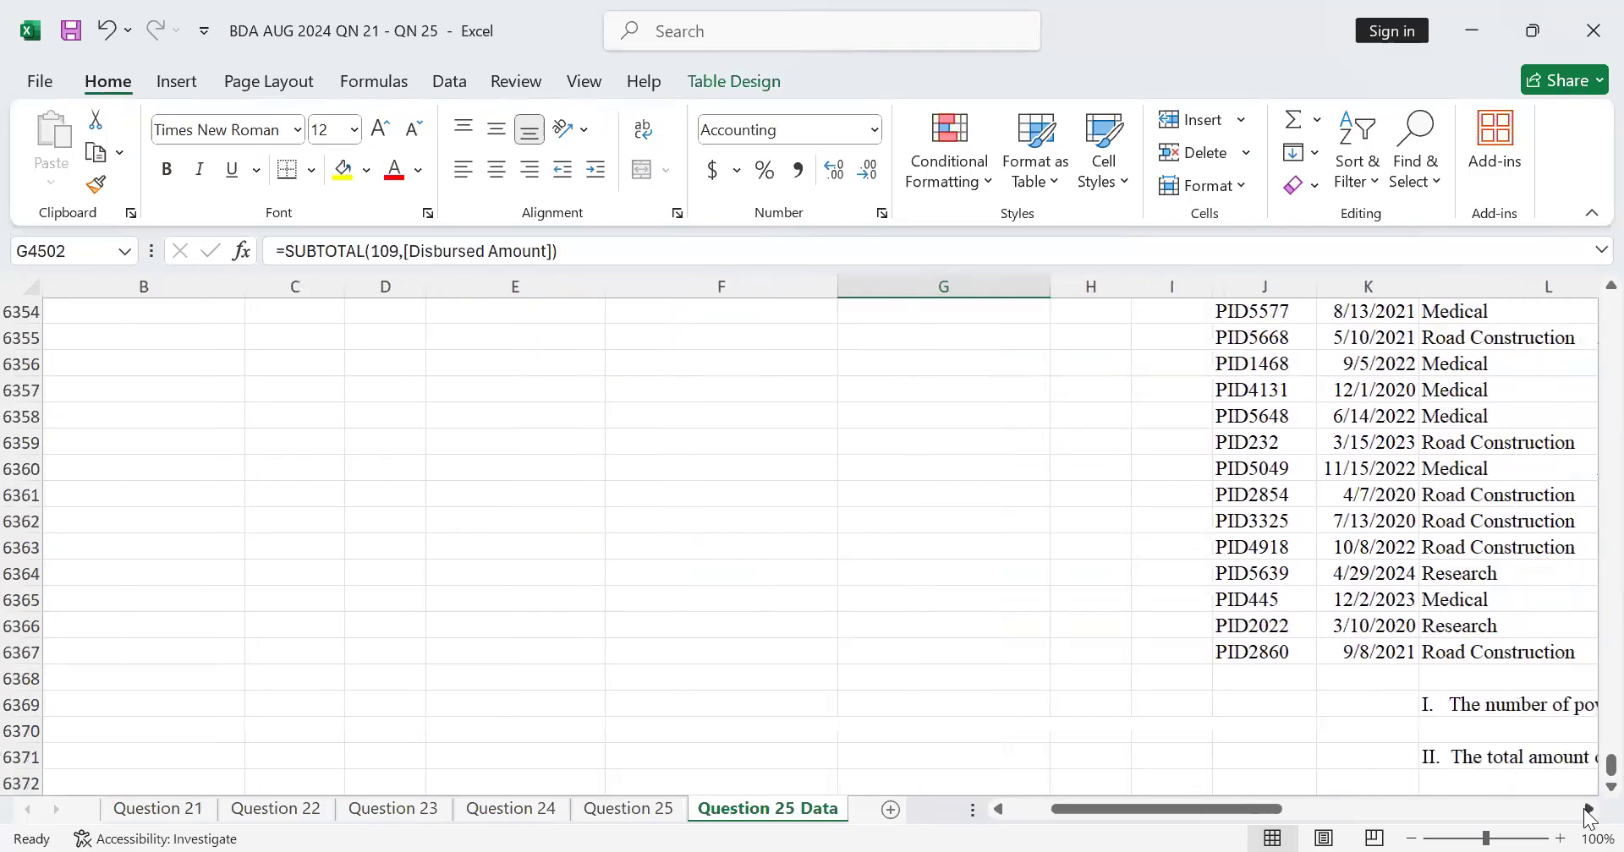
left_click(1587, 809)
left_click(1091, 757)
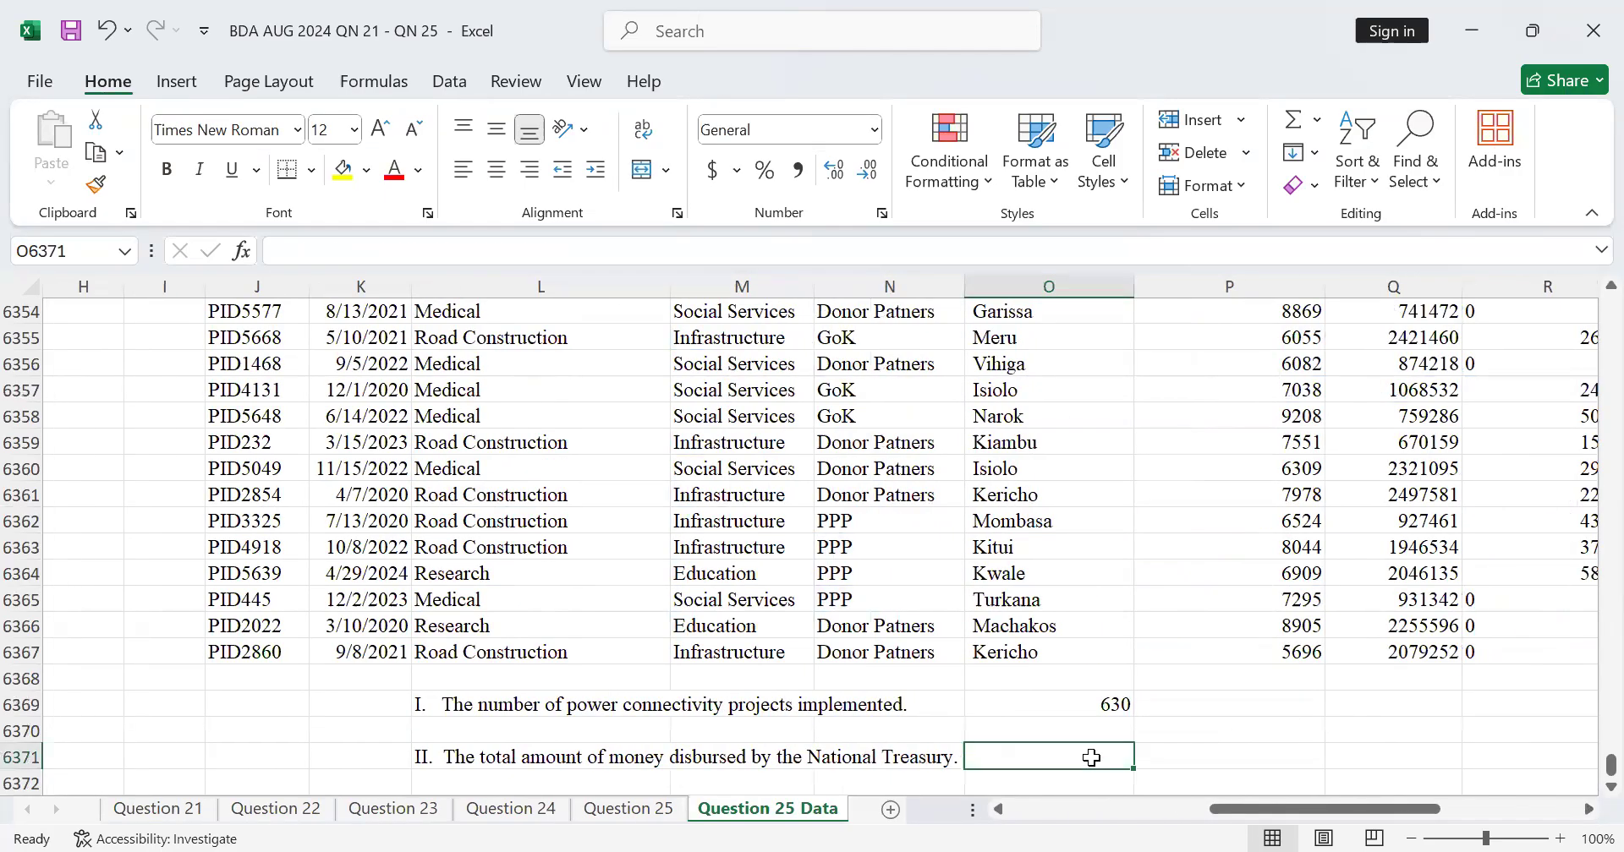
type("=")
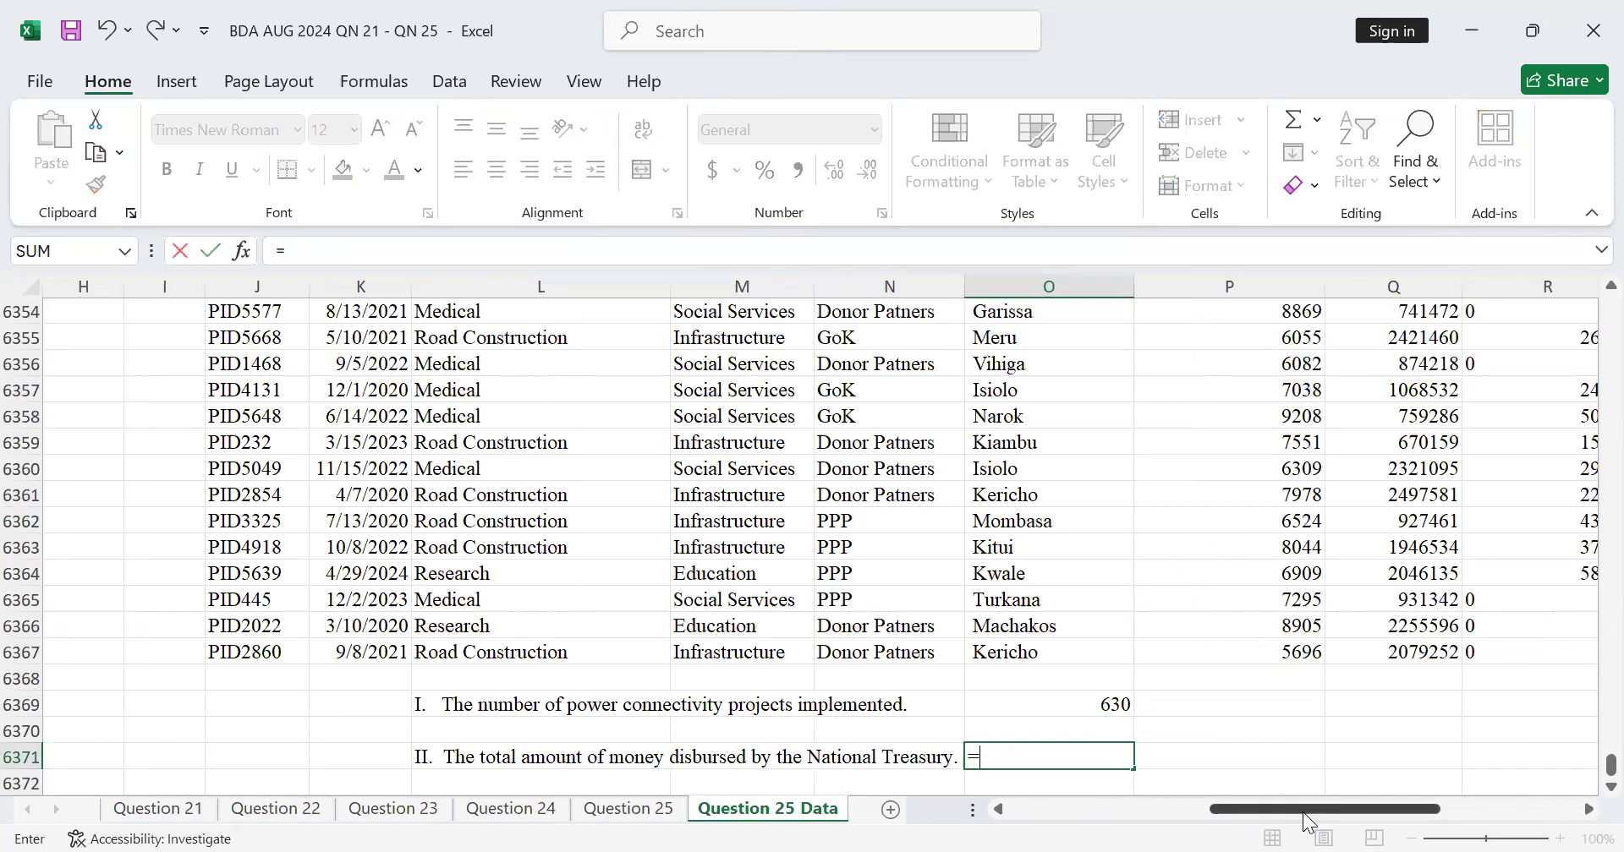
left_click_drag(1300, 809, 1043, 805)
scroll(1141, 732, "up", 12)
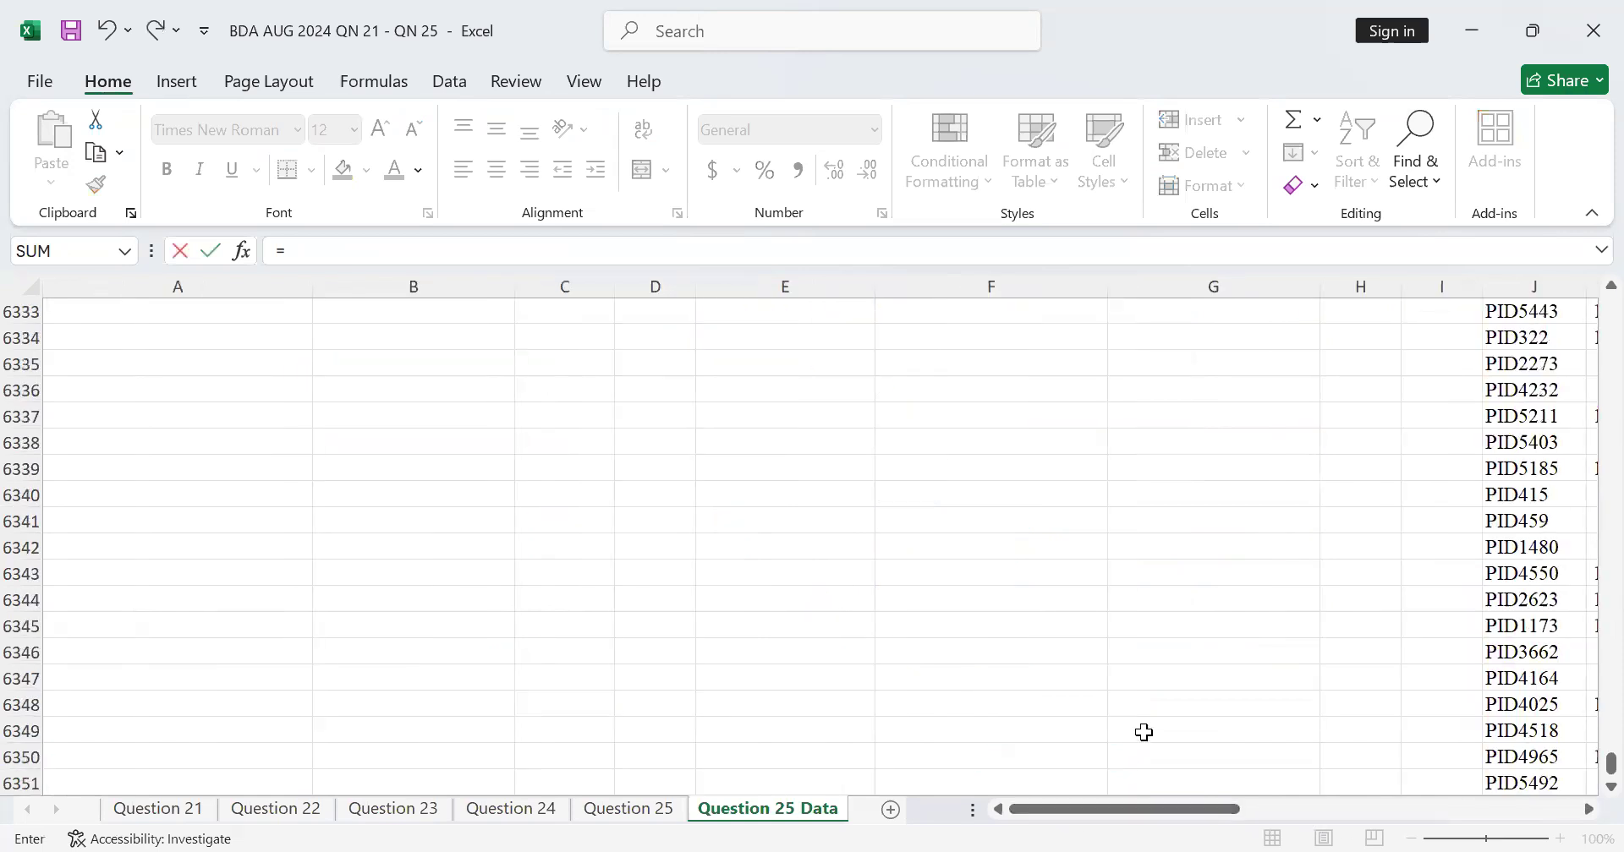
left_click_drag(1590, 761, 1588, 636)
scroll(1199, 548, "up", 20)
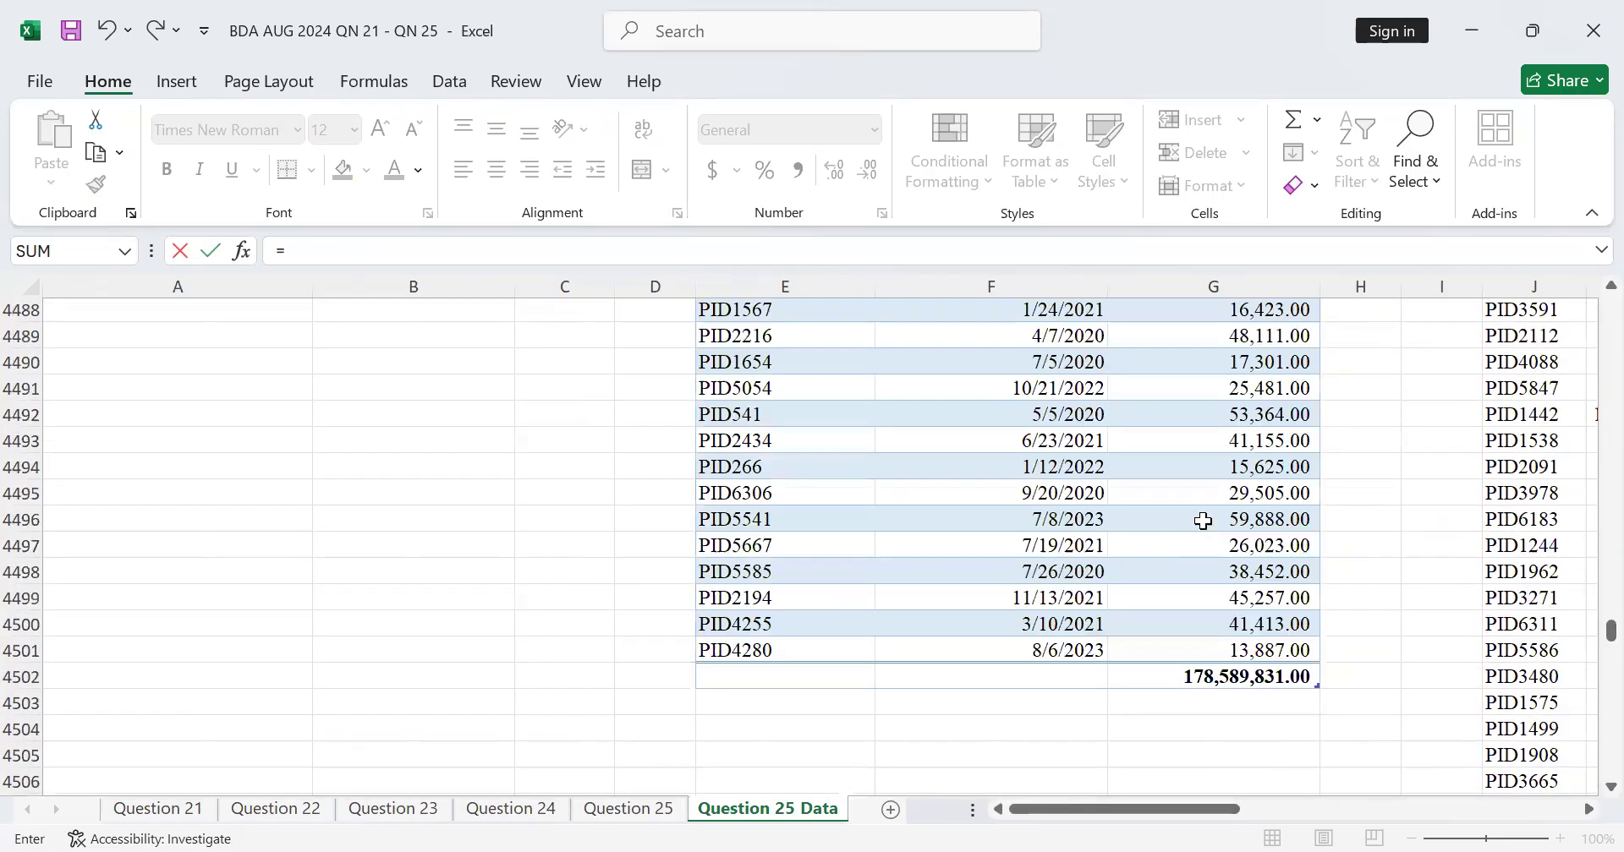
scroll(1292, 626, "down", 4)
left_click(1251, 756)
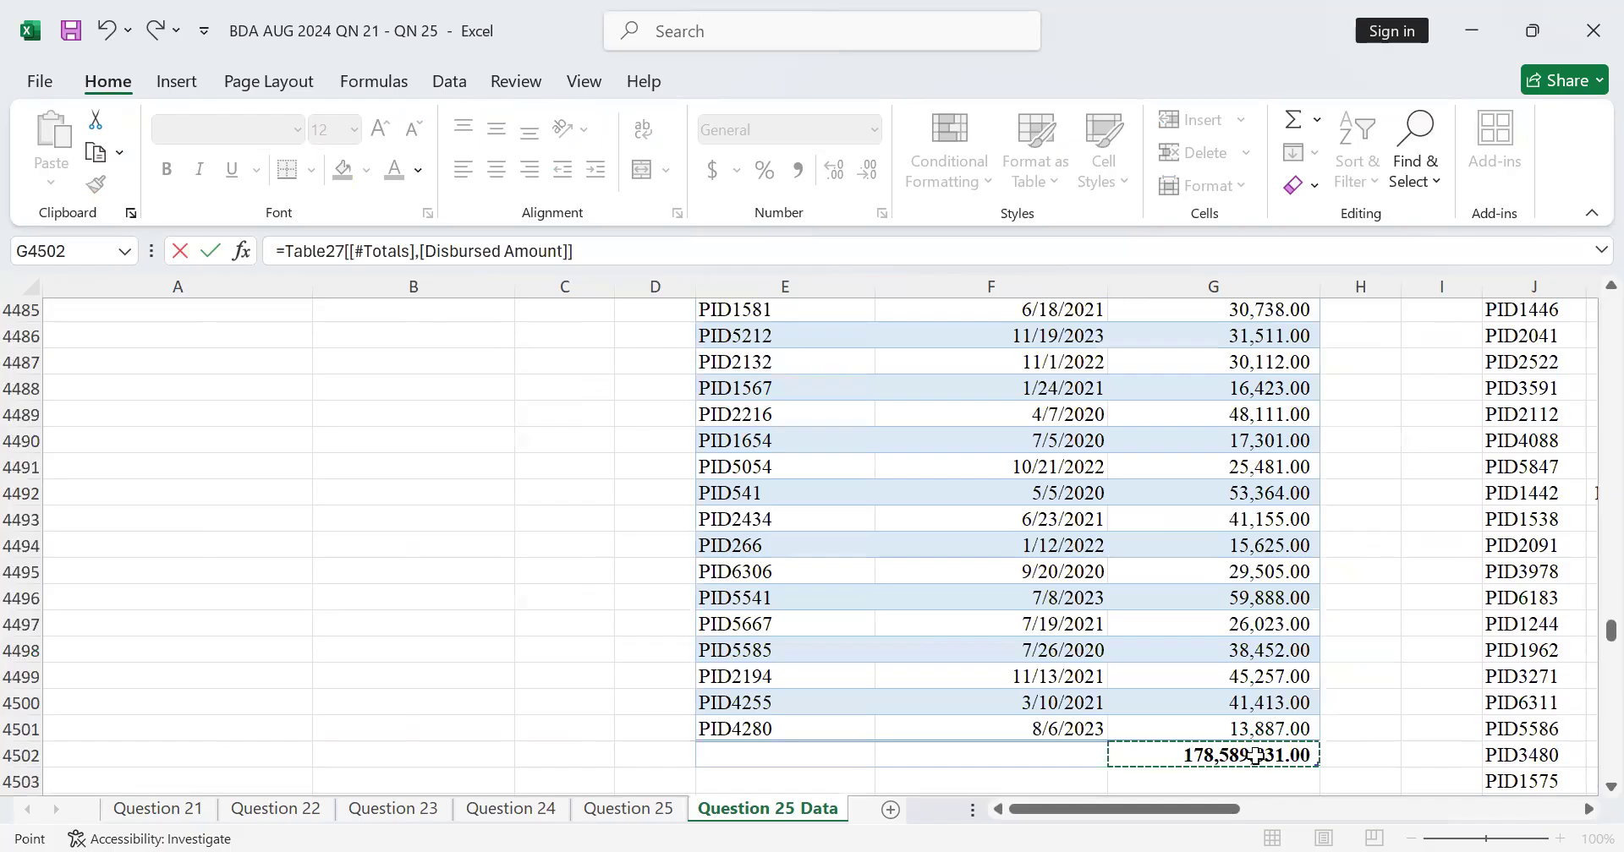
key("Return")
scroll(1505, 727, "down", 4)
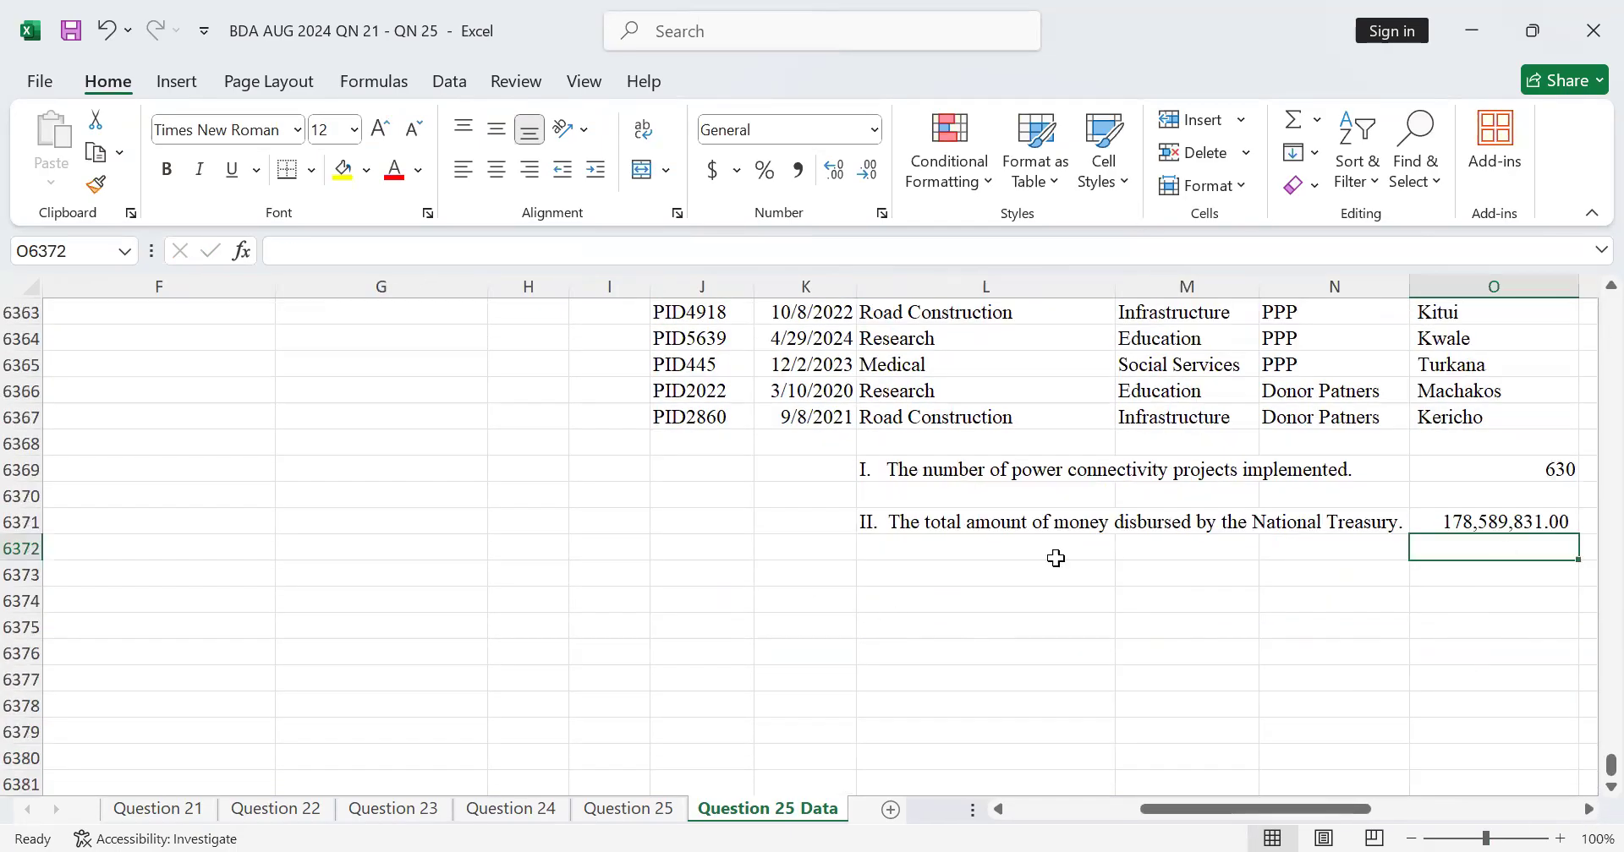
left_click(1458, 522)
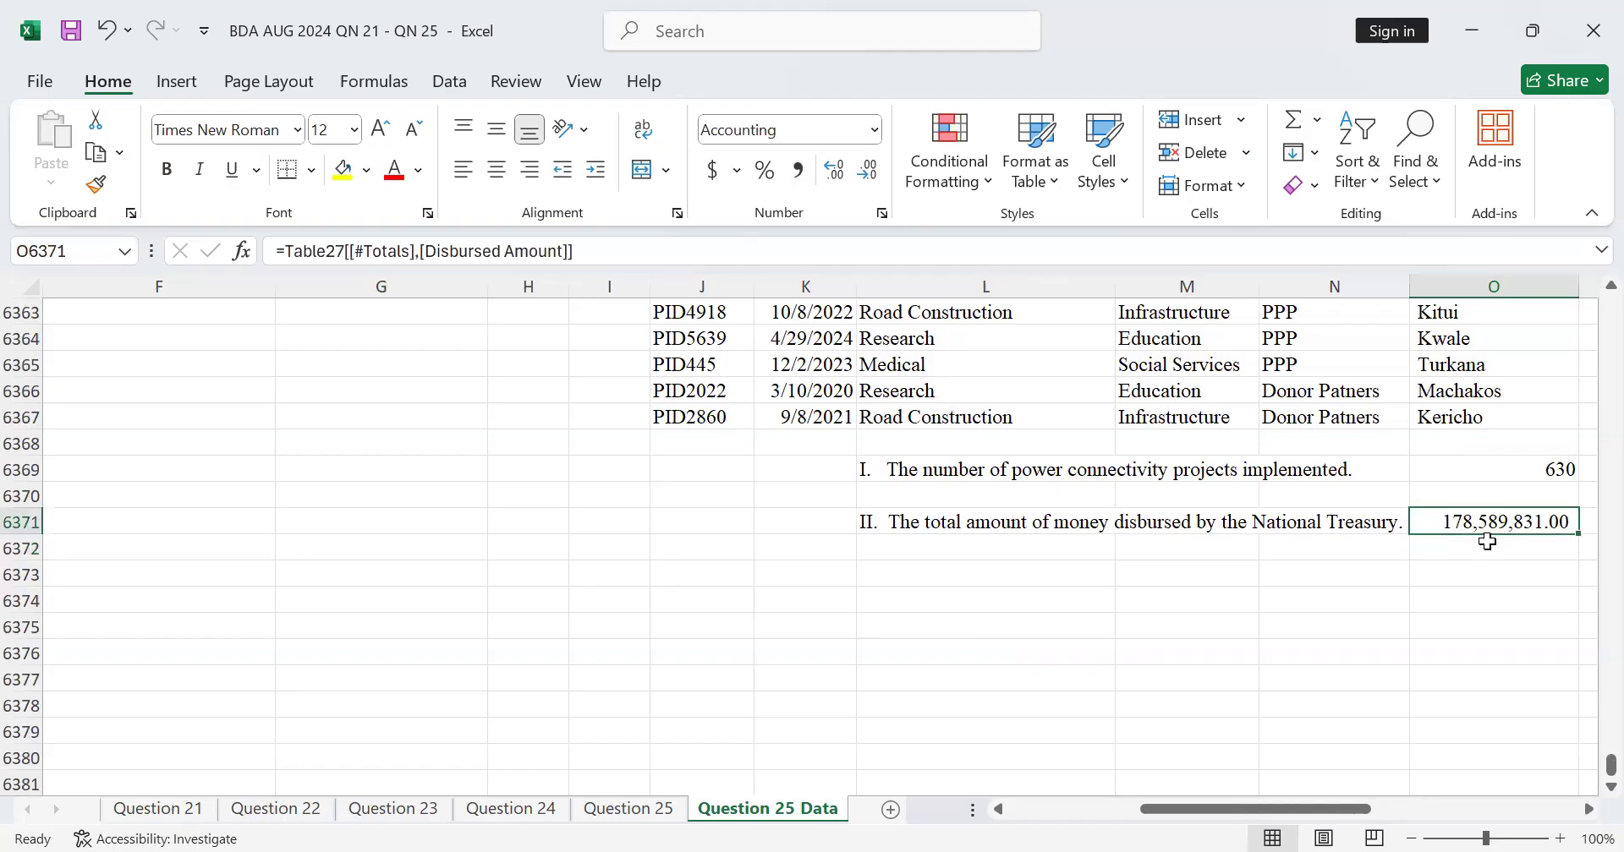
Link L6373 to the Question 25 sheet's item III label about the average Social Services budget in Nandi County with ='Question 25'!C21
left_click(875, 572)
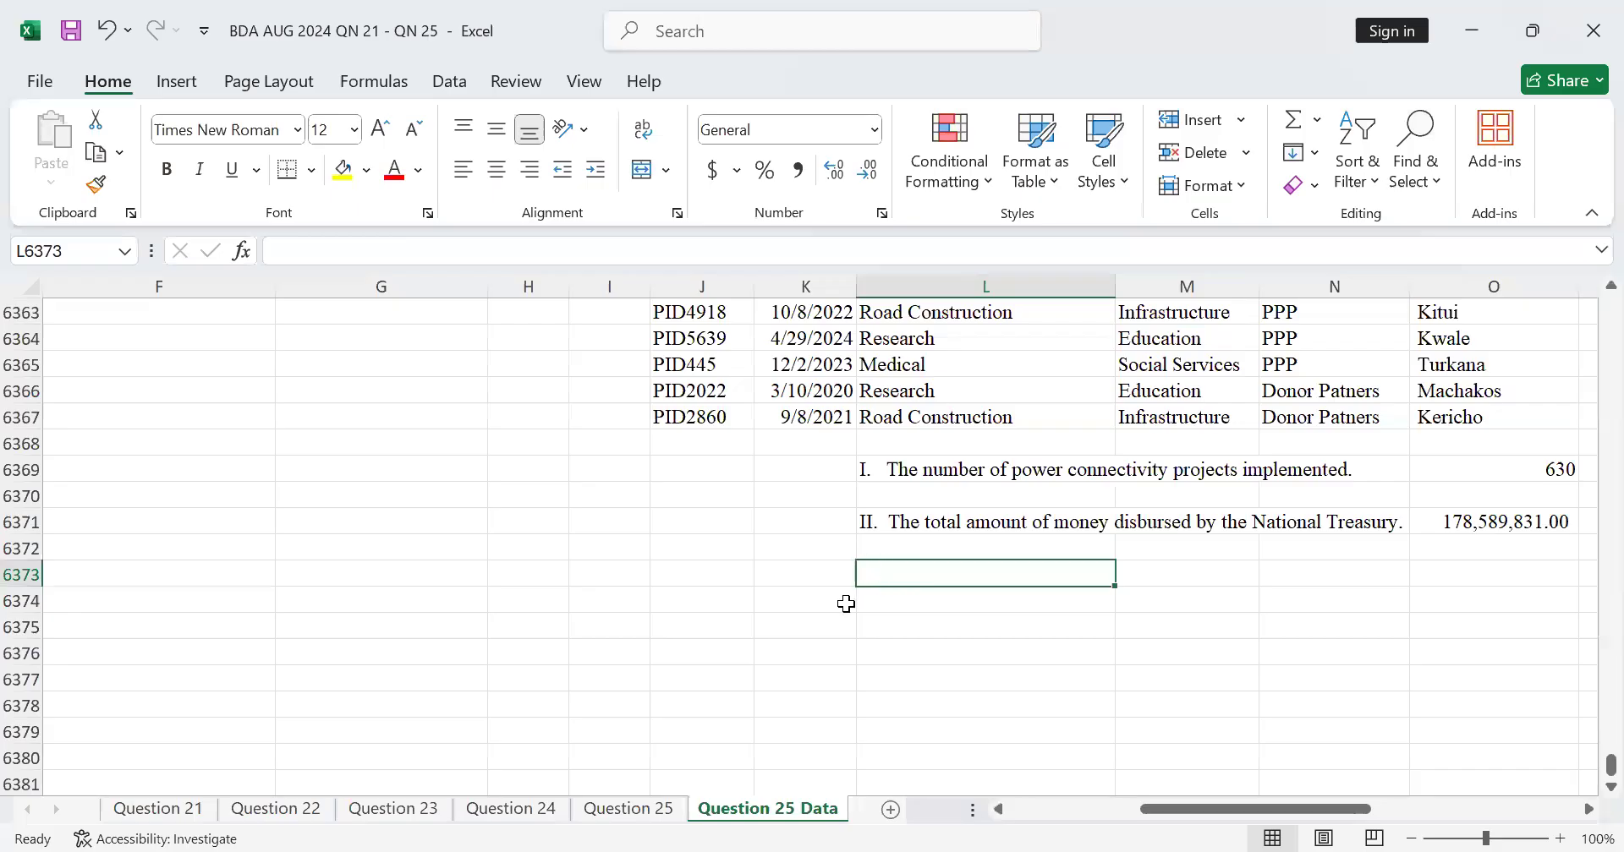
type("=")
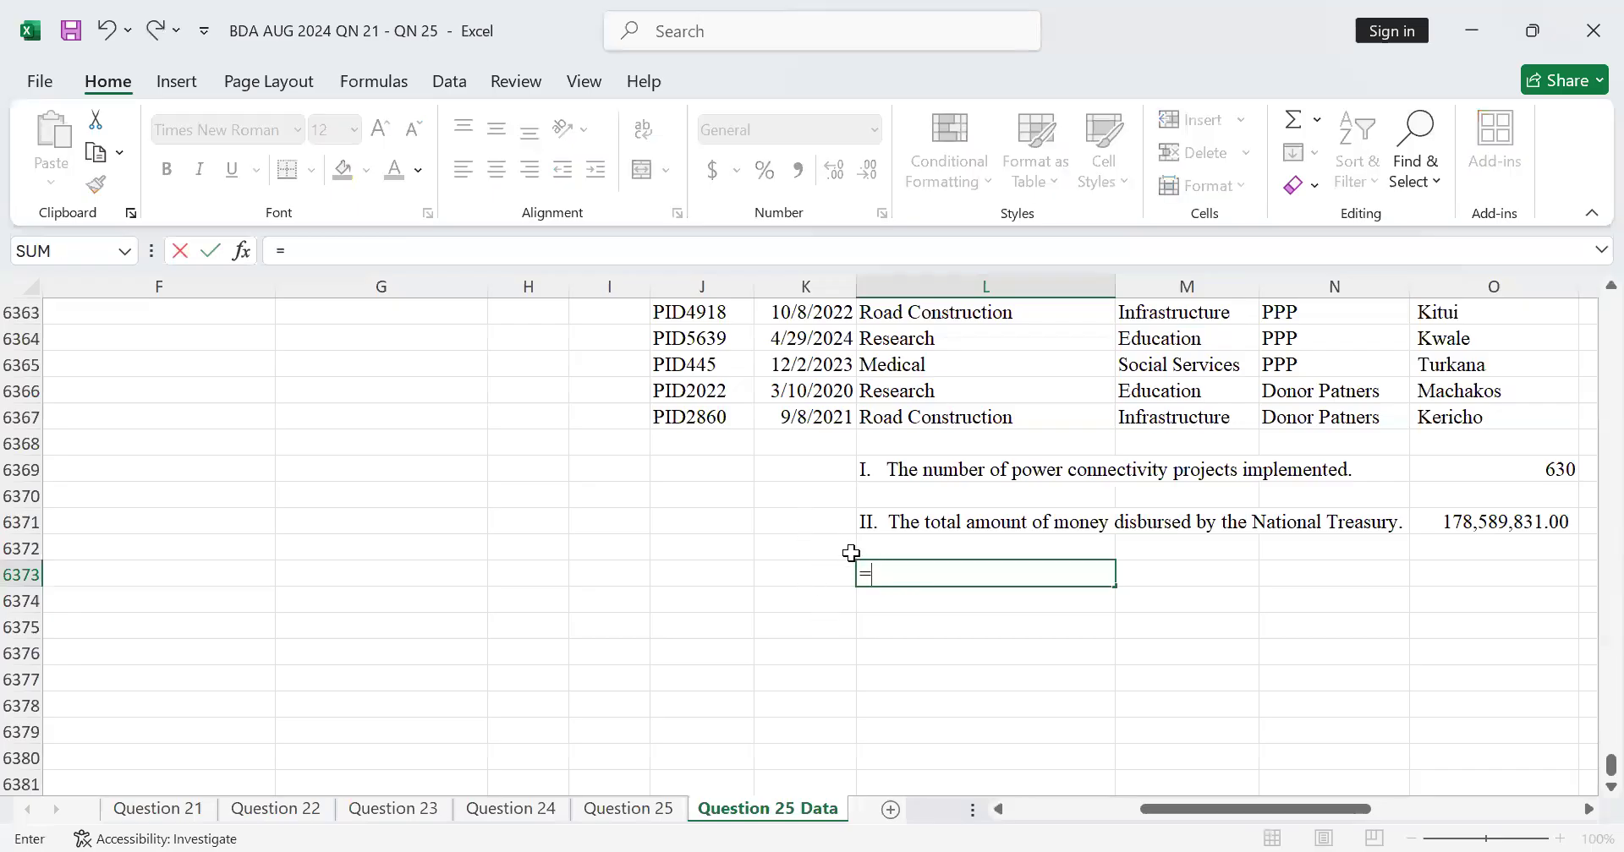
left_click(651, 811)
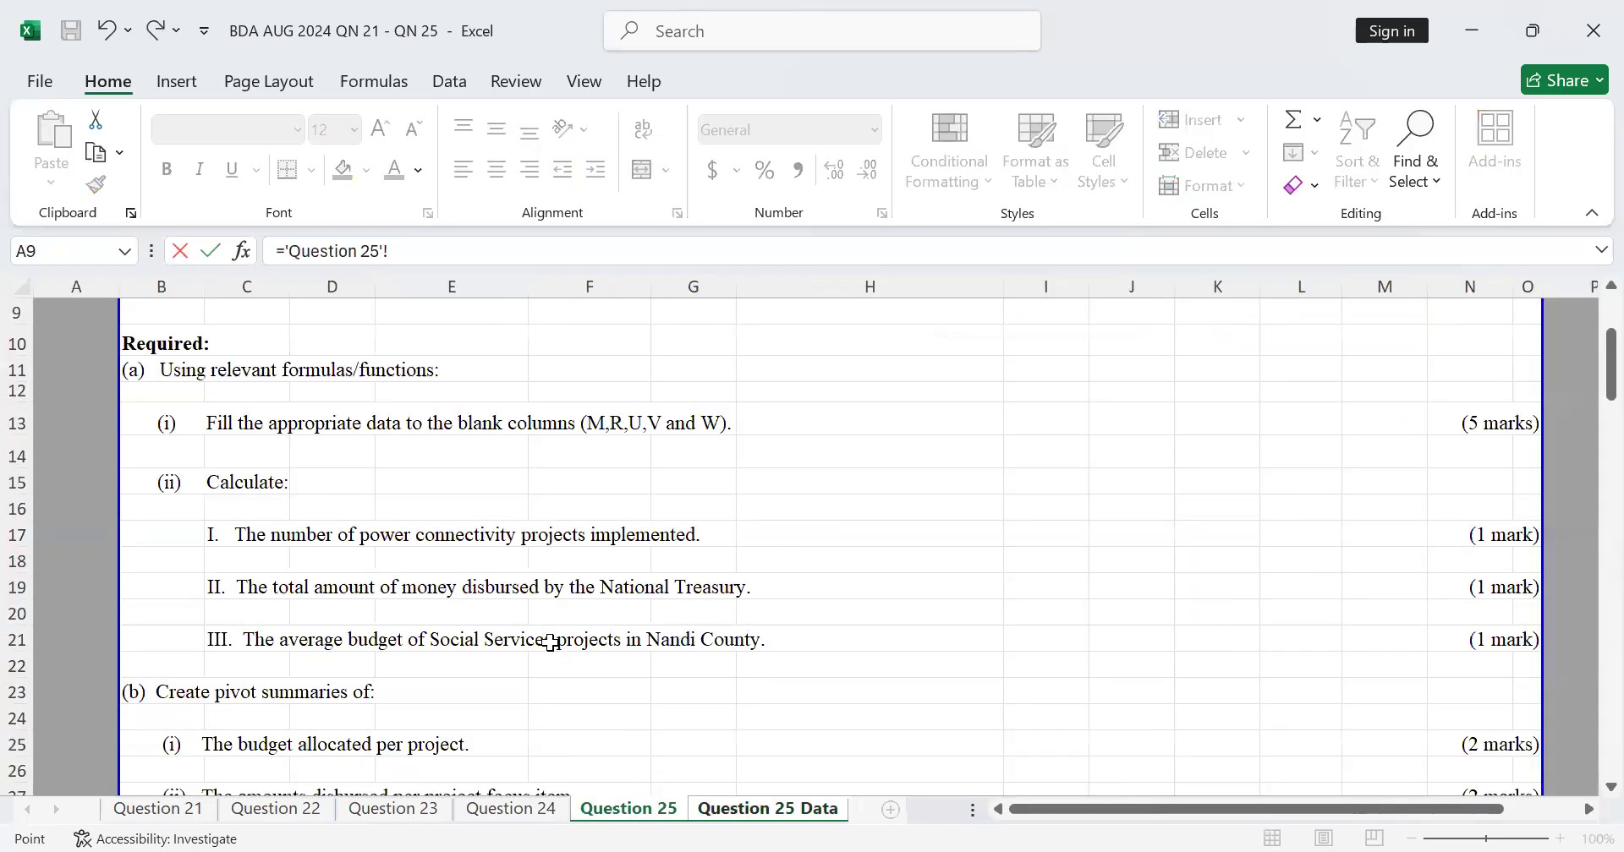
left_click(241, 636)
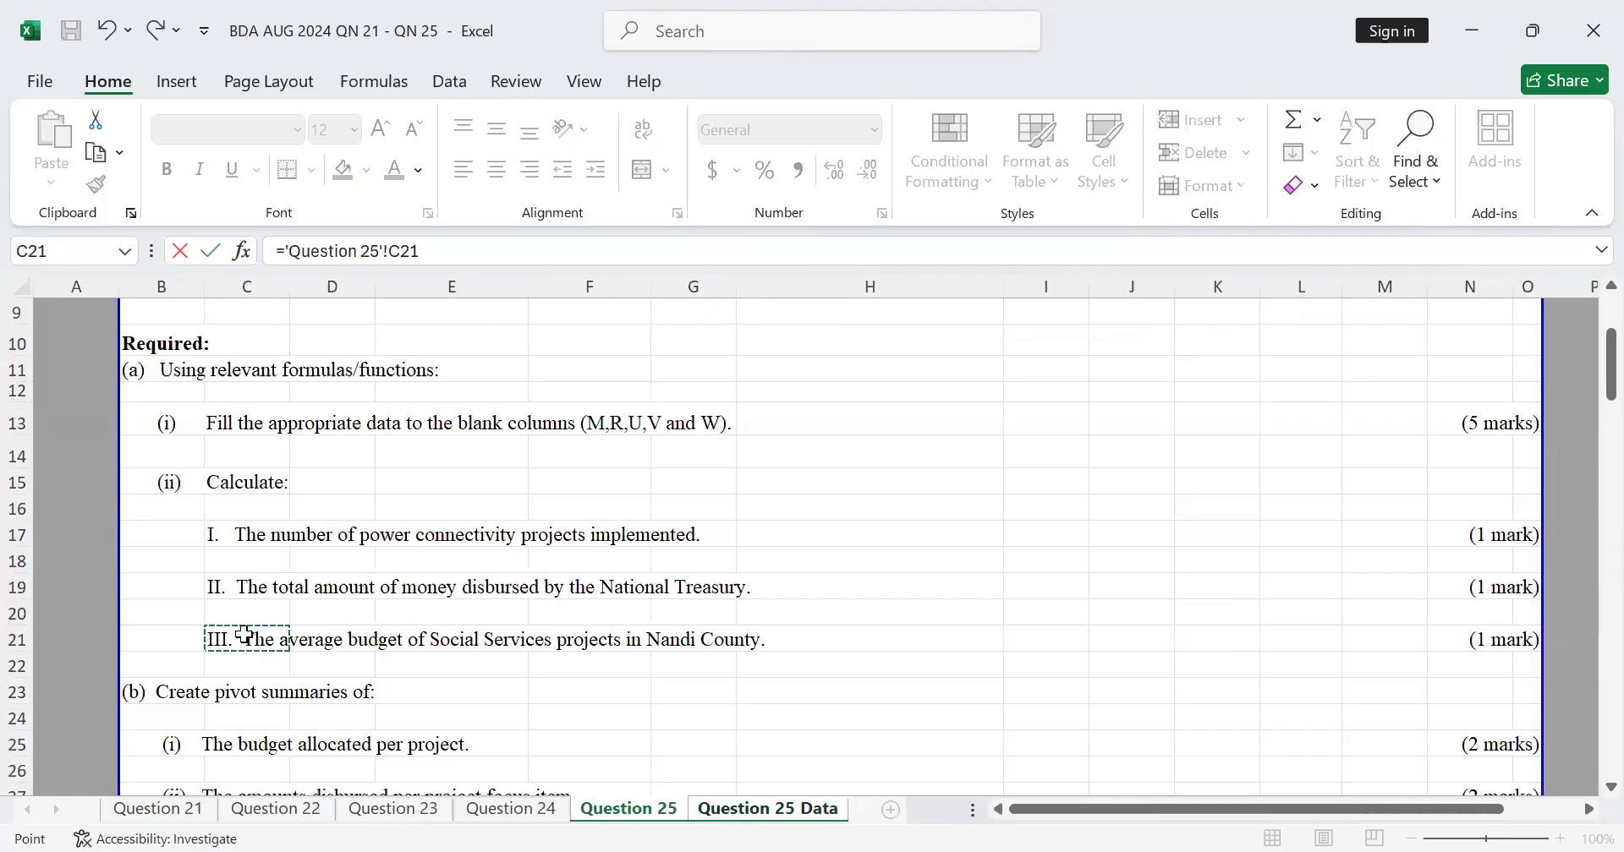
key("Return")
left_click(1324, 583)
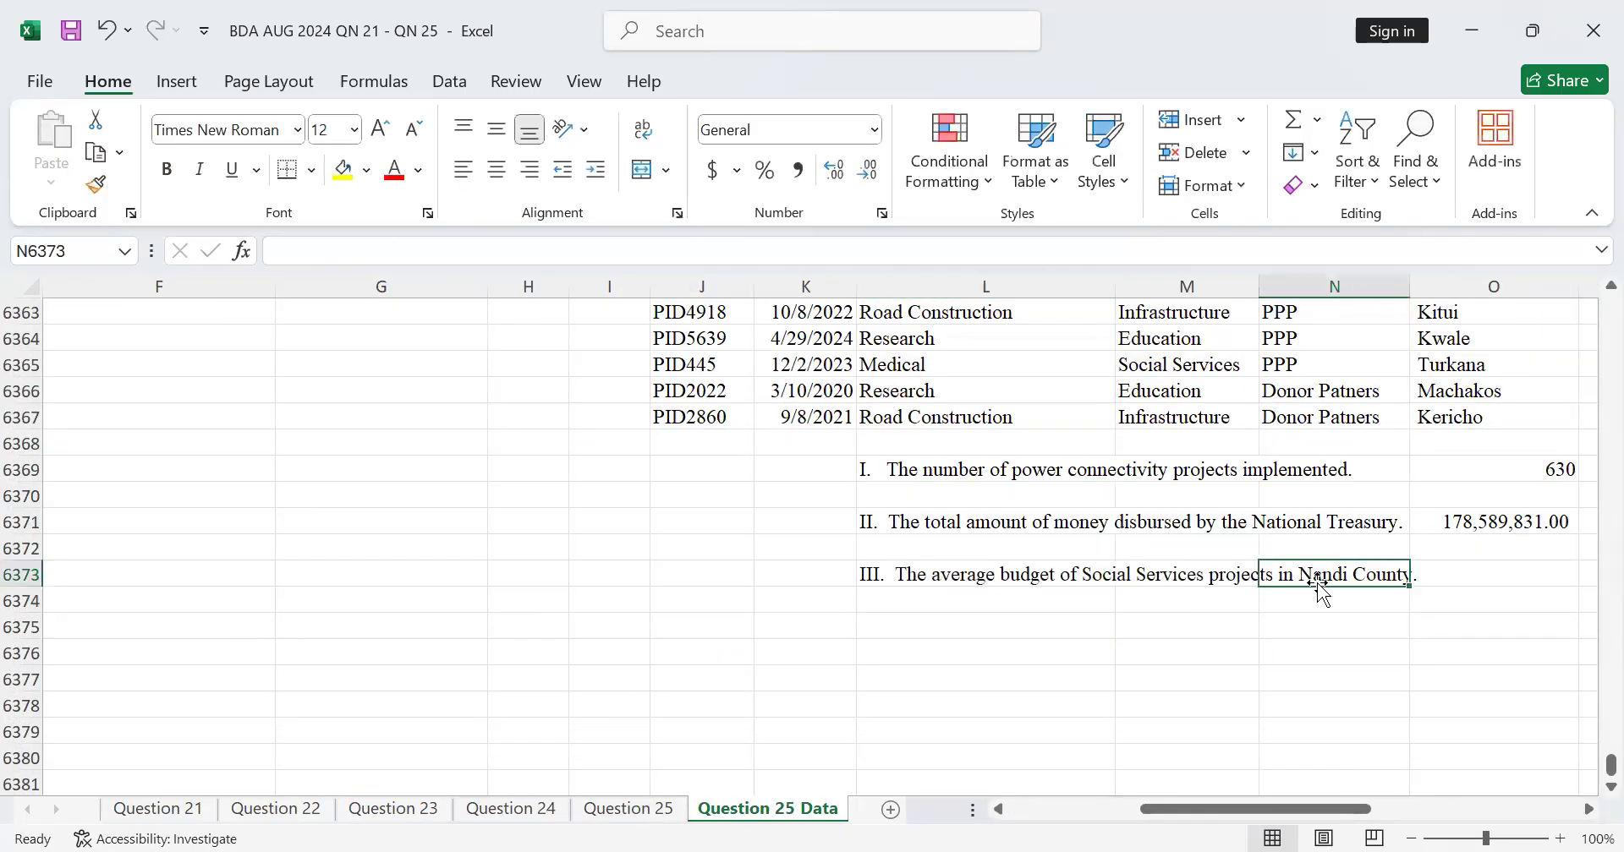
left_click(962, 592)
left_click(959, 579)
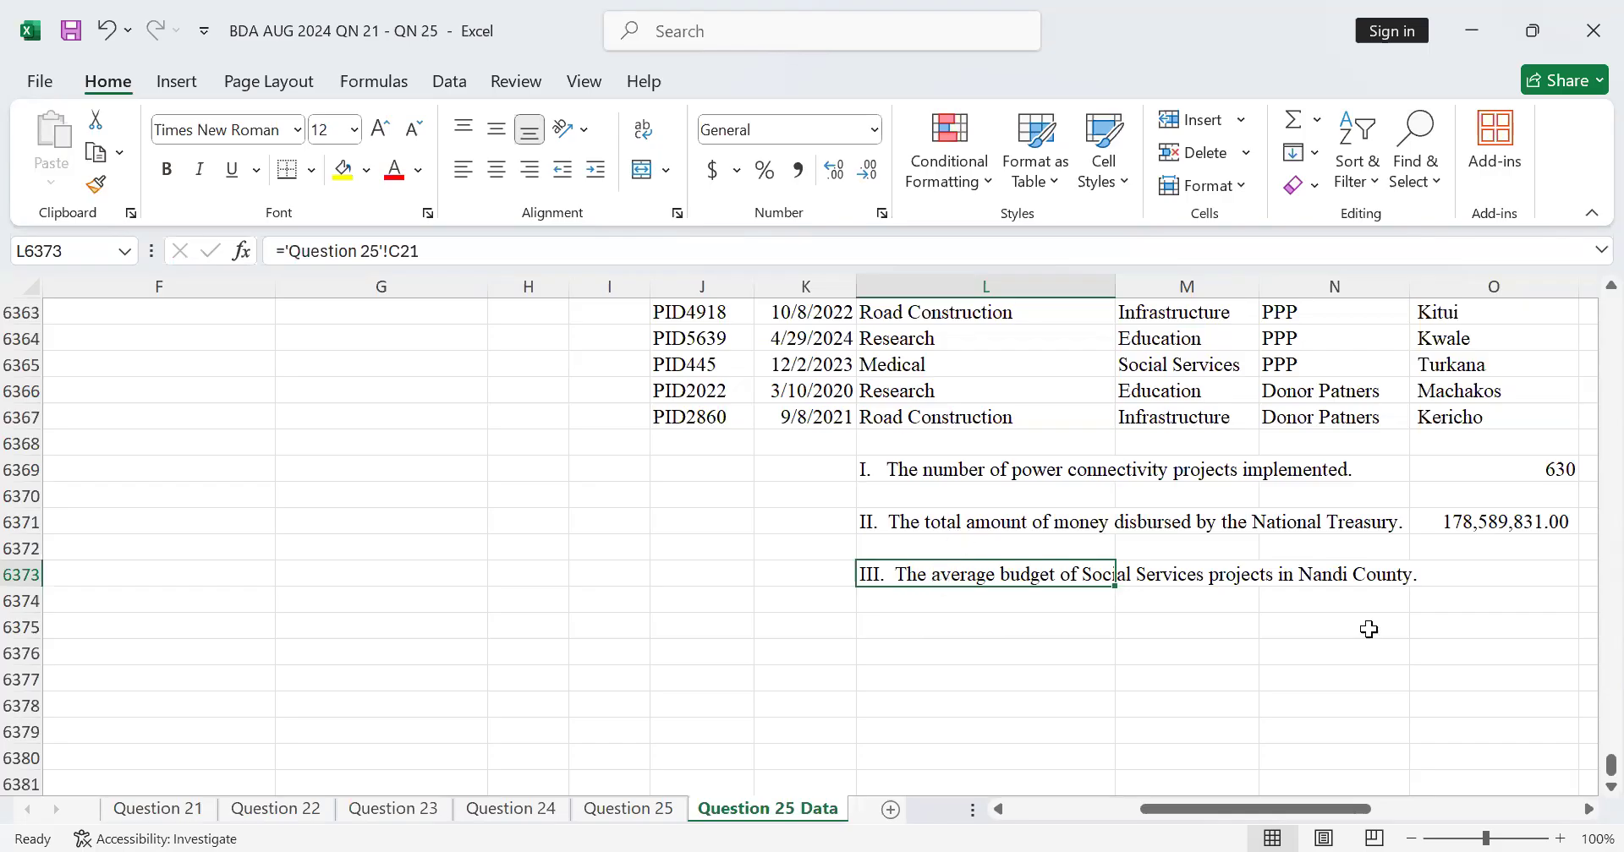
Start an AVERAGEIFS formula in O6373, beside the item III label
left_click(1491, 574)
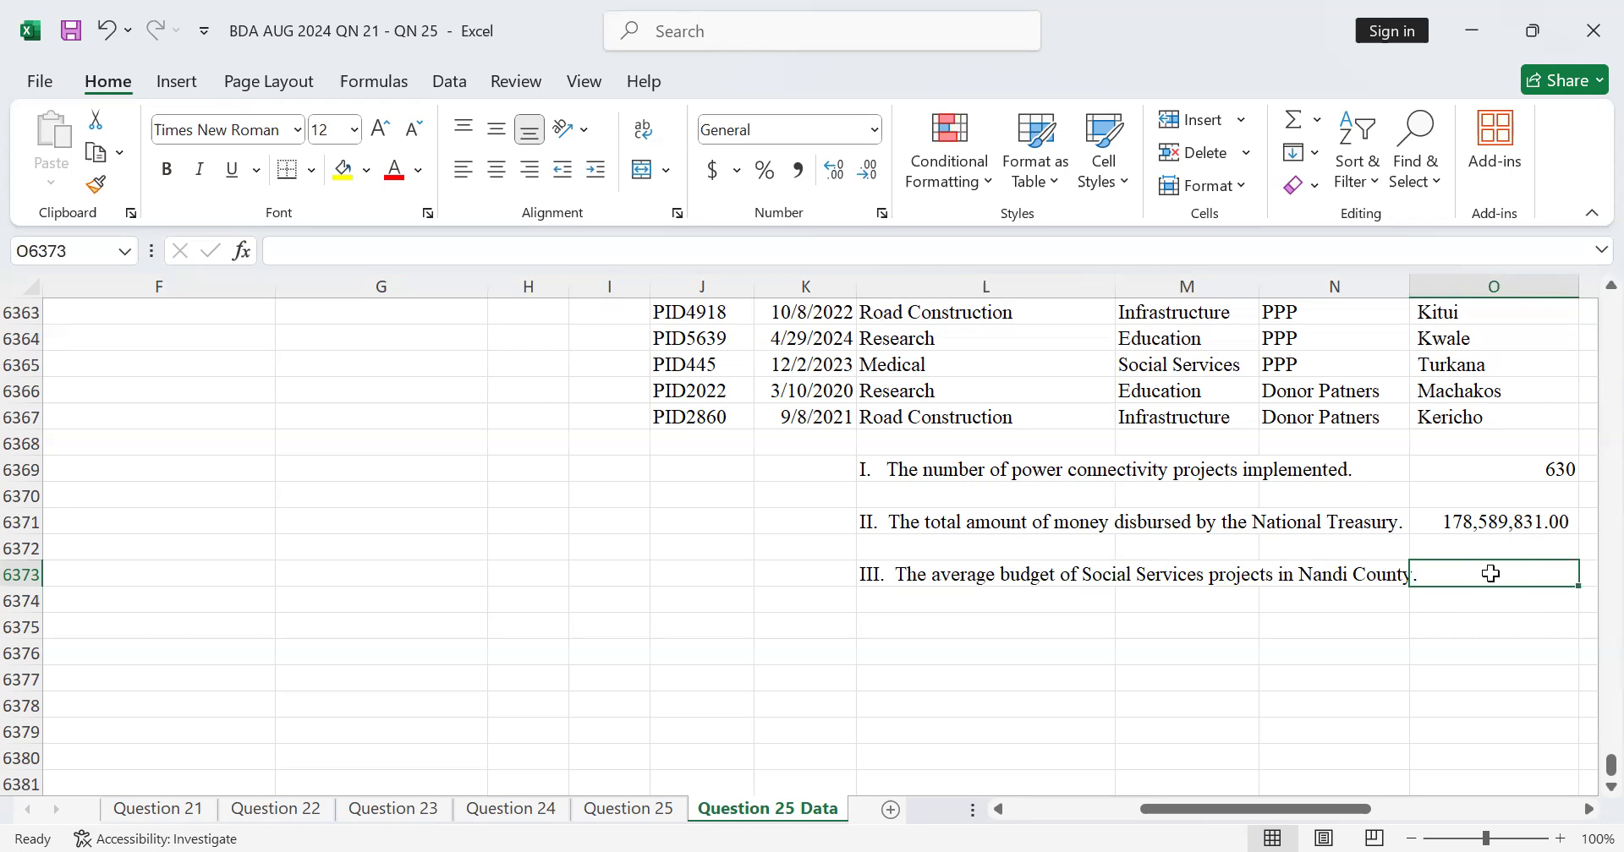
type("=")
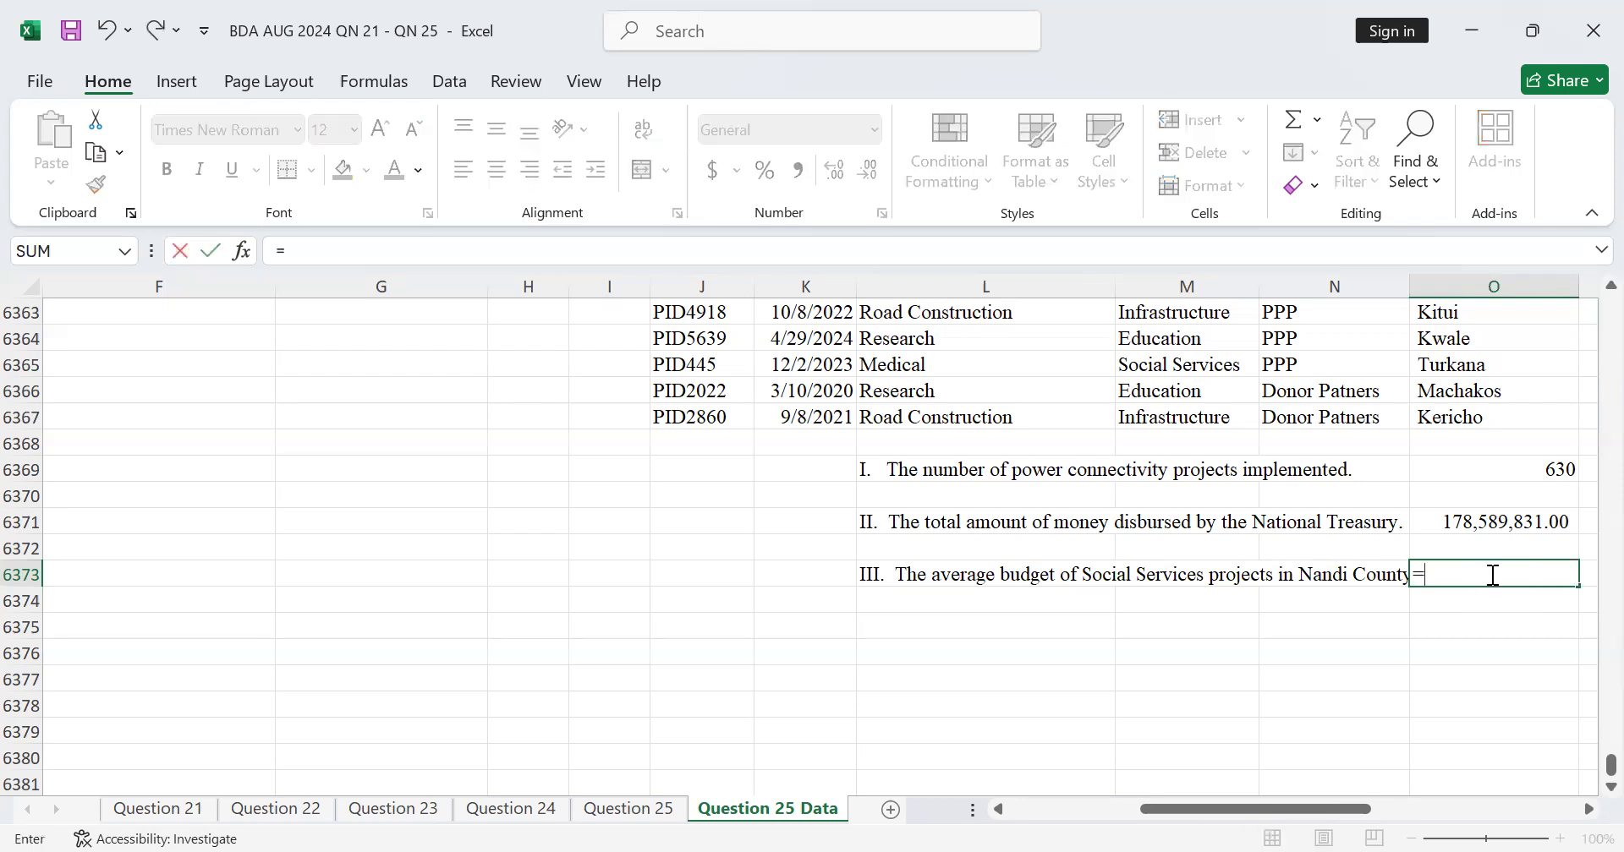
type("aver")
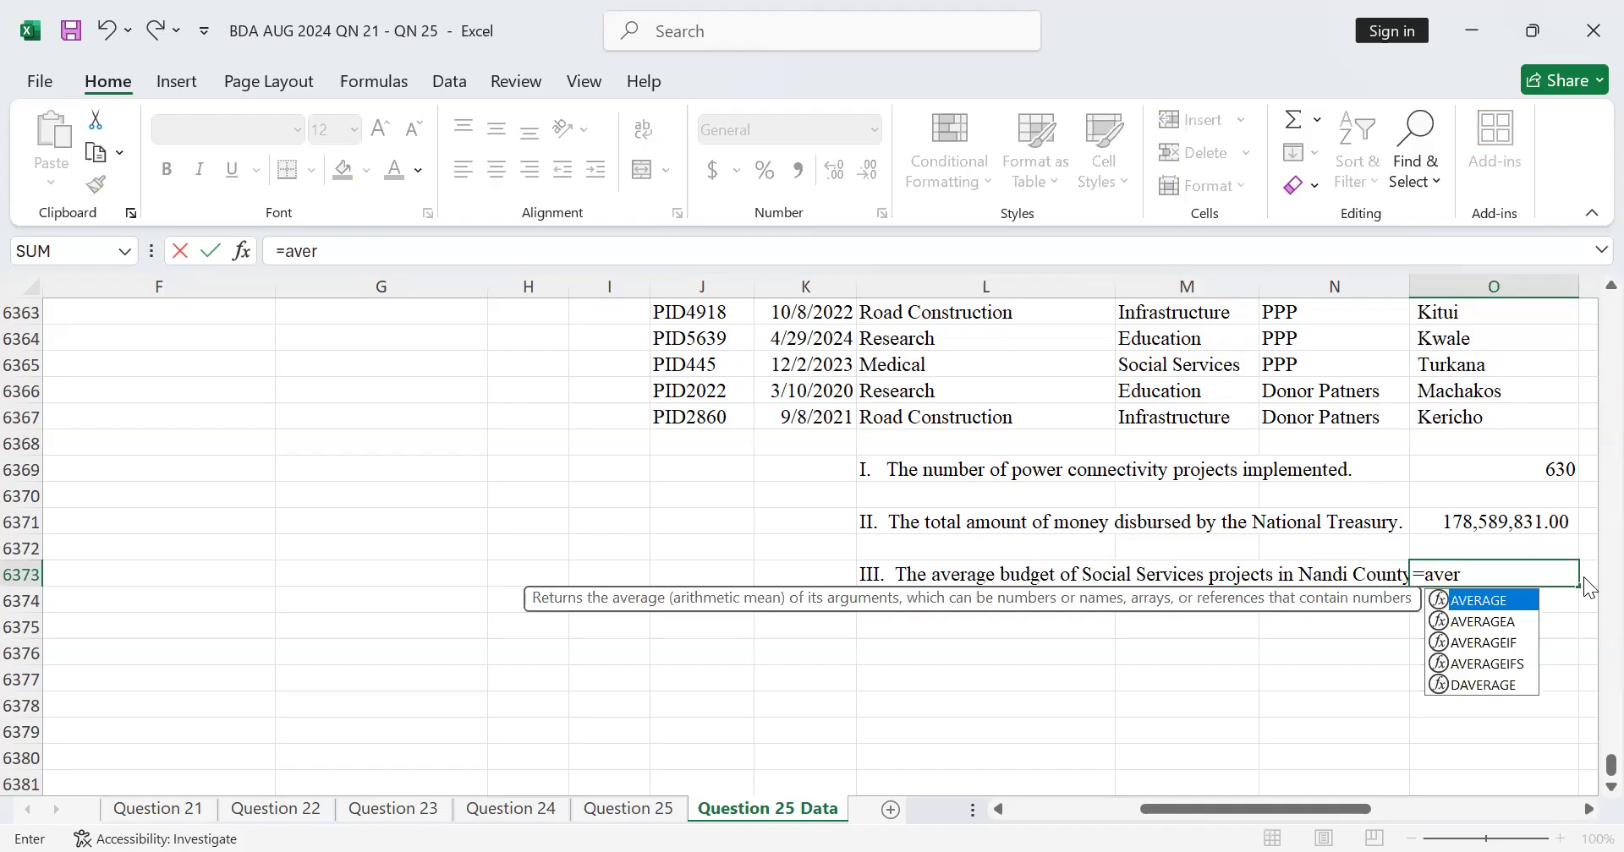
double_click(1480, 665)
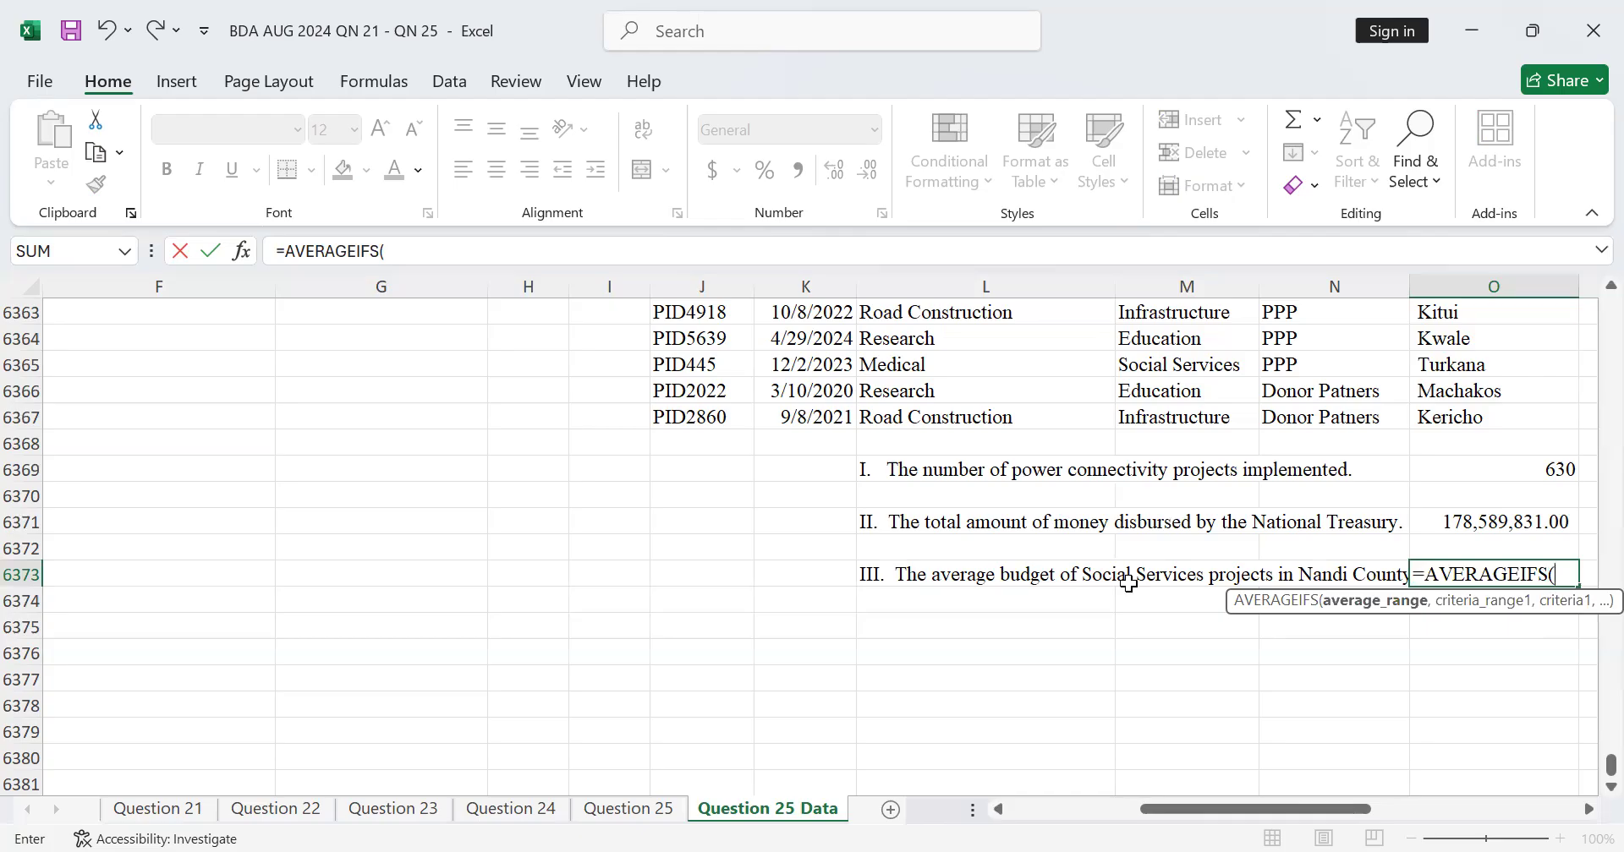
Try to use the Project Focus column M1:M6367 as the average range of the O6373 formula
scroll(1130, 583, "up", 1)
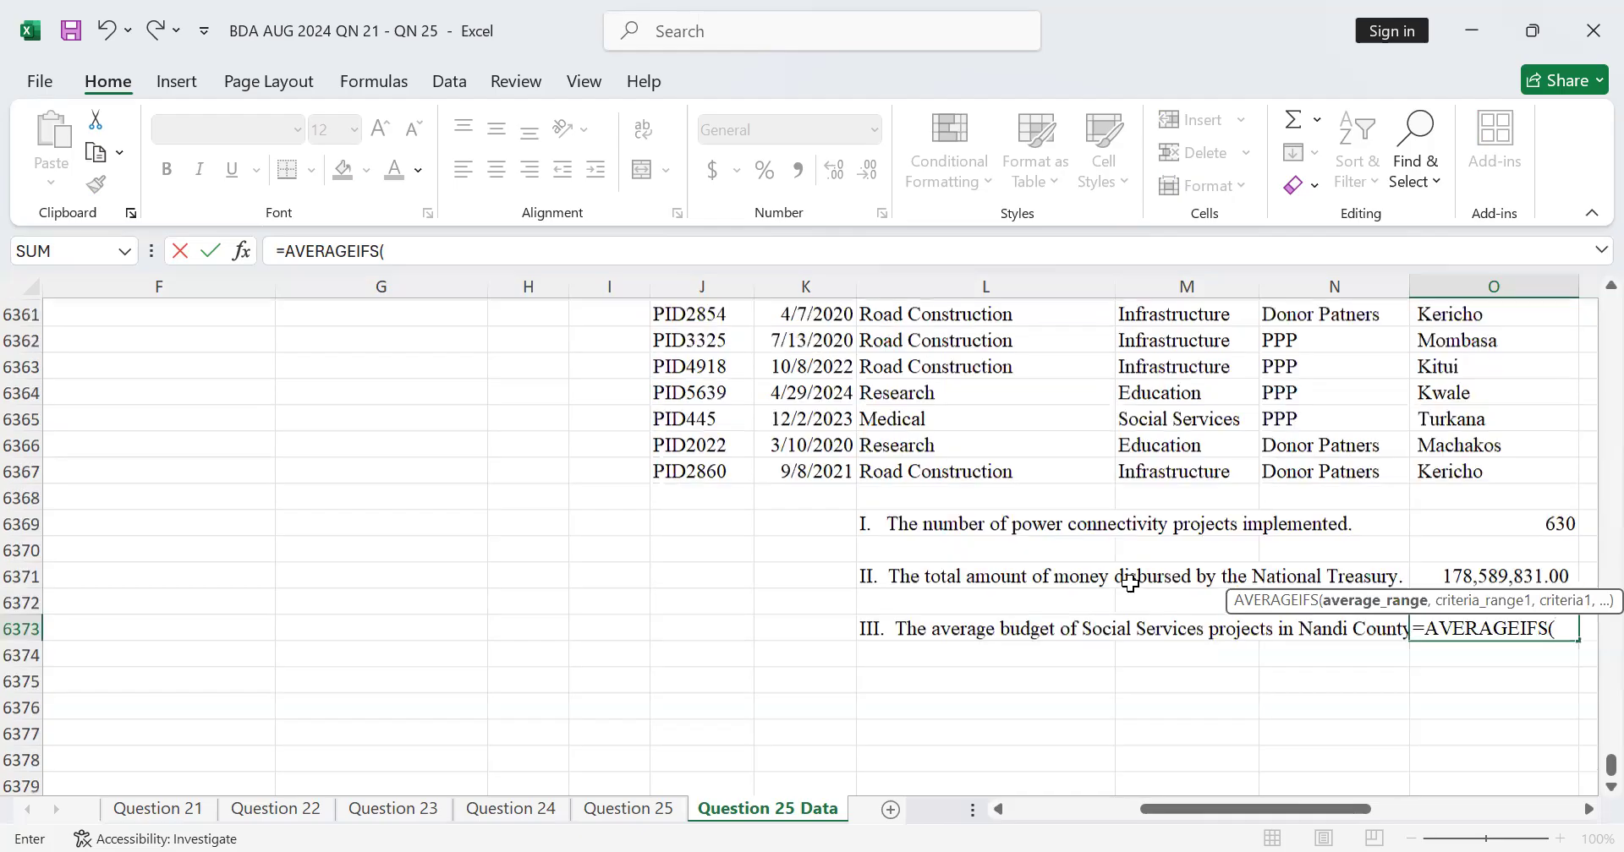
scroll(1182, 671, "down", 1)
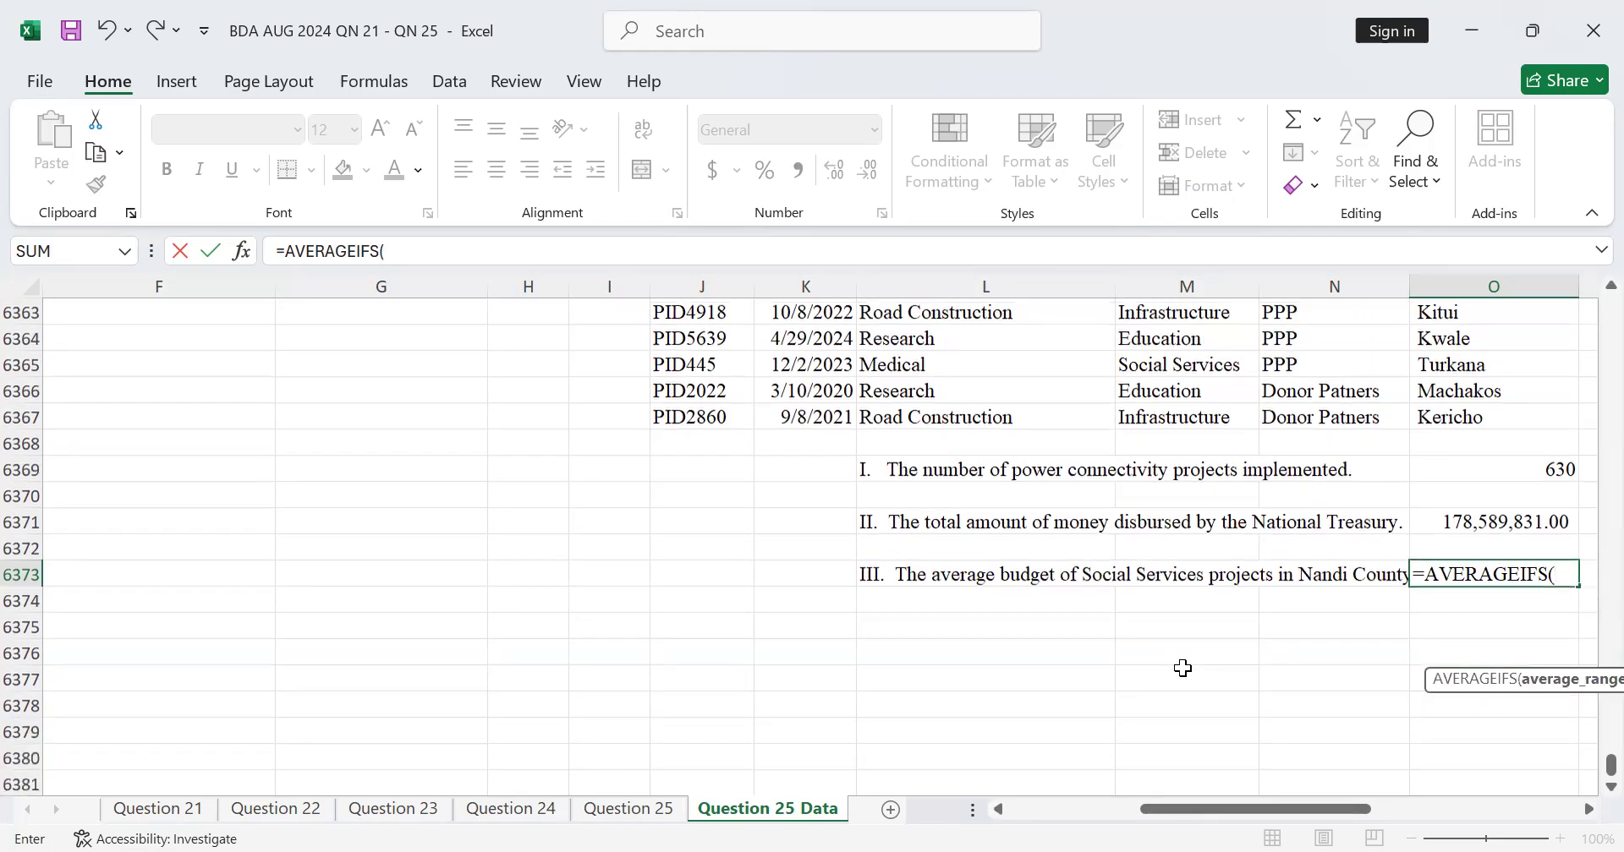
scroll(1176, 620, "up", 2)
left_click(1185, 581)
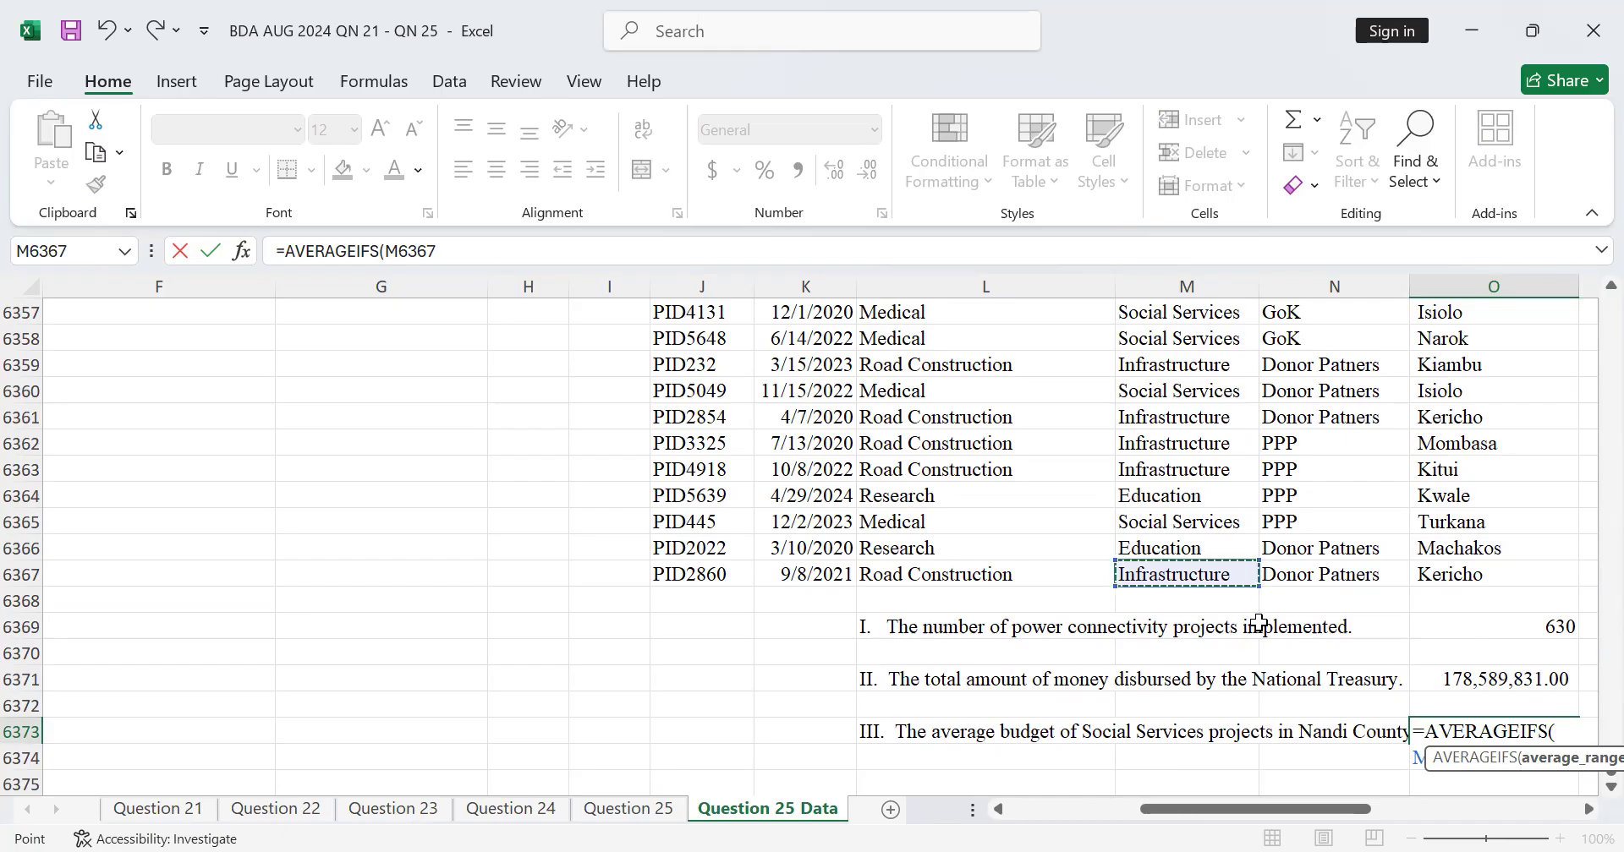
key("ctrl+shift+Up")
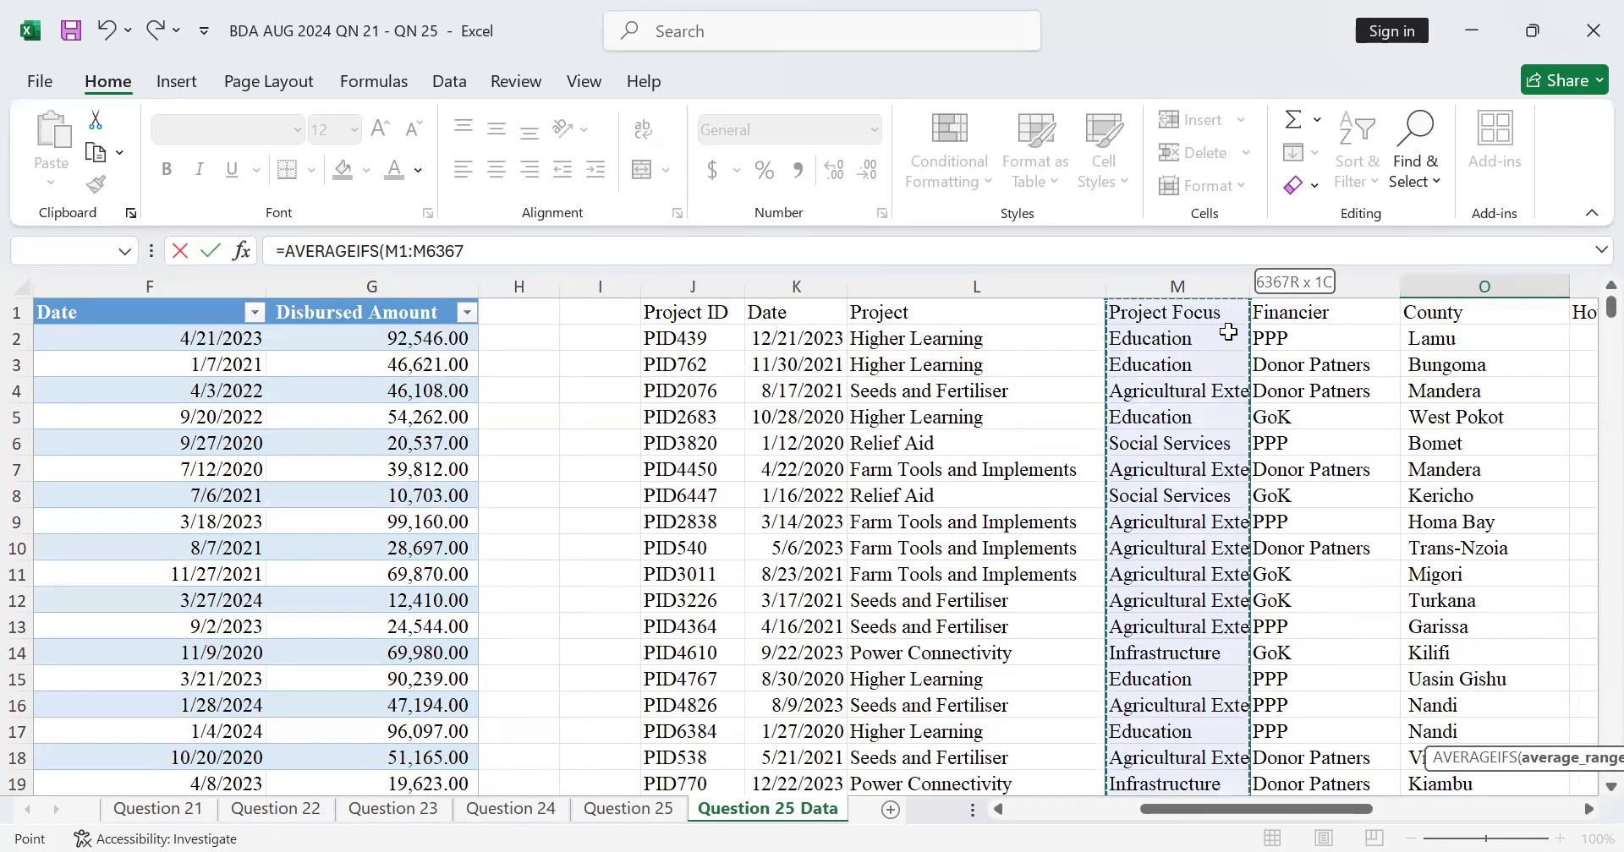
scroll(1232, 334, "down", 3)
scroll(1232, 334, "down", 20)
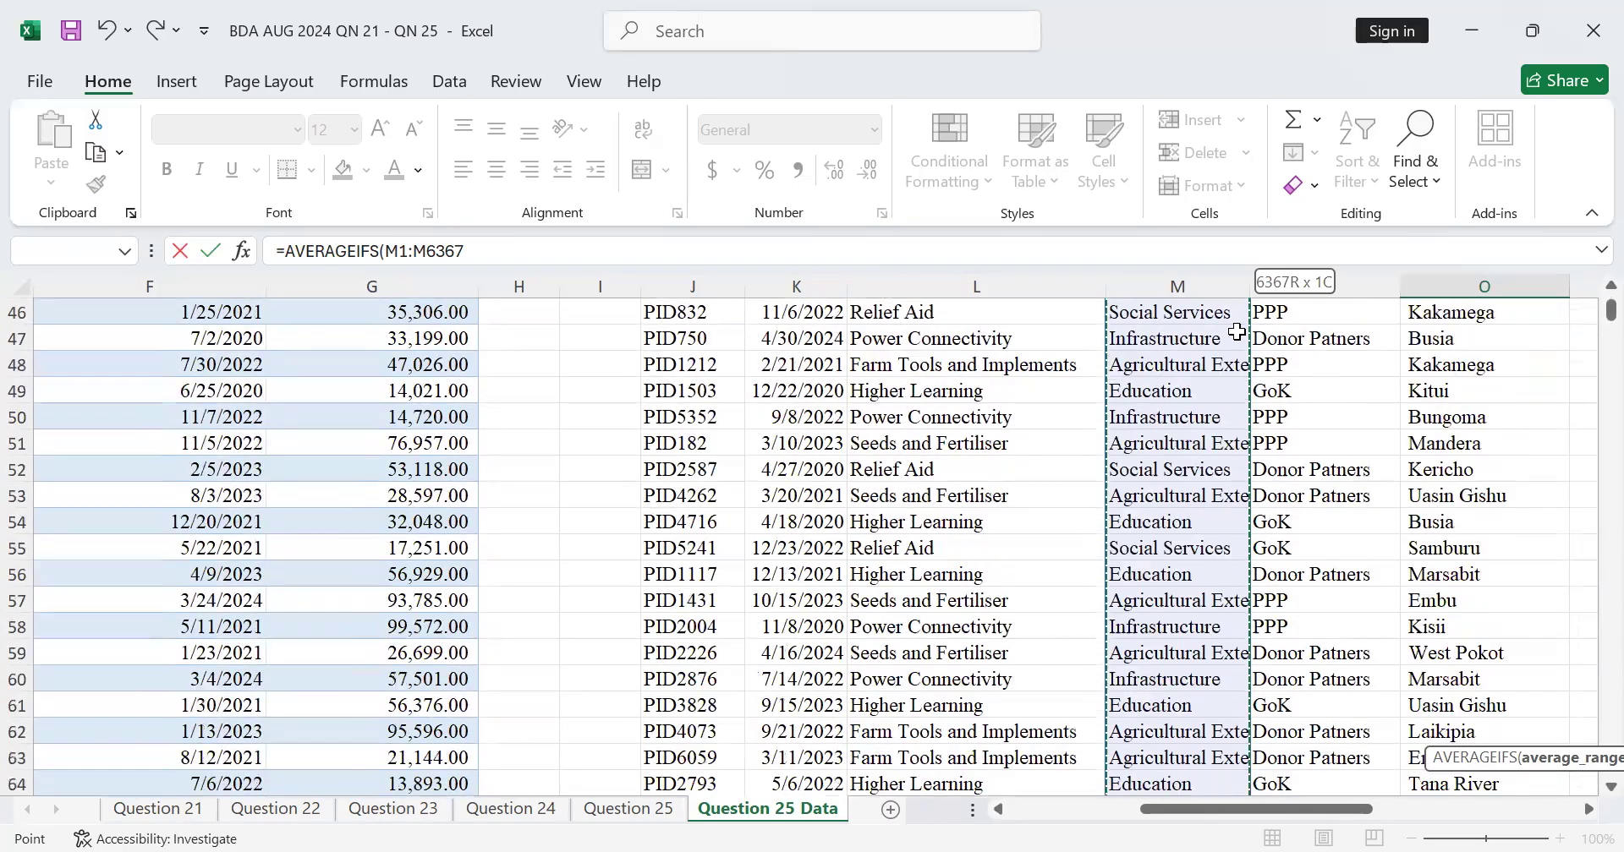
scroll(1241, 324, "down", 5)
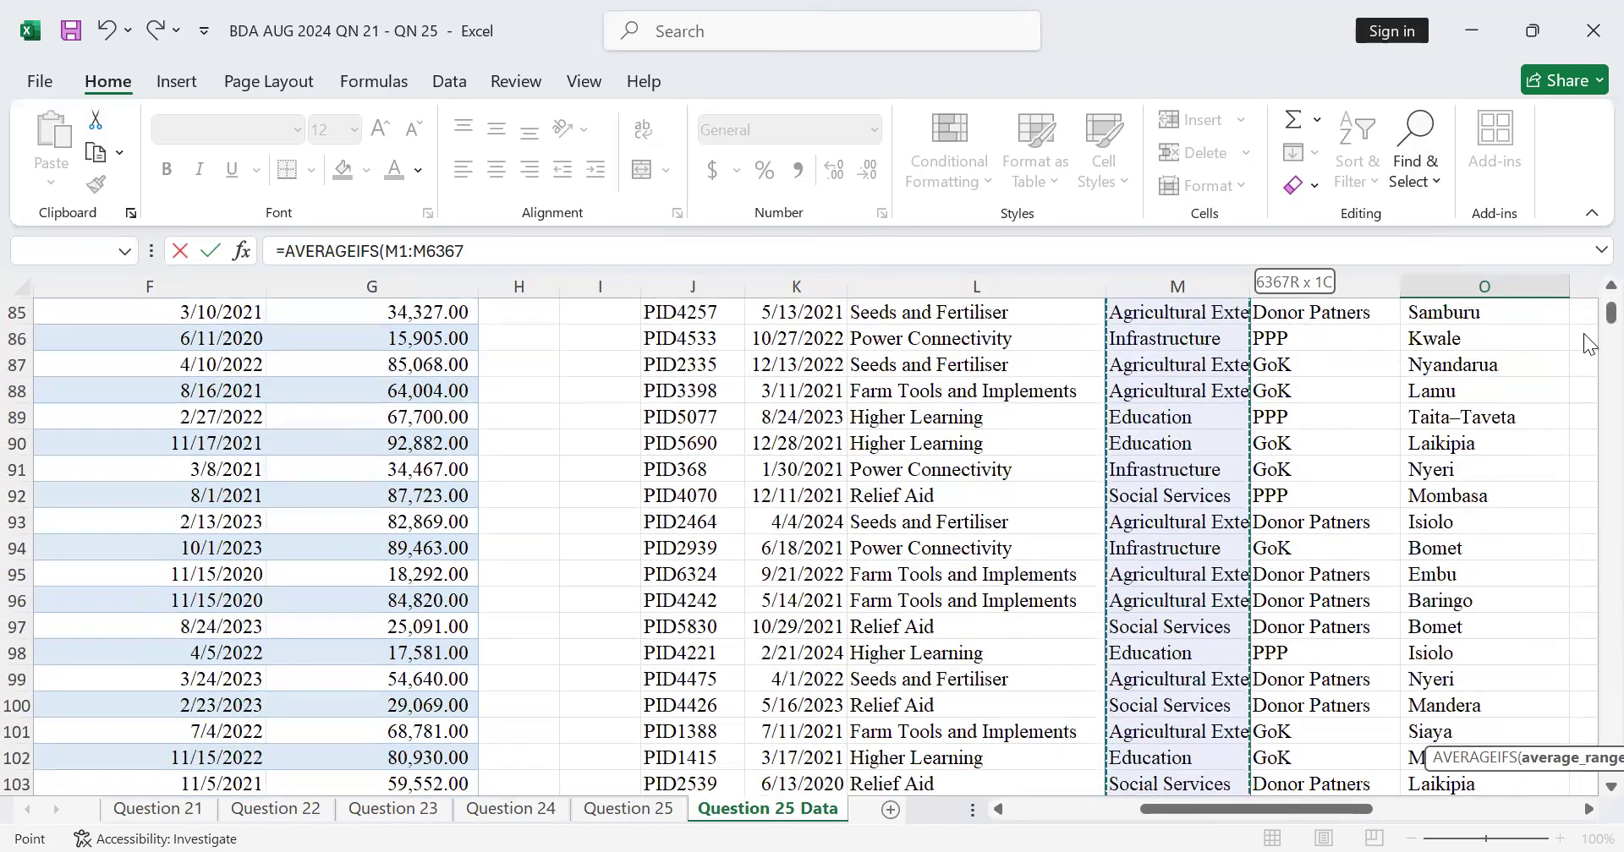
left_click_drag(1609, 317, 1590, 777)
scroll(1044, 570, "down", 3)
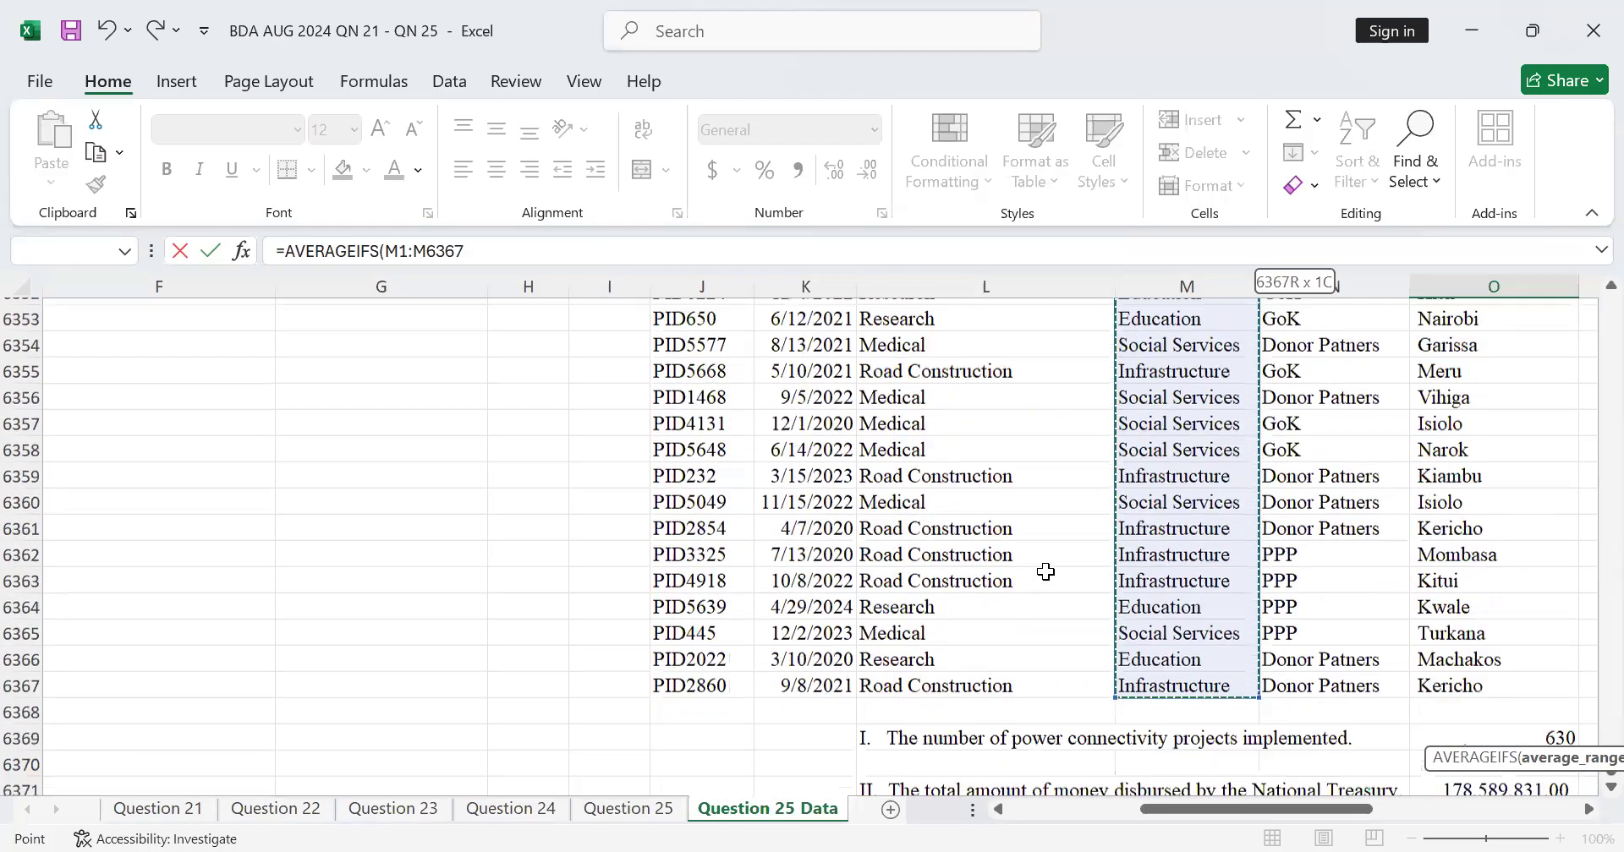
left_click(1211, 668)
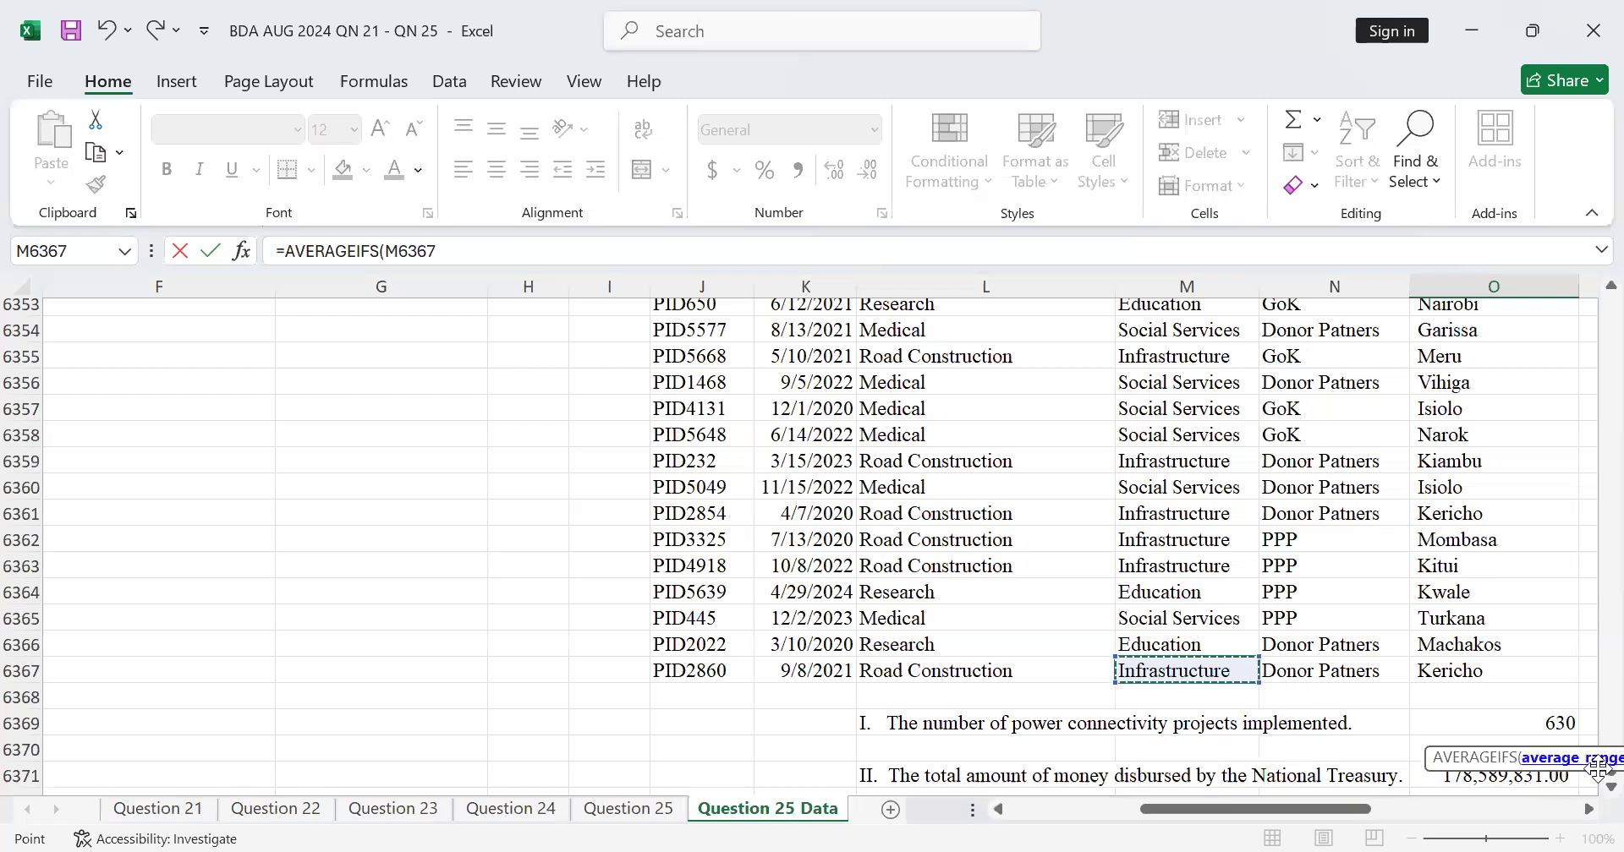
Remove the M6367 reference from the O6373 formula, leaving only =AVERAGEIFS( with its opening bracket
left_click(1586, 812)
left_click(1587, 812)
left_click(1586, 812)
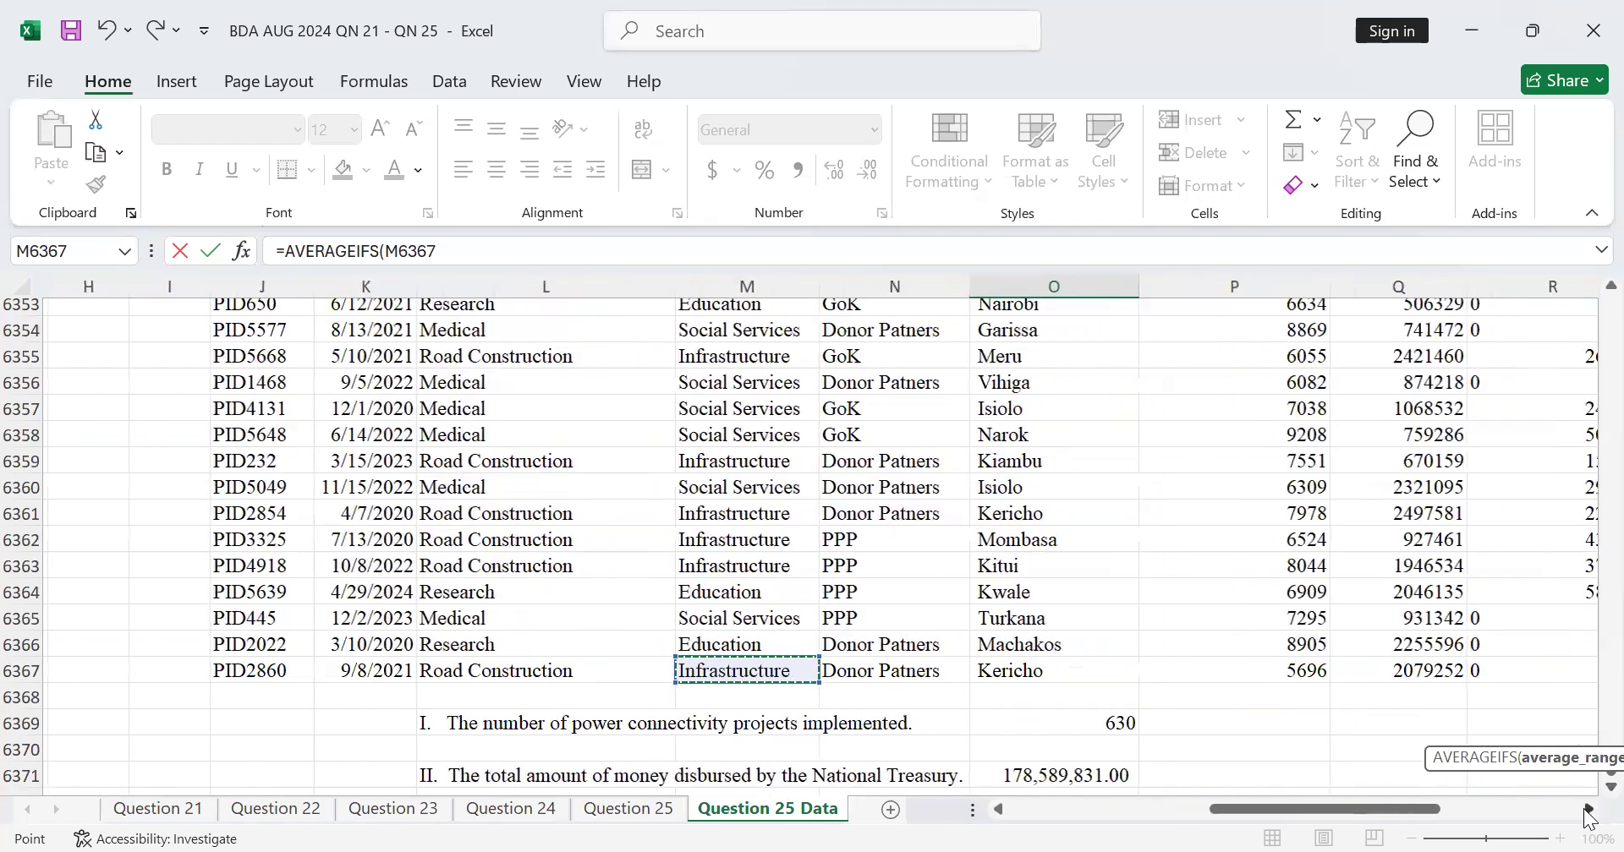
scroll(1076, 677, "down", 4)
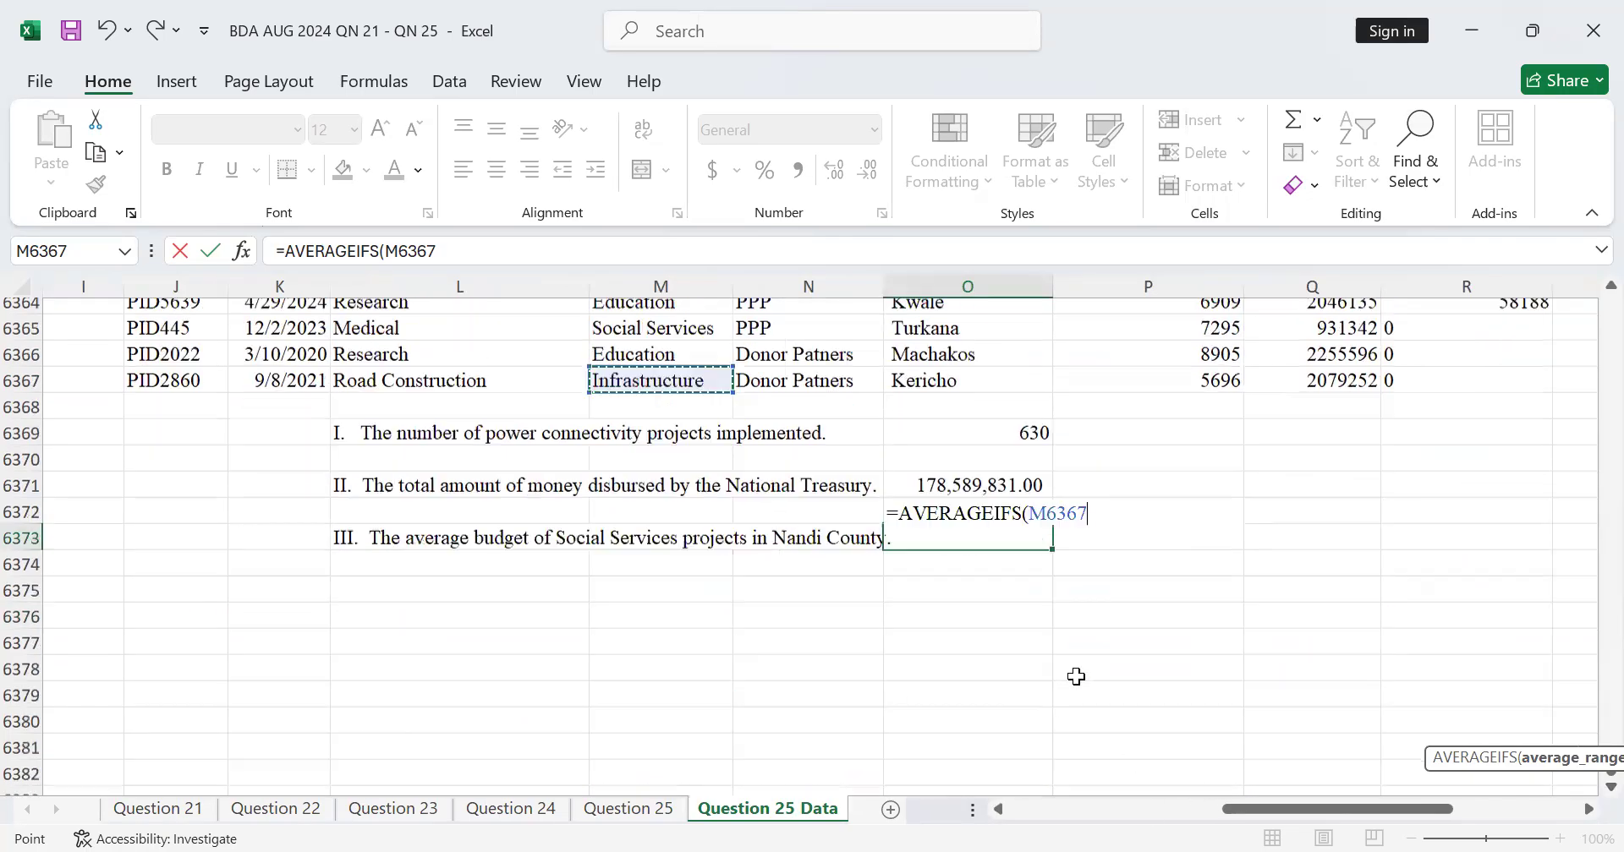
left_click(1112, 515)
key("BackSpace")
key("BackSpace")
key("BackSpace")
key("BackSpace")
key("BackSpace")
key("BackSpace")
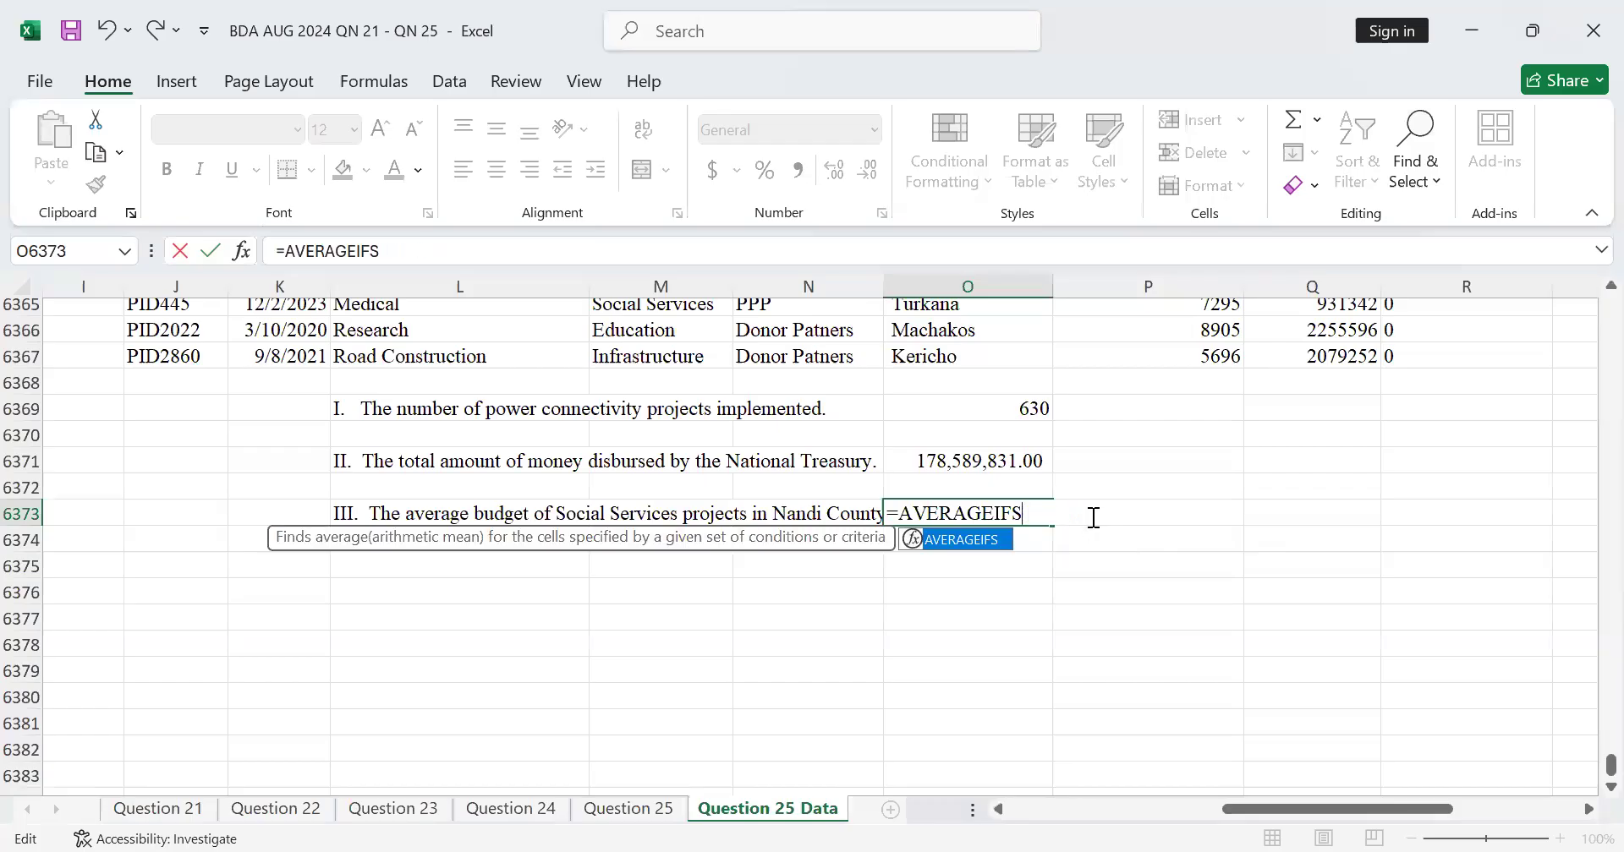
type("(")
key("BackSpace")
type("*")
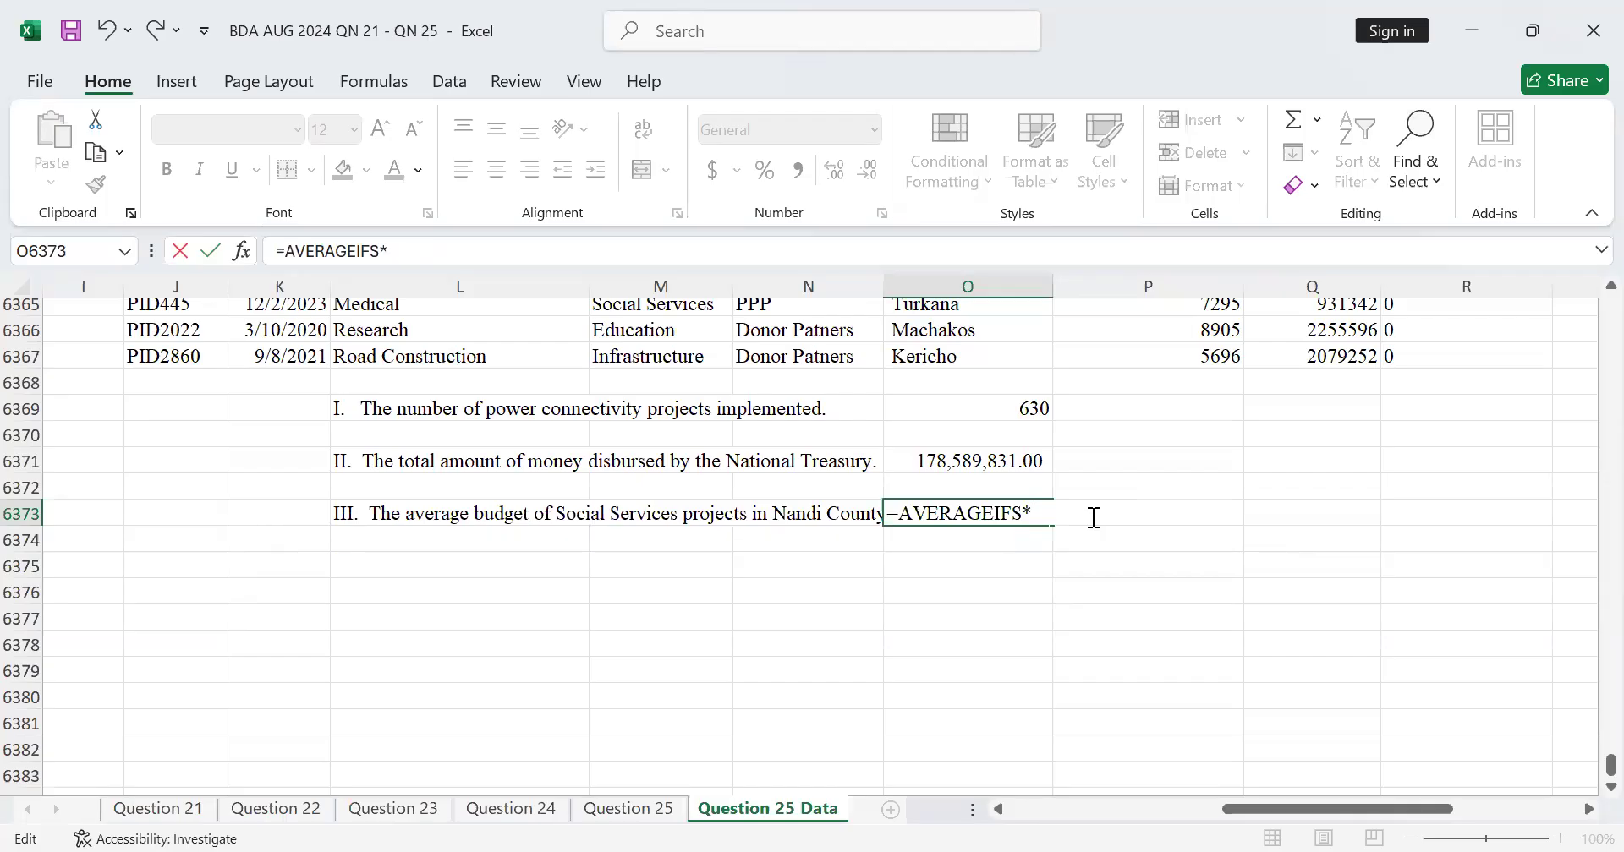
key("BackSpace")
type("(")
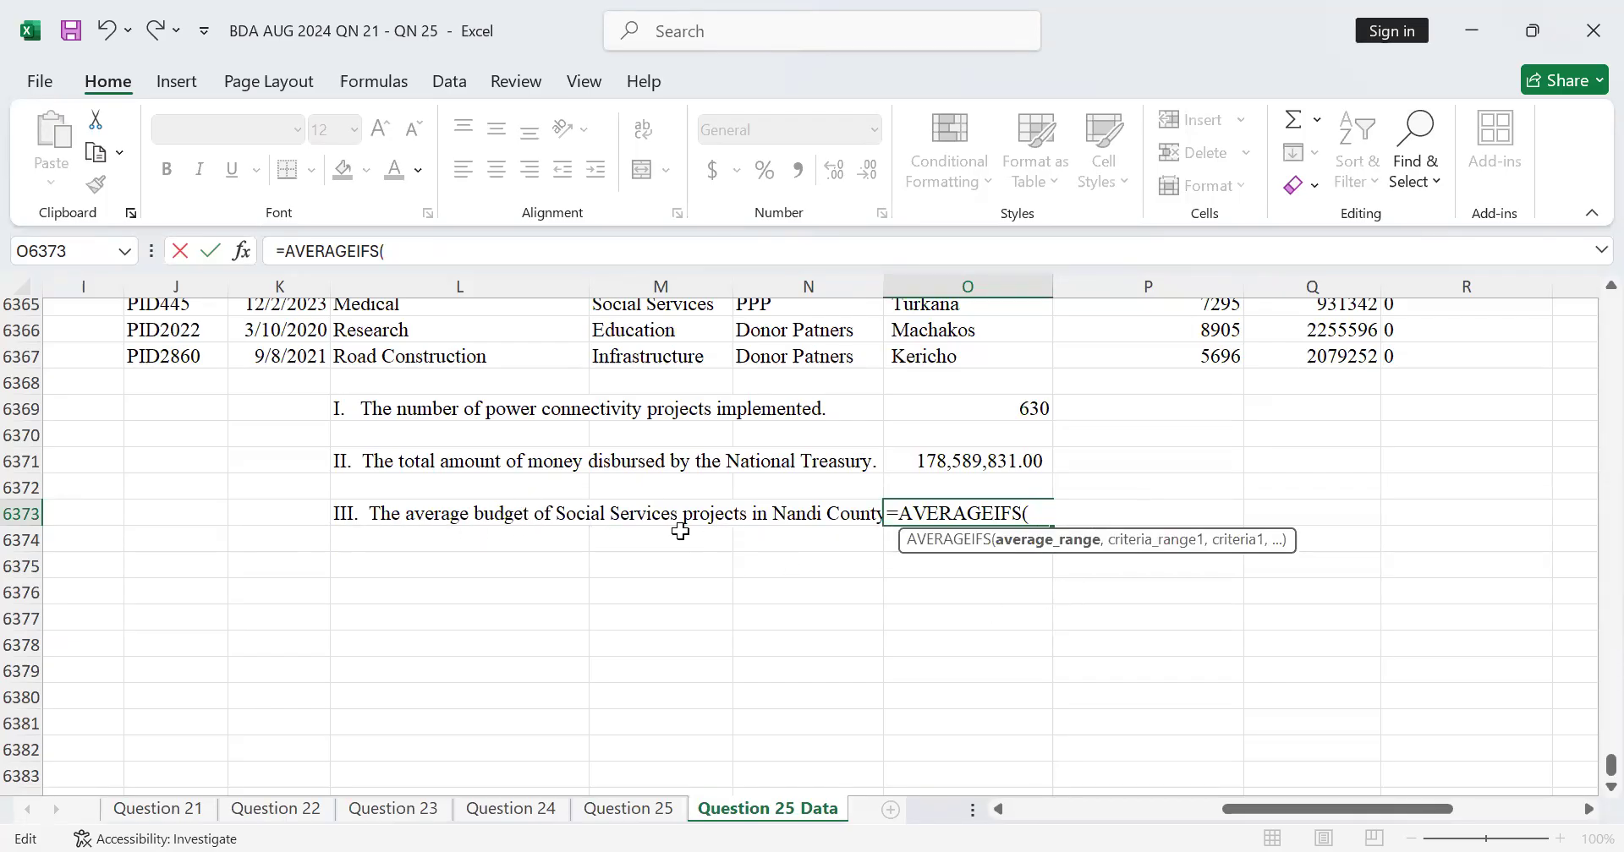
Set the Budget column records Q2:Q6367, without the header, as the average range of the O6373 AVERAGEIFS formula
scroll(502, 526, "up", 1)
scroll(502, 526, "up", 2)
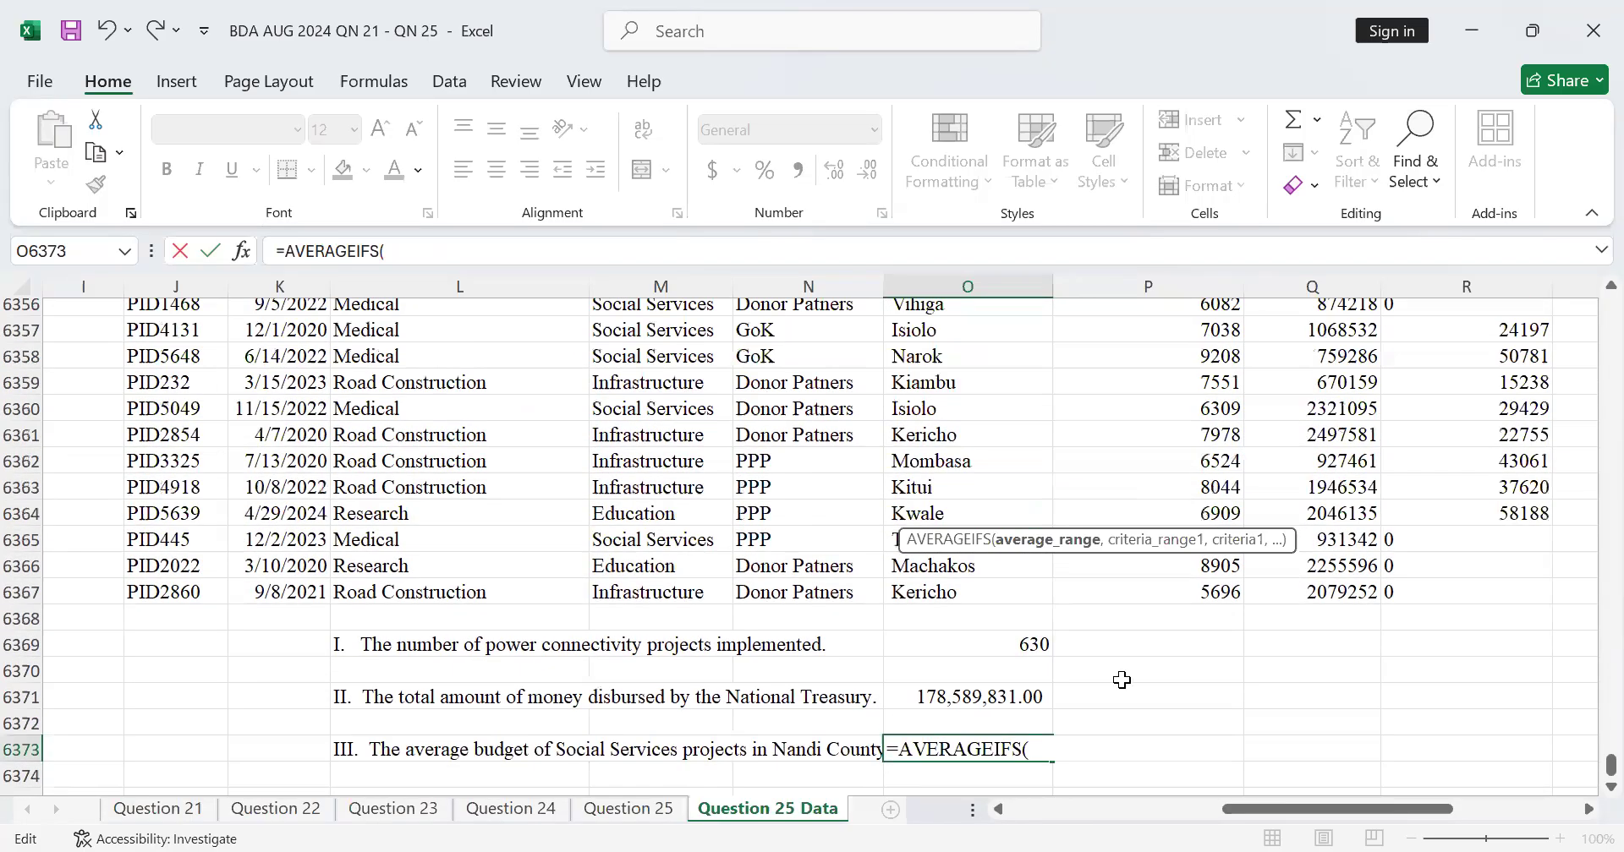
scroll(1134, 678, "up", 4)
scroll(1134, 679, "up", 20)
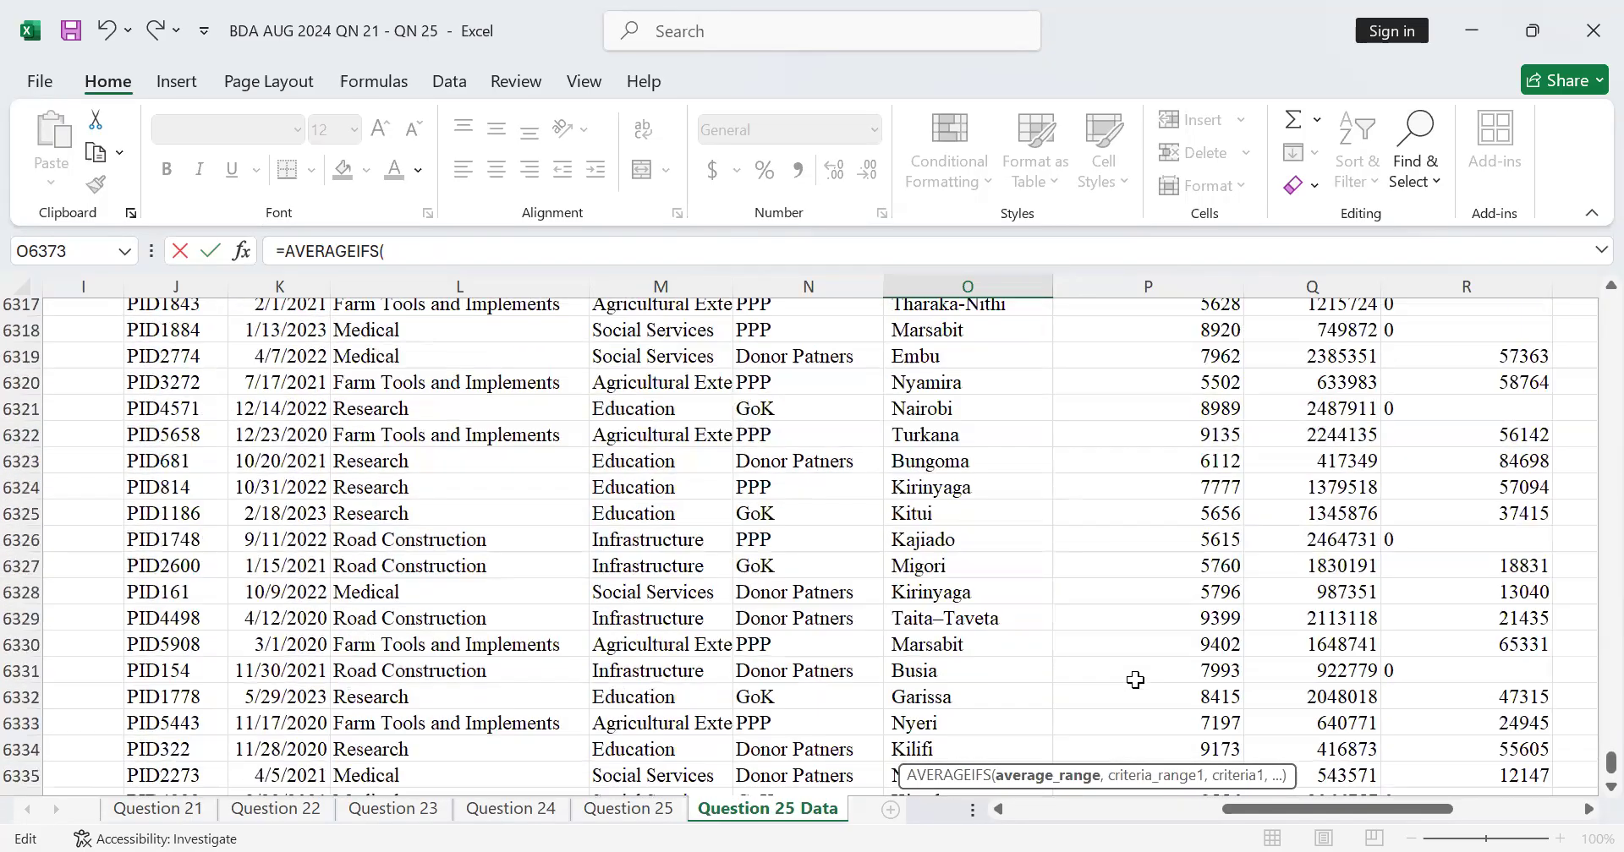
scroll(1189, 680, "up", 1)
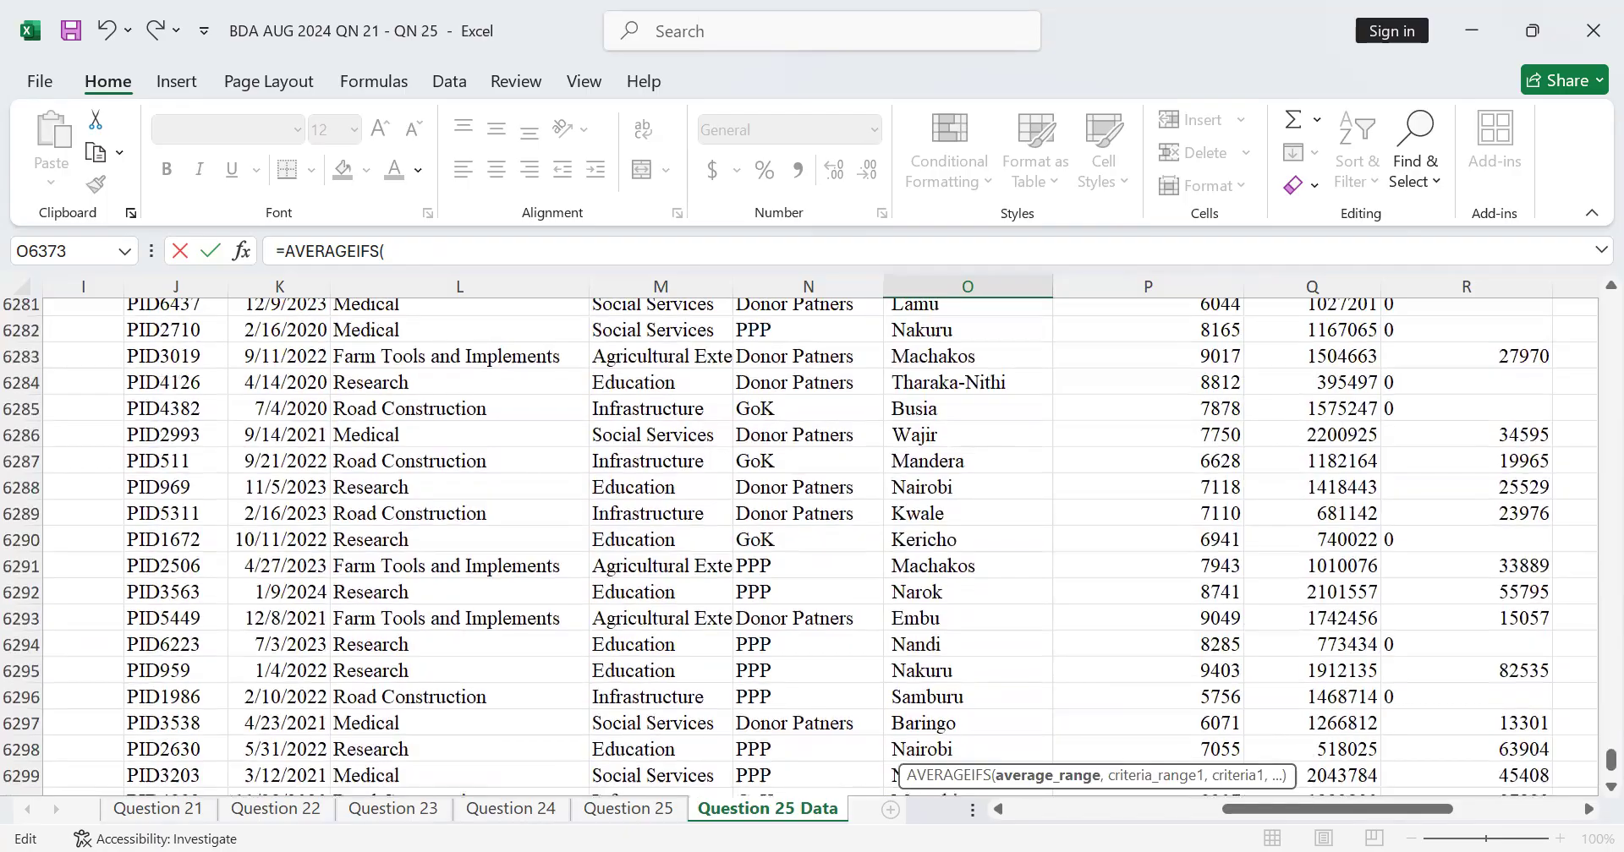
left_click(1589, 809)
left_click(1588, 809)
left_click(1589, 809)
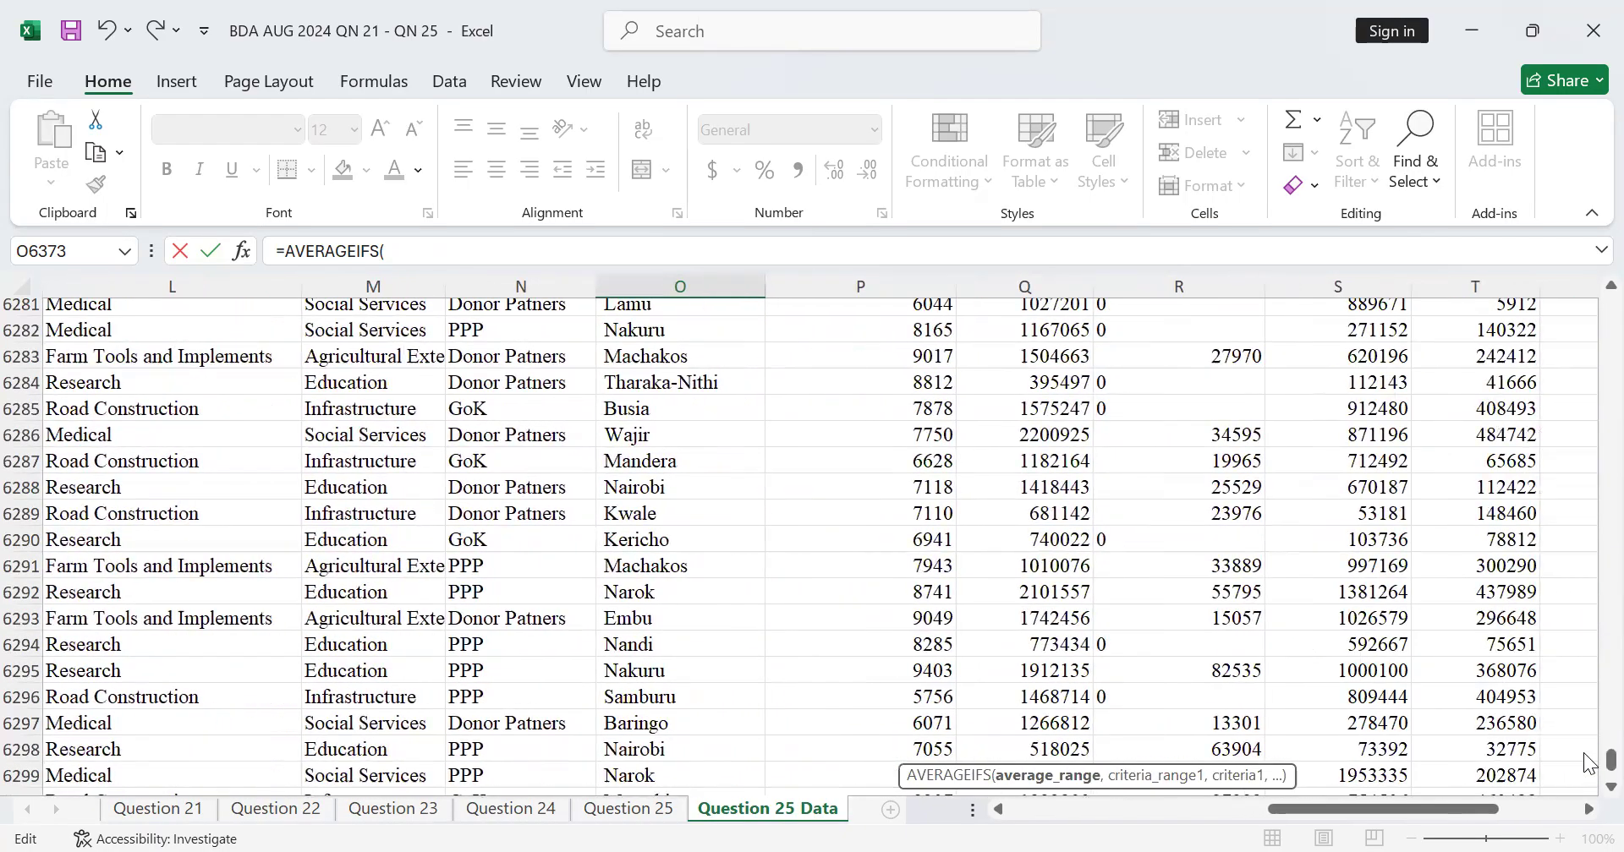
left_click_drag(1611, 760, 1590, 269)
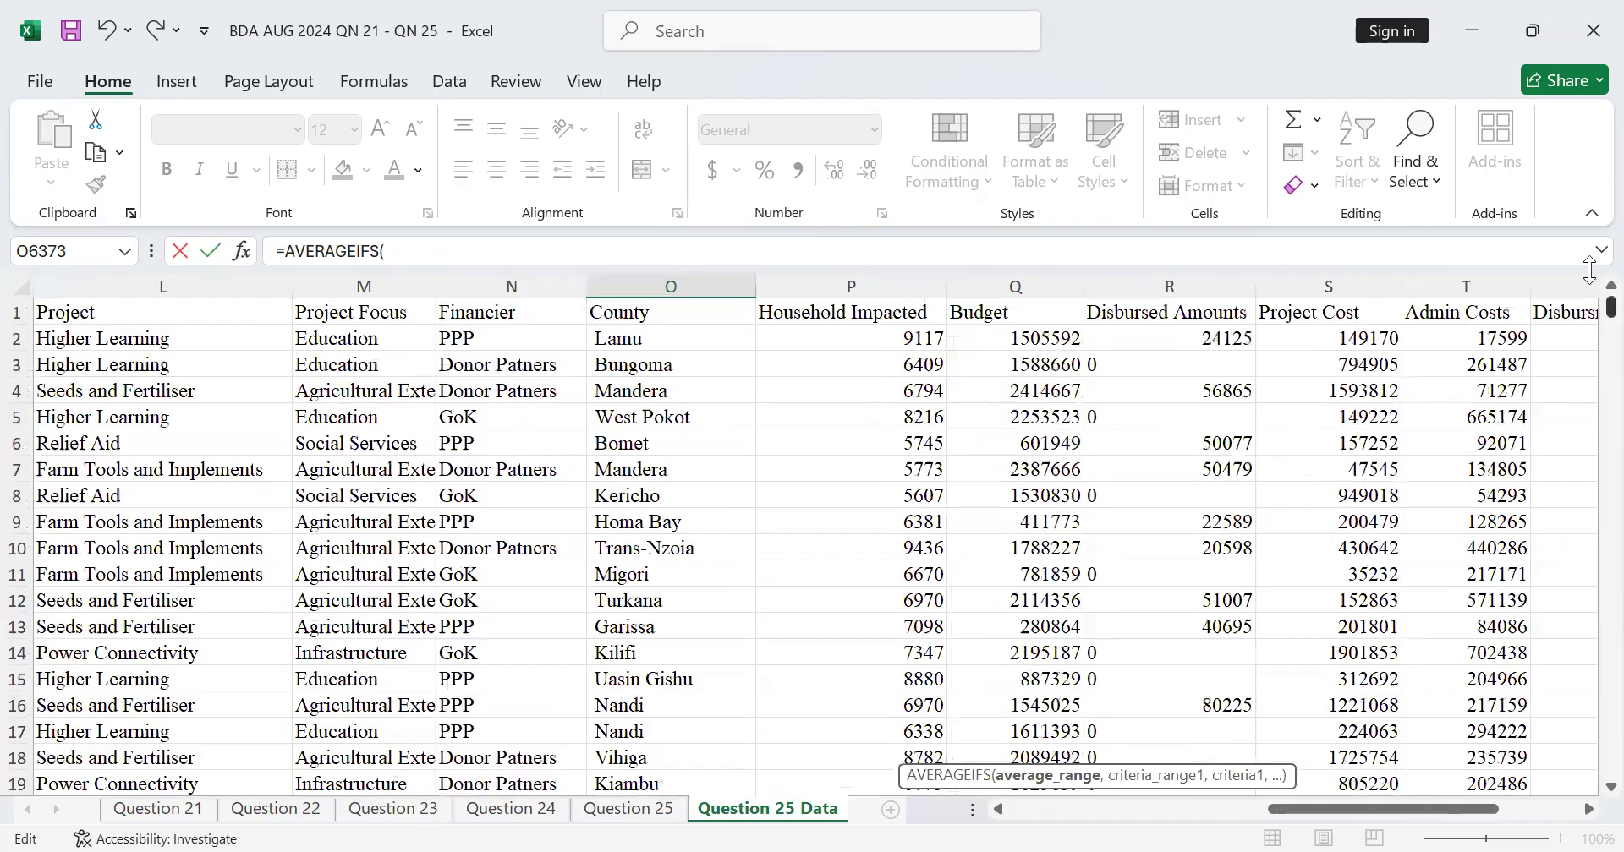
left_click(1034, 331)
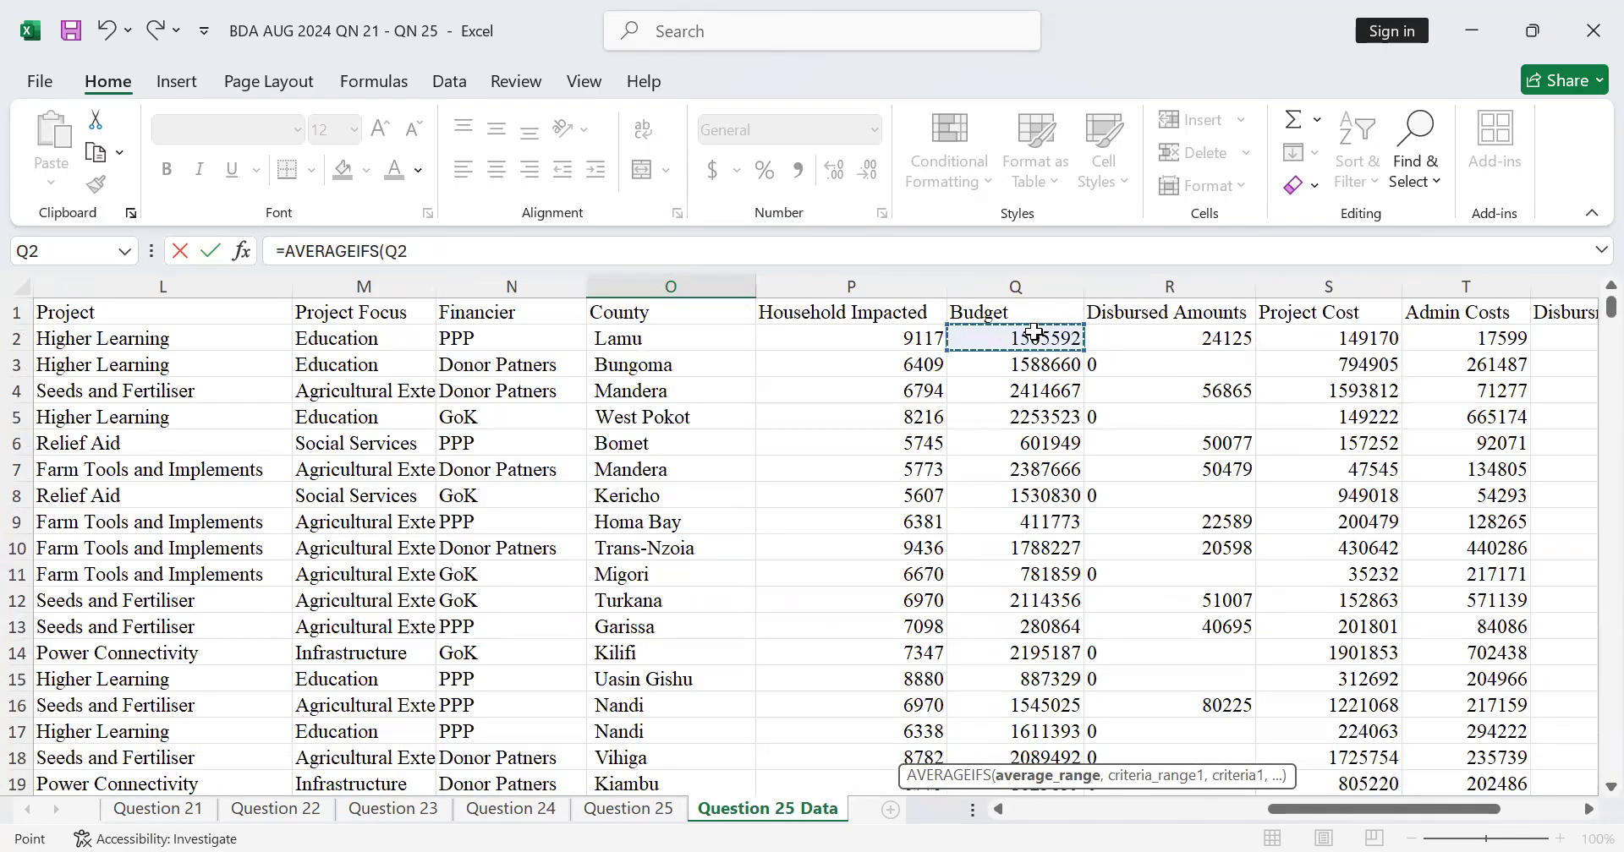
key("ctrl+shift+Down")
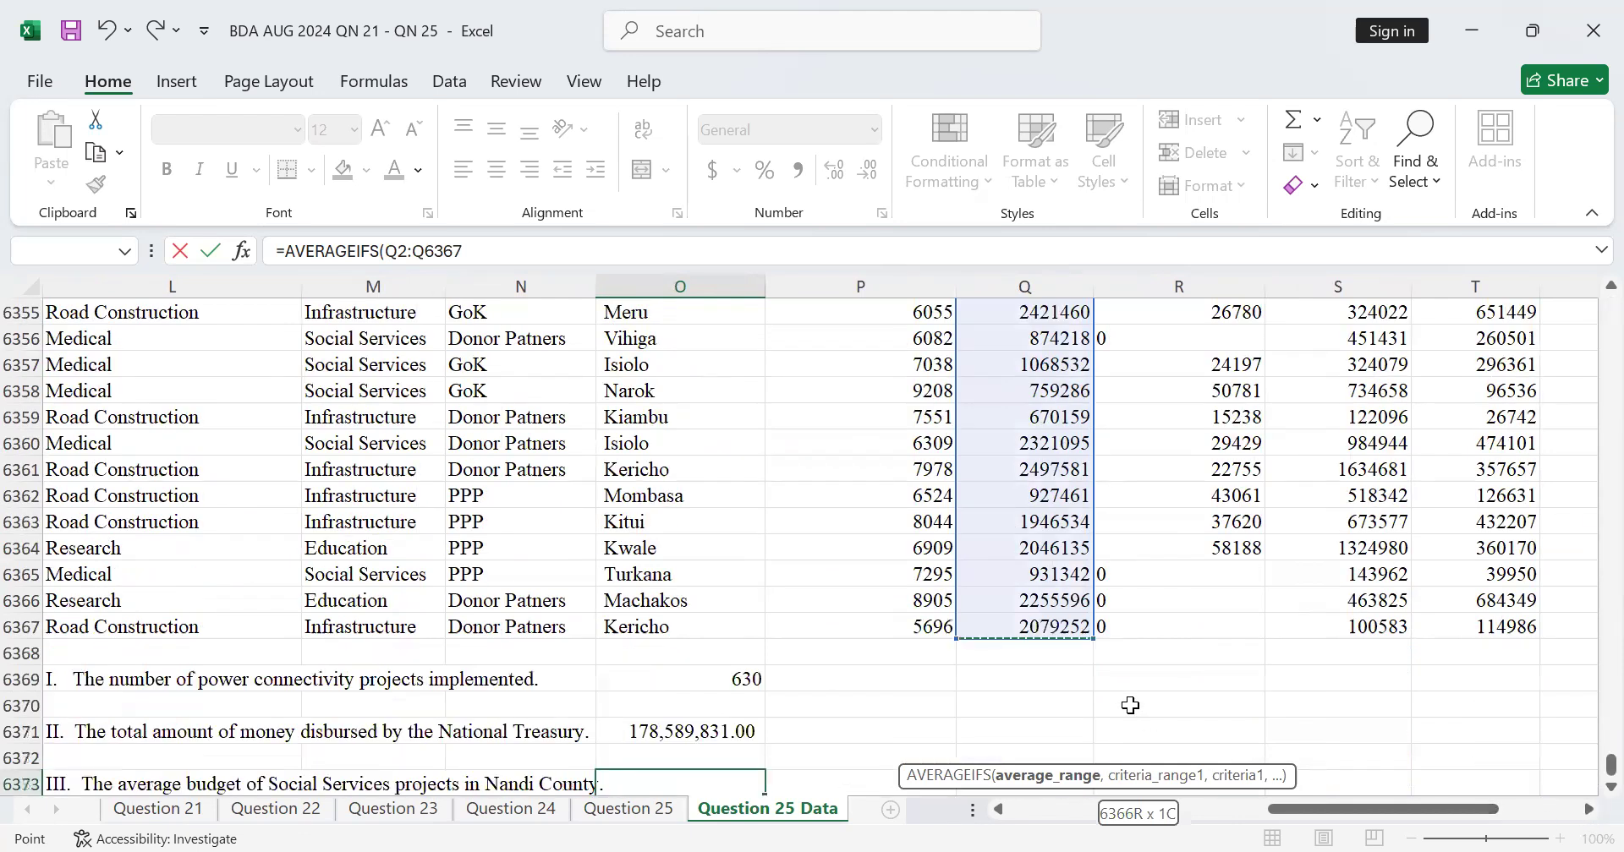
scroll(1072, 606, "down", 3)
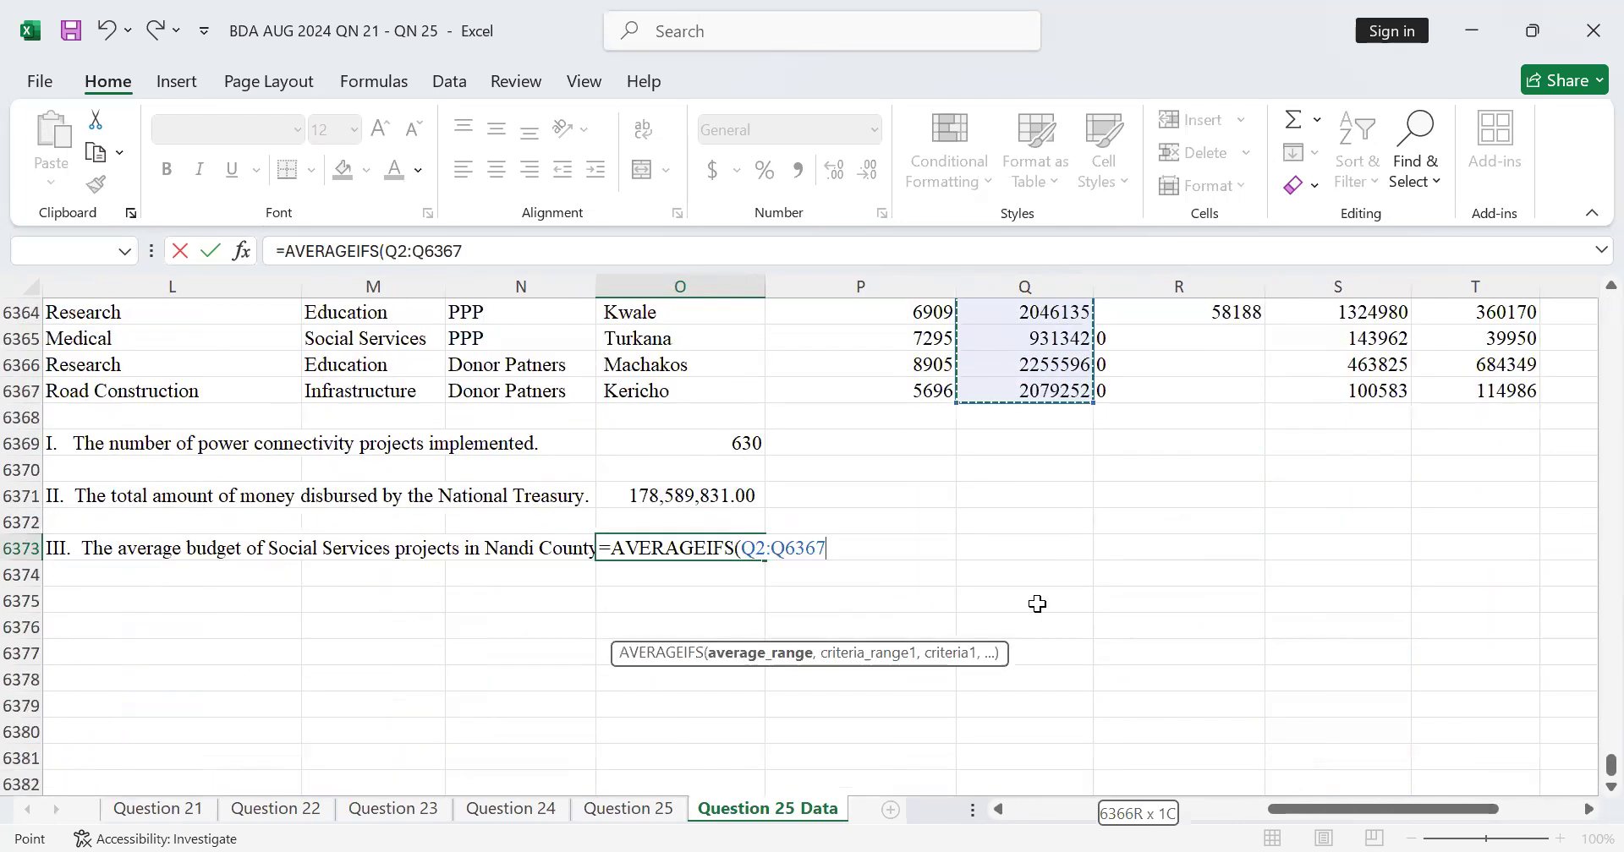
type(",")
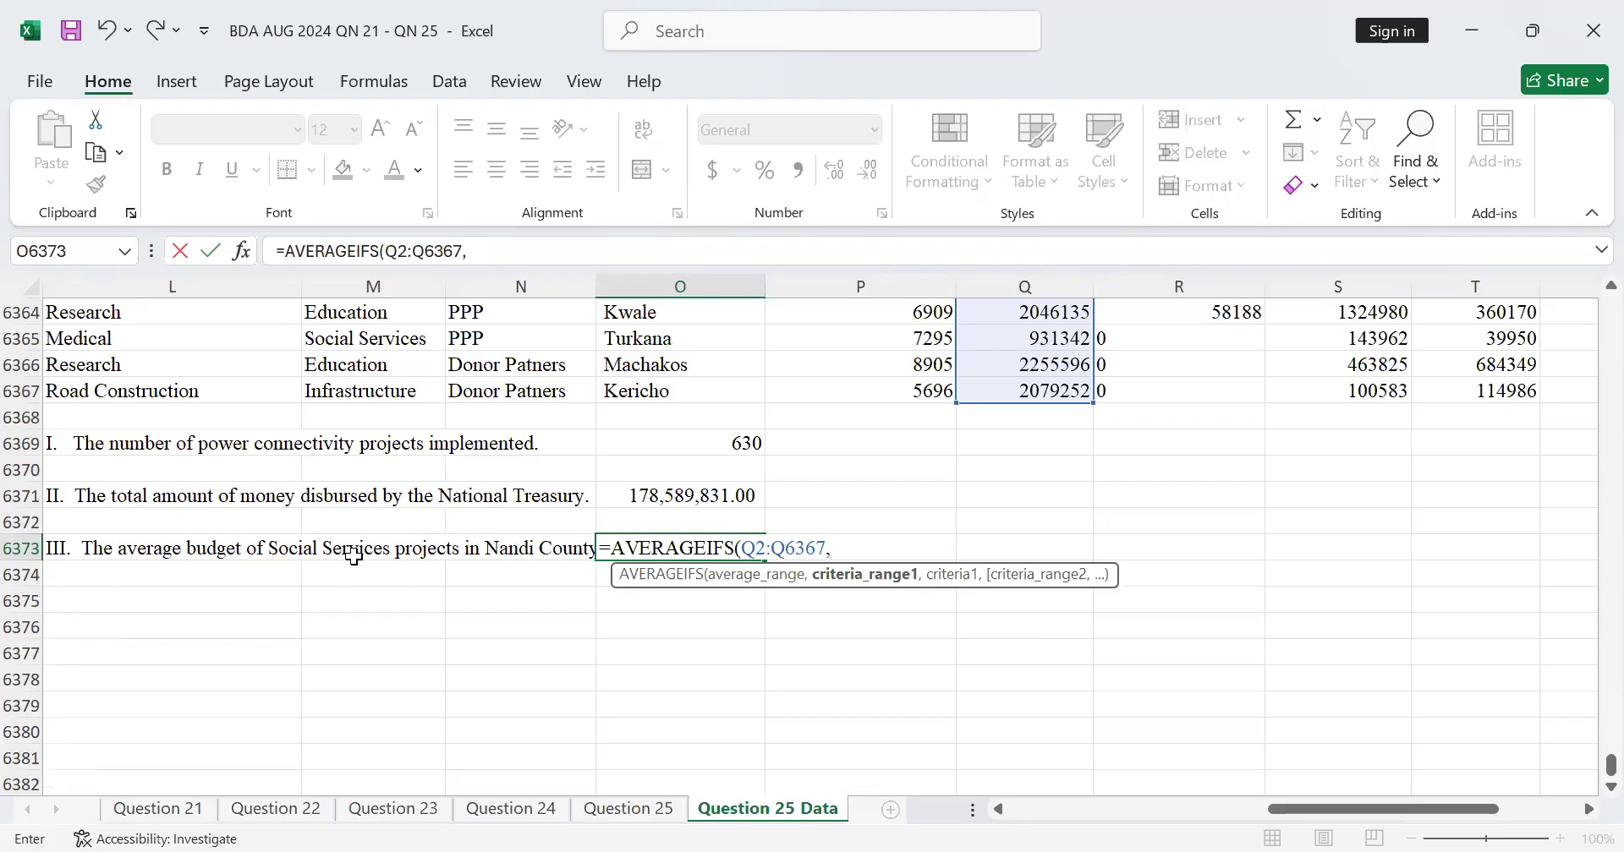
Set the Project Focus records M2:M6367, without the header, as the first criteria range of the O6373 AVERAGEIFS formula
scroll(354, 555, "up", 3)
scroll(354, 556, "up", 6)
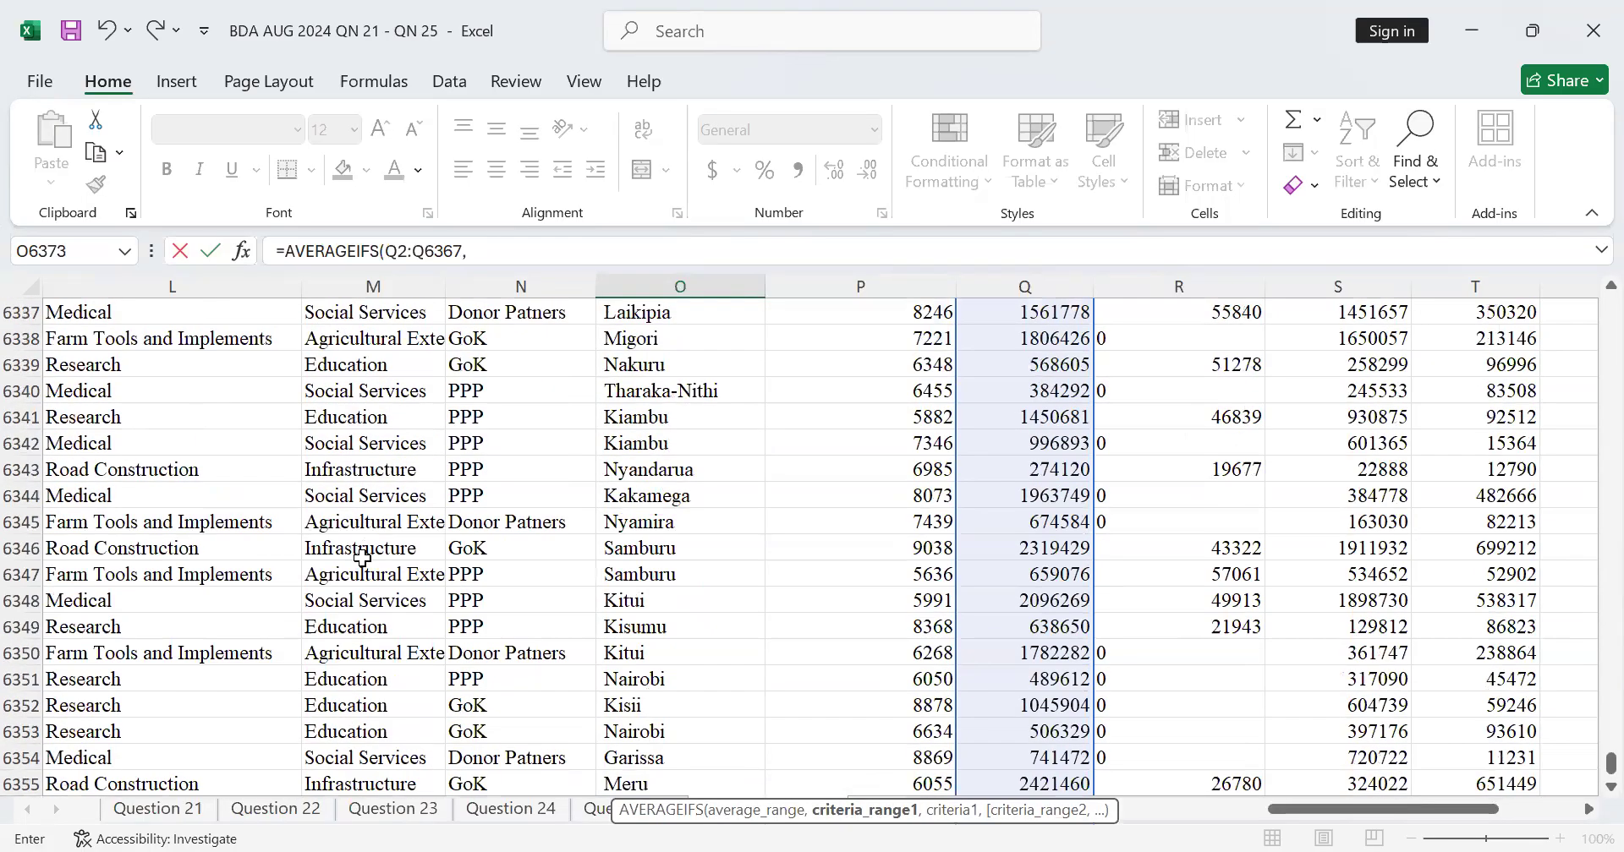
scroll(361, 557, "up", 8)
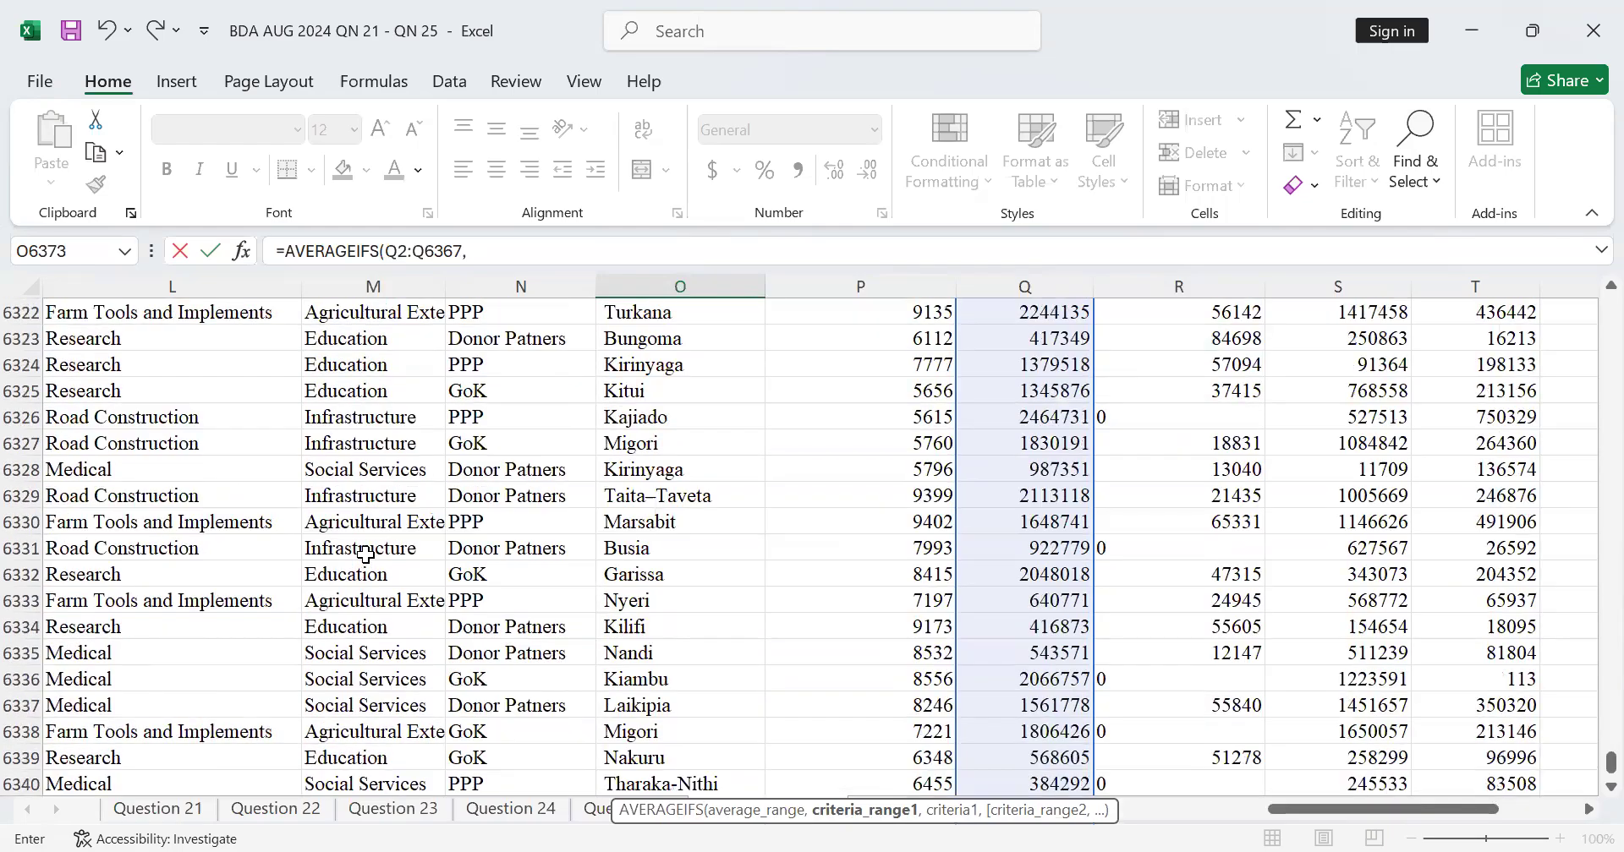
scroll(365, 555, "up", 16)
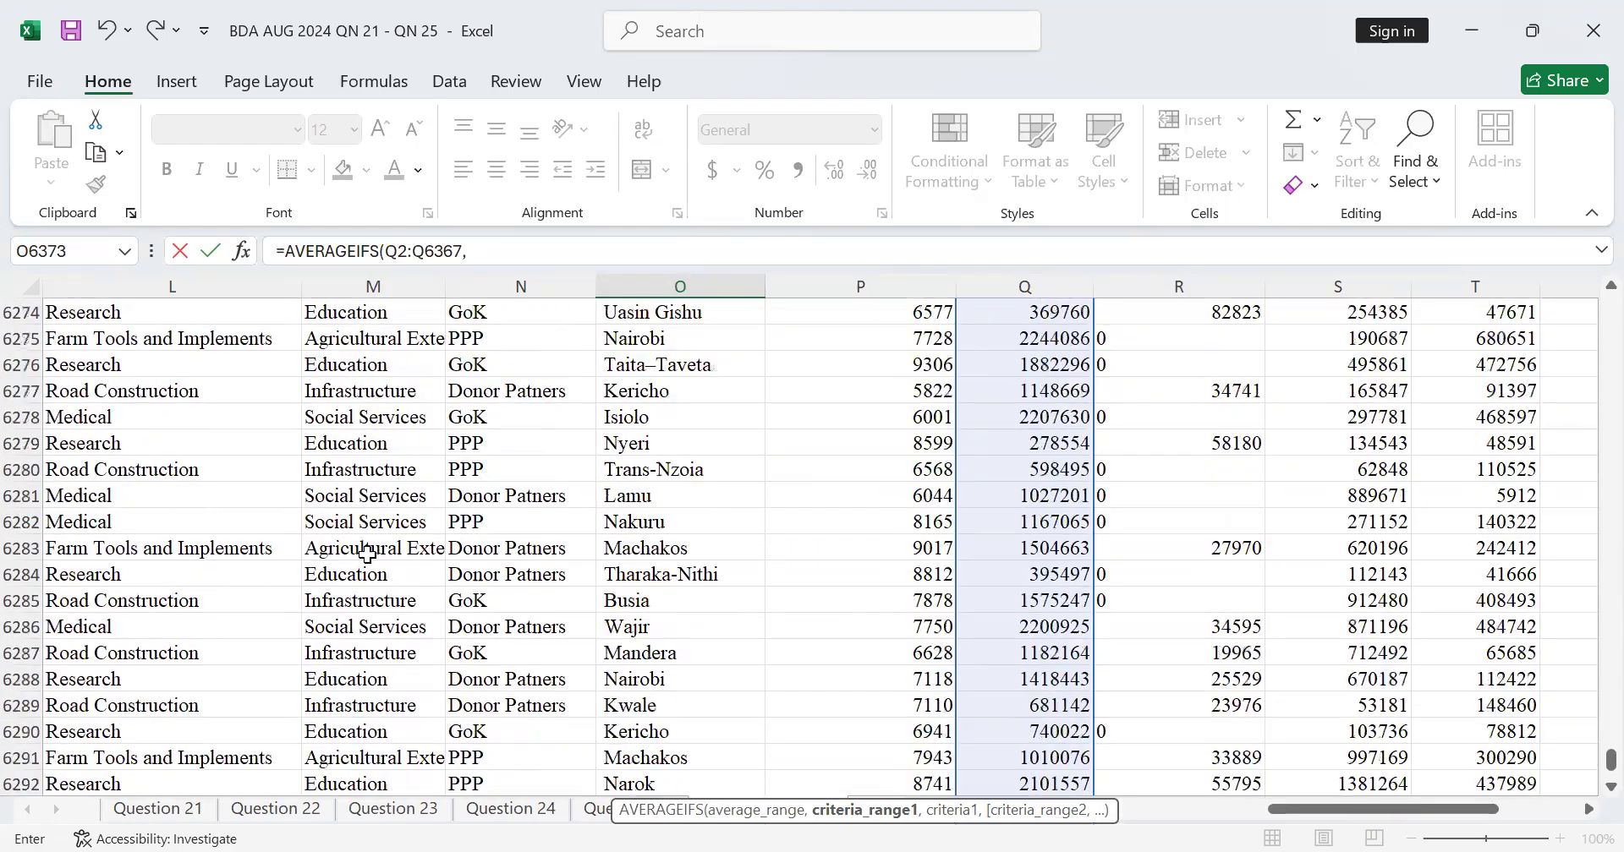
scroll(386, 545, "up", 7)
scroll(386, 545, "down", 4)
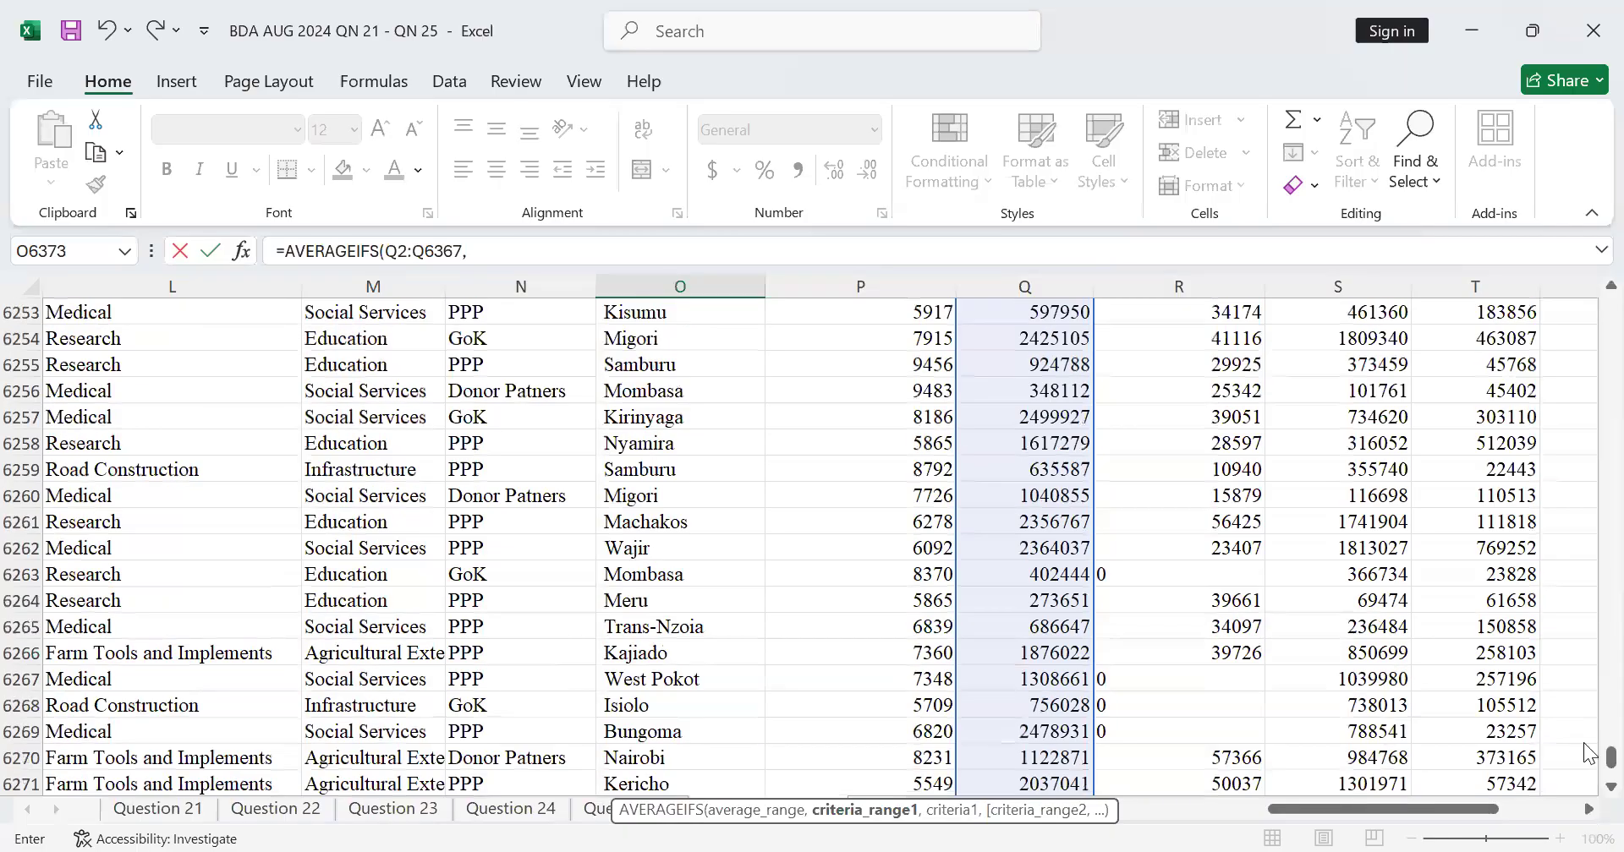
scroll(1196, 707, "down", 20)
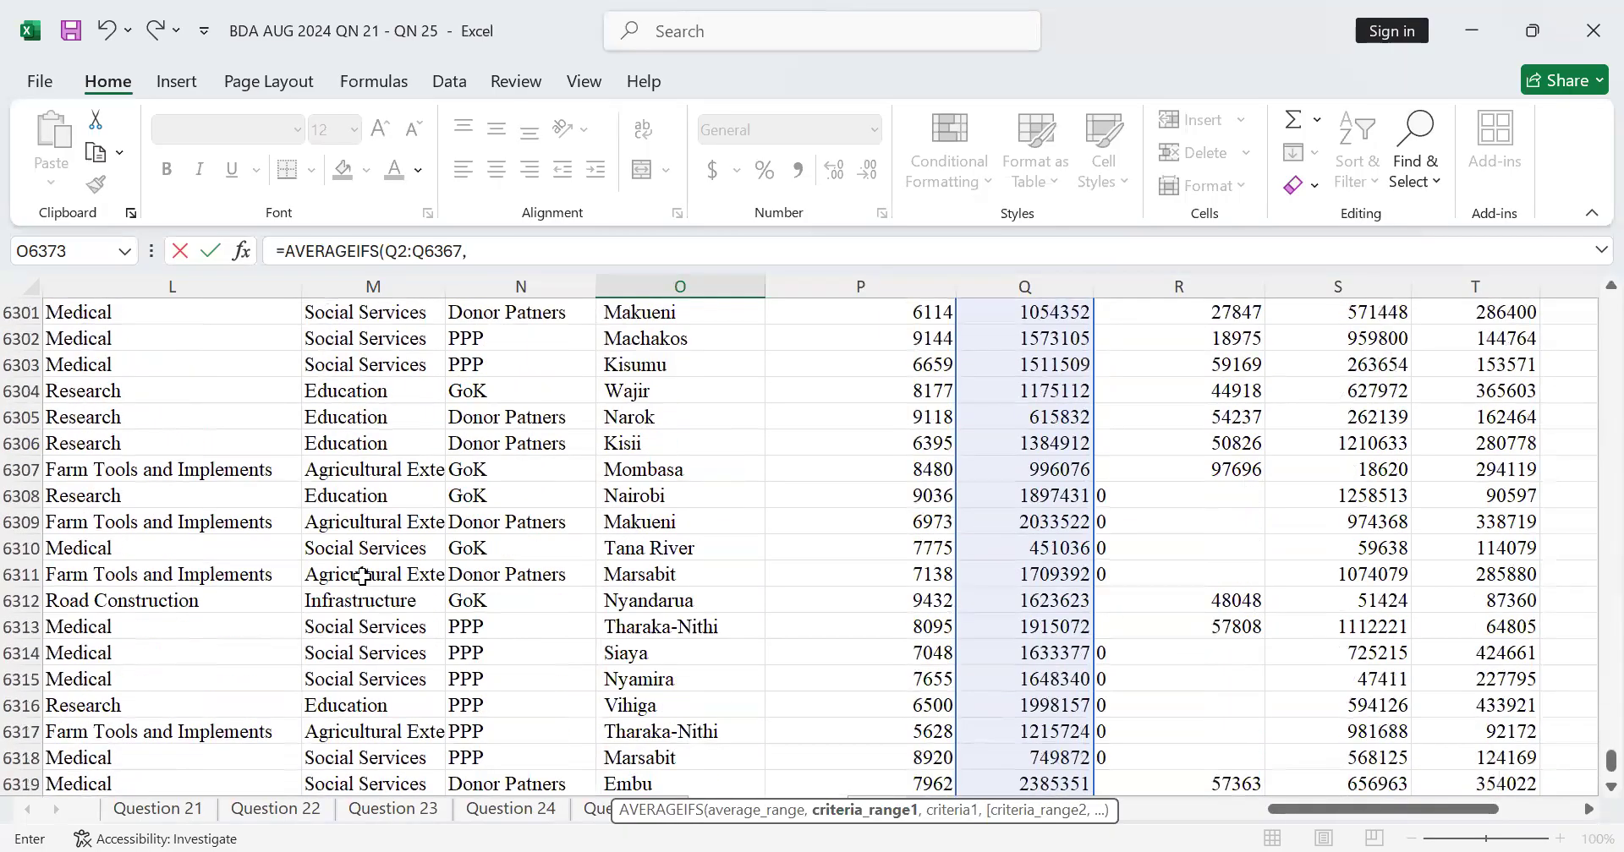
scroll(362, 576, "down", 2)
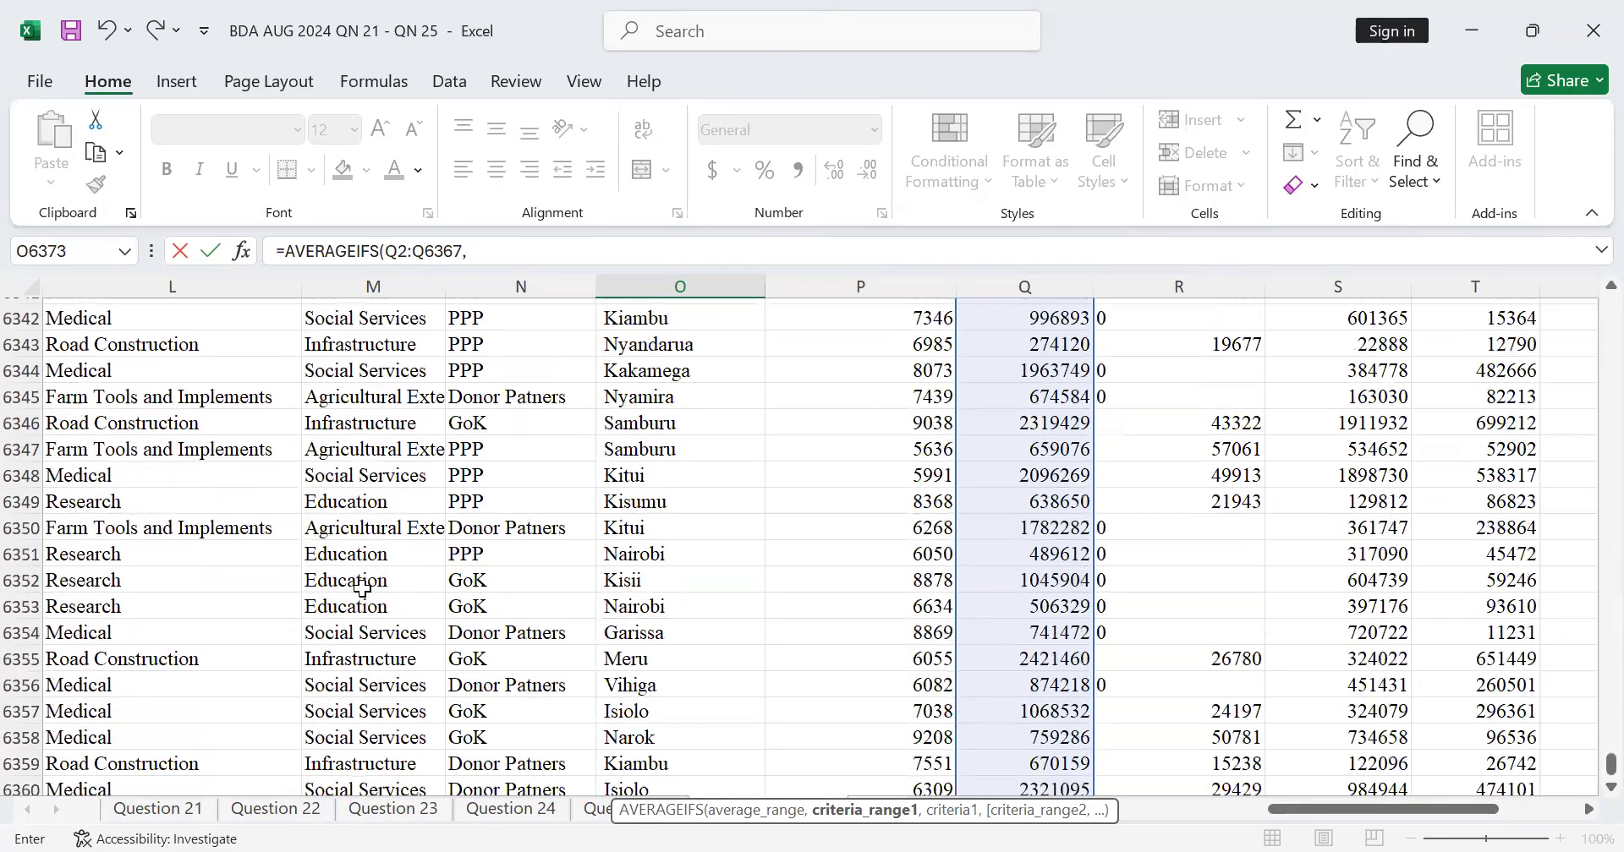
scroll(362, 588, "down", 5)
left_click(378, 550)
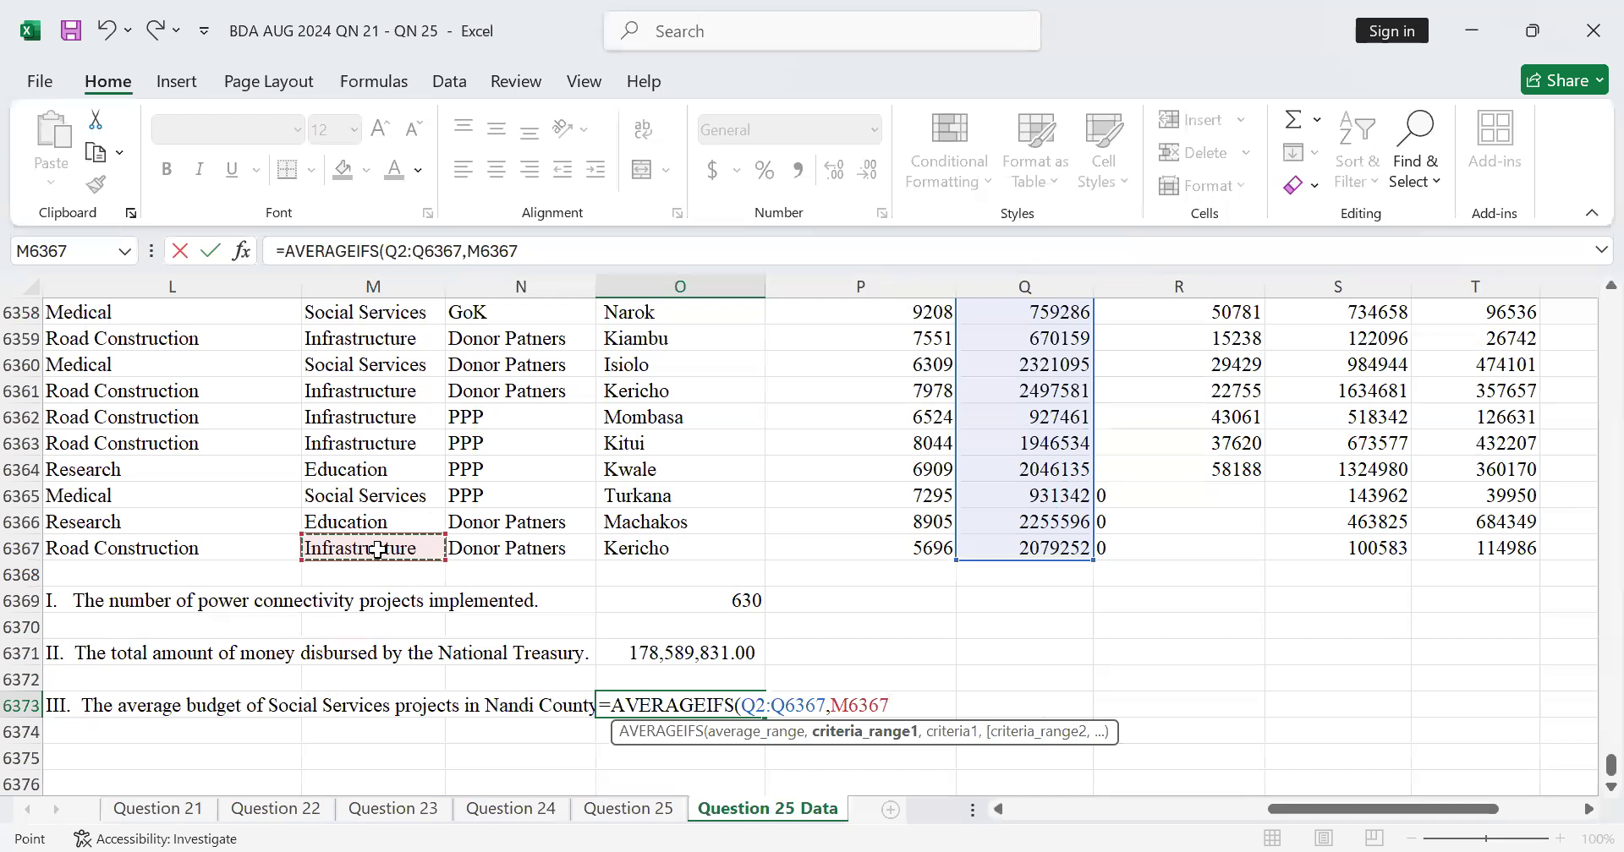
key("ctrl+shift+Up")
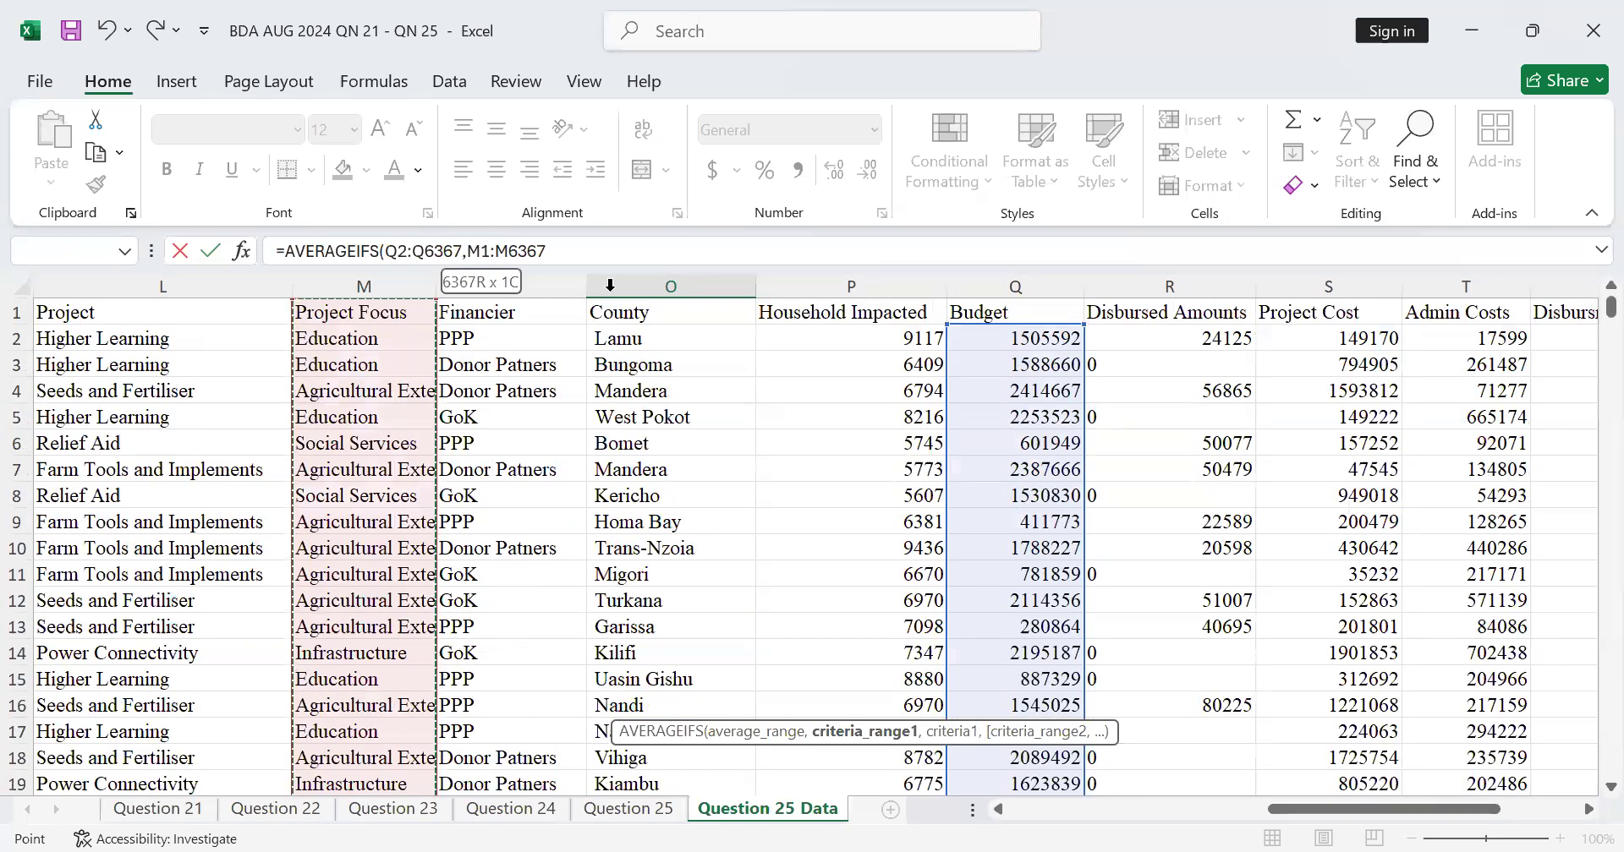
left_click_drag(437, 301, 422, 333)
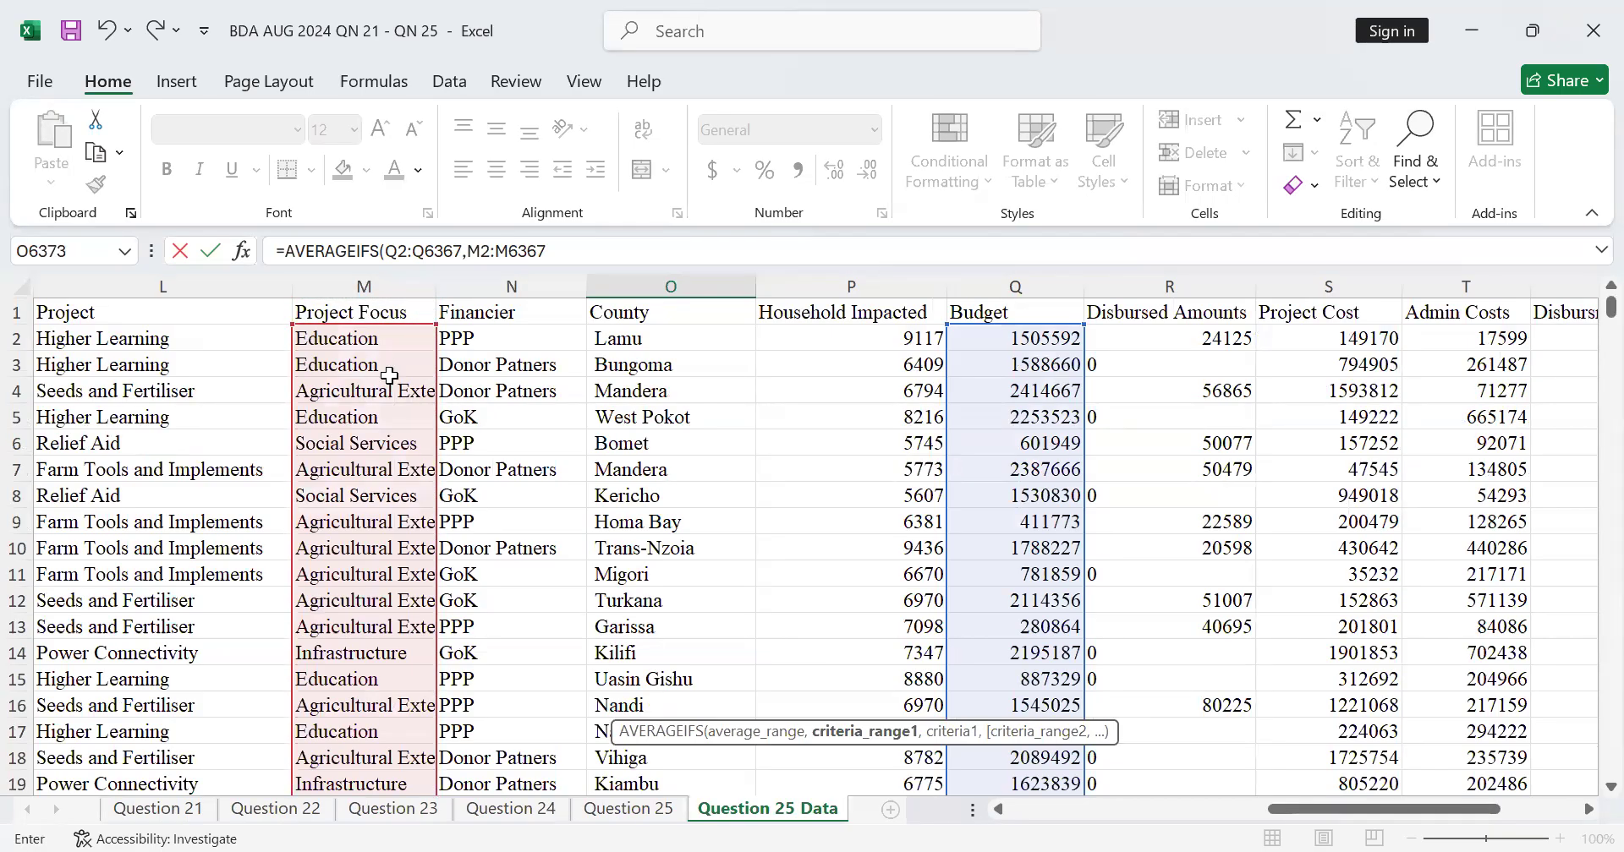
Use the Social Services entry in M6 as the first criterion of the AVERAGEIFS formula
scroll(389, 376, "down", 6)
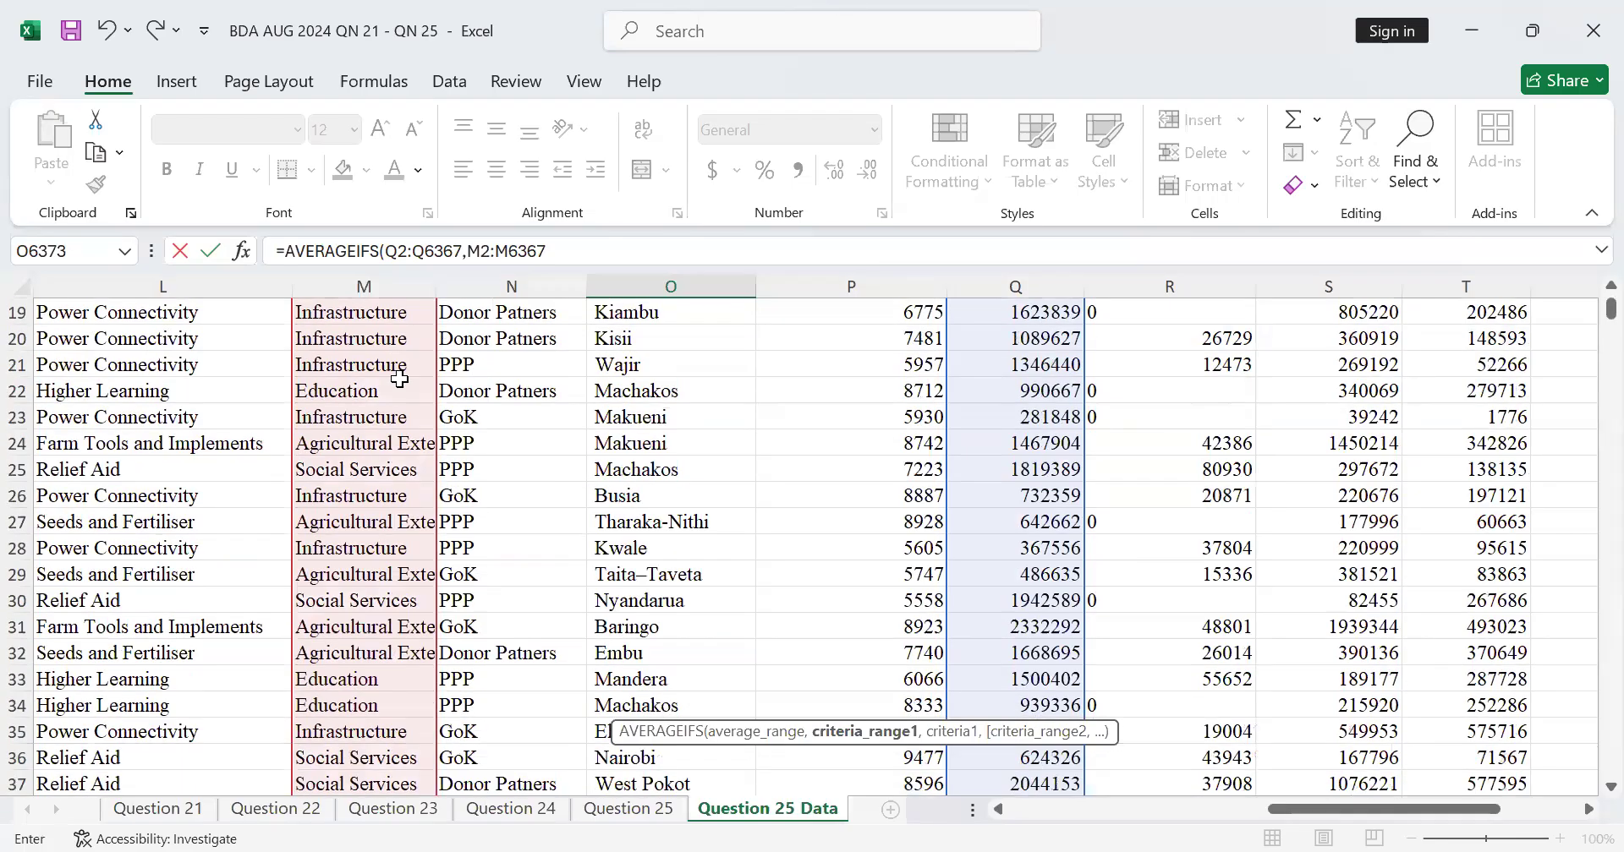
type(",")
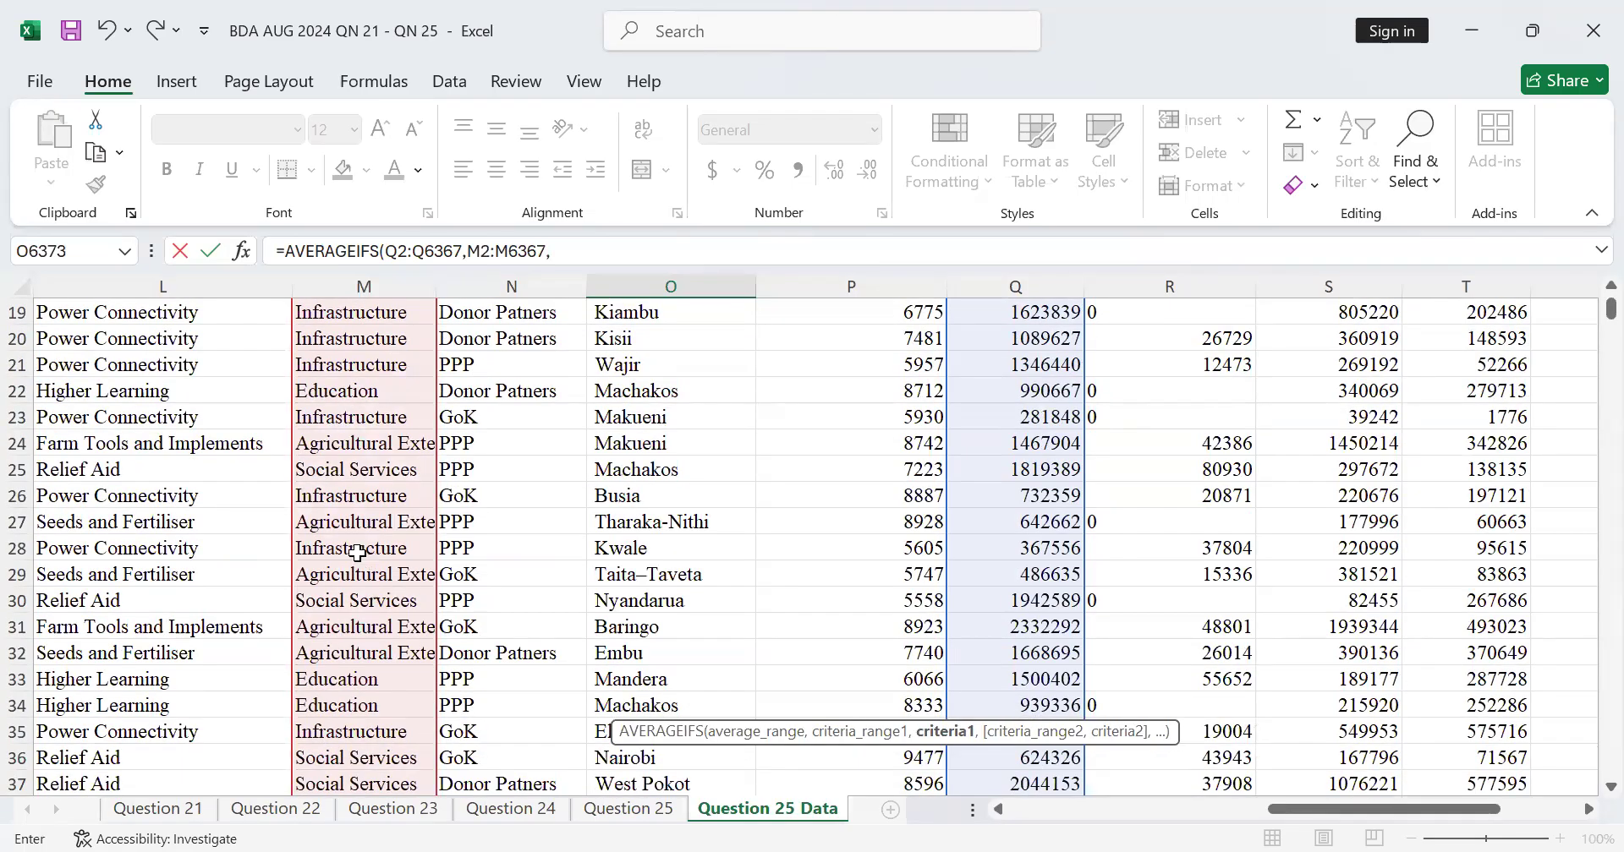
scroll(358, 553, "up", 6)
left_click(391, 438)
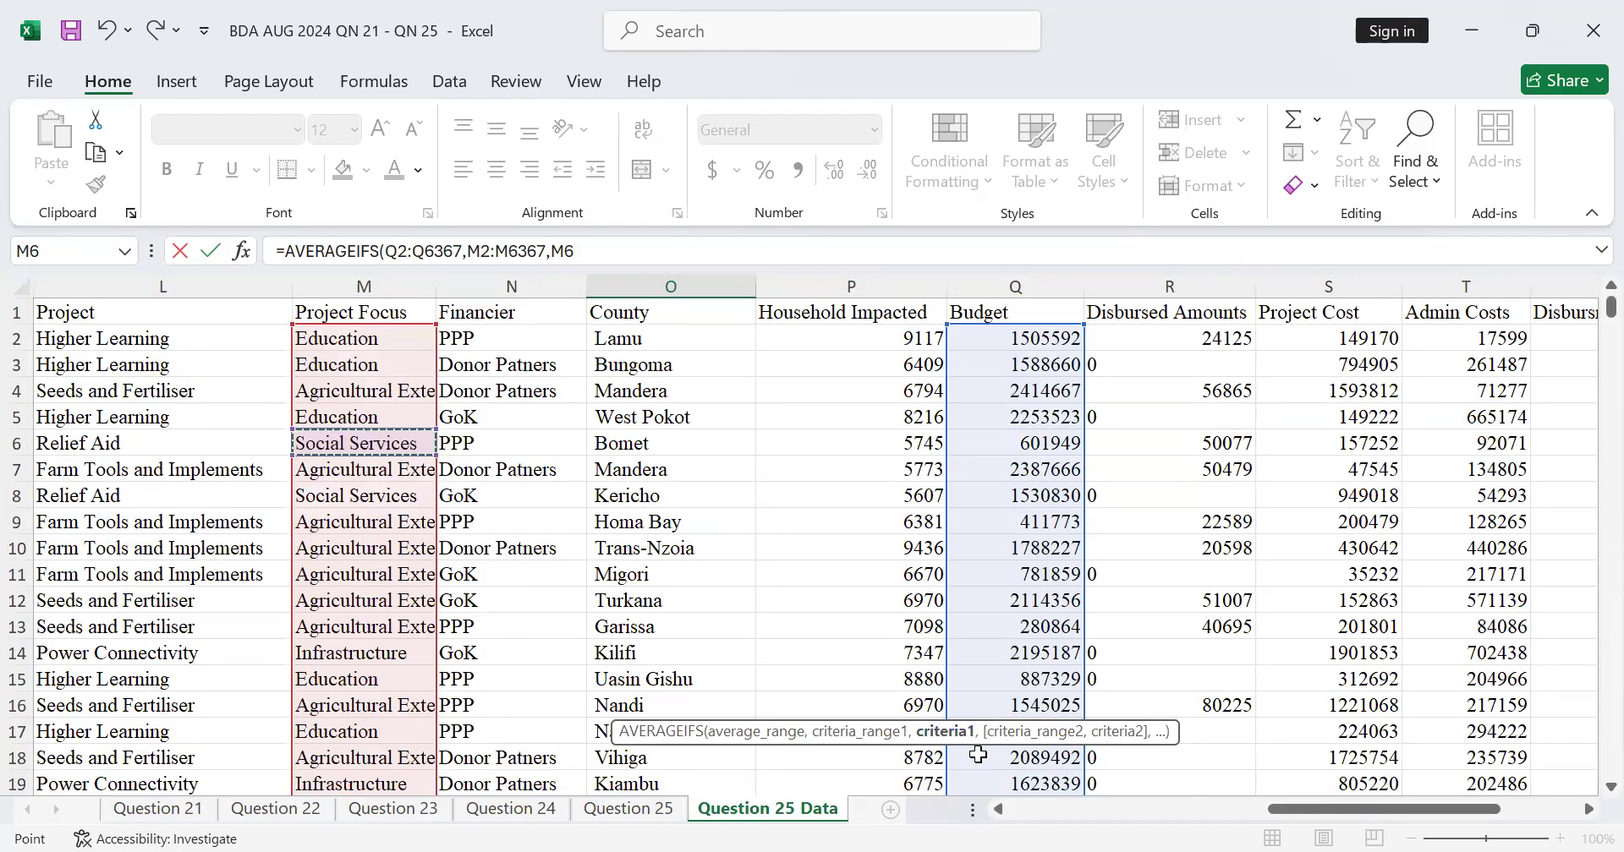
Add the County records O2:O6367, without the header, as the second criteria range of the AVERAGEIFS formula
type(",")
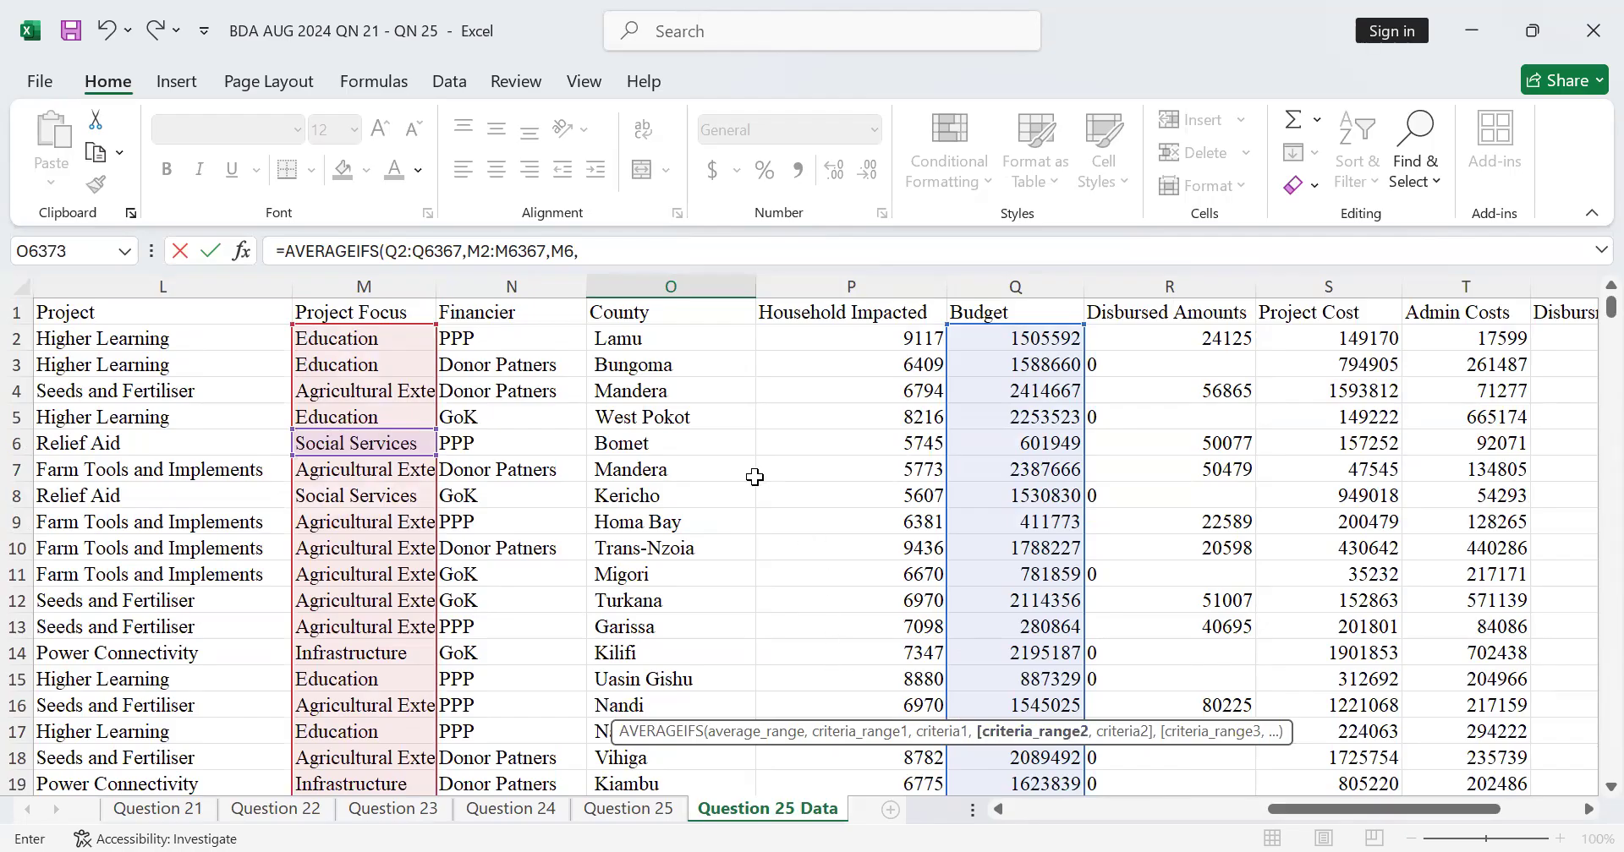
left_click(655, 338)
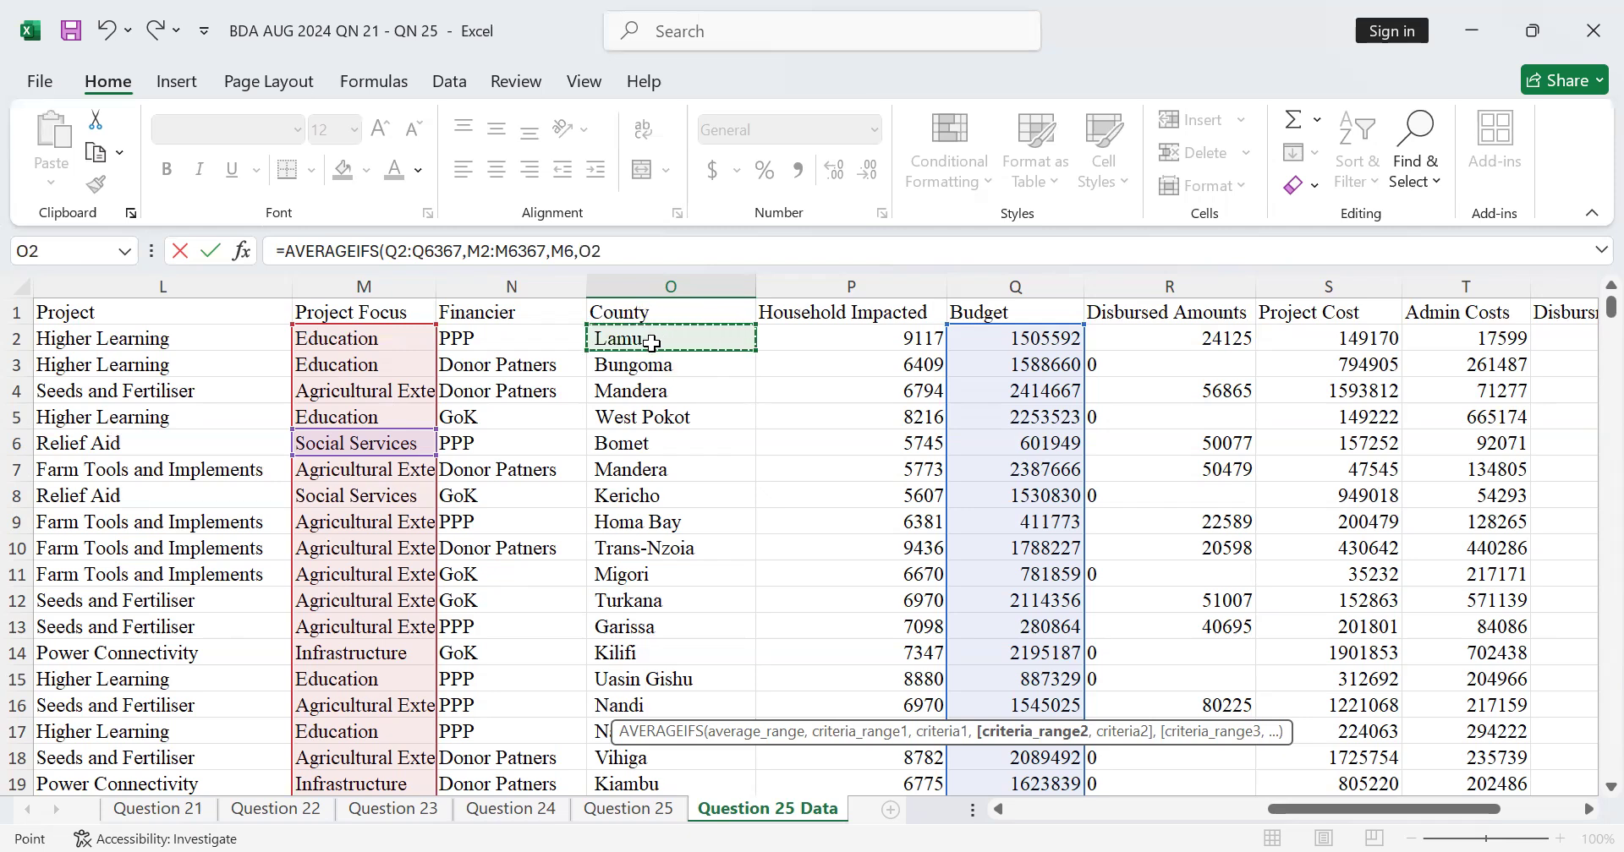
key("ctrl+shift+Down")
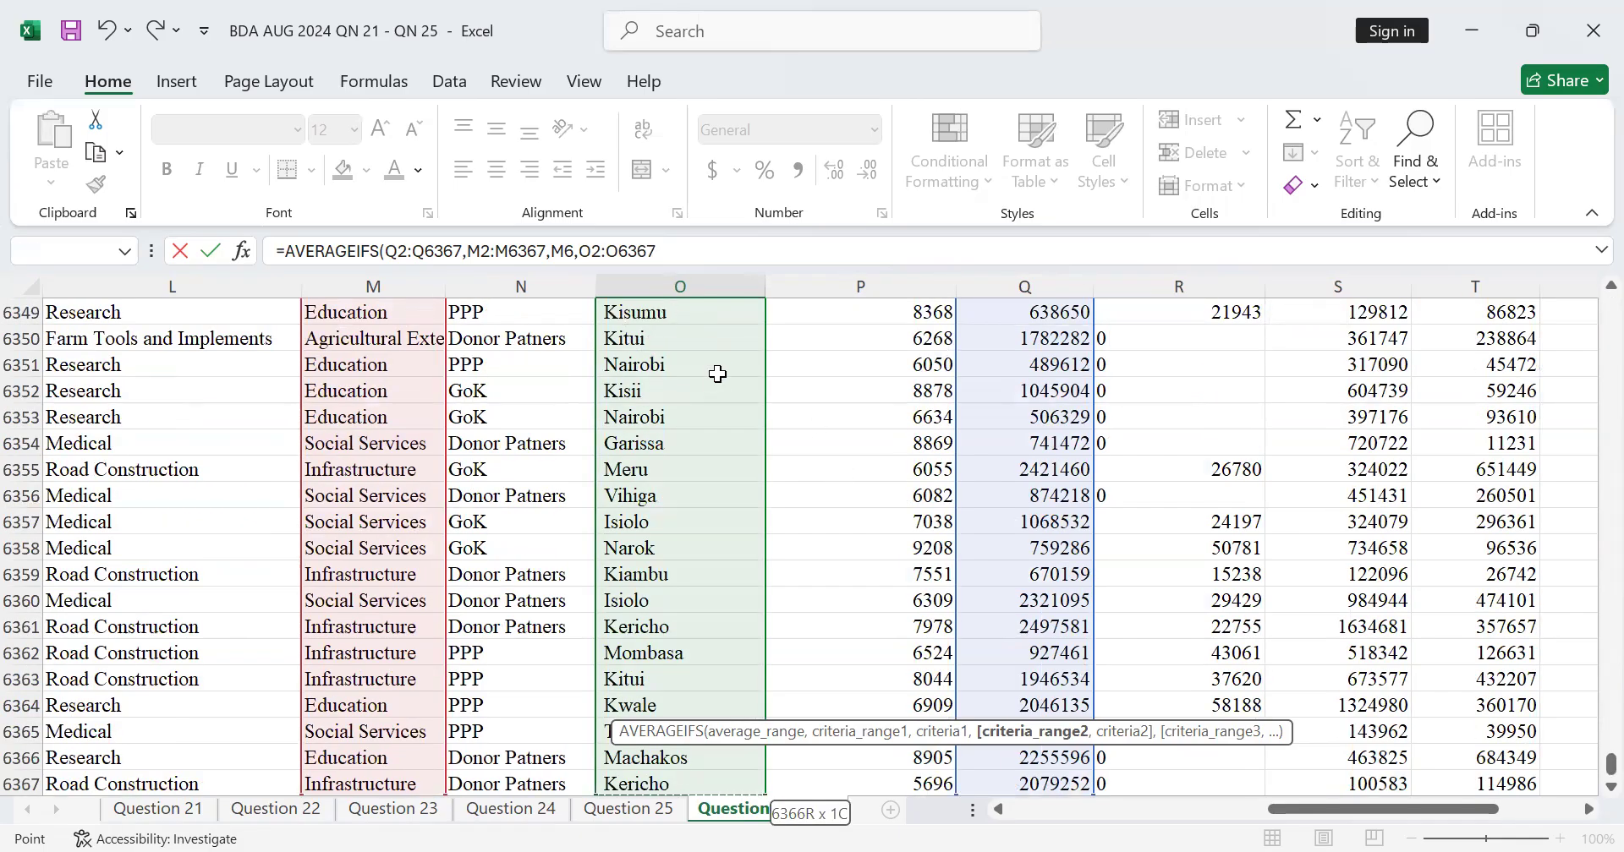
Complete the AVERAGEIFS formula with the Nandi cell O6335 as the second criterion and enter it in O6373
type(",")
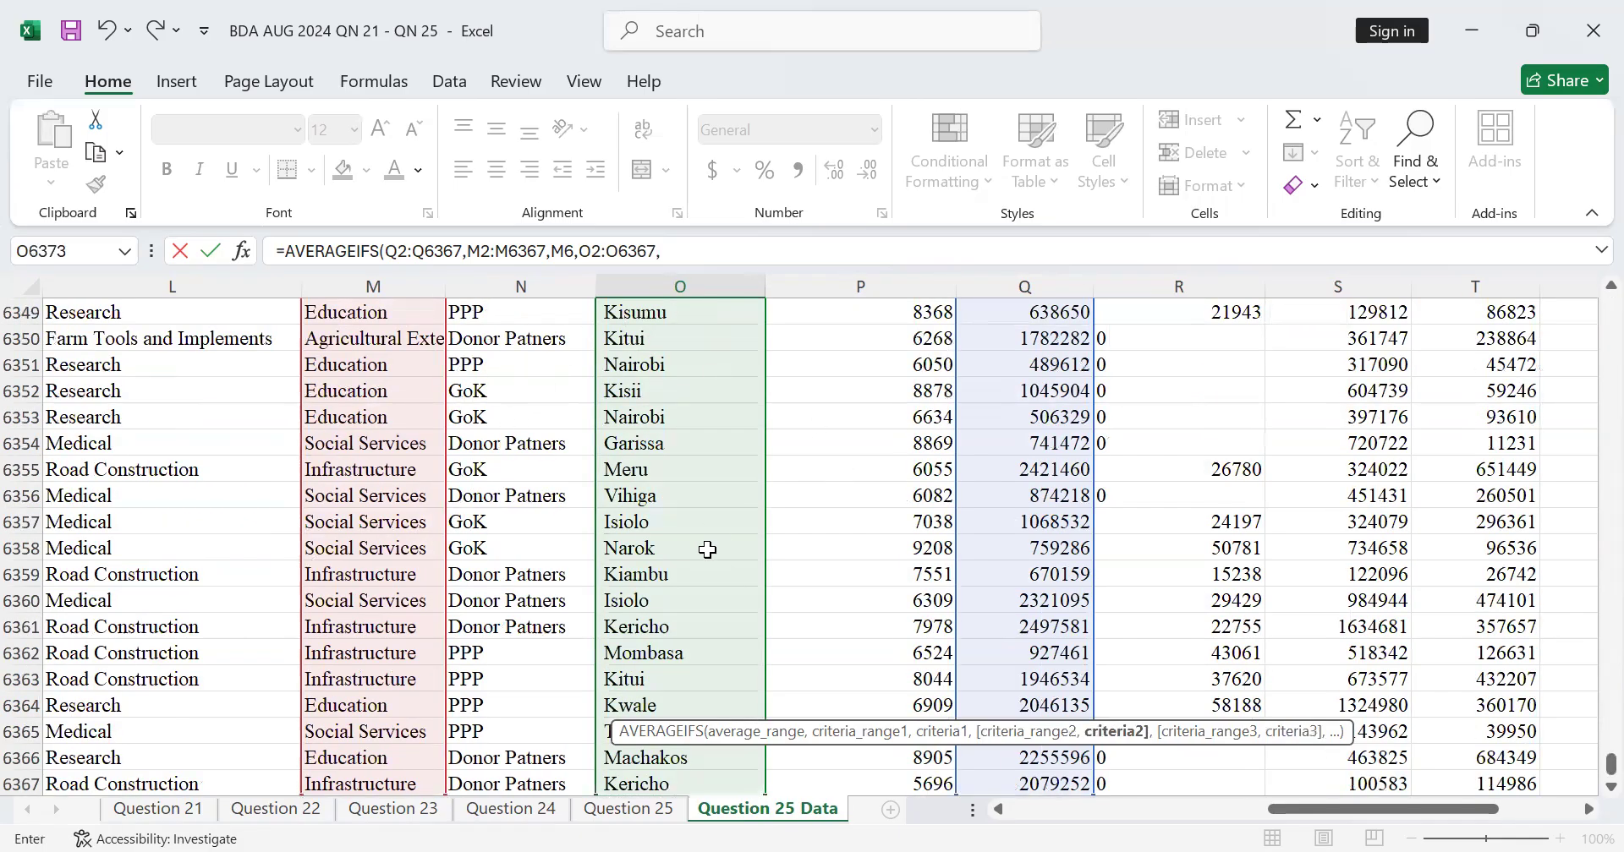
scroll(690, 559, "up", 6)
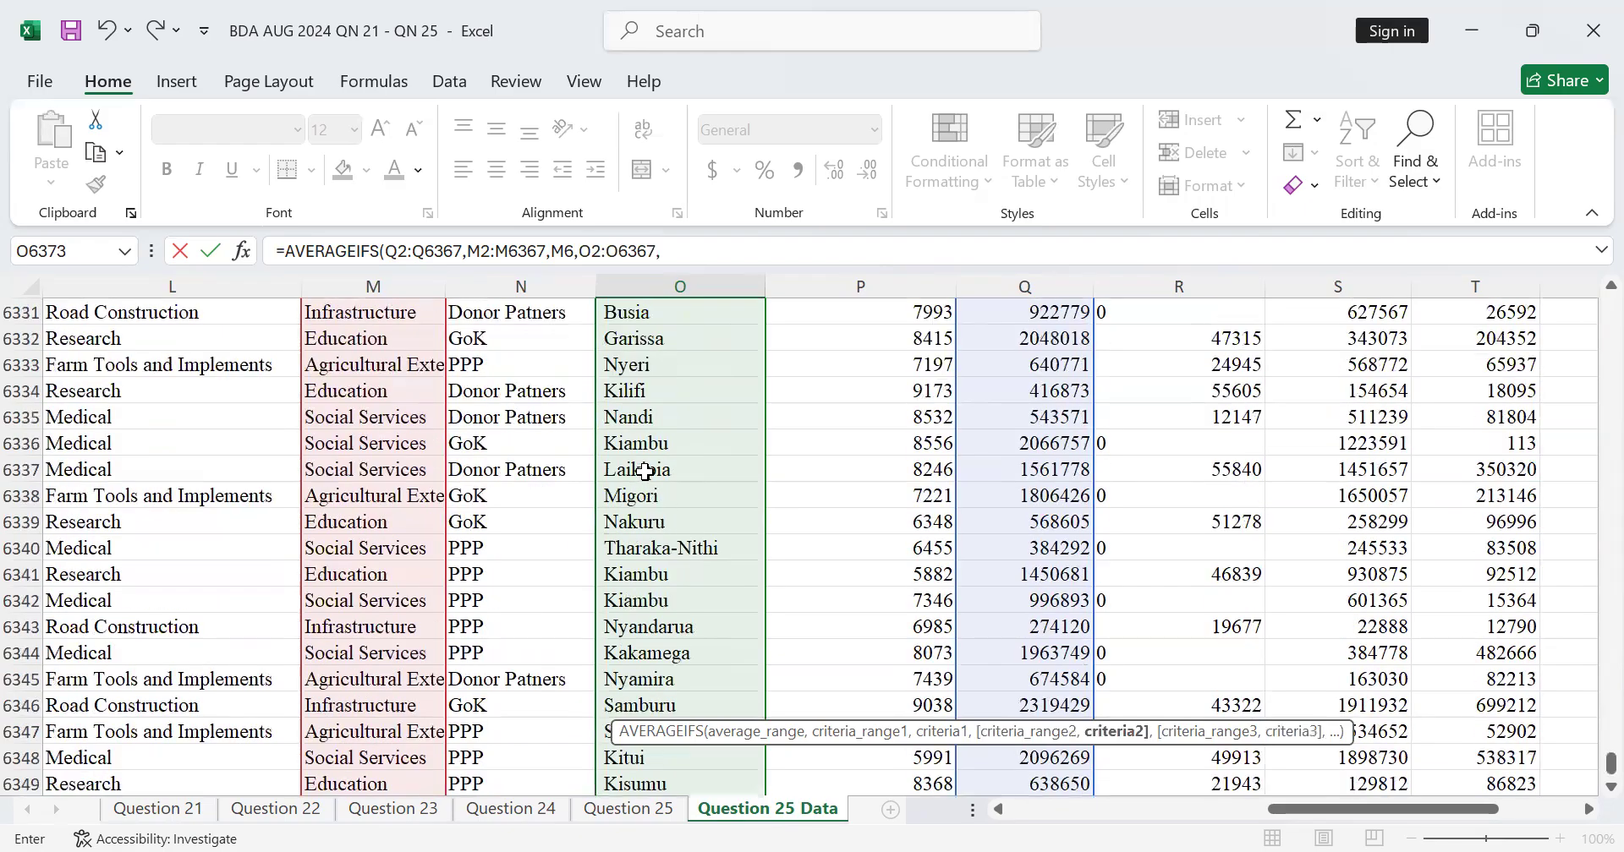
left_click(664, 423)
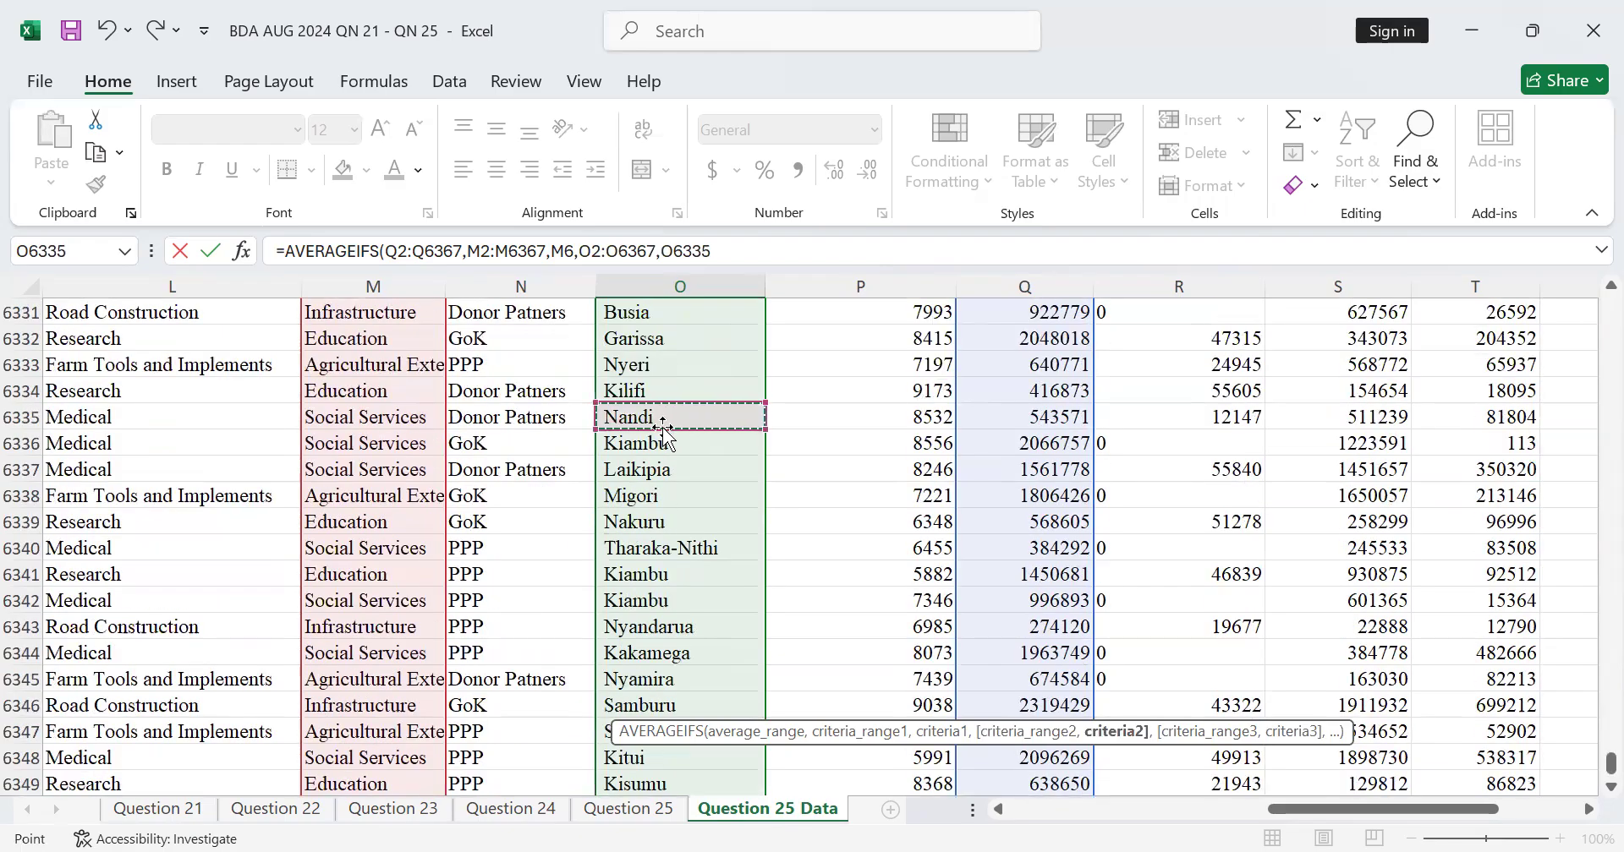
type("(")
key("Return")
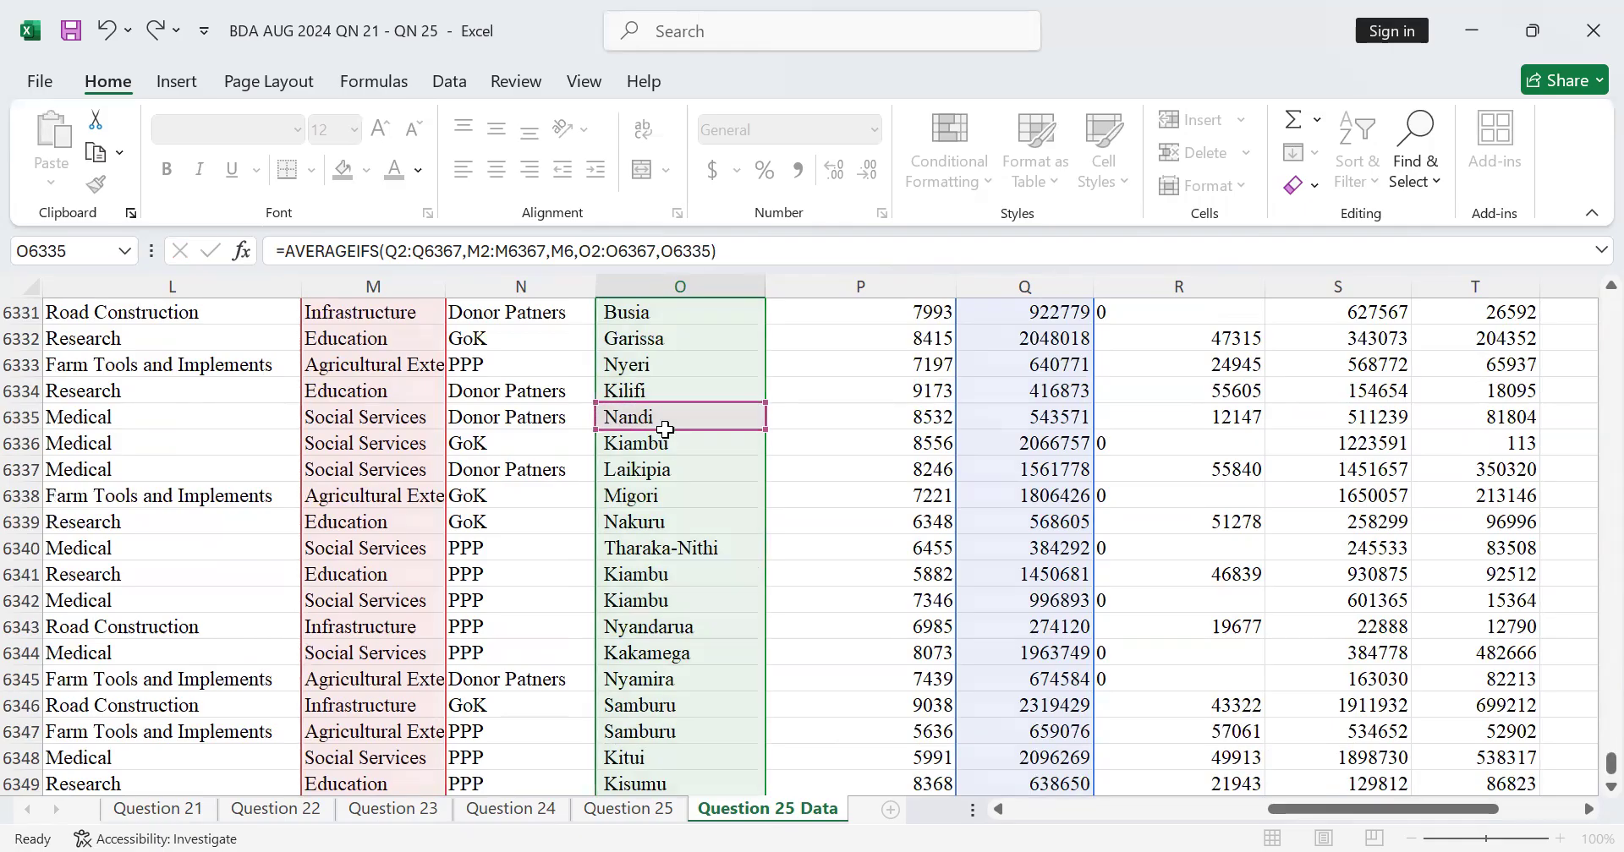
scroll(718, 406, "down", 4)
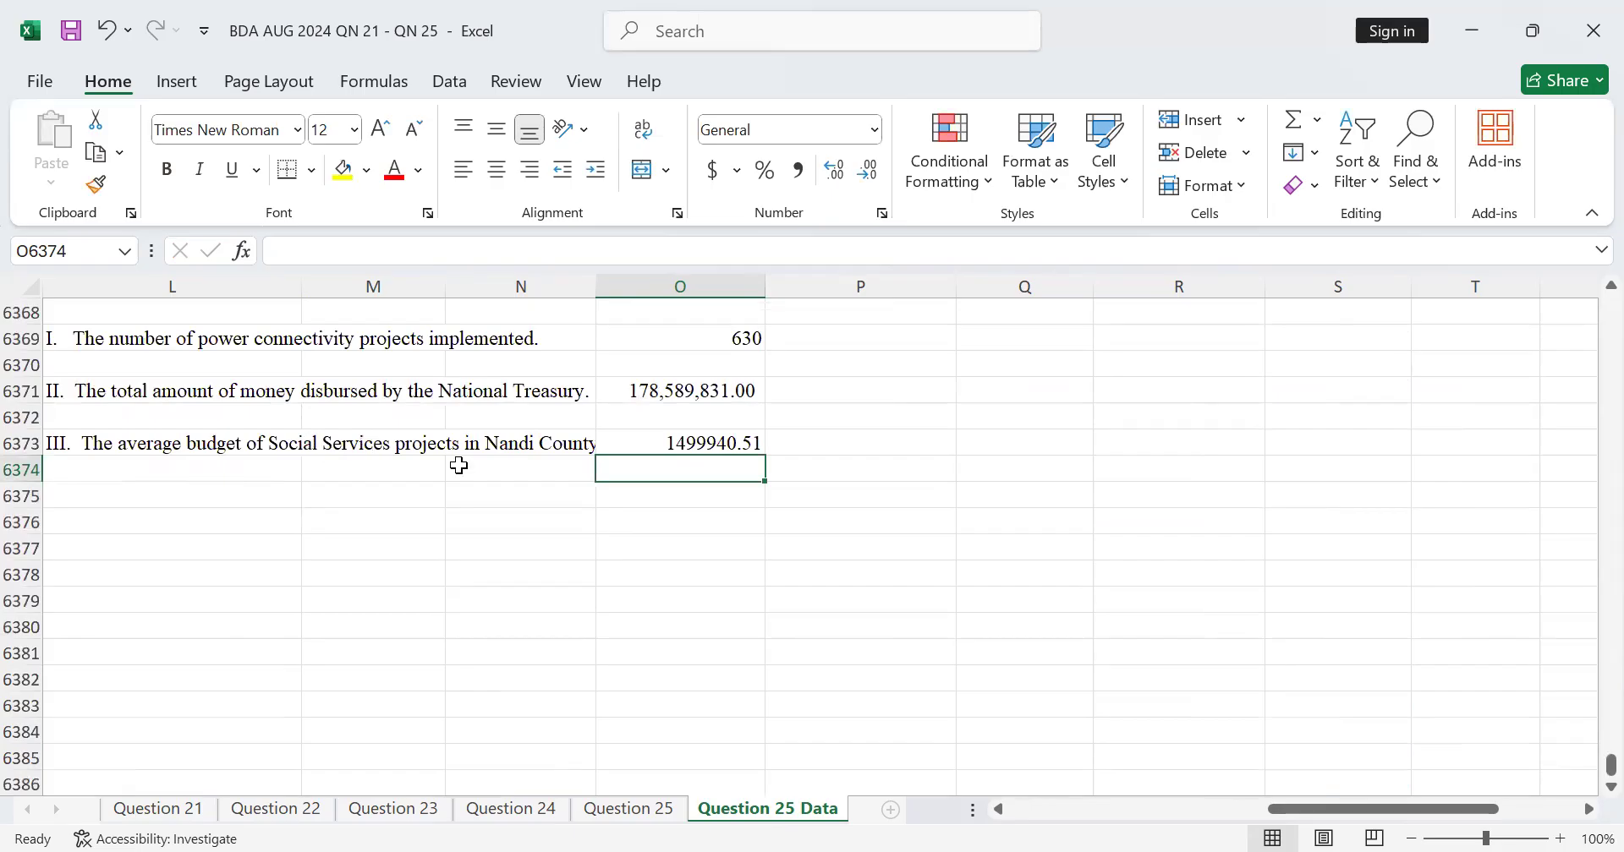
Review the arguments of the AVERAGEIFS formula in cell O6373, leaving the formula as it is
double_click(733, 441)
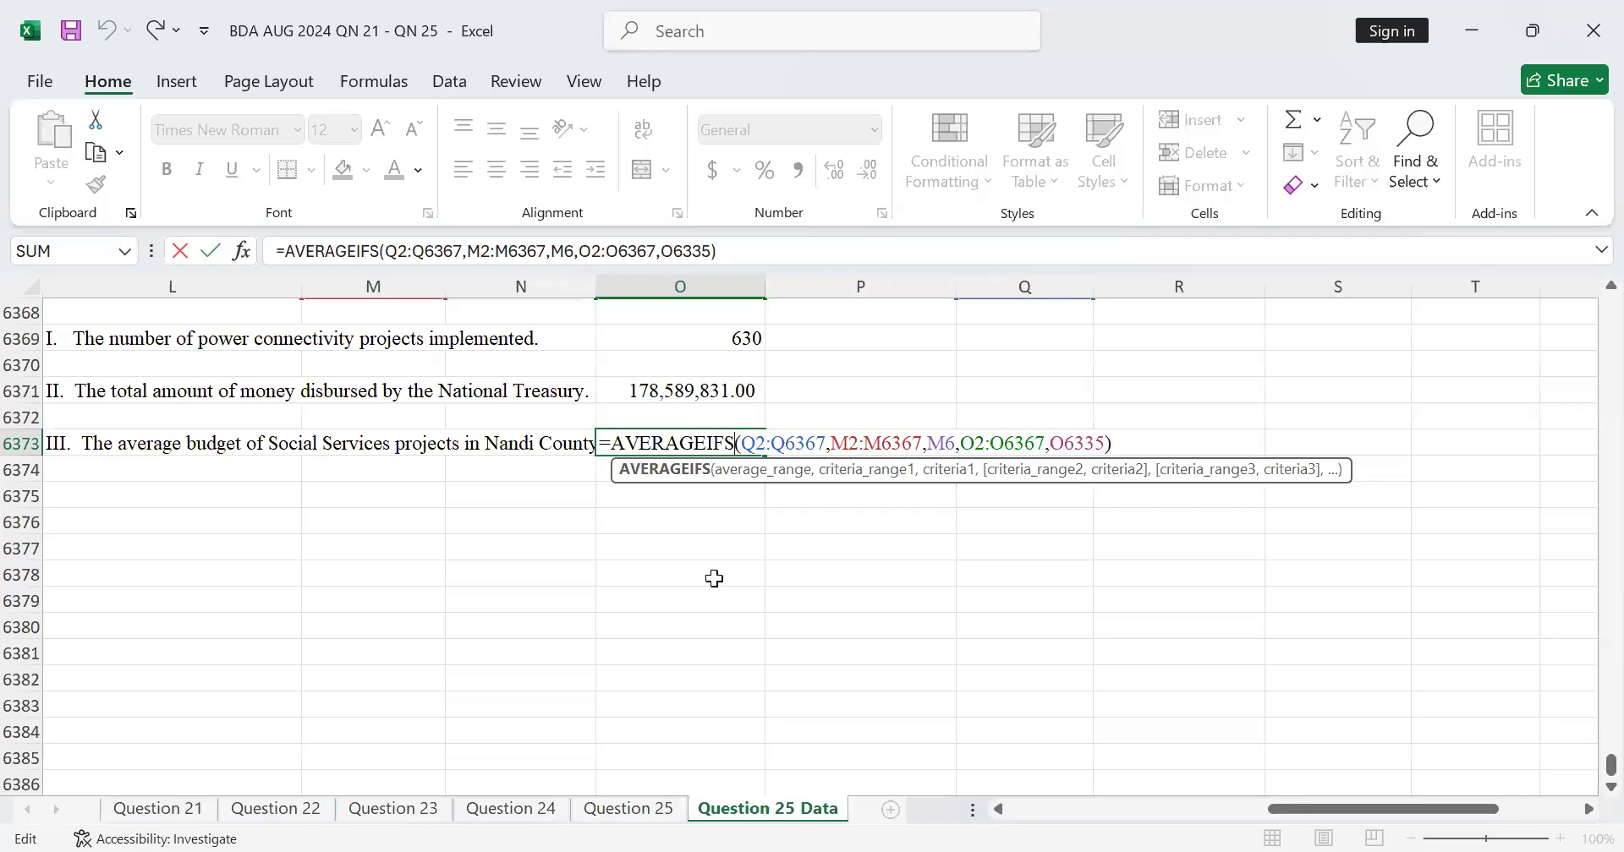
key("Return")
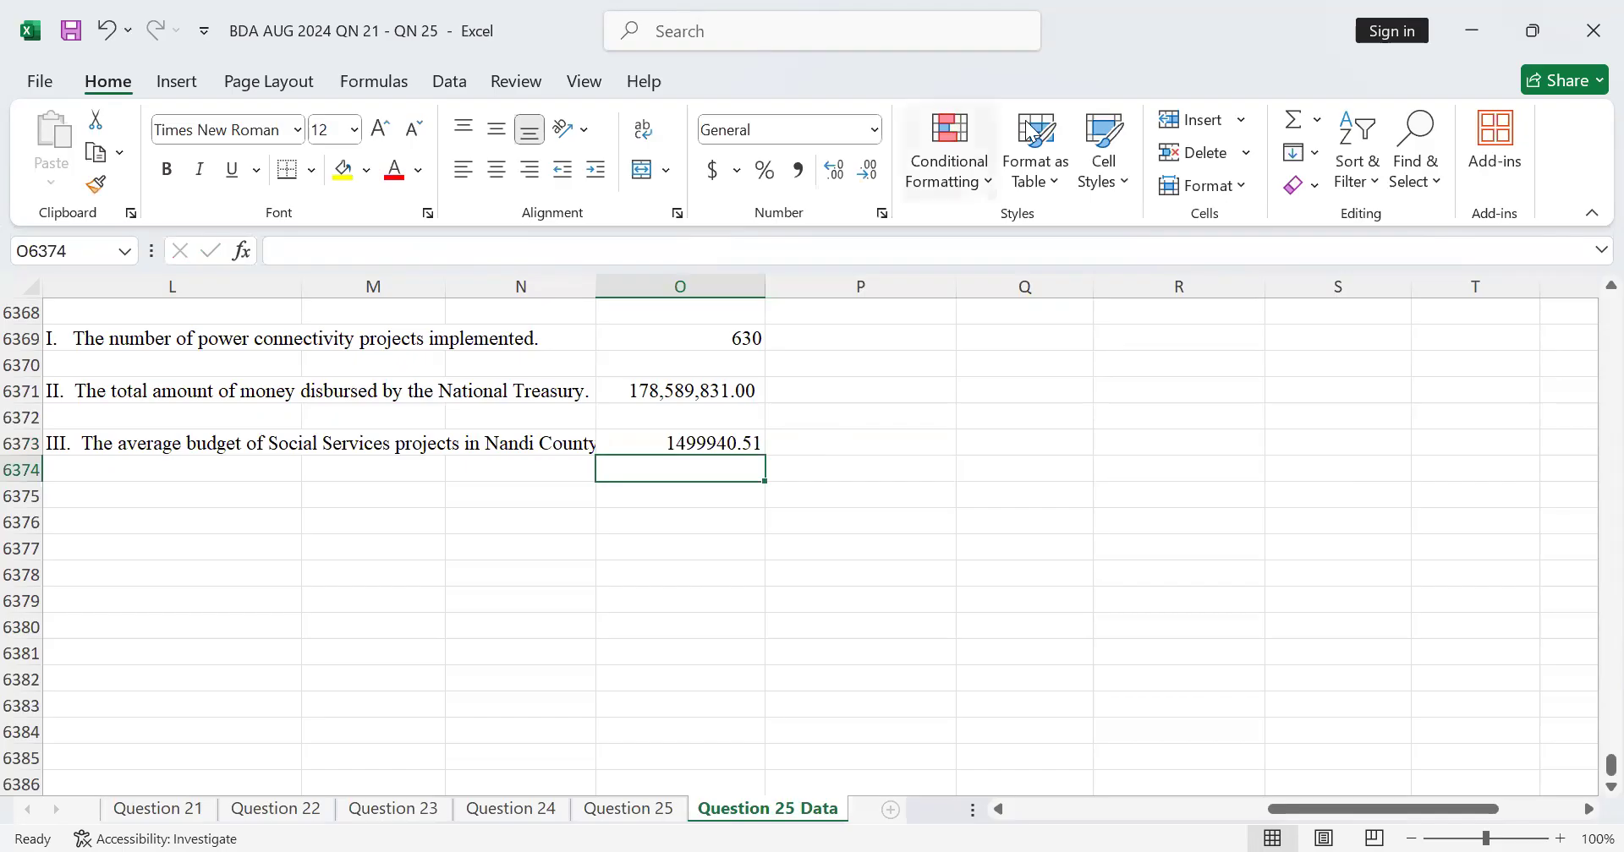
double_click(731, 440)
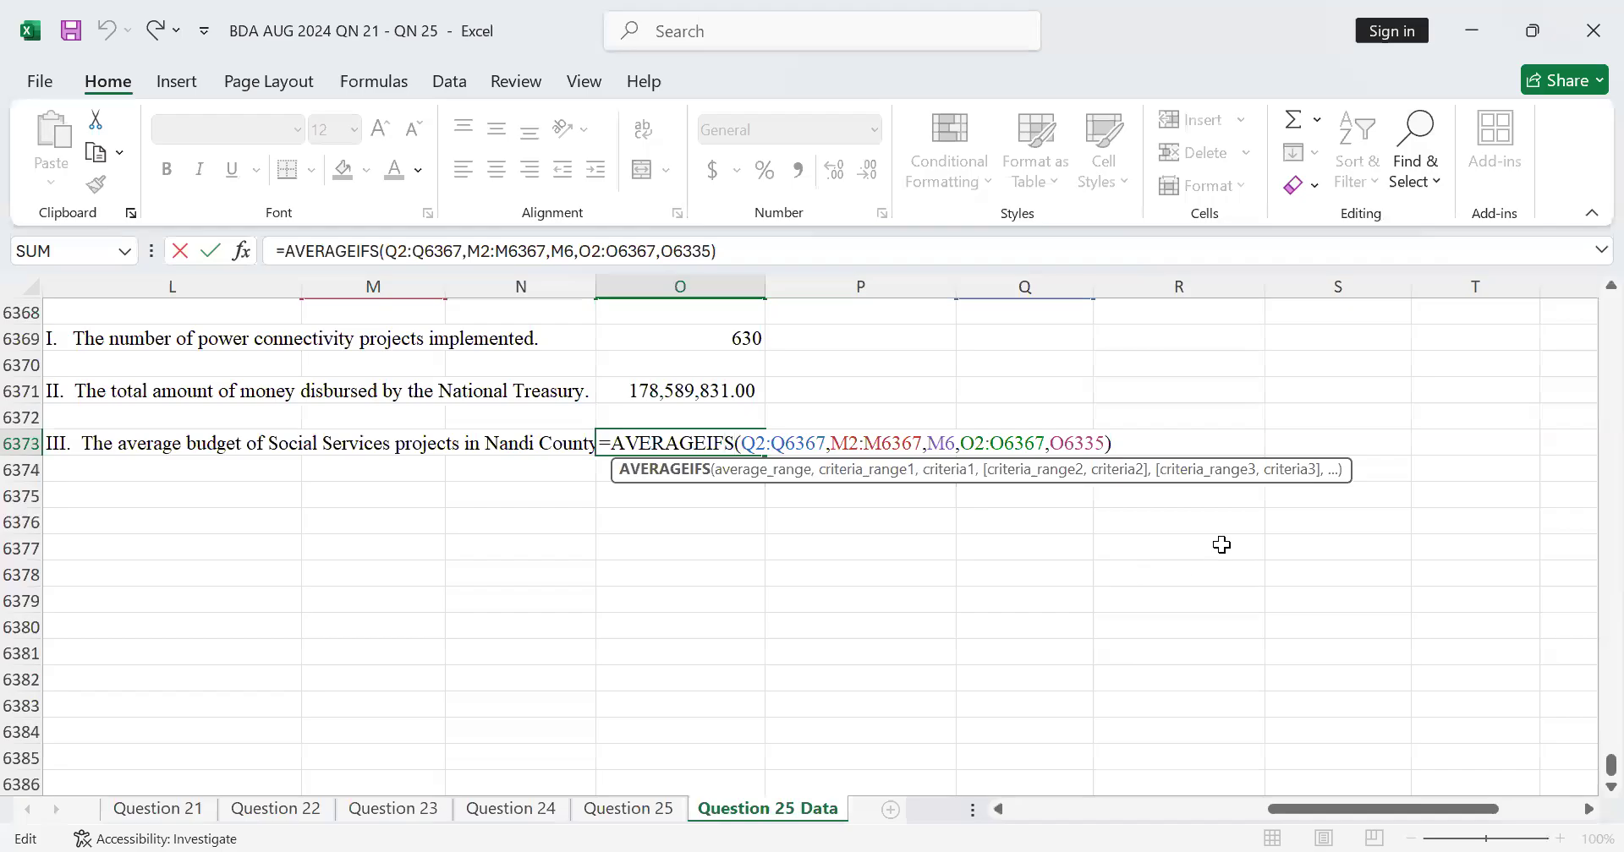
left_click(1174, 609)
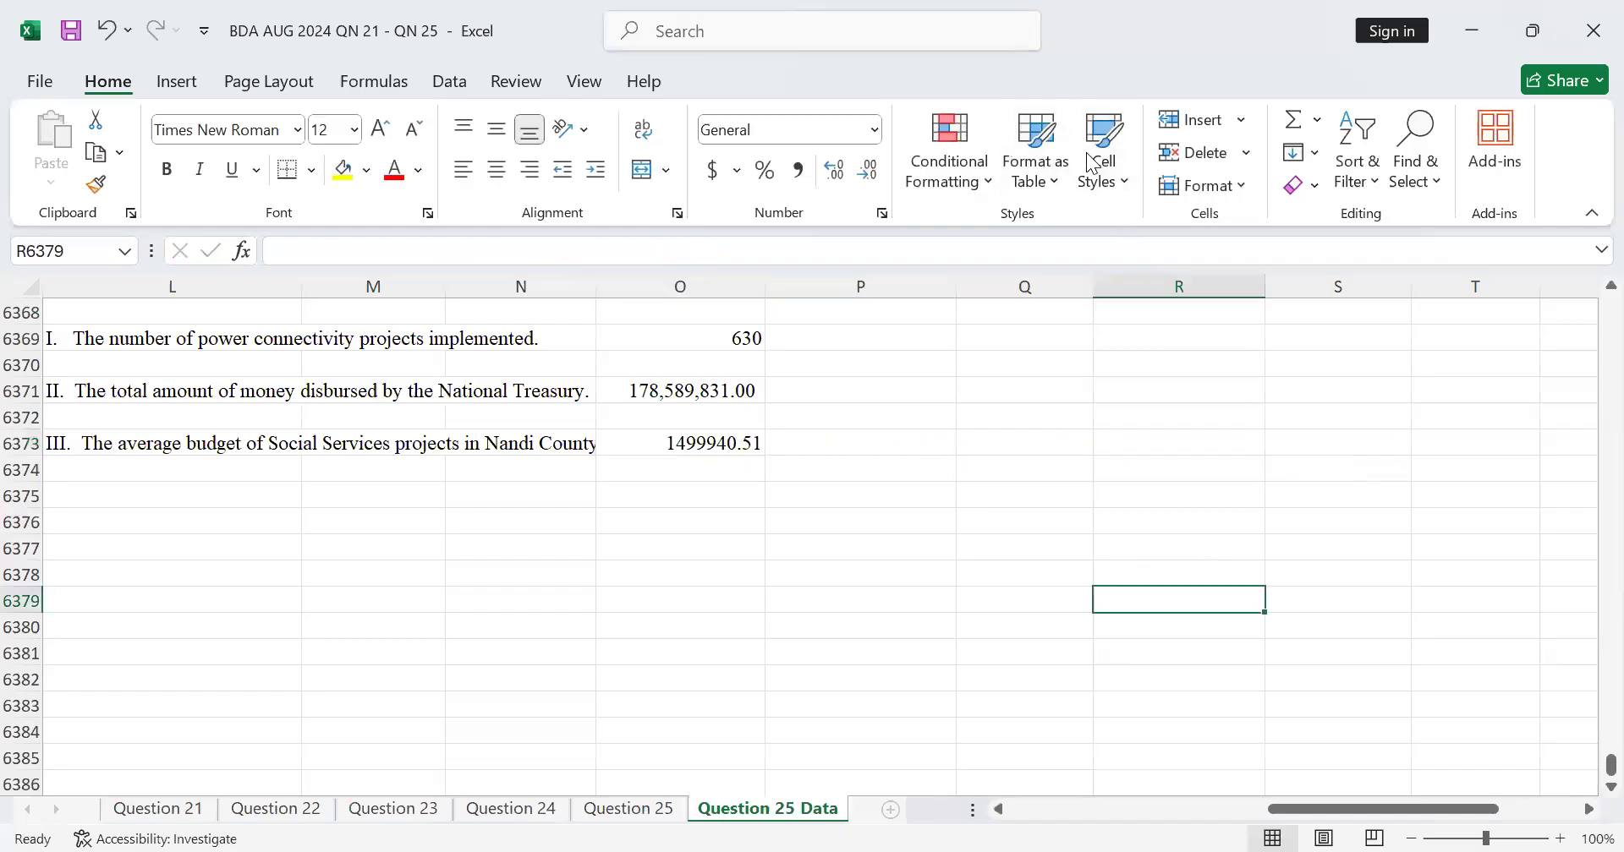
Clear the average budget formula in cell O6373 and begin a new AVERAGEIFS function there
double_click(735, 439)
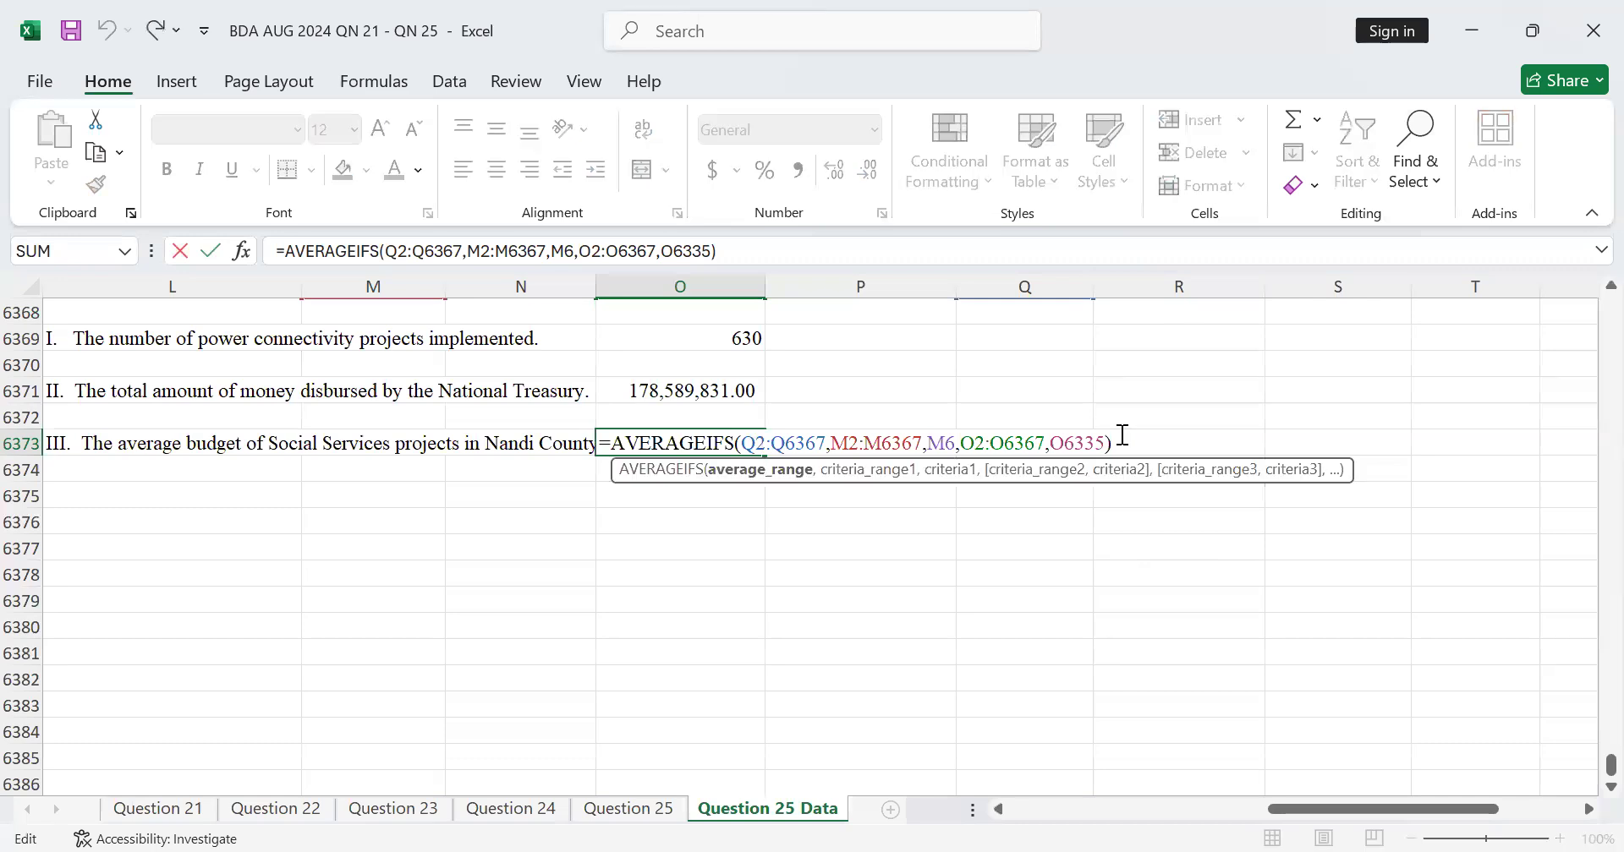
left_click(1122, 434)
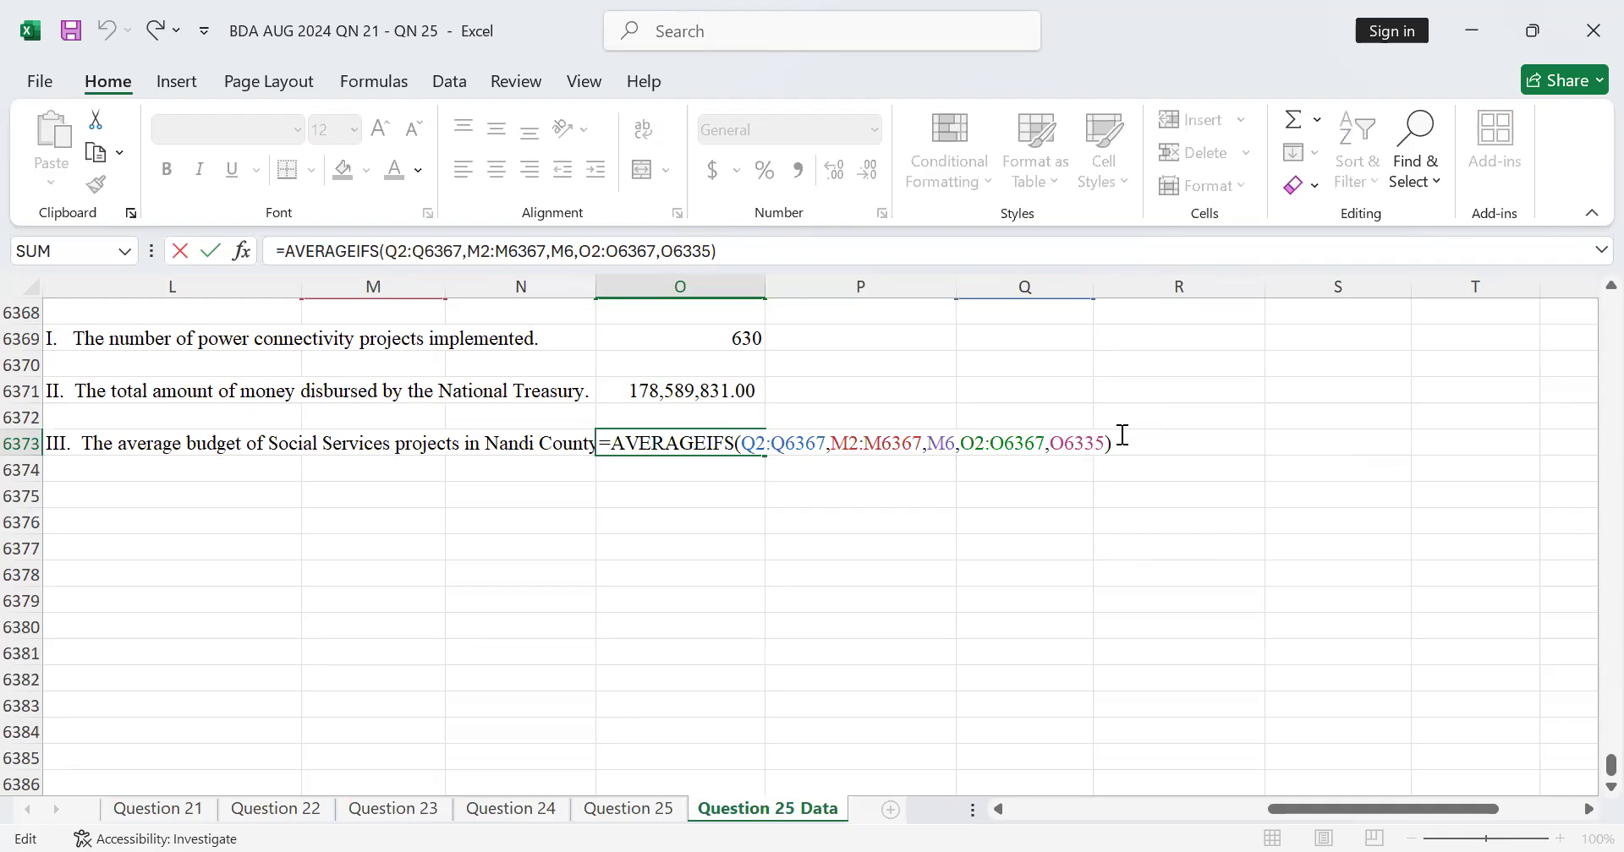
key("Escape")
type("=")
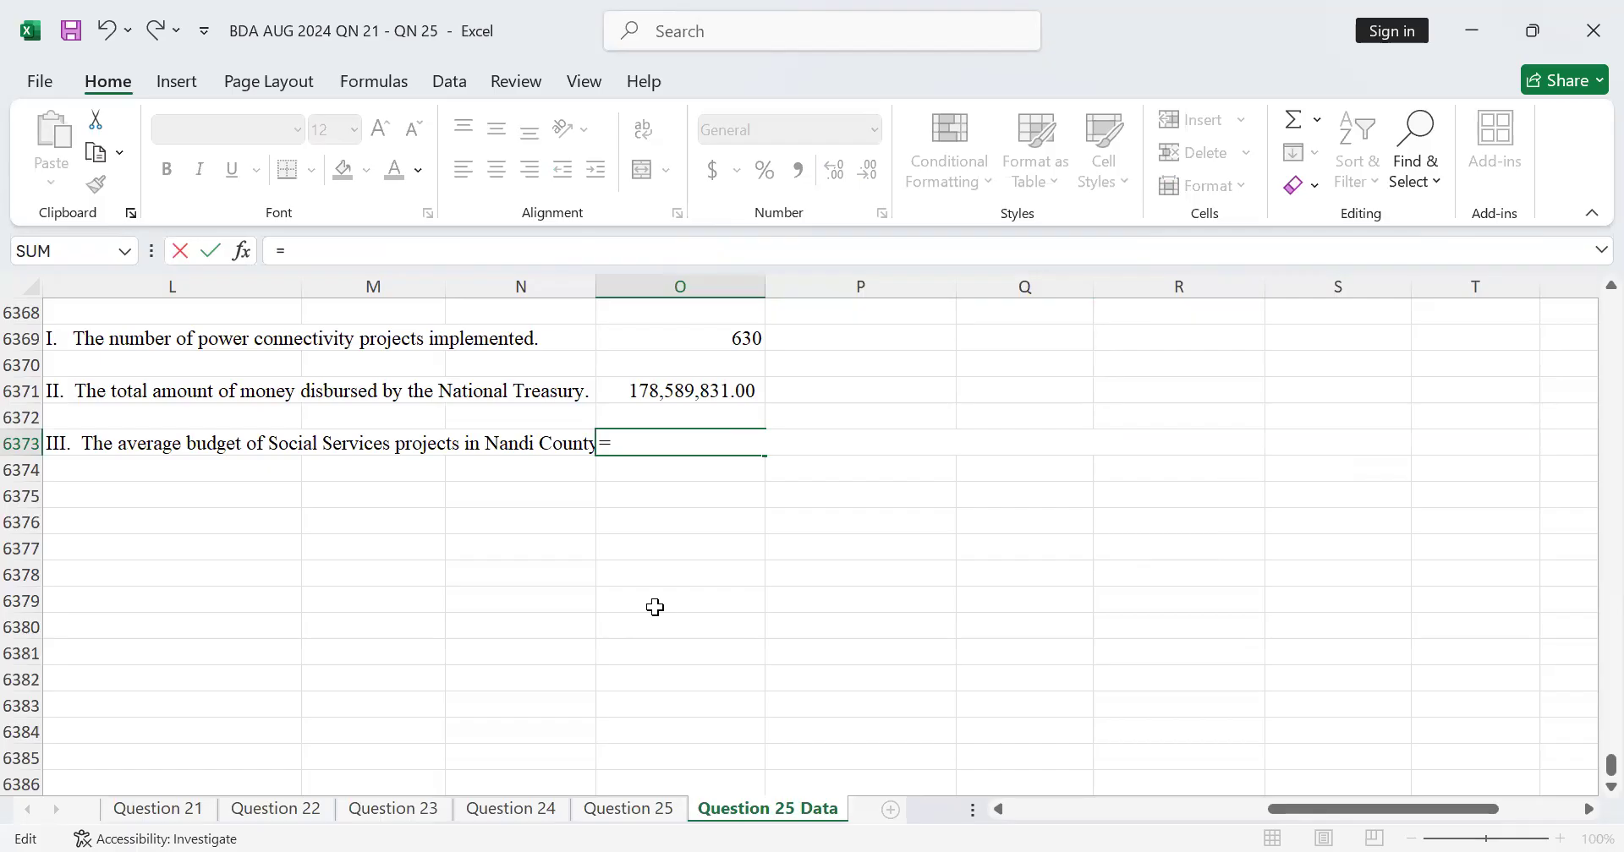
type("aver")
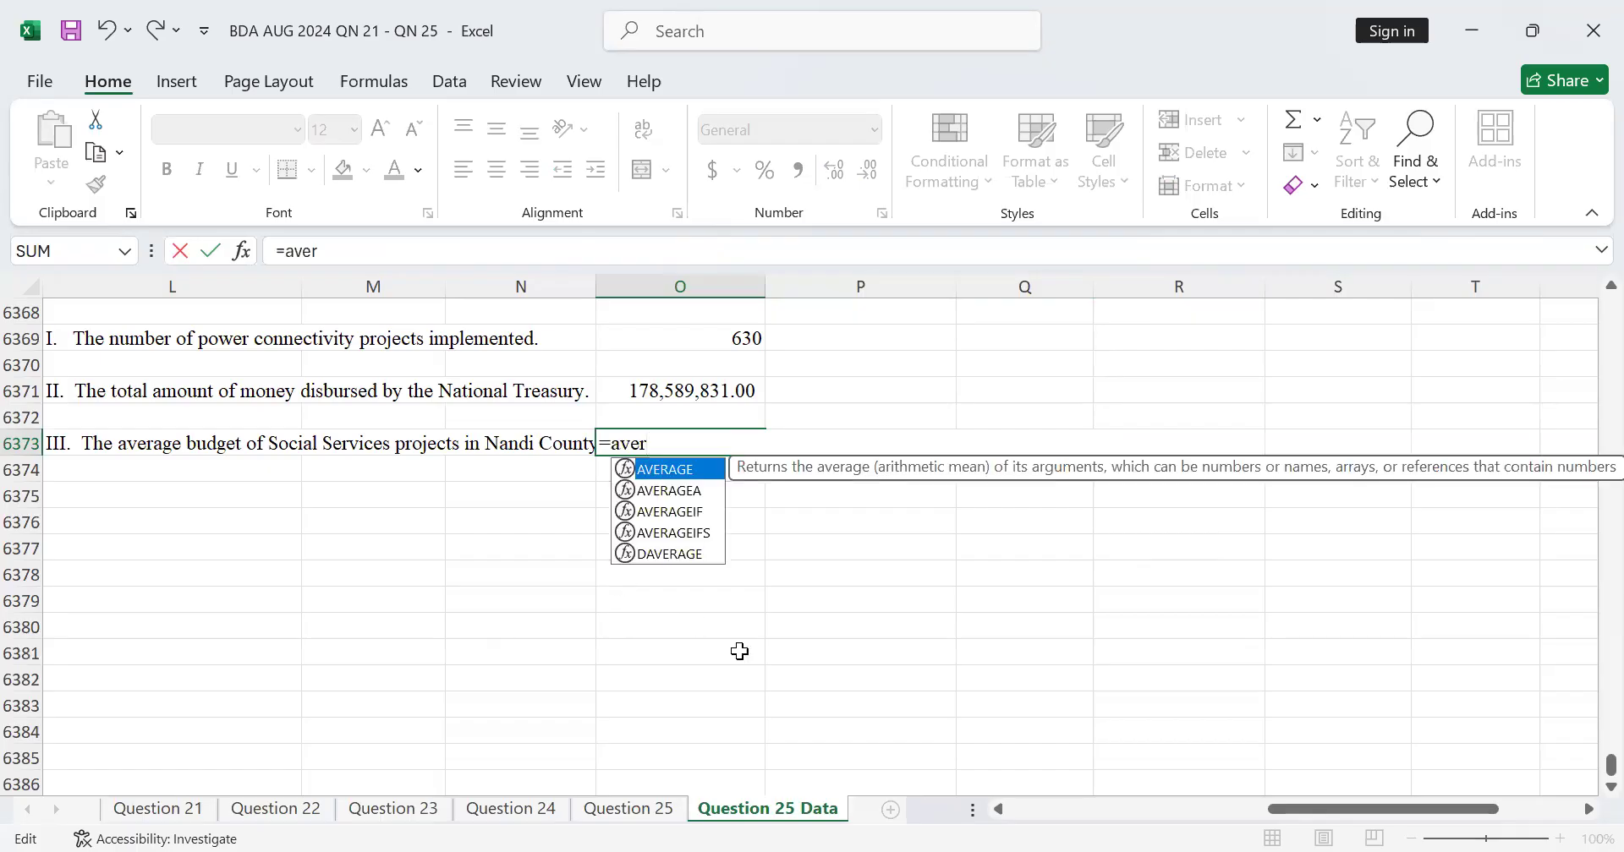
double_click(707, 533)
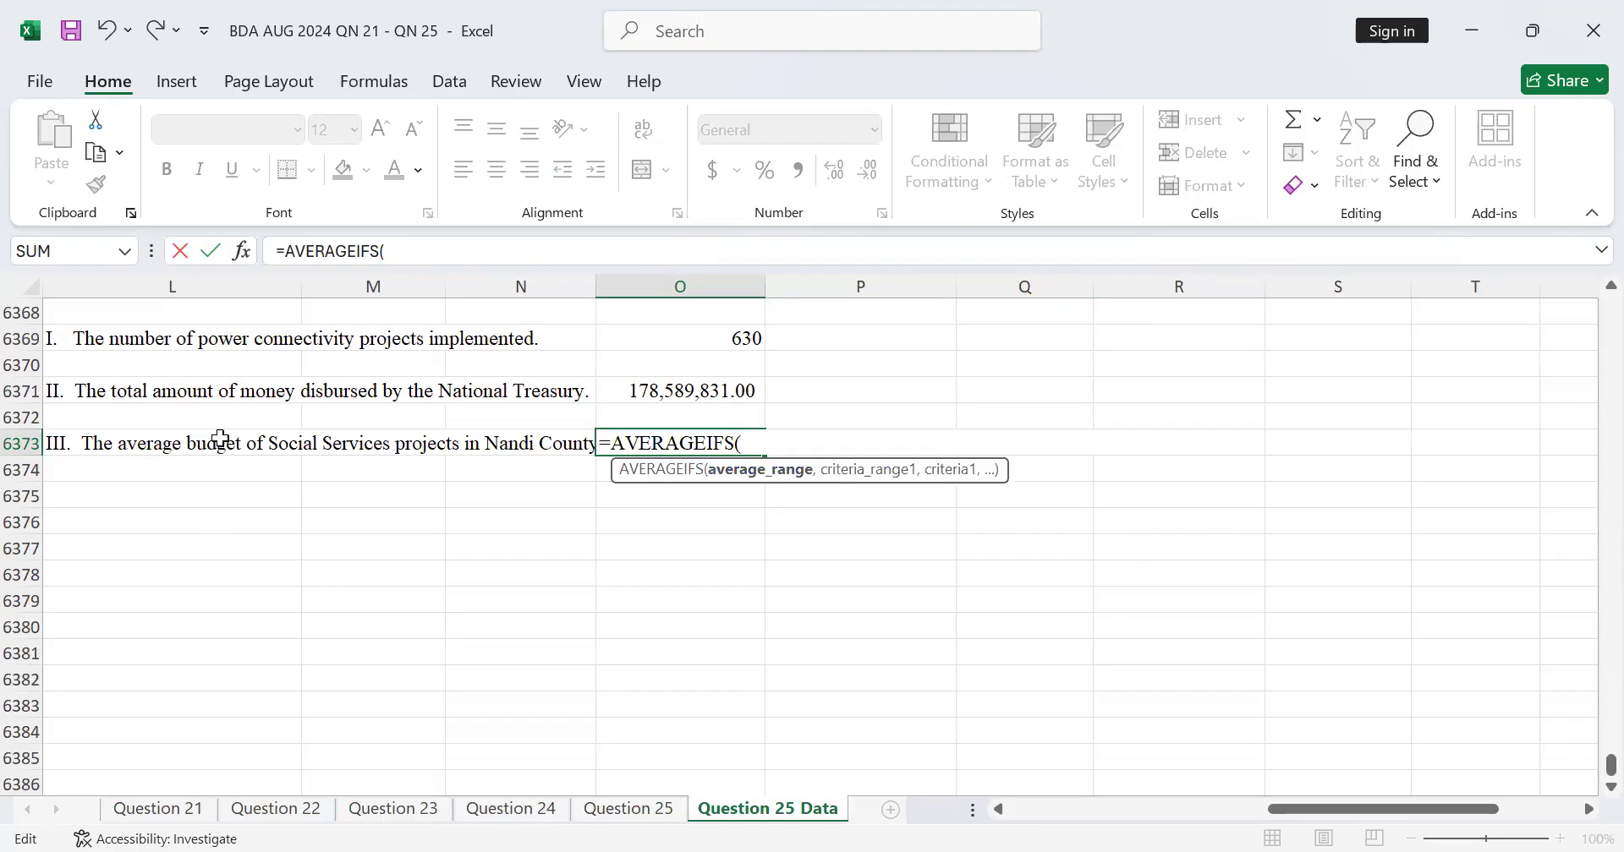
Set the average range to the Budget data Q2:Q6367, without the header row
scroll(1207, 474, "up", 4)
scroll(1205, 474, "up", 6)
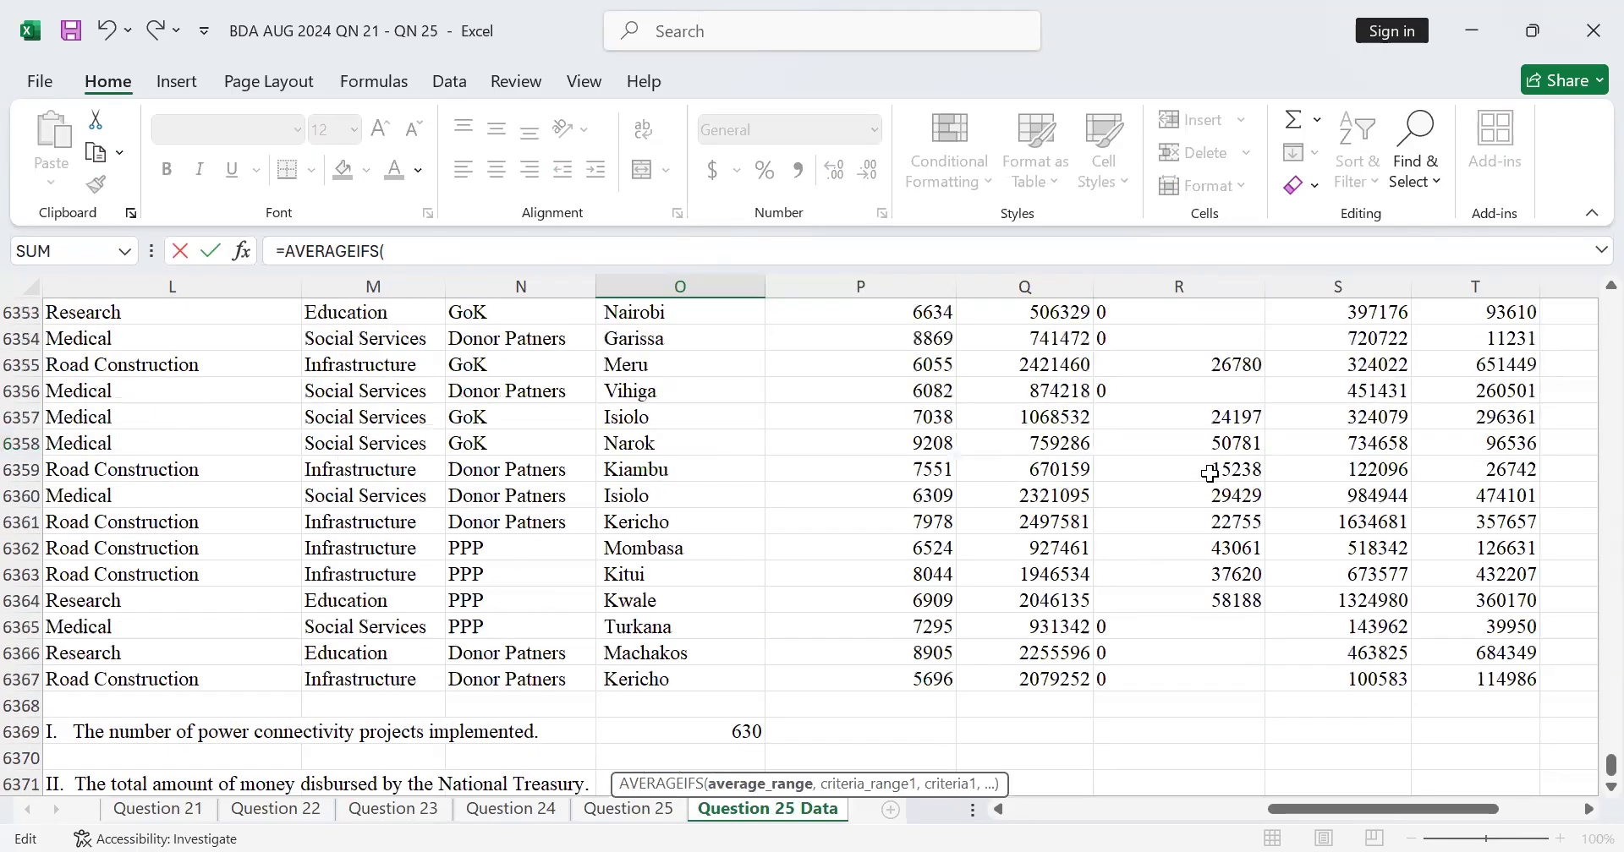
scroll(1218, 482, "down", 5)
left_click_drag(1588, 770, 1588, 296)
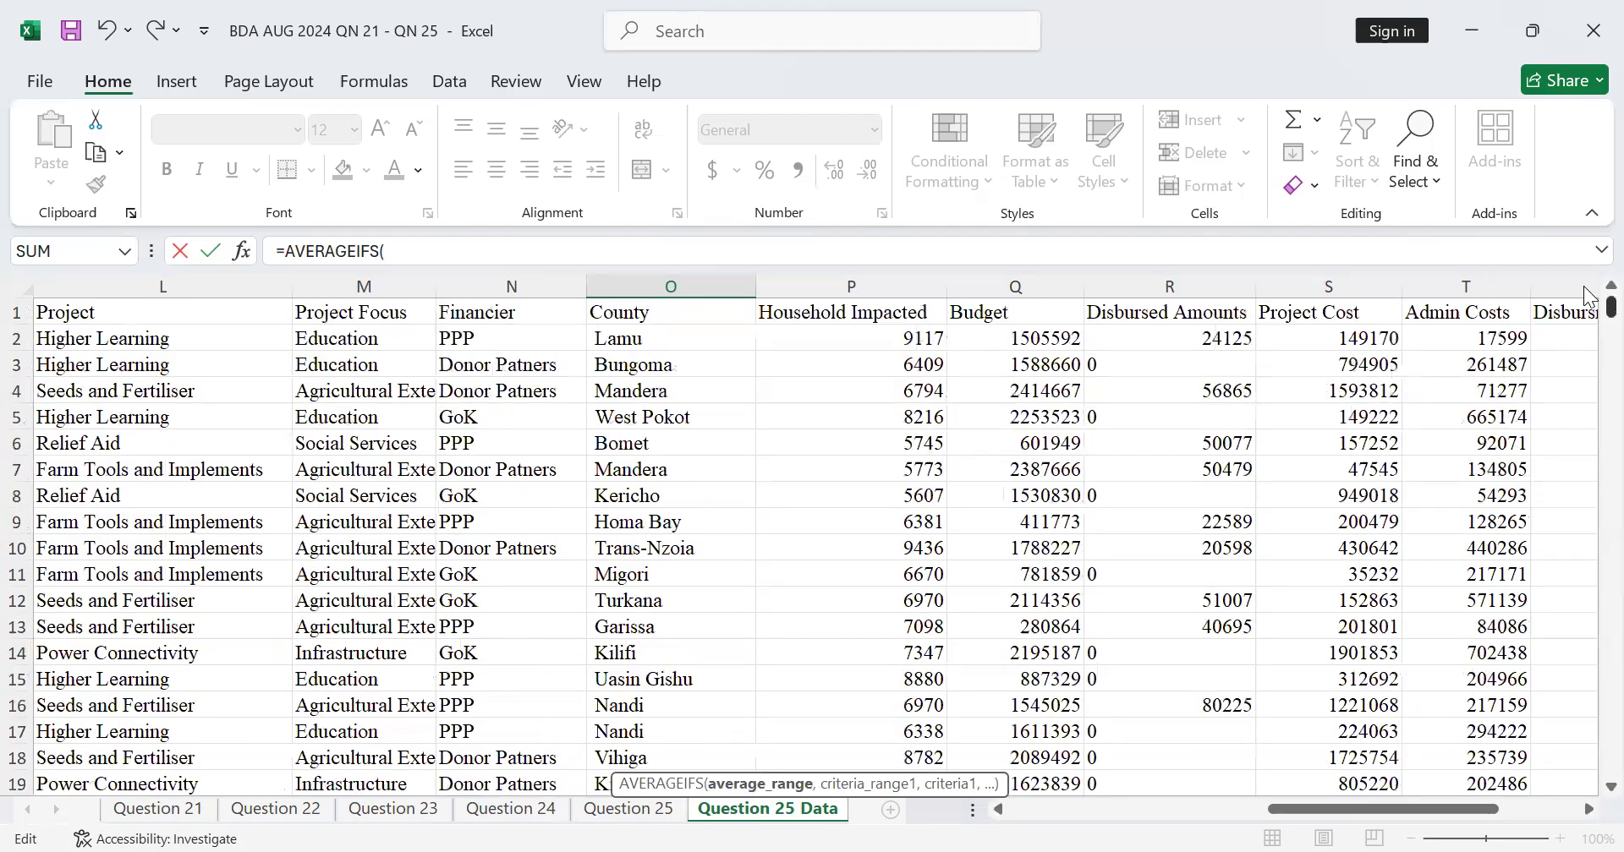
left_click(1013, 341)
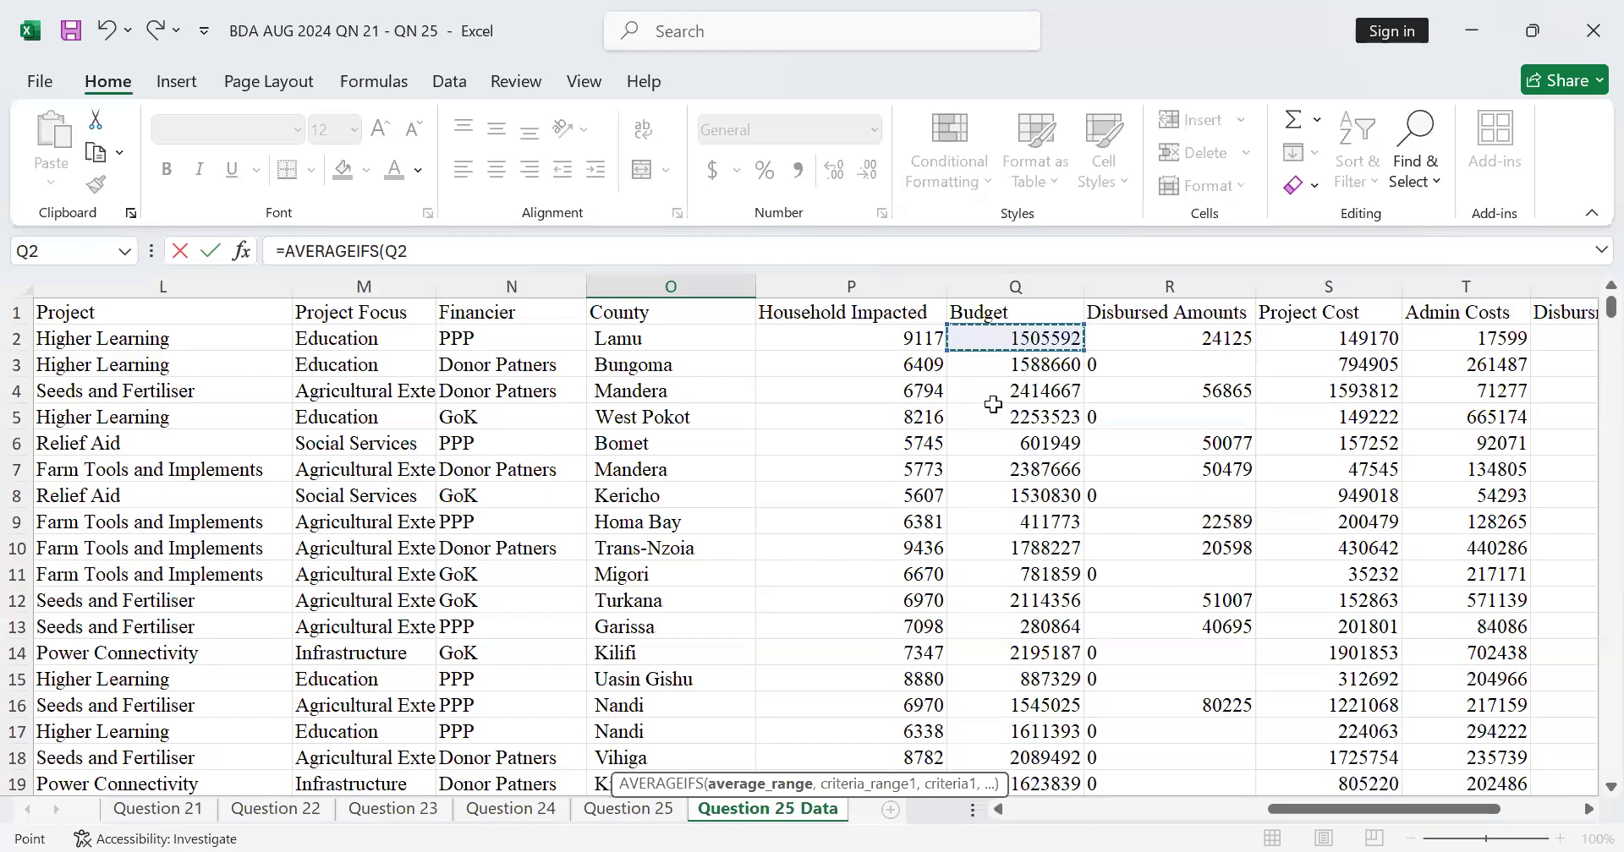
key("ctrl+shift+Down")
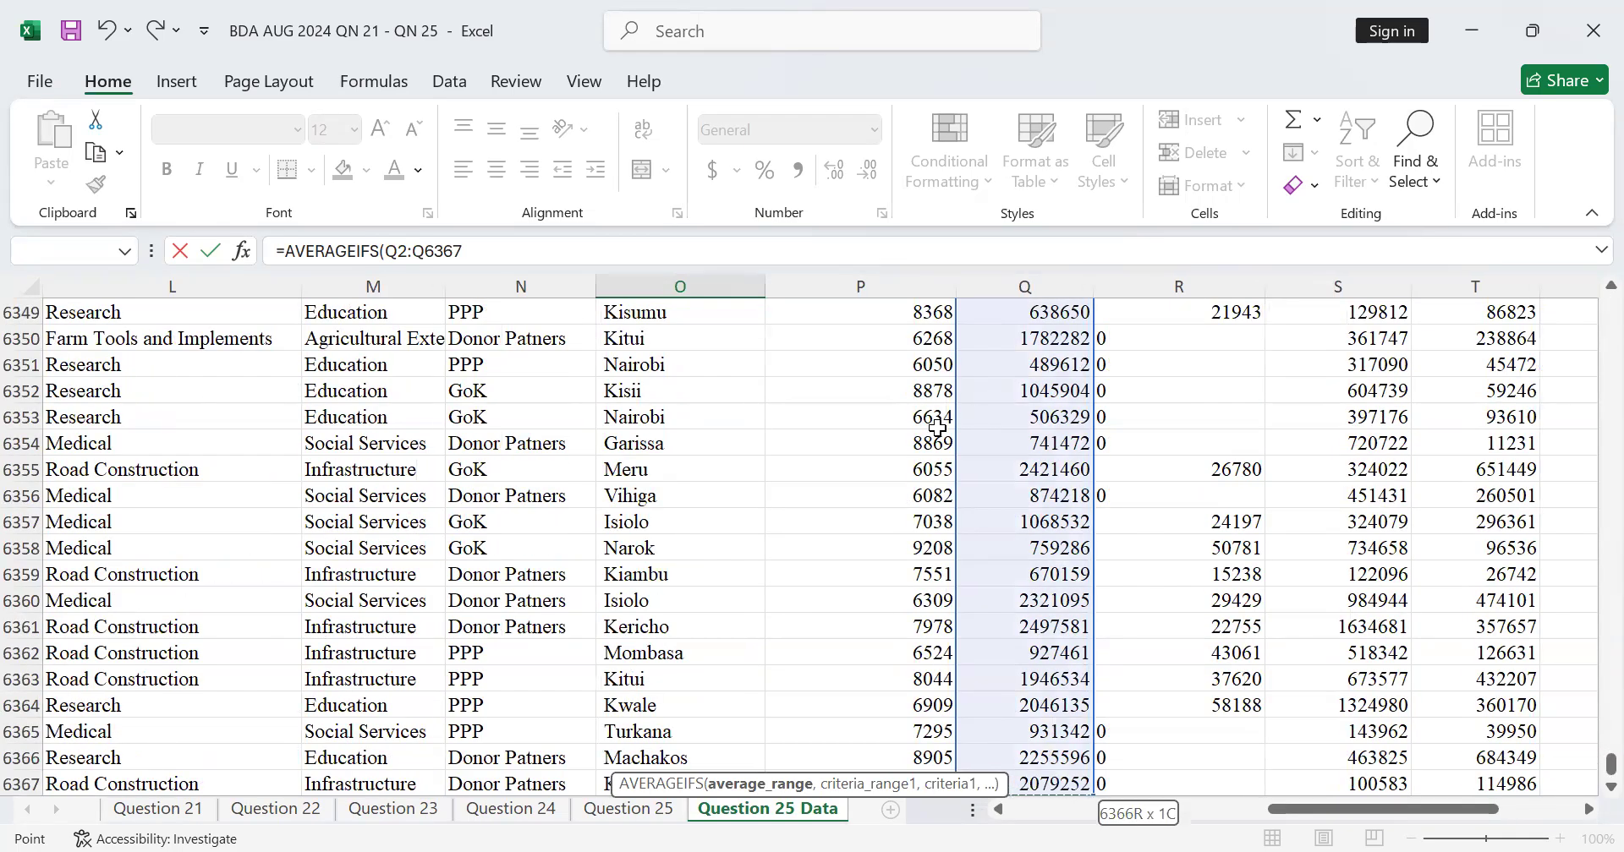
type(",")
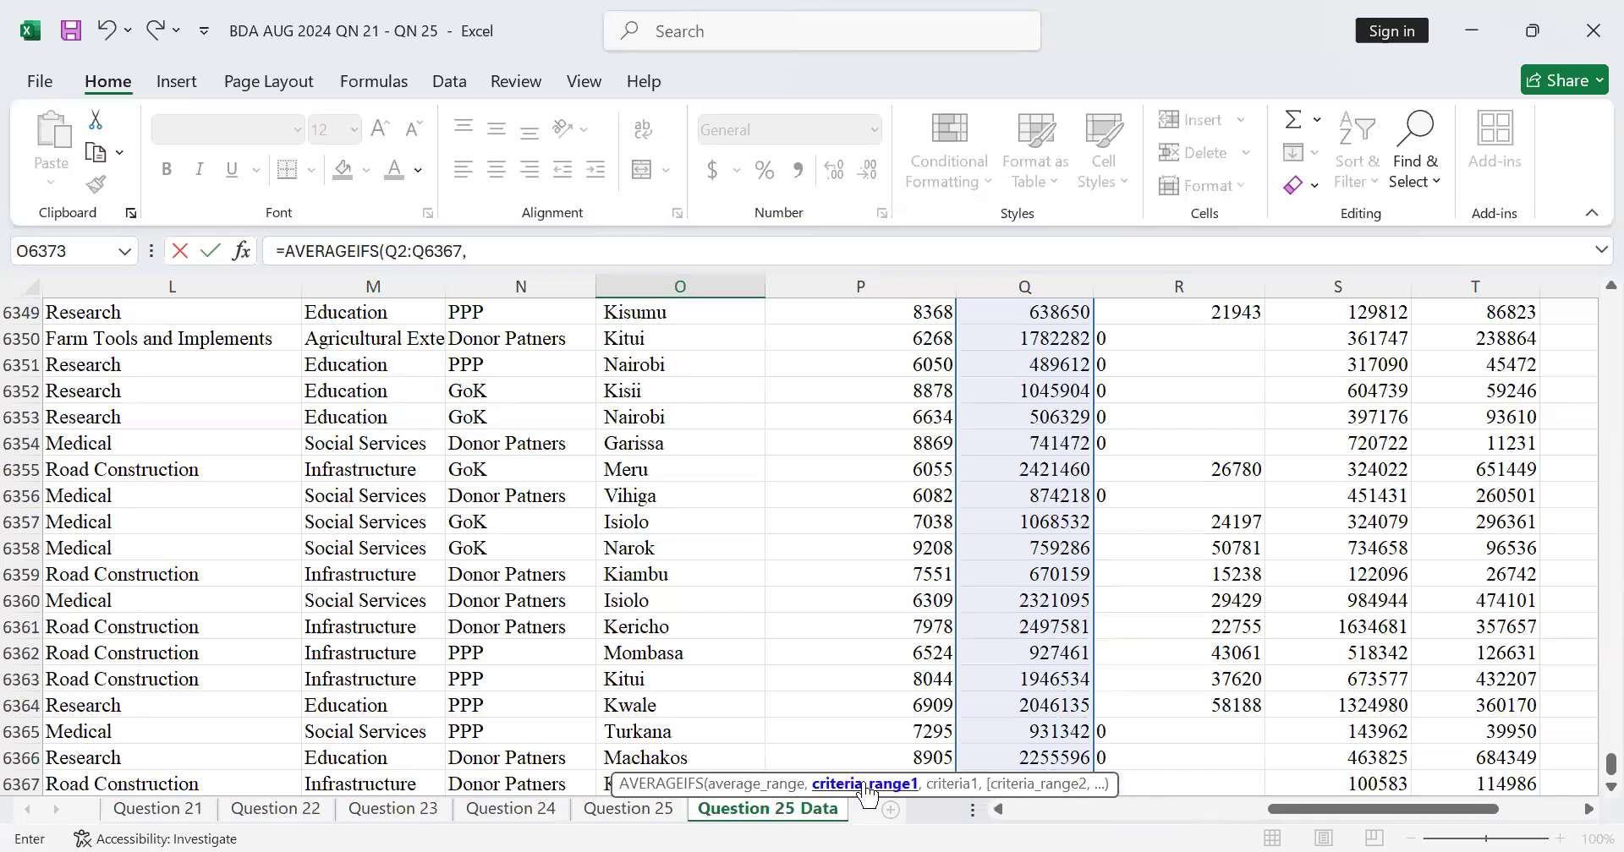
Add the Project Focus data M2:M6367 as the first criteria range, with the Social Services cell M6 as its criterion
scroll(890, 571, "down", 1)
scroll(893, 567, "up", 5)
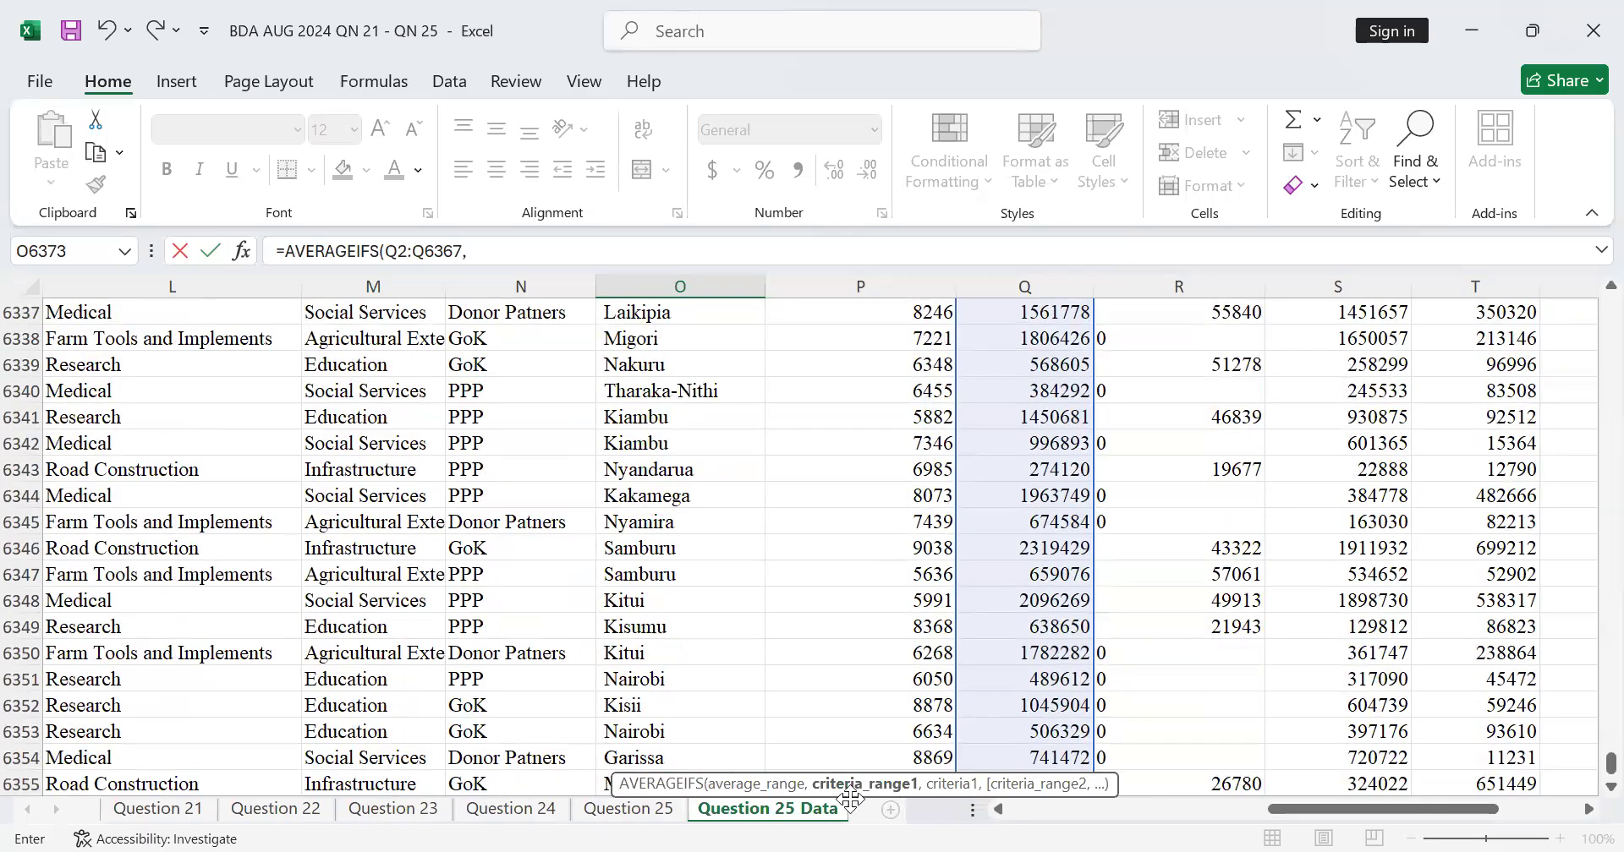
scroll(1049, 613, "up", 5)
scroll(1048, 613, "down", 5)
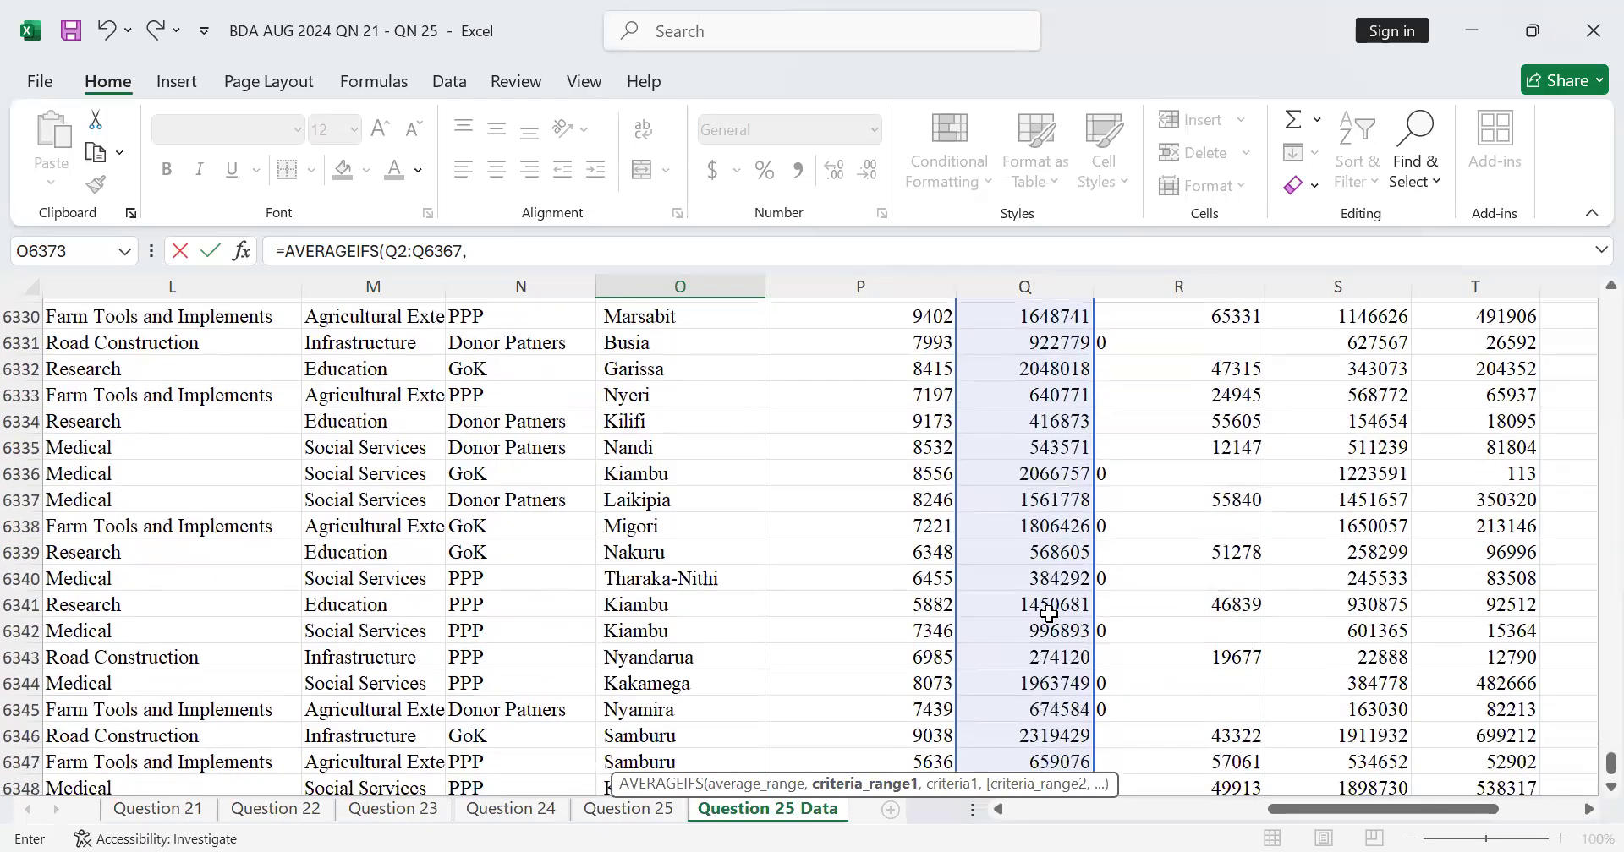
scroll(1048, 614, "up", 7)
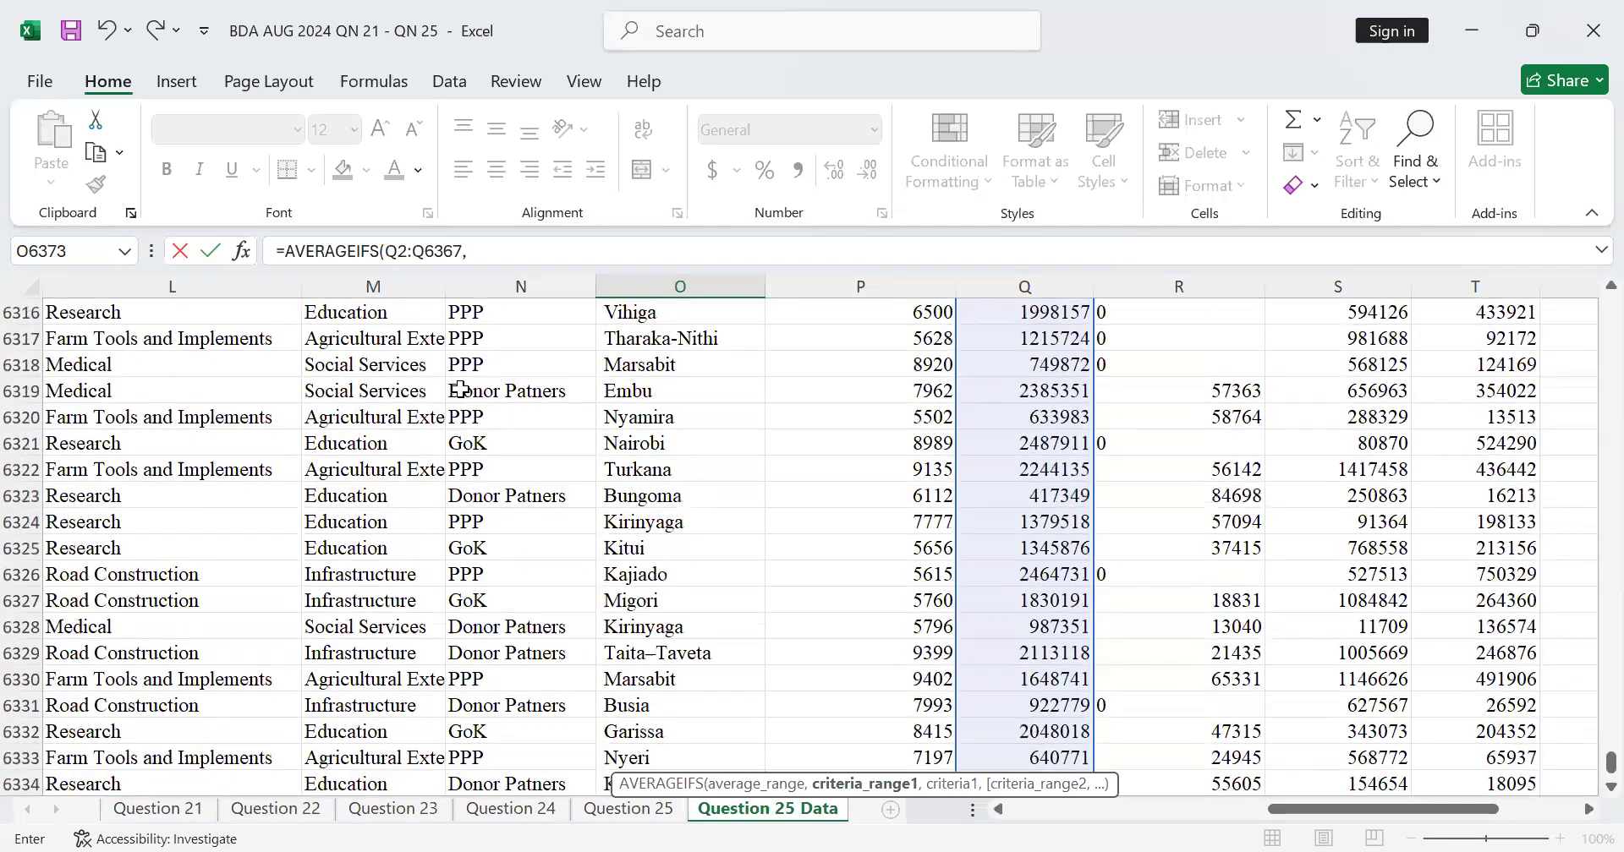
scroll(457, 389, "up", 8)
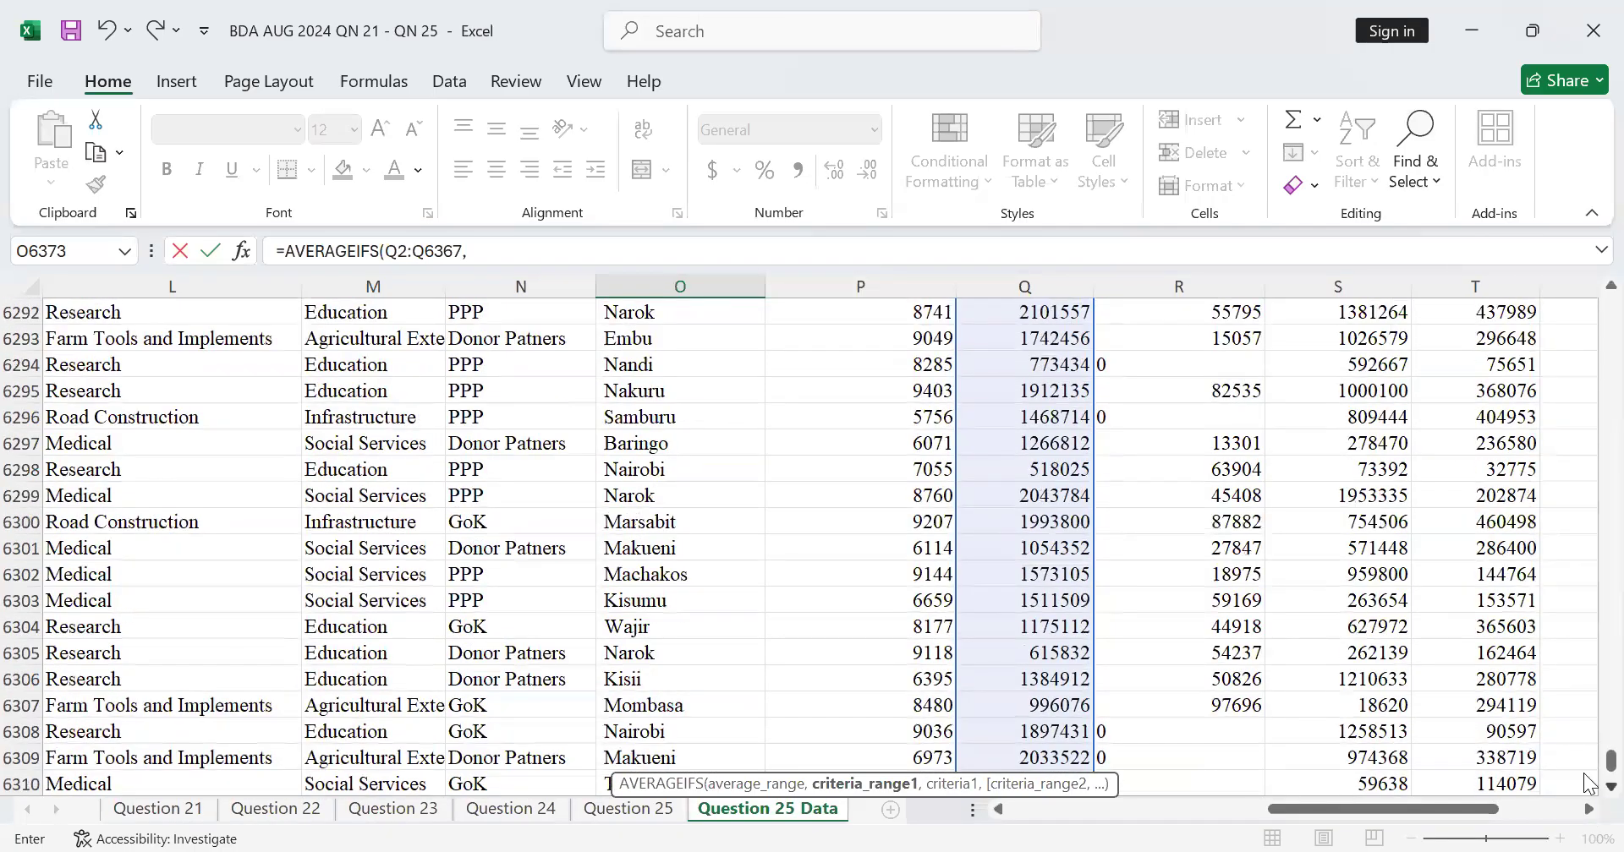
scroll(563, 707, "down", 6)
scroll(563, 707, "down", 15)
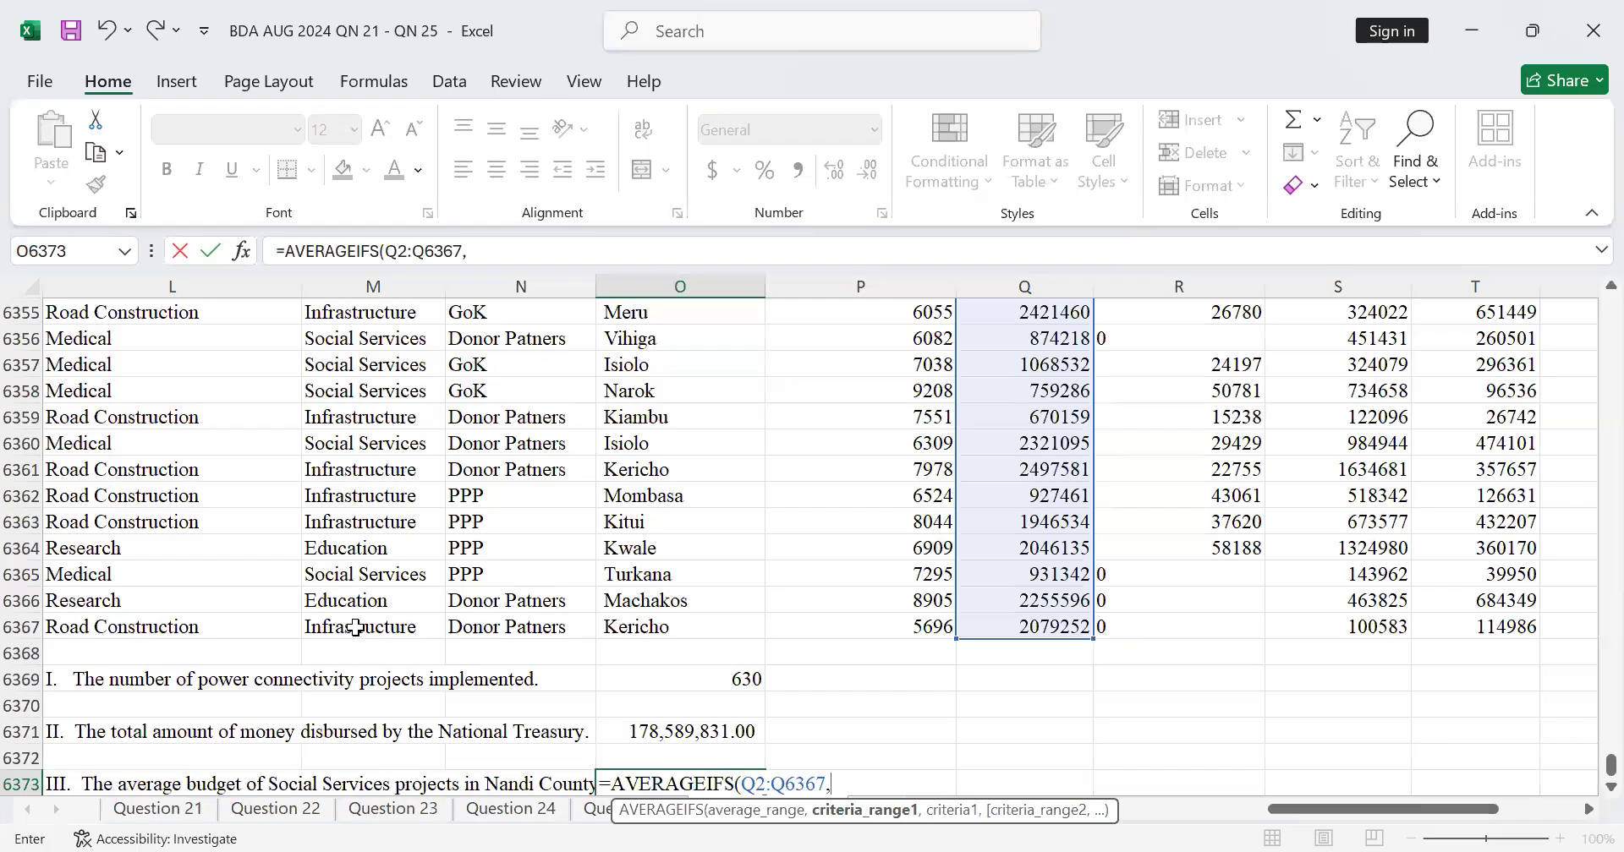
left_click(353, 630)
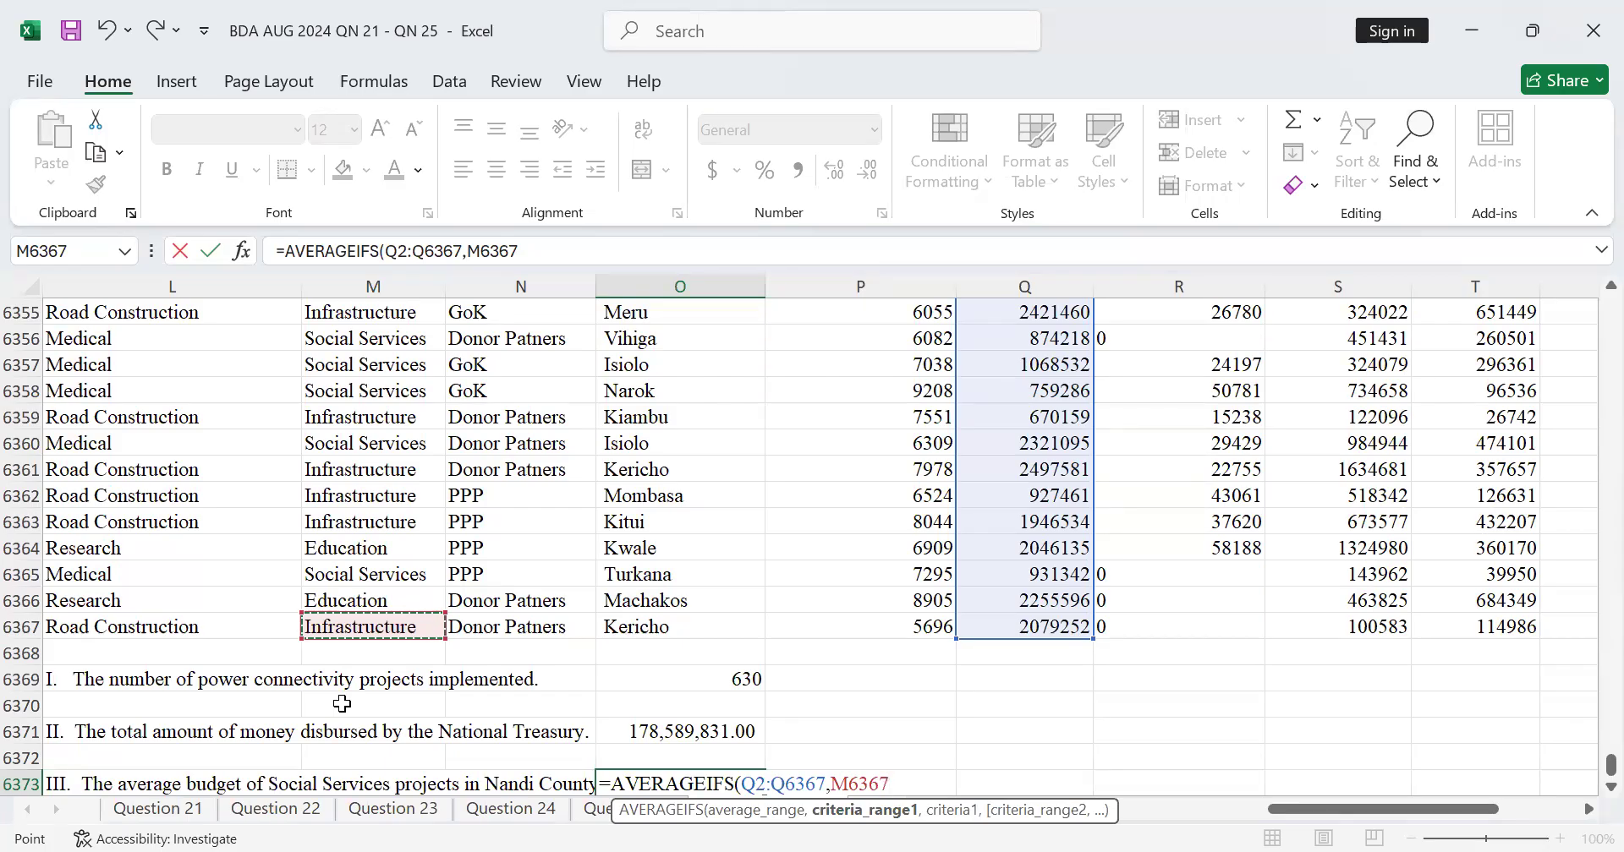
key("ctrl+shift+Up")
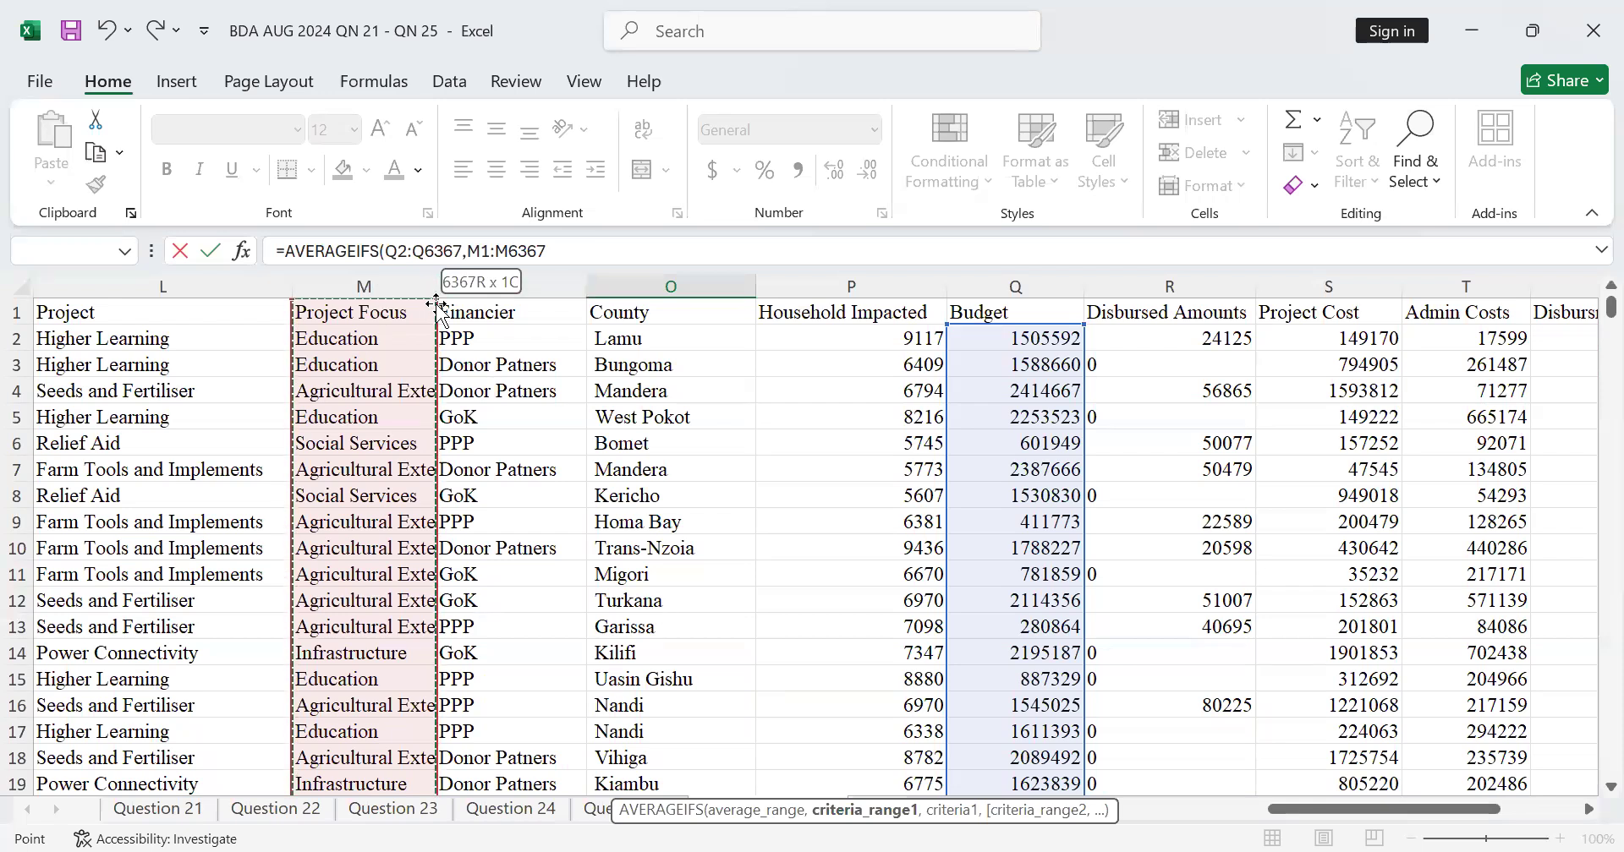
left_click_drag(430, 302, 430, 330)
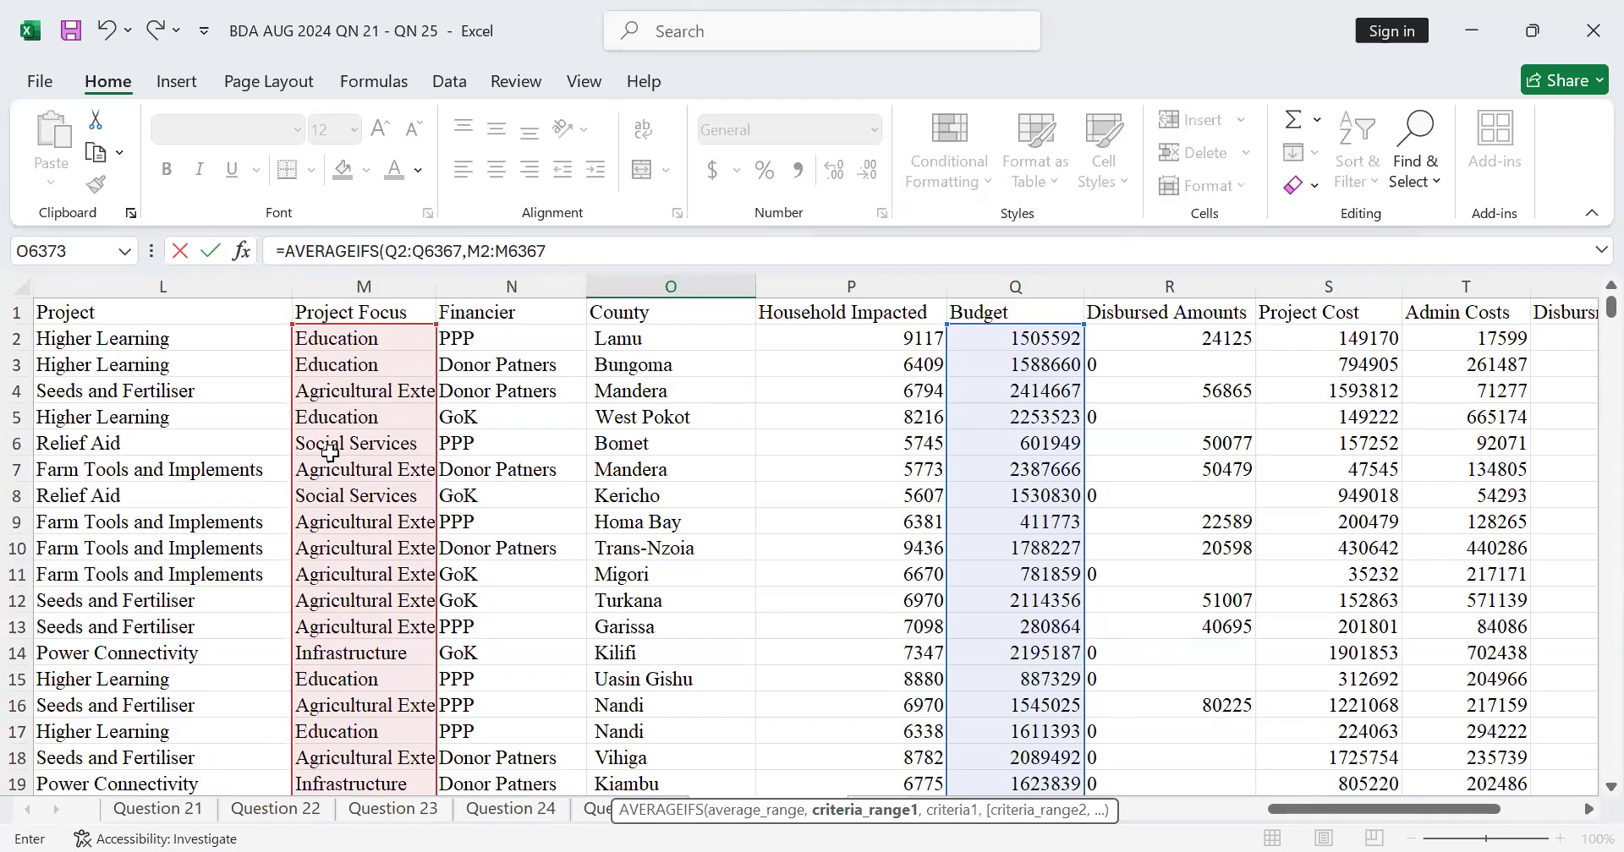
type(",")
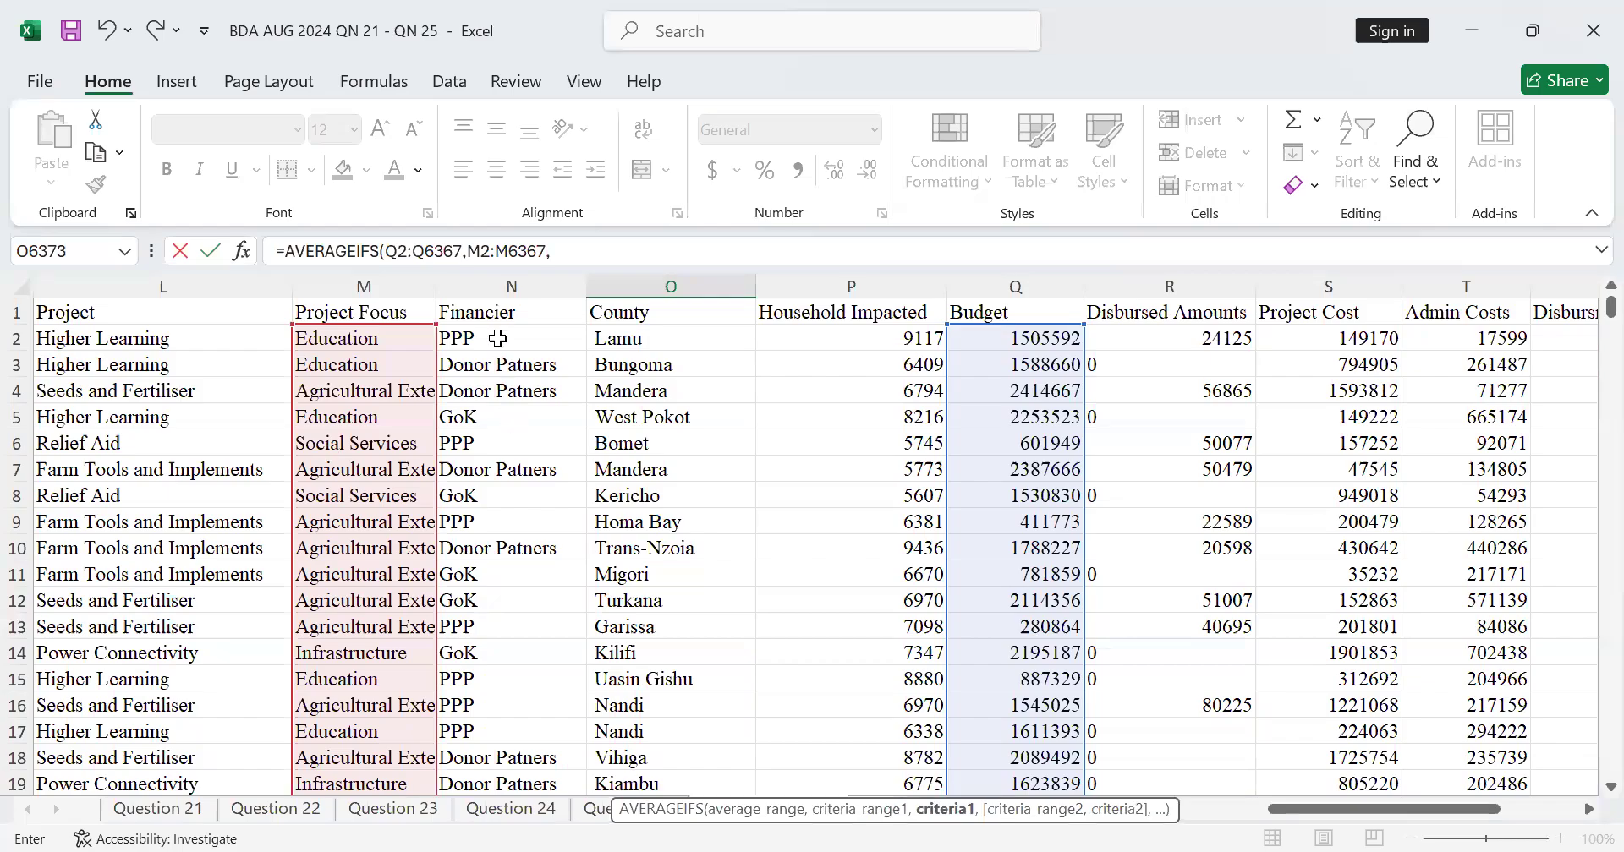
left_click(376, 442)
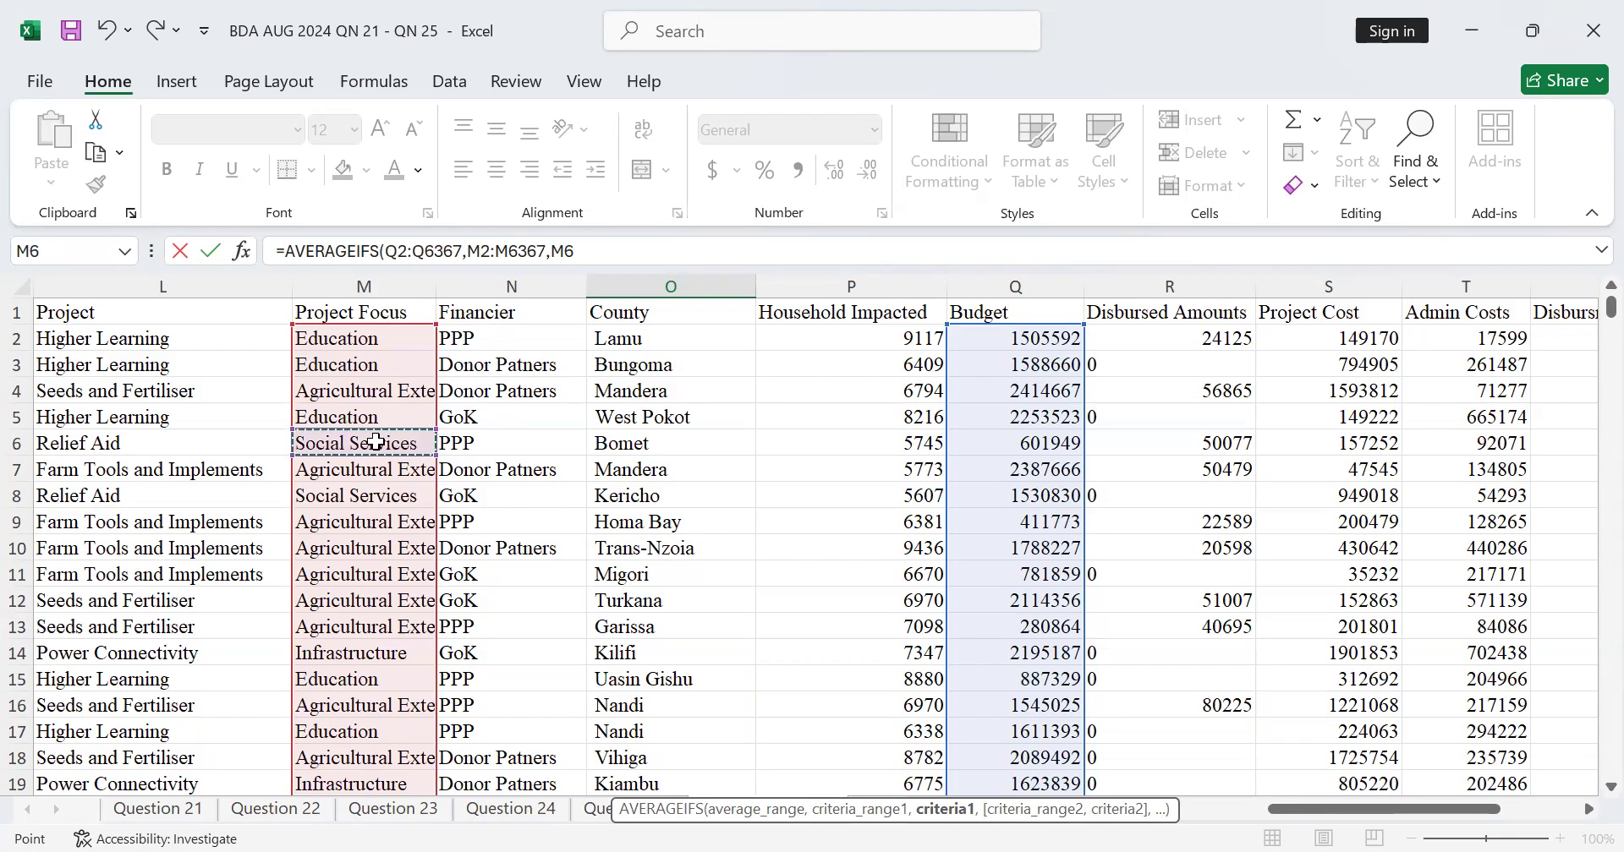
type(",")
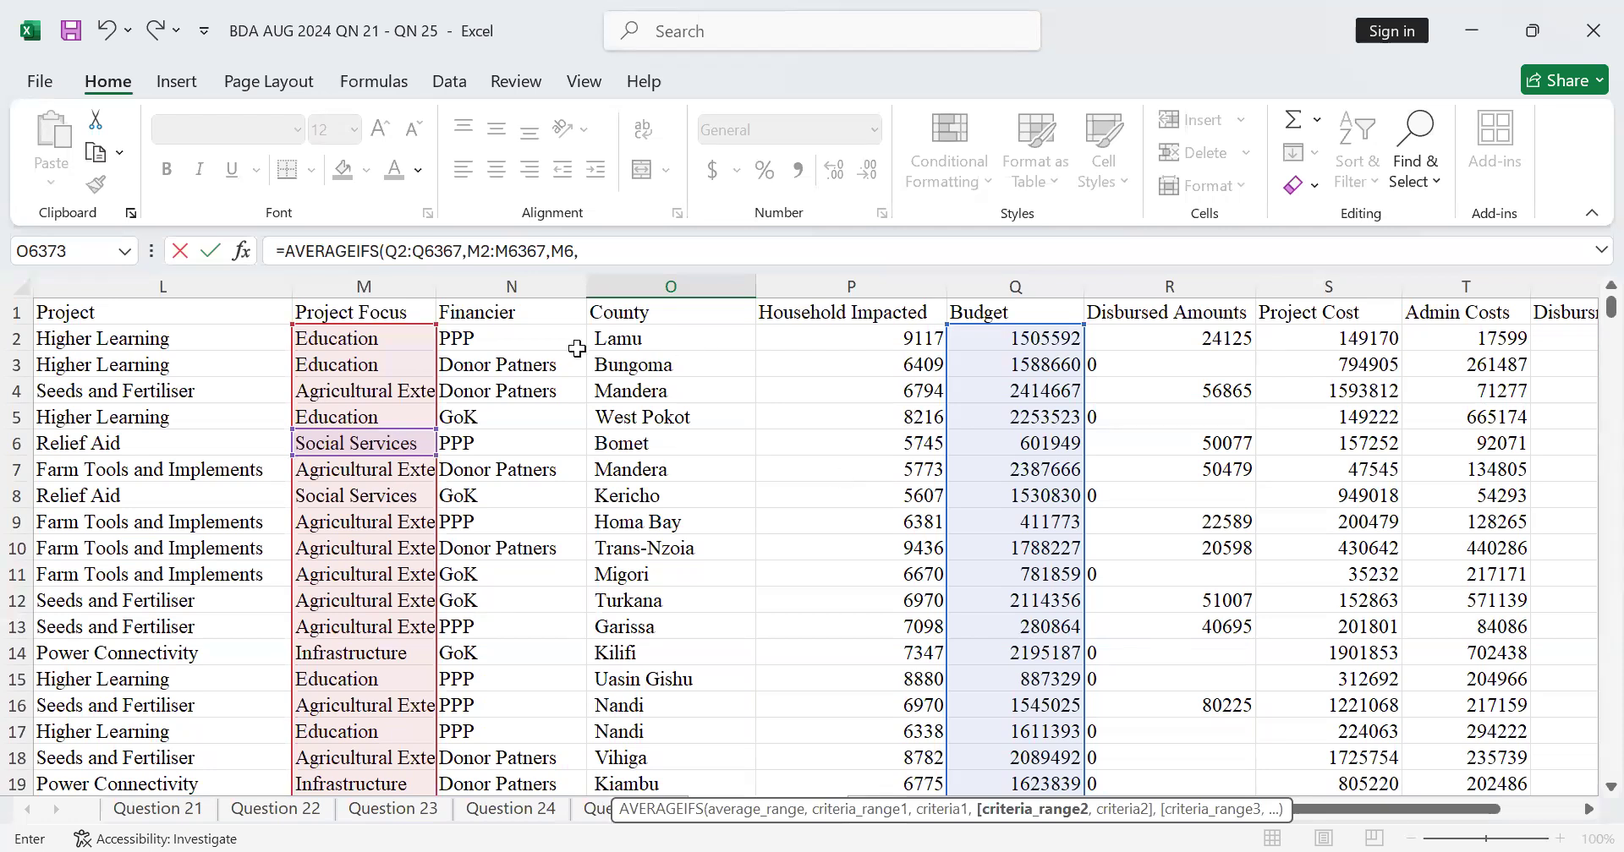
Add the County data O2:O6367 as the second criteria range of the AVERAGEIFS formula
left_click(660, 342)
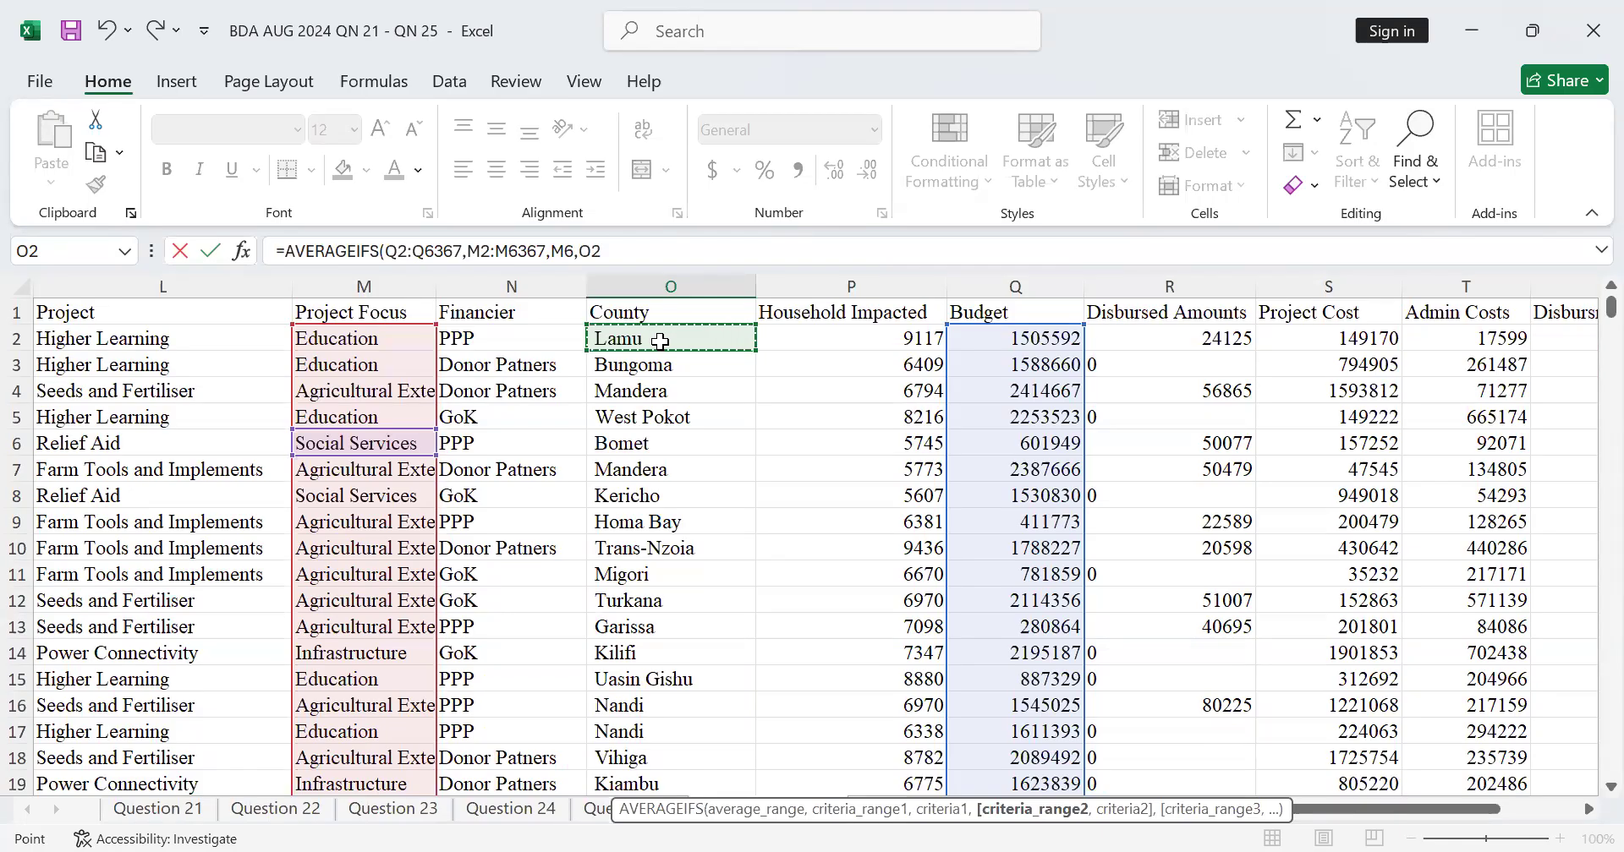
key("ctrl+shift+Down")
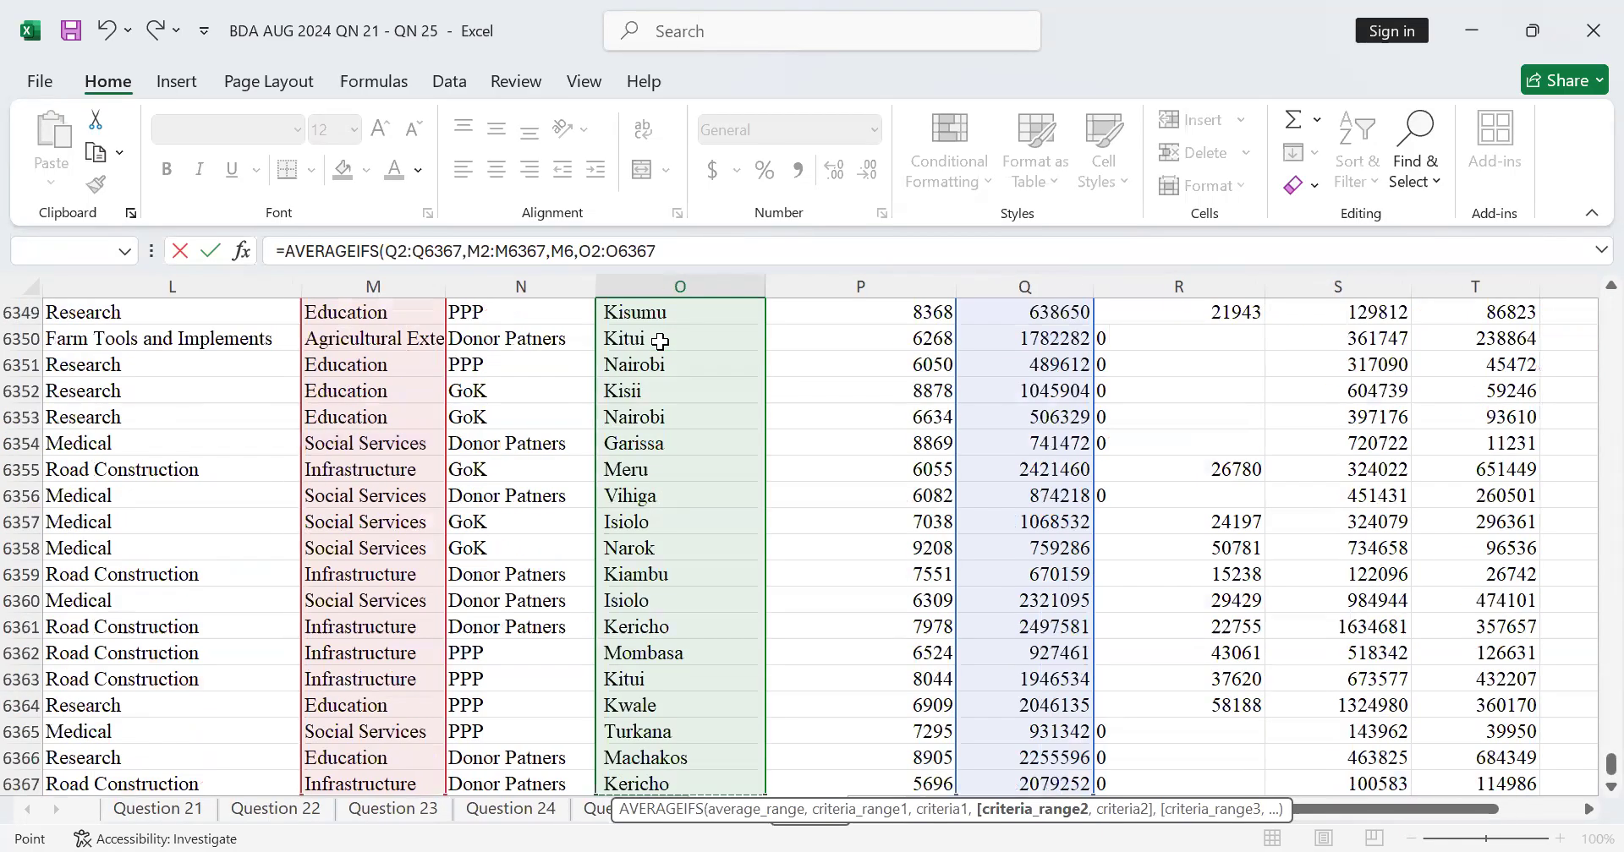
scroll(706, 436, "up", 3)
scroll(706, 436, "up", 2)
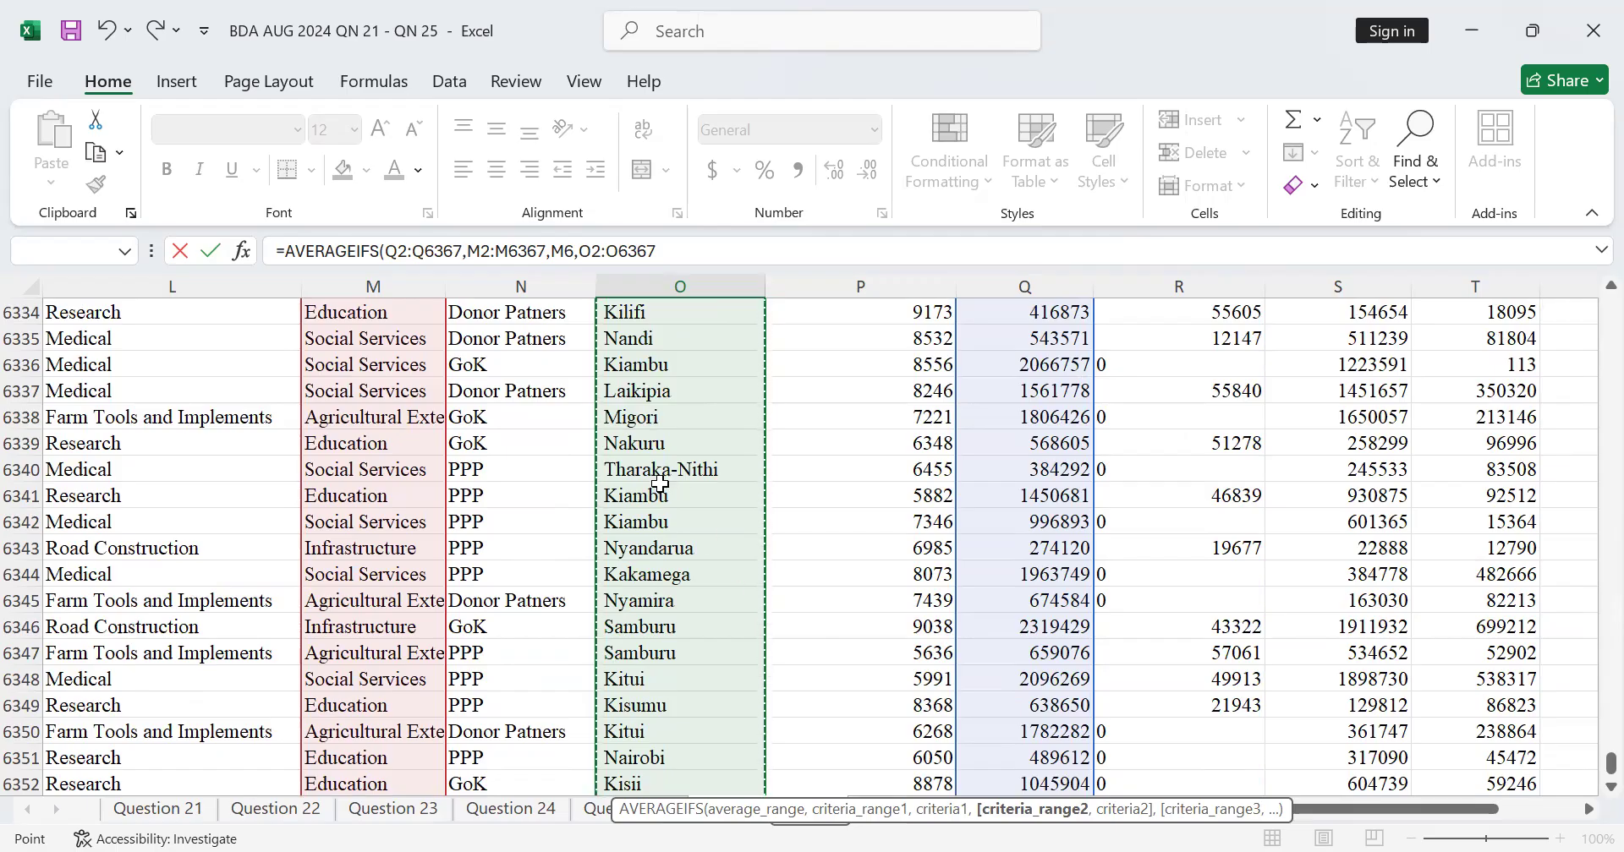
scroll(664, 486, "up", 3)
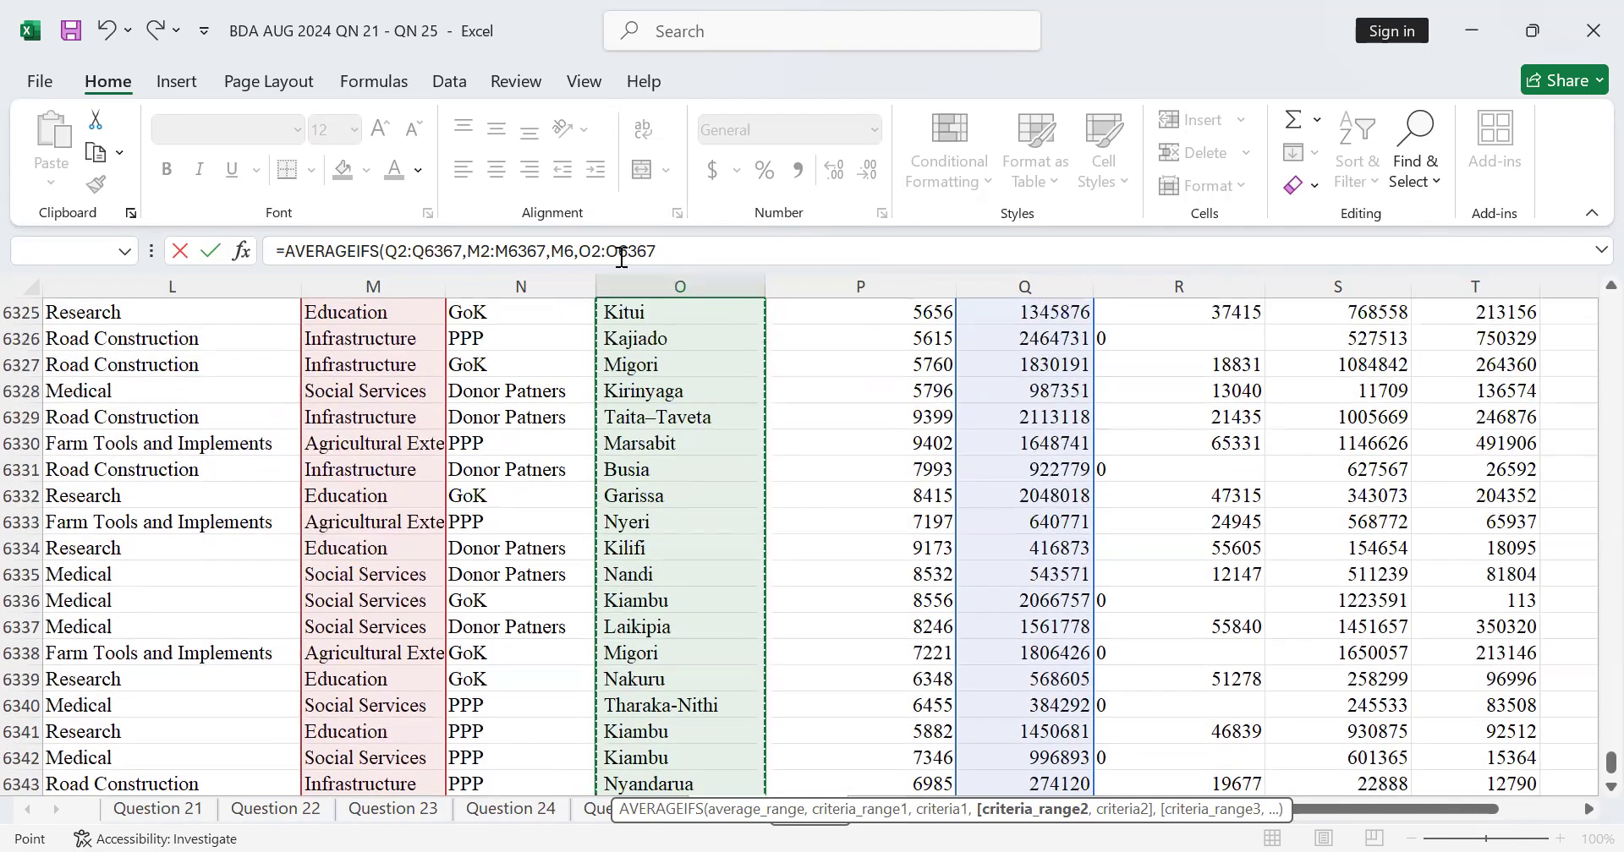
left_click(662, 256)
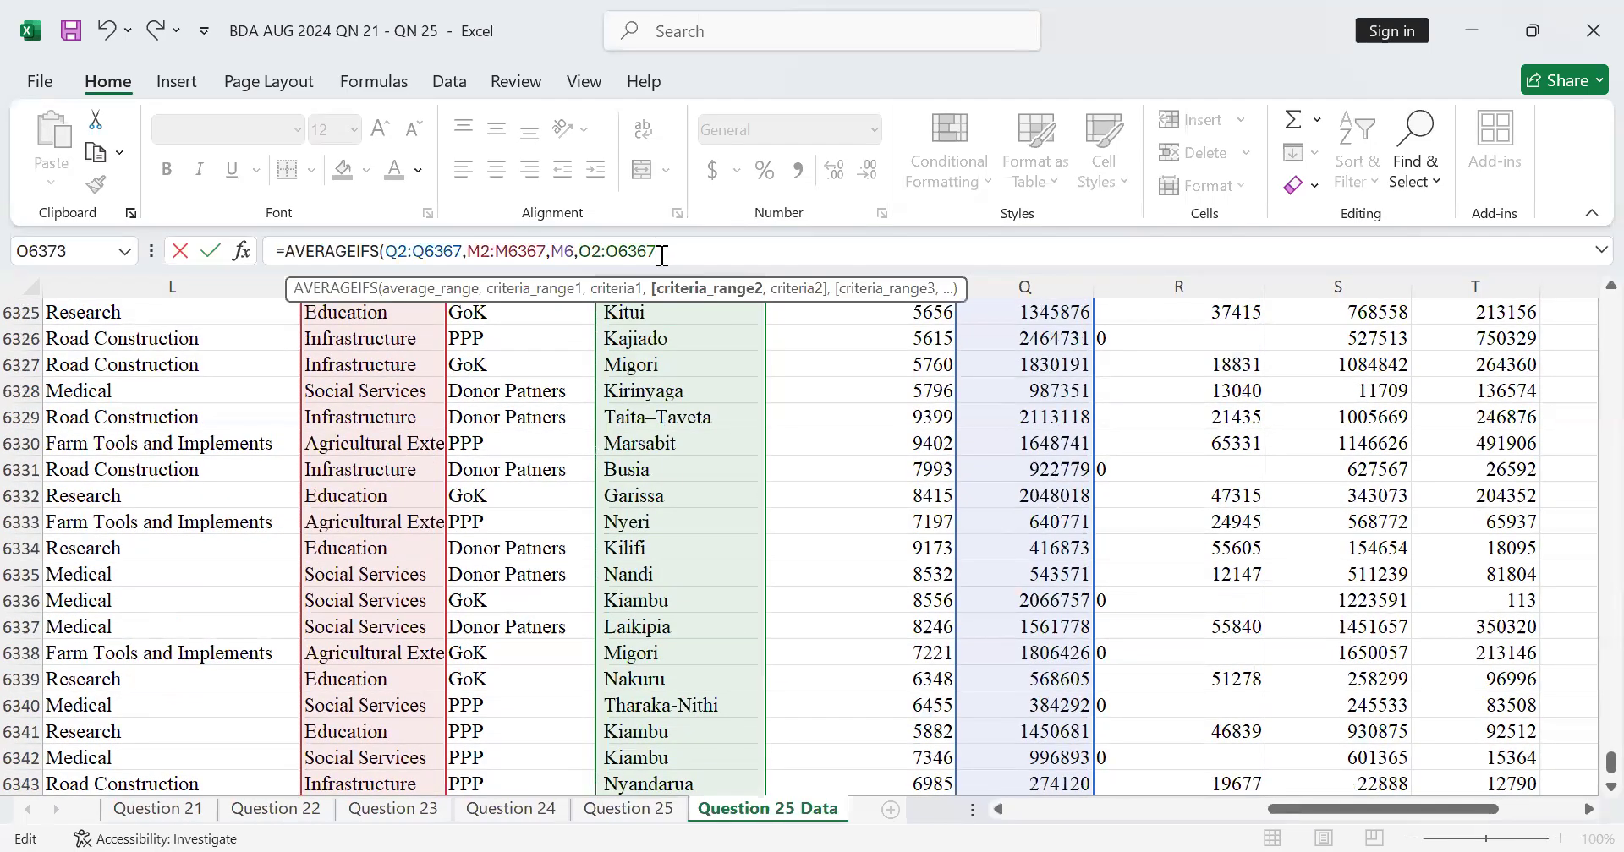
type(",")
Use the Nandi cell O6294 as the second criterion and complete the AVERAGEIFS formula in O6373
scroll(664, 487, "up", 3)
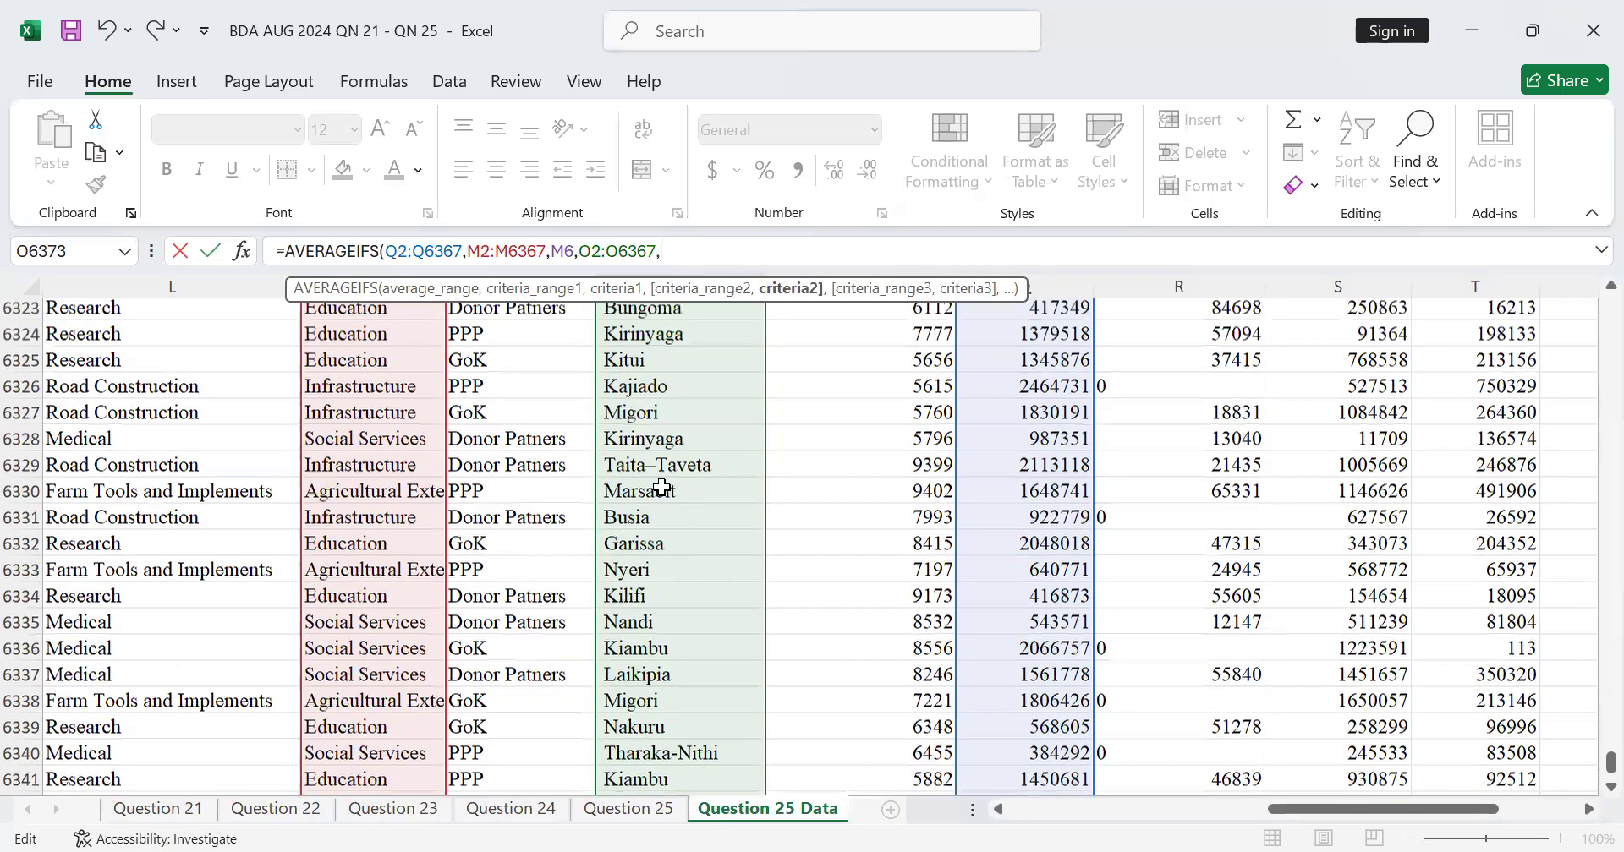
scroll(691, 433, "up", 4)
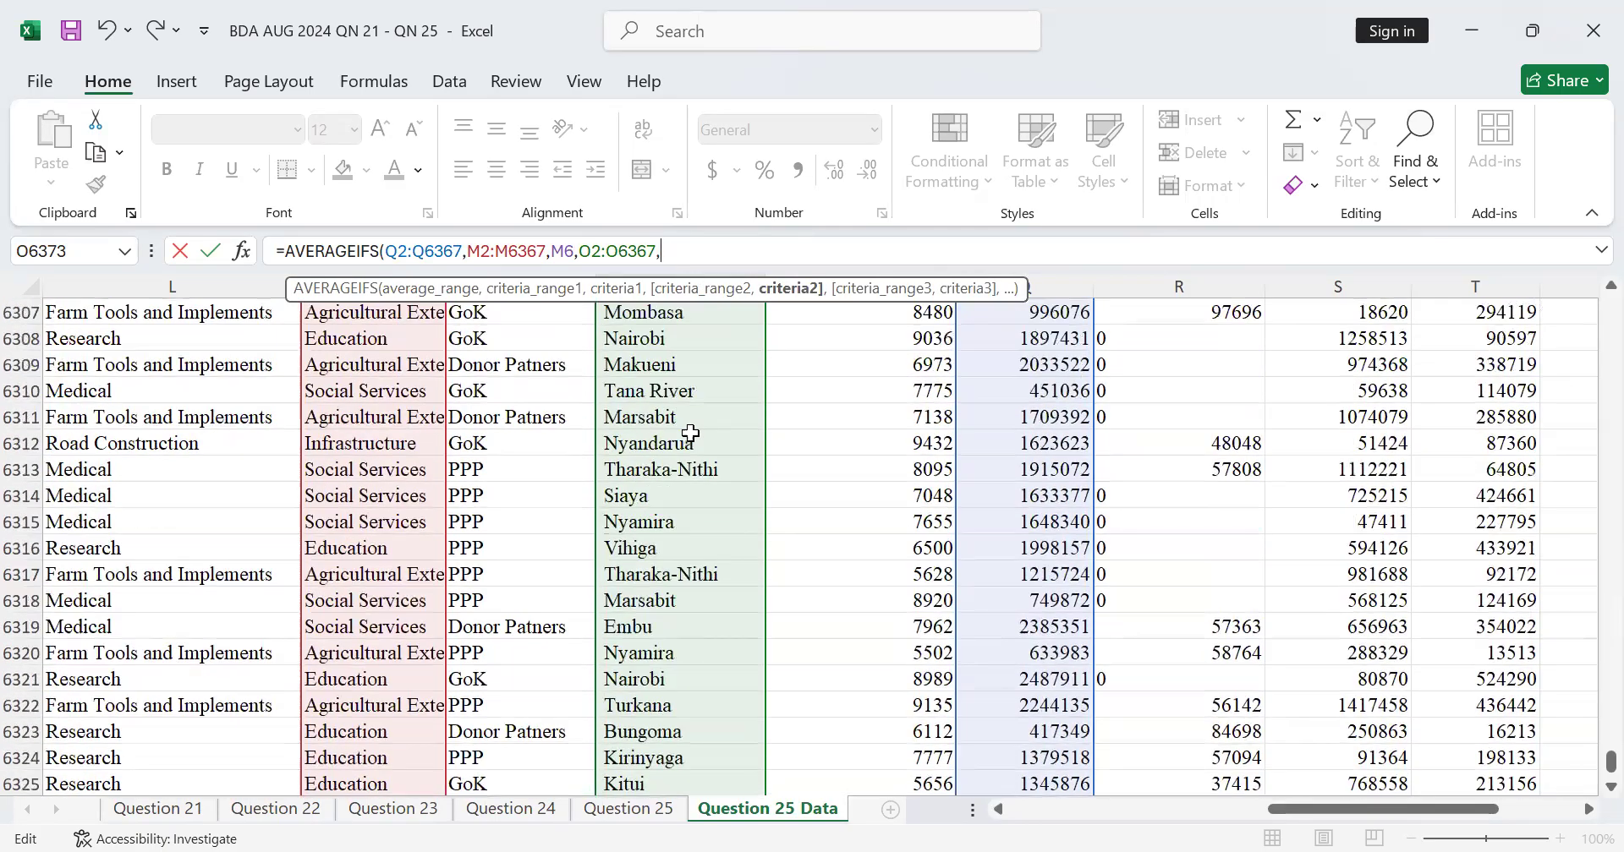
scroll(691, 433, "up", 5)
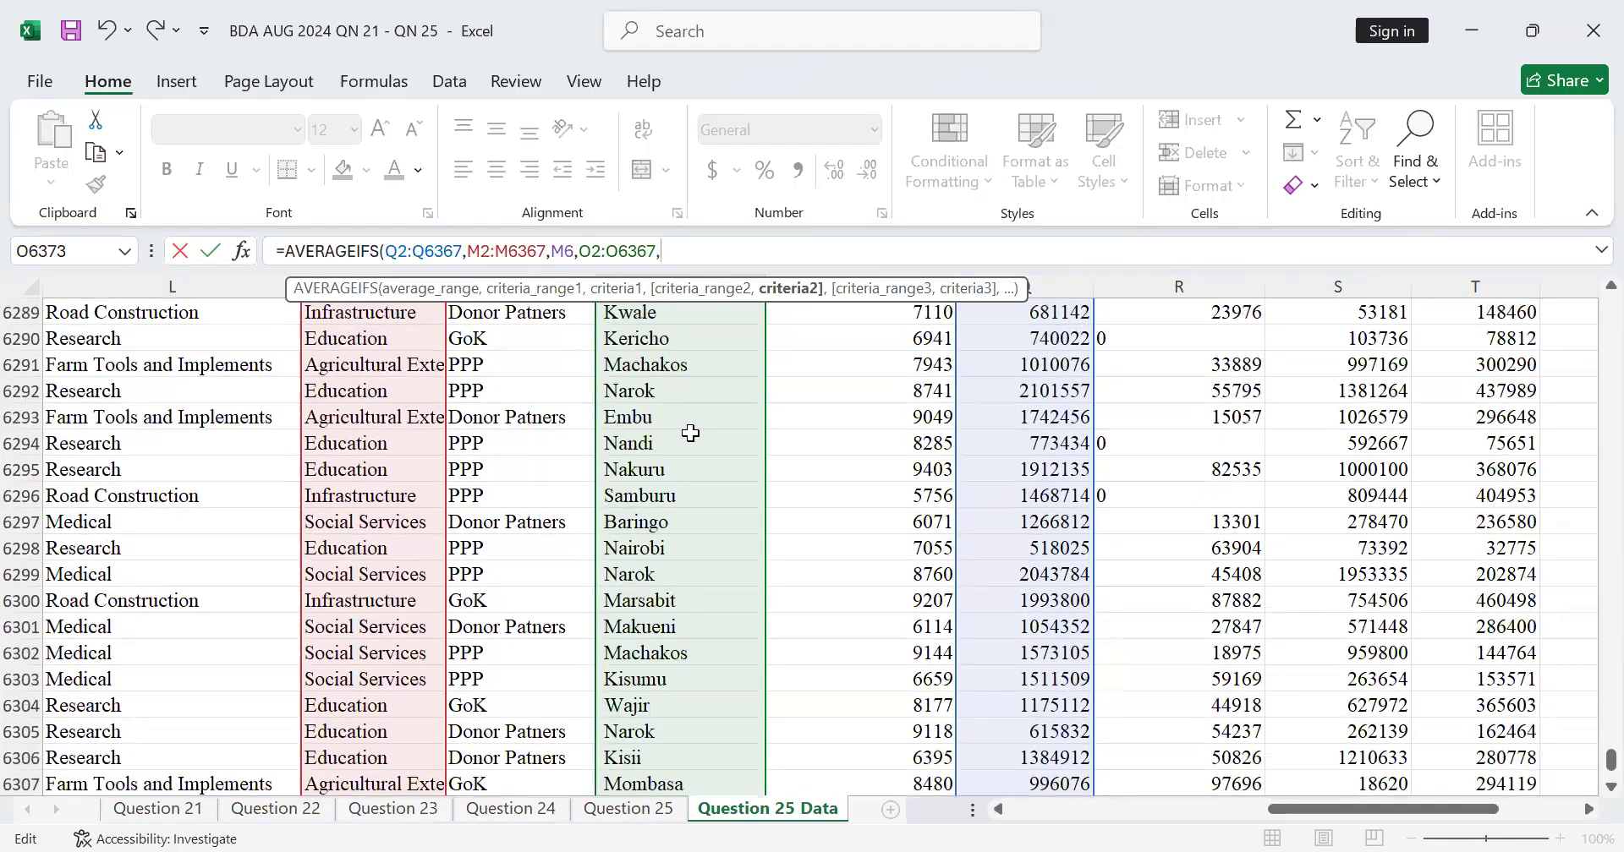
left_click(661, 439)
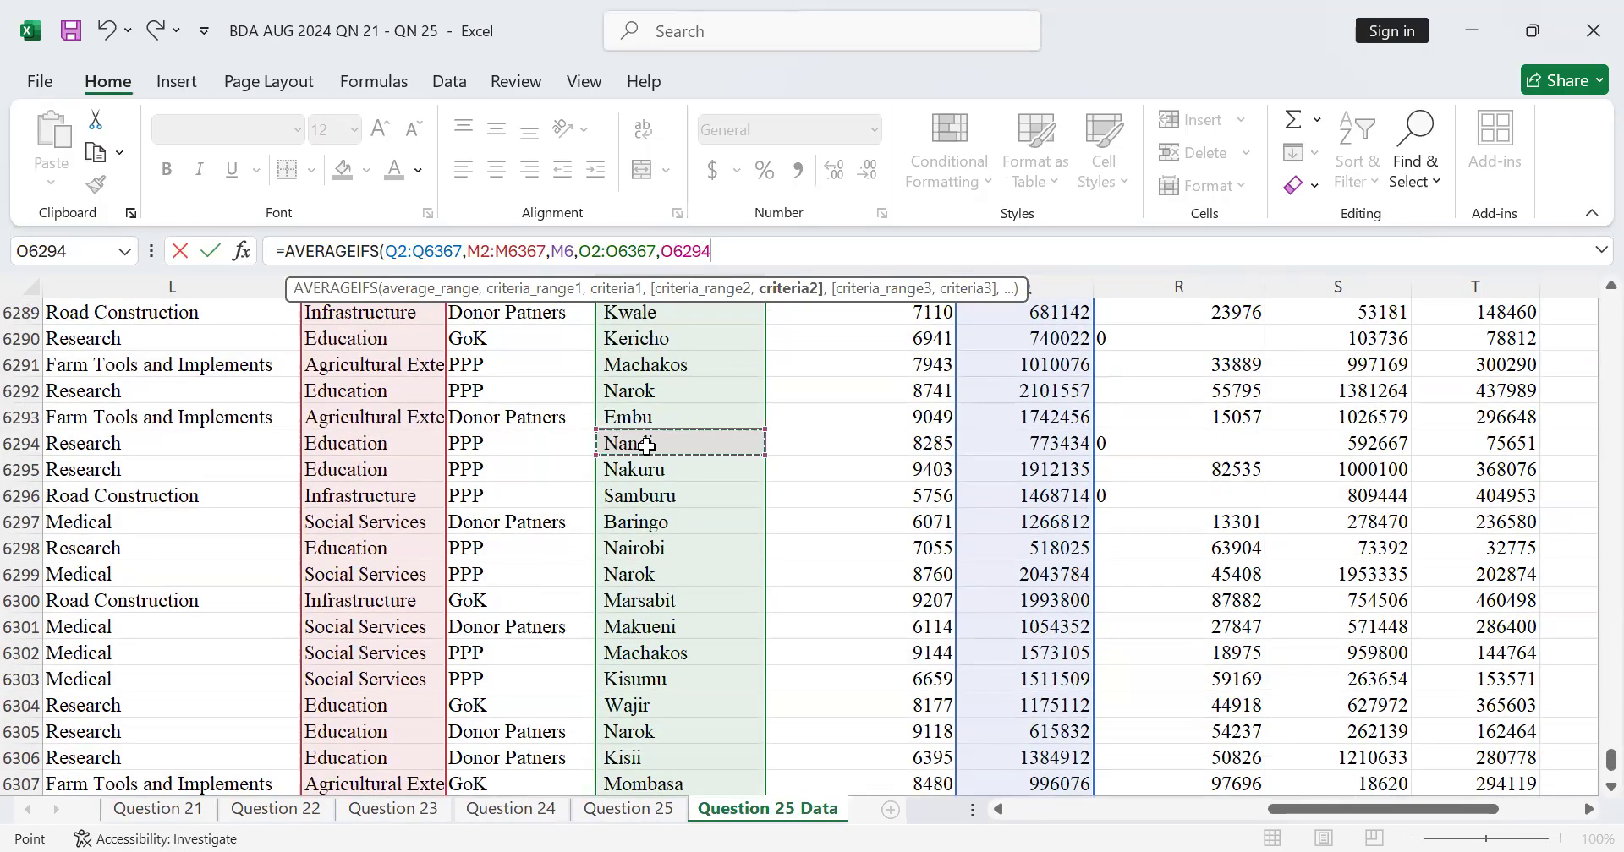
type("(")
key("Return")
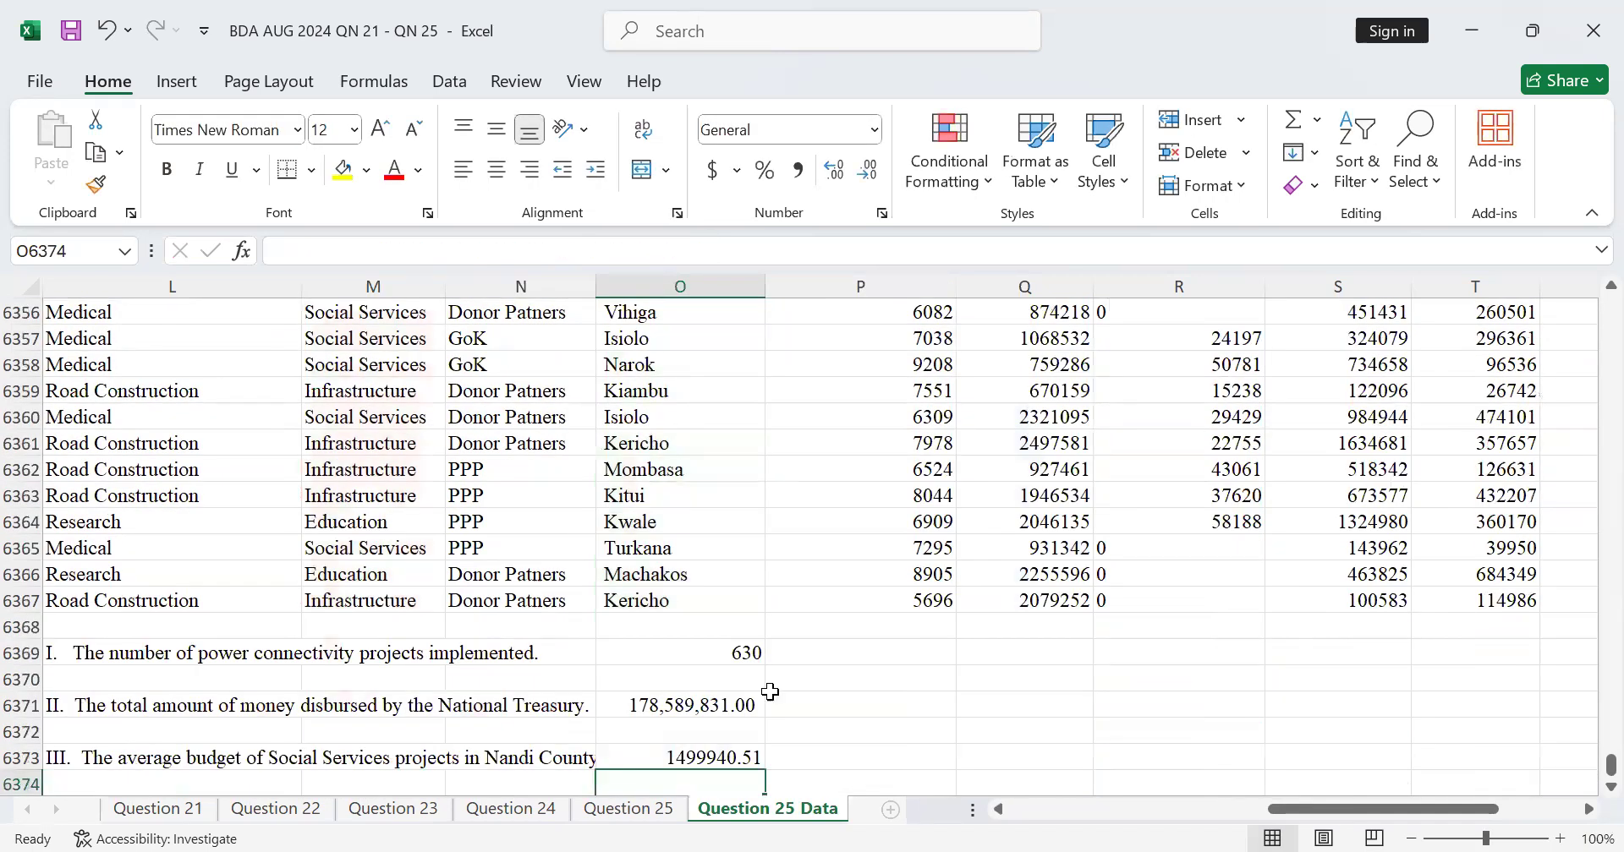
Check the three calculated answers below the project data and save the workbook
scroll(744, 651, "down", 5)
scroll(751, 608, "up", 2)
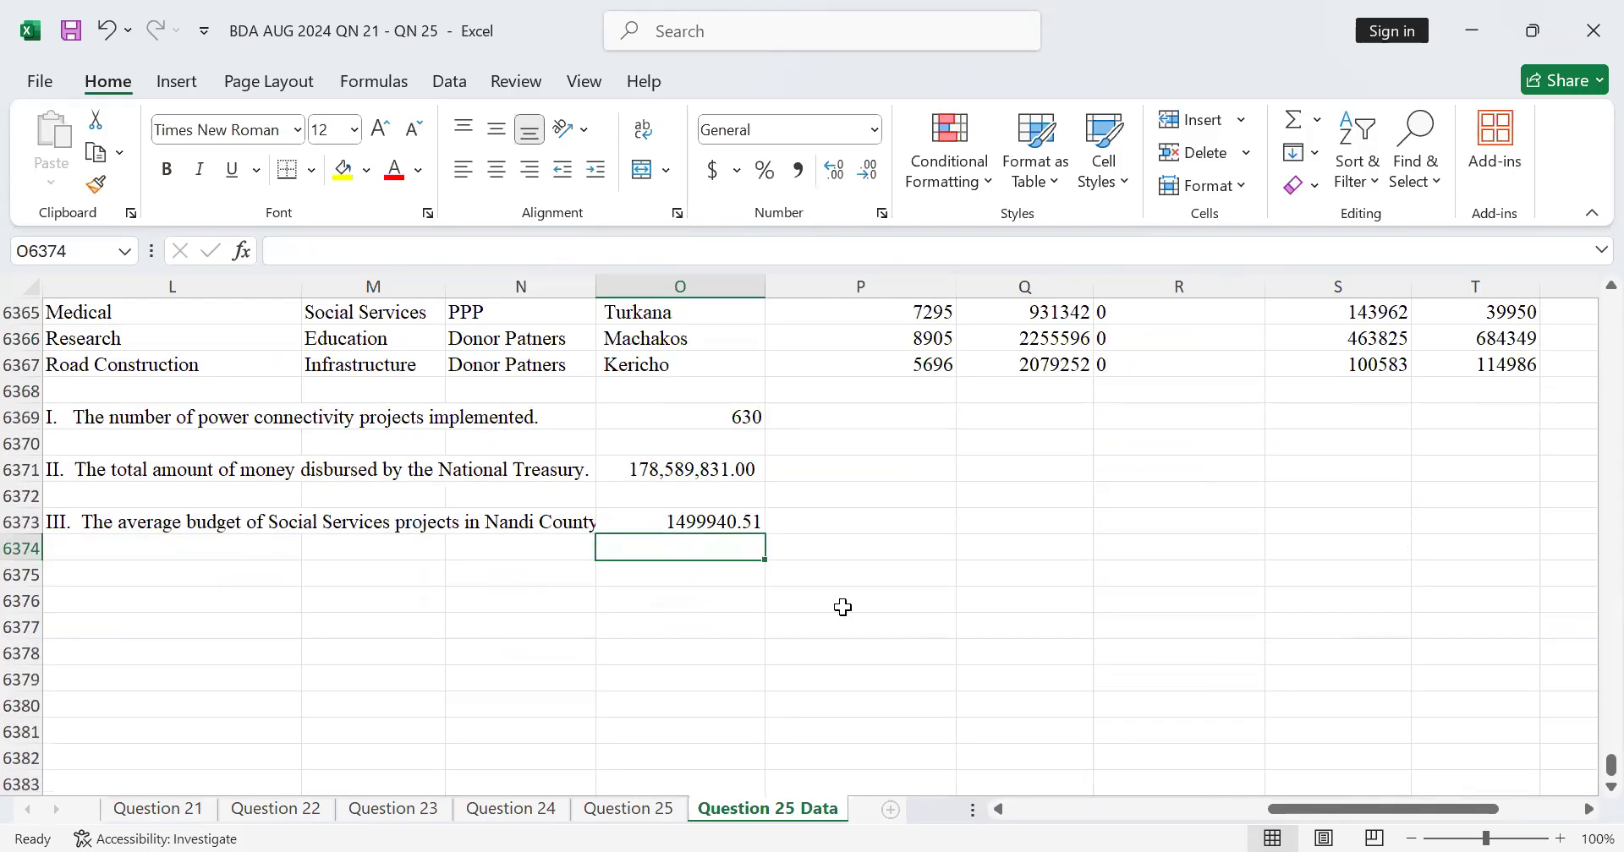
scroll(866, 550, "up", 7)
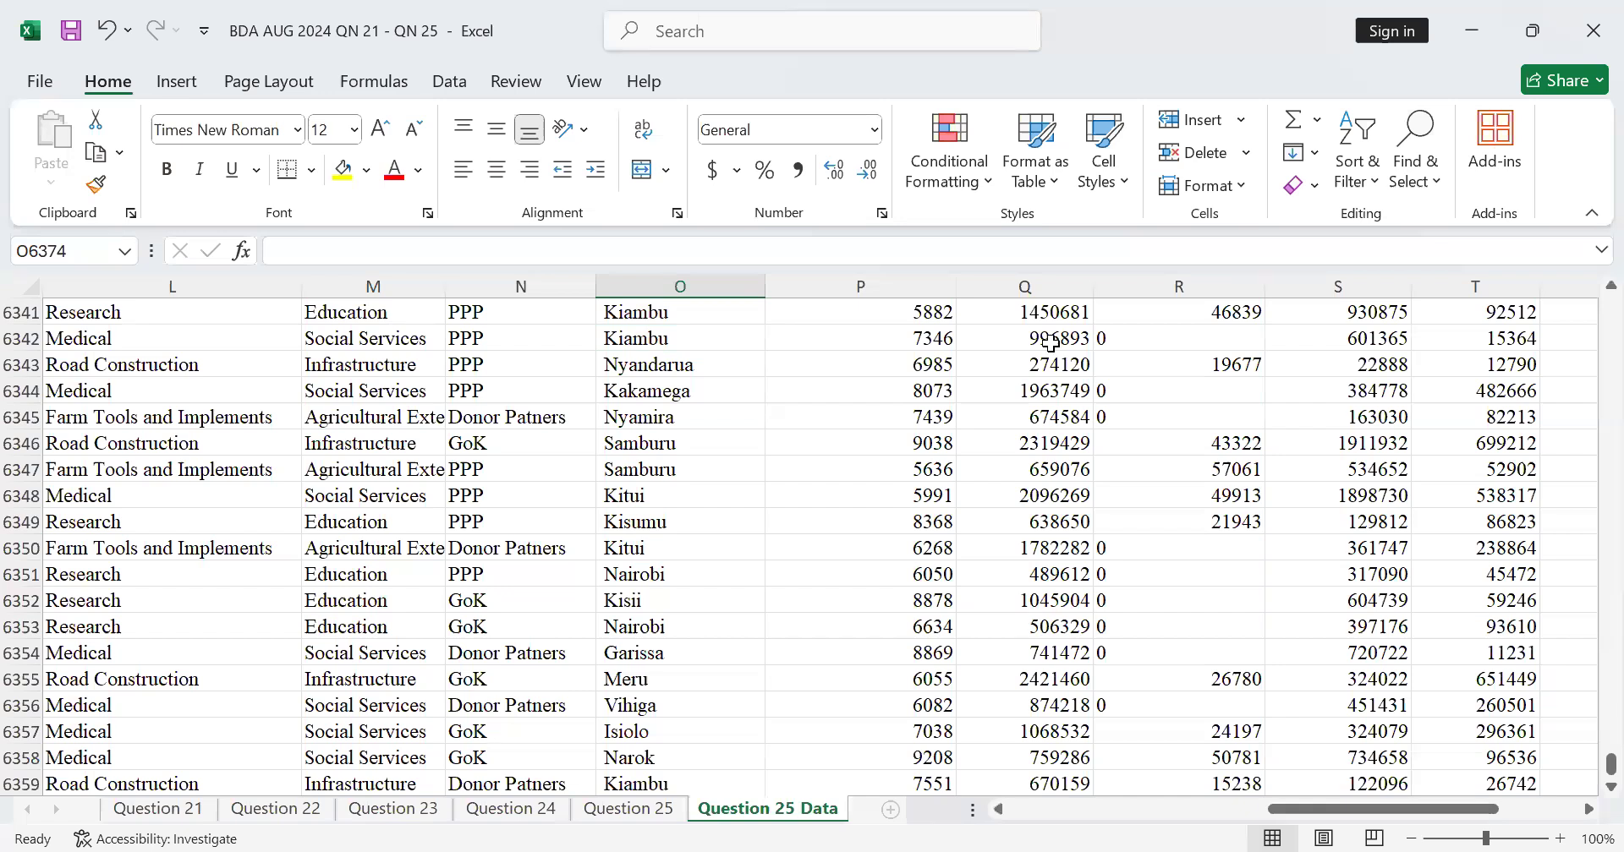
key("alt+n")
scroll(812, 606, "down", 3)
scroll(798, 585, "up", 1)
scroll(799, 585, "down", 5)
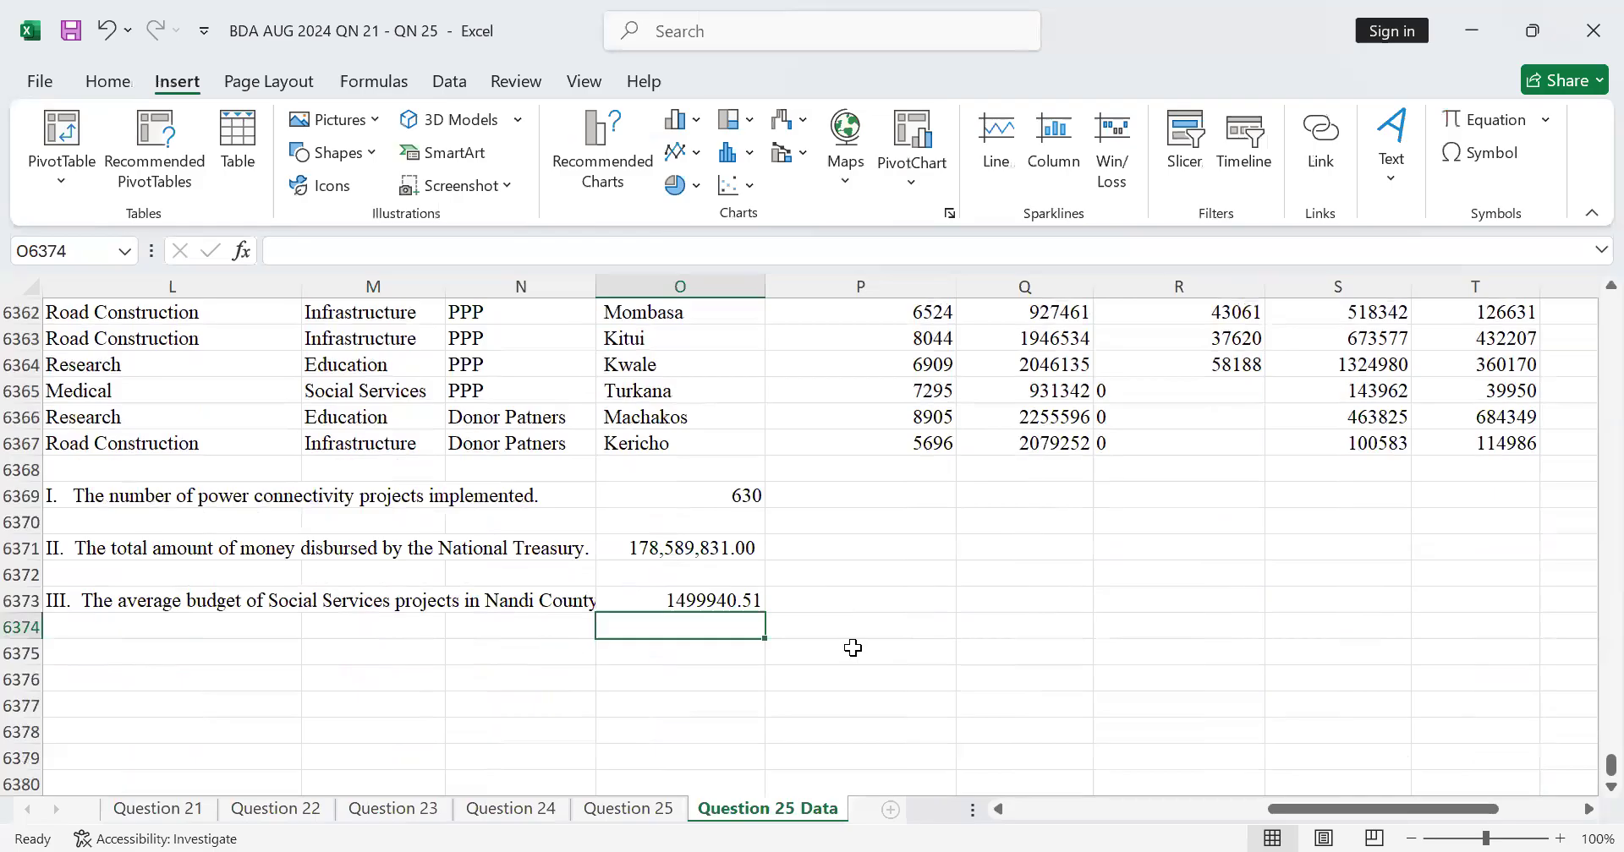
scroll(852, 650, "up", 2)
left_click(70, 30)
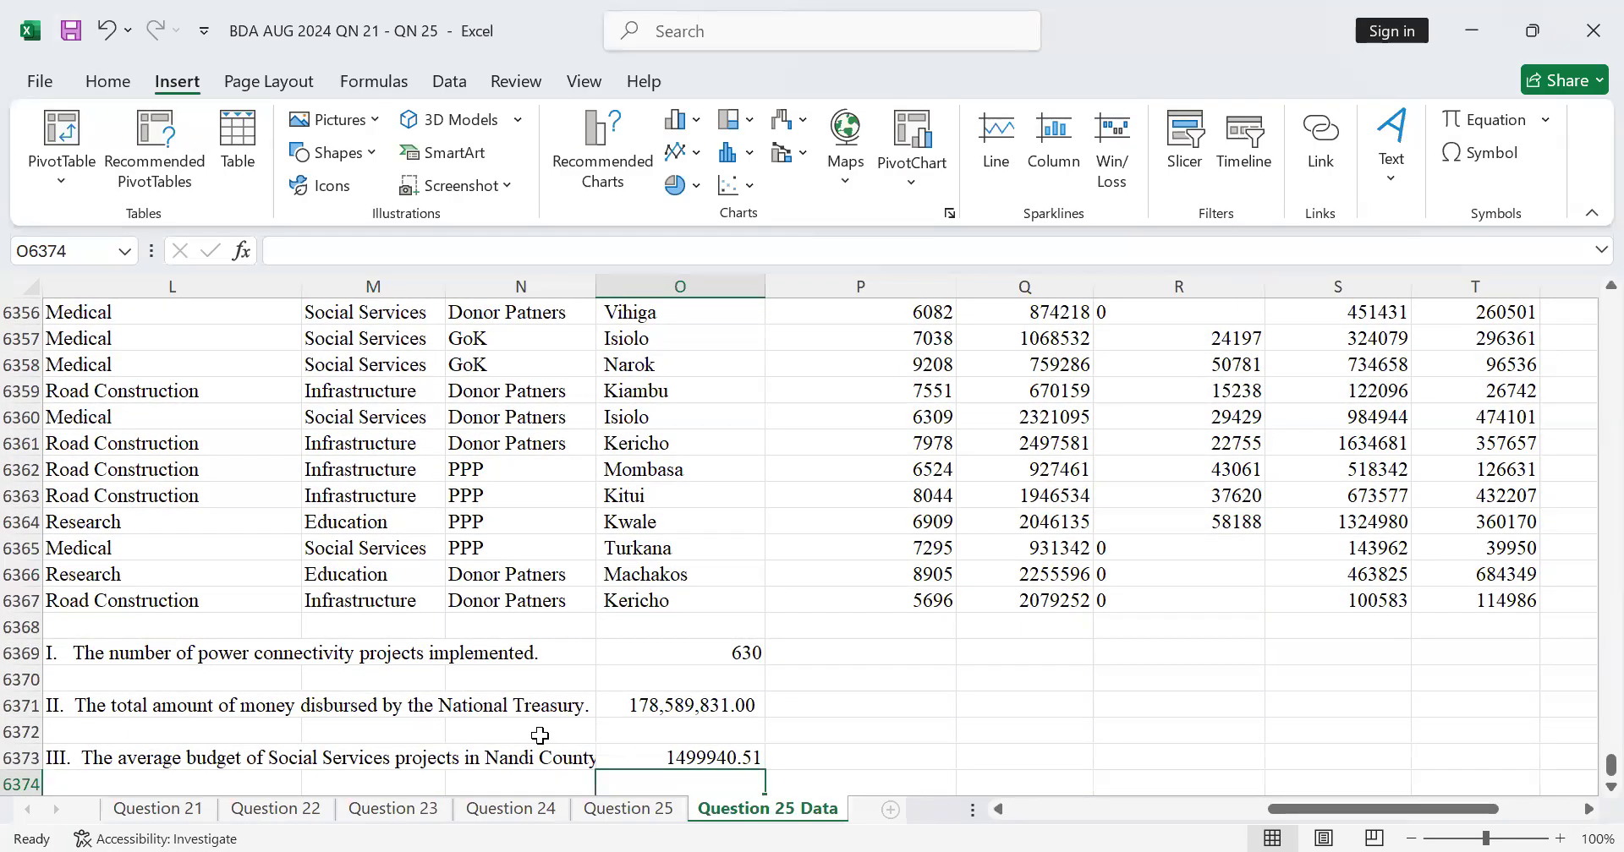
scroll(445, 657, "down", 2)
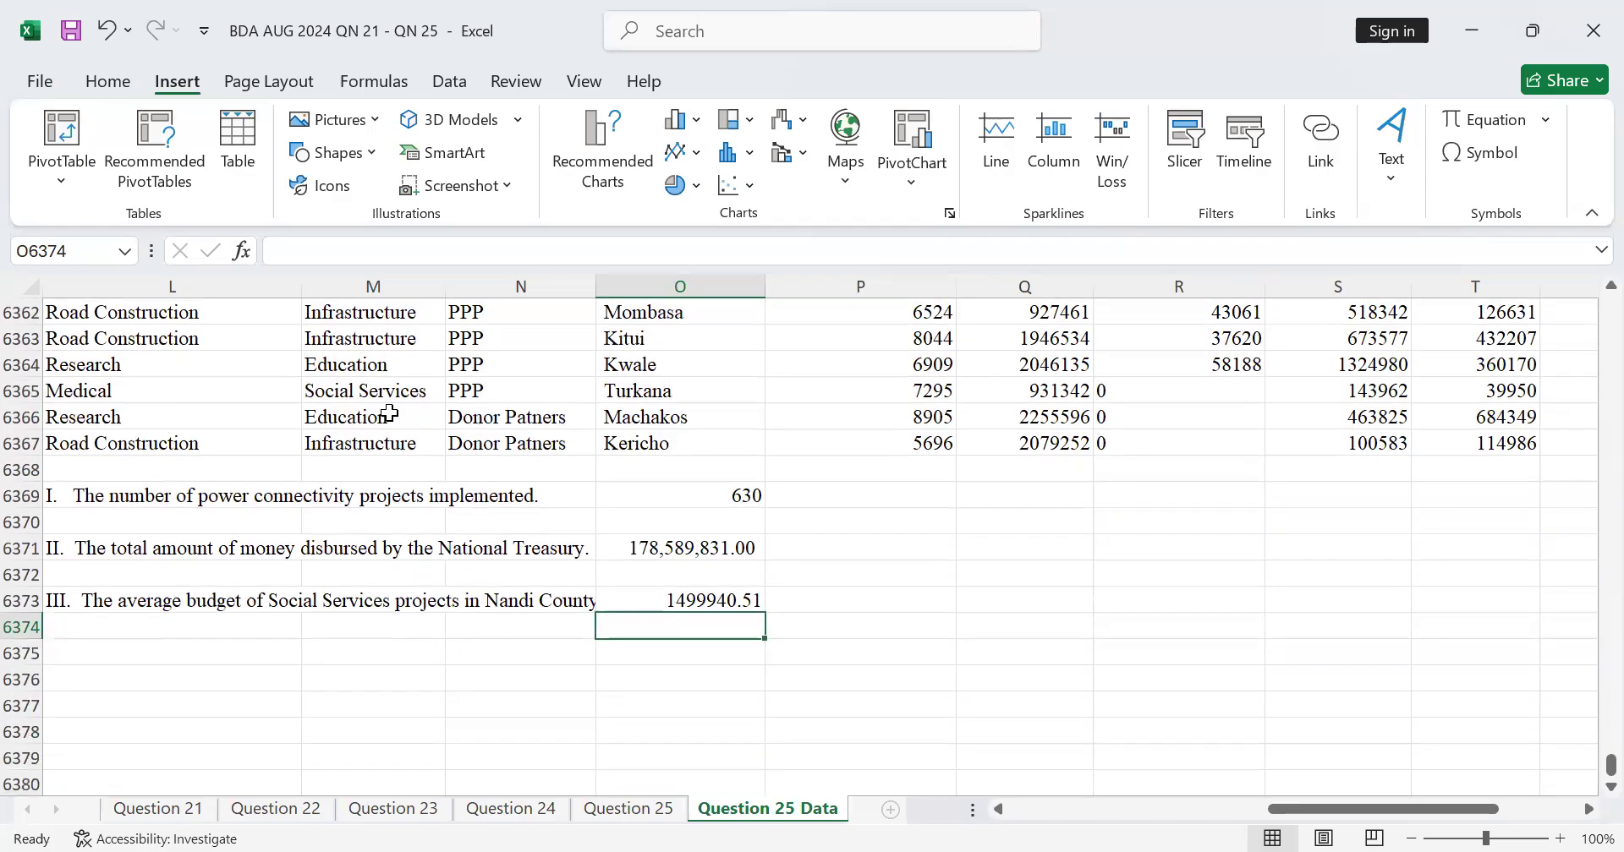
scroll(389, 414, "up", 1)
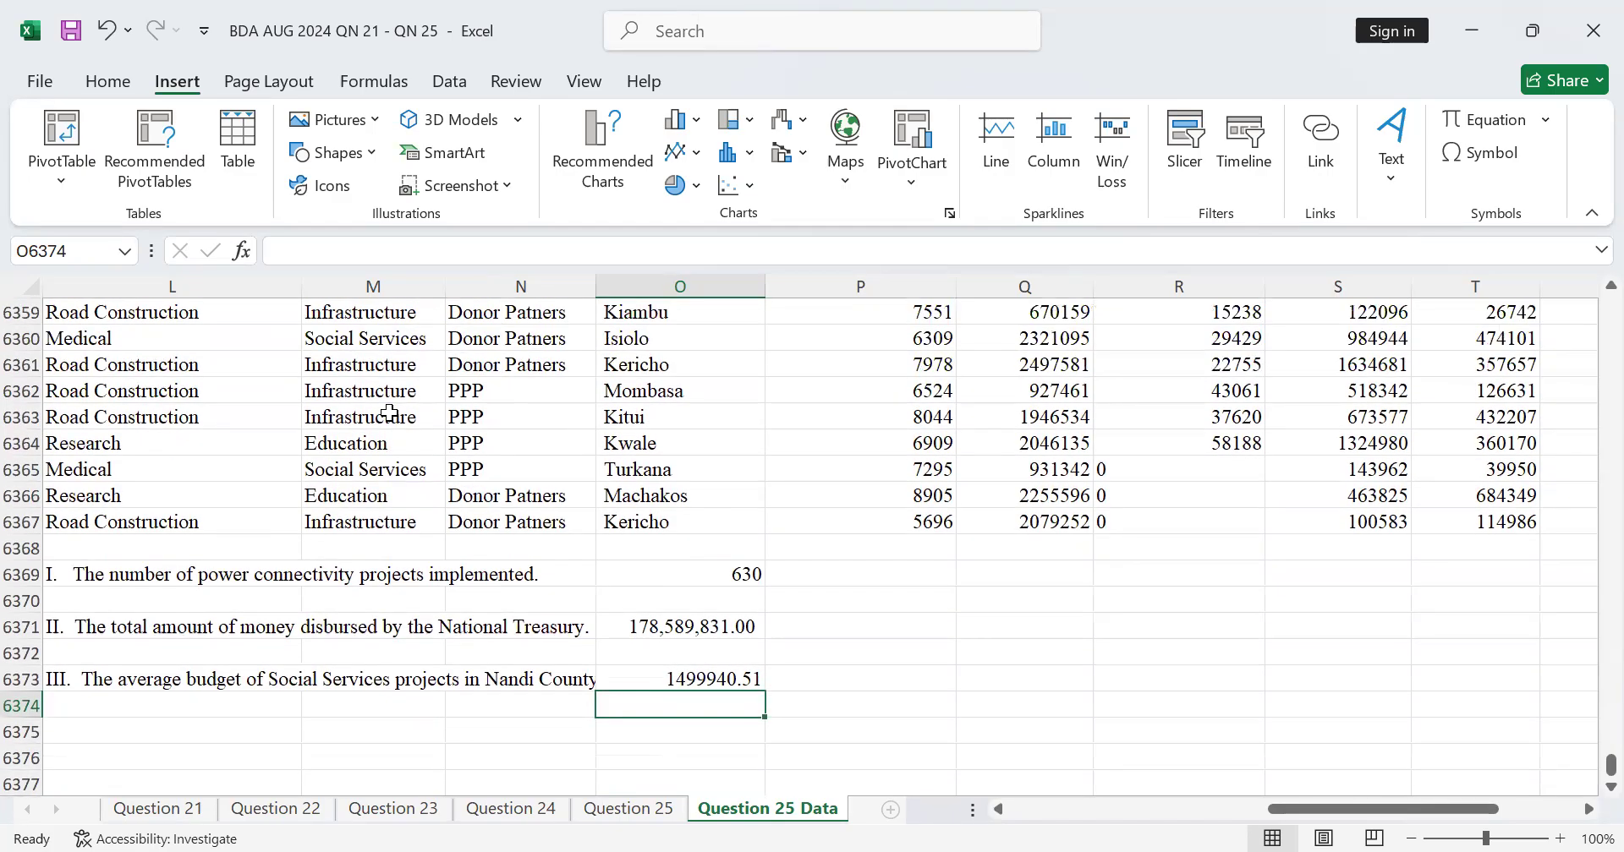
left_click(73, 42)
Link cell L6376 on the Question 25 Data sheet to the "Create pivot summaries of:" heading in B23 of the Question 25 sheet
left_click(662, 810)
scroll(471, 474, "down", 2)
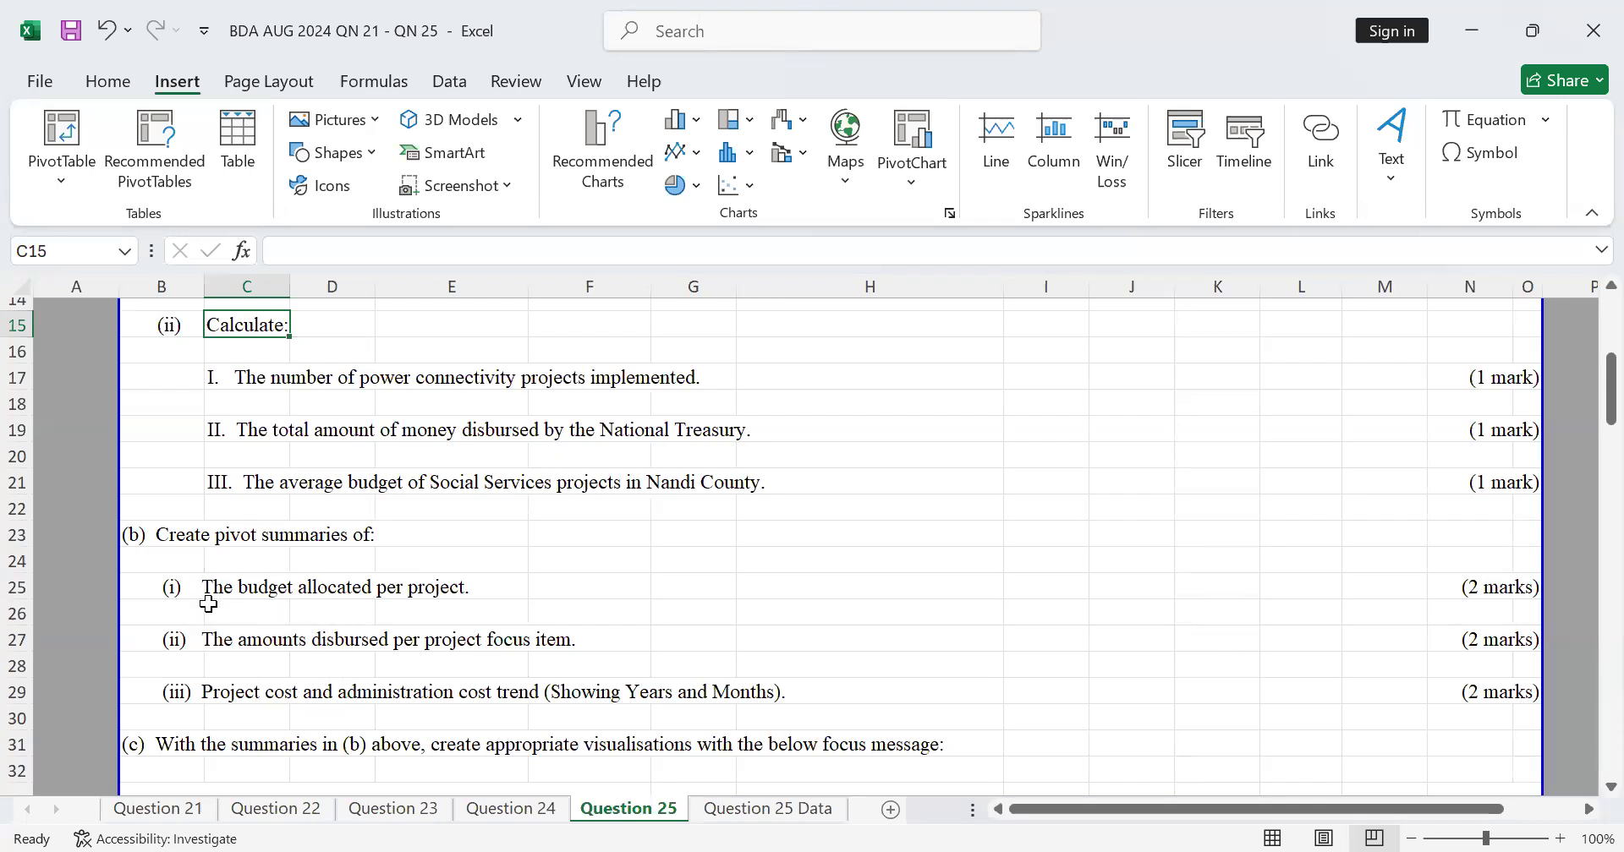
scroll(225, 448, "down", 2)
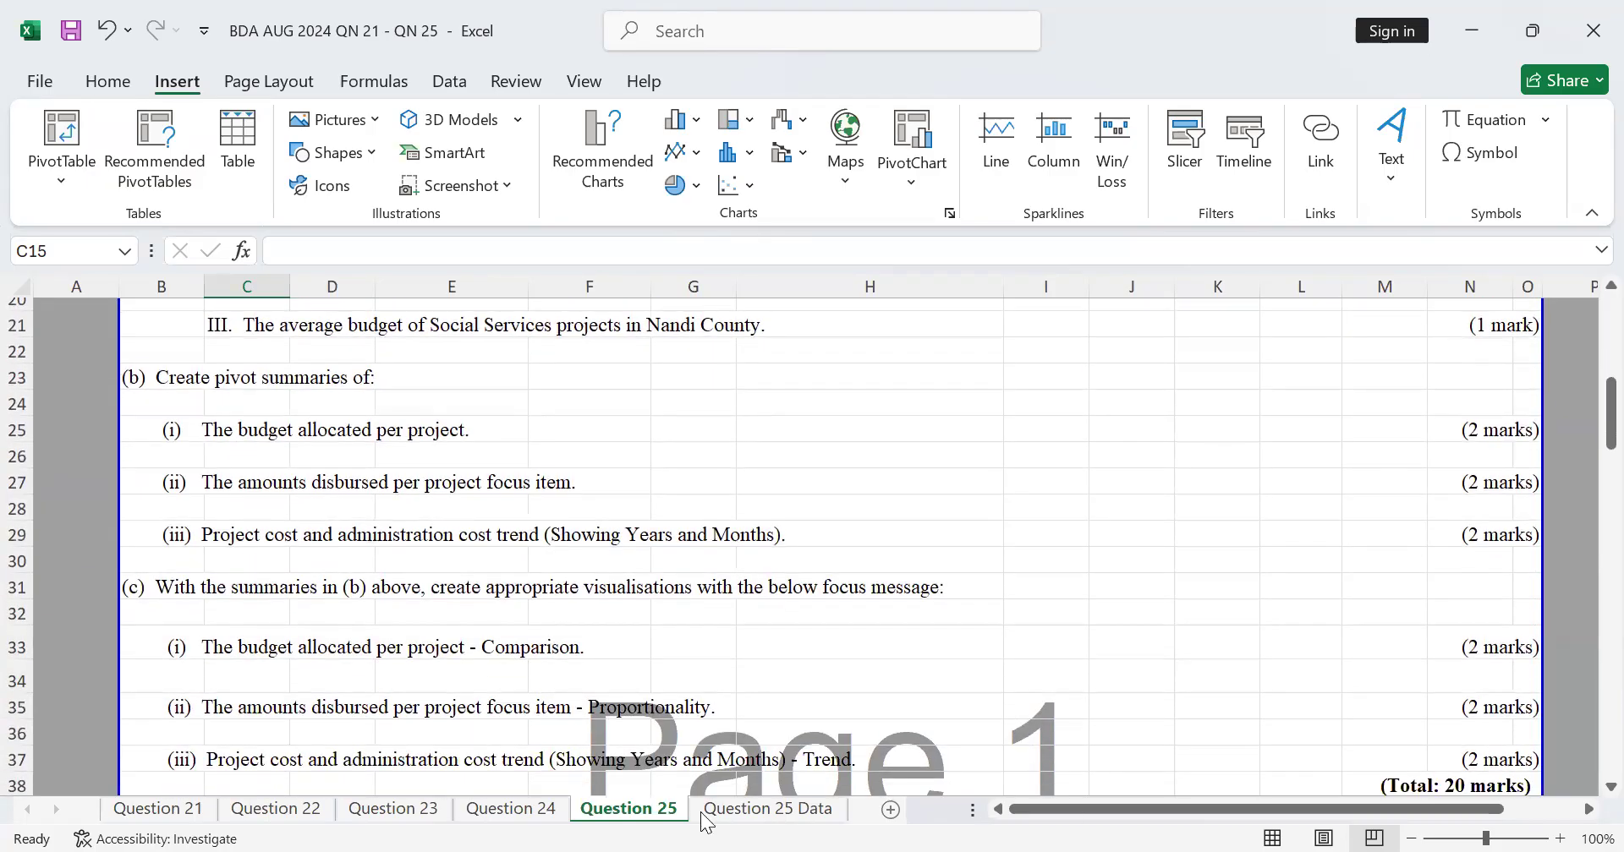
left_click(707, 812)
scroll(471, 482, "right", 2)
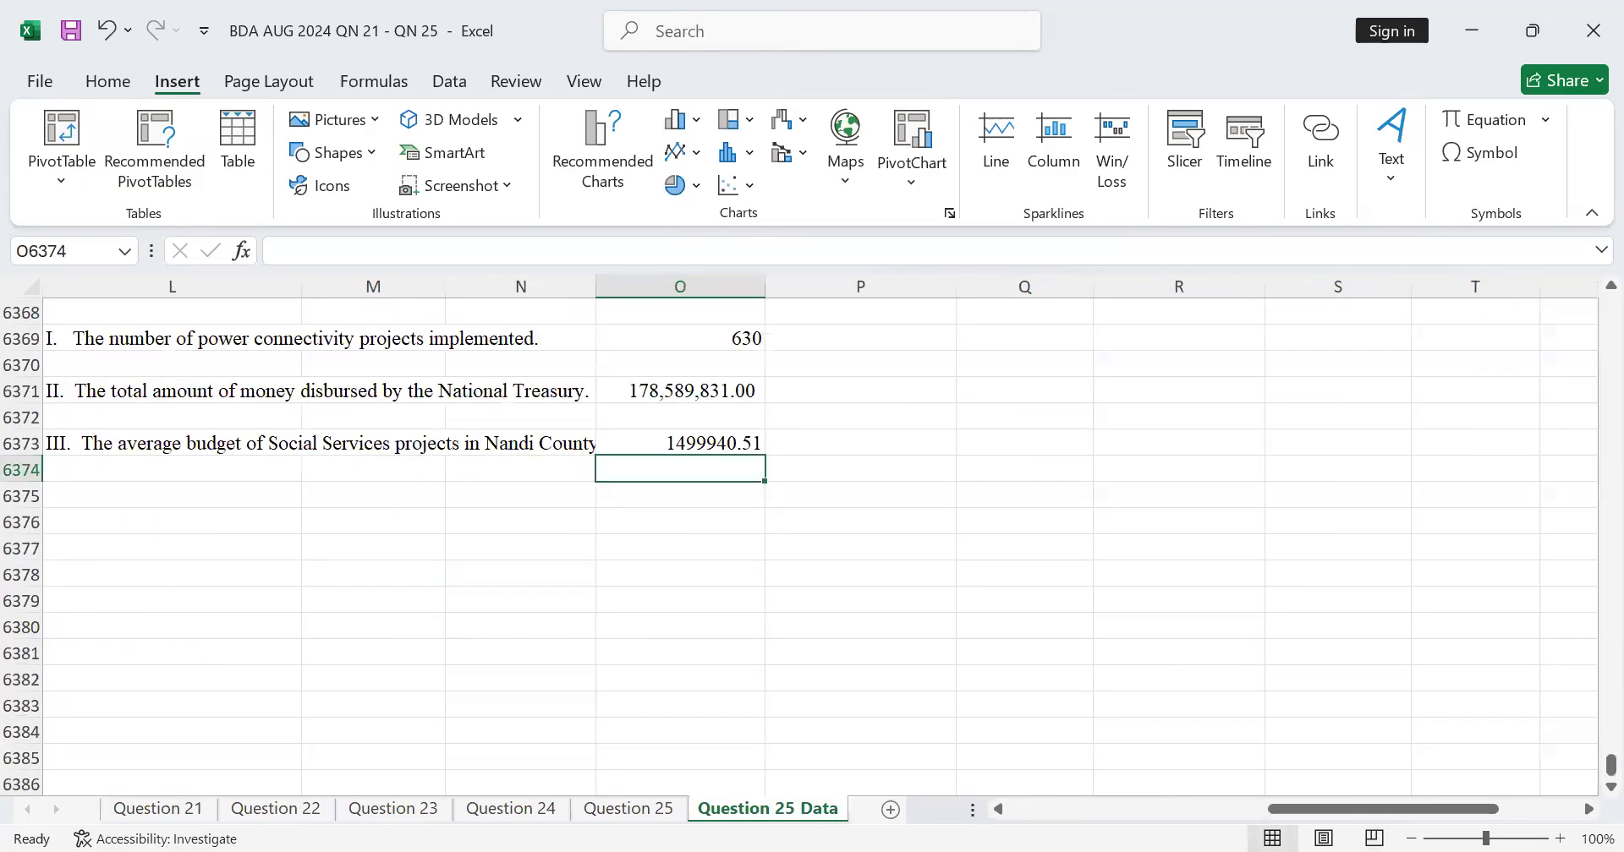
left_click(1147, 809)
left_click(1190, 526)
type("='Question 25'!")
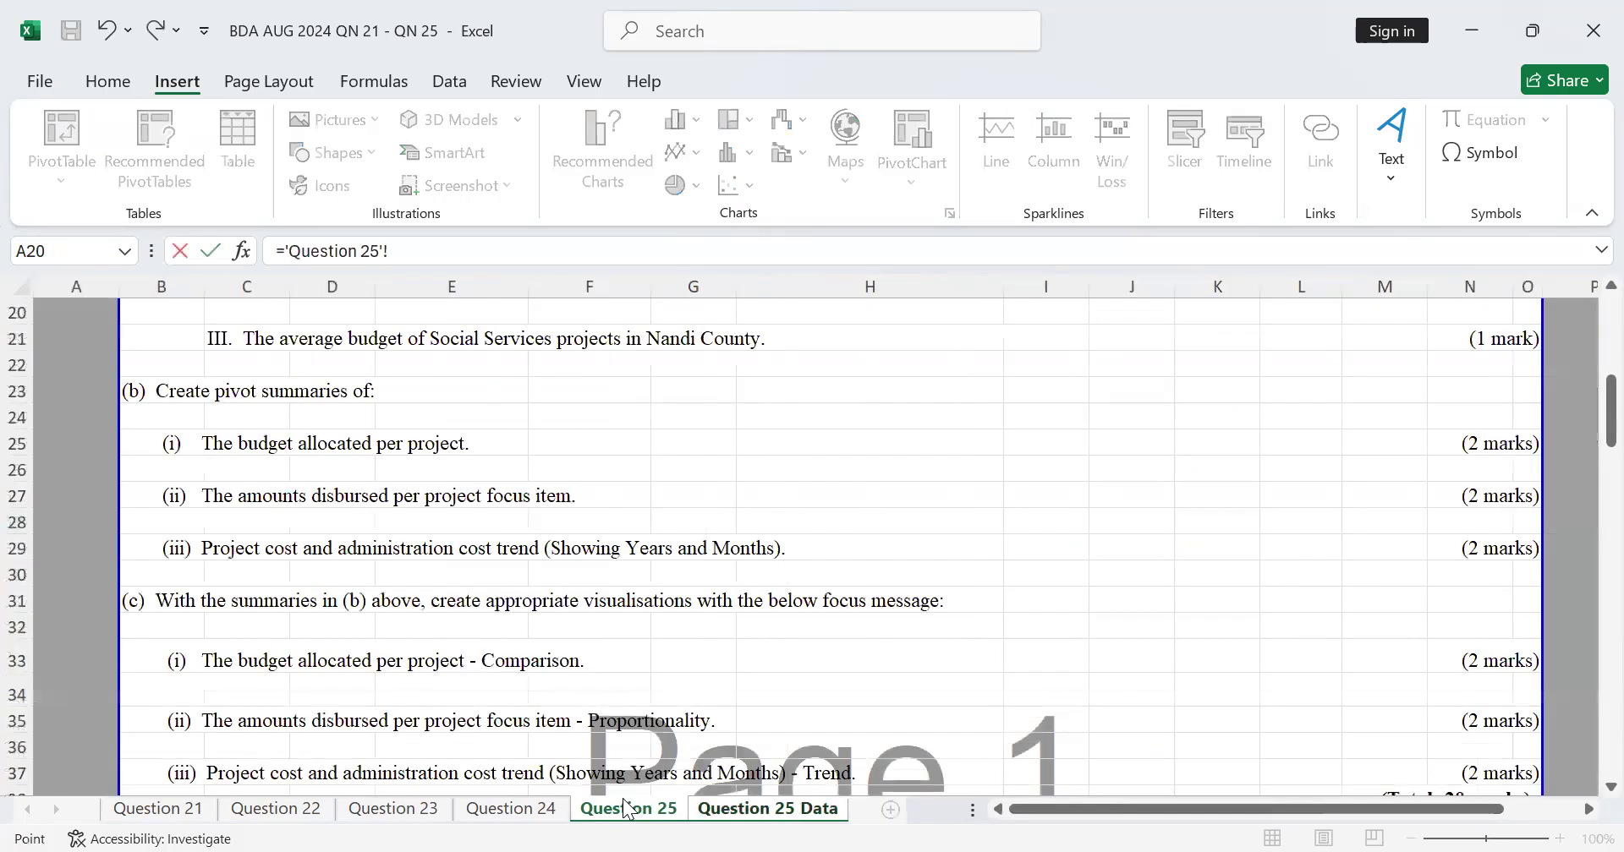
left_click(626, 809)
left_click(190, 391)
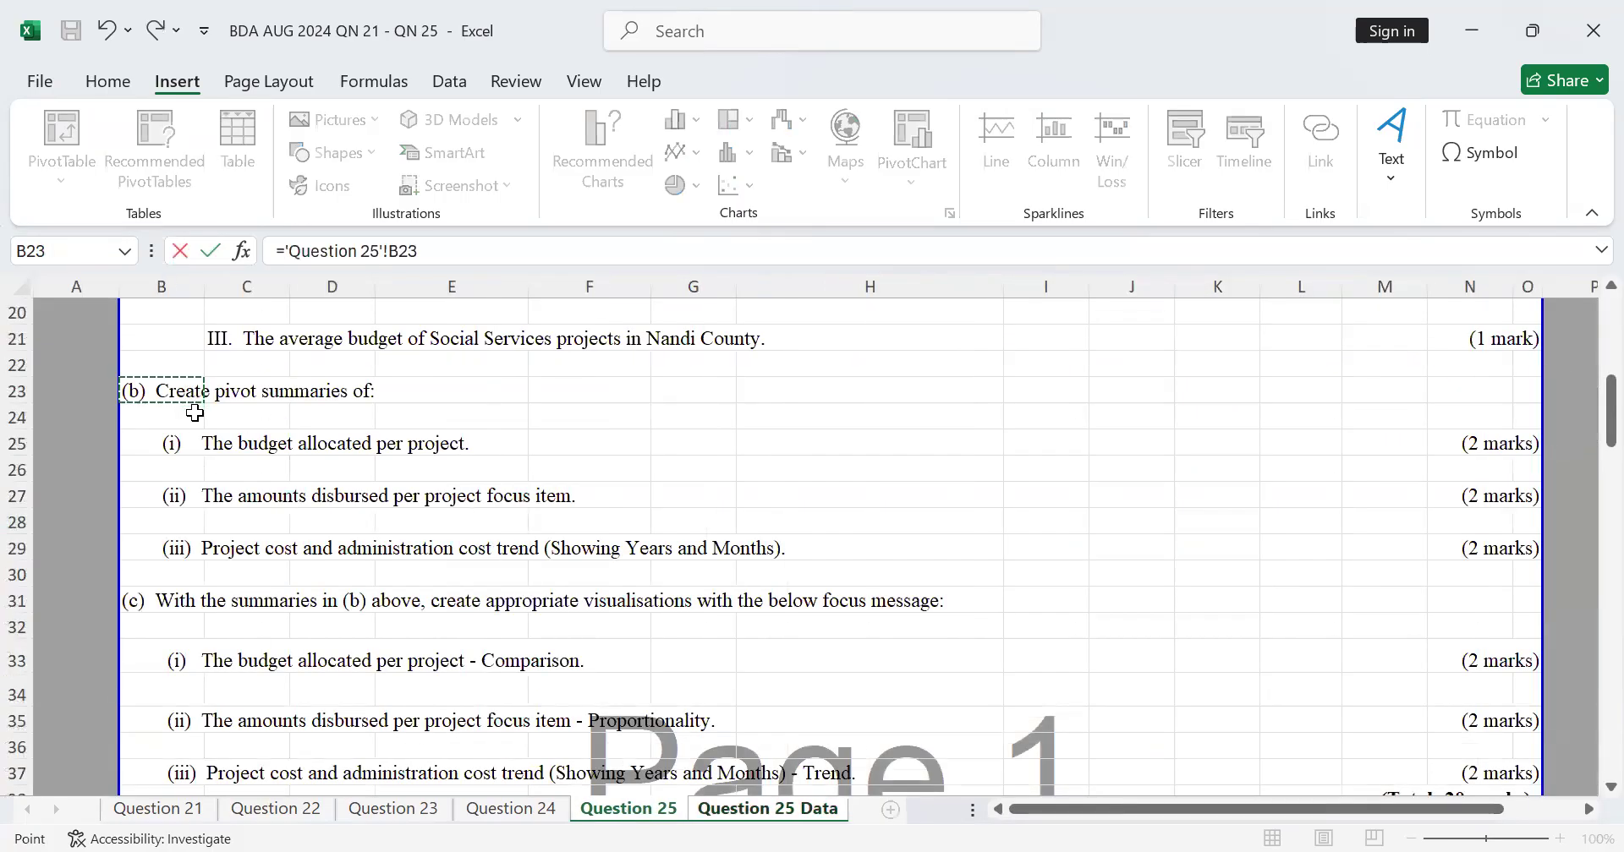
key("Return")
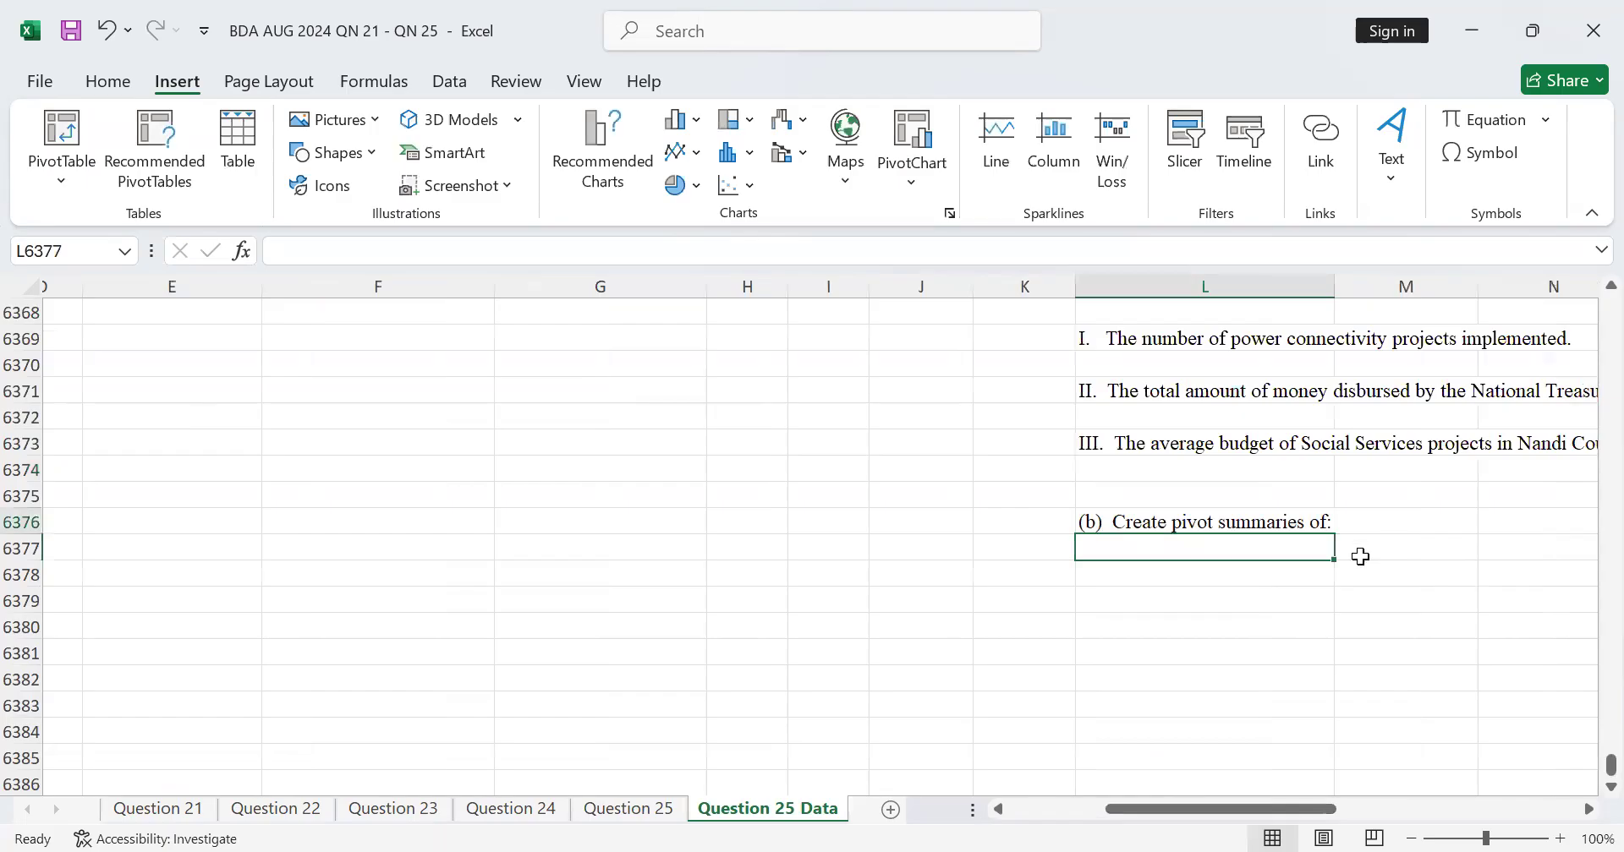
Link cell L6377 to the "The budget allocated per project." task in B25 of the Question 25 sheet
type("=")
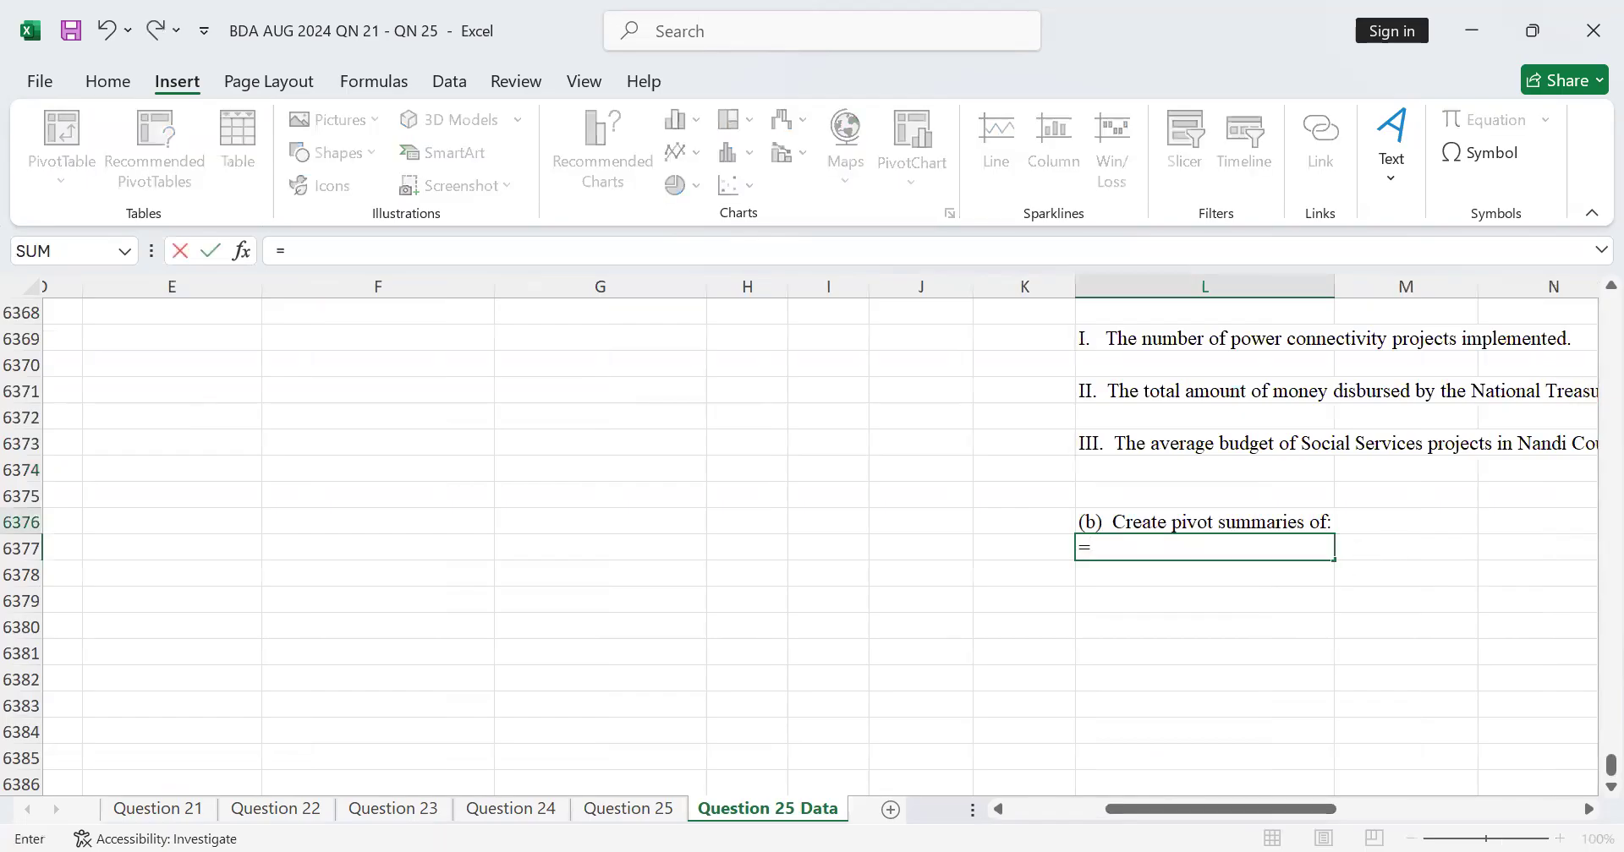
left_click(663, 810)
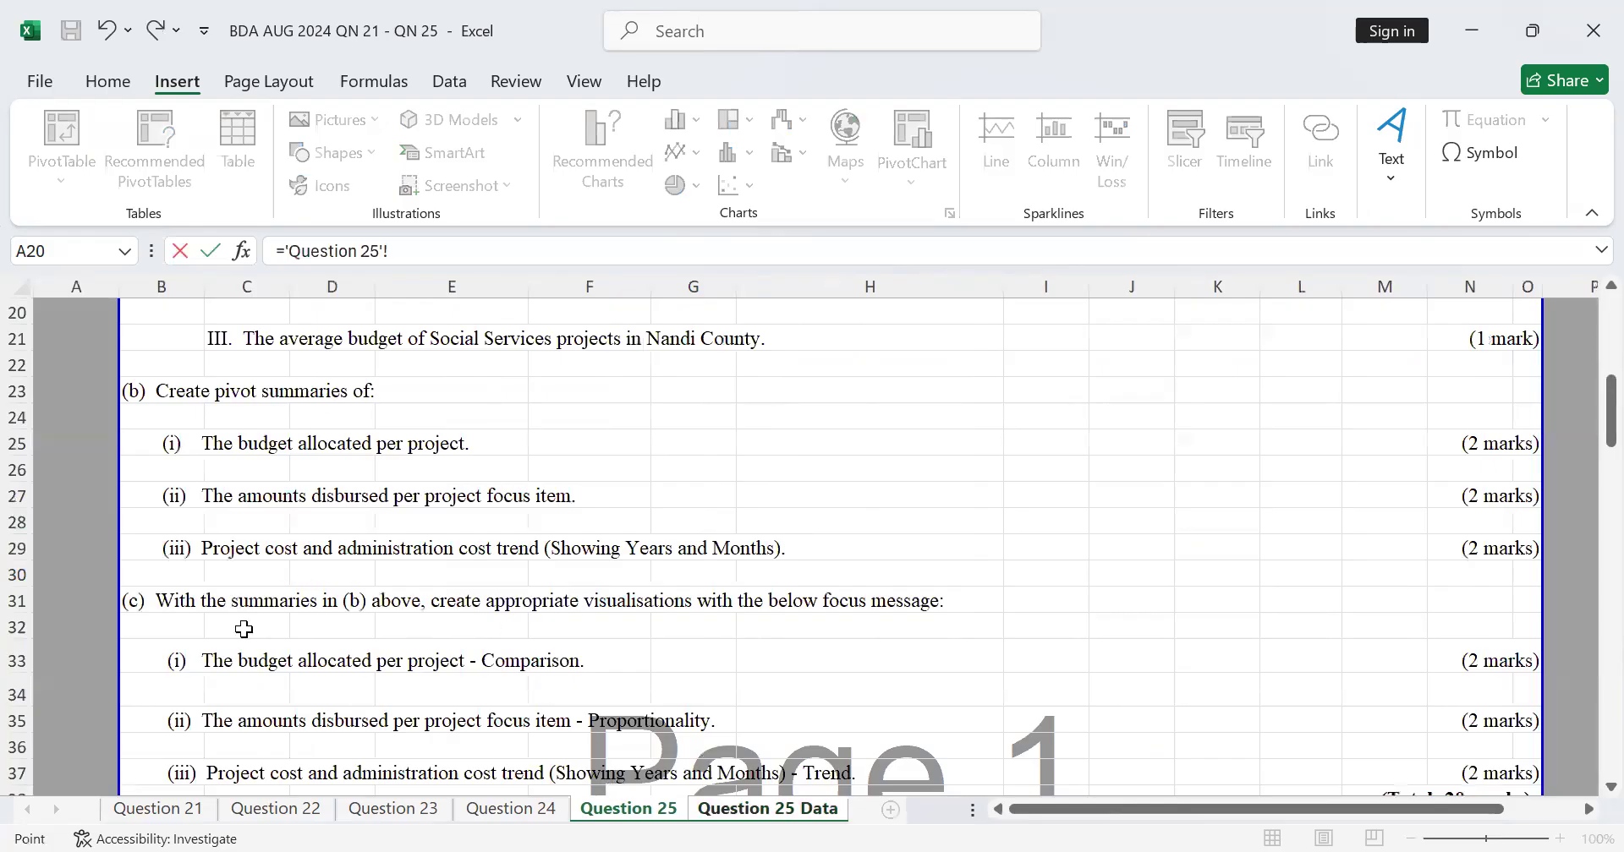
scroll(244, 629, "down", 1)
scroll(170, 439, "up", 1)
left_click(173, 446)
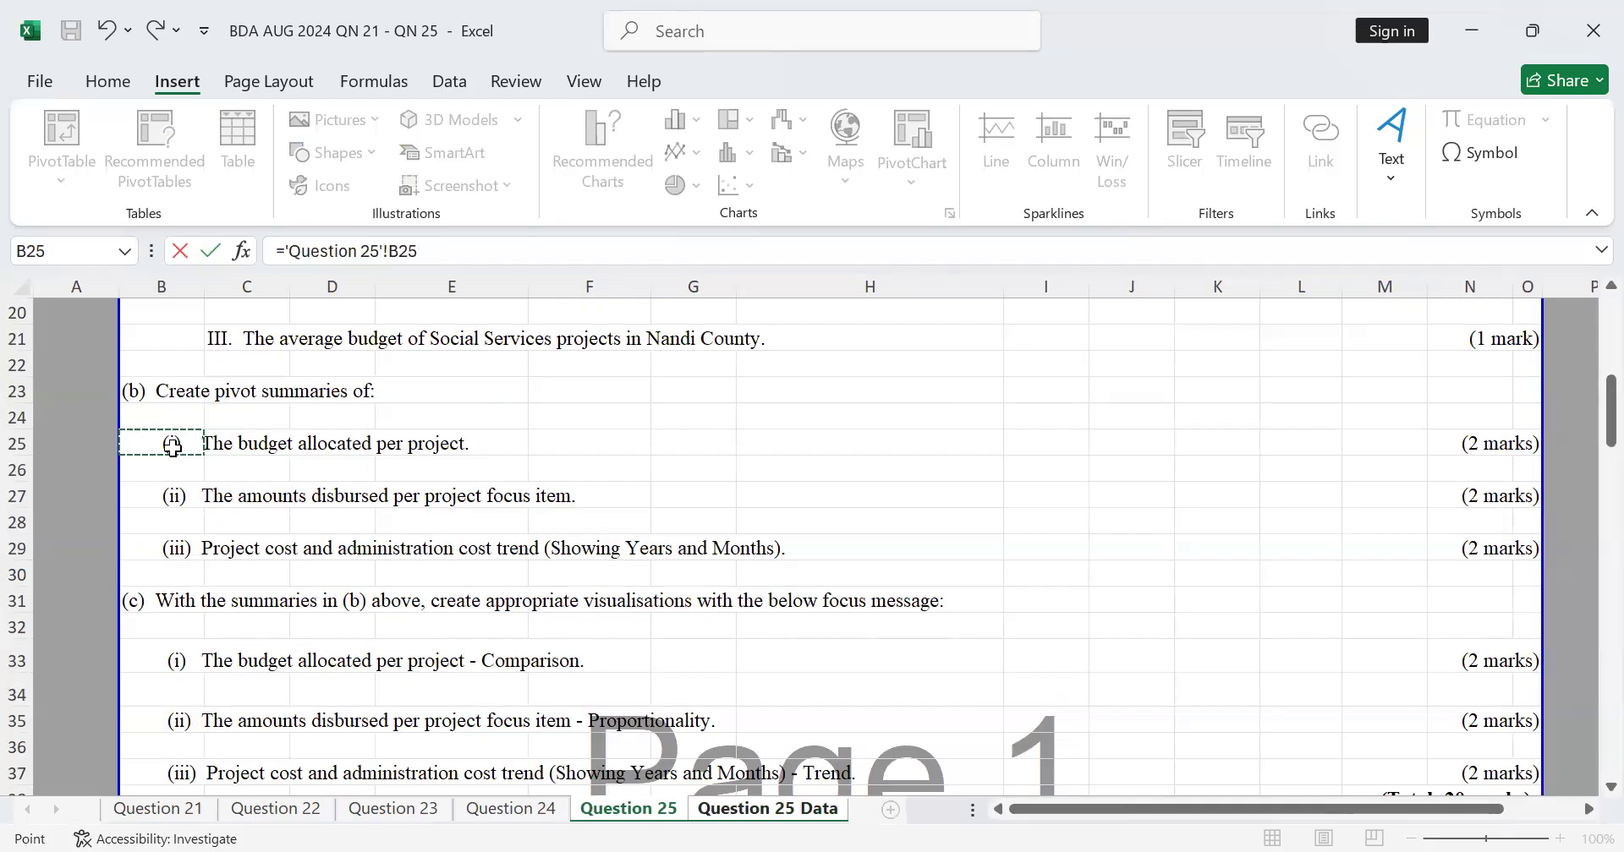
key("Return")
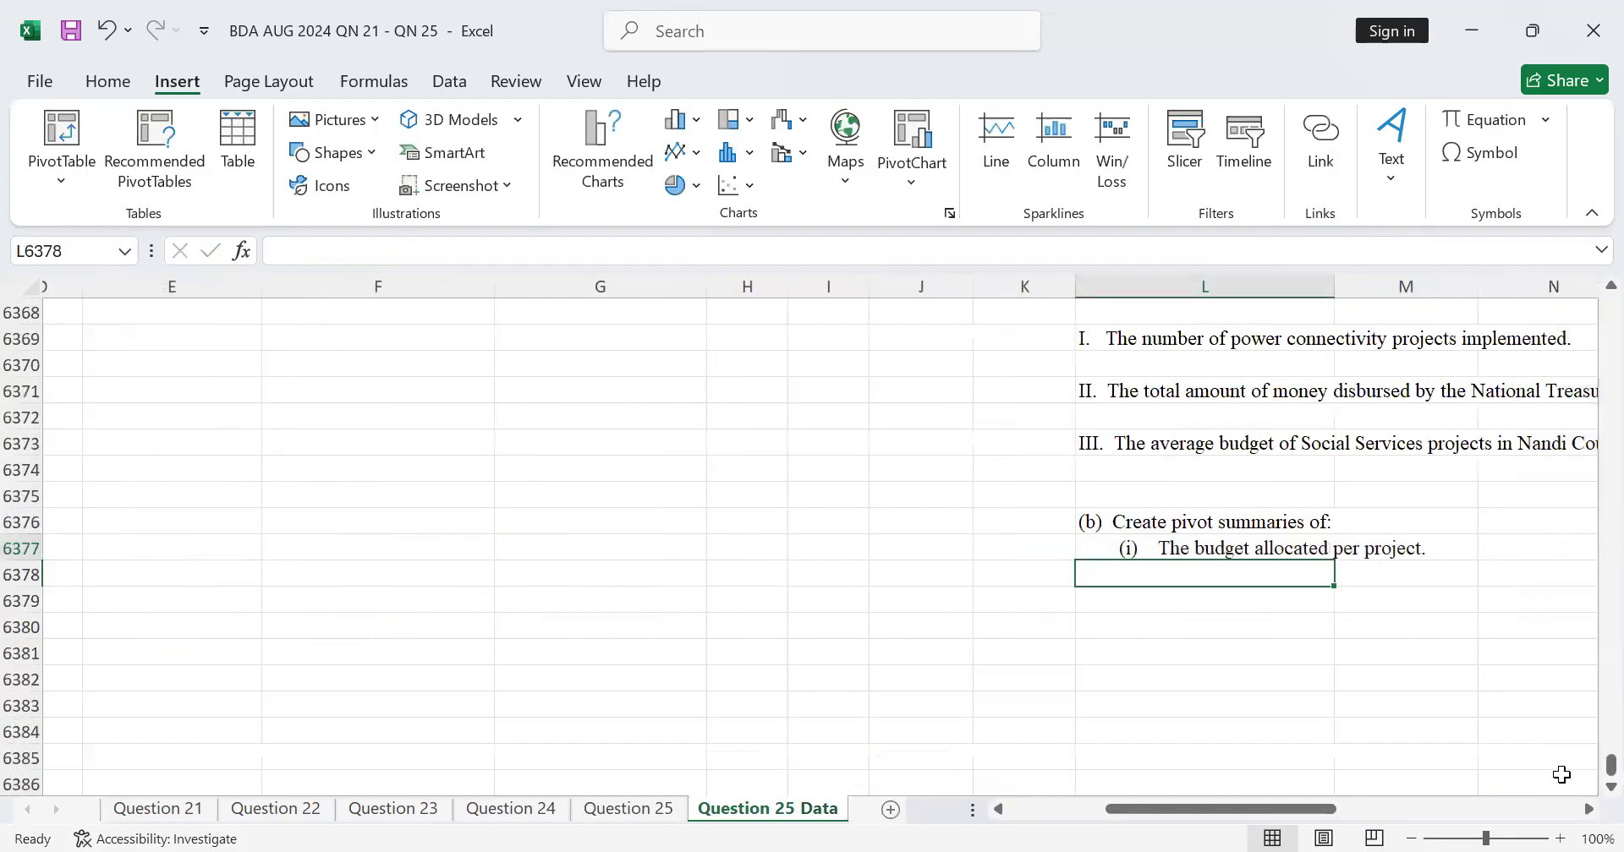
Select the project data's column headers from Project ID to Var Status, J1:W1
left_click(1587, 809)
left_click(1587, 810)
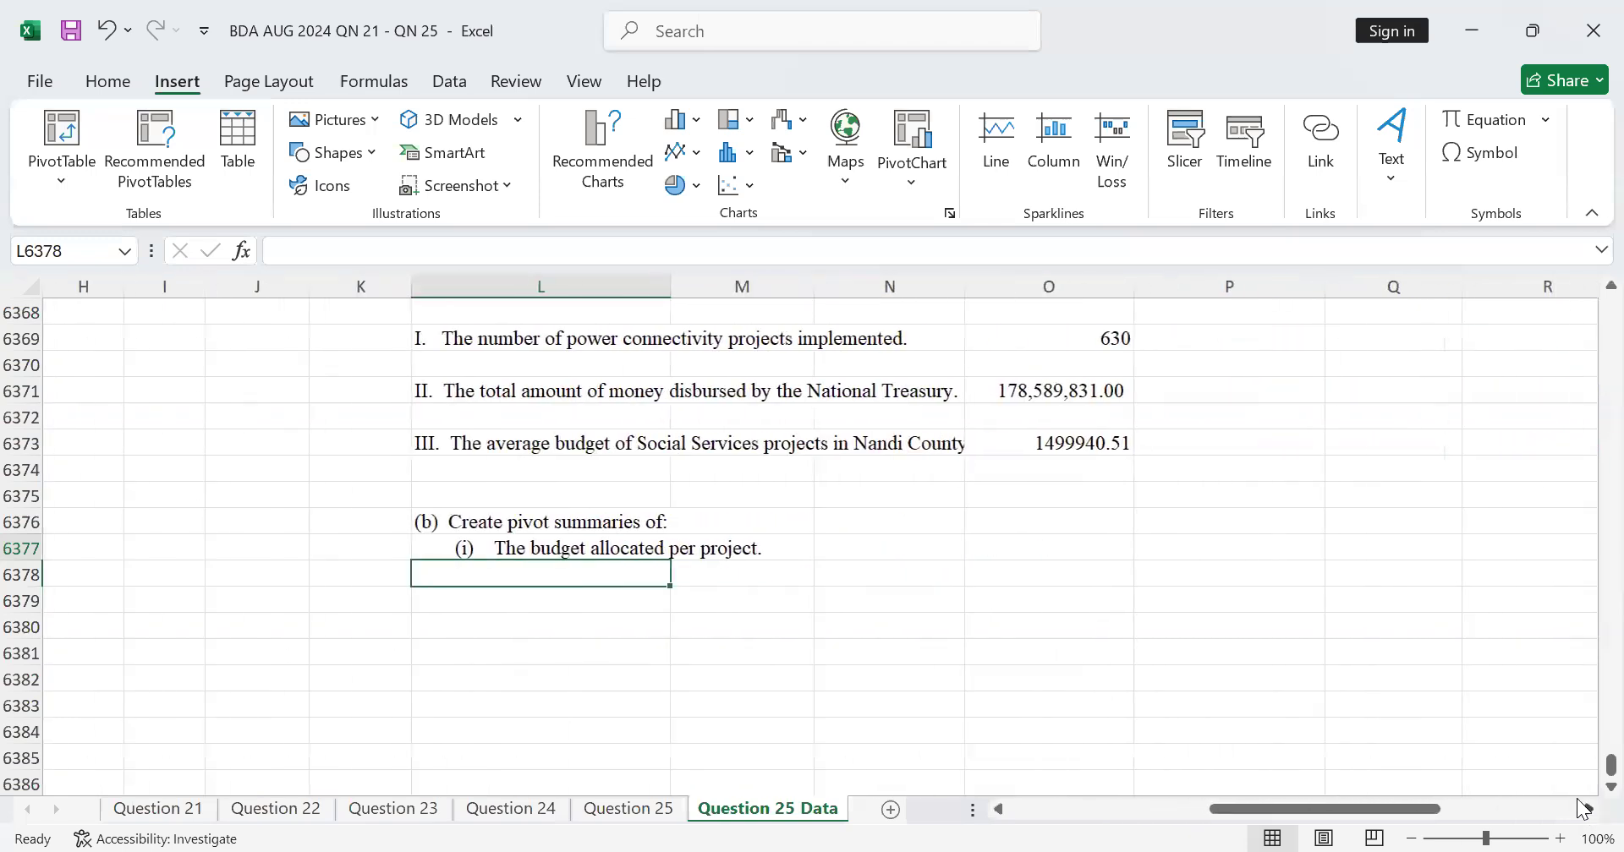
scroll(680, 592, "up", 2)
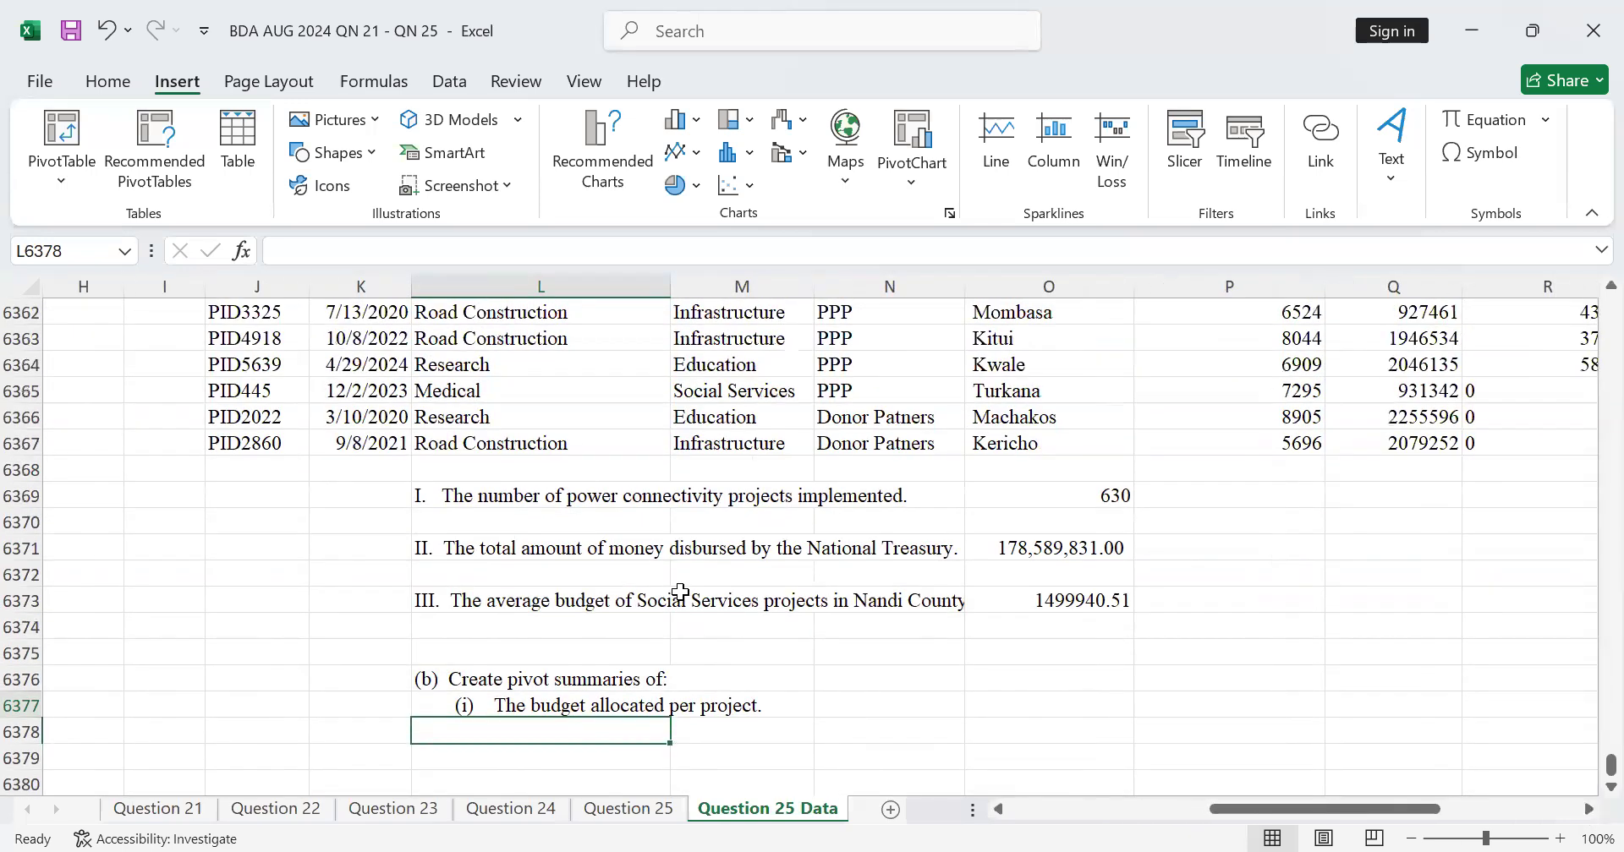
scroll(682, 592, "up", 11)
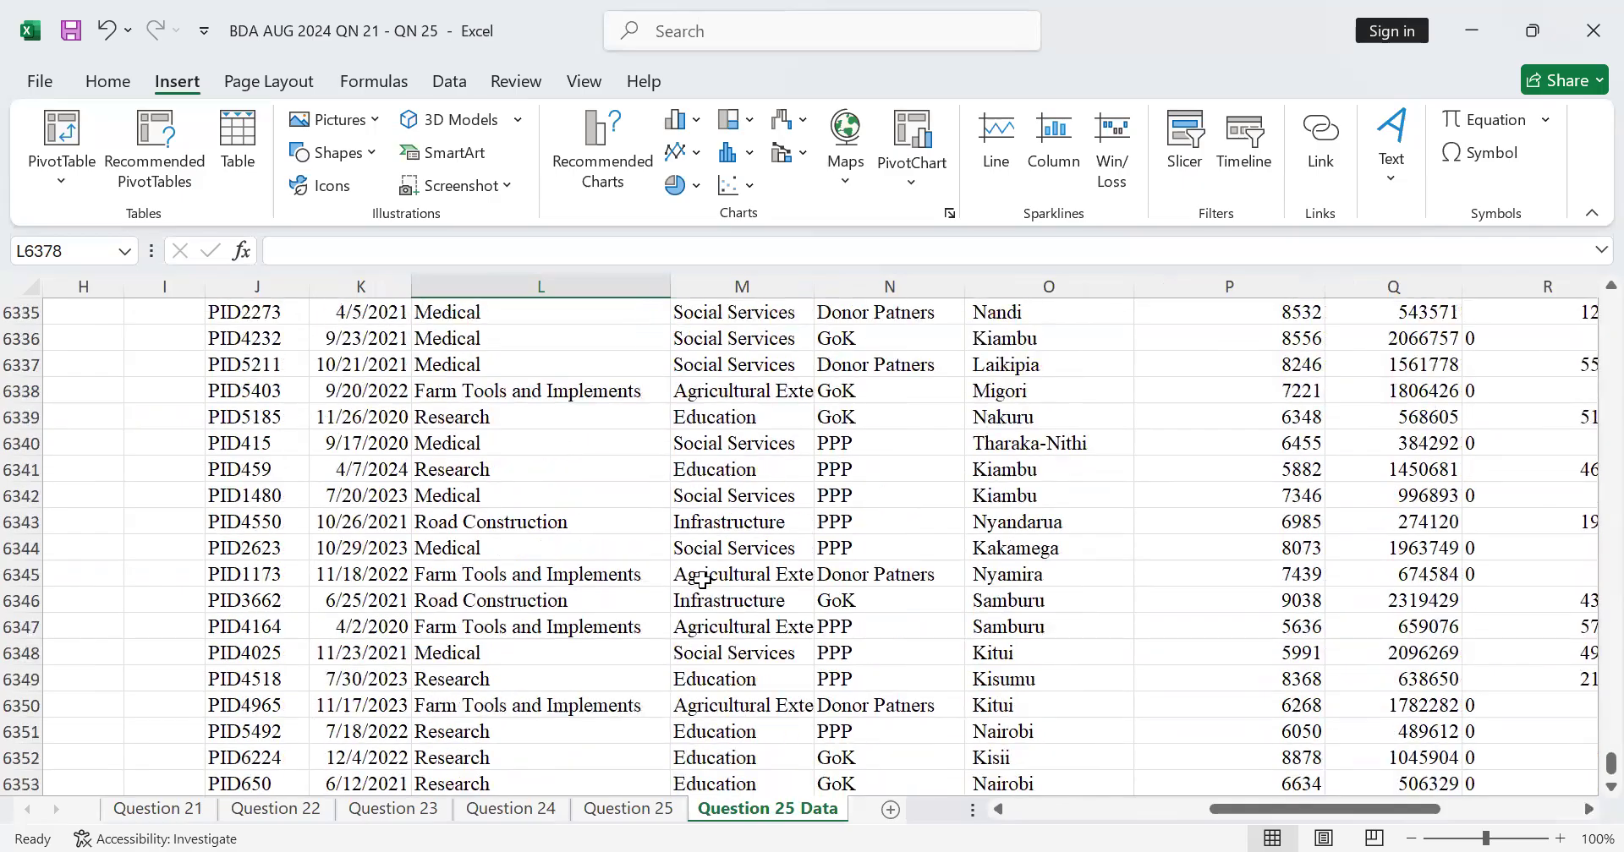
scroll(717, 574, "up", 6)
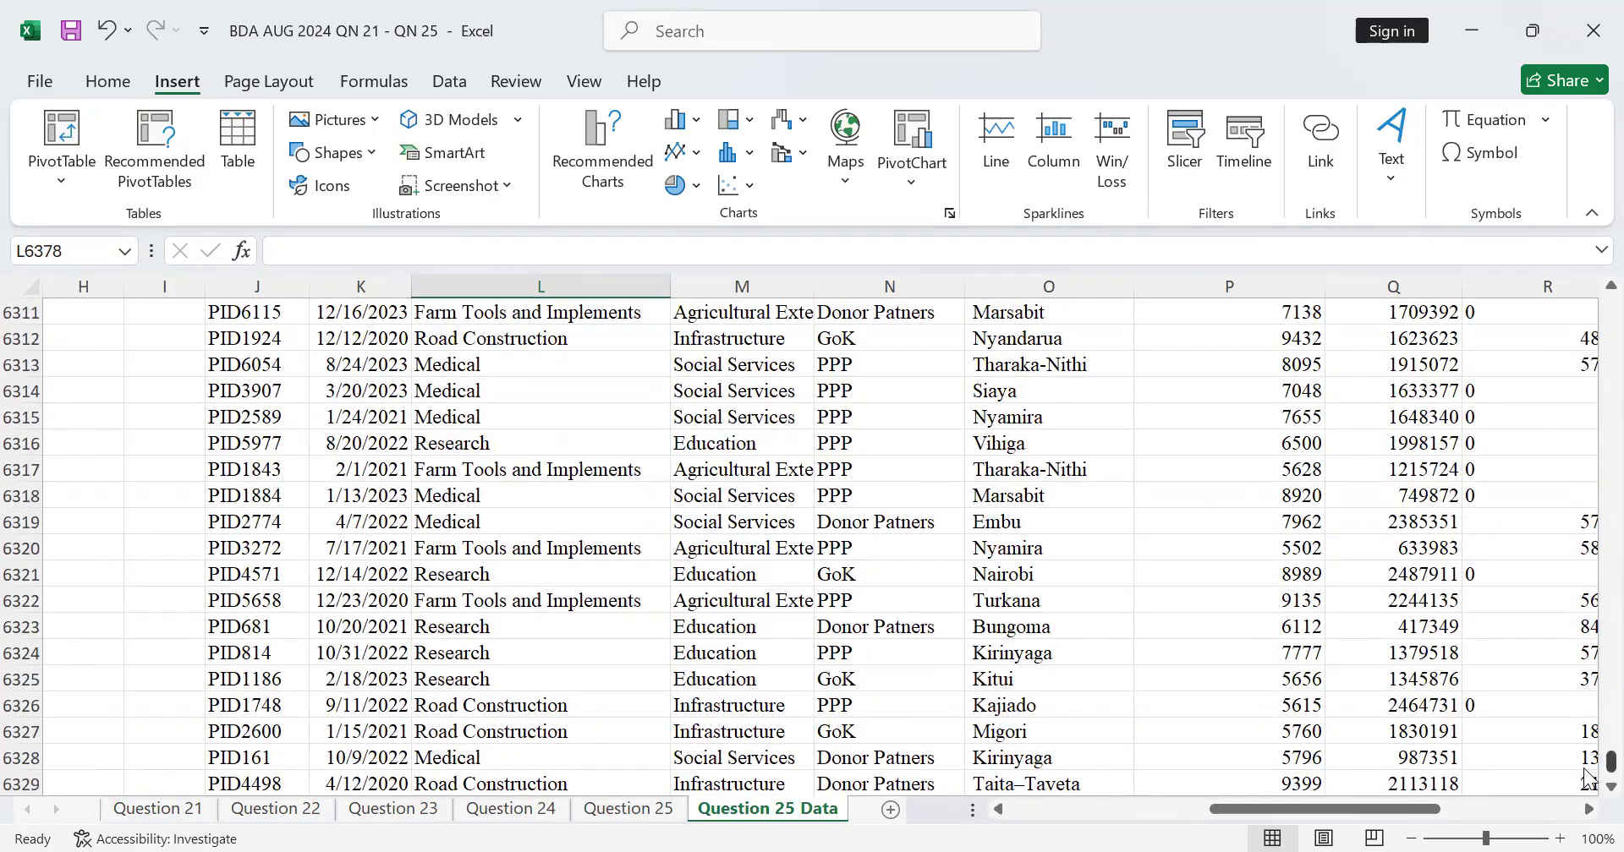
left_click_drag(1588, 770, 1588, 275)
left_click_drag(239, 319, 1404, 317)
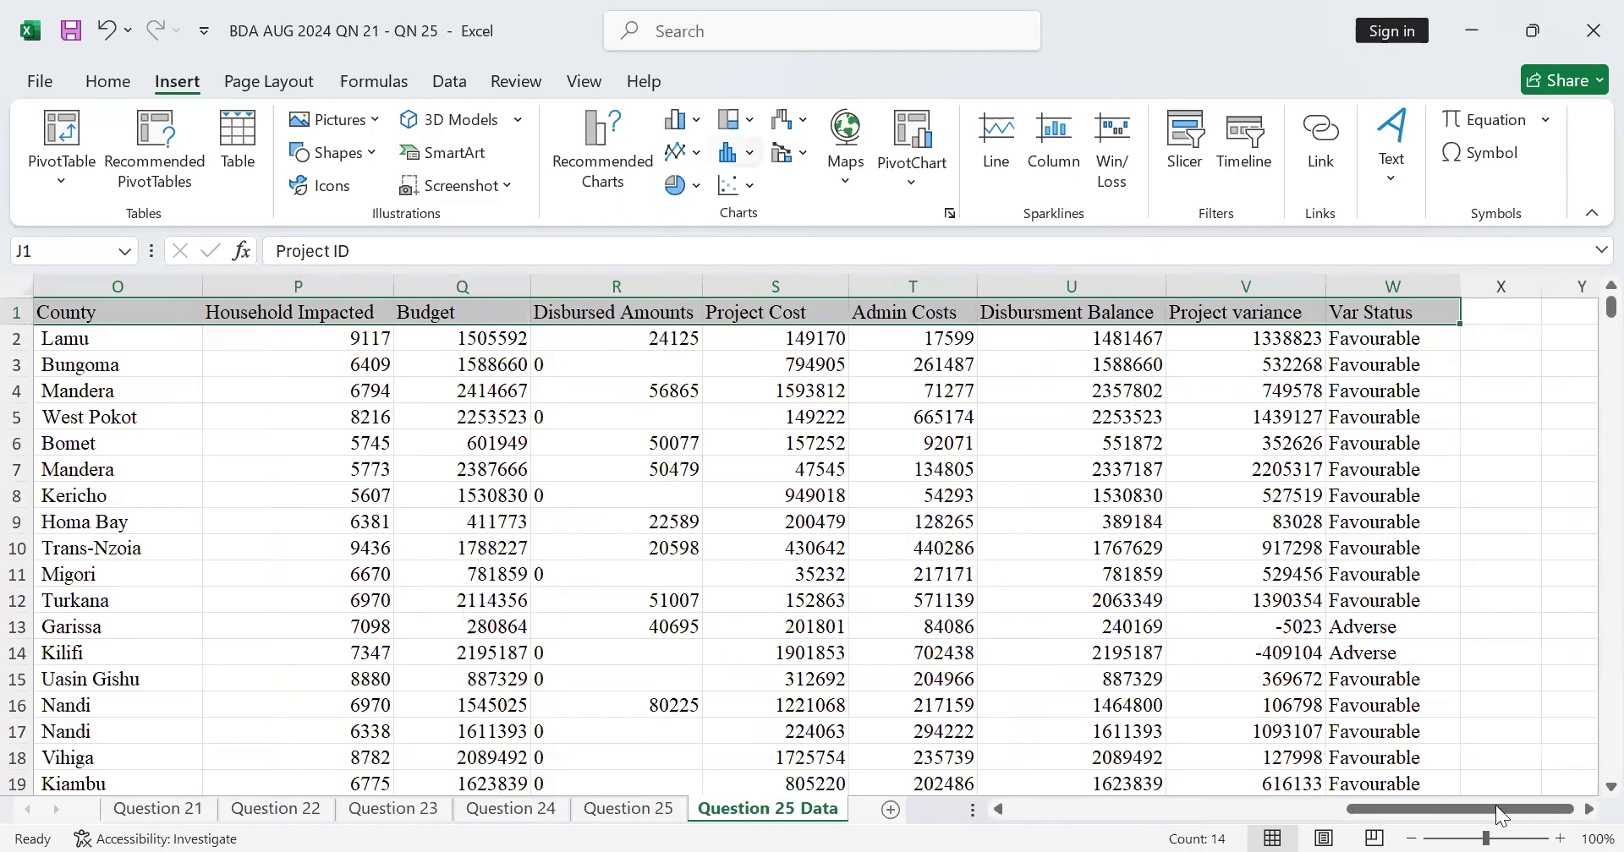
left_click(1387, 851)
left_click(1370, 812)
Extend the header selection down through all the project records and past row 6367
key("ctrl+shift+Down")
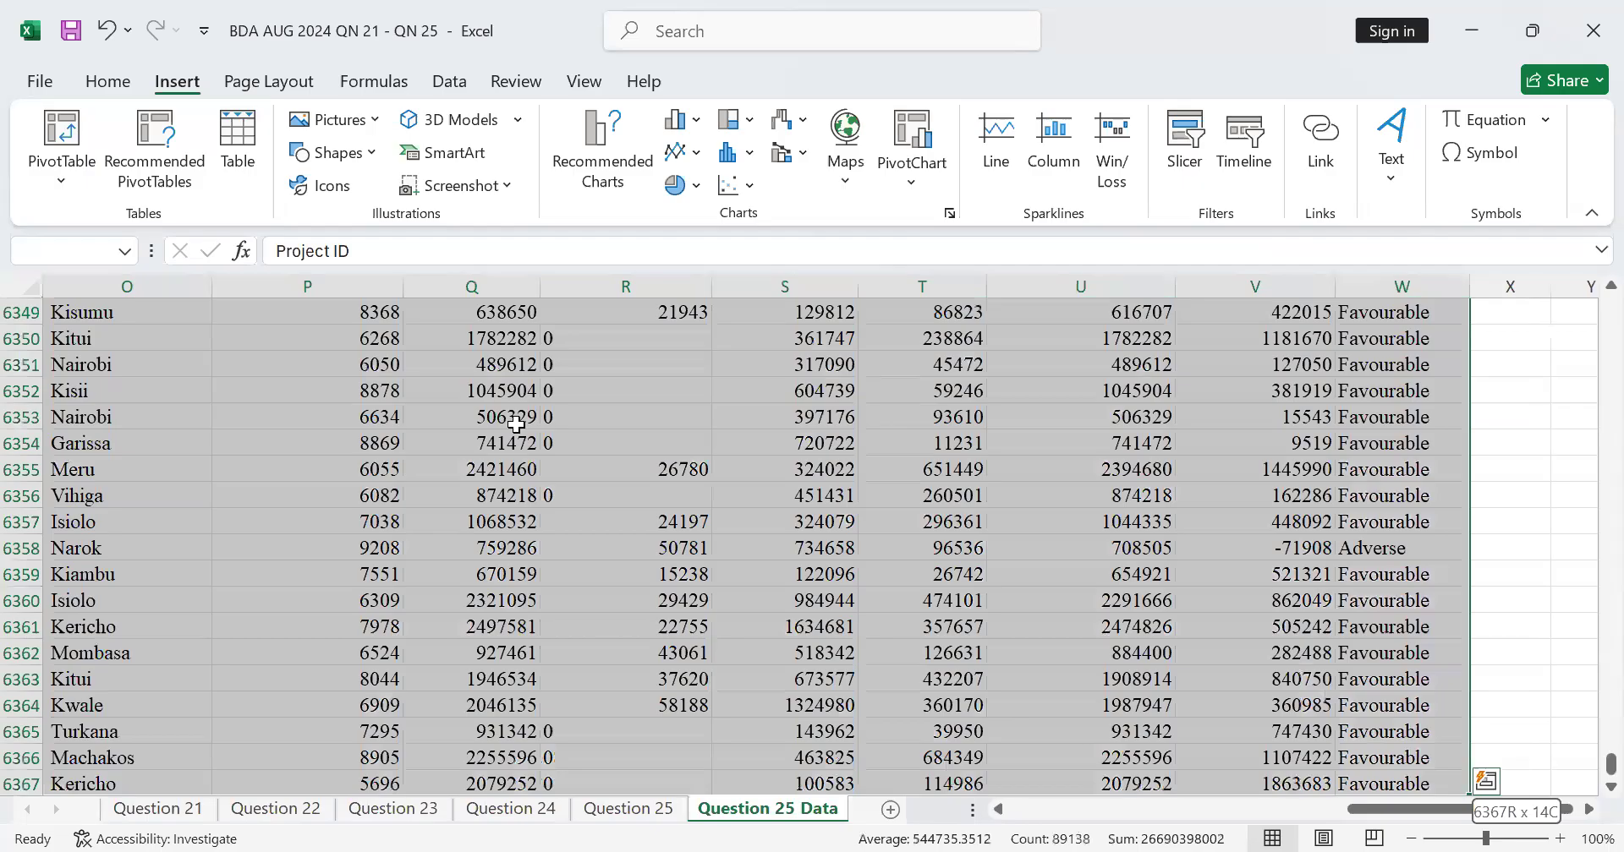
key("shift+Down")
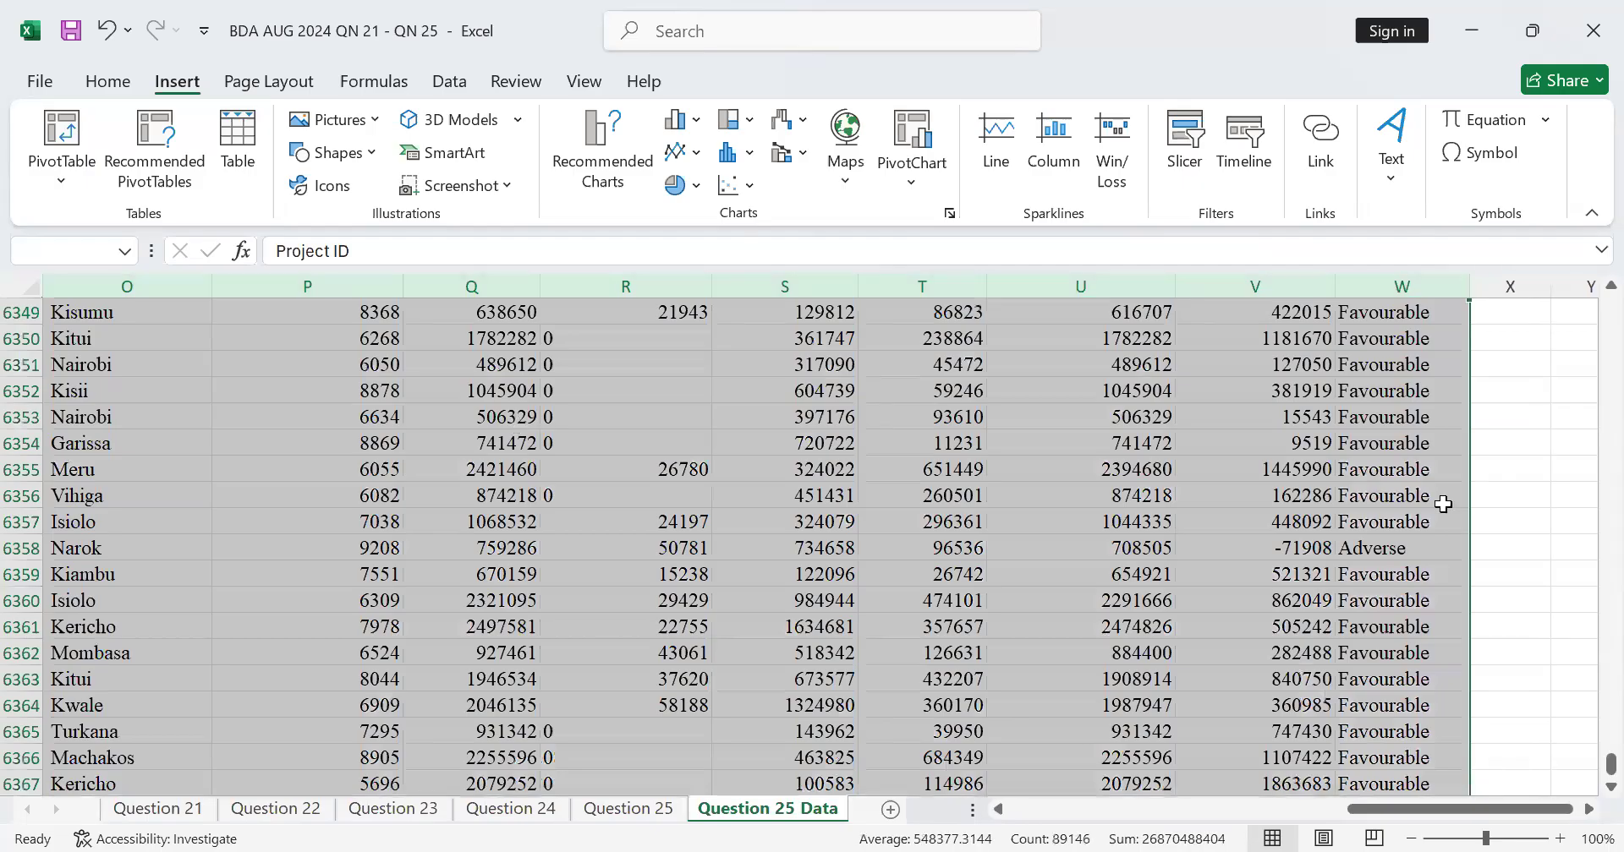
scroll(1585, 761, "up", 20)
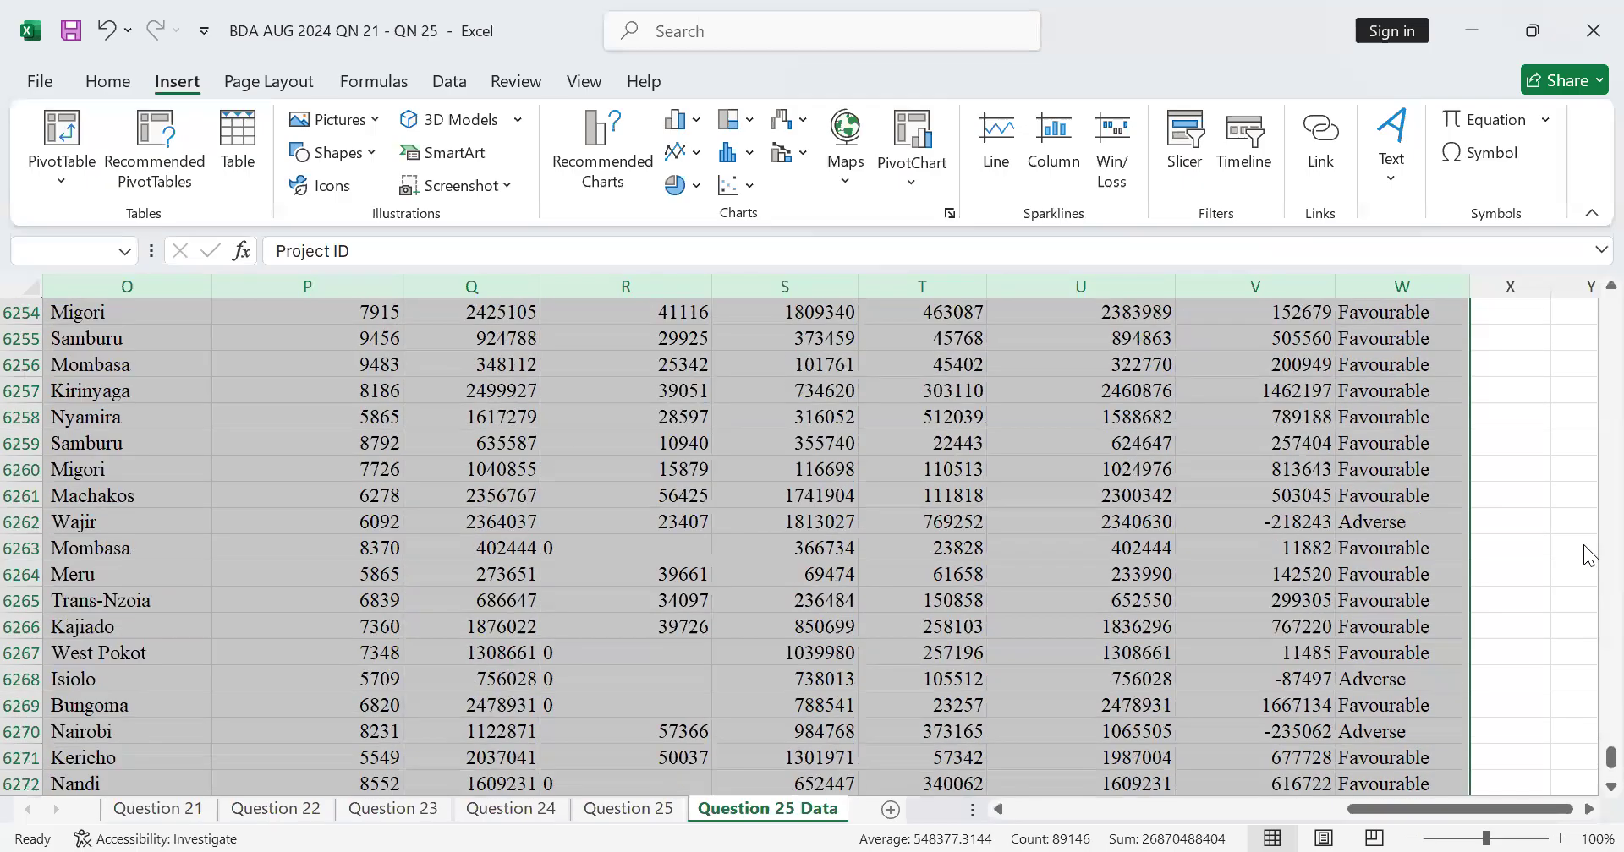
left_click_drag(1609, 750, 1610, 306)
scroll(871, 130, "up", 1)
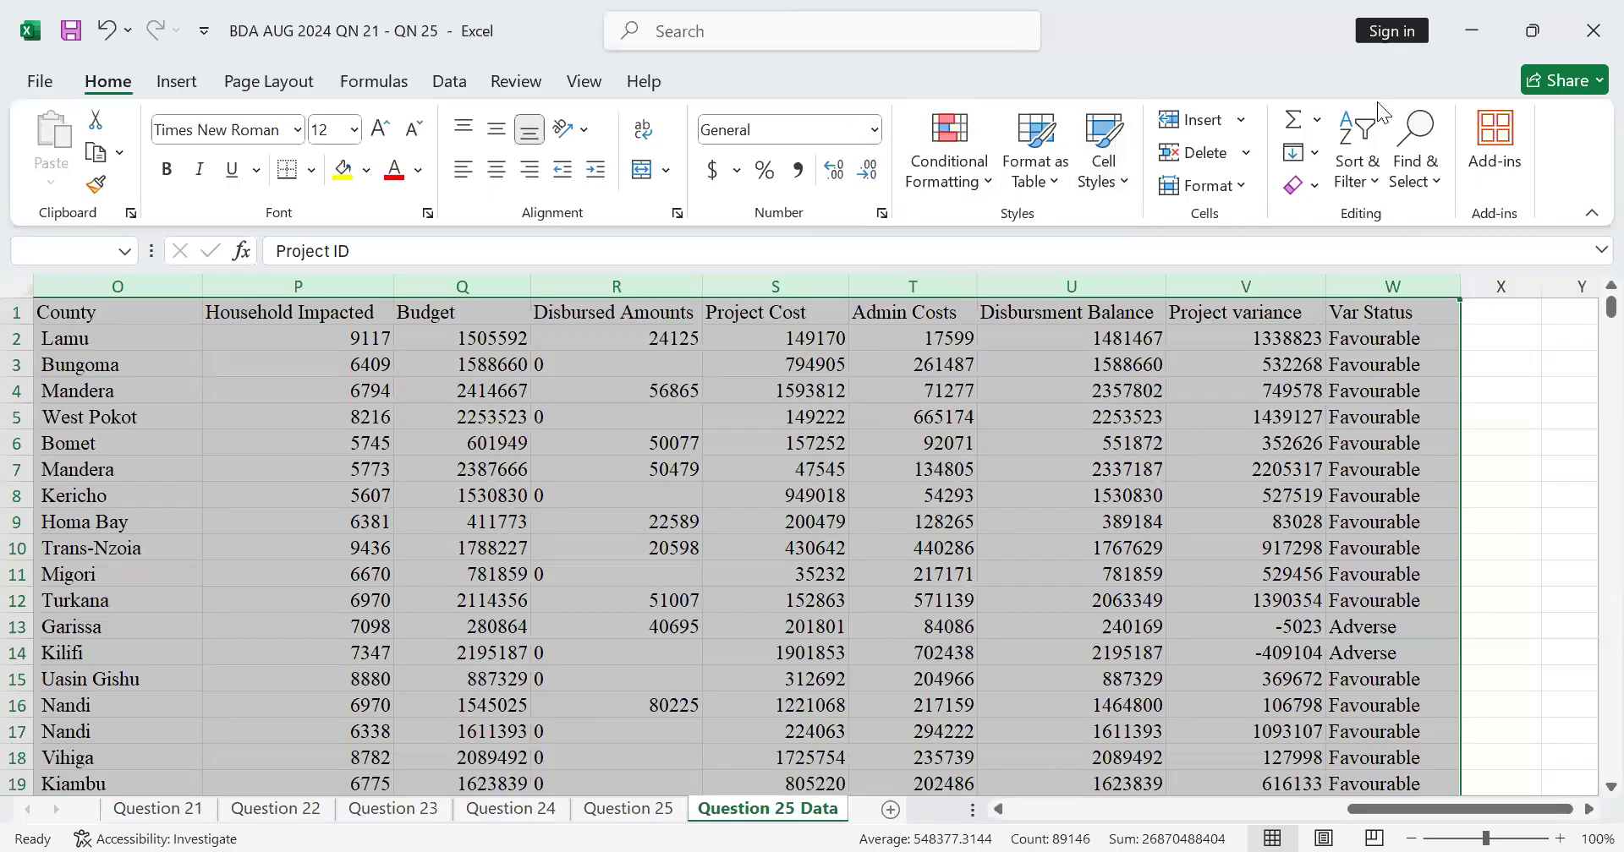
Start creating a combined PivotChart and PivotTable from columns J:W of the Question 25 Data sheet
left_click(433, 84)
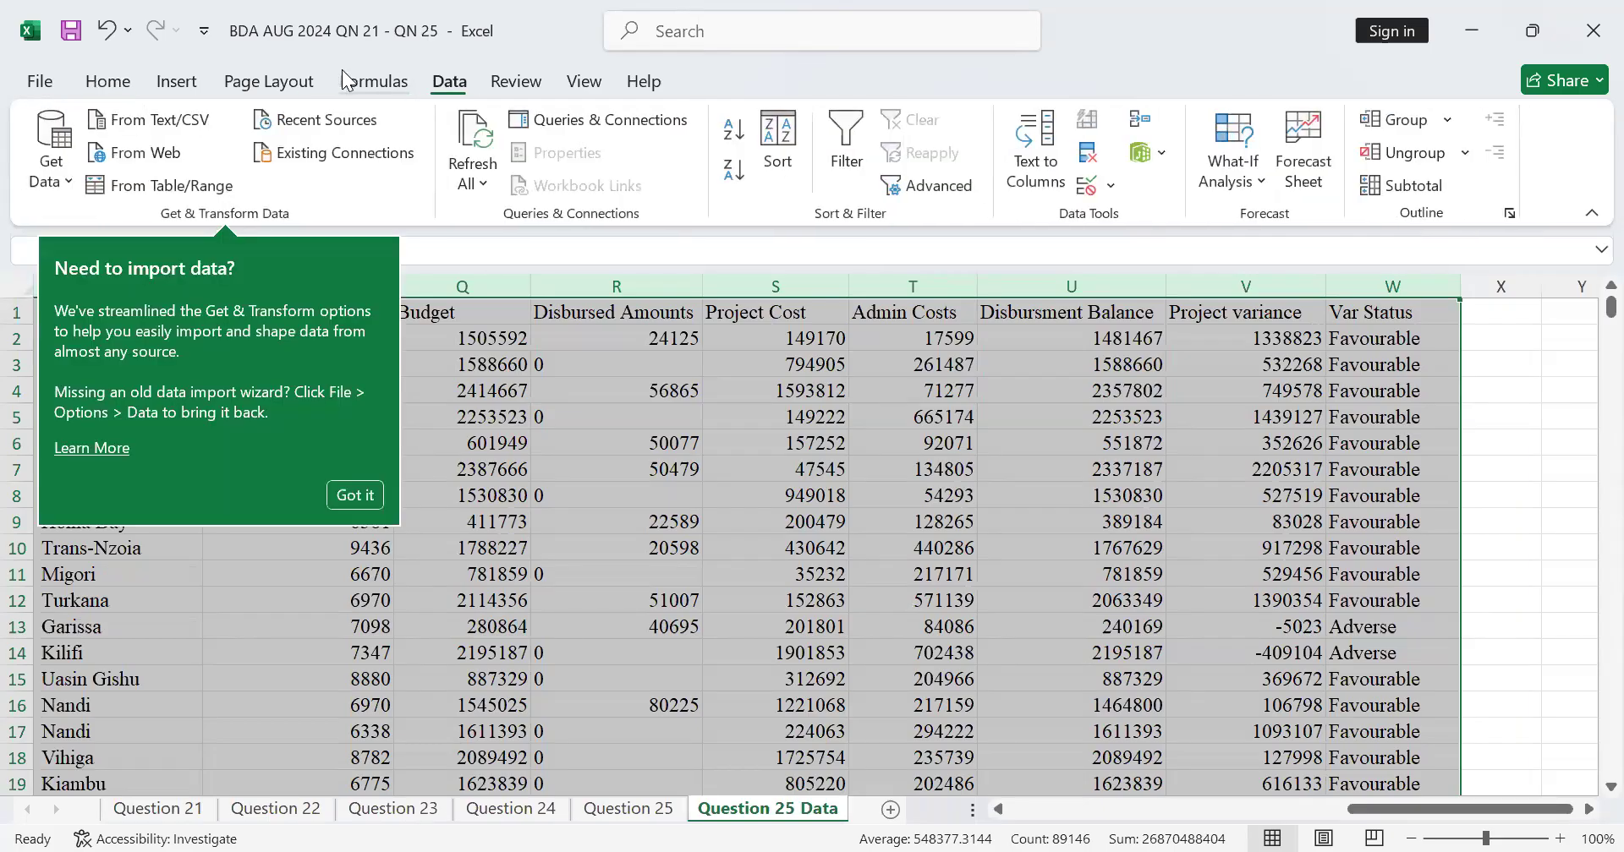
left_click(188, 85)
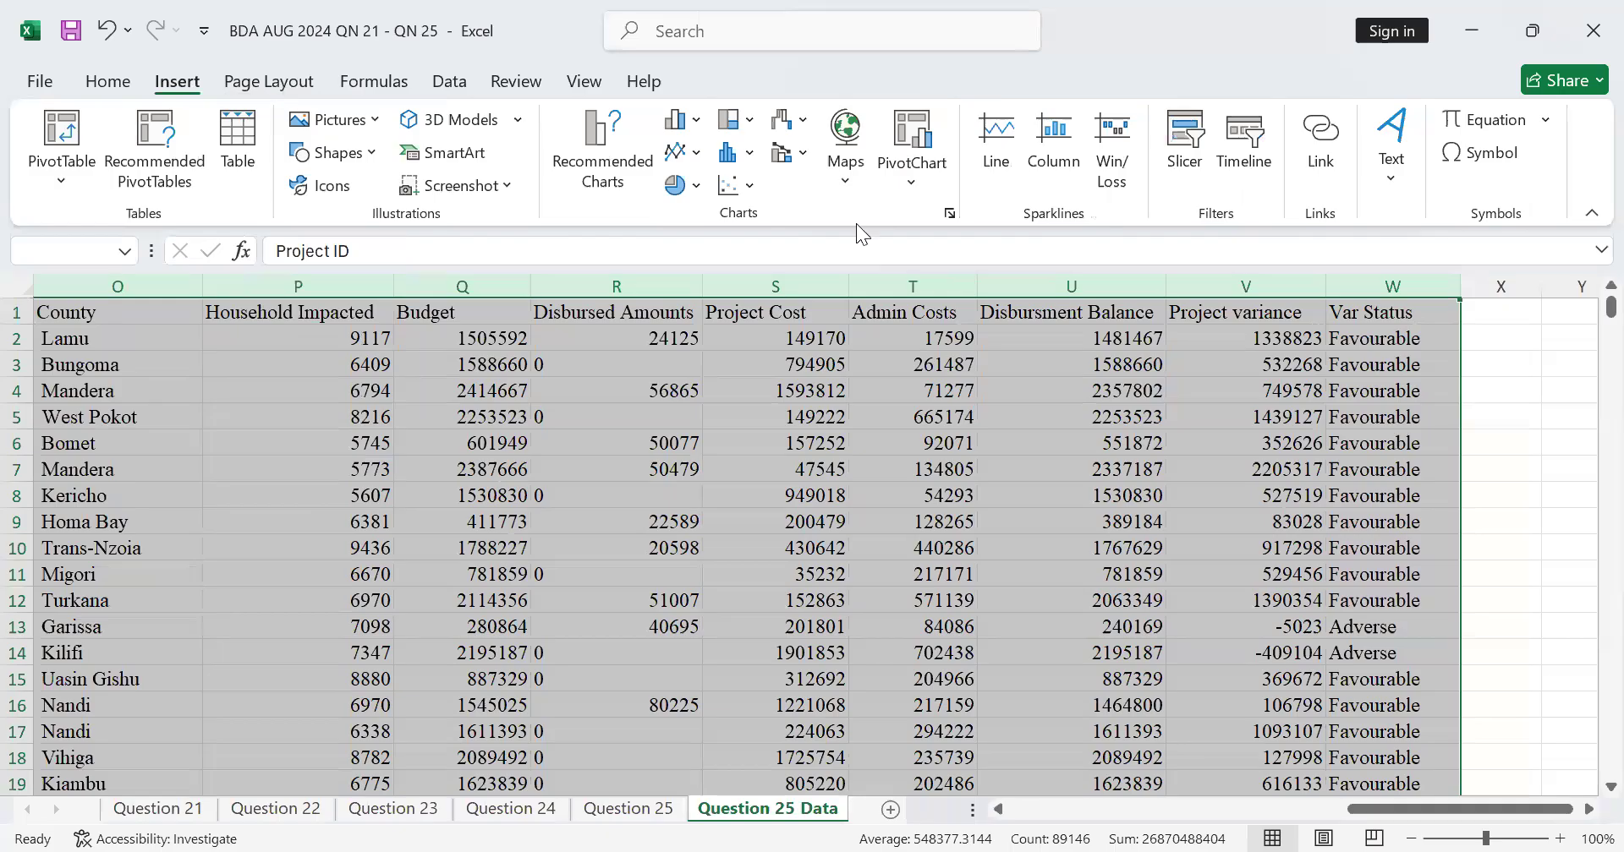
left_click(906, 155)
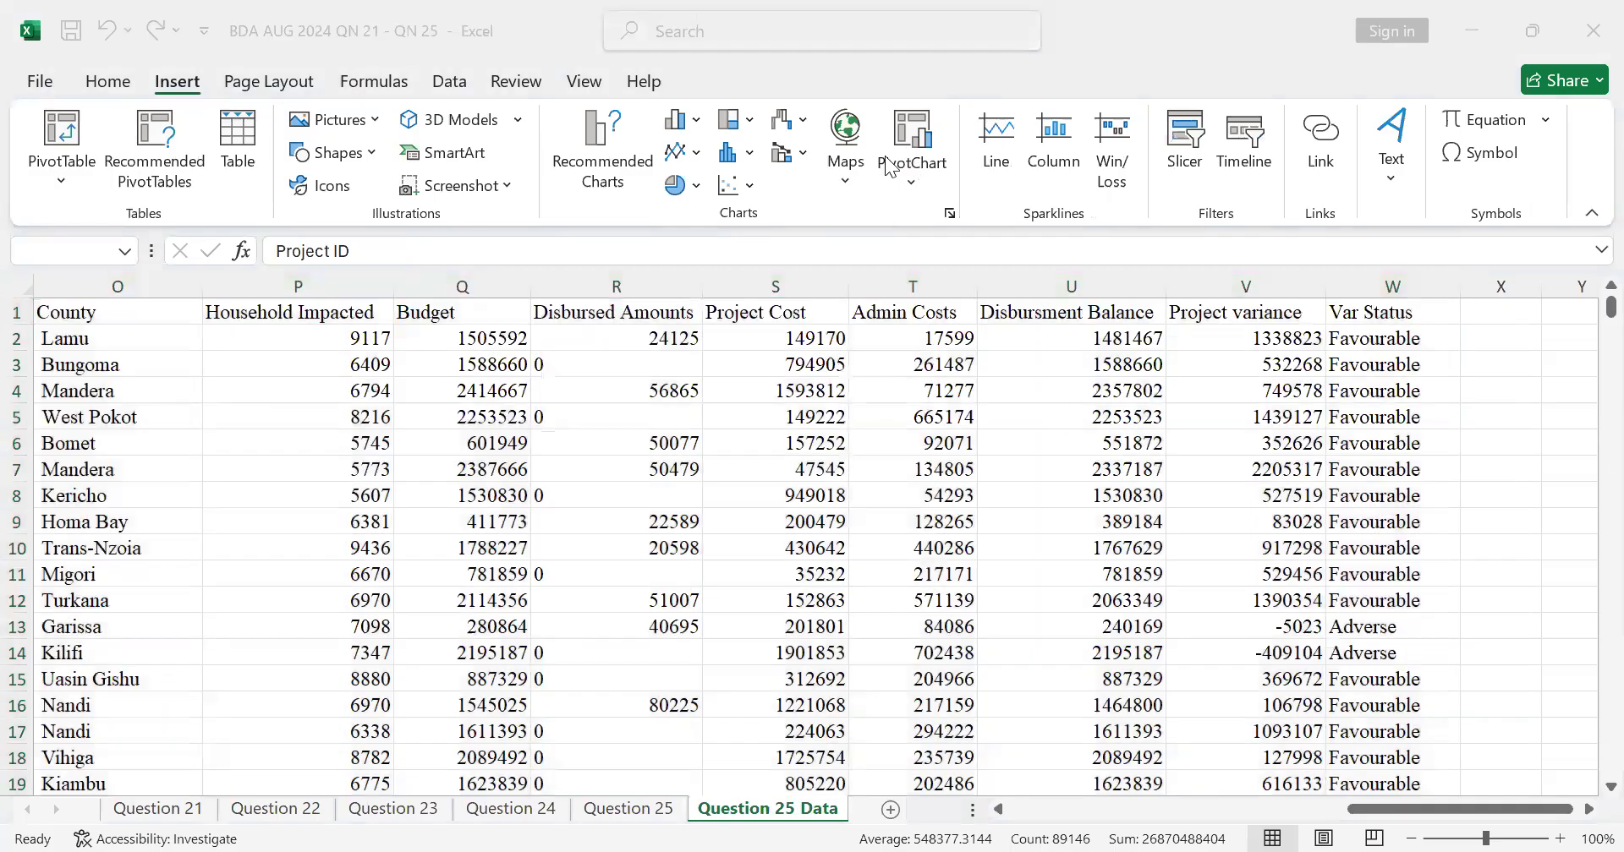
left_click(1389, 813)
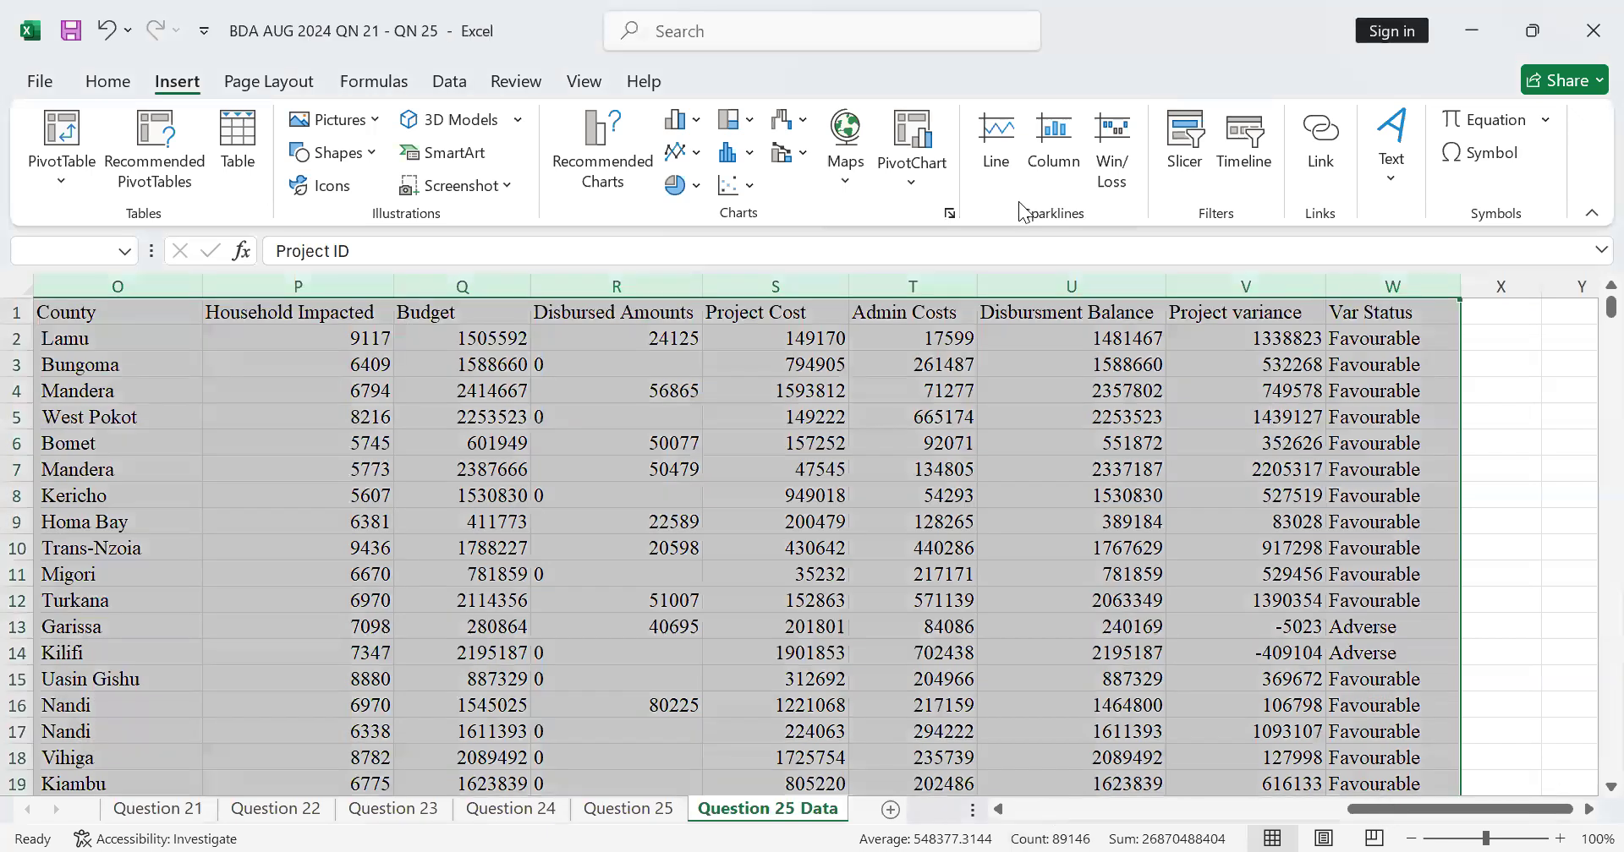
left_click(911, 174)
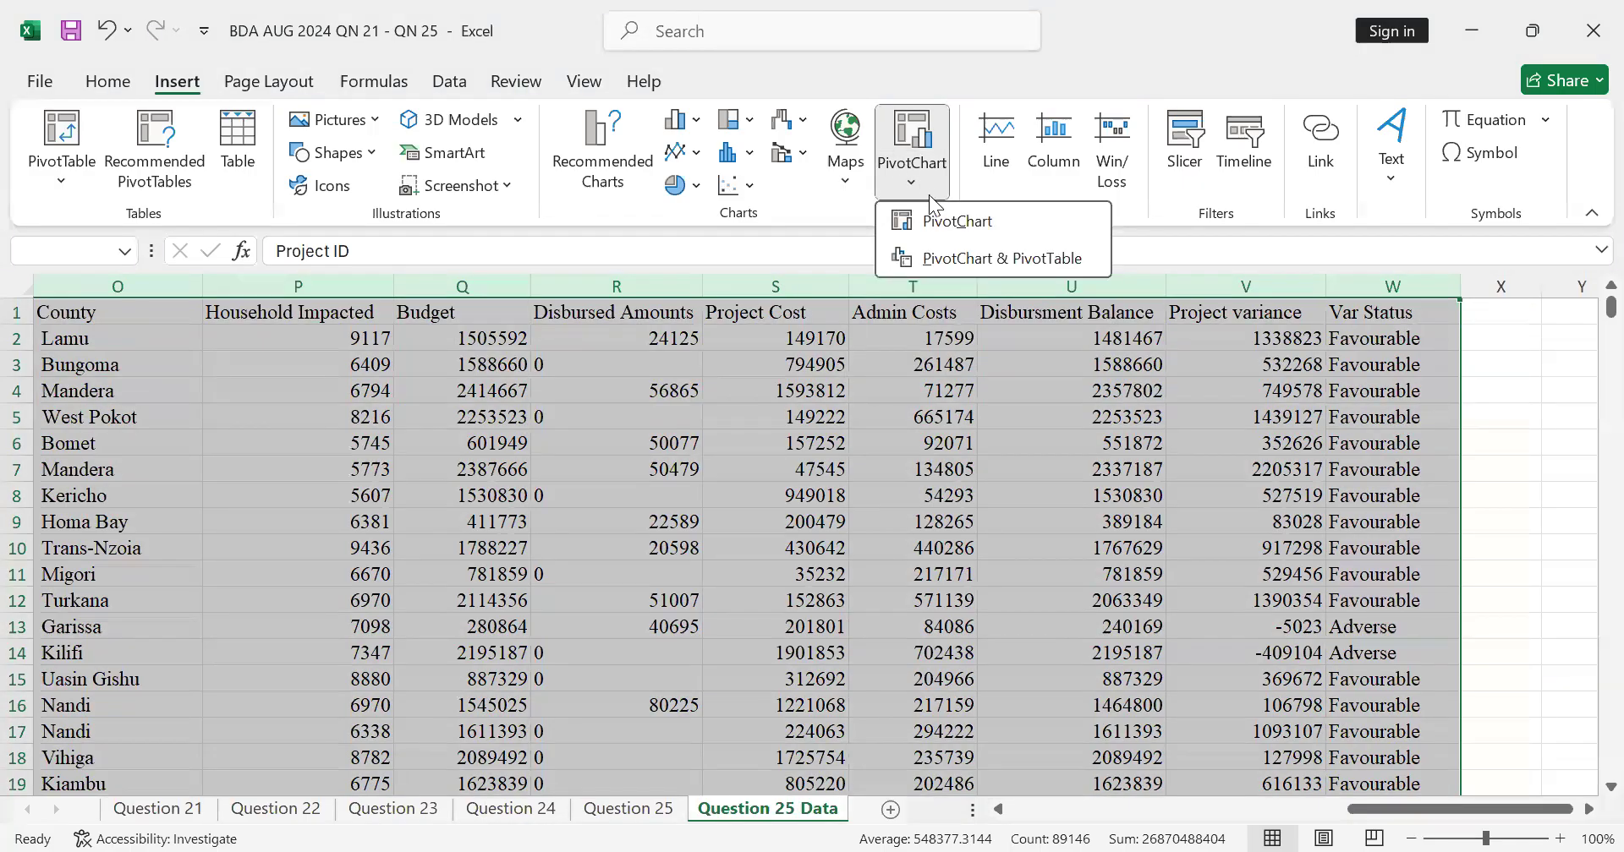
left_click(974, 259)
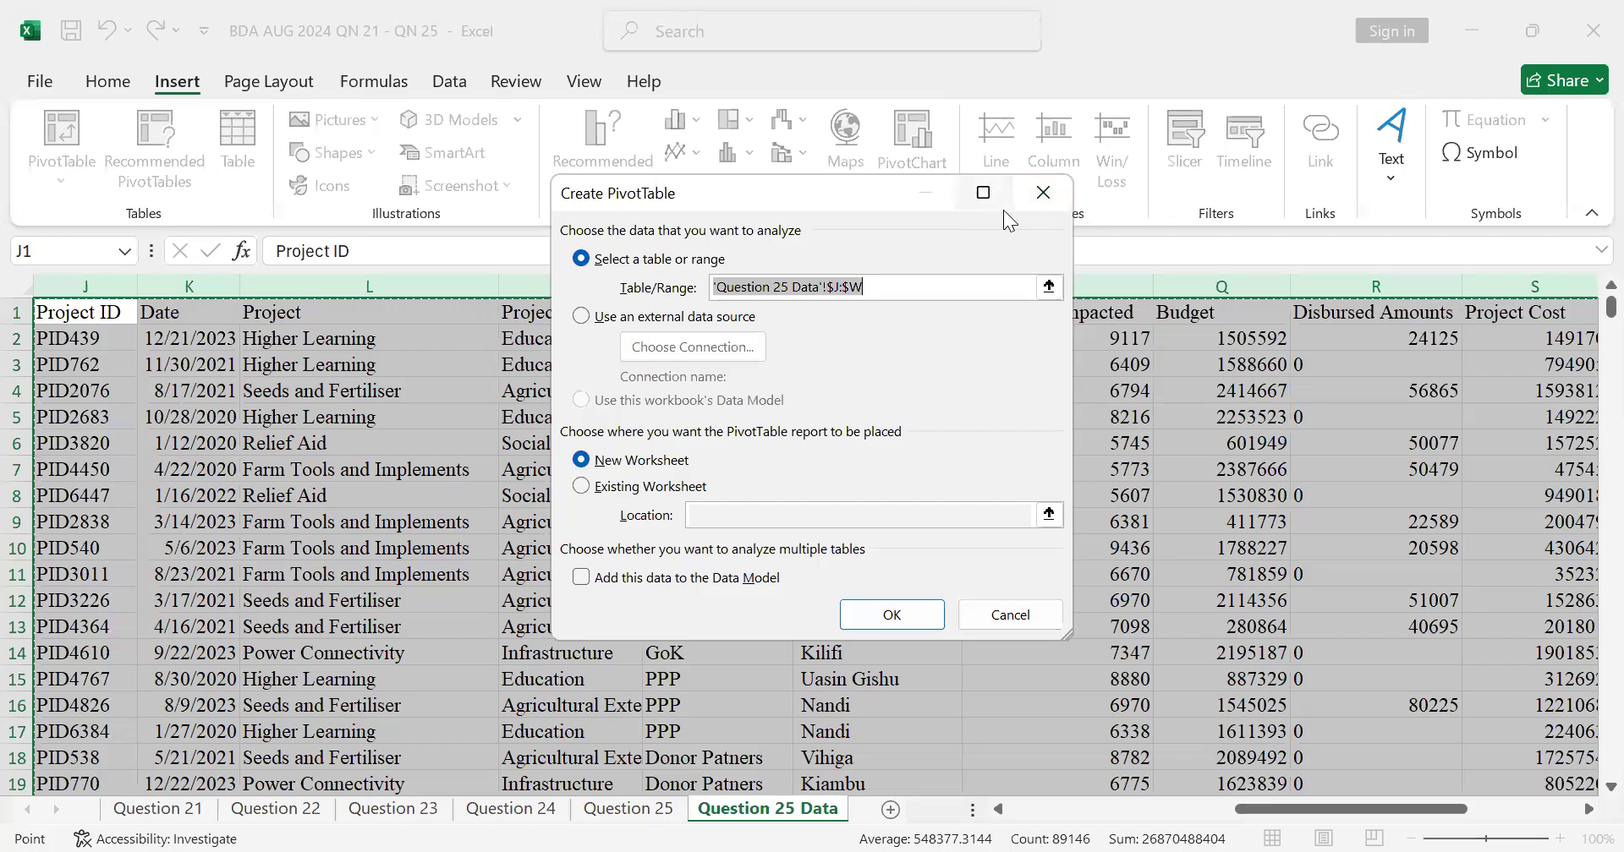
Place the combined PivotChart and PivotTable on the existing worksheet at L6378, below the "The budget allocated per project." line
left_click(581, 488)
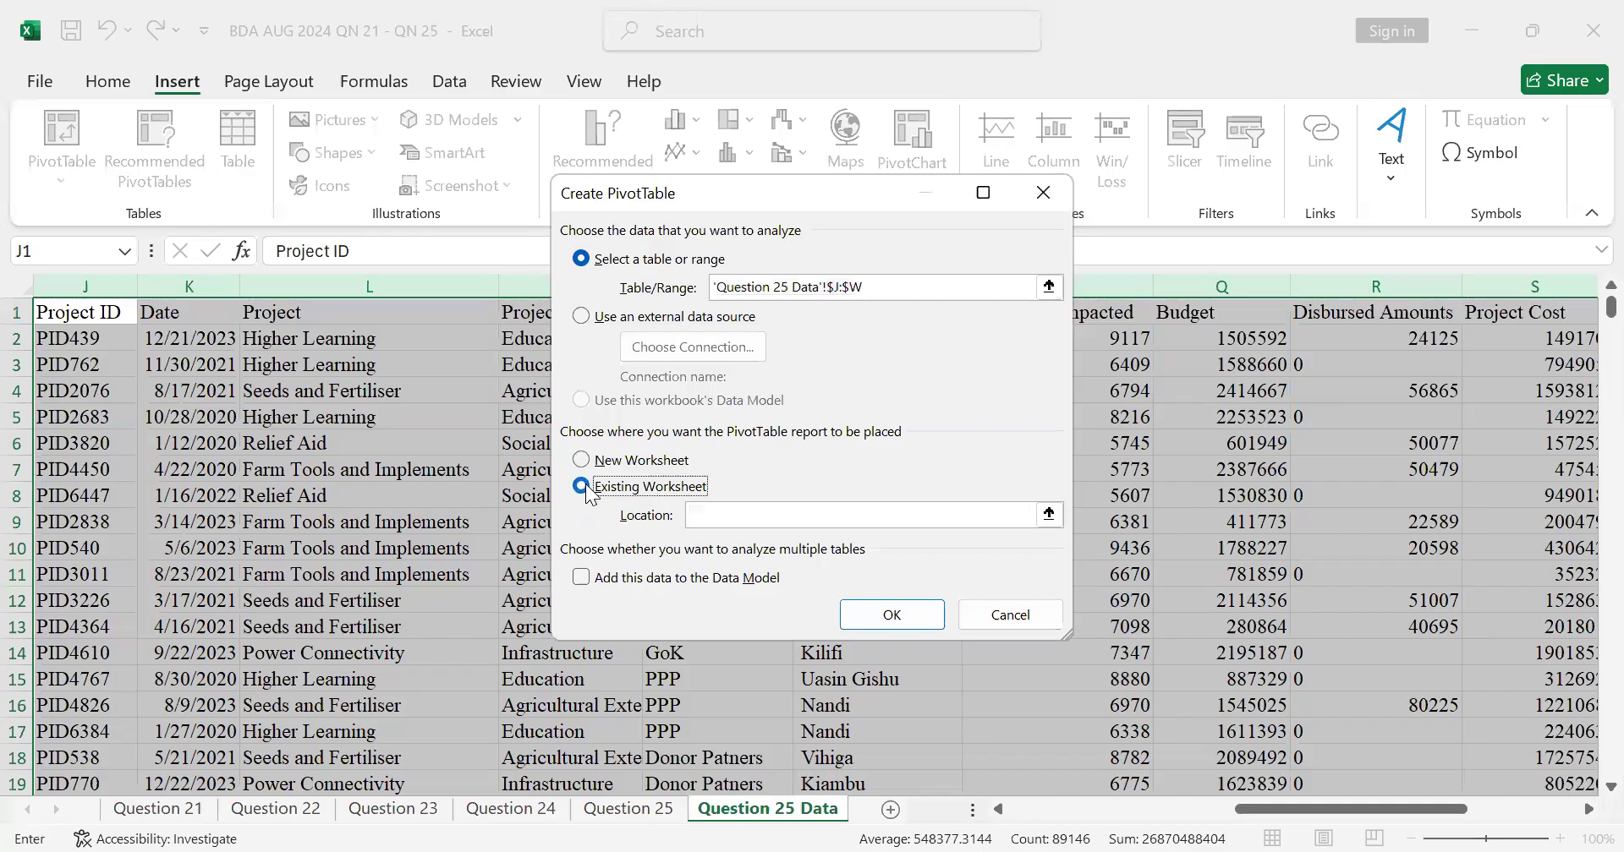
left_click(970, 522)
scroll(1026, 605, "down", 3)
scroll(1273, 732, "down", 19)
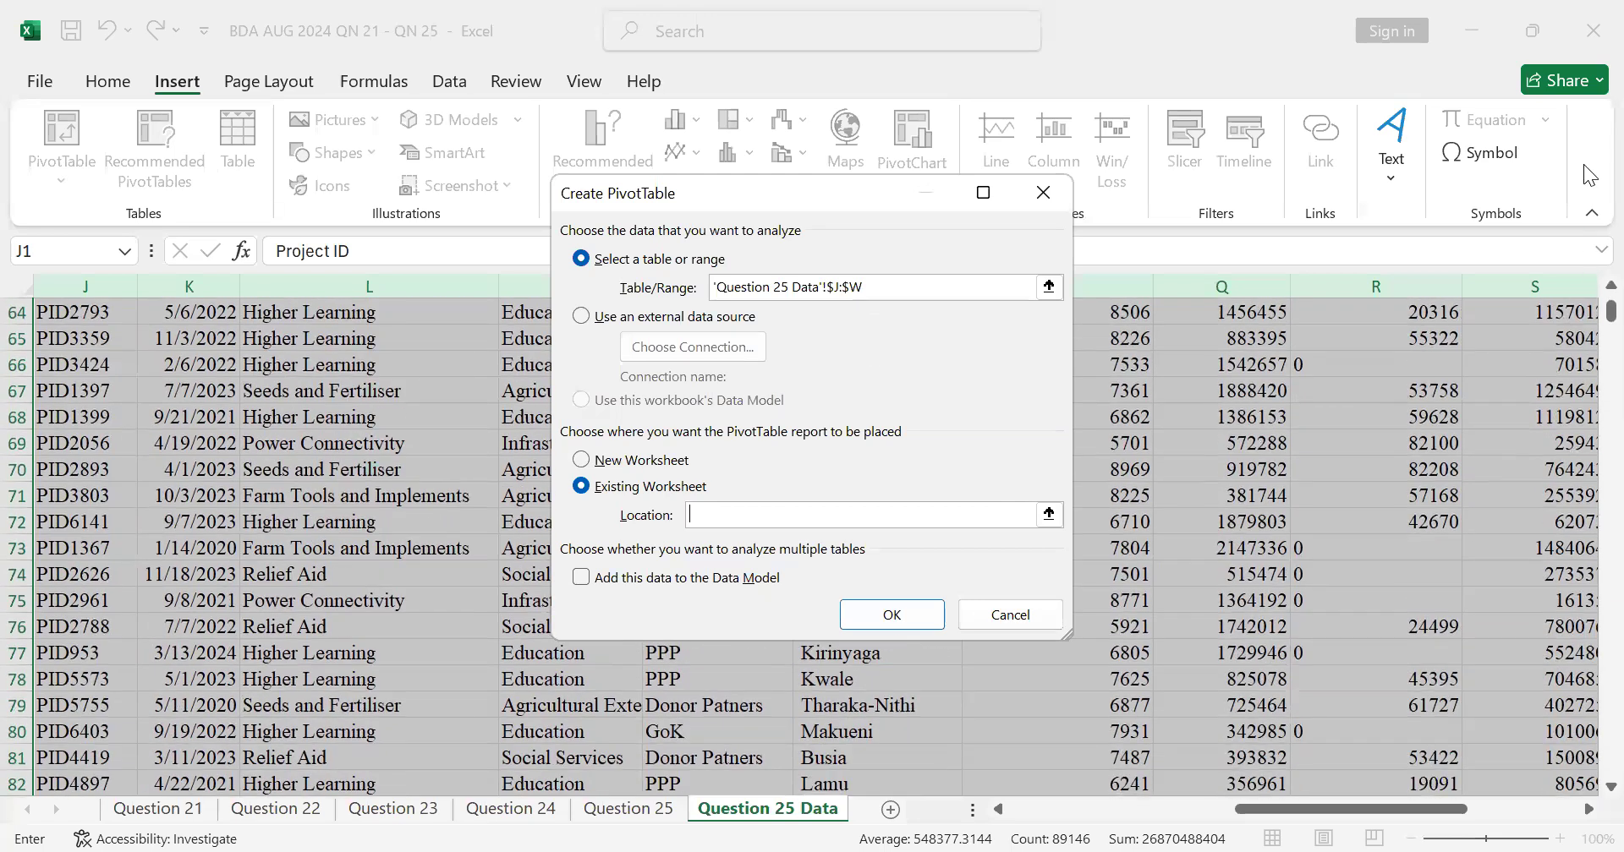
left_click_drag(1609, 311, 1585, 780)
scroll(678, 690, "down", 3)
scroll(605, 675, "up", 2)
left_click(384, 706)
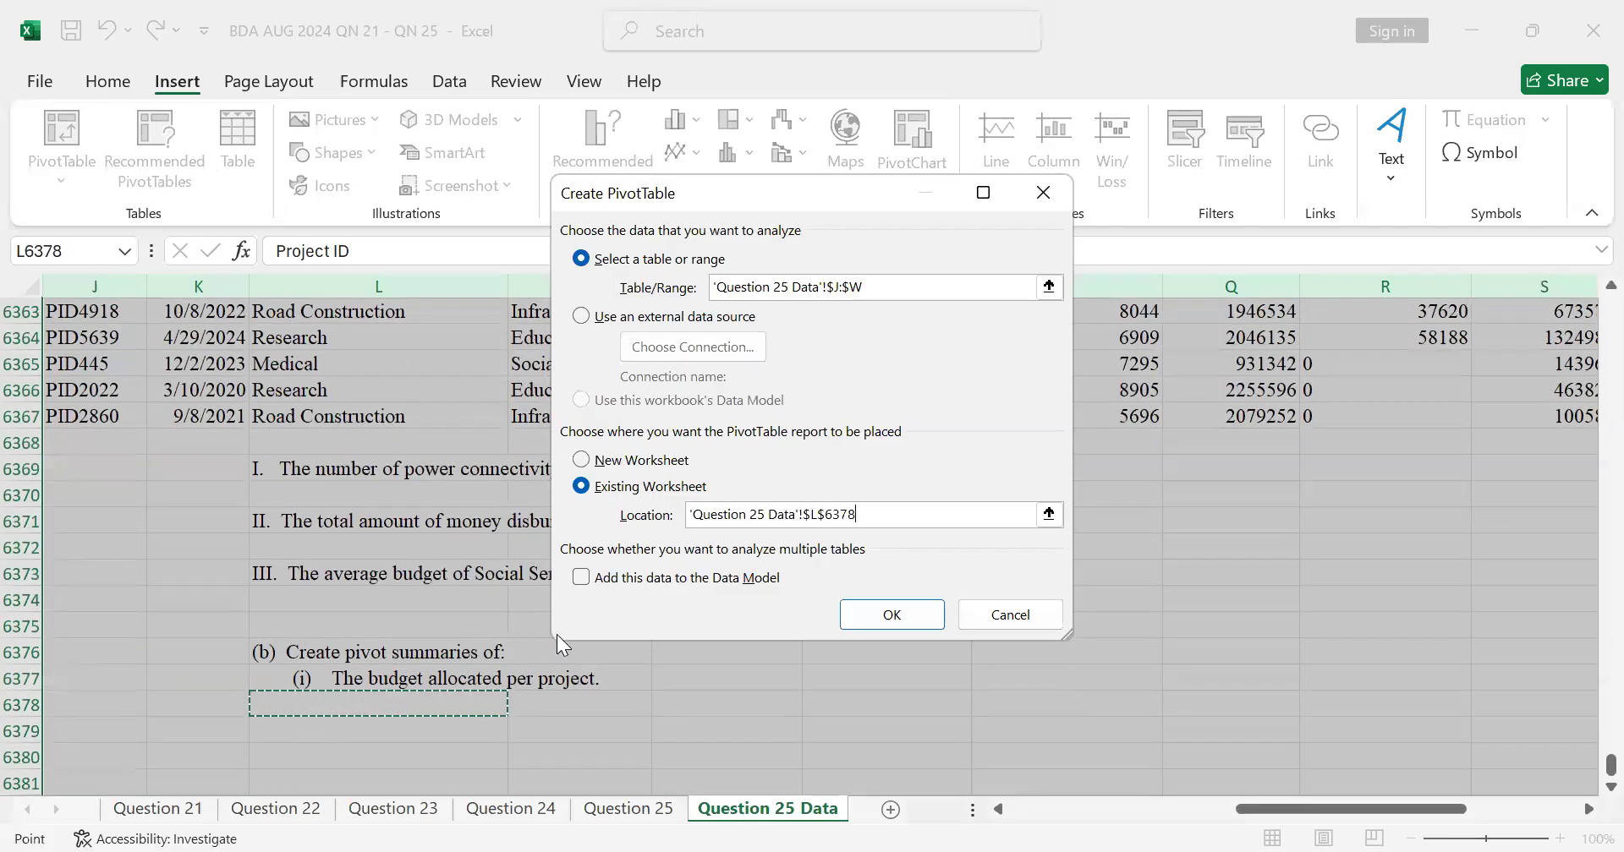
left_click(913, 616)
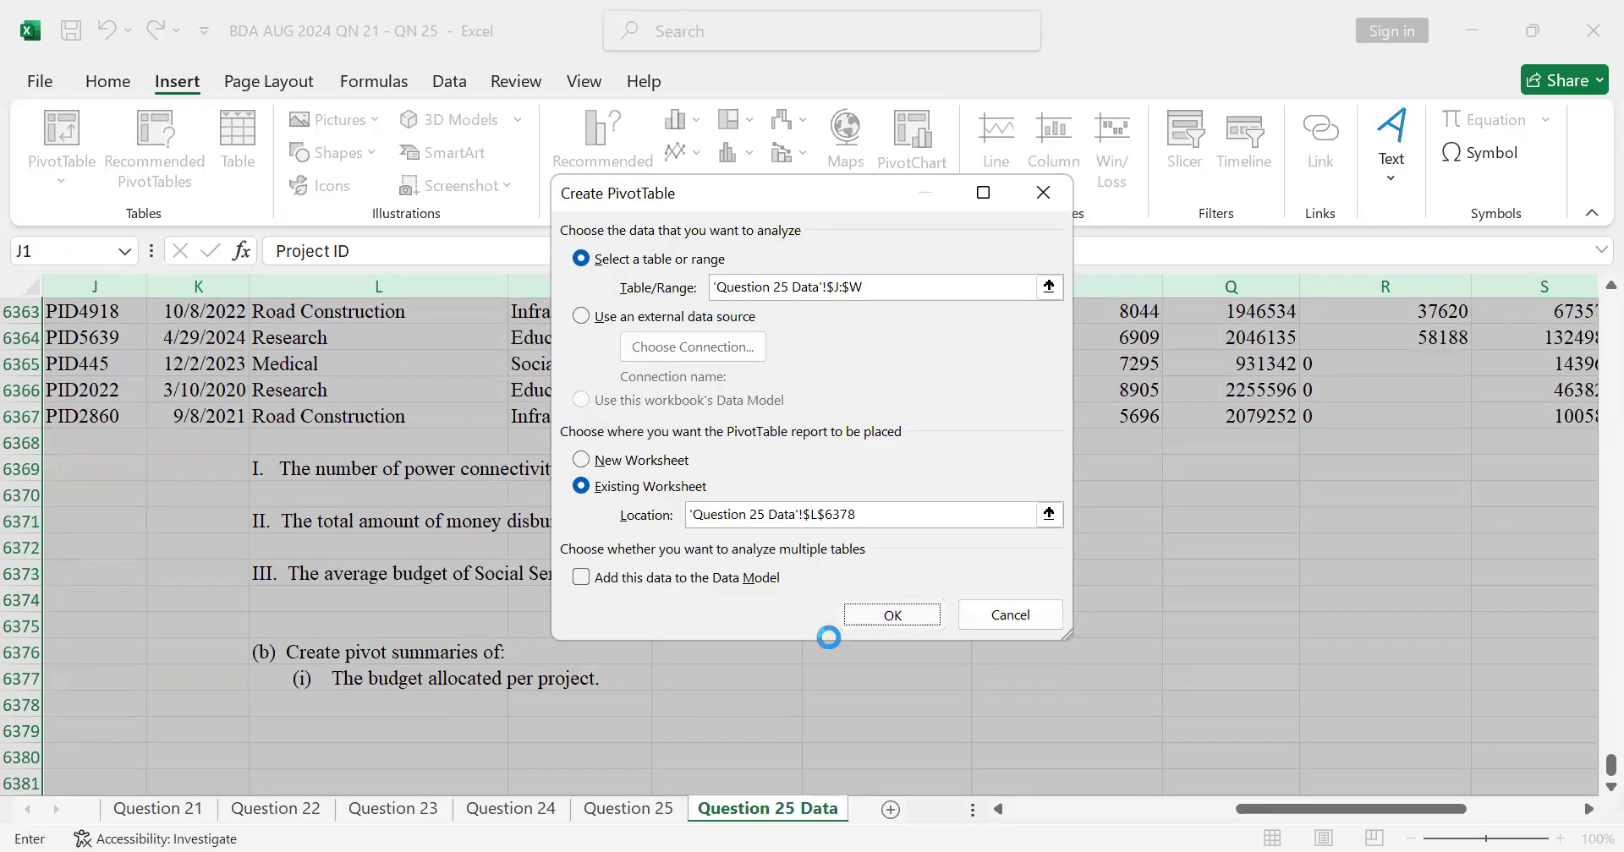
Undo the insertion of the combined PivotChart and PivotTable
scroll(935, 602, "down", 5)
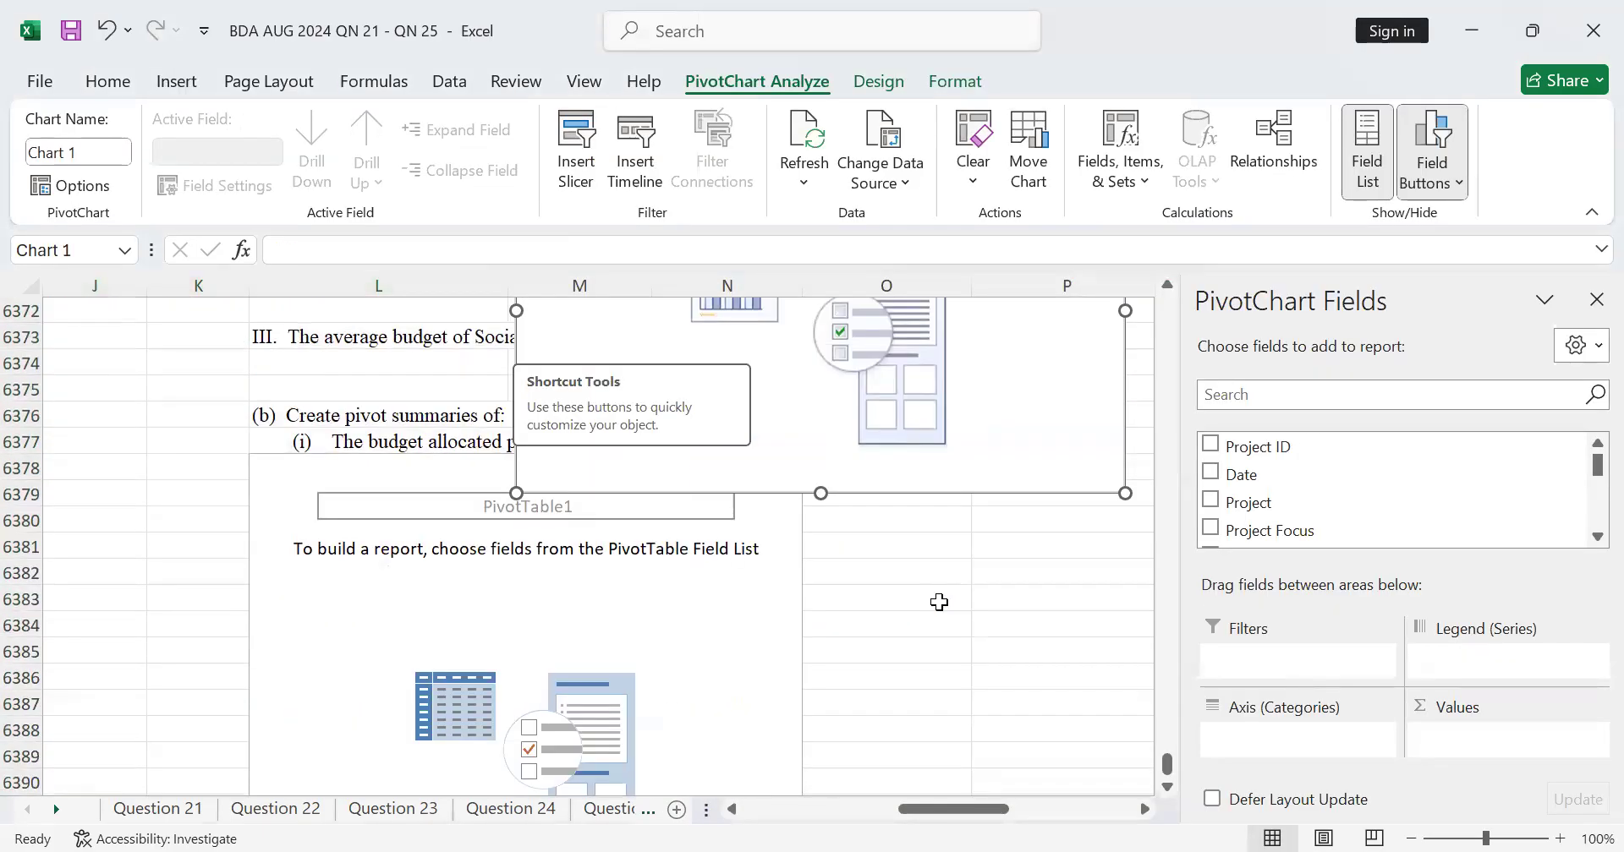
scroll(927, 565, "up", 7)
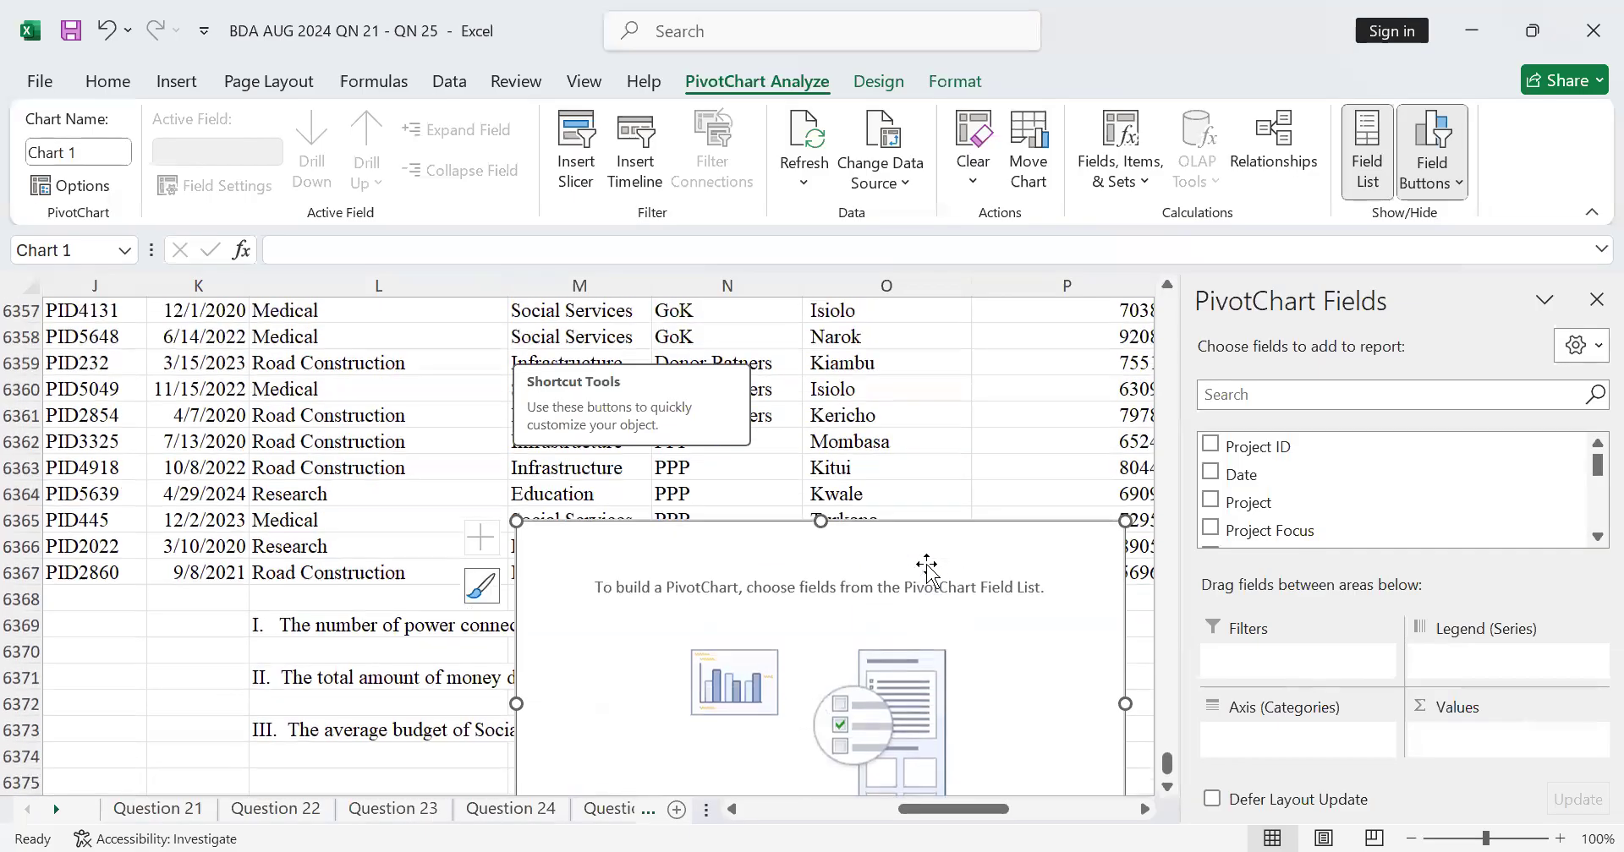
left_click(107, 30)
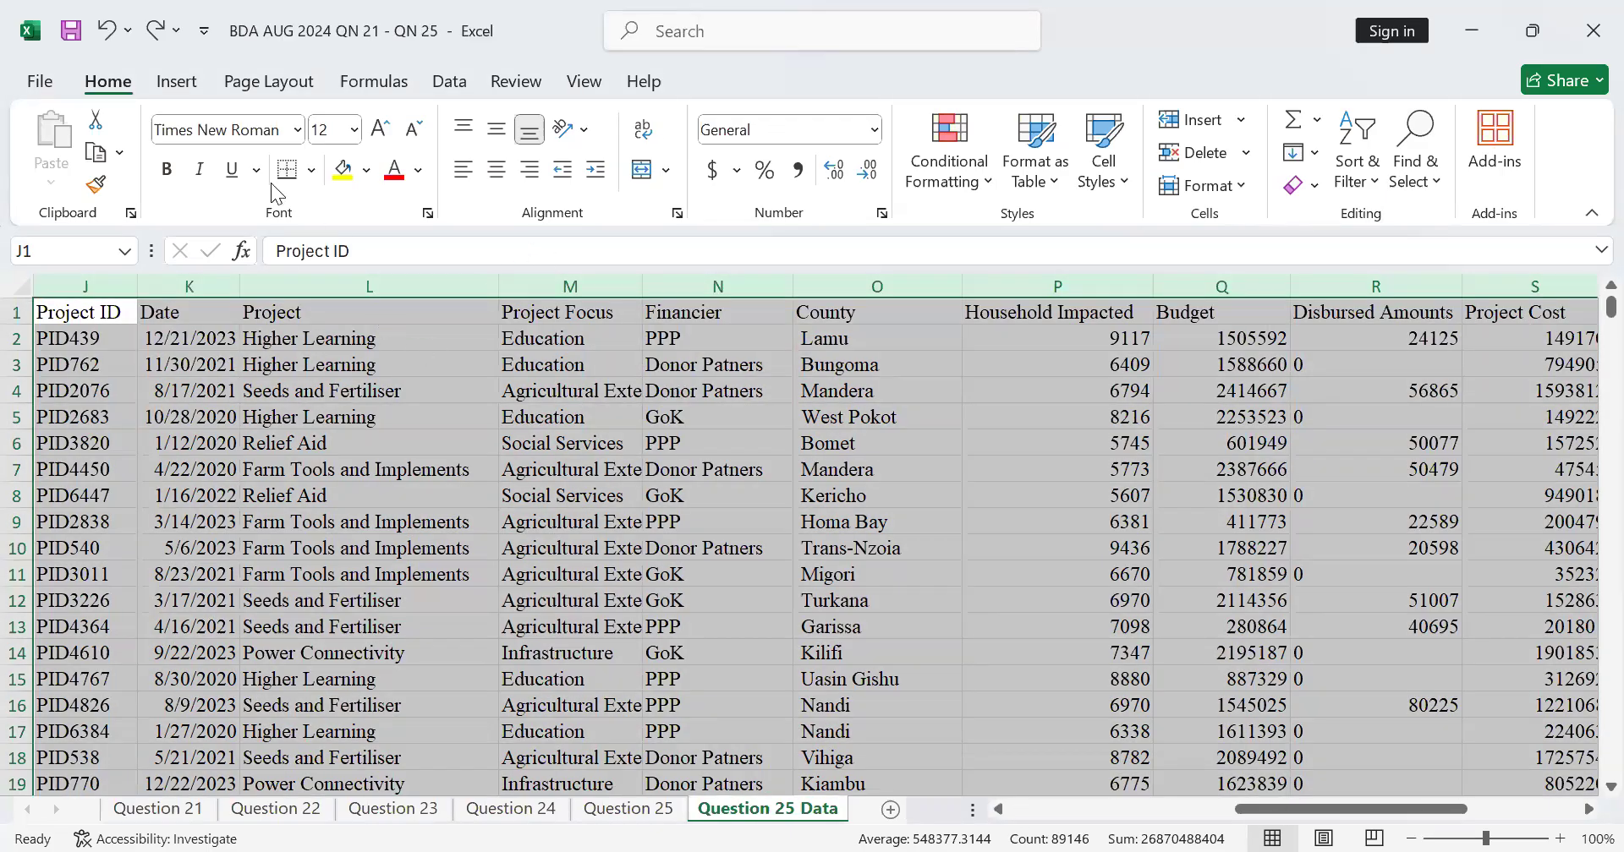
Insert a standalone PivotTable from columns J:W on the existing Question 25 Data worksheet at L6378
scroll(266, 154, "down", 1)
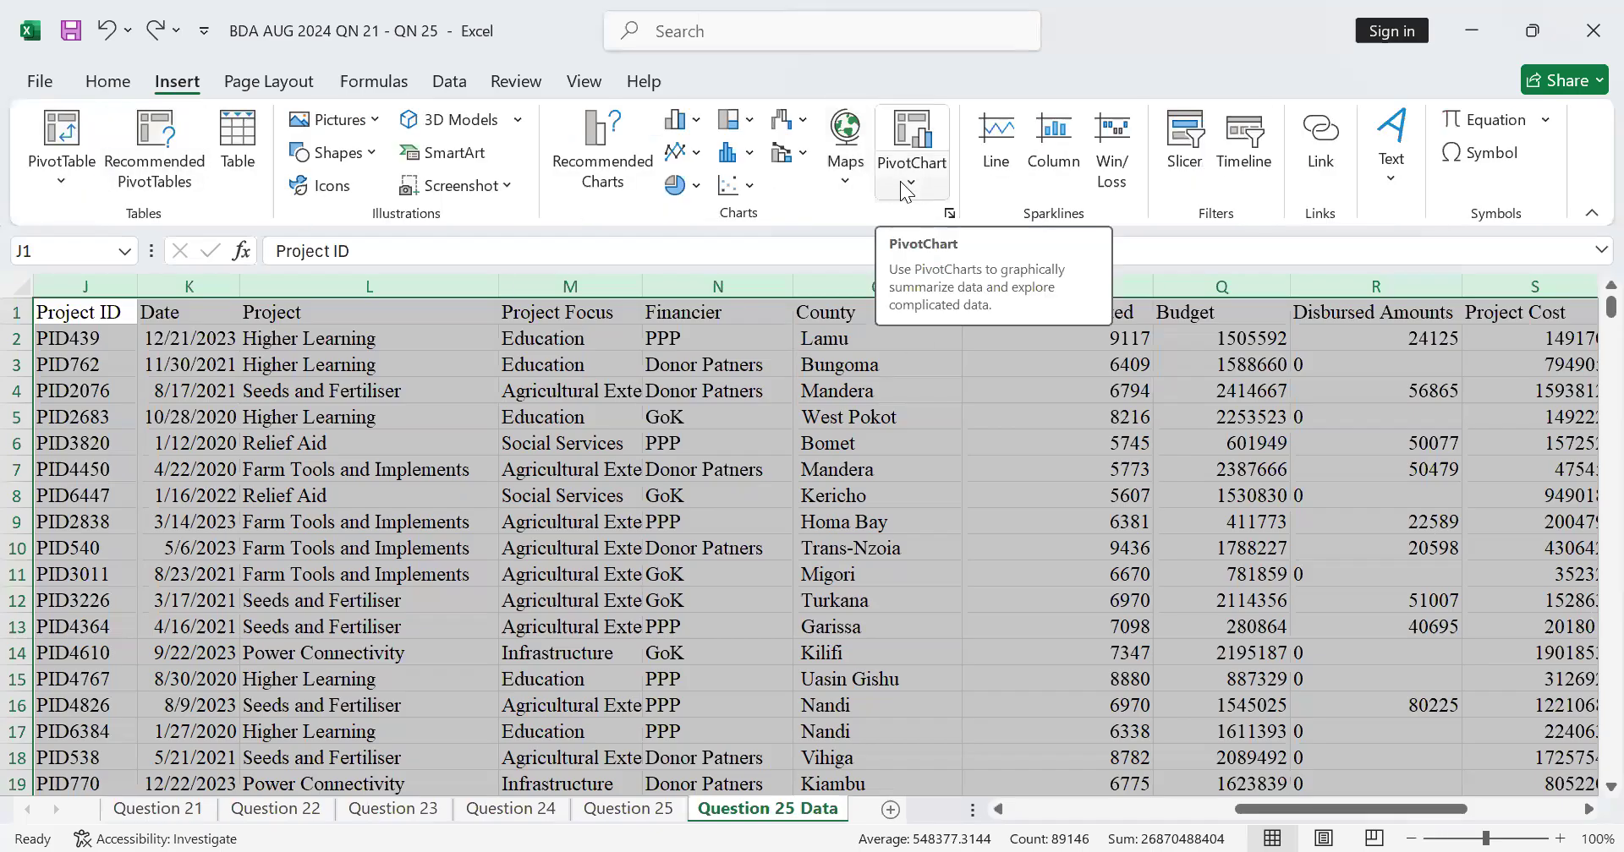
left_click(58, 155)
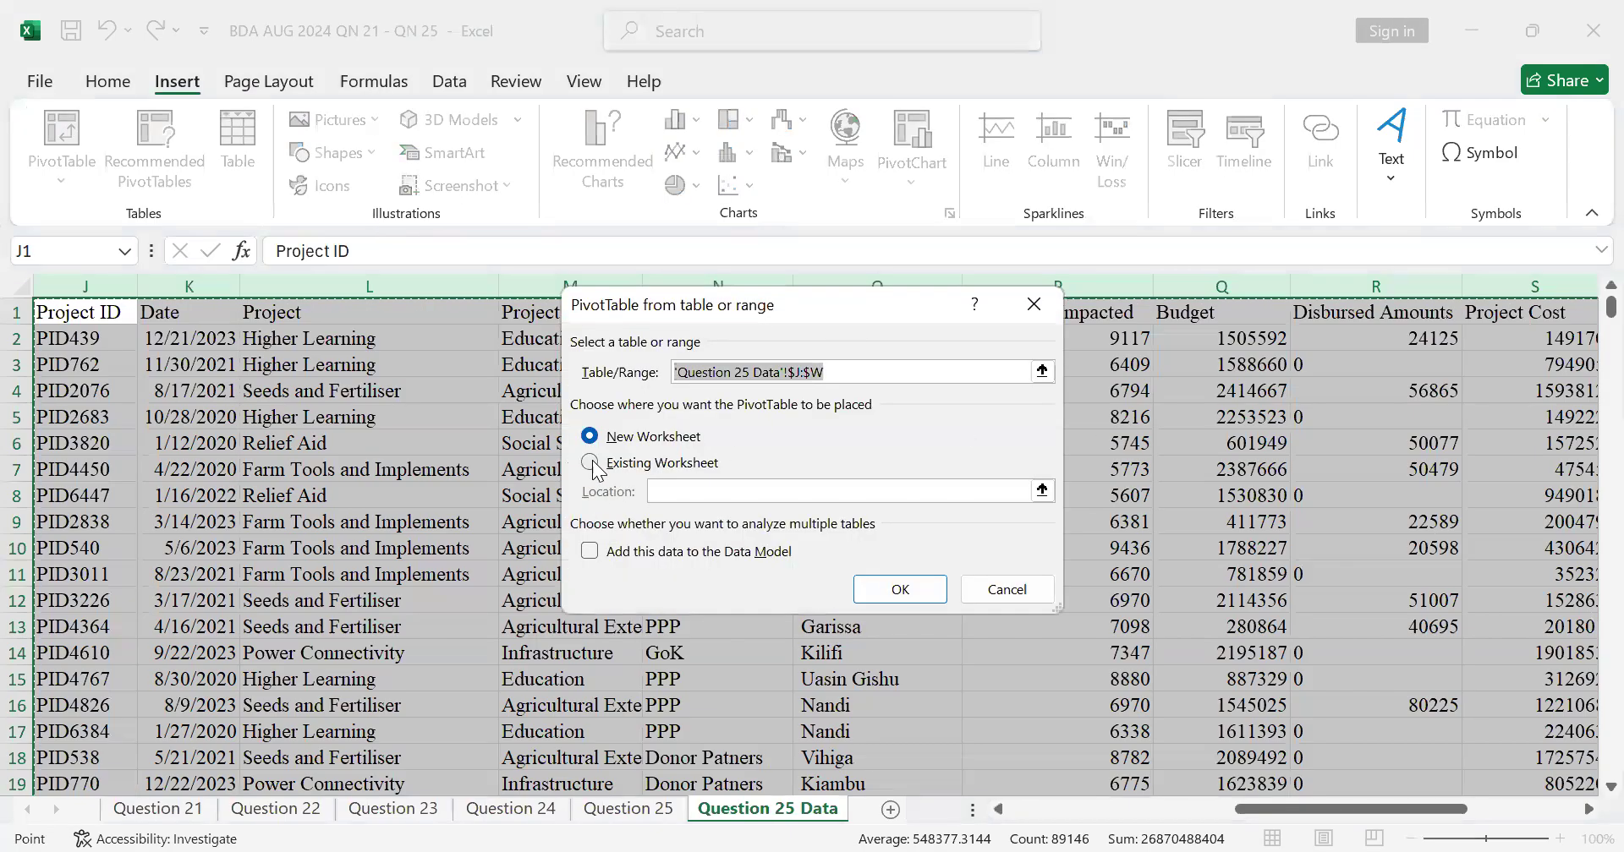
left_click(592, 465)
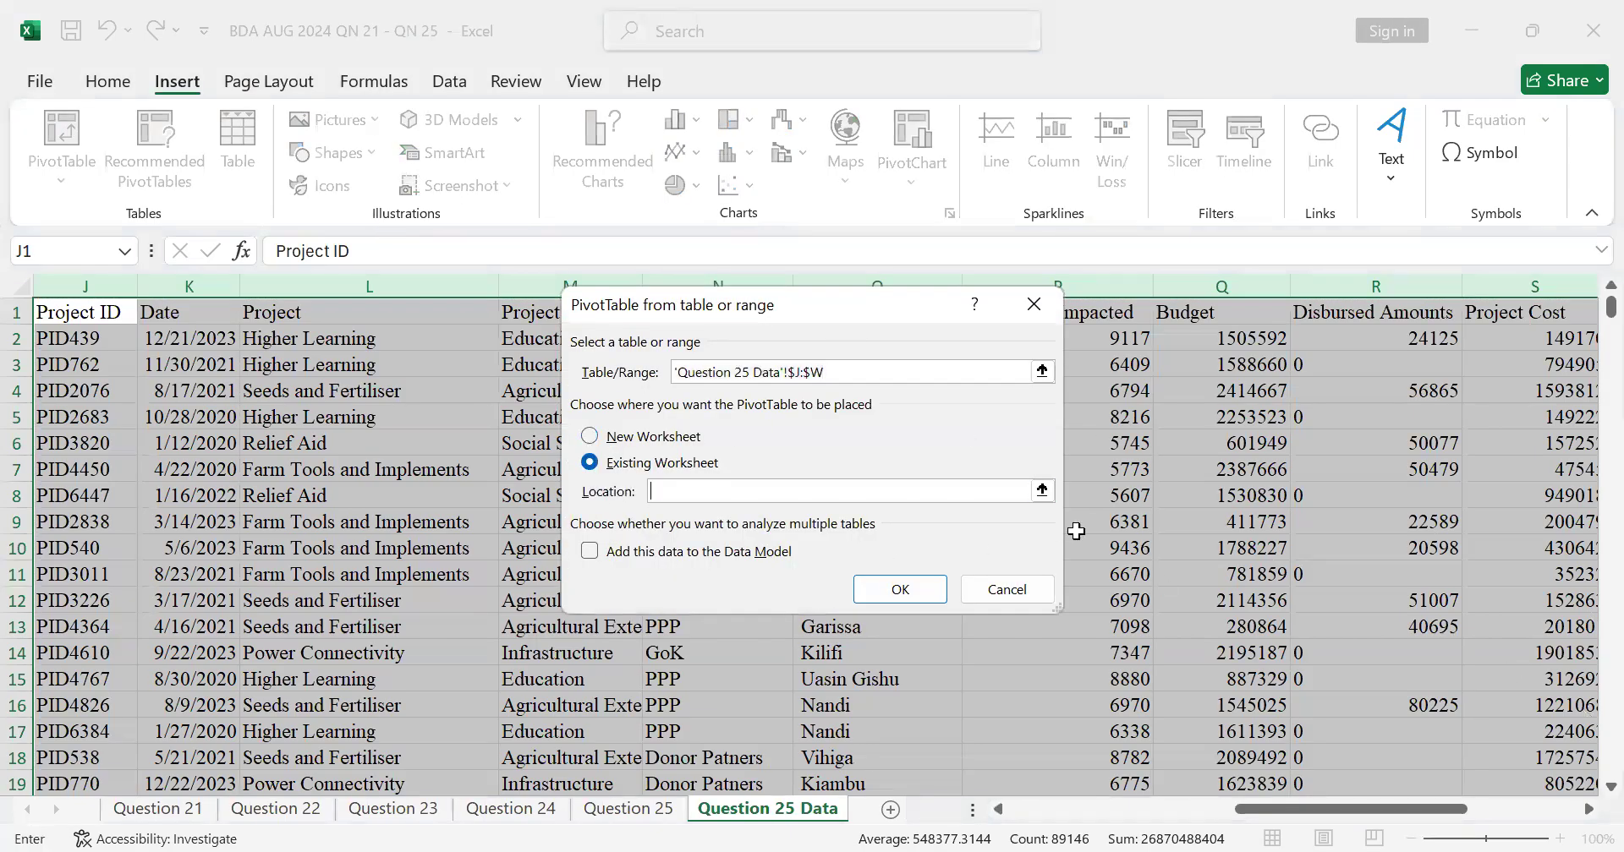
scroll(1074, 507, "down", 14)
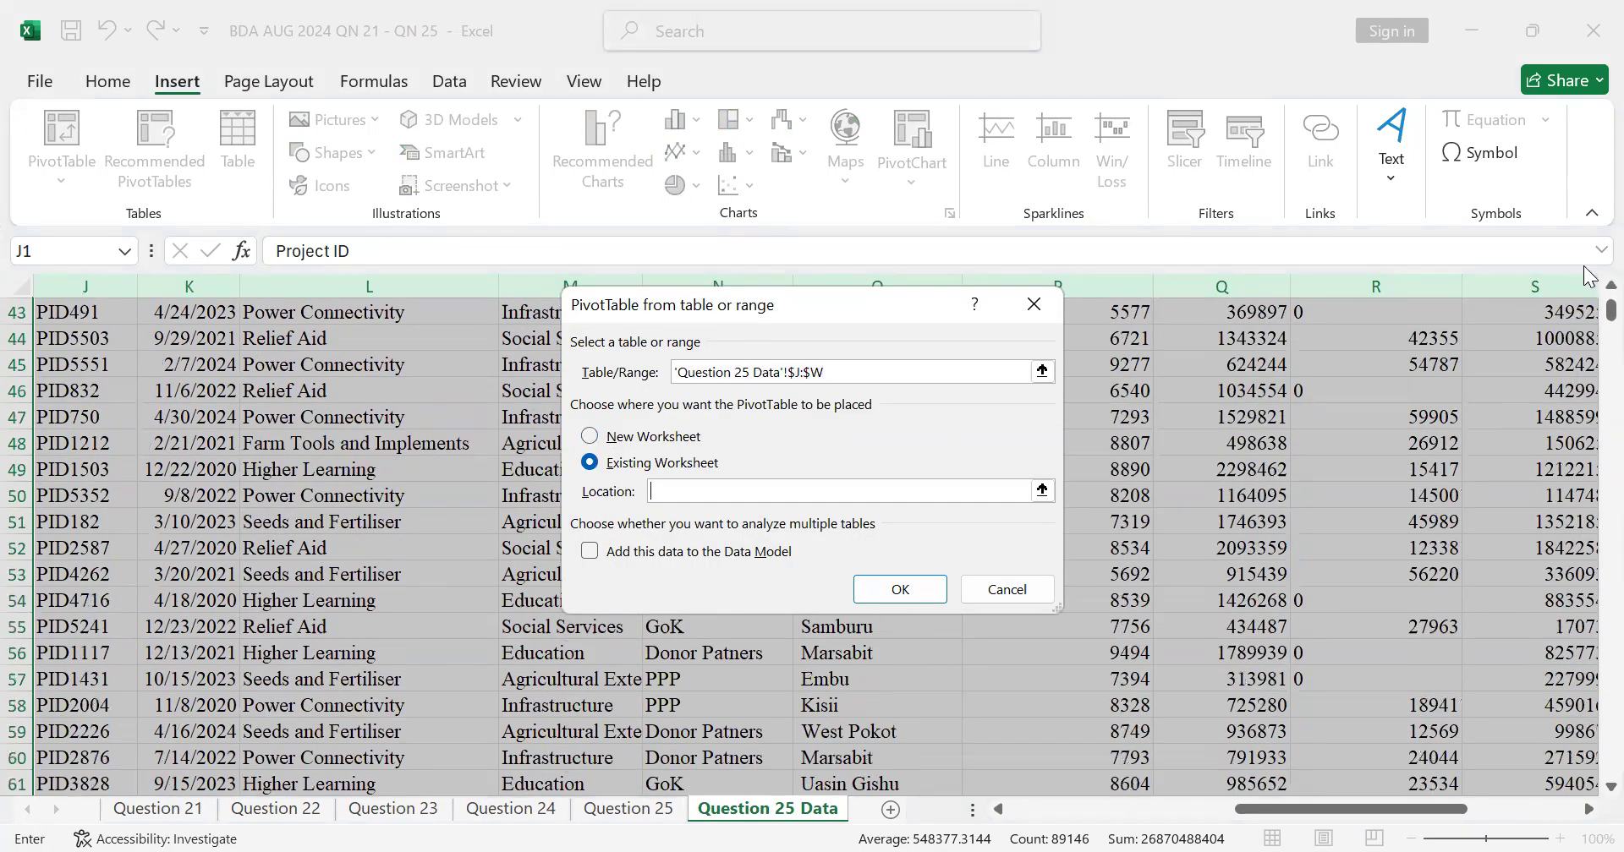
left_click_drag(1607, 315, 1592, 774)
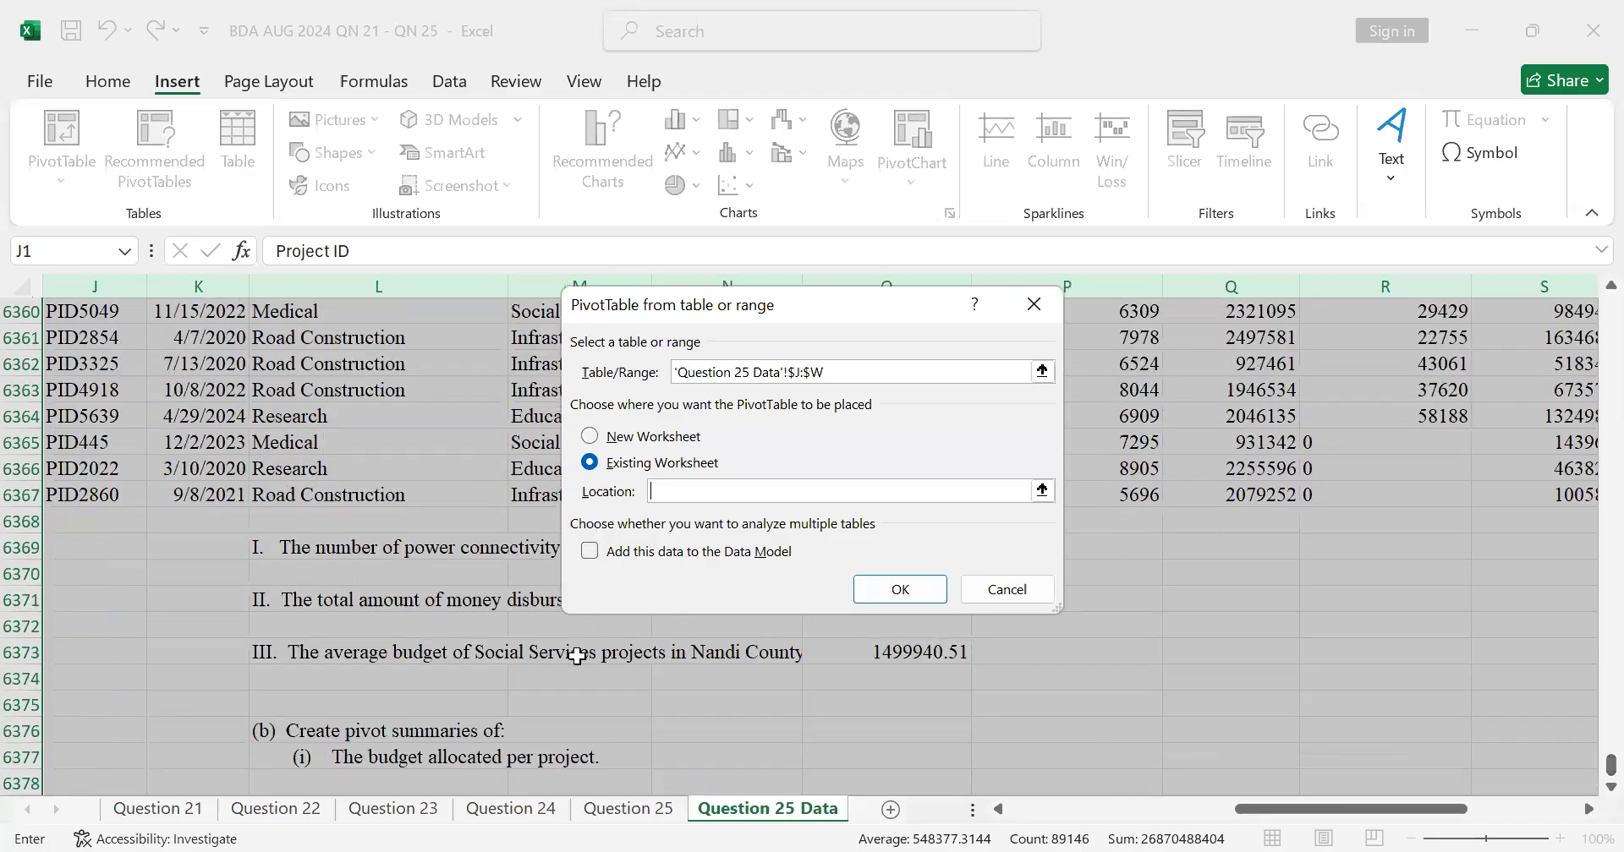
scroll(573, 655, "down", 3)
left_click(377, 560)
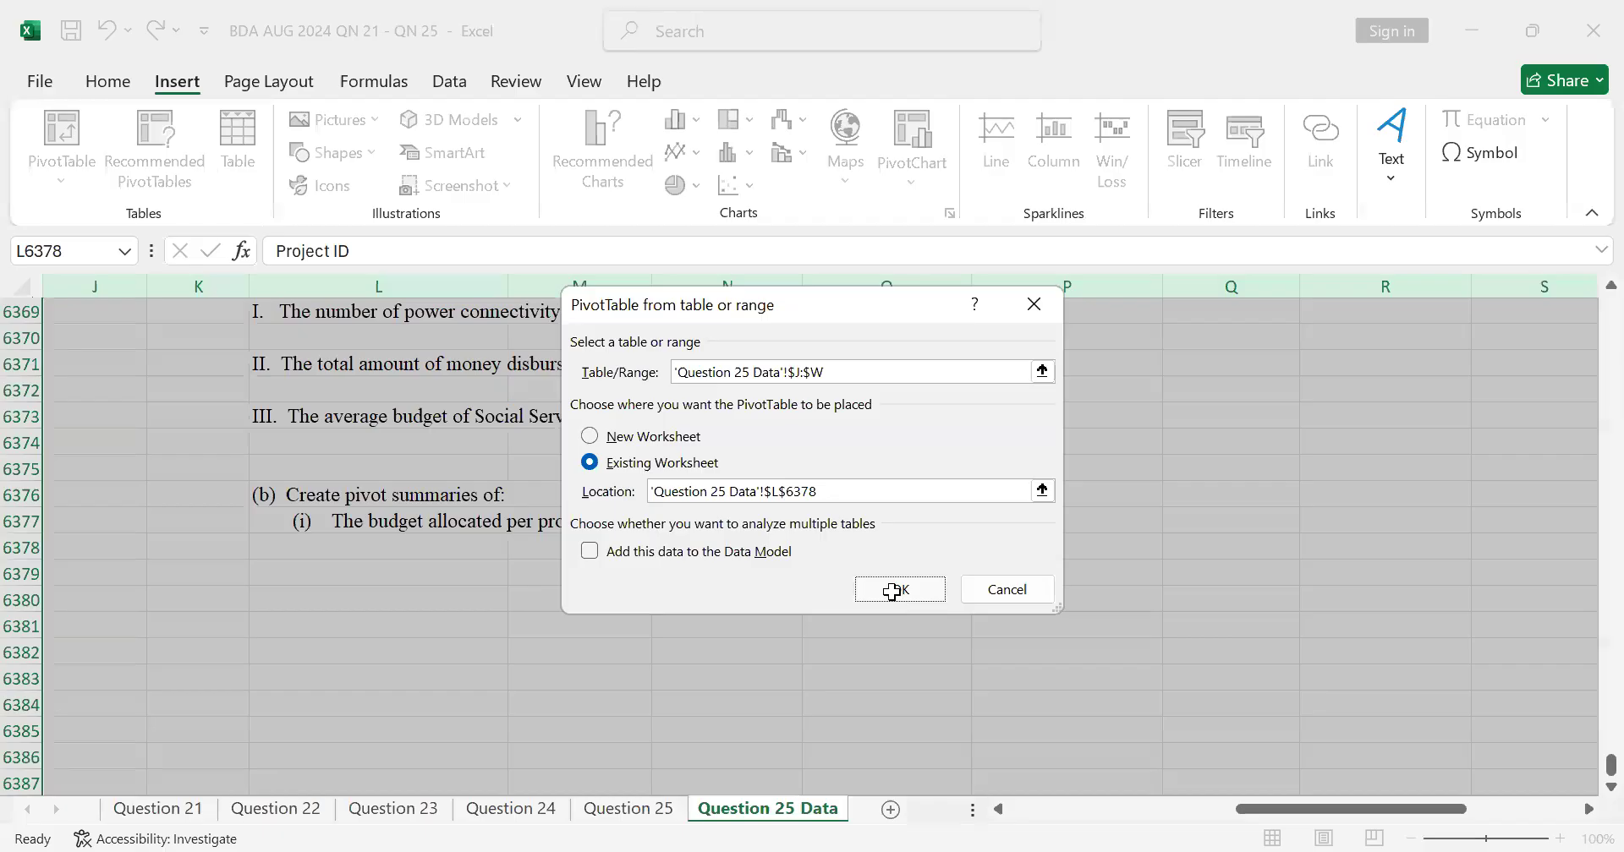
left_click(899, 589)
scroll(727, 595, "up", 3)
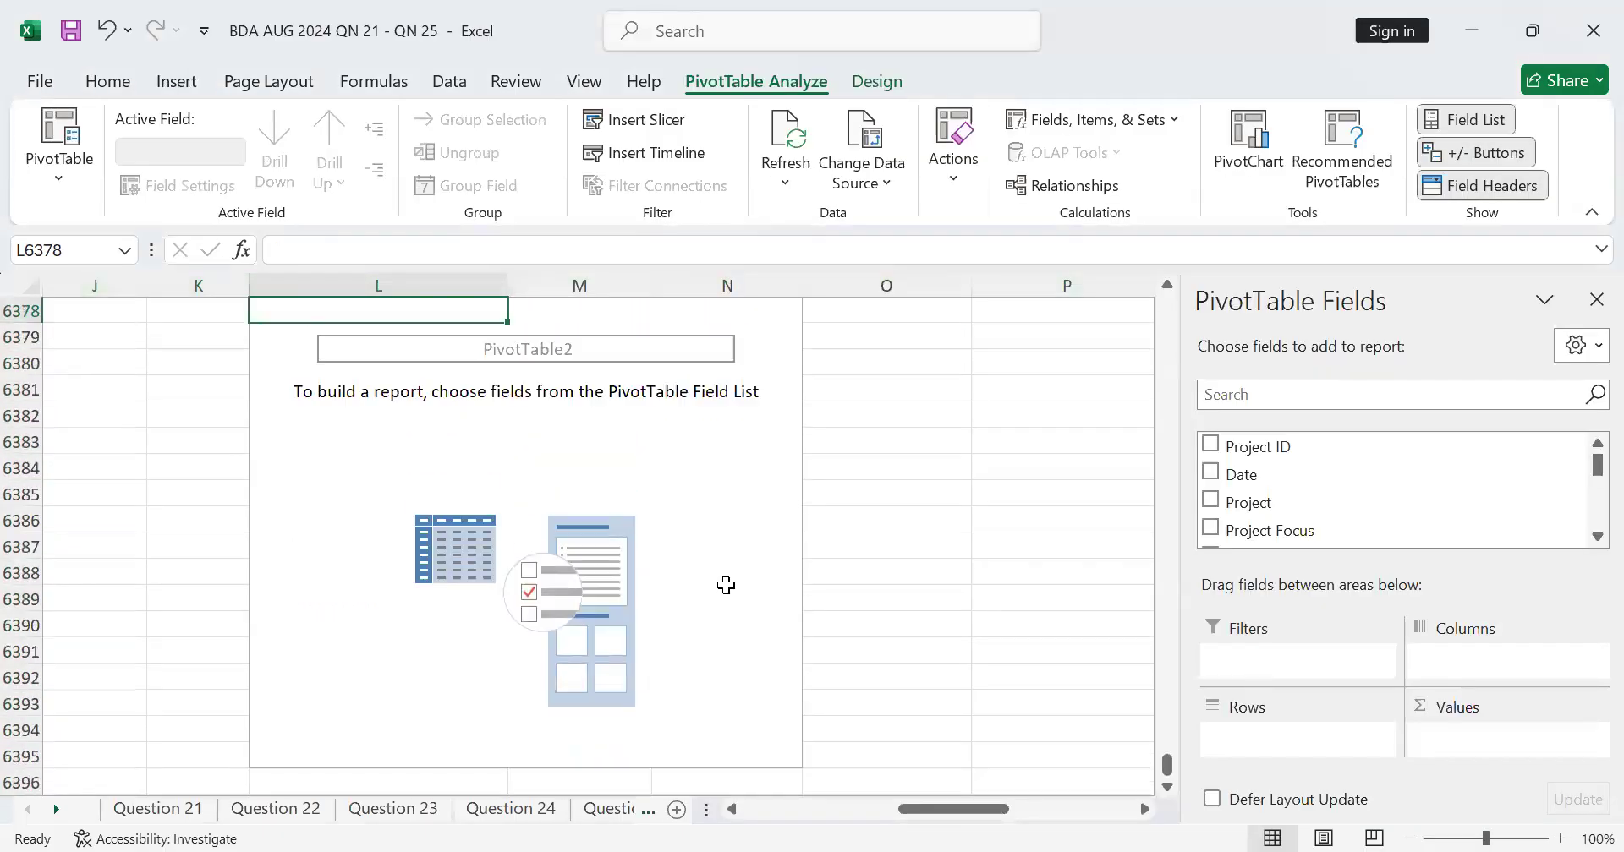
scroll(1077, 551, "up", 2)
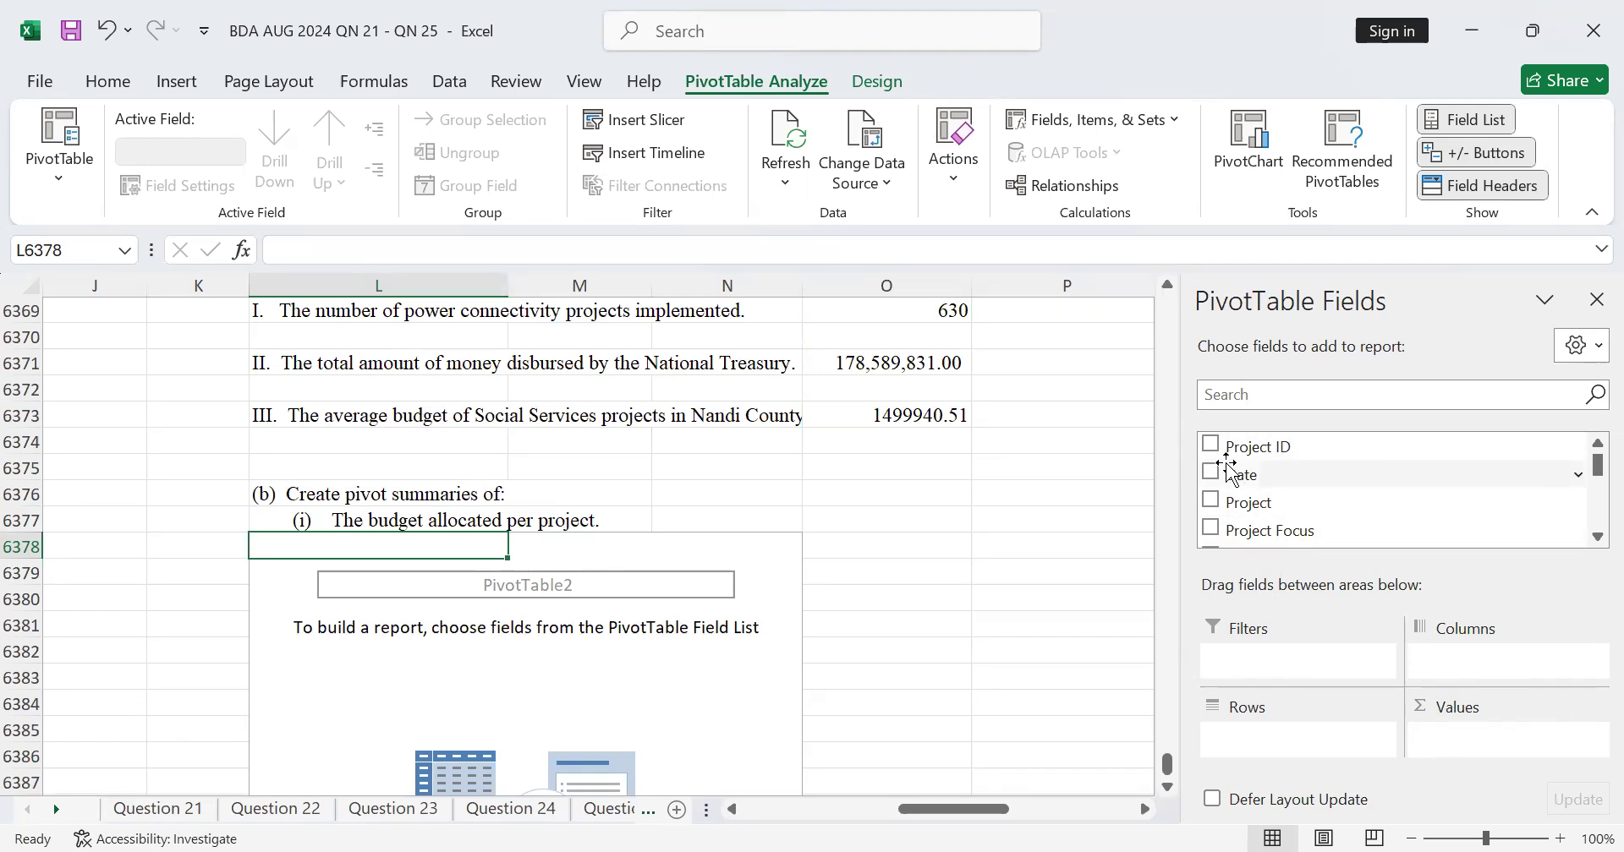
Add the Project field to the PivotTable's rows and compare the row labels with the entries beneath the project records
left_click_drag(1250, 512, 1284, 742)
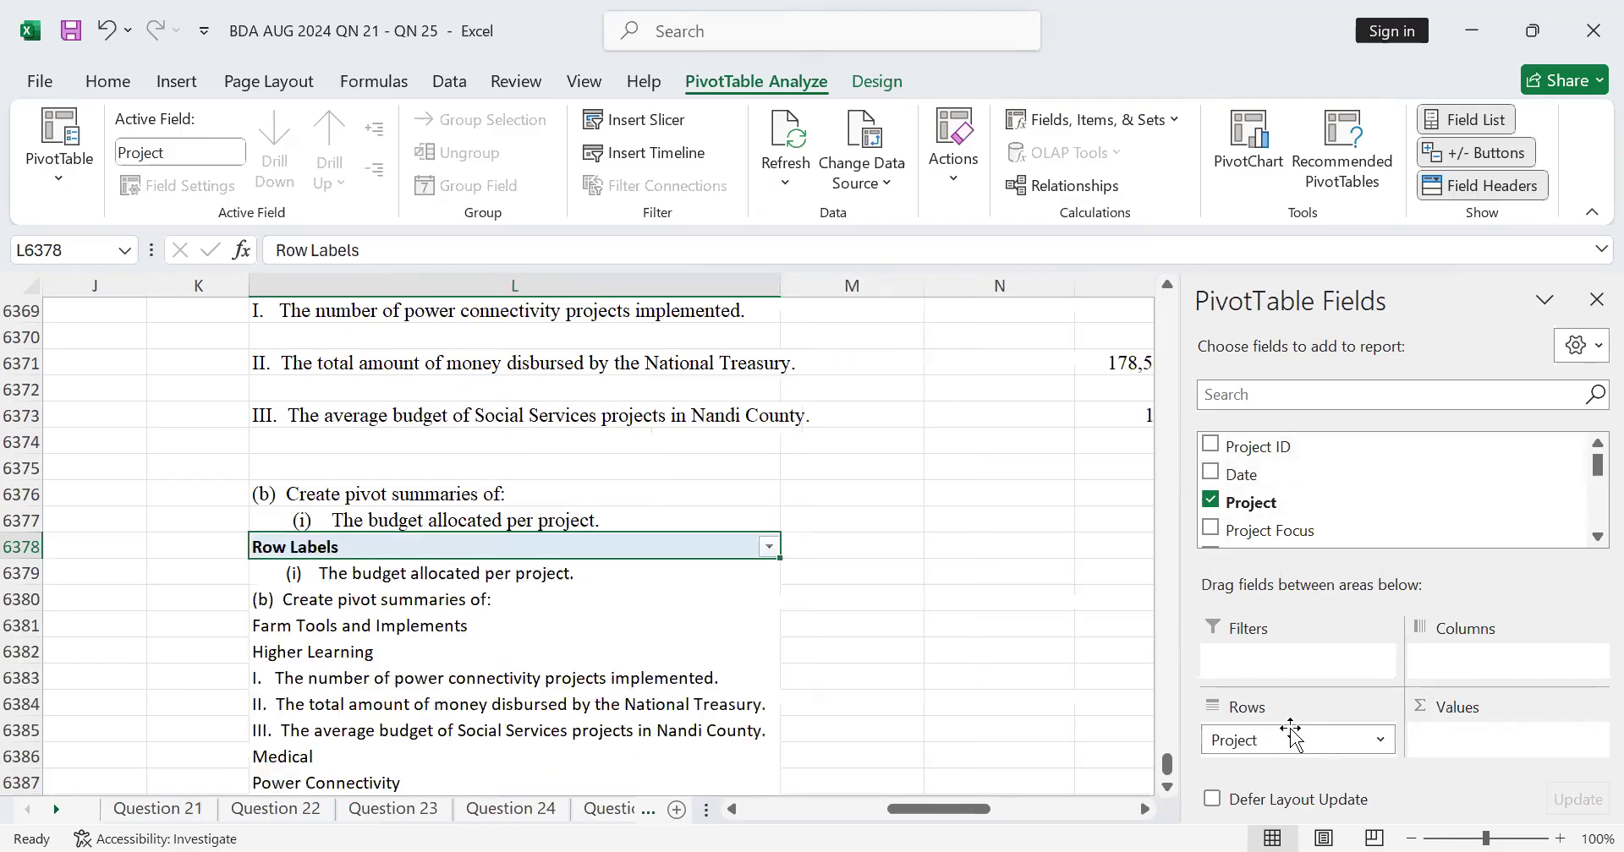
scroll(898, 582, "down", 3)
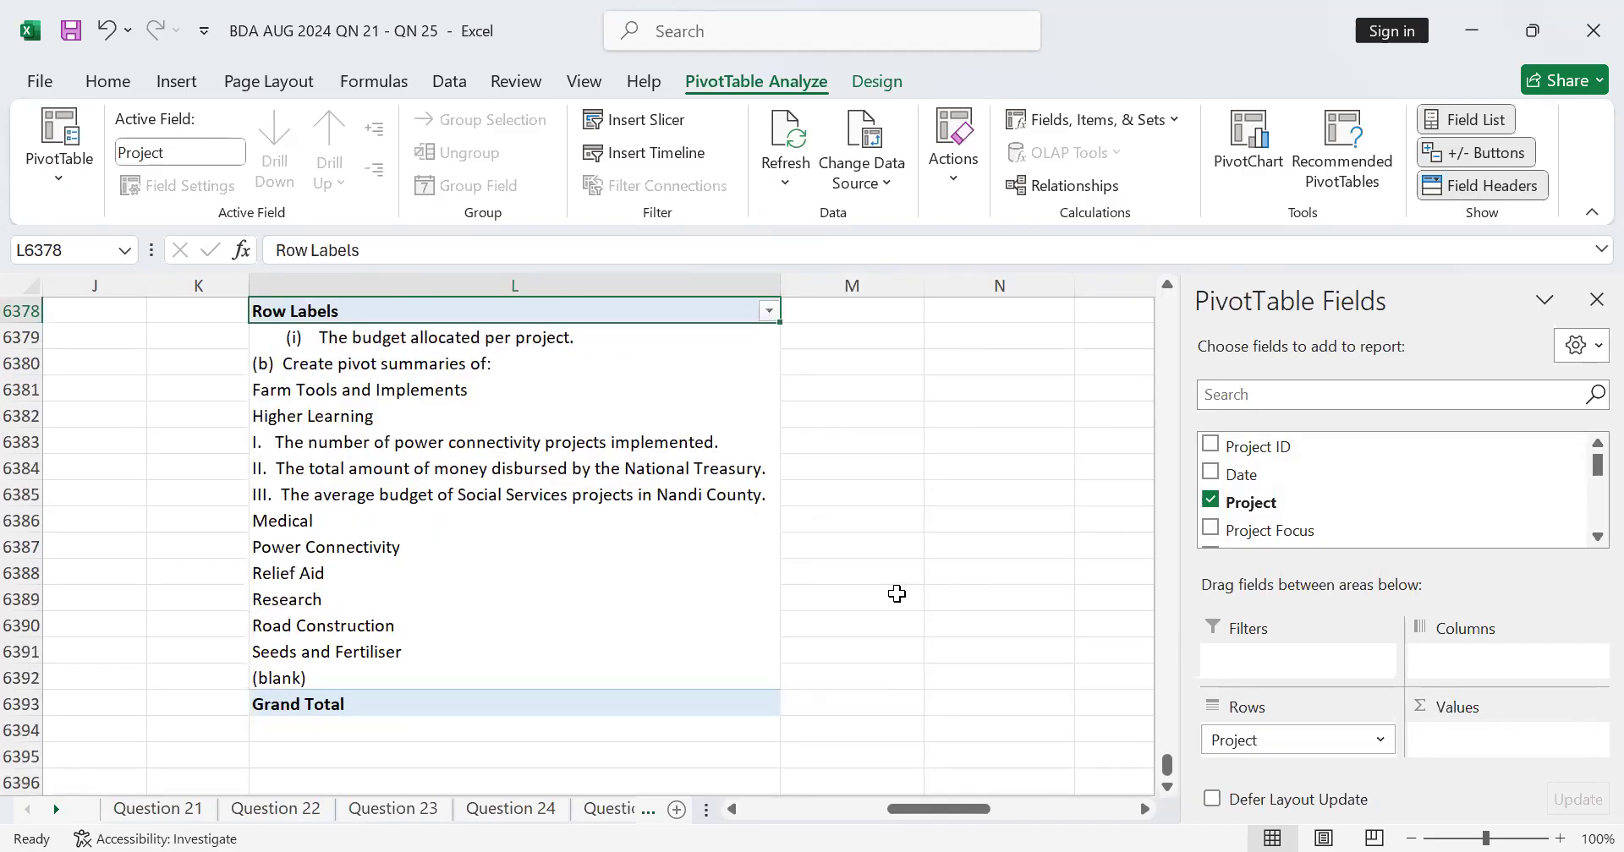
scroll(896, 594, "up", 5)
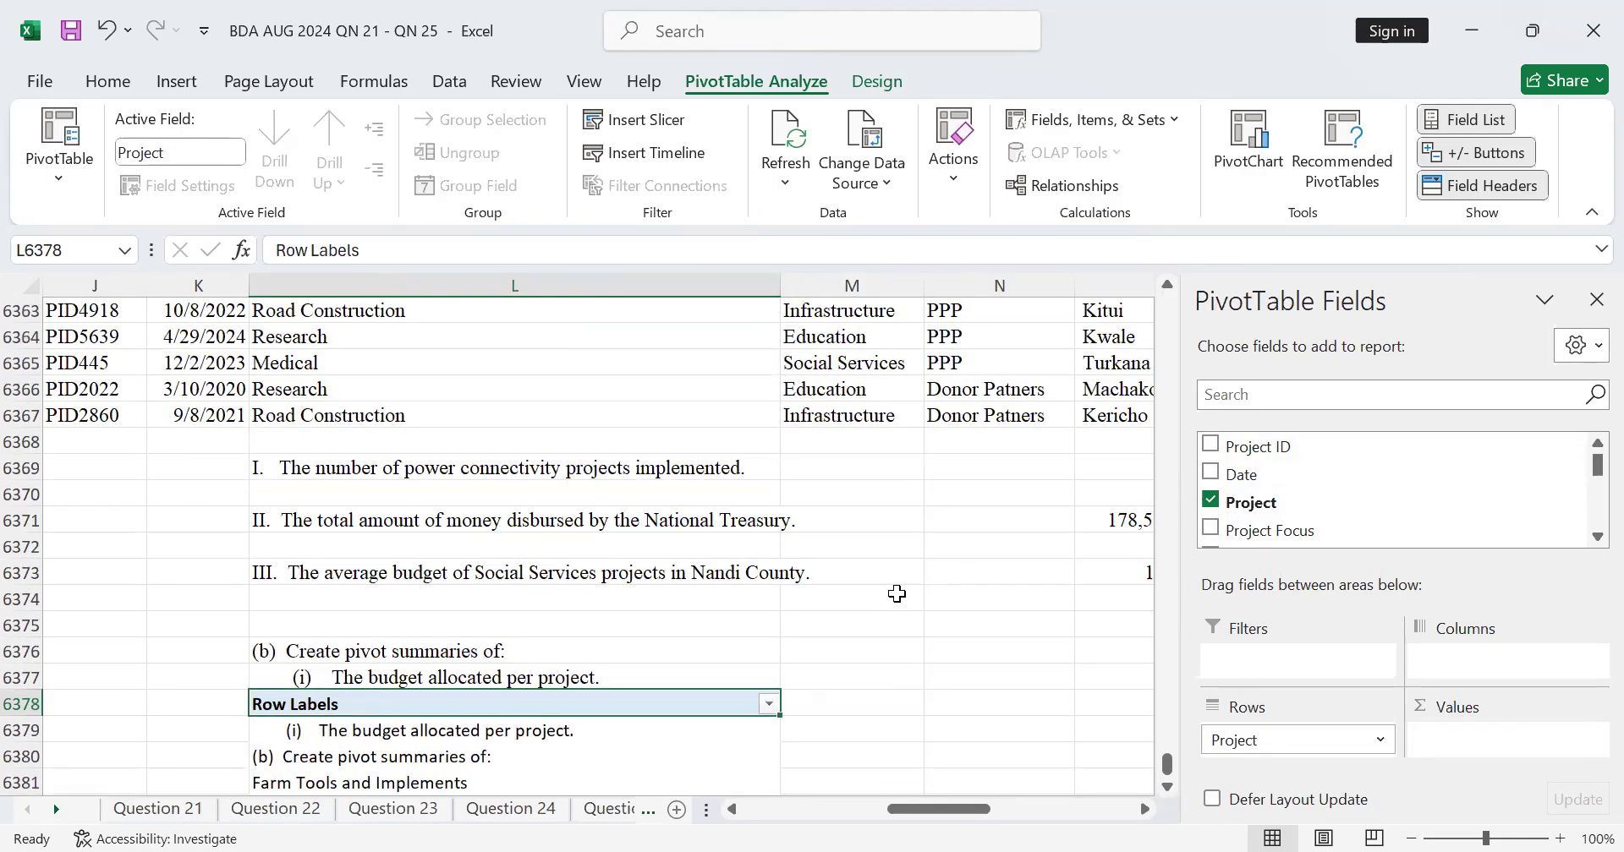
scroll(896, 594, "down", 3)
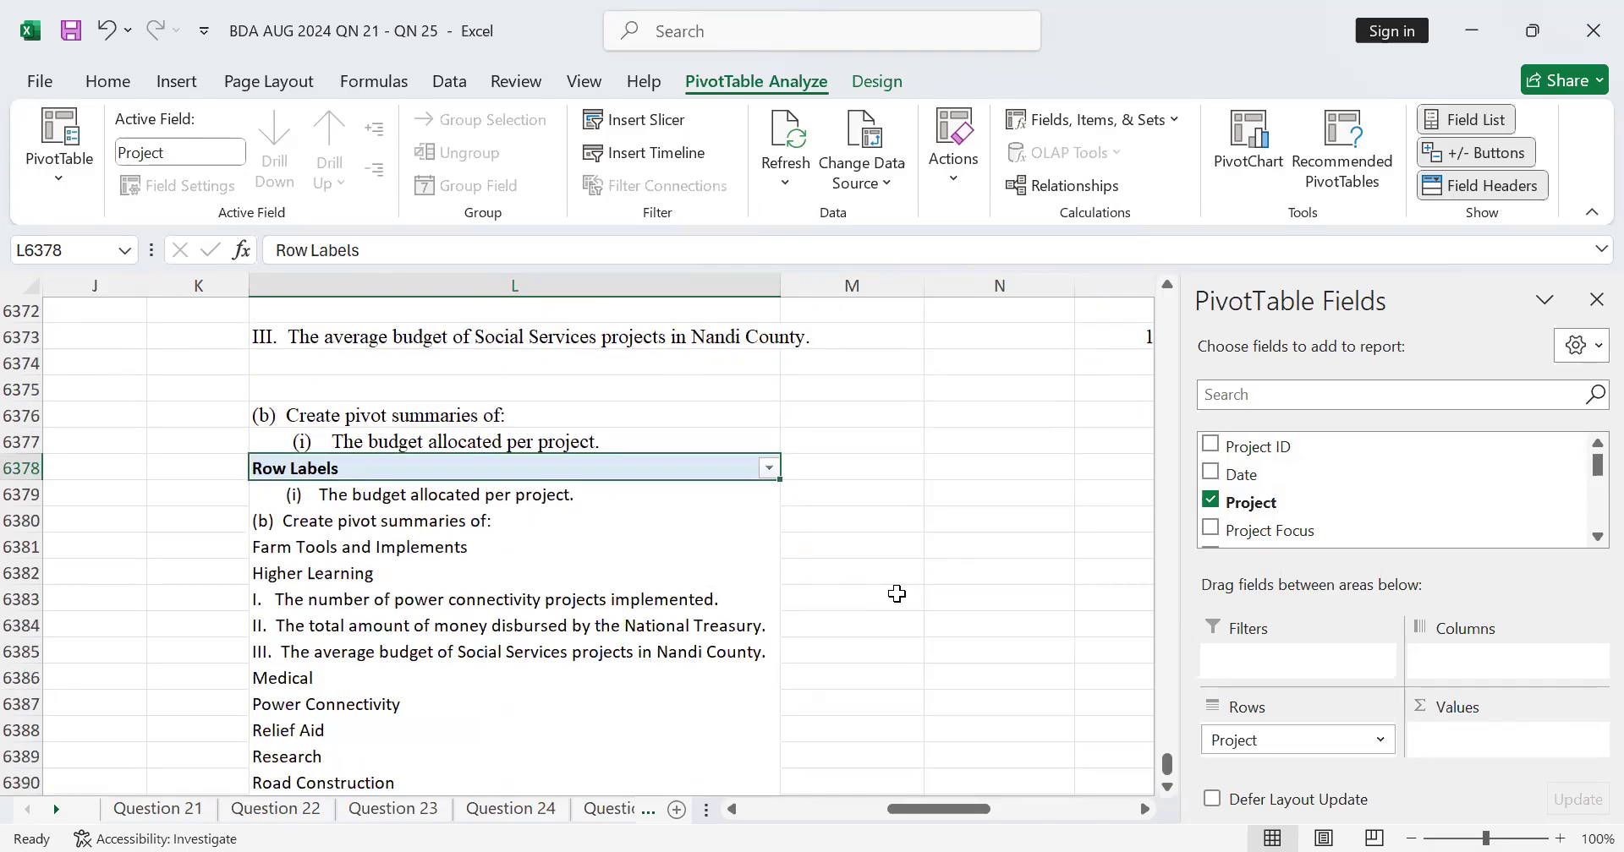
scroll(438, 299, "up", 3)
scroll(397, 140, "up", 1)
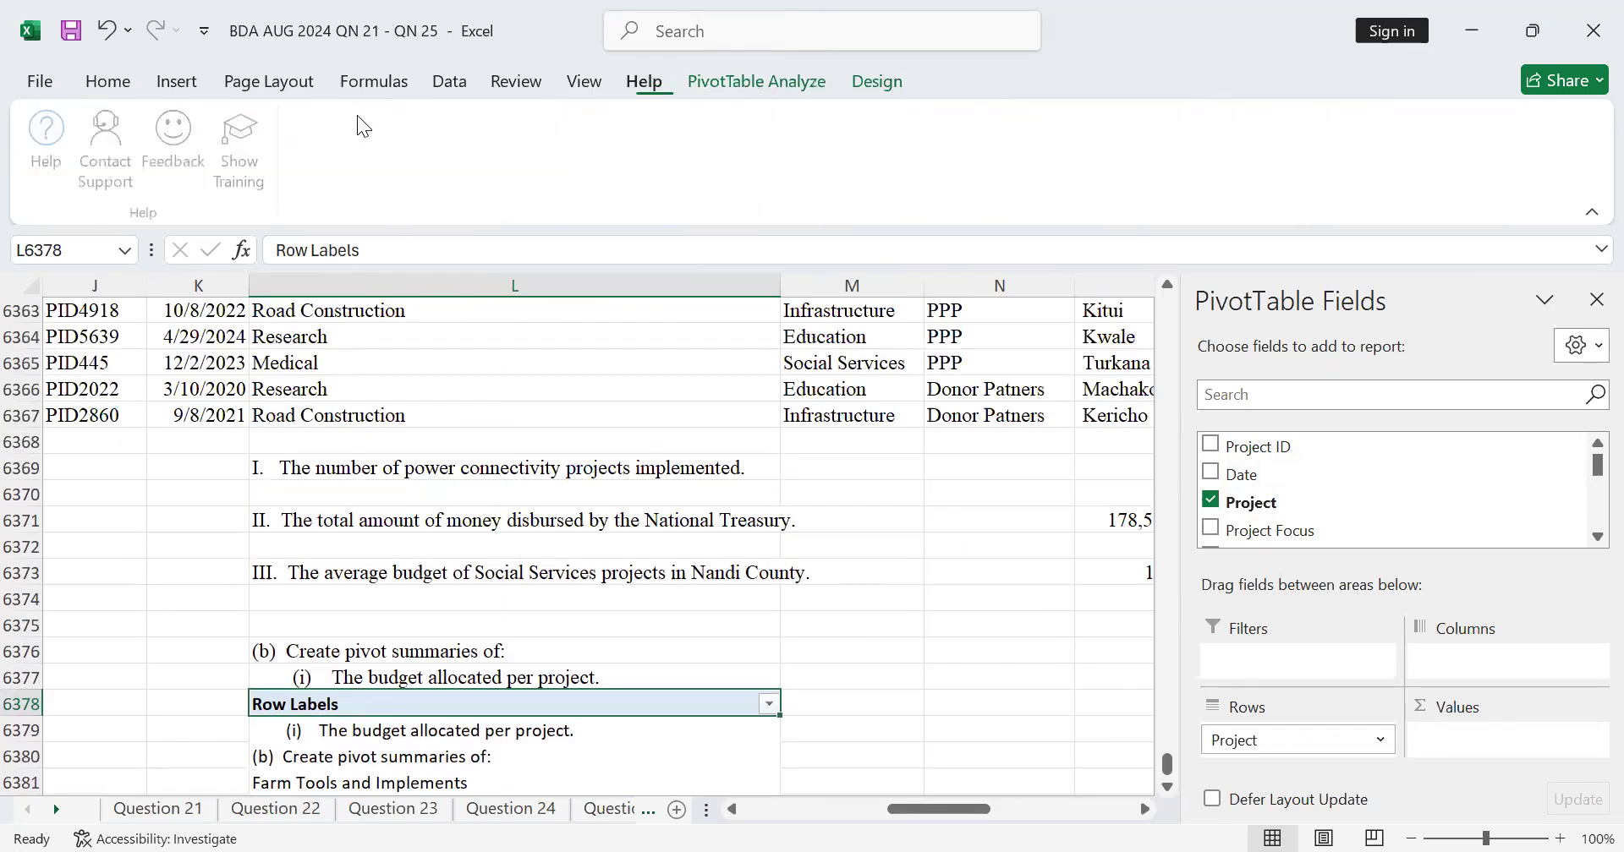
scroll(811, 634, "down", 4)
scroll(833, 613, "up", 5)
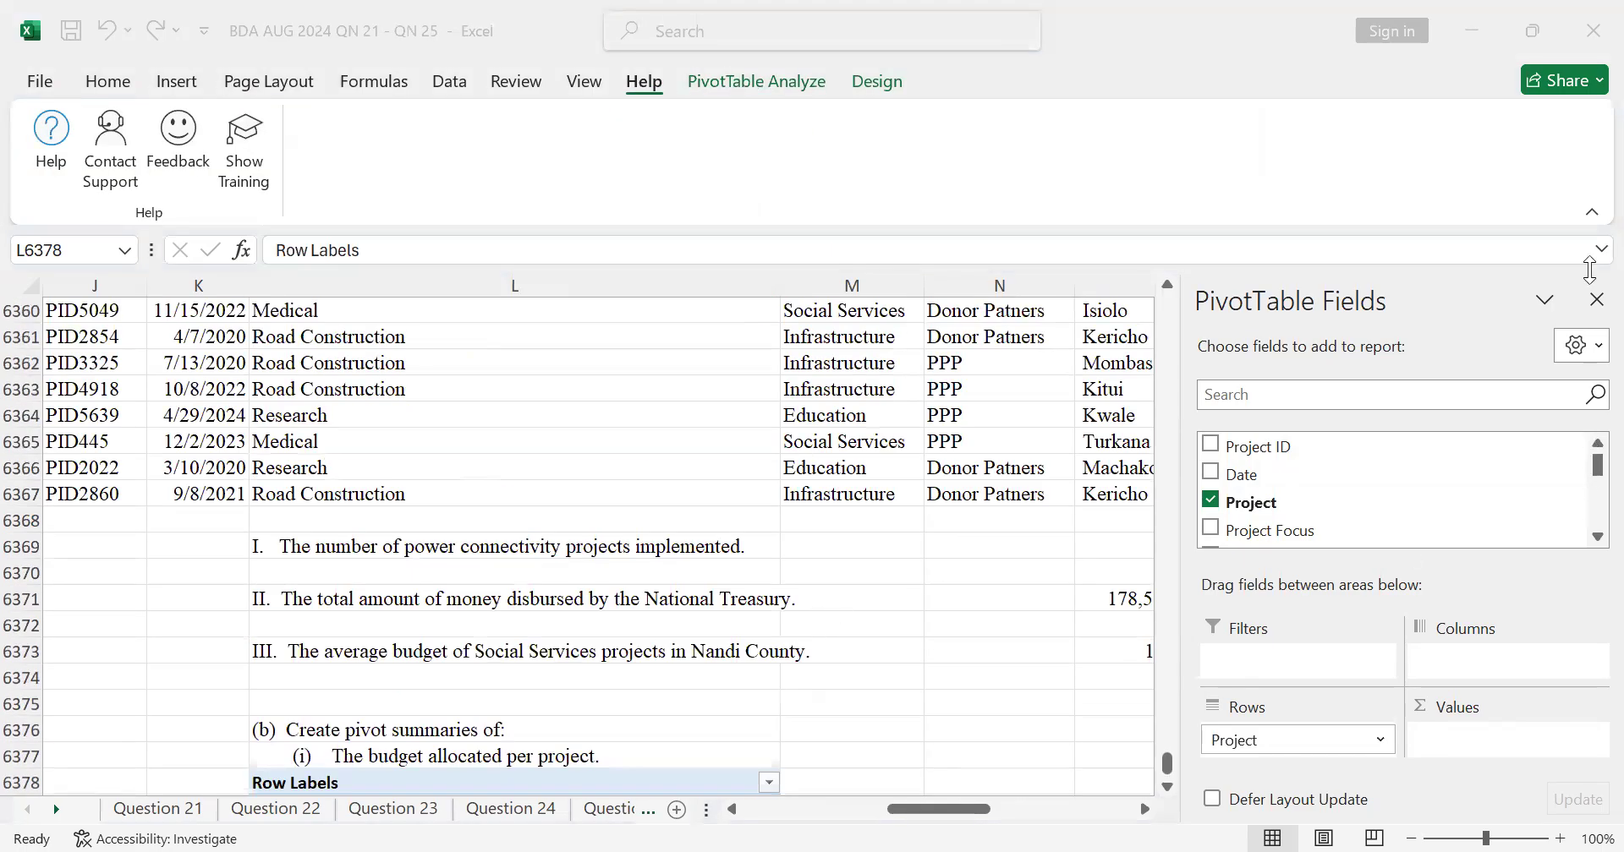
Close the PivotTable field list, then undo the Project row field and the PivotTable's insertion
left_click(1595, 301)
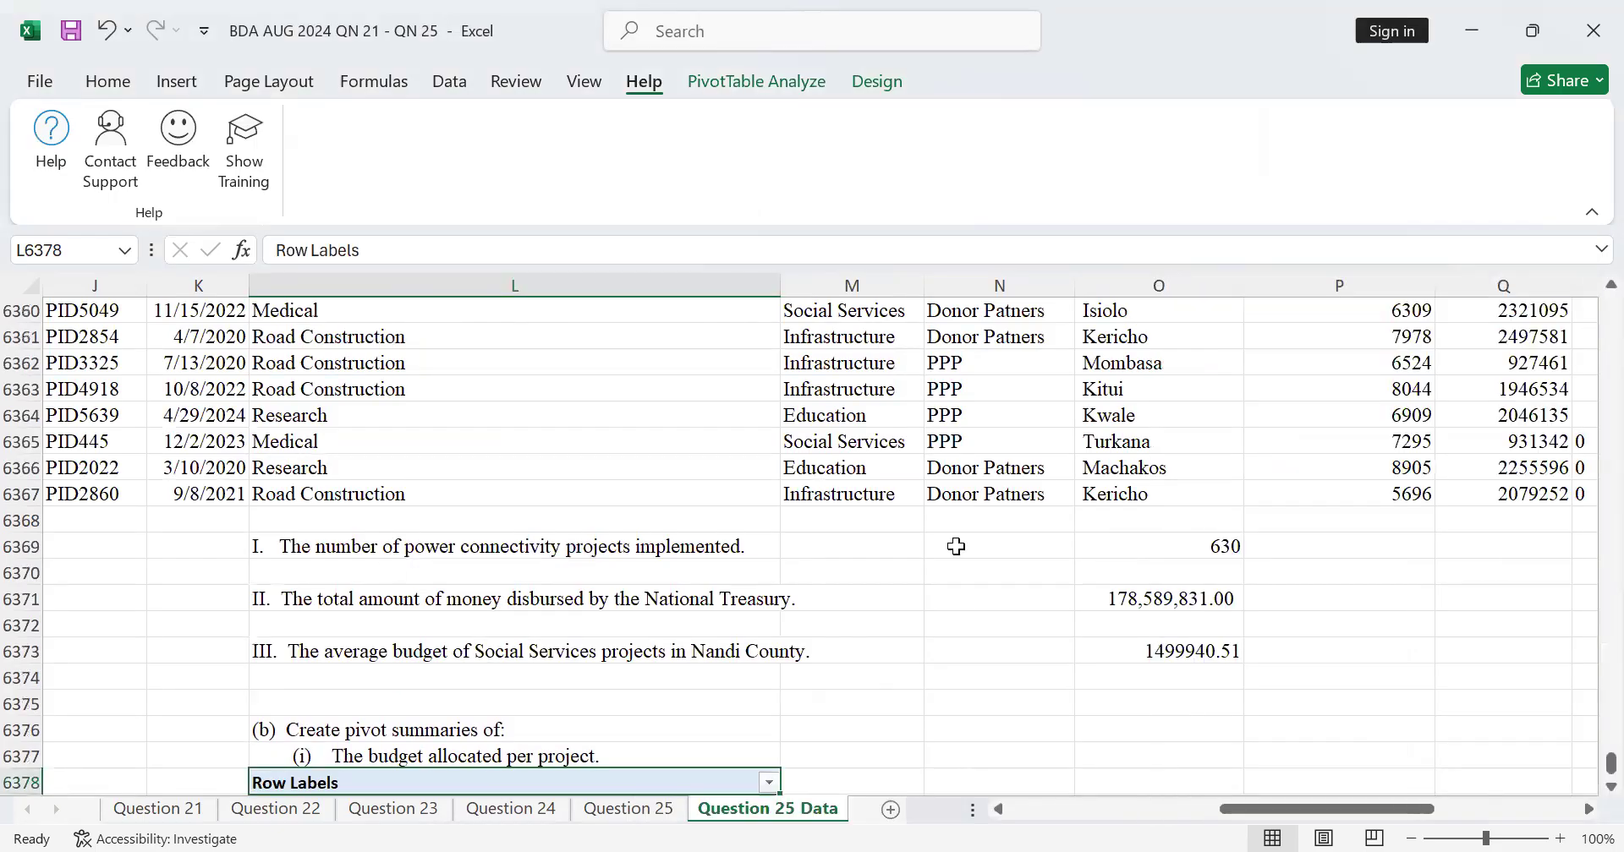
scroll(1267, 565, "down", 5)
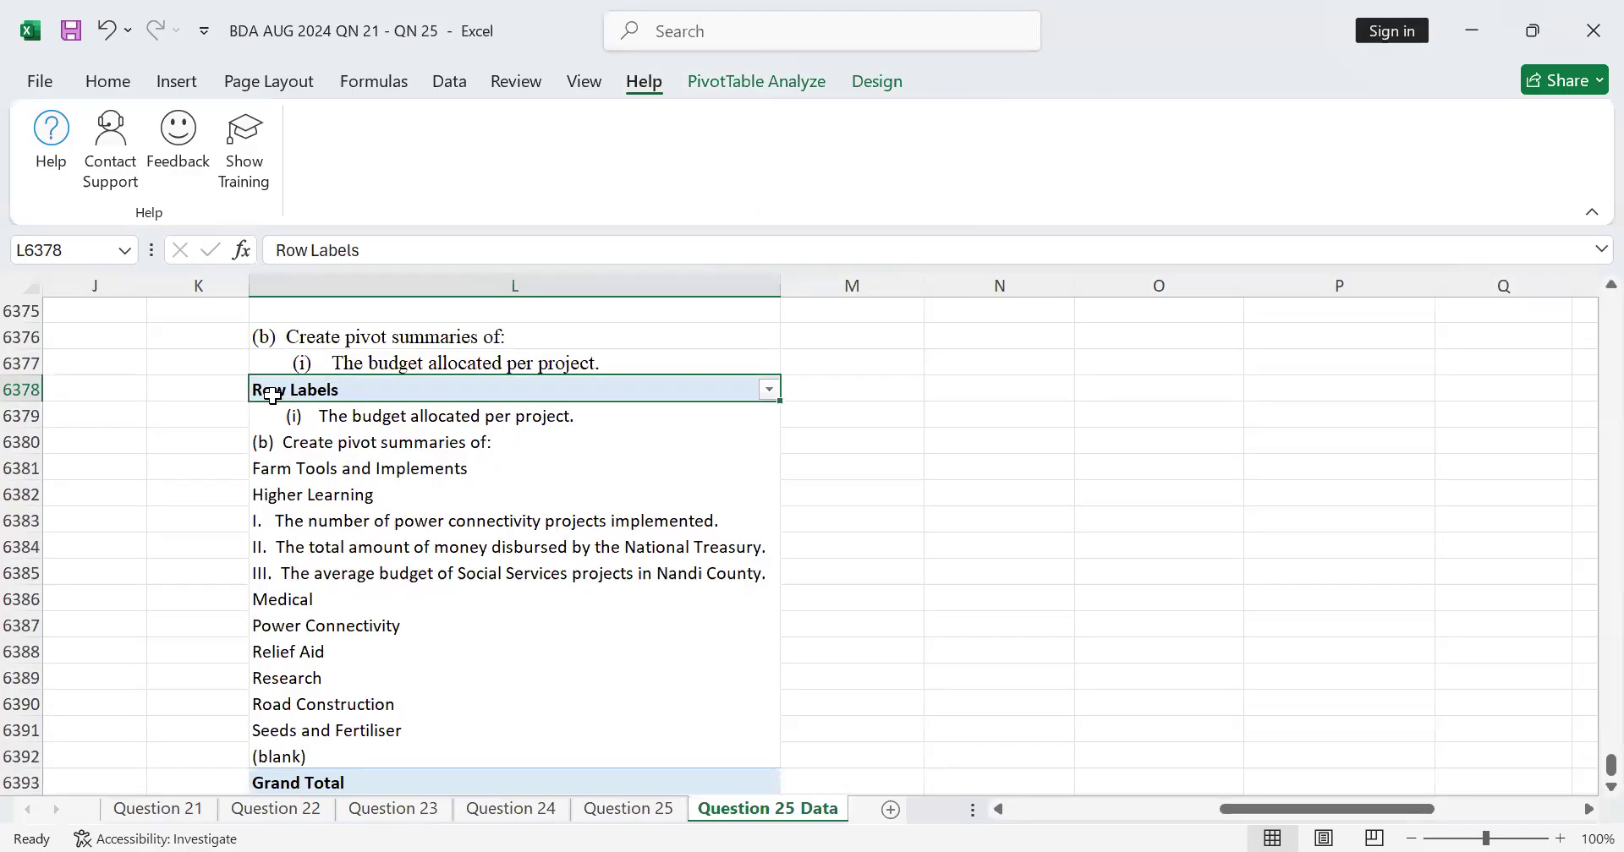
left_click(100, 36)
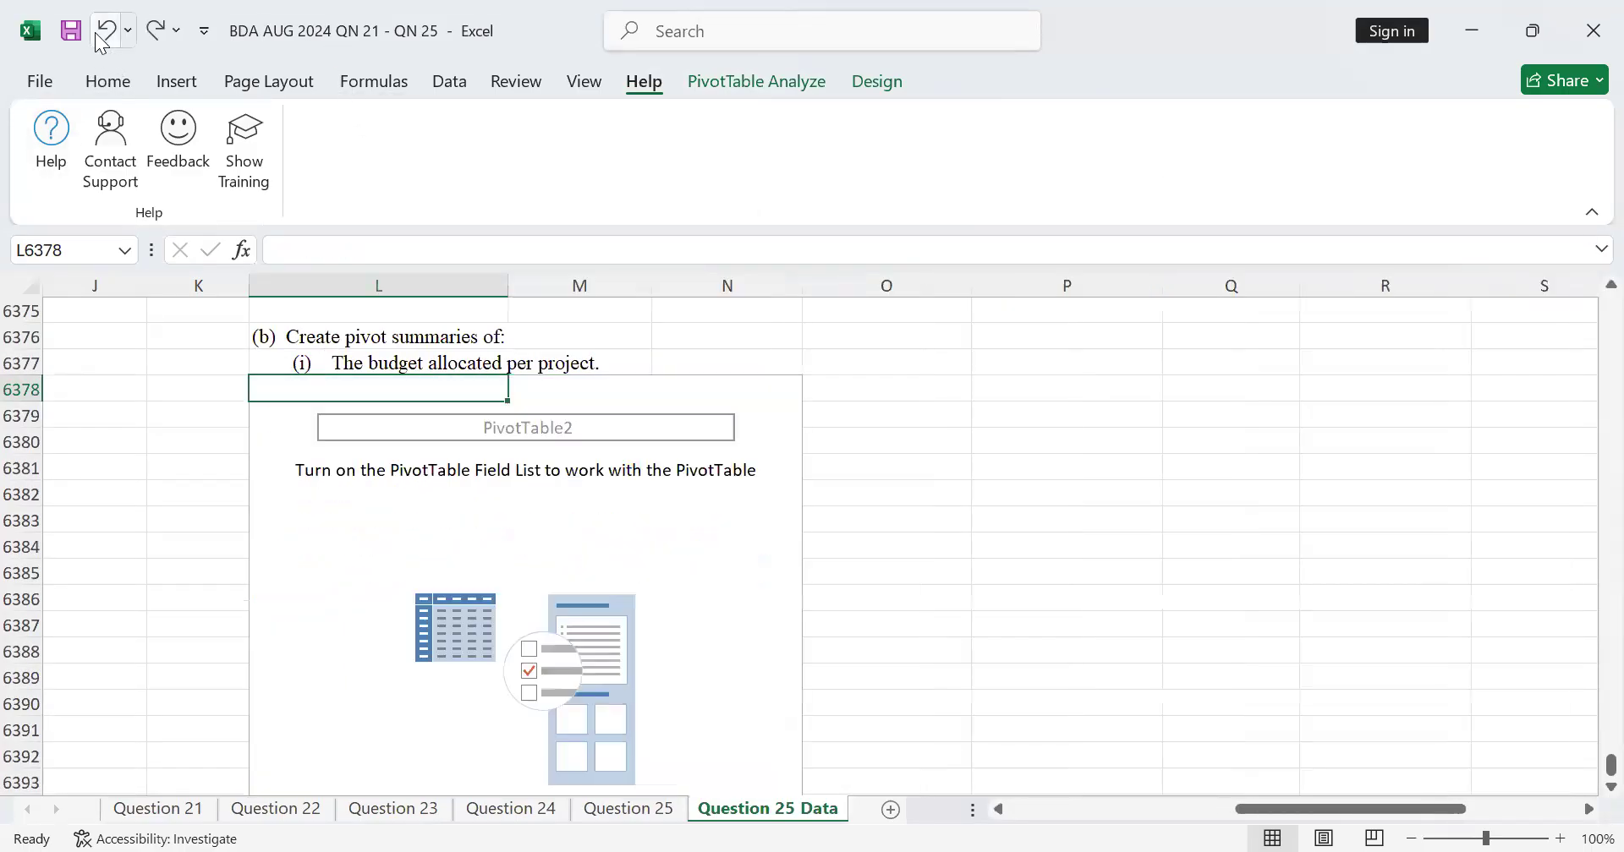
left_click(91, 35)
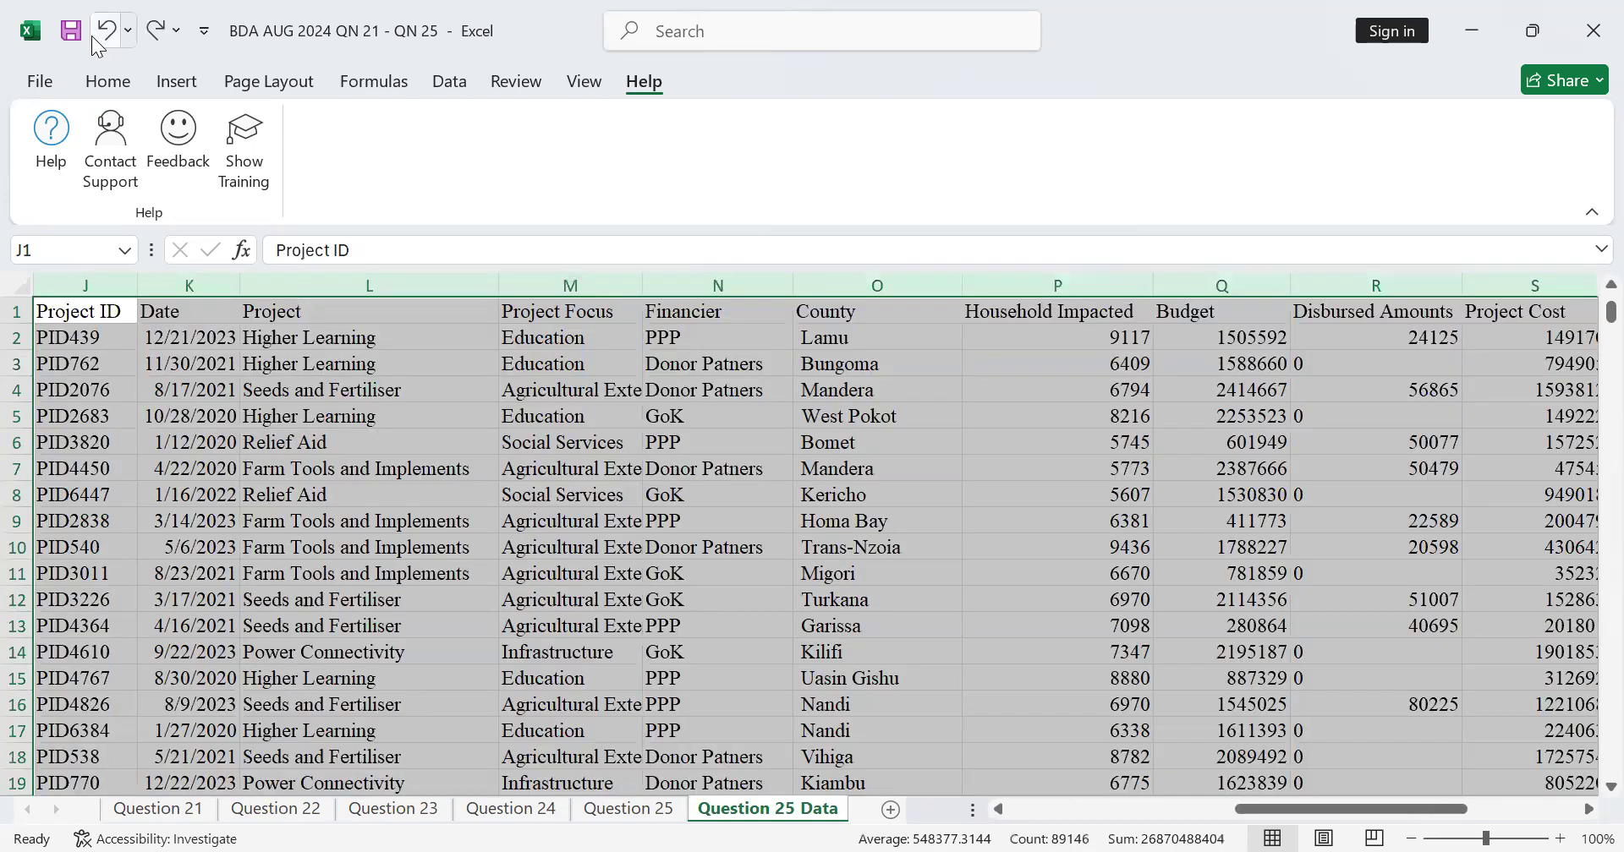
Examine the extent of the project records in columns J:W and the question entries beneath their last row
scroll(1589, 651, "down", 7)
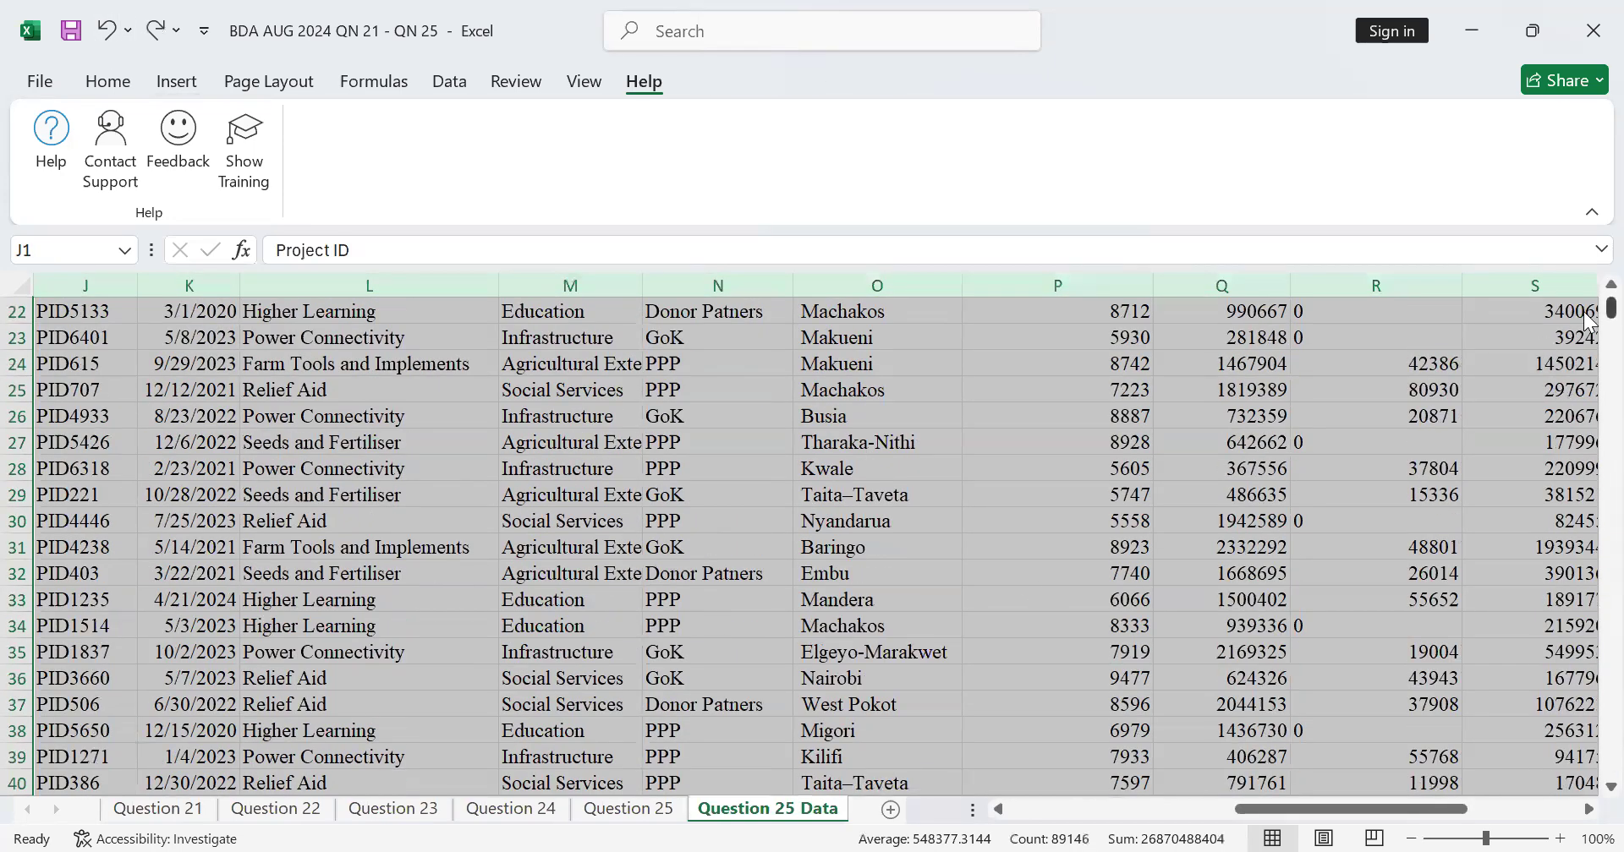
left_click_drag(1611, 309, 1611, 765)
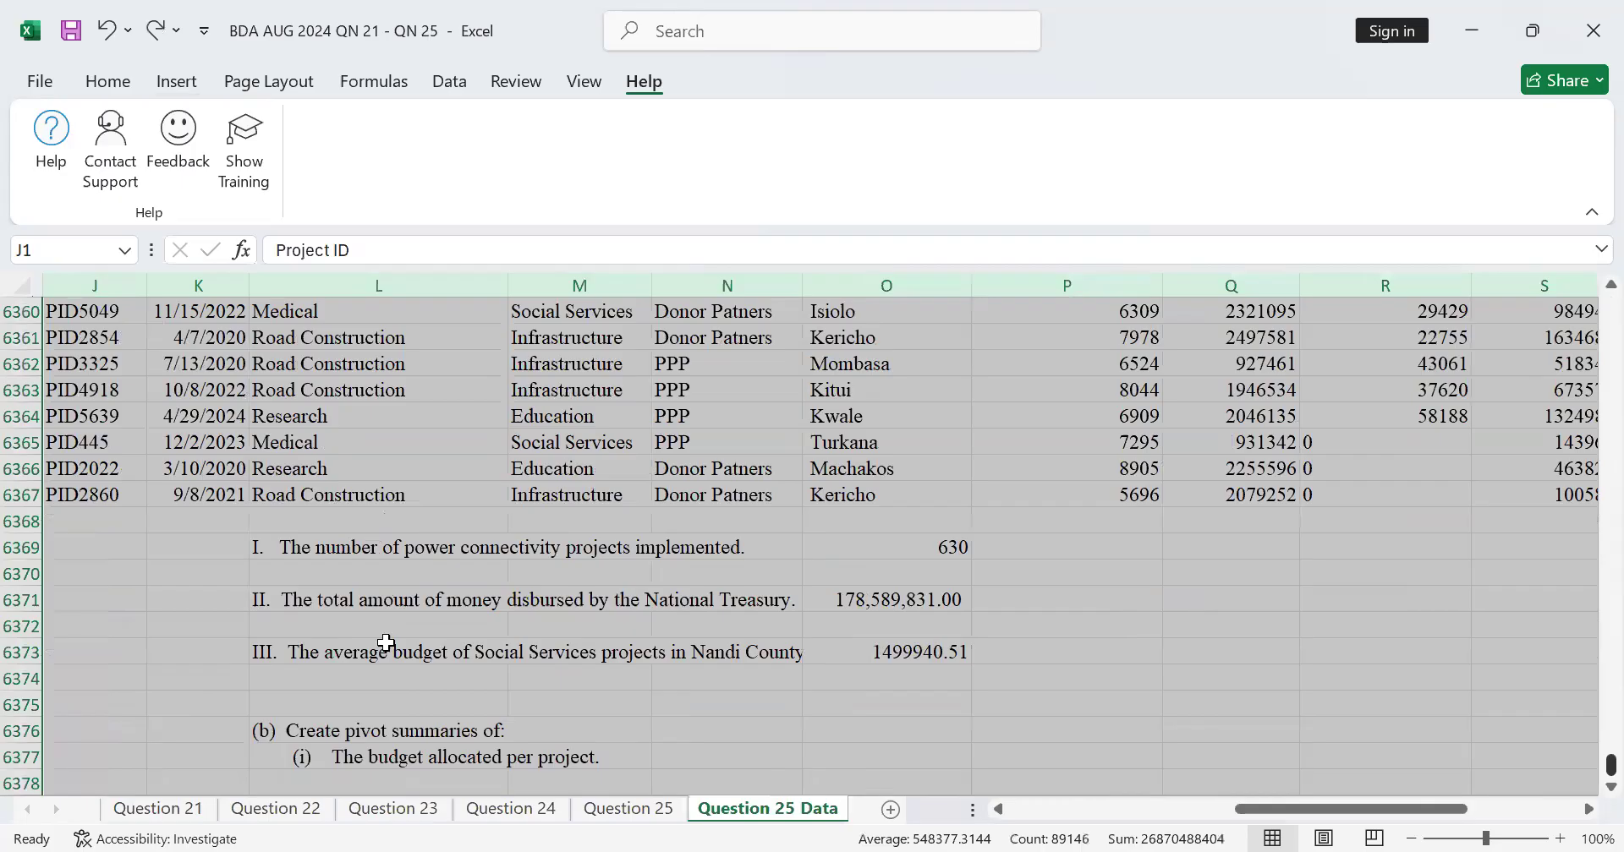
scroll(387, 587, "down", 6)
scroll(387, 587, "up", 8)
scroll(1277, 609, "up", 5)
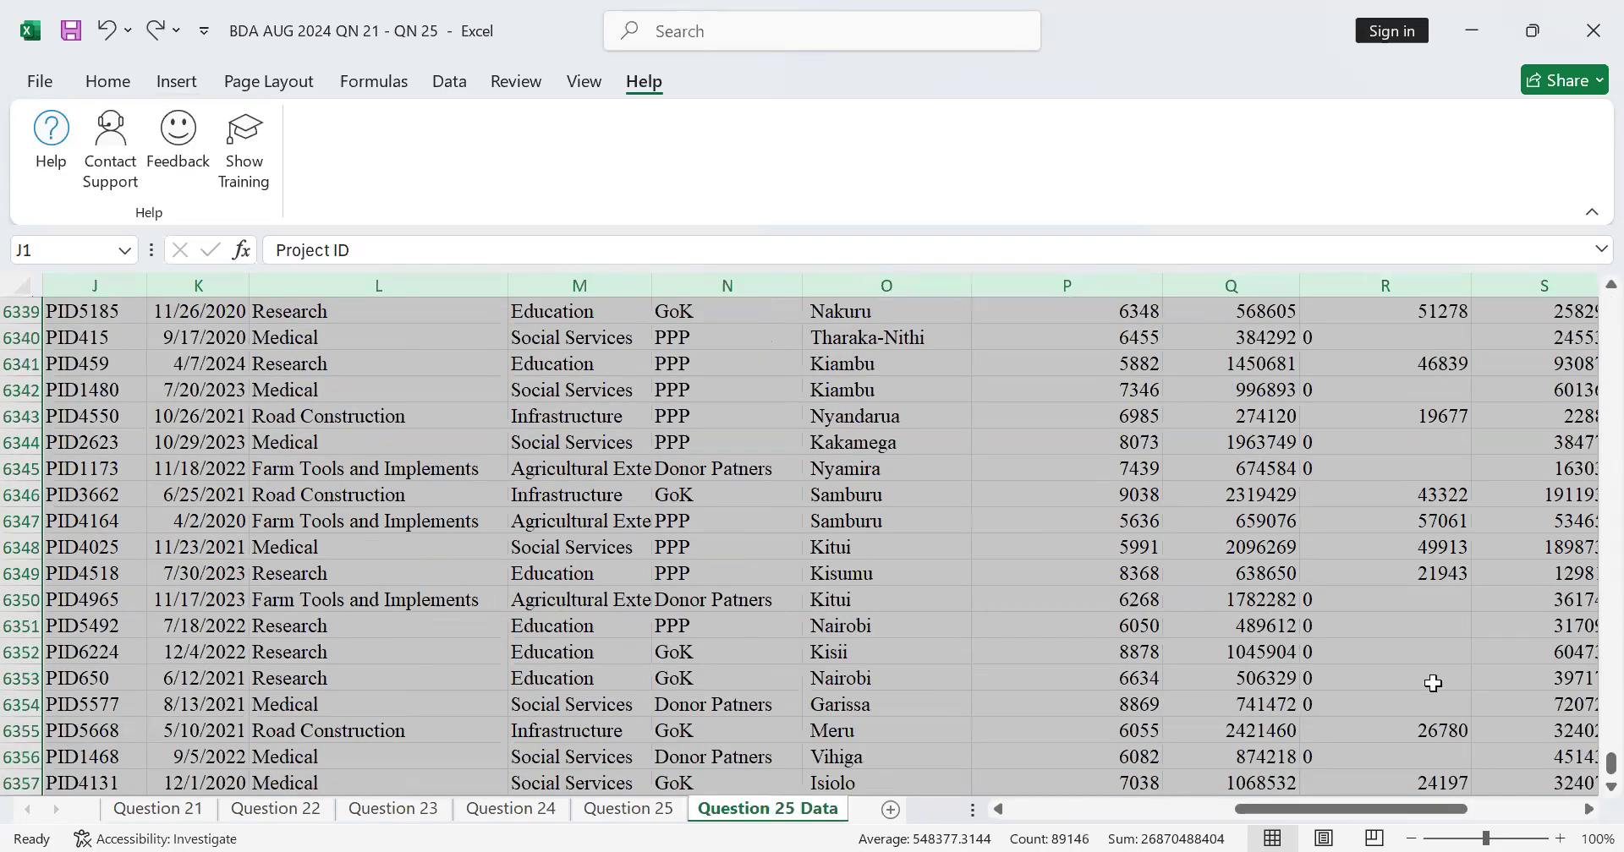
left_click(1588, 810)
left_click(1588, 810)
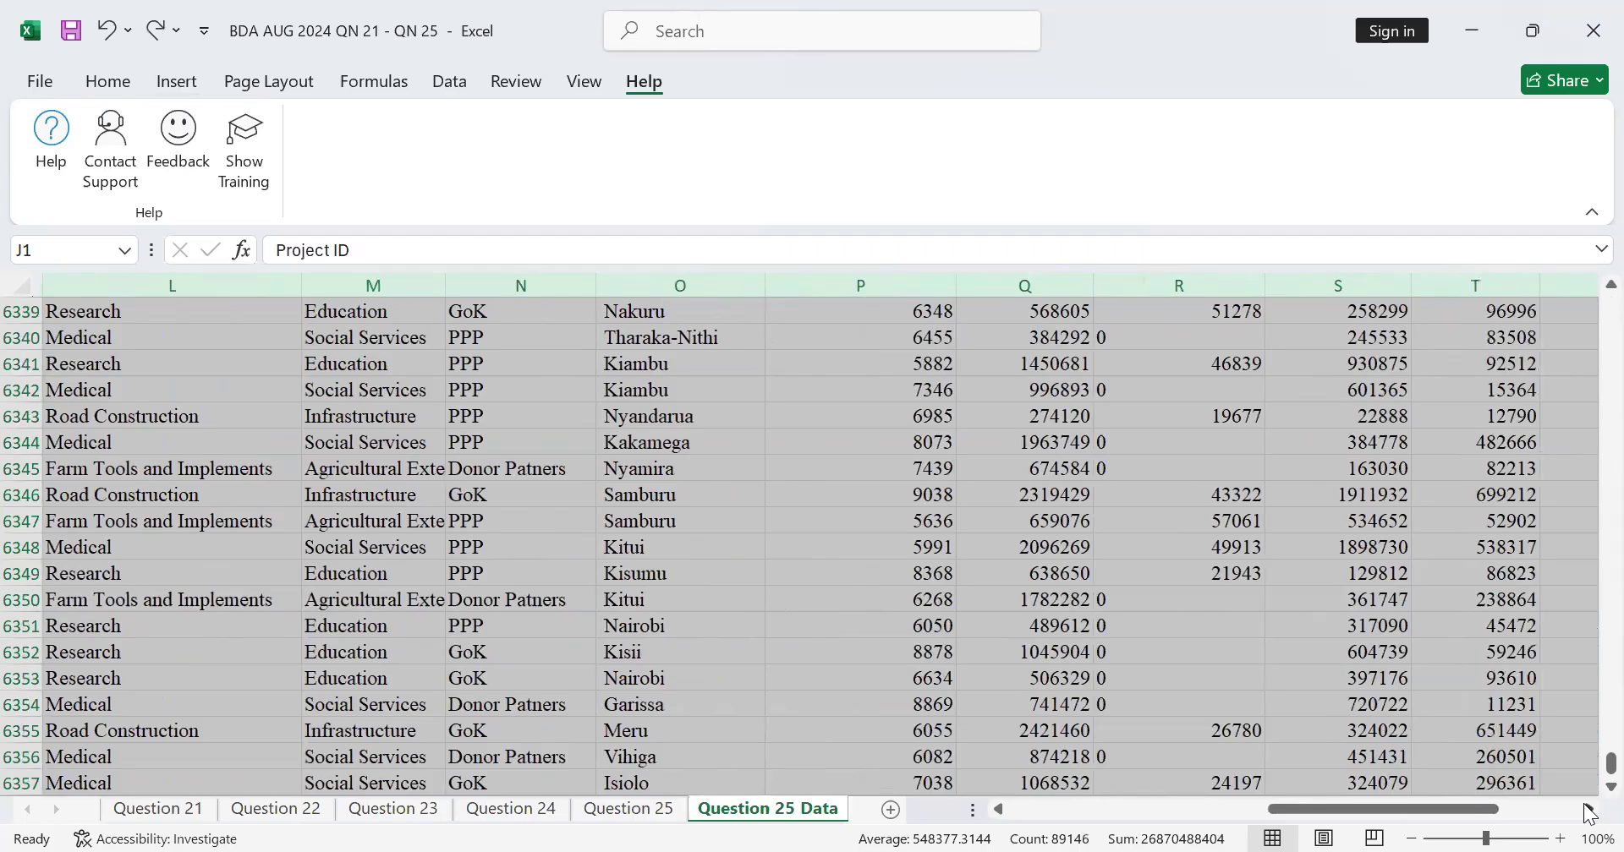
left_click(1589, 810)
left_click(1589, 810)
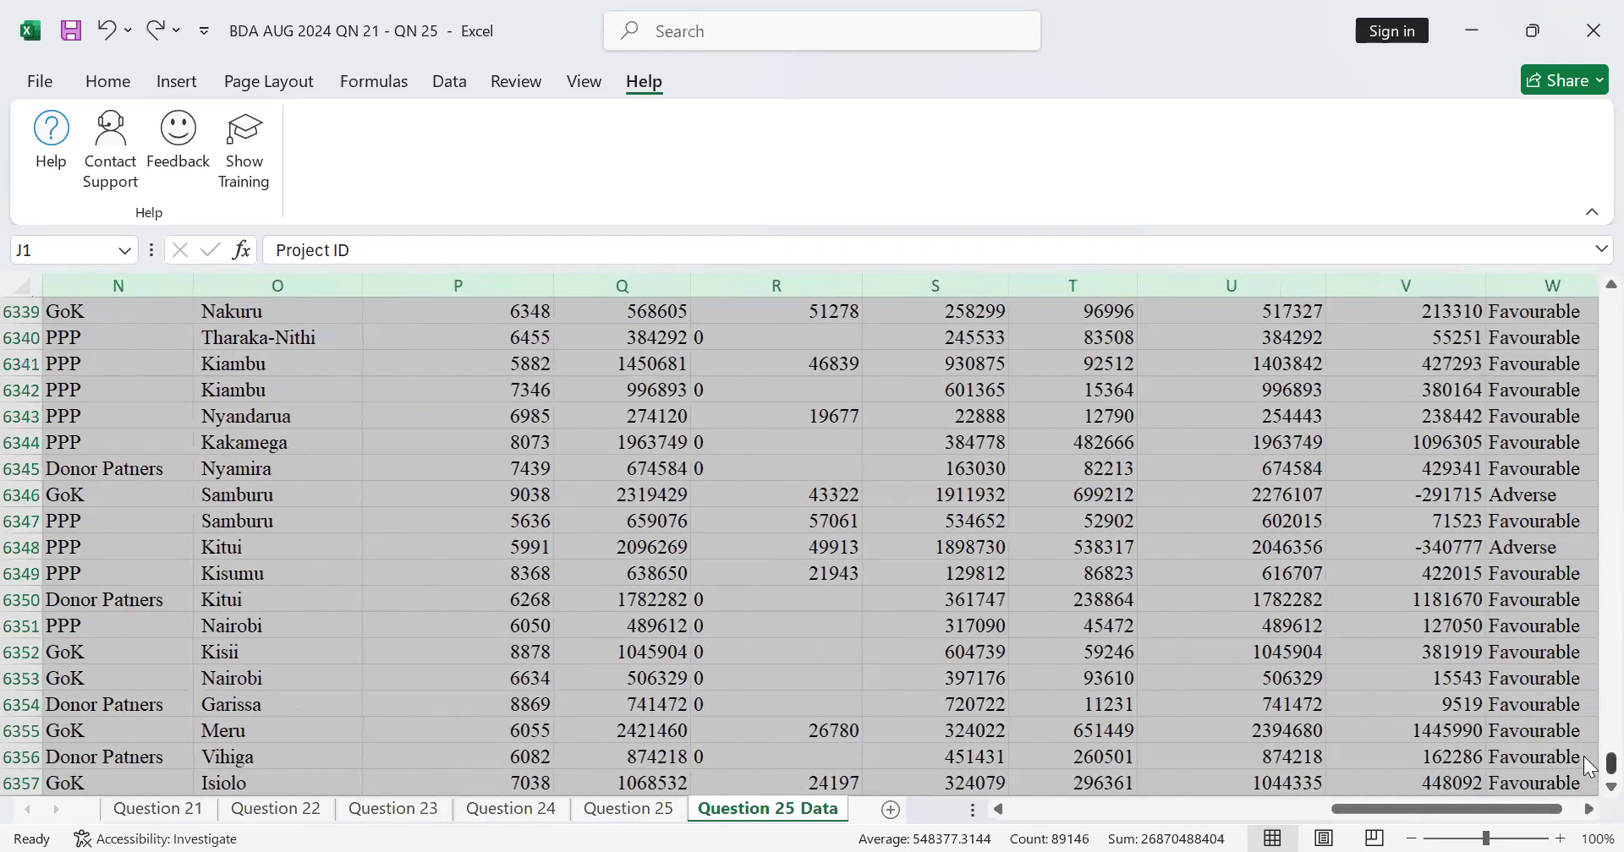
left_click_drag(1585, 758, 1584, 271)
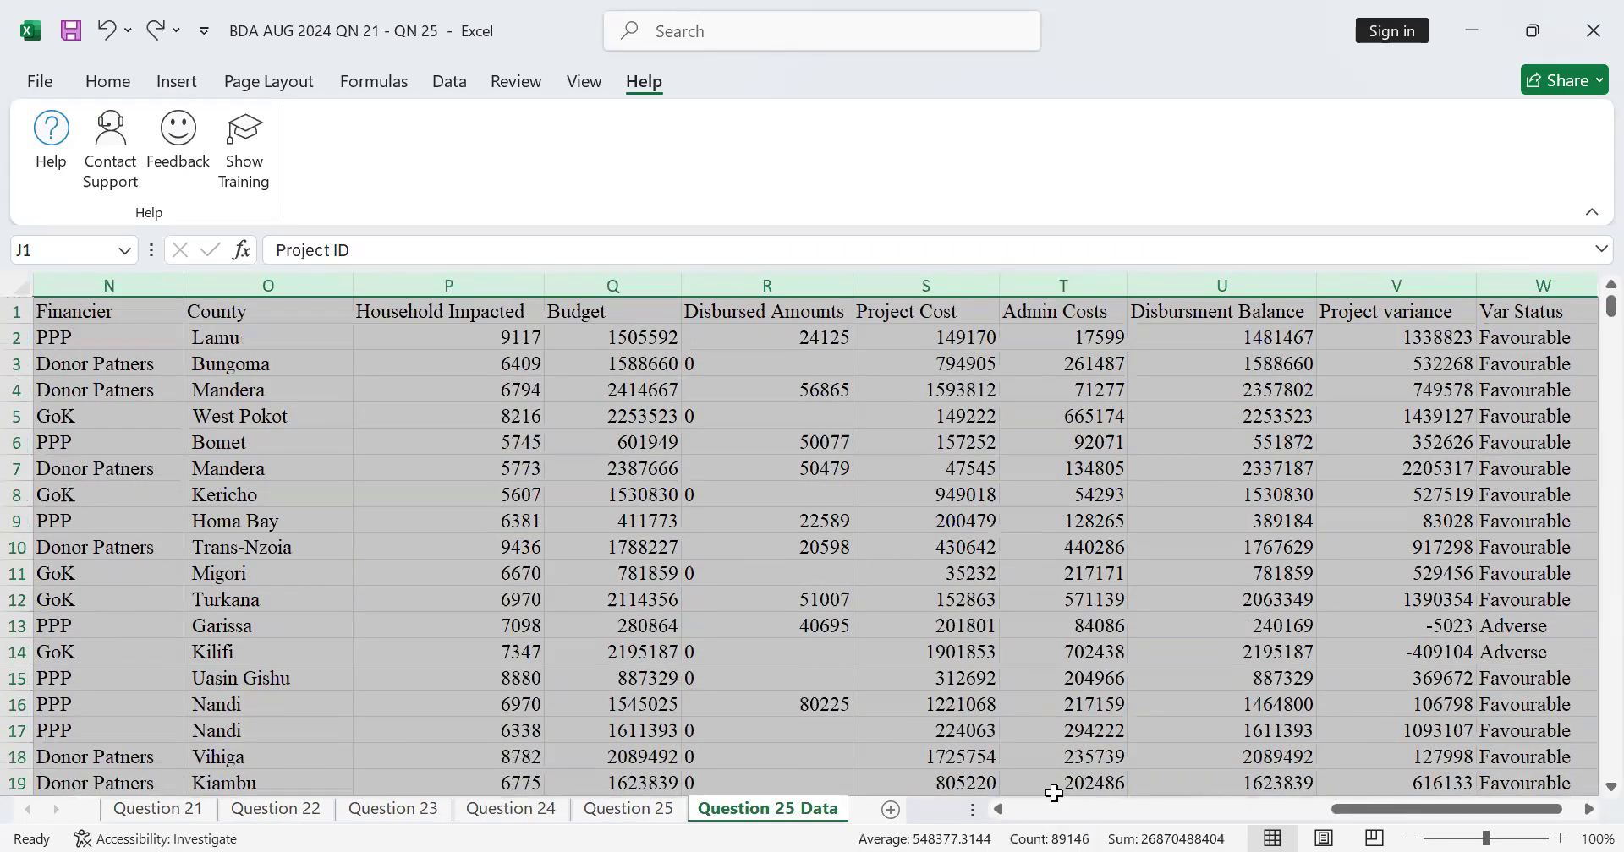
left_click_drag(1351, 812, 1025, 808)
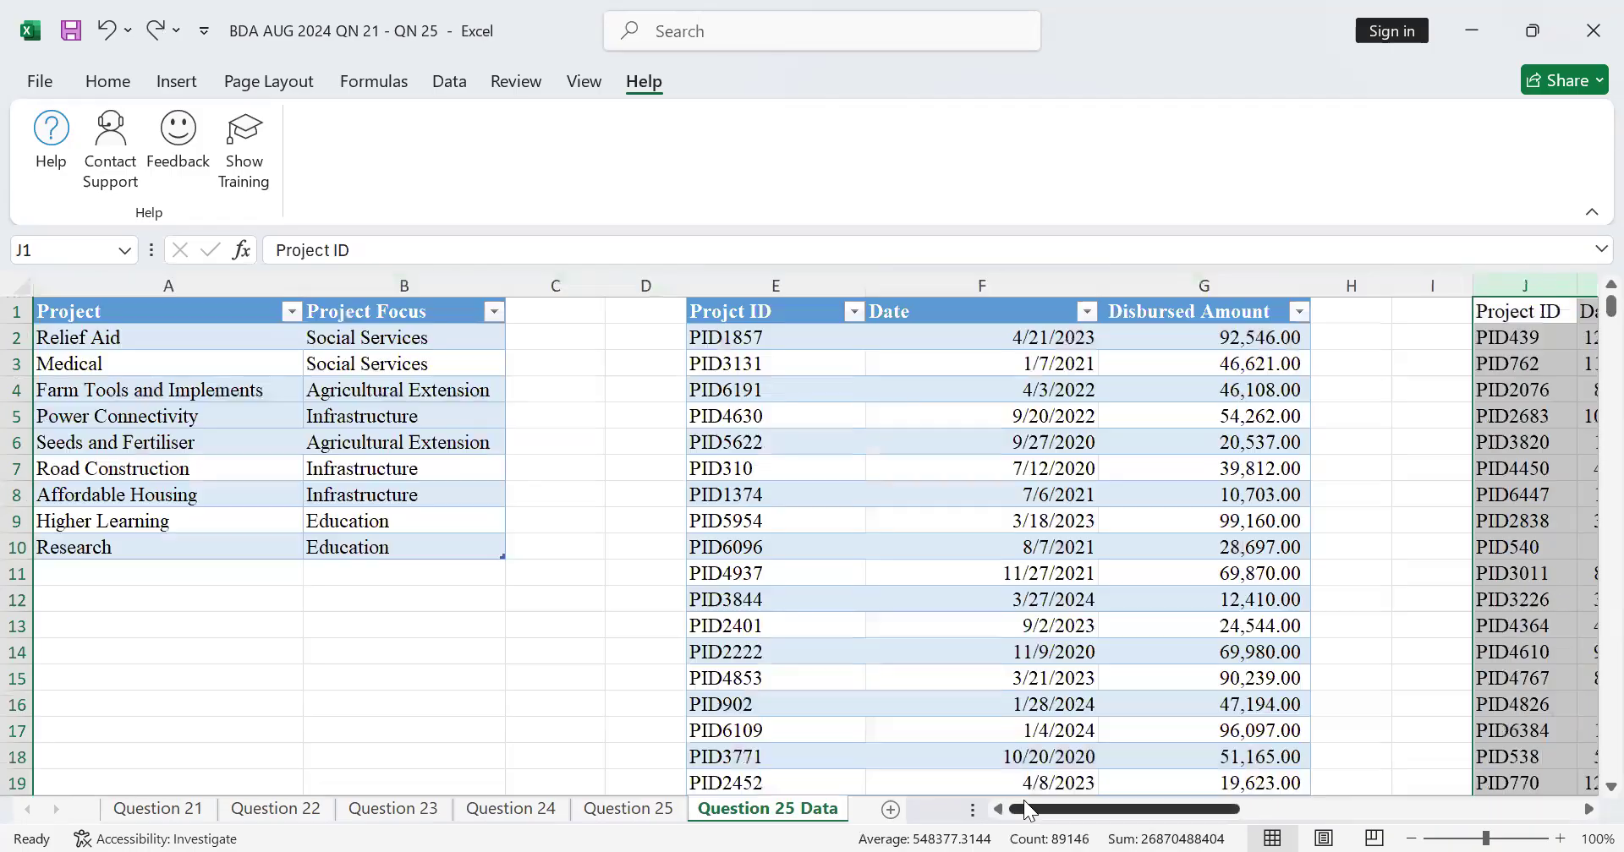
Select only the project records with their headers, from Project ID in J1 to the last Var Status entry in W6367
left_click(1587, 810)
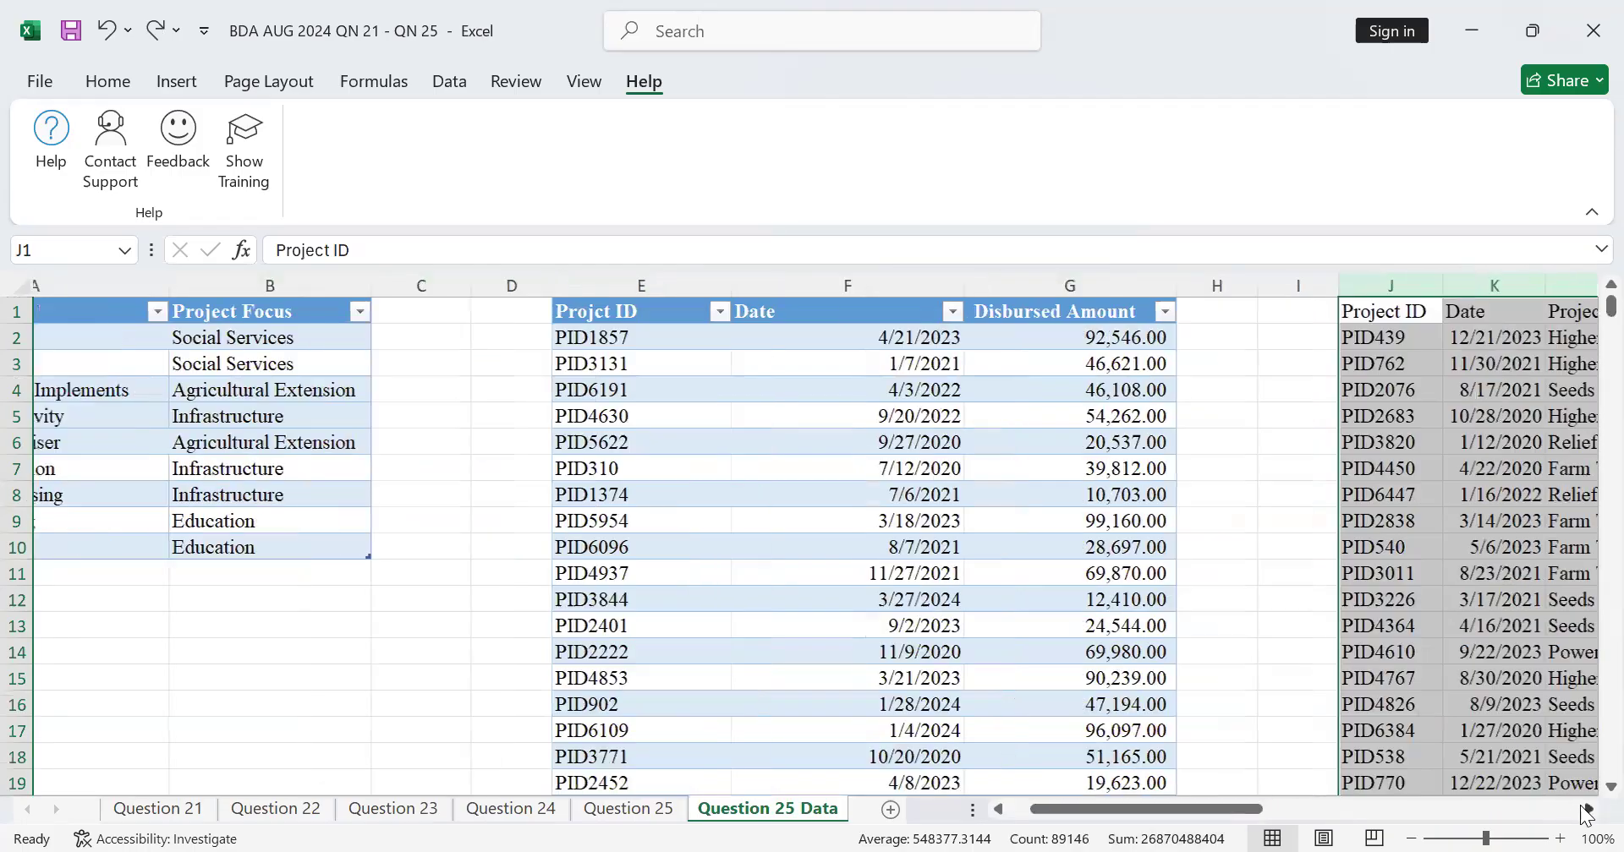
left_click(1587, 810)
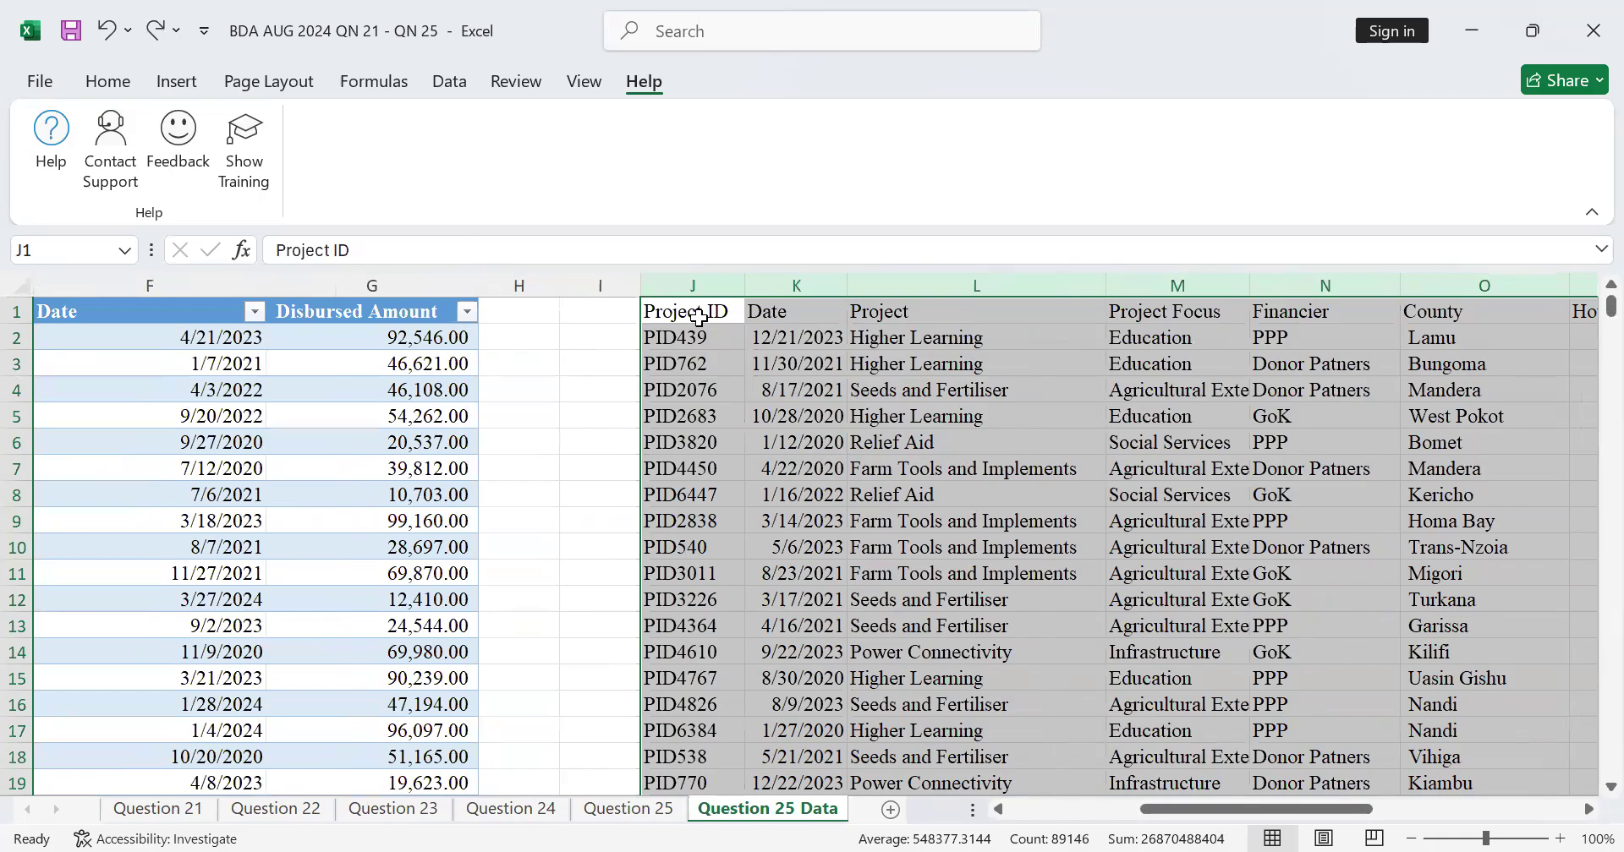
left_click(698, 317)
left_click_drag(697, 317, 1353, 312)
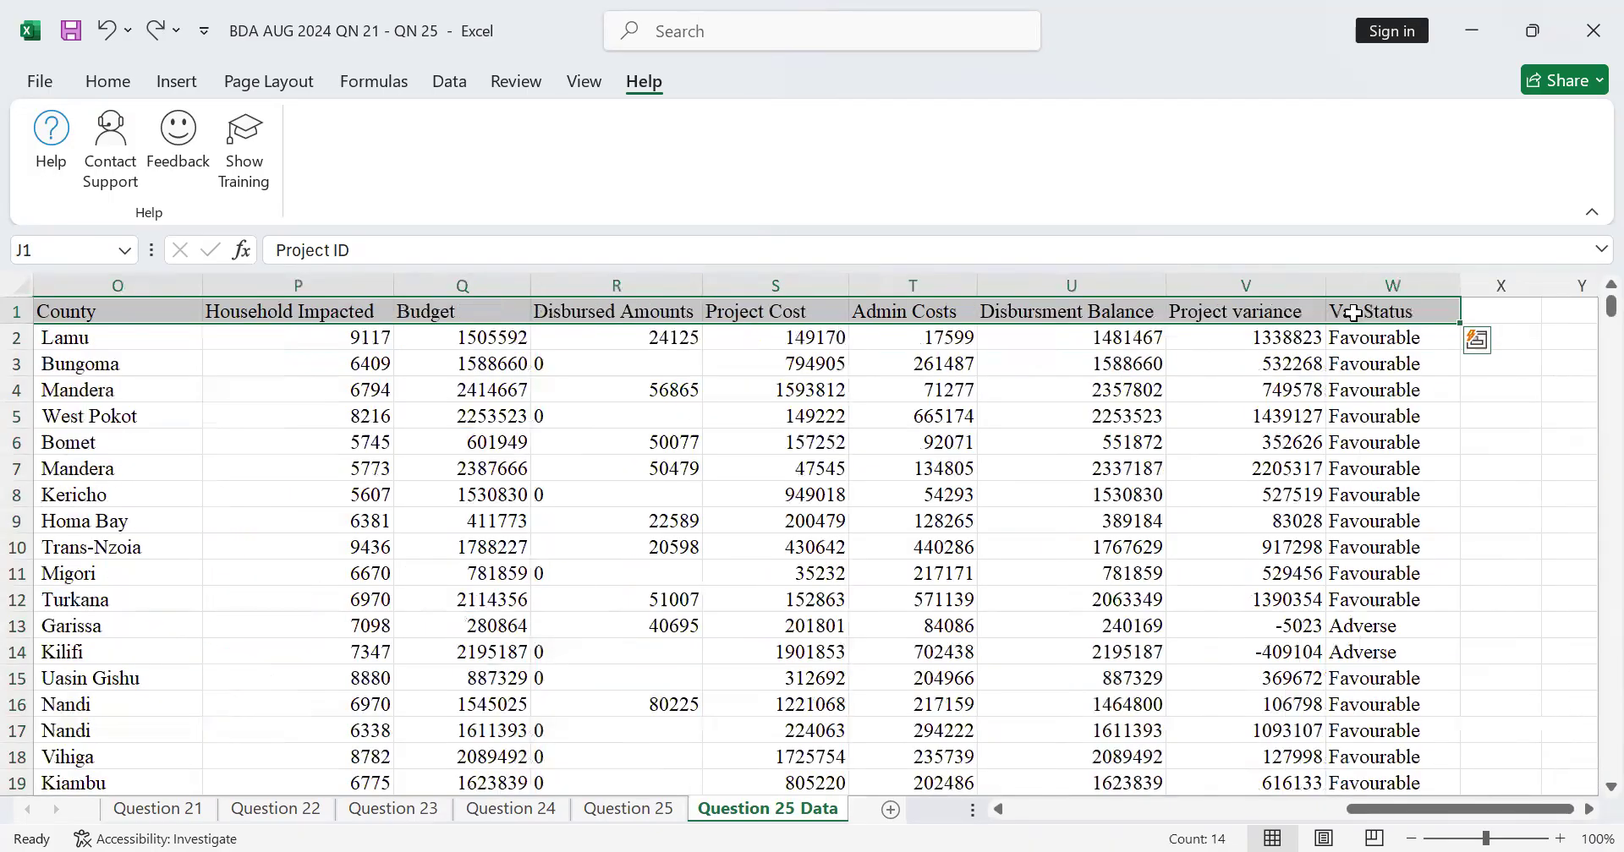
key("ctrl+shift+Down")
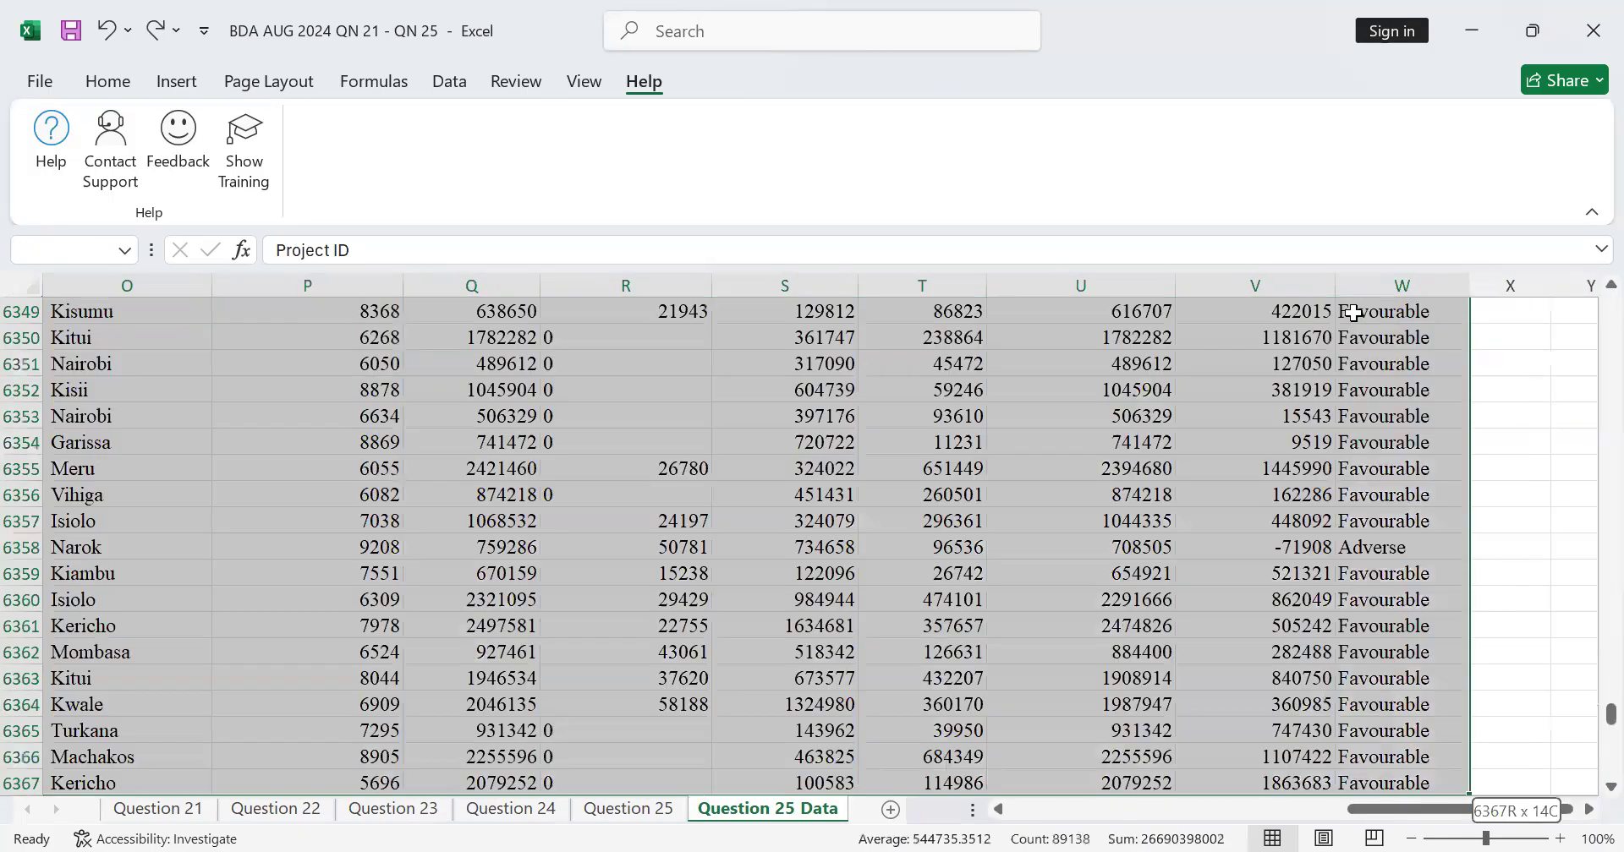
scroll(1581, 627, "down", 1)
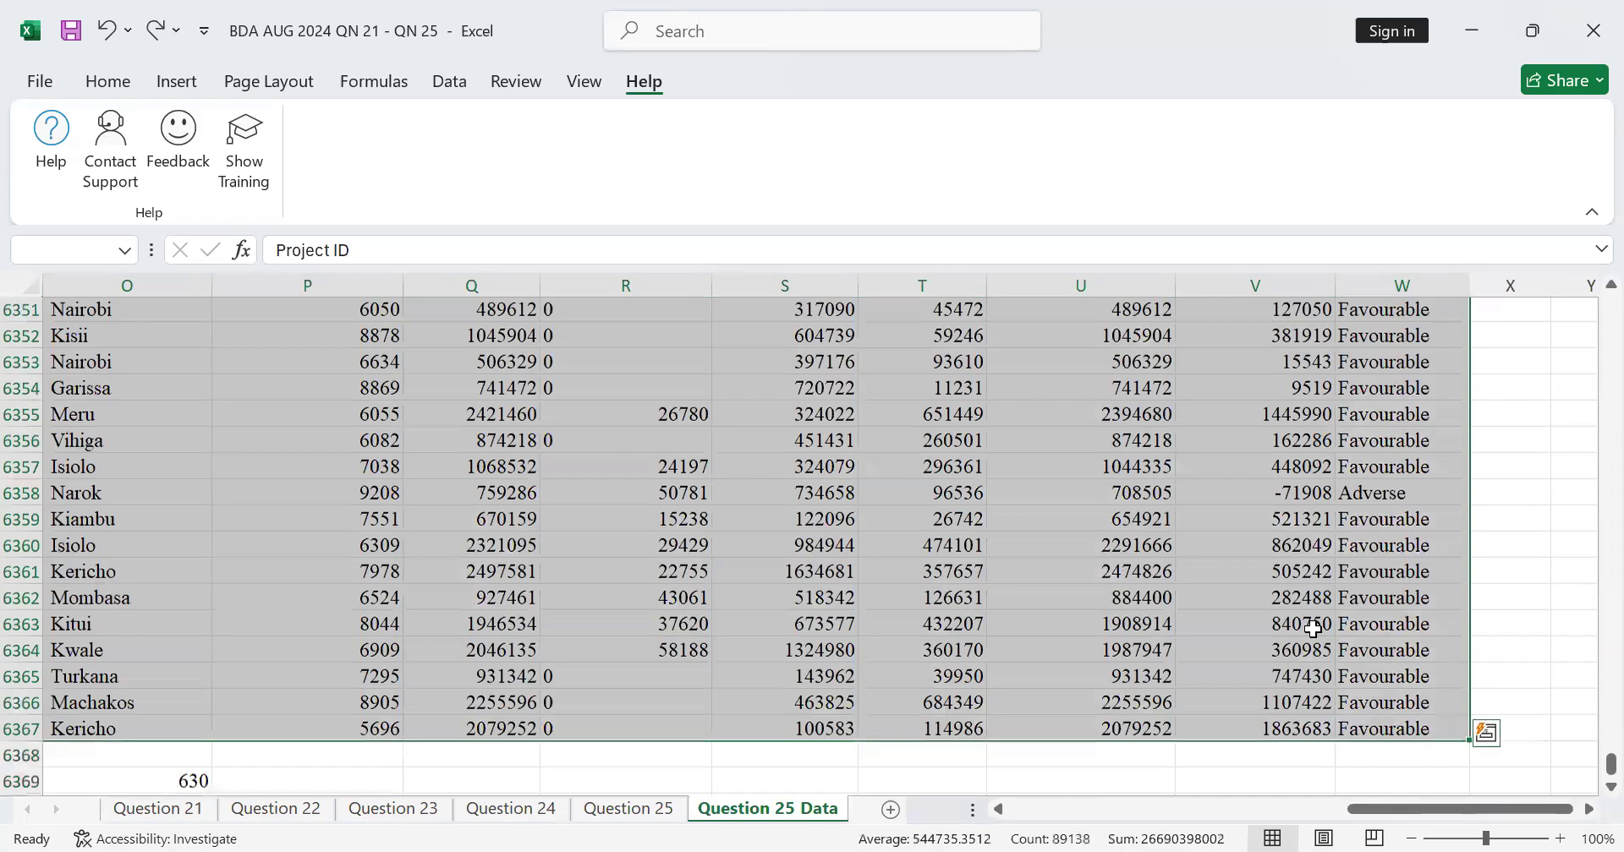
scroll(1257, 568, "down", 2)
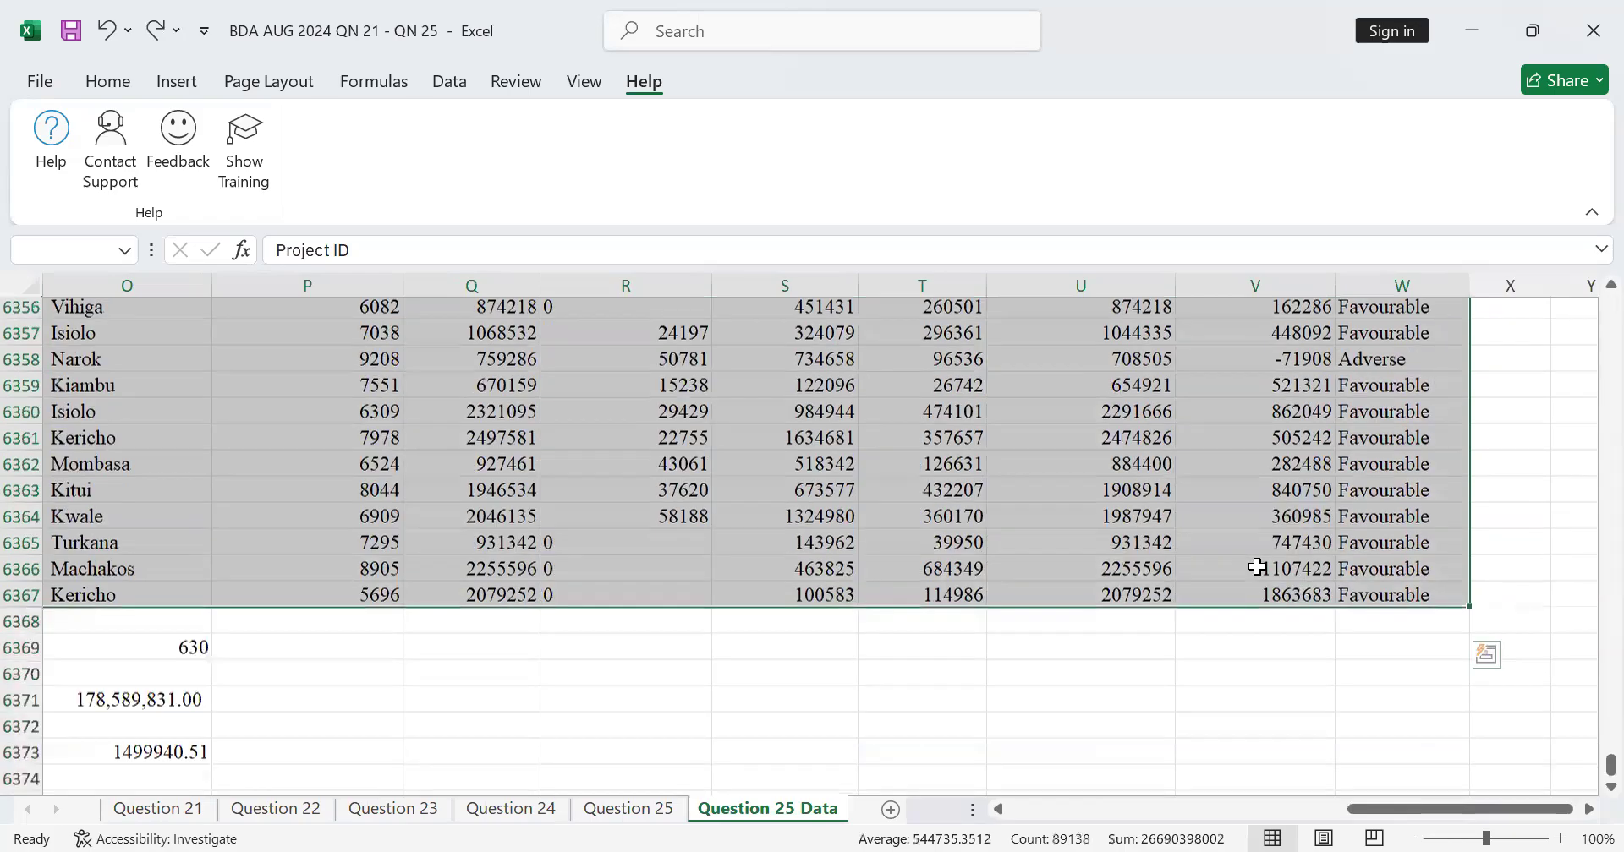
scroll(1256, 568, "up", 3)
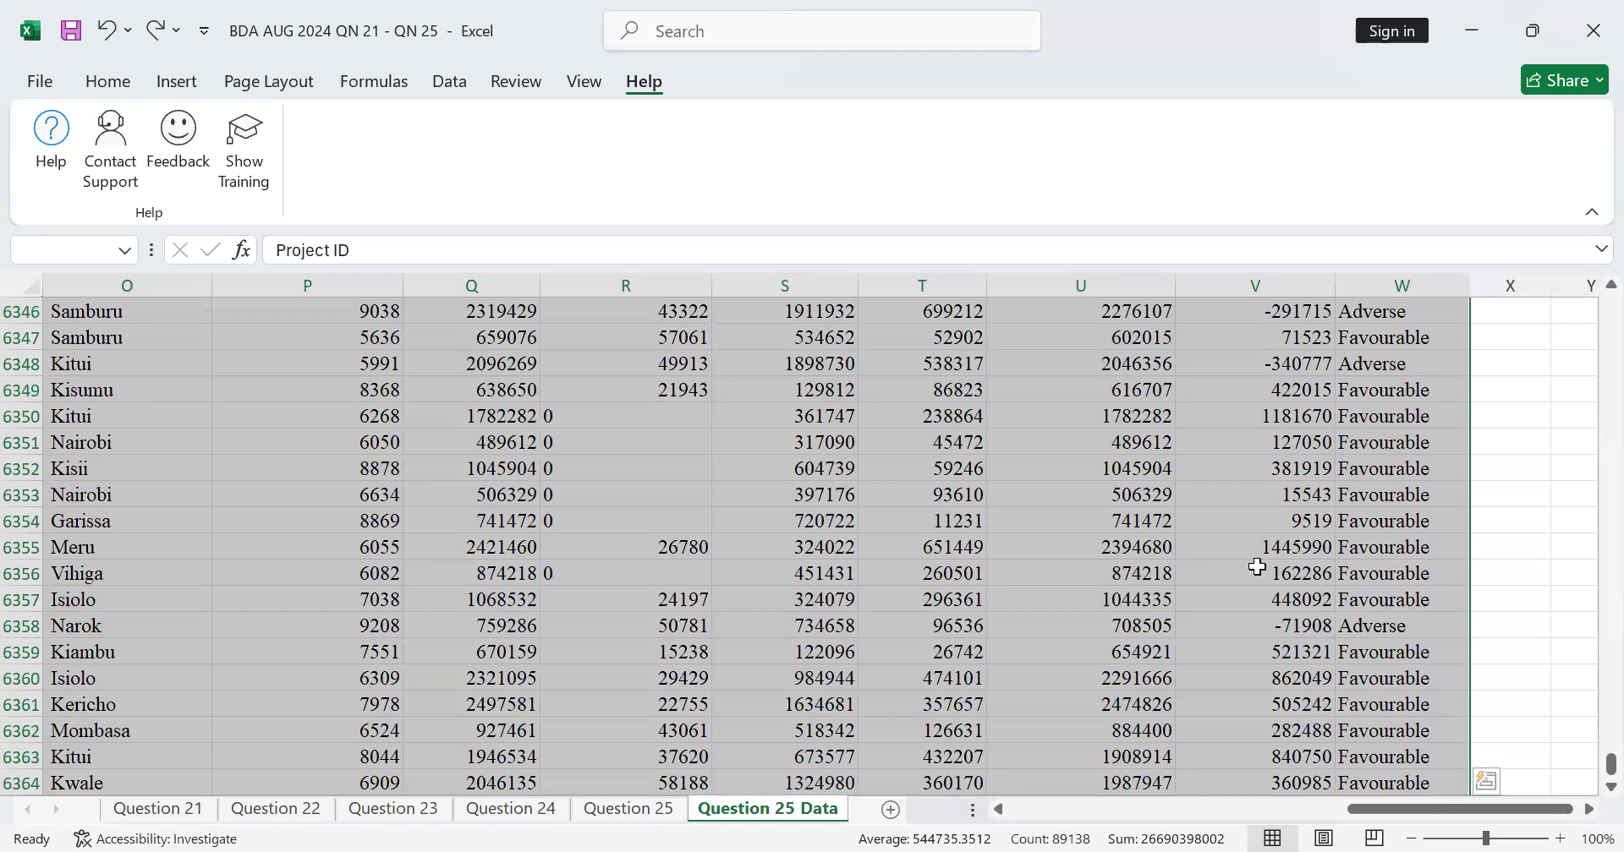
Insert a PivotTable from the selected range J1:W6367 on the existing Question 25 Data worksheet at L6378
left_click(175, 82)
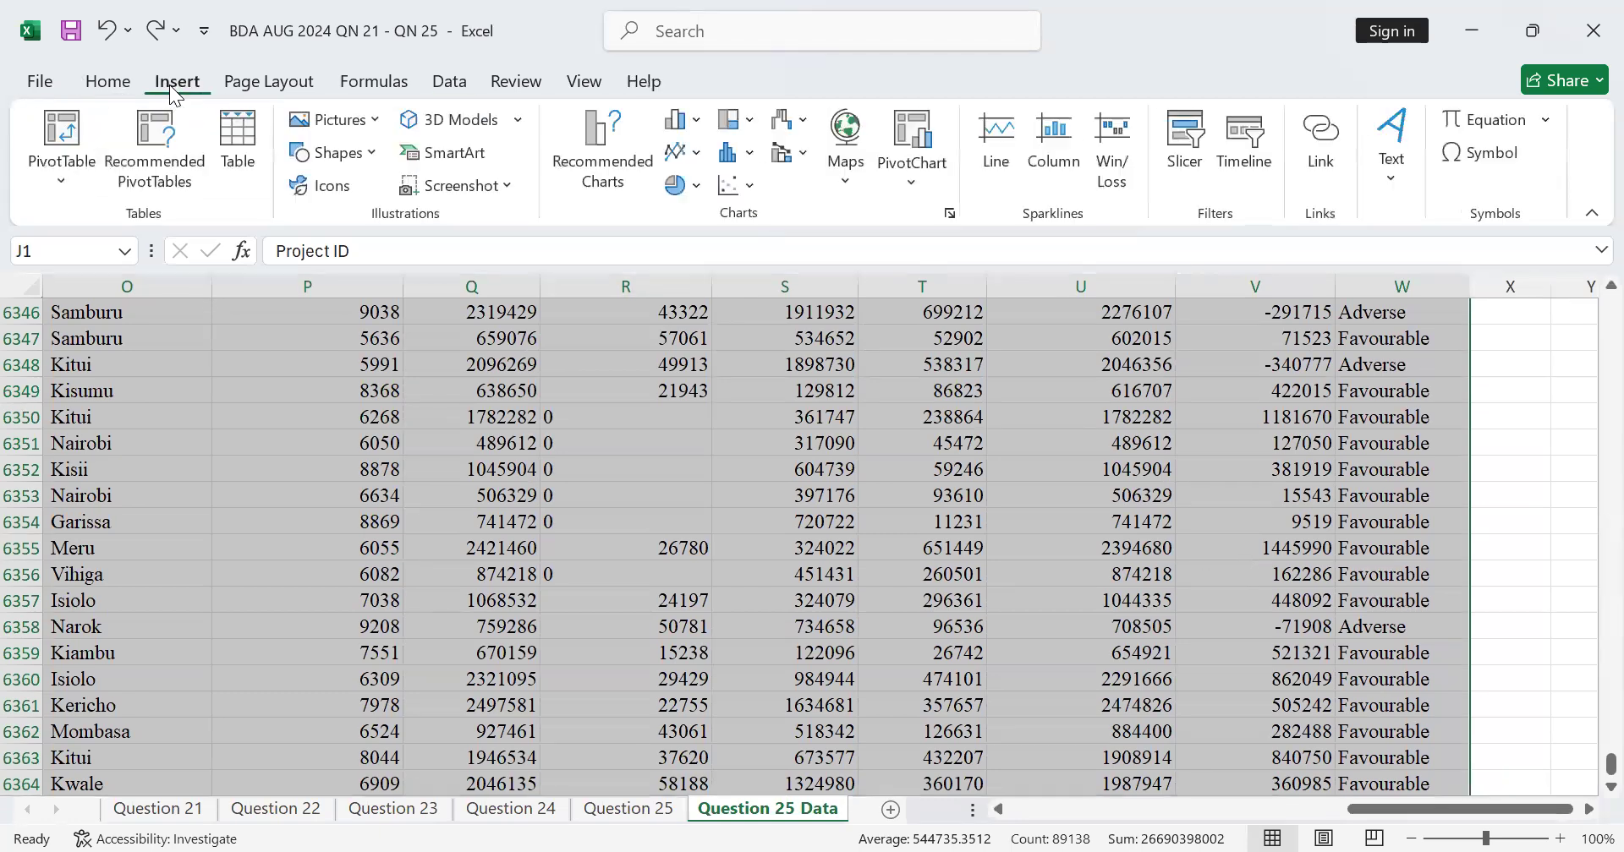
left_click(61, 166)
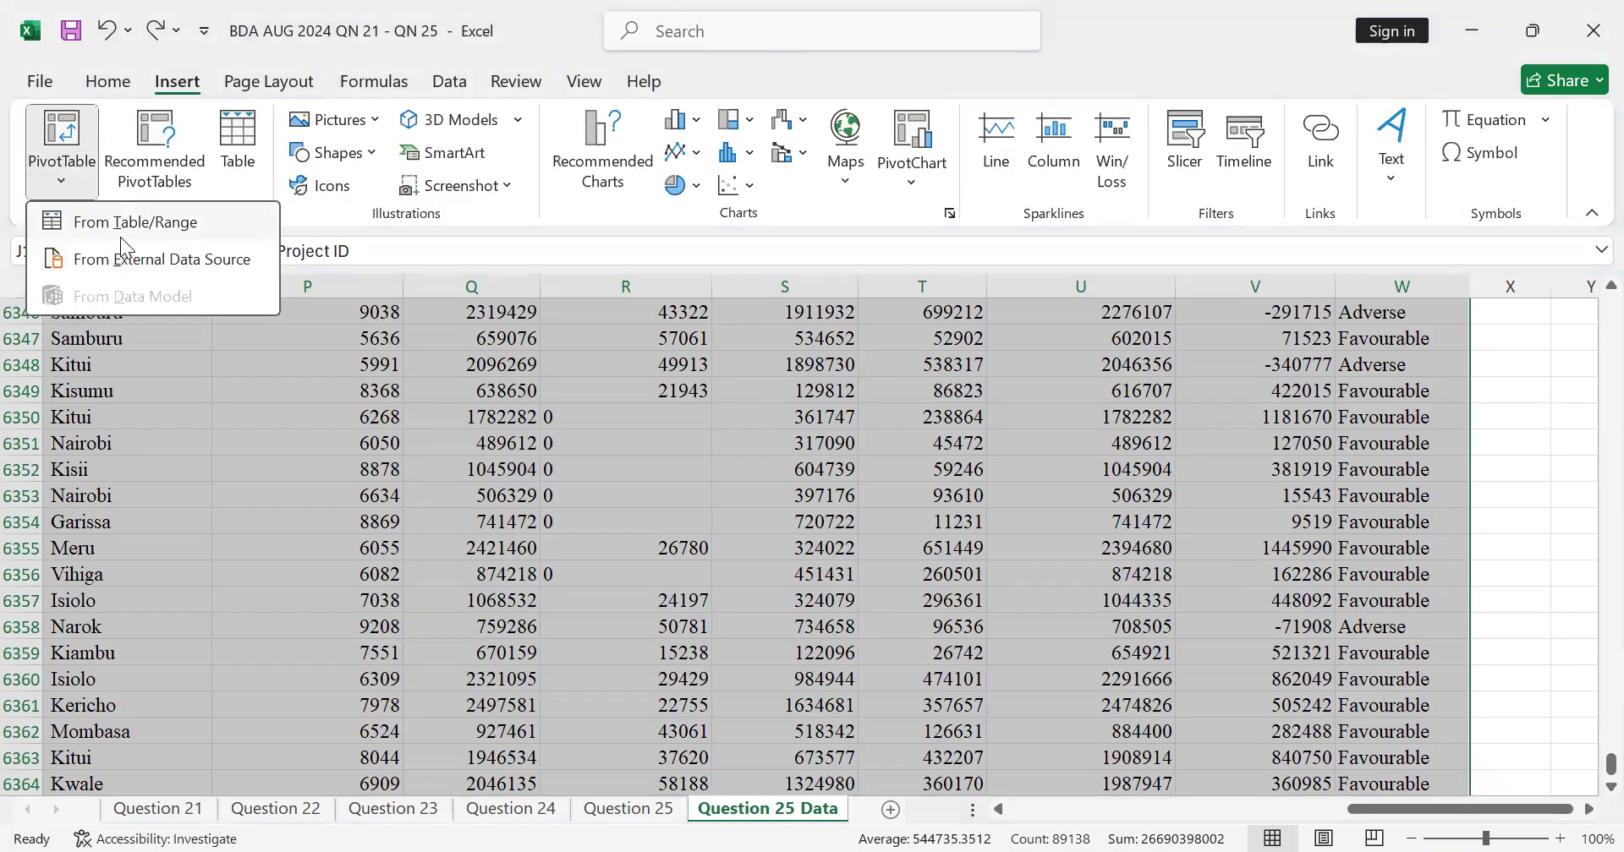
left_click(126, 225)
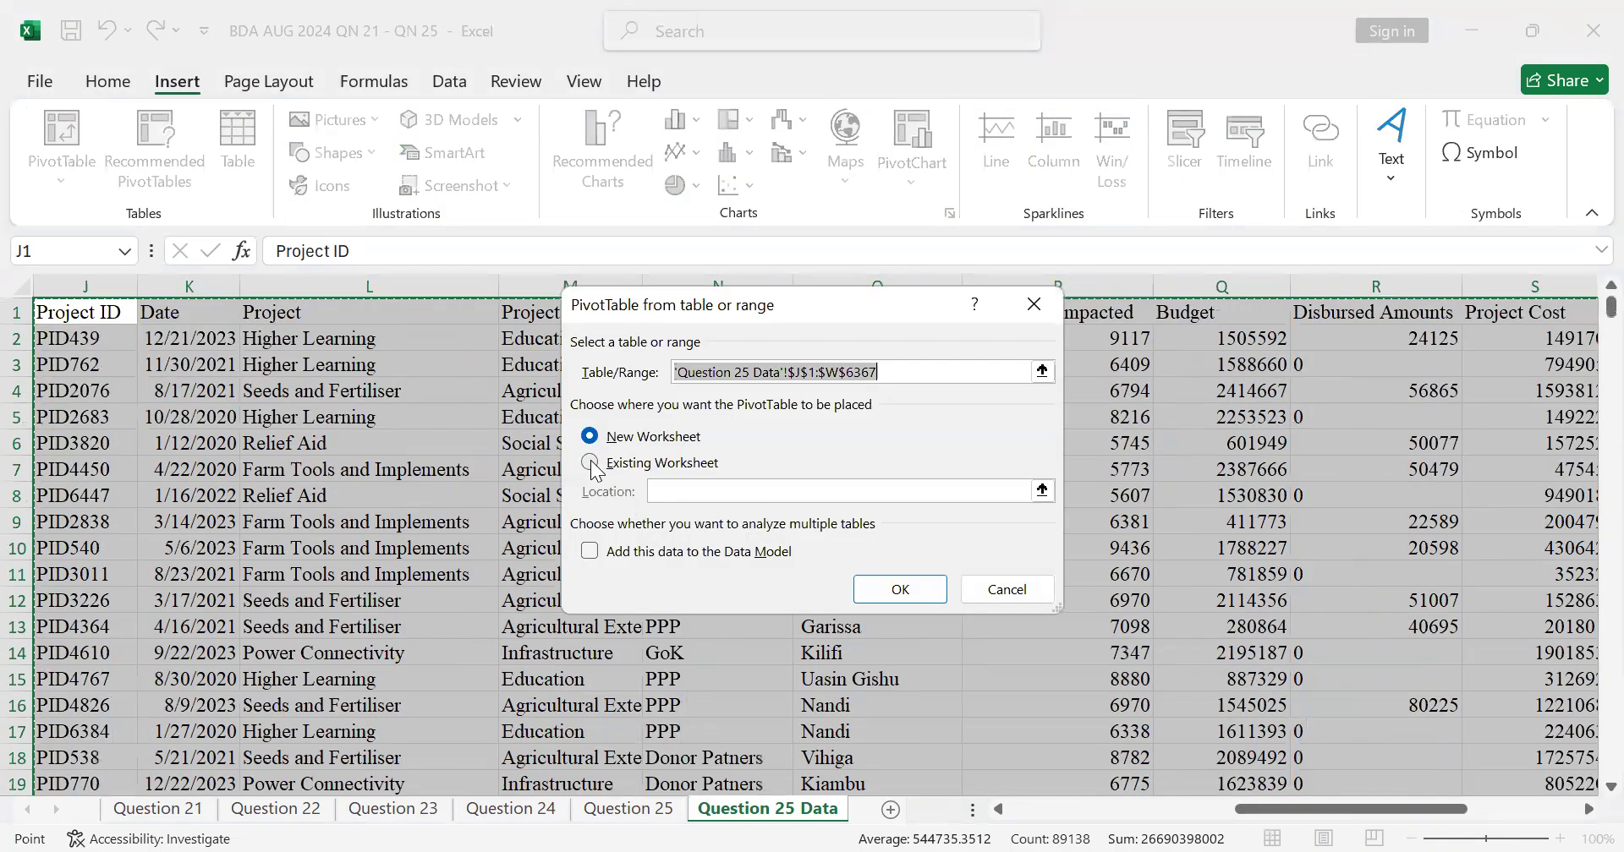
left_click(591, 465)
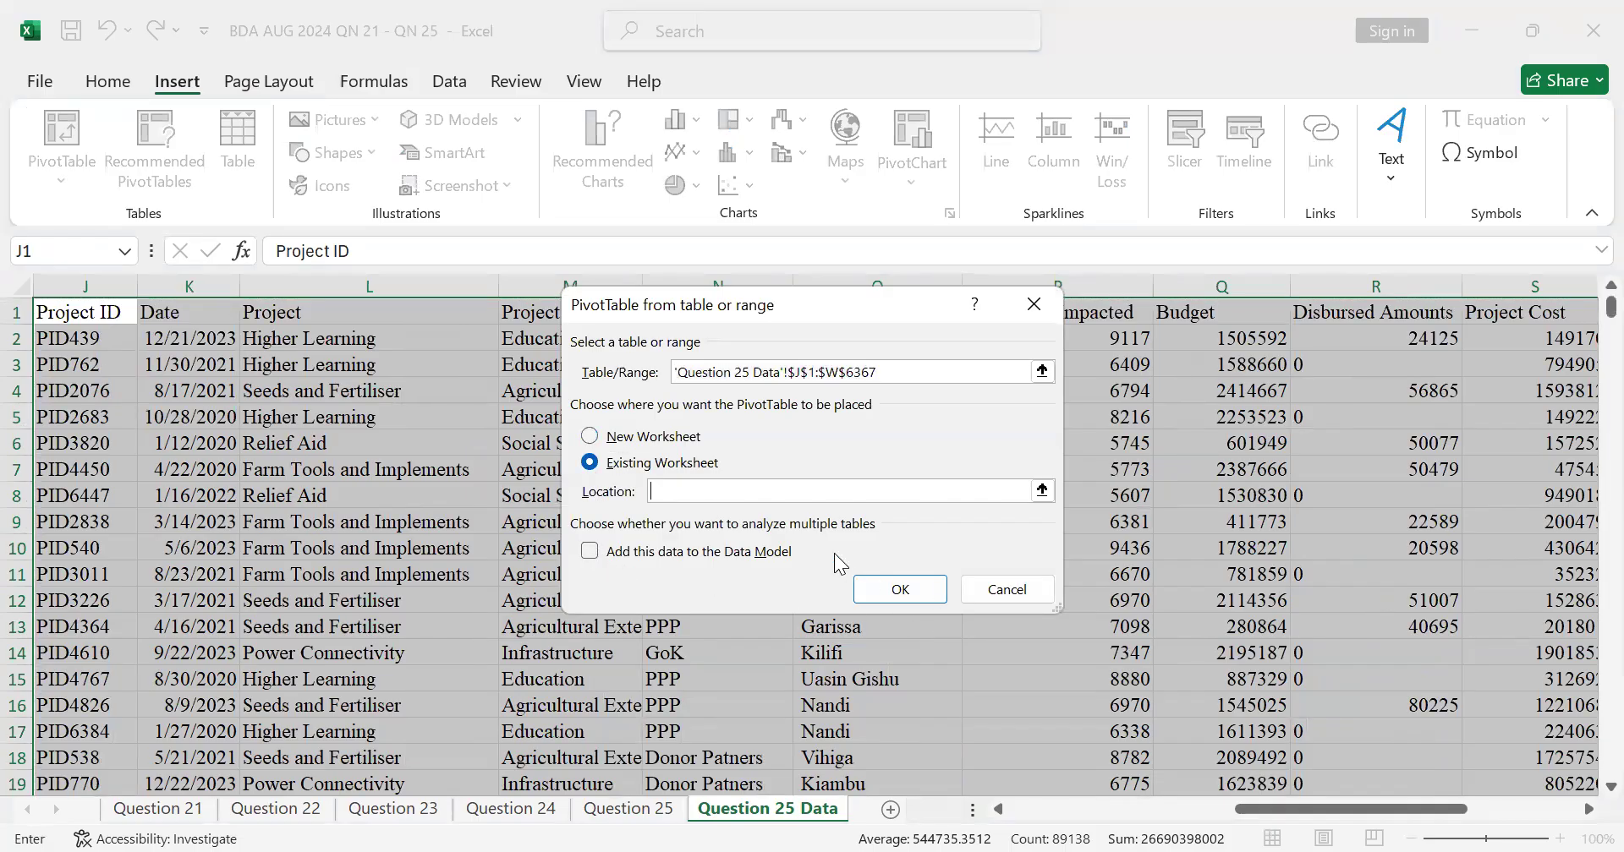
scroll(923, 626, "down", 4)
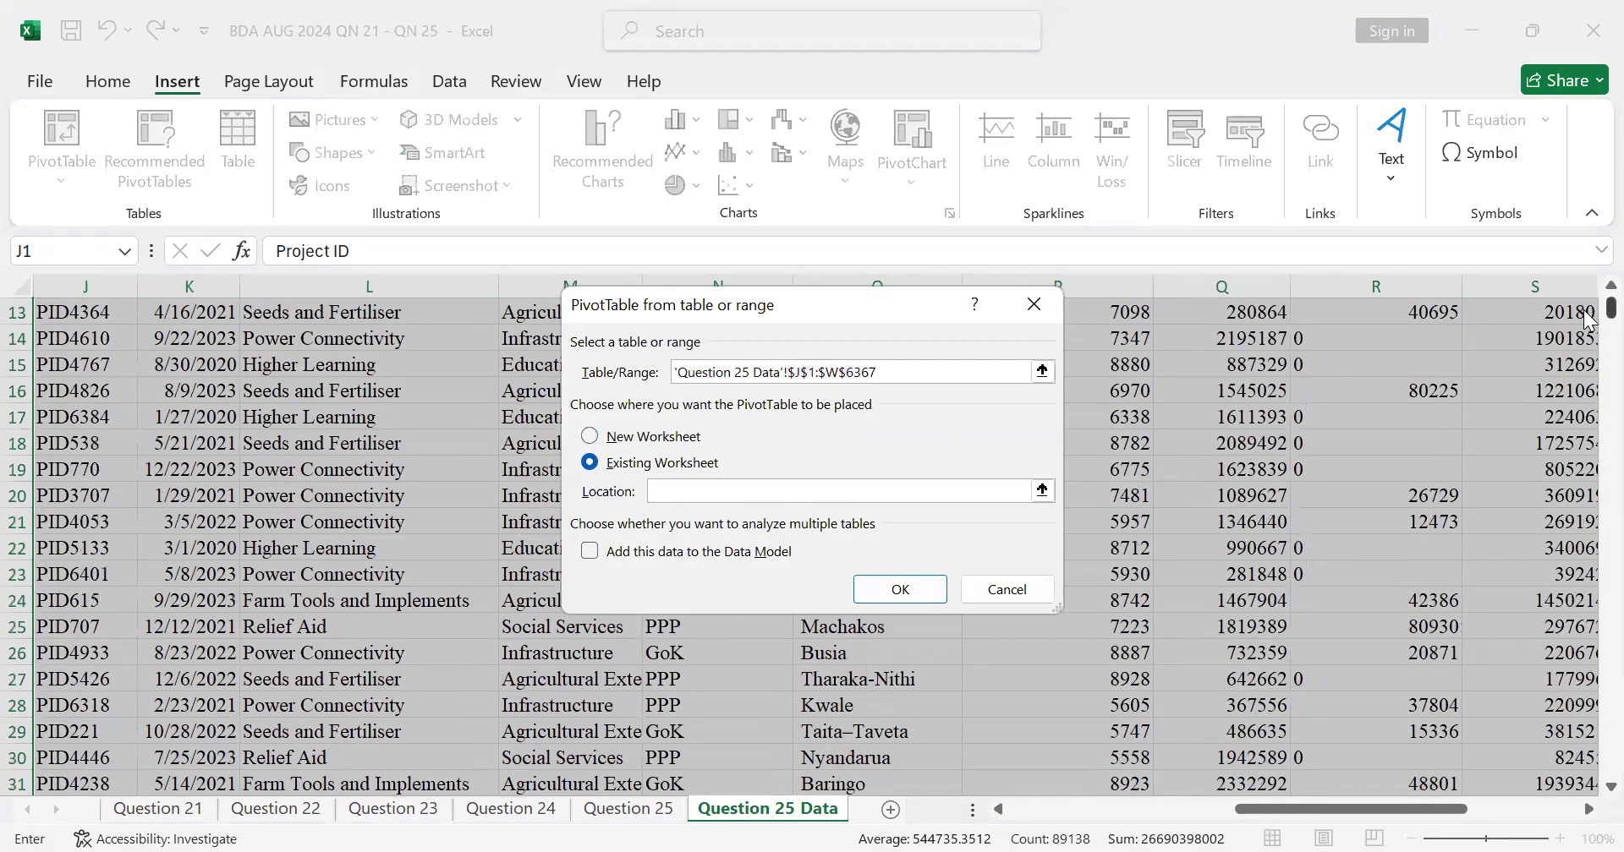
left_click_drag(1586, 315, 1590, 786)
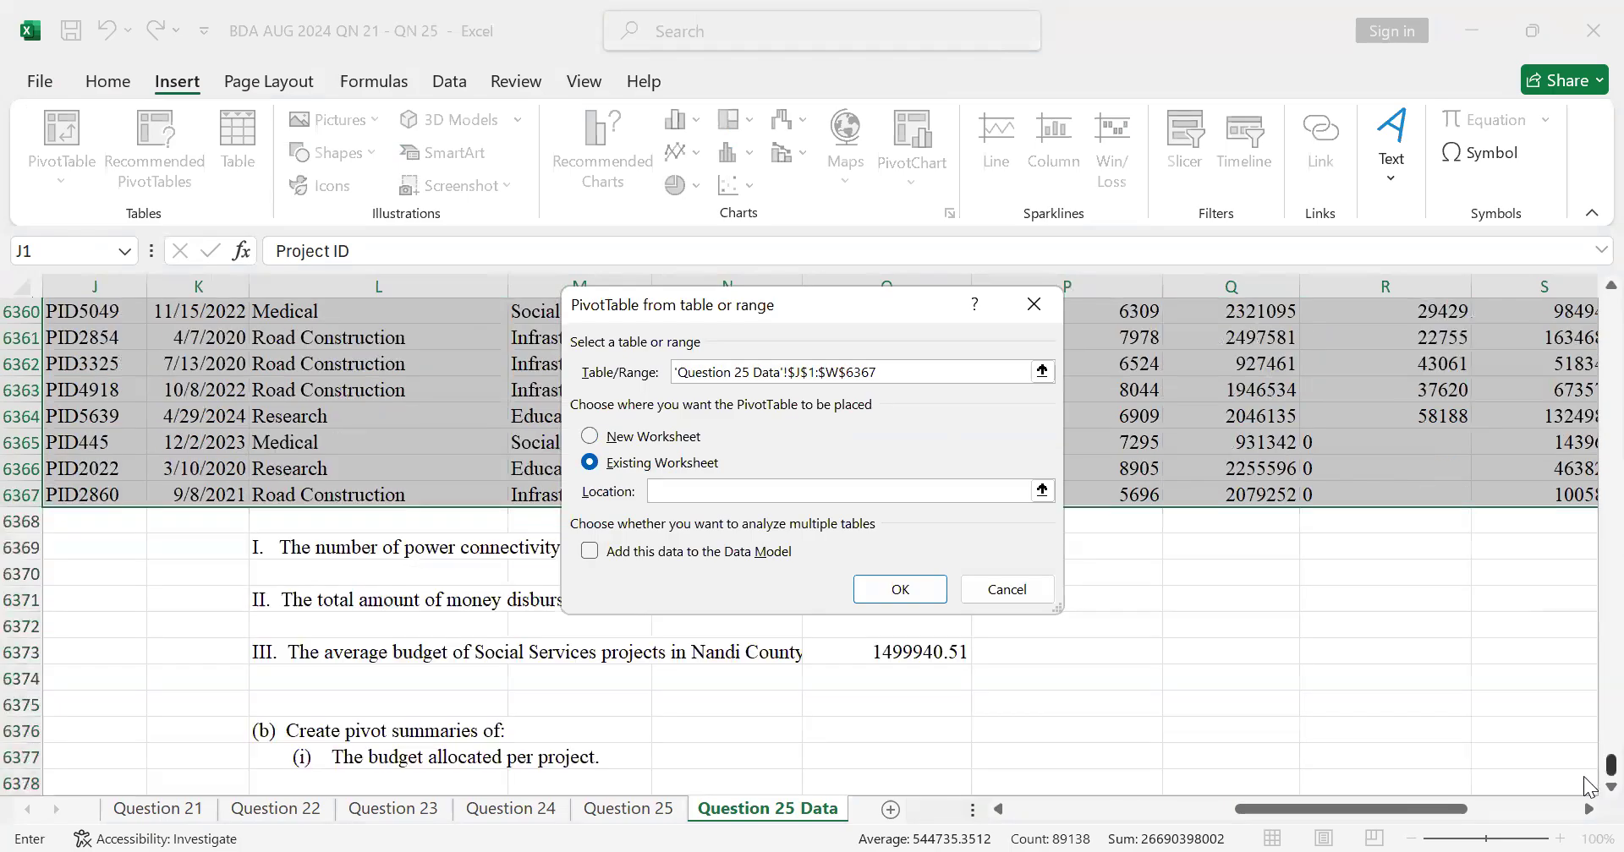
scroll(377, 617, "down", 2)
left_click(355, 625)
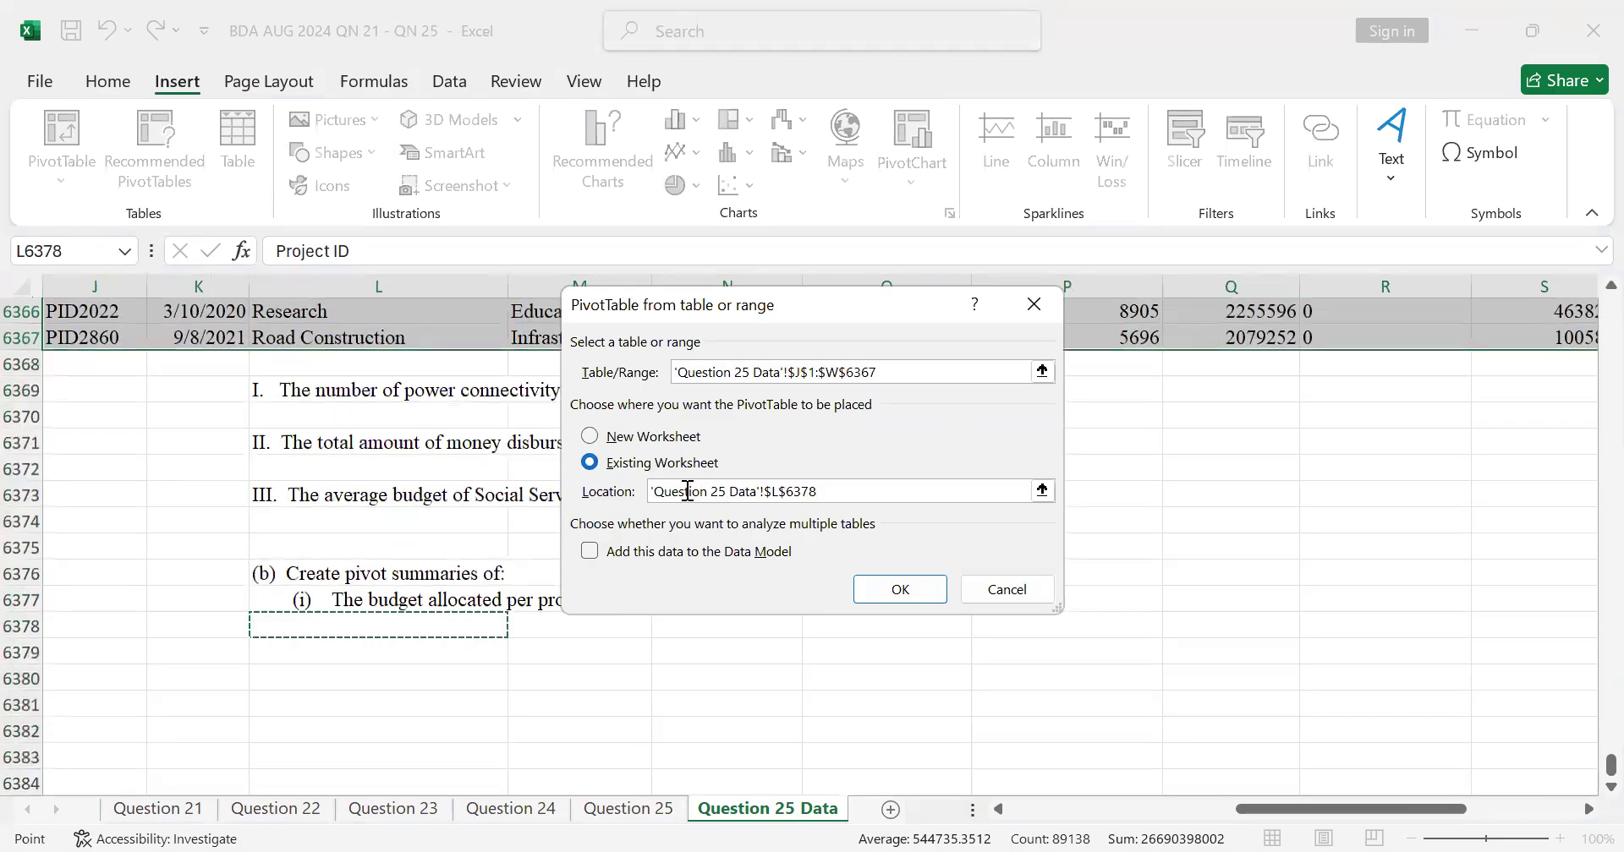
left_click(921, 607)
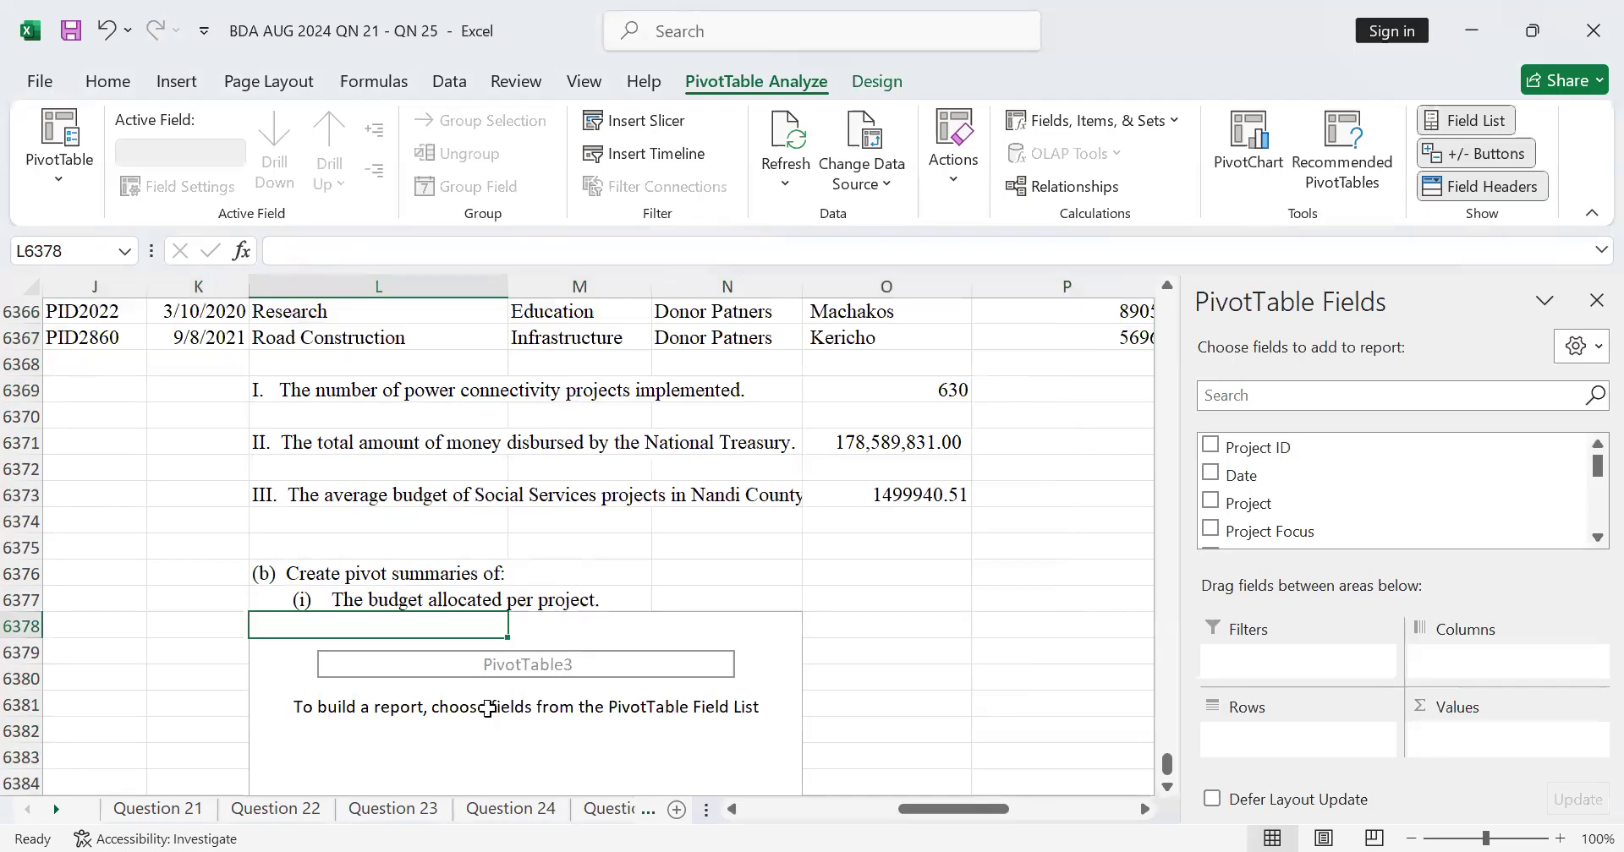
Build the PivotTable with Project in the rows and the sum of Budget in the values
left_click_drag(1212, 514, 1269, 747)
scroll(1586, 518, "down", 5)
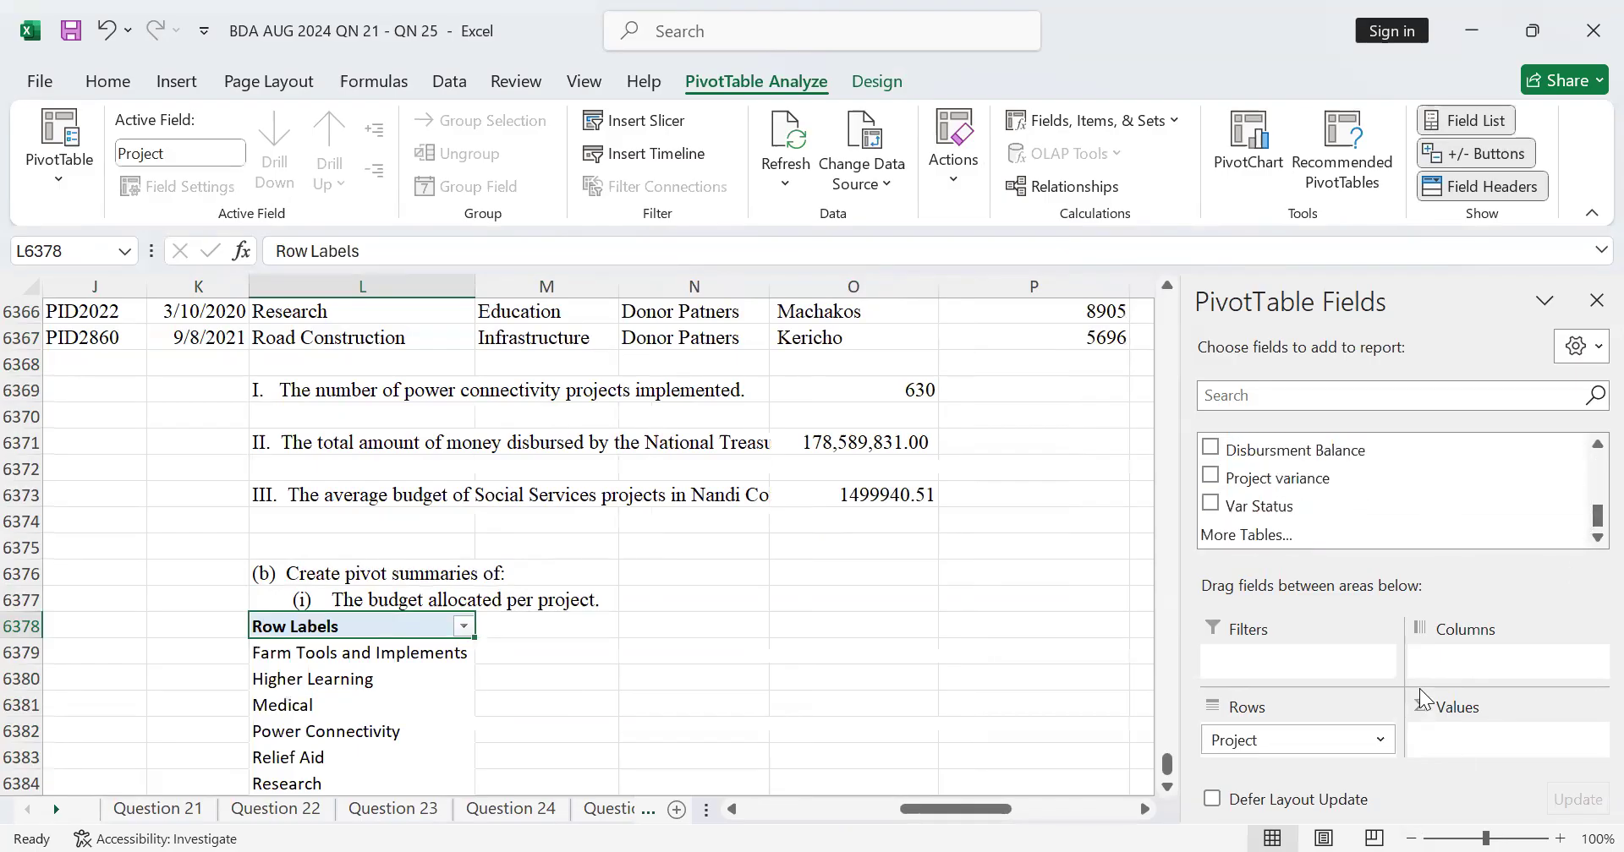
scroll(1237, 509, "up", 3)
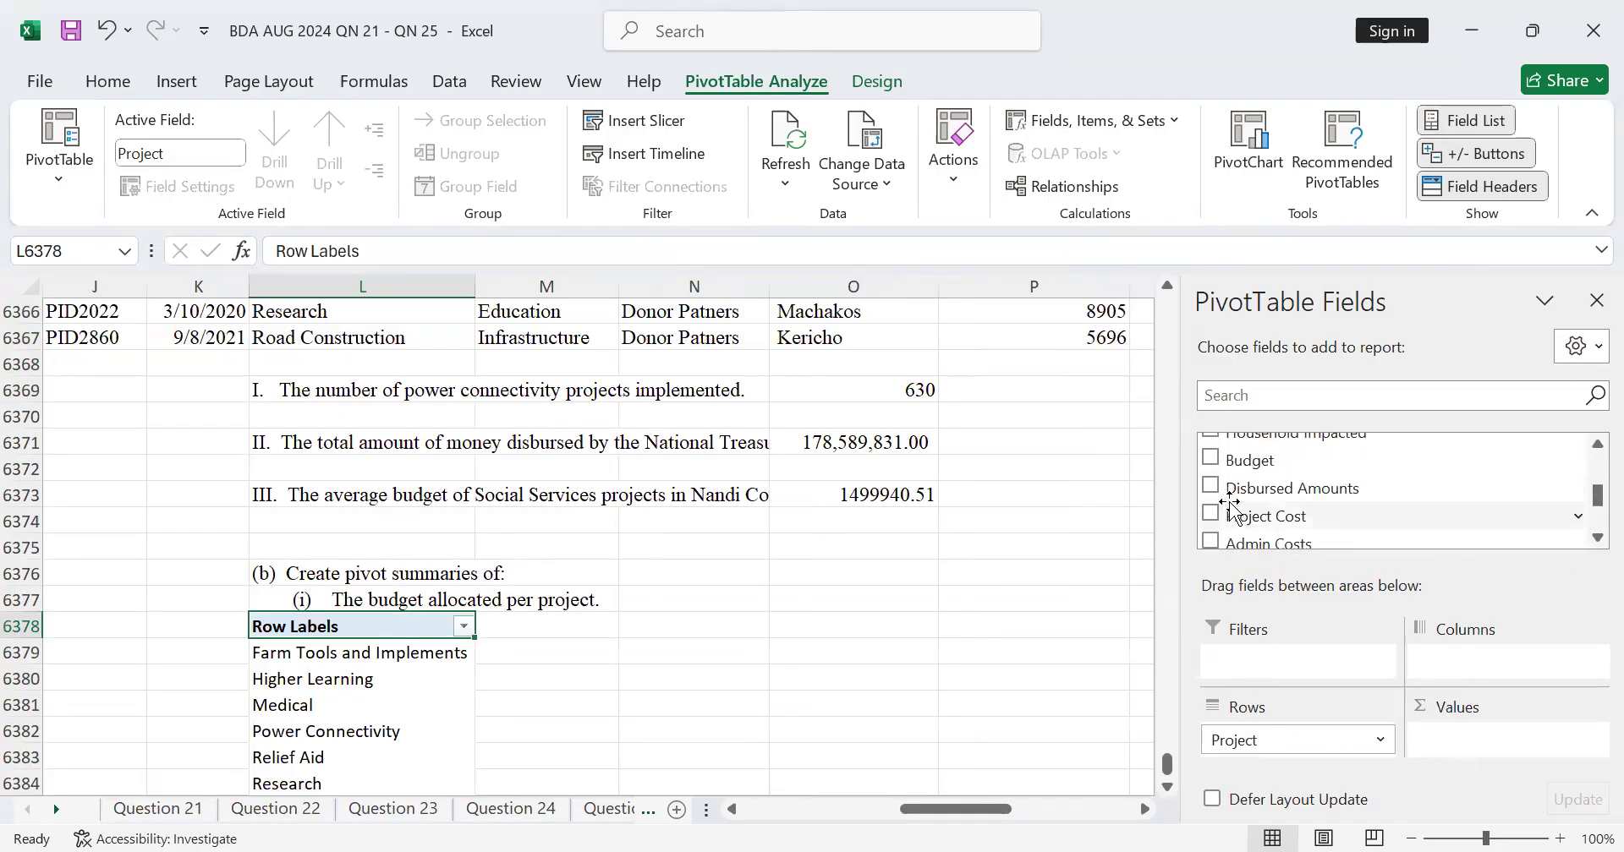
left_click_drag(1211, 463, 1488, 742)
scroll(651, 548, "down", 1)
scroll(651, 548, "down", 5)
scroll(636, 517, "up", 2)
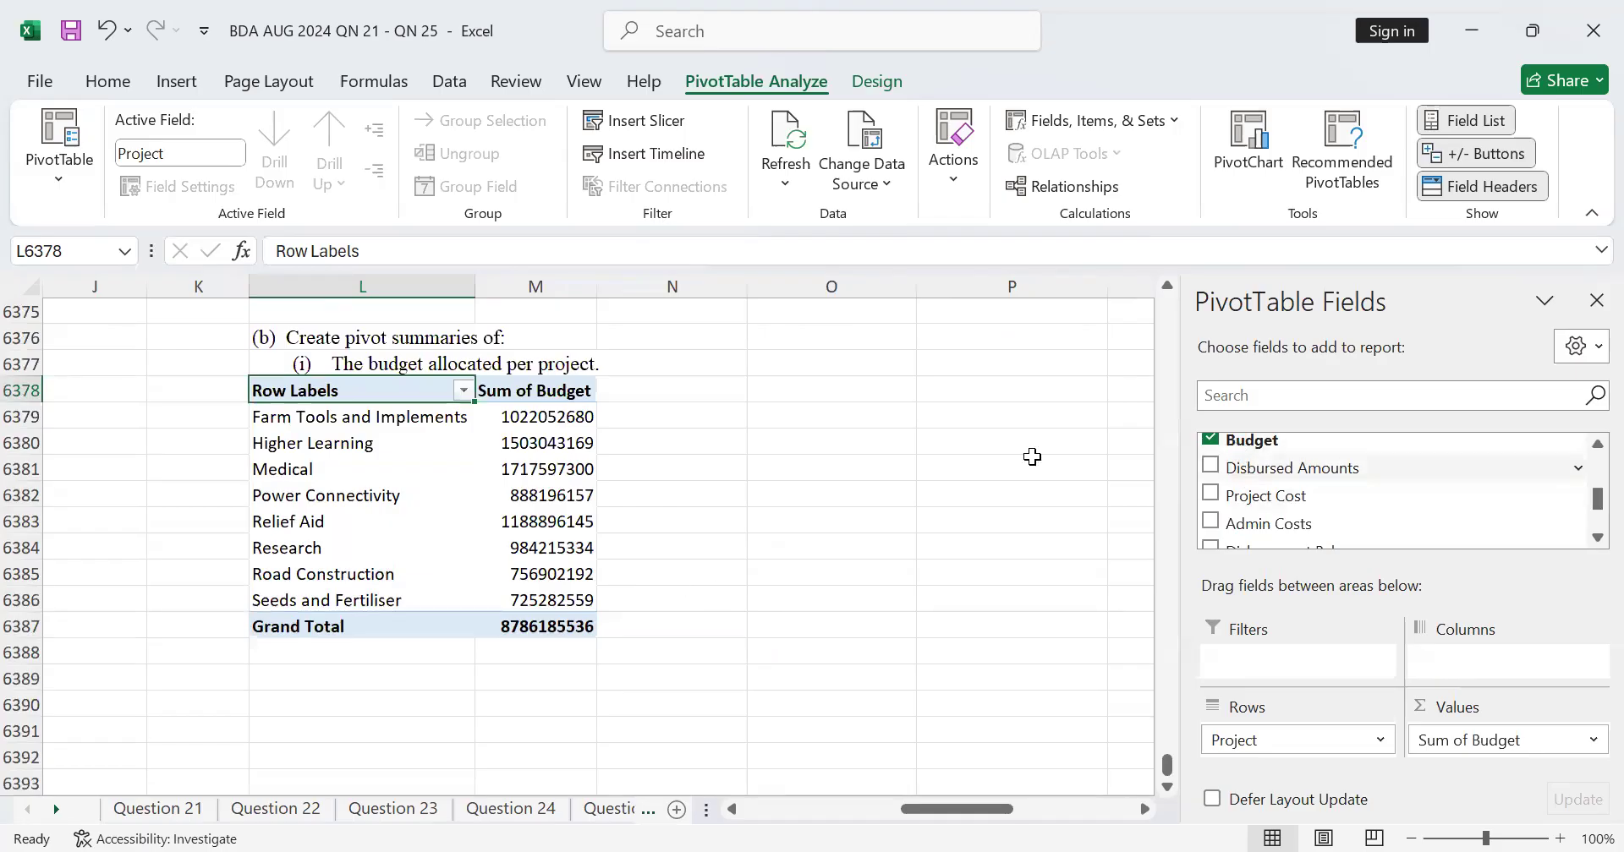
scroll(474, 736, "down", 3)
scroll(471, 715, "up", 3)
scroll(323, 588, "down", 1)
Link cell L6389 to part (b)(ii), "The amounts disbursed per project focus item.", on the Question 25 sheet
left_click(325, 599)
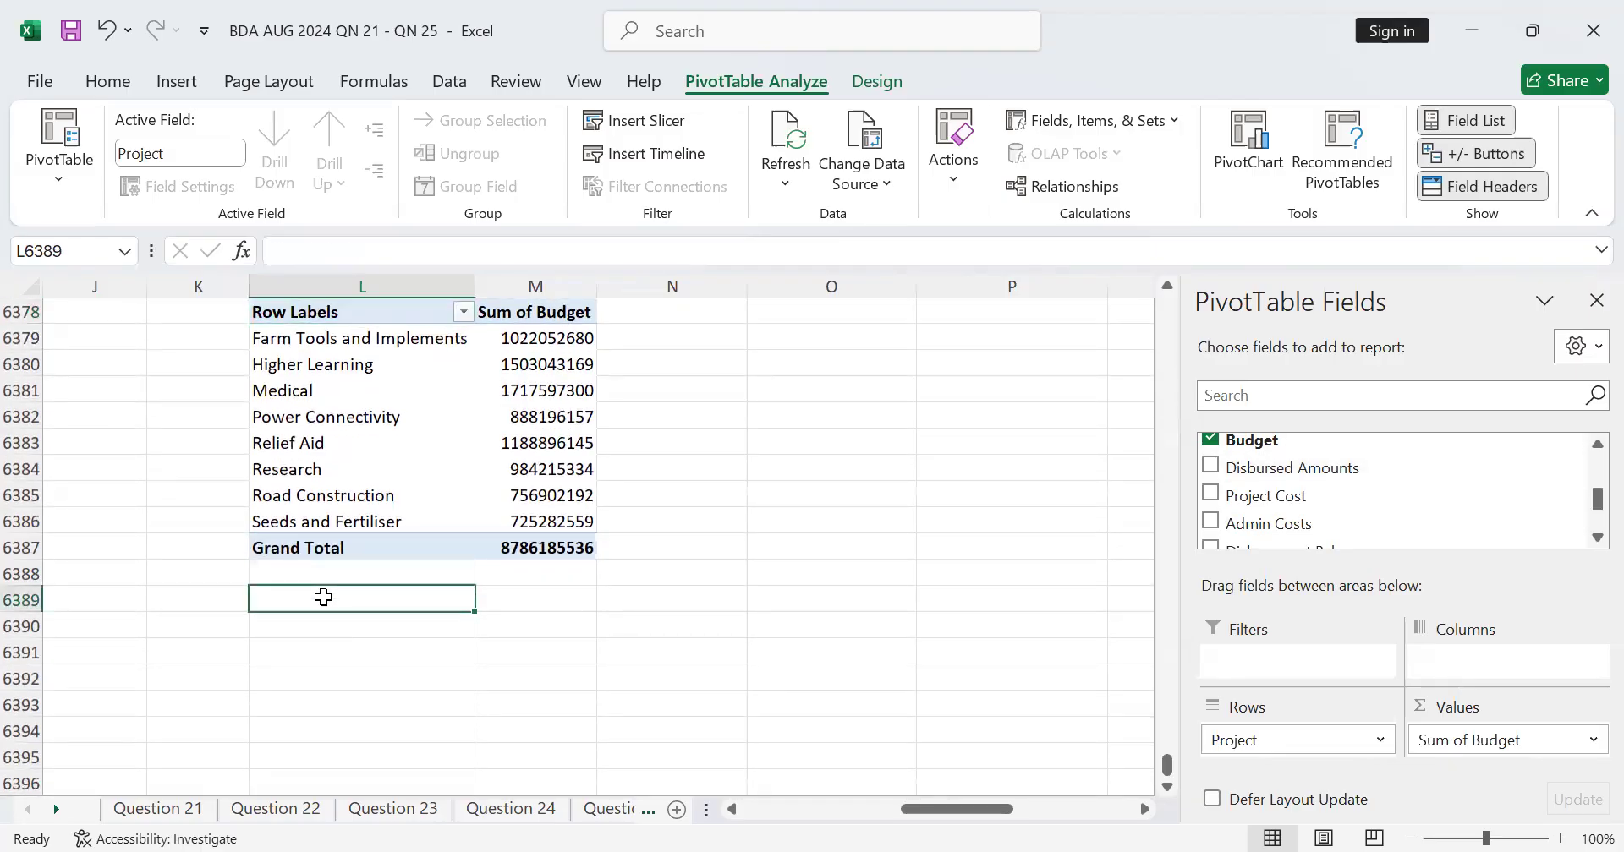
scroll(448, 607, "up", 1)
scroll(448, 607, "up", 1)
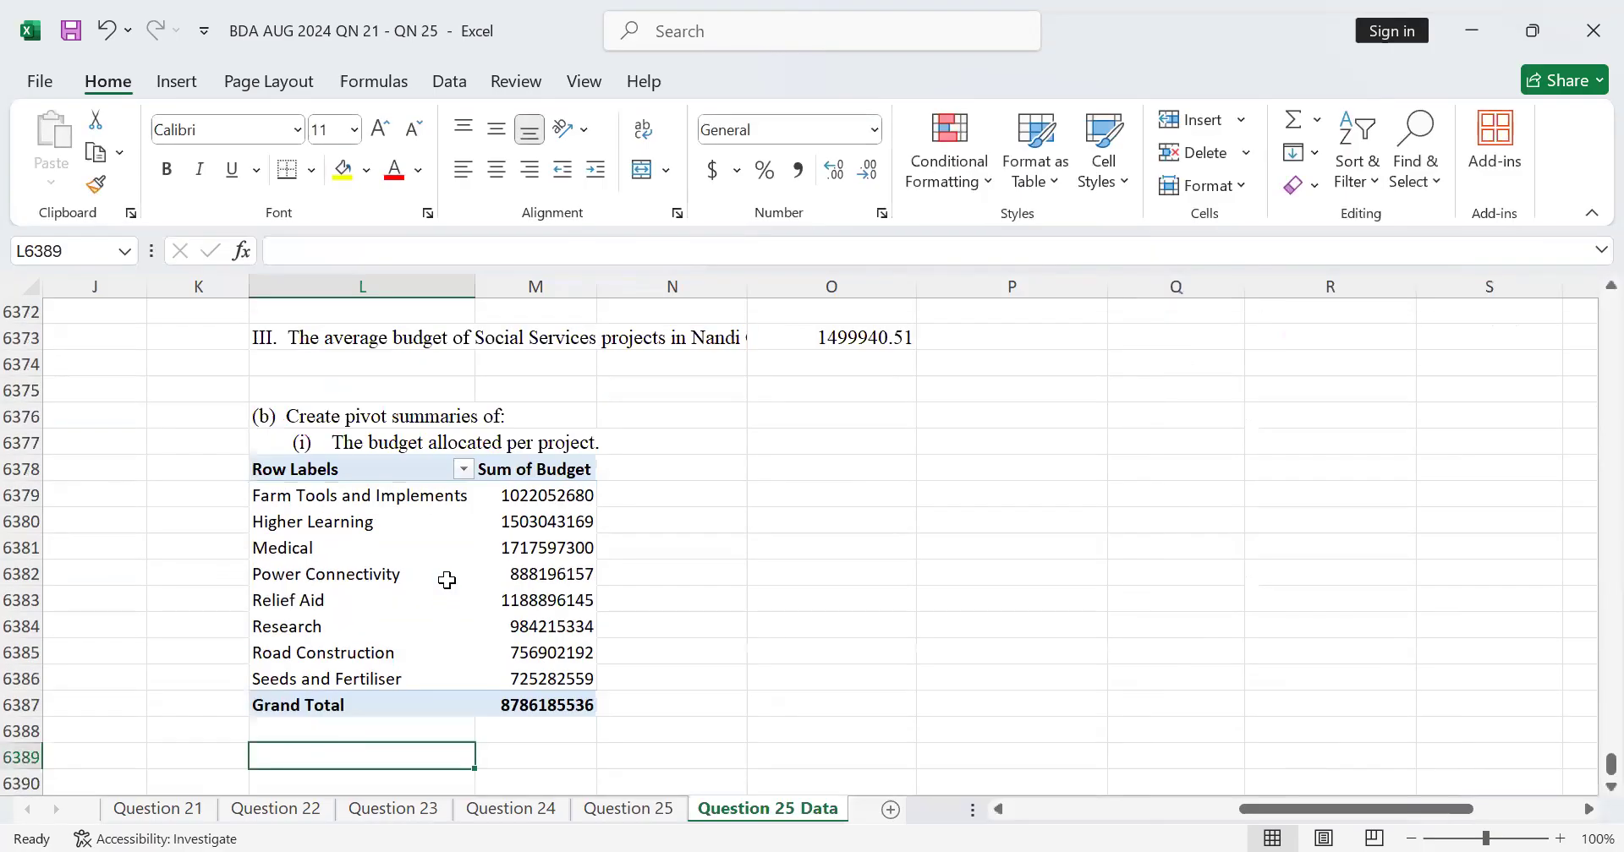
scroll(437, 526, "down", 2)
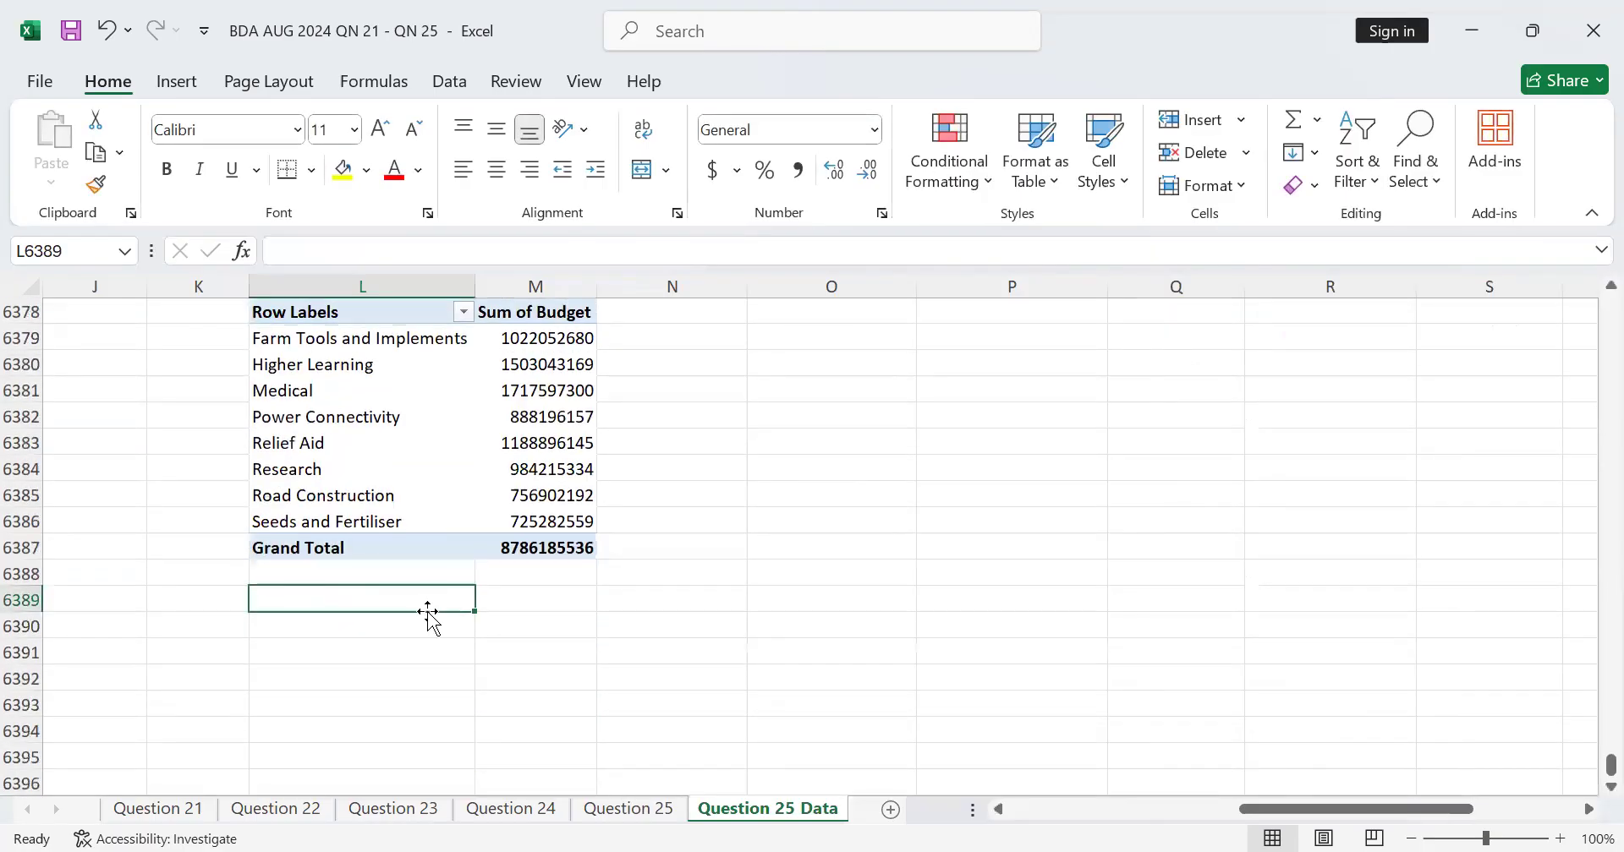
type("=")
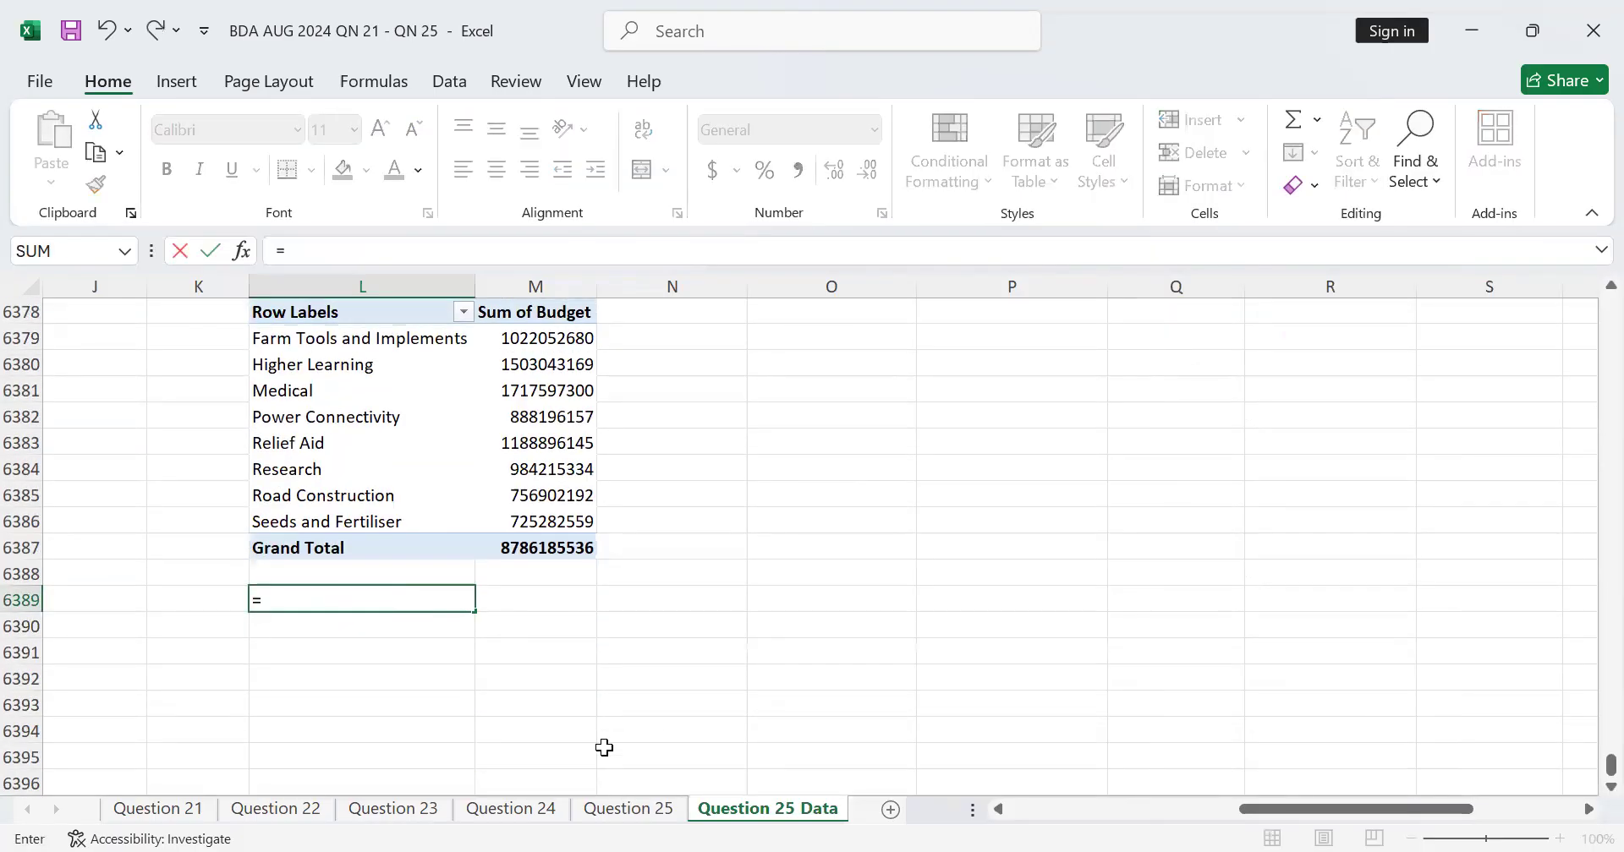
left_click(615, 810)
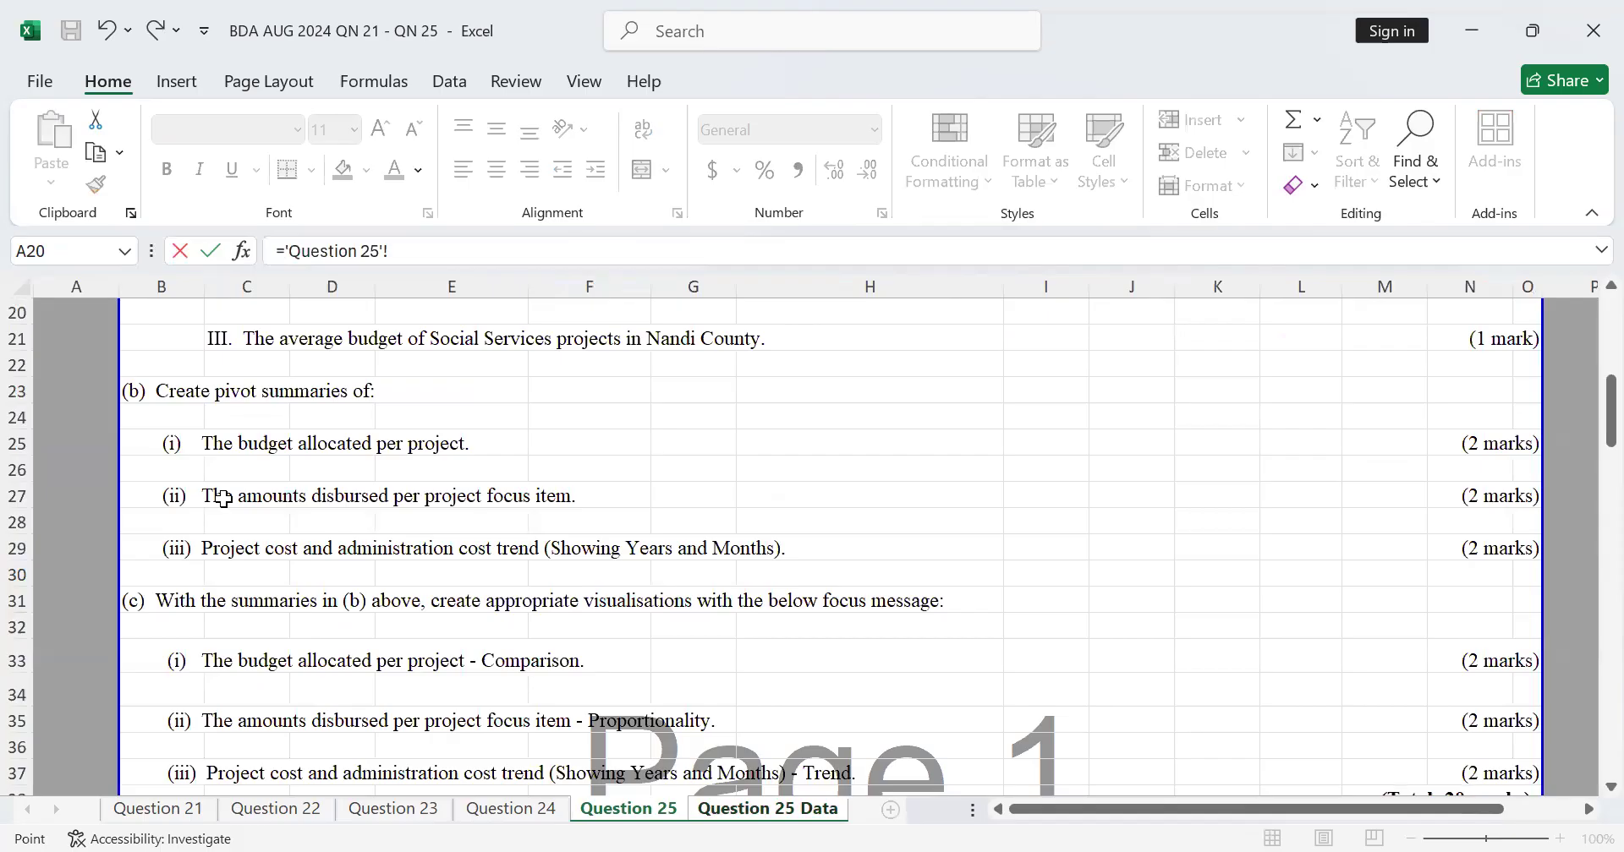
left_click(182, 492)
key("Return")
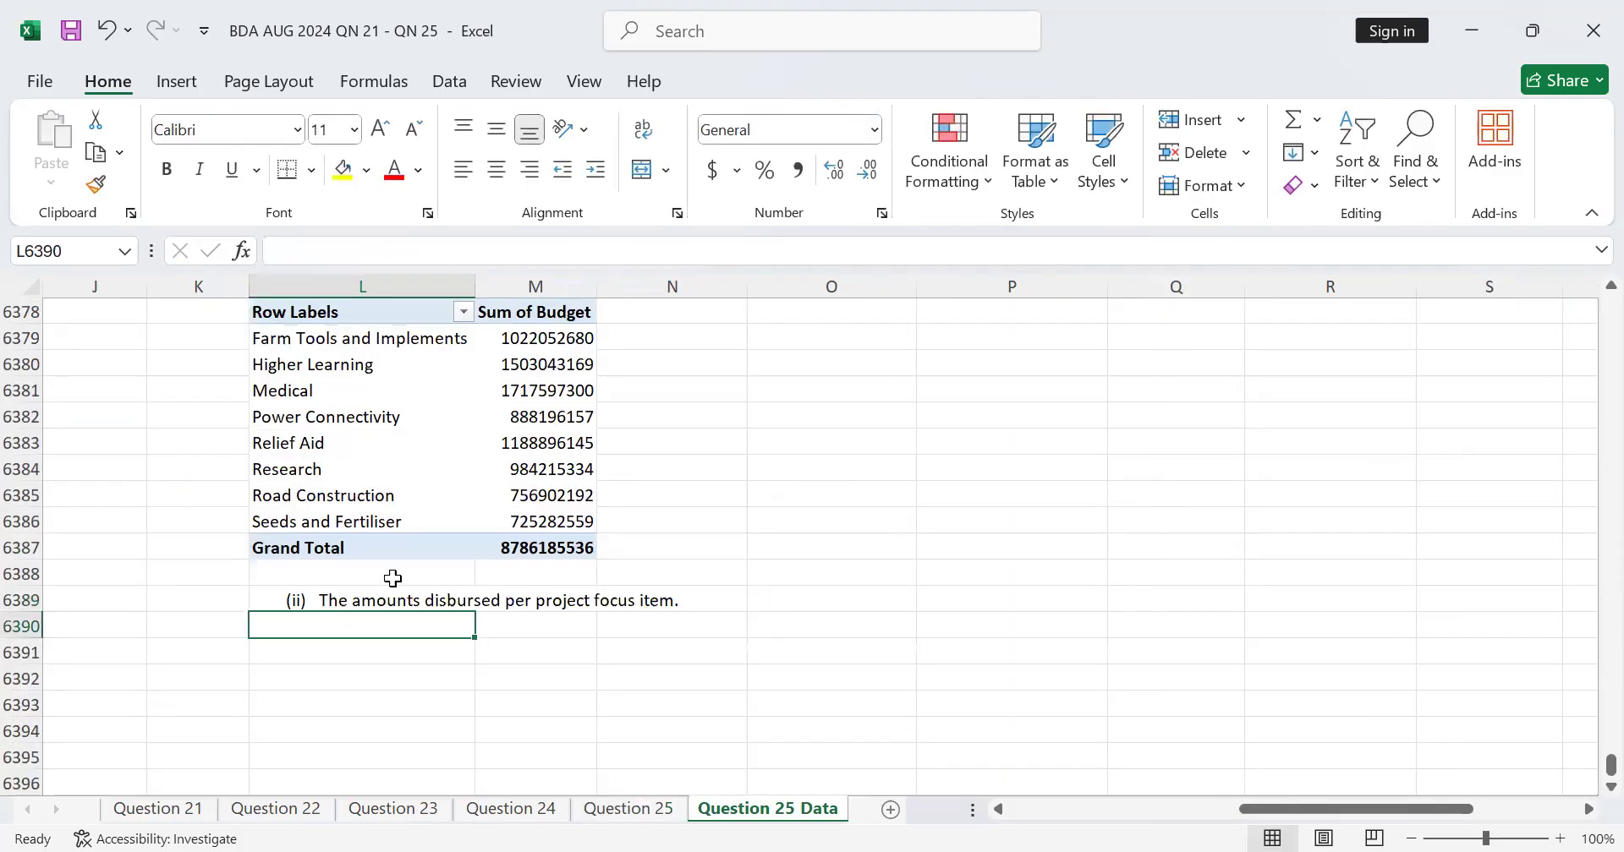
Copy the whole budget-per-project PivotTable, L6378:M6387, and paste it at L6390 under the part (ii) heading
scroll(372, 626, "up", 2)
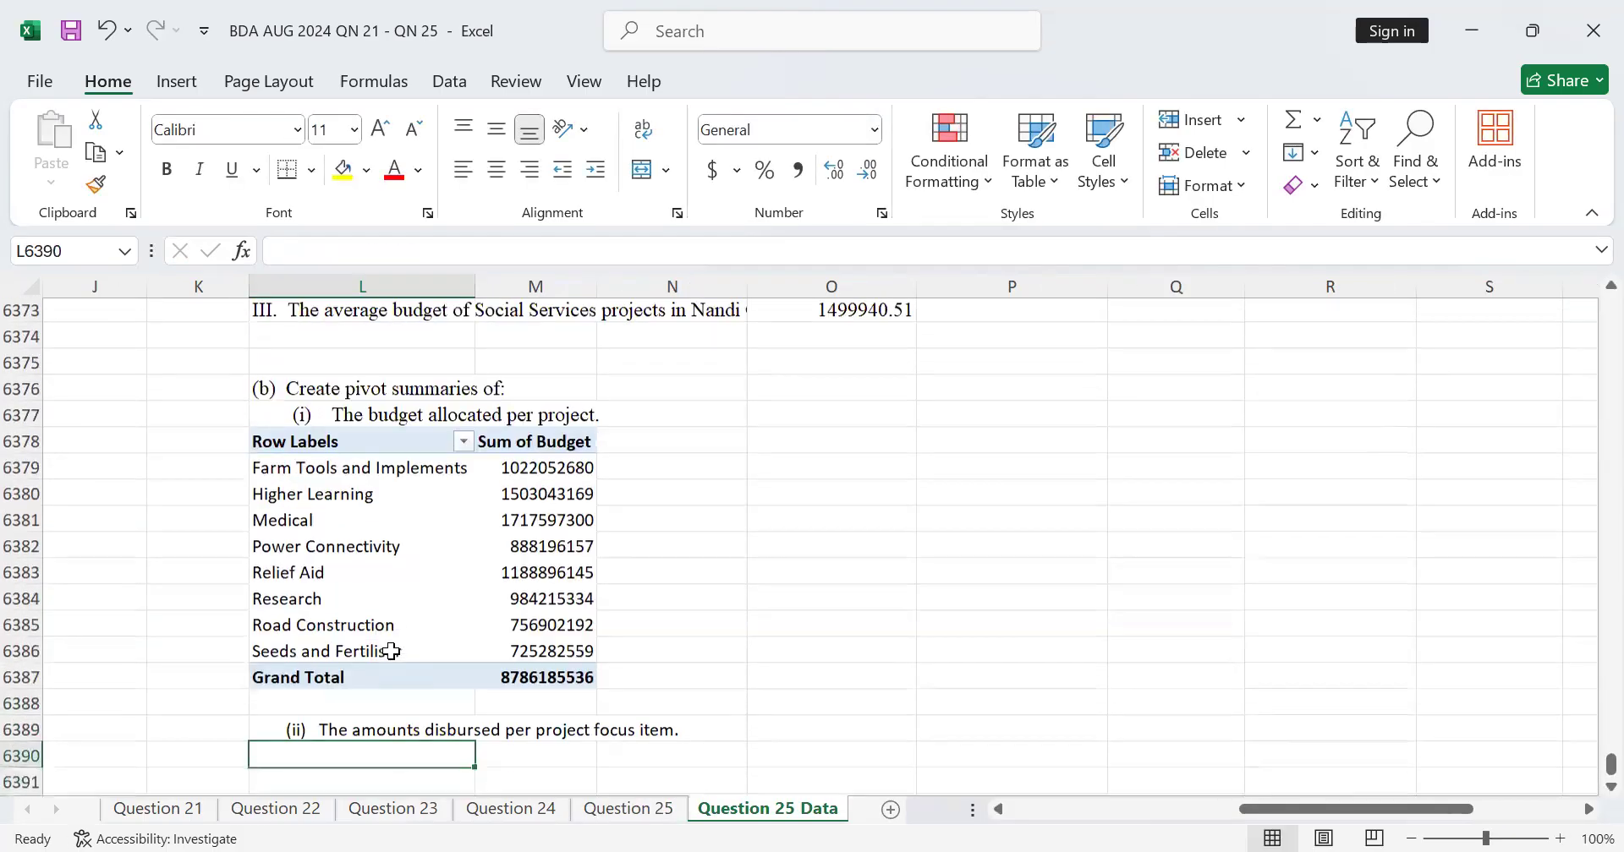
scroll(391, 651, "down", 1)
left_click_drag(287, 390, 565, 619)
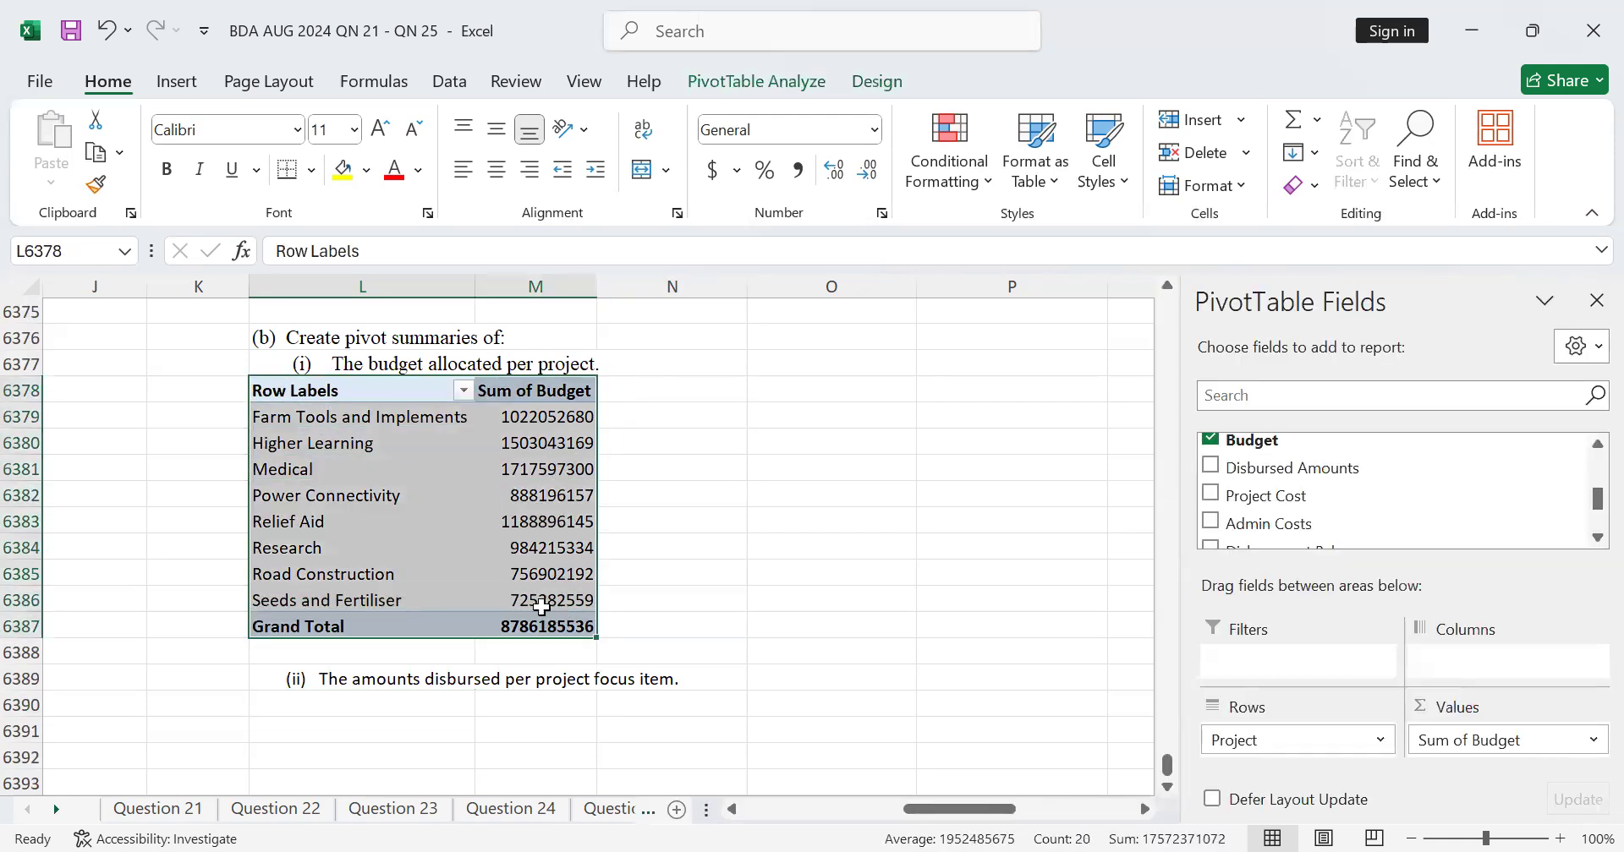
right_click(546, 582)
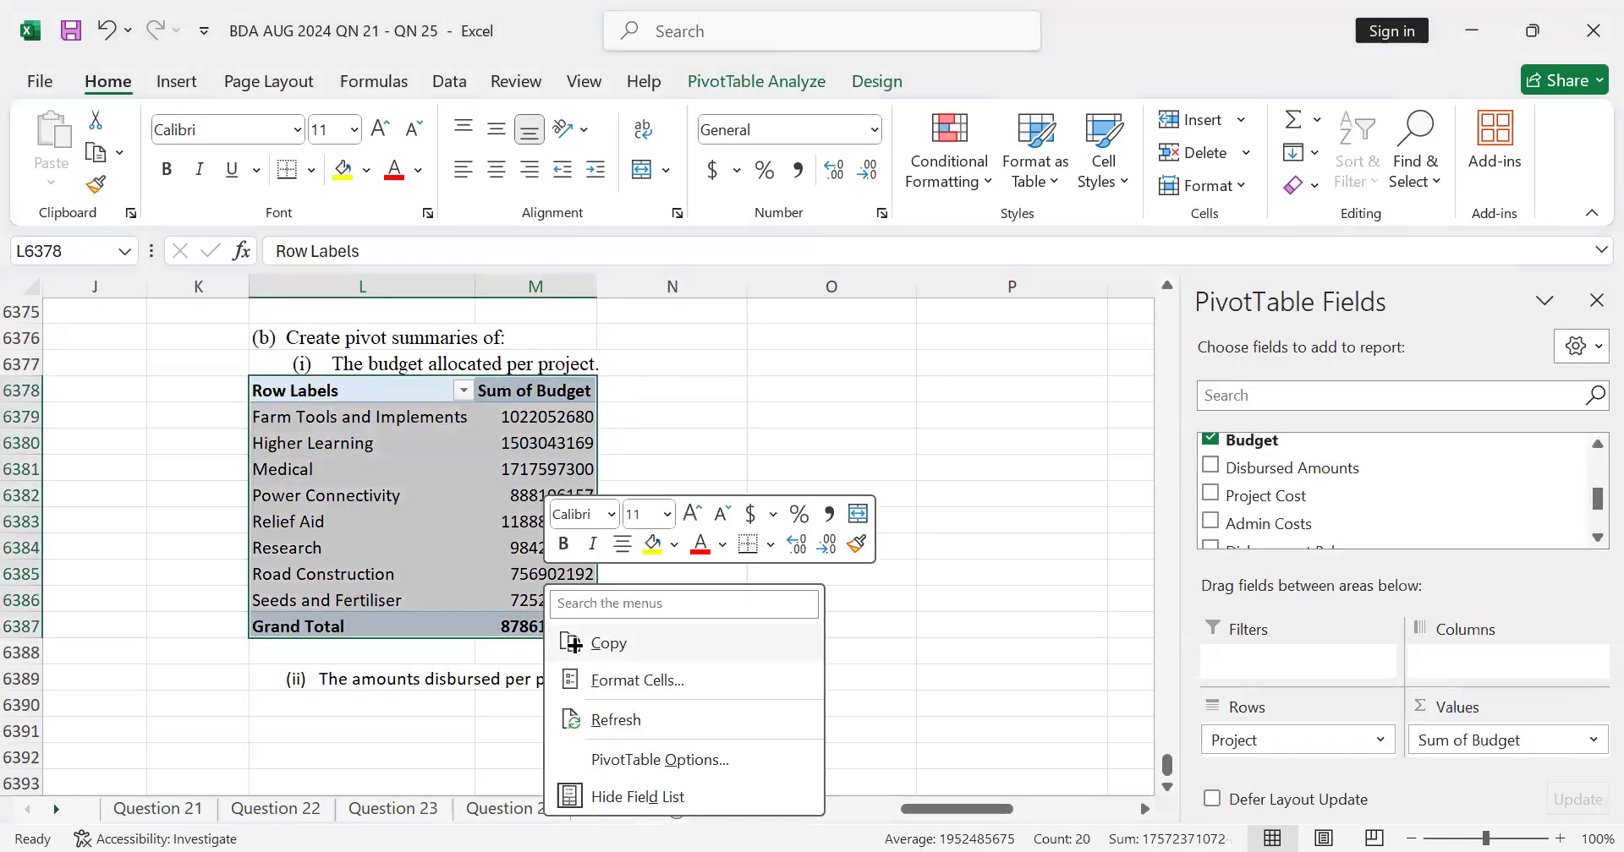
left_click(573, 644)
scroll(347, 569, "down", 3)
left_click(338, 464)
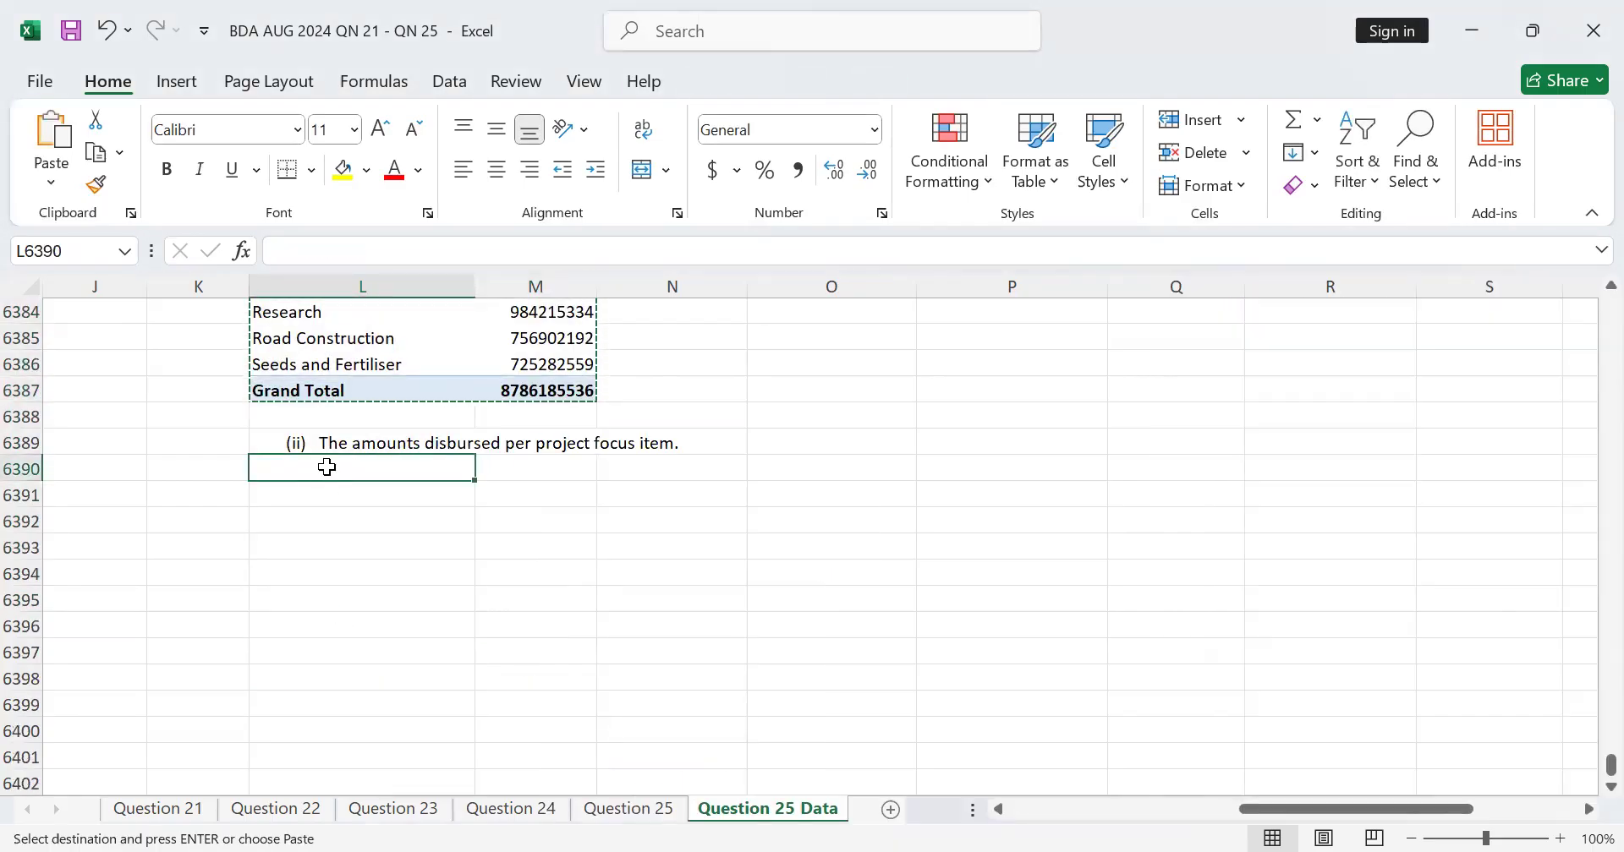
key("ctrl+v")
left_click(634, 546)
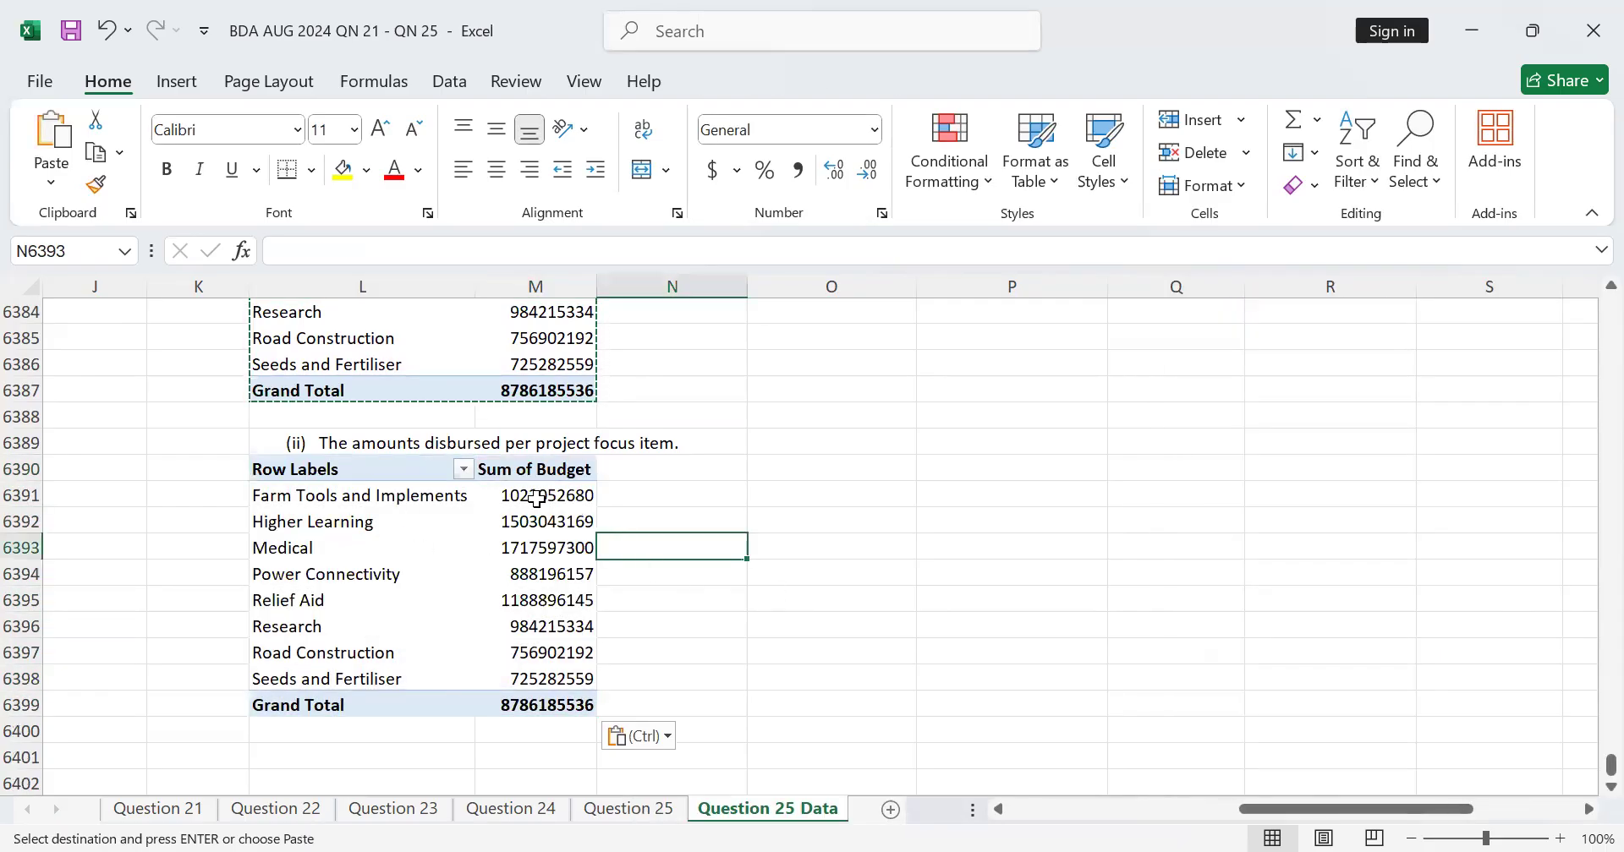
In the copied PivotTable, re-add Project to the rows and replace Budget with Disbursed Amounts in the values
left_click(462, 484)
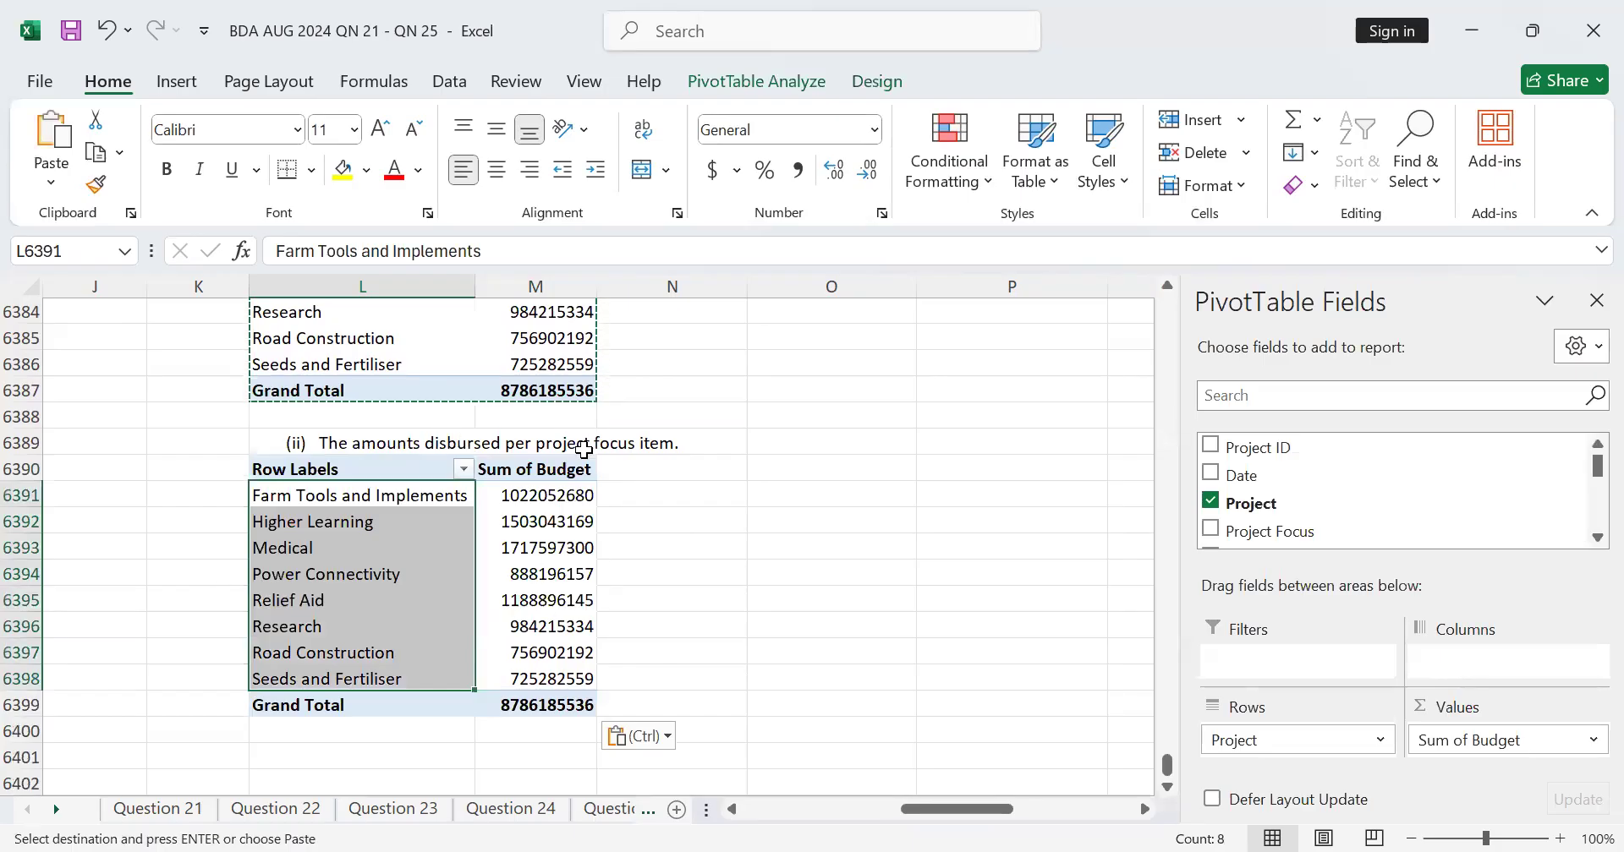
left_click(1211, 503)
left_click_drag(1222, 501, 1286, 728)
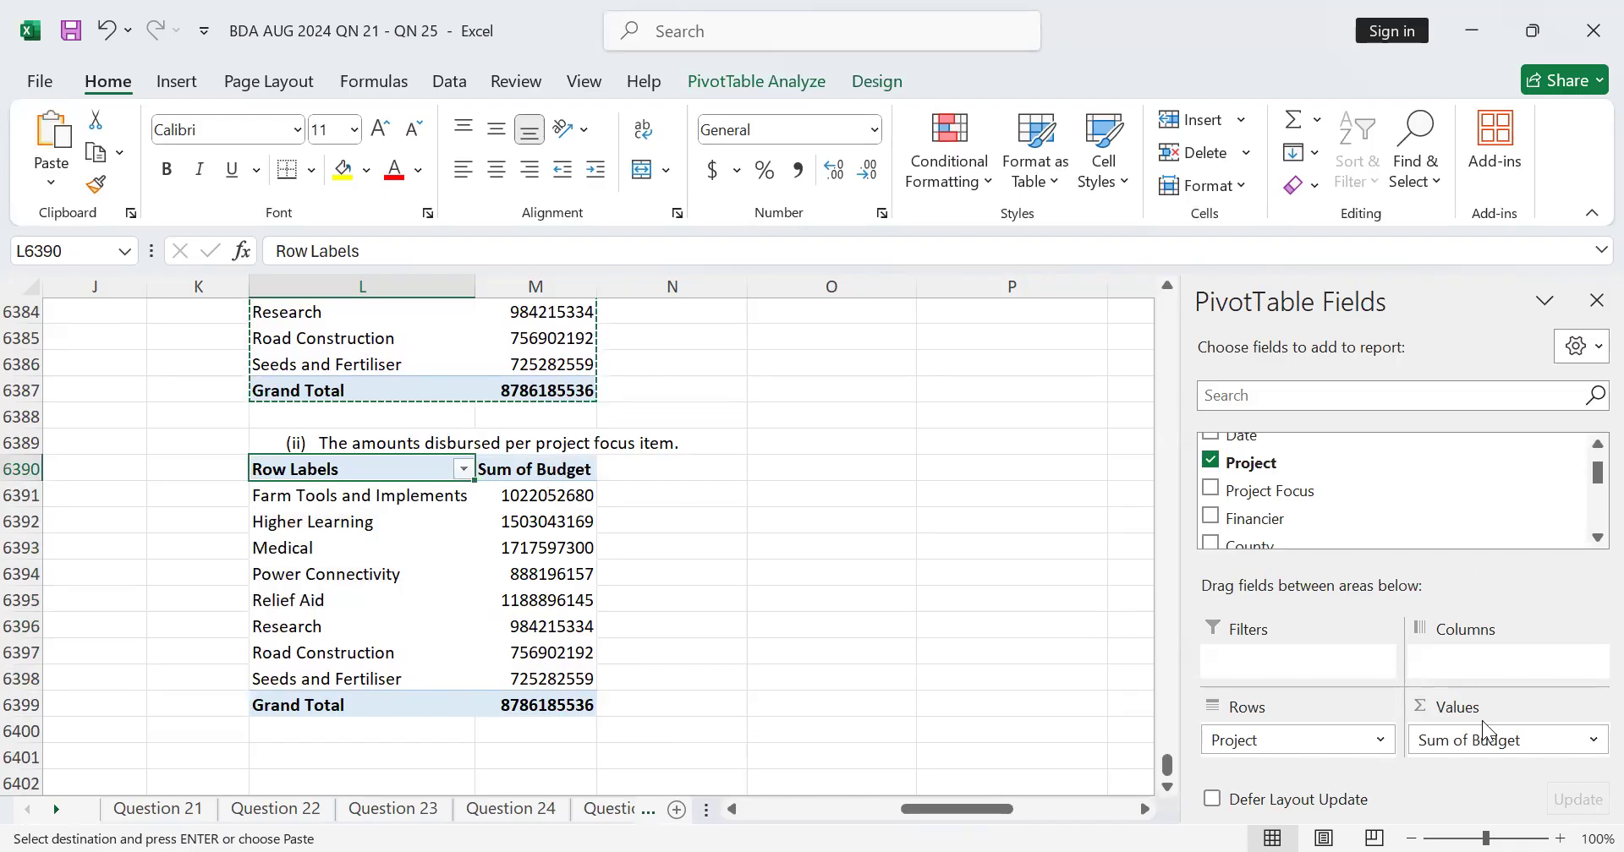
scroll(1450, 507, "down", 2)
scroll(1421, 510, "up", 2)
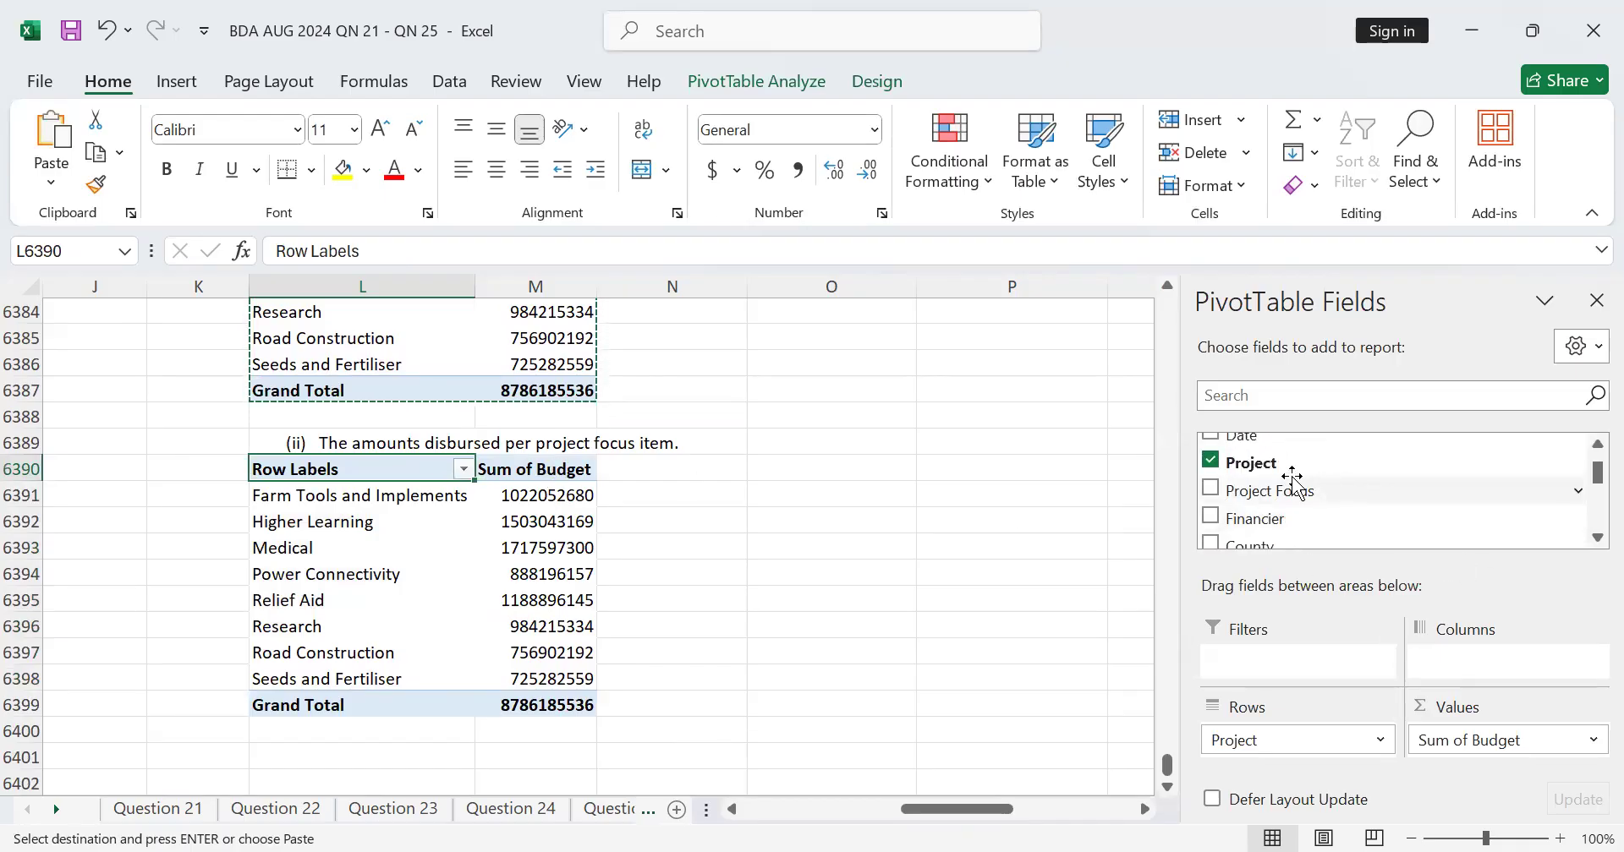
scroll(1293, 478, "down", 3)
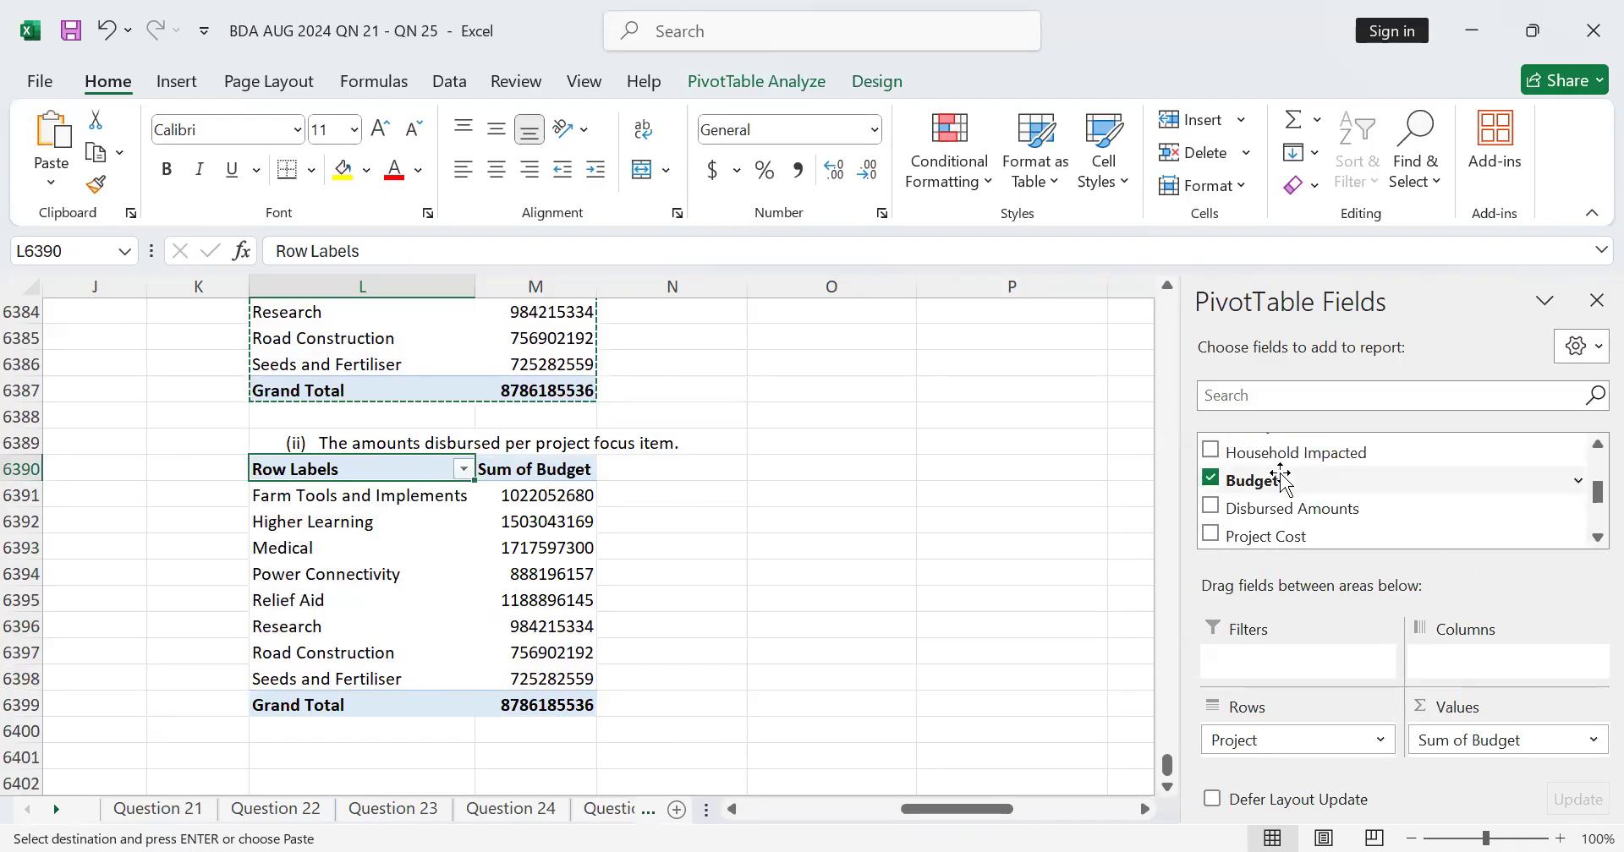
left_click(1211, 479)
left_click_drag(1230, 512, 1480, 733)
scroll(692, 479, "down", 2)
scroll(691, 488, "up", 2)
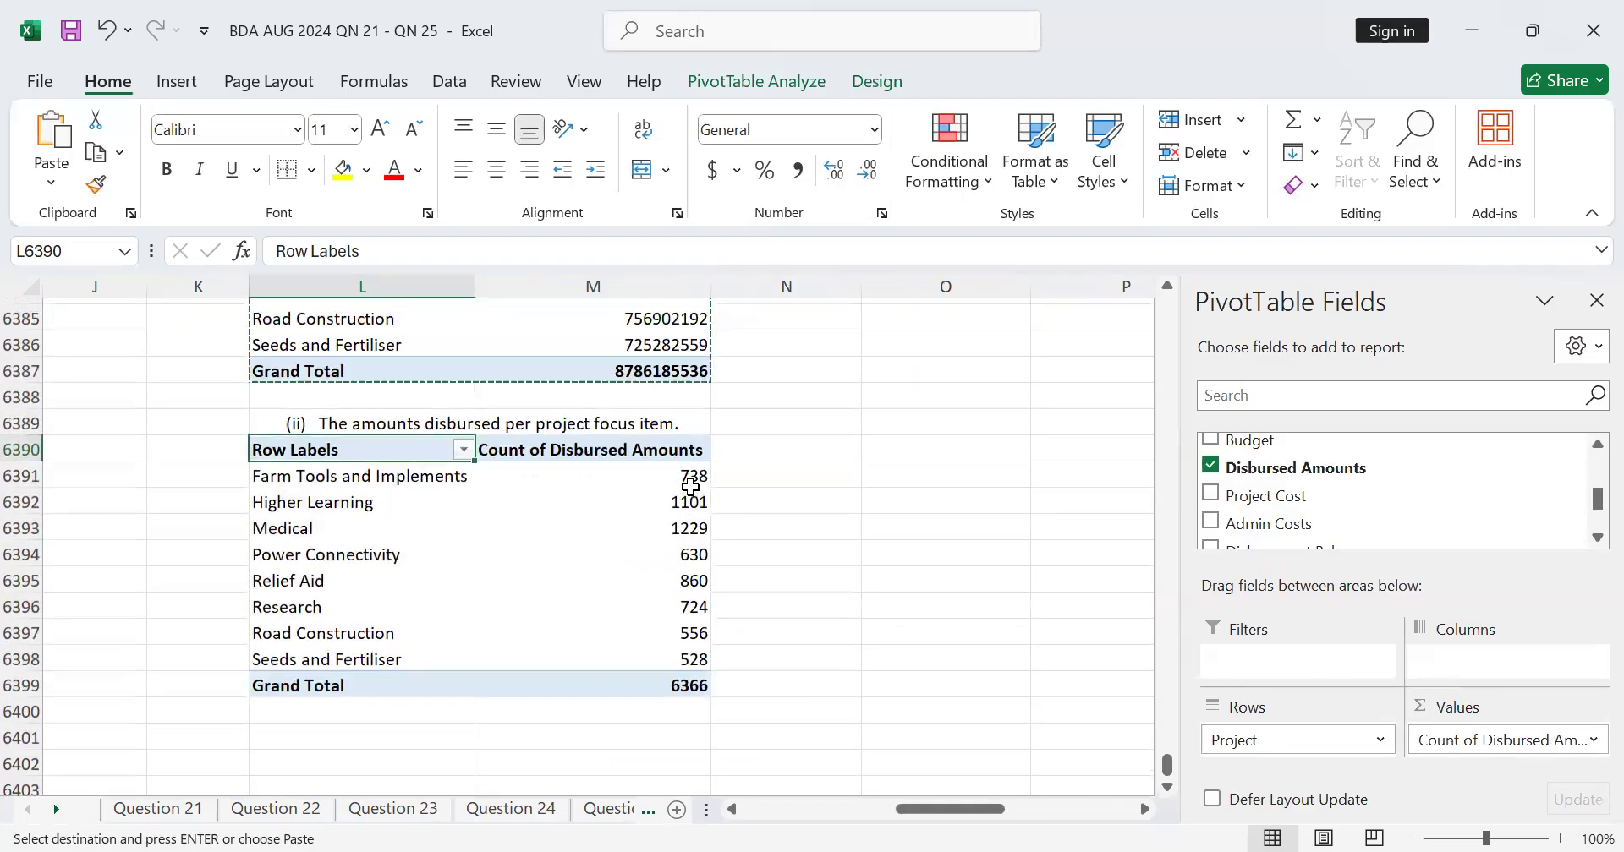
Summarize the Disbursed Amounts values by Sum in the copied PivotTable
scroll(517, 611, "up", 1)
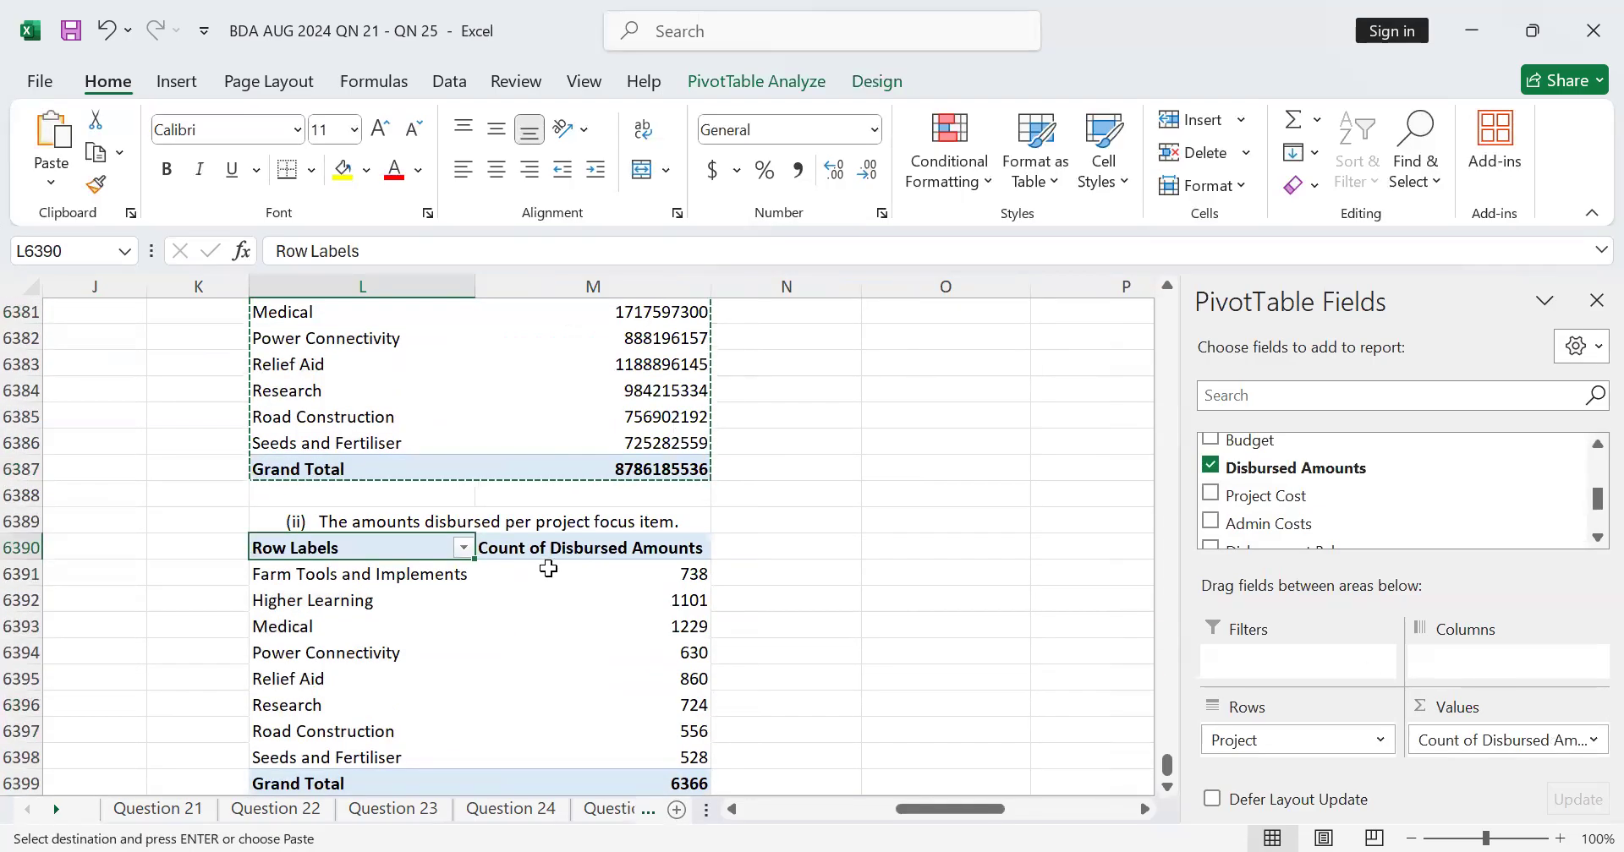
scroll(544, 478, "down", 1)
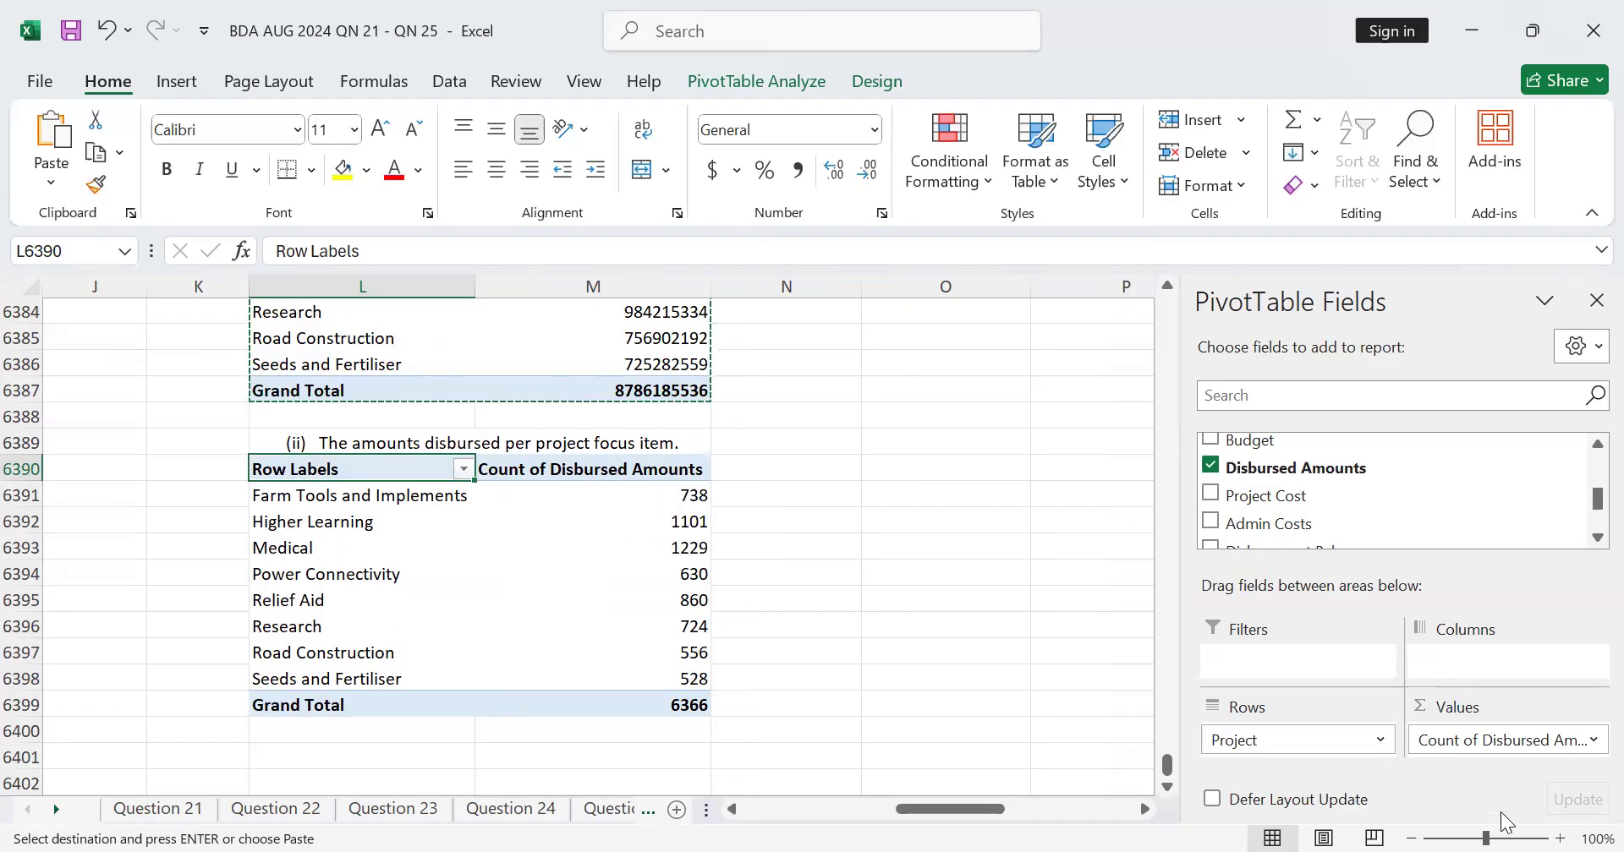
left_click(1145, 810)
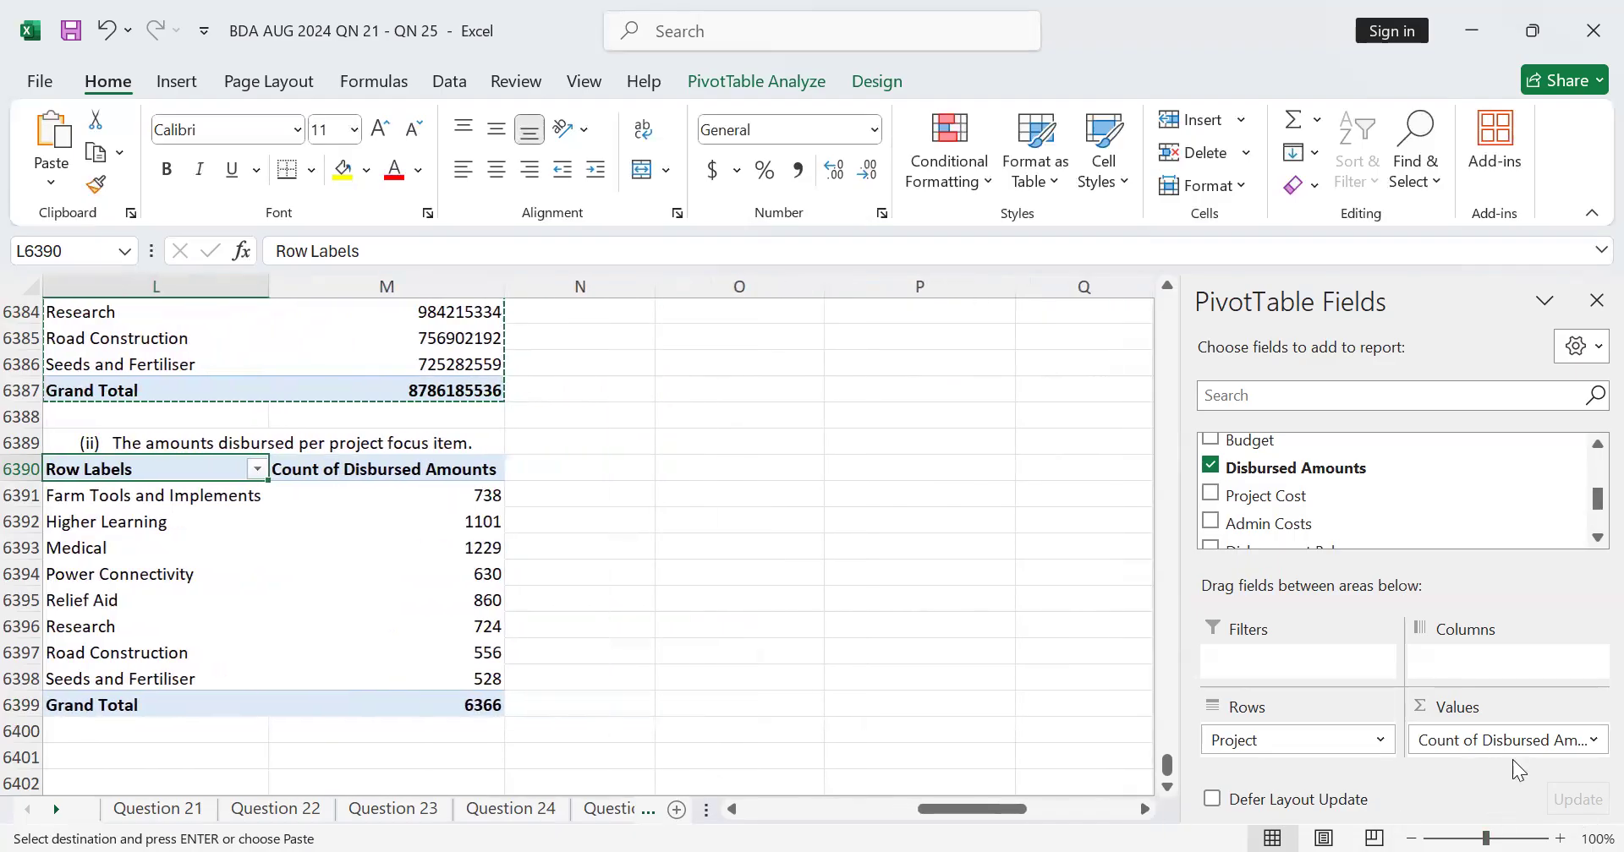
left_click(1591, 742)
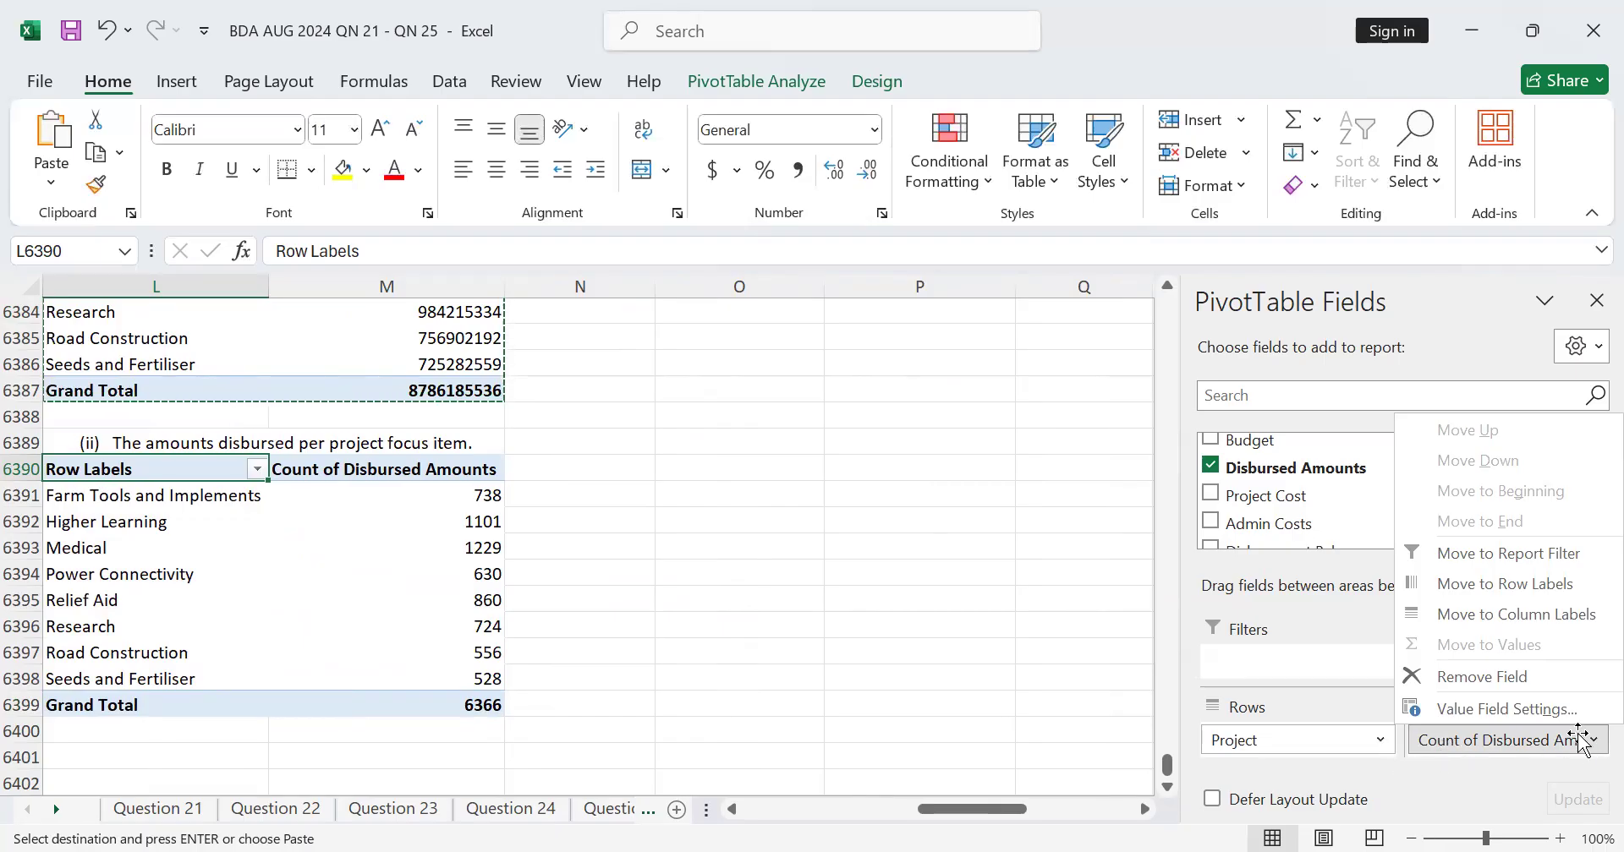
left_click(1469, 708)
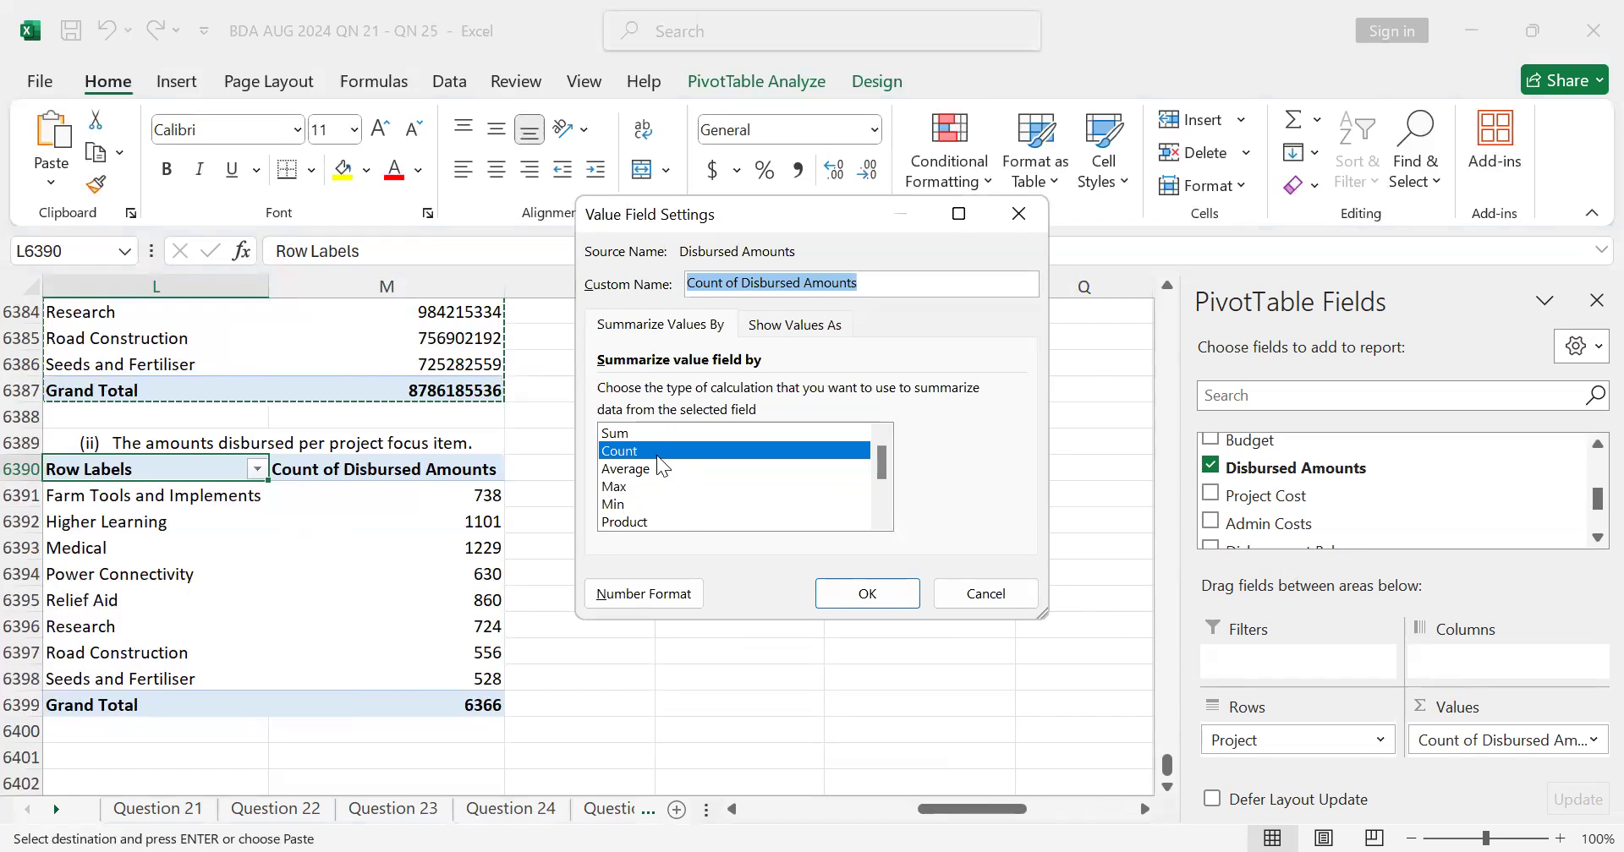
left_click(630, 434)
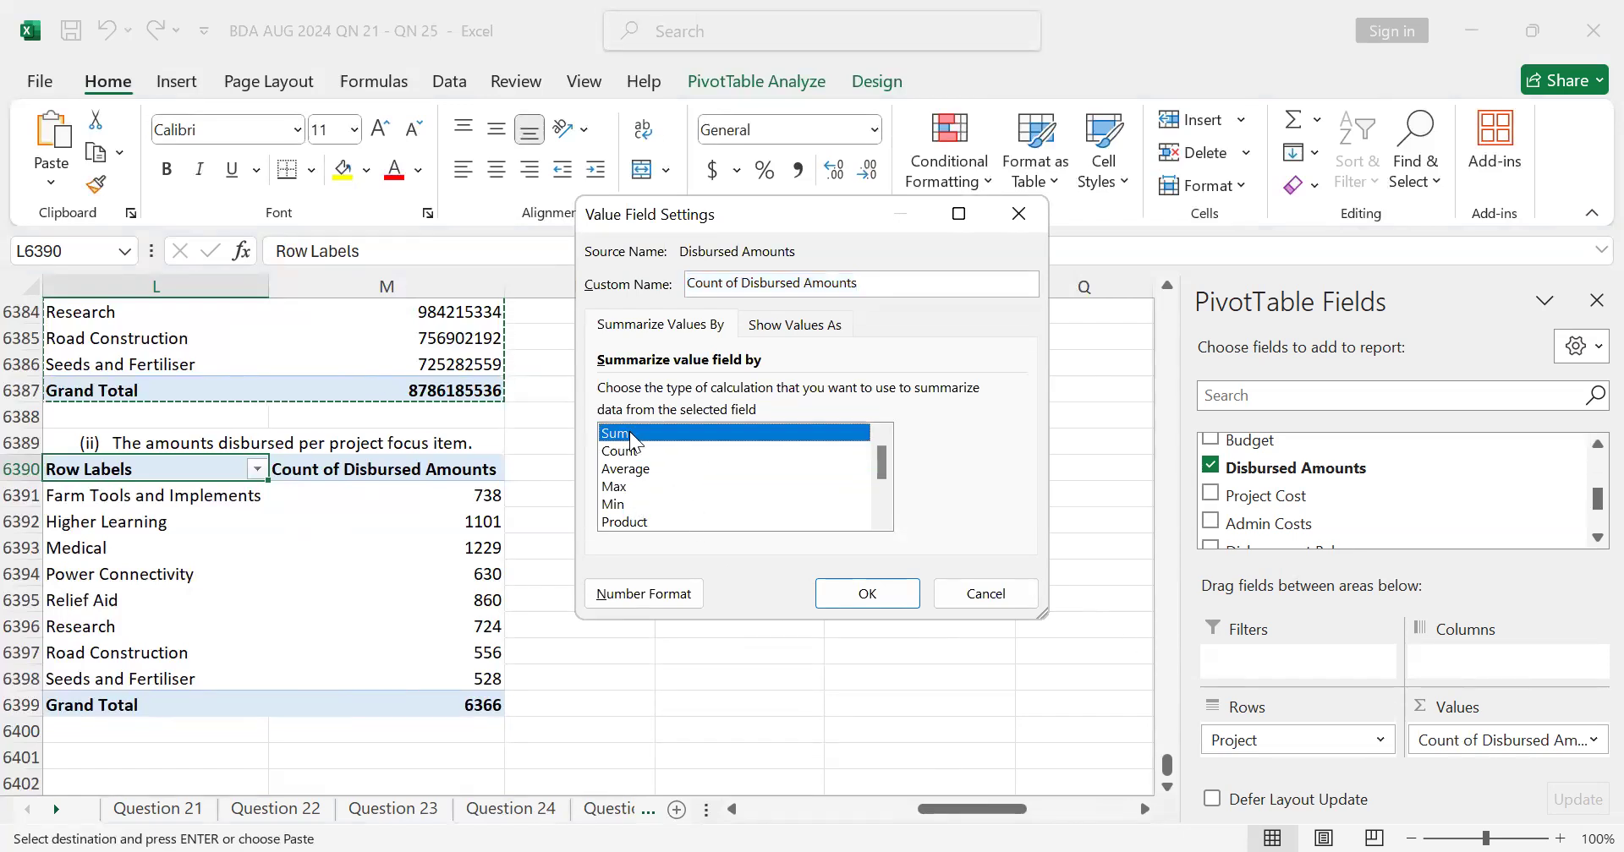
double_click(630, 434)
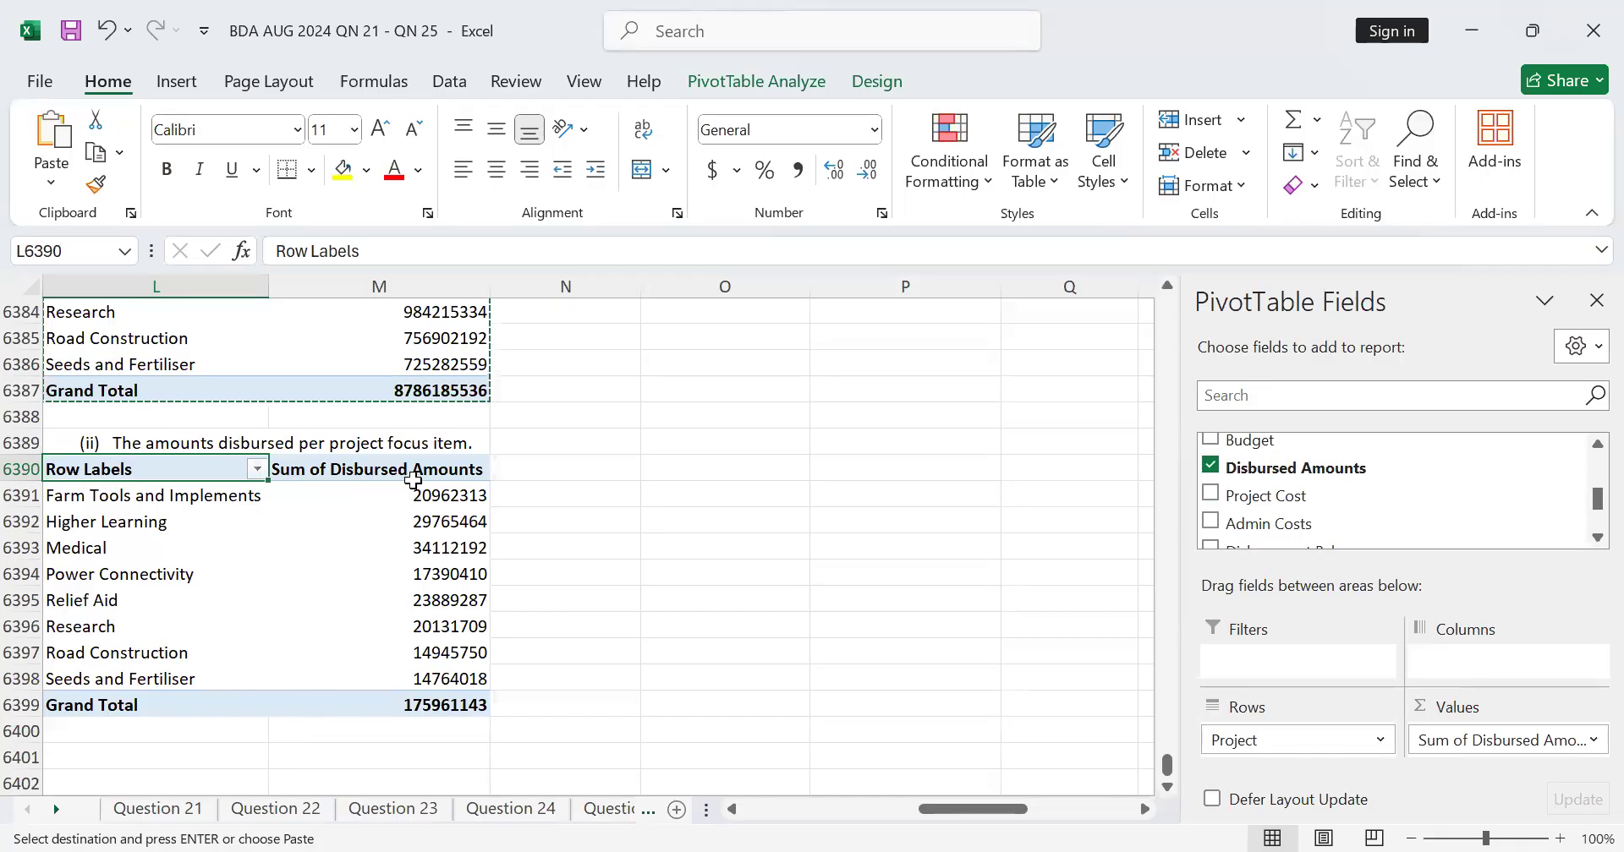
left_click(465, 730)
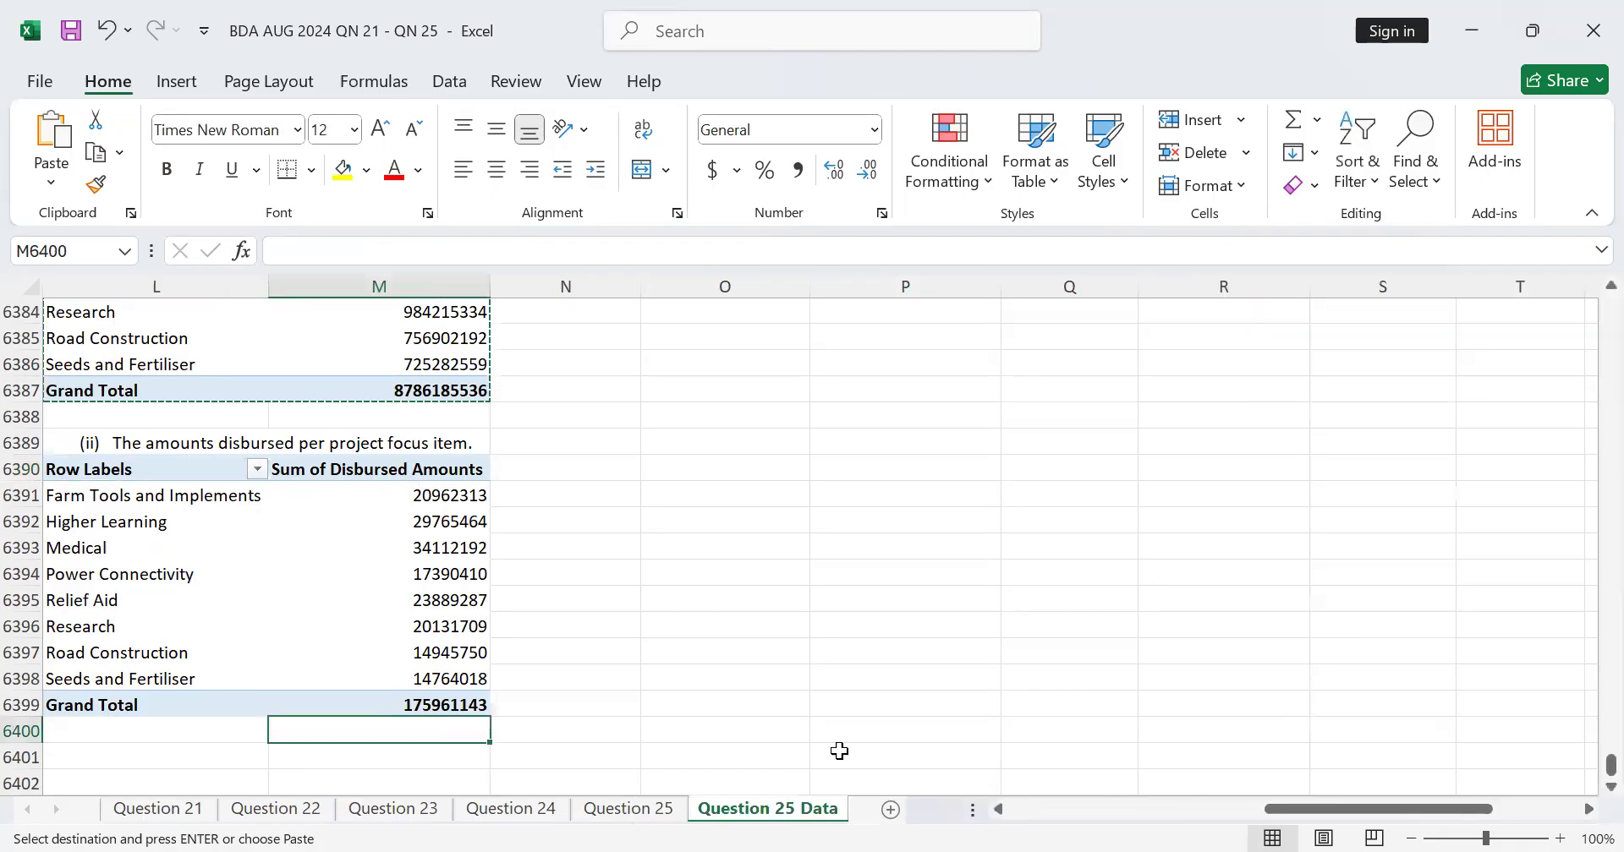
Review the disbursed amounts PivotTable together with the budget summary above it and the free rows below
left_click_drag(1313, 805, 1157, 805)
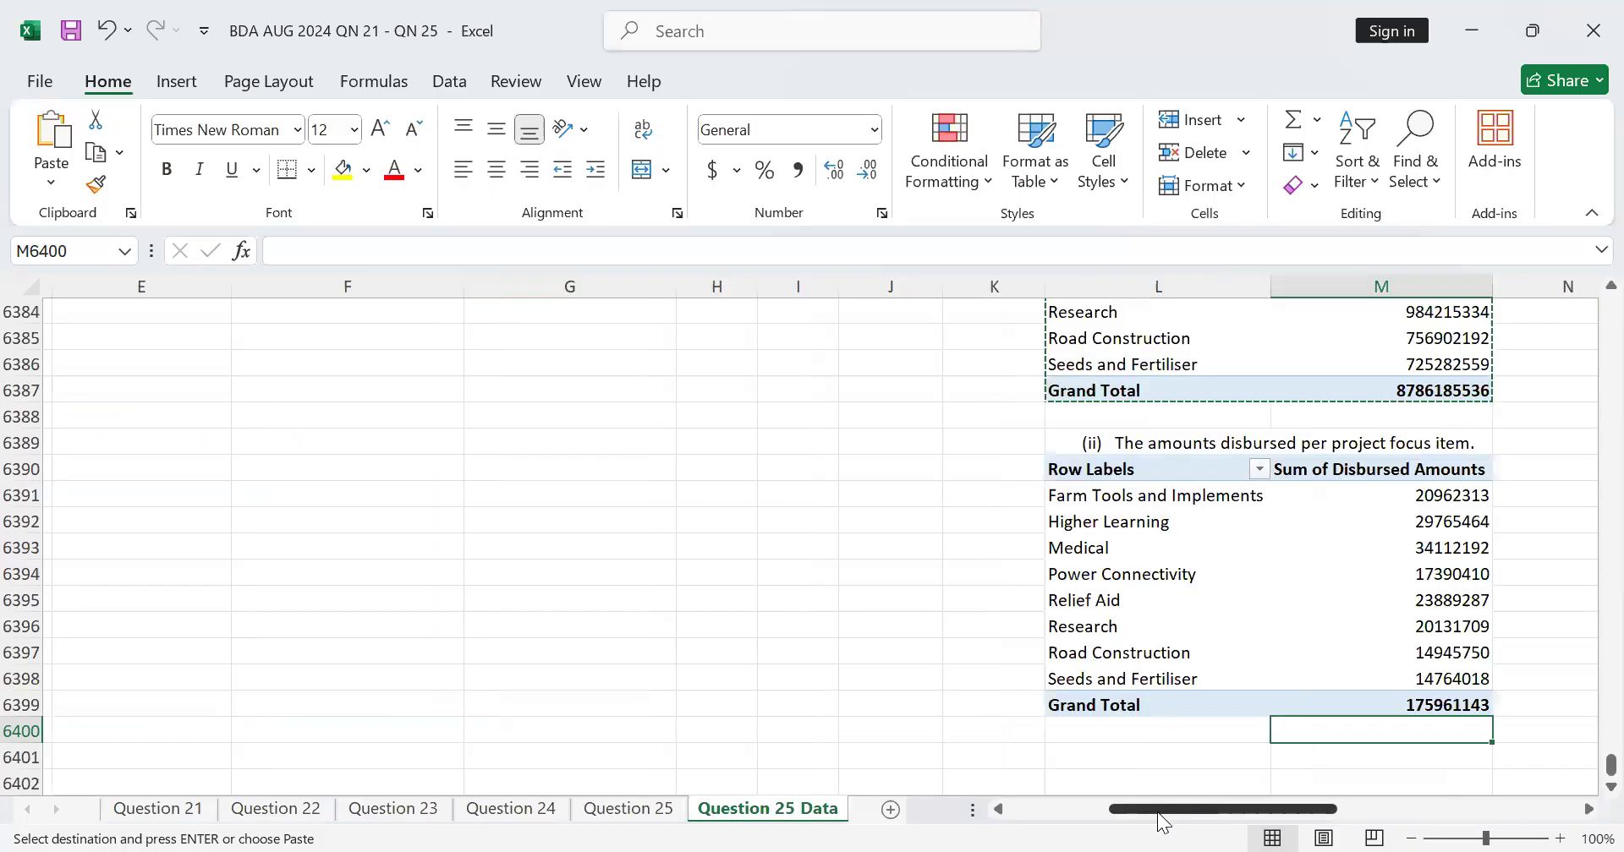
left_click(1588, 809)
left_click(1588, 809)
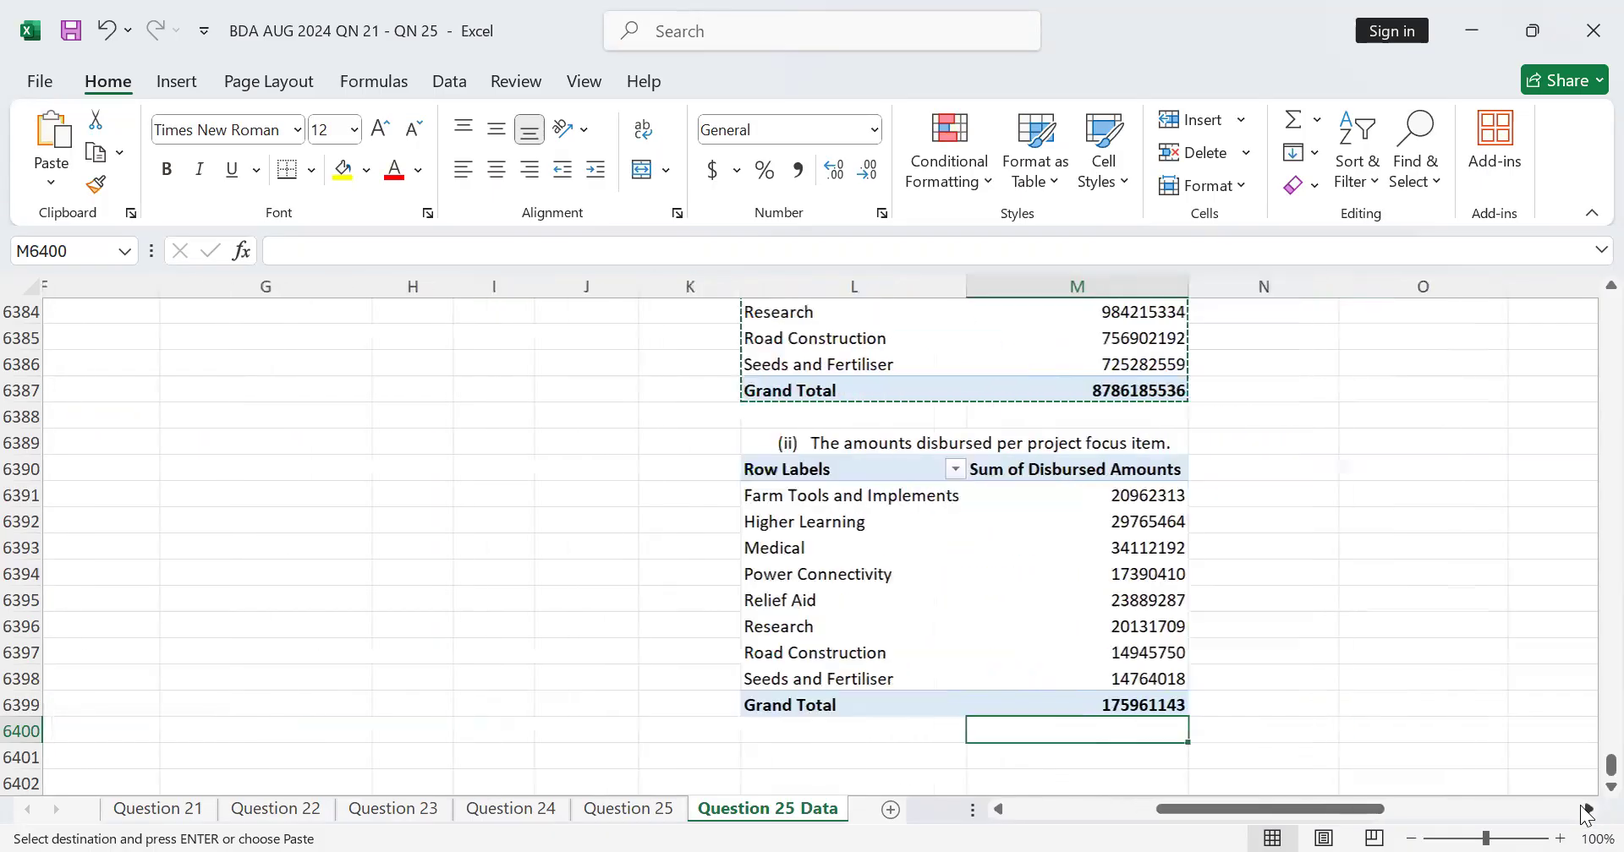
double_click(1164, 654)
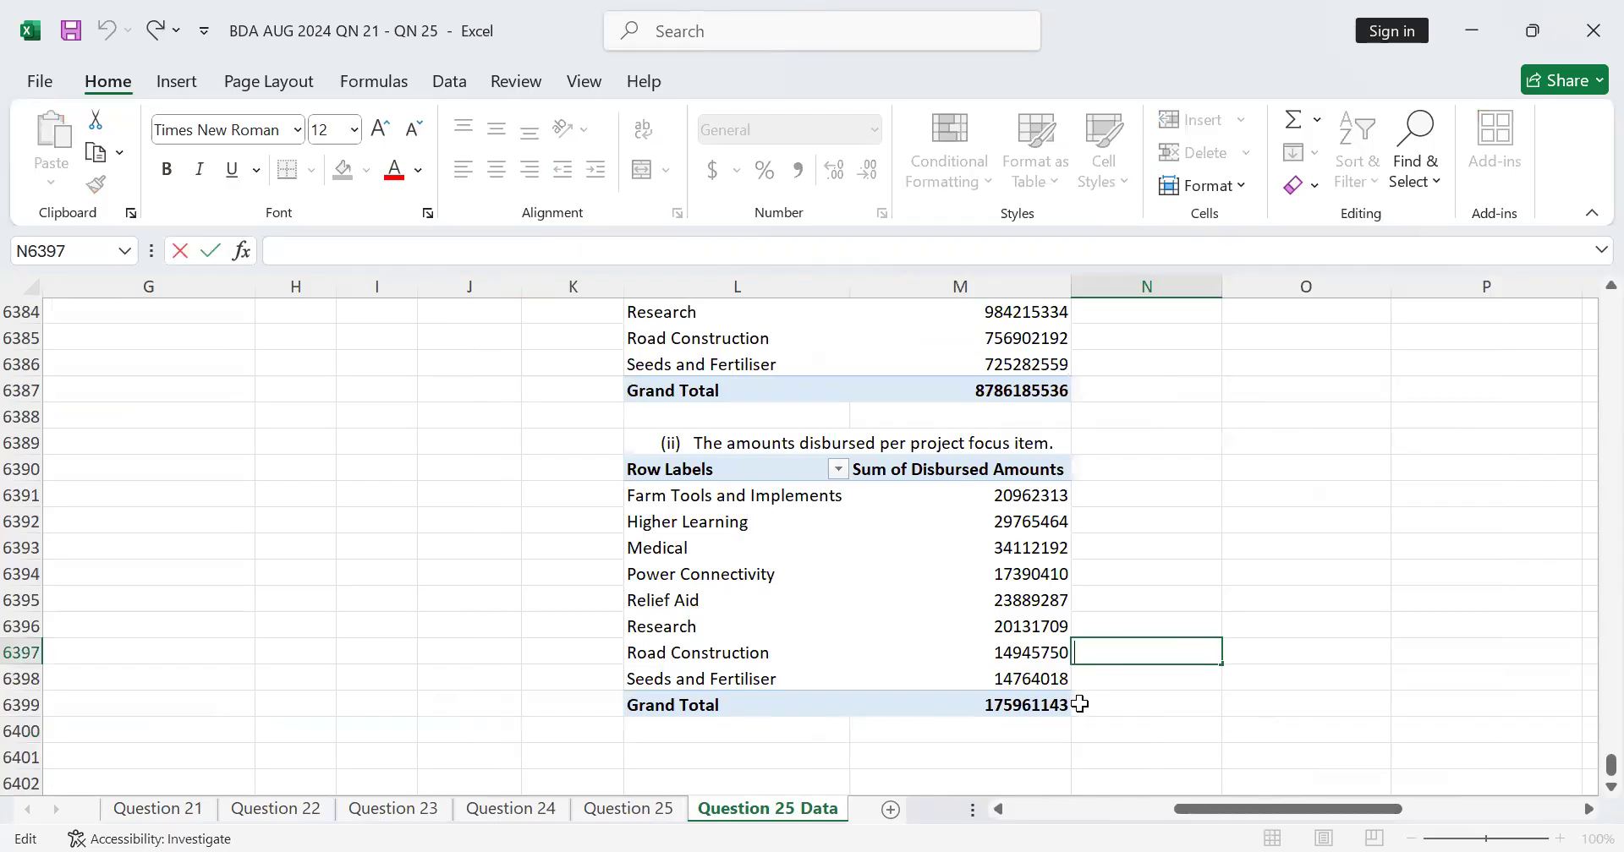
scroll(1079, 704, "down", 2)
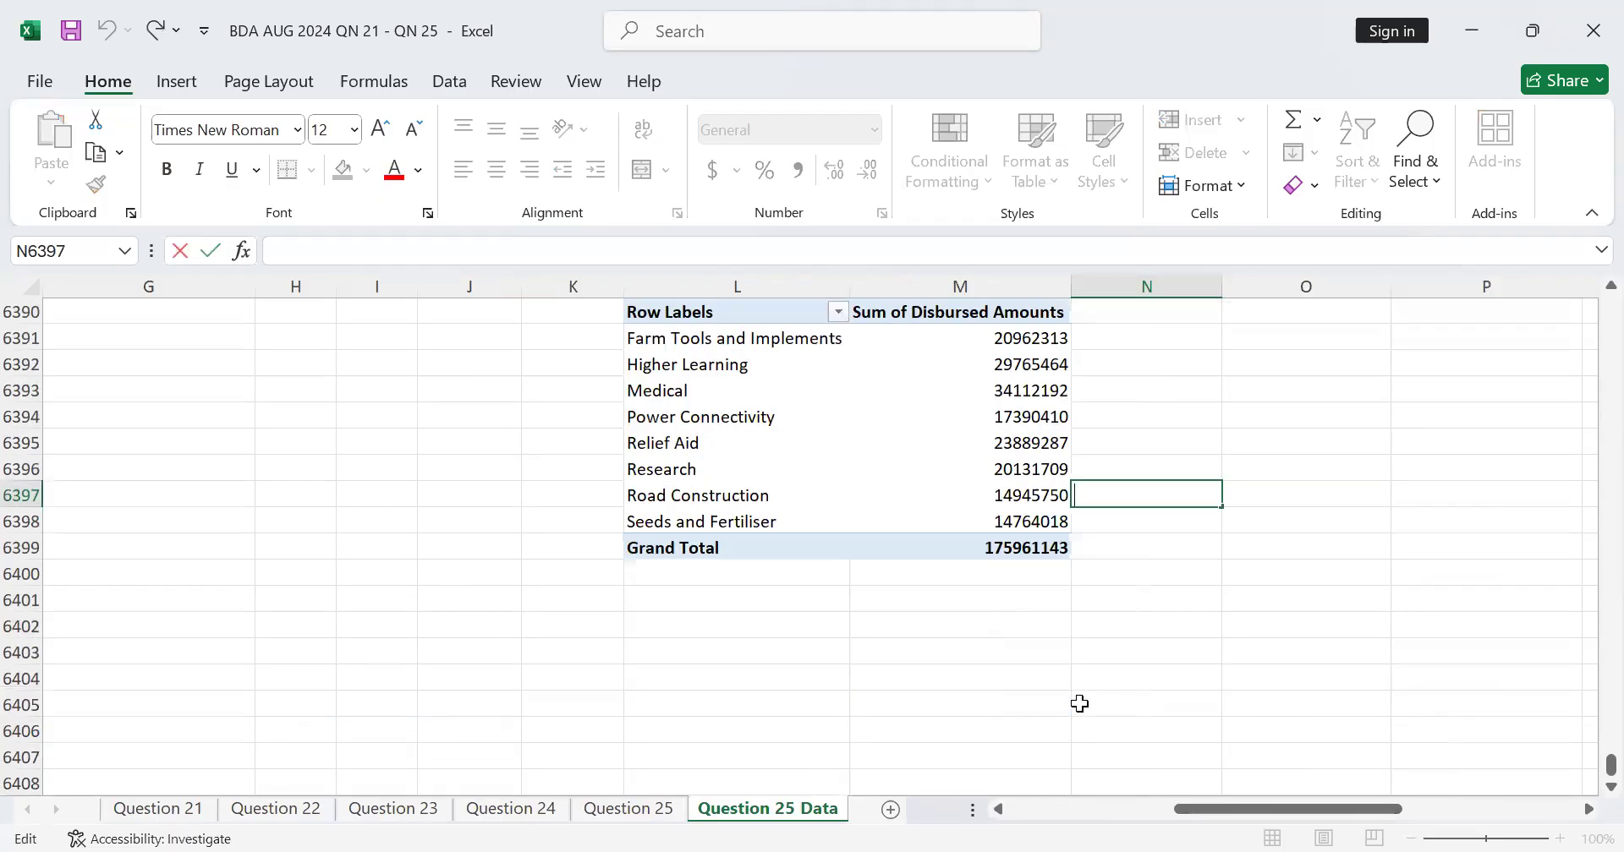
scroll(1079, 705, "up", 7)
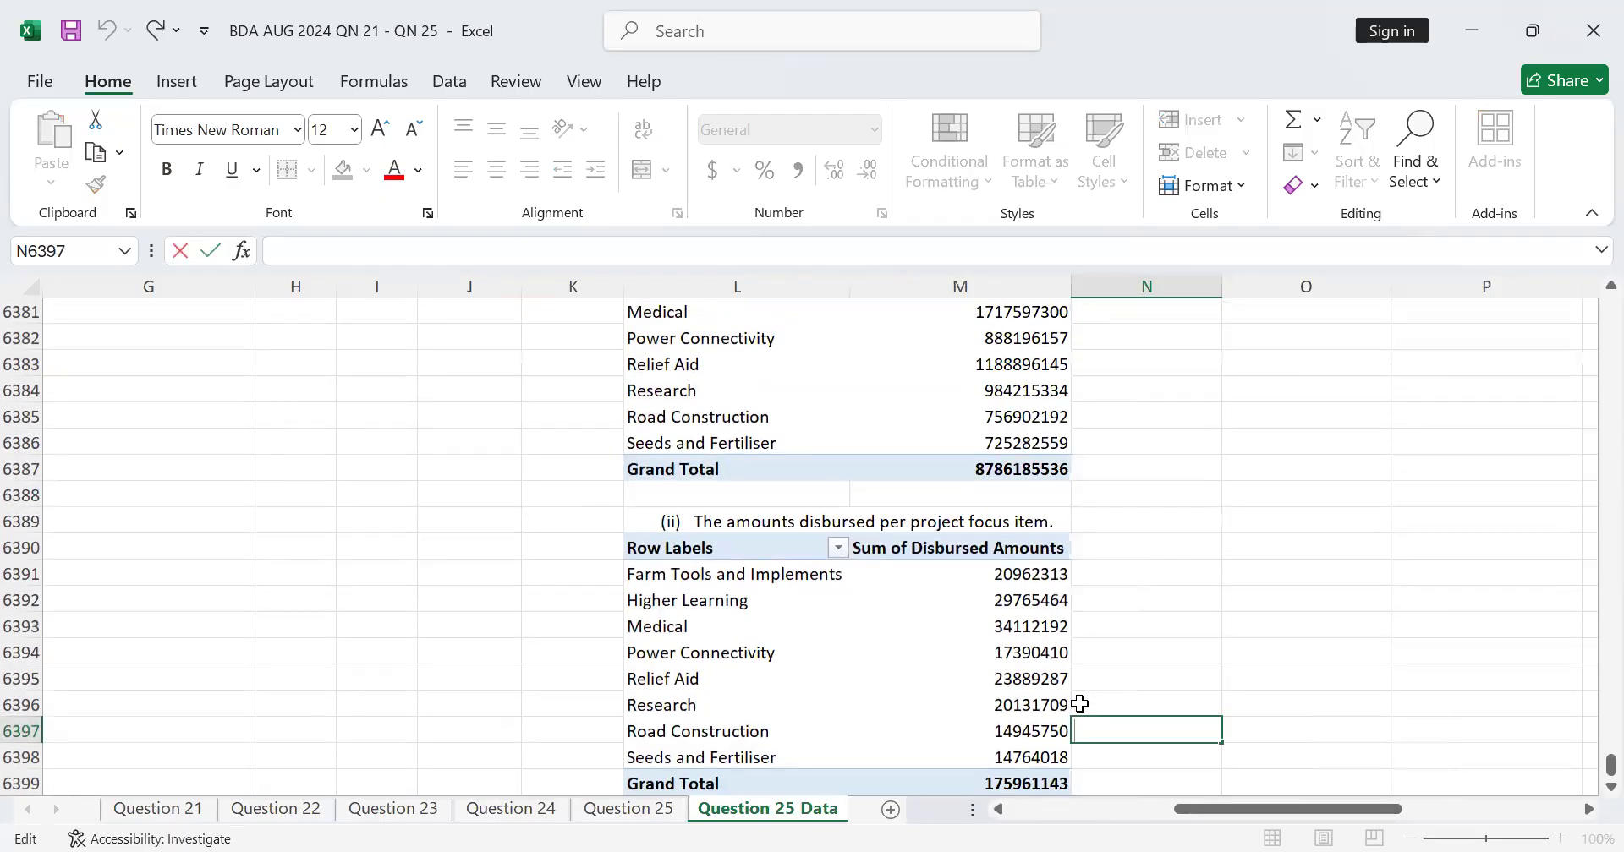
scroll(1079, 705, "down", 6)
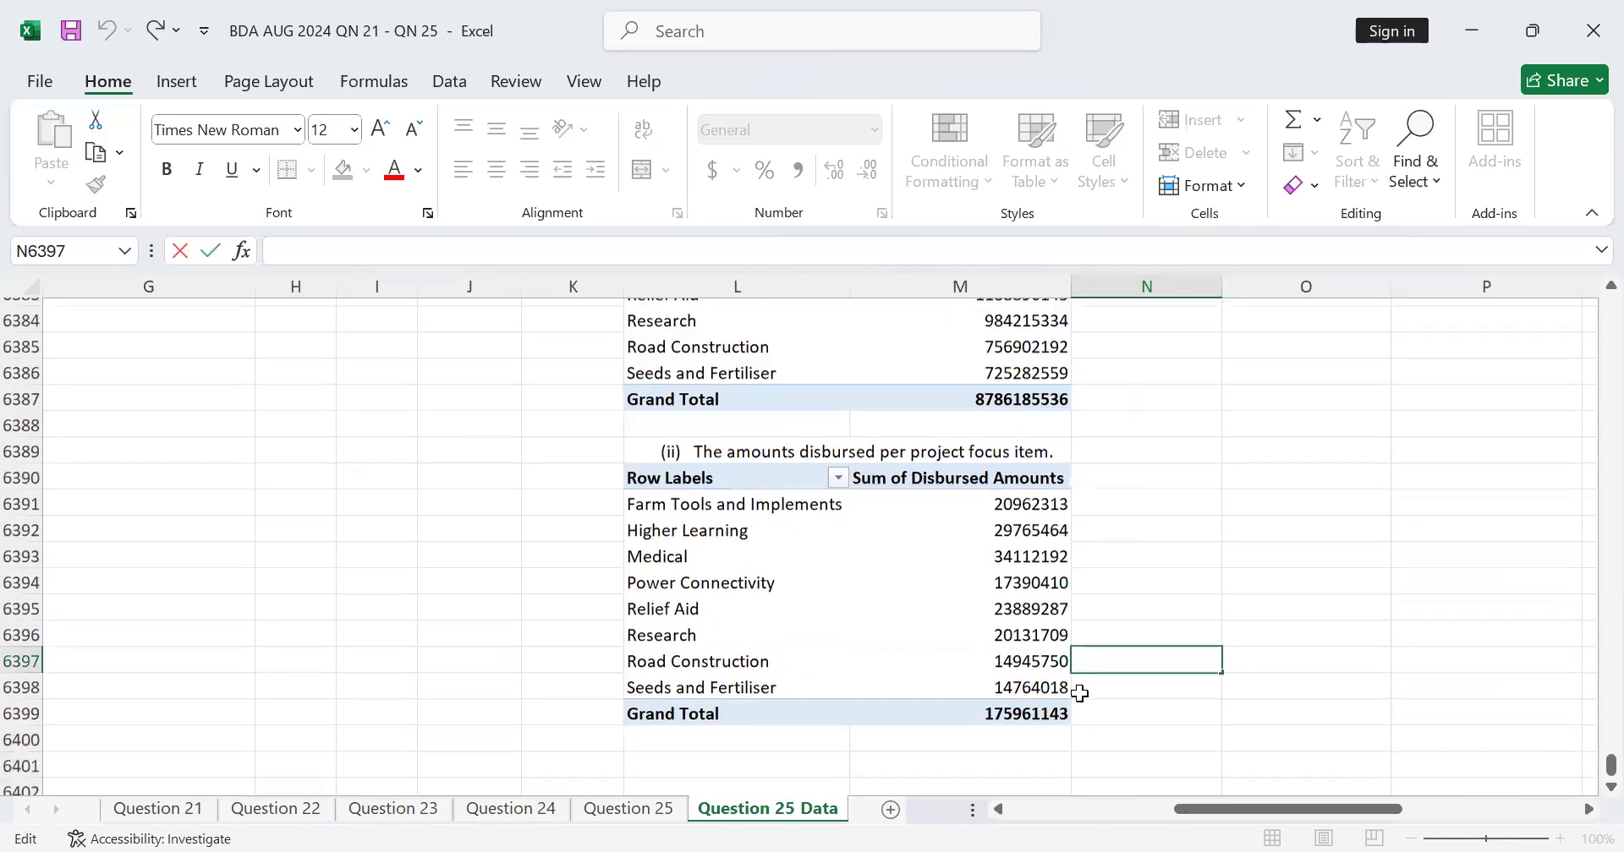
scroll(803, 640, "down", 1)
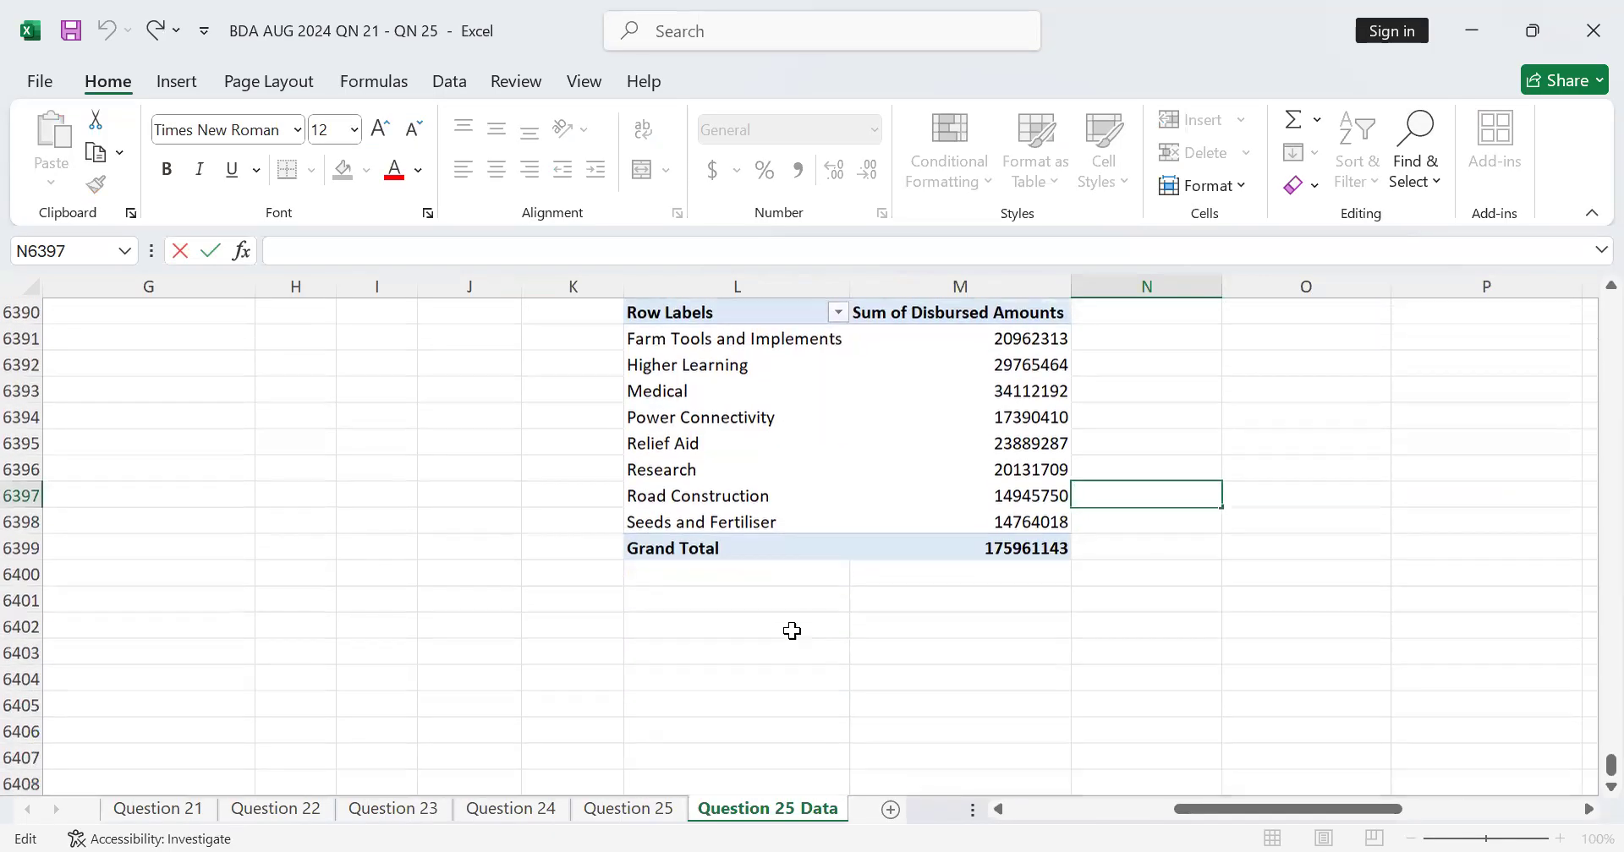
left_click(726, 622)
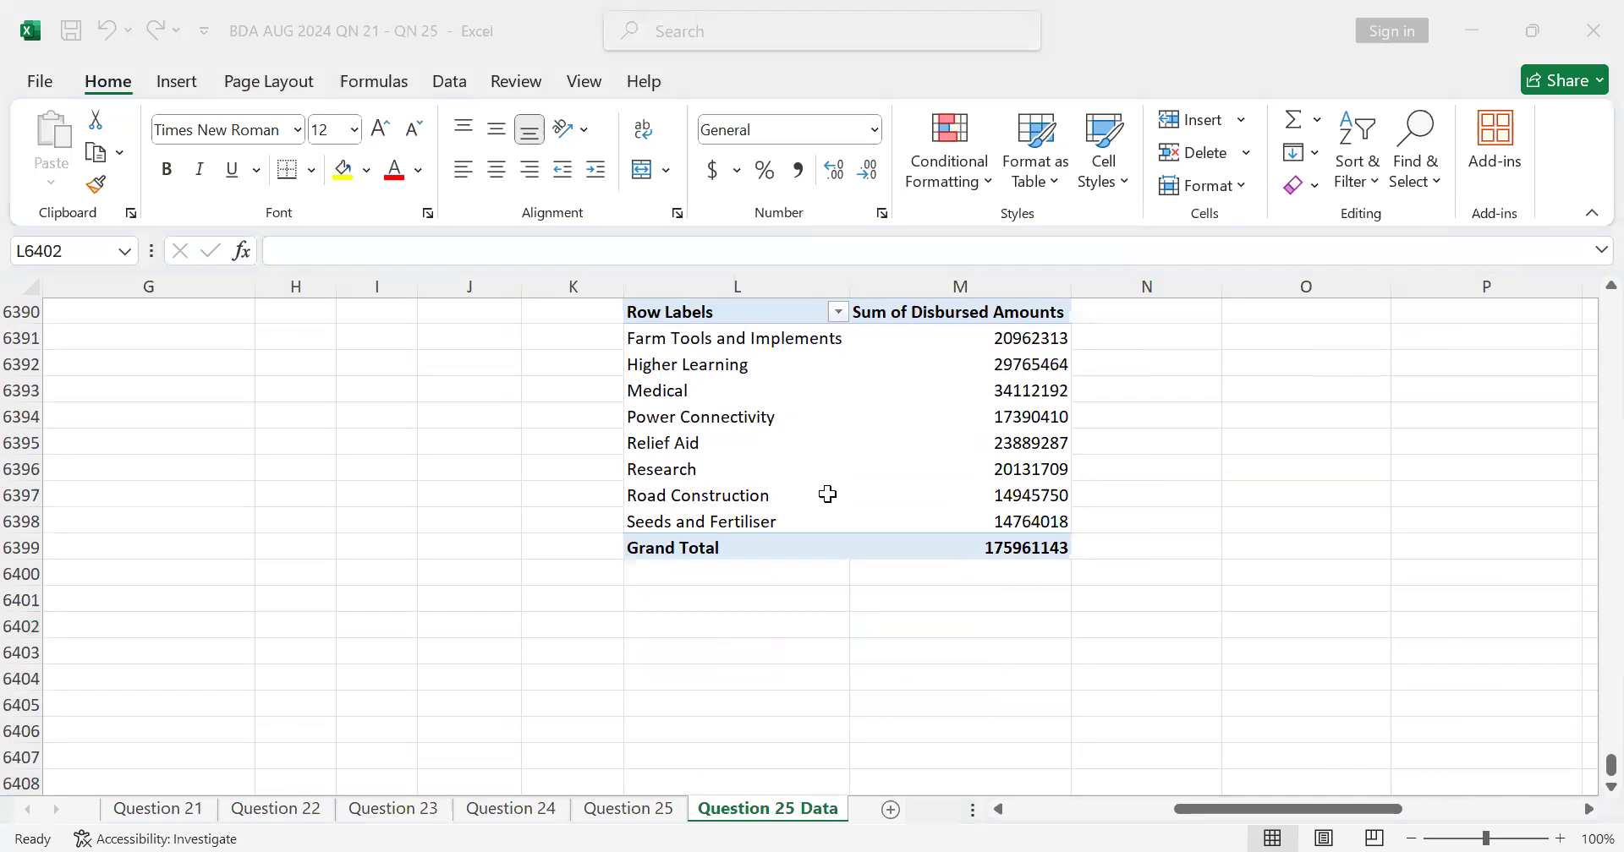
scroll(805, 475, "up", 2)
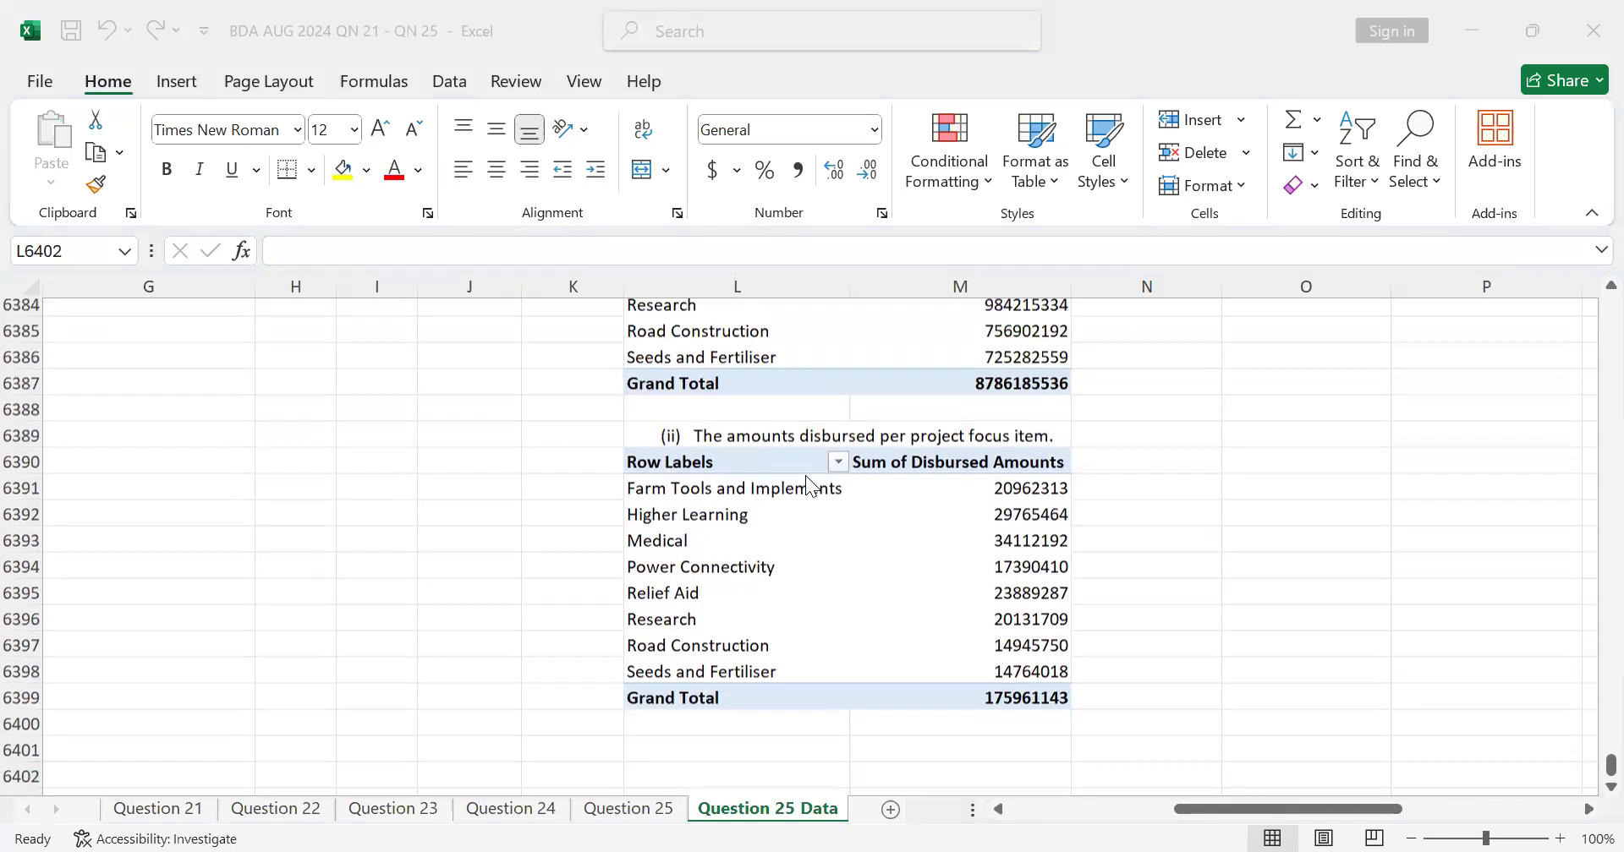
scroll(807, 463, "down", 1)
scroll(807, 463, "down", 3)
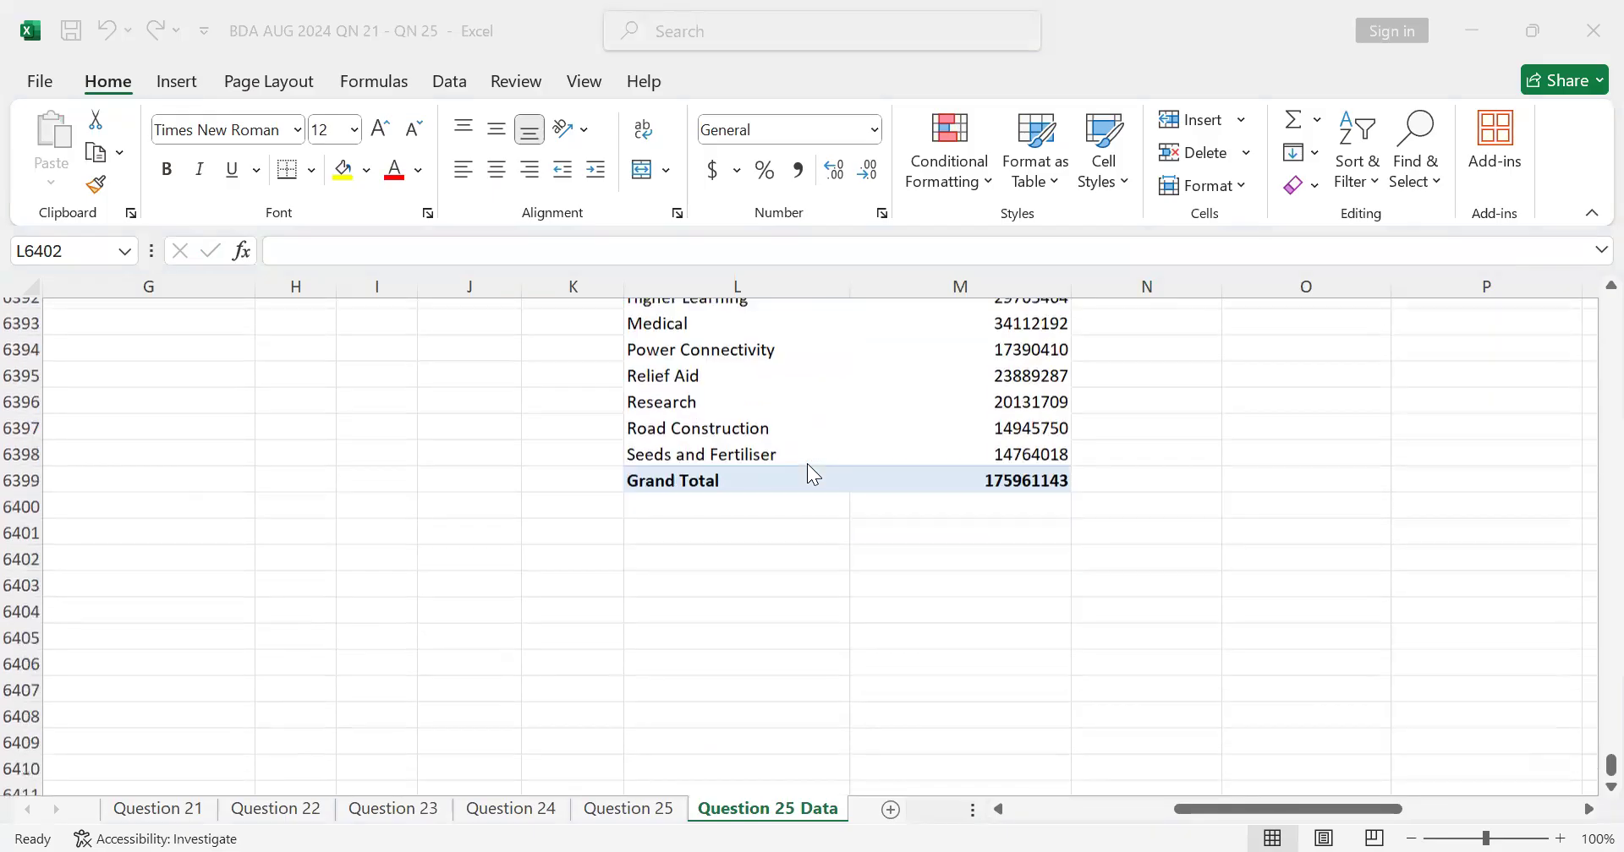
Link cell L6401 to part (b)(iii), "Project cost and administration cost trend (Showing Years and Months).", in B29 on the Question 25 sheet
left_click(756, 536)
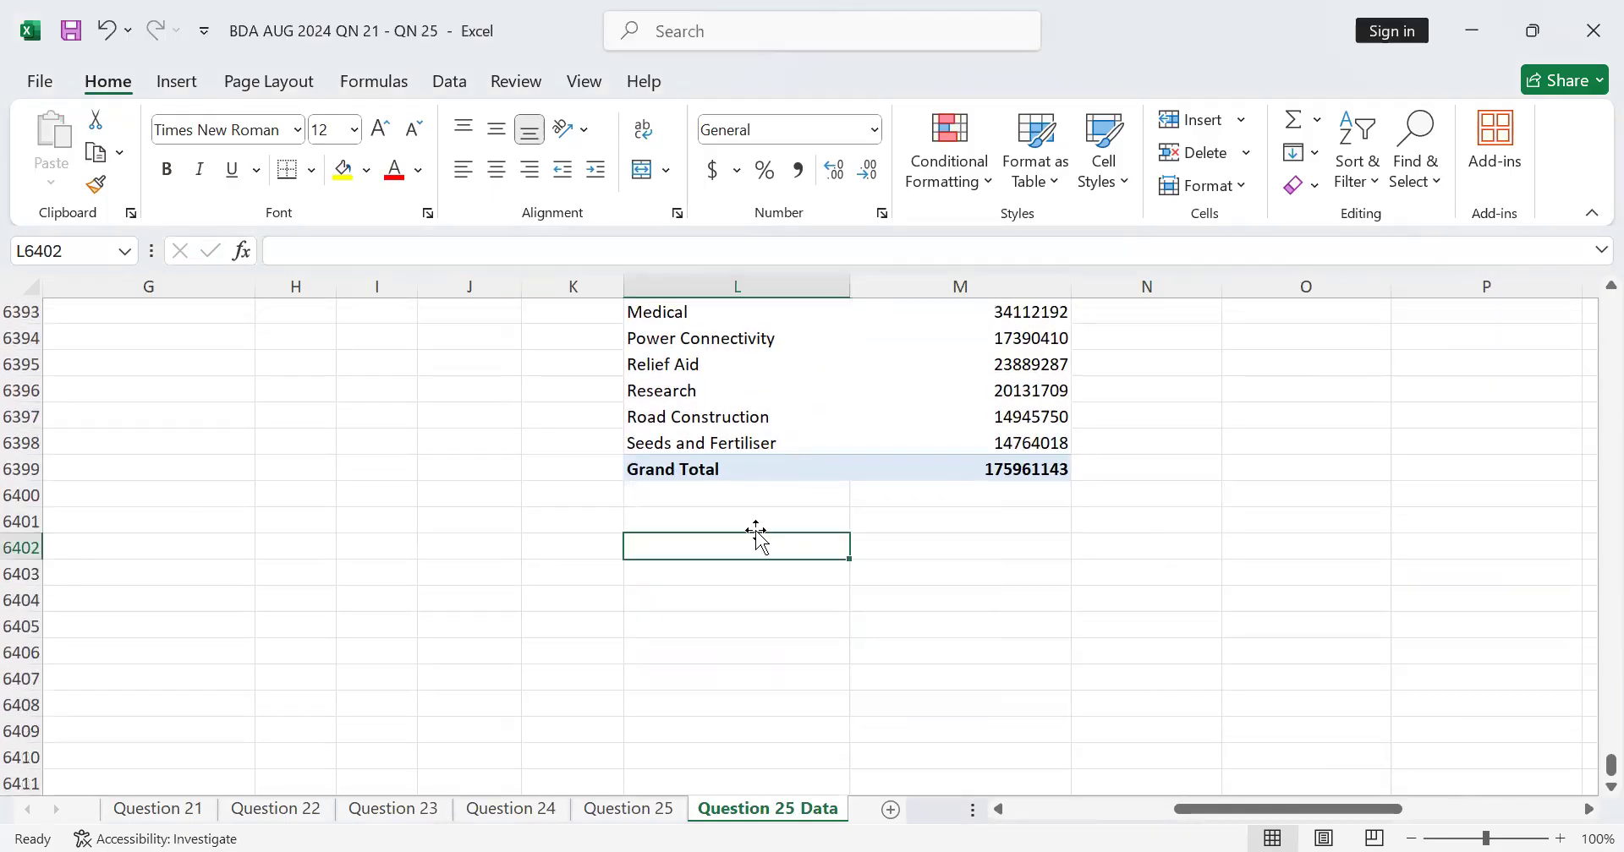
scroll(733, 534, "up", 2)
scroll(733, 535, "down", 2)
left_click(752, 524)
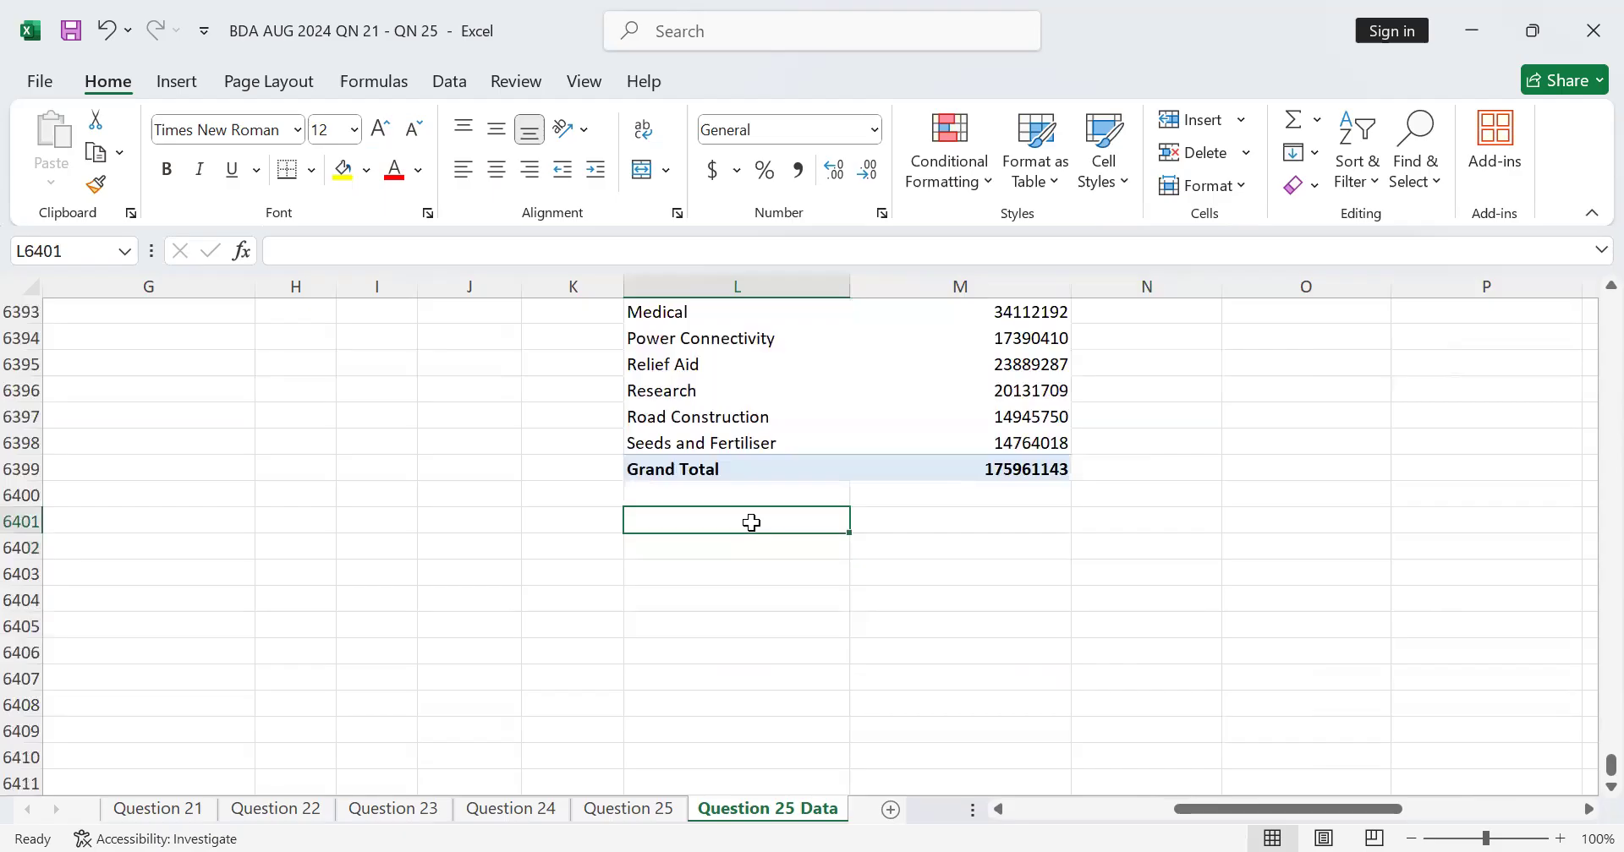
type("=")
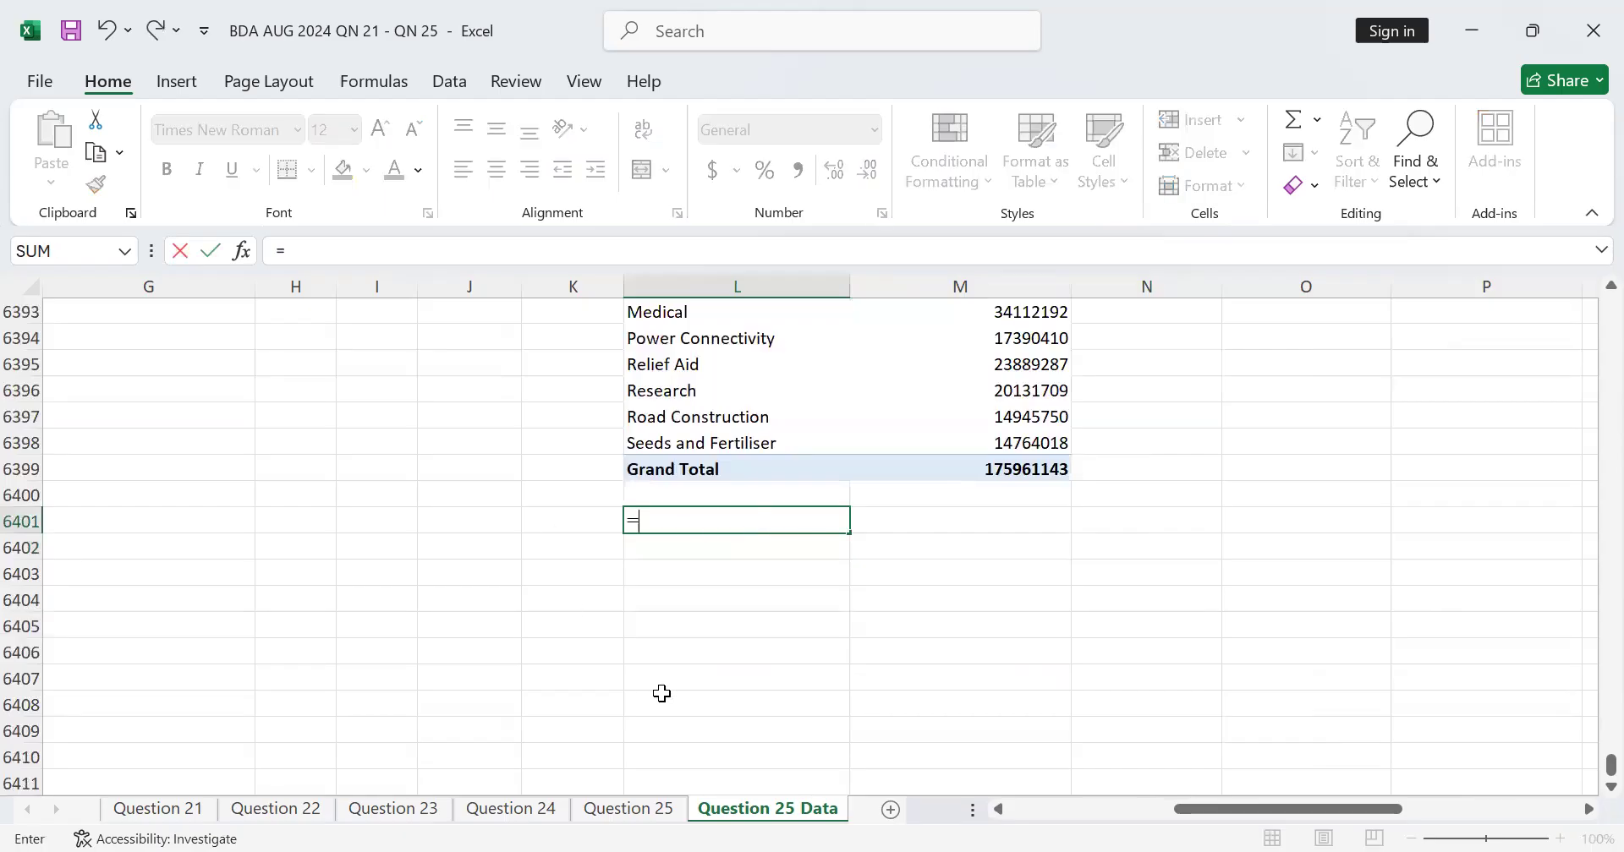
scroll(662, 694, "up", 3)
left_click(630, 809)
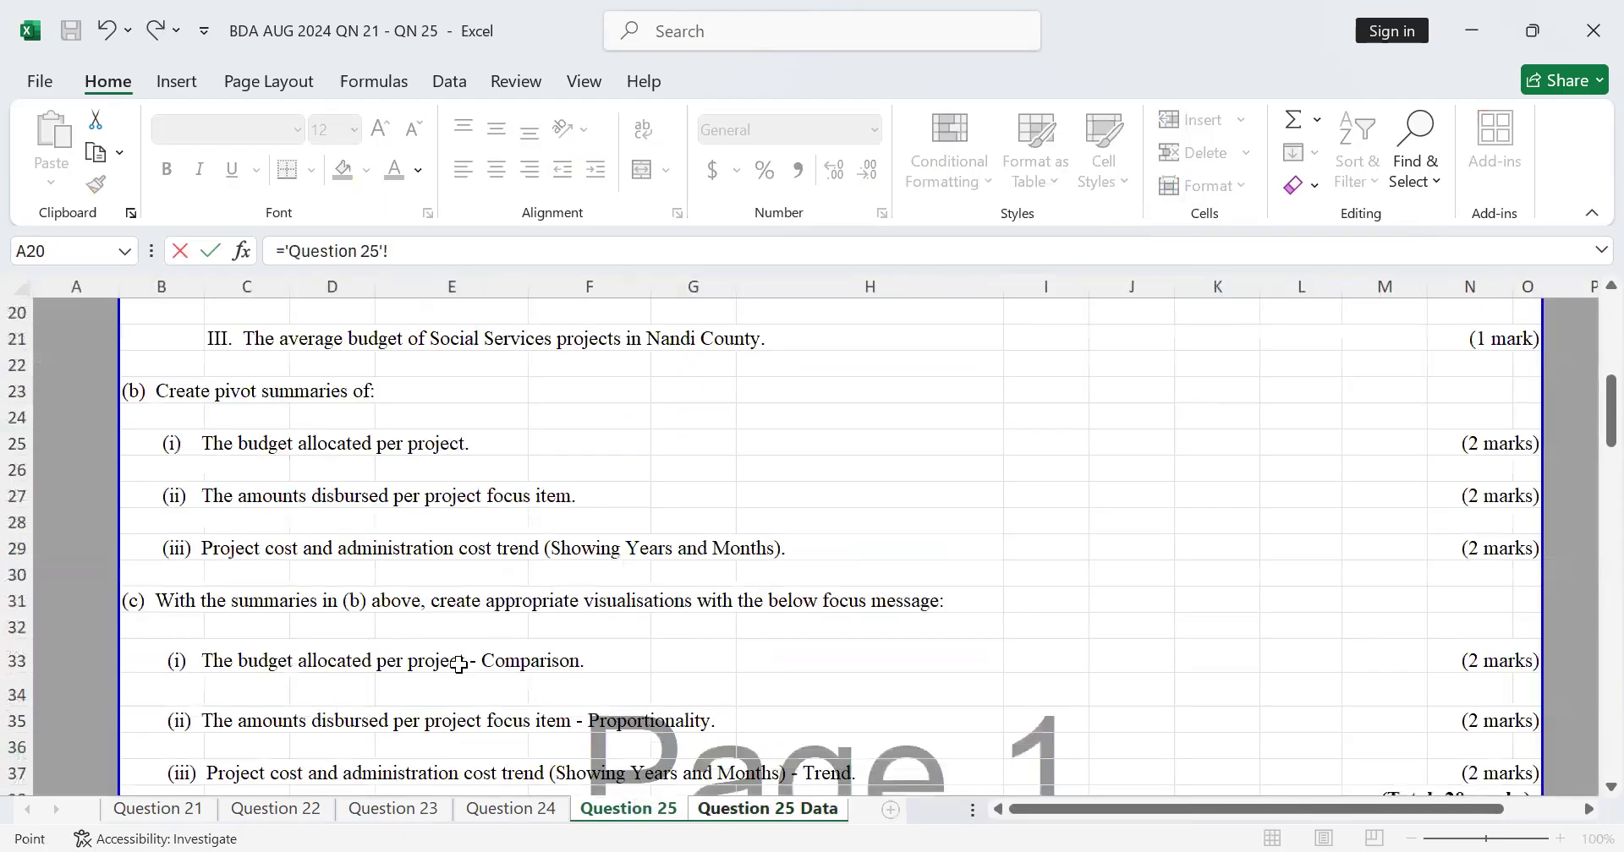
scroll(327, 620, "down", 1)
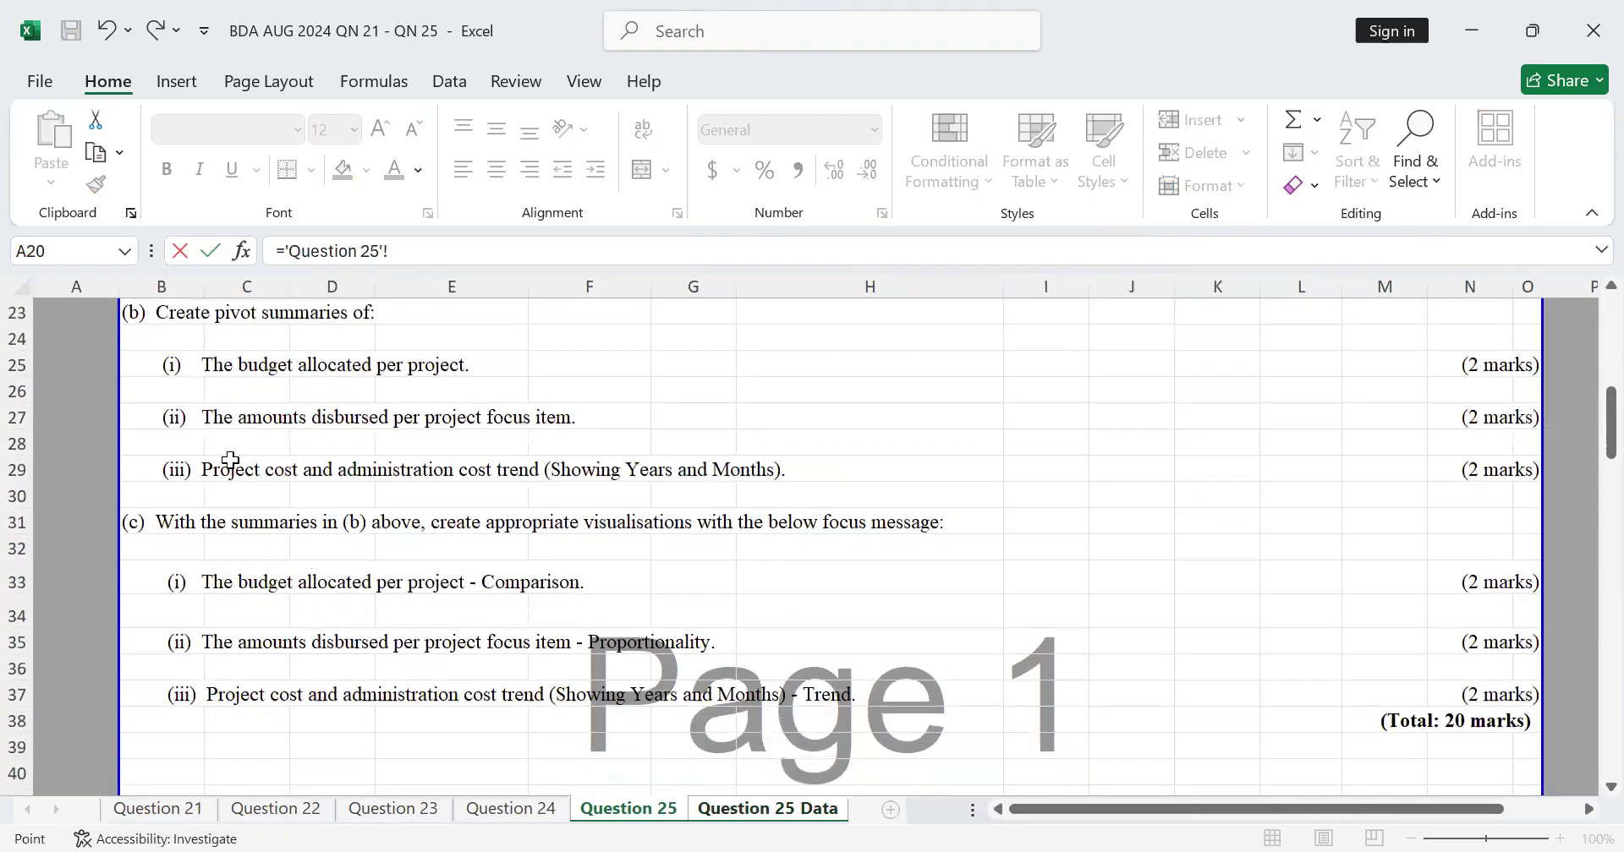
left_click(176, 471)
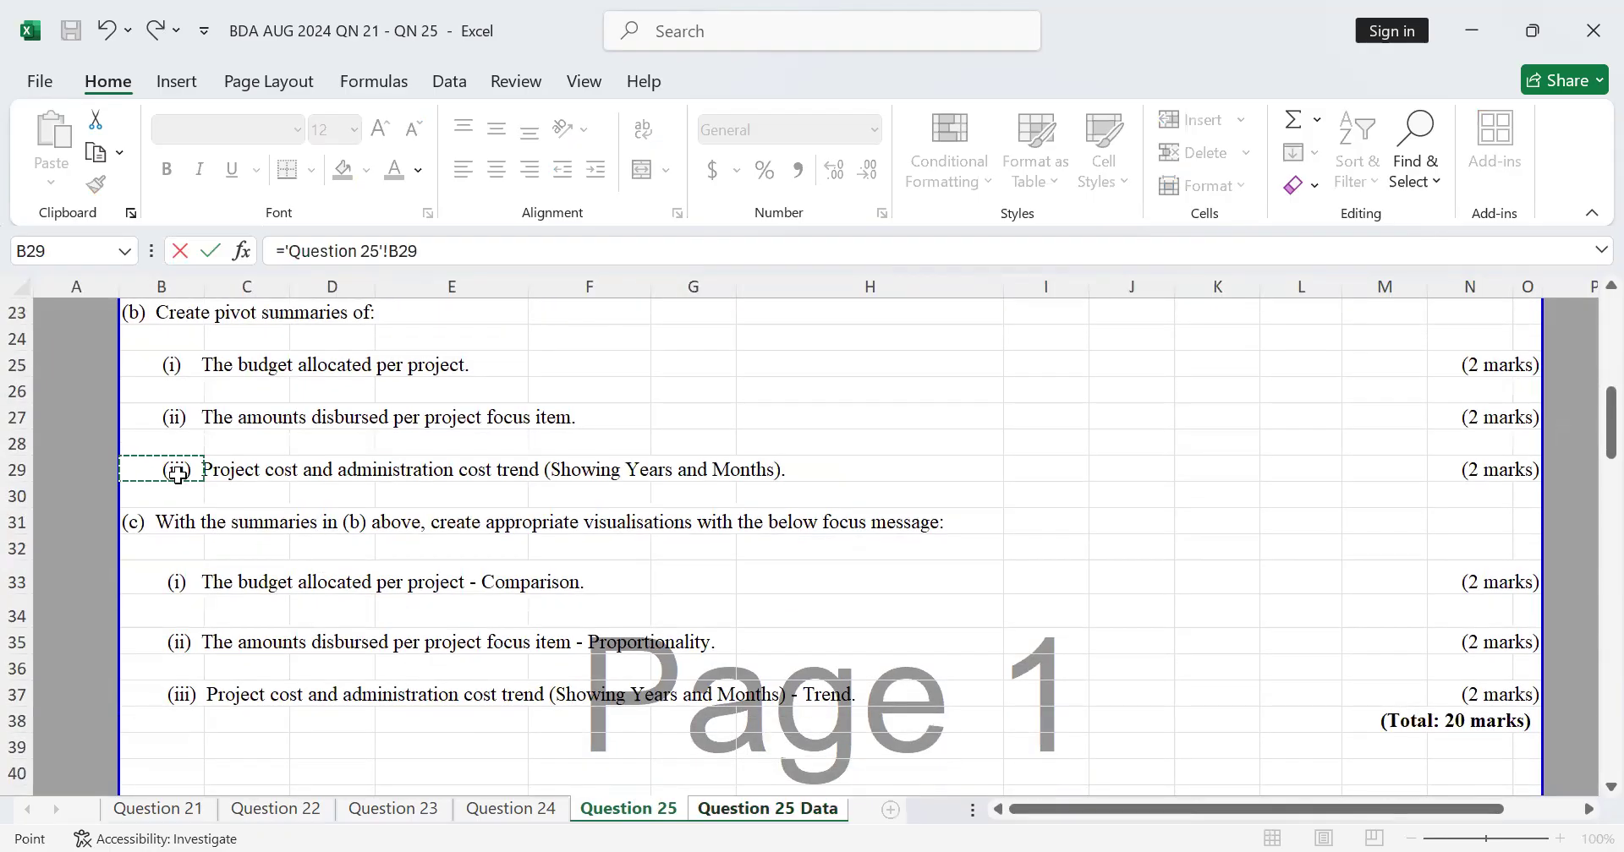
key("Return")
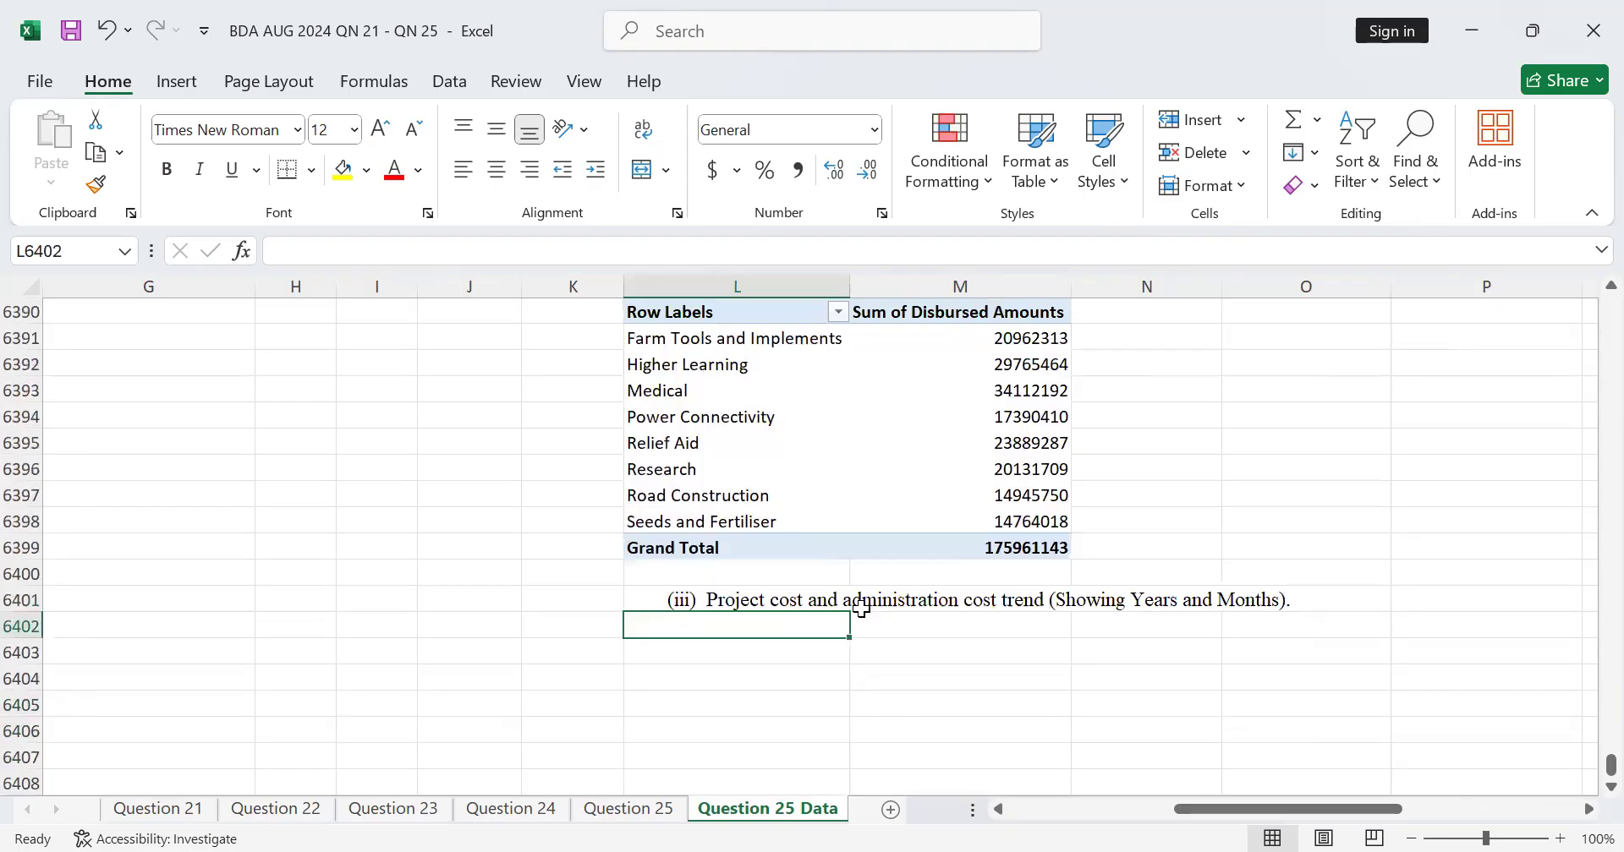
Copy the budget-per-project PivotTable and paste it at L6402, below the project cost and administration cost trend heading
scroll(970, 611, "down", 2)
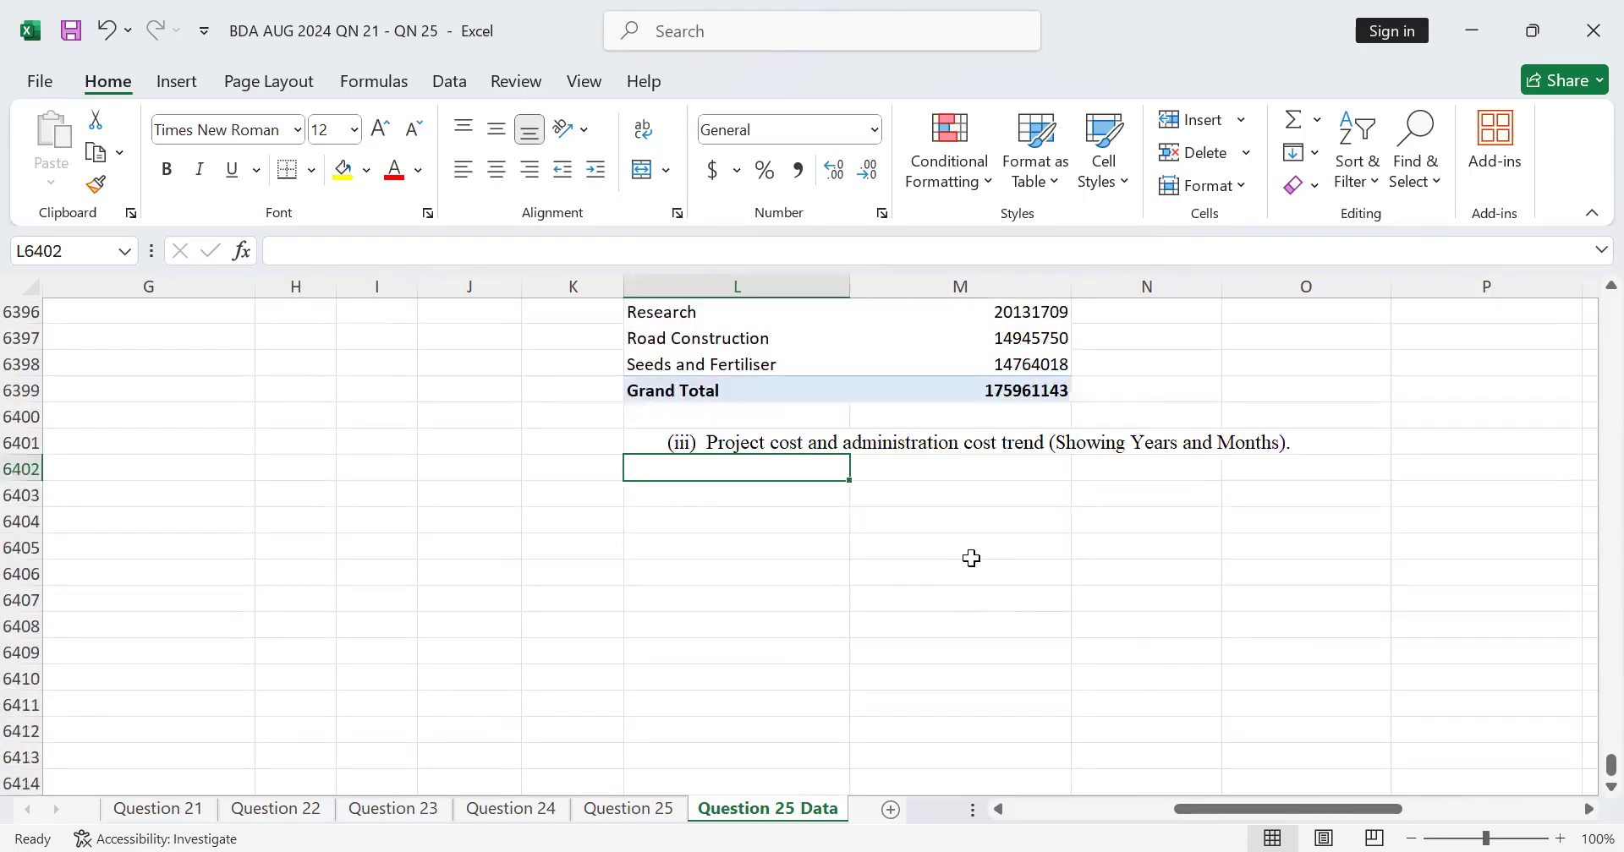
scroll(972, 558, "up", 2)
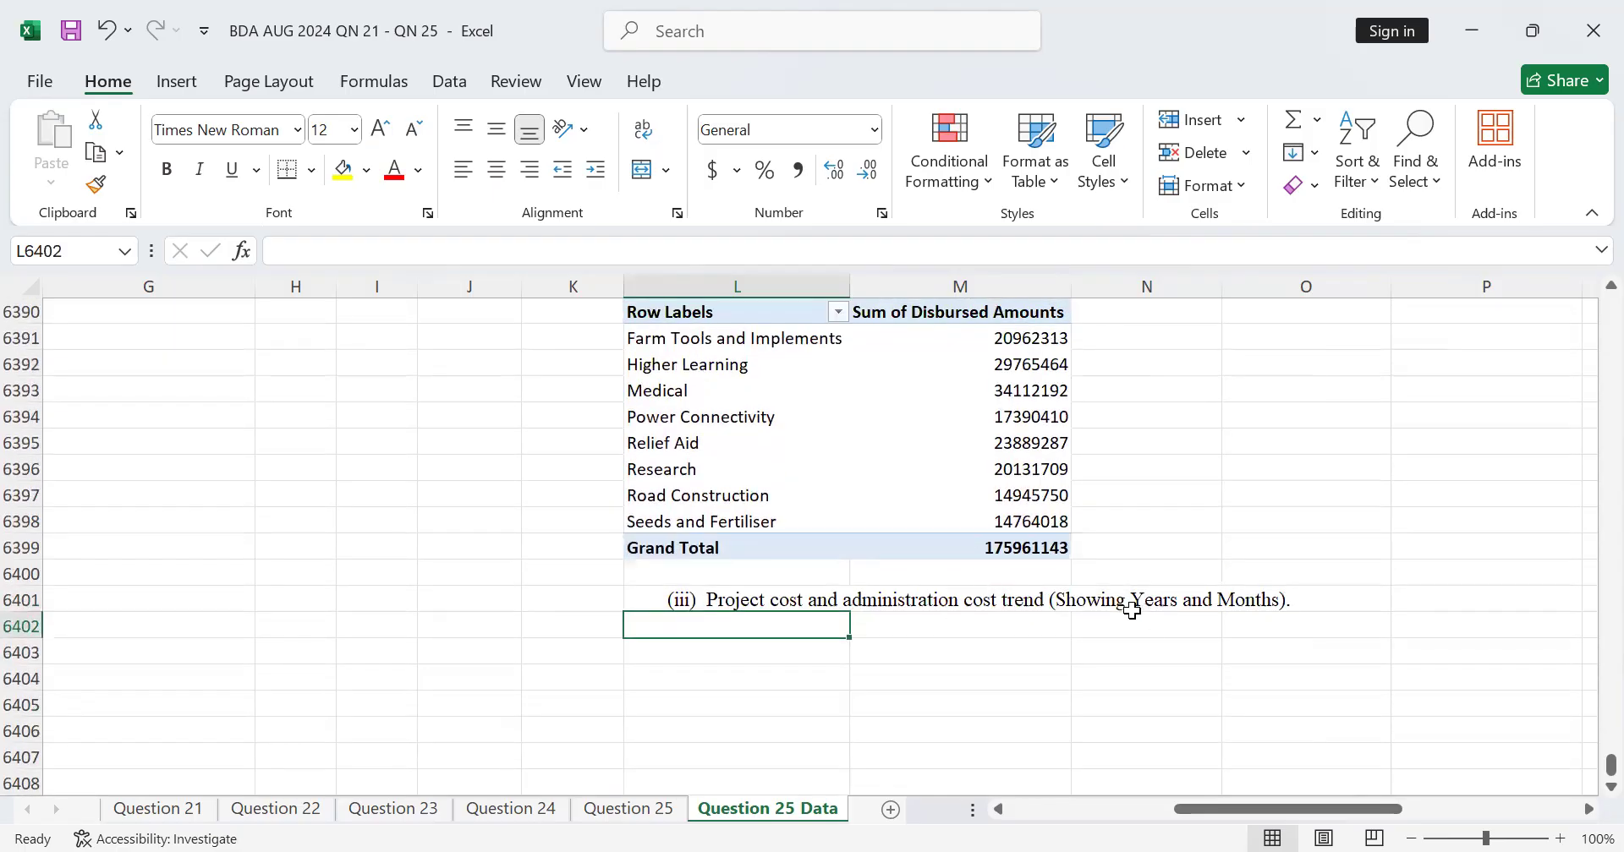
scroll(1175, 605, "down", 1)
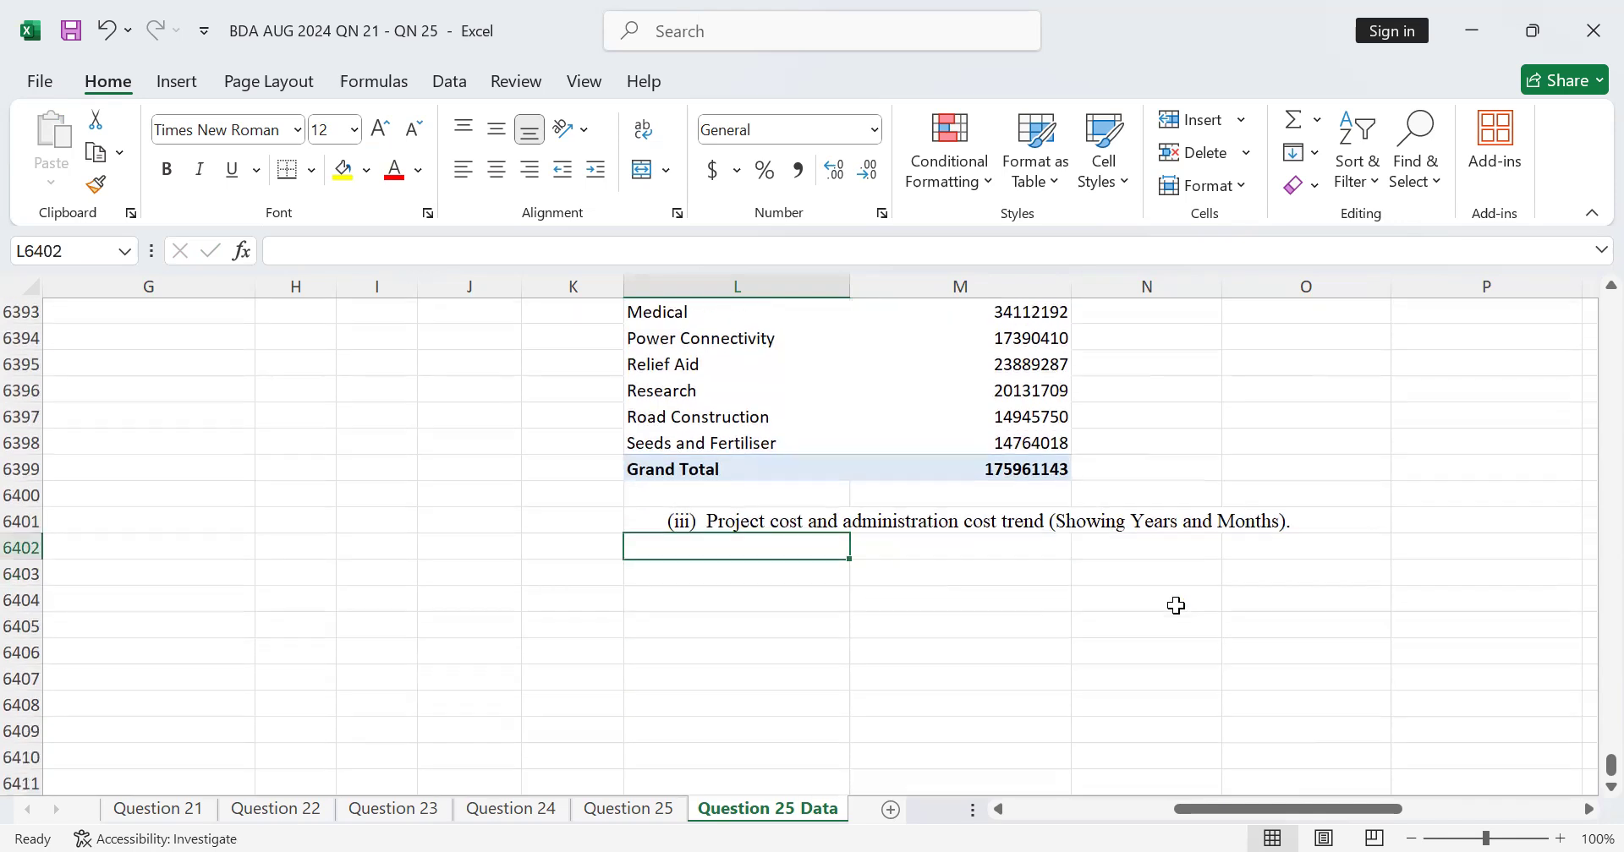
scroll(1169, 594, "up", 7)
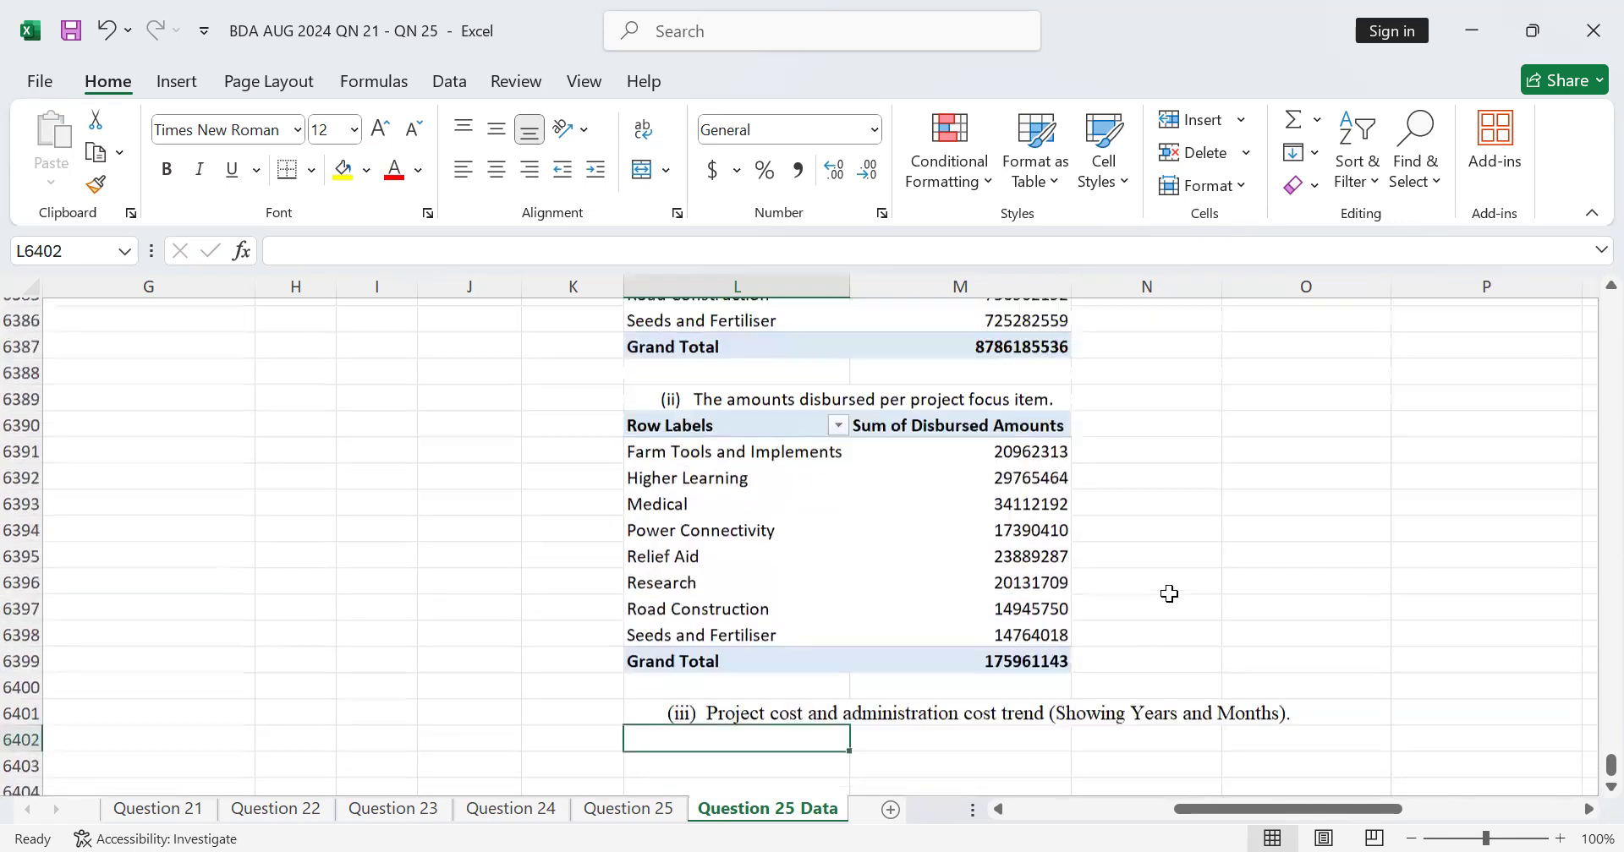
scroll(831, 532, "down", 1)
left_click_drag(682, 468, 1049, 704)
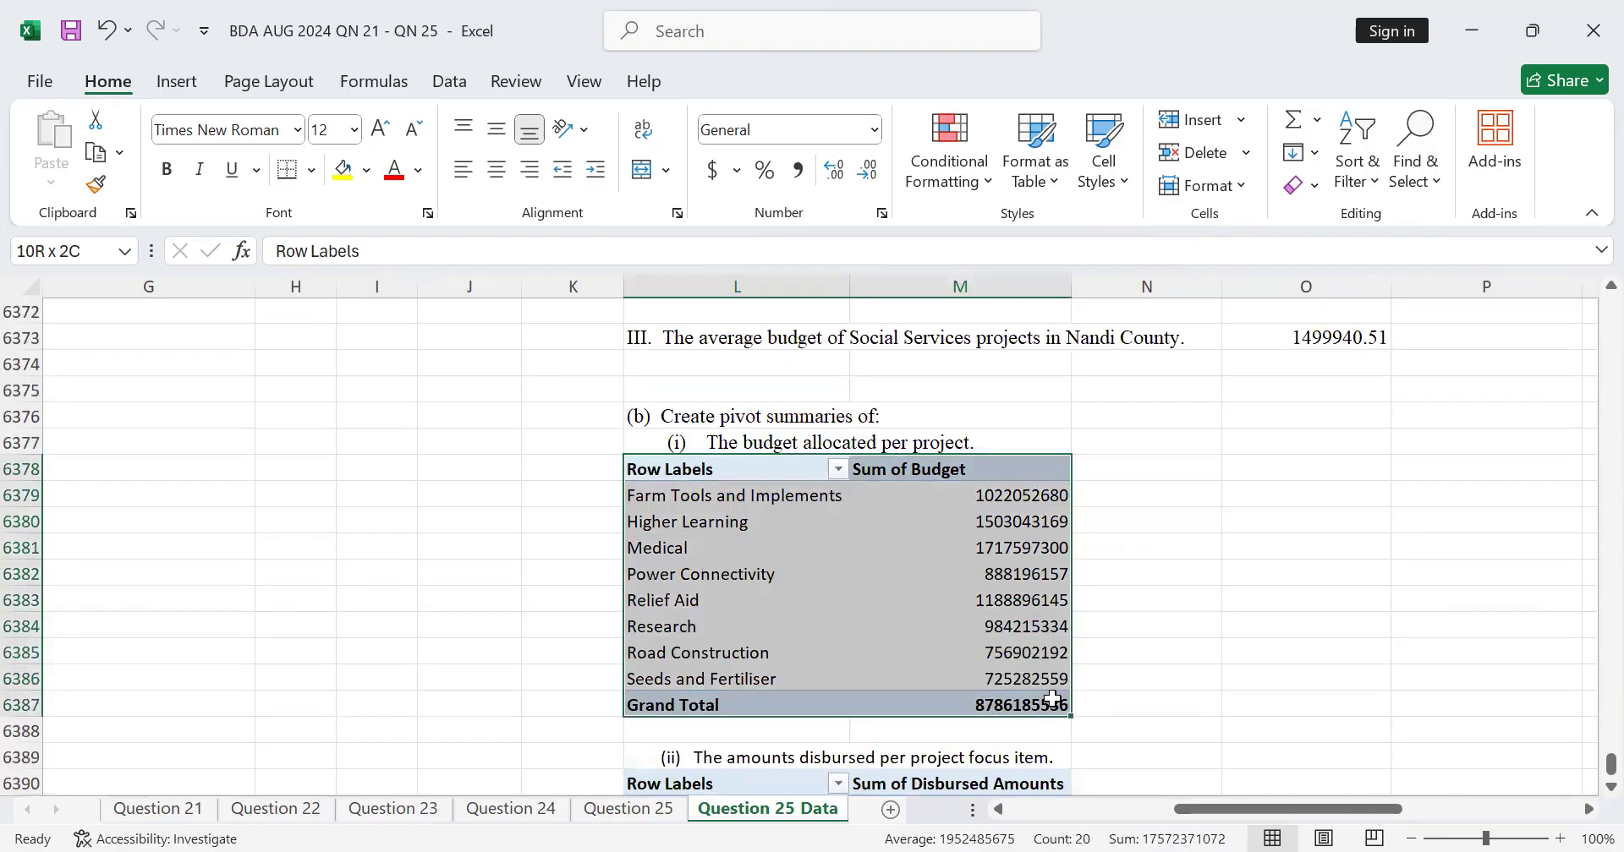
right_click(971, 615)
left_click(1033, 677)
scroll(783, 551, "down", 8)
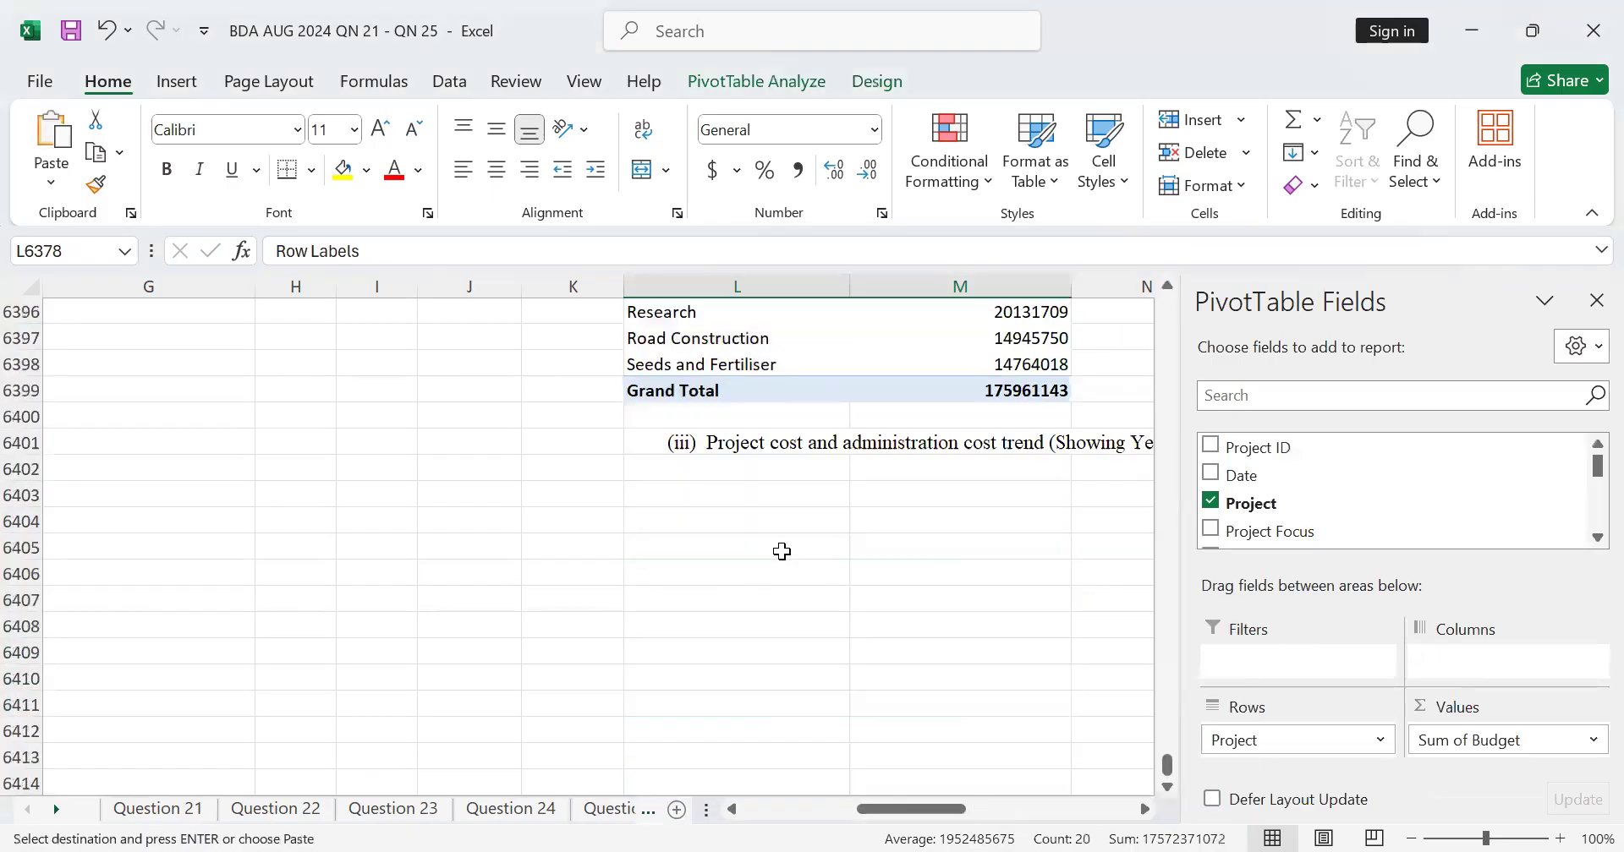
left_click(716, 473)
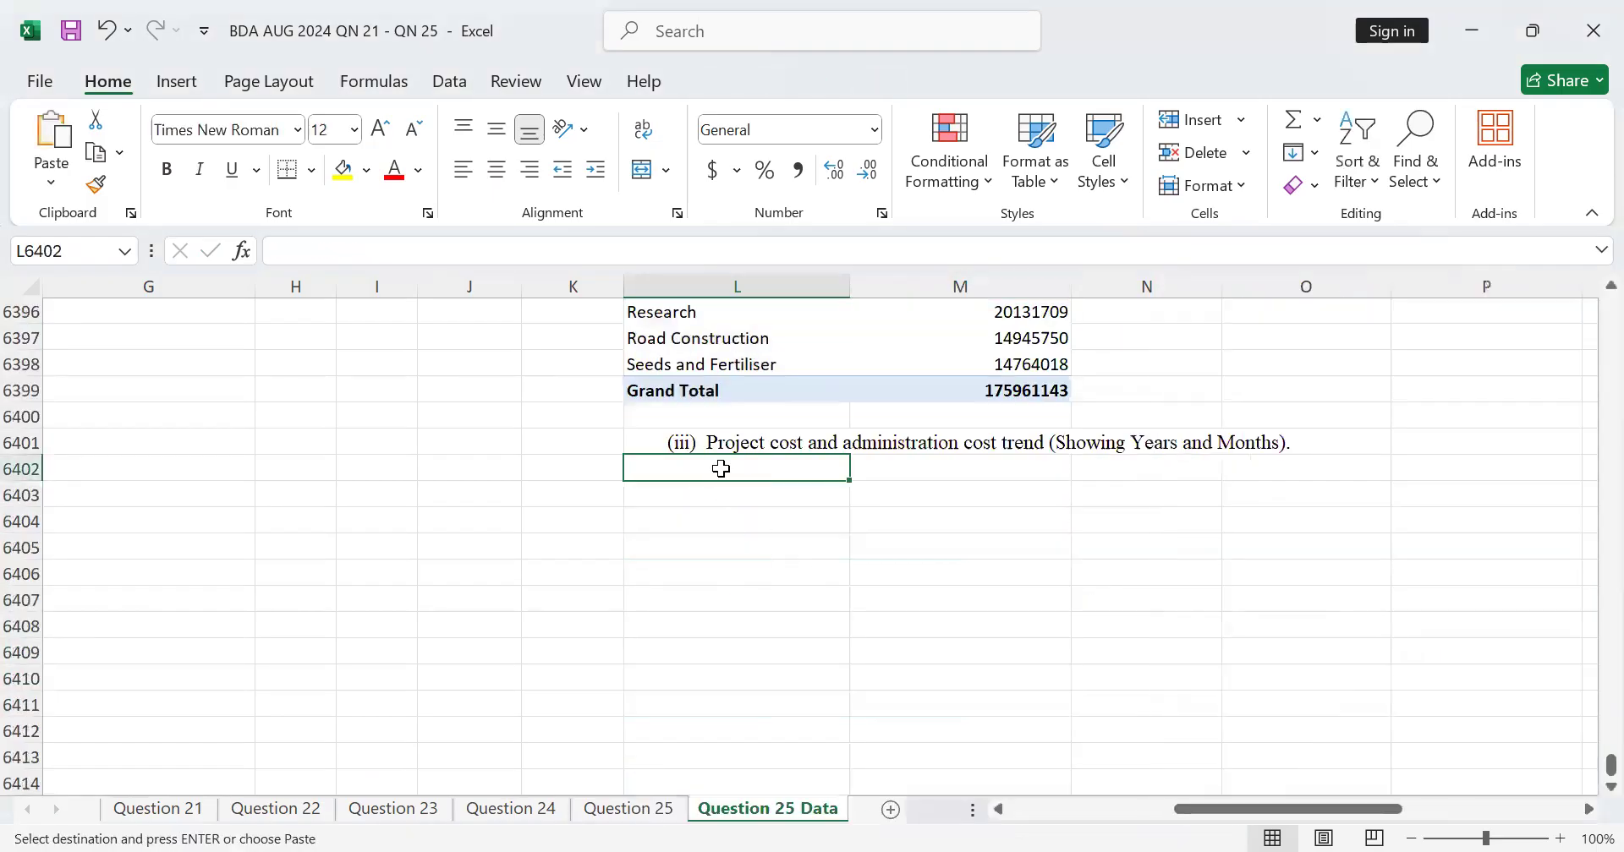
right_click(721, 469)
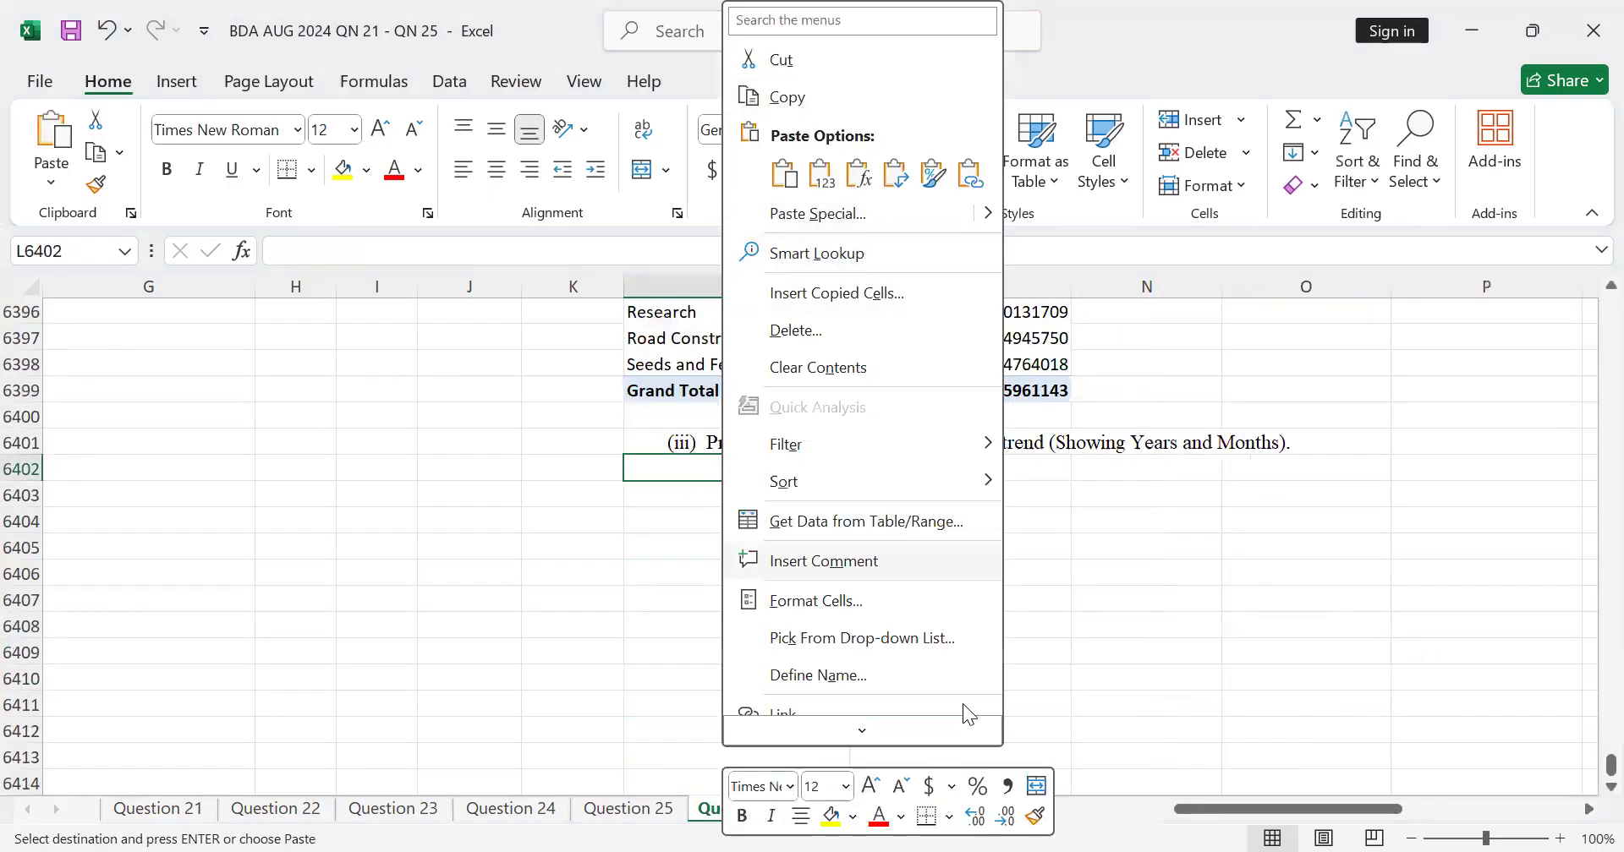
key("ctrl+v")
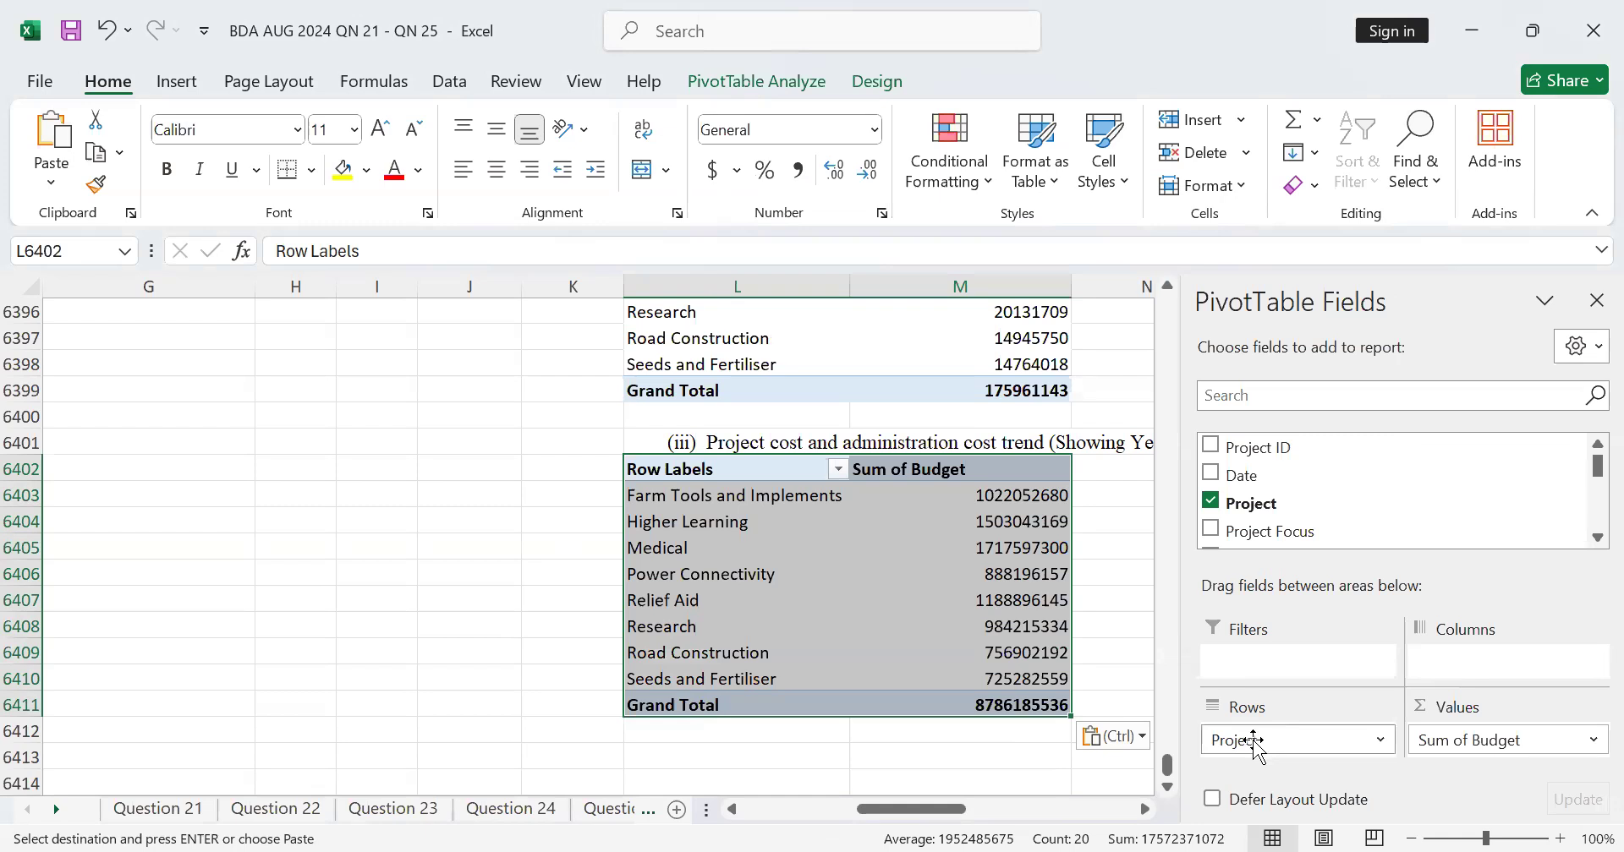
In the pasted PivotTable, replace Project with Date in the rows and Budget with Project Cost in the values
left_click(1211, 502)
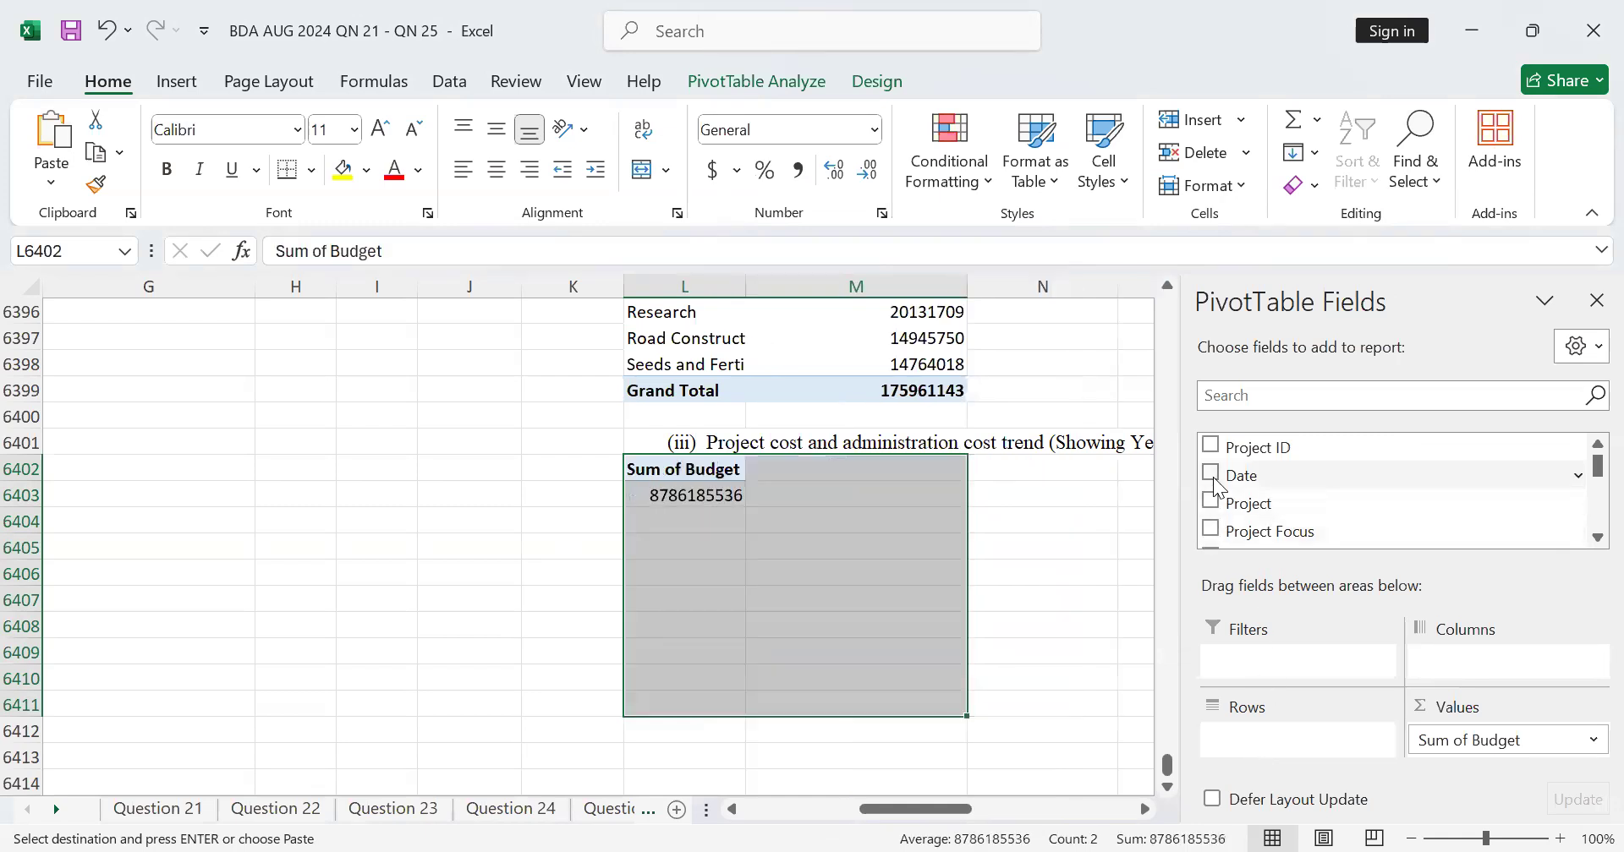
left_click_drag(1211, 483, 1272, 738)
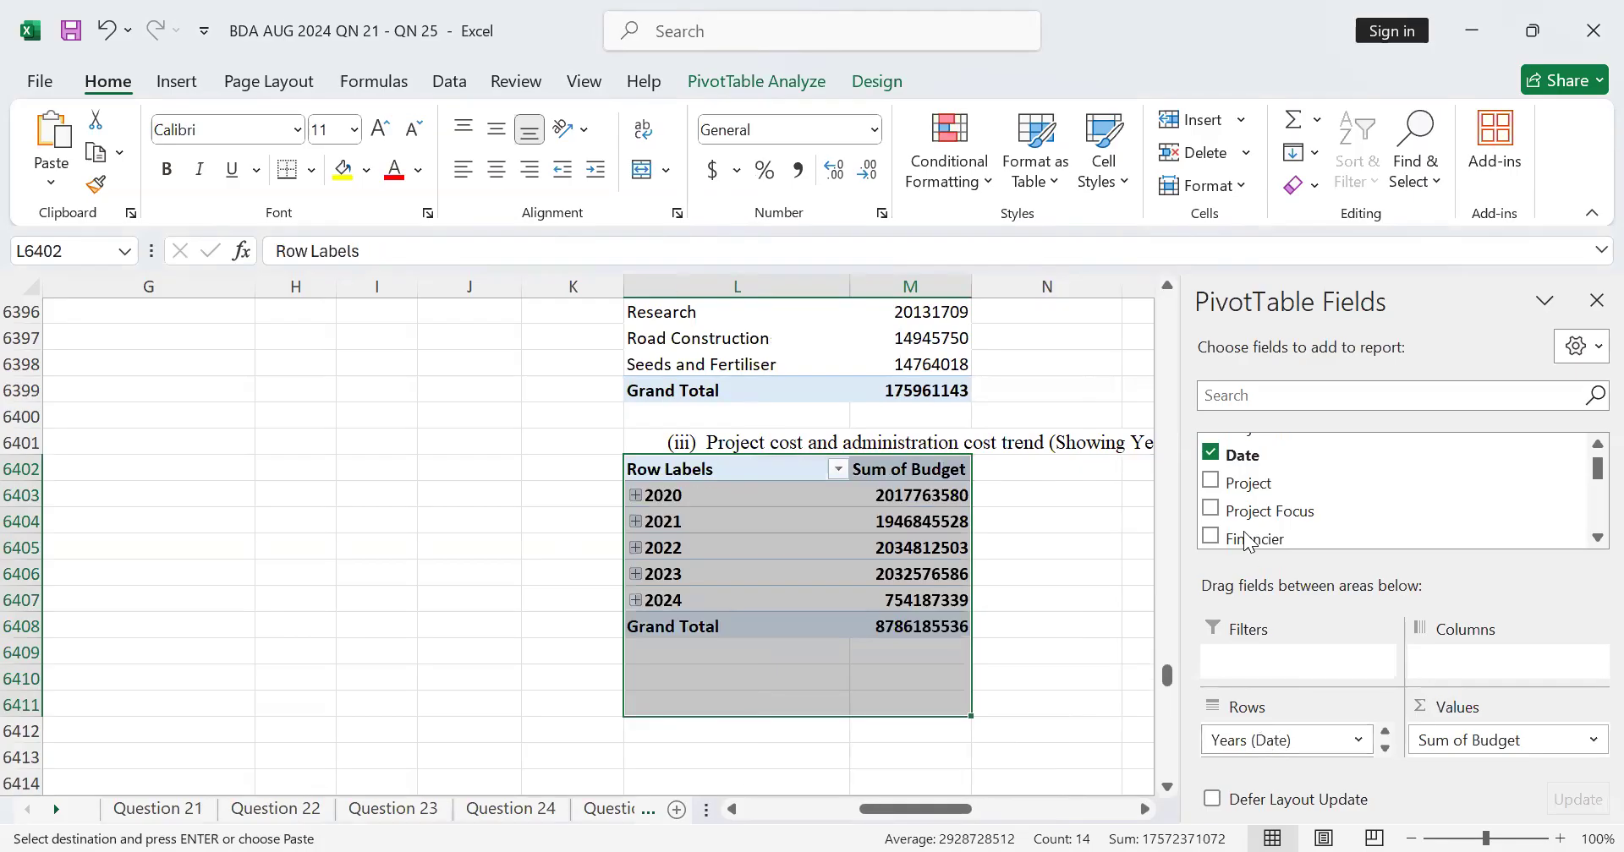
scroll(1340, 500, "down", 2)
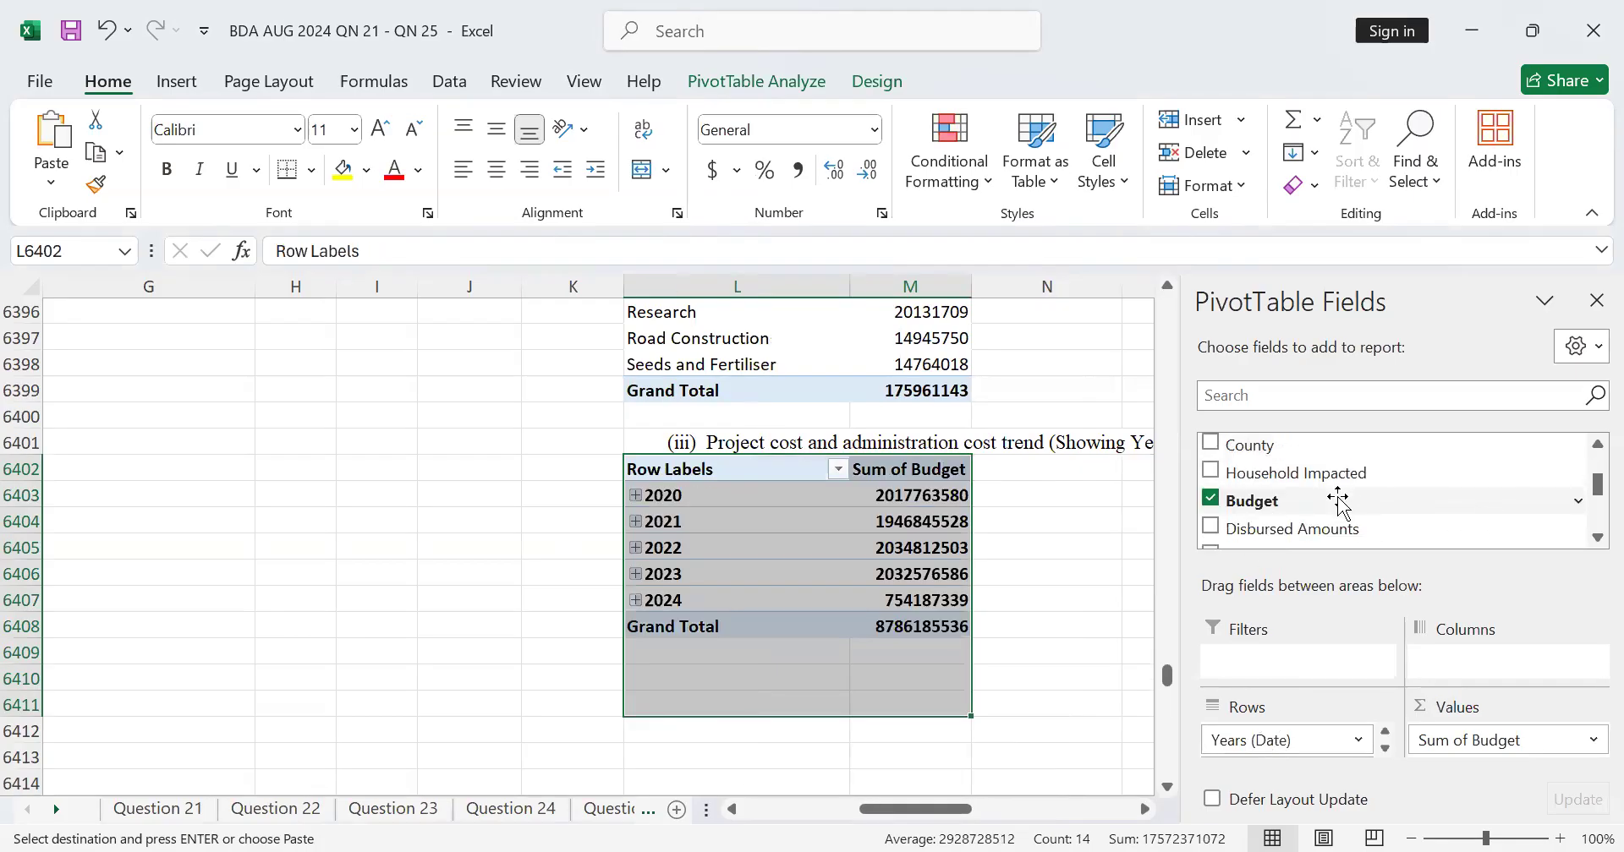
left_click(1226, 499)
scroll(1230, 506, "down", 3)
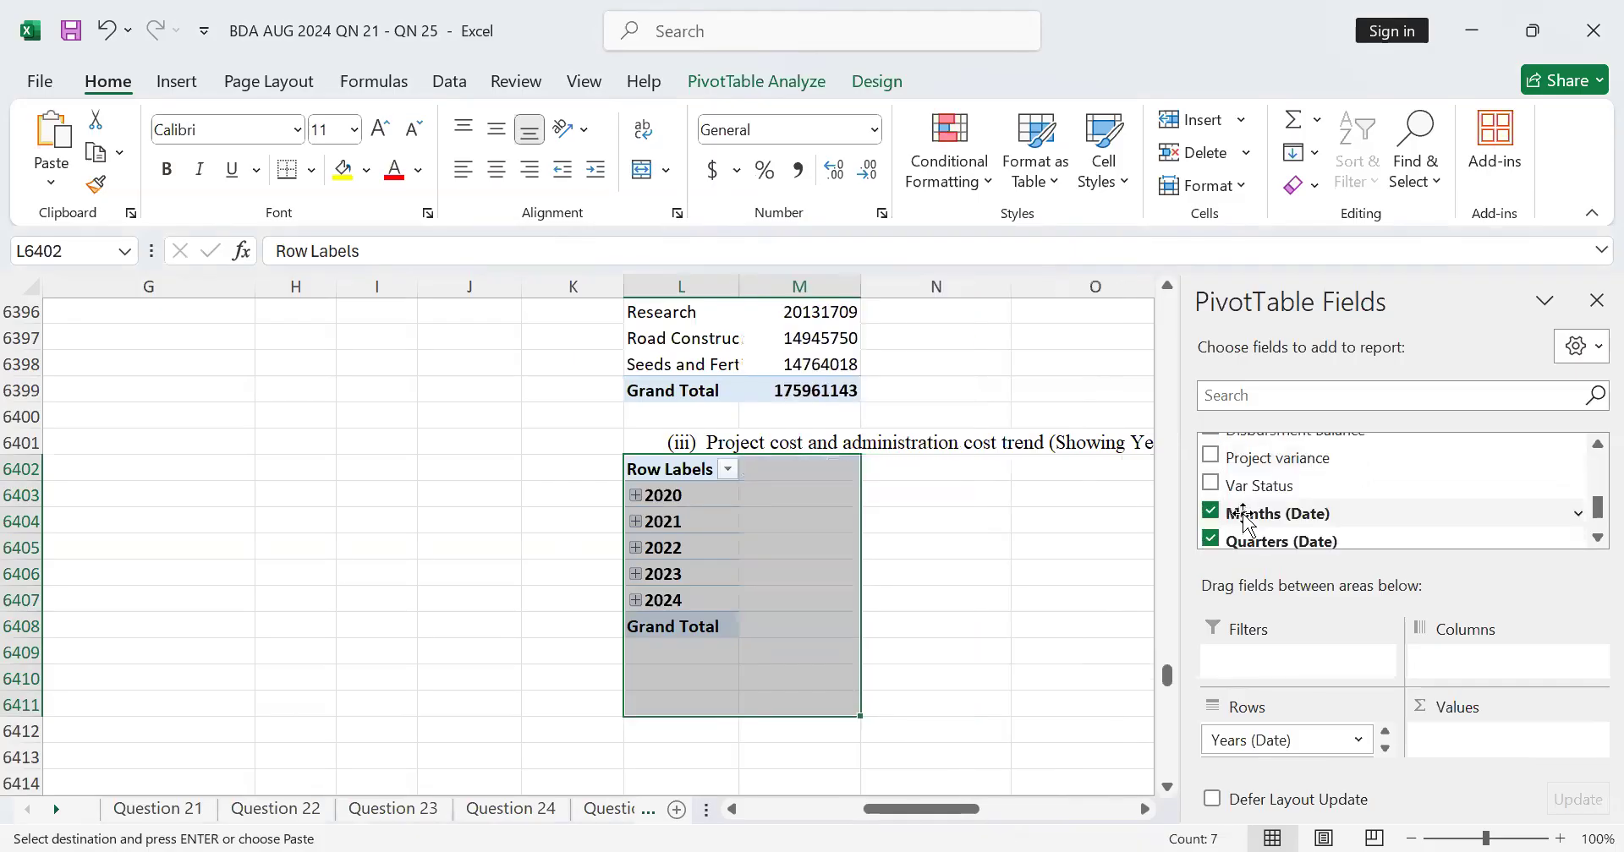
scroll(1247, 518, "up", 5)
scroll(1247, 488, "up", 3)
scroll(1257, 491, "down", 3)
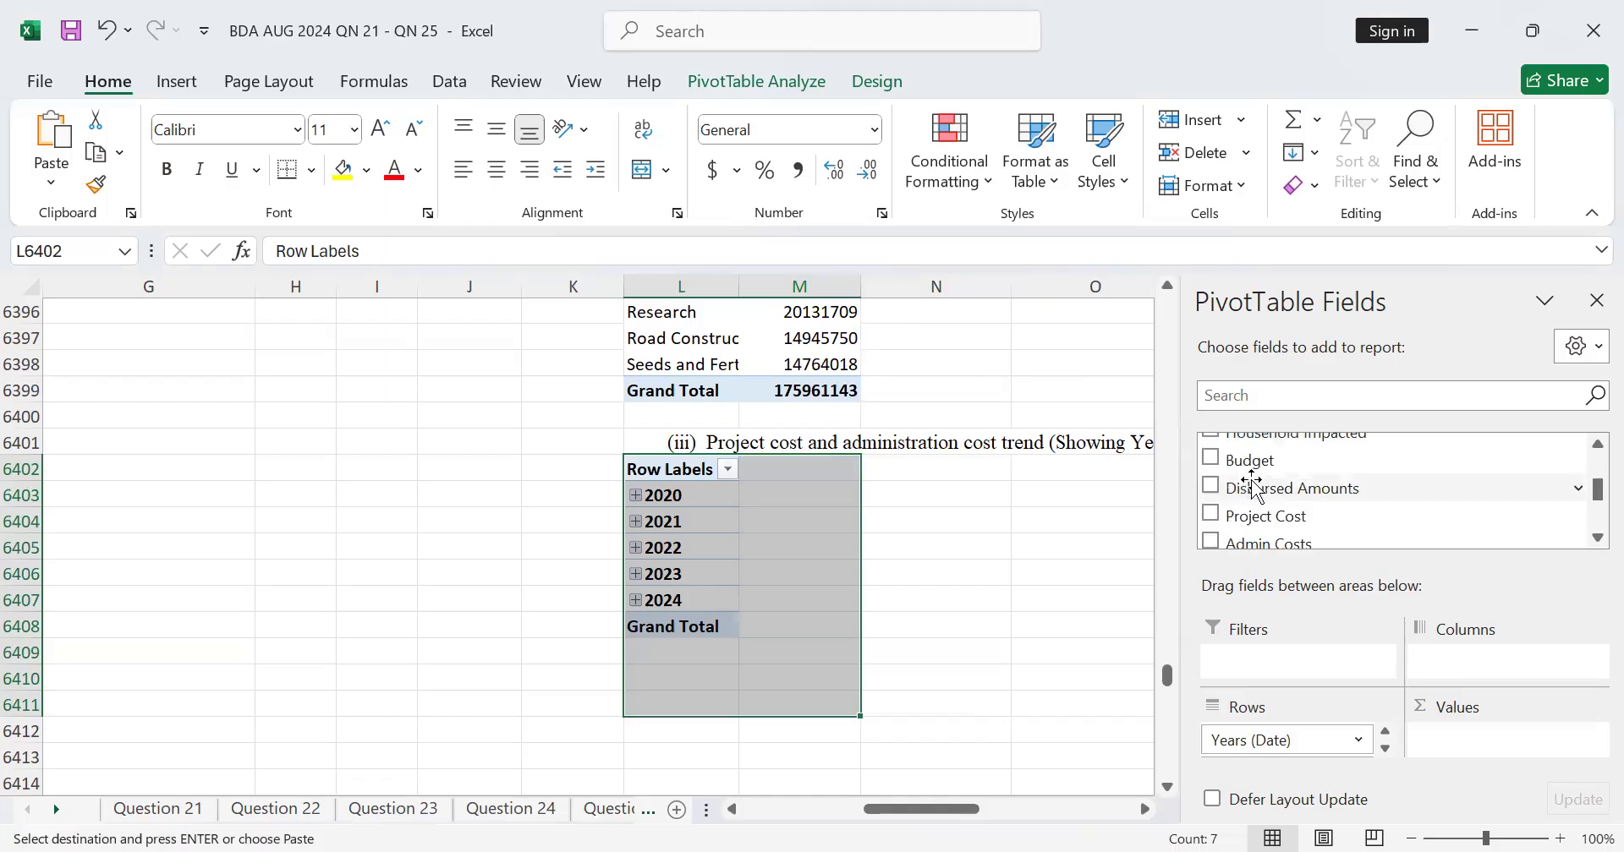
left_click_drag(1213, 465, 1469, 737)
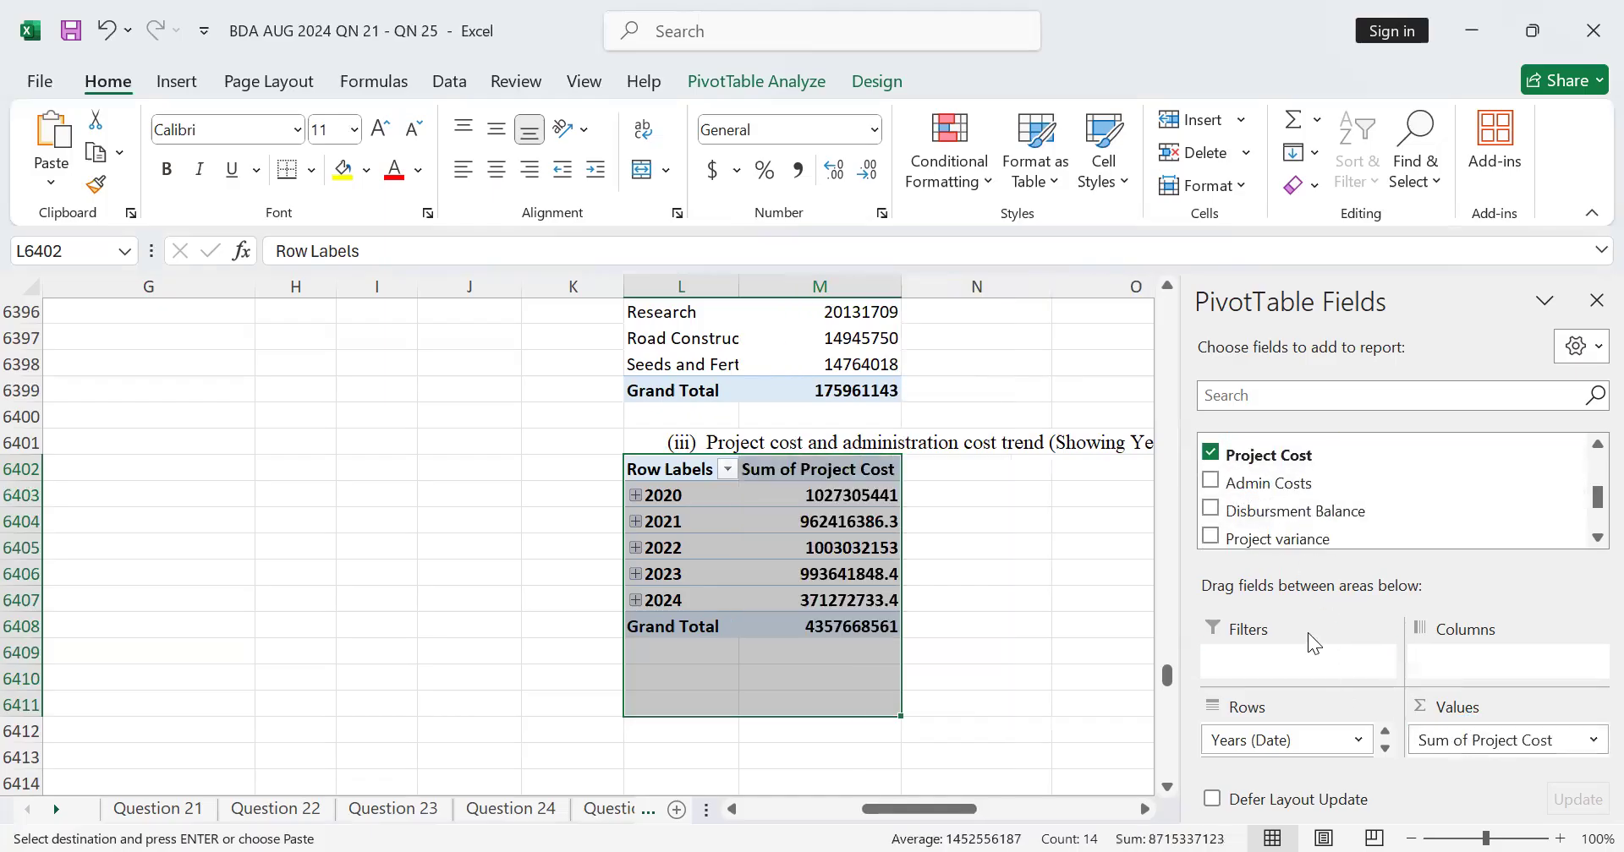
Add Admin Costs to the trend PivotTable's values alongside Project Cost
left_click_drag(1219, 489, 1496, 761)
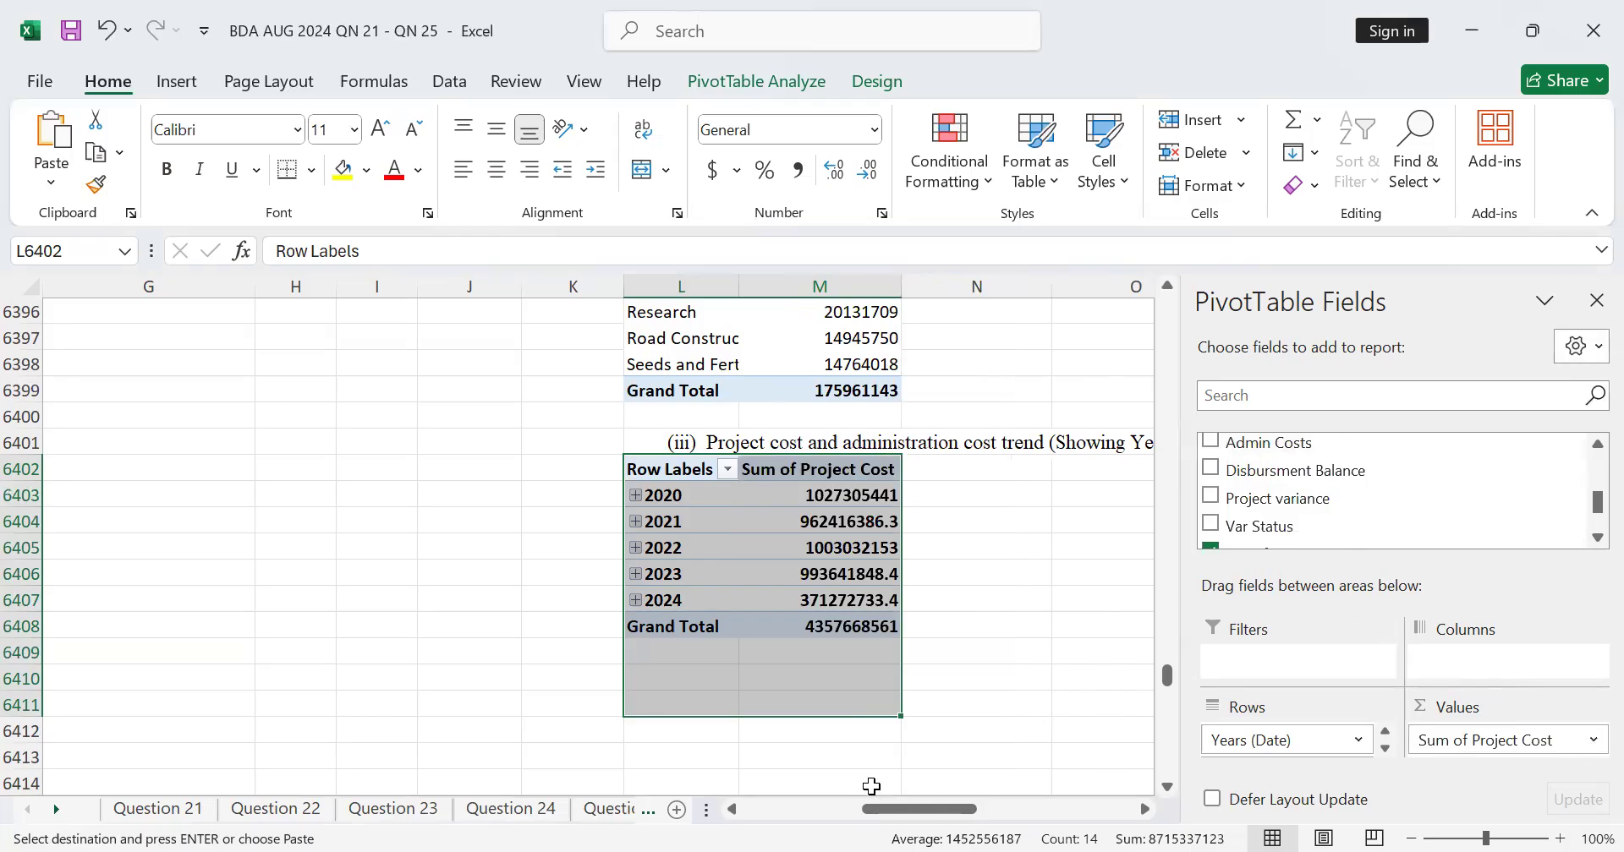
scroll(872, 785, "down", 3)
left_click(1165, 756)
scroll(1158, 638, "up", 15)
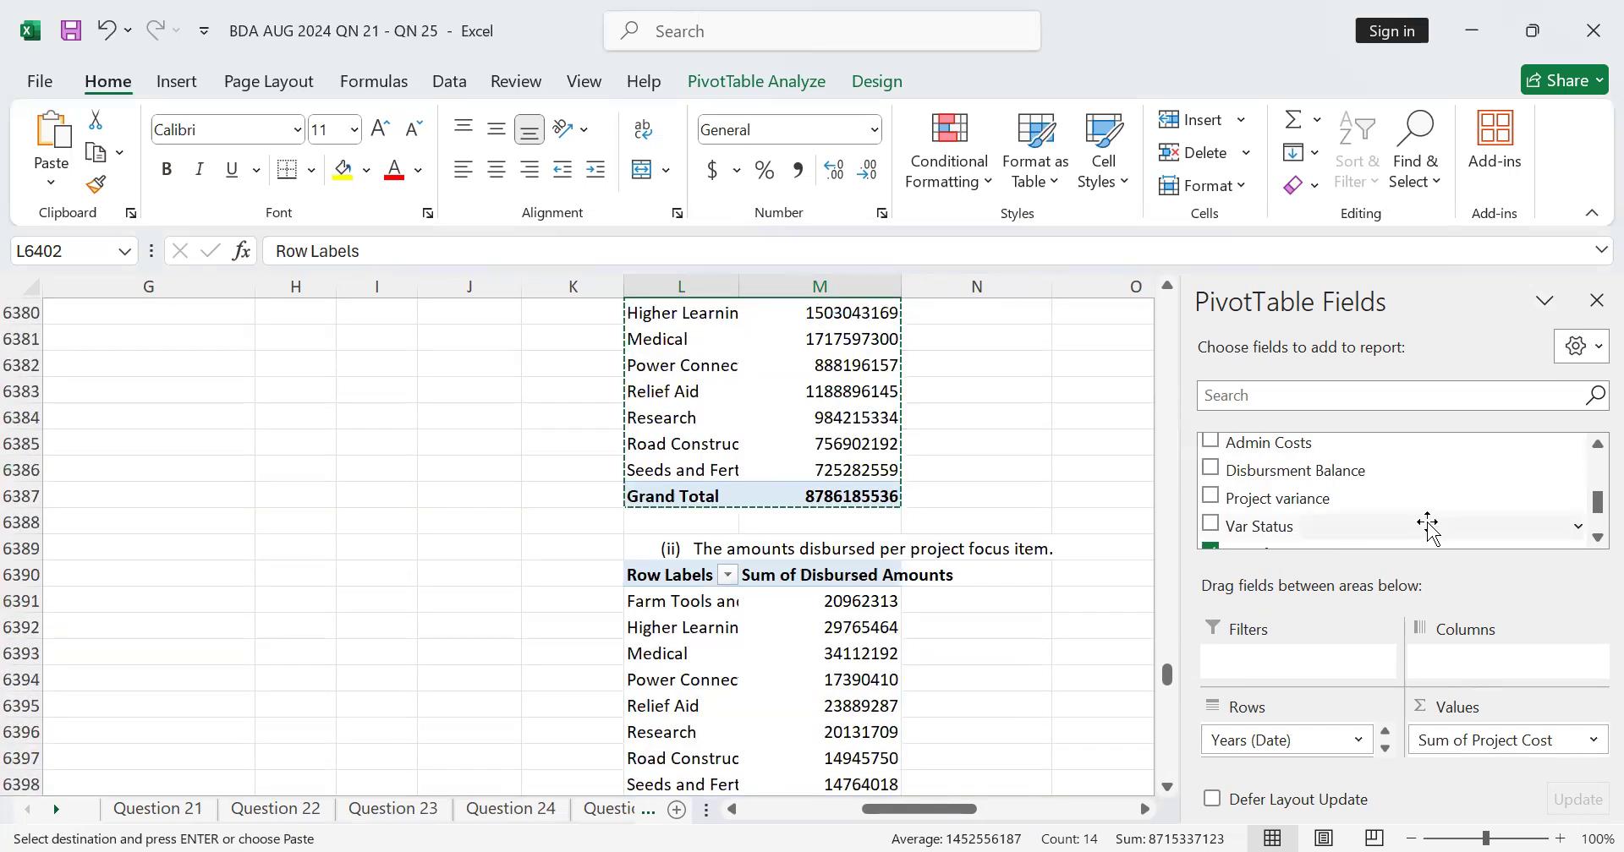
scroll(1427, 525, "down", 2)
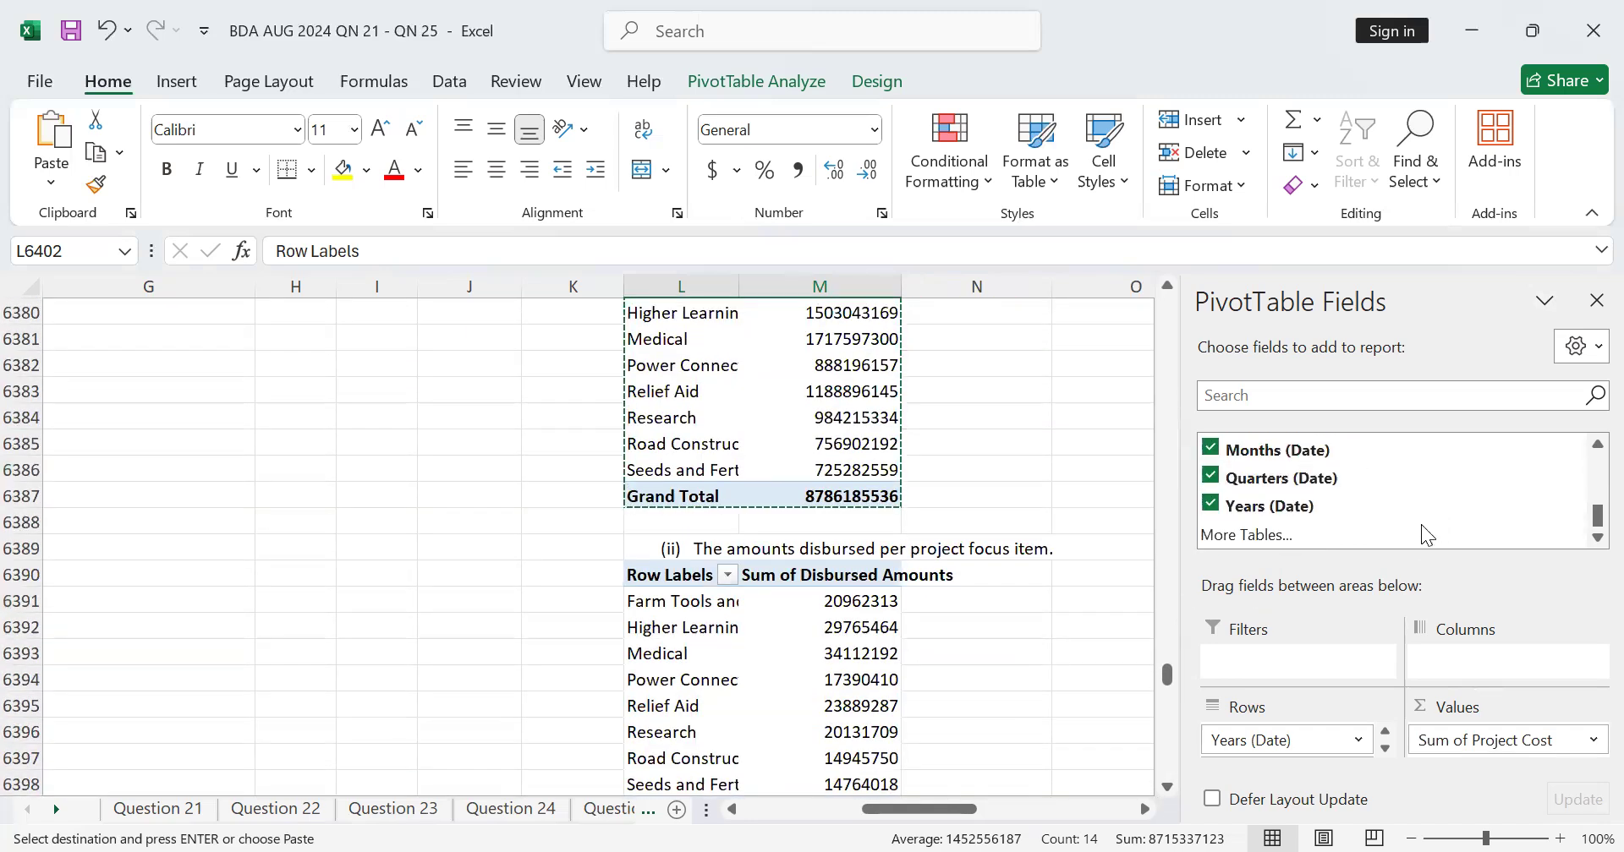
left_click(1589, 746)
left_click(1595, 738)
scroll(1261, 499, "up", 5)
scroll(1354, 512, "down", 1)
scroll(1354, 507, "down", 2)
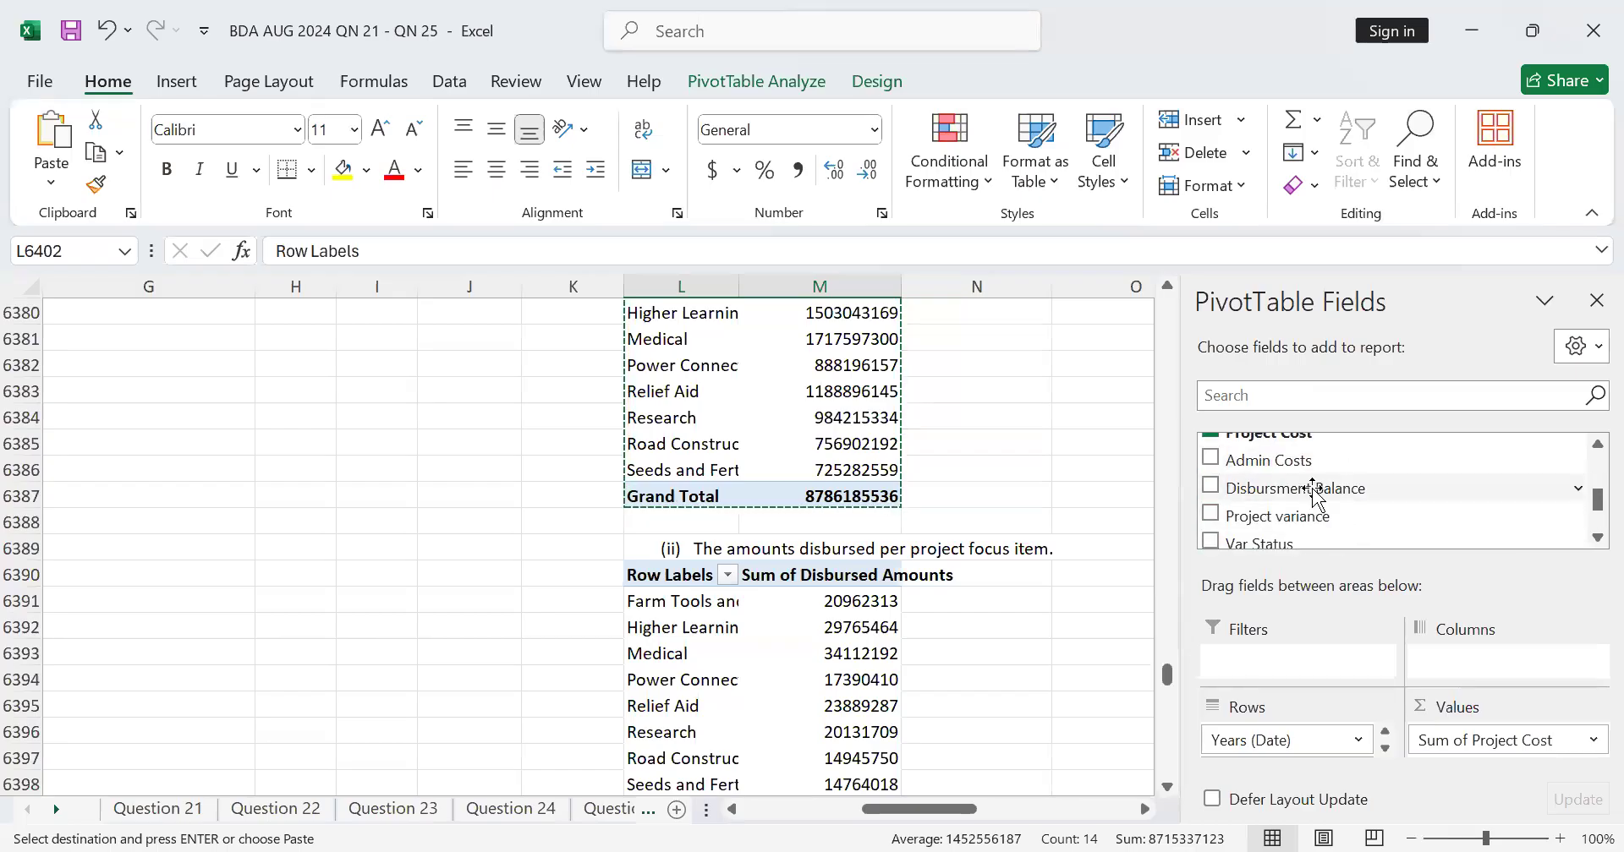
left_click(1210, 460)
scroll(1031, 626, "down", 2)
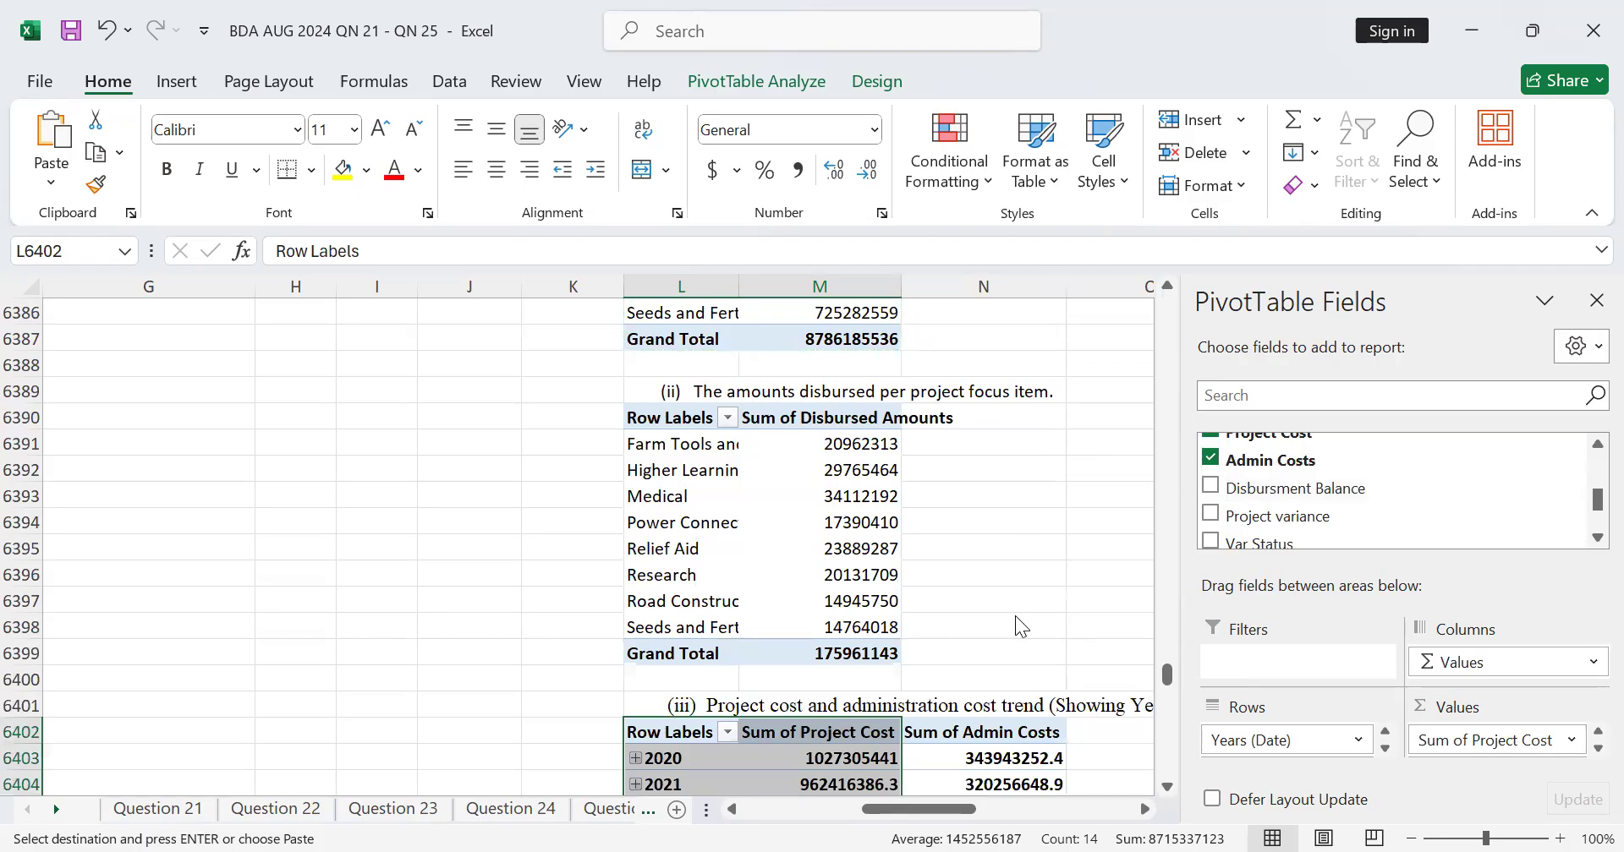
scroll(1019, 622, "down", 5)
scroll(1013, 605, "up", 1)
left_click(960, 605)
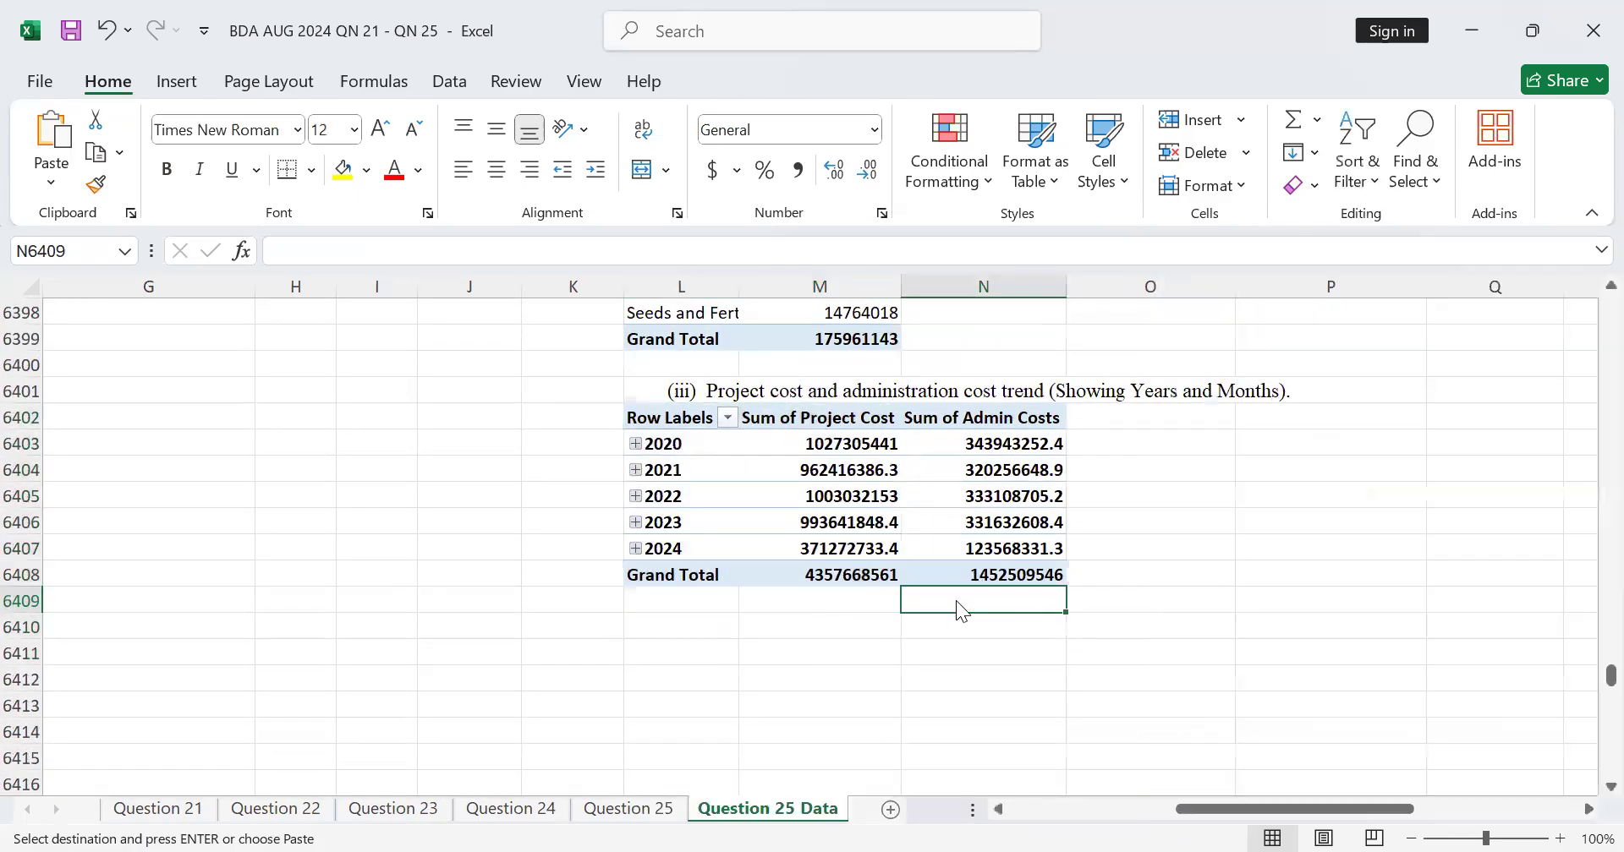
scroll(954, 605, "up", 1)
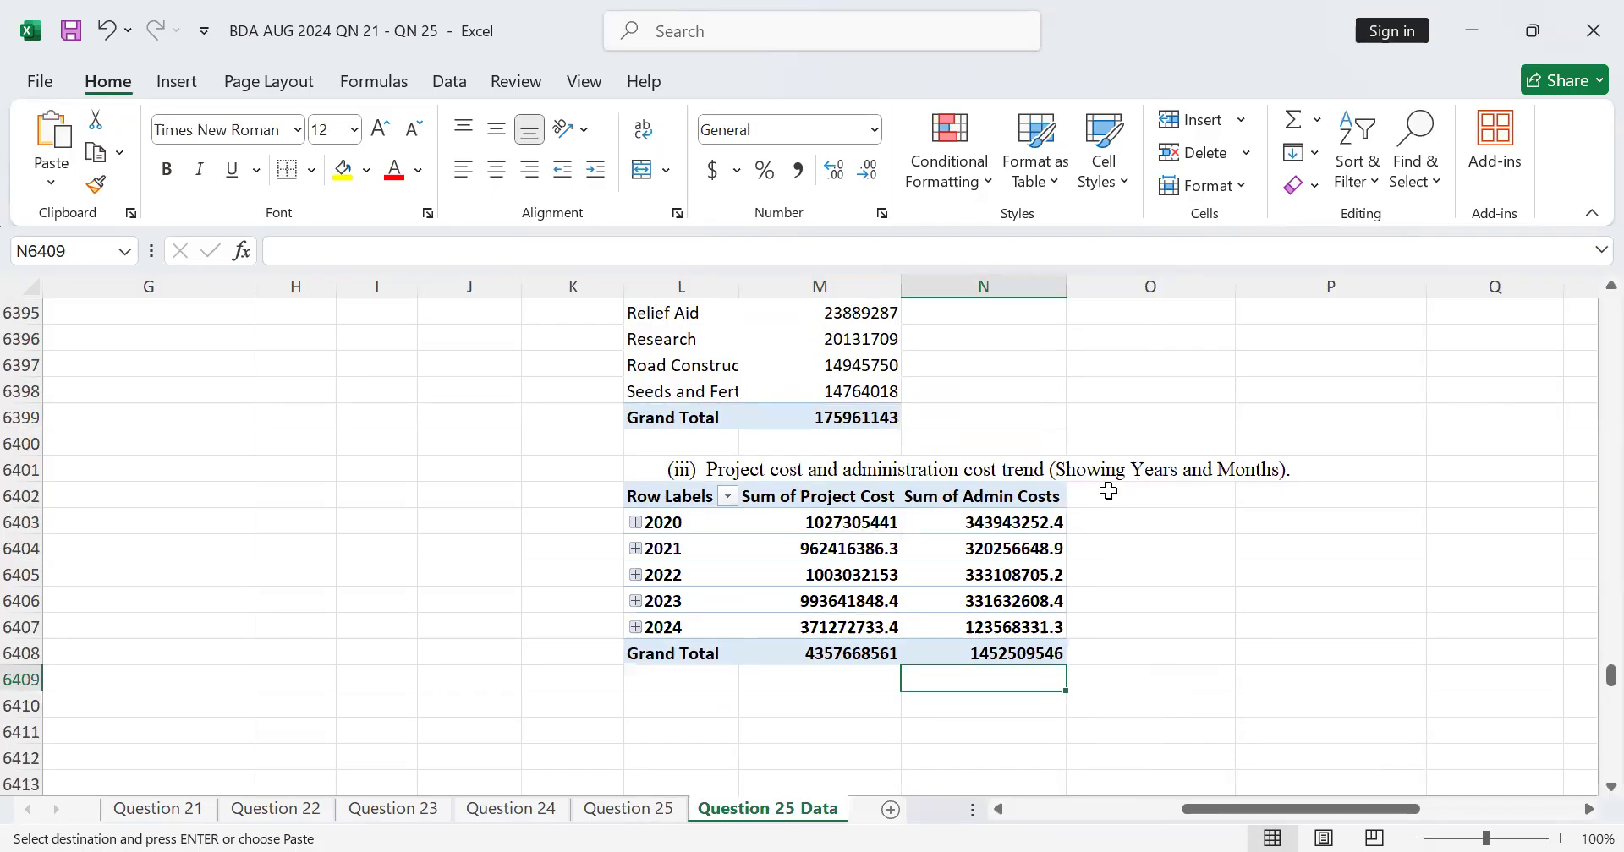
Expand 2020 in the trend PivotTable, including Qtr1 to Qtr4, down to the individual months
left_click(635, 522)
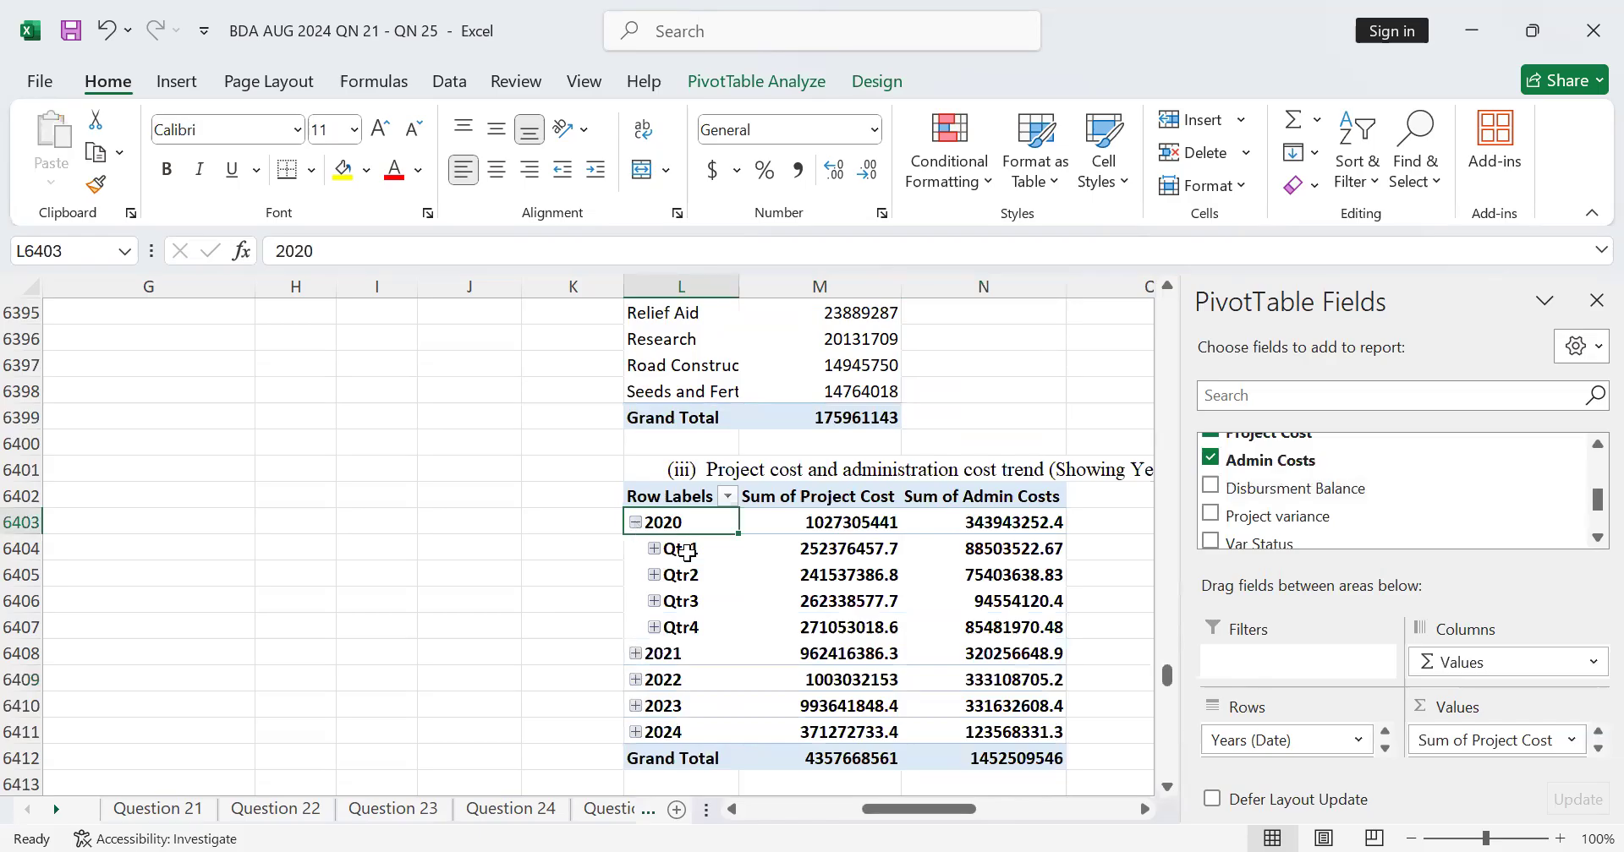
left_click(672, 552)
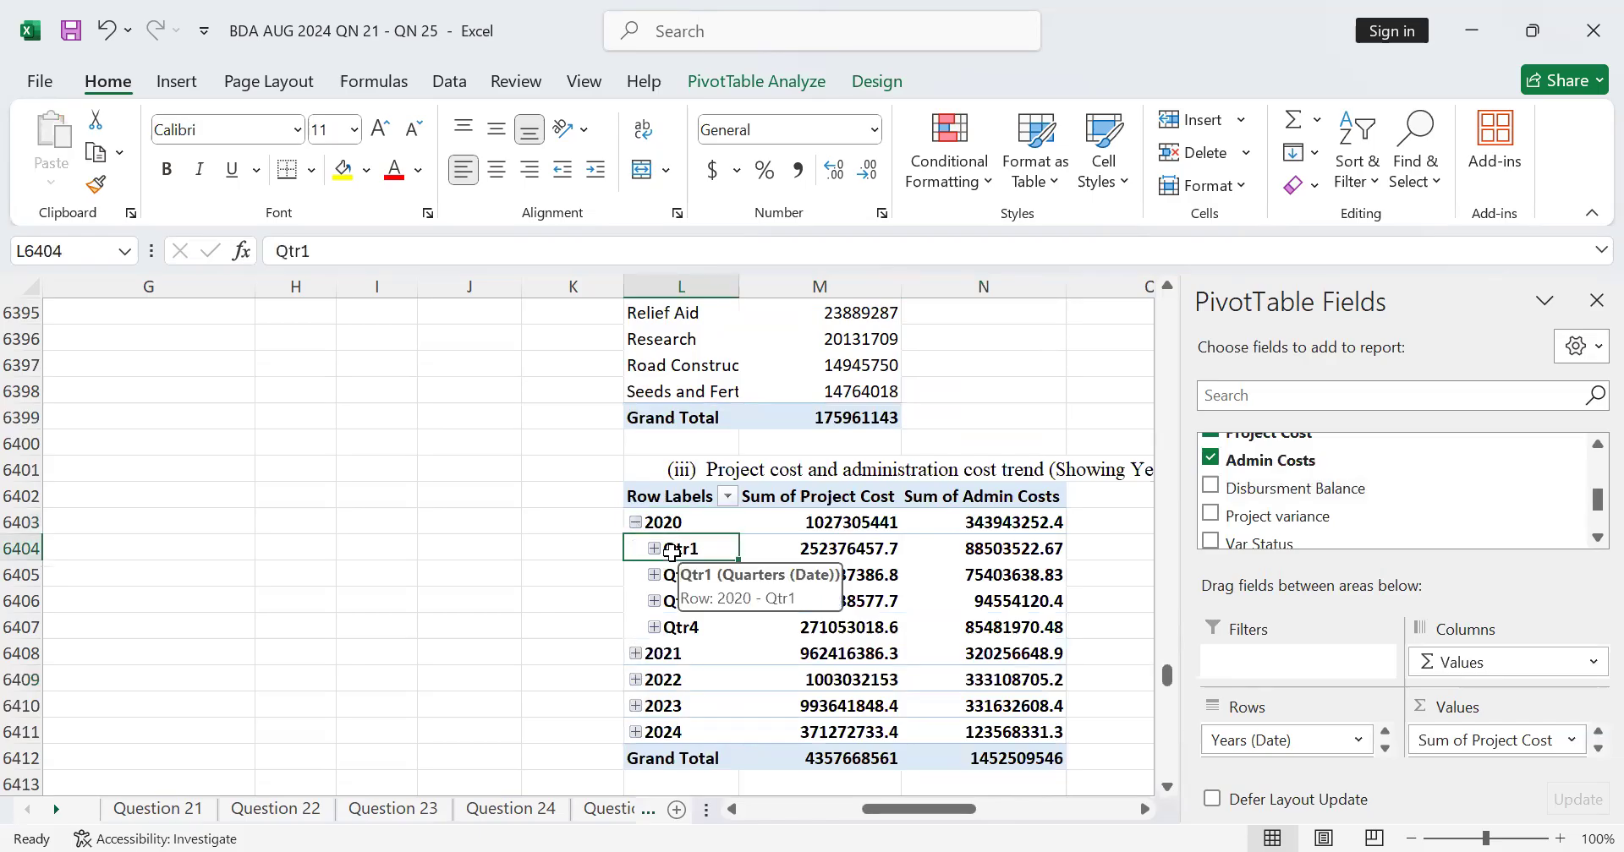
left_click(655, 549)
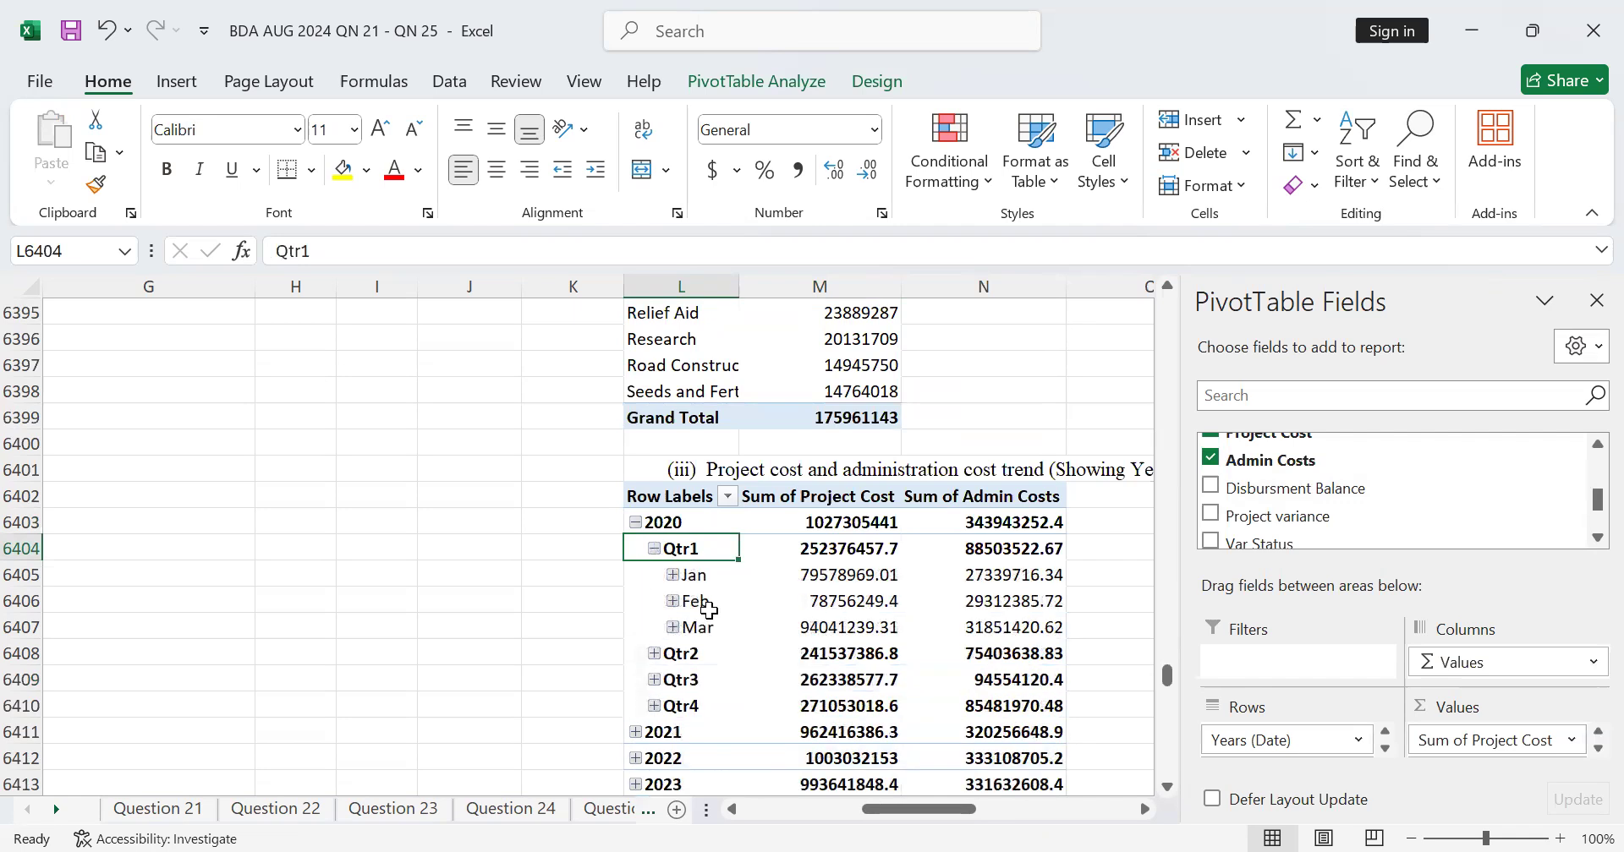
scroll(670, 600, "down", 1)
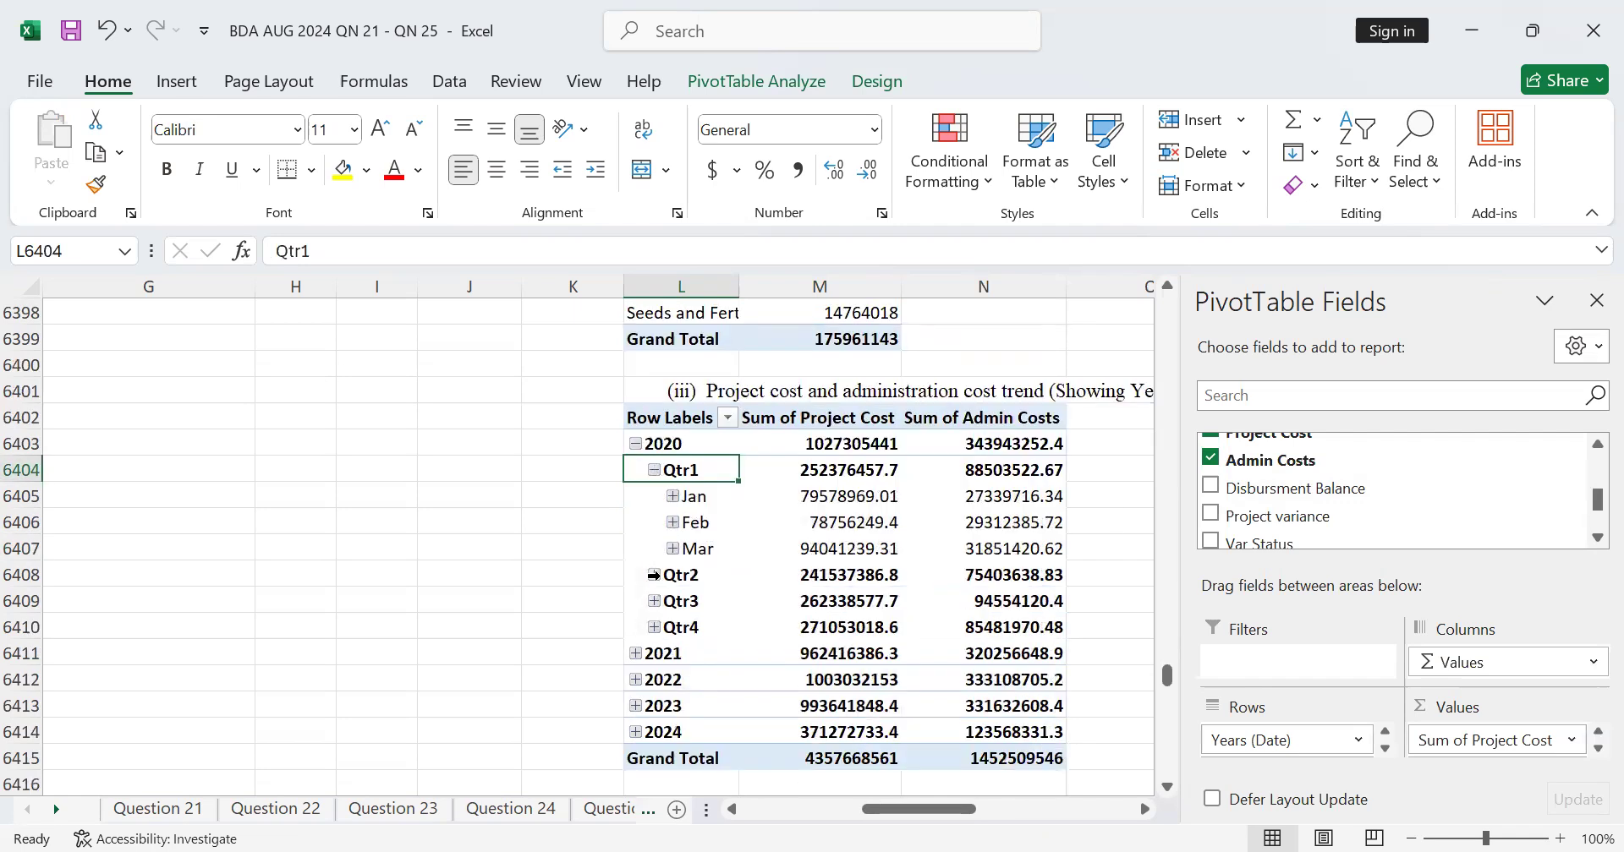
left_click(656, 576)
scroll(668, 567, "down", 2)
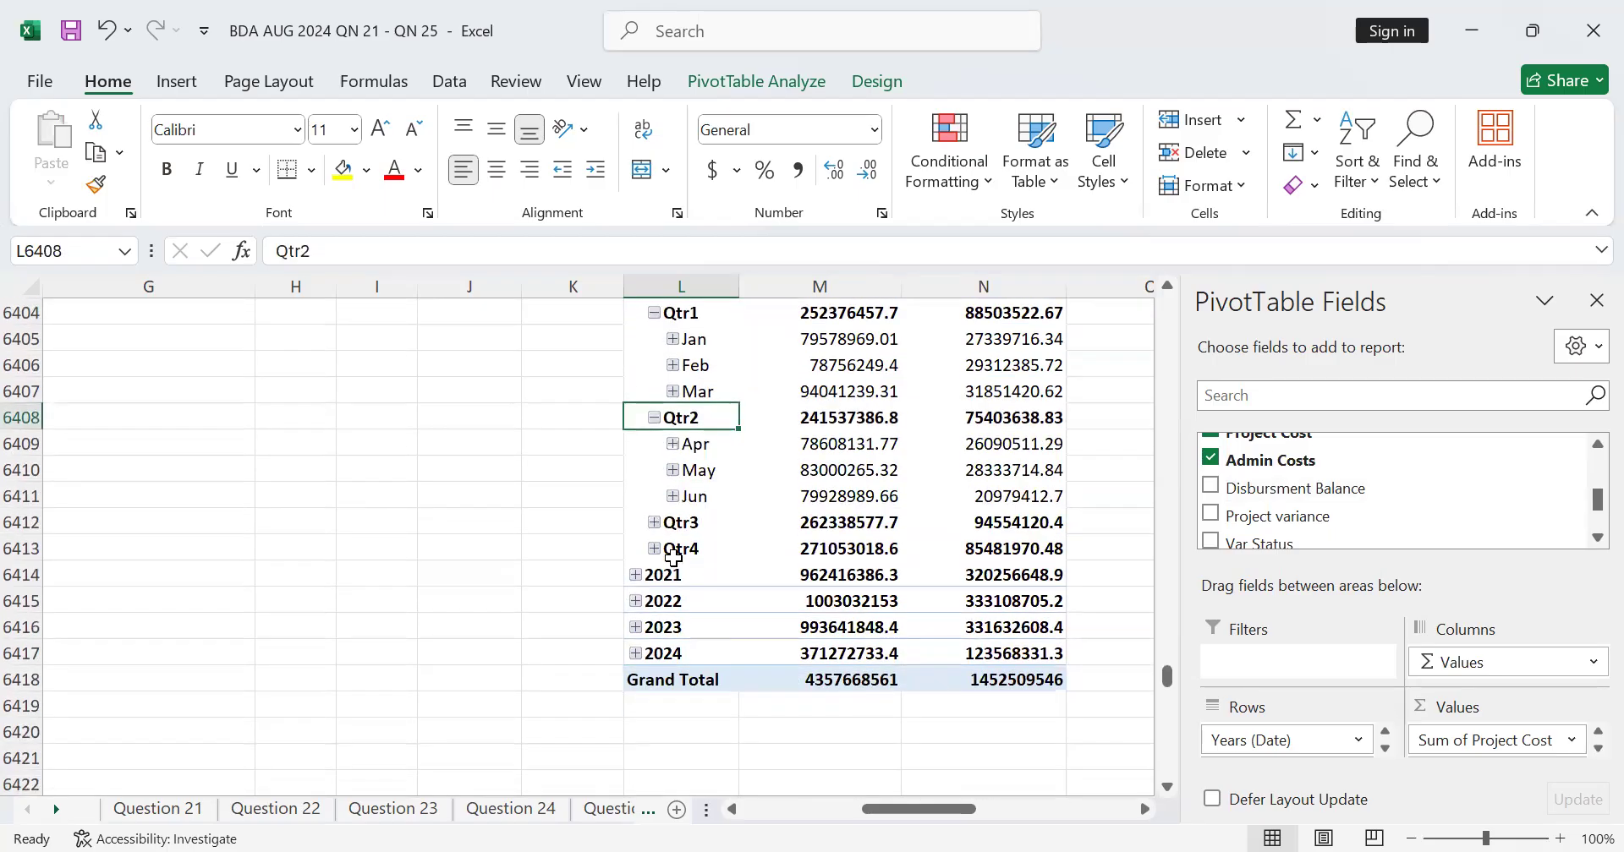
left_click(655, 522)
scroll(677, 531, "down", 2)
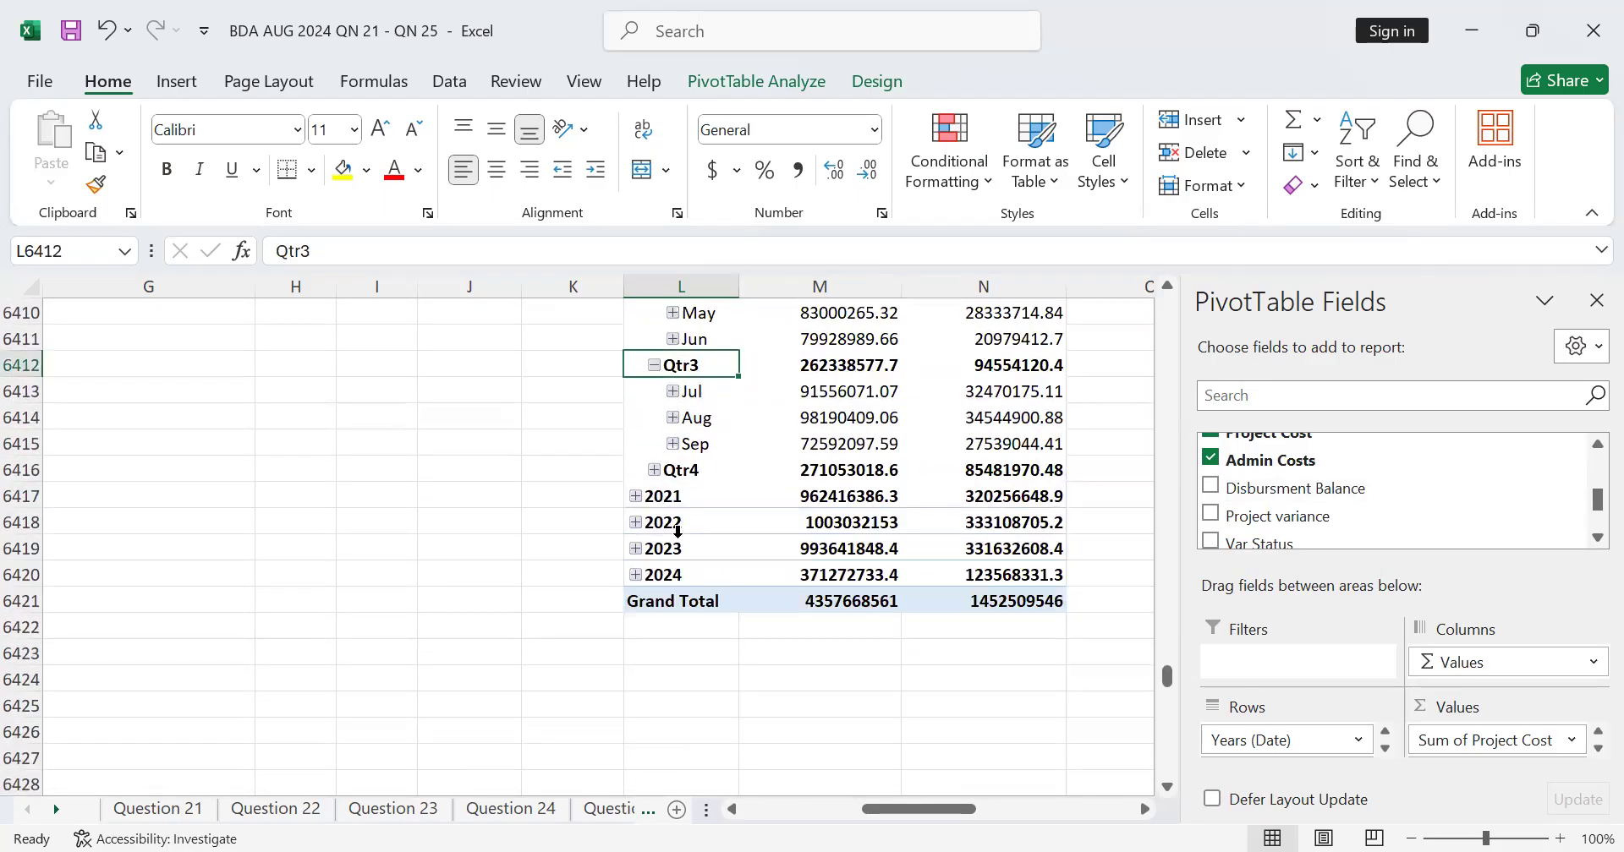
left_click(654, 470)
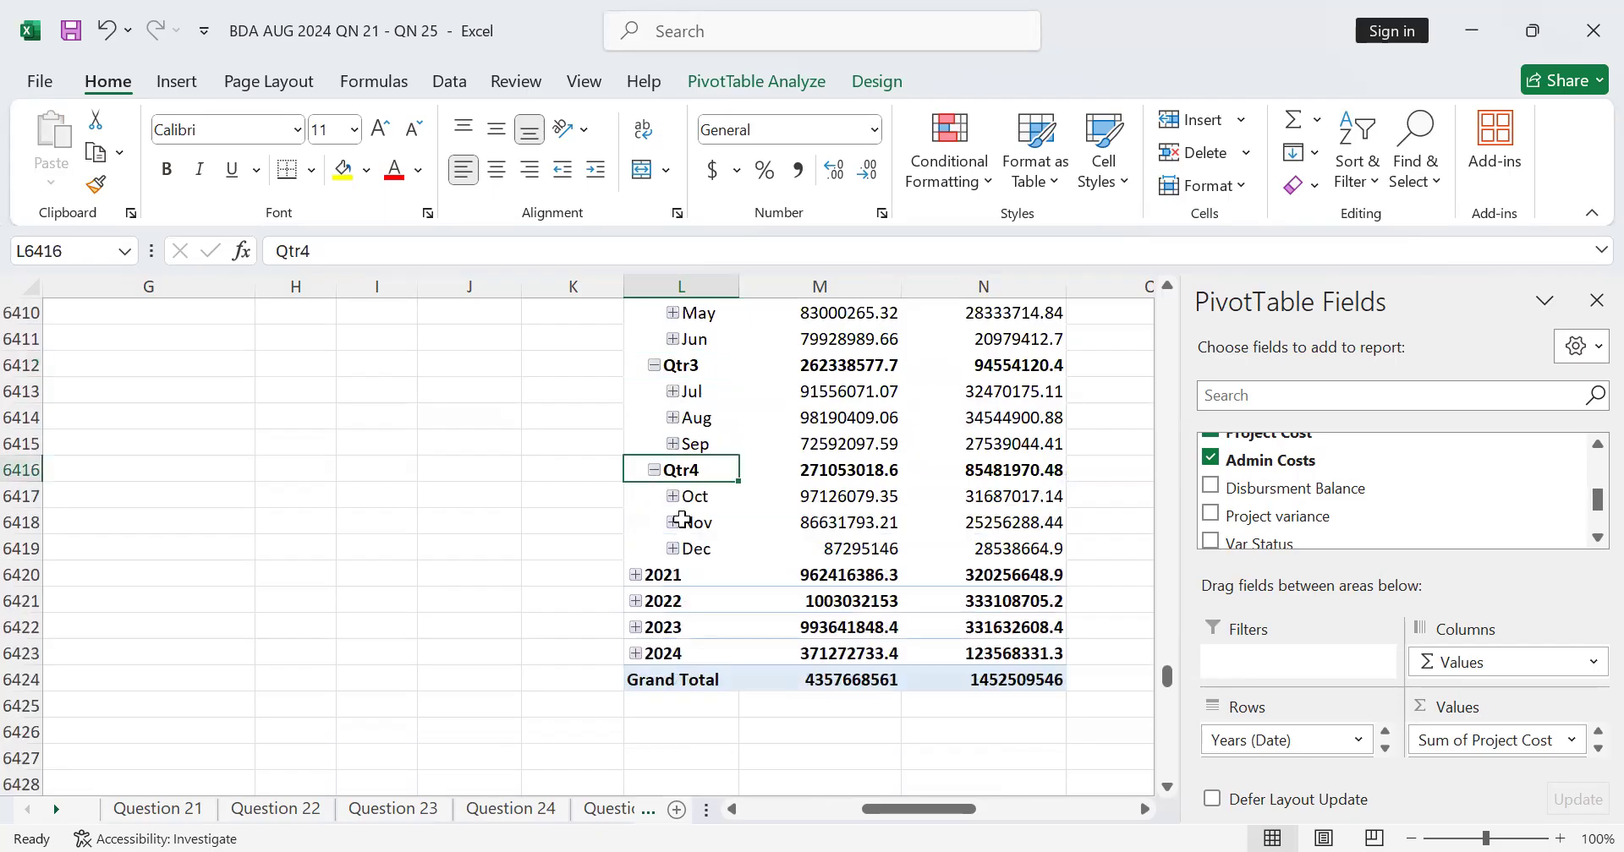
Collapse the Qtr1 group under 2020 and expand it again
scroll(705, 530, "up", 2)
scroll(706, 530, "up", 1)
left_click(654, 391)
left_click(654, 392)
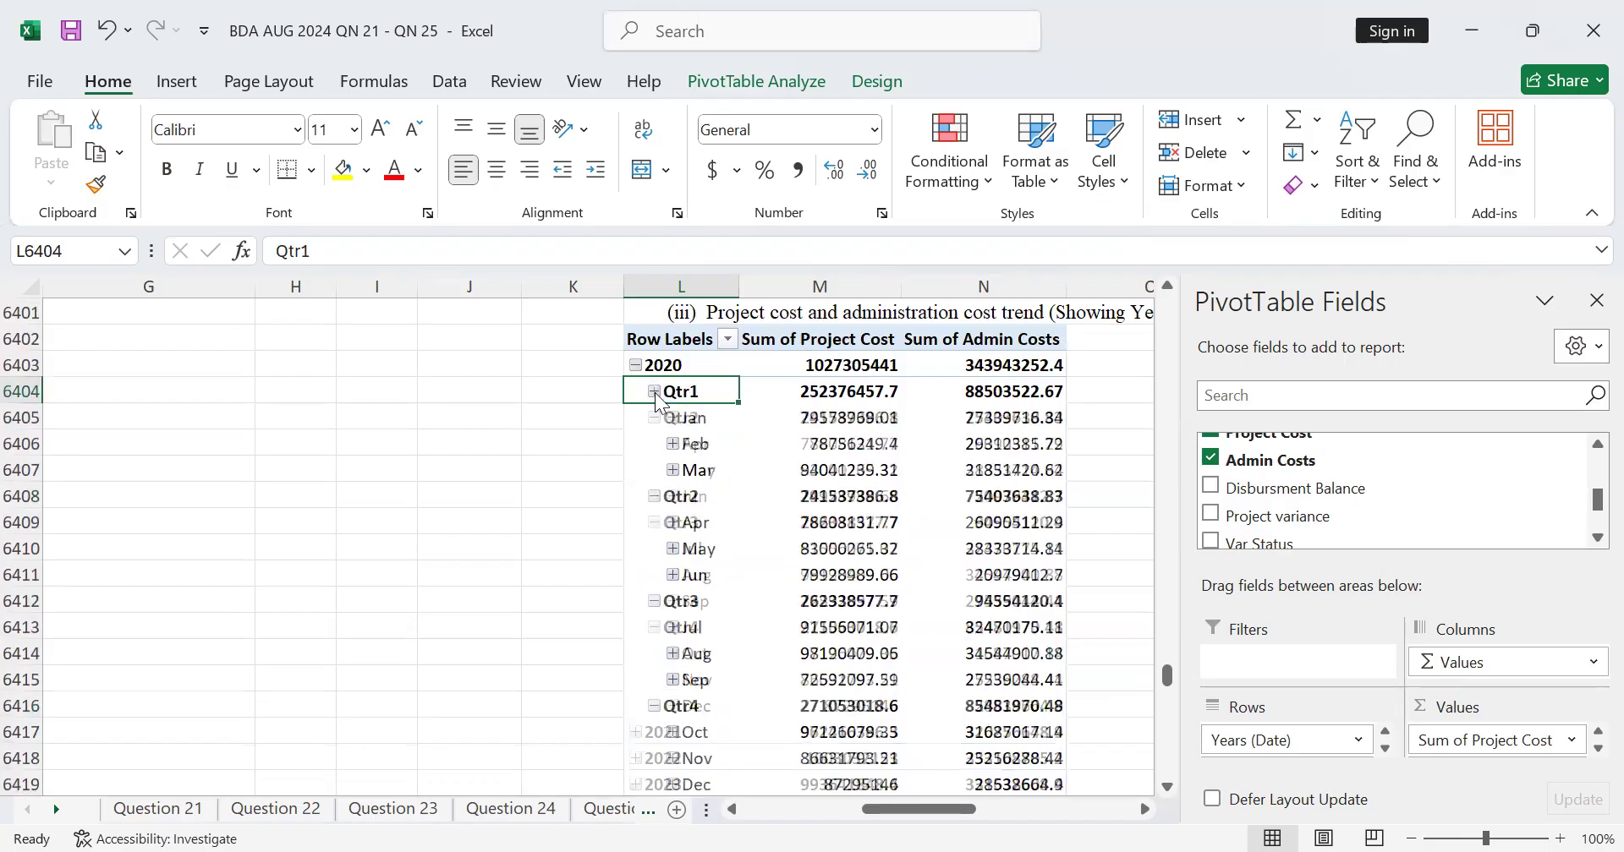
left_click(655, 392)
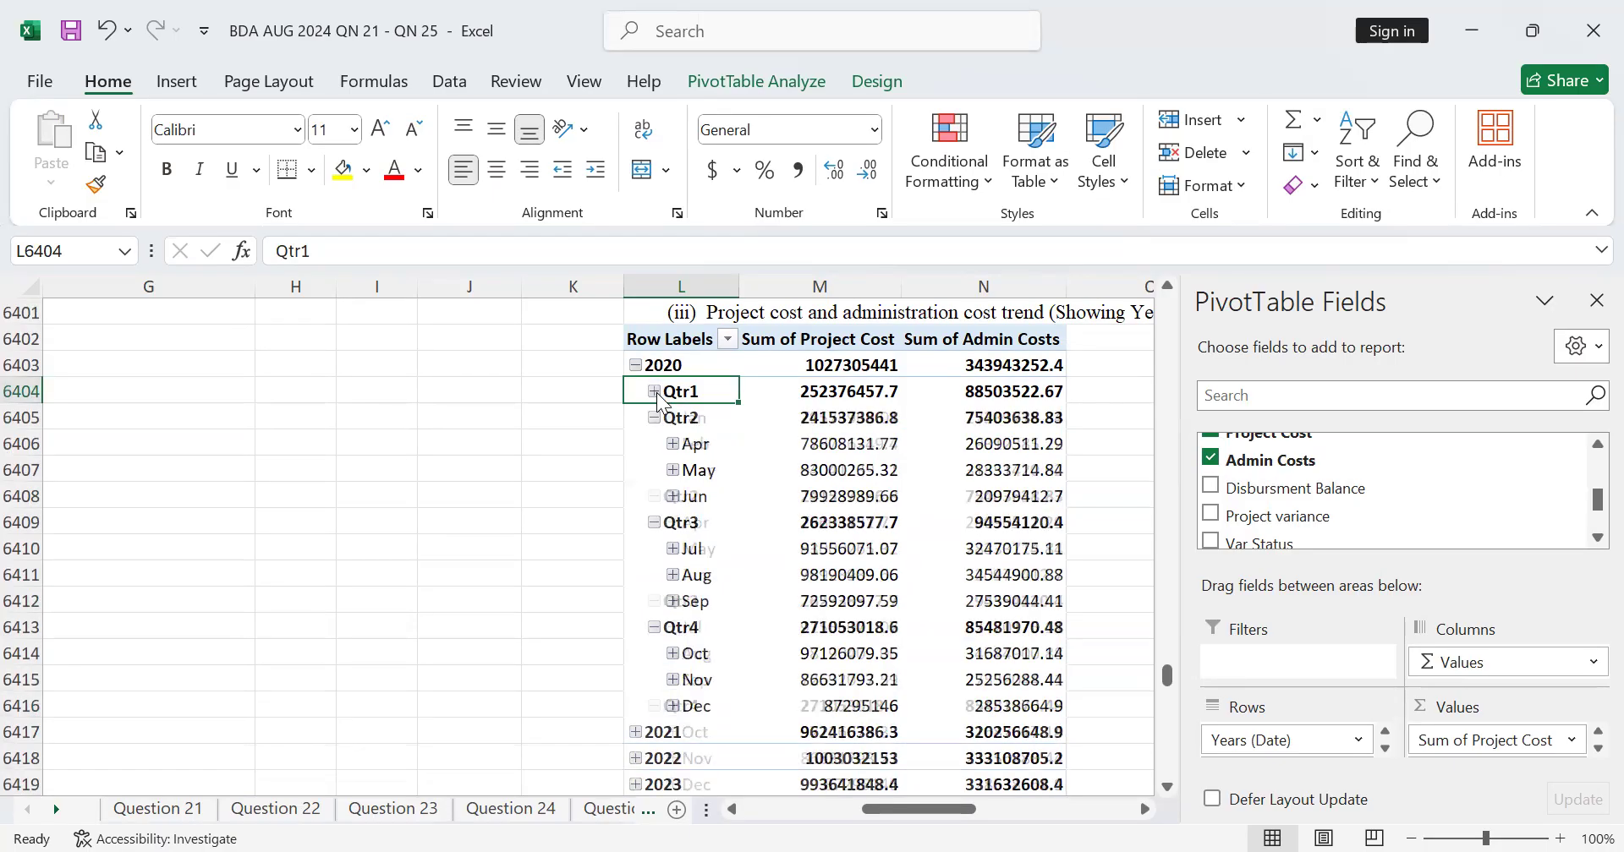
left_click(655, 392)
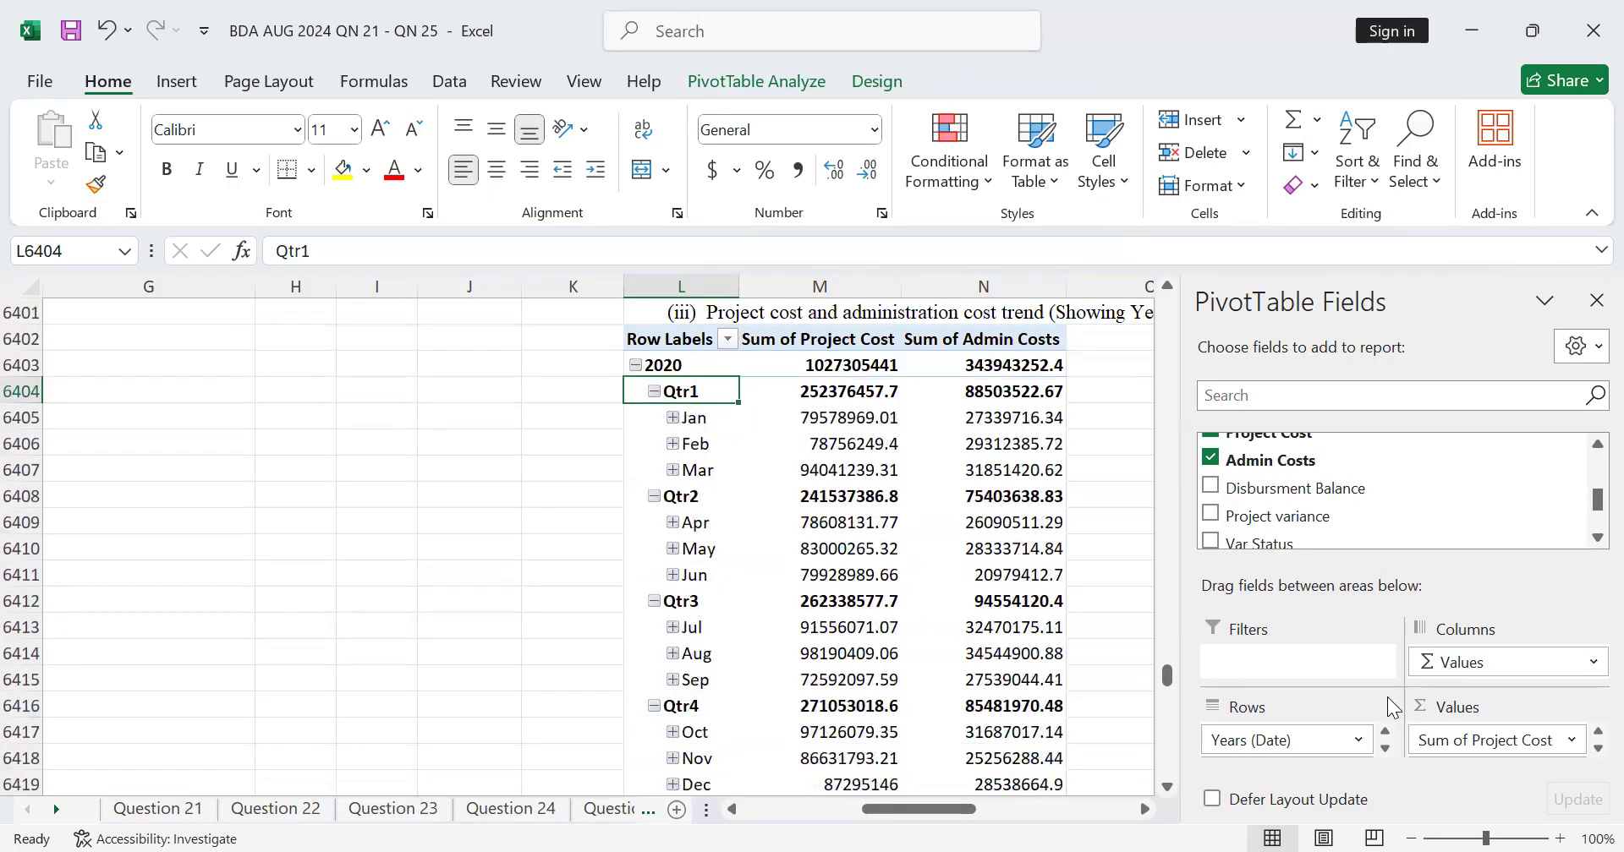
Remove Quarters (Date) from the trend PivotTable, keeping only years and months as the visible grouping levels
left_click(1384, 749)
scroll(1336, 740, "up", 3)
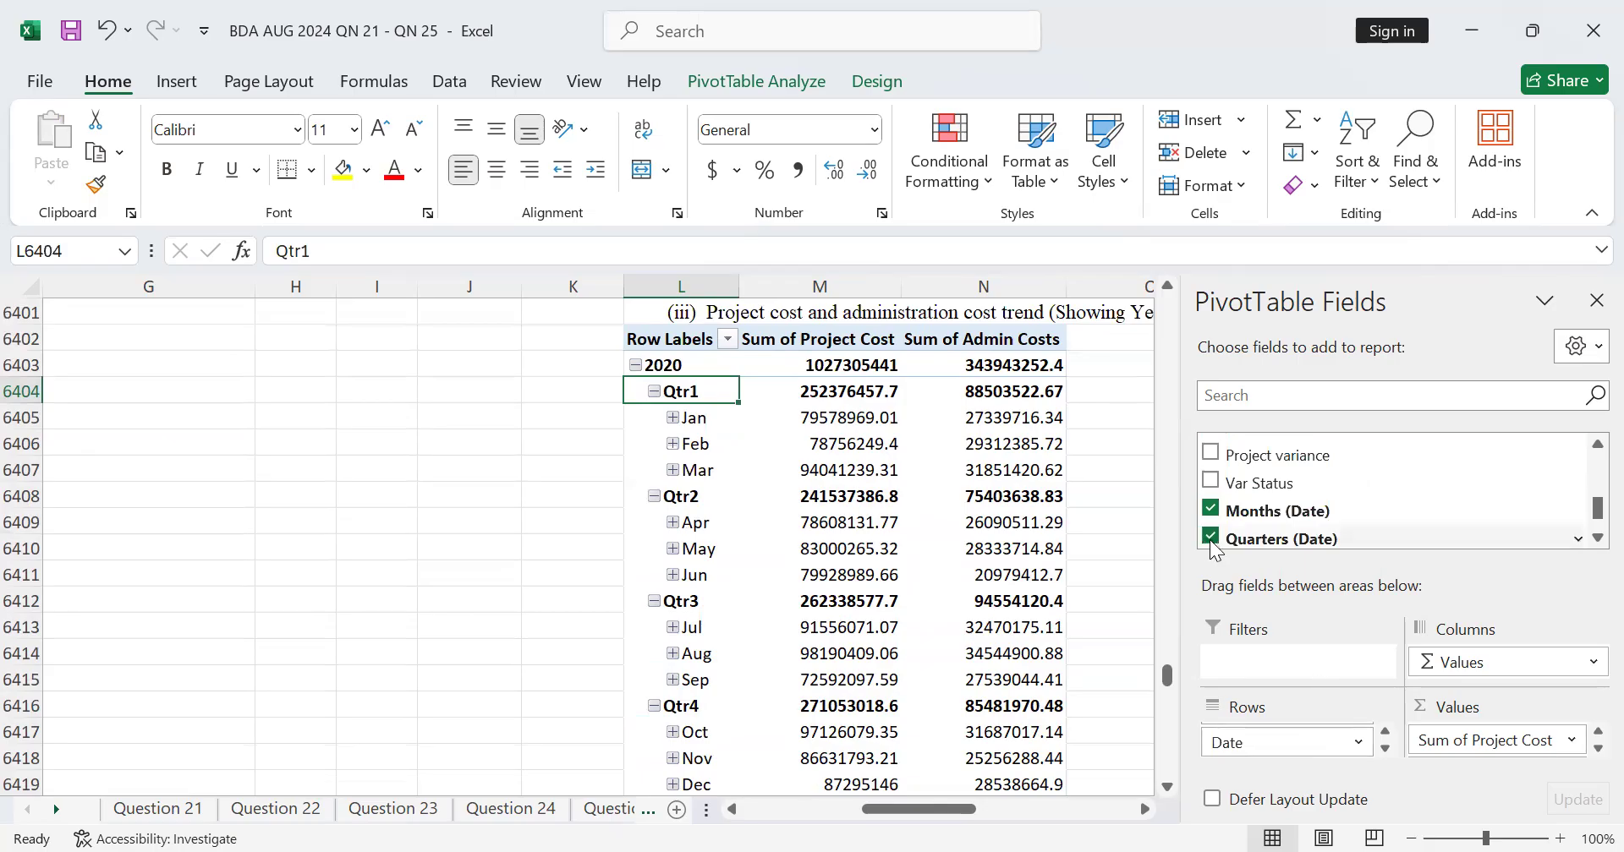
left_click(1210, 536)
scroll(718, 574, "down", 1)
scroll(718, 573, "up", 2)
scroll(718, 573, "up", 1)
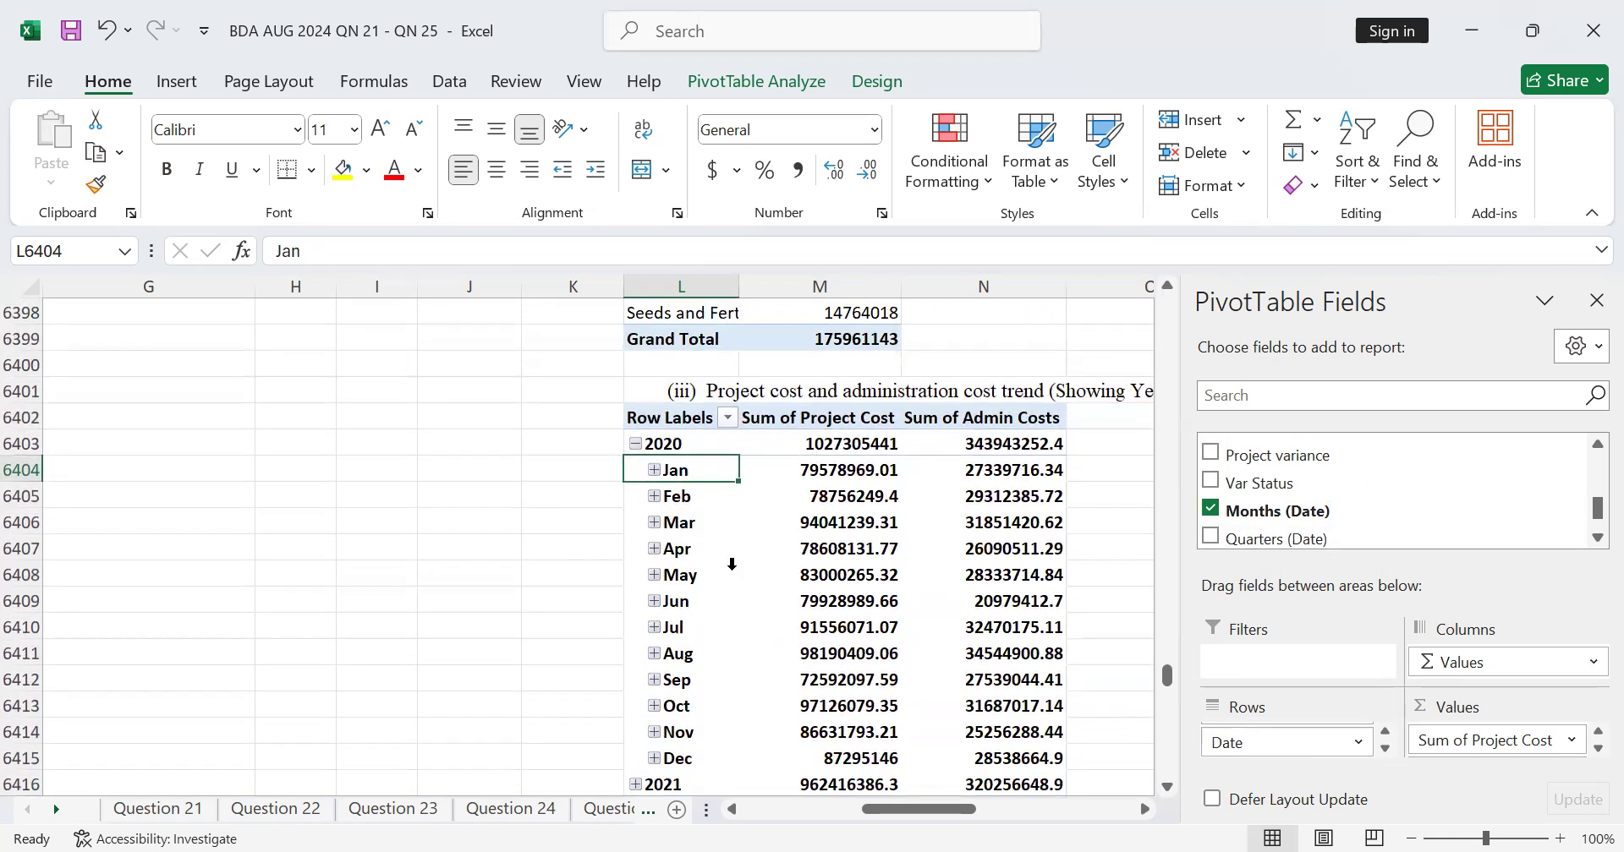
scroll(746, 533, "down", 2)
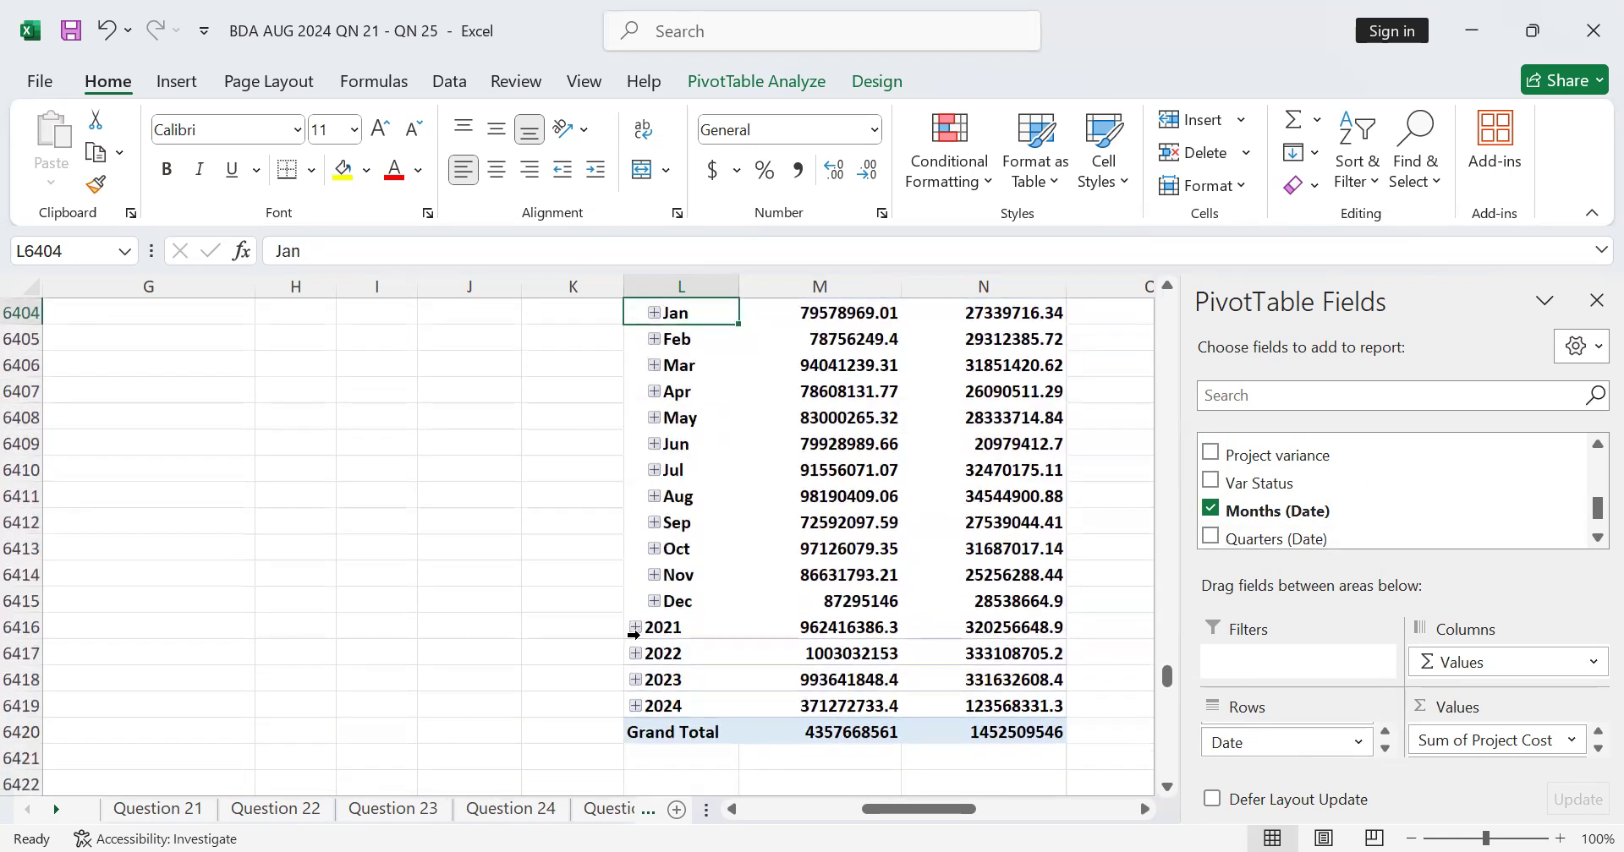
Expand 2021, 2022, 2023 and 2024 in the trend PivotTable to show their individual months
left_click(635, 627)
scroll(635, 628, "down", 6)
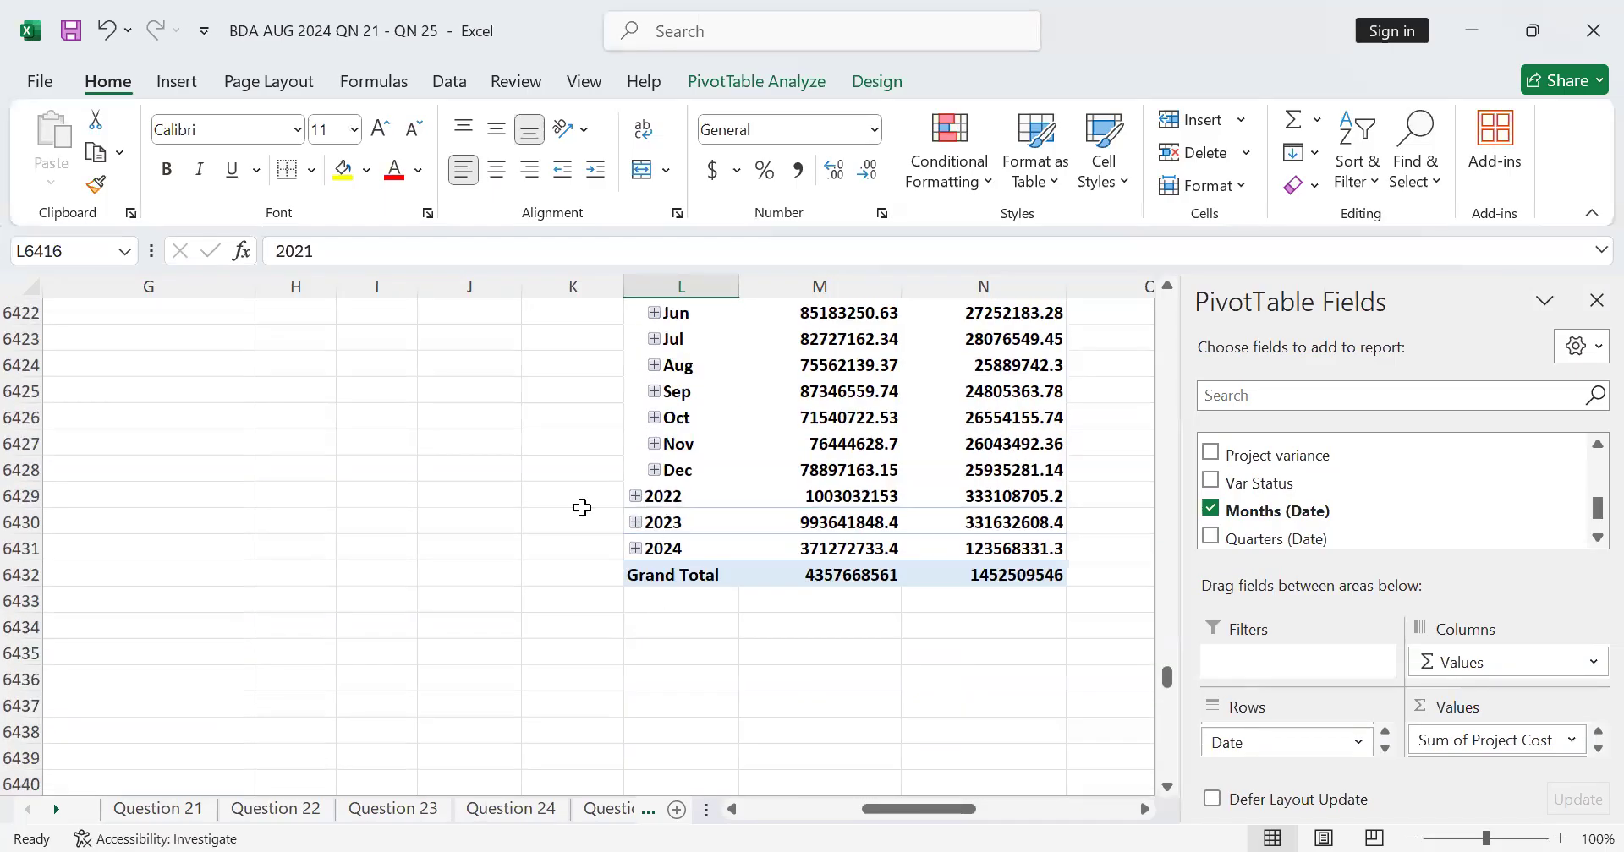
left_click(636, 497)
scroll(640, 536, "down", 5)
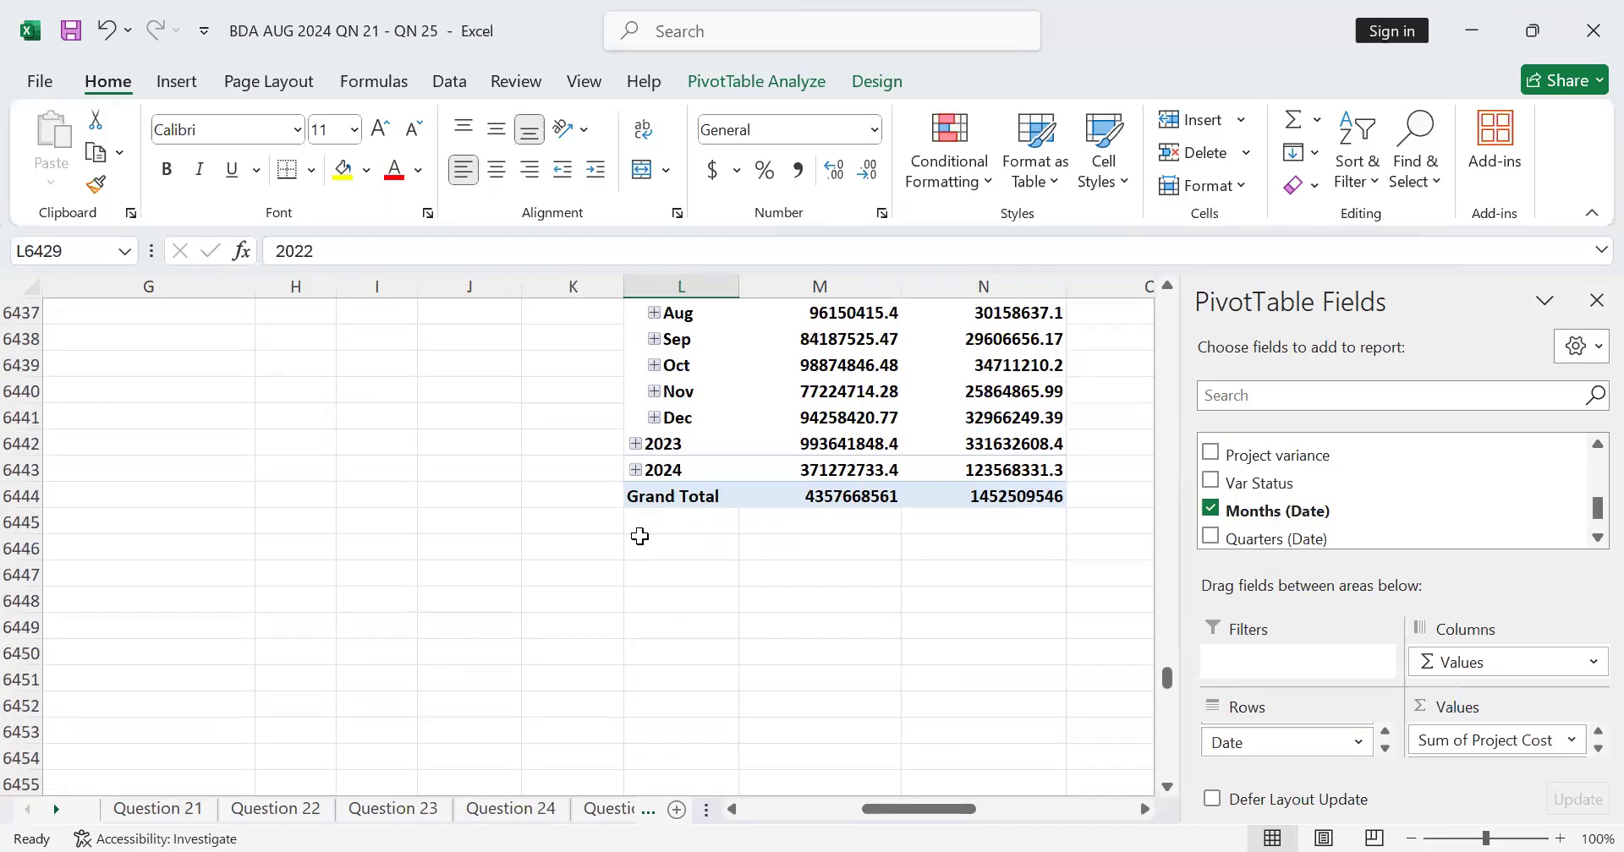
left_click(636, 445)
scroll(650, 484, "down", 5)
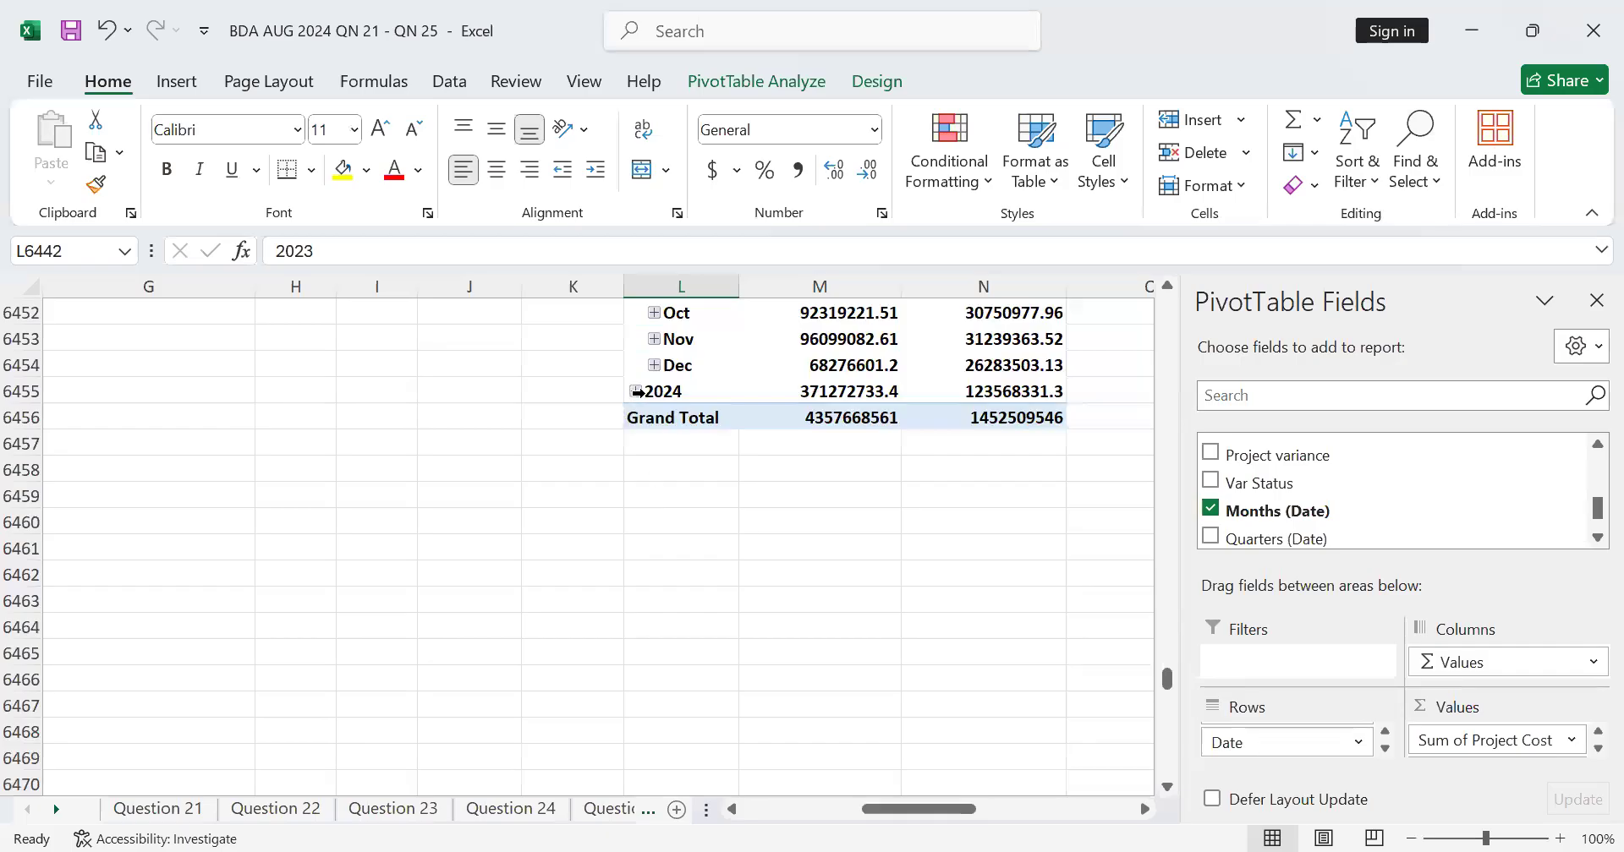
left_click(637, 392)
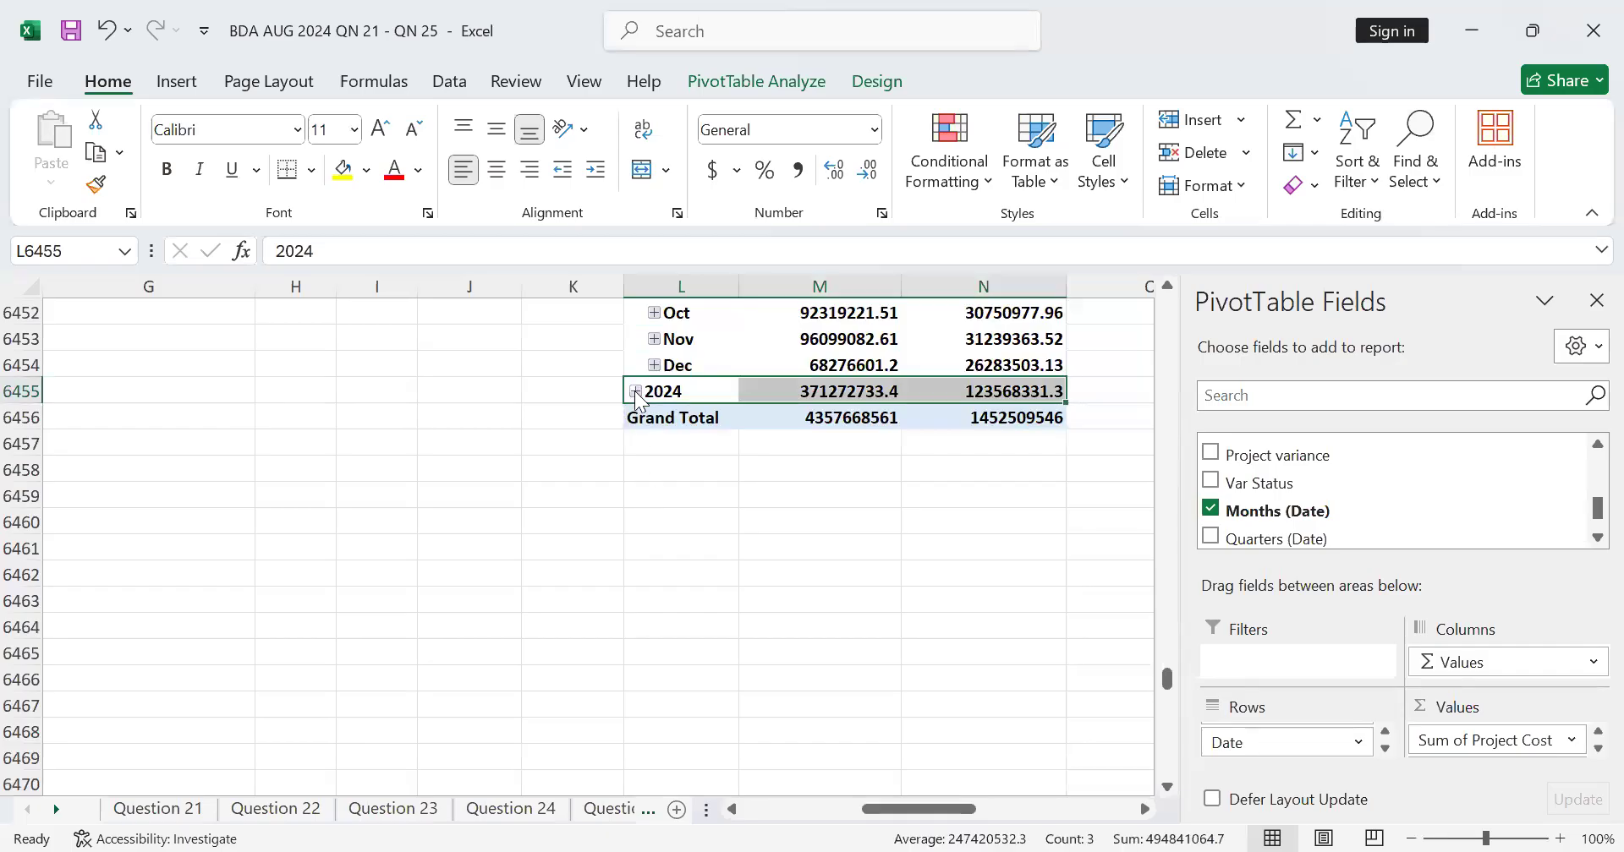
left_click(636, 392)
Close the PivotTable field list after checking the expanded years in the trend PivotTable
scroll(735, 537, "down", 2)
scroll(735, 537, "up", 9)
scroll(750, 543, "up", 13)
scroll(755, 547, "down", 11)
scroll(755, 547, "up", 5)
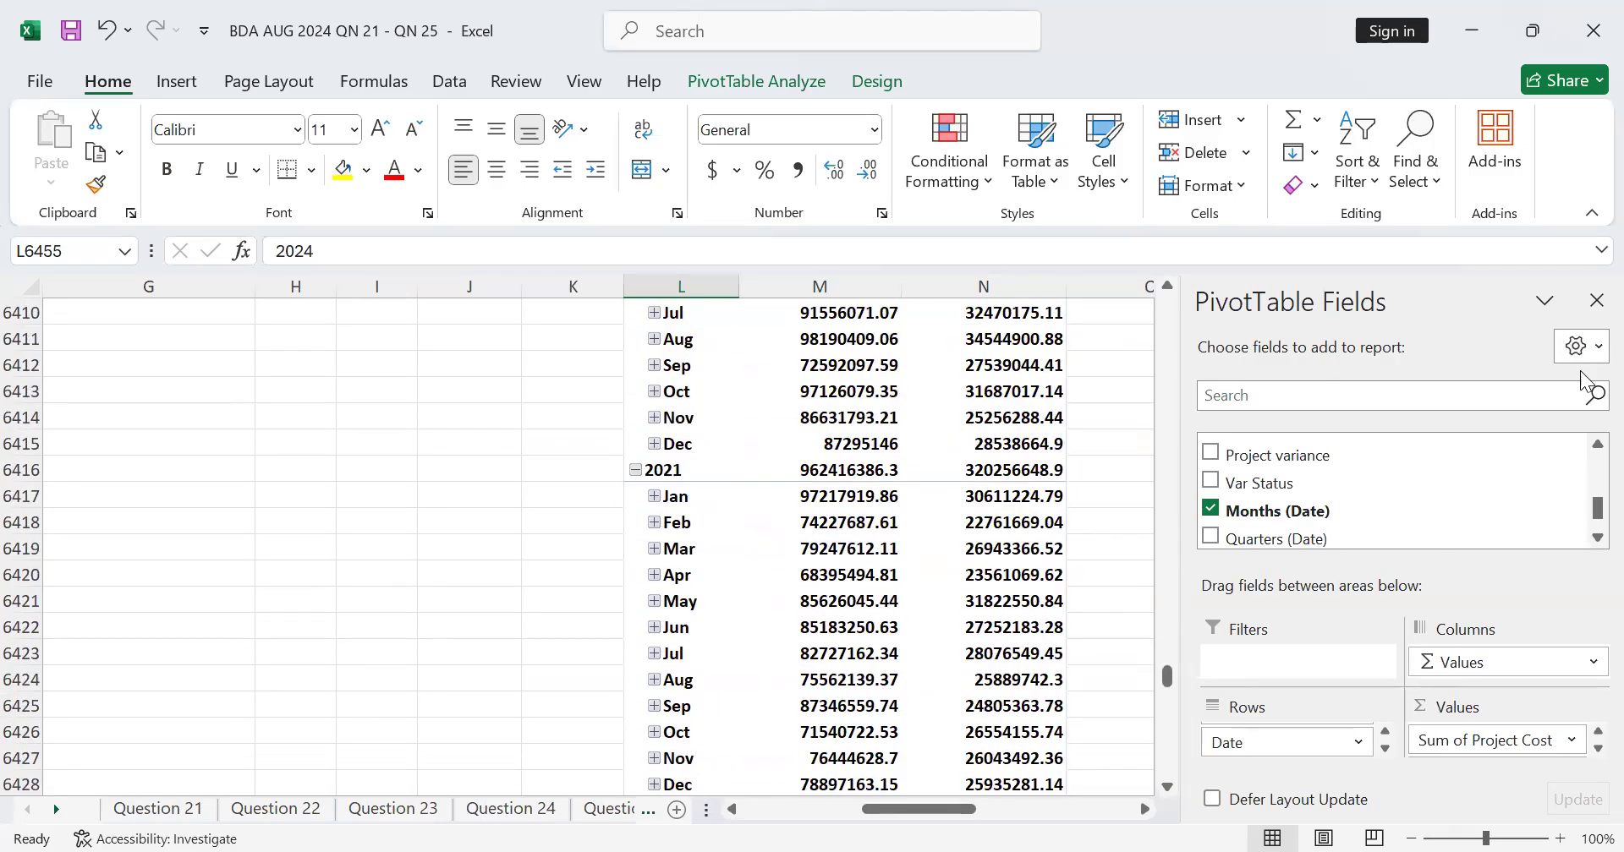
left_click(1596, 300)
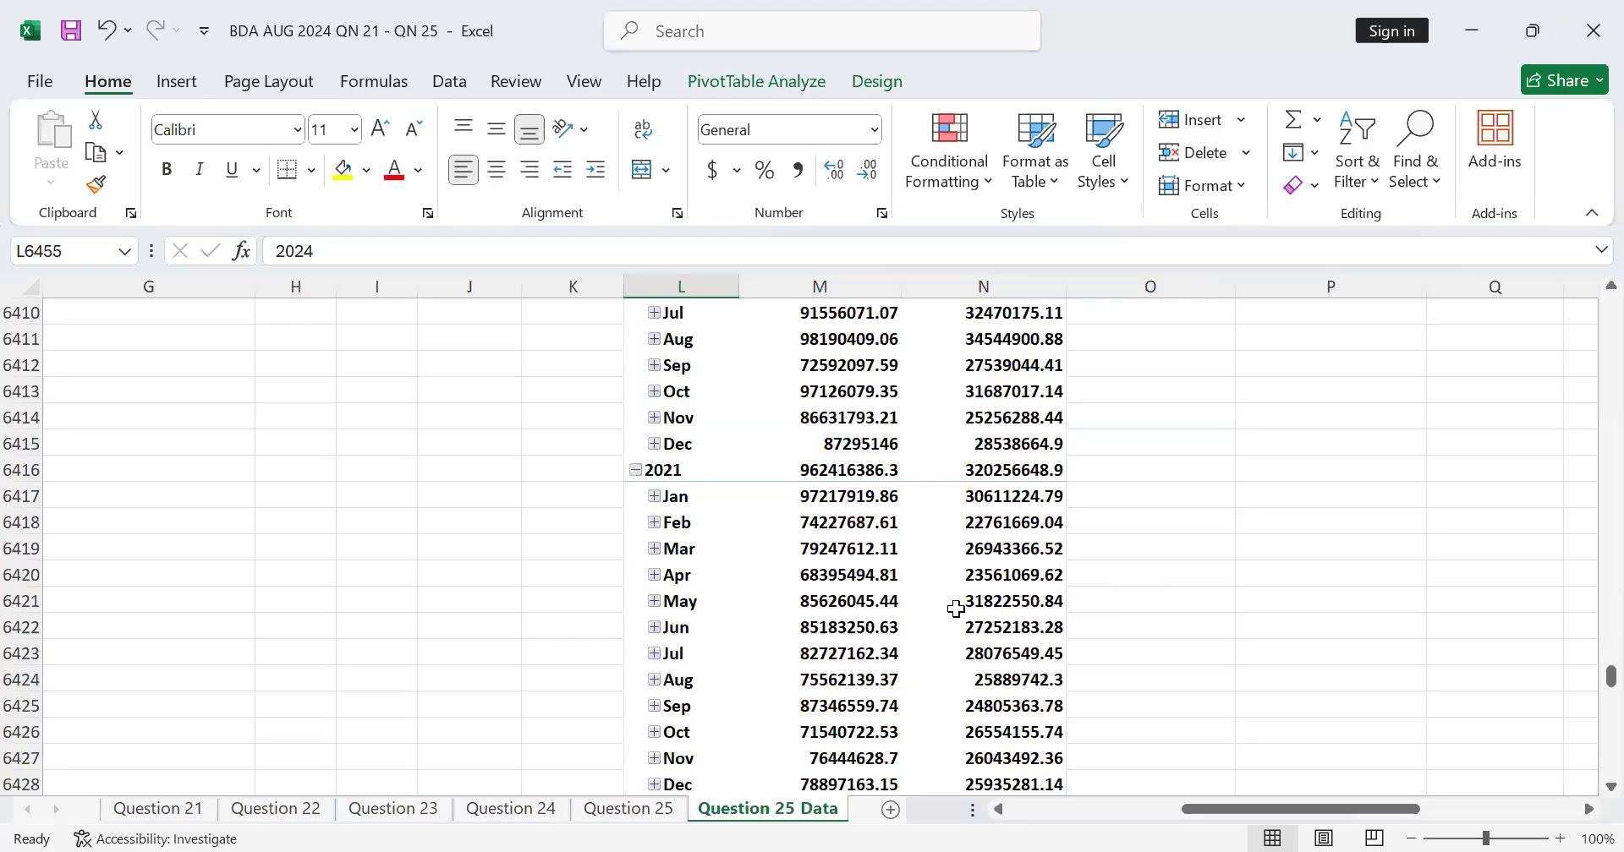
Review the project cost and administration cost trend PivotTable from its 2020 months down to the Grand Total
scroll(956, 609, "up", 5)
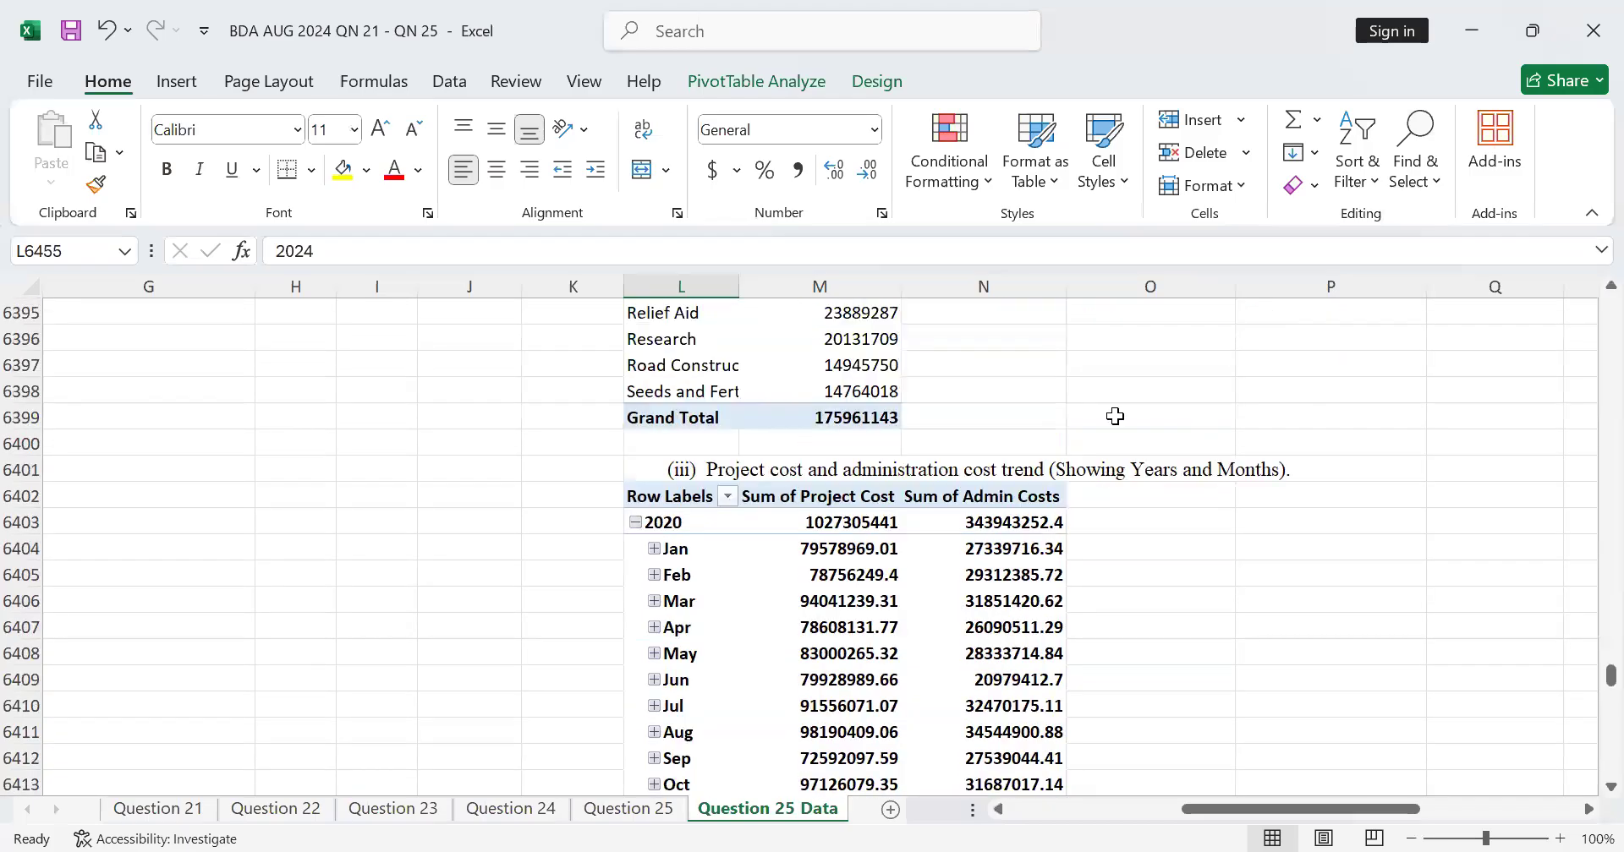
scroll(677, 603, "down", 3)
scroll(692, 582, "up", 2)
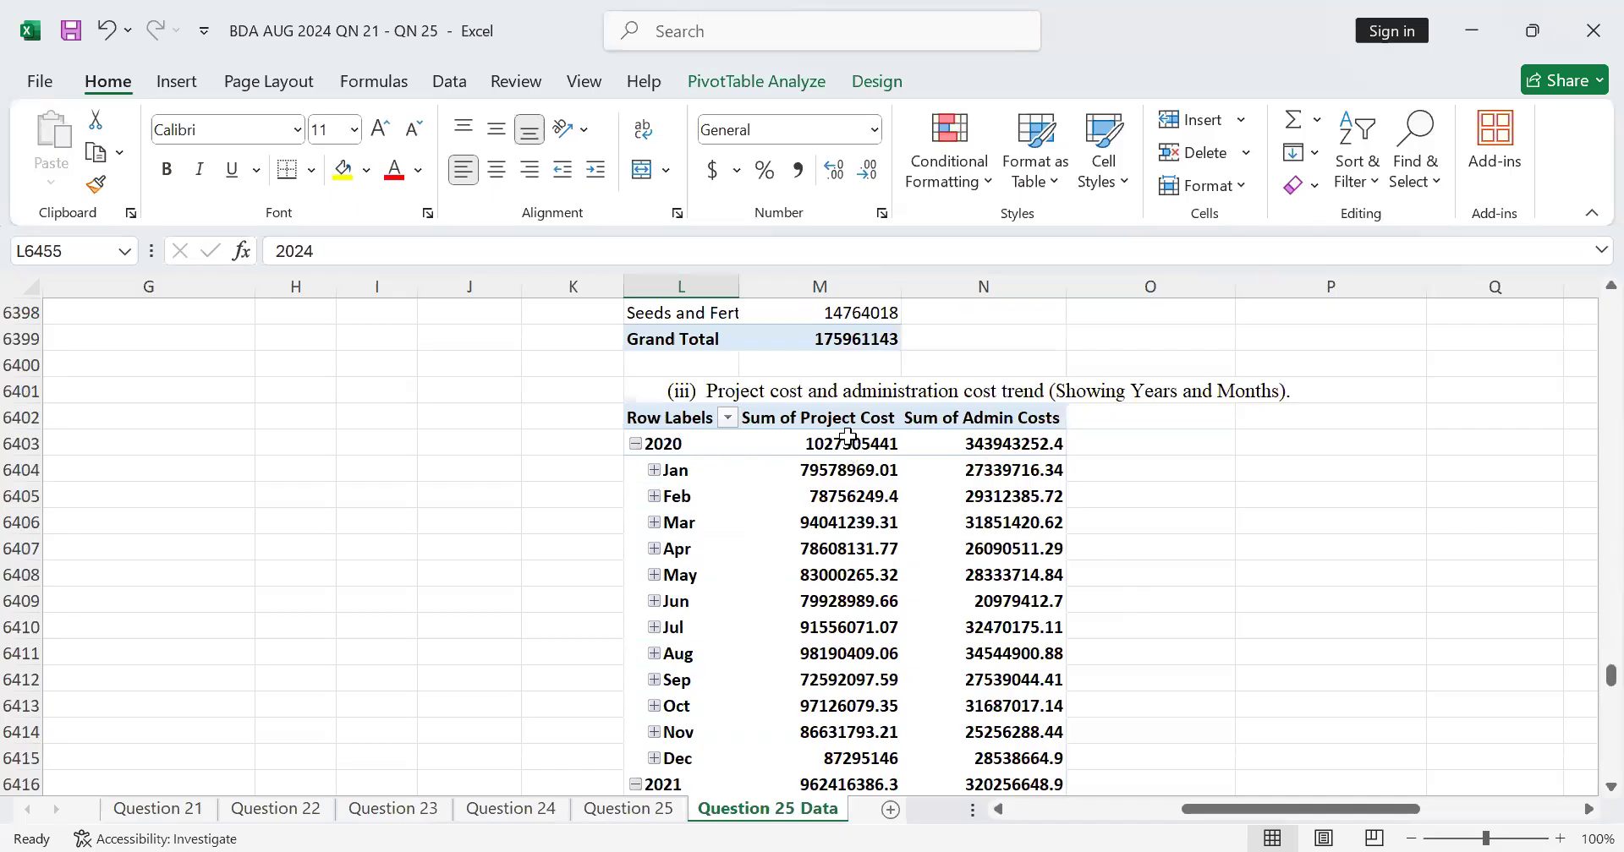
scroll(866, 436, "up", 2)
scroll(880, 448, "down", 13)
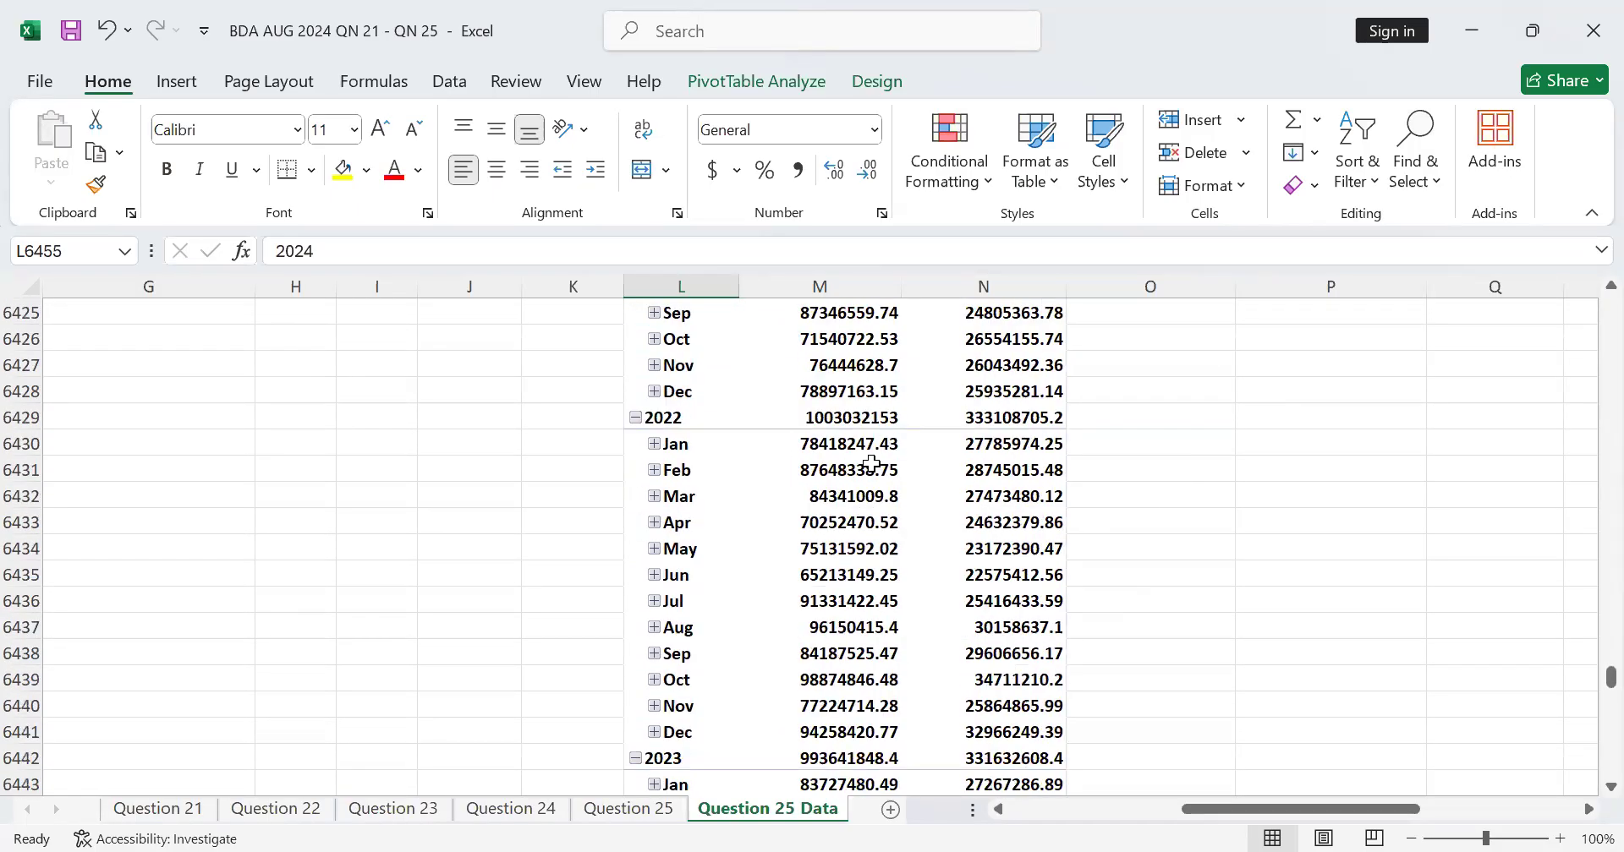
scroll(871, 463, "down", 3)
scroll(871, 463, "up", 6)
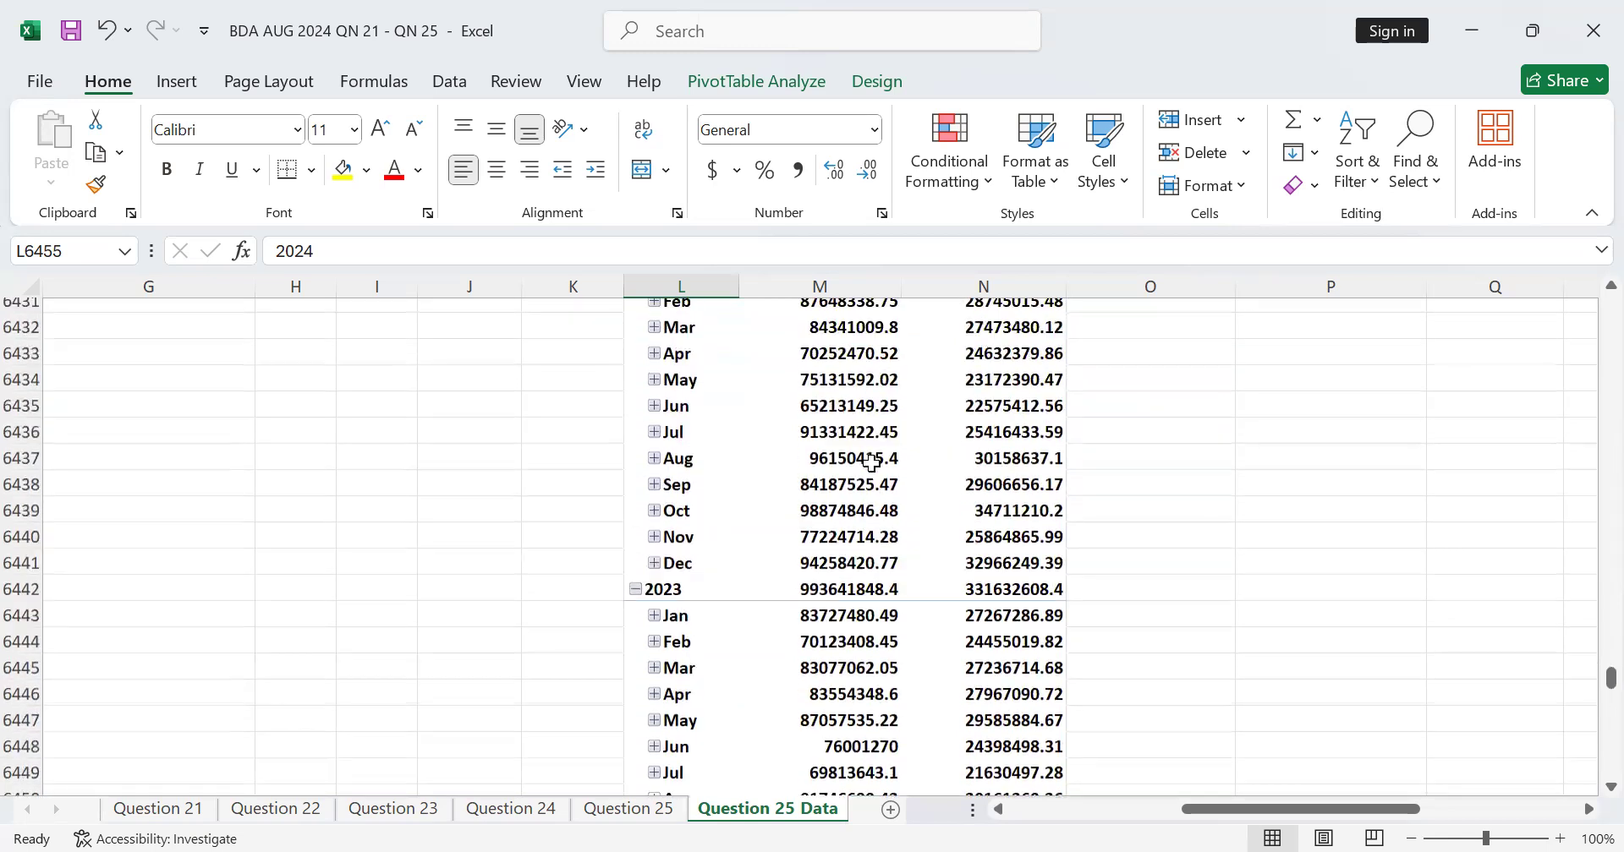
scroll(871, 464, "up", 3)
scroll(880, 467, "down", 8)
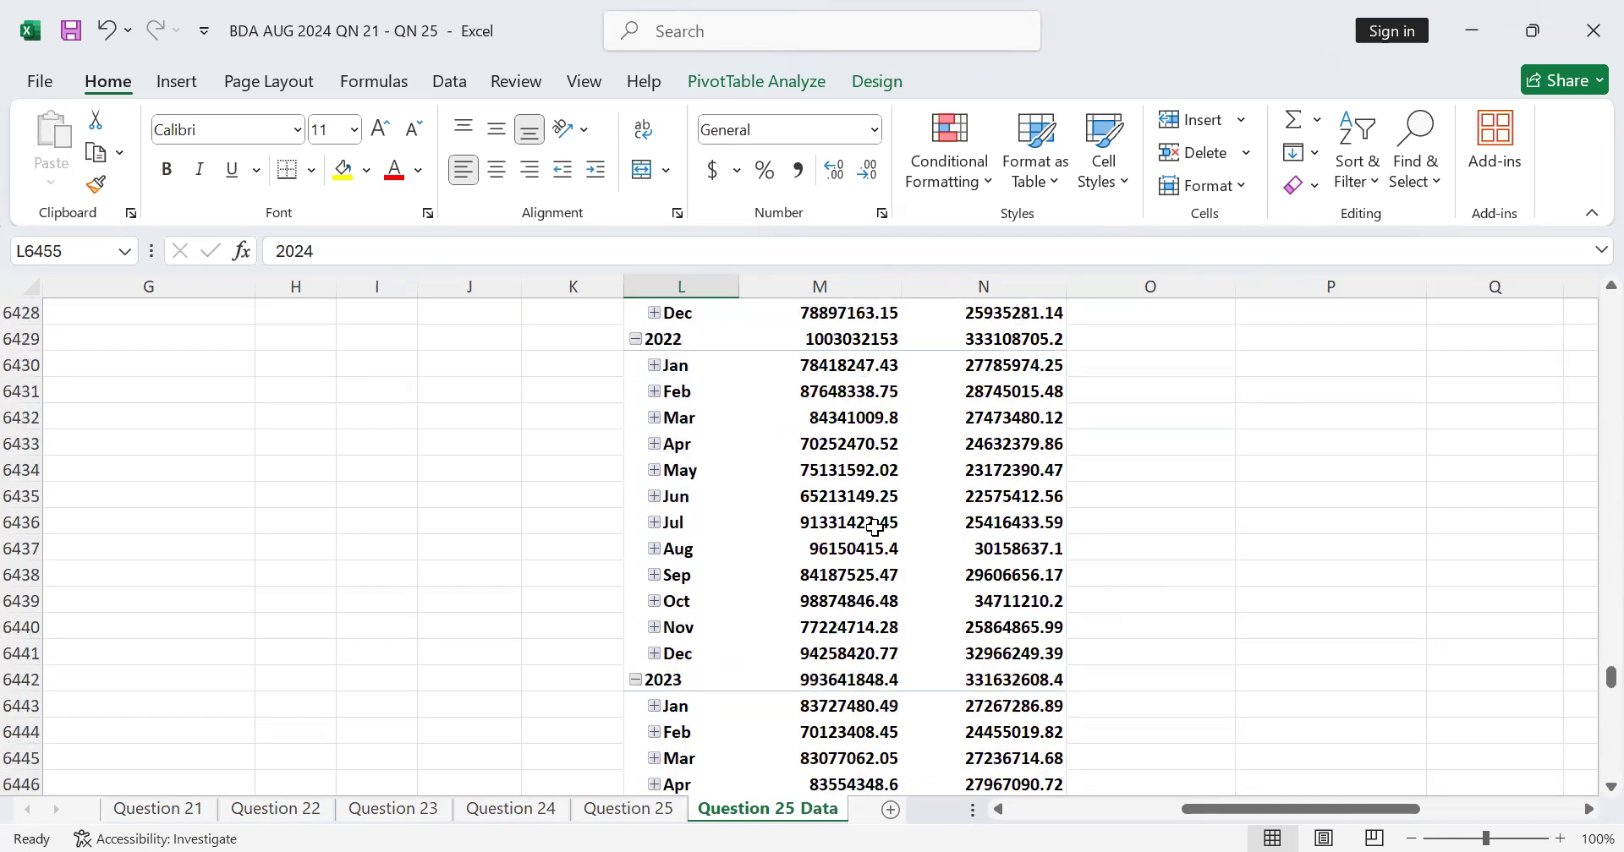
scroll(925, 580, "down", 7)
scroll(797, 663, "up", 2)
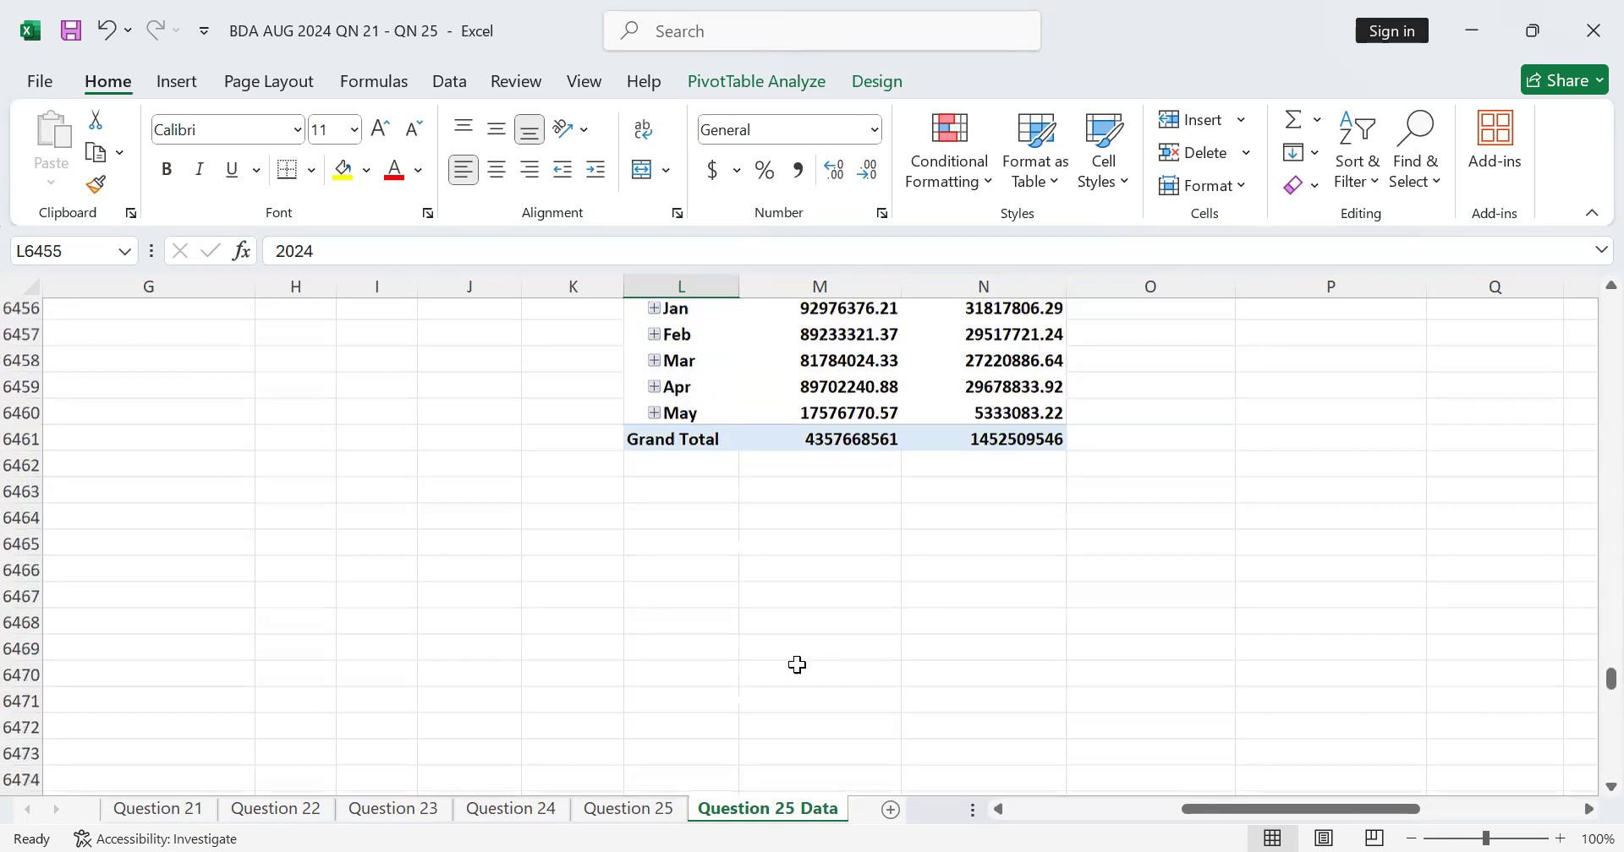
Read the part (c) visualisation requirements and their marks on the Question 25 sheet
left_click(625, 809)
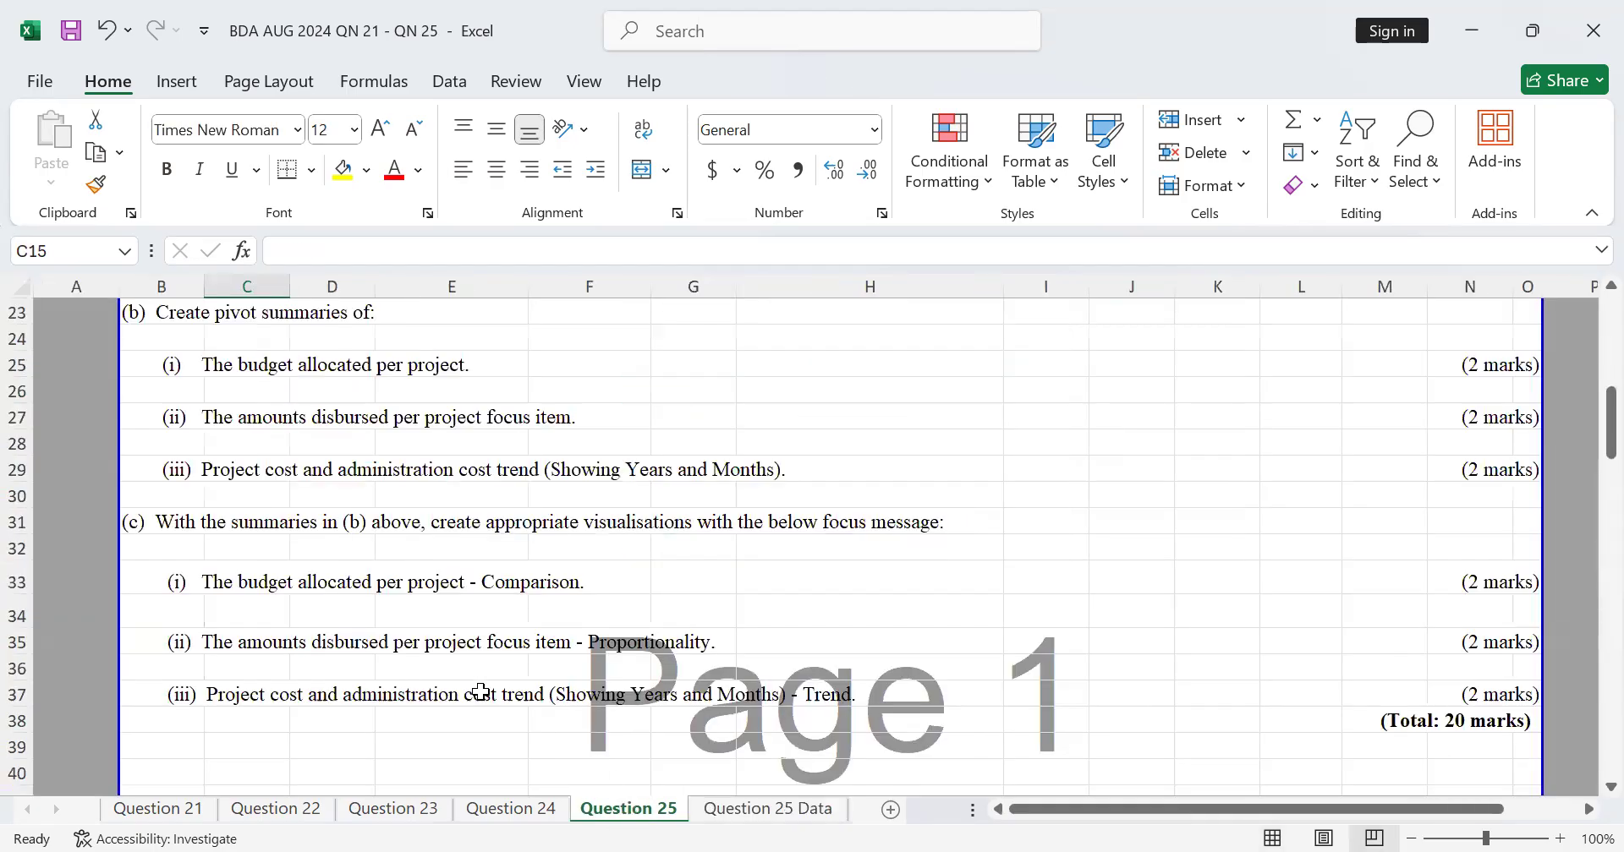
scroll(1461, 721, "down", 2)
scroll(638, 586, "up", 3)
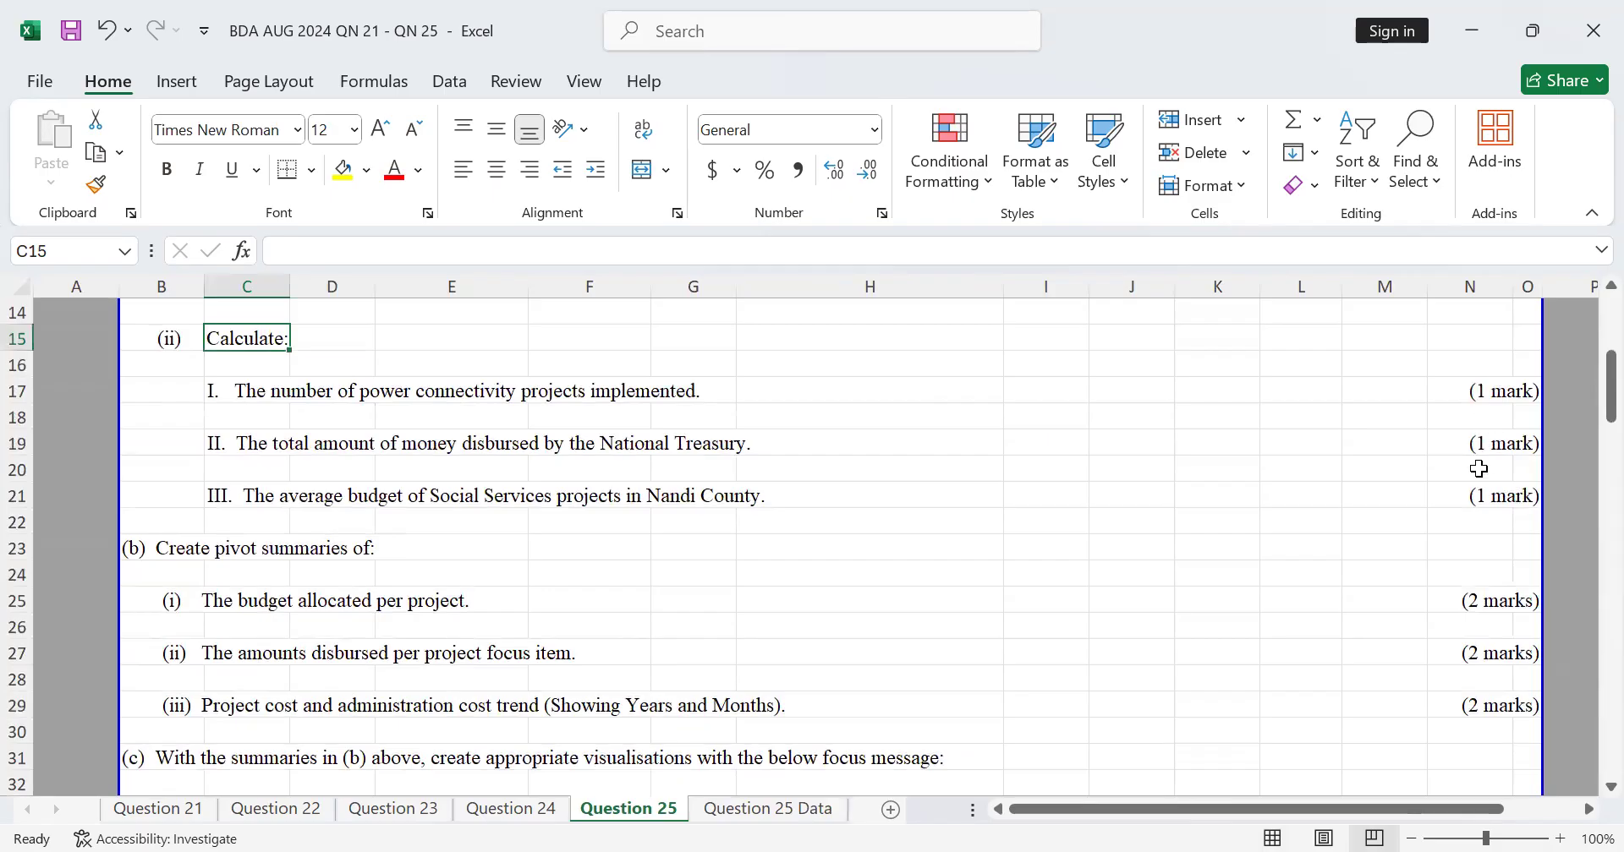
scroll(1472, 542, "down", 2)
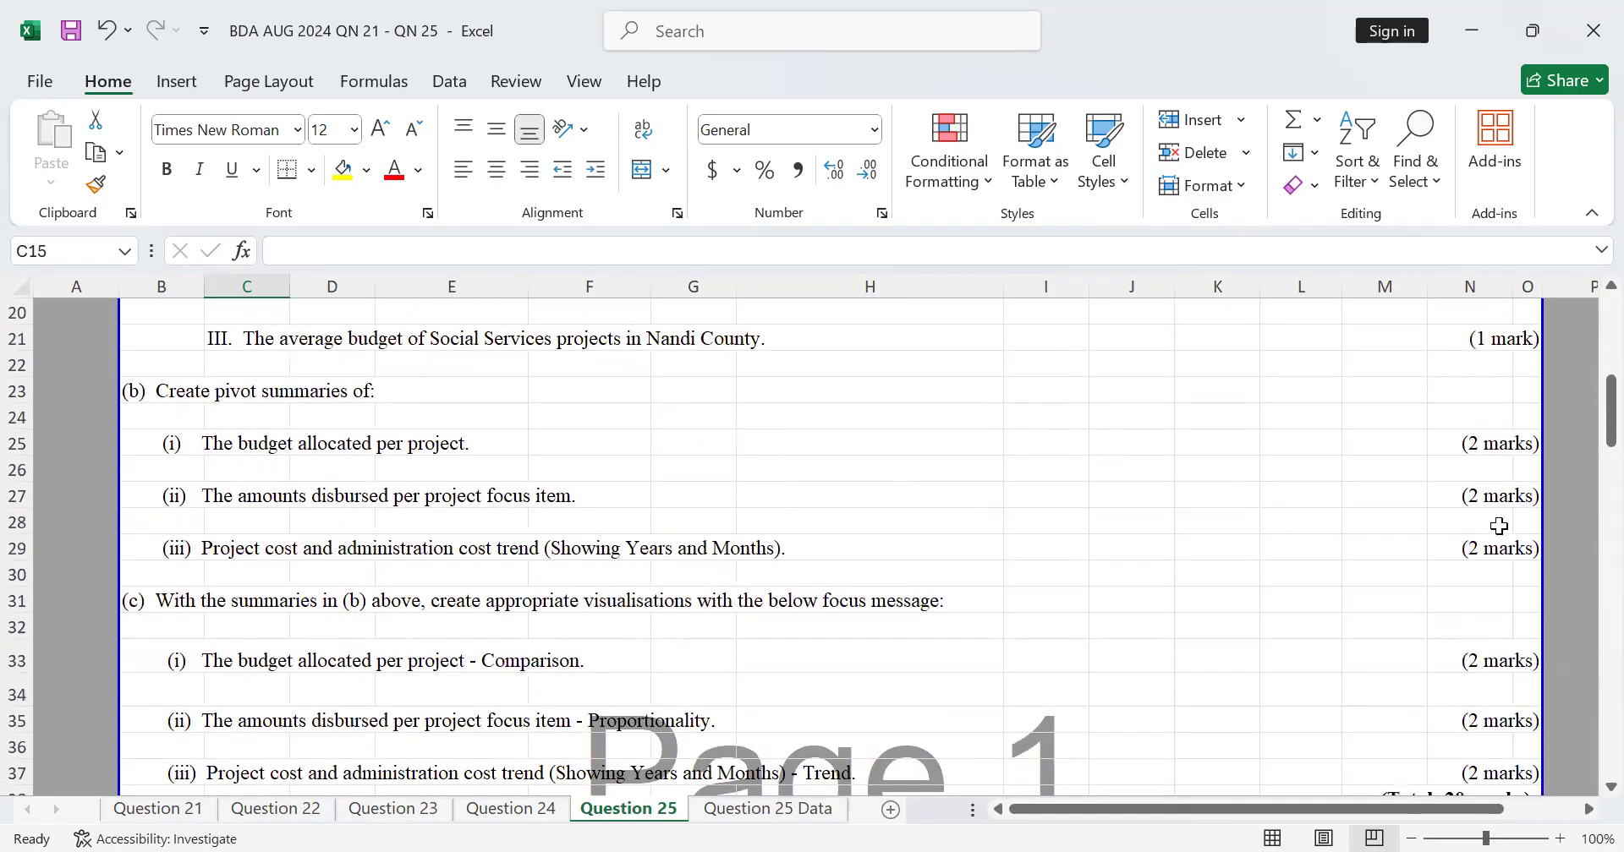
scroll(877, 699, "down", 2)
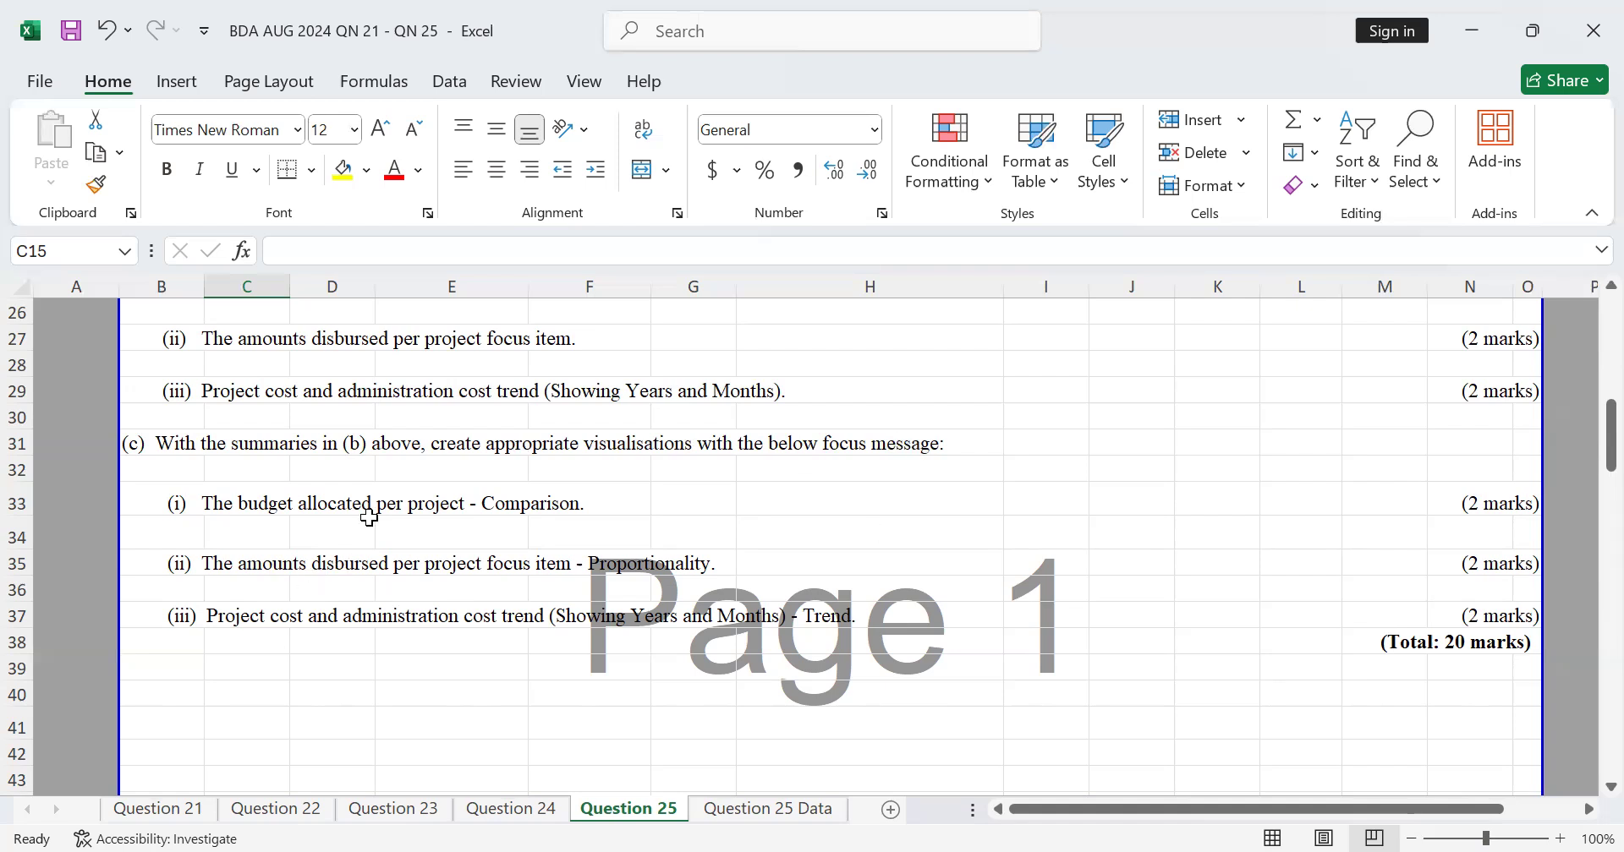
scroll(376, 517, "up", 1)
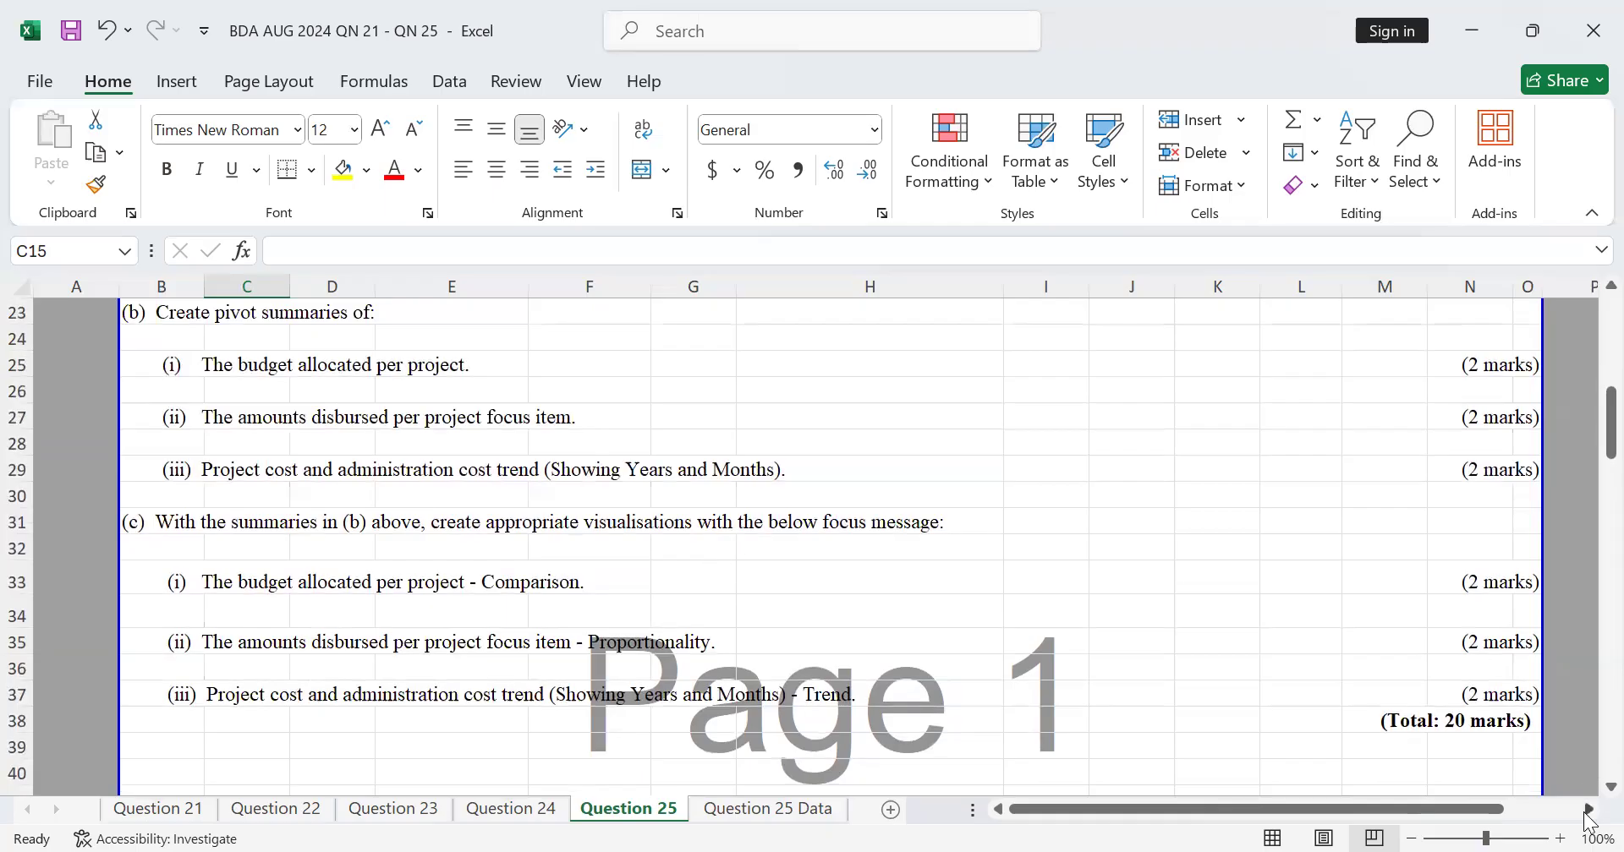
scroll(637, 449, "down", 4)
scroll(642, 449, "up", 5)
scroll(643, 454, "down", 3)
scroll(1478, 671, "up", 2)
scroll(1479, 671, "down", 3)
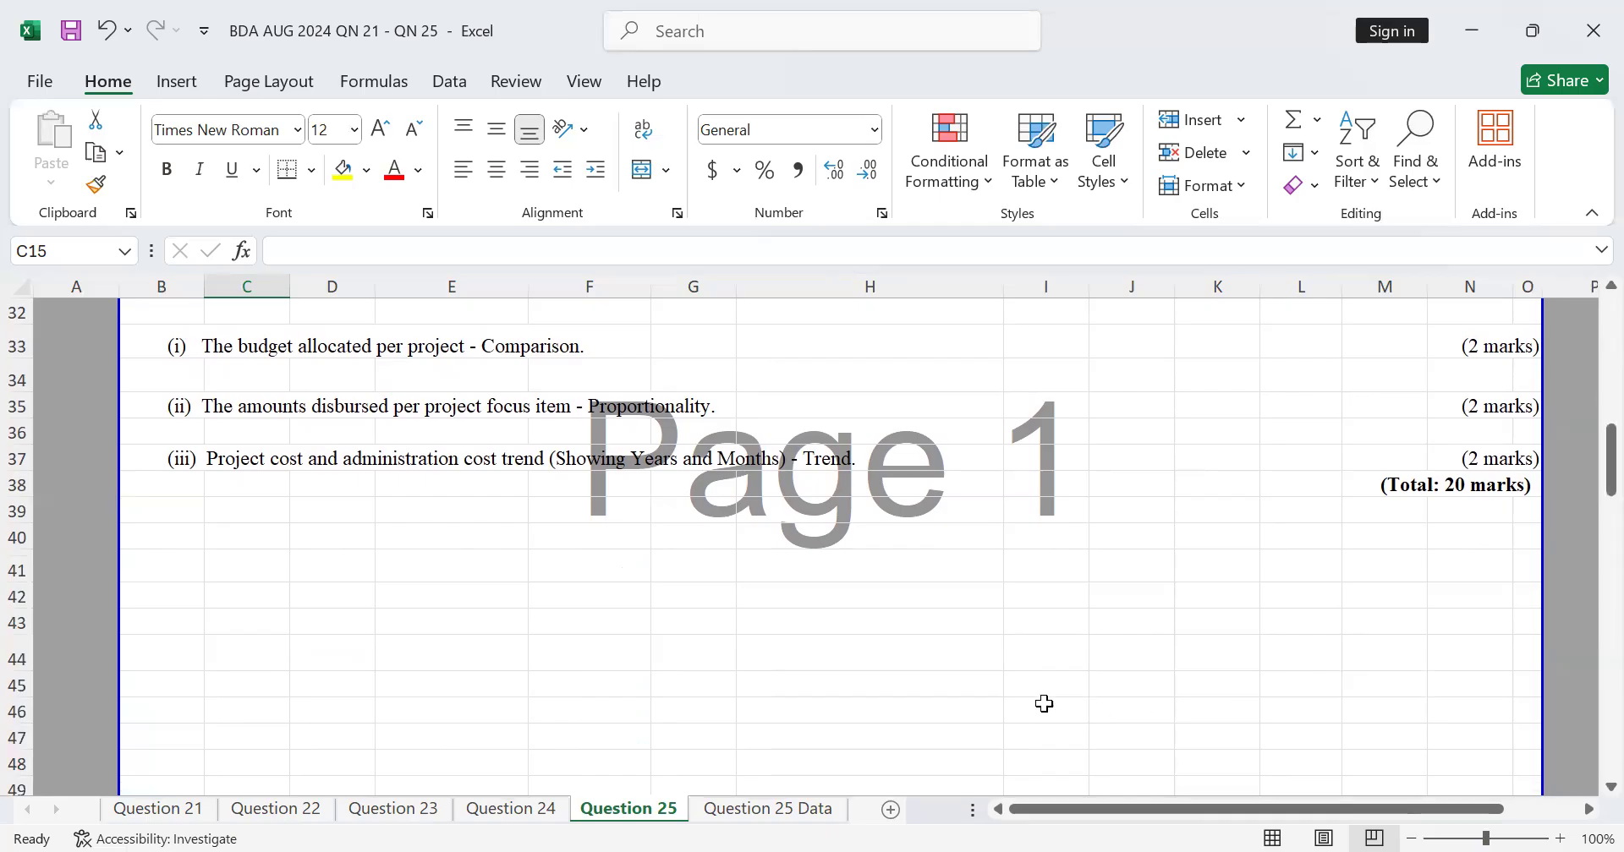
In cell P6376 of the Question 25 Data sheet, link to the part (c) instruction on the Question 25 sheet
left_click(807, 810)
scroll(1348, 576, "up", 5)
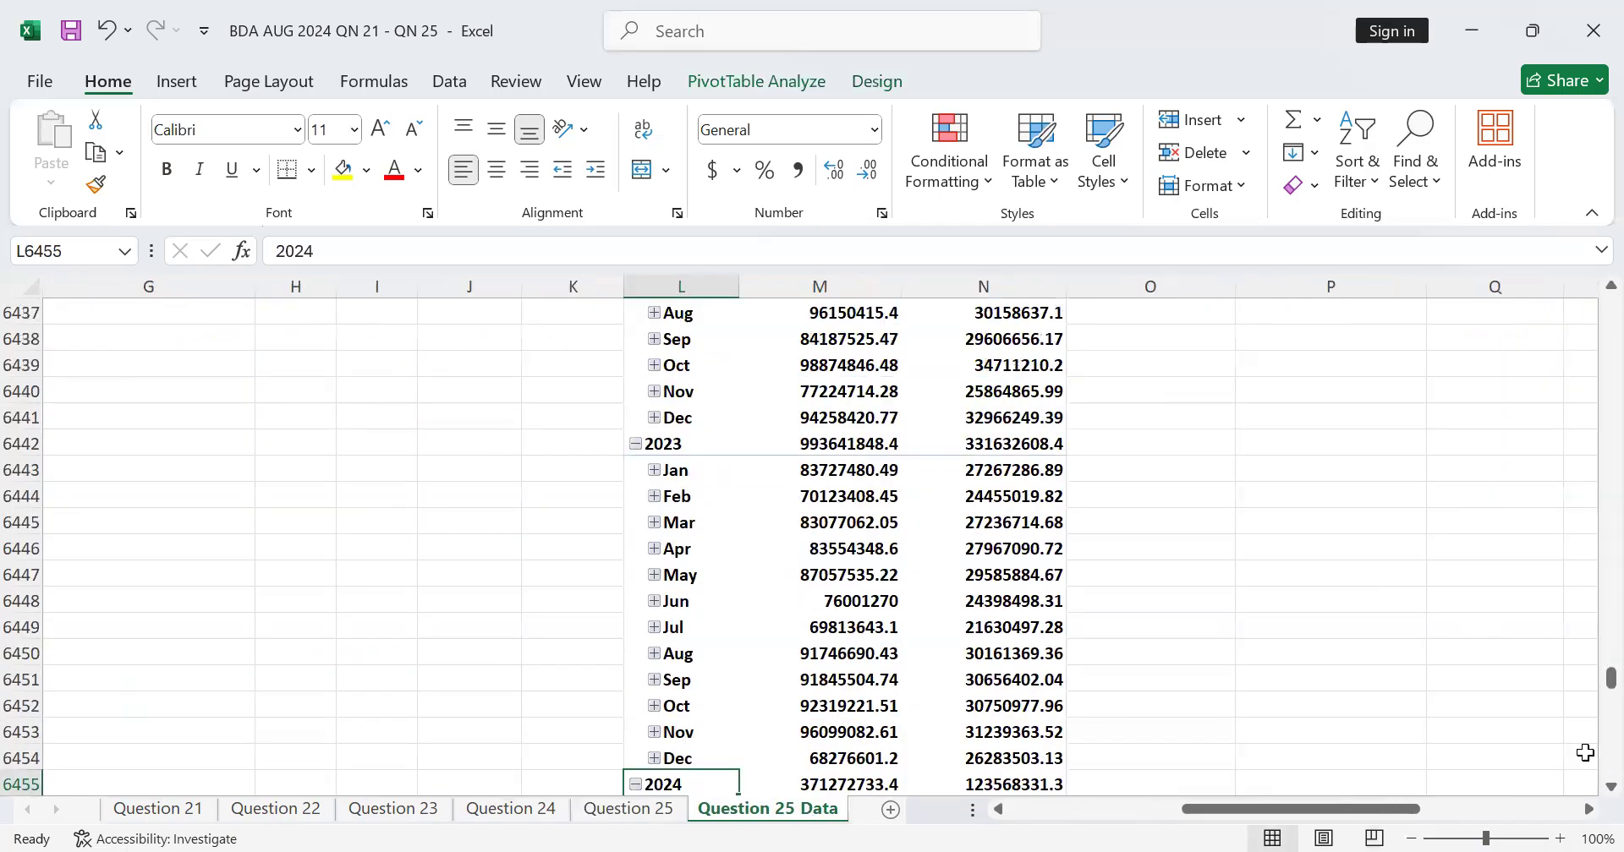
scroll(1589, 814, "right", 3)
scroll(1146, 528, "up", 10)
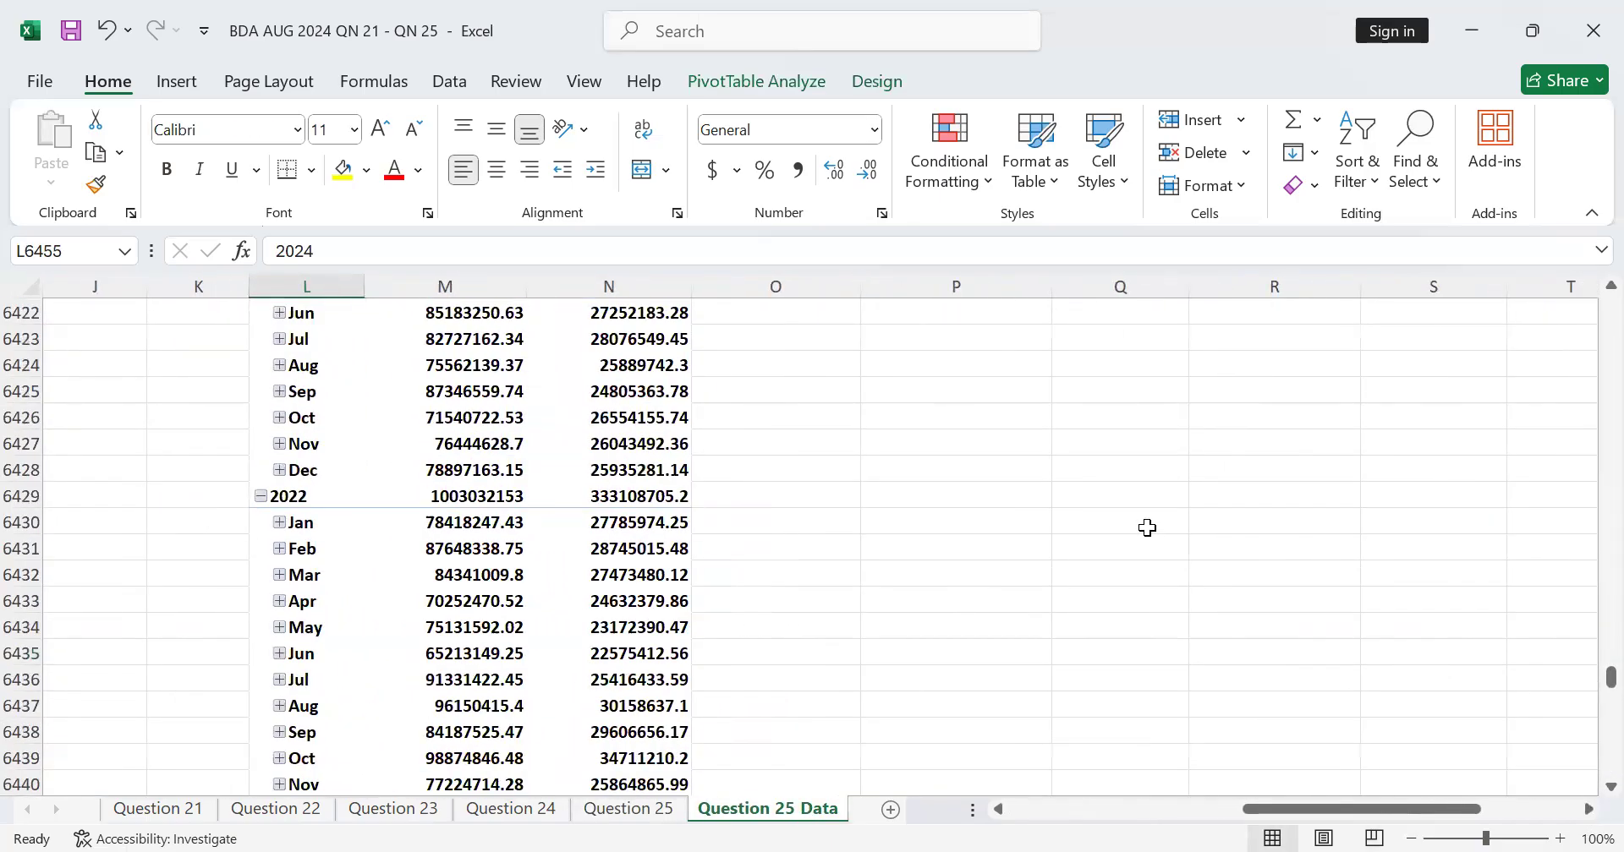
scroll(1142, 527, "up", 14)
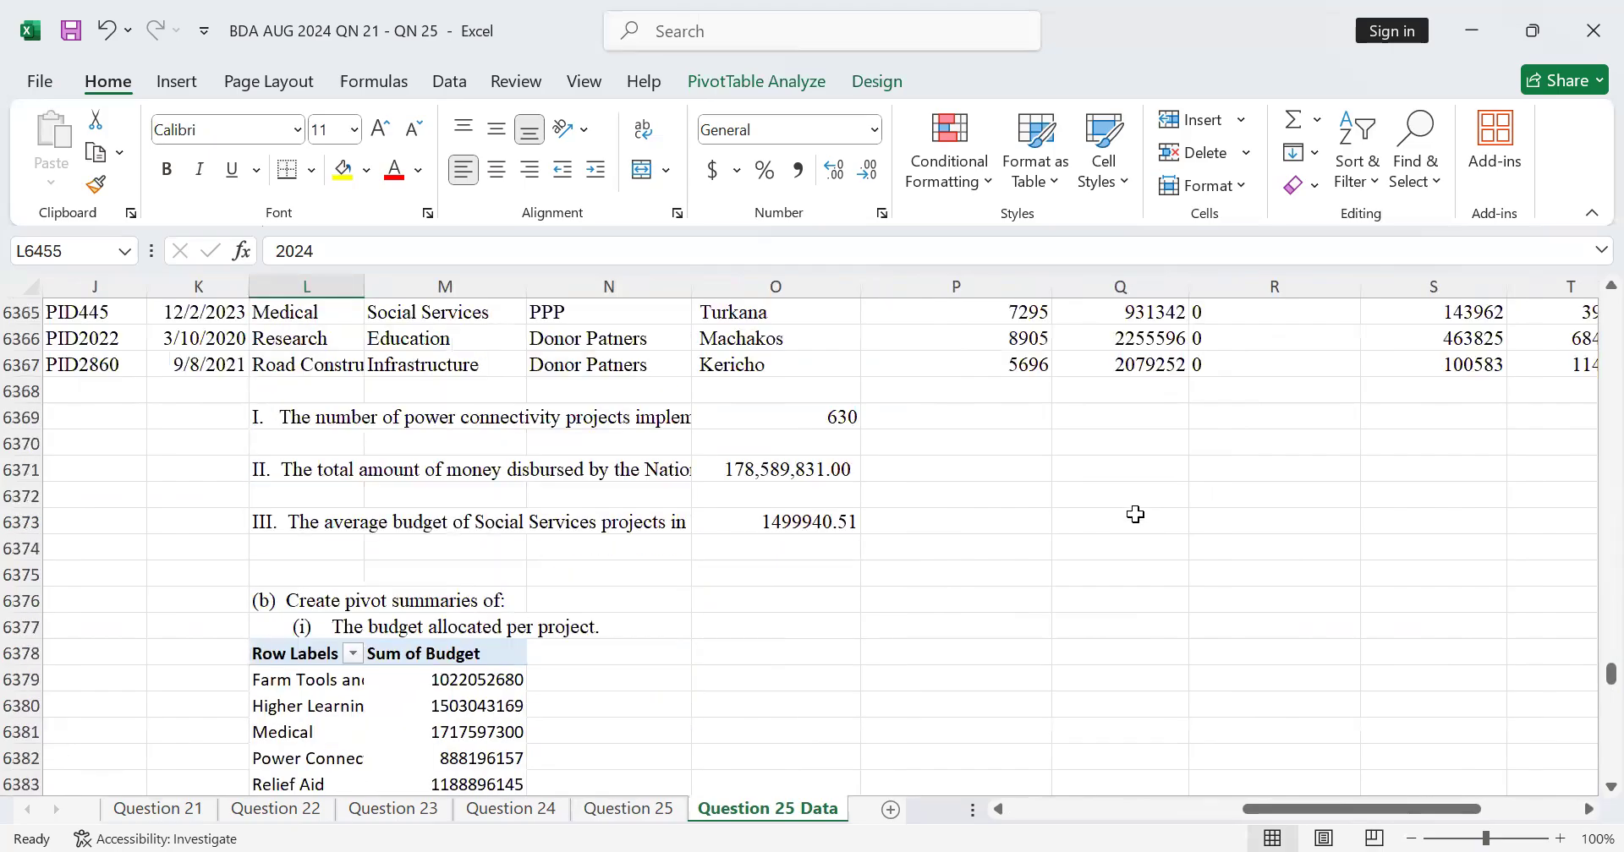
scroll(1134, 509, "down", 2)
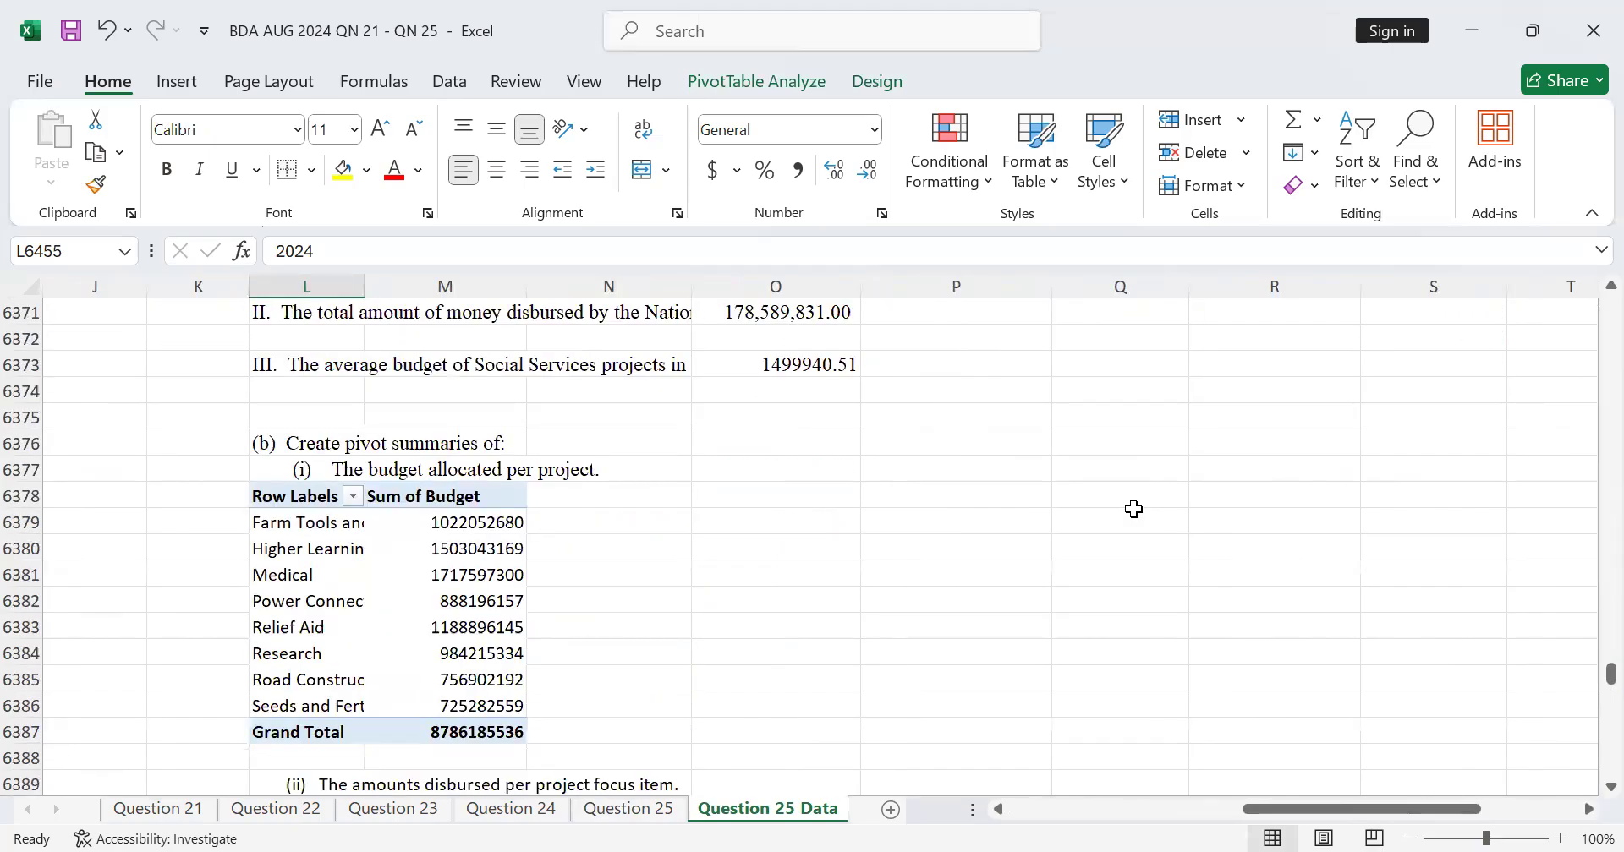
left_click(880, 441)
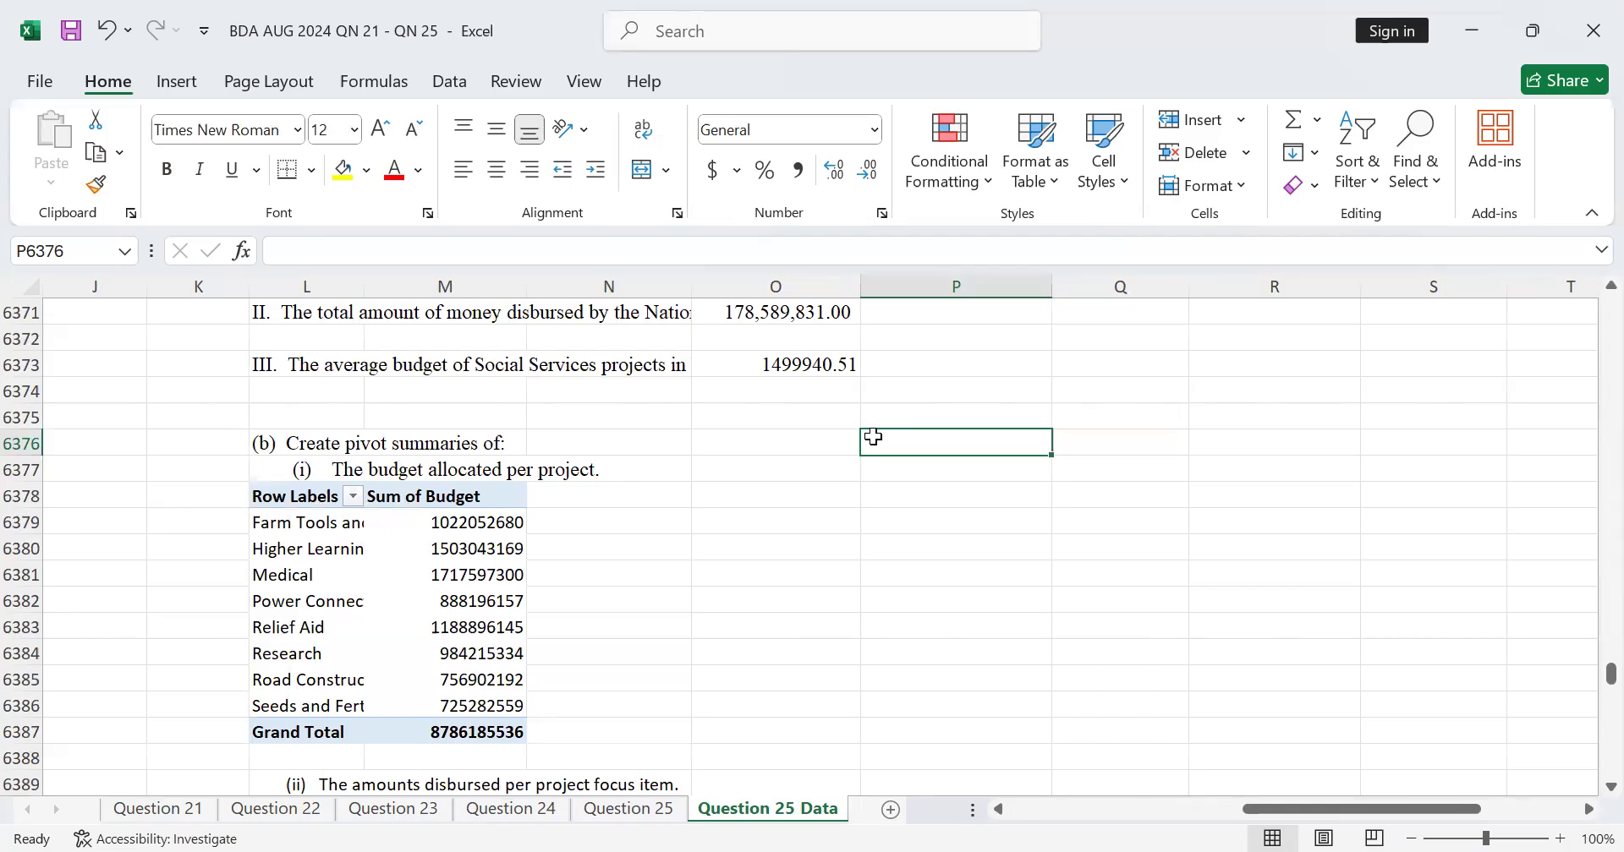
type("=")
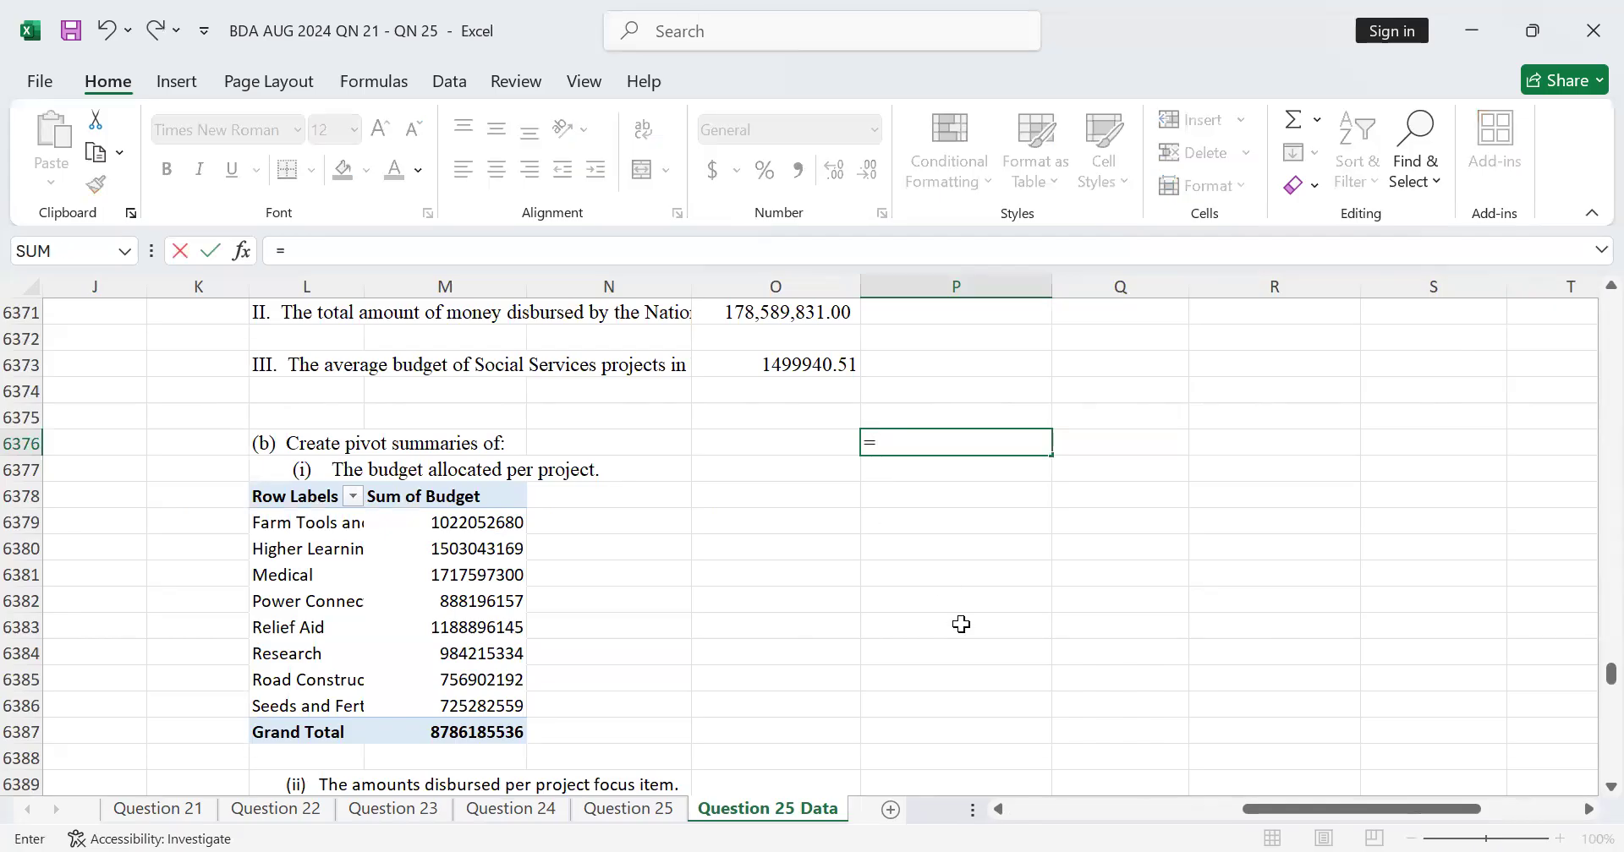
left_click(660, 814)
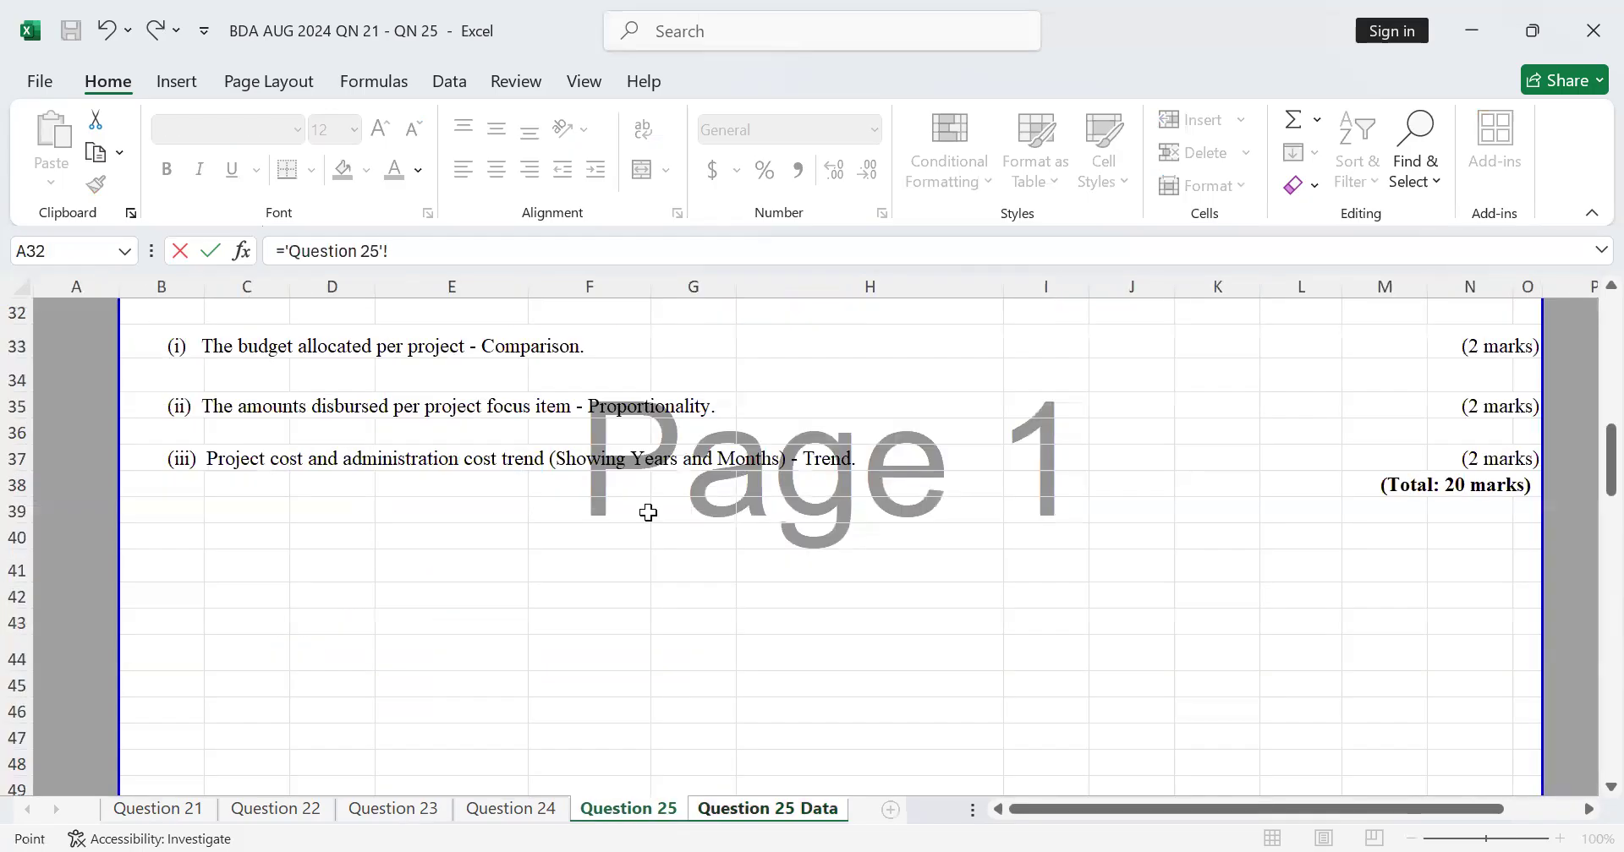
scroll(442, 467, "up", 2)
left_click(175, 451)
key("Return")
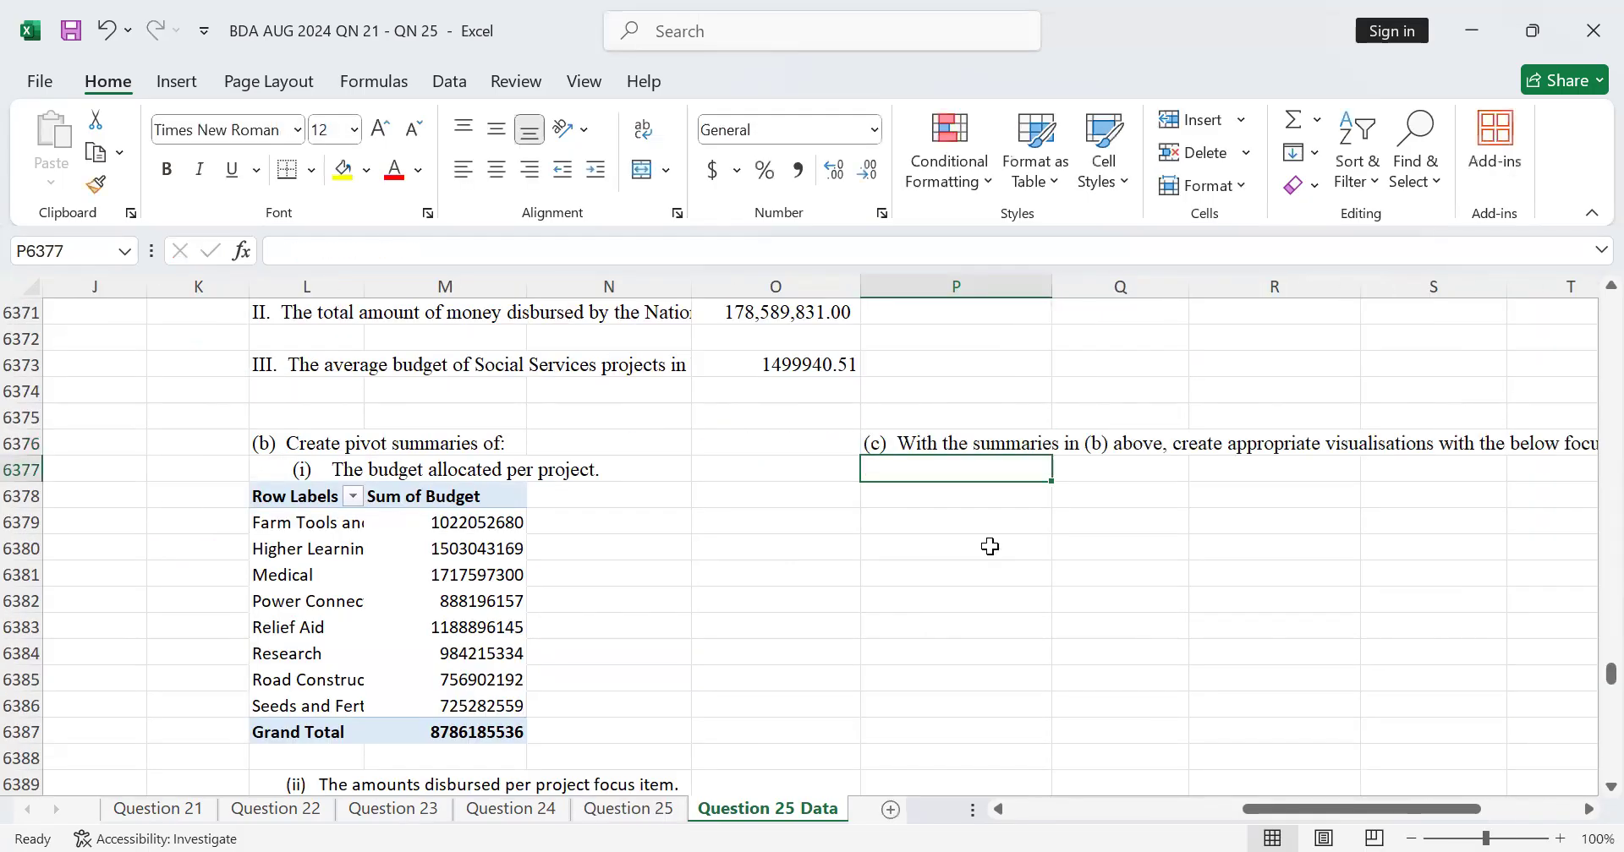
In cell P6377, link to the part (c)(i) budget comparison heading with ='Question 25'!B33
type("=")
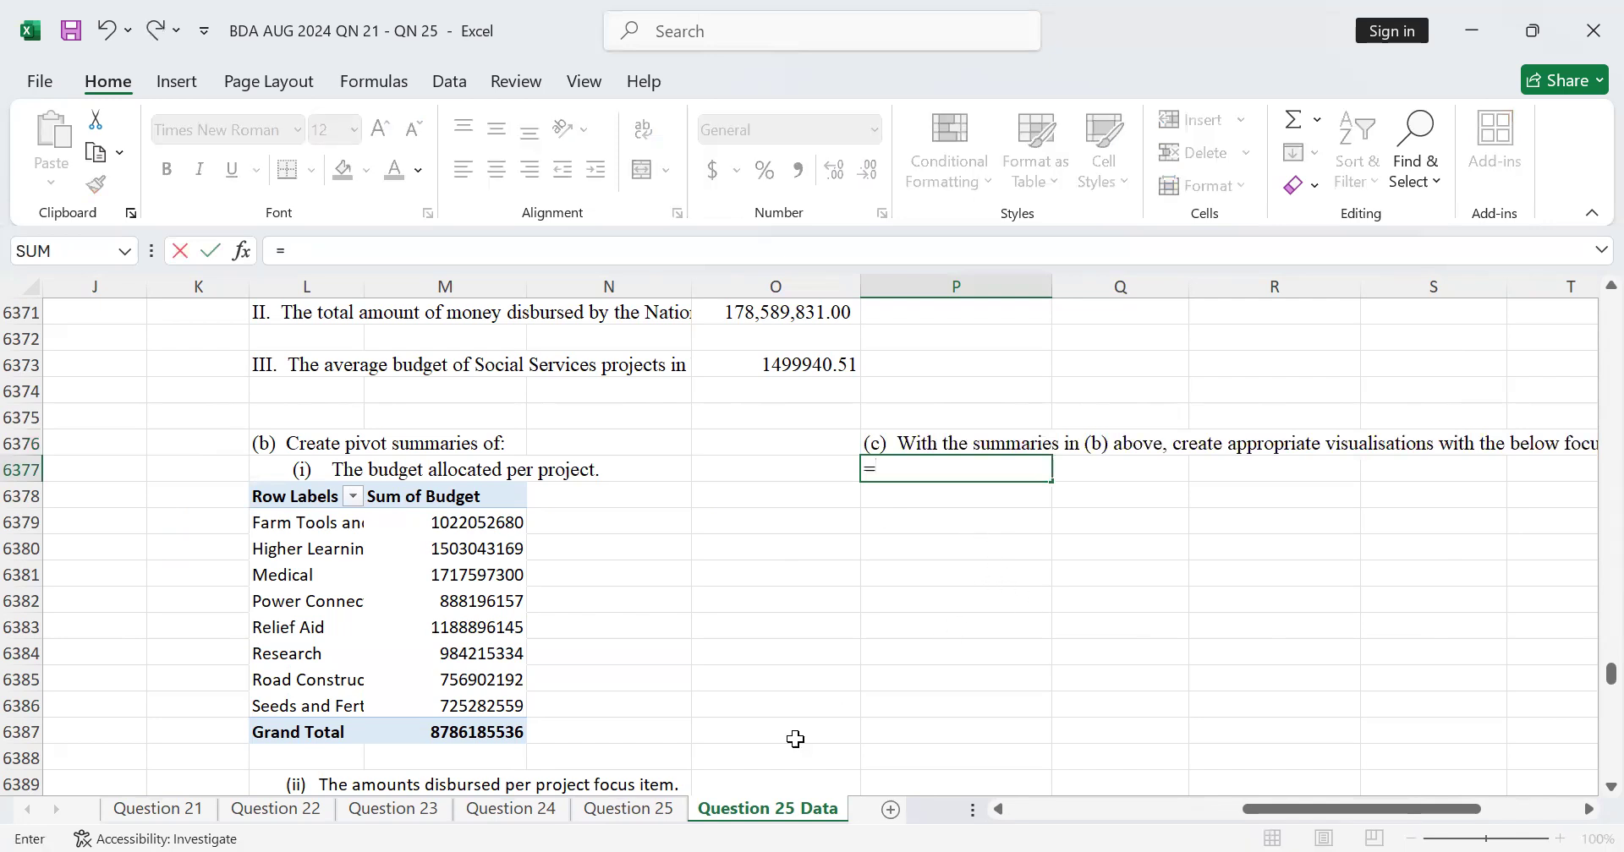
left_click(654, 809)
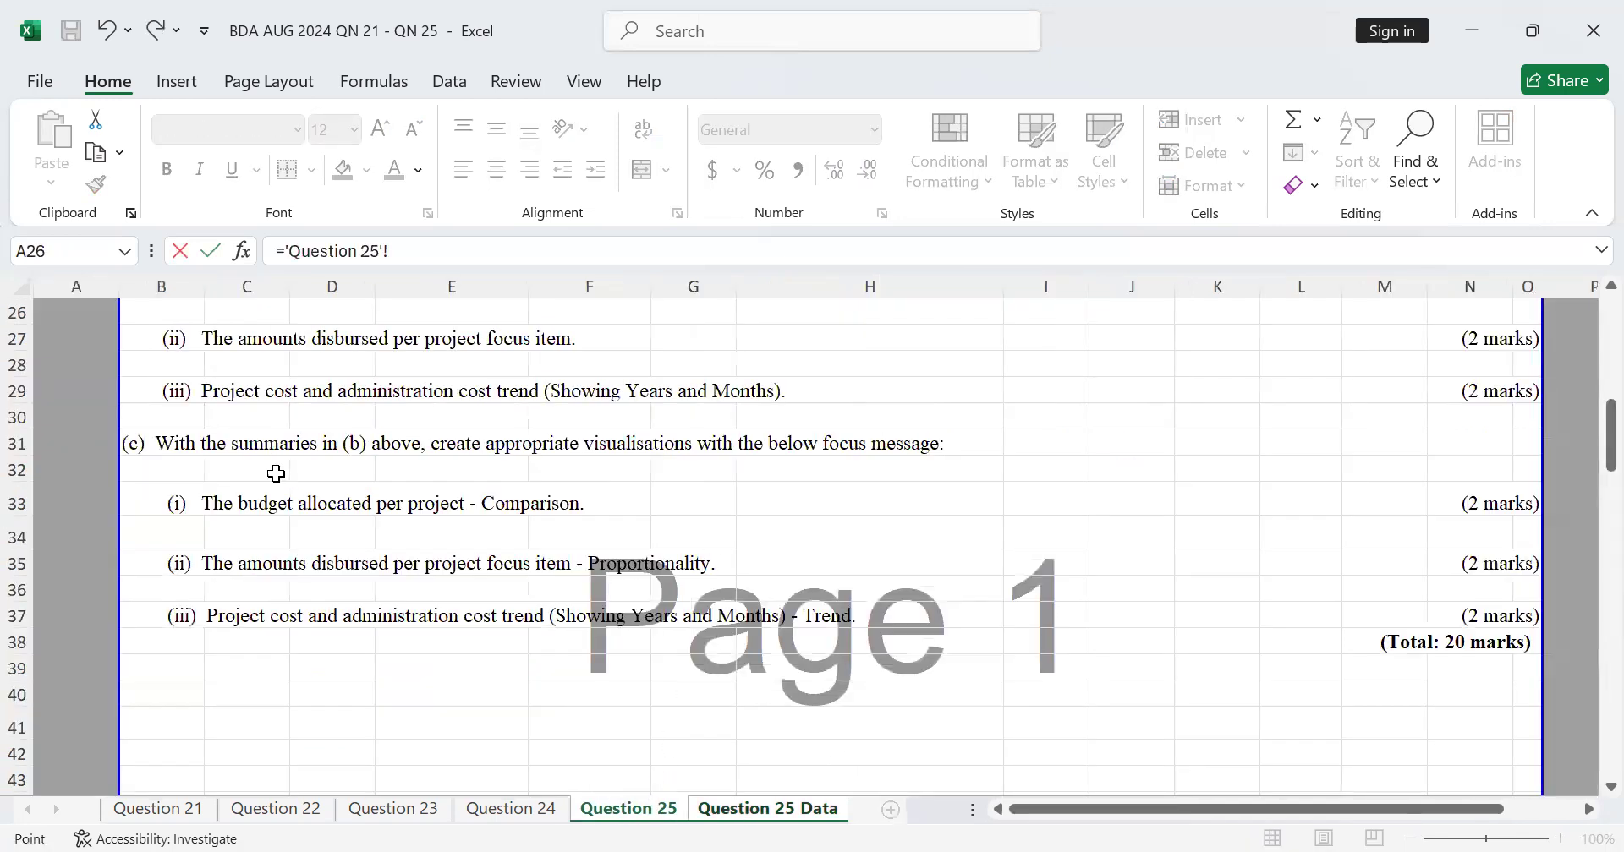
left_click(183, 505)
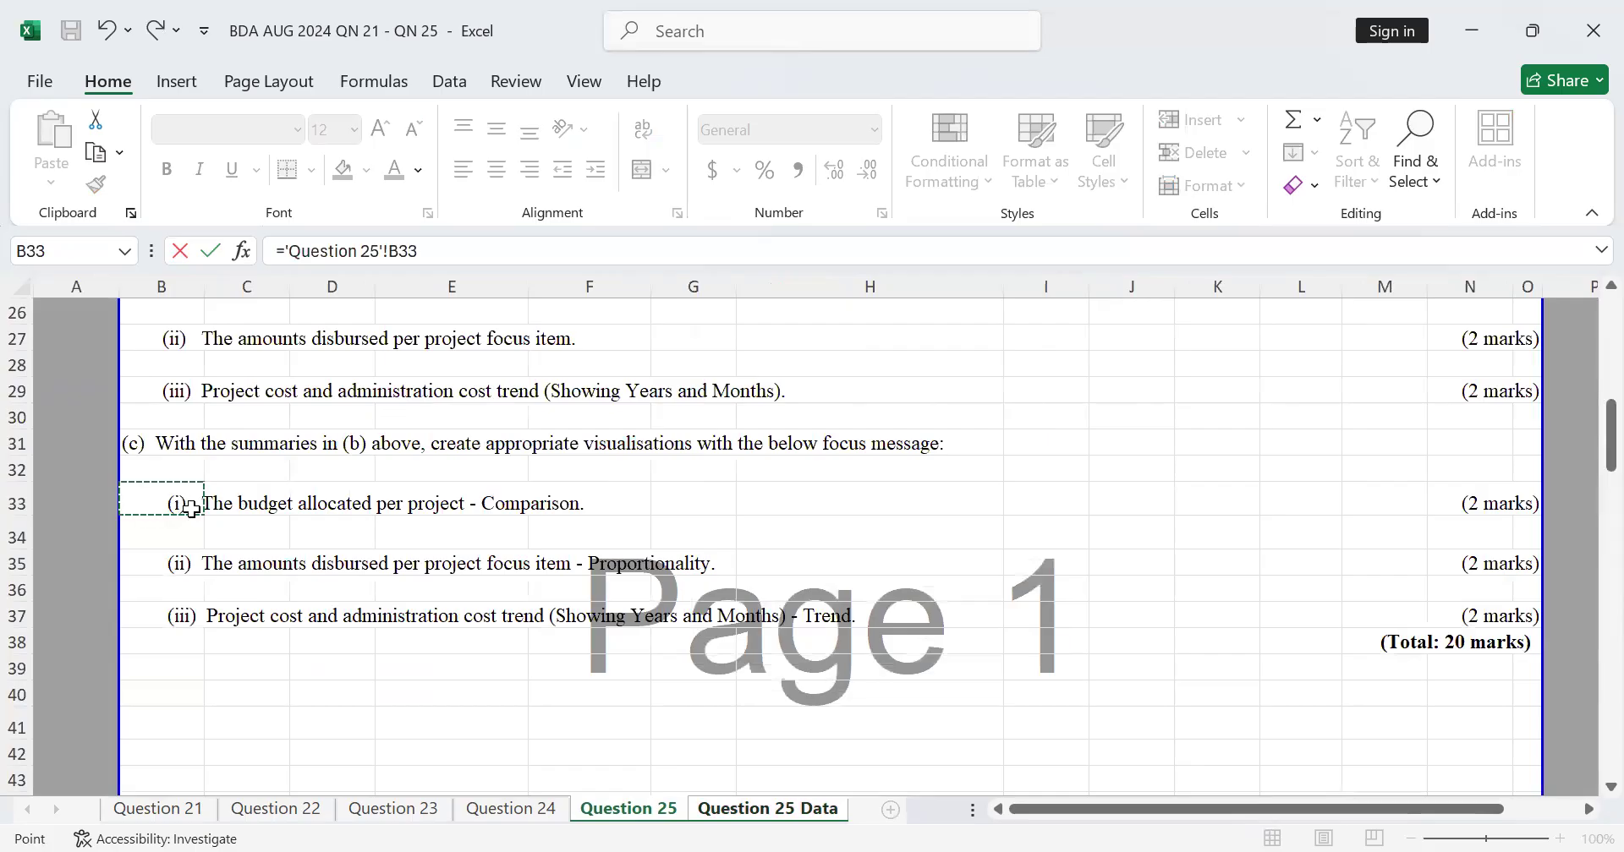
key("Return")
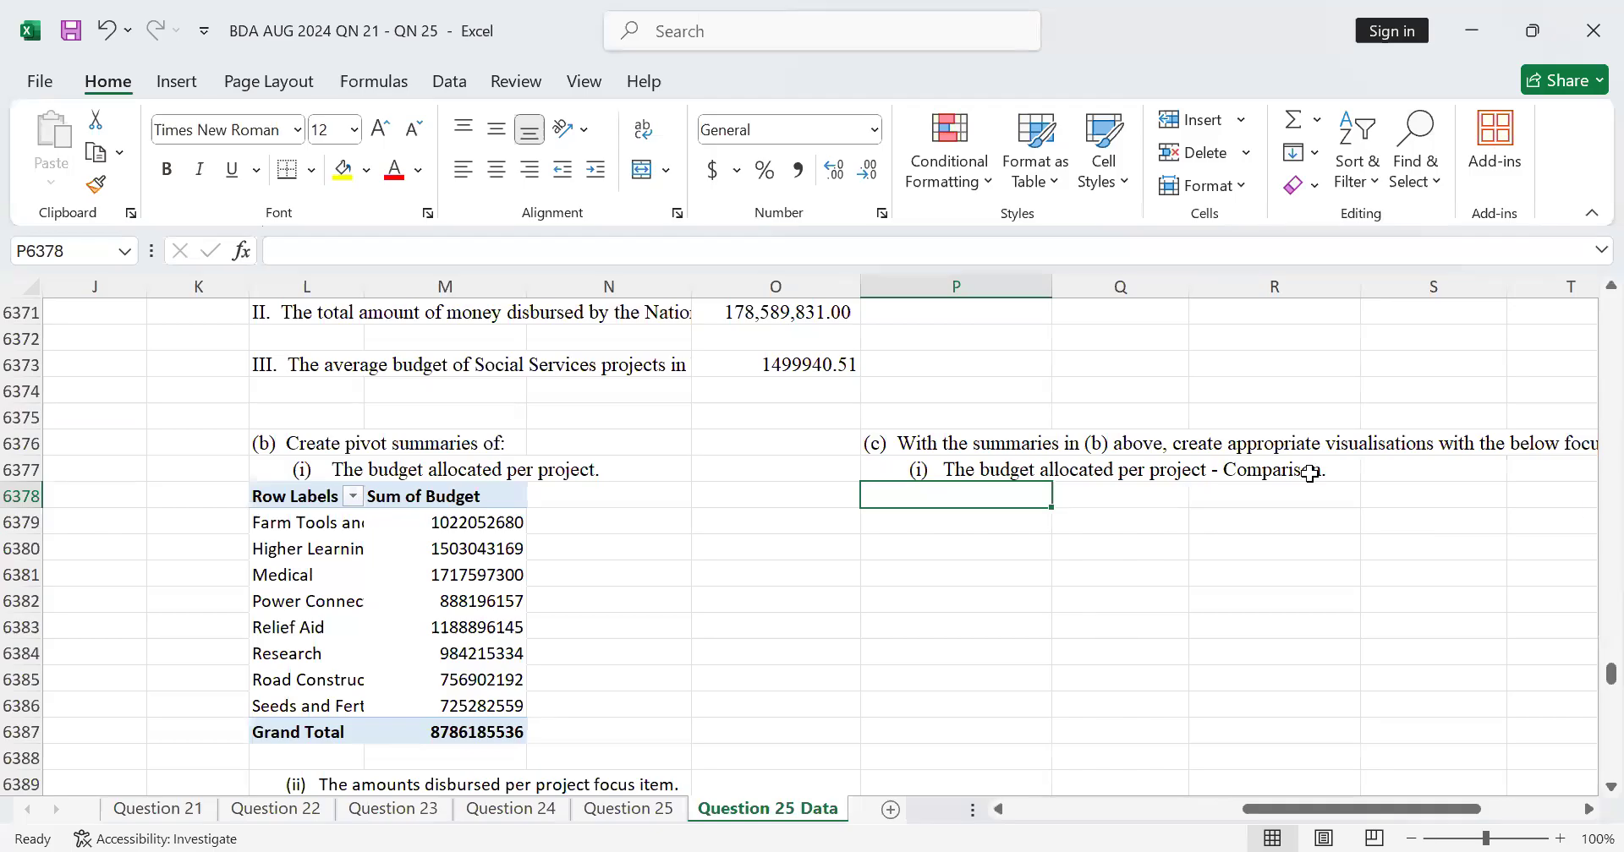
Select the whole budget-per-project PivotTable, L6378:M6387, from its header row through the Grand Total
scroll(1309, 473, "down", 1)
scroll(1279, 471, "up", 1)
left_click_drag(315, 497, 465, 735)
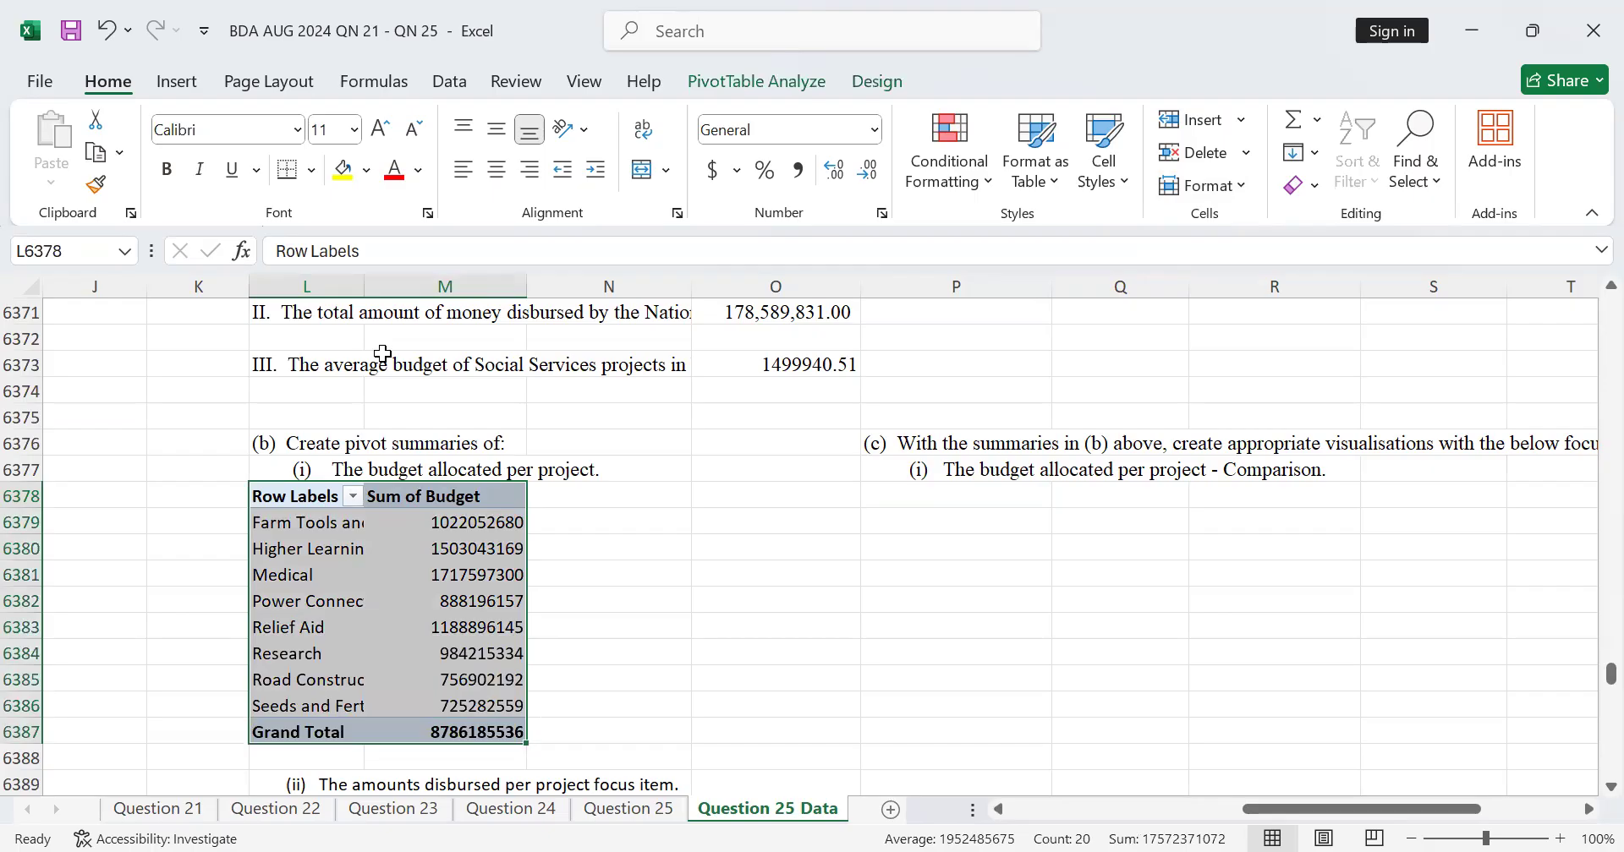
left_click(176, 82)
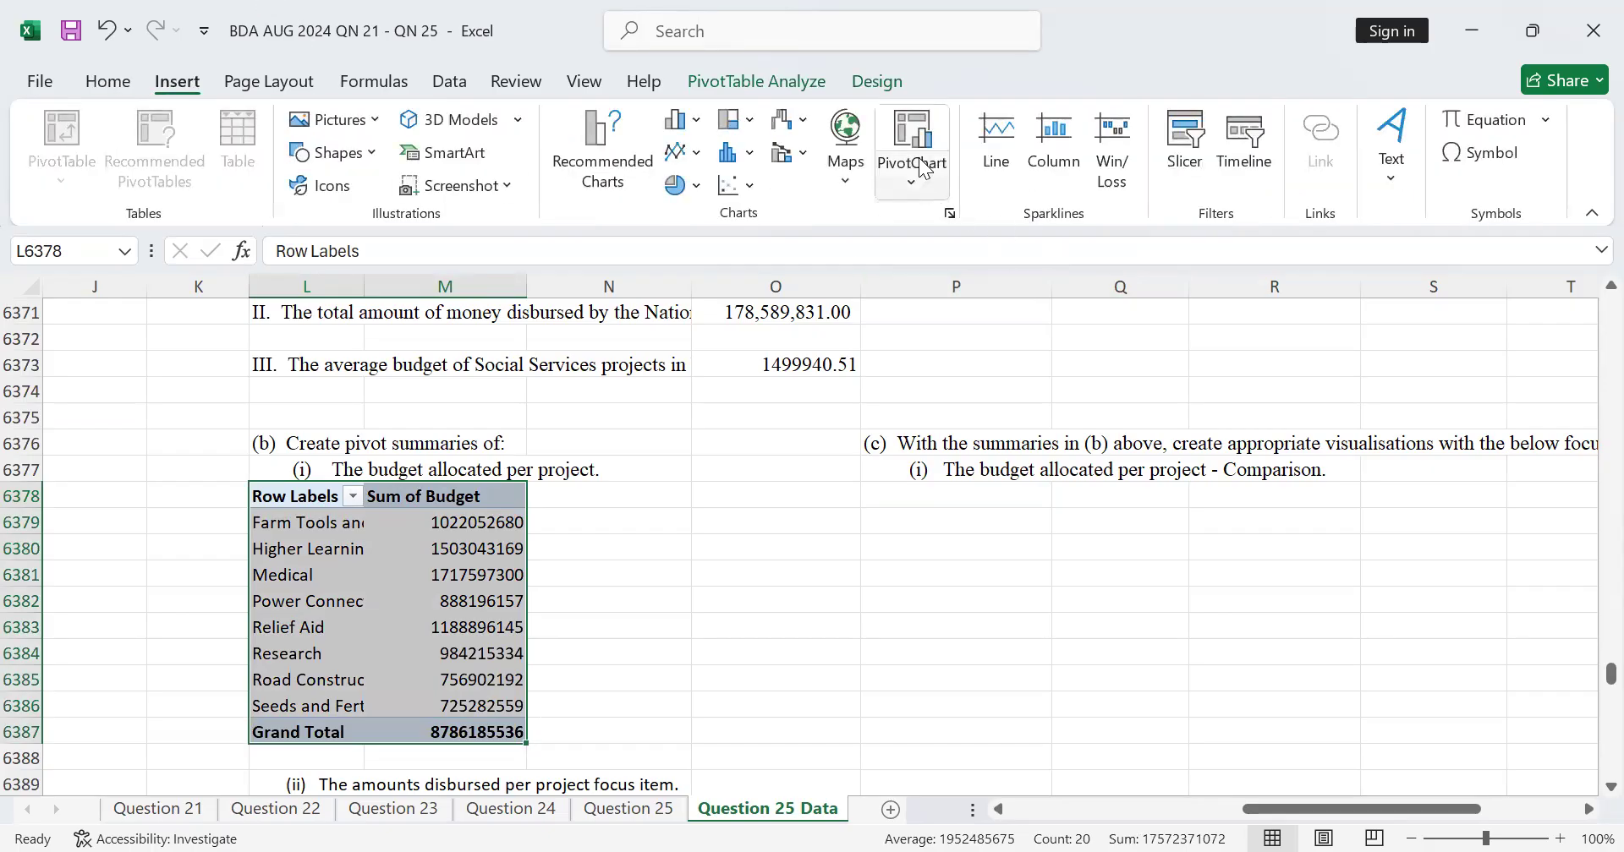
left_click(929, 191)
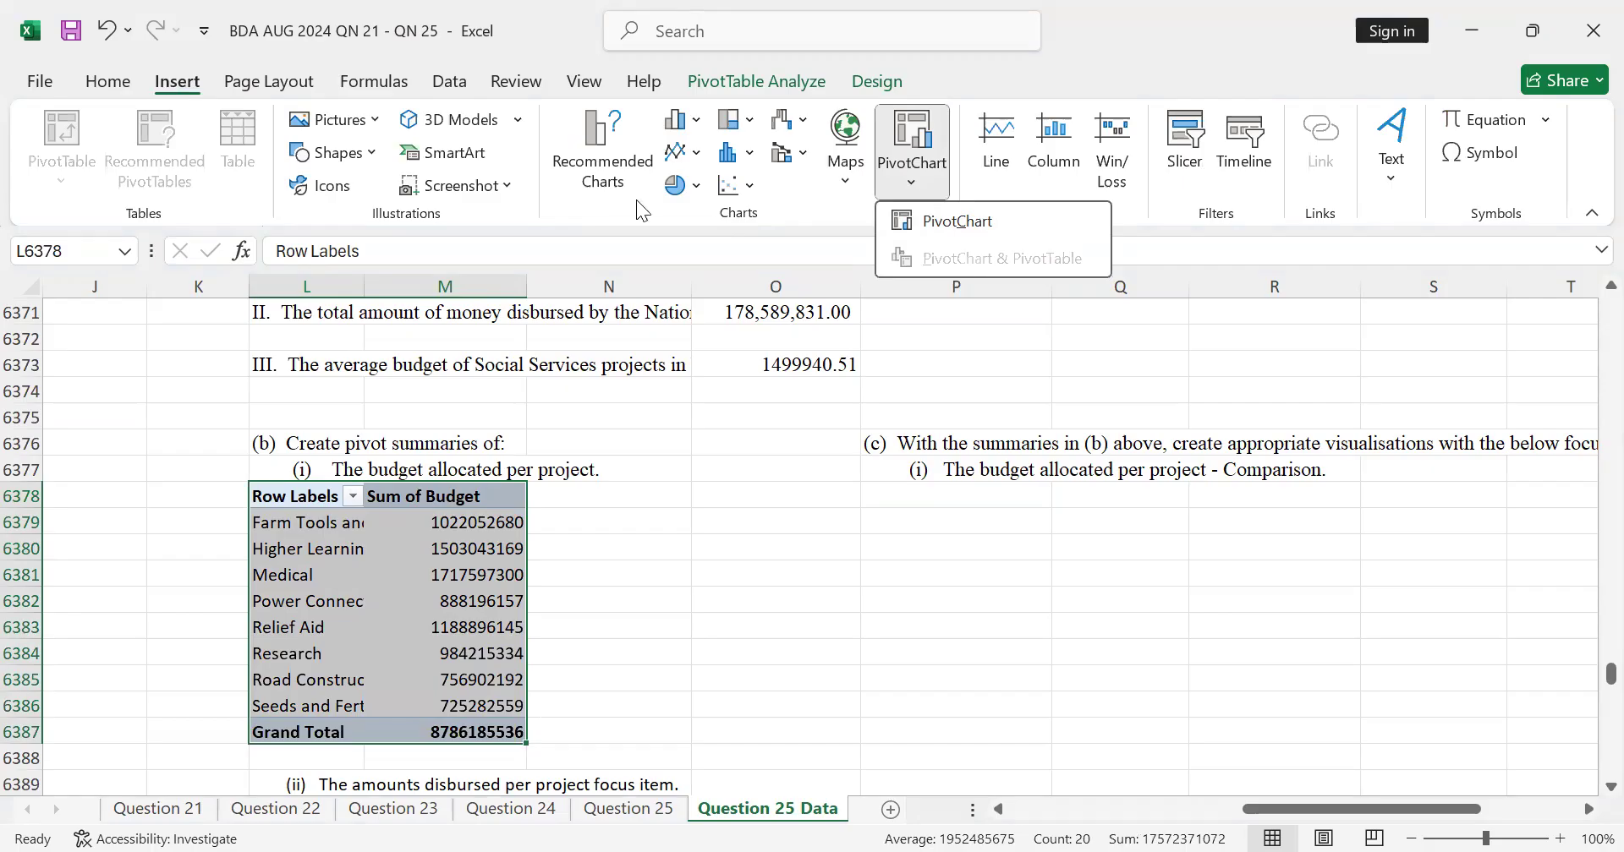
left_click(931, 218)
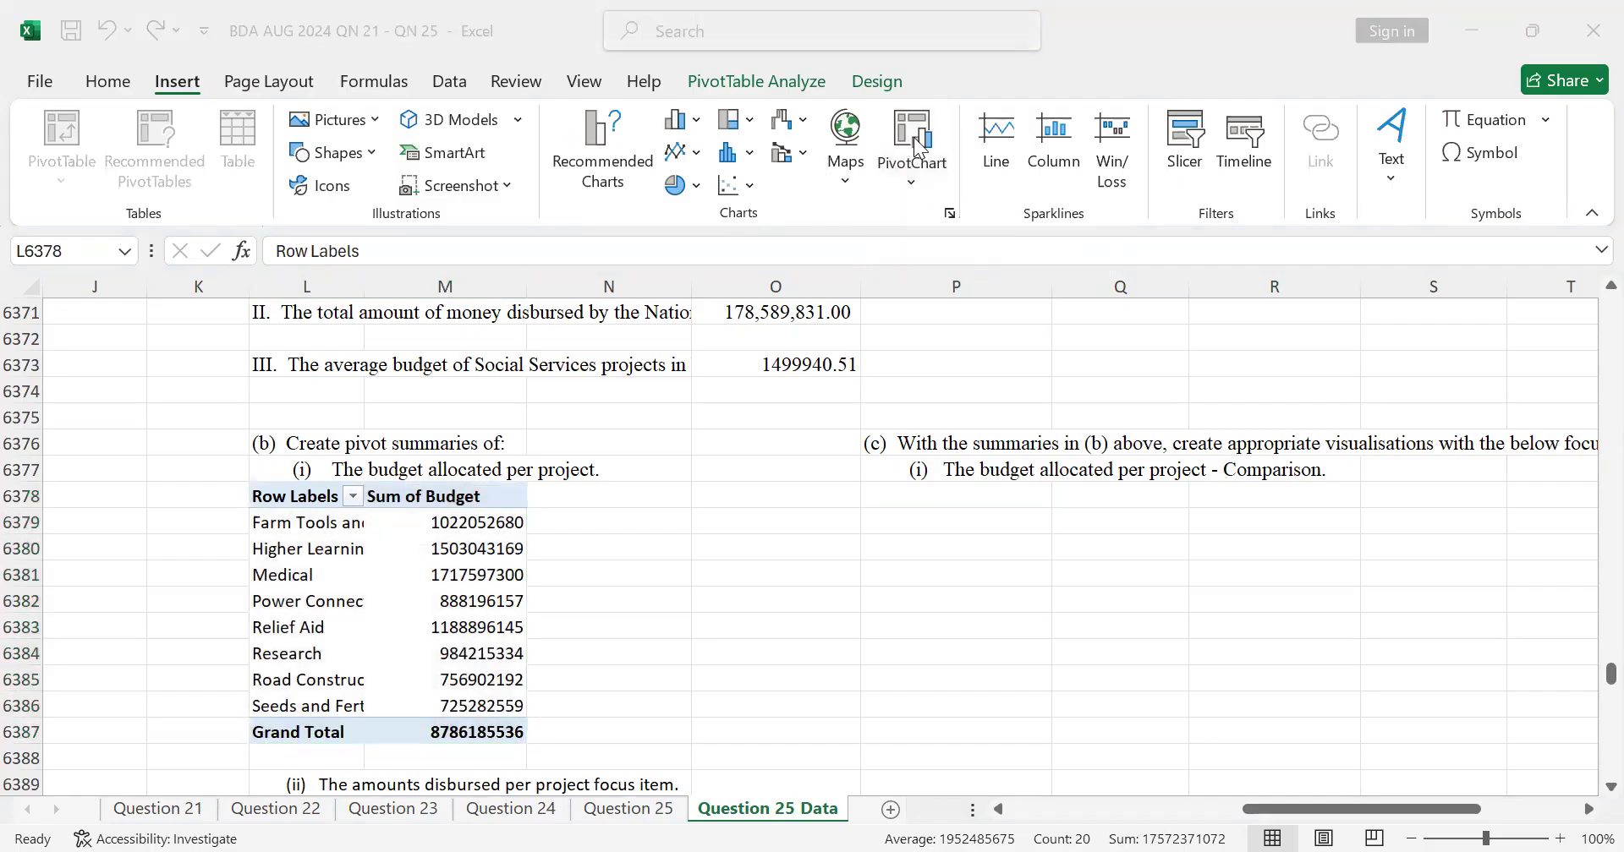
key("Escape")
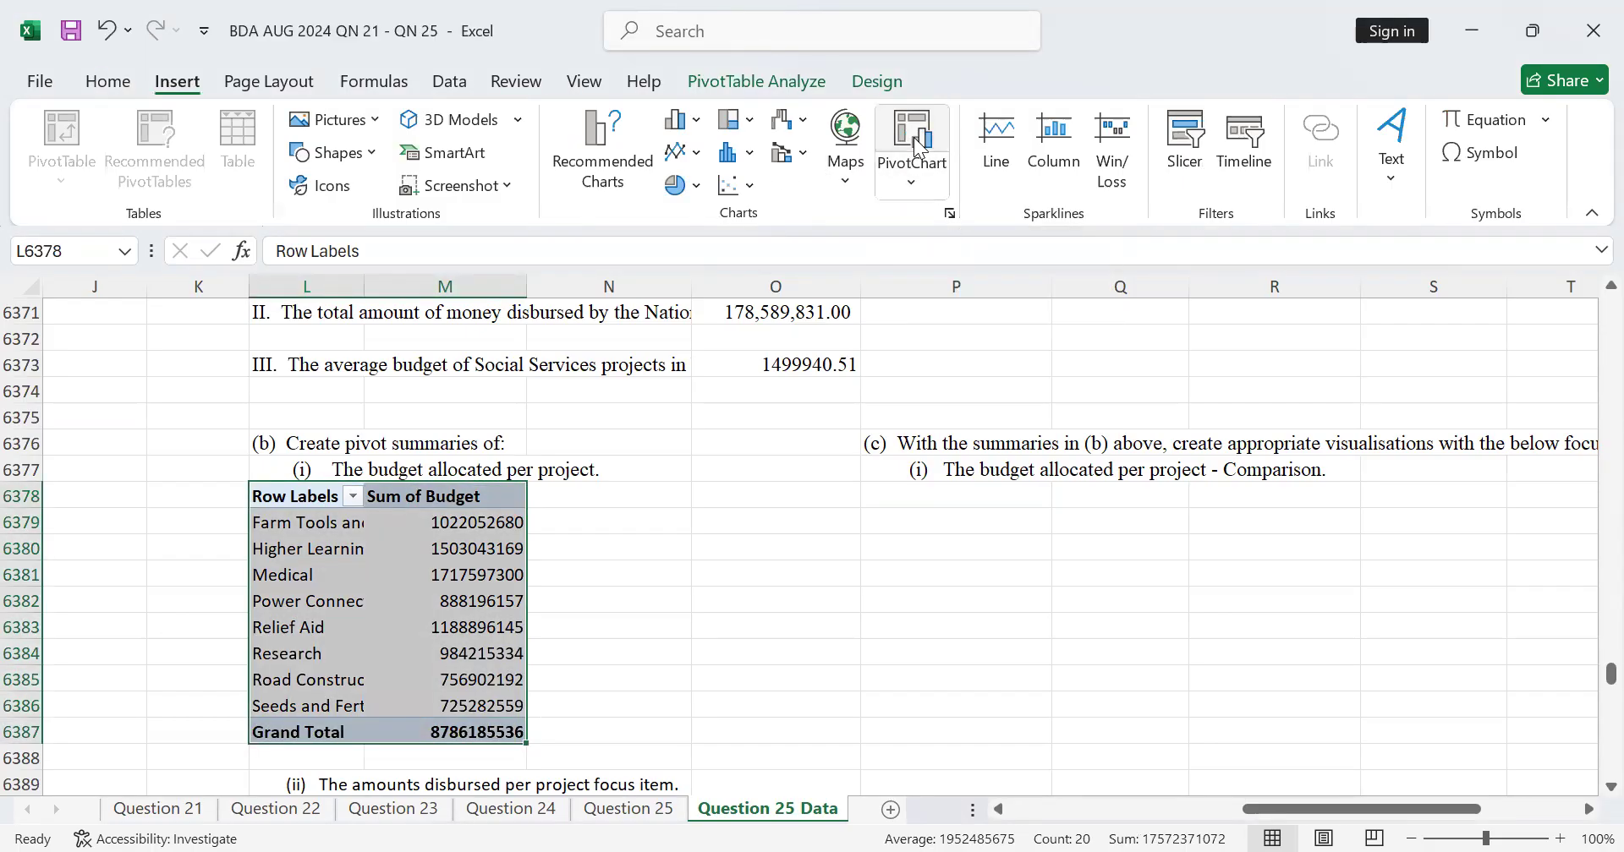
Insert a Clustered Column PivotChart of the budget per project and fit it below the (c)(i) Comparison heading, down to row 6387
left_click(920, 147)
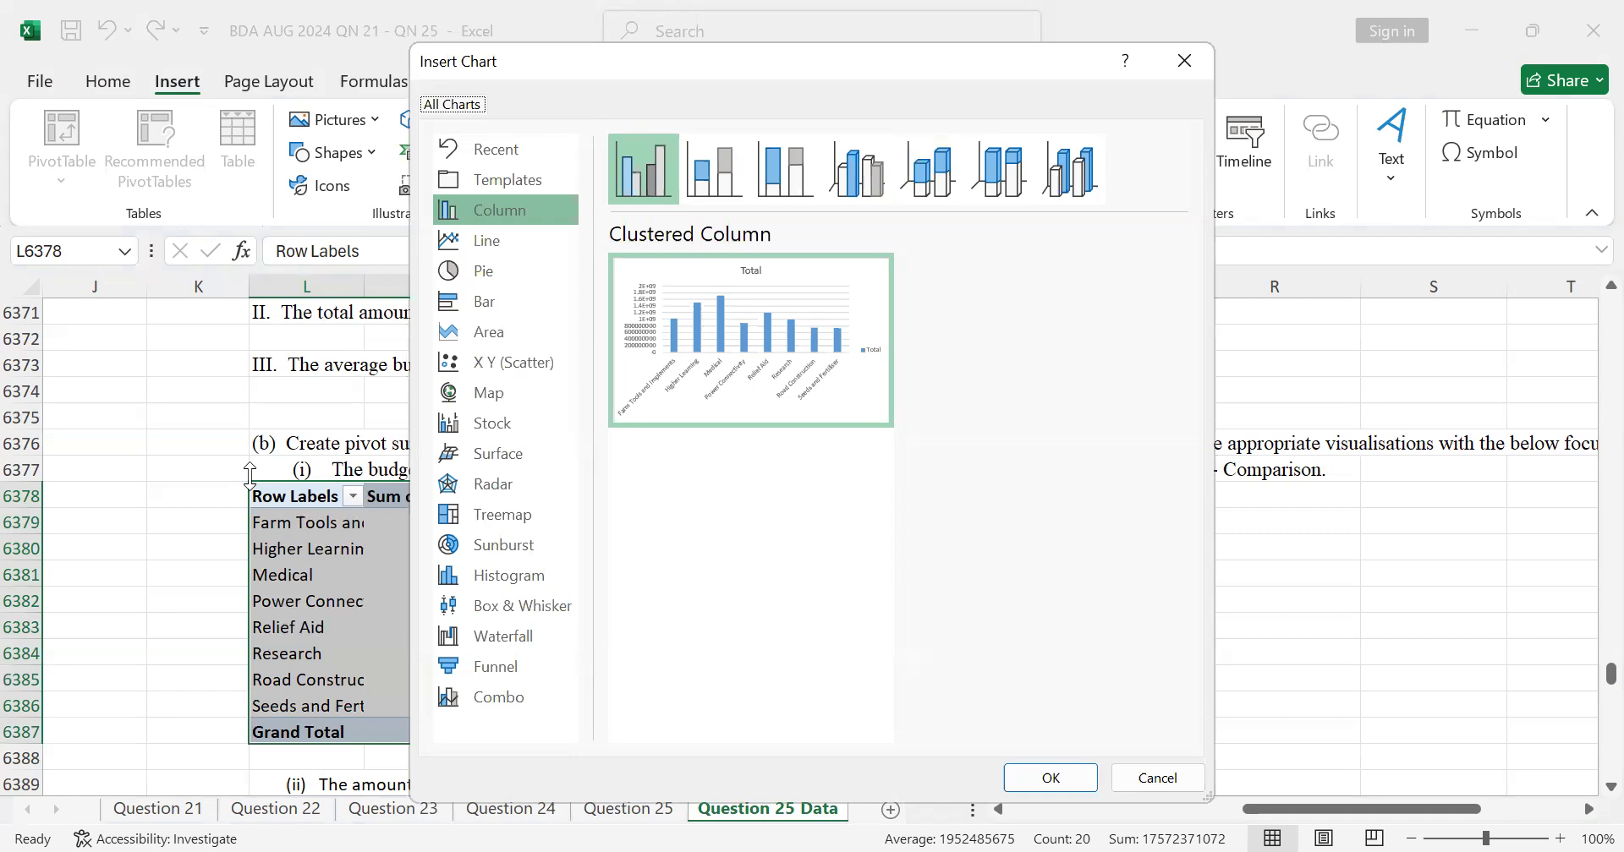
mouse_move(685, 380)
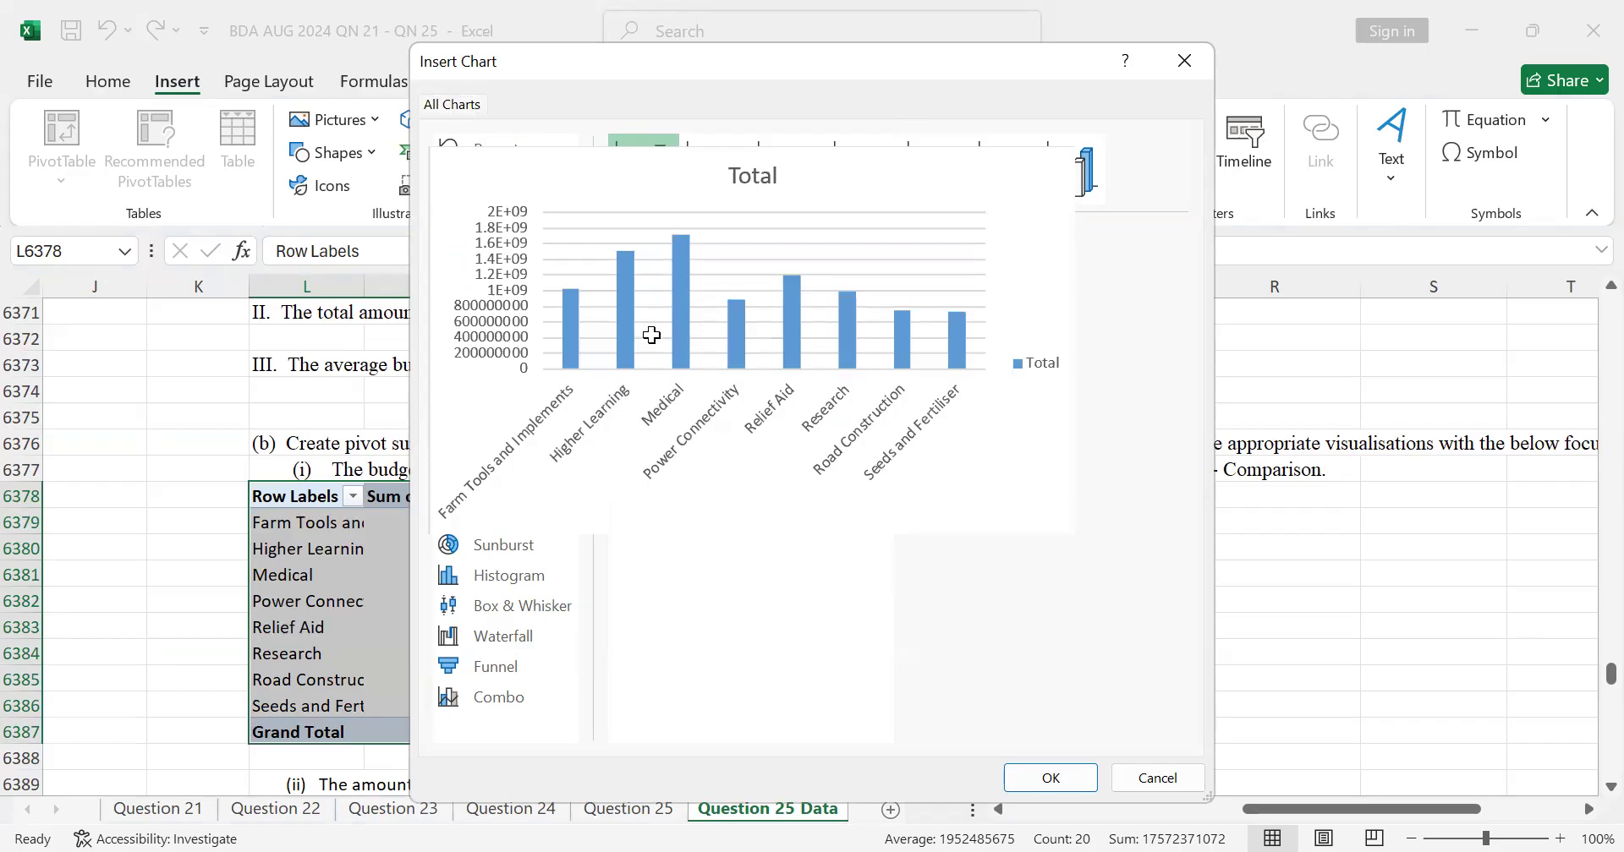
double_click(855, 413)
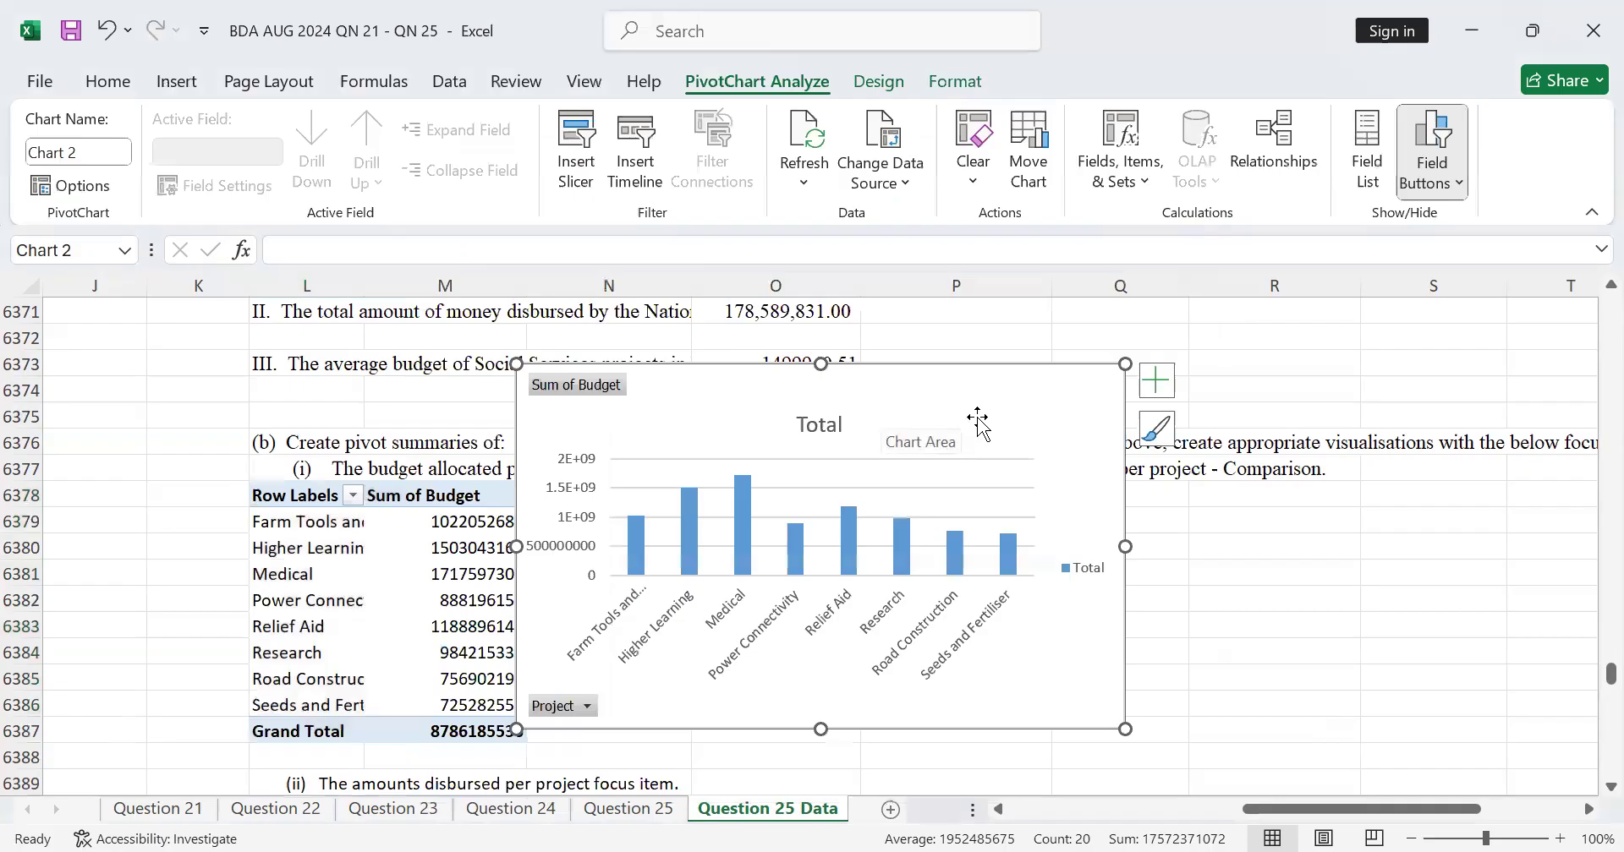
left_click_drag(977, 417, 1359, 535)
scroll(1484, 664, "down", 3)
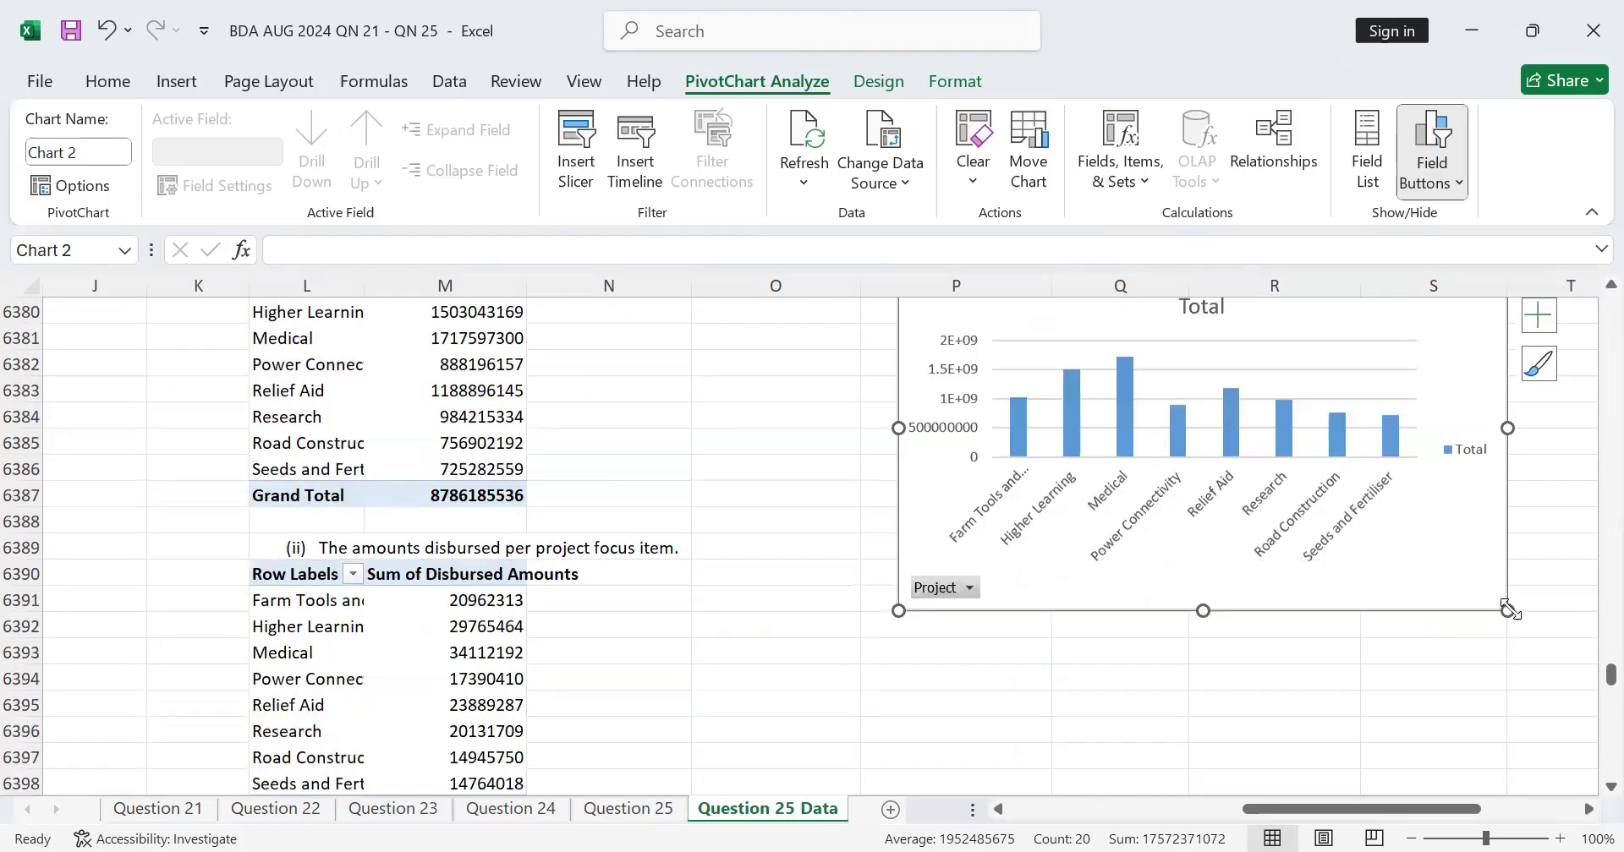
left_click_drag(1507, 606, 1508, 607)
left_click_drag(1484, 547, 1487, 506)
left_click(1214, 653)
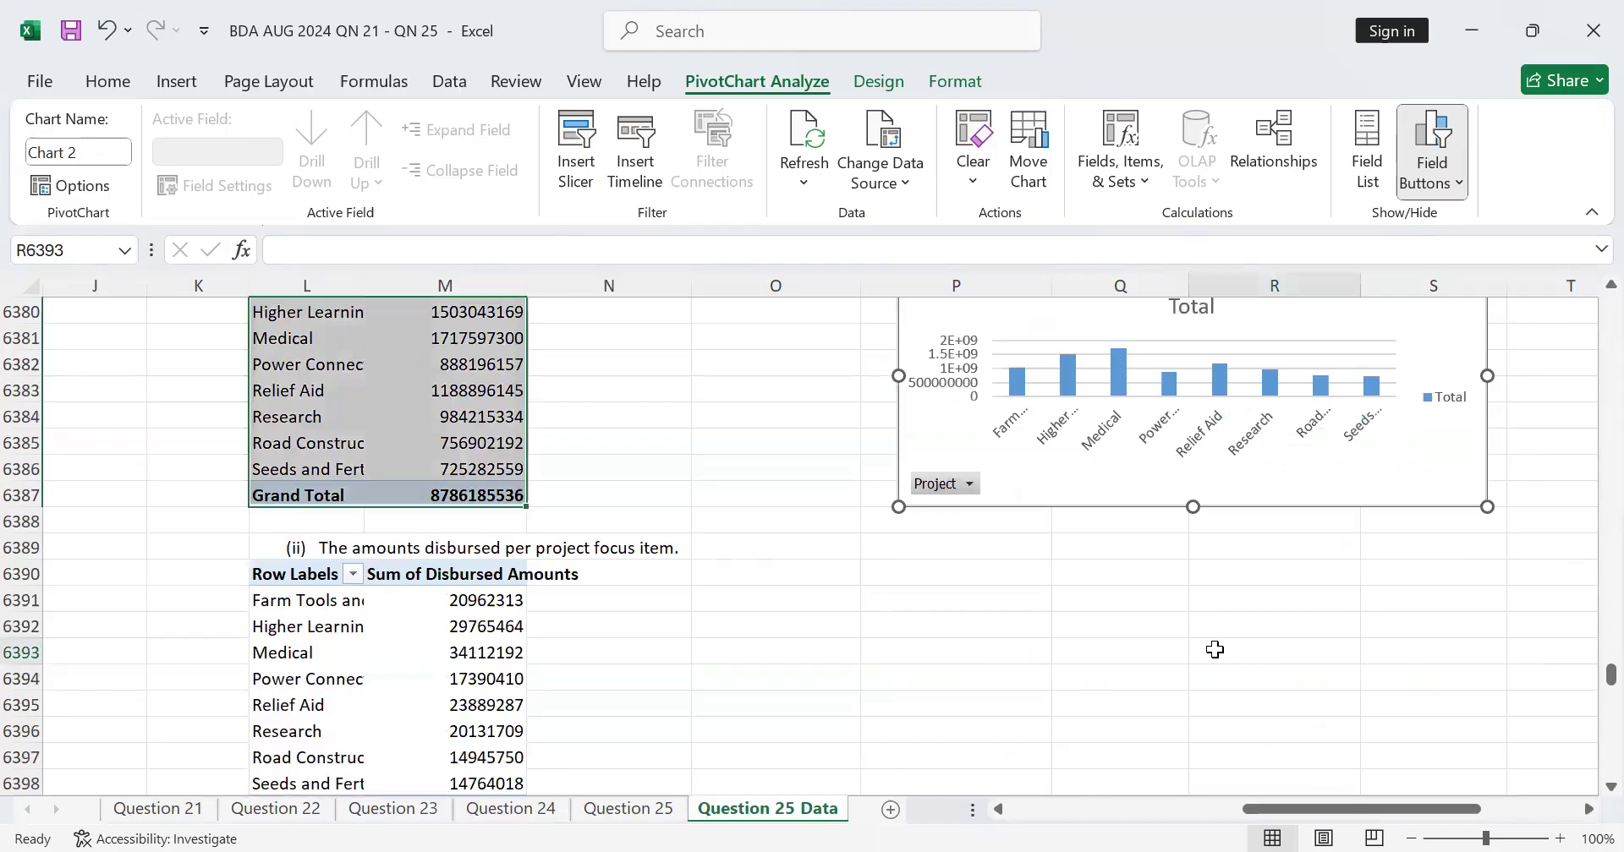
Enlarge the clustered column chart down to about row 6390, and delete it
scroll(1088, 562, "up", 3)
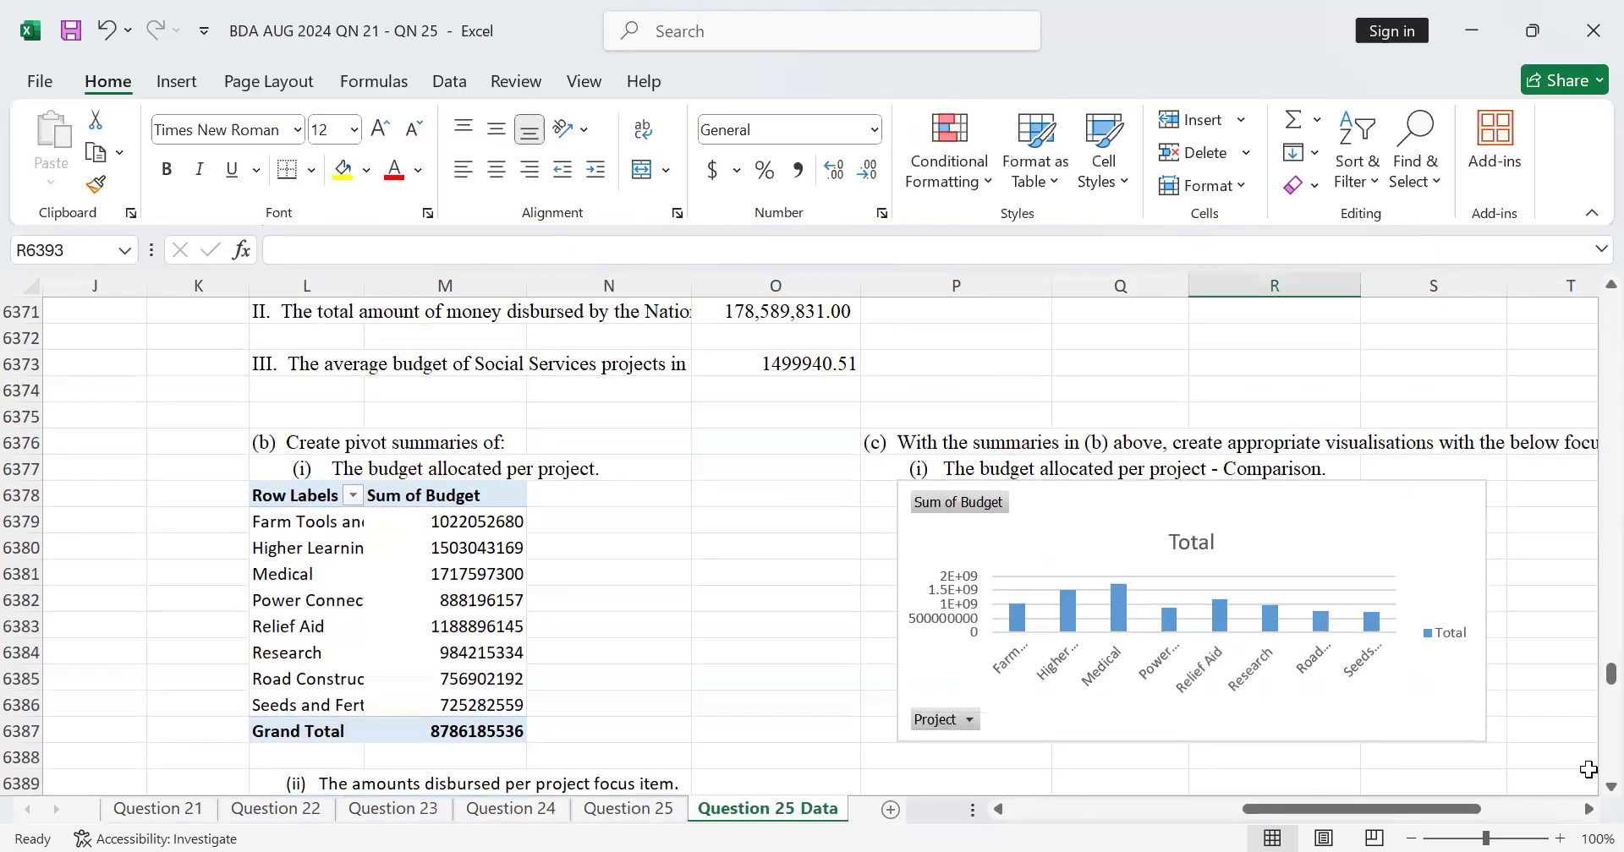
scroll(918, 618, "down", 2)
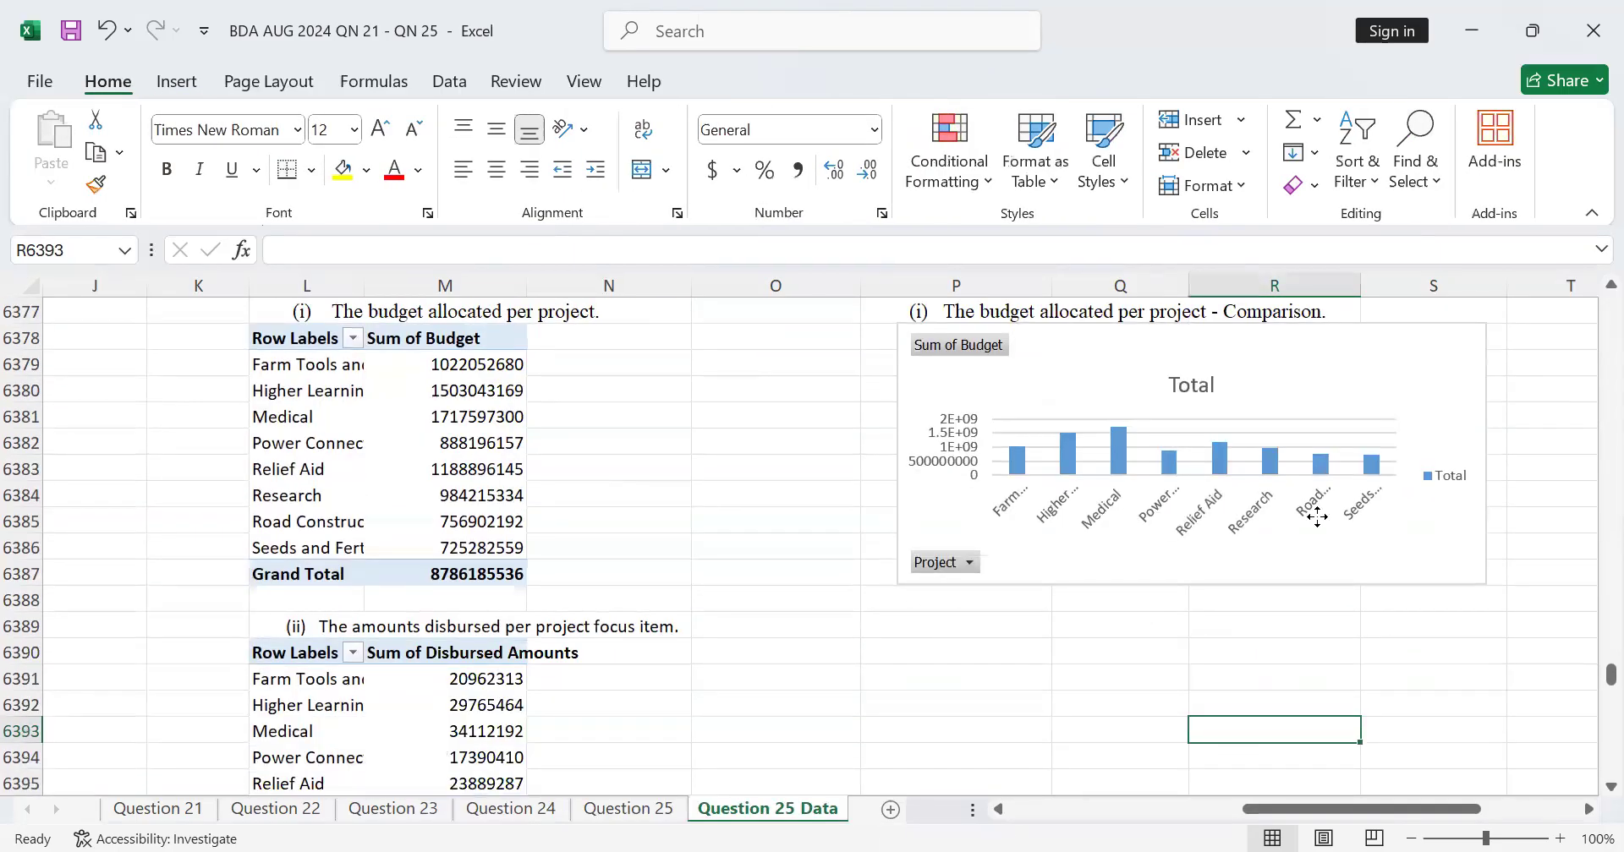
left_click(1507, 598)
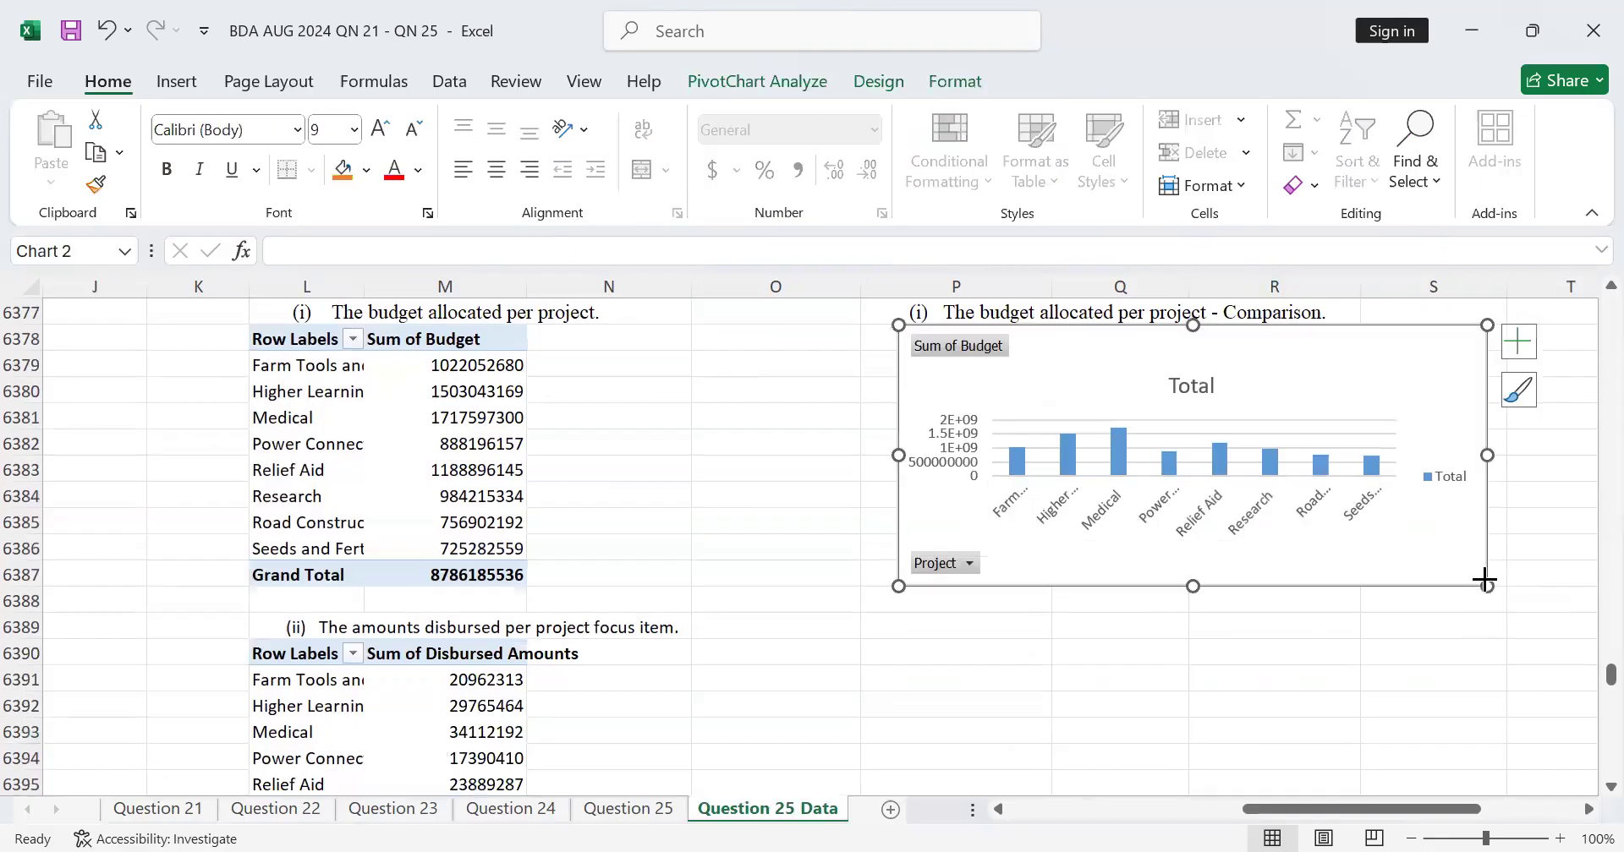
left_click_drag(1485, 582, 1492, 652)
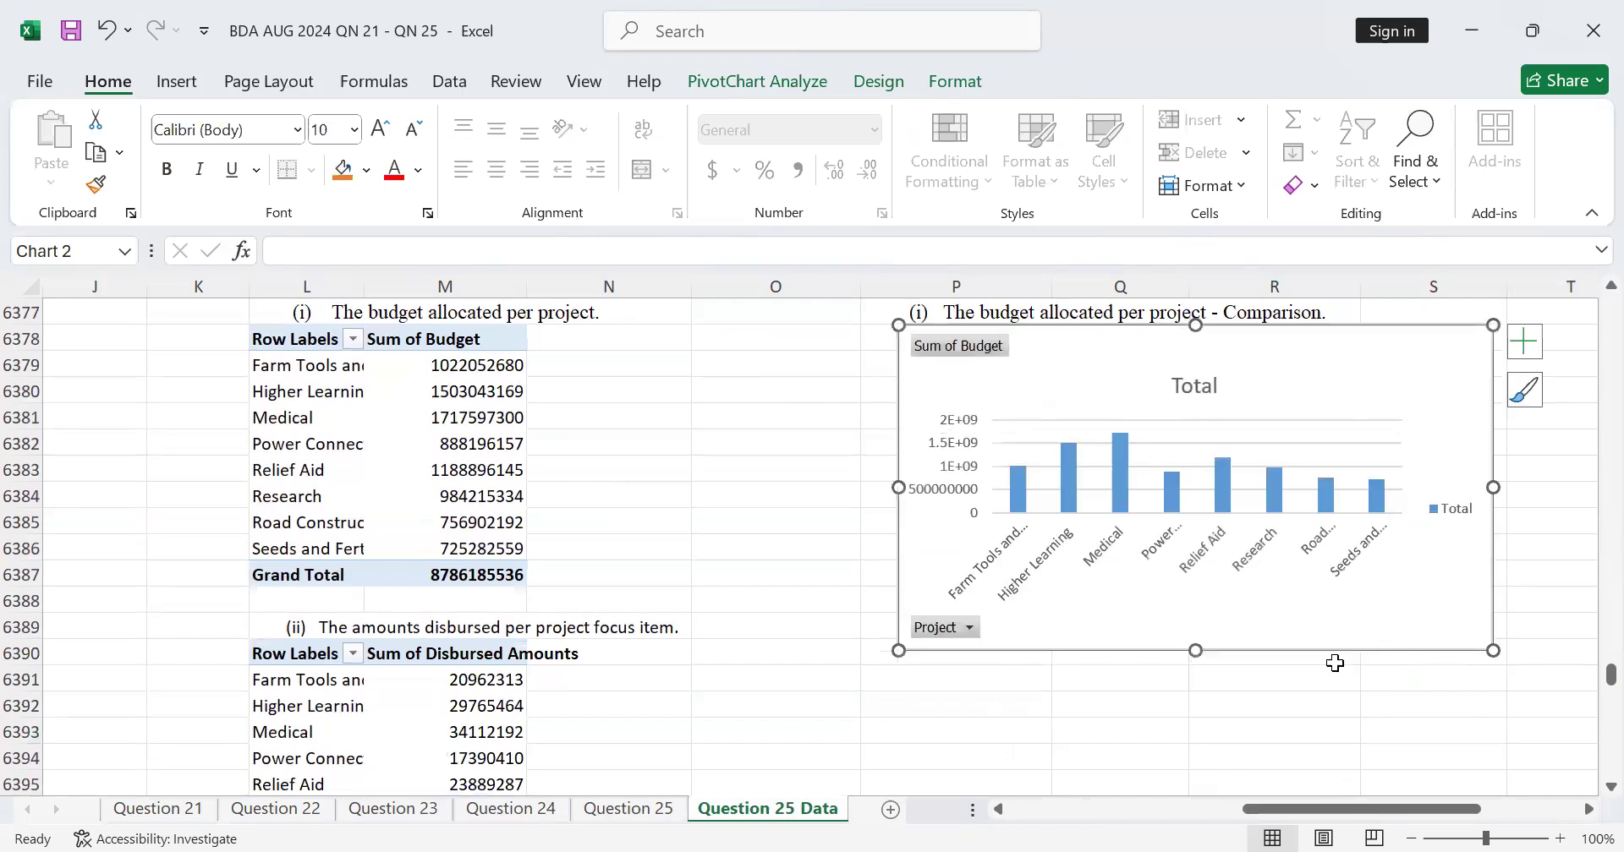
scroll(1221, 685, "down", 3)
scroll(1215, 623, "up", 3)
key("Delete")
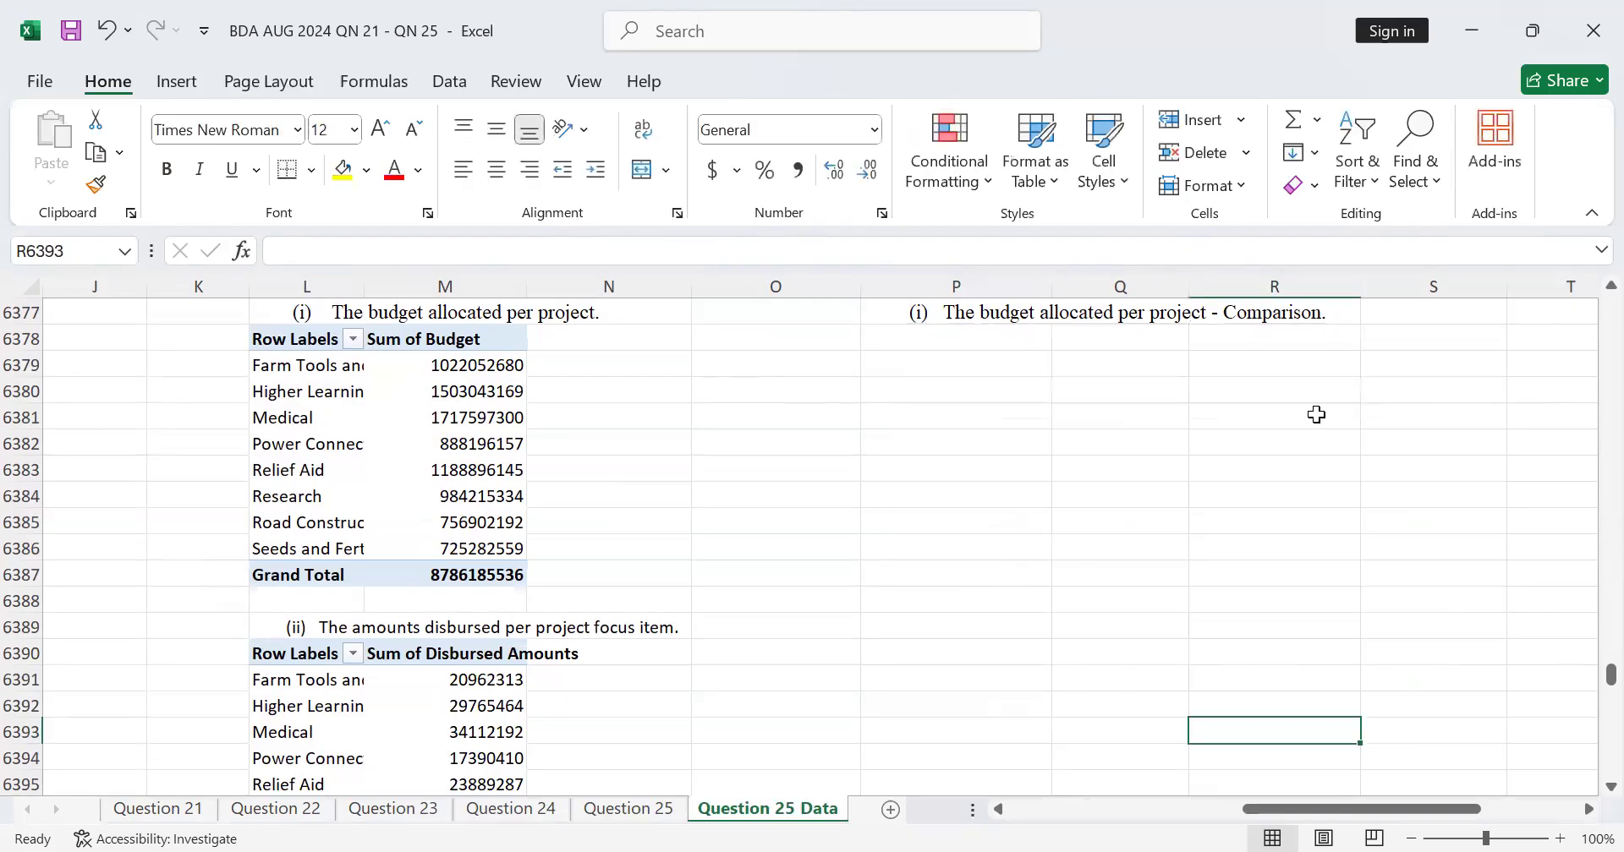
Insert a Stacked Column PivotChart from the whole budget-per-project PivotTable, L6378:M6387
left_click_drag(283, 345, 480, 573)
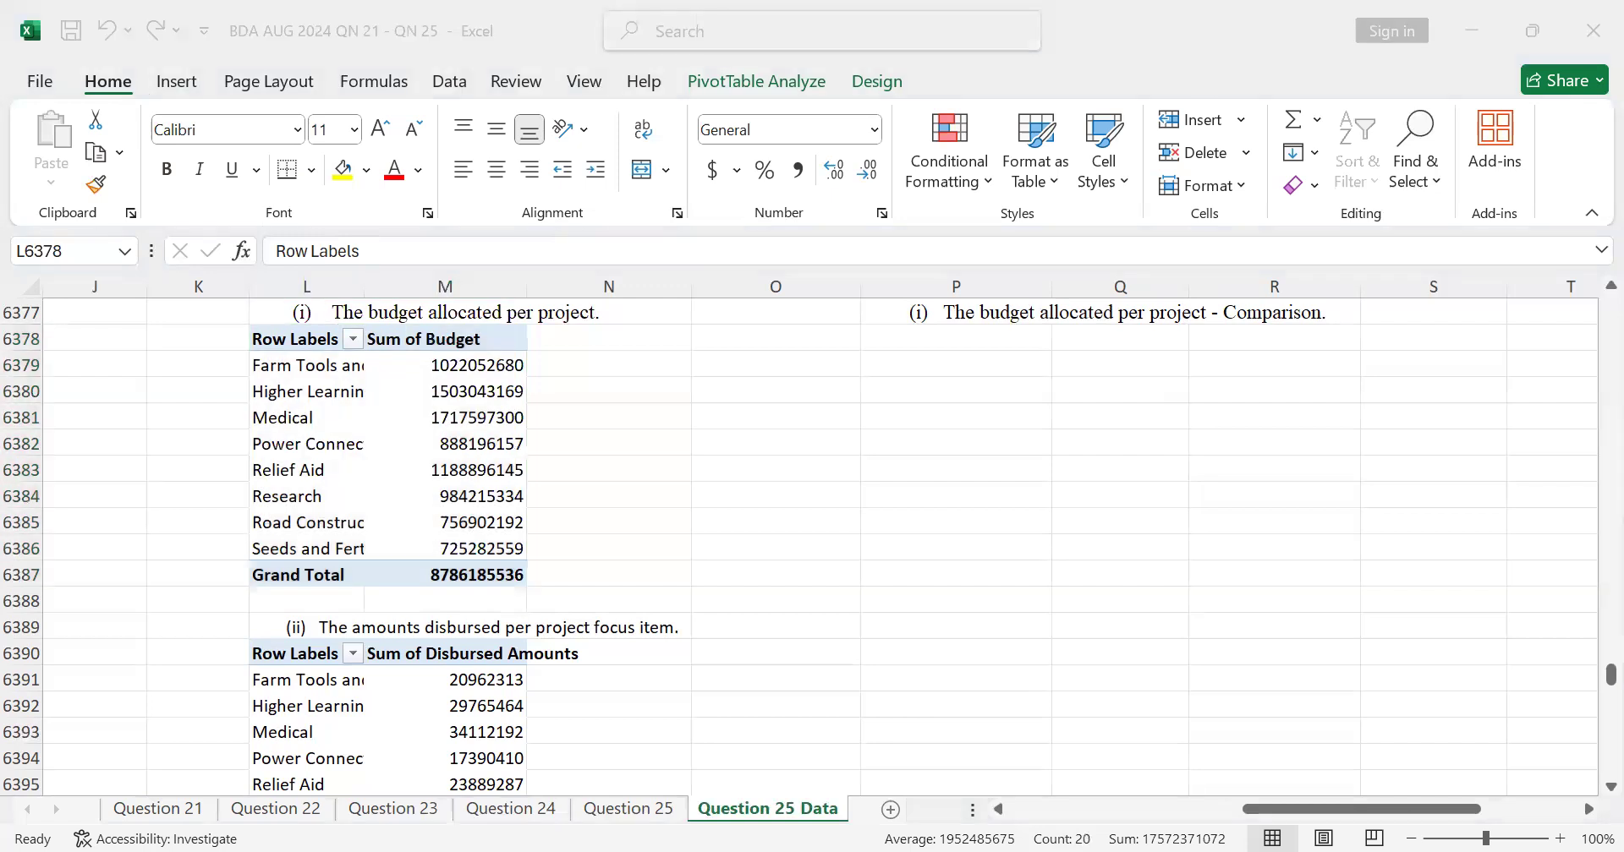
left_click(783, 73)
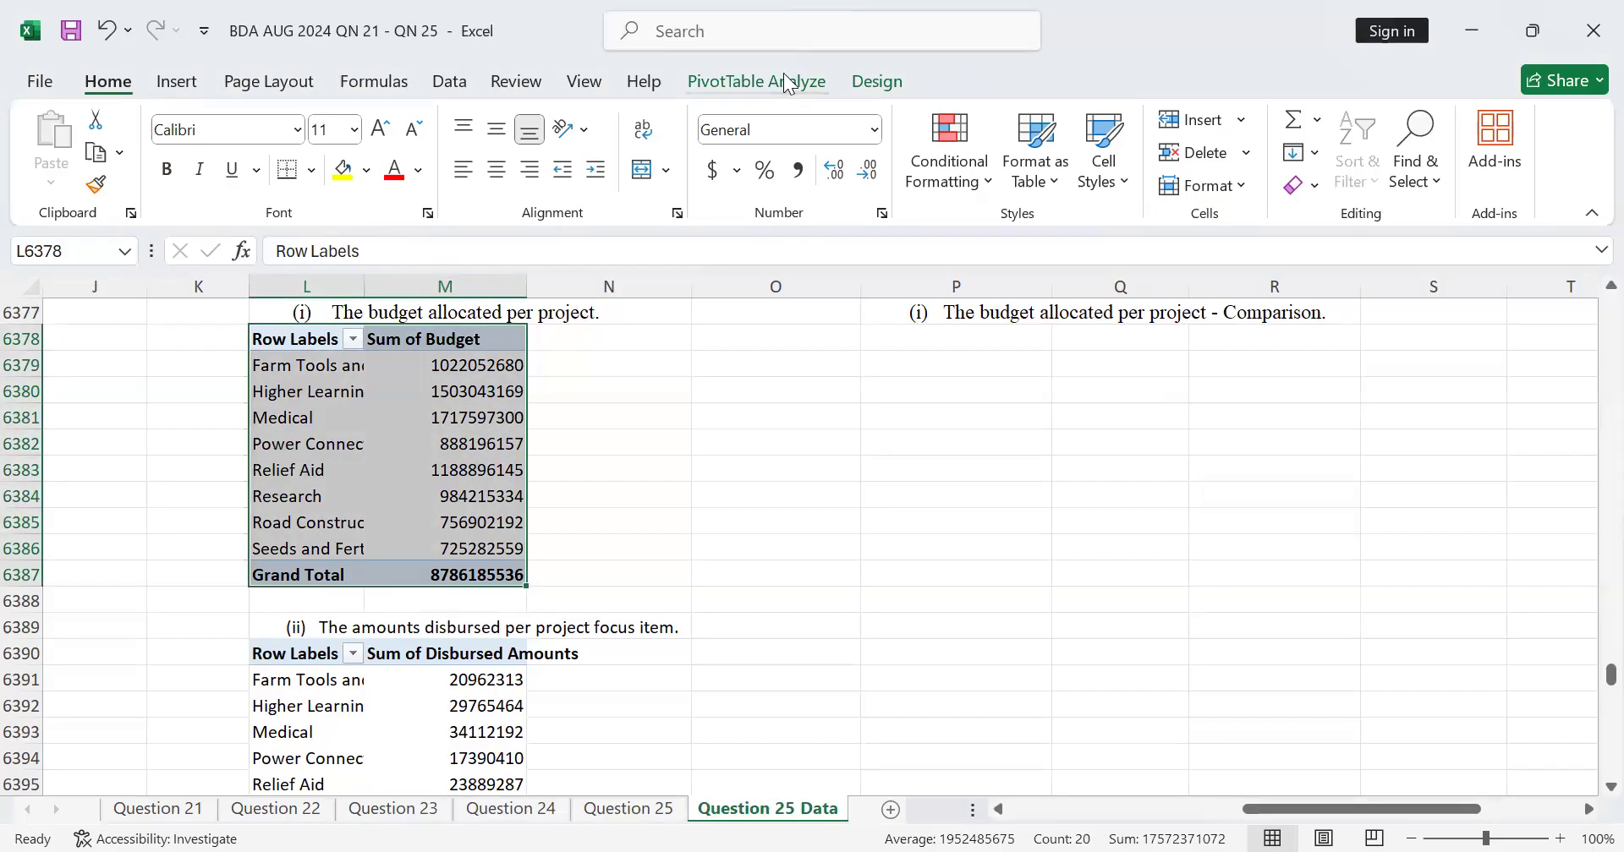
left_click(786, 83)
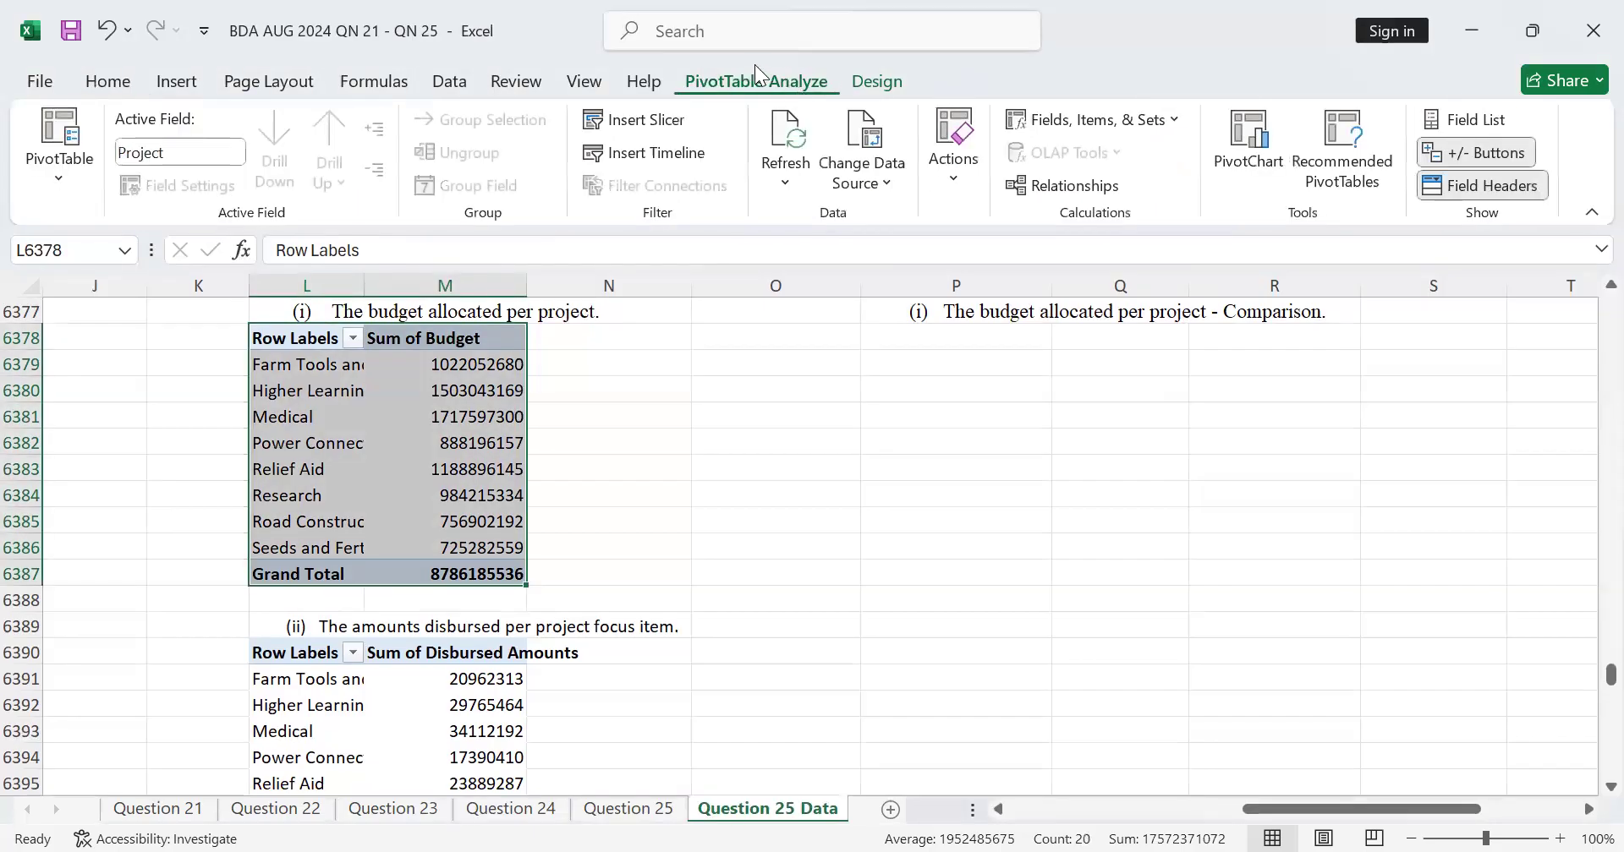
left_click(176, 94)
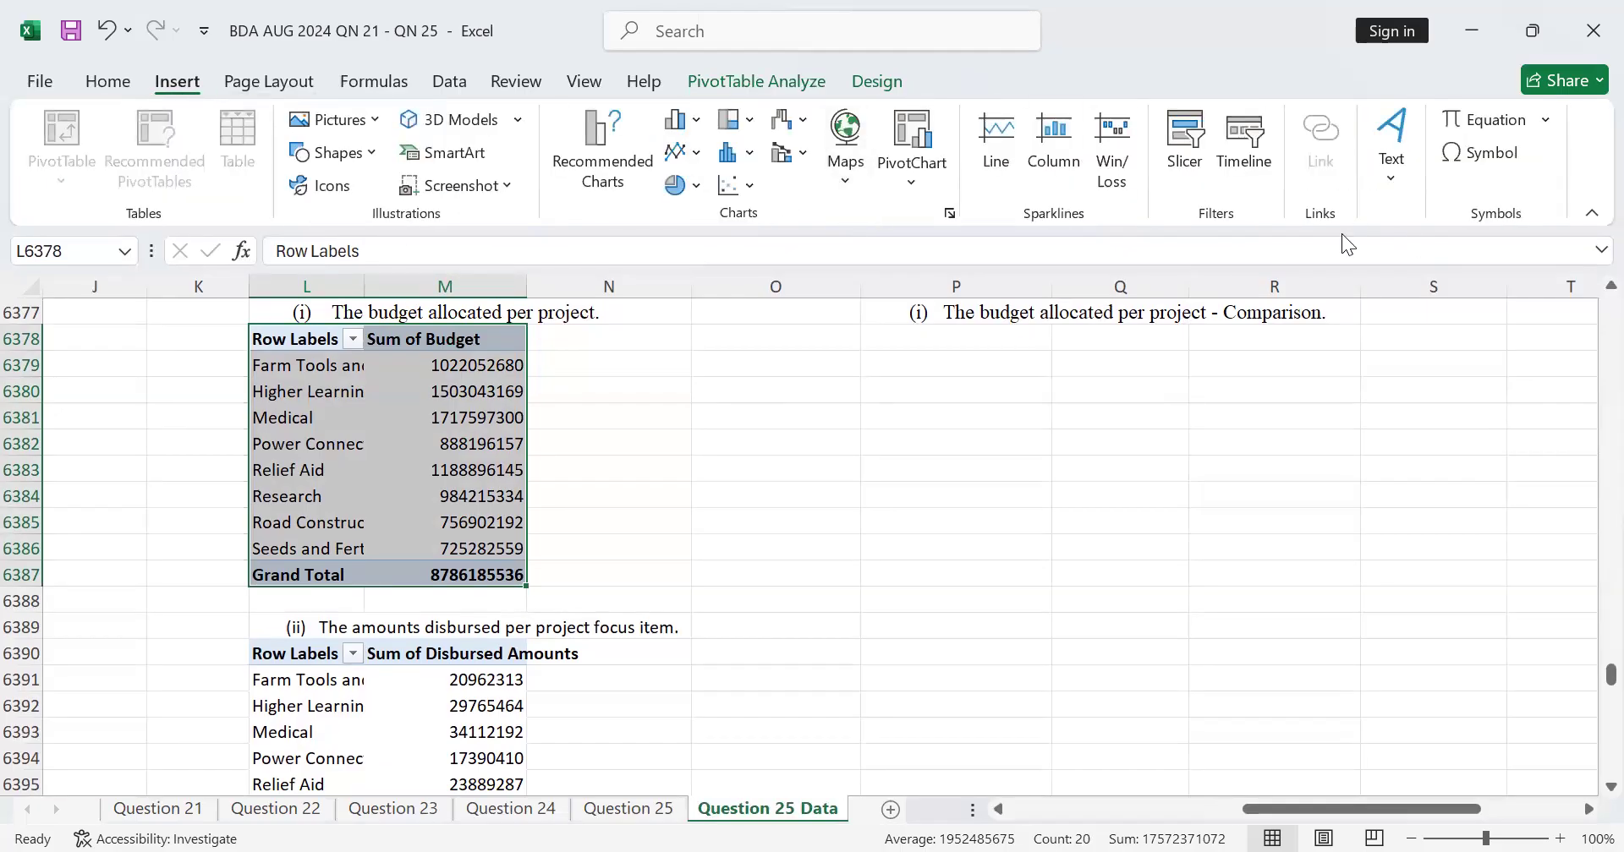
left_click(922, 128)
left_click(463, 298)
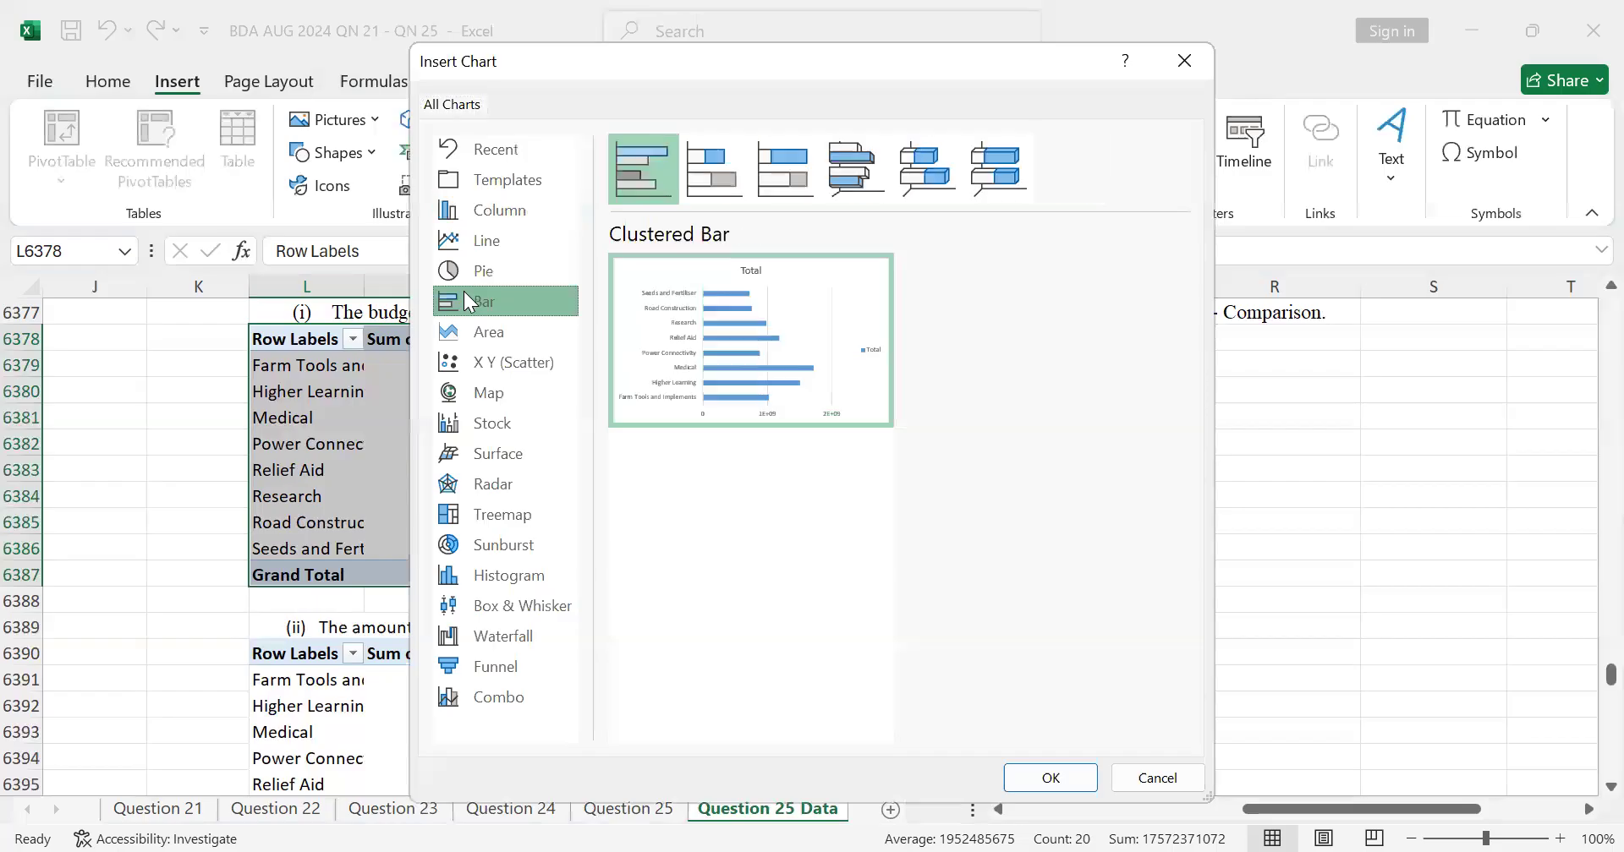
mouse_move(848, 329)
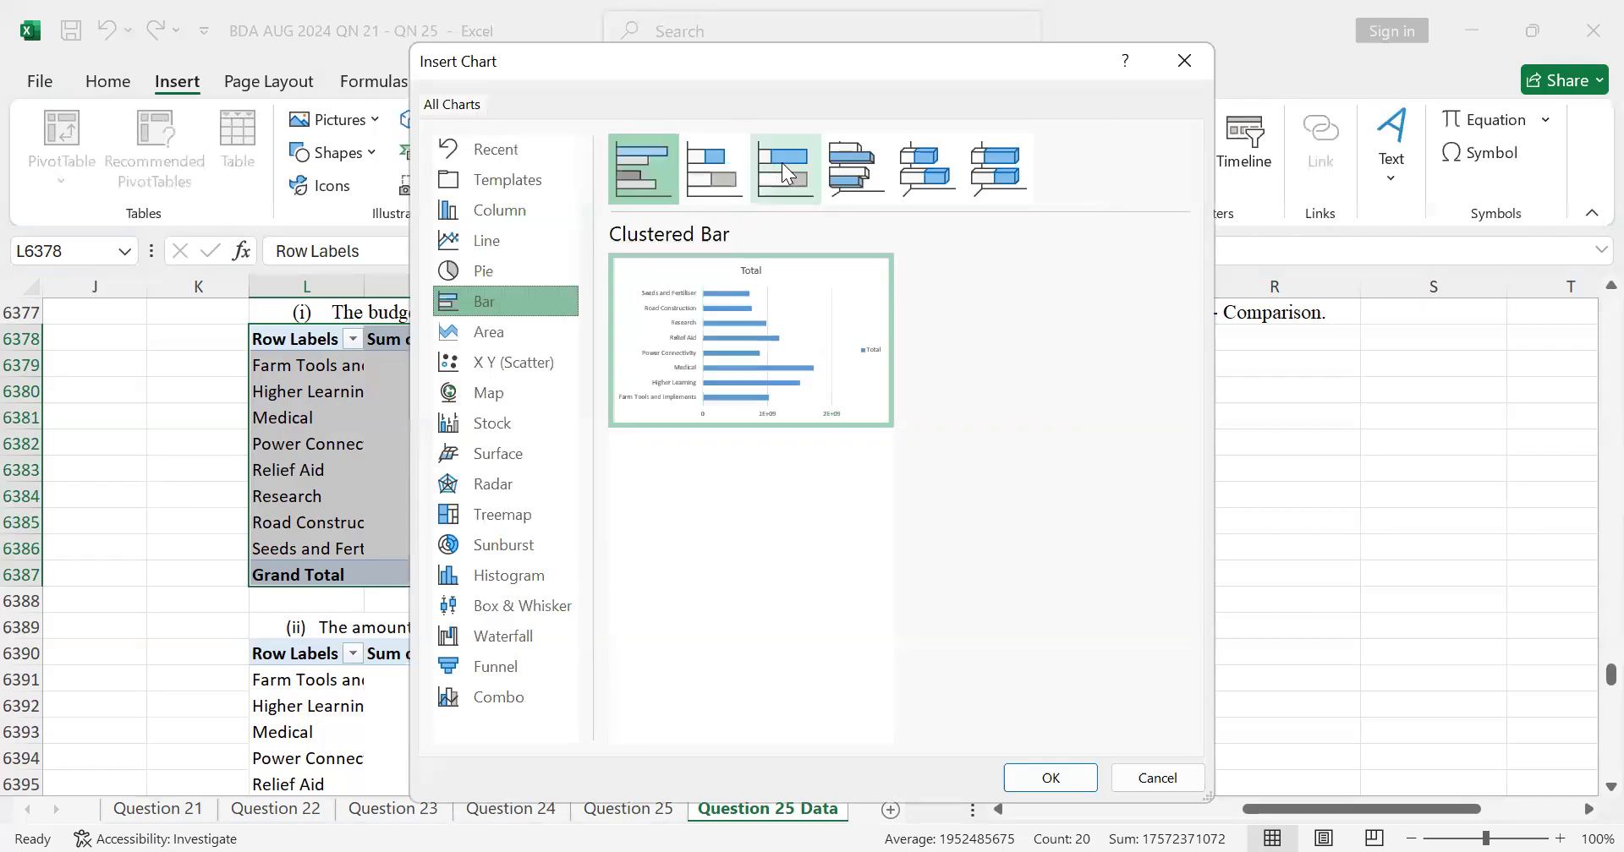
left_click(513, 209)
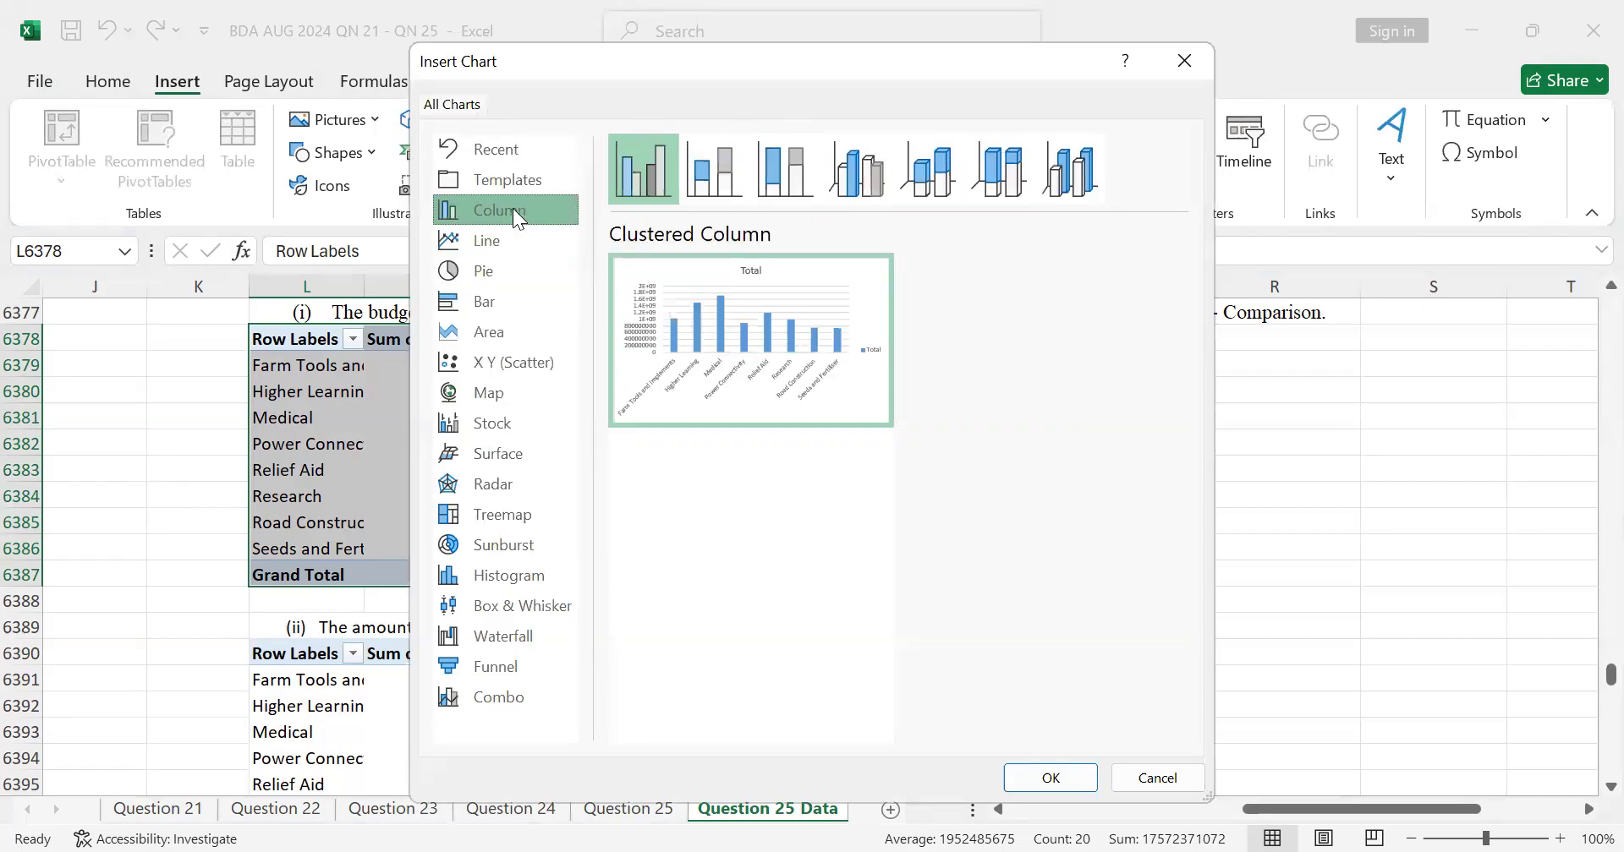
left_click(734, 174)
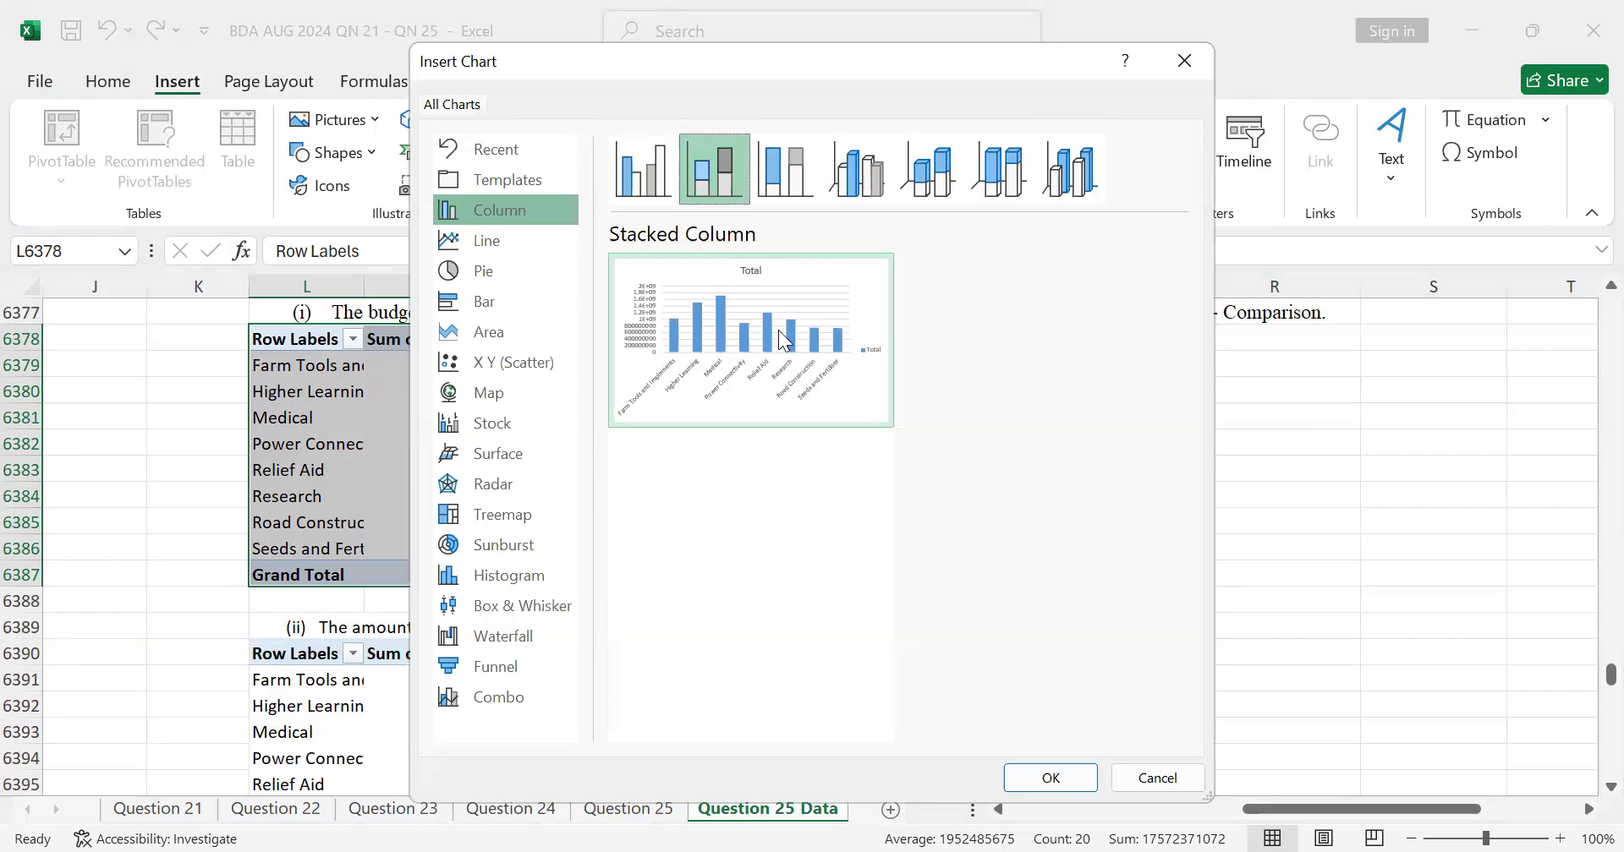
mouse_move(774, 336)
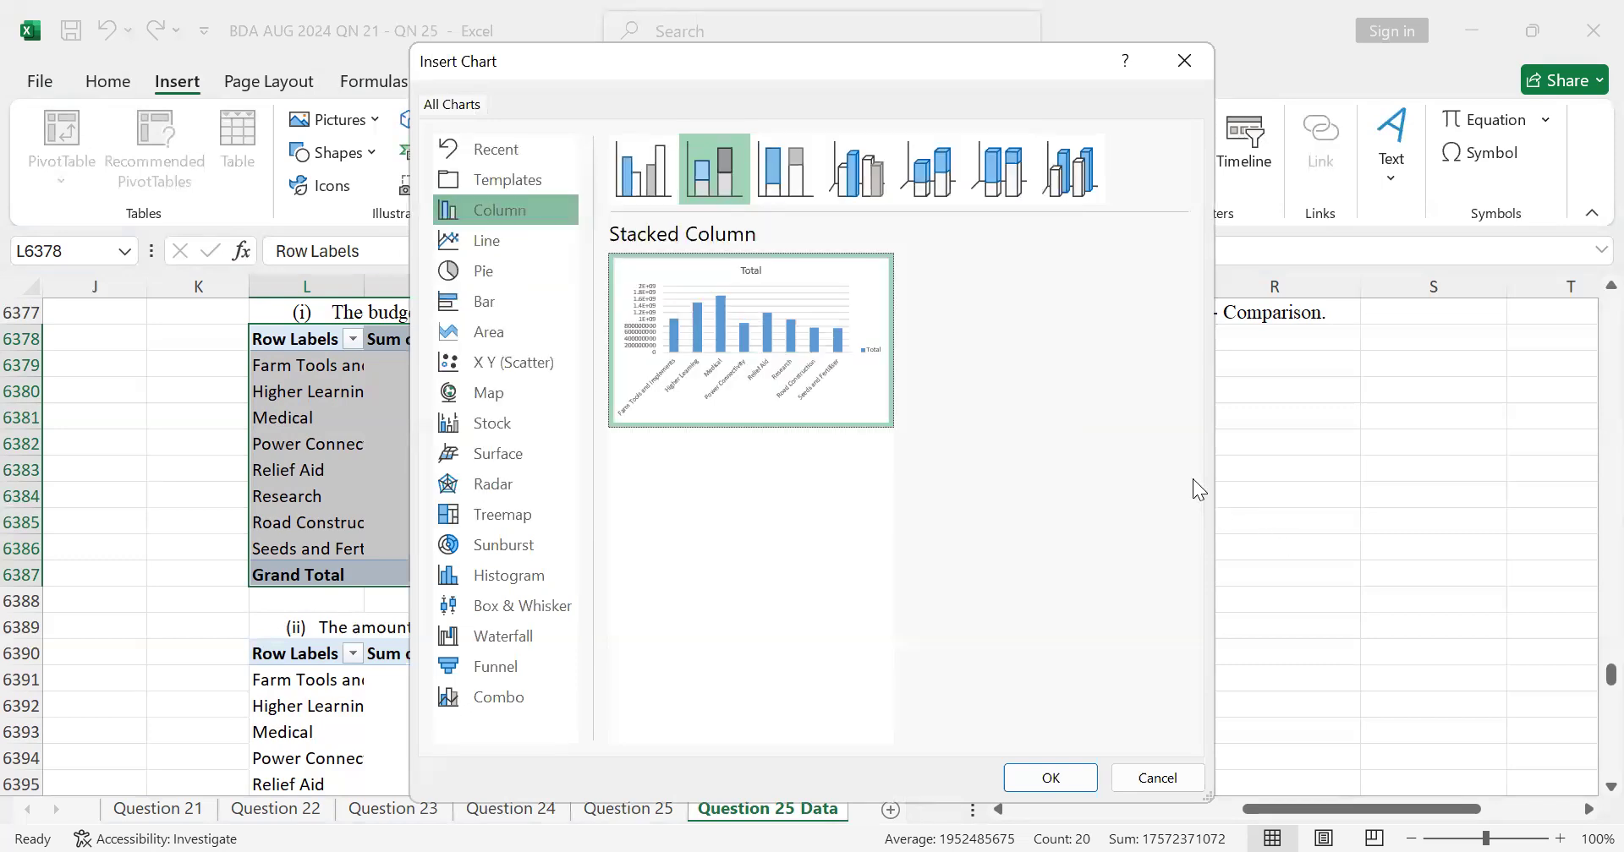
left_click(1049, 776)
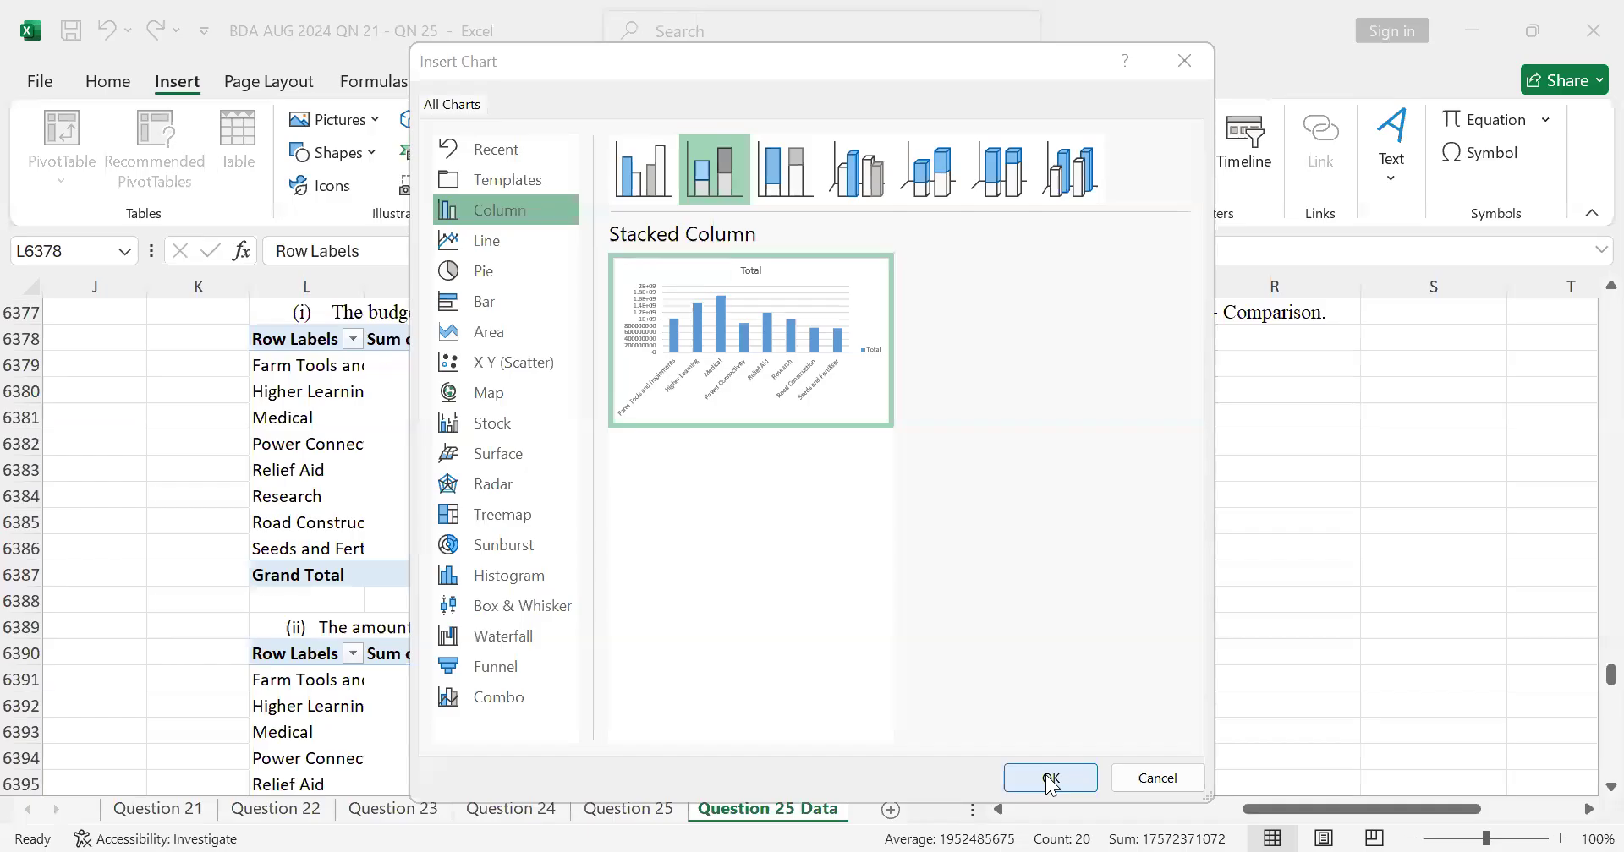
Place the stacked column chart under the (c)(i) Comparison heading and shrink it to span columns P to S, about rows 6378 to 6389
left_click_drag(925, 436, 1299, 367)
left_click_drag(1481, 694, 1476, 620)
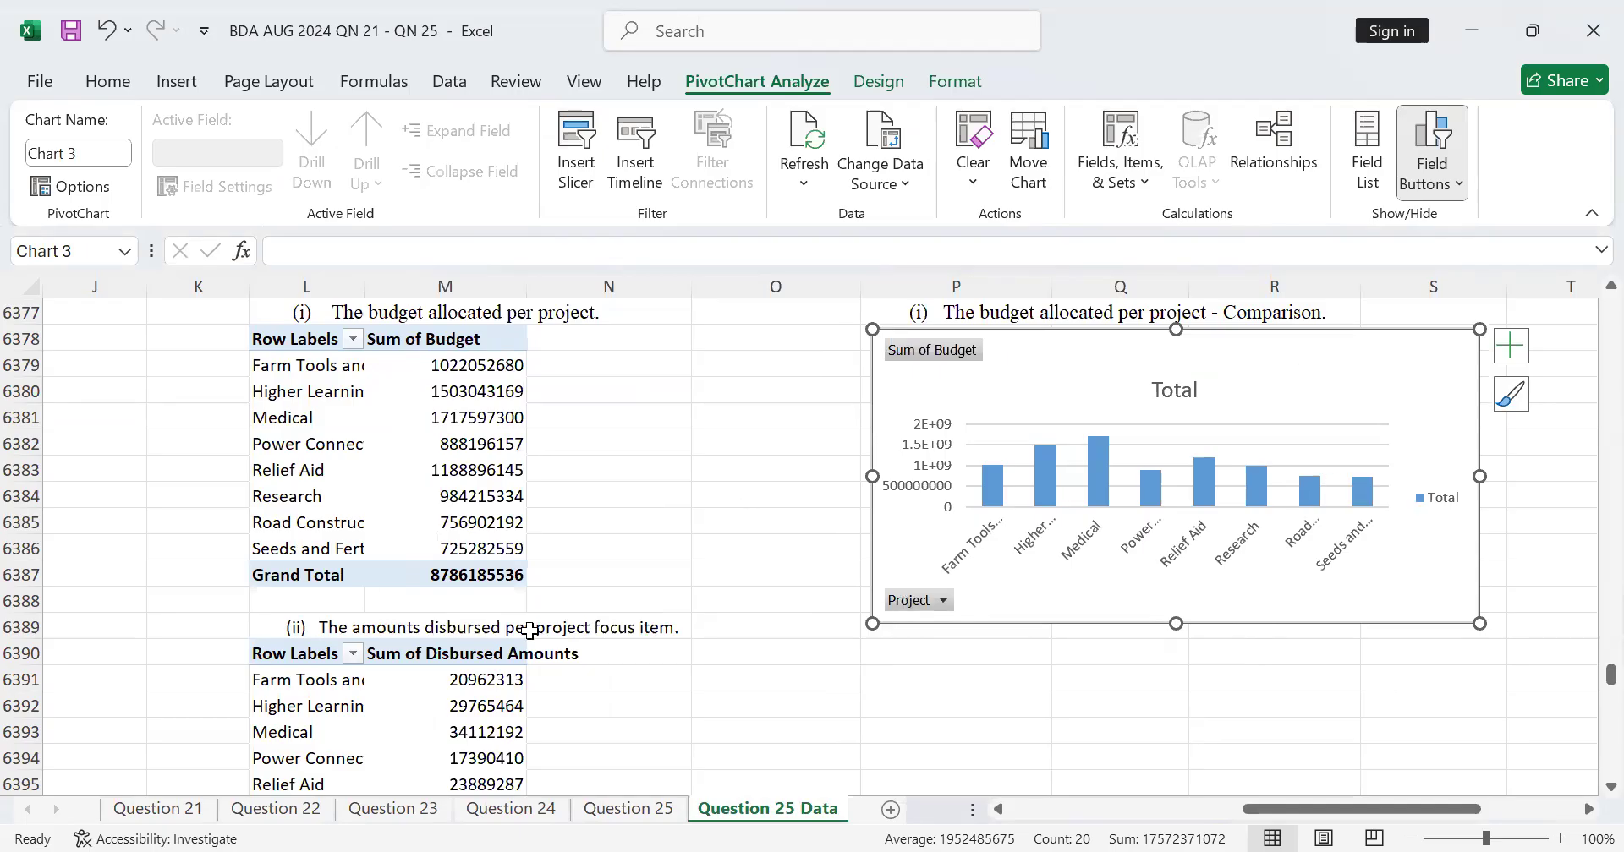
scroll(528, 630, "down", 3)
scroll(519, 583, "up", 2)
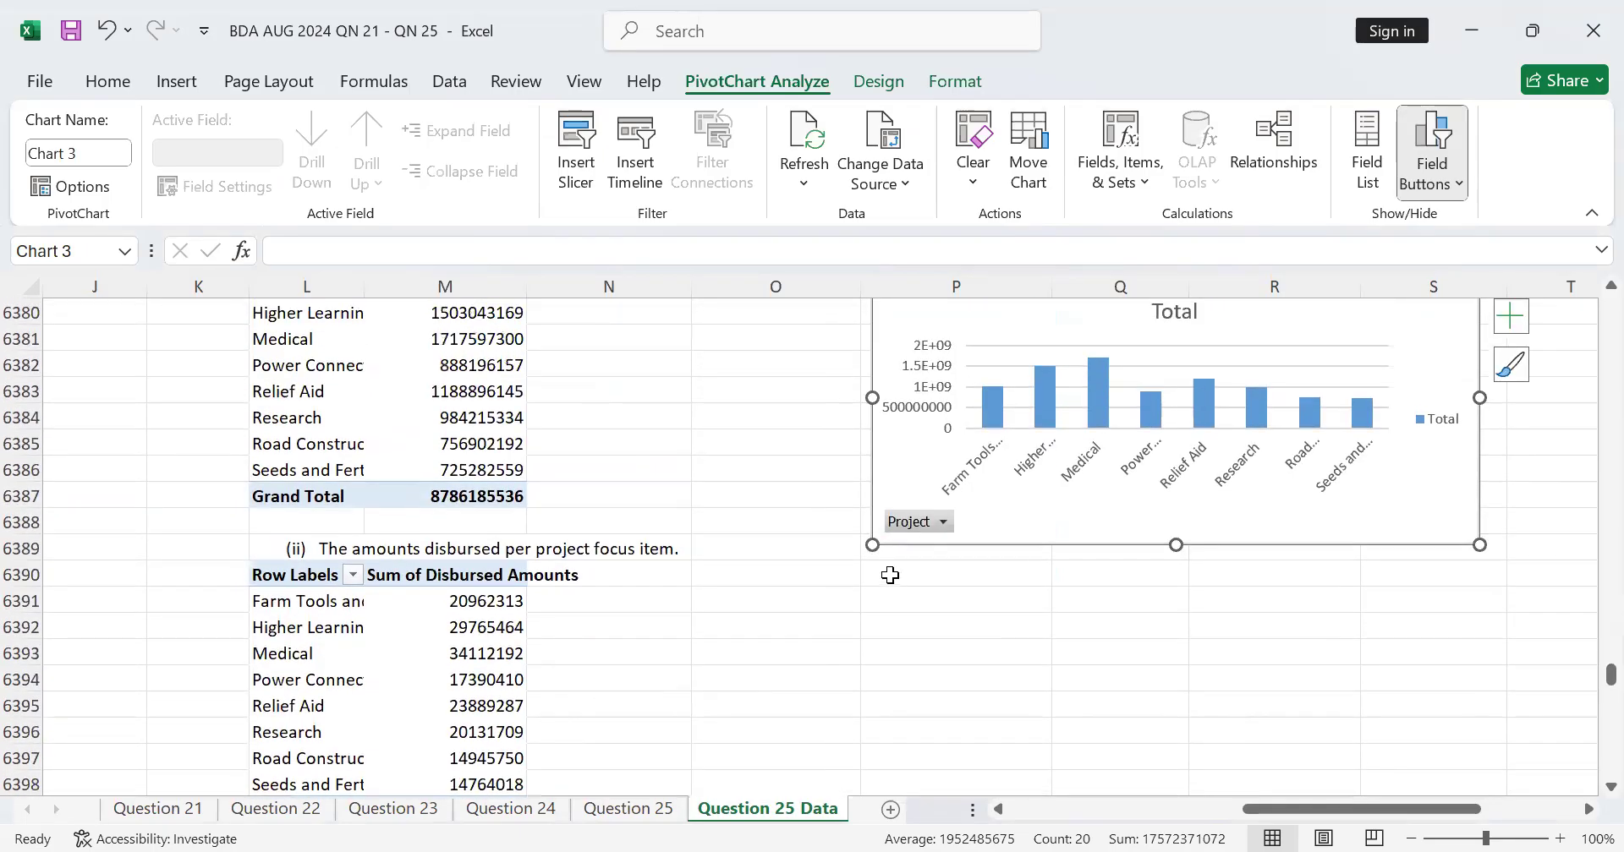
In cell P6390, link to the part (c)(ii) Proportionality heading with ='Question 25'!B35
left_click(891, 575)
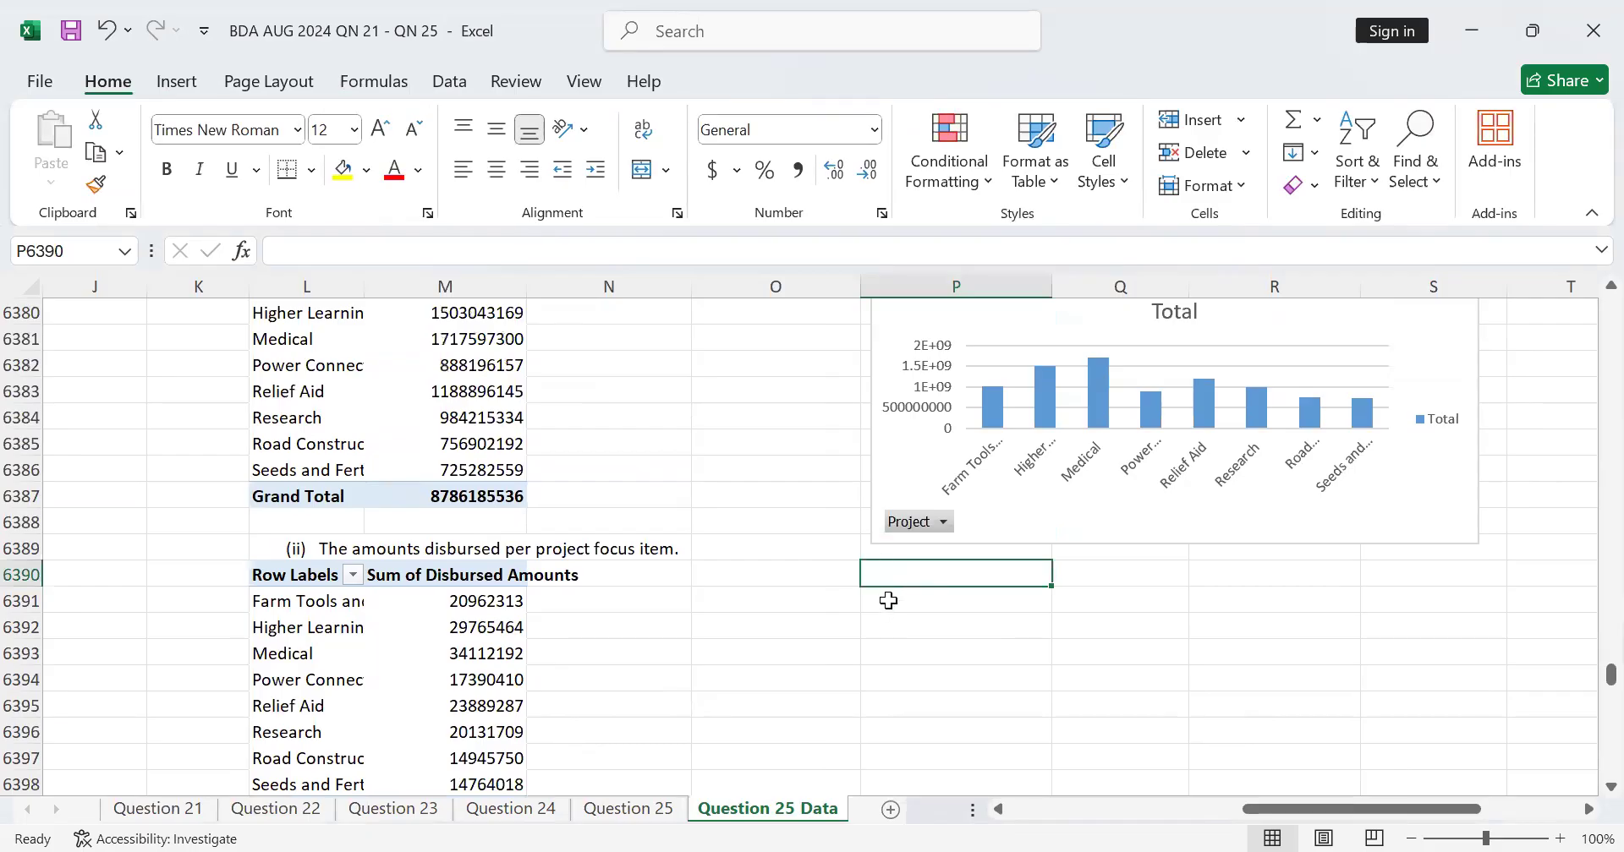
type("=")
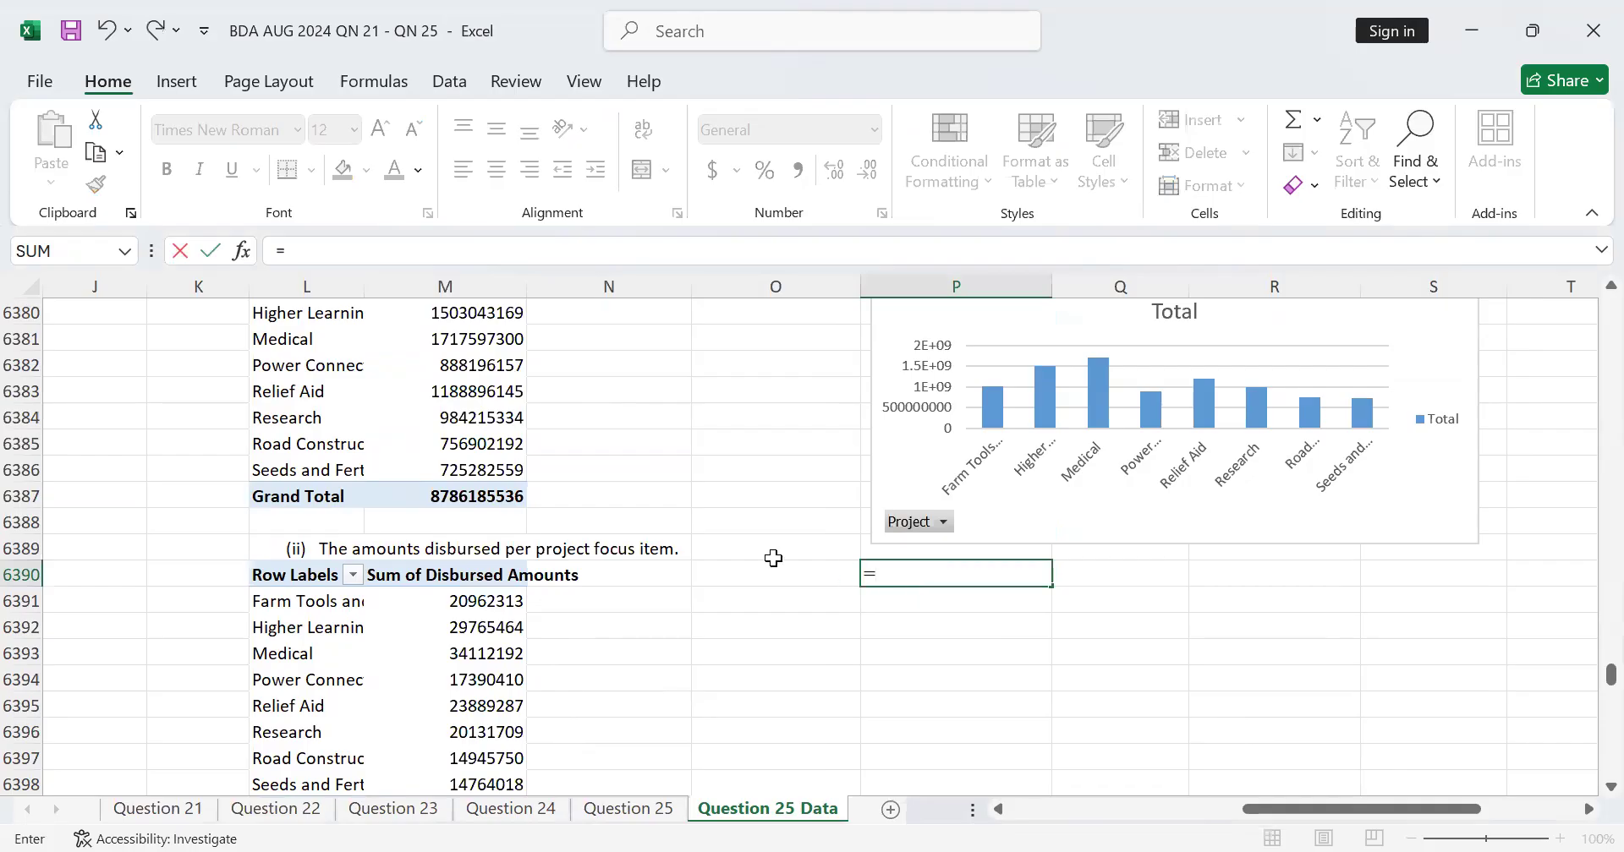
left_click(641, 810)
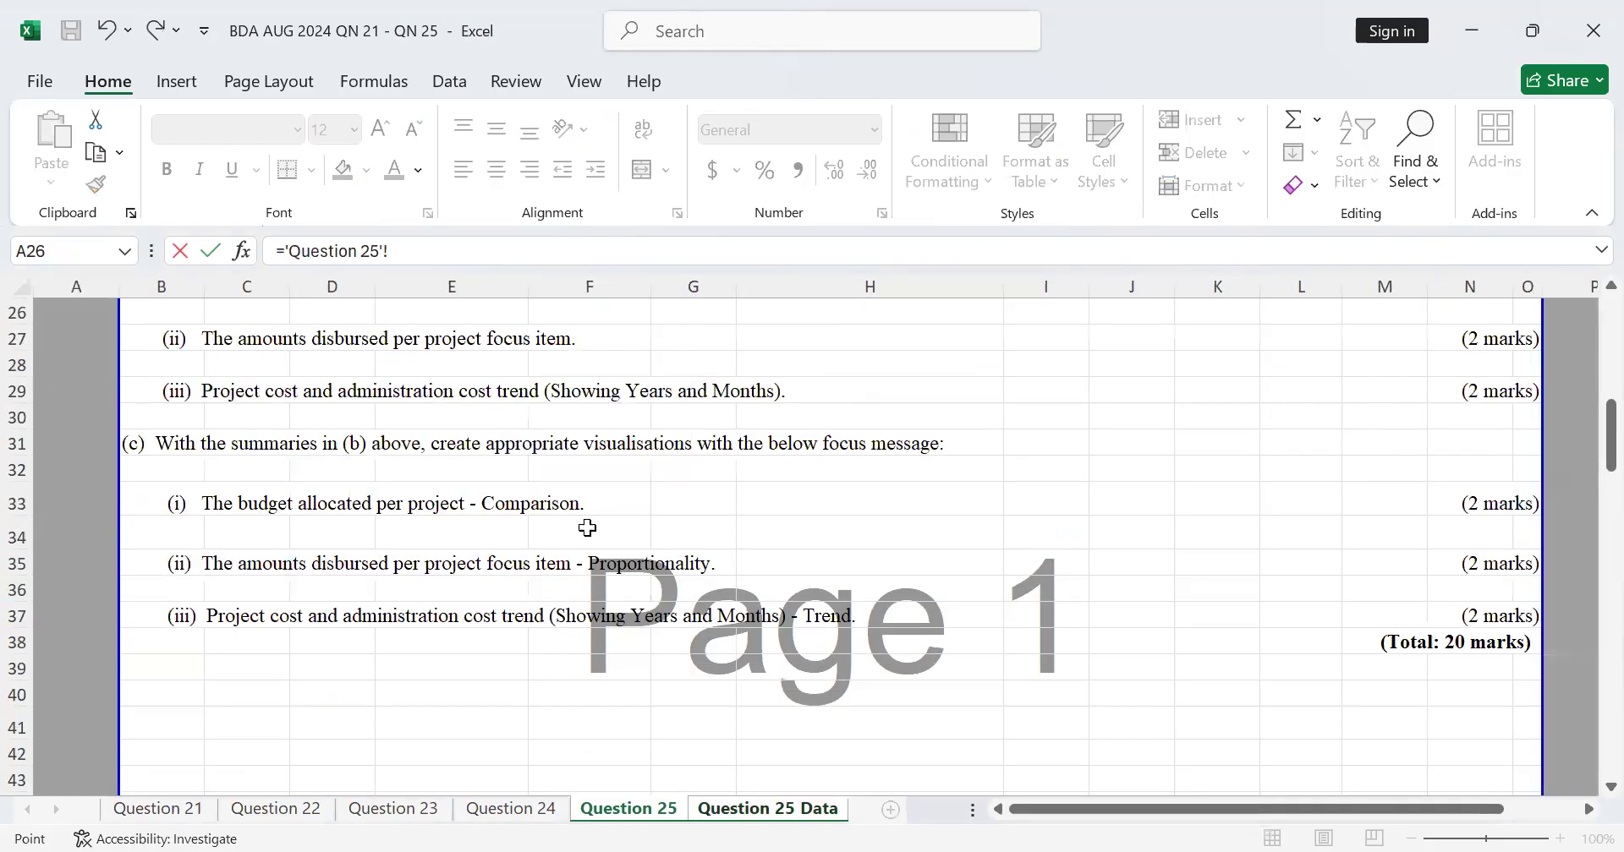
left_click(183, 565)
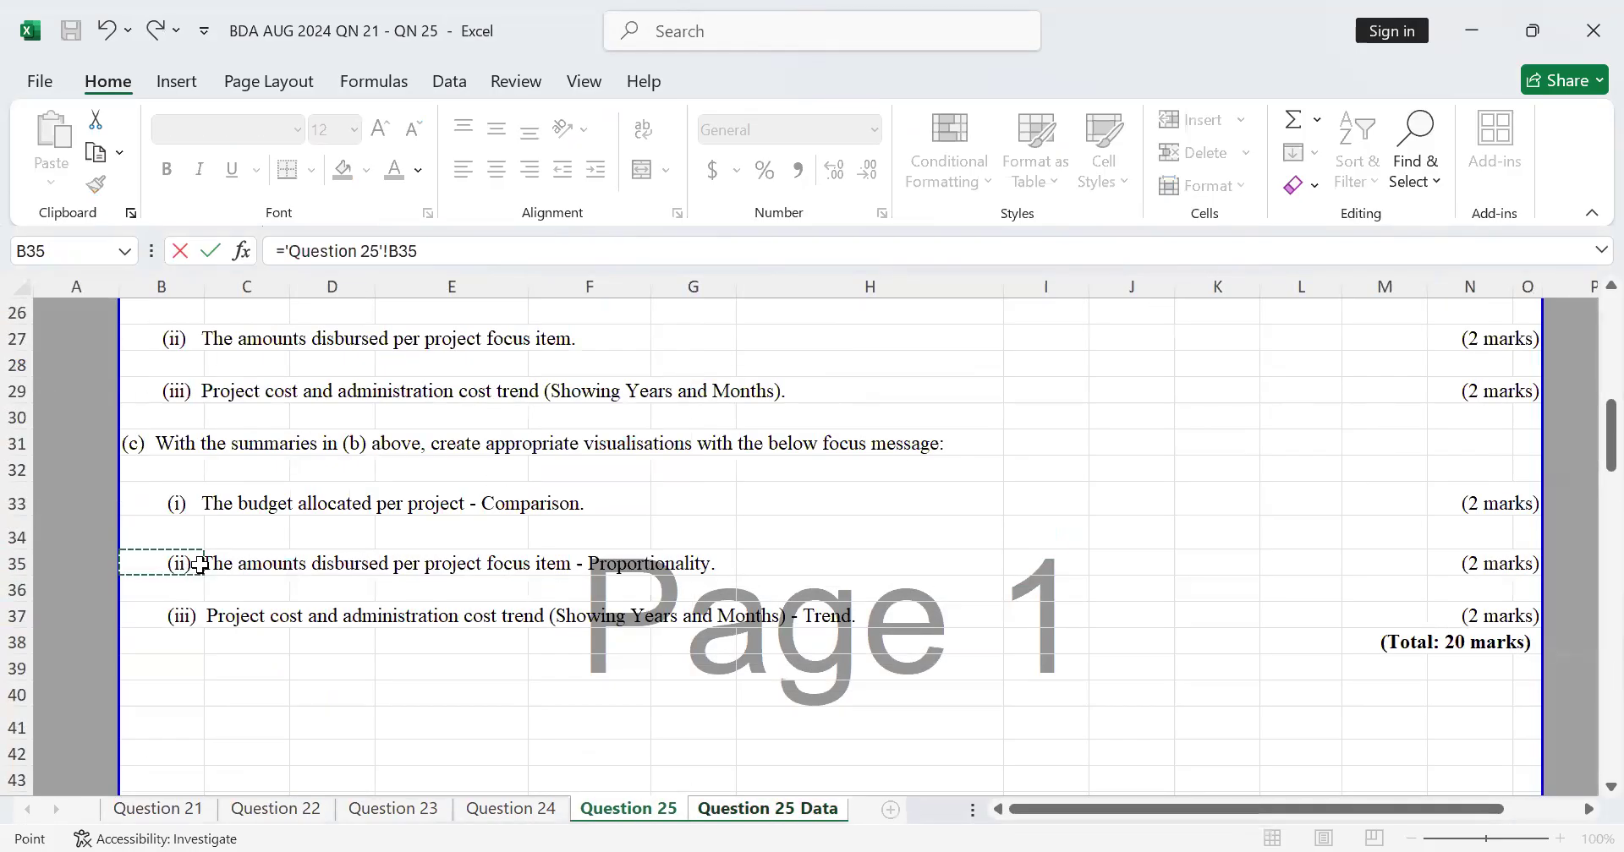
key("Return")
Insert a Pie PivotChart from the whole disbursed-amounts PivotTable, L6390:M6399
scroll(664, 555, "down", 1)
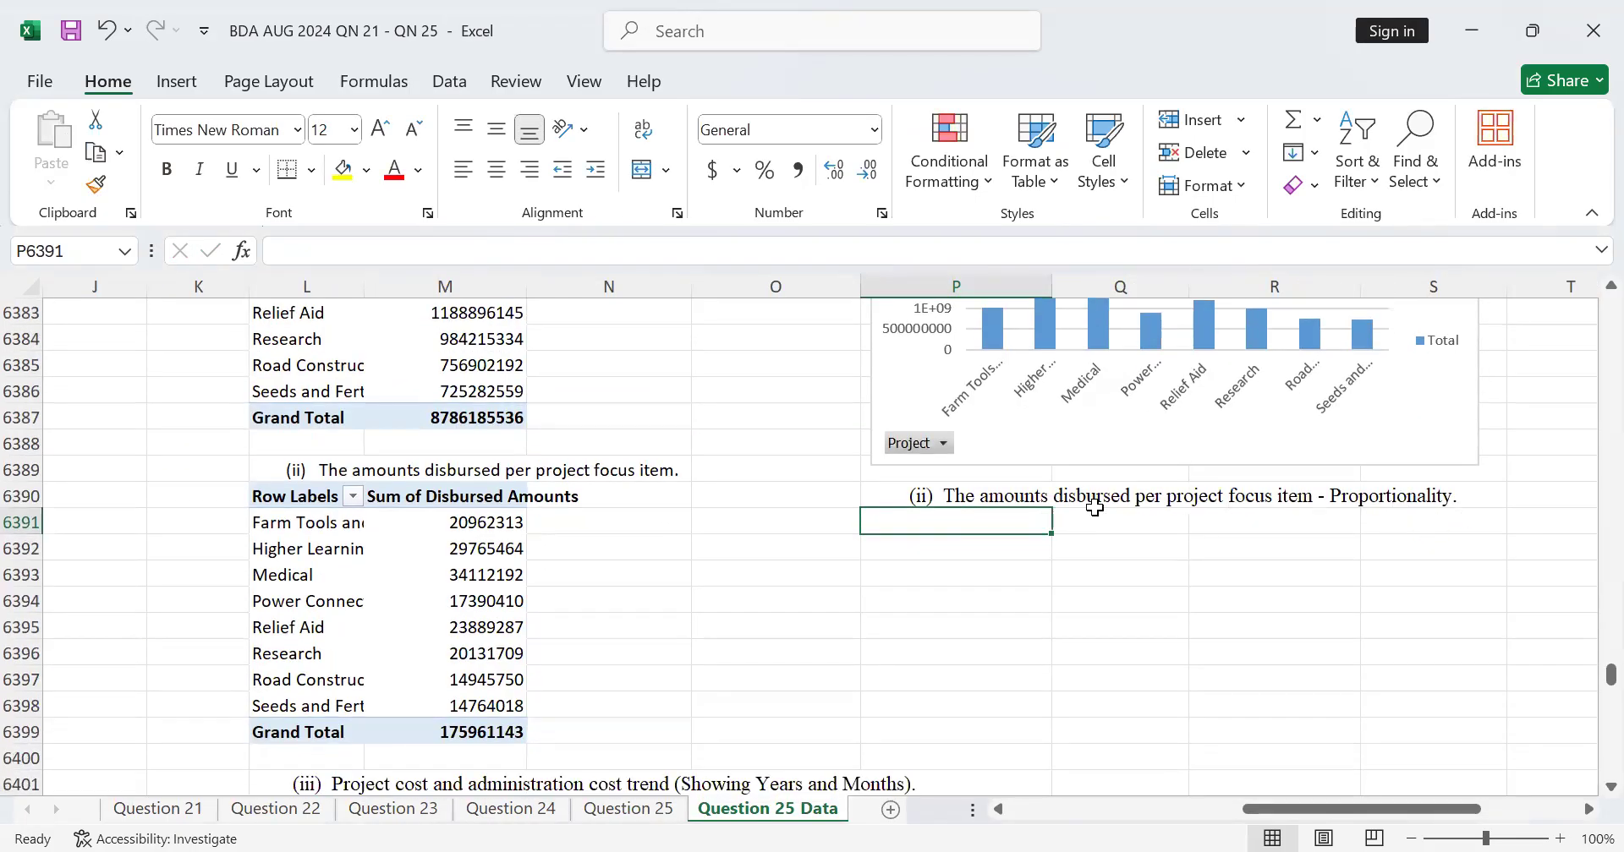
left_click_drag(267, 496, 514, 727)
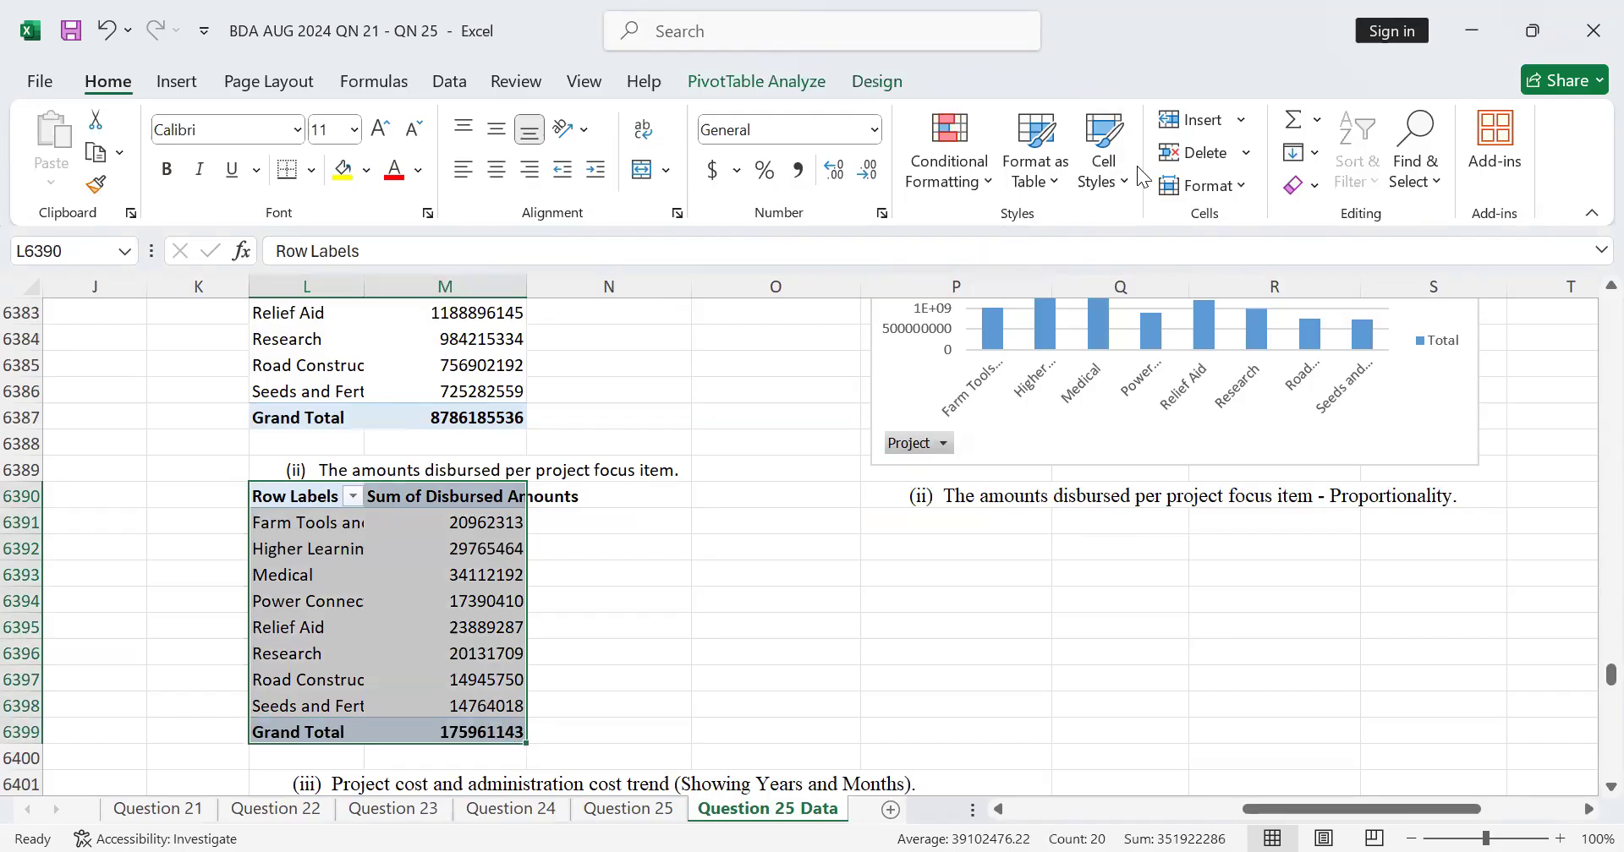
scroll(124, 129, "down", 1)
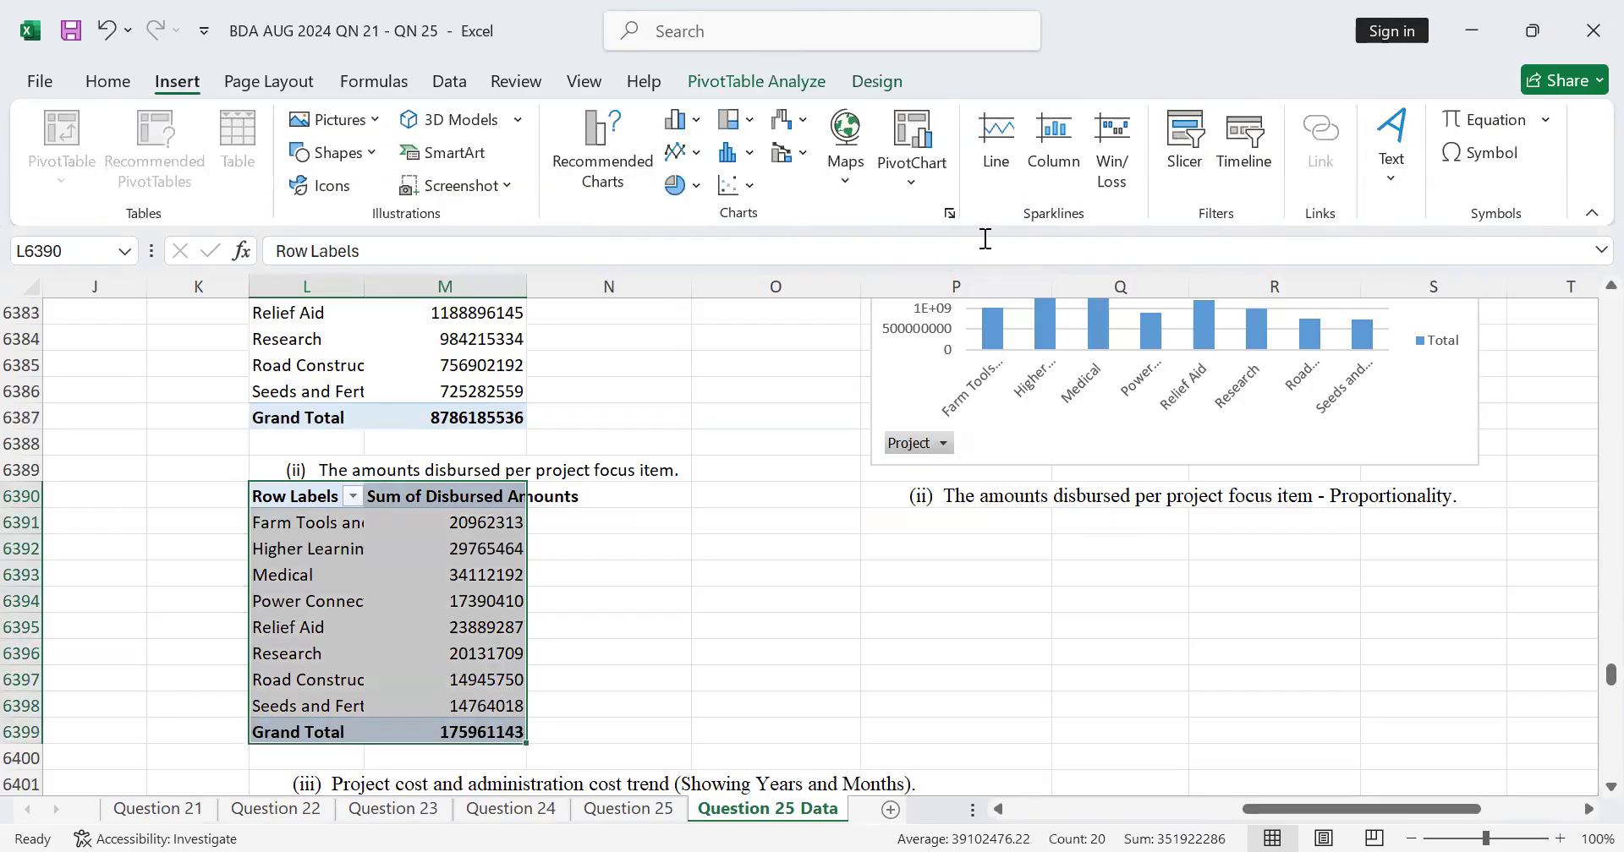
left_click(911, 172)
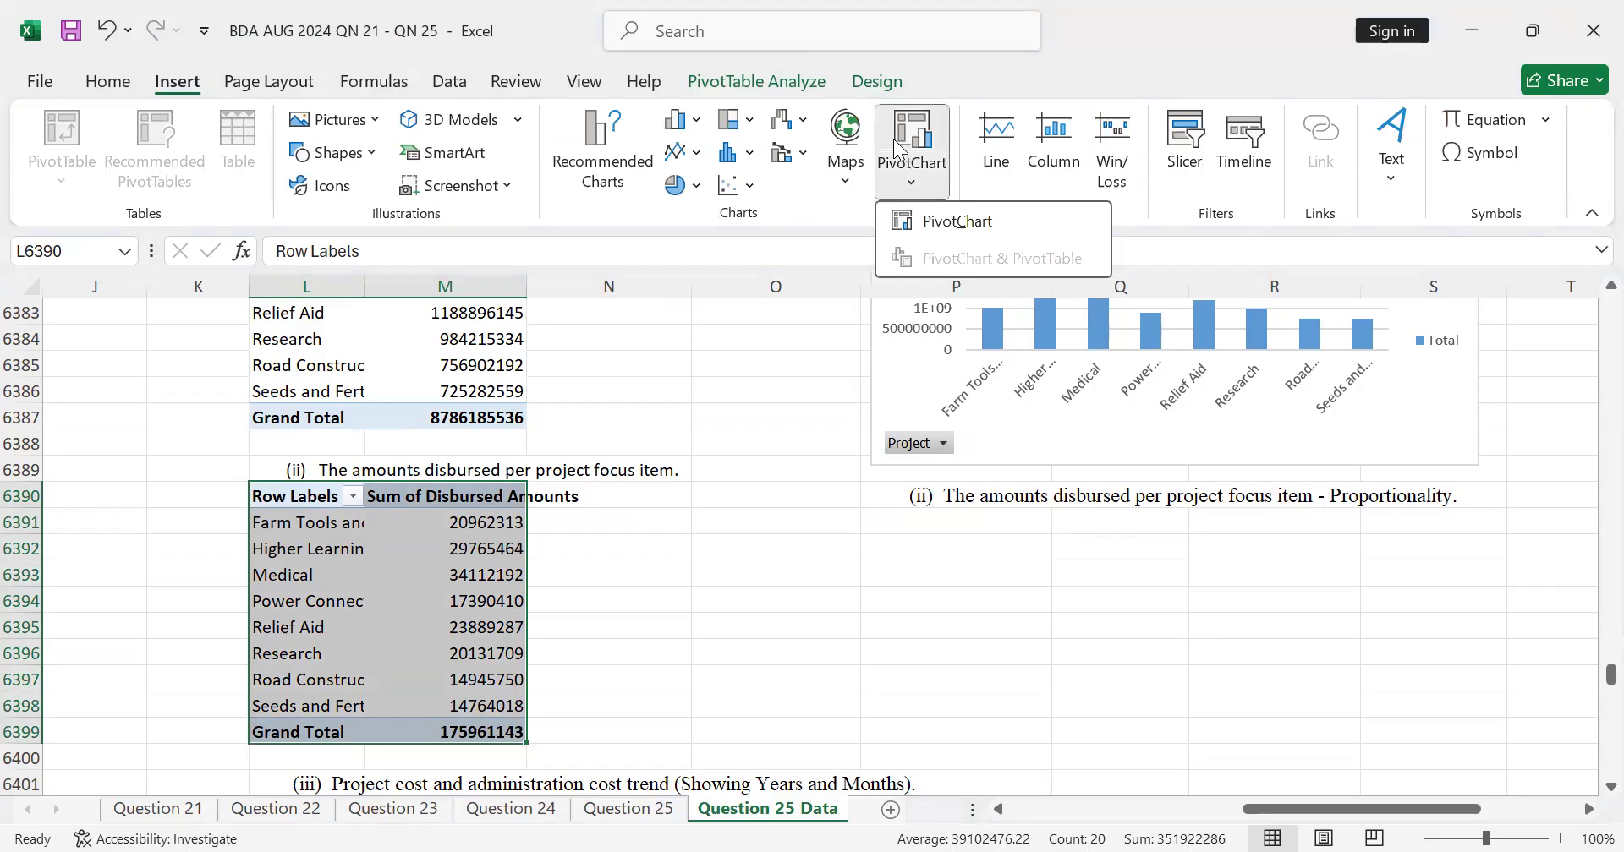
left_click(896, 148)
left_click(474, 271)
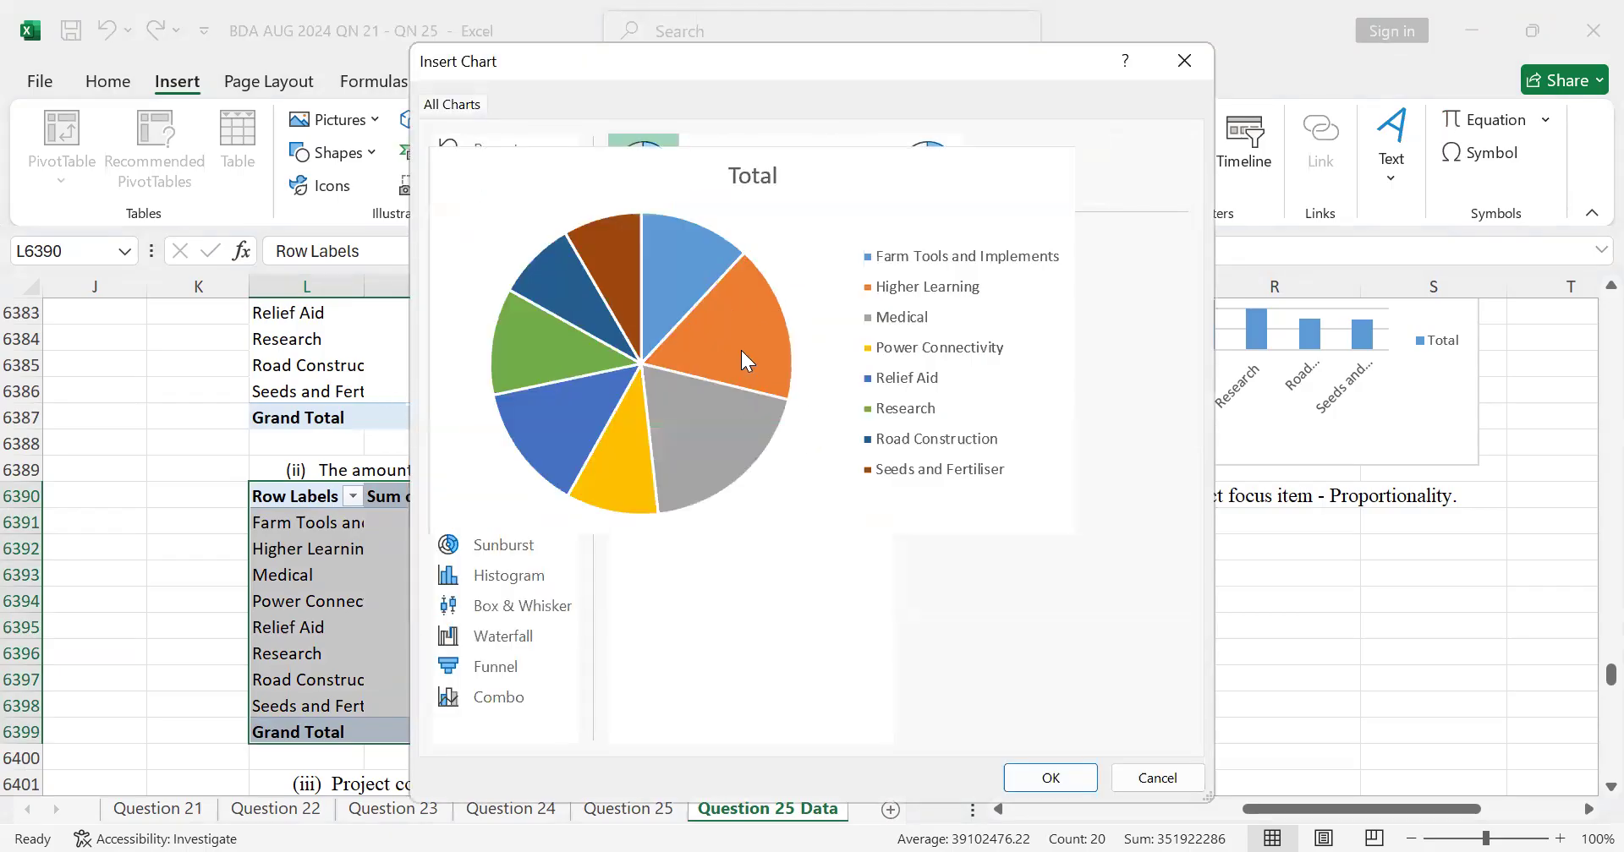
left_click(1067, 788)
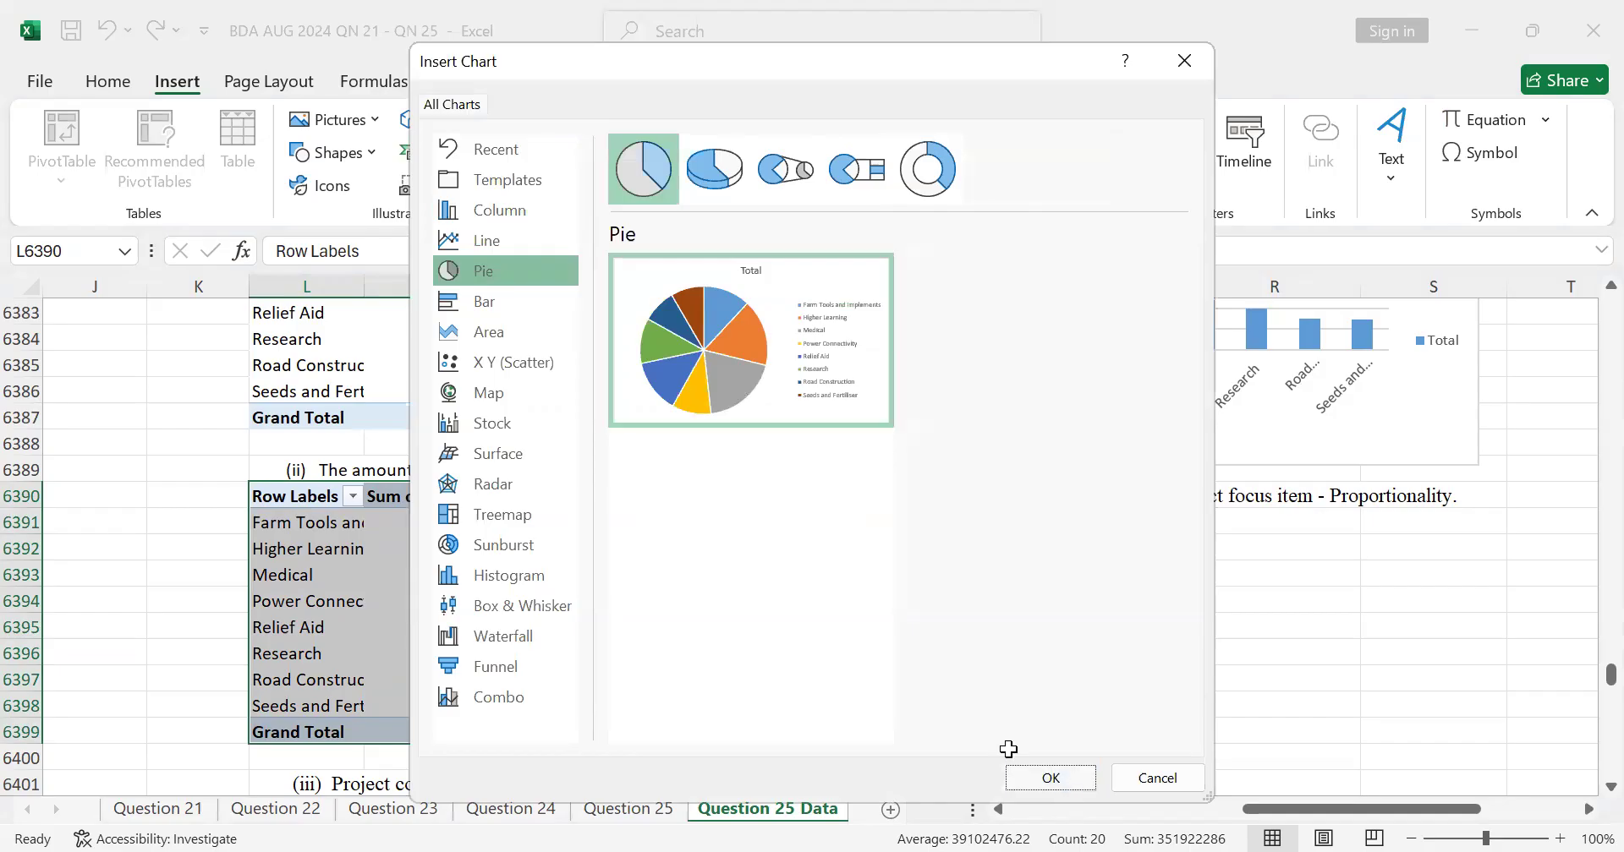
Place the pie chart under the (c)(ii) Proportionality heading and shorten it to end at about row 6403
left_click_drag(935, 373, 1298, 541)
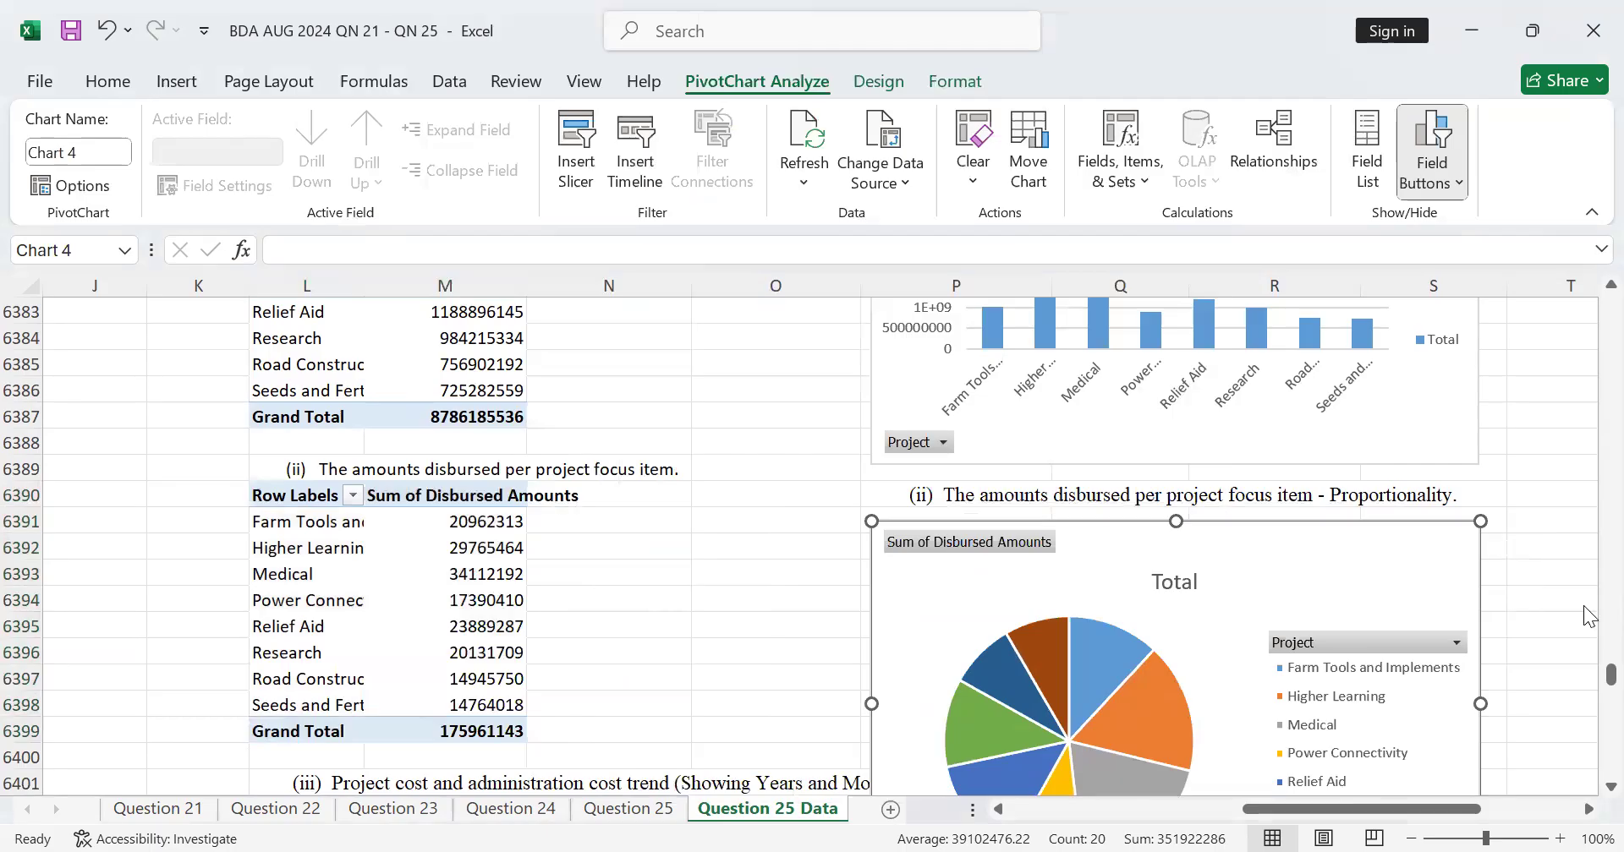
scroll(1584, 609, "down", 5)
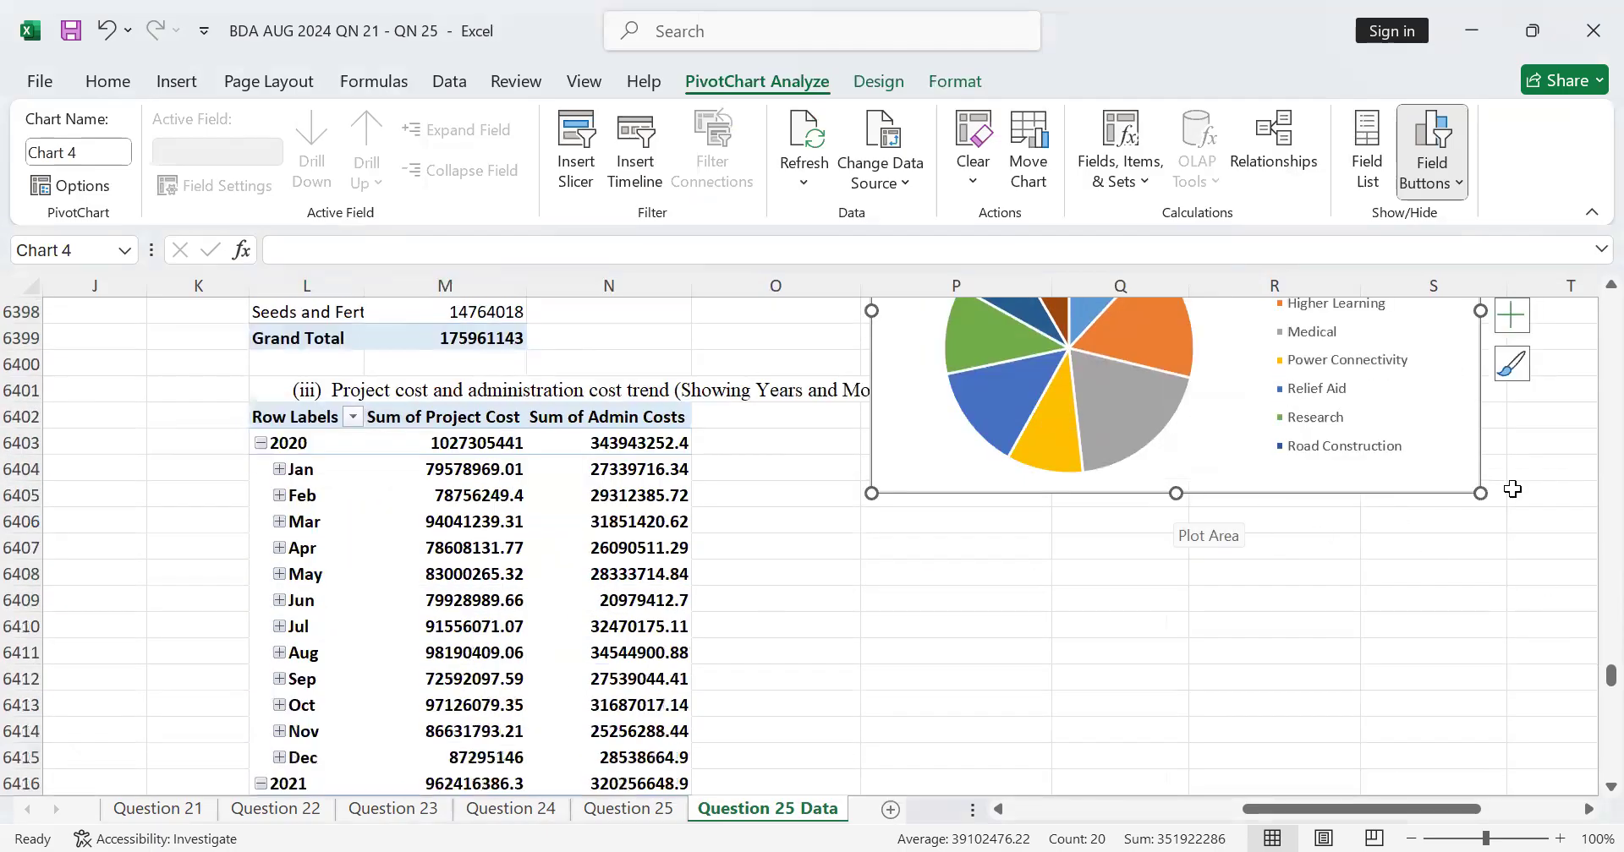
left_click_drag(1480, 491, 1490, 445)
left_click(1118, 649)
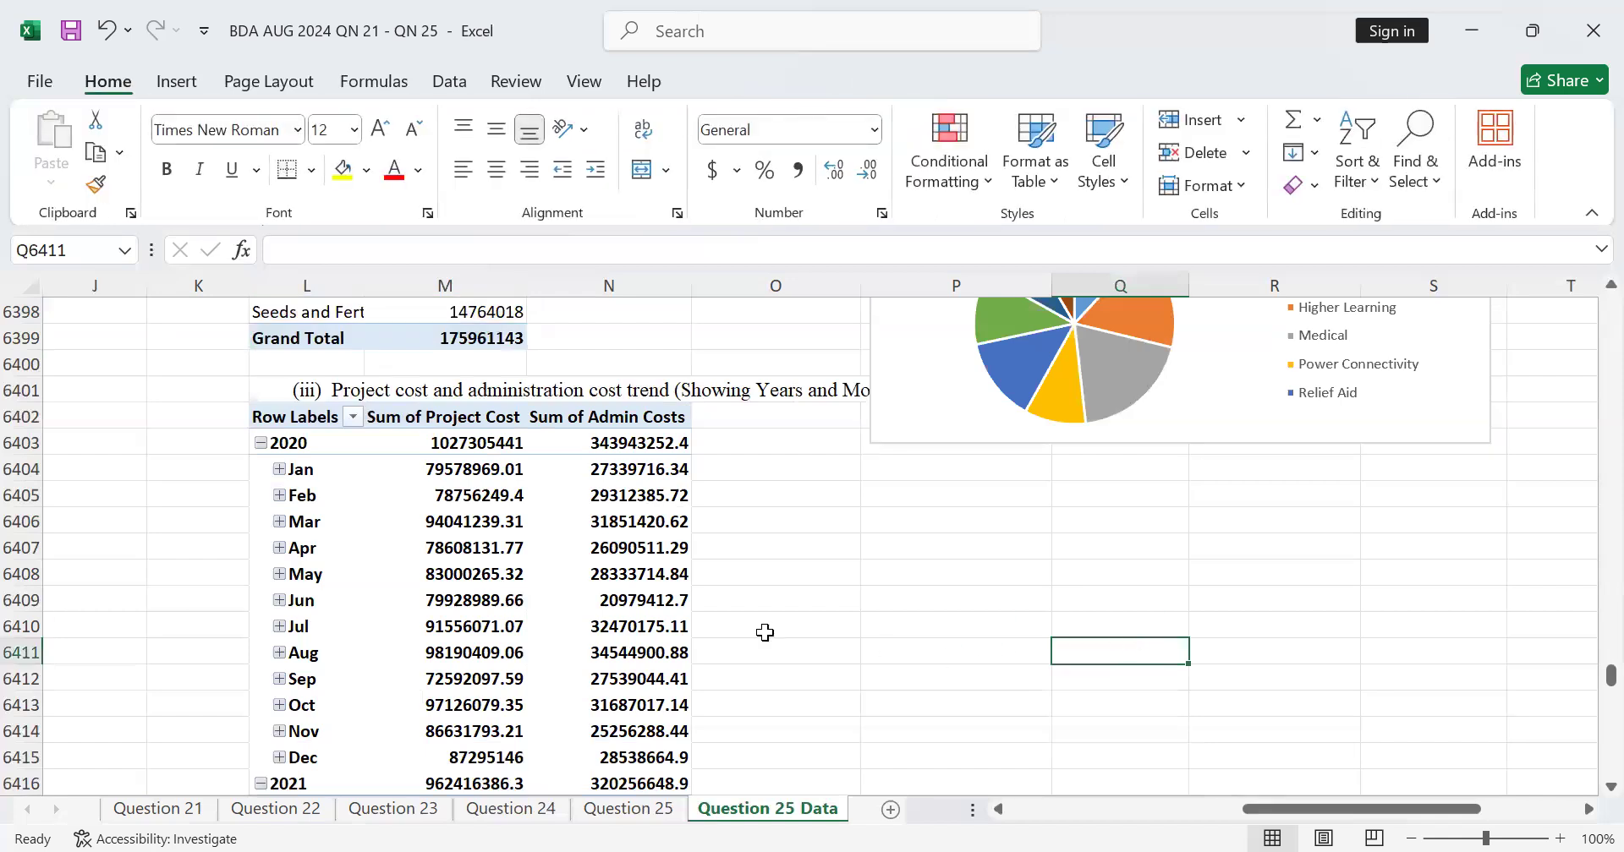
Begin a formula in cell P6404, just below the disbursed-amounts pie chart
scroll(765, 632, "up", 8)
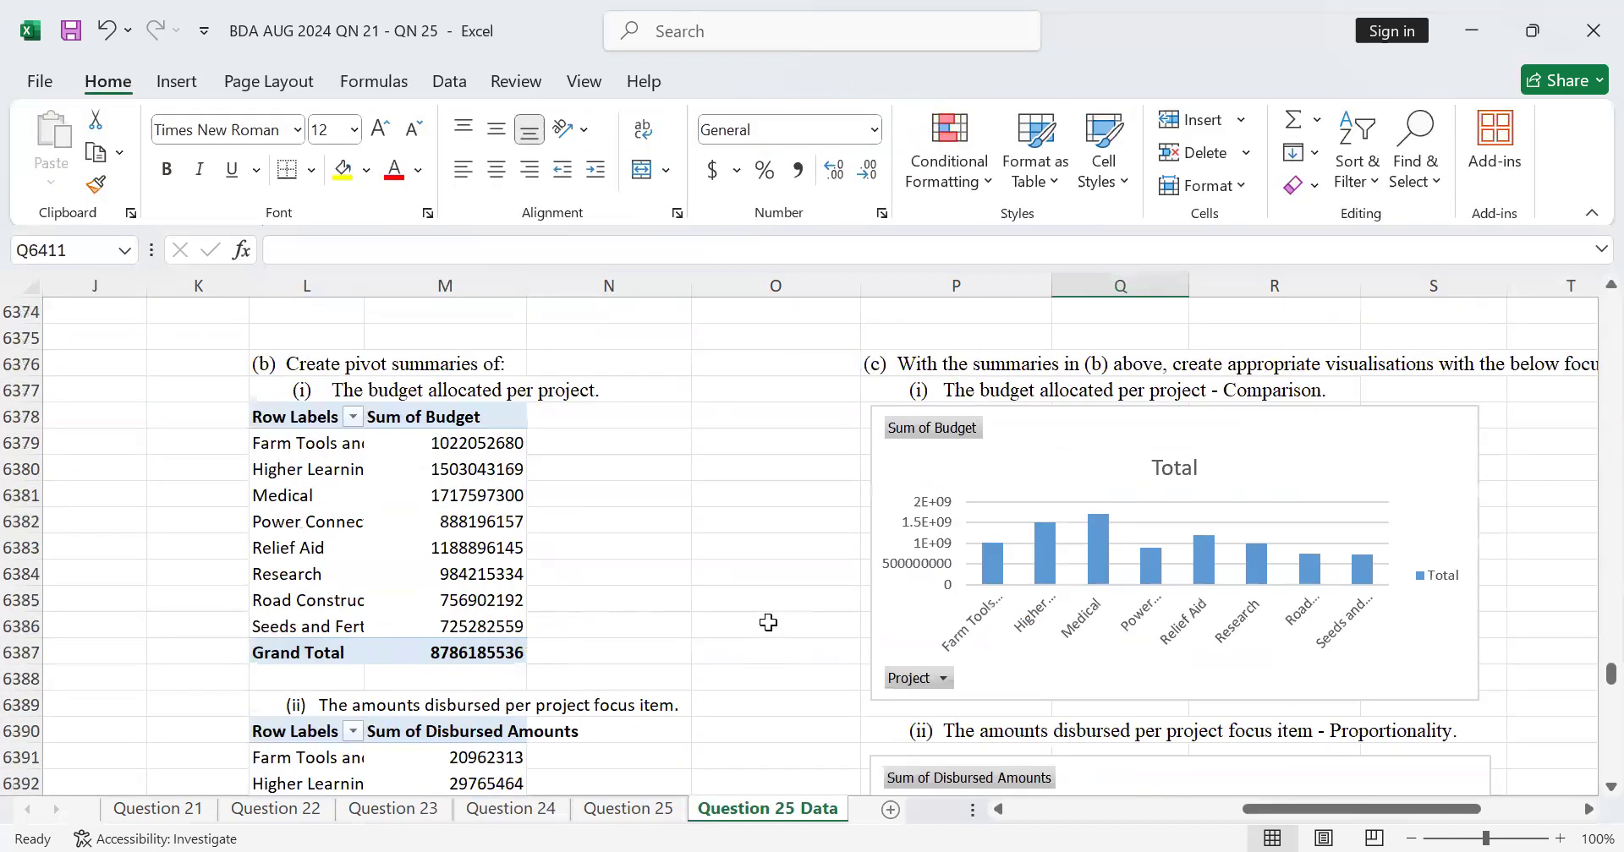
scroll(859, 558, "up", 1)
scroll(859, 544, "down", 11)
scroll(867, 528, "up", 2)
left_click(922, 491)
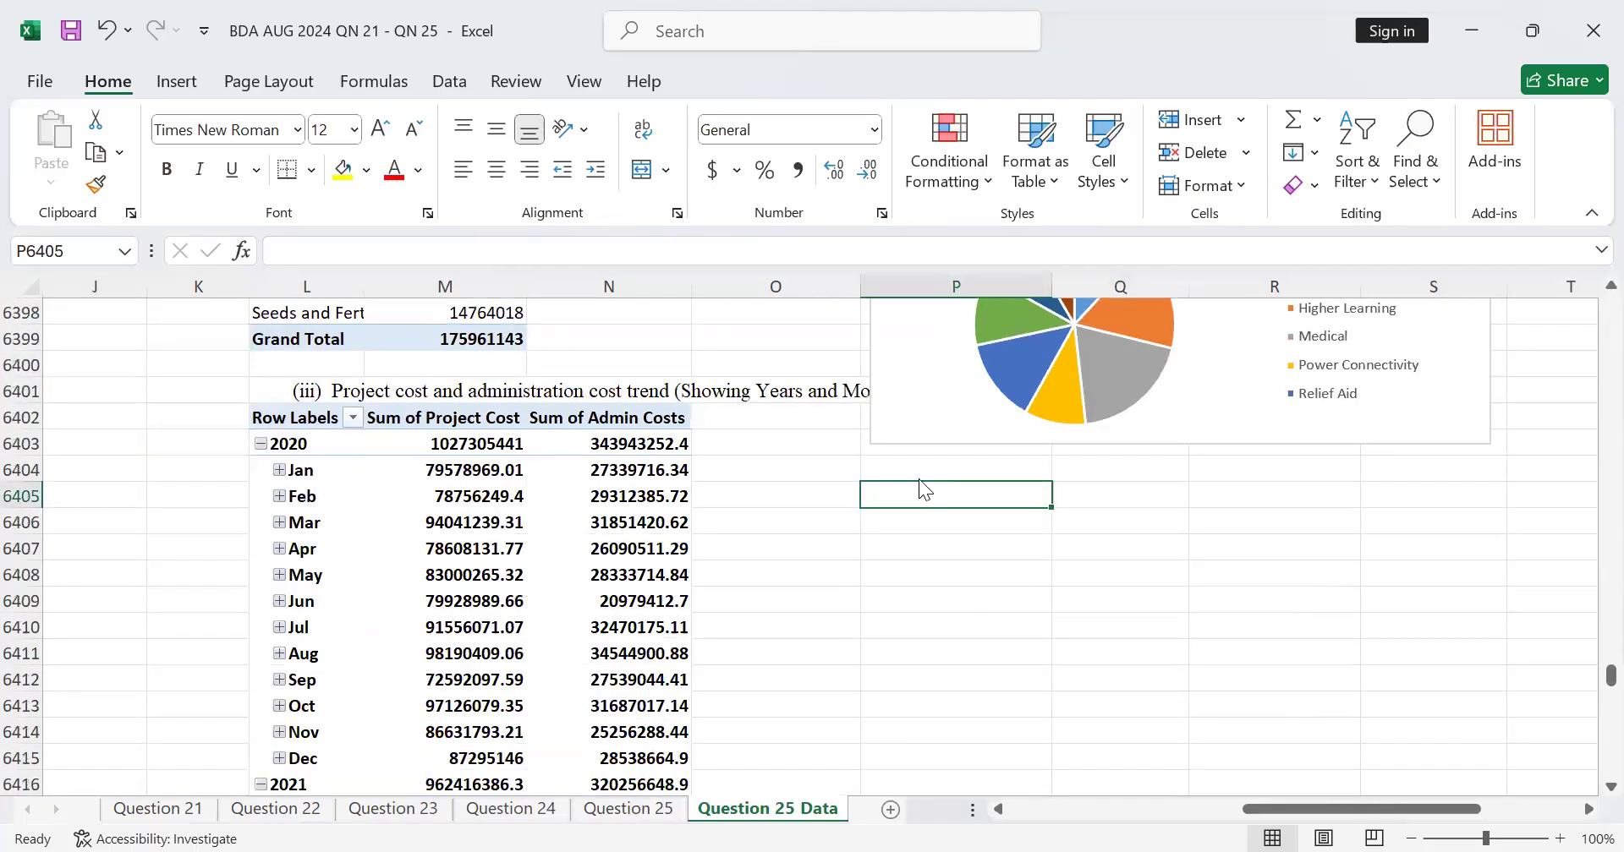
left_click(927, 470)
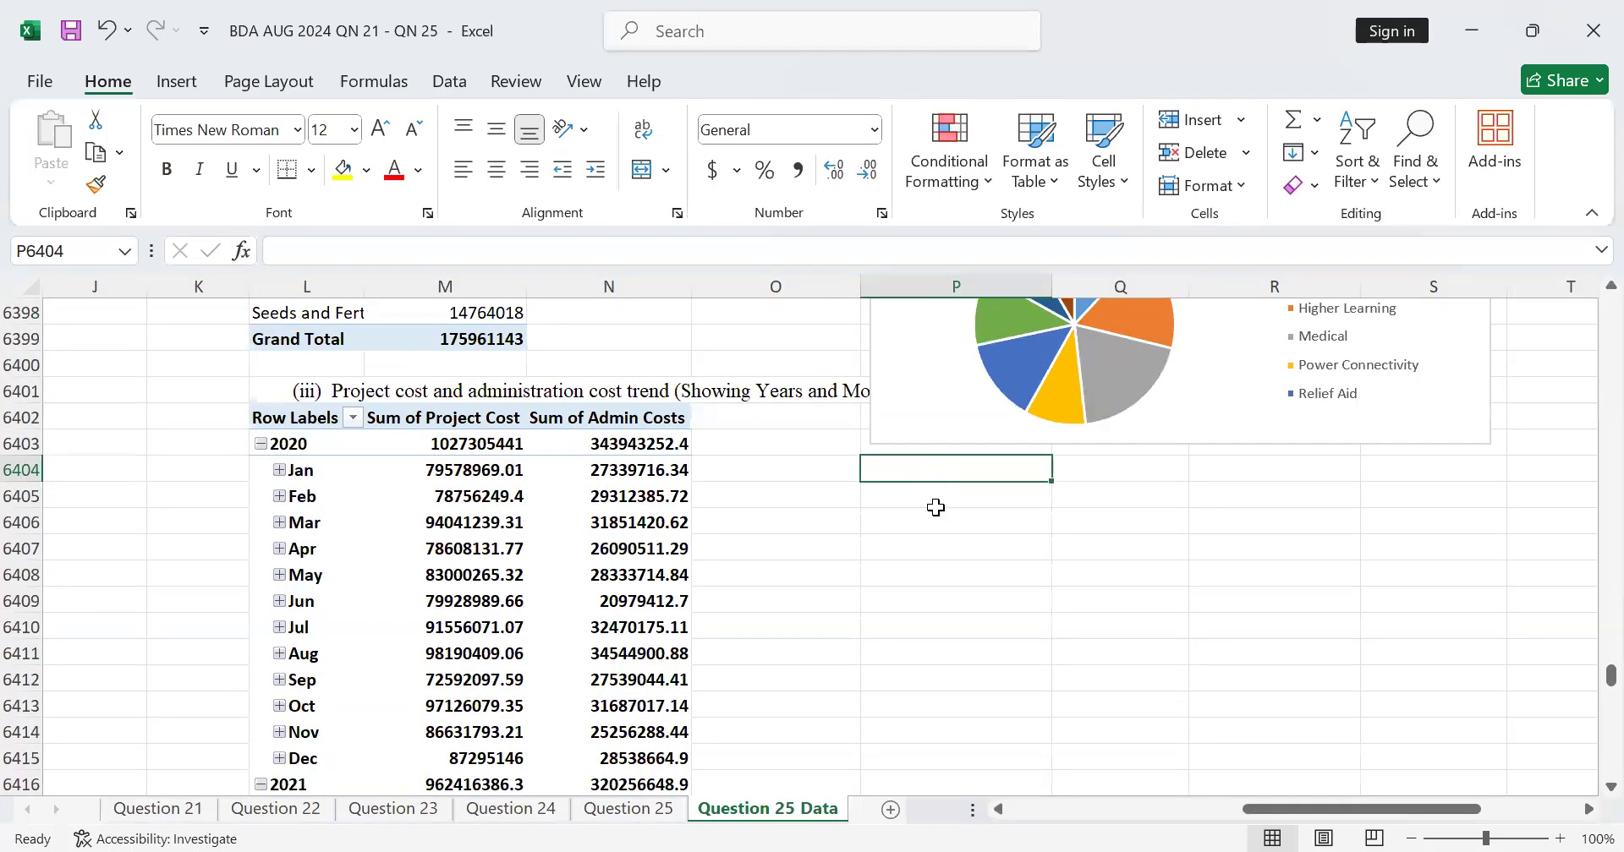
type("=")
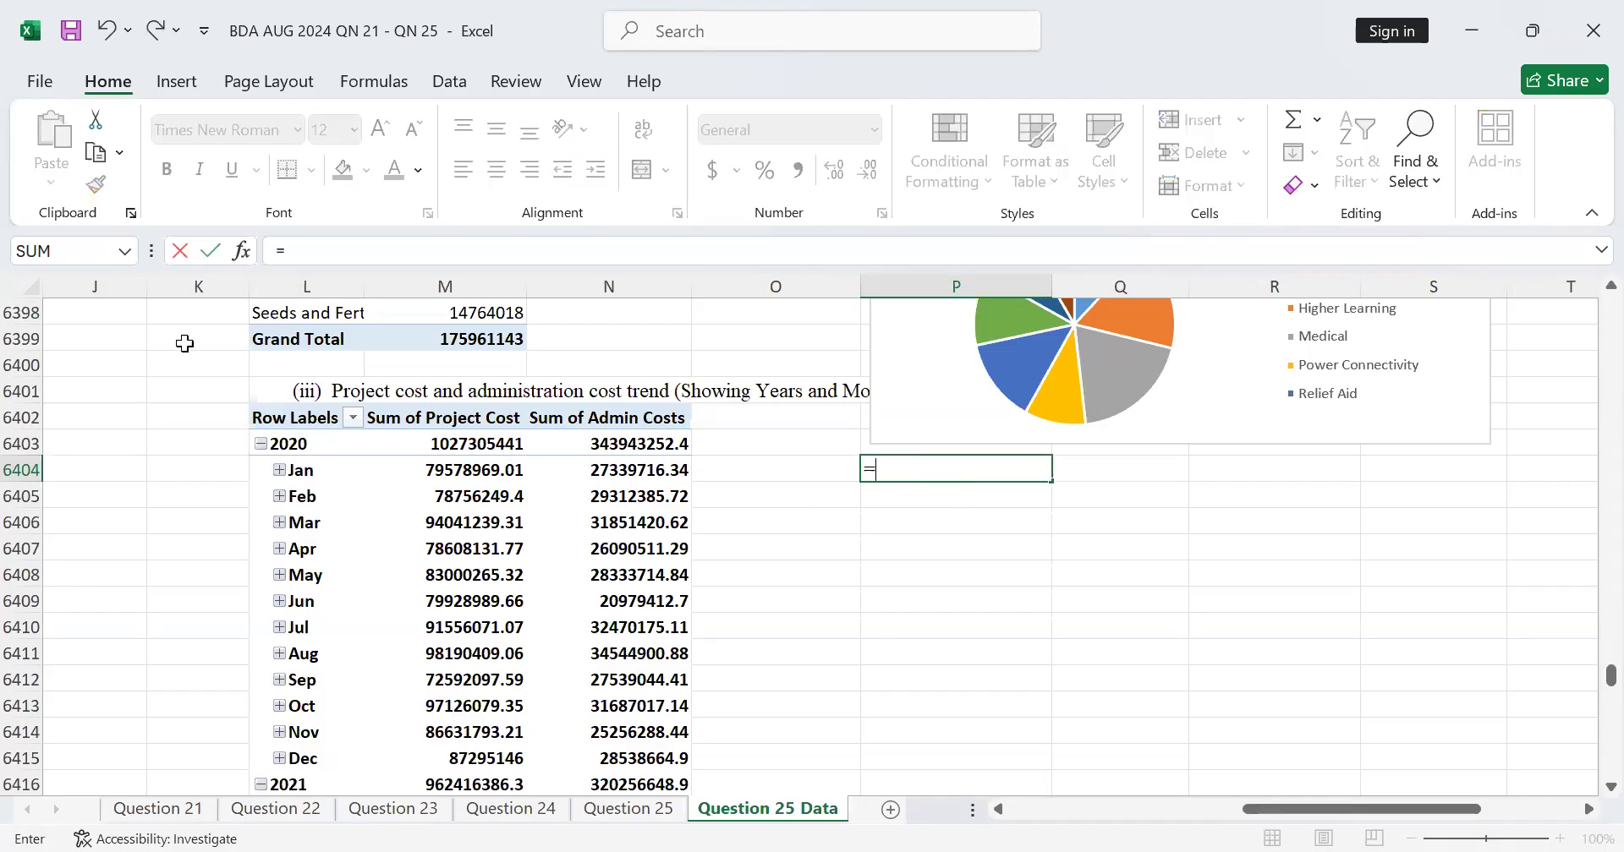
scroll(240, 131, "down", 1)
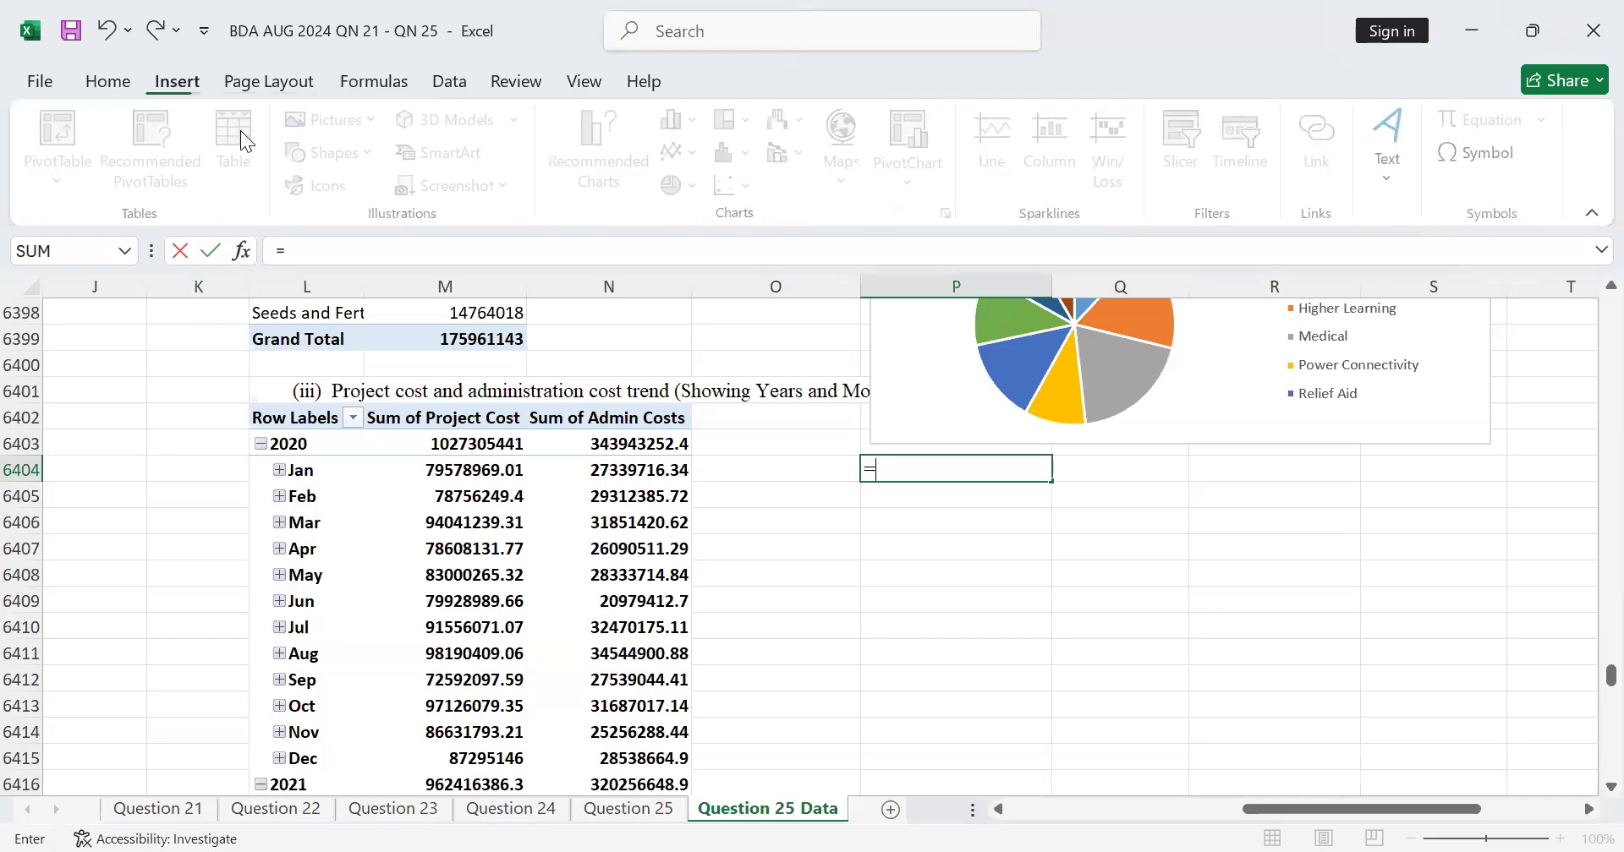
left_click_drag(276, 417, 592, 418)
key("BackSpace")
key("BackSpace")
key("BackSpace")
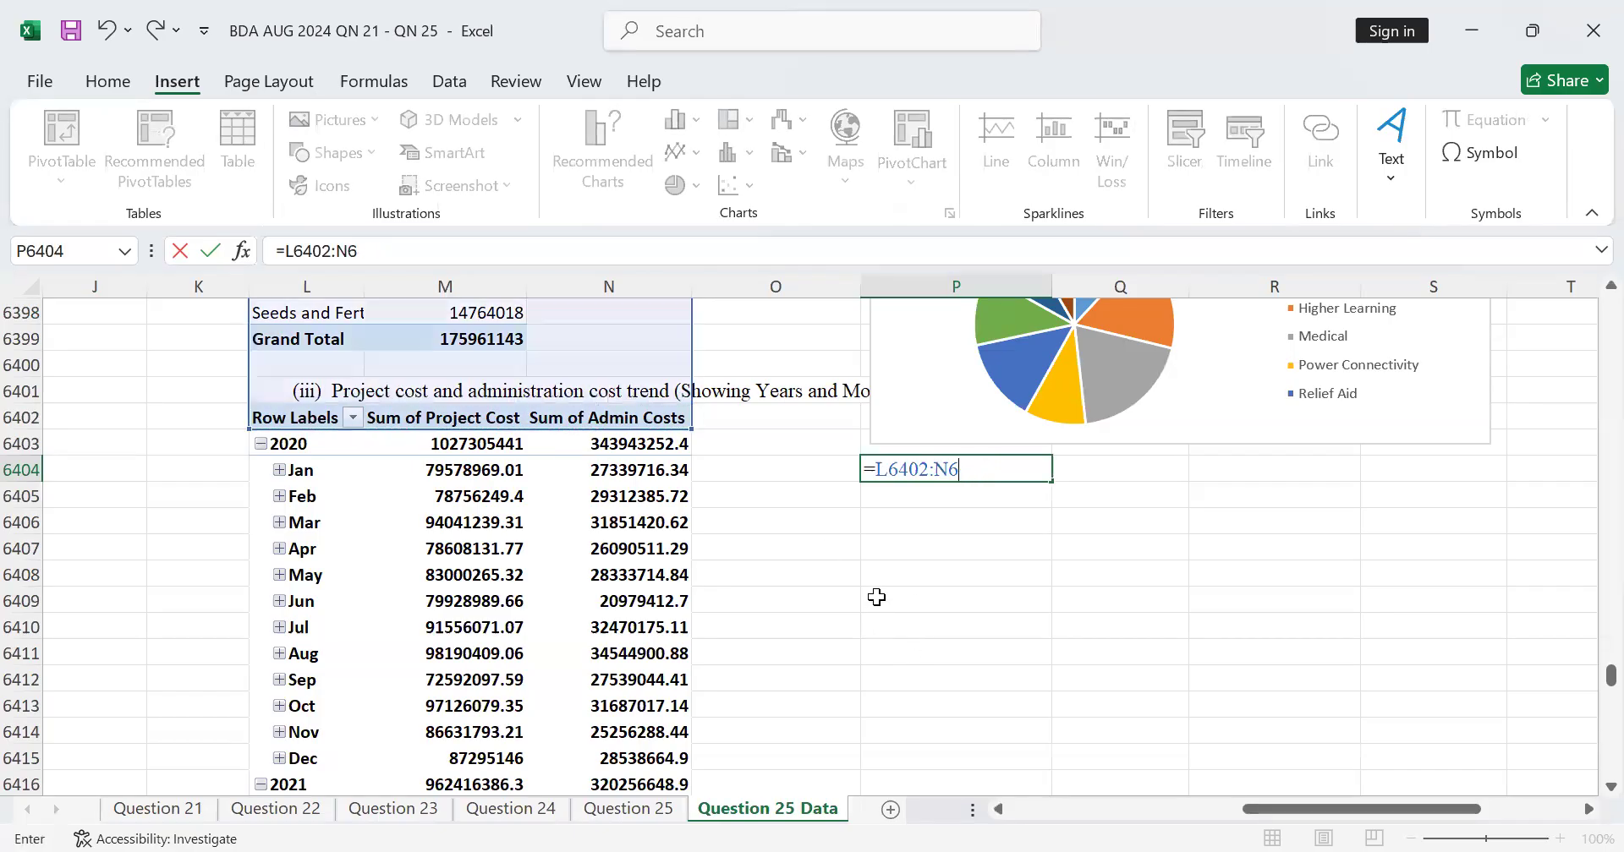
key("BackSpace")
key("BackSpace")
key("BackSpace")
key("BackSpace")
key("BackSpace")
key("BackSpace")
key("BackSpace")
key("BackSpace")
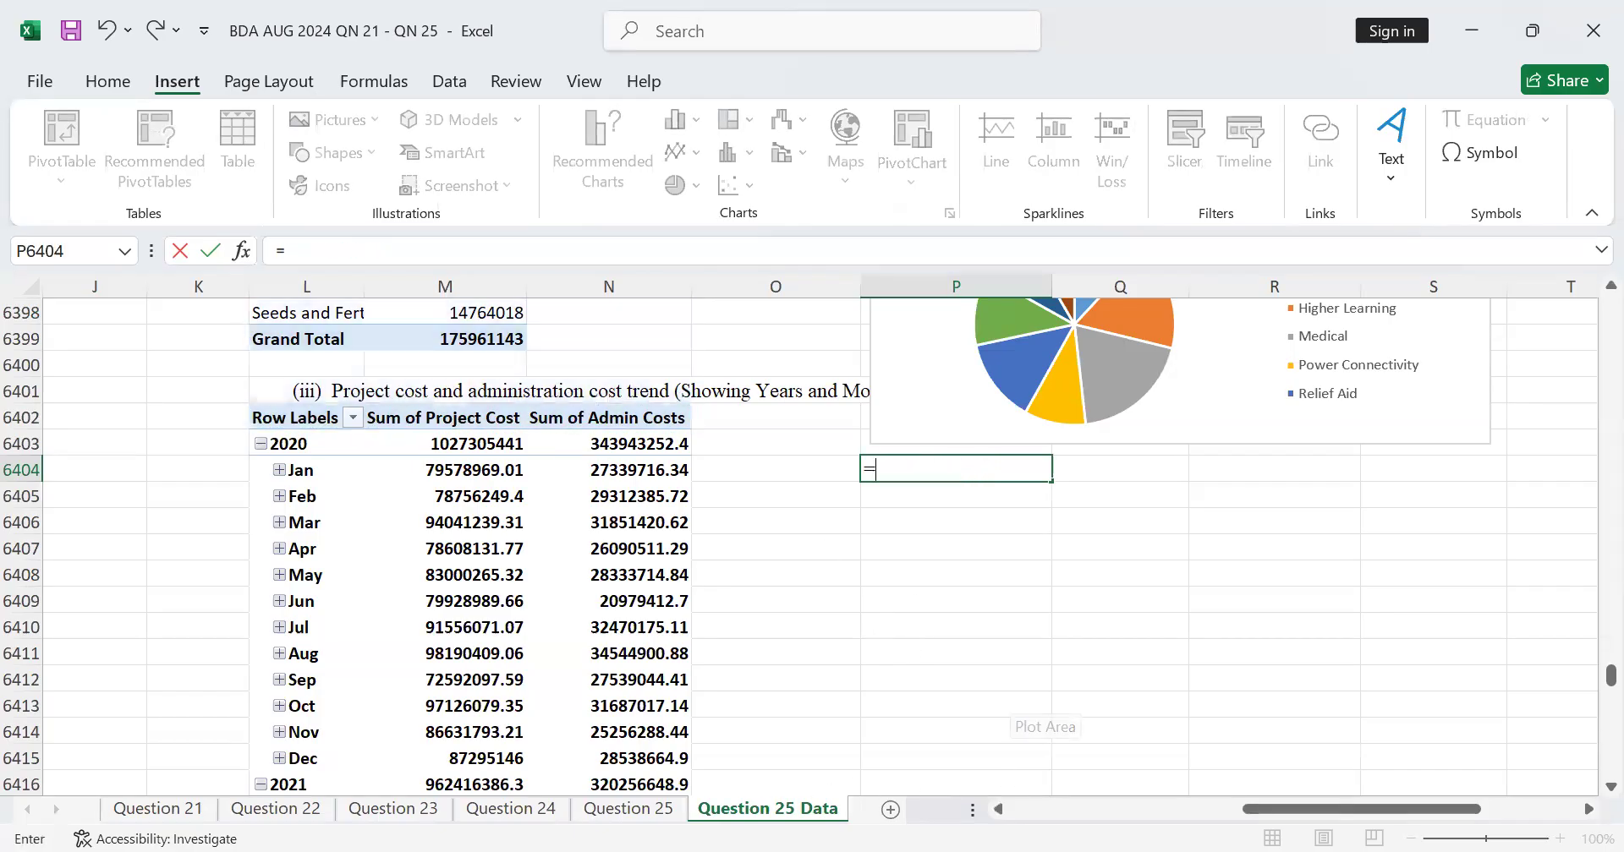
Complete the P6404 formula as a link to the part (c)(iii) Trend heading with ='Question 25'!B37
left_click(628, 808)
left_click(179, 618)
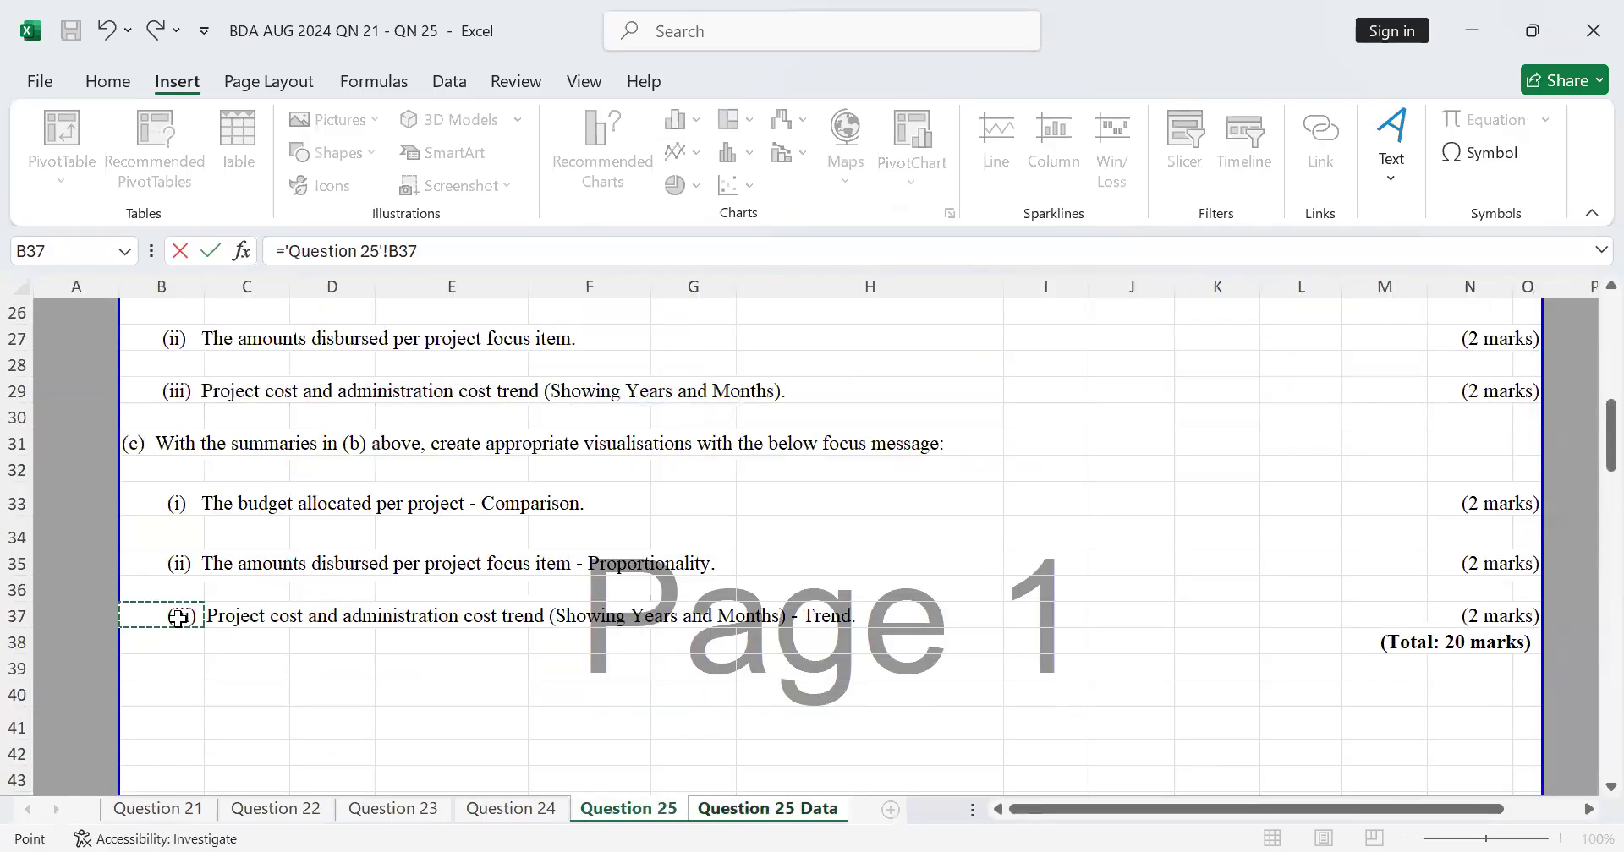
key("Return")
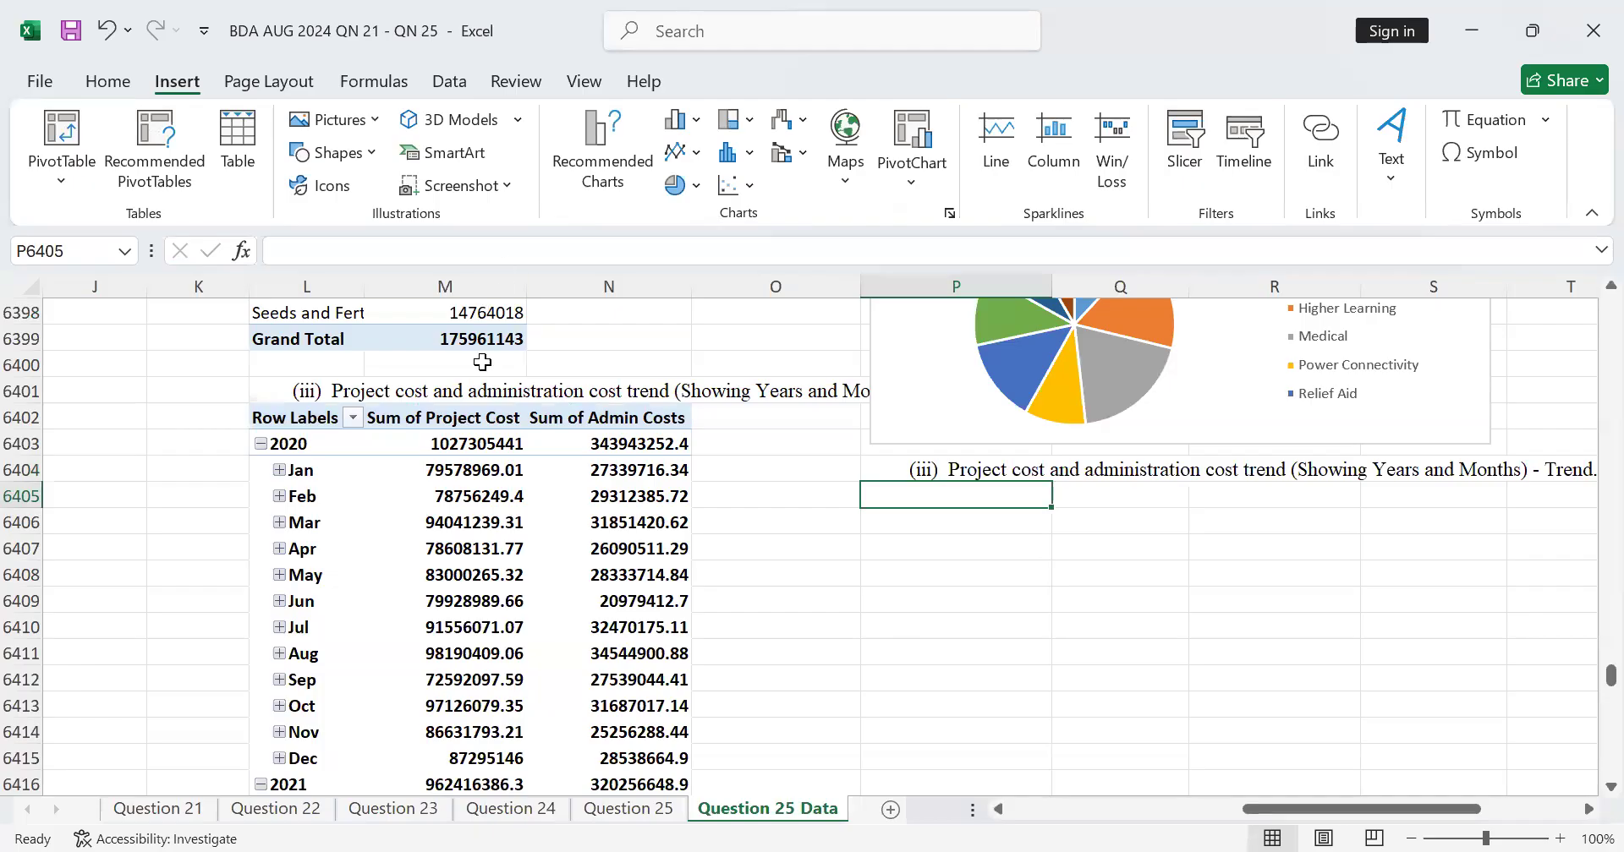
Select the whole project and administration cost PivotTable, L6402:N6461
left_click_drag(271, 423, 642, 430)
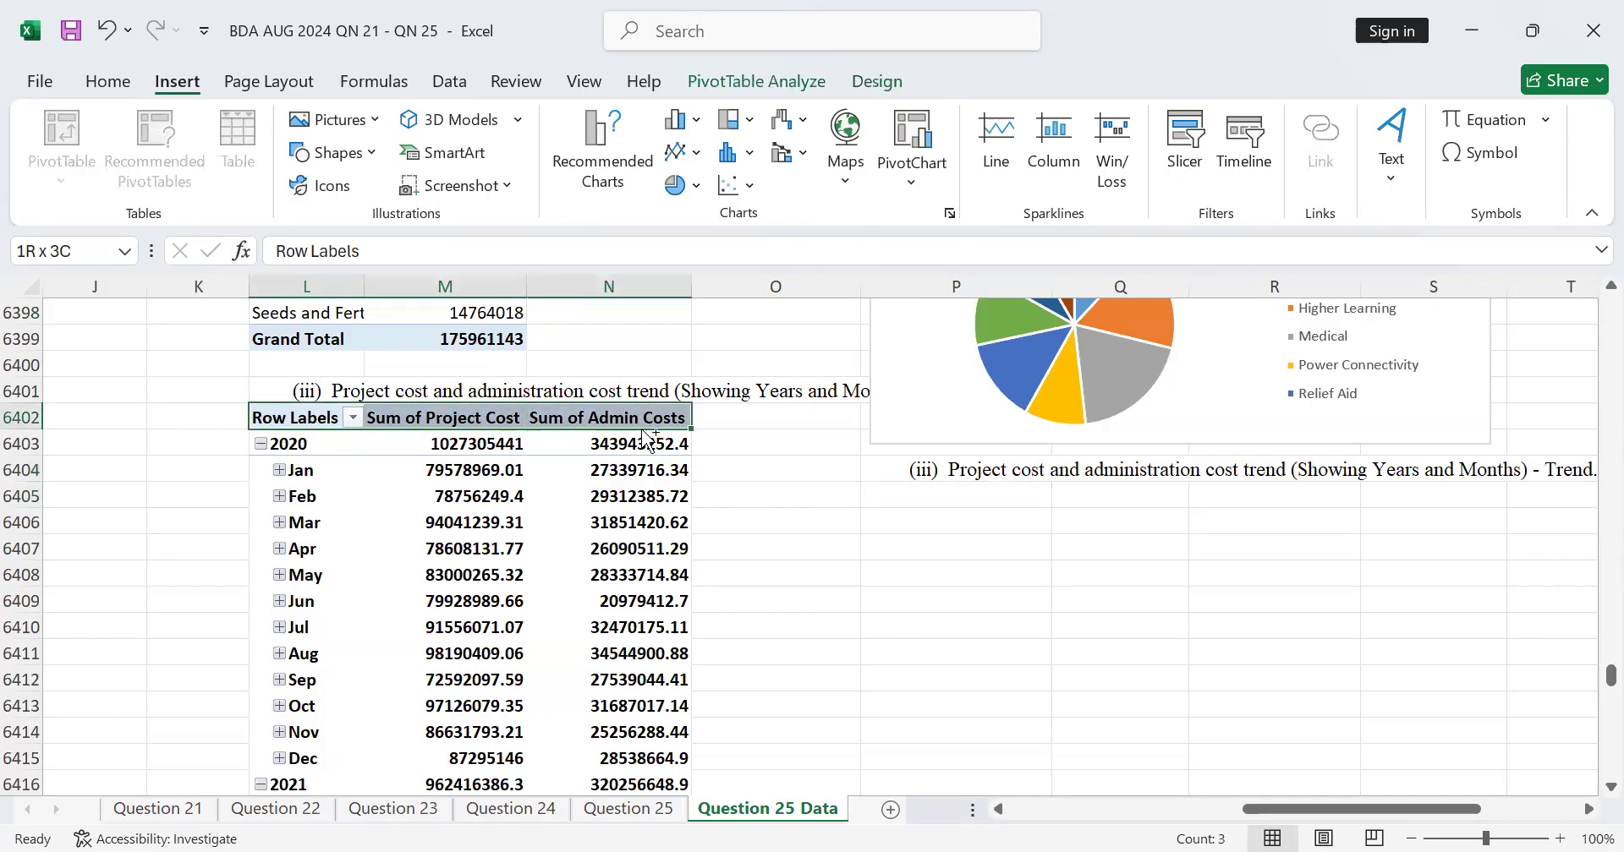
key("ctrl+shift+Down")
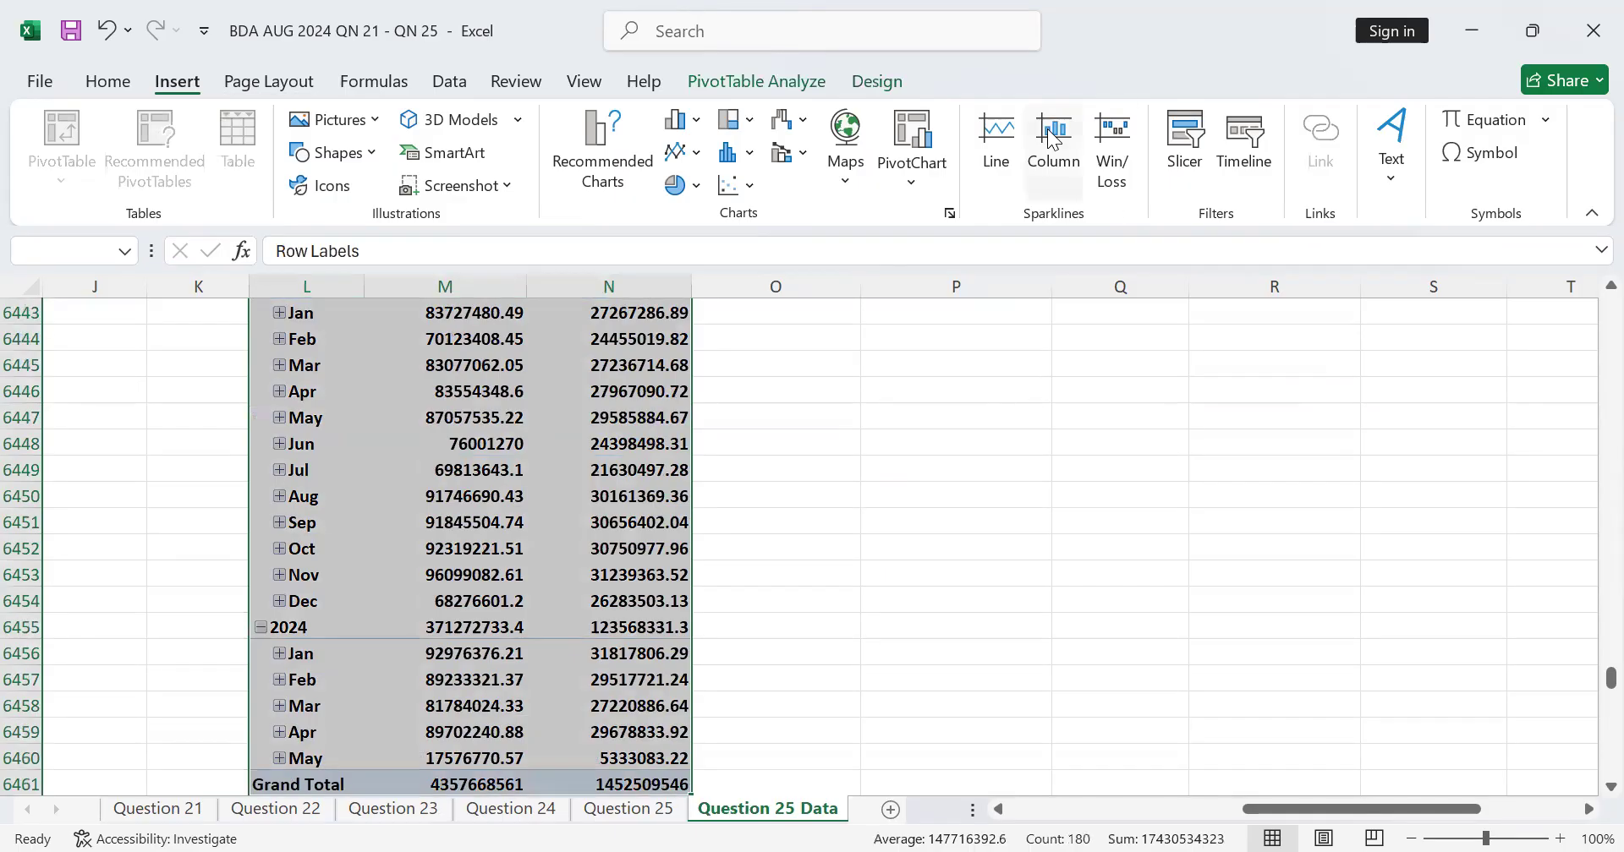
left_click(916, 142)
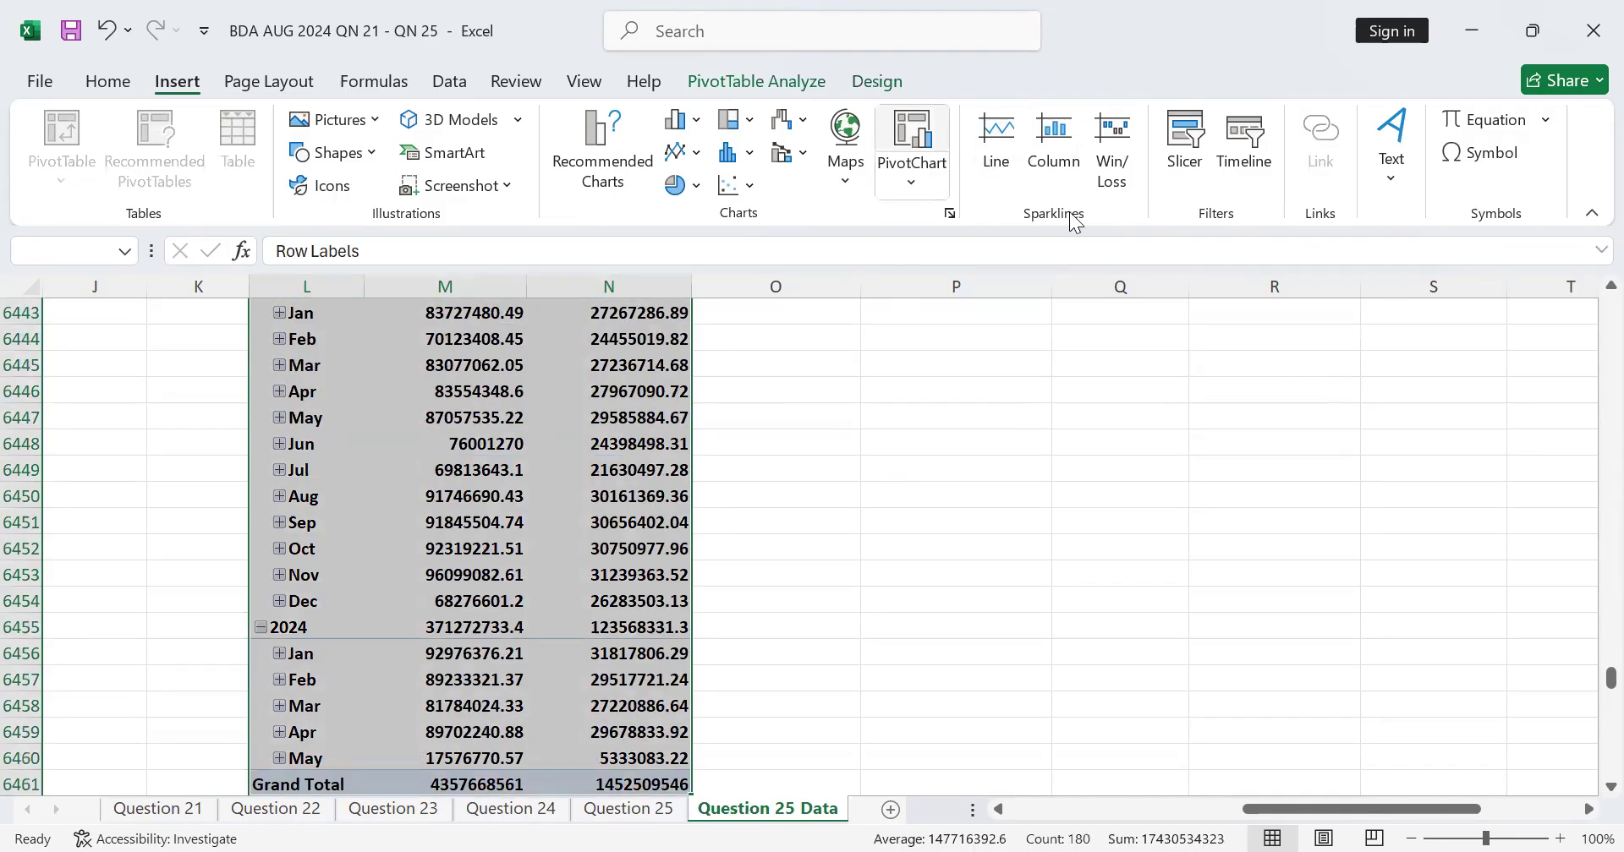
left_click(1151, 779)
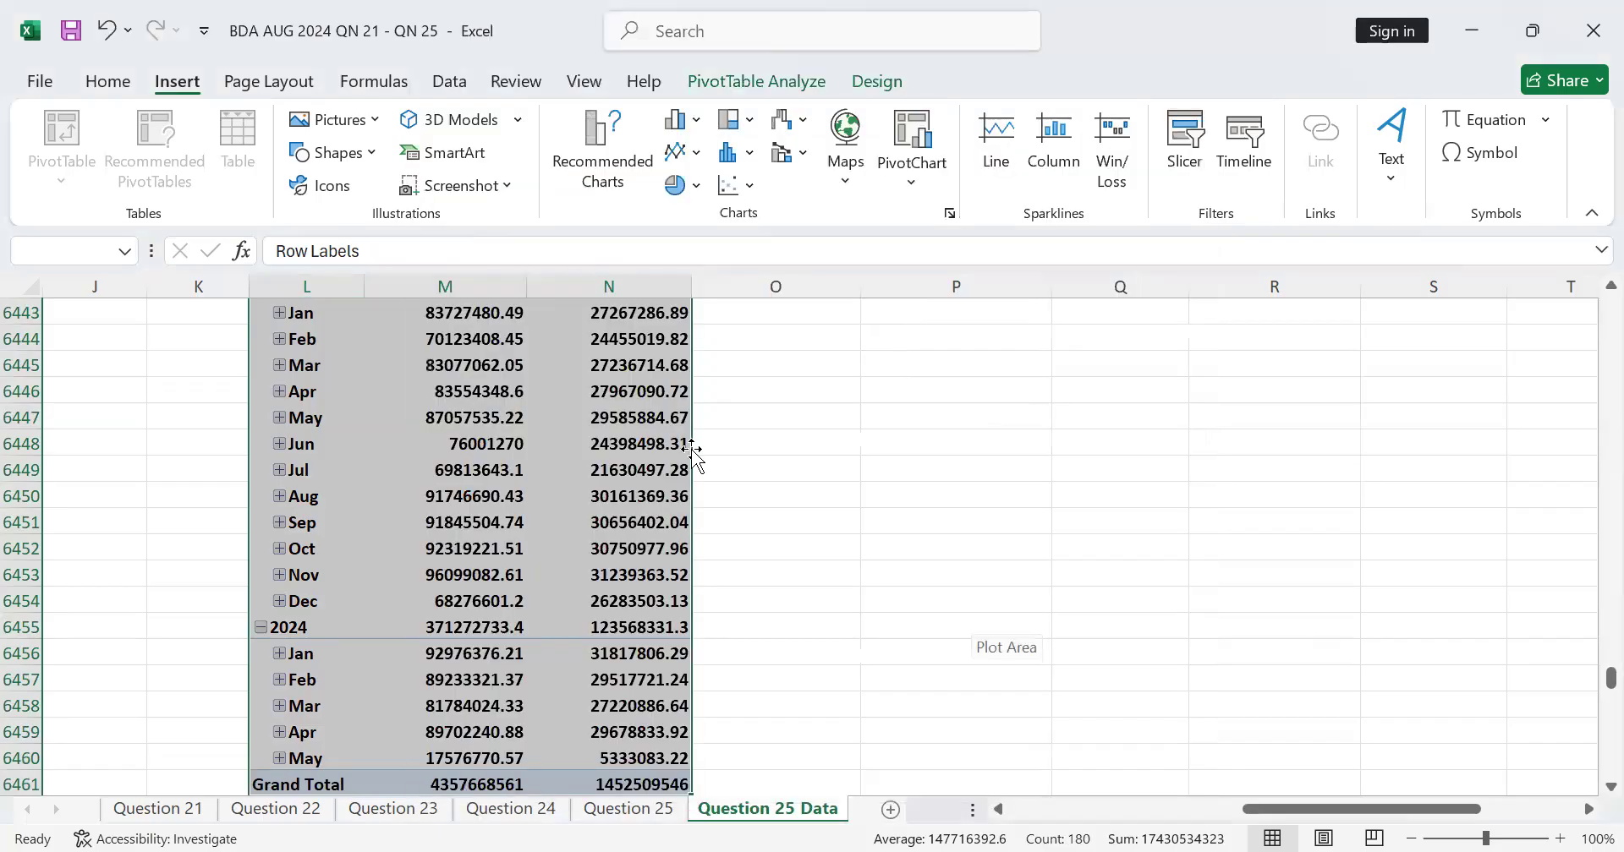
scroll(959, 497, "up", 7)
mouse_move(1584, 671)
left_mouse_down()
mouse_move(1584, 599)
mouse_move(1584, 693)
mouse_move(1584, 666)
left_mouse_up()
scroll(841, 504, "up", 18)
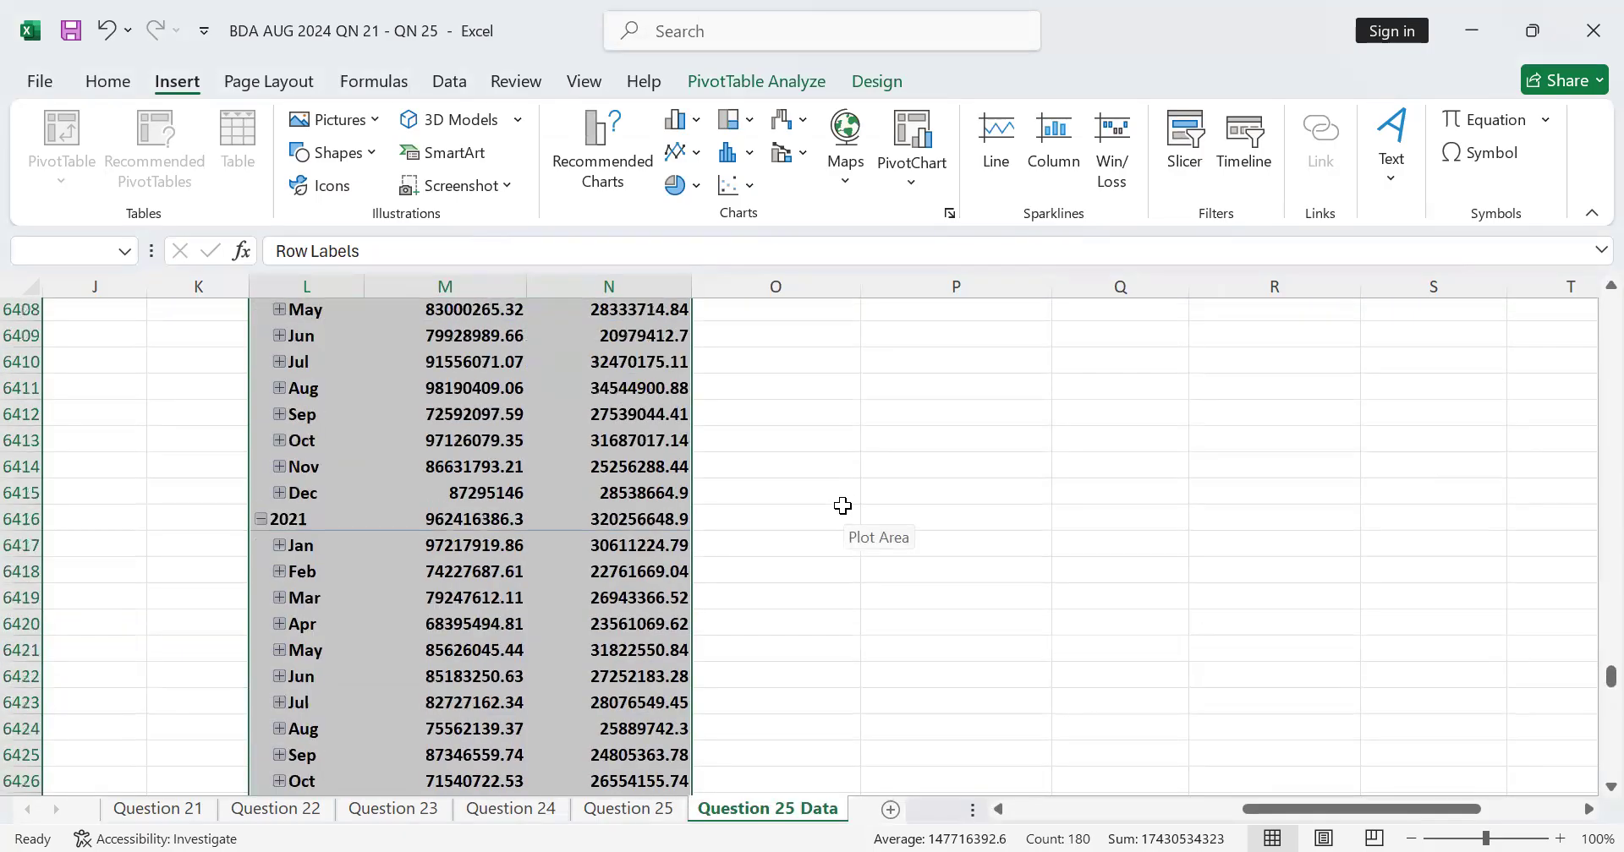
scroll(902, 507, "down", 6)
scroll(902, 494, "up", 2)
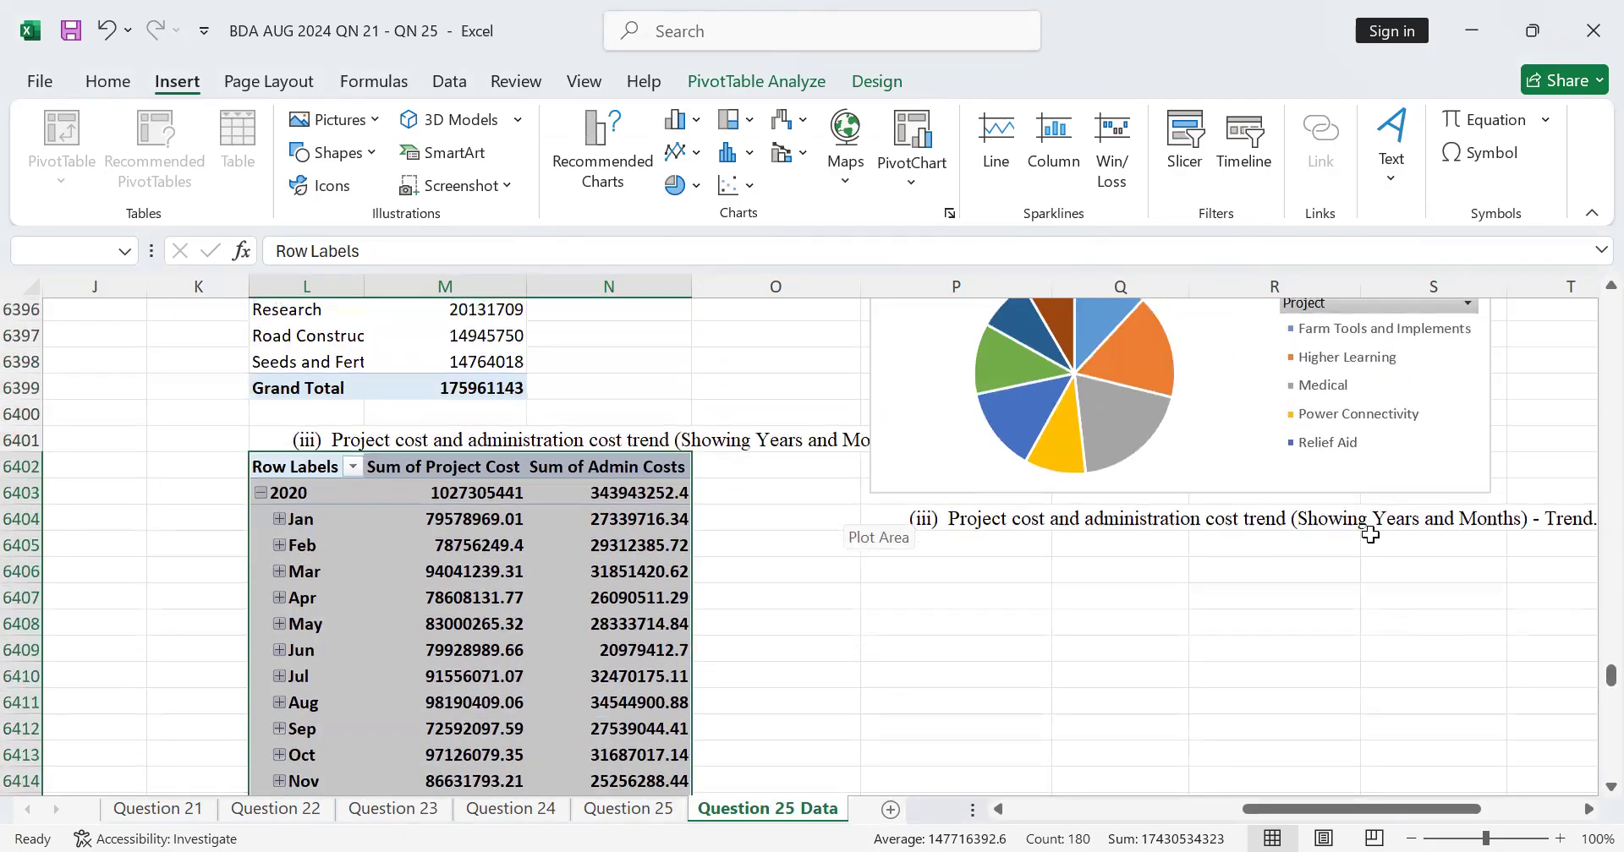
left_click(1588, 810)
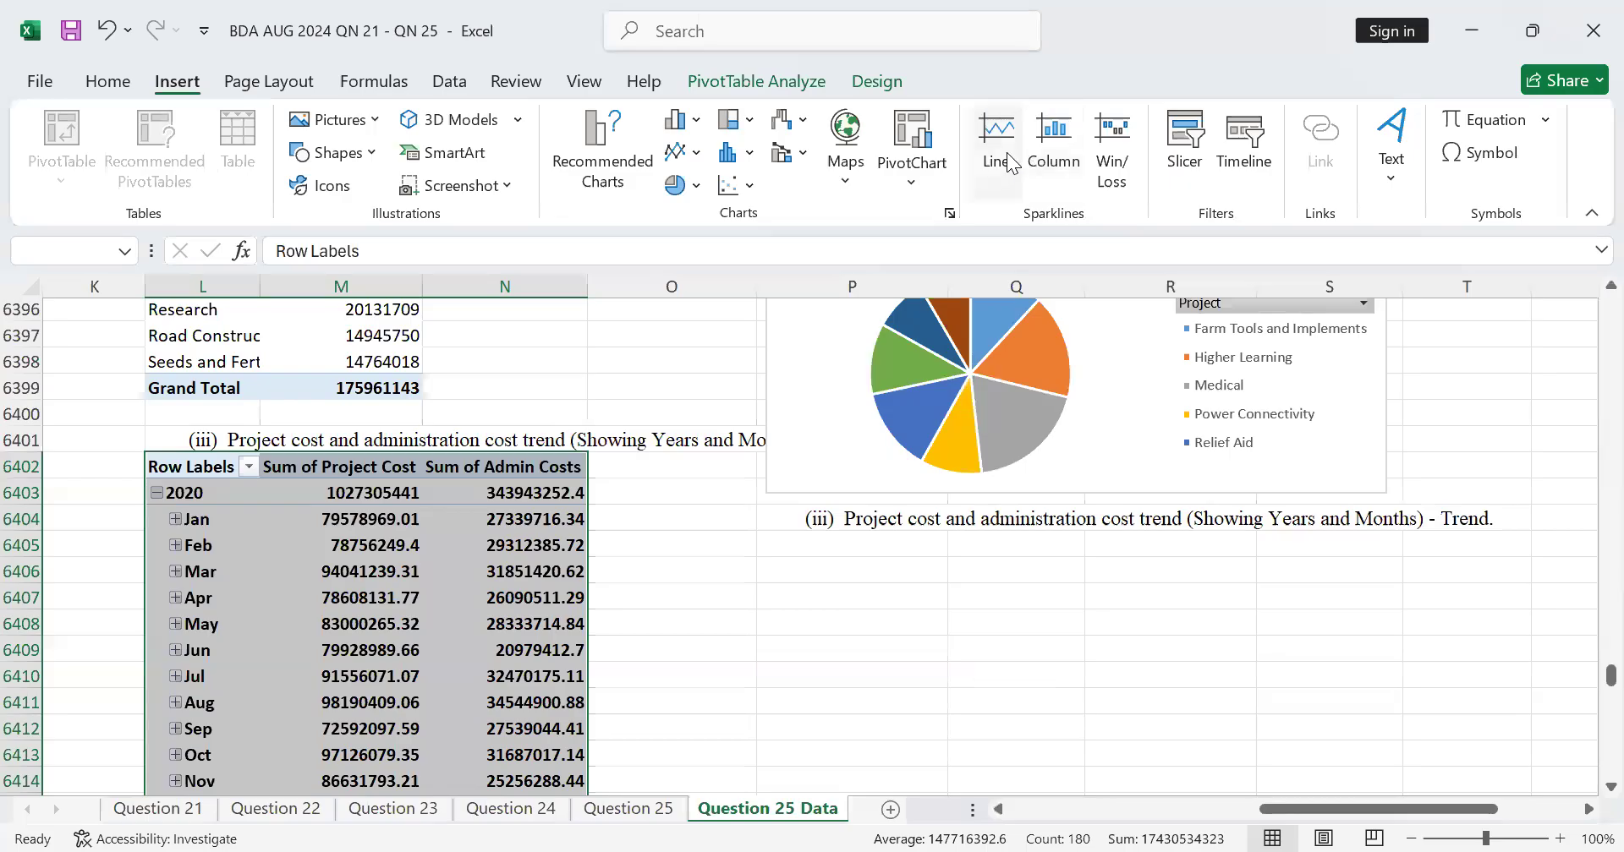
scroll(1037, 624, "down", 3)
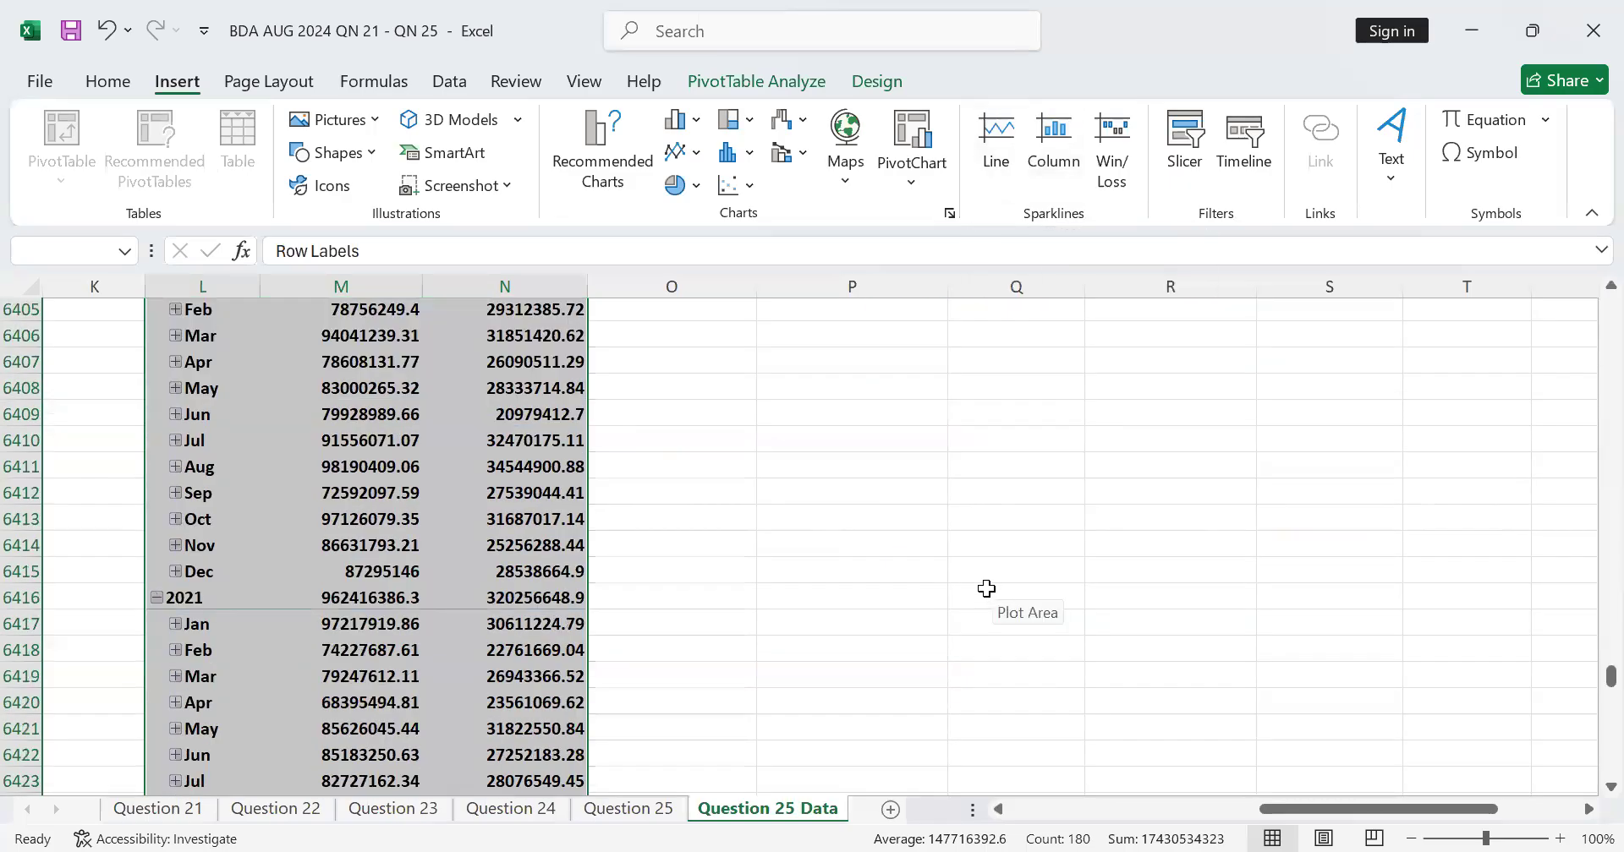
scroll(987, 580, "up", 2)
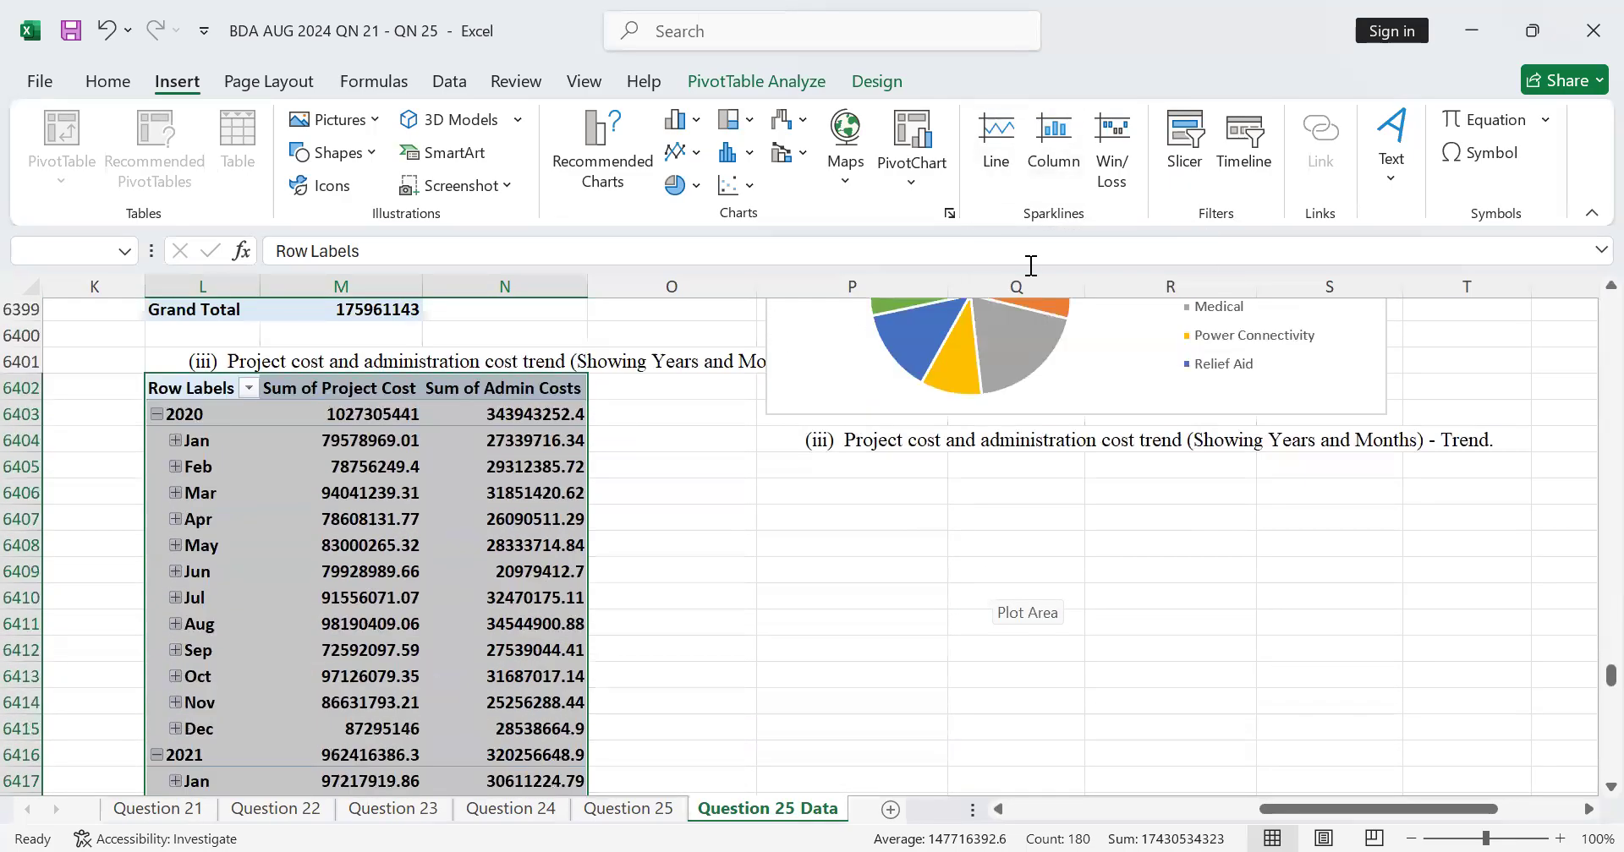
left_click(989, 163)
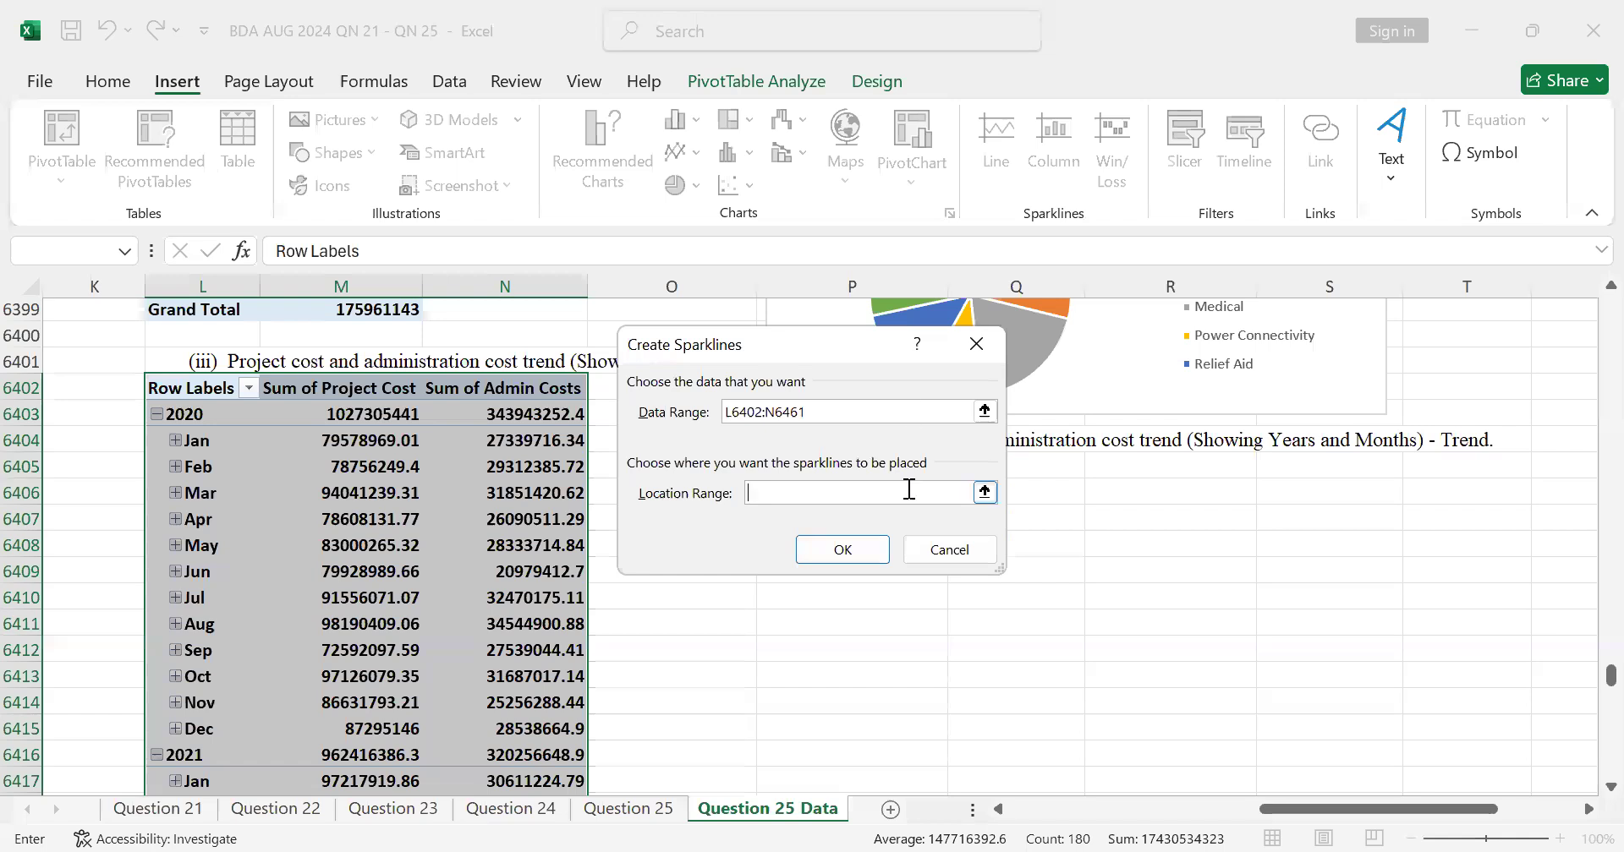
left_click(941, 561)
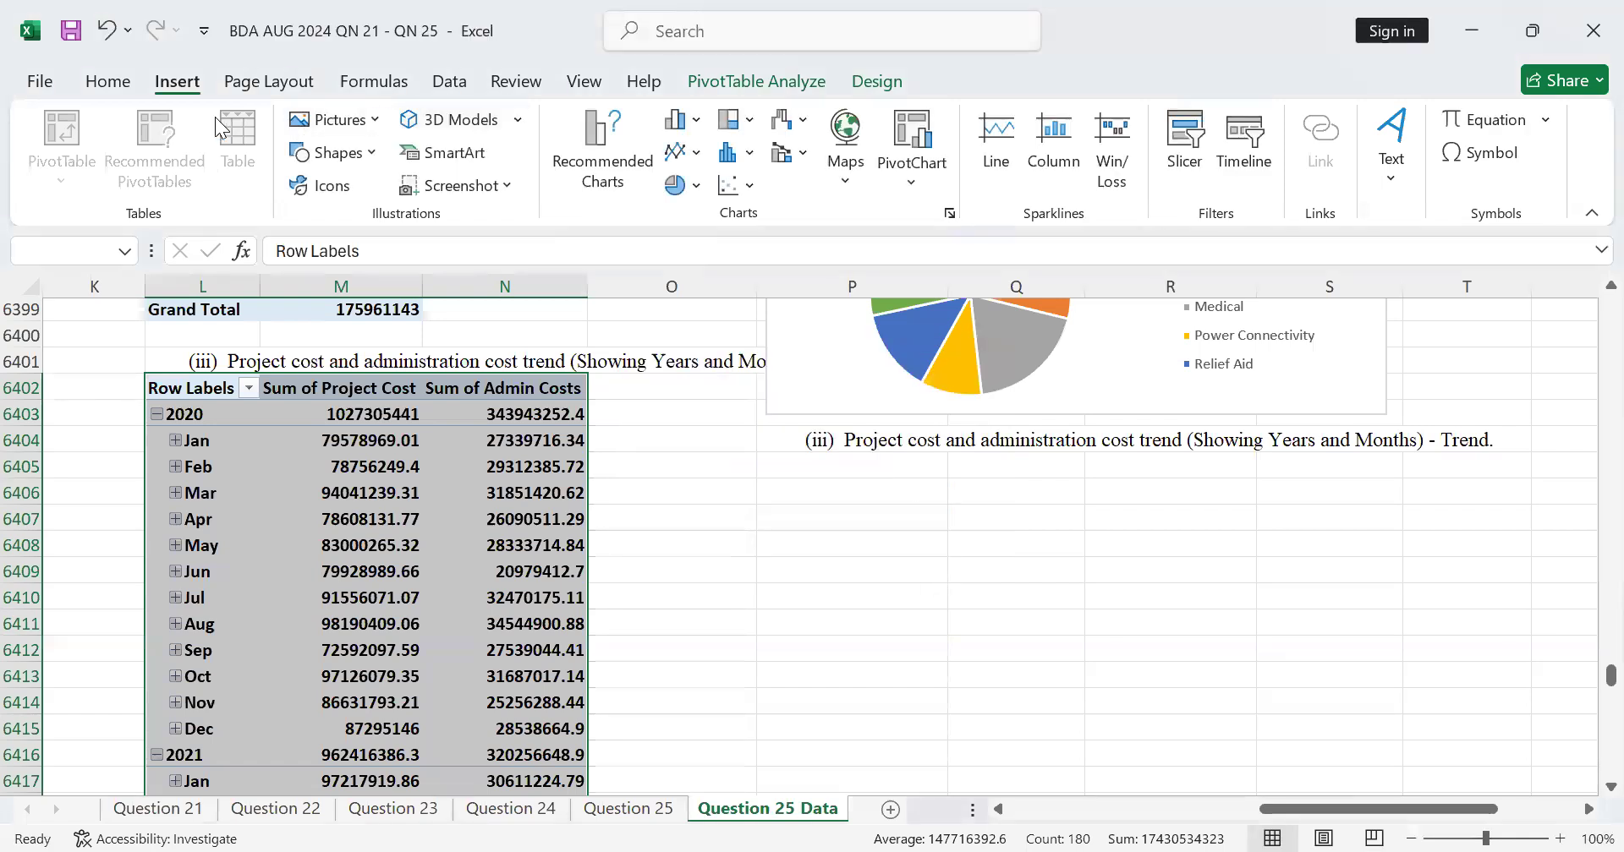
Insert a Line PivotChart from the selected project and administration cost PivotTable
left_click(909, 146)
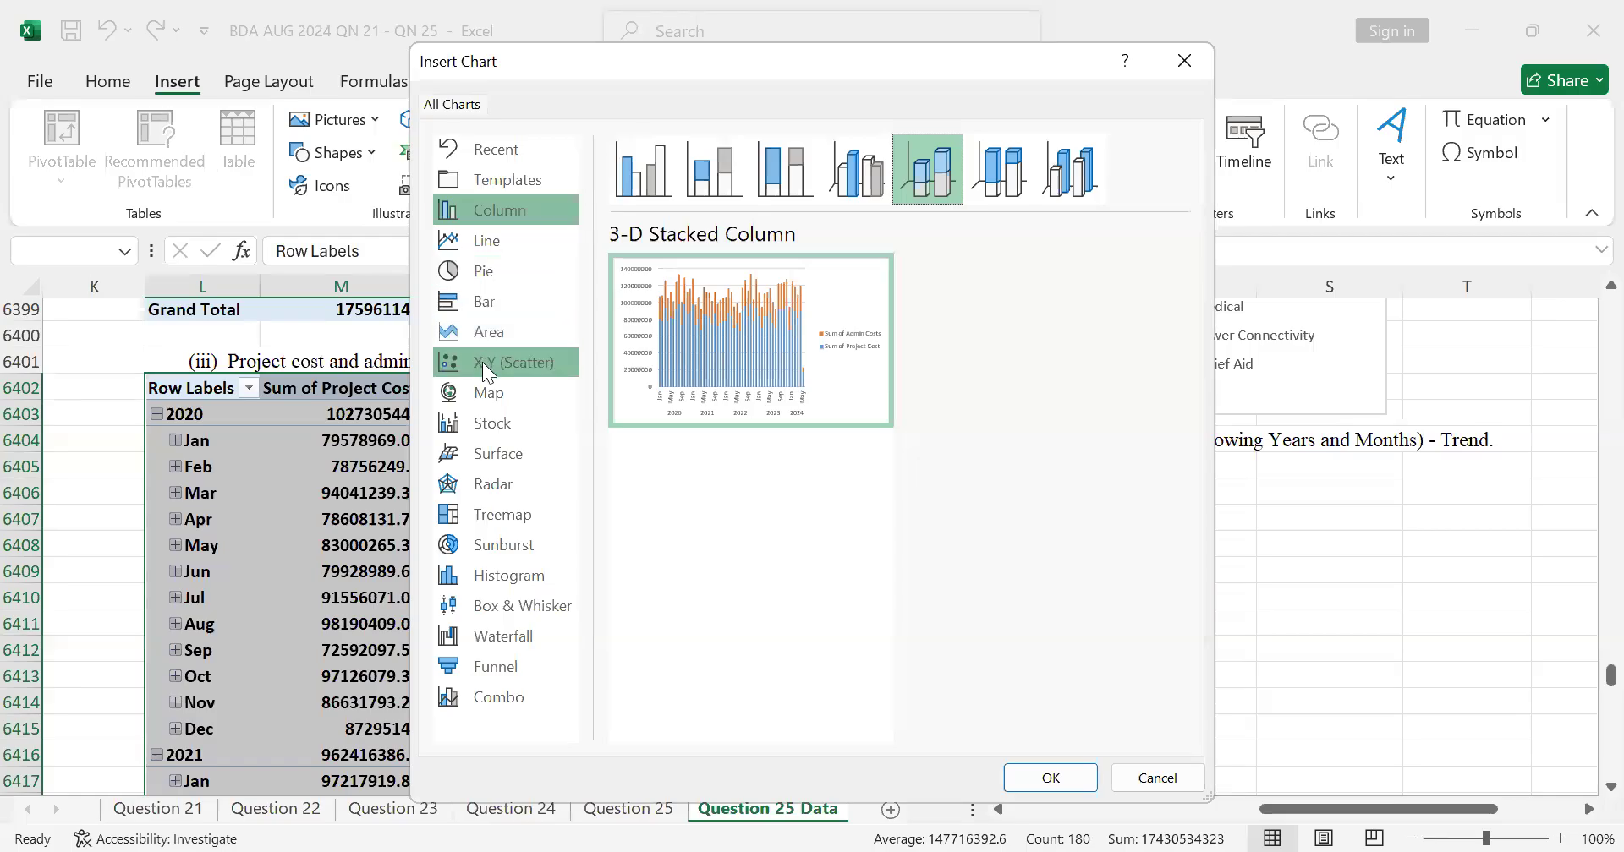
left_click(510, 241)
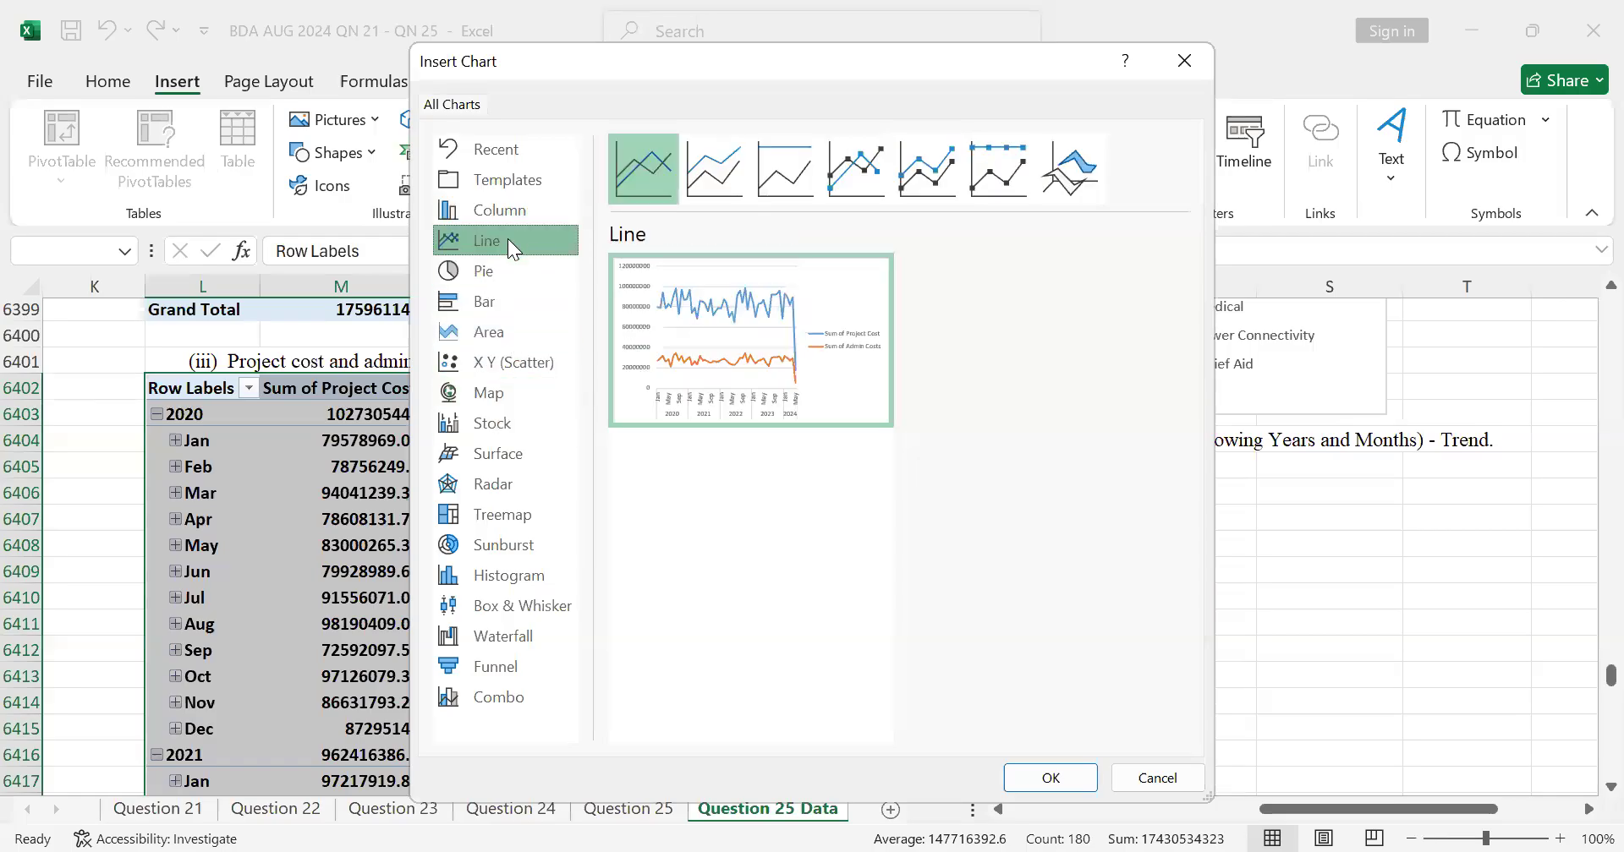
mouse_move(648, 277)
key("Return")
Place the line chart directly under the (c)(iii) Trend heading, with its edge aligned to the start of column P
left_click_drag(1201, 486, 1340, 495)
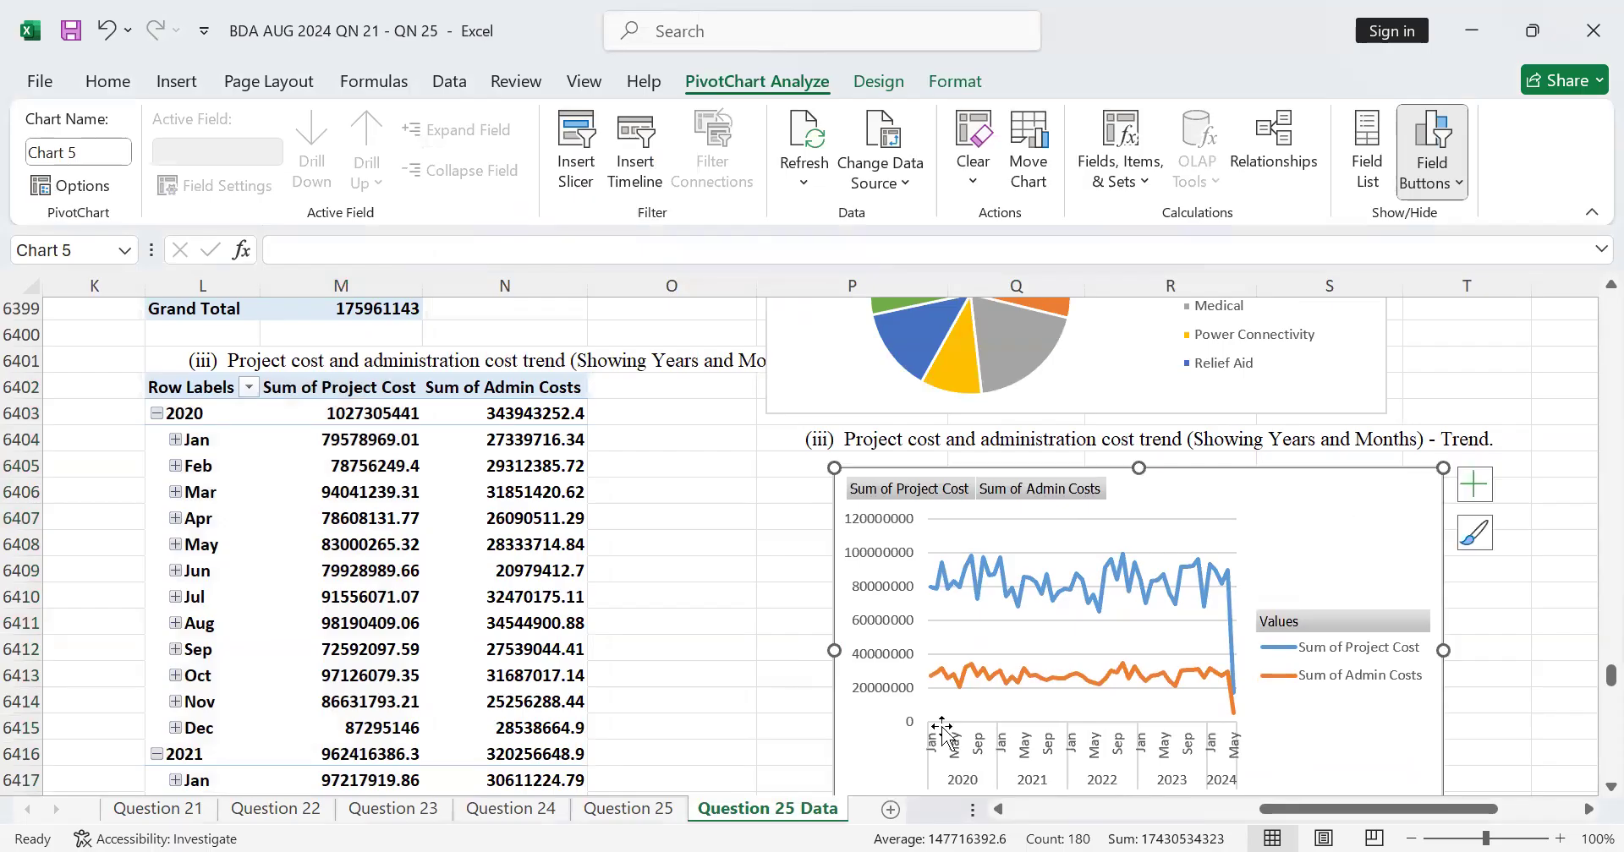
scroll(939, 719, "down", 11)
scroll(985, 658, "up", 5)
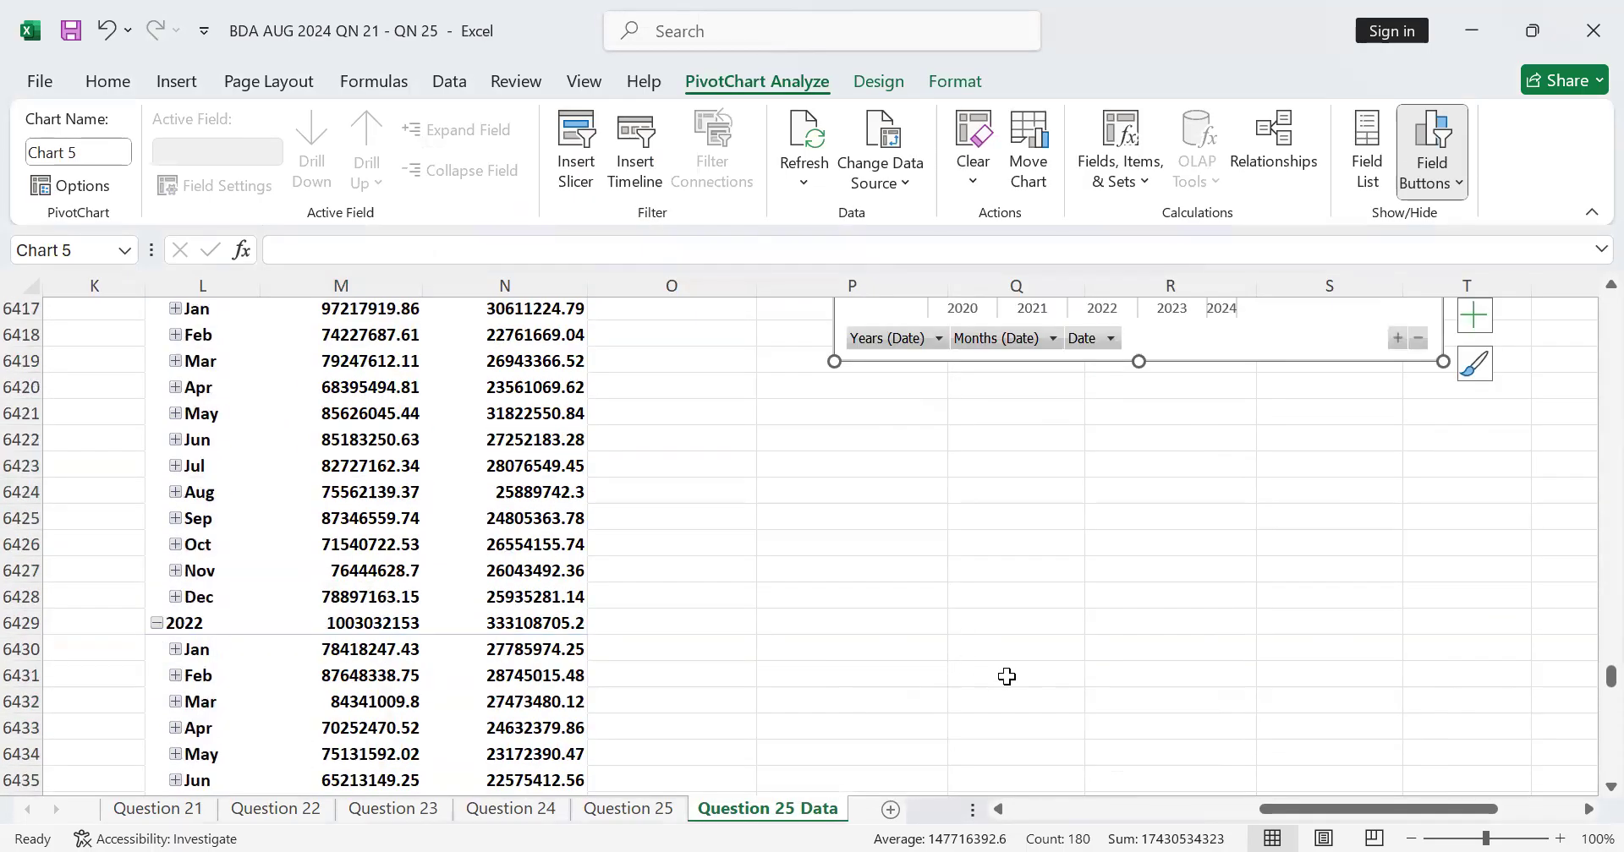
scroll(1015, 685, "up", 10)
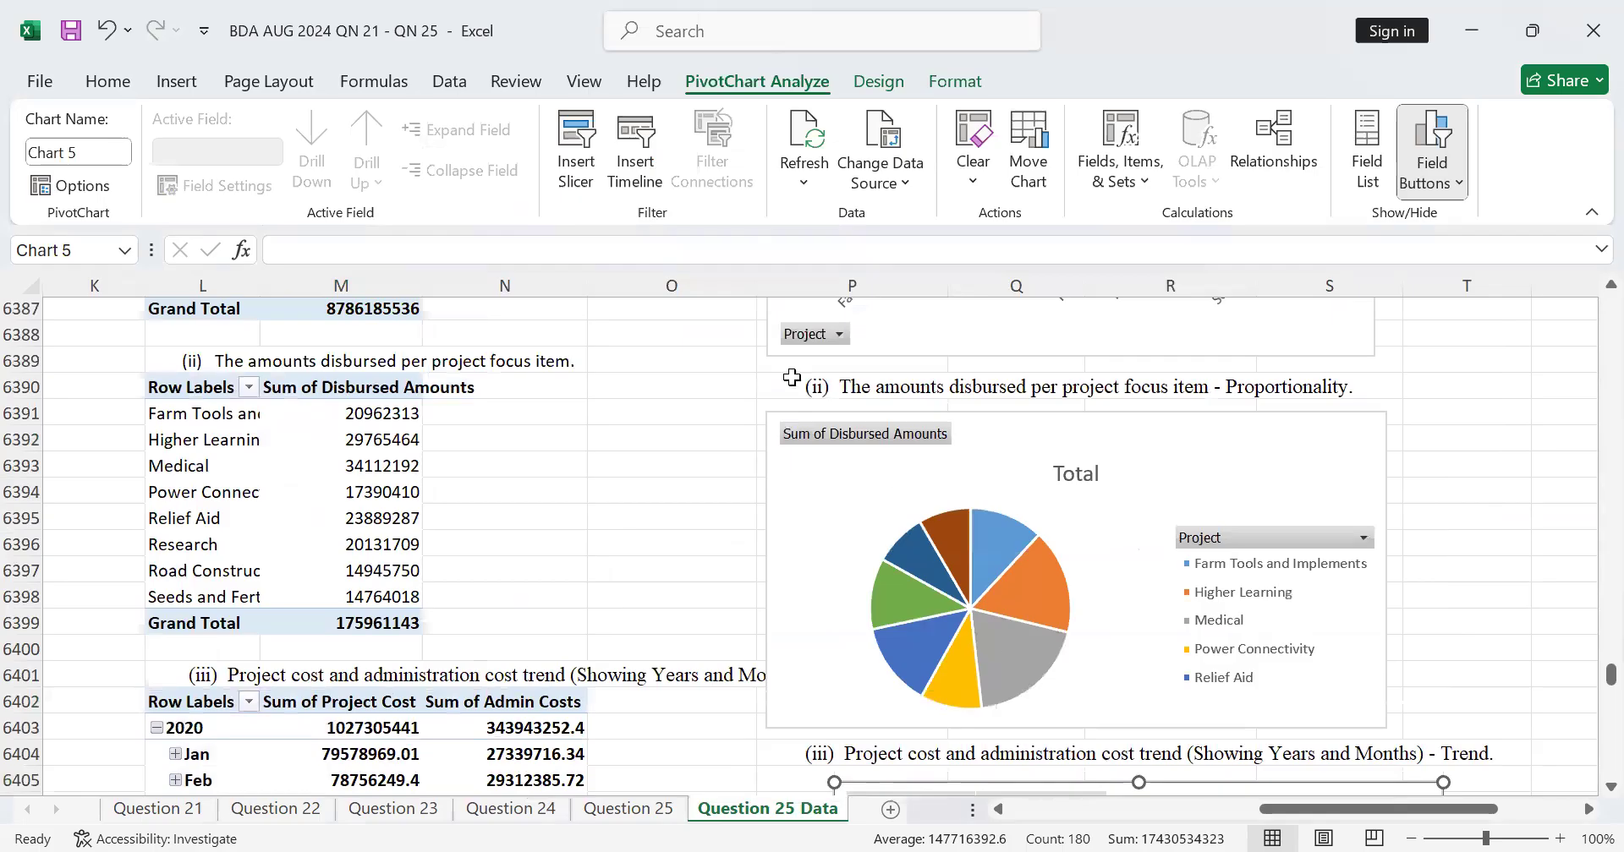
scroll(1196, 702, "down", 4)
left_click_drag(1341, 562, 1268, 515)
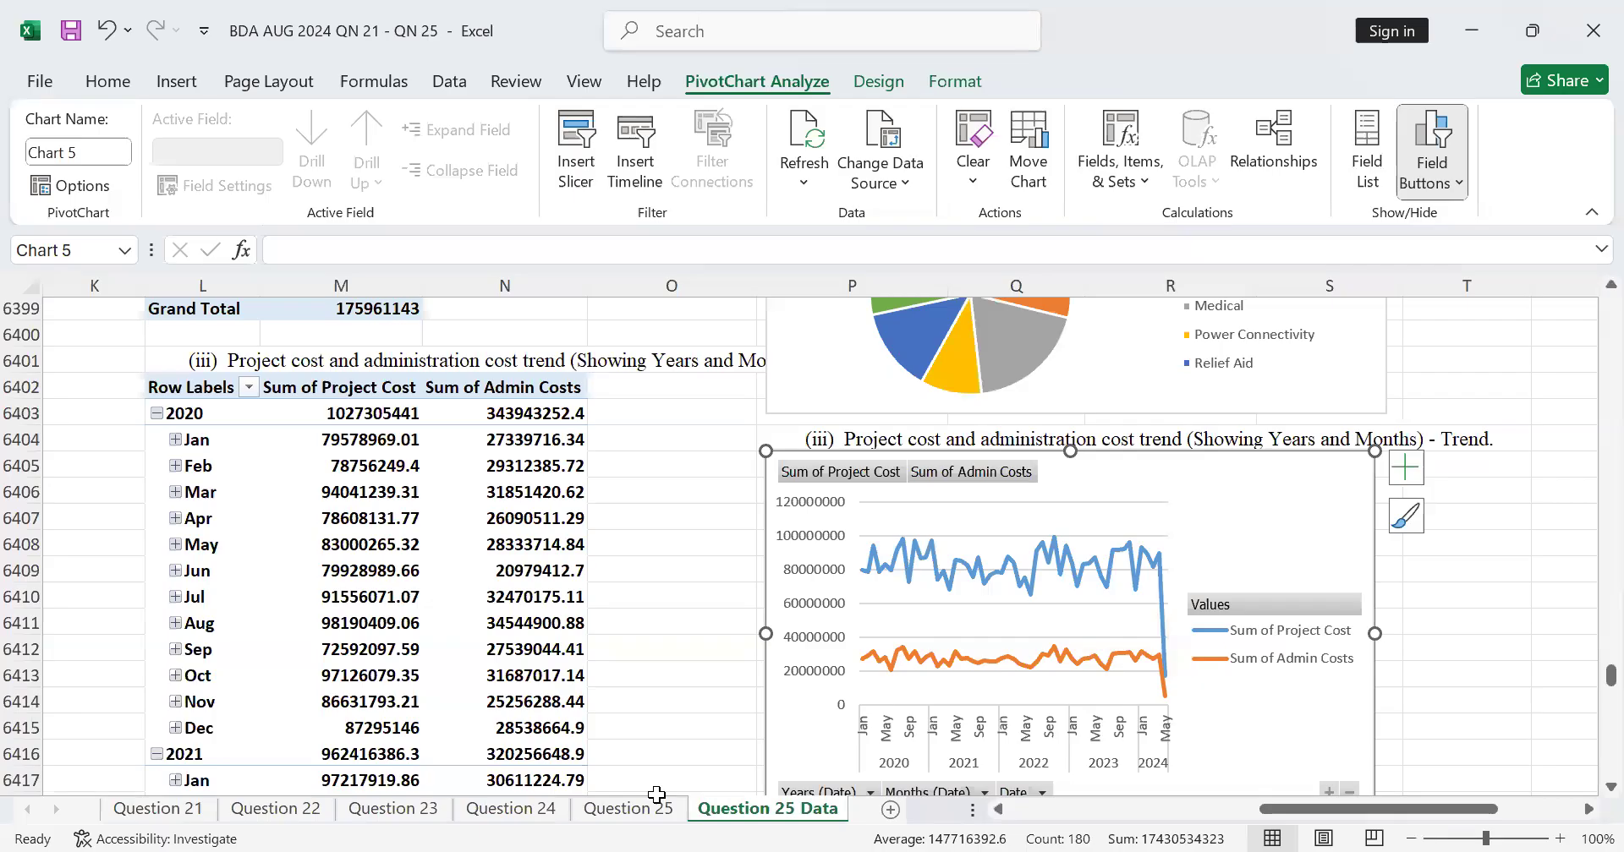
Review the cash flow statement requirement in Question 21 and the loan terms and requirements in Question 22
left_click(177, 810)
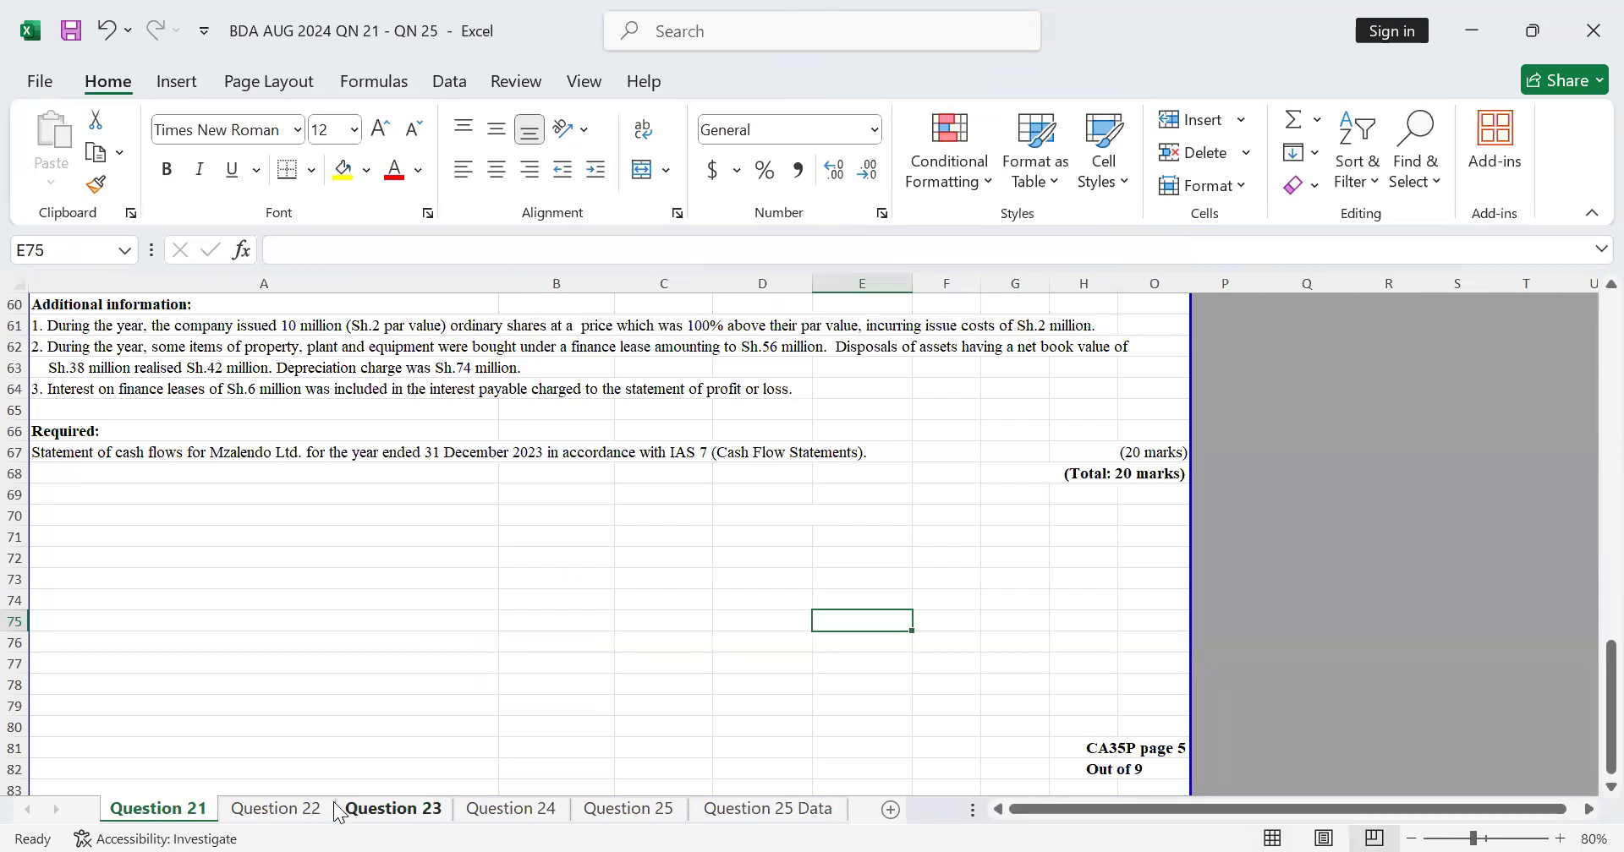
scroll(273, 636, "up", 1)
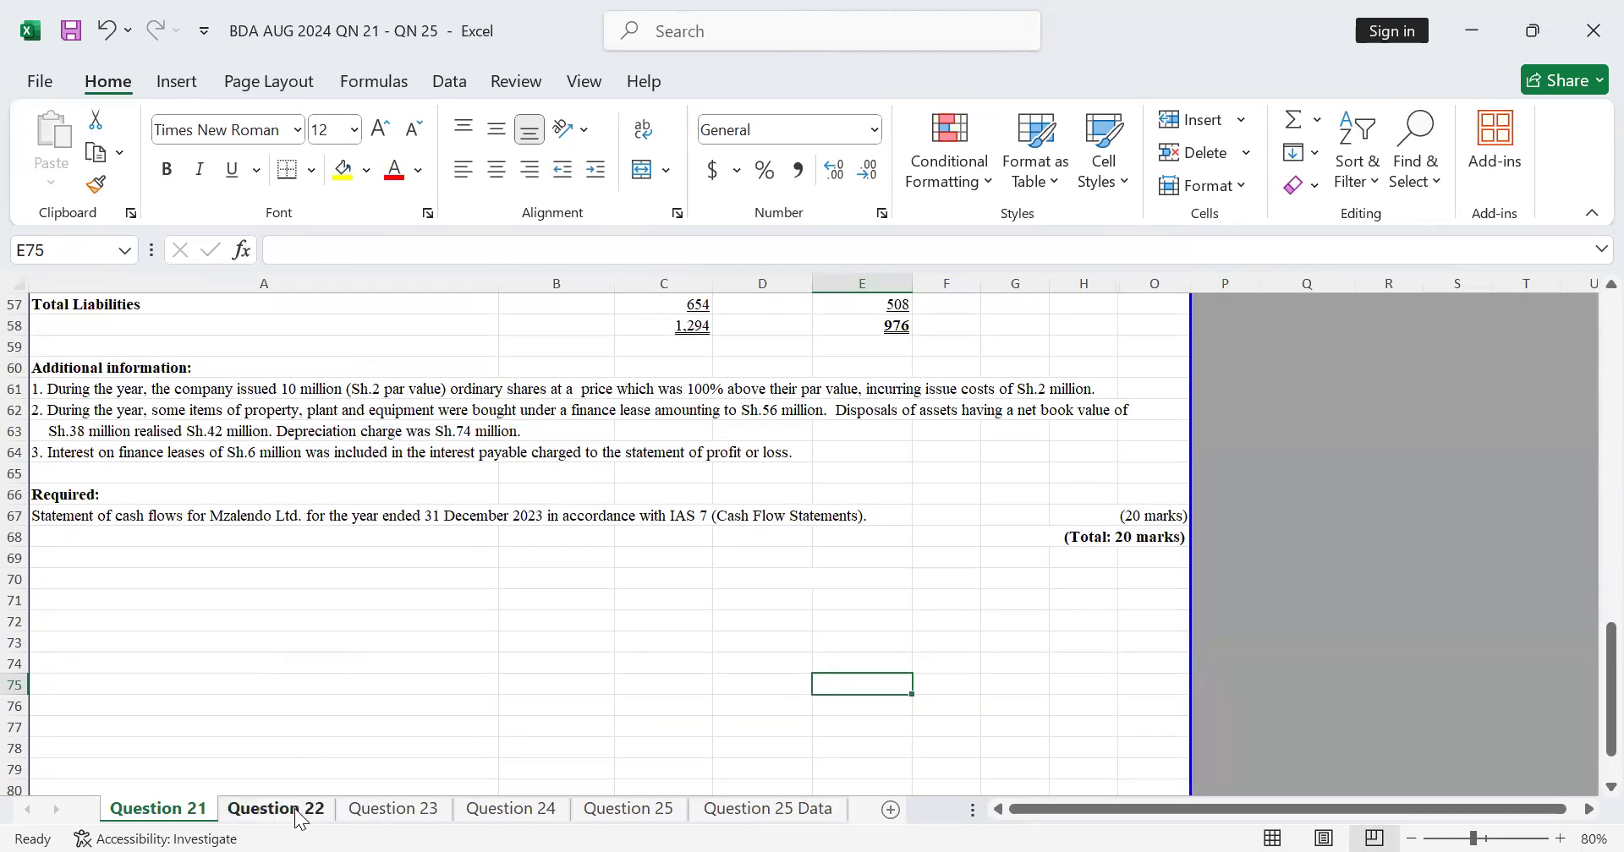
left_click(300, 810)
scroll(288, 770, "up", 5)
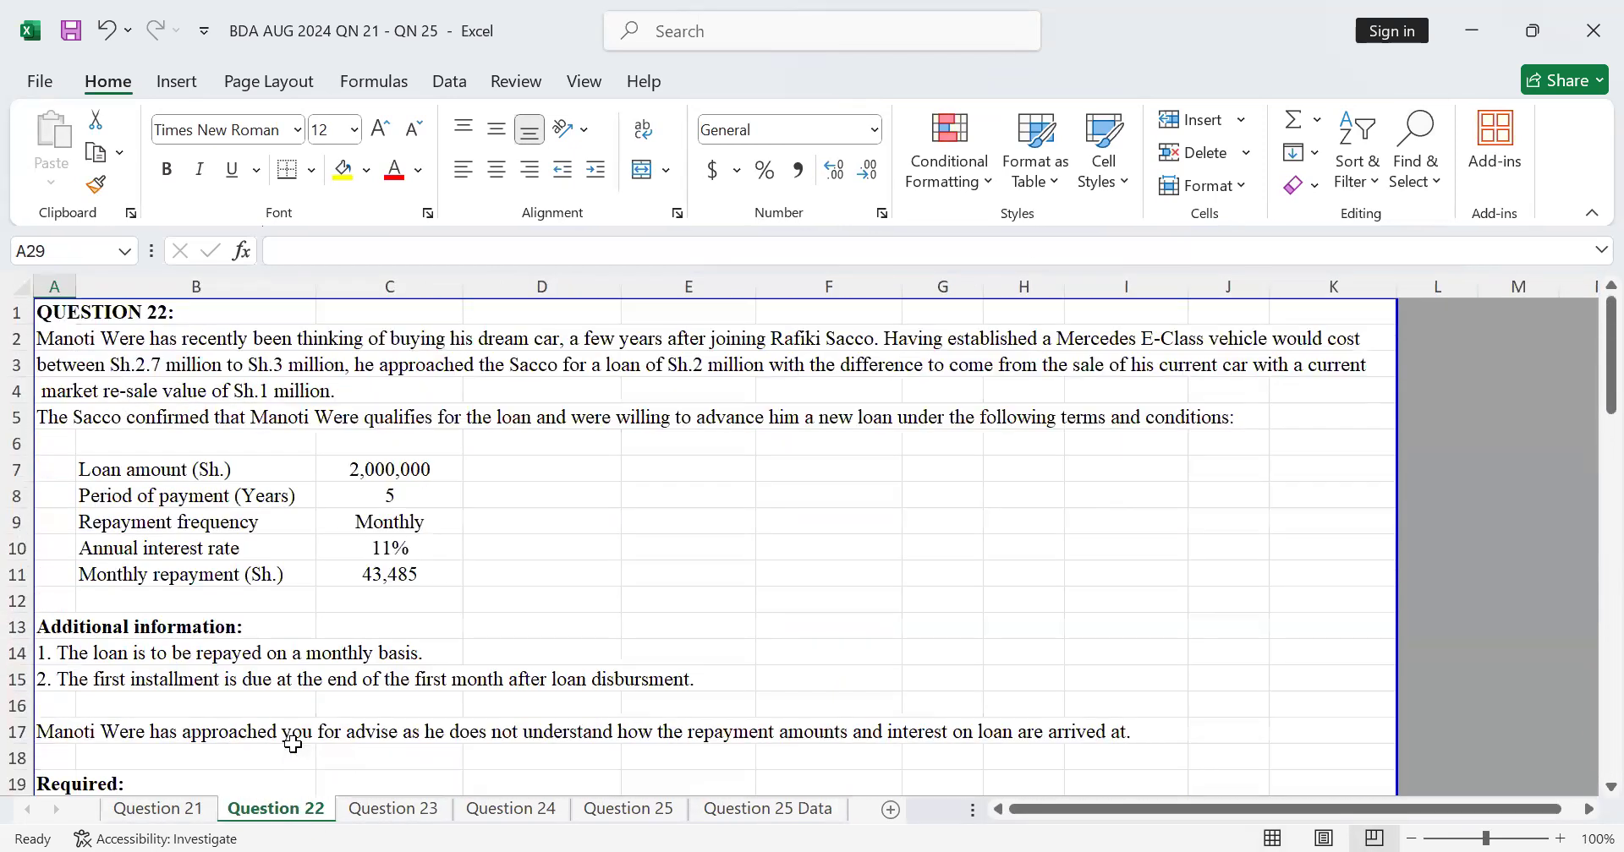
scroll(293, 744, "down", 3)
scroll(293, 744, "down", 1)
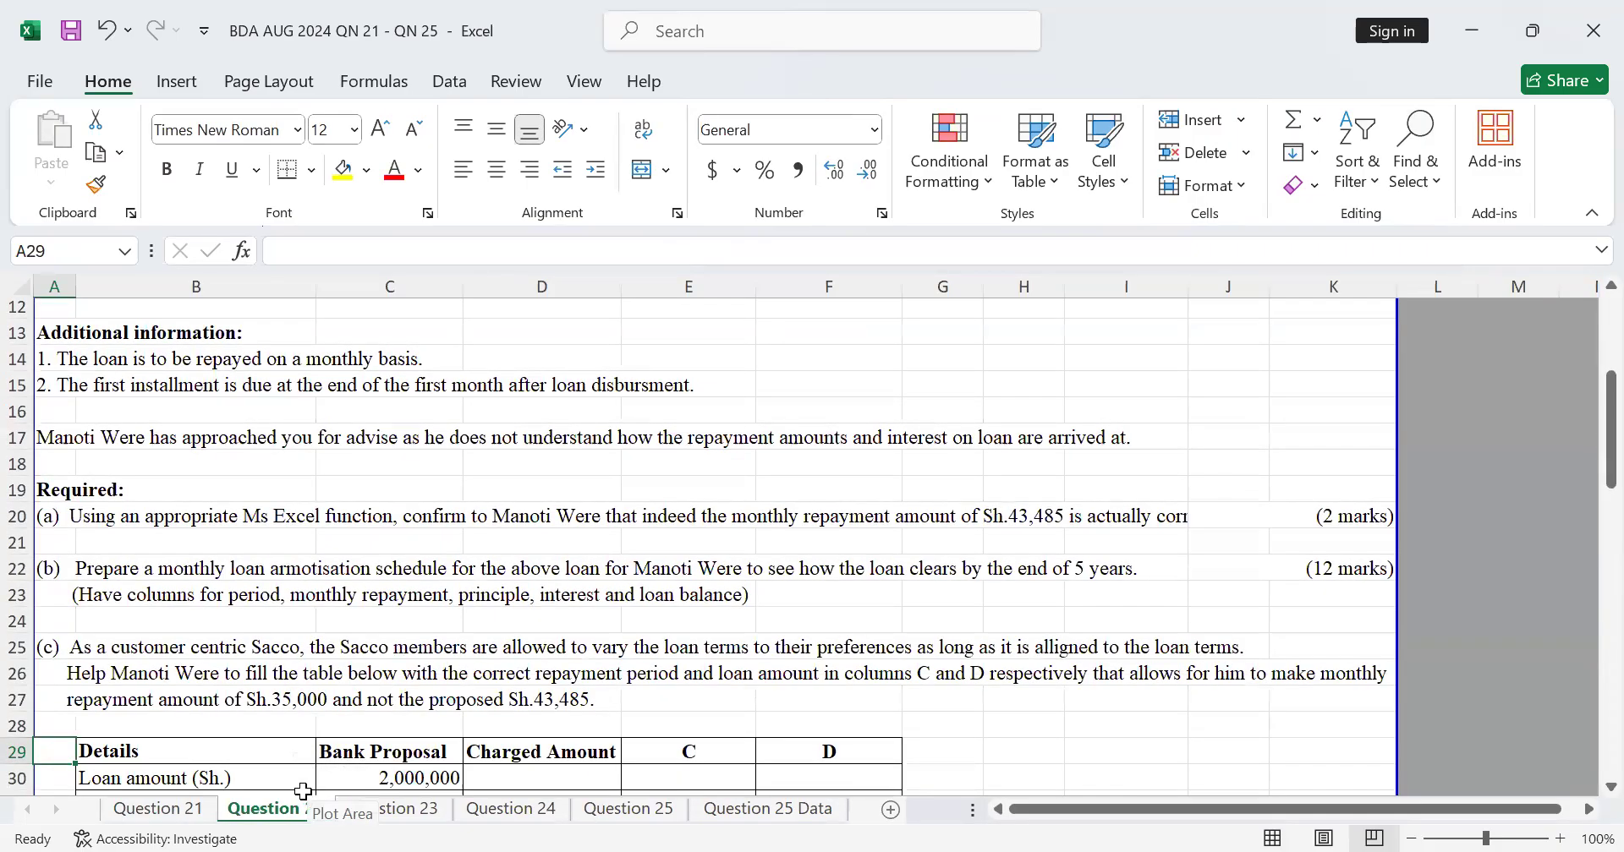
Look over the Question 23 flexible budget and Question 24 audit planning sheets, and return to the Question 21 financial statements
left_click(429, 817)
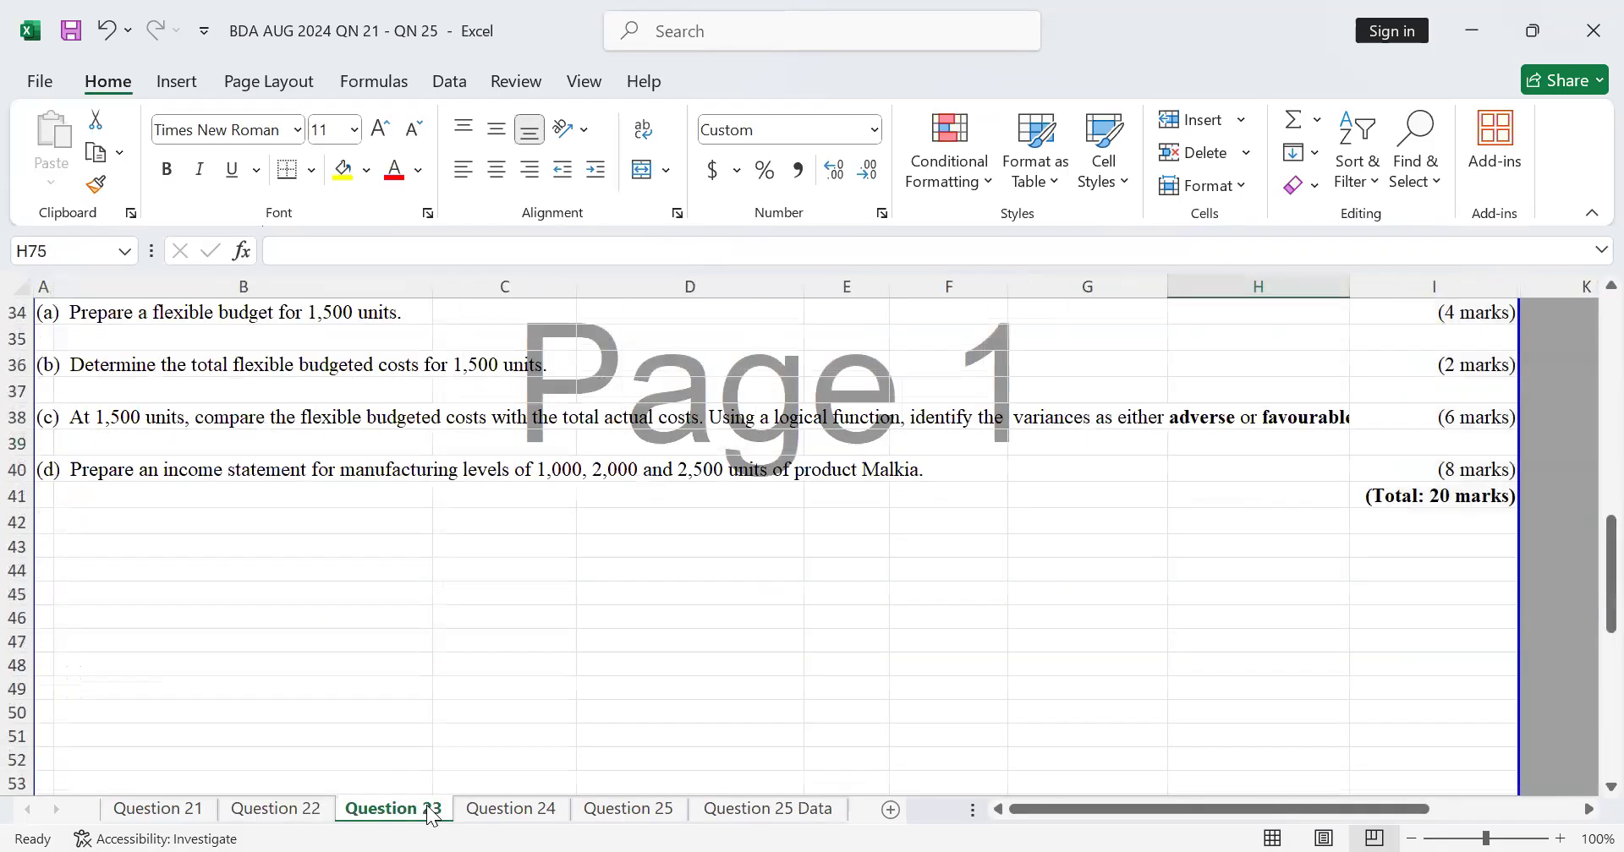
left_click(489, 813)
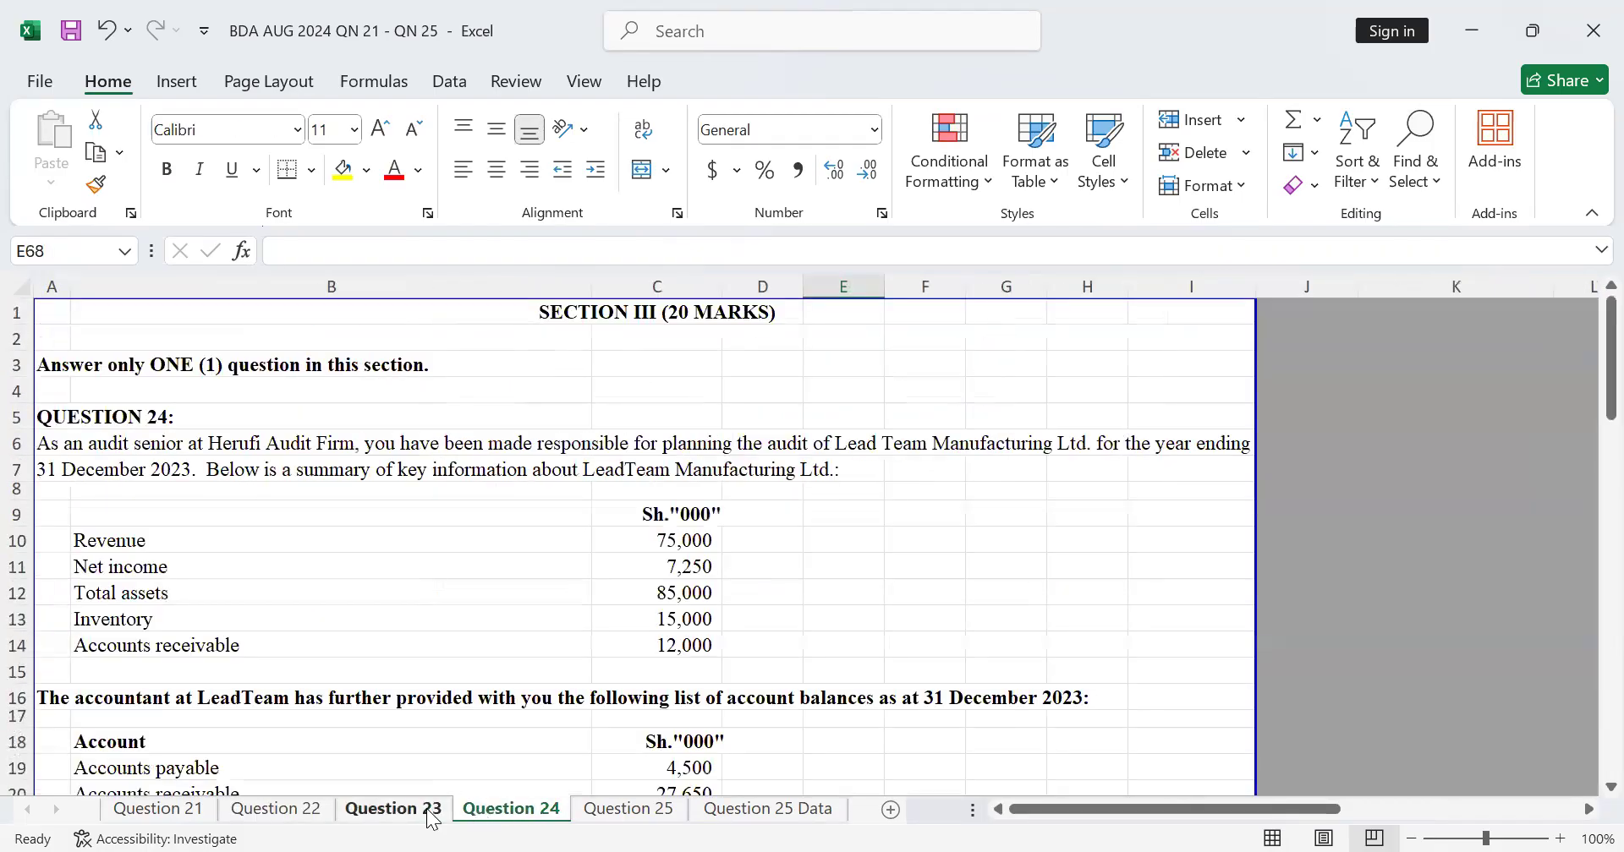
left_click(425, 813)
left_click(518, 817)
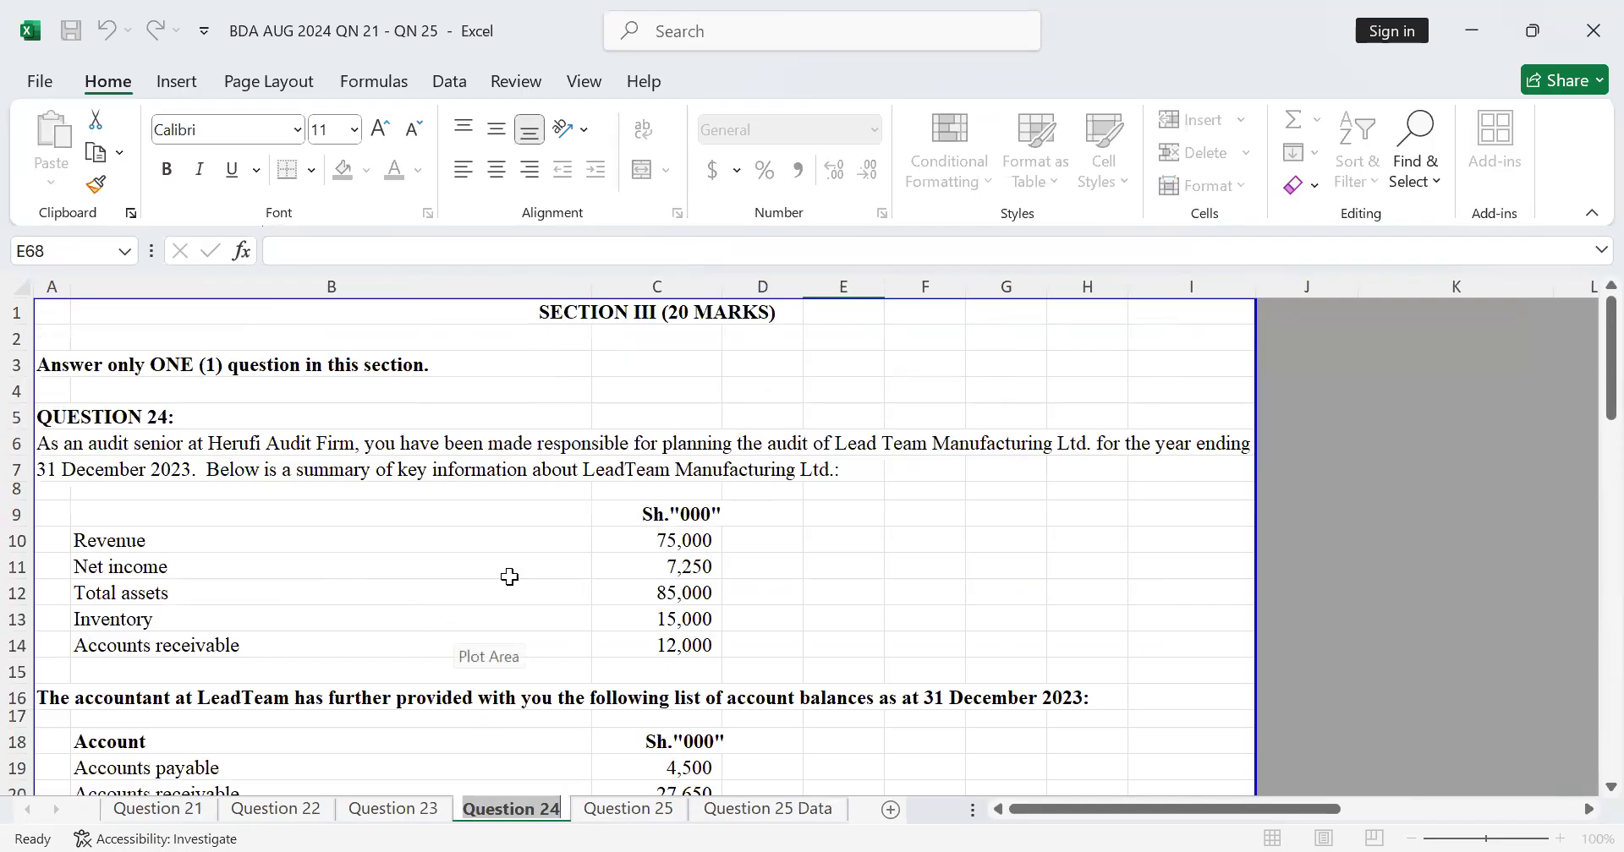
left_click(396, 815)
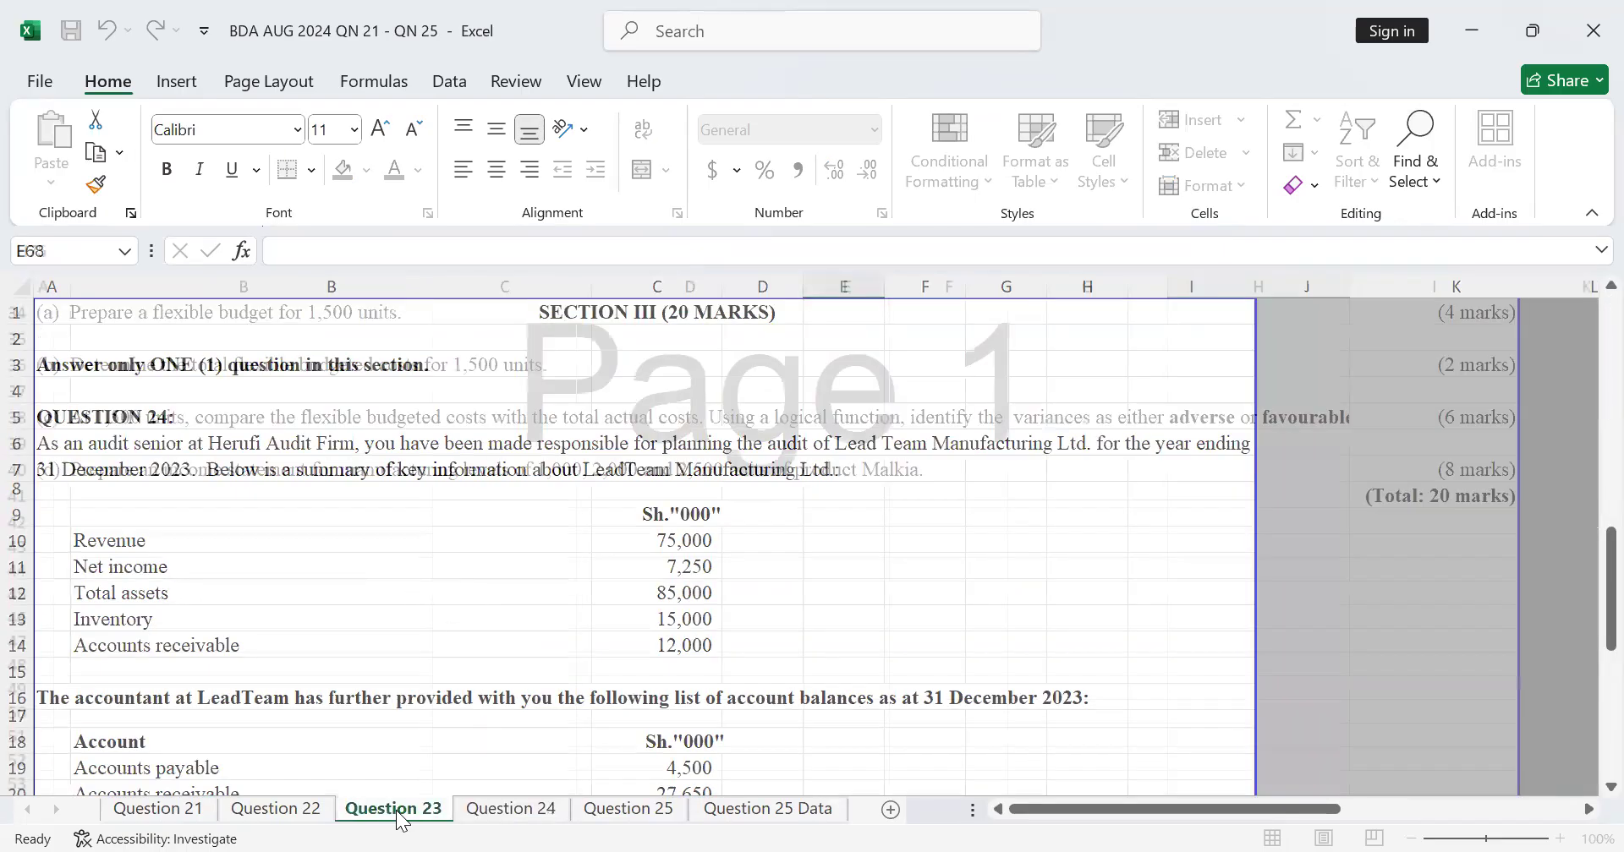
scroll(362, 656, "up", 8)
key("ctrl+Page_Up")
key("ctrl+Page_Up")
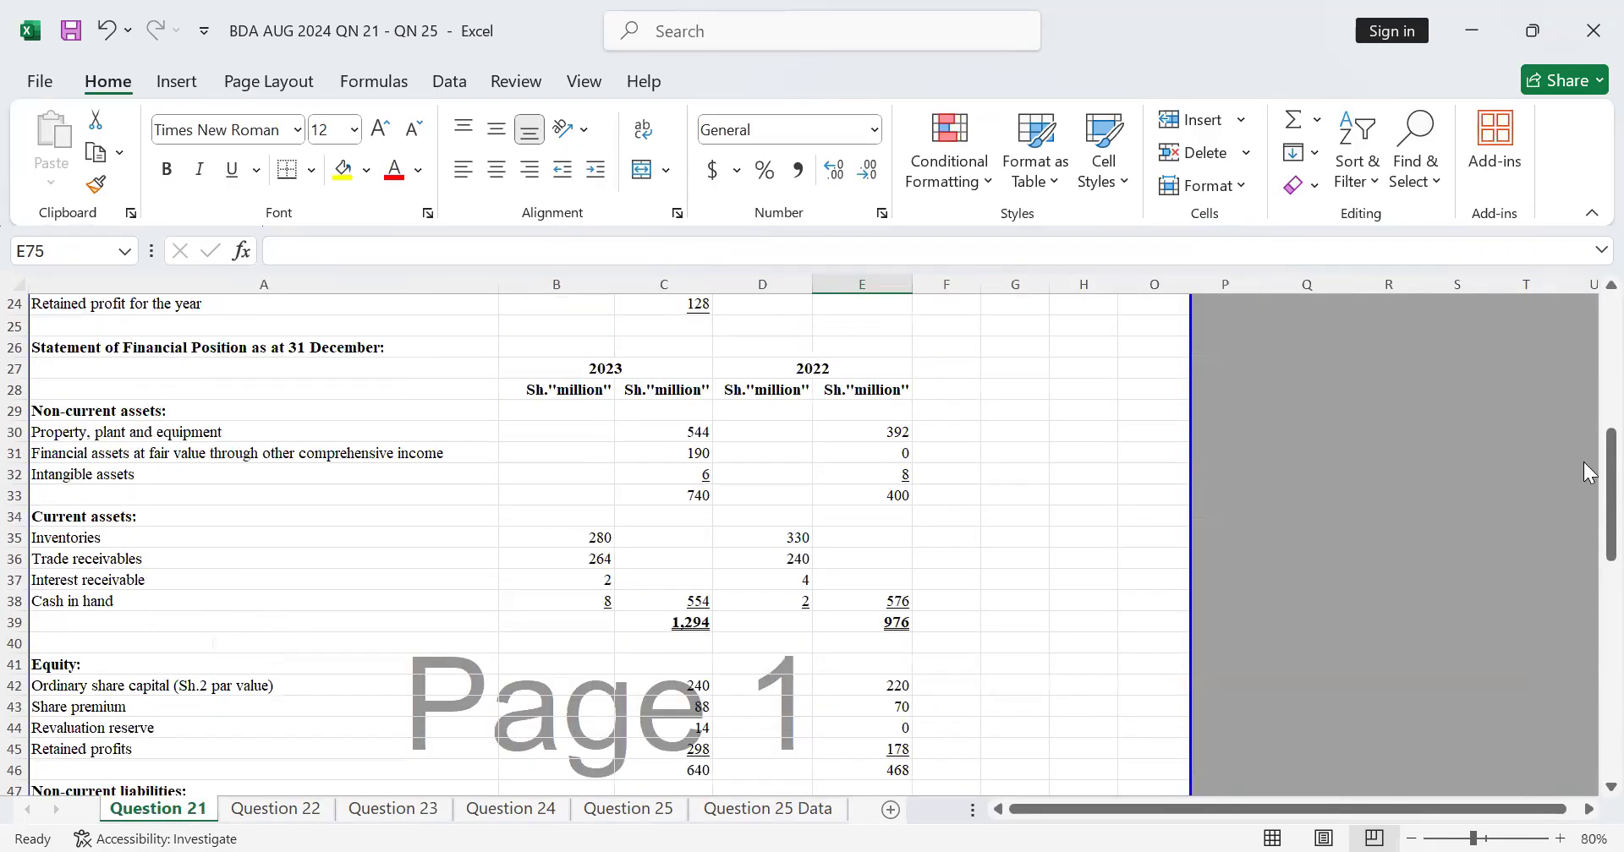
Review the statement of profit or loss and the statement of financial position in Question 21
scroll(1588, 381, "up", 8)
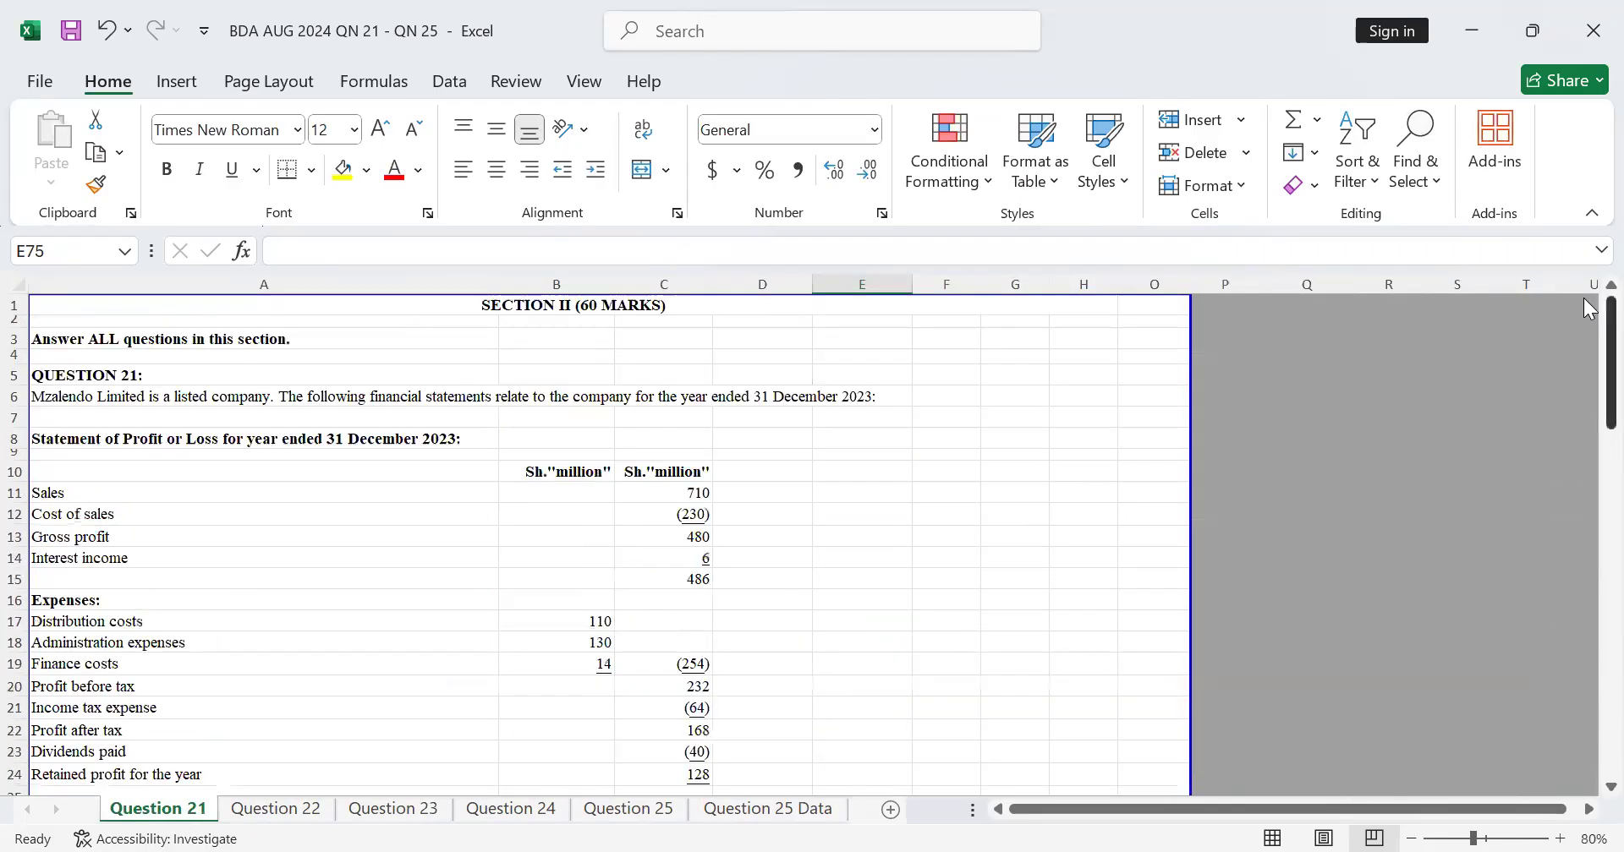
scroll(137, 362, "down", 7)
scroll(152, 384, "up", 7)
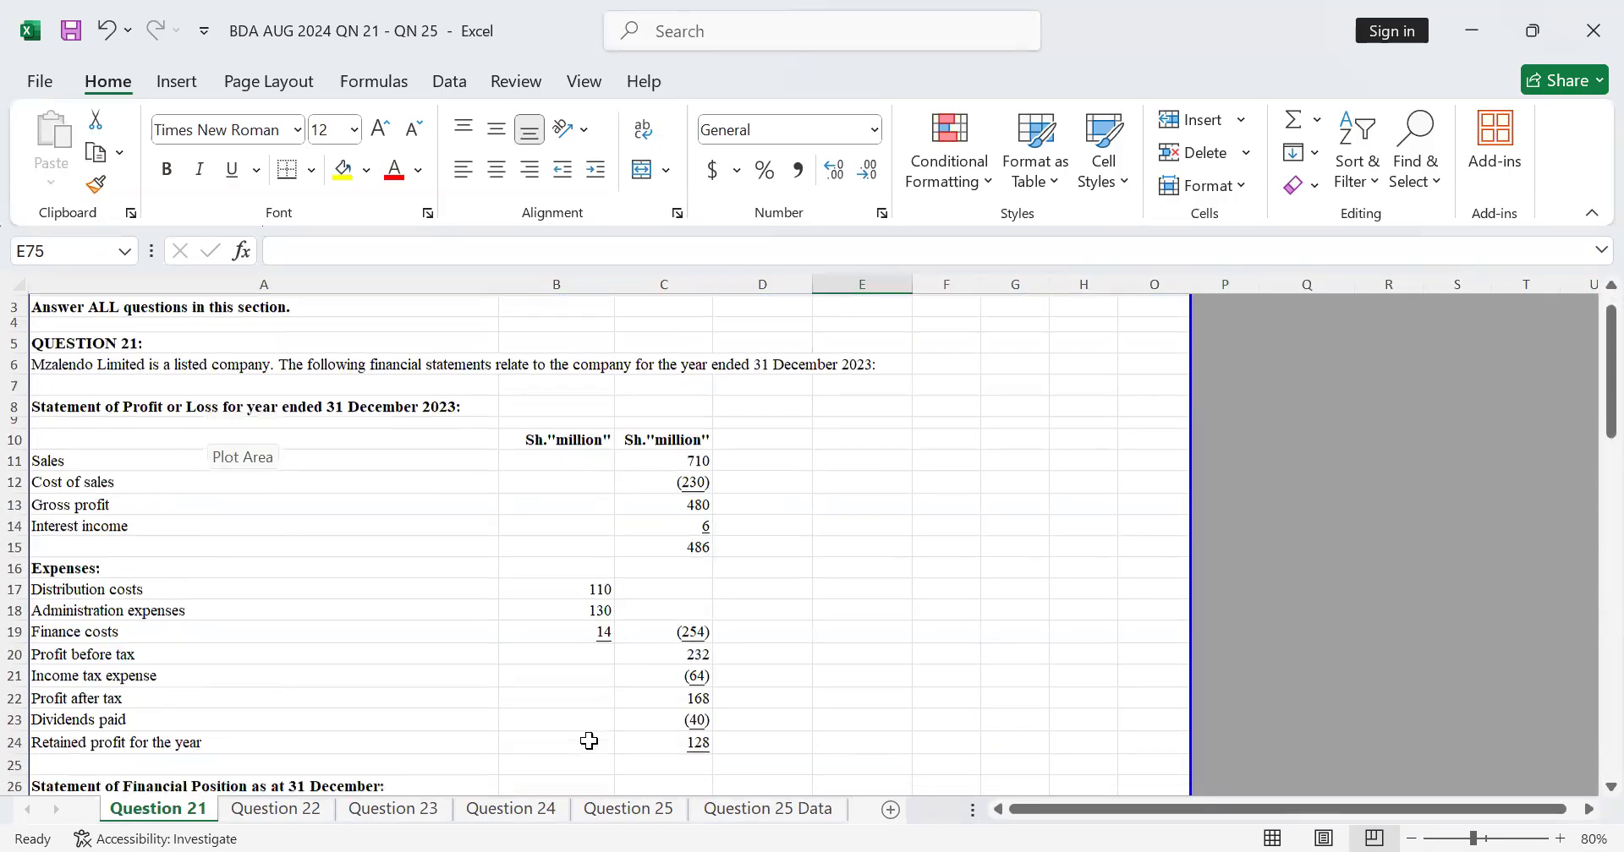
scroll(589, 741, "down", 4)
Look over the Question 22 loan requirements and the Question 23 additional information and flexible budget requirements
left_click(279, 810)
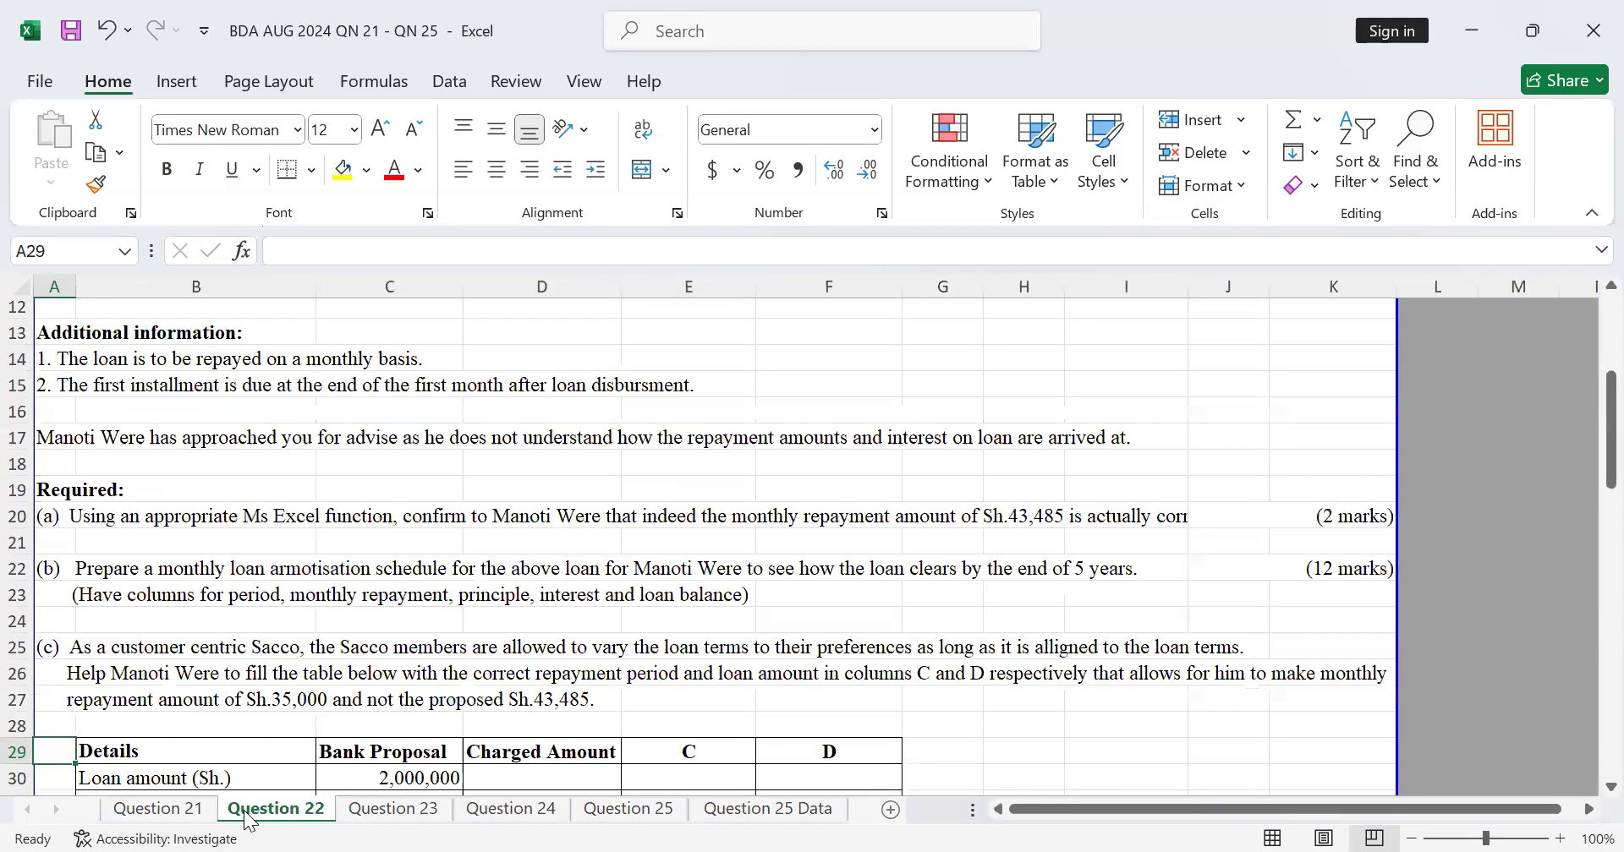
left_click(417, 810)
scroll(384, 663, "down", 5)
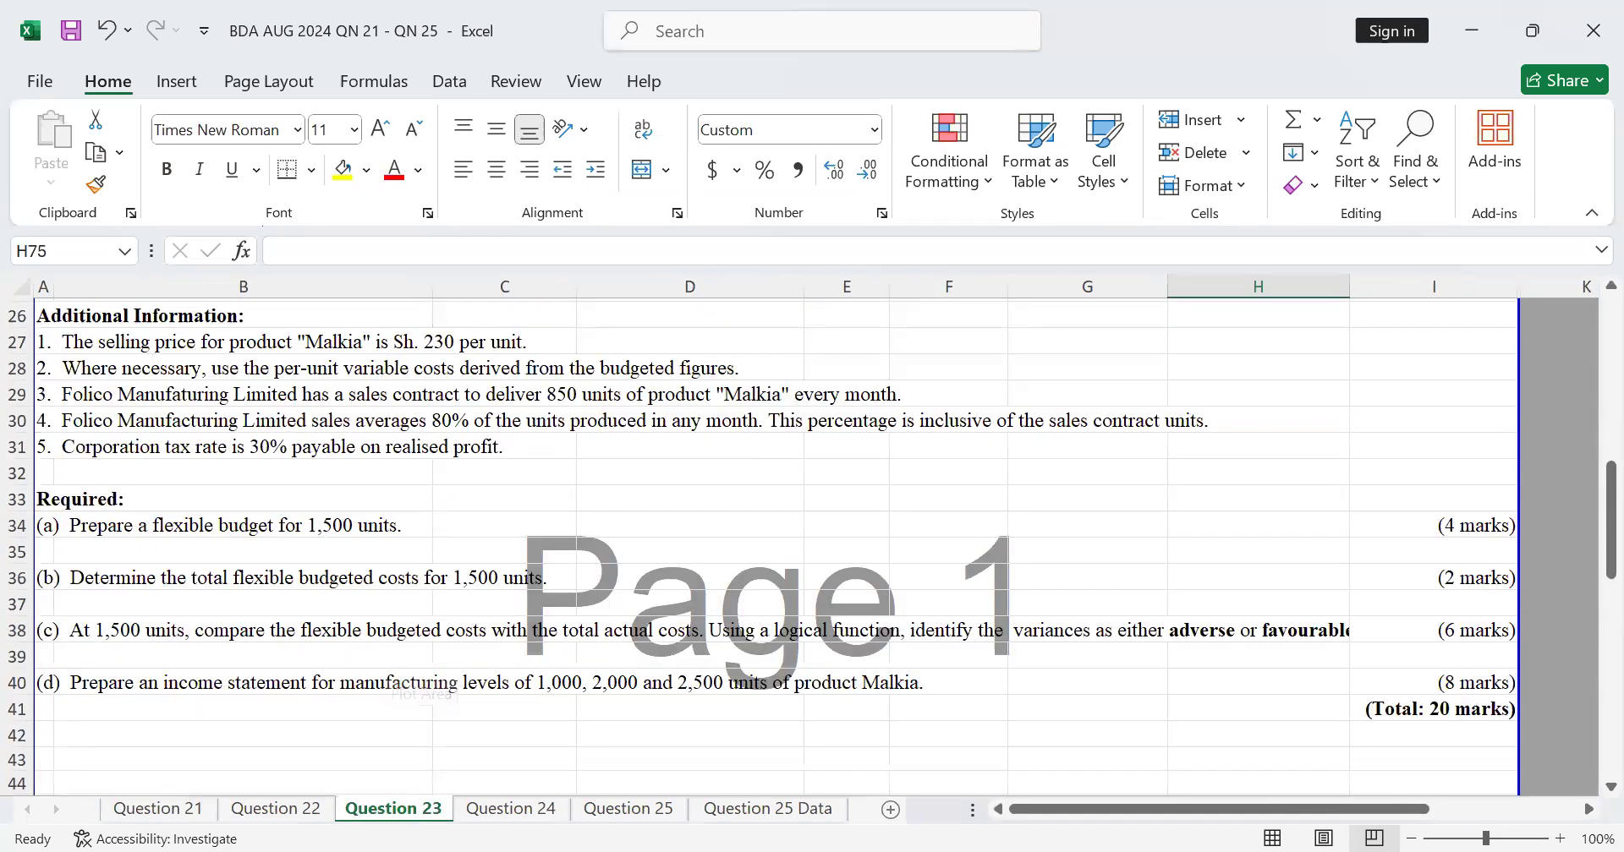
Read through the Question 24 audit planning data and requirements, and check the Question 25 visualisation requirements
left_click(551, 810)
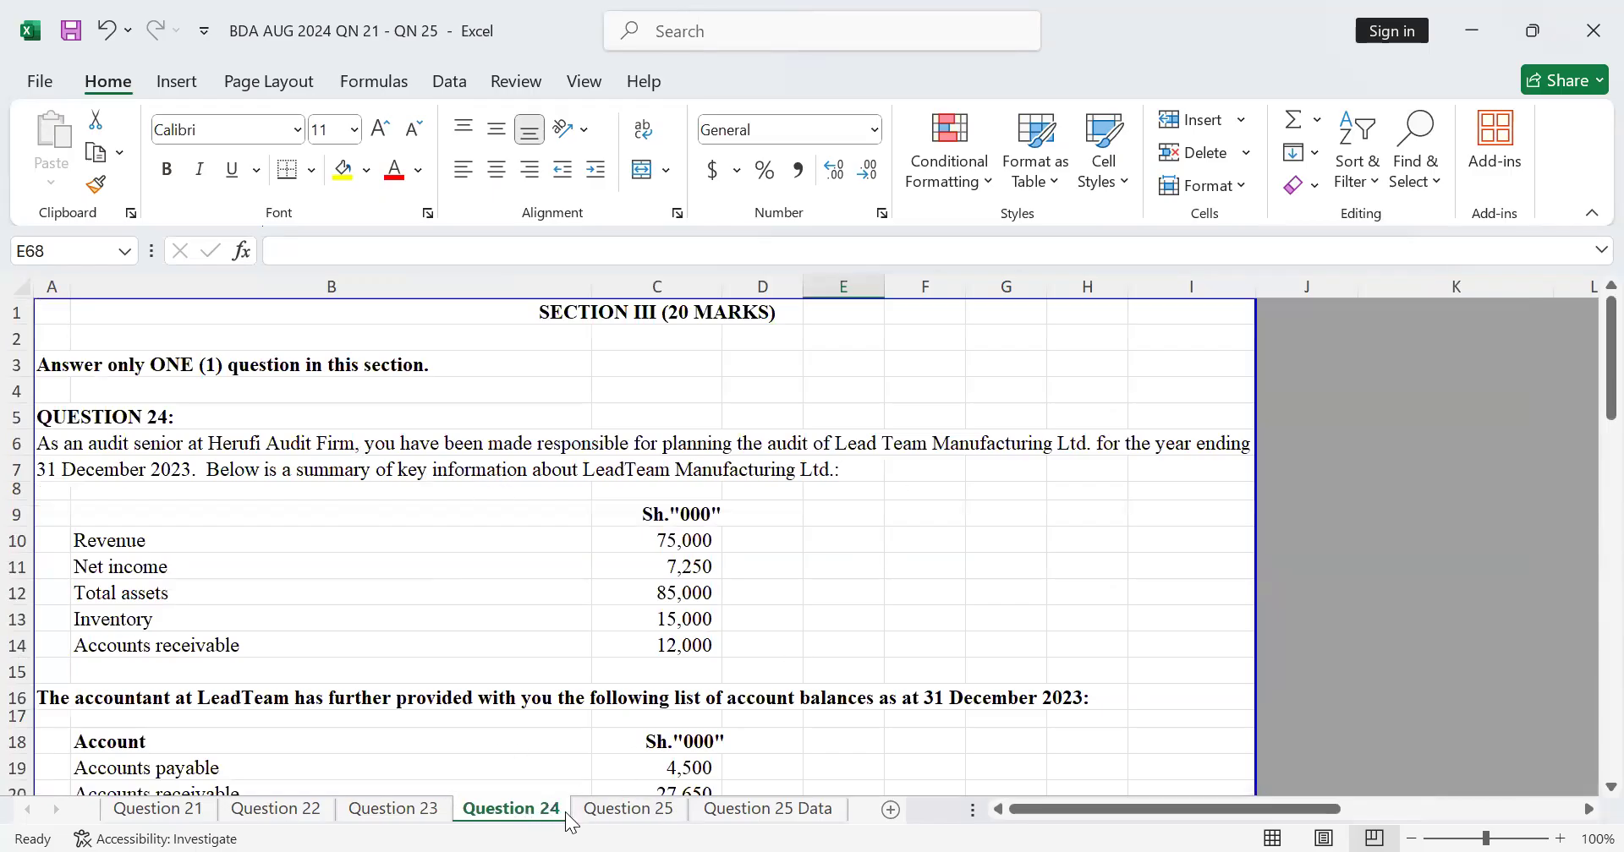
scroll(460, 454, "down", 10)
scroll(460, 454, "up", 10)
scroll(1583, 351, "down", 17)
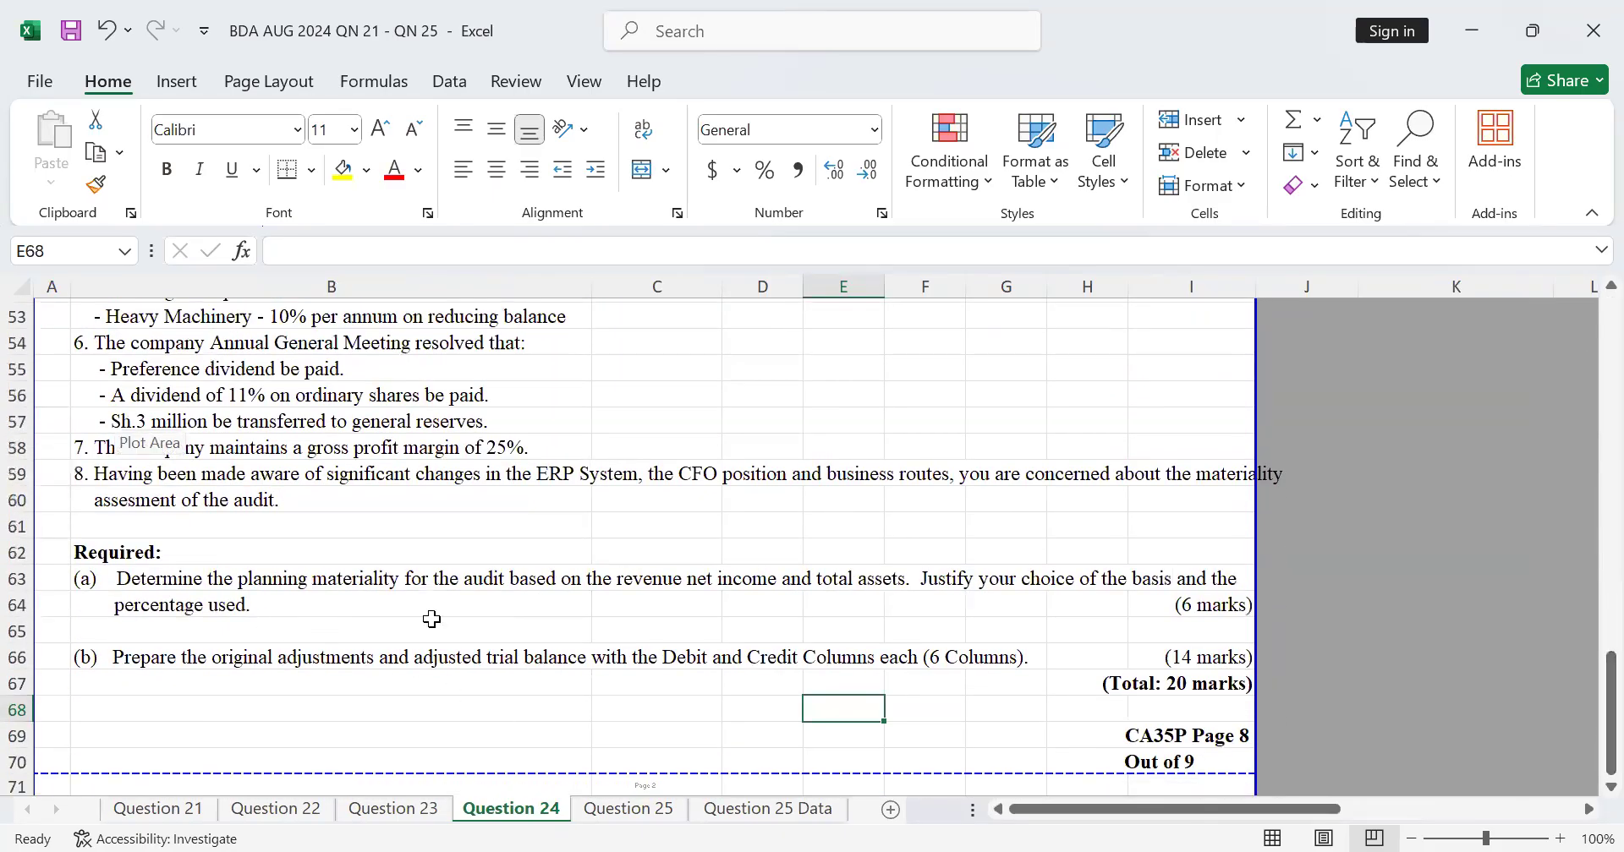
left_click(628, 810)
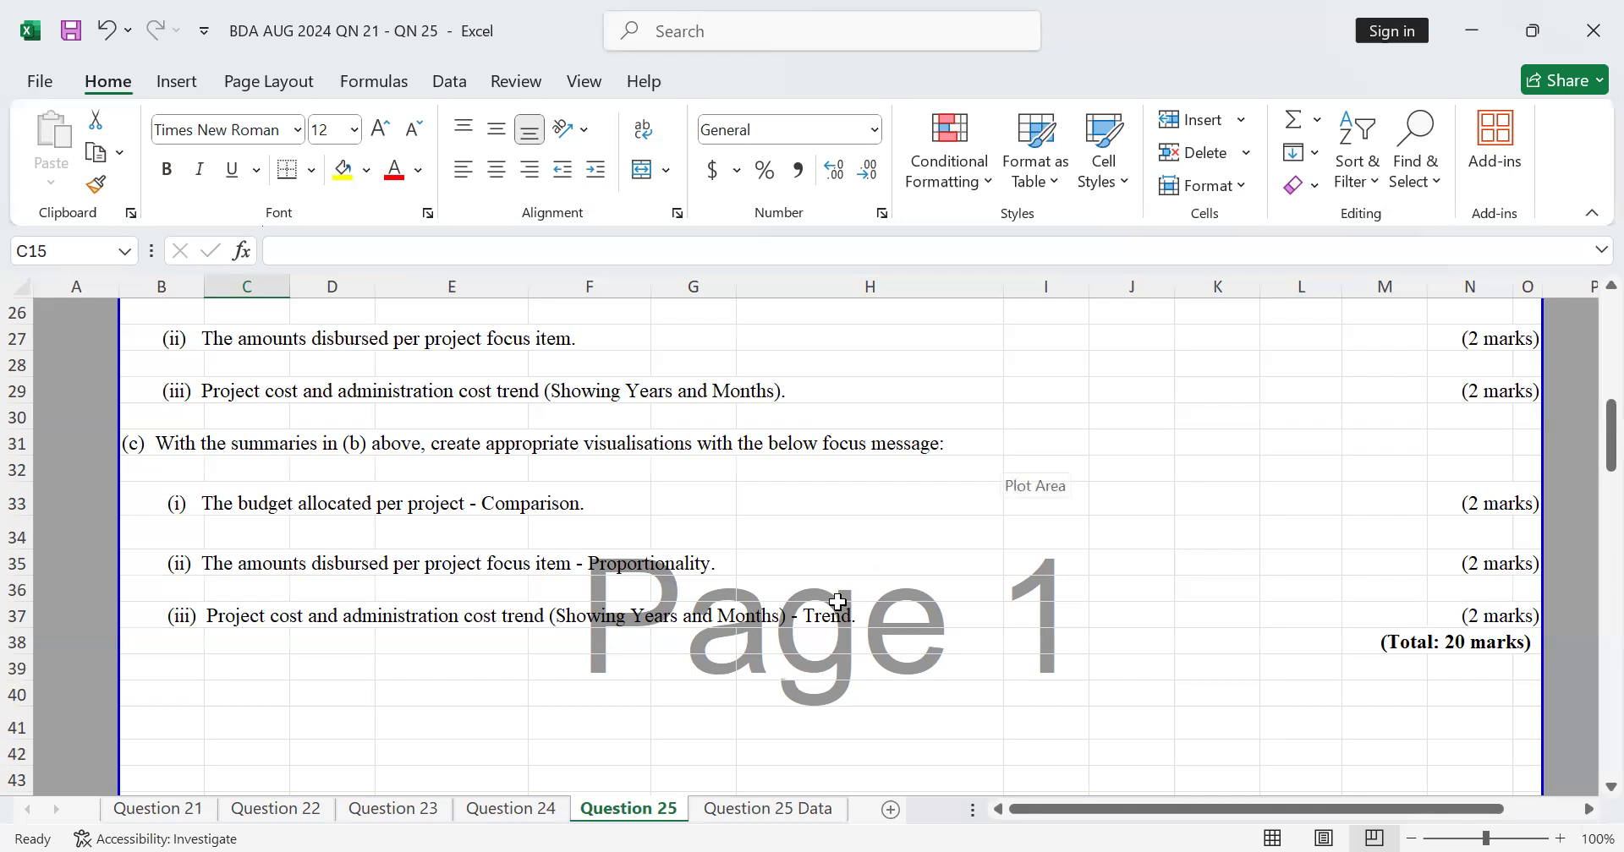
Return to the Question 25 Data sheet with the finished trend chart, save the workbook and close it
left_click(790, 812)
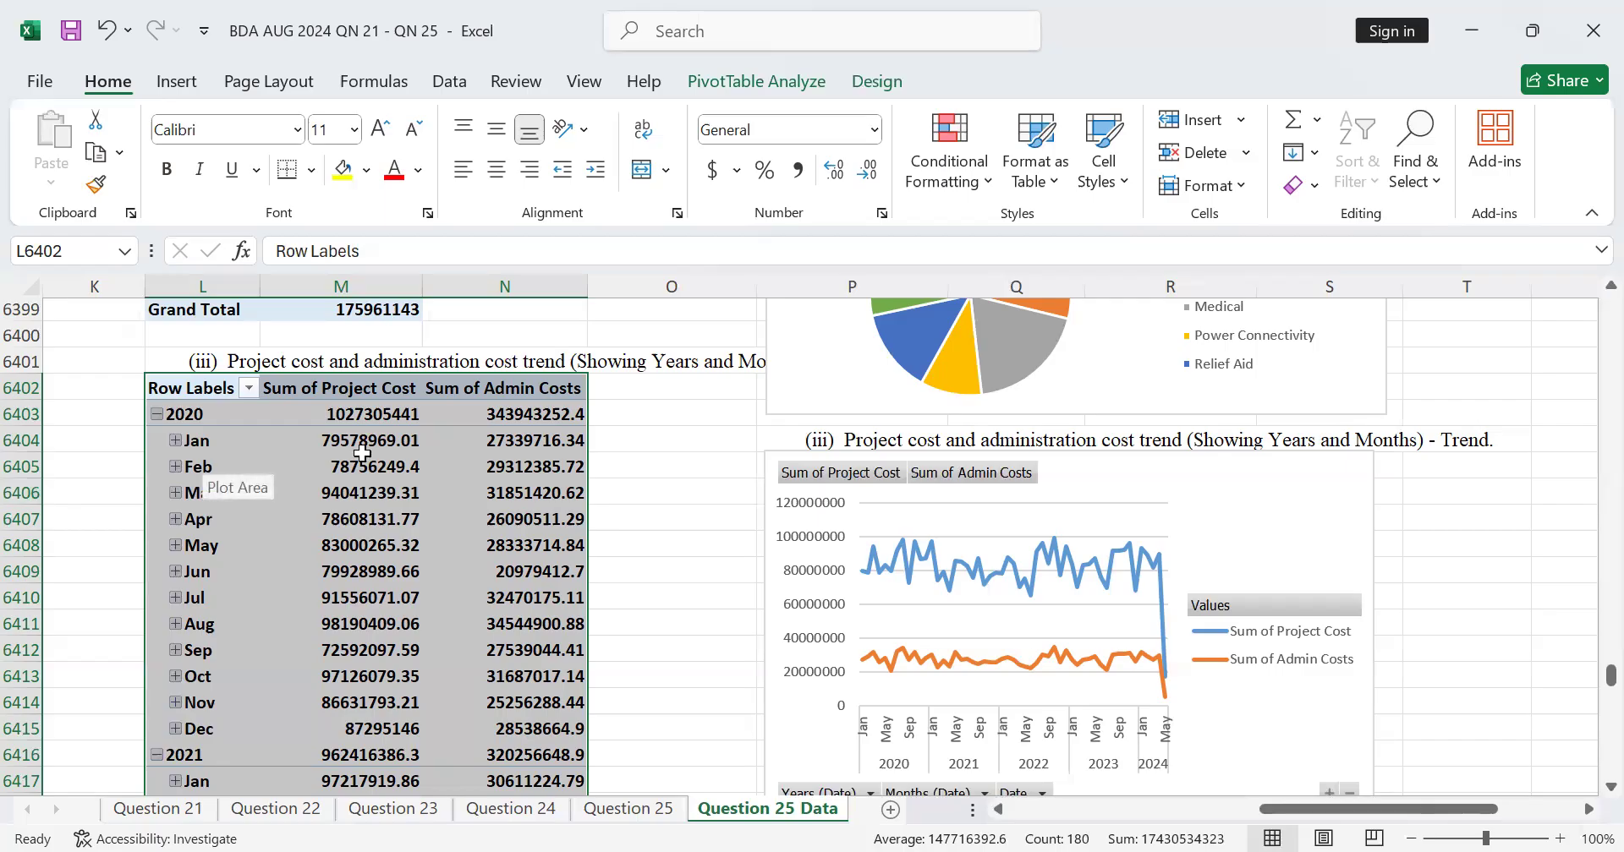
mouse_move(362, 453)
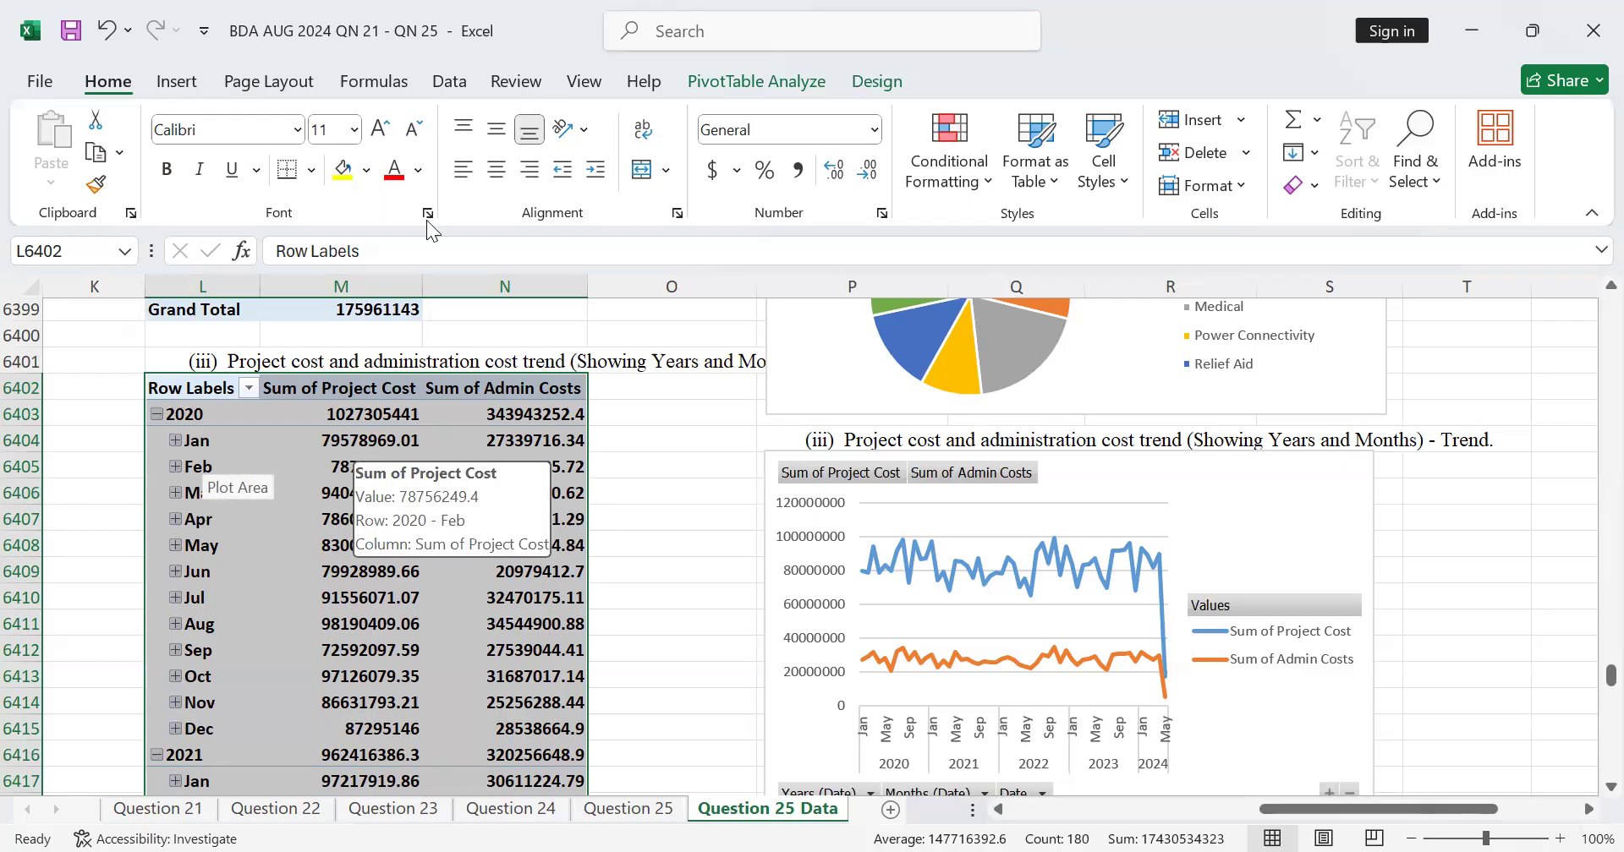
left_click(71, 31)
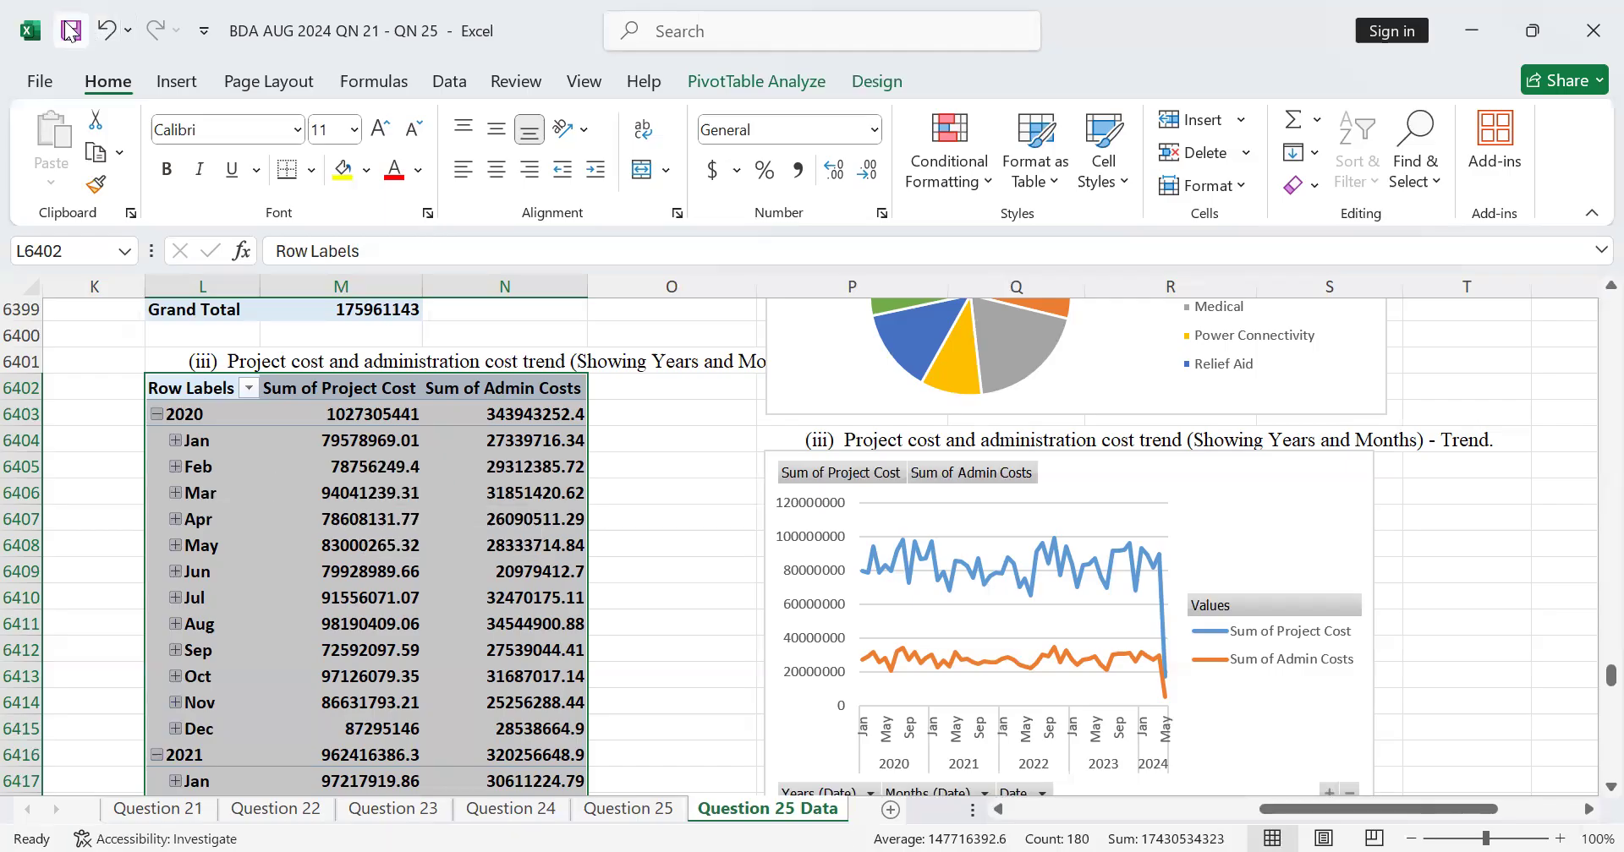
scroll(732, 394, "down", 1)
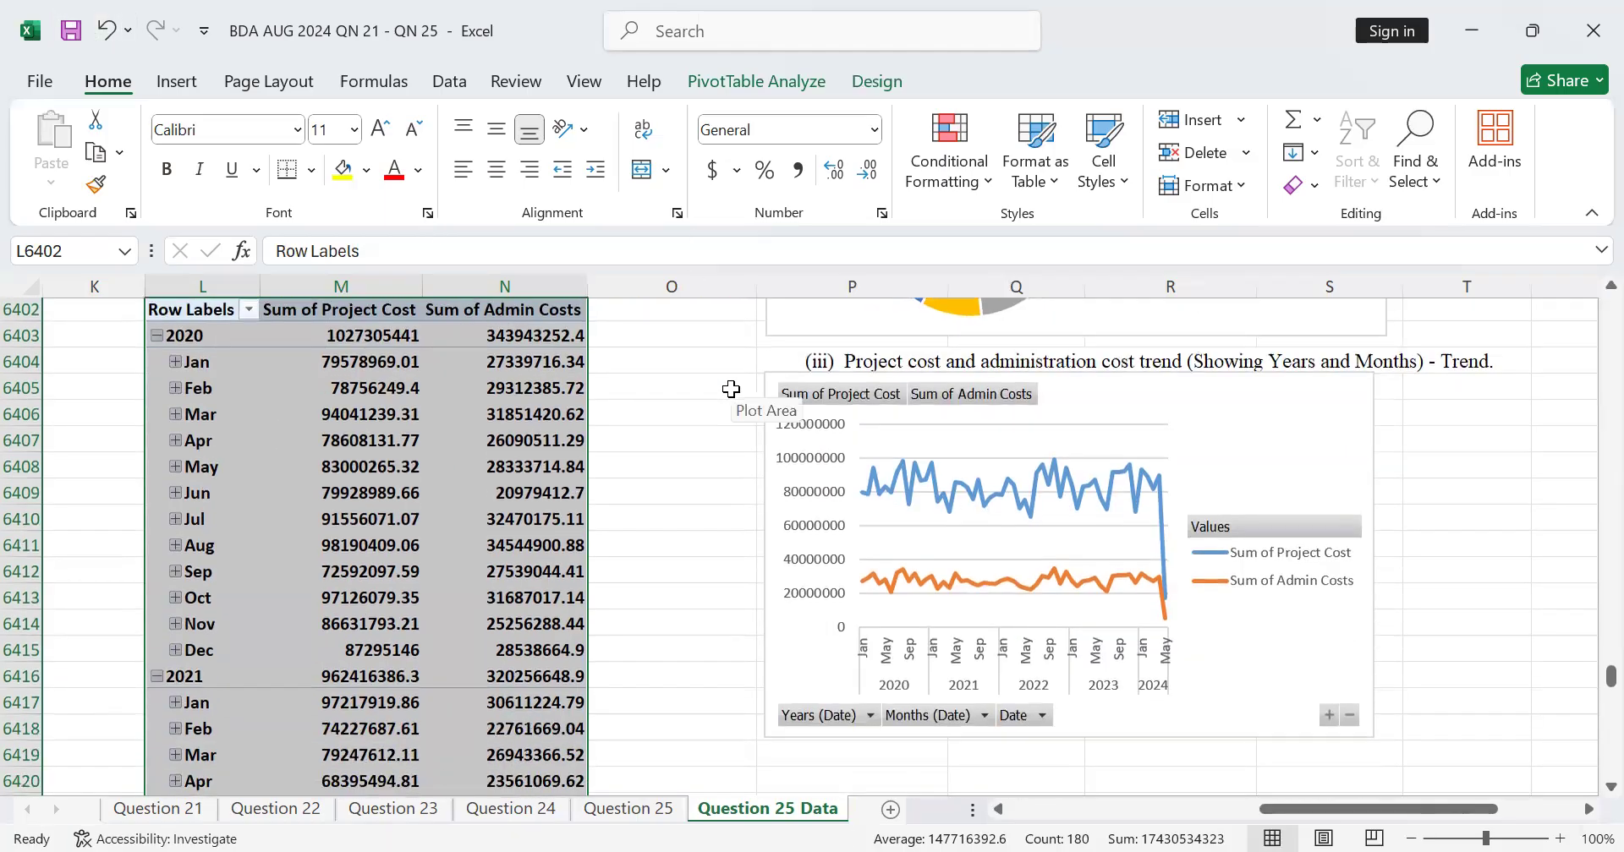
scroll(732, 391, "up", 2)
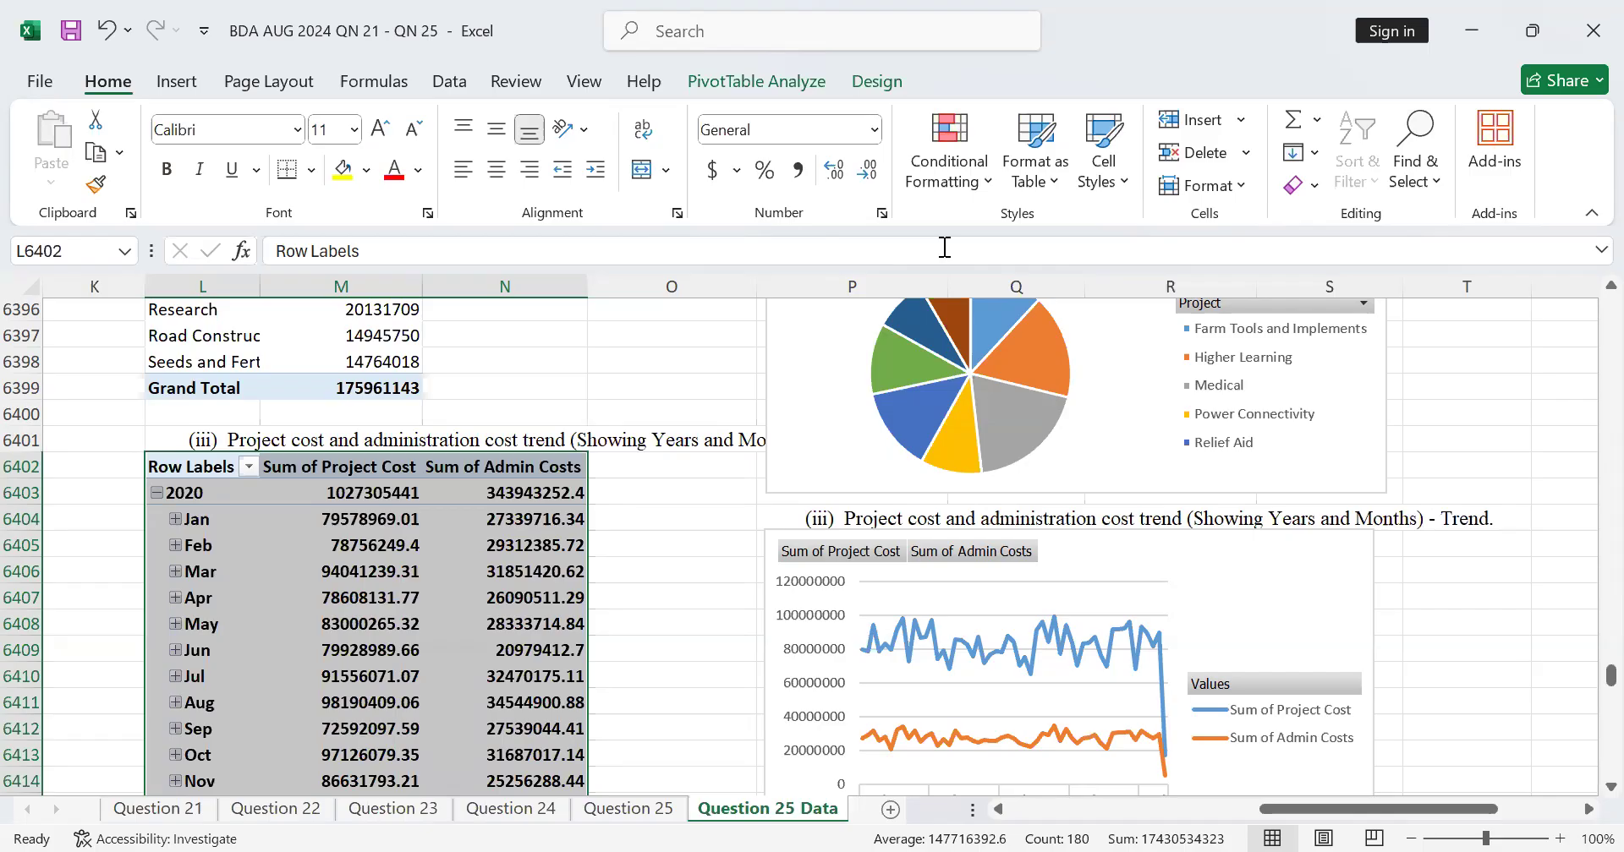
left_click(1590, 23)
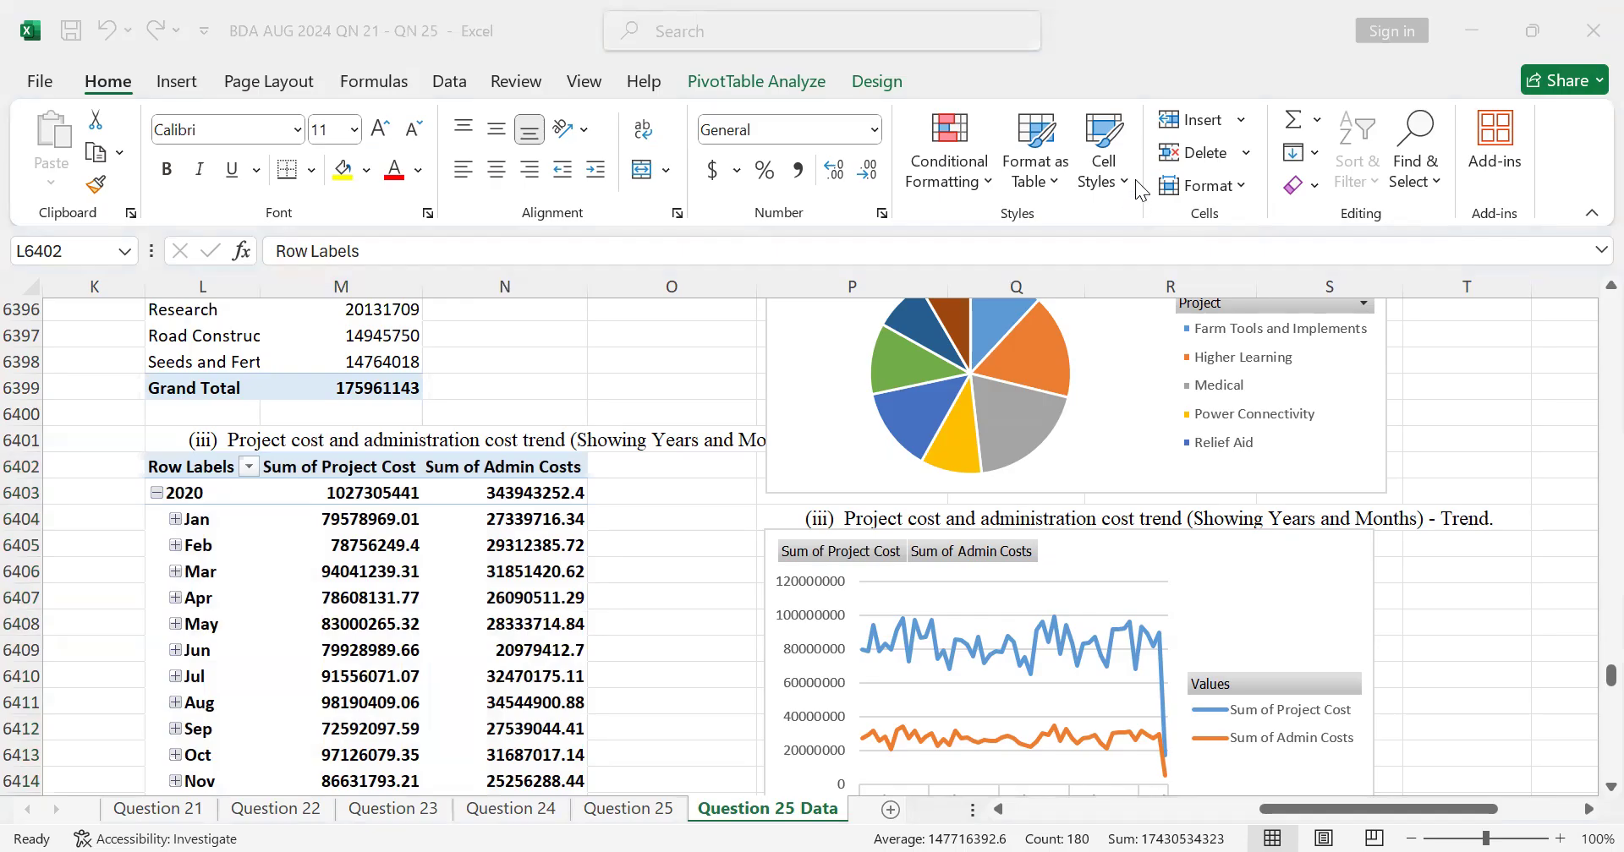